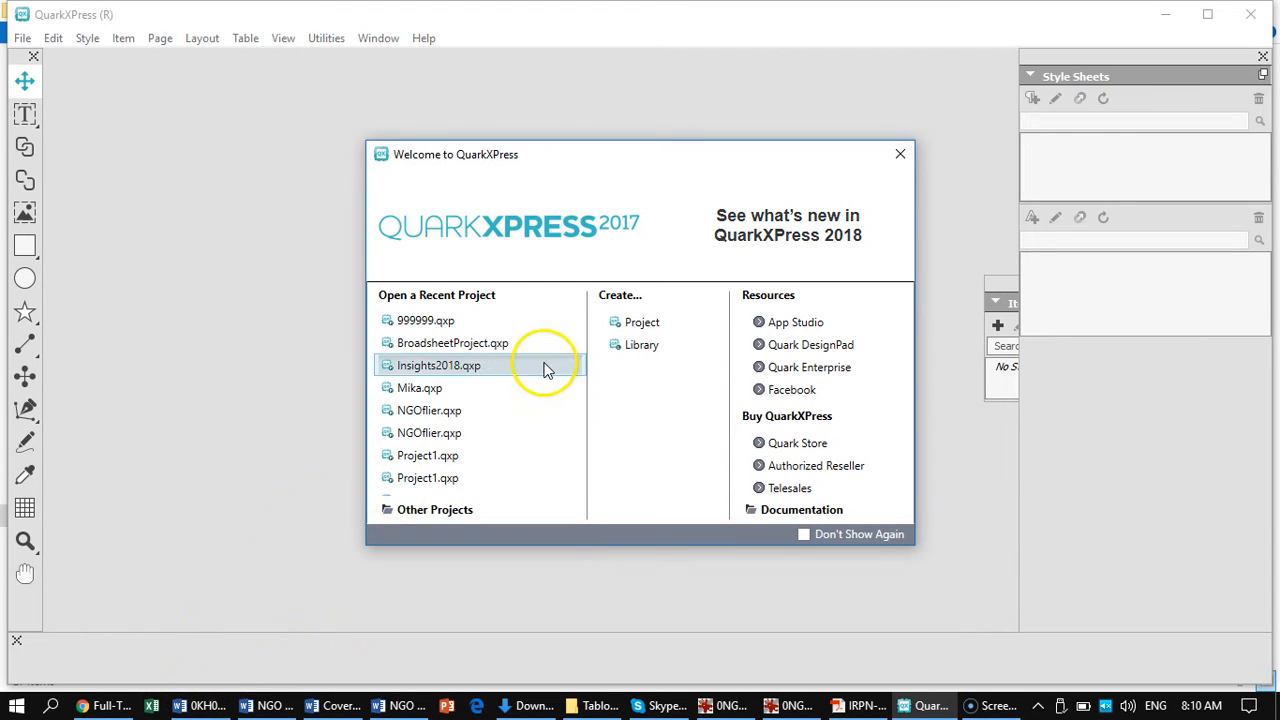
Step: Begin a new project and start defining a custom page size named Tabloid
left_click(643, 323)
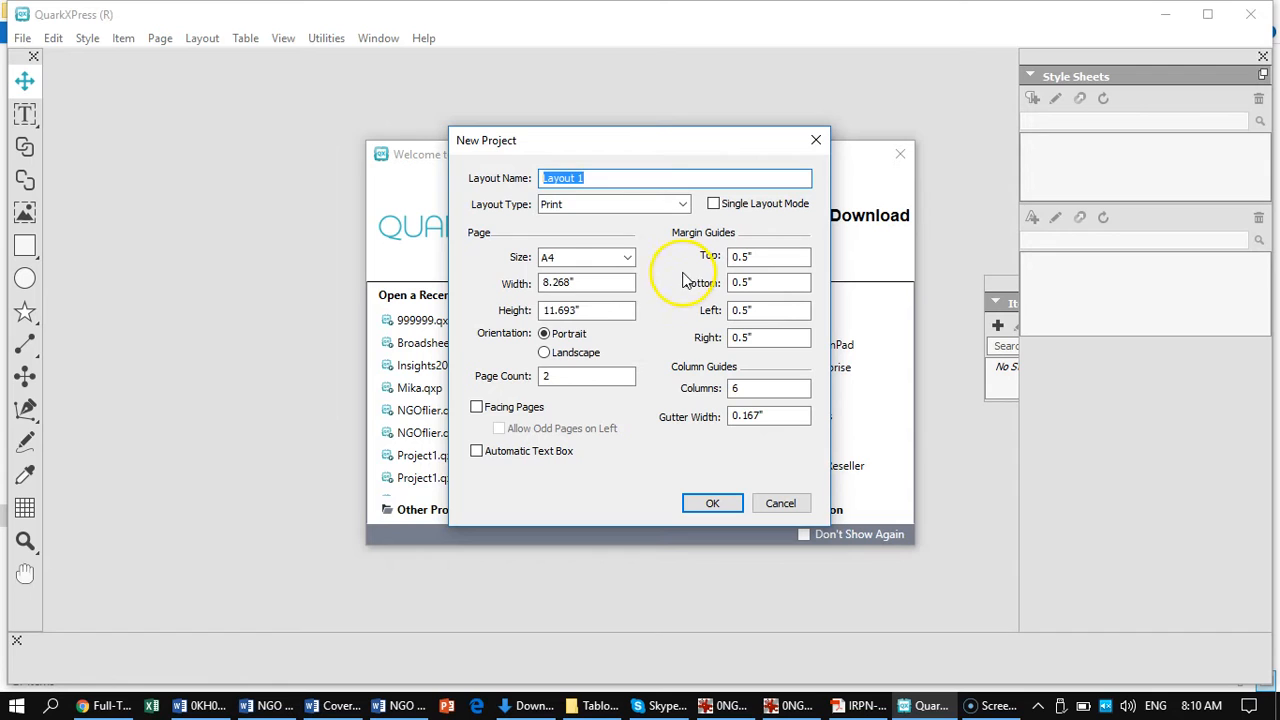
left_click(628, 260)
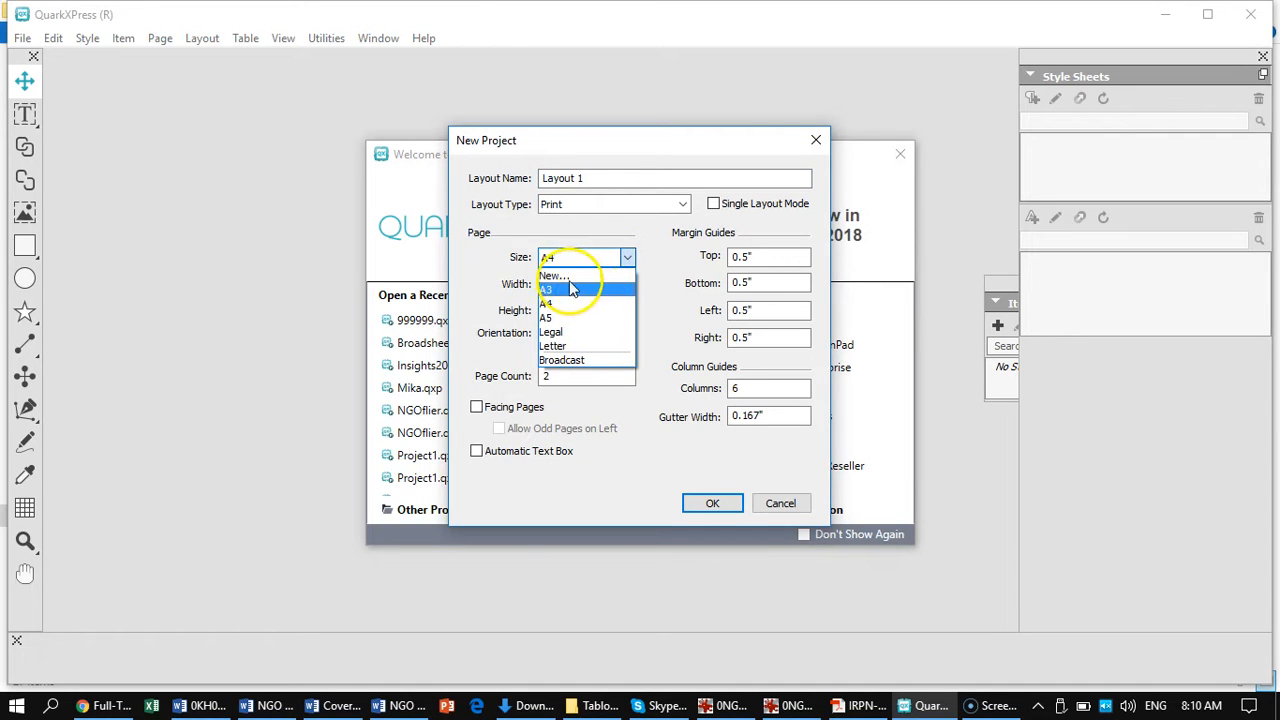
left_click(552, 277)
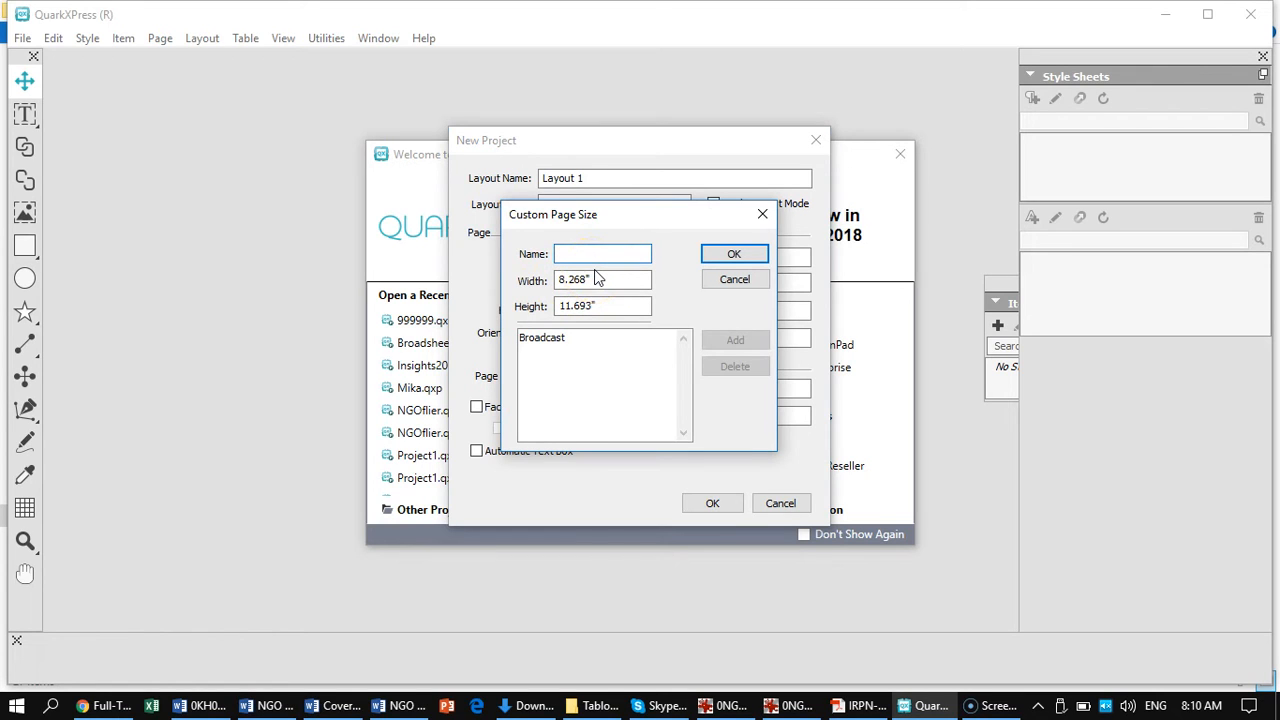
type("T")
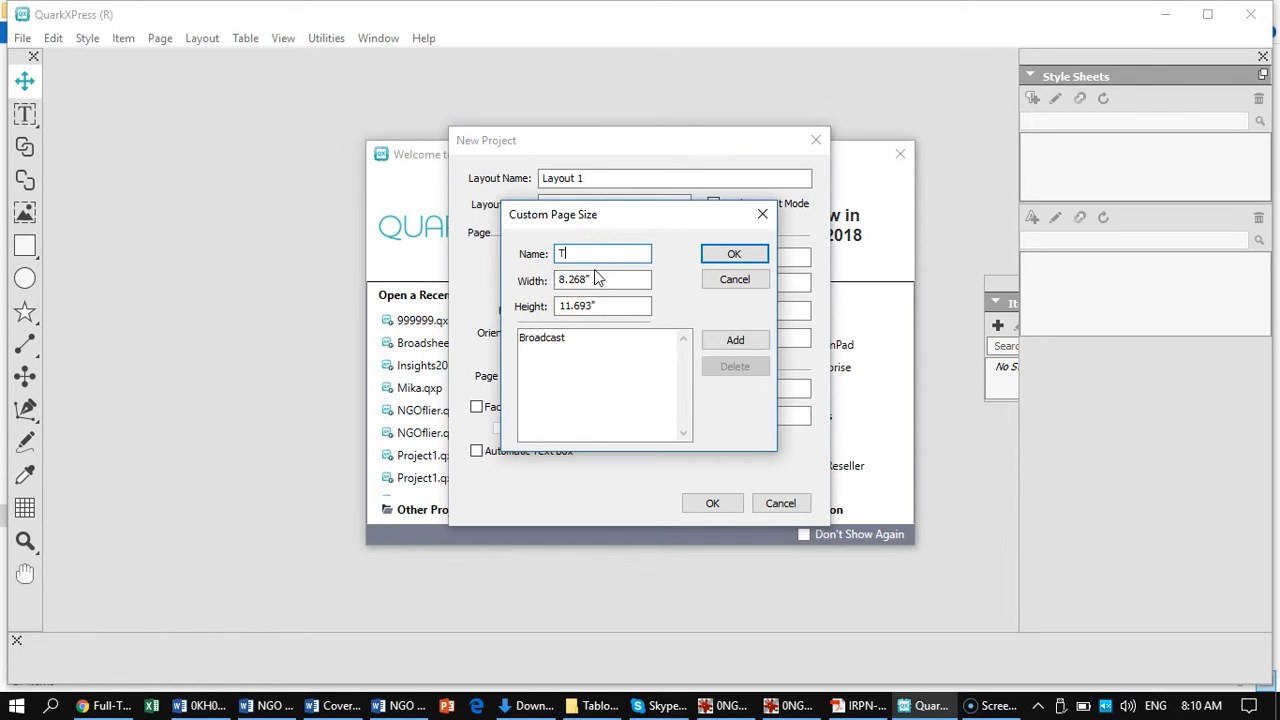
type("a")
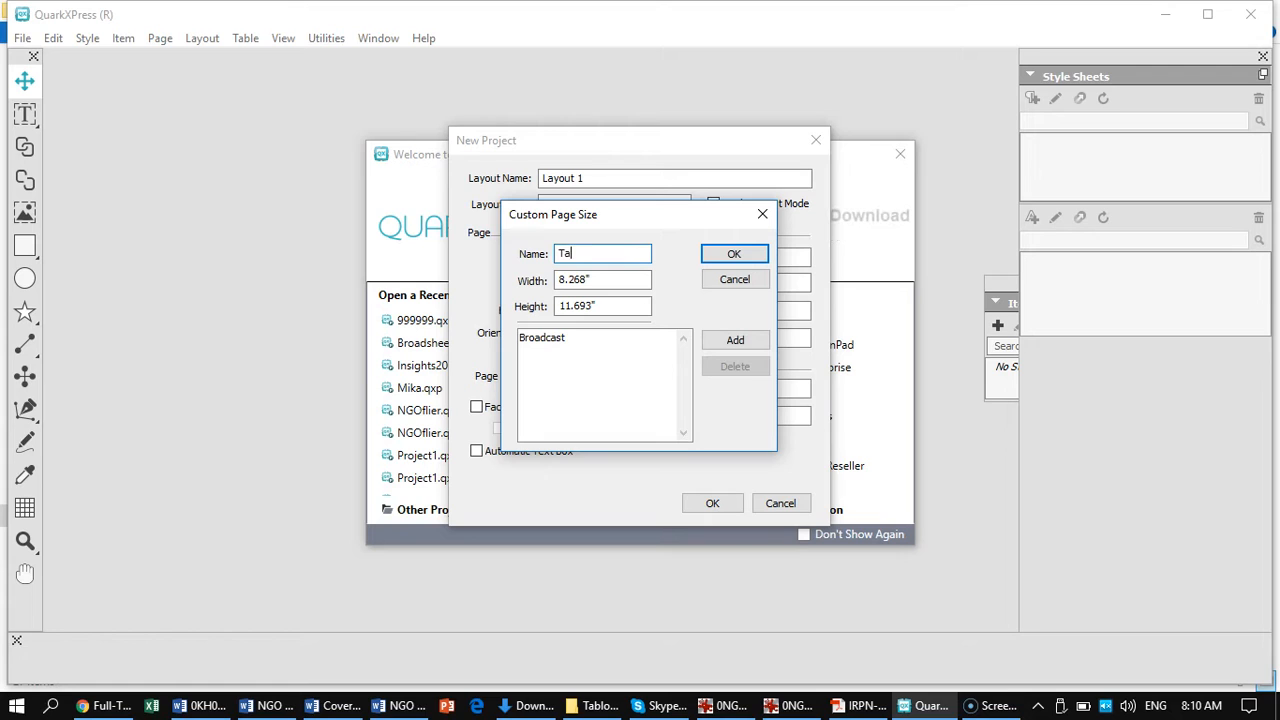
type("bloid")
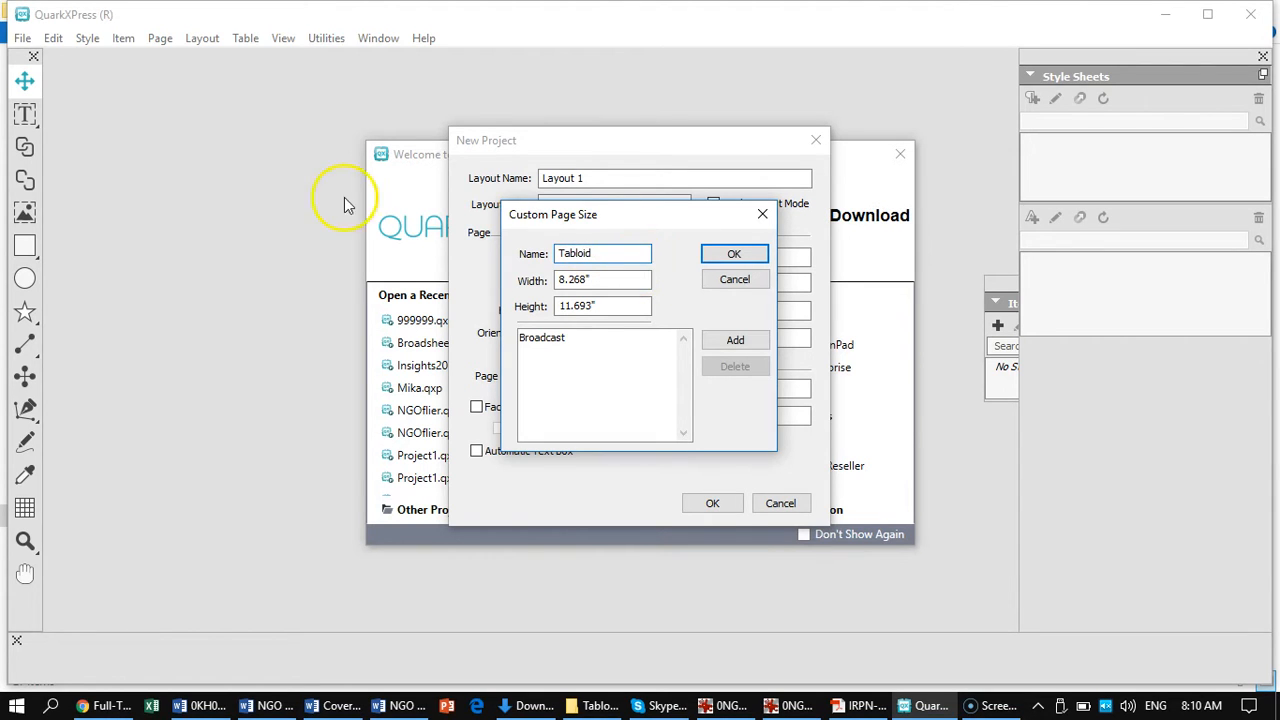
Step: Set the custom page size to 11" wide and 17" high, add it to the list, and apply it to the new project
left_click(601, 280)
left_click_drag(601, 280, 530, 276)
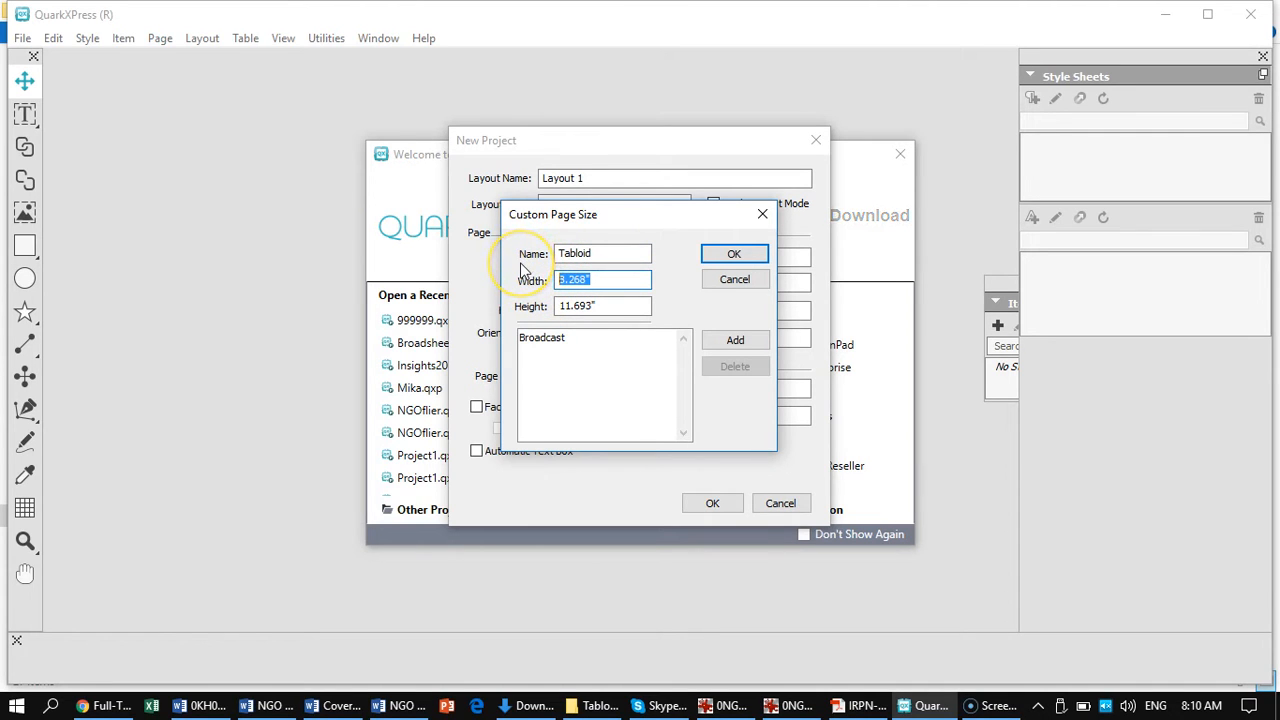
type("11")
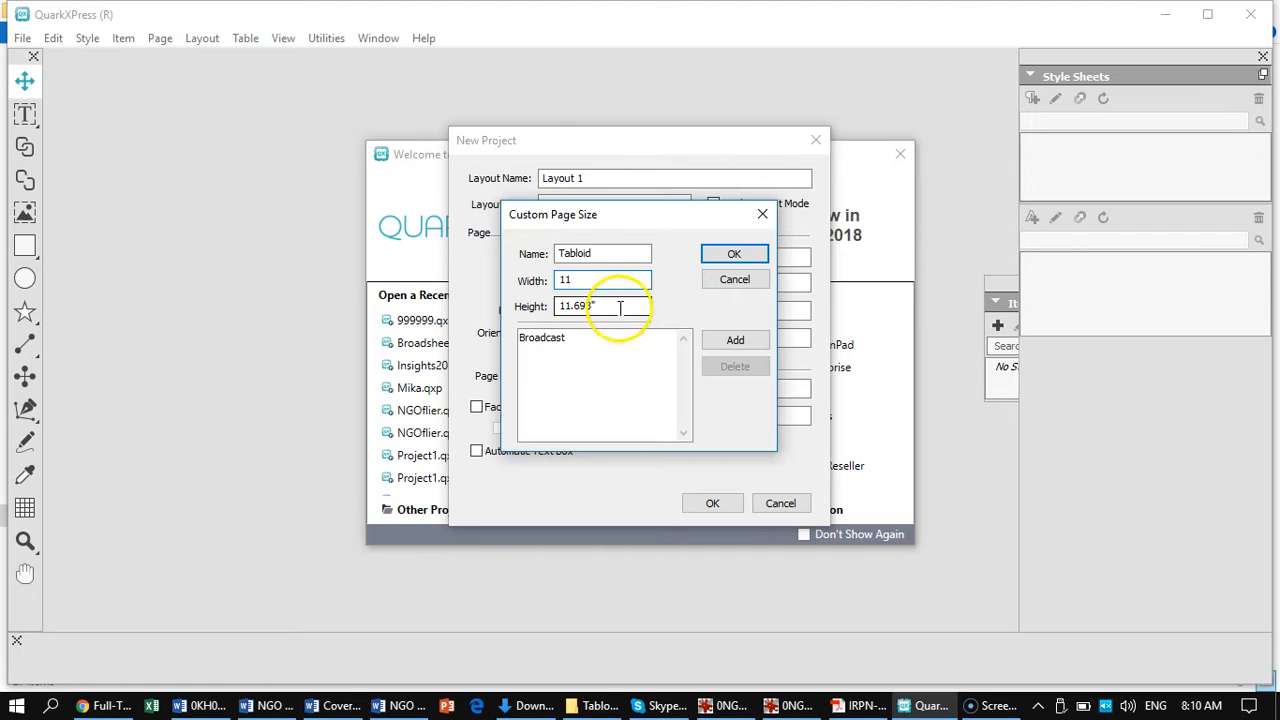
left_click(599, 306)
left_click_drag(599, 306, 529, 306)
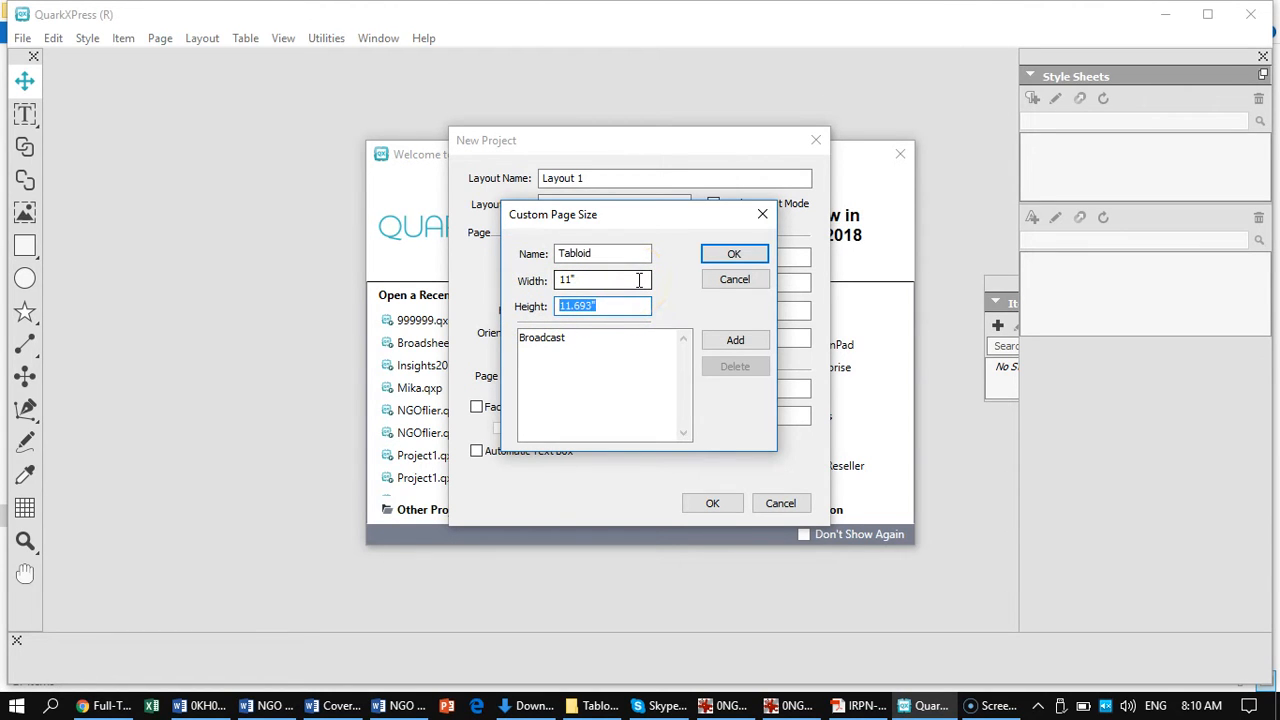
type("17")
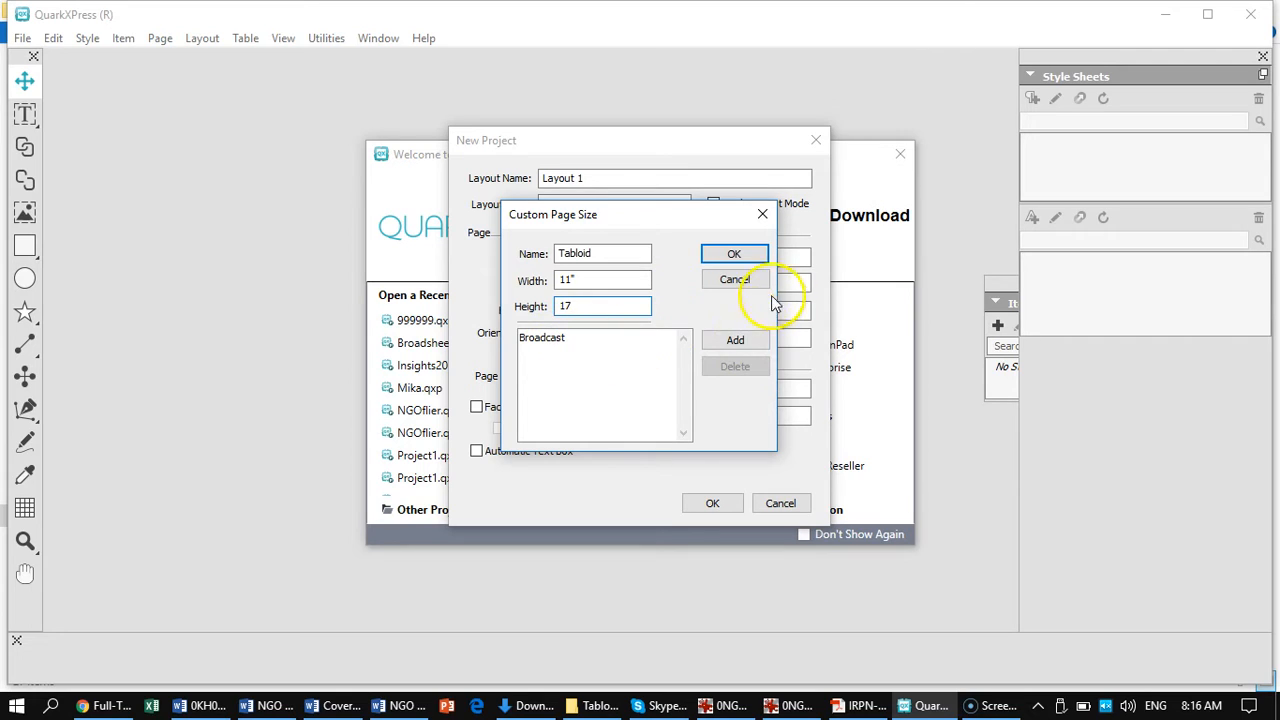
left_click(744, 344)
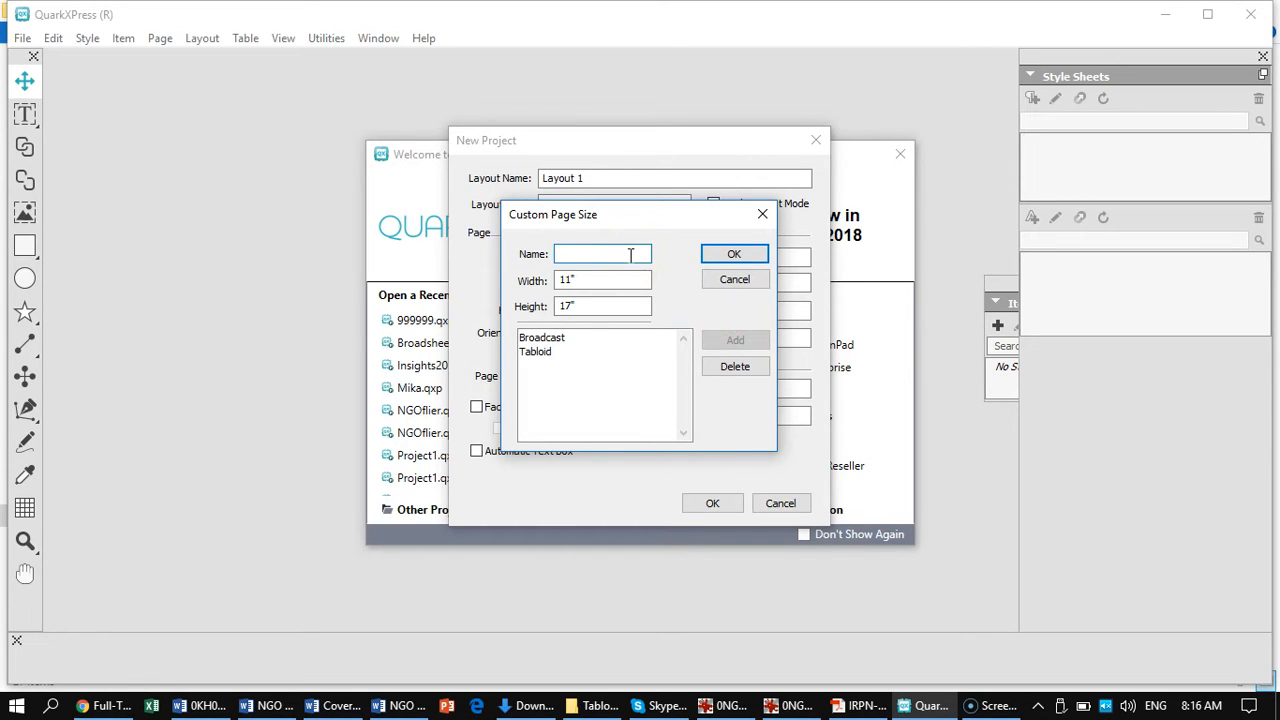
left_click(535, 354)
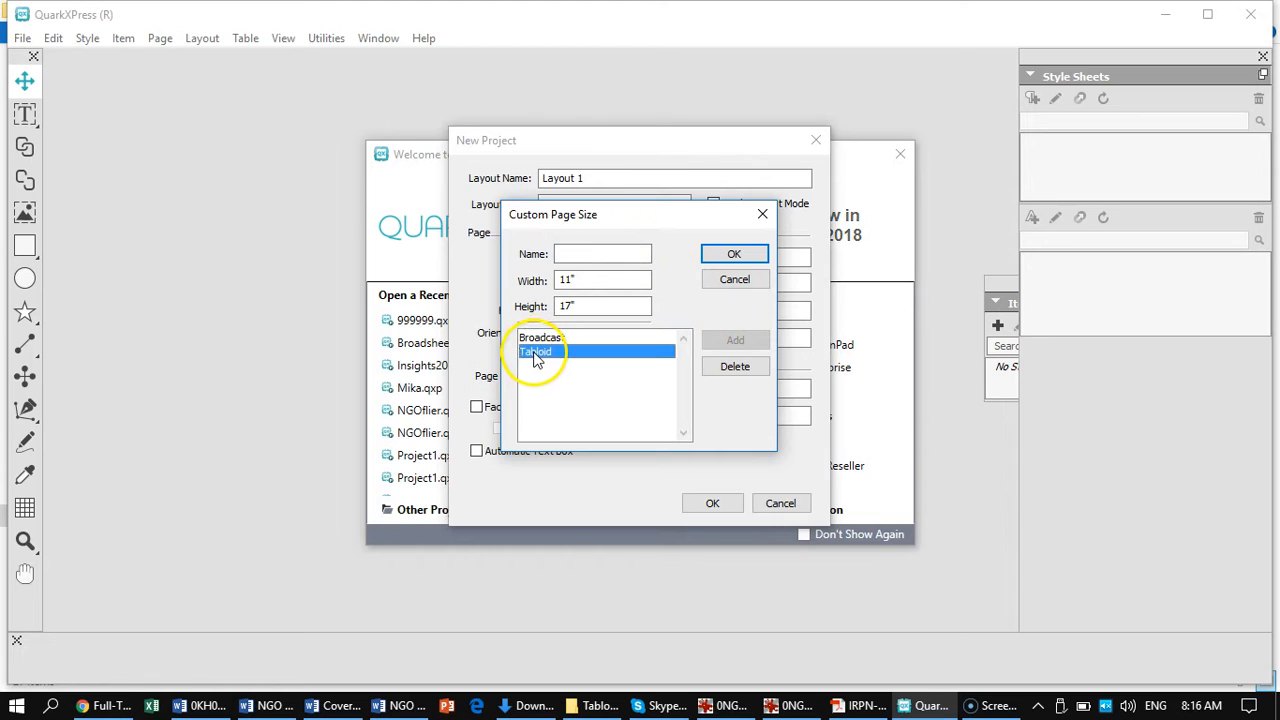
left_click(731, 255)
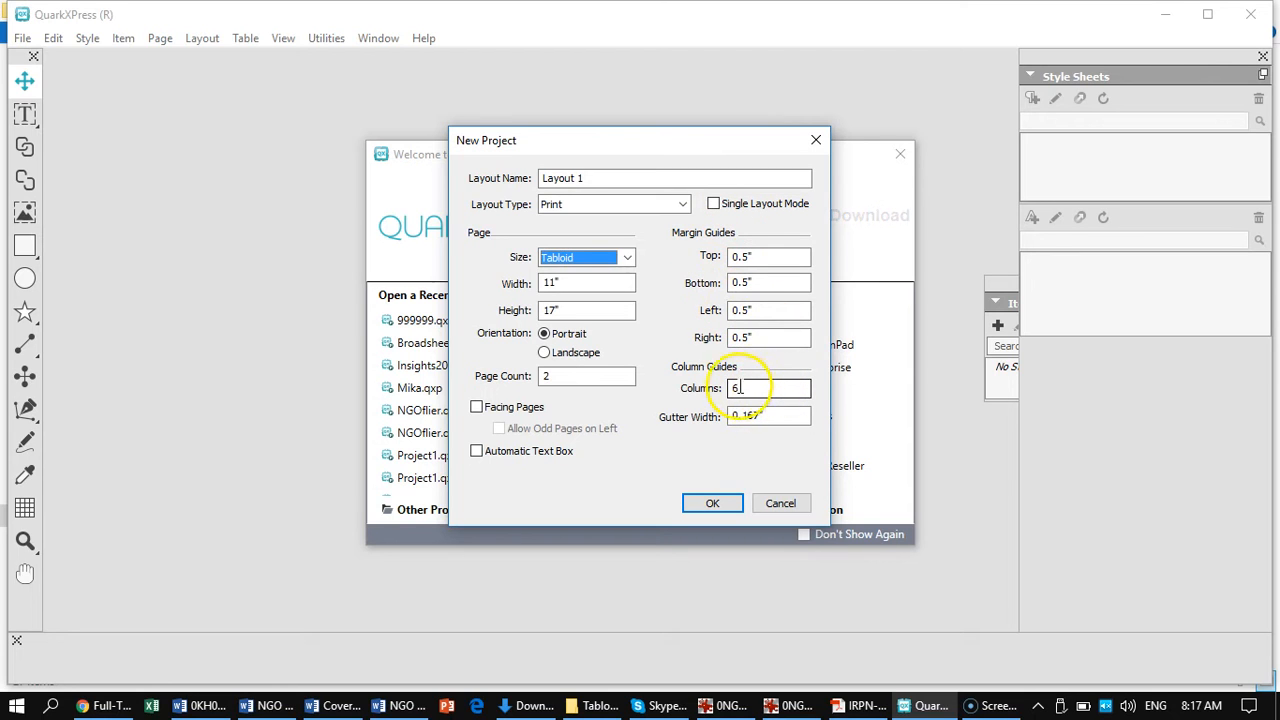
Step: Set the new project's column guides to 4 columns
left_click(750, 388)
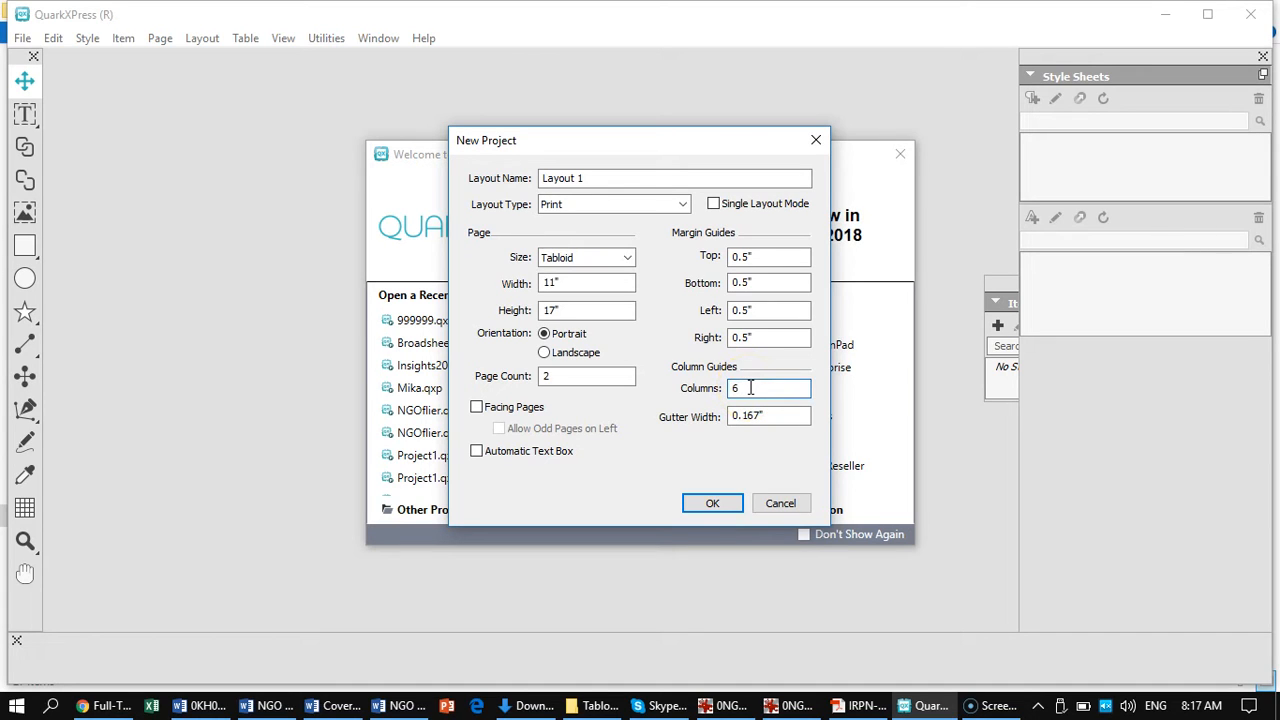
left_click_drag(741, 391, 719, 387)
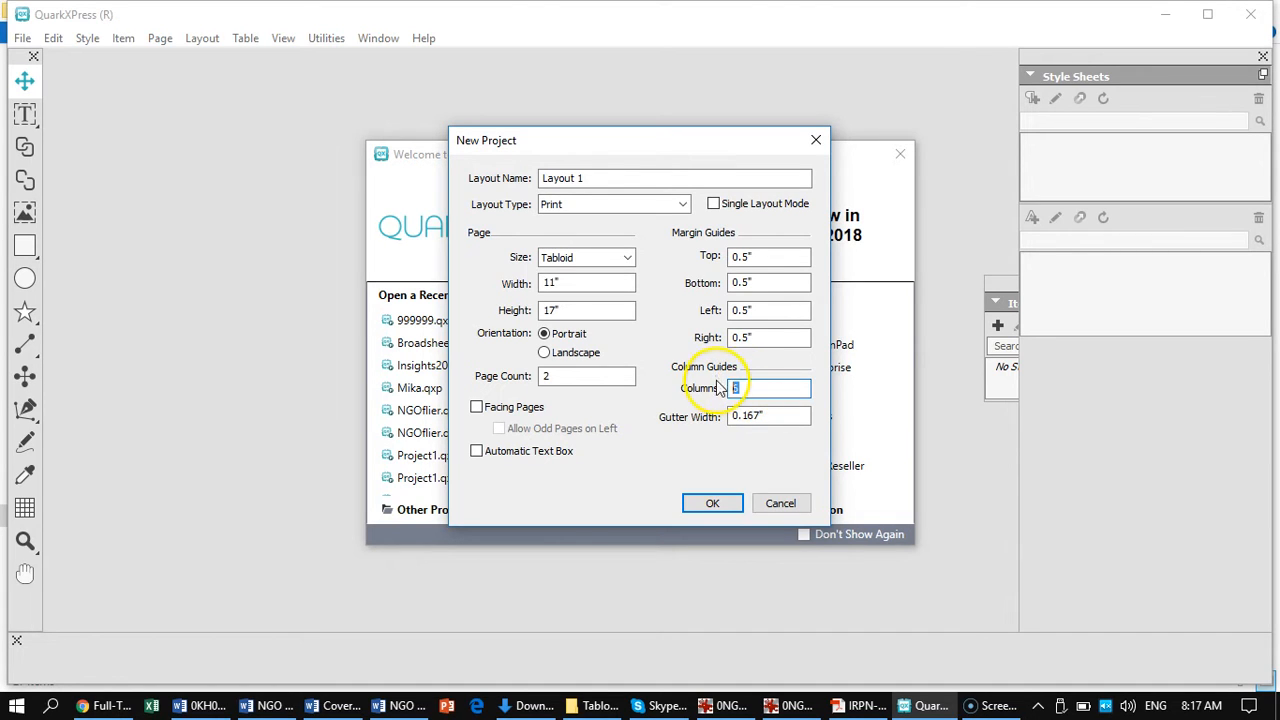
type("4")
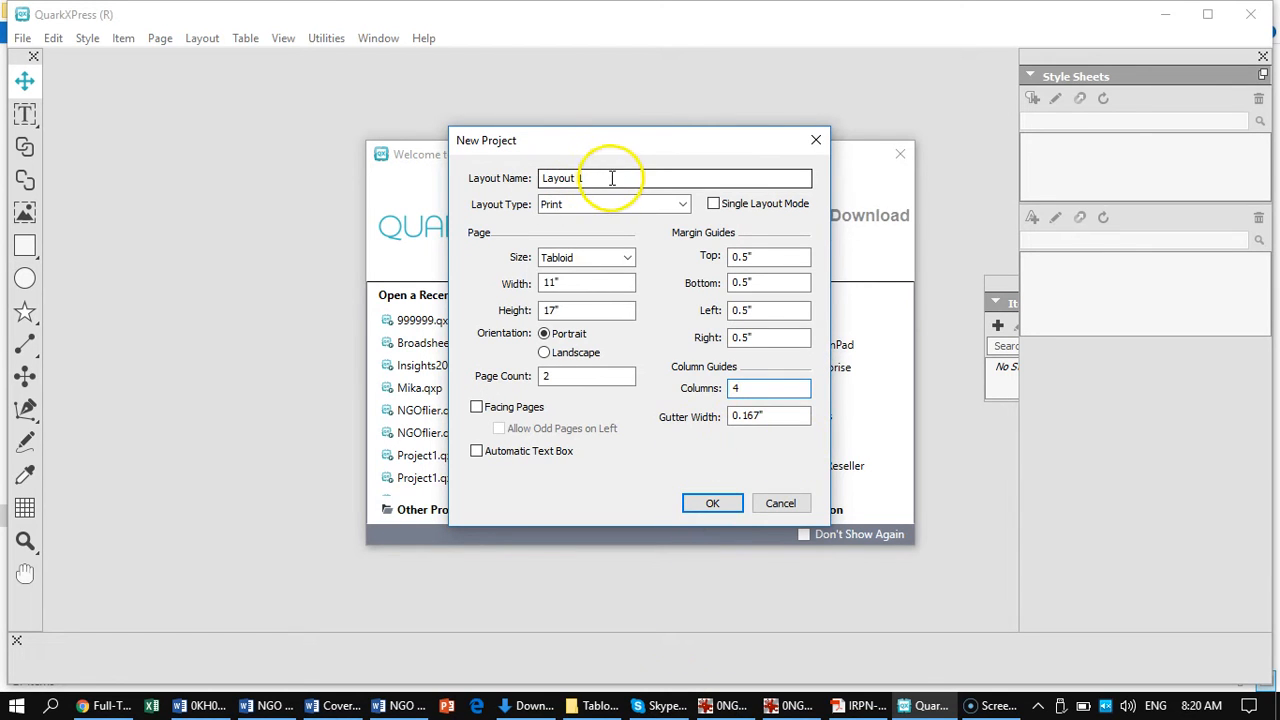
Step: Name the layout TabloidProject and create the project with the whole page in view
left_click_drag(605, 178, 538, 178)
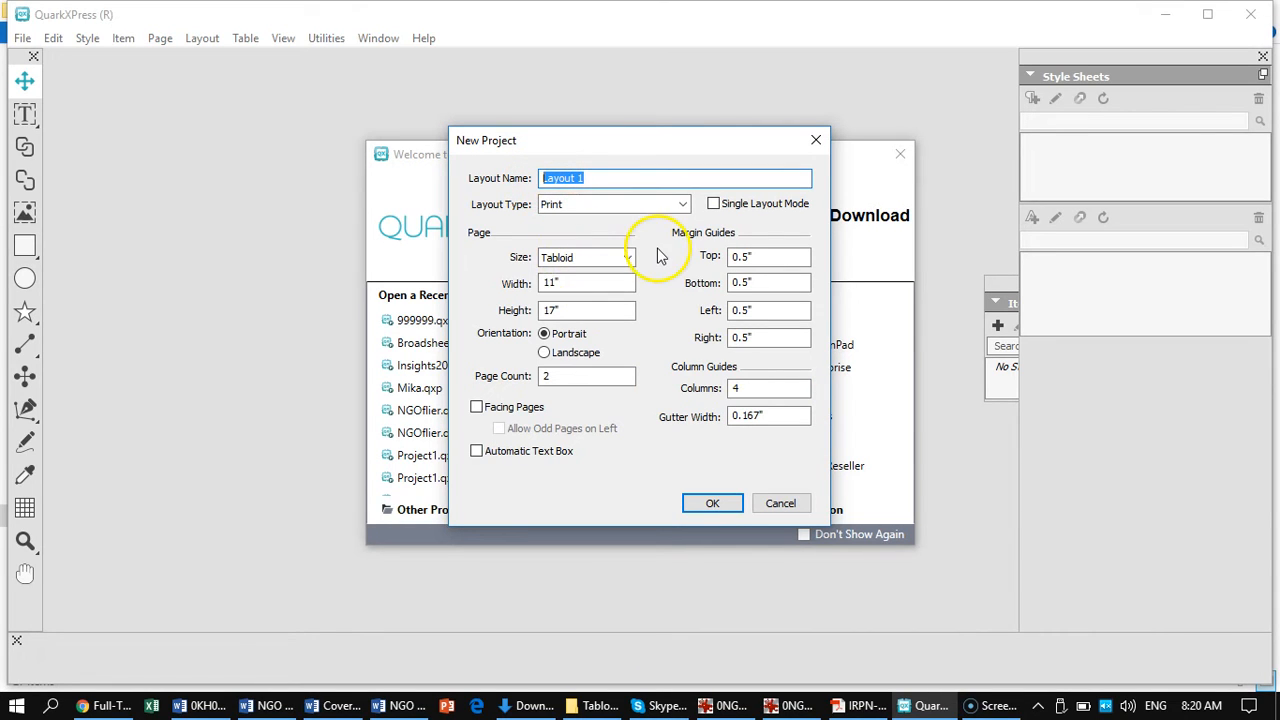
type("TabloidProject")
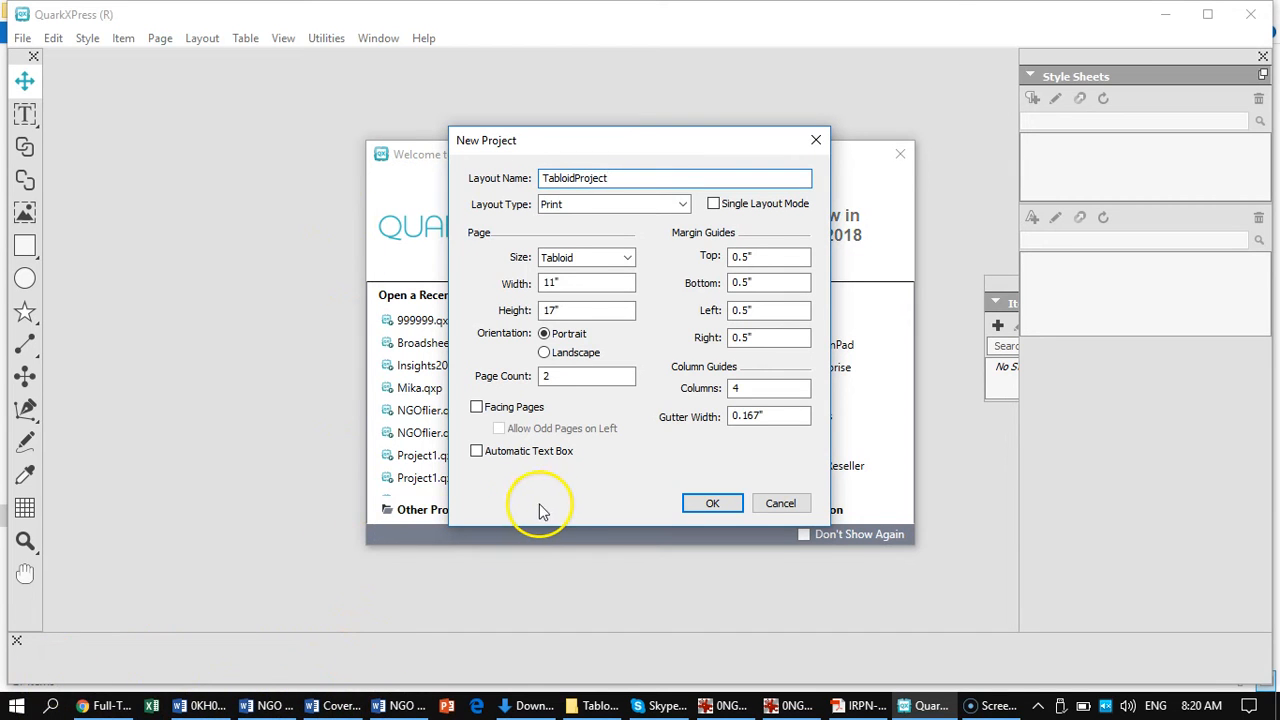
left_click(712, 505)
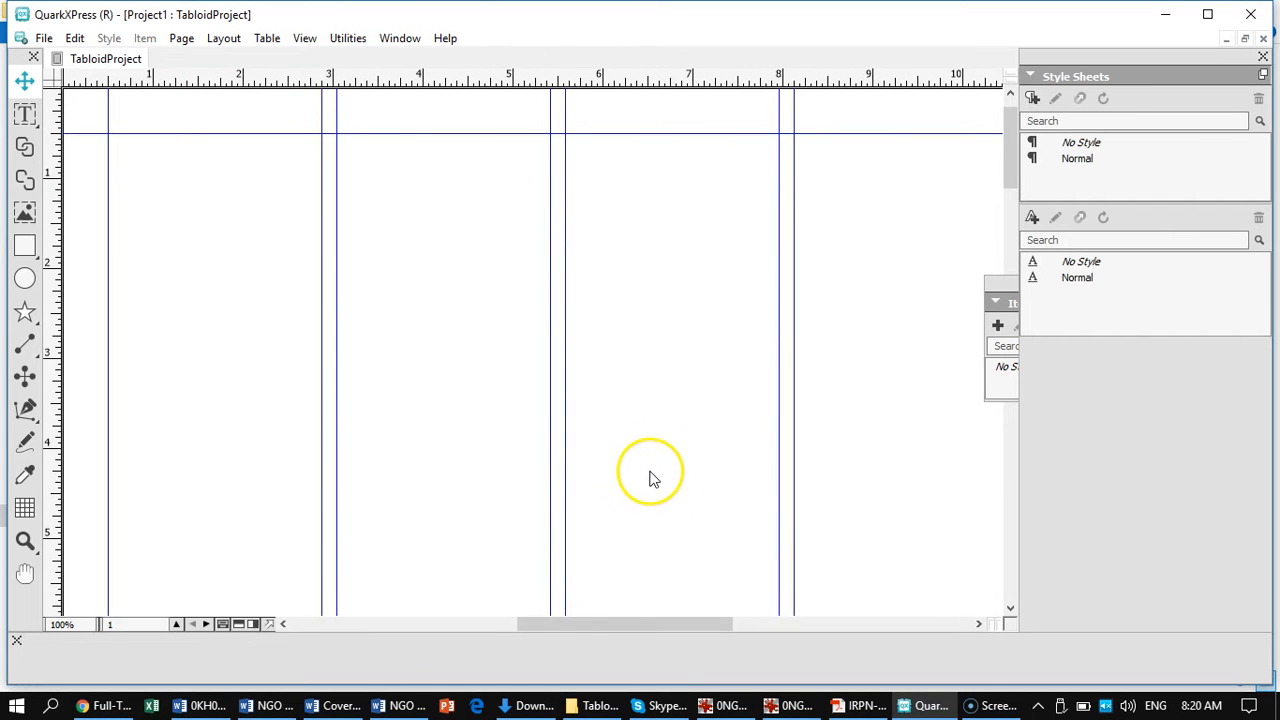
key("ctrl+0")
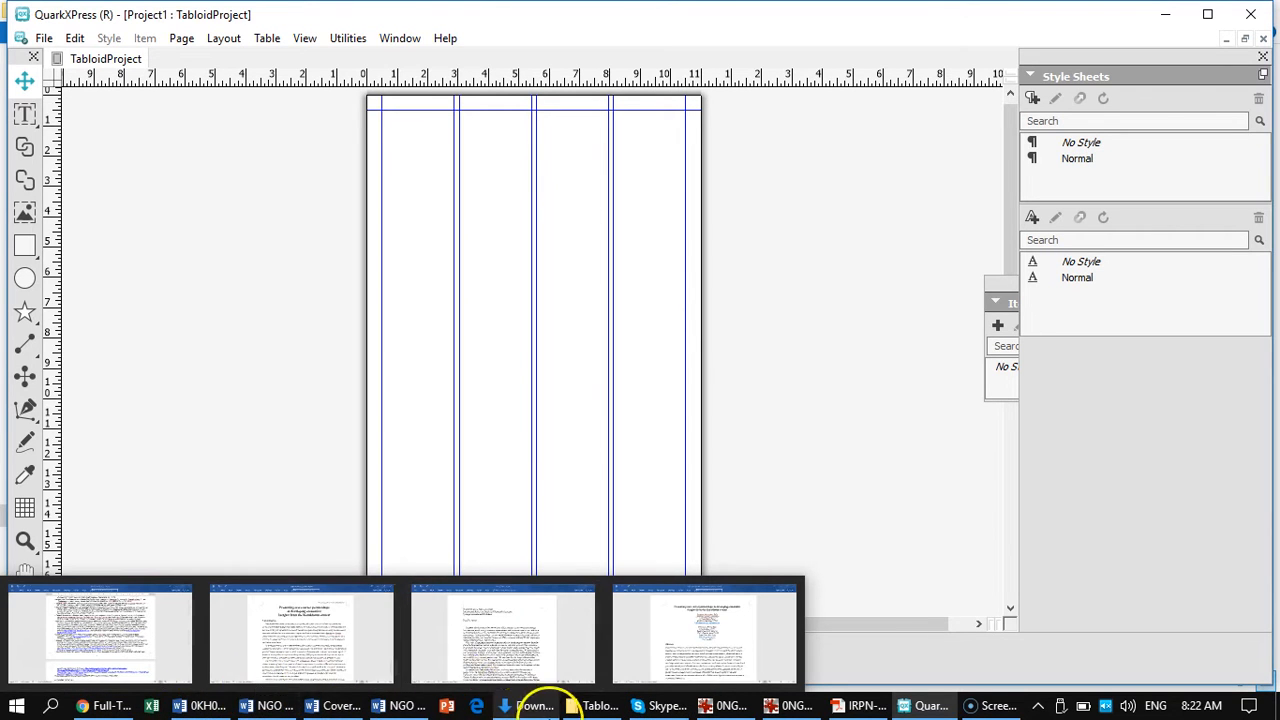
Step: Open the FinalStoryLog workbook from the TabloidProject folder and review its story priorities, column inches and photos
mouse_move(575, 703)
left_click(600, 635)
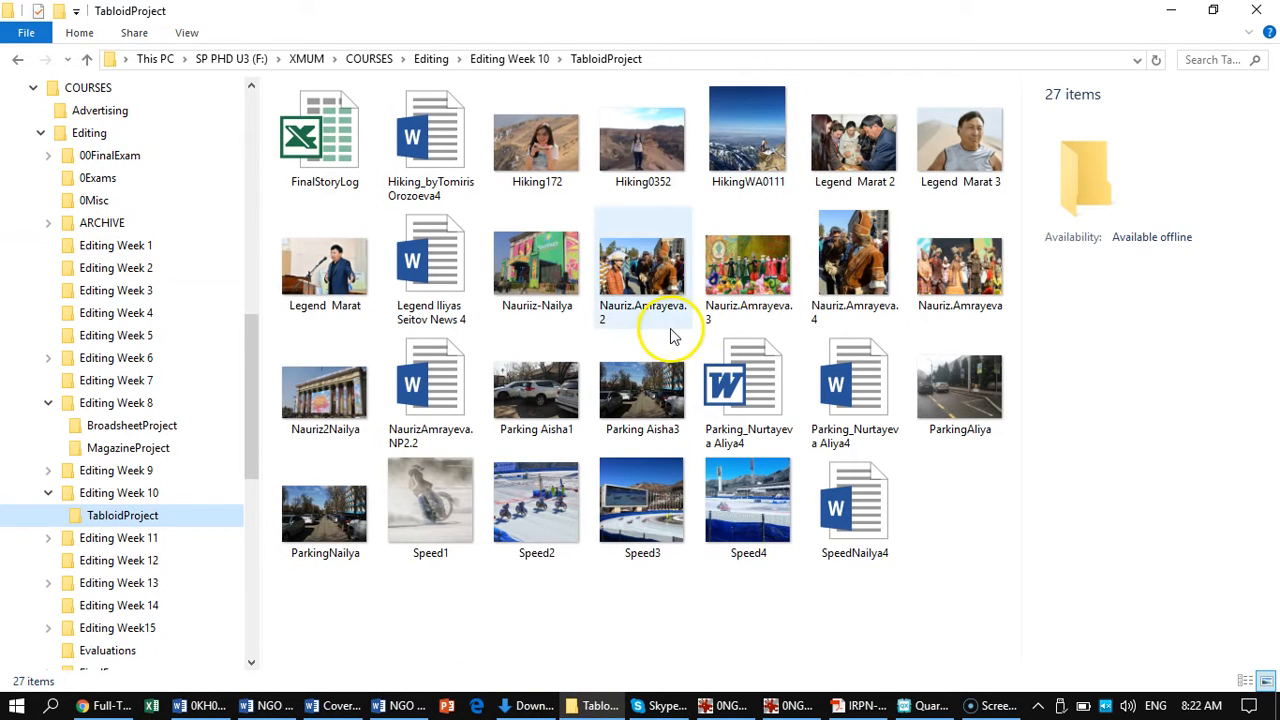
left_click(337, 133)
double_click(338, 131)
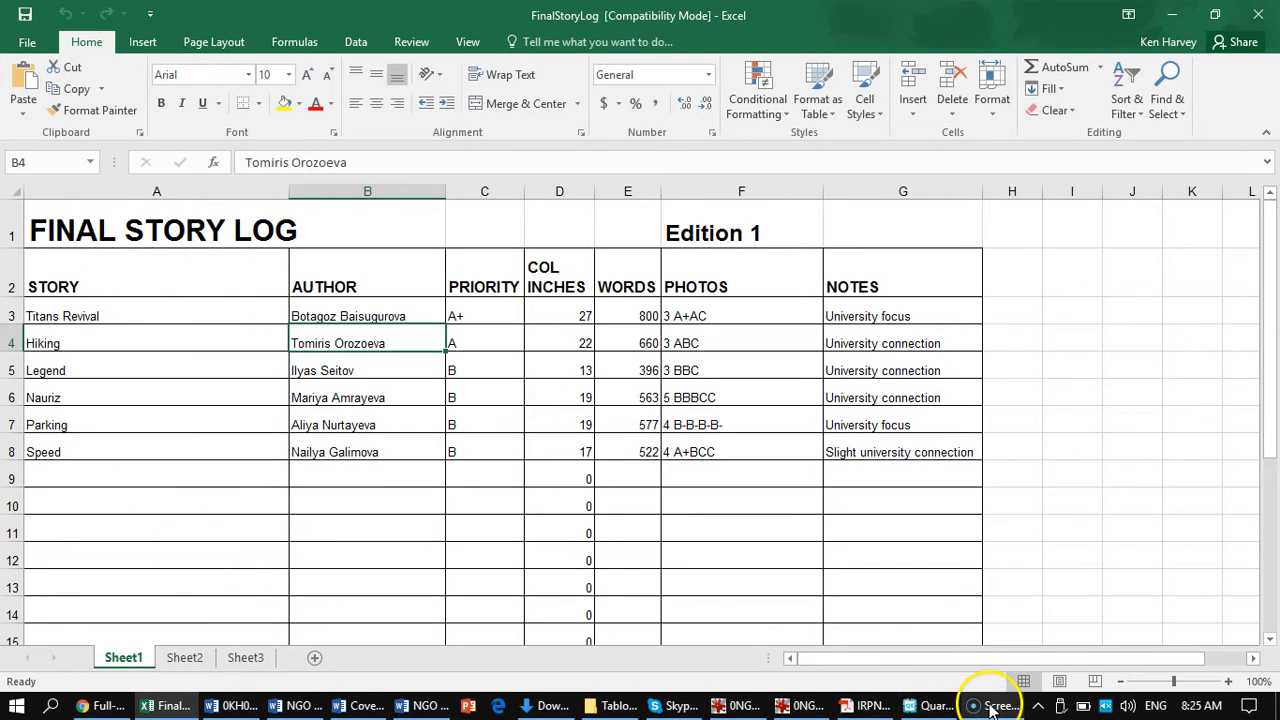
Step: Look over the story and photo files in the TabloidProject folder and return to the QuarkXPress layout
left_click(935, 705)
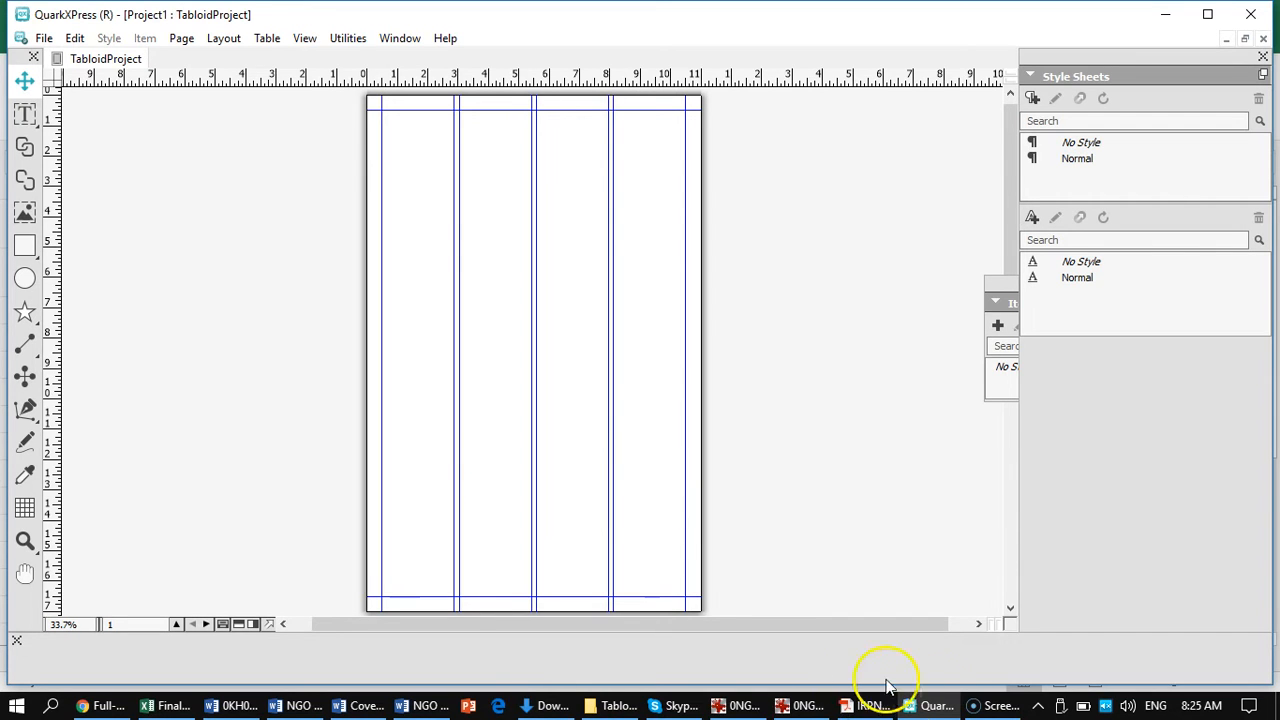
left_click(614, 706)
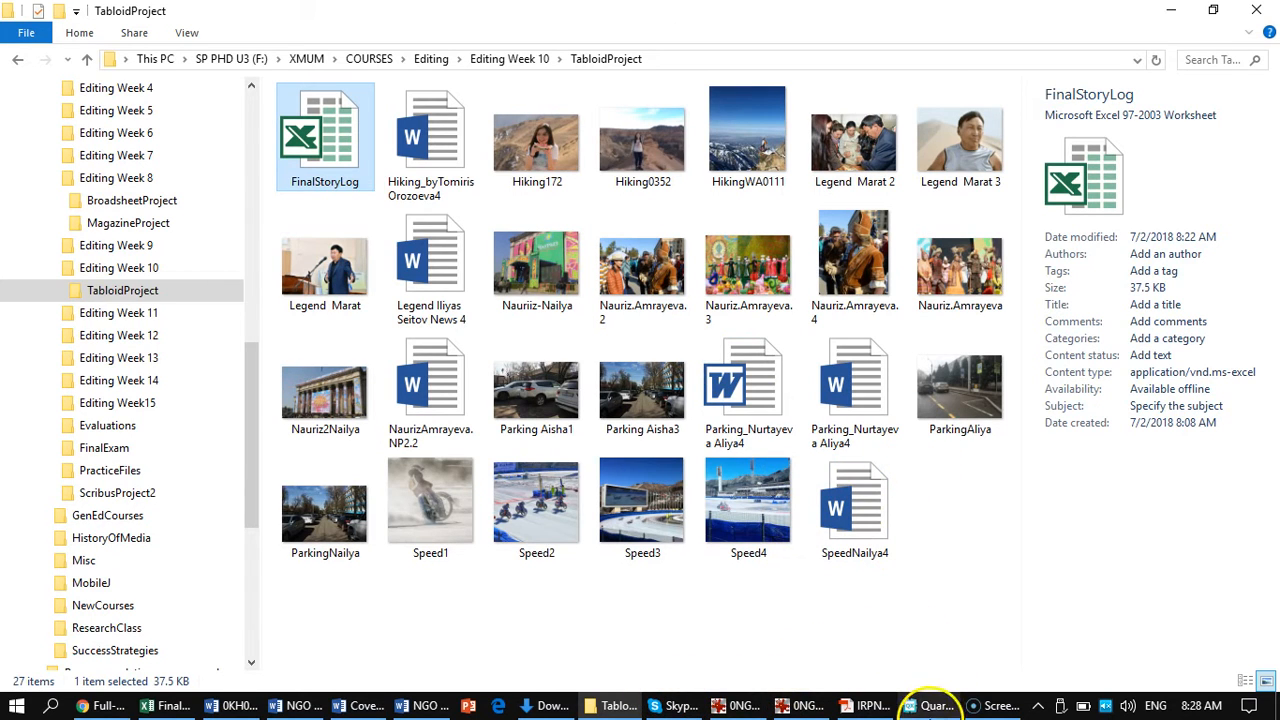
mouse_move(925, 710)
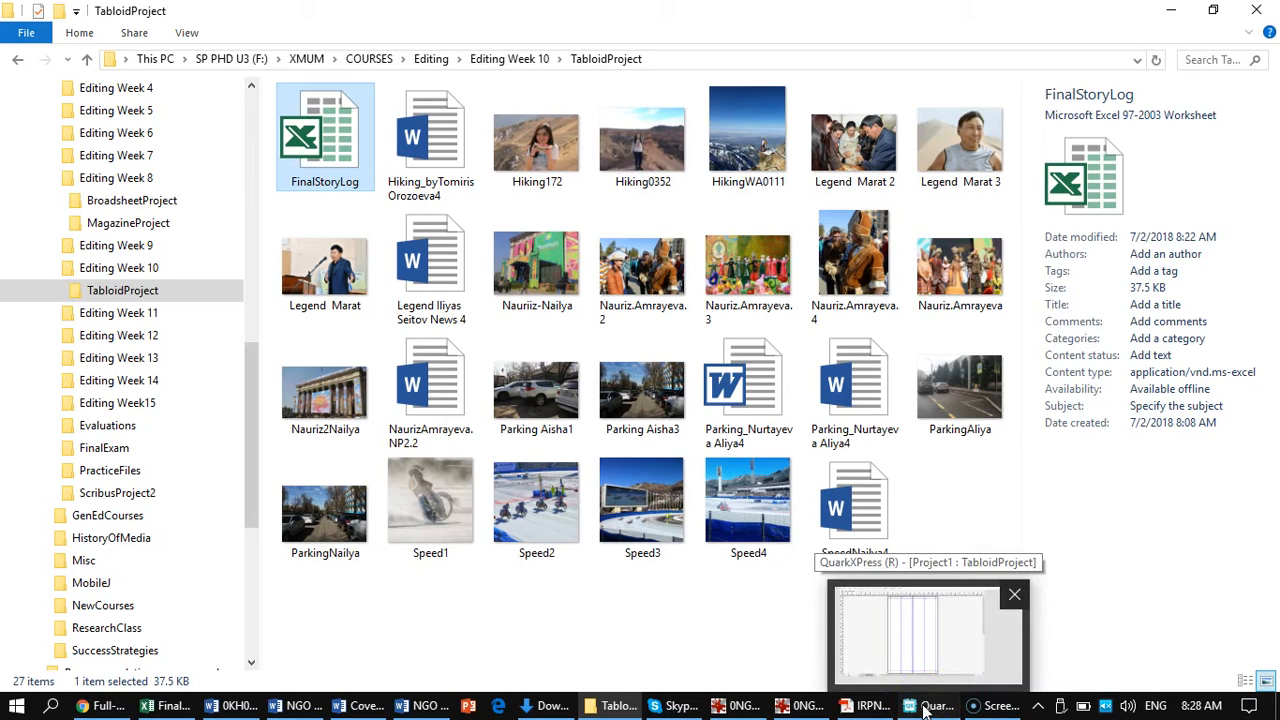
left_click(925, 635)
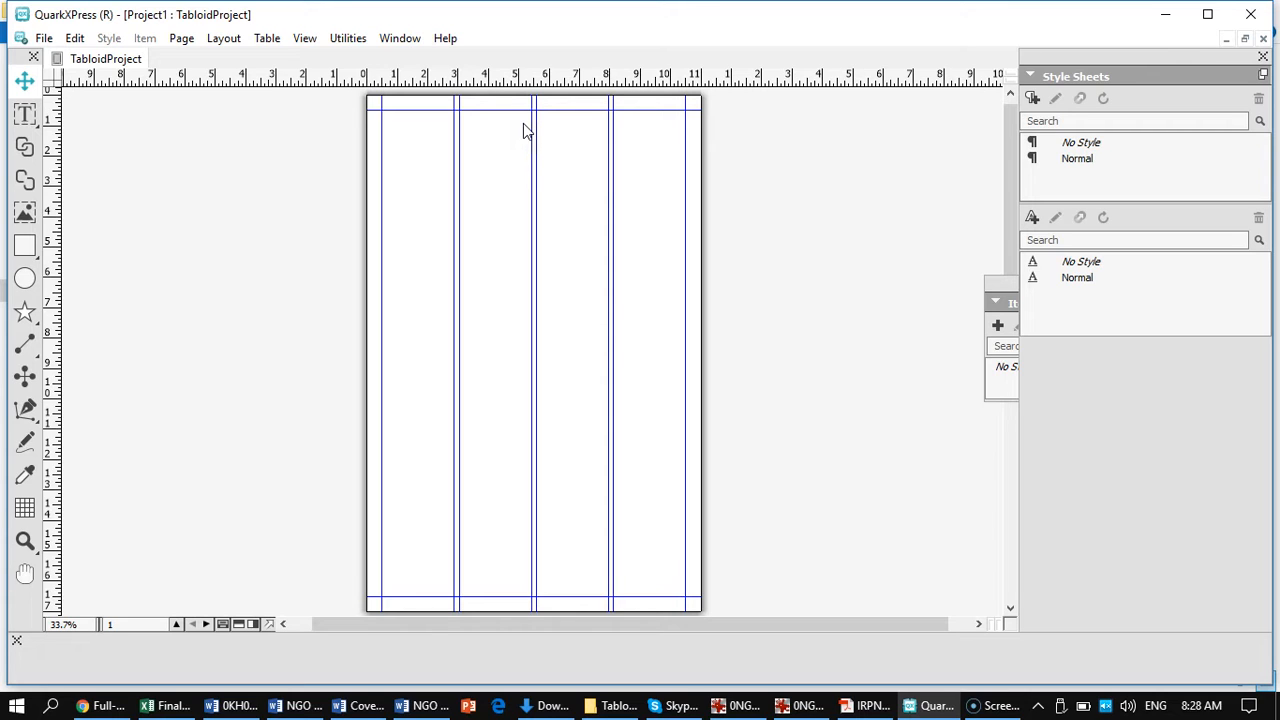
Step: Draw a text box about 10" by 1.1" across the top margin and another about 7.5" by 7.3" below it over the first three columns
left_click(22, 112)
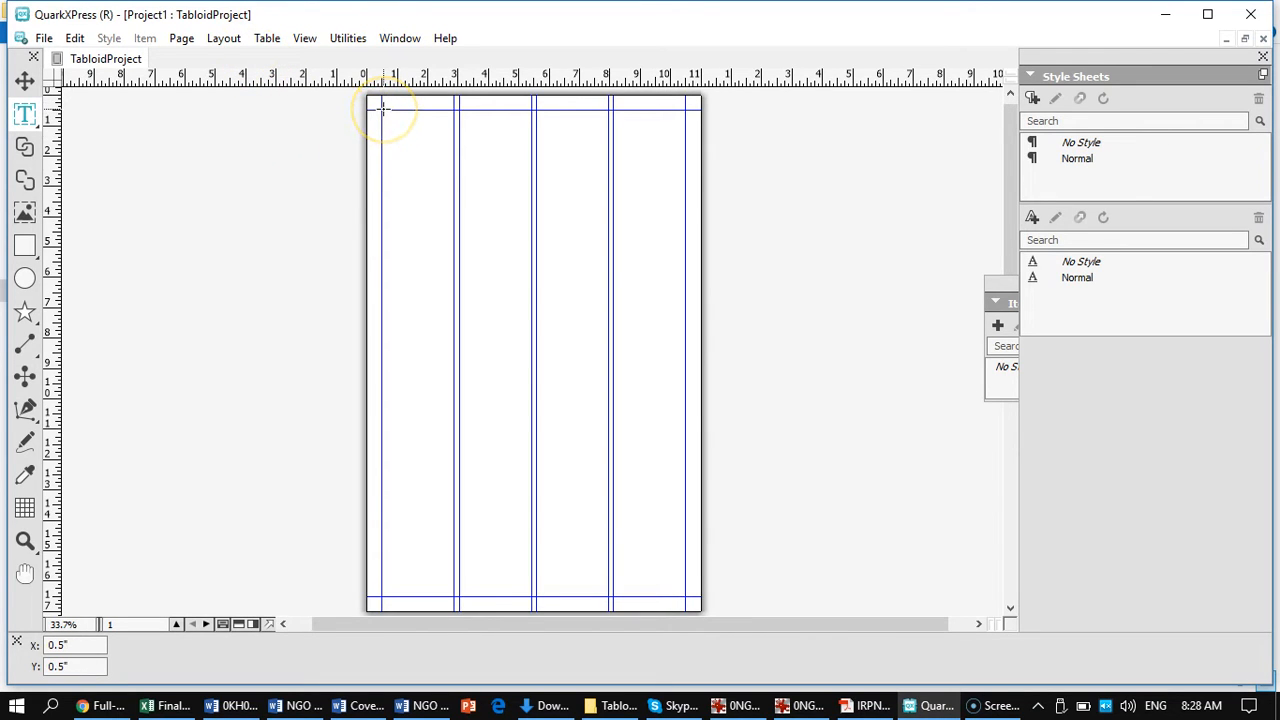
left_click_drag(382, 108, 689, 144)
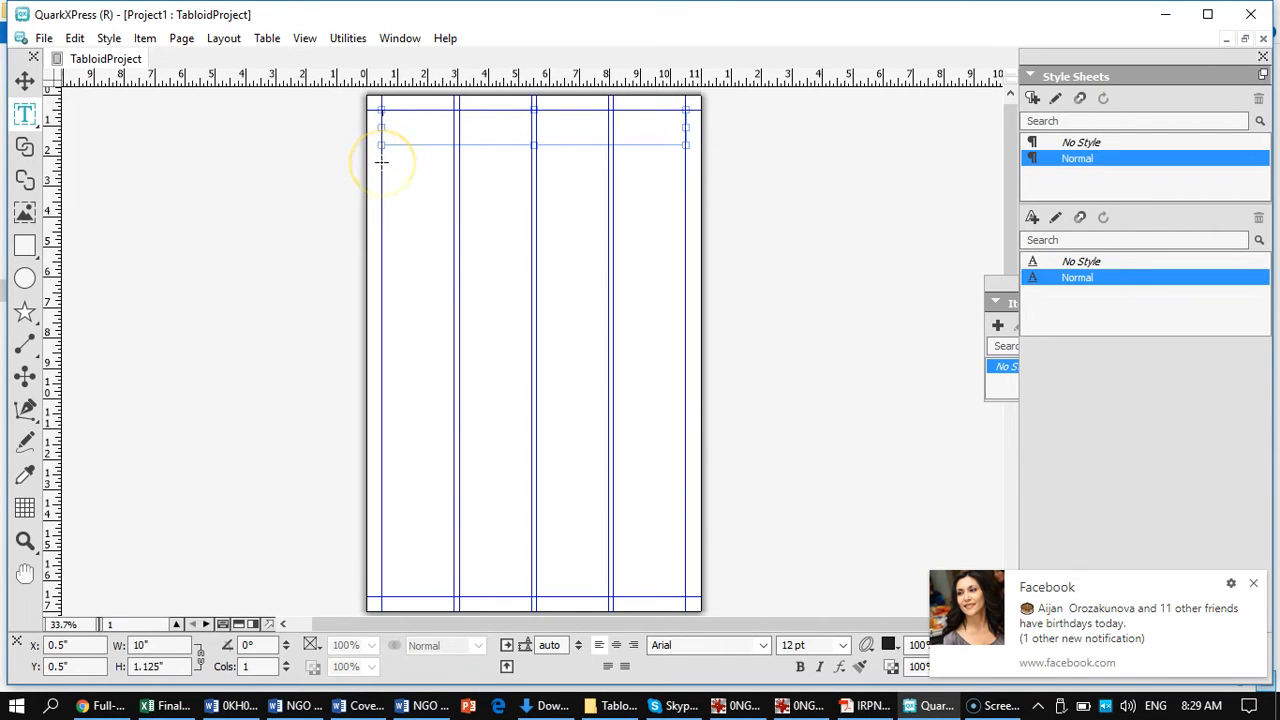
mouse_move(390, 163)
left_mouse_down()
mouse_move(403, 229)
mouse_move(549, 263)
mouse_move(584, 292)
mouse_move(626, 366)
mouse_move(649, 387)
mouse_move(682, 385)
mouse_move(612, 387)
left_mouse_up()
mouse_move(611, 387)
left_mouse_down()
mouse_move(591, 391)
mouse_move(606, 392)
left_mouse_up()
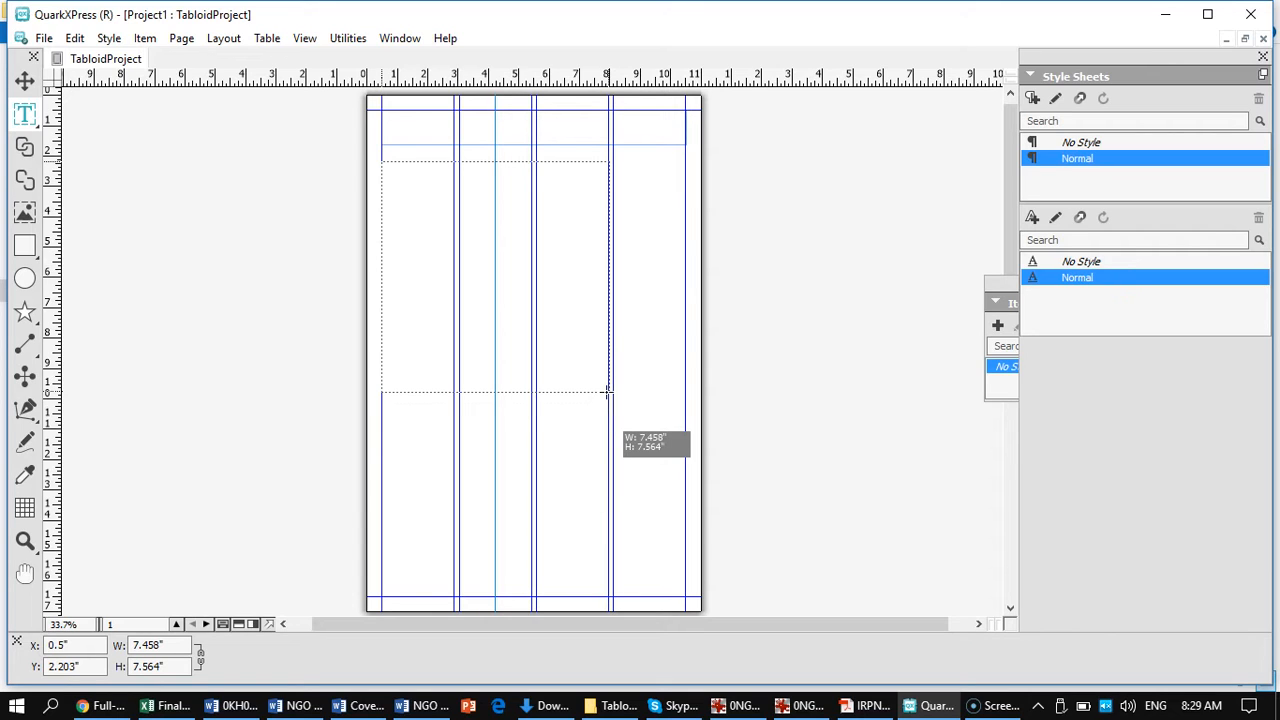
left_click_drag(606, 392, 607, 395)
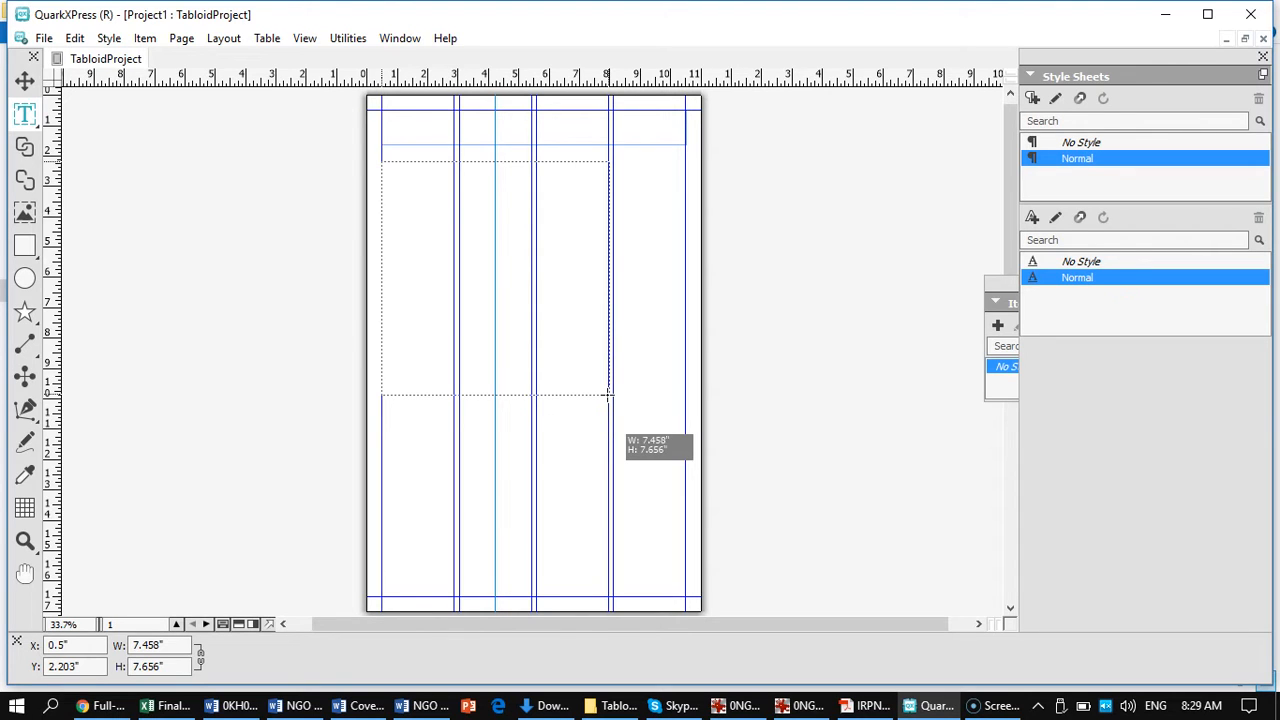
mouse_move(607, 395)
left_mouse_down()
mouse_move(605, 408)
mouse_move(604, 384)
left_mouse_up()
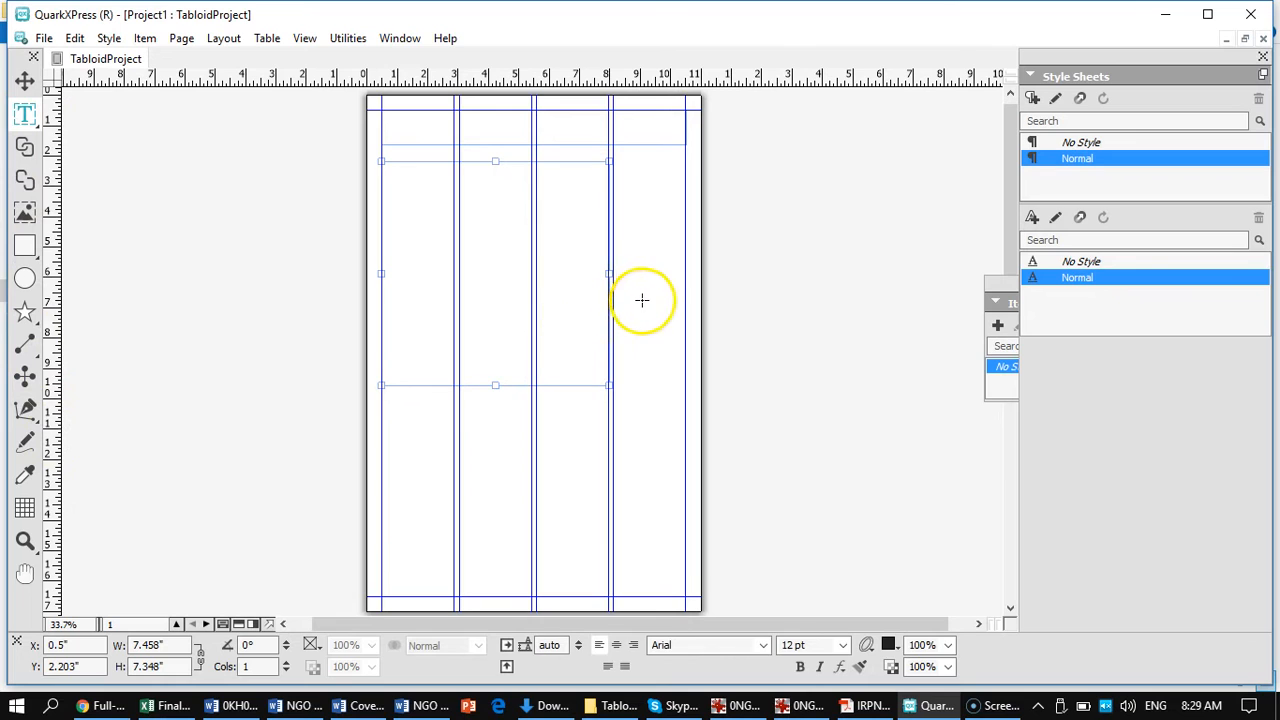
Step: Resize the upper text box to span the first three columns, about 7.46" wide and 1.7" high, meeting the lower box
left_click(26, 82)
left_click(665, 152)
left_click_drag(685, 145, 600, 162)
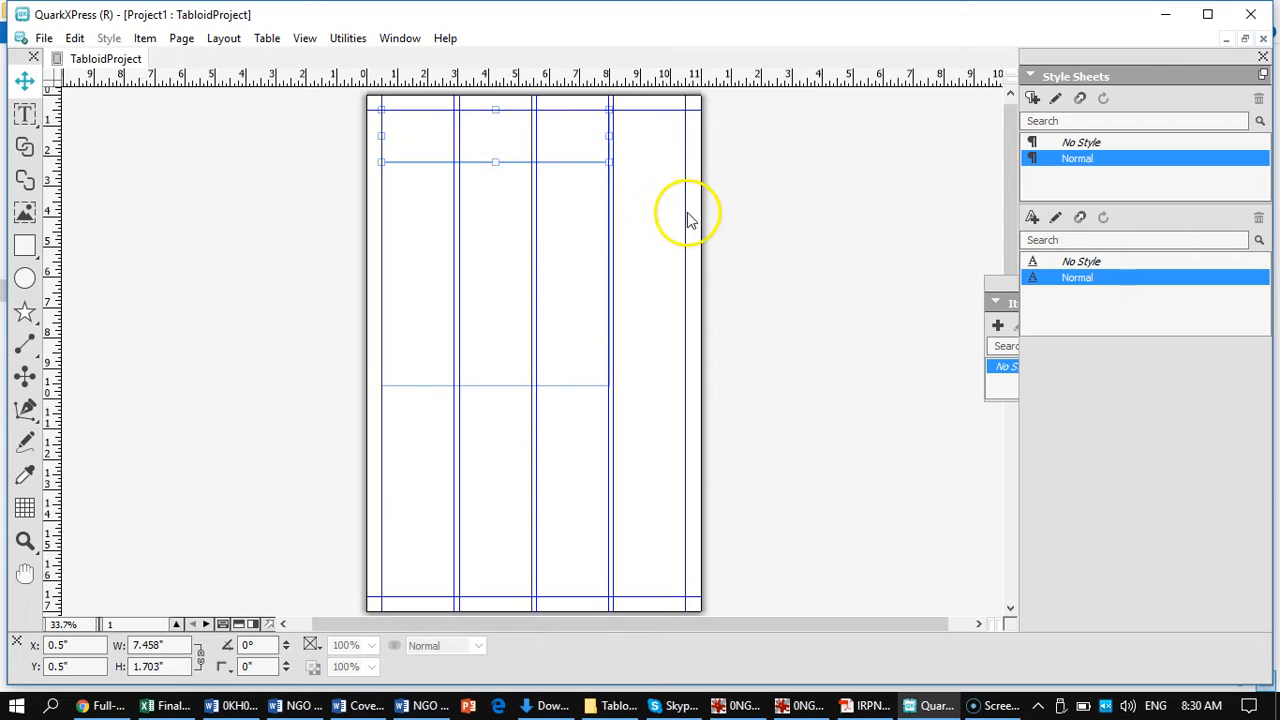
Step: Try lowering the shared edge of the two text boxes so the upper one is about 2.3" high over three columns
left_click(508, 191)
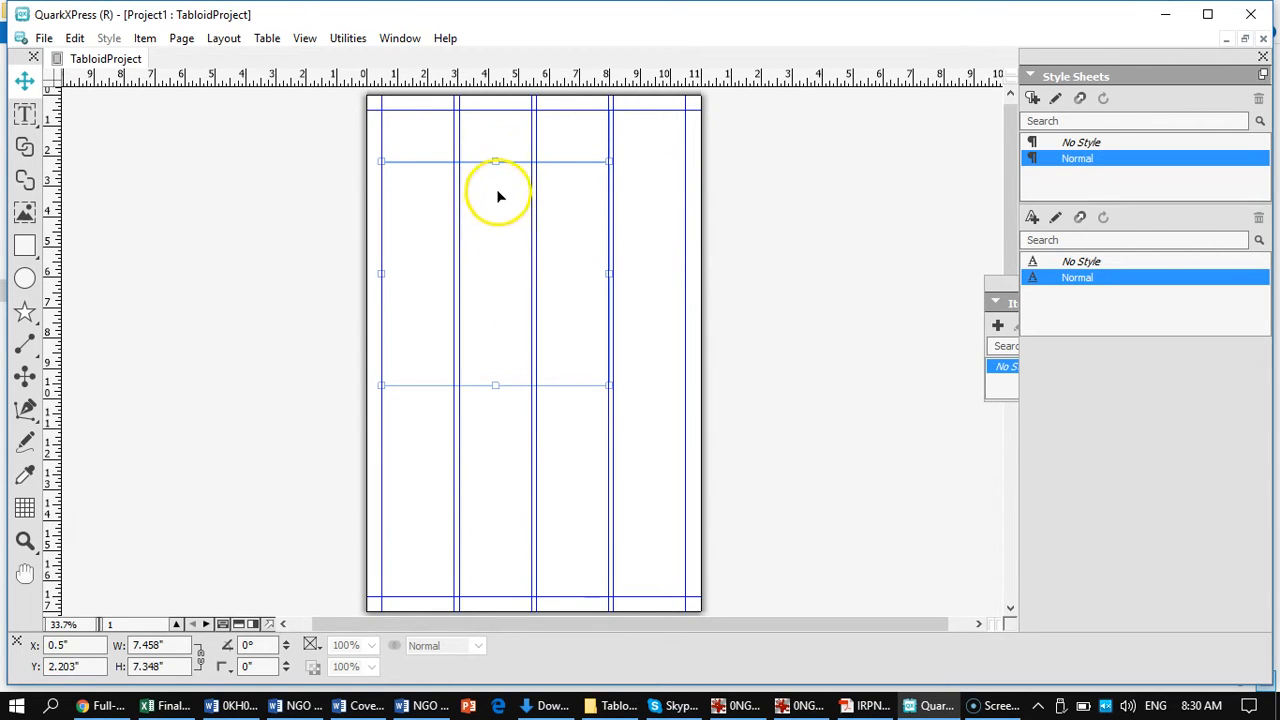
left_click_drag(495, 161, 491, 180)
left_click(500, 157)
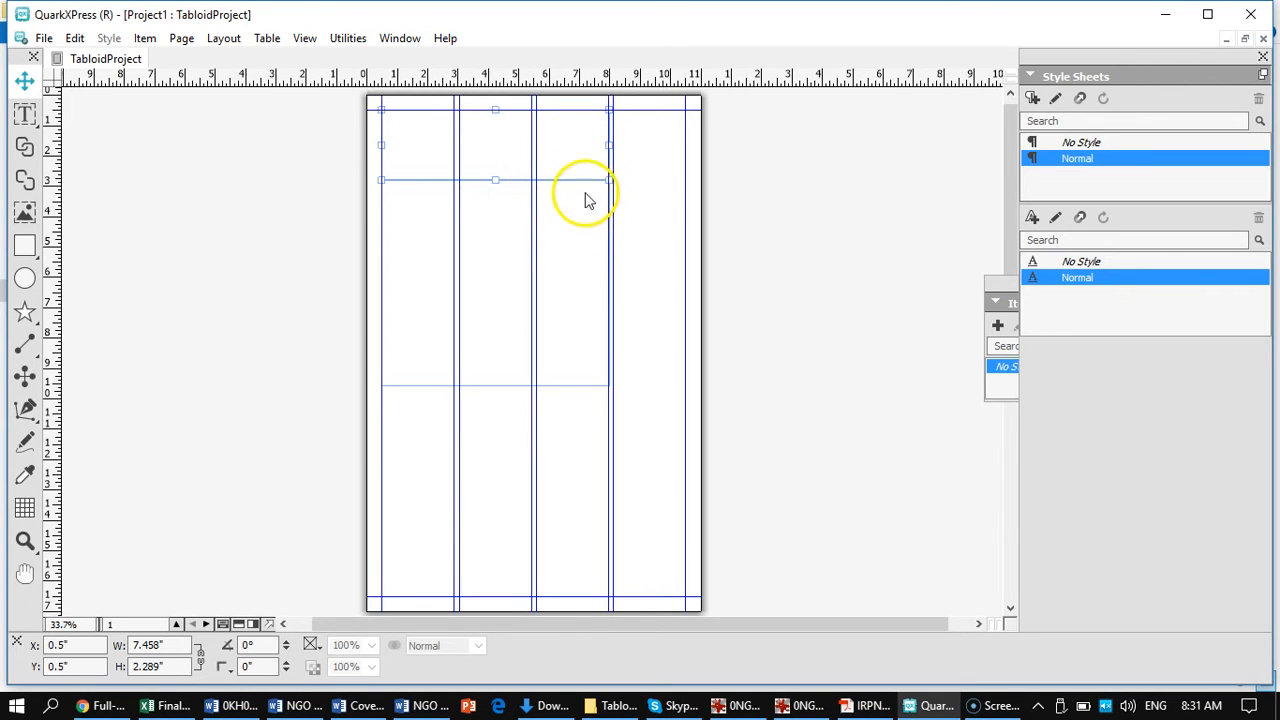
left_click_drag(607, 180, 600, 180)
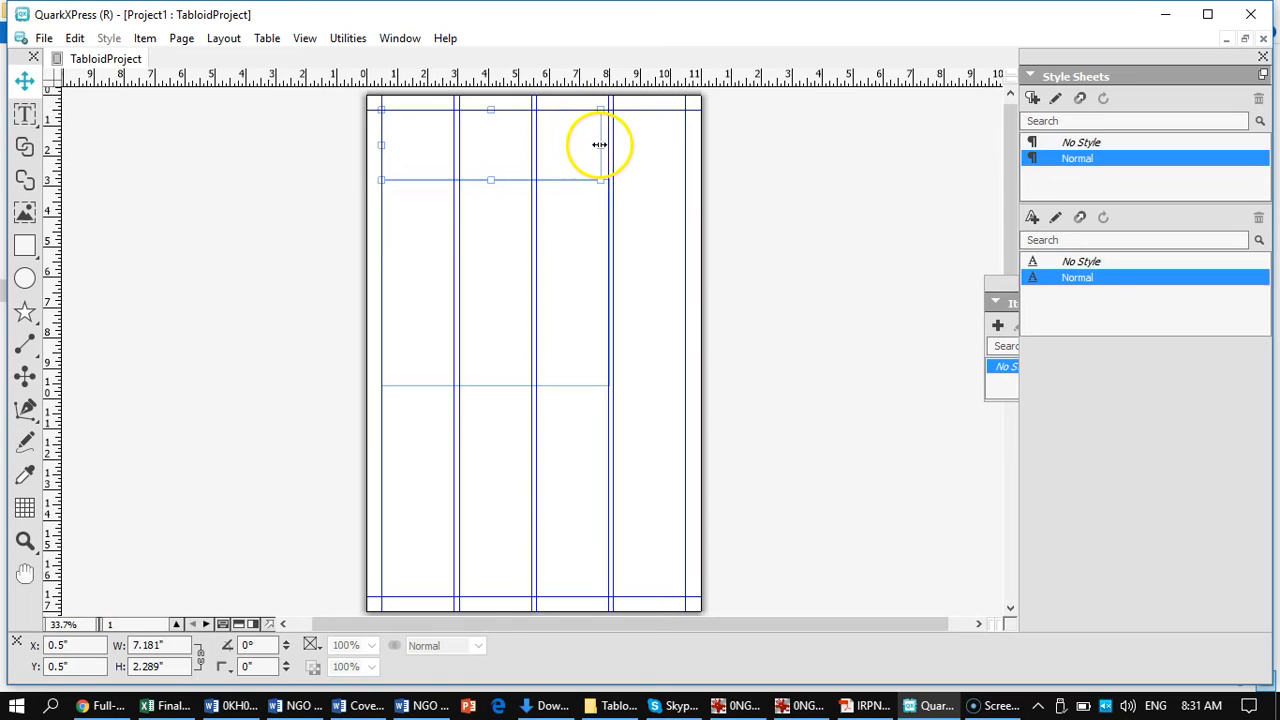
left_click_drag(599, 145, 609, 145)
Step: Shorten the upper text box to about 1.15" high and extend the lower box up to meet it, about 7.9" high
left_click_drag(495, 180, 504, 147)
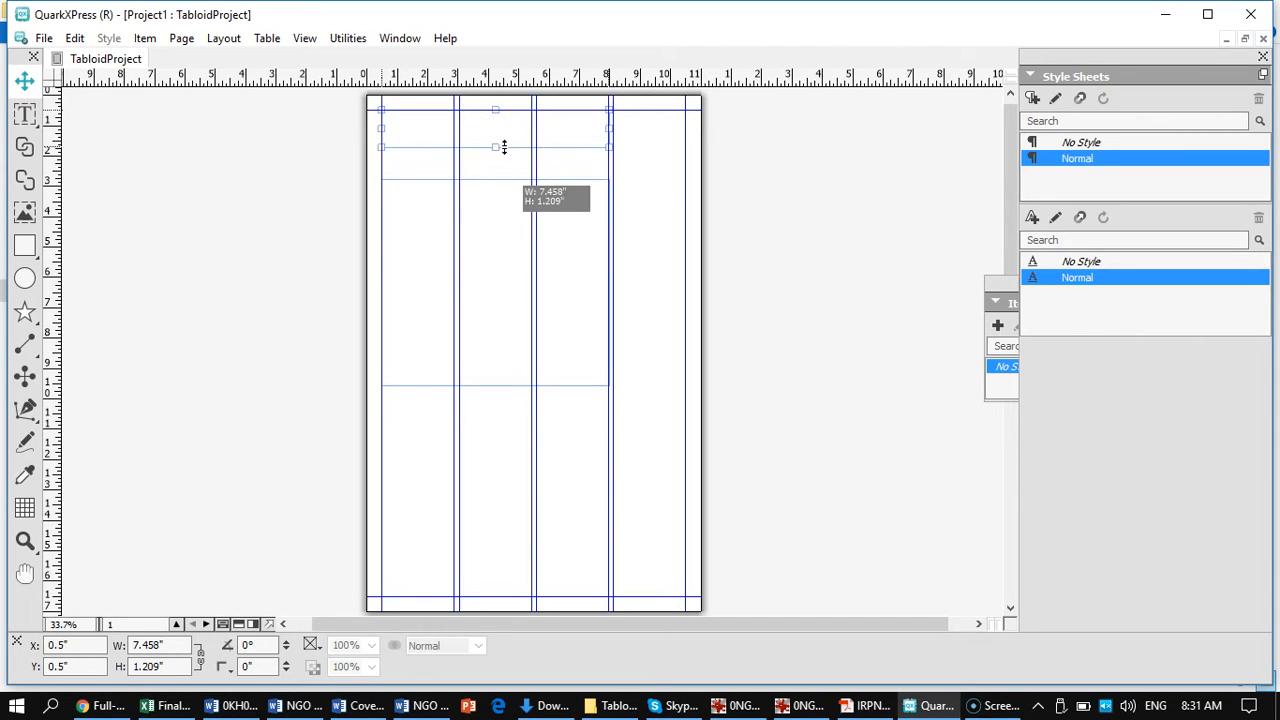
left_click_drag(504, 147, 505, 145)
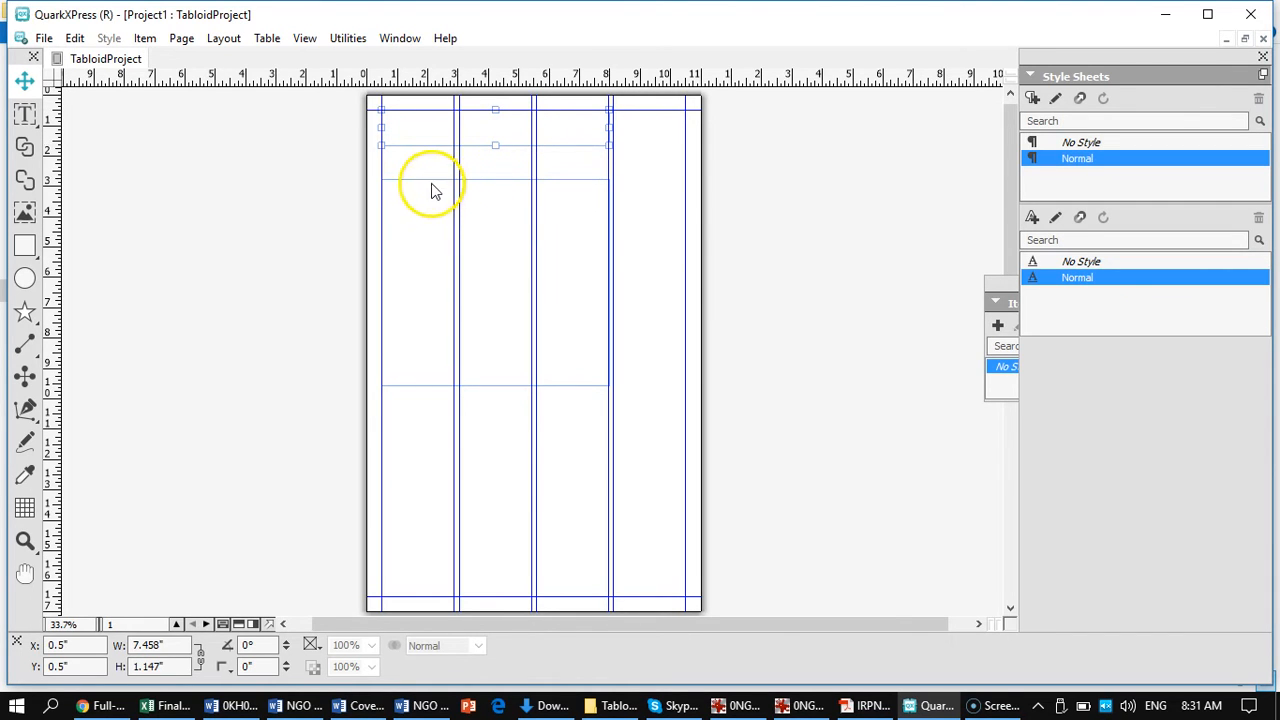
left_click(484, 188)
left_click_drag(495, 180, 495, 148)
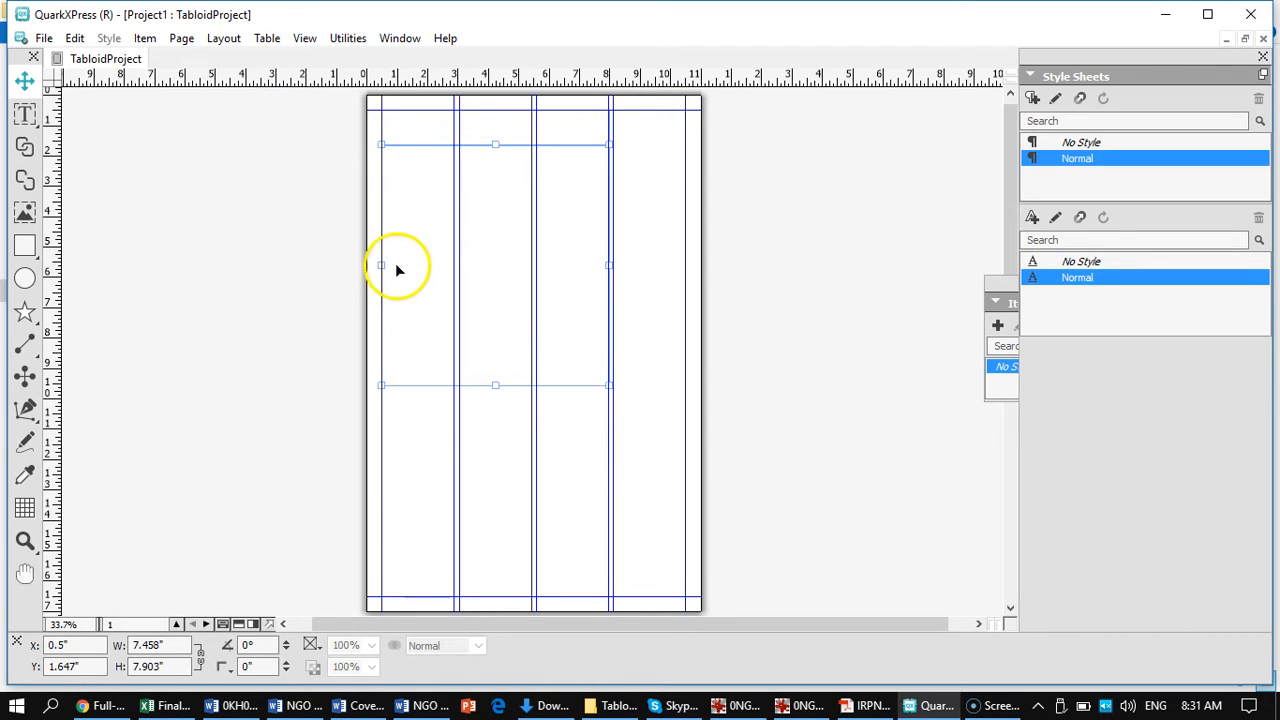
Step: Add vertical guides just inside the outer edges of the first three columns and fit the lower text box between them, about 7.22" wide
left_click_drag(51, 241, 385, 288)
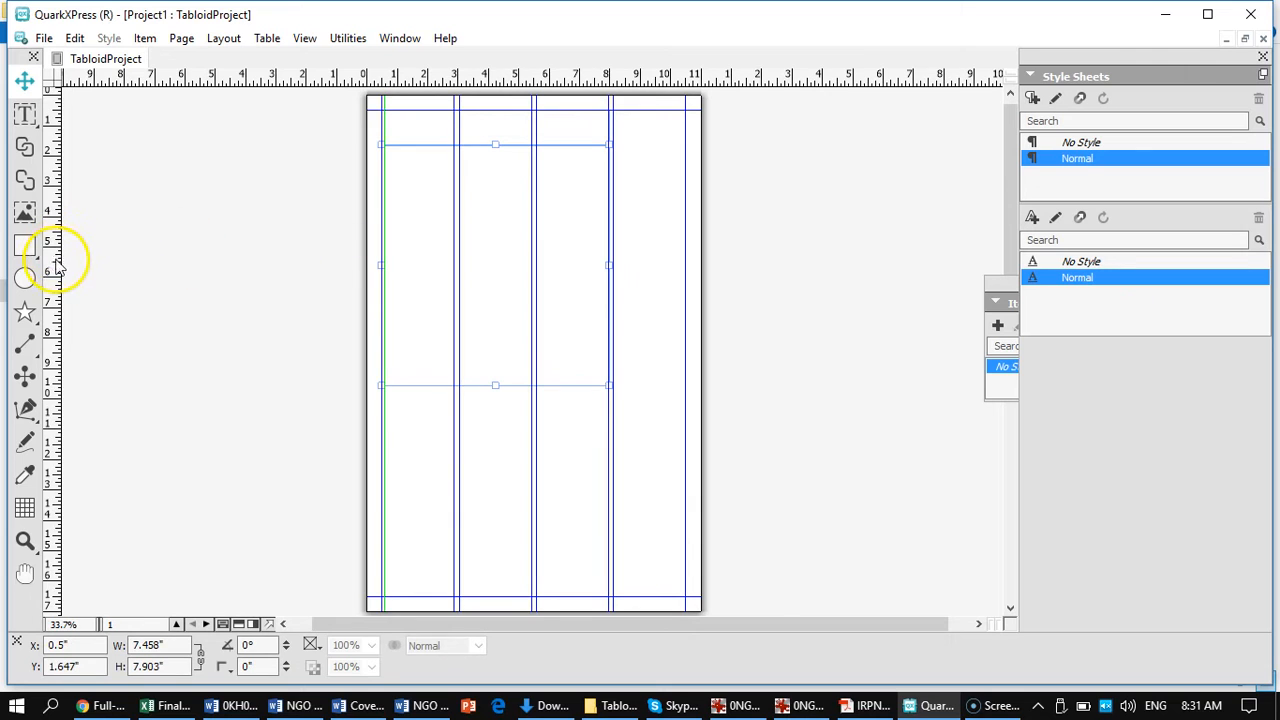
left_click_drag(55, 268, 603, 268)
left_click_drag(381, 266, 386, 268)
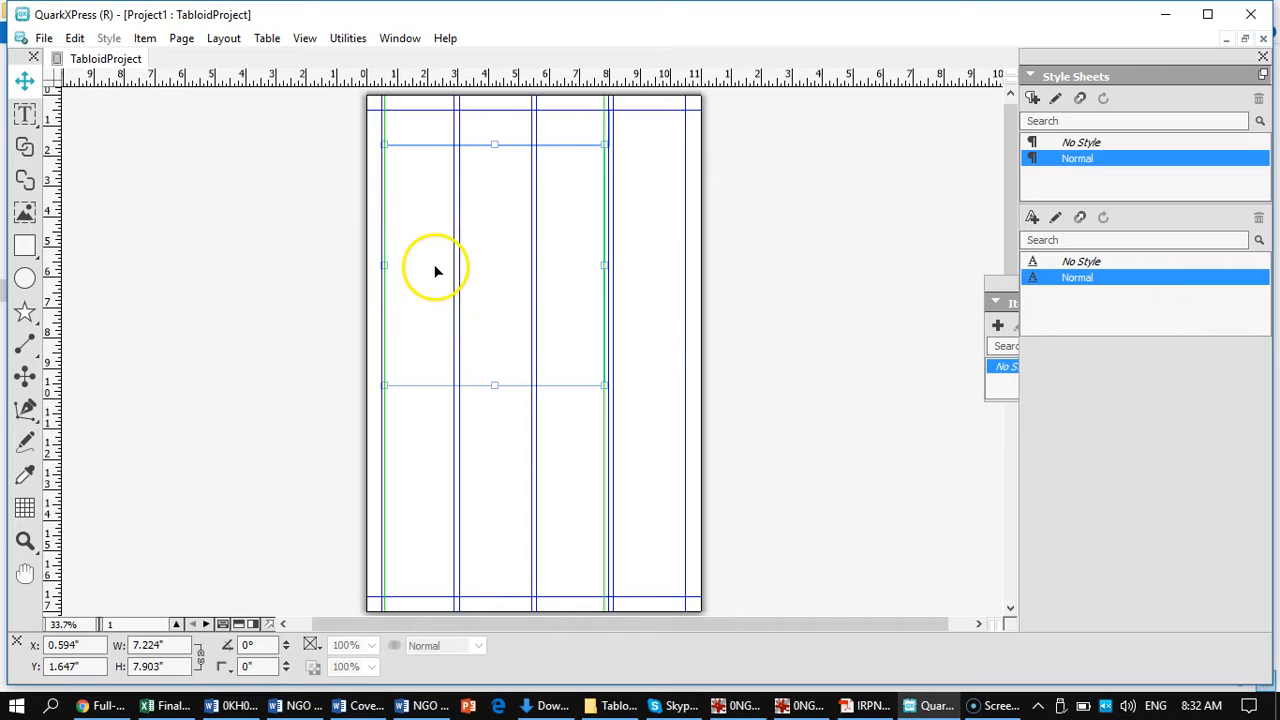
Step: Fit the upper text box between the vertical guides and lower its top edge, making it about 7.22" wide and 0.93" high
left_click(417, 134)
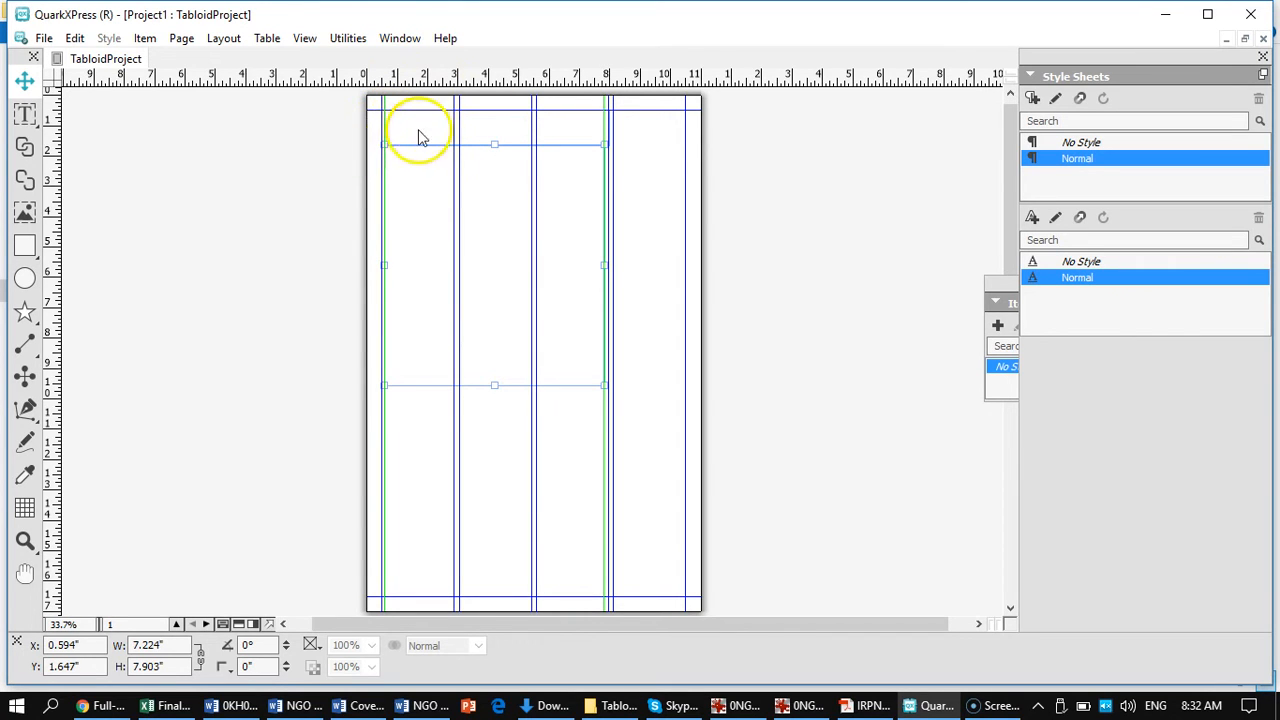
left_click_drag(377, 124, 383, 125)
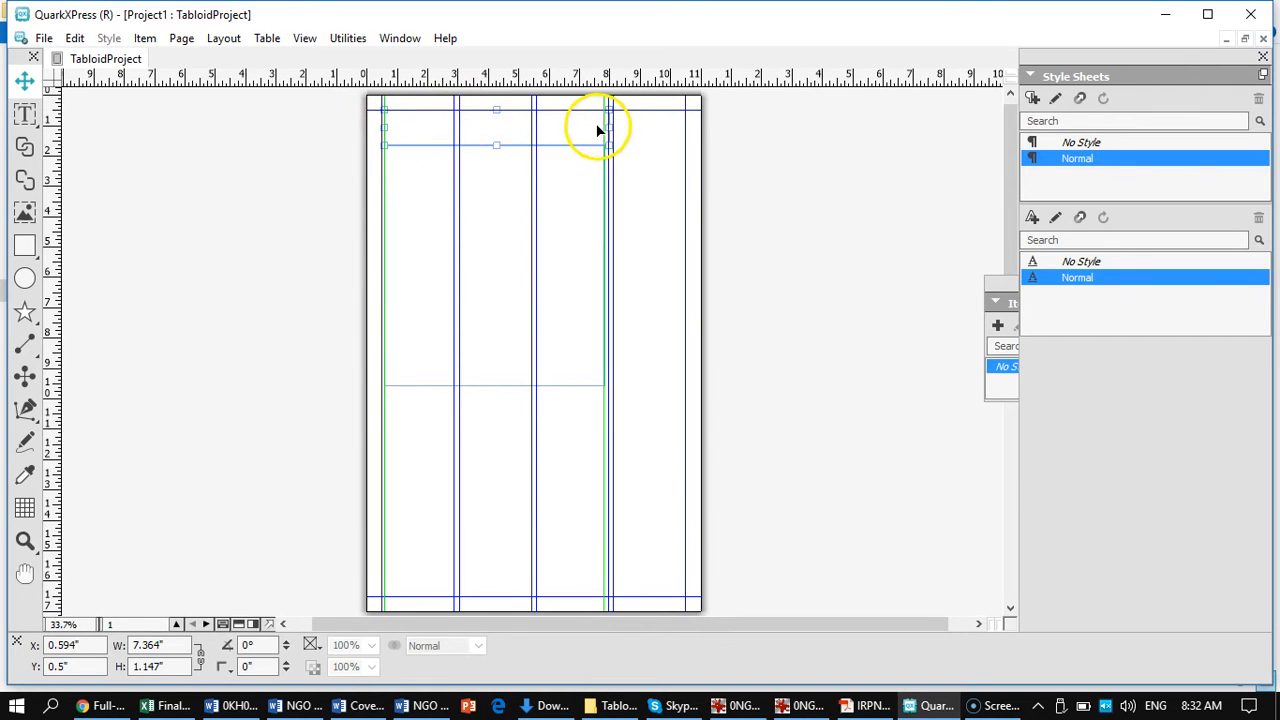
left_click_drag(611, 127, 606, 127)
left_click_drag(497, 112, 494, 117)
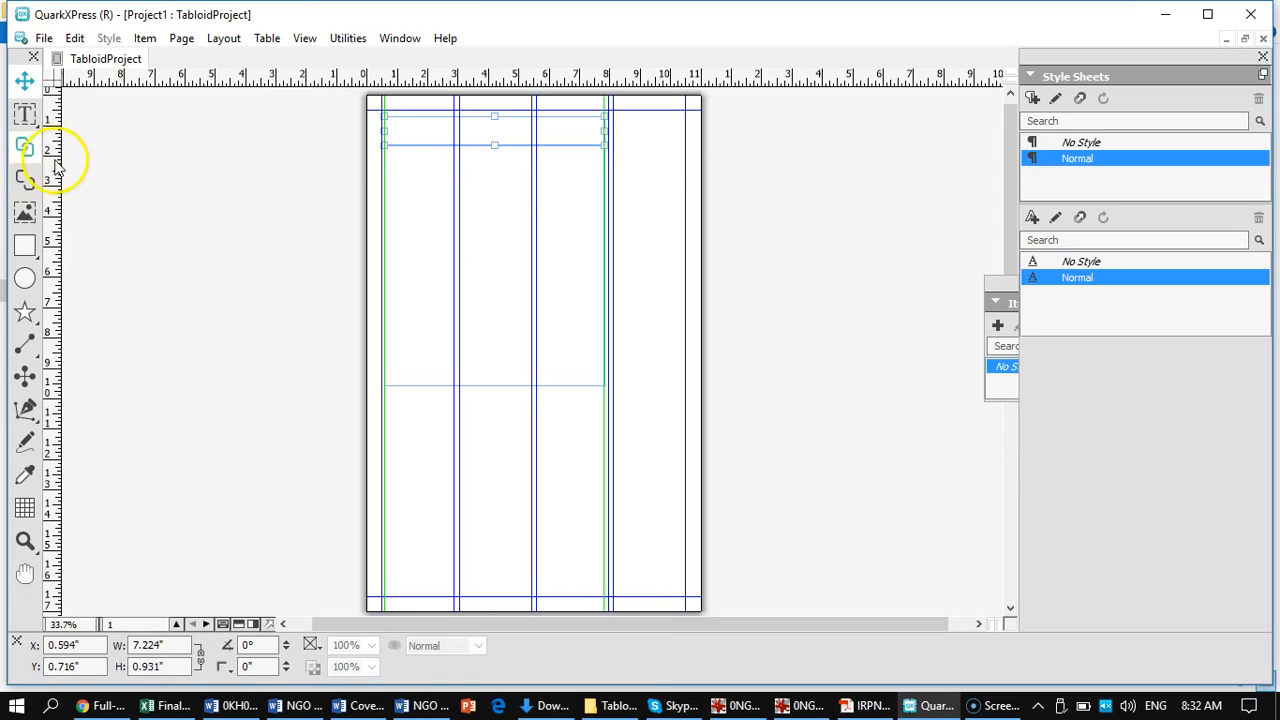
Step: Draw a text box about 2.16" wide and 9" high in the fourth column beside the existing boxes
left_click(26, 120)
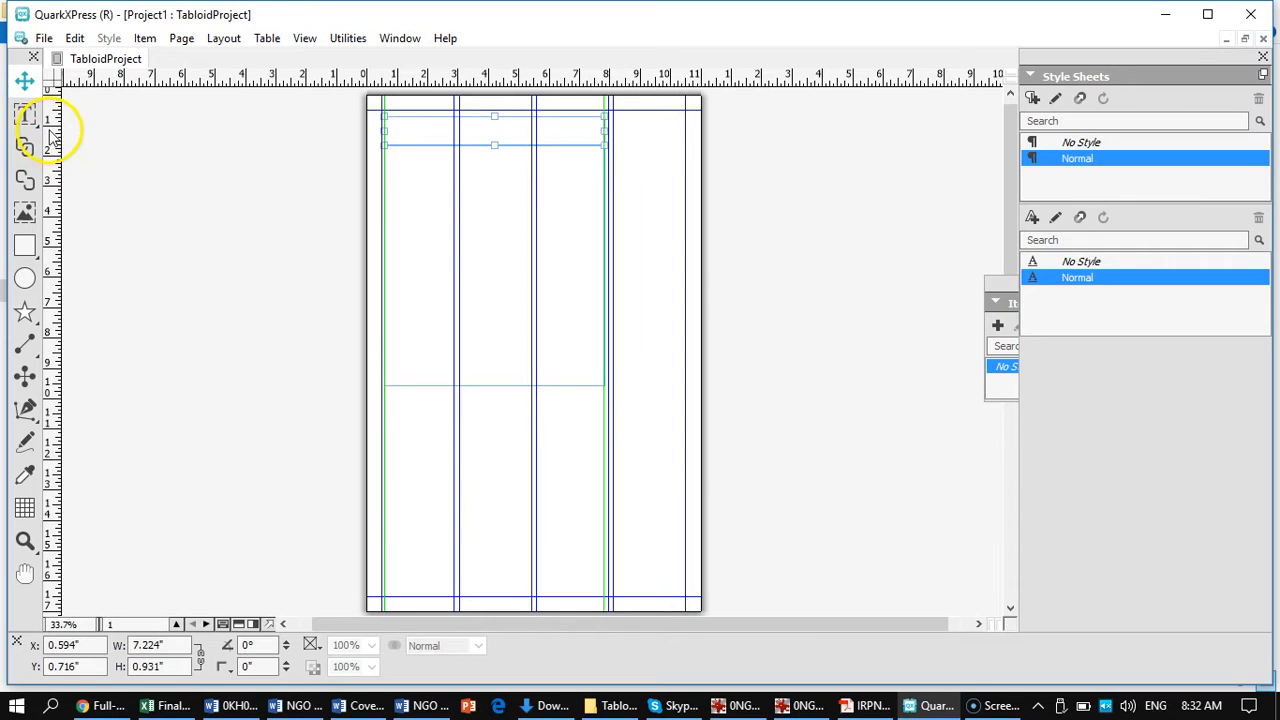
left_click(31, 121)
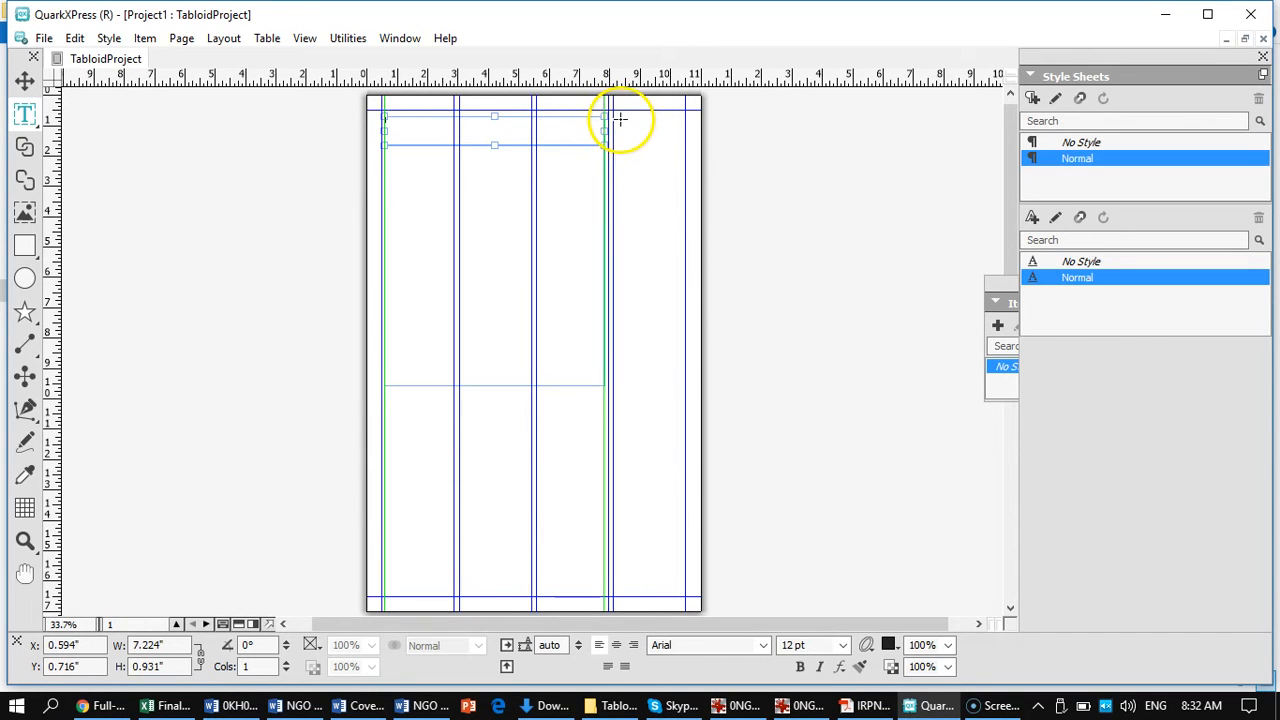
left_click_drag(620, 118, 679, 381)
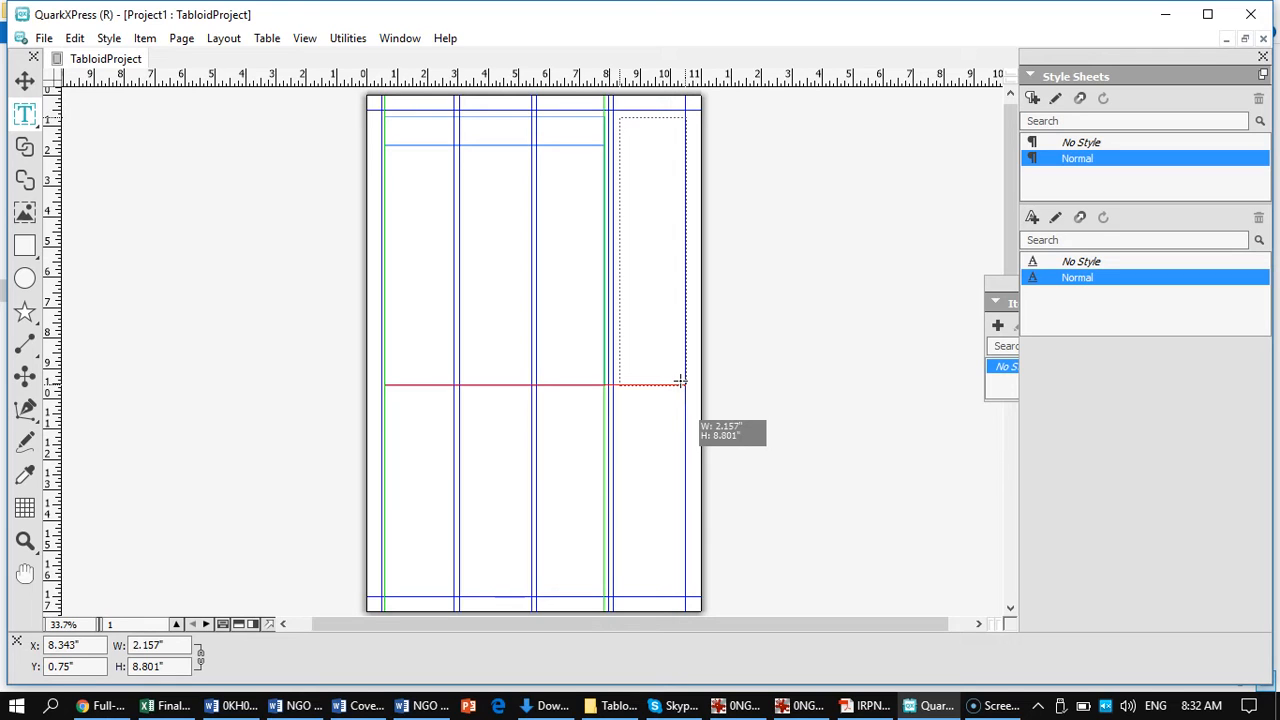
left_click_drag(680, 381, 685, 392)
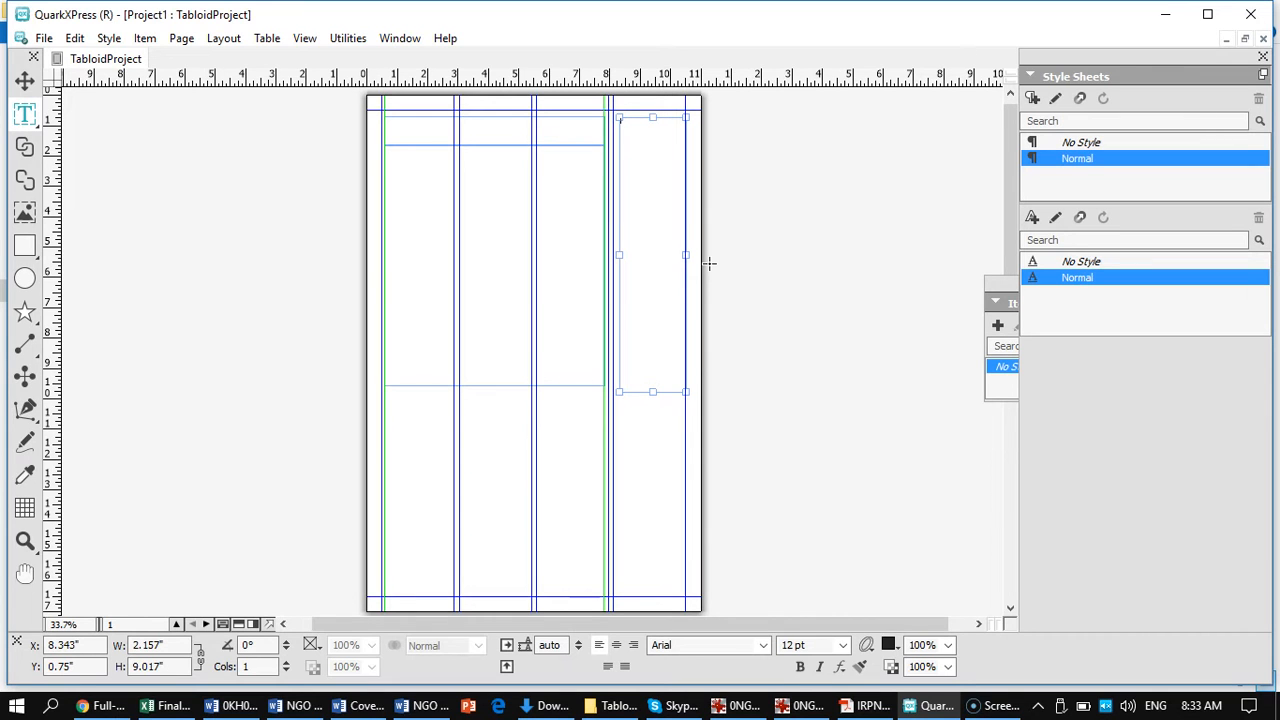
Step: Resize the fourth-column text box to about 2.46" by 9.05", from the top margin to level with the main box's bottom edge
left_click(36, 84)
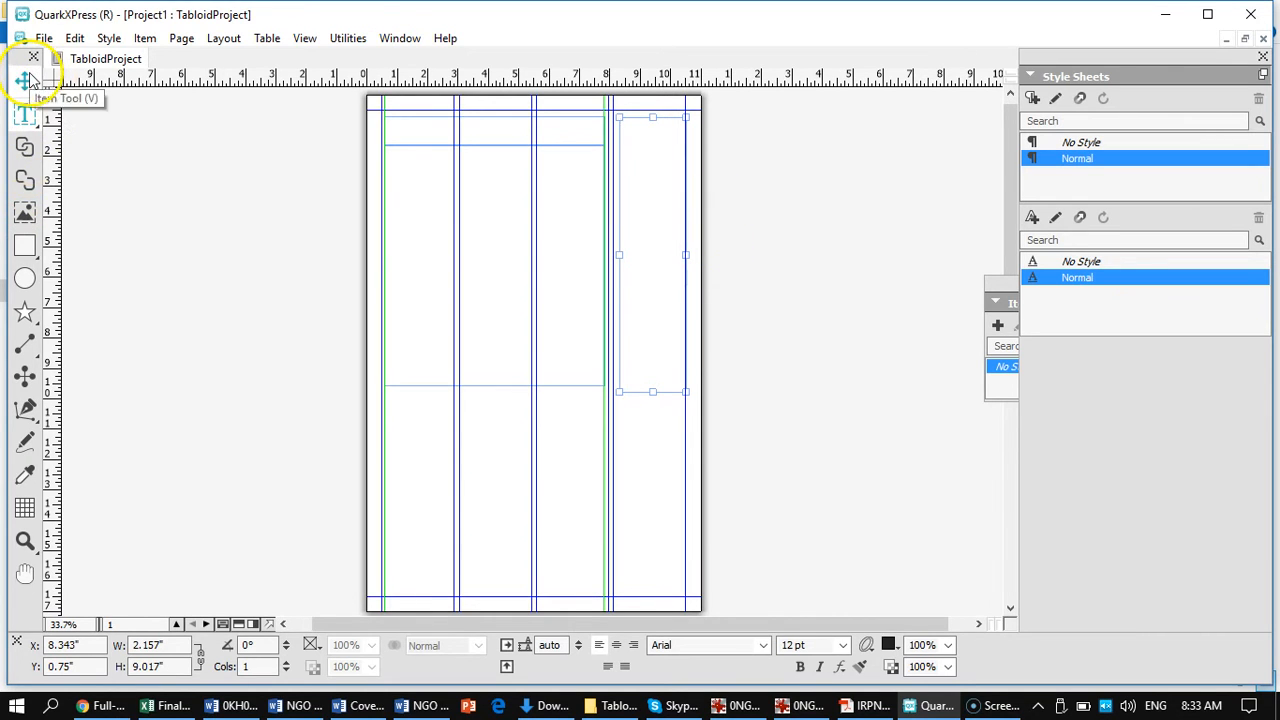
left_click(27, 84)
left_click_drag(614, 251, 603, 250)
left_click_drag(640, 117, 640, 109)
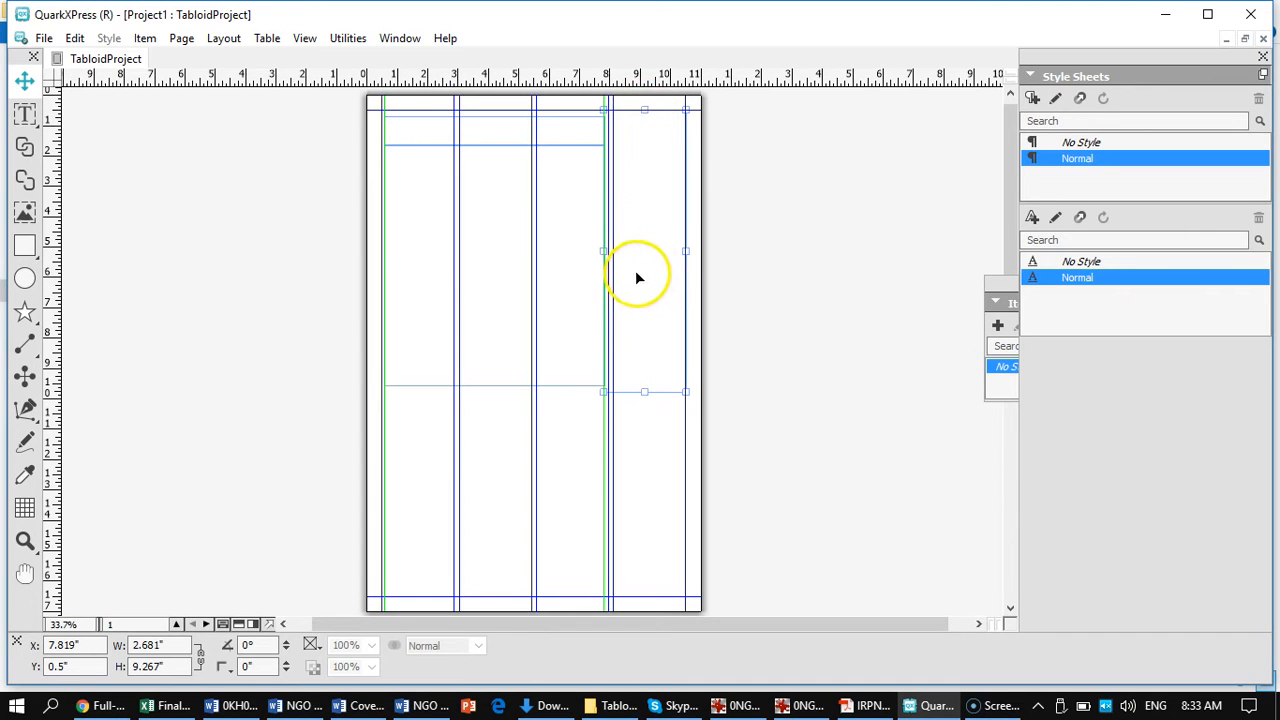
left_click_drag(603, 391, 603, 384)
left_click_drag(606, 246, 612, 245)
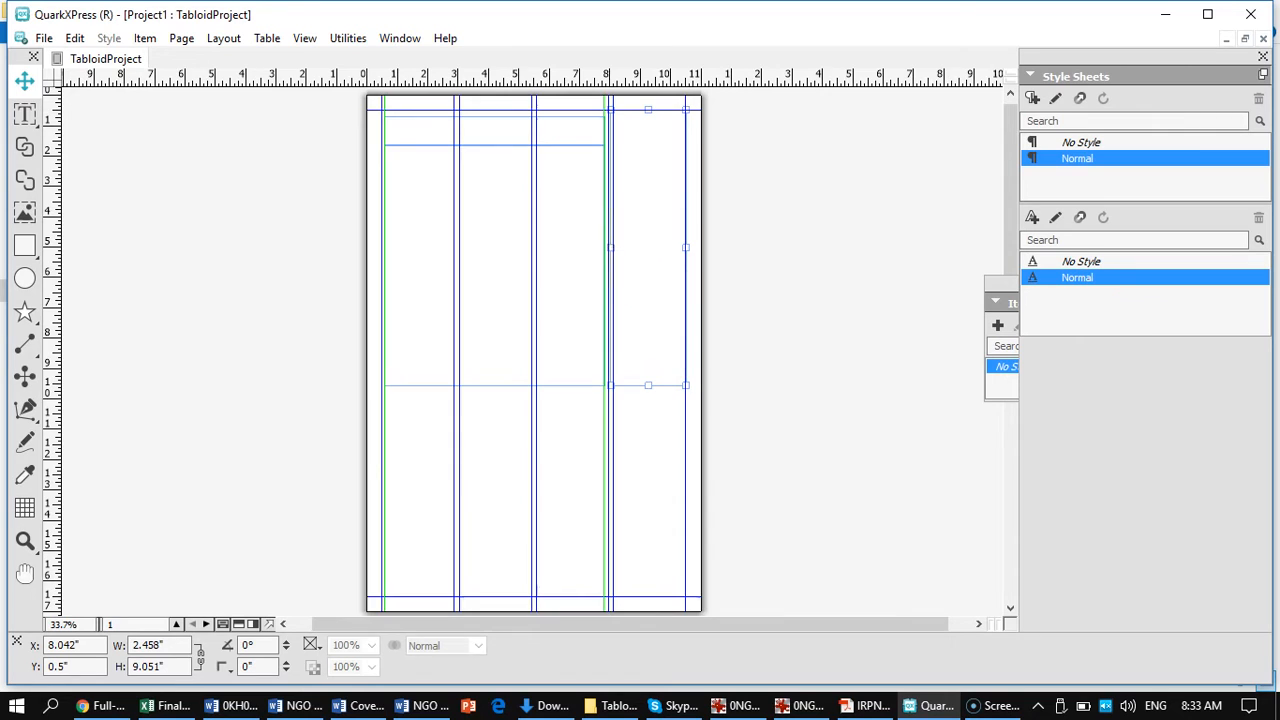
Step: Align the inner edge of the fourth-column text box with its column guide at 8.125", making it 2.375" wide
key("ctrl+1")
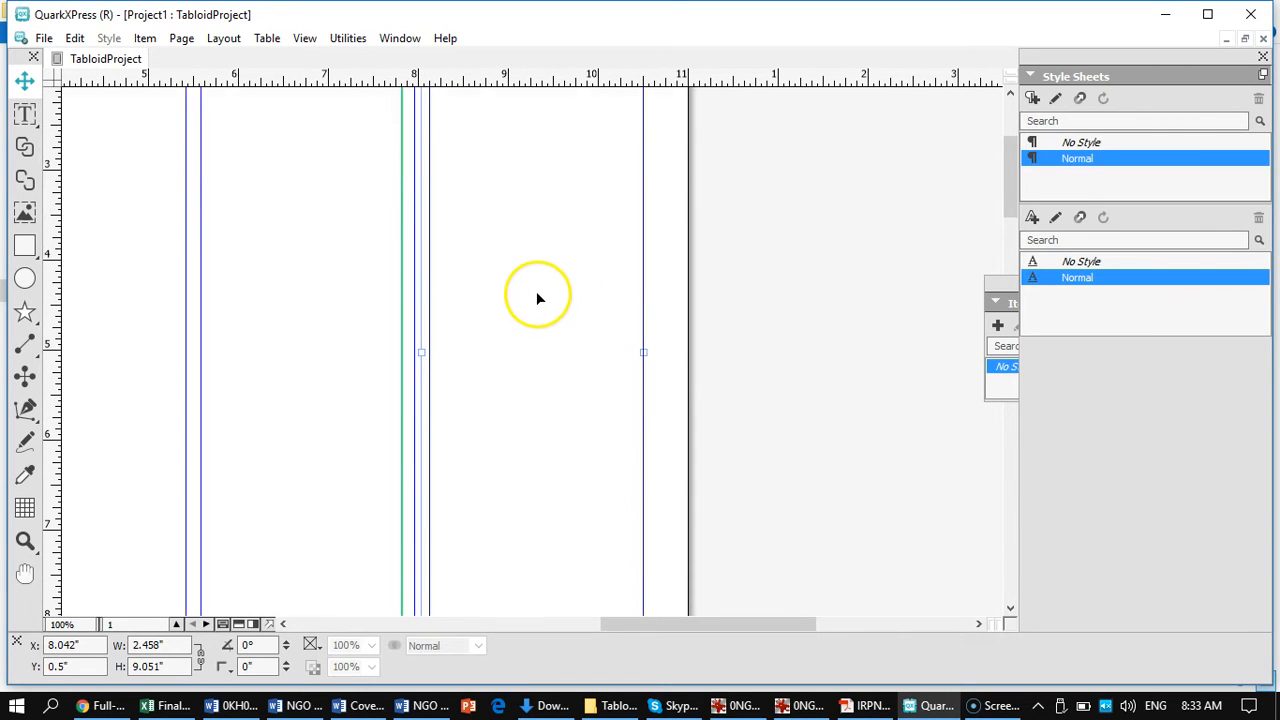
scroll(536, 291, "up", 5)
scroll(536, 291, "up", 5)
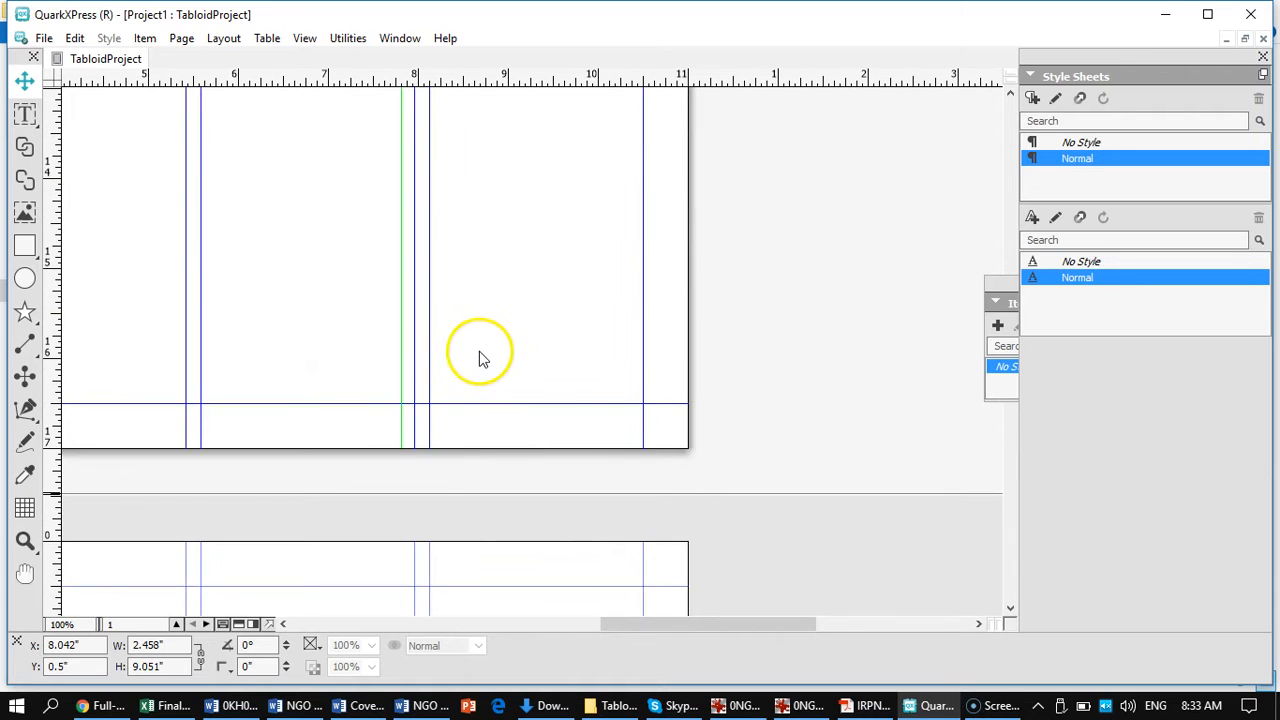
scroll(505, 316, "down", 7)
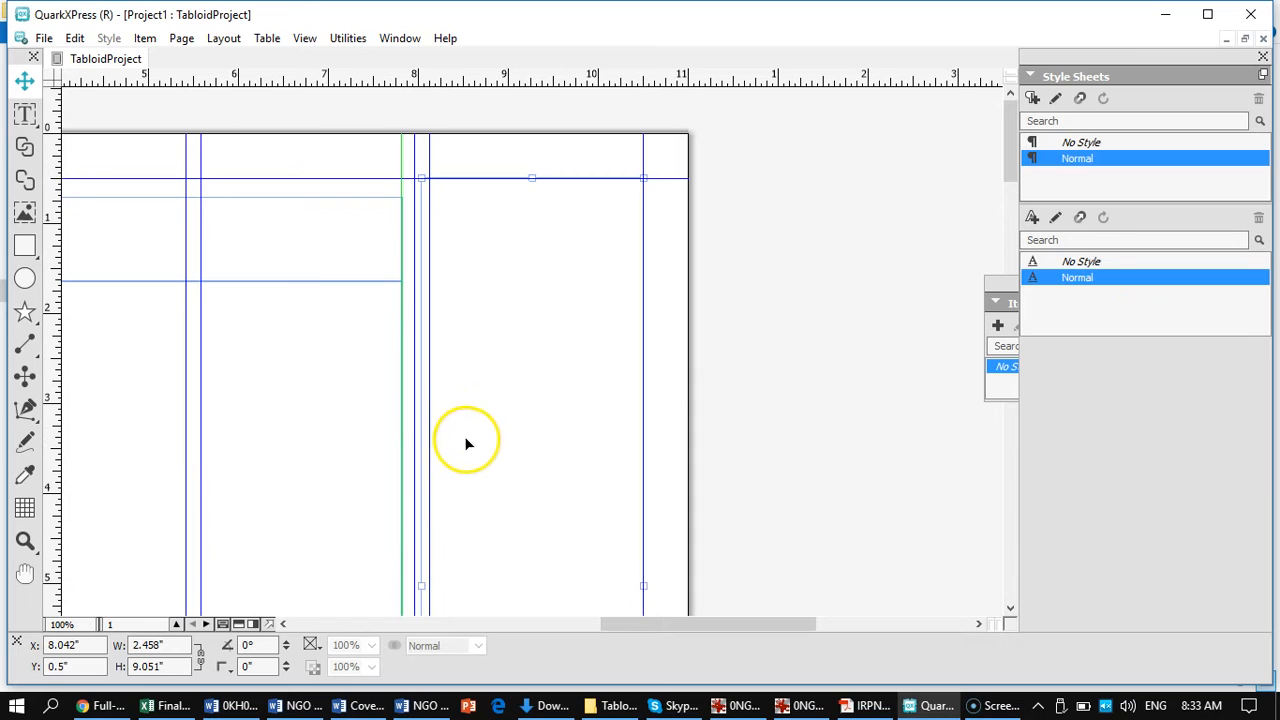
left_click_drag(422, 585, 429, 583)
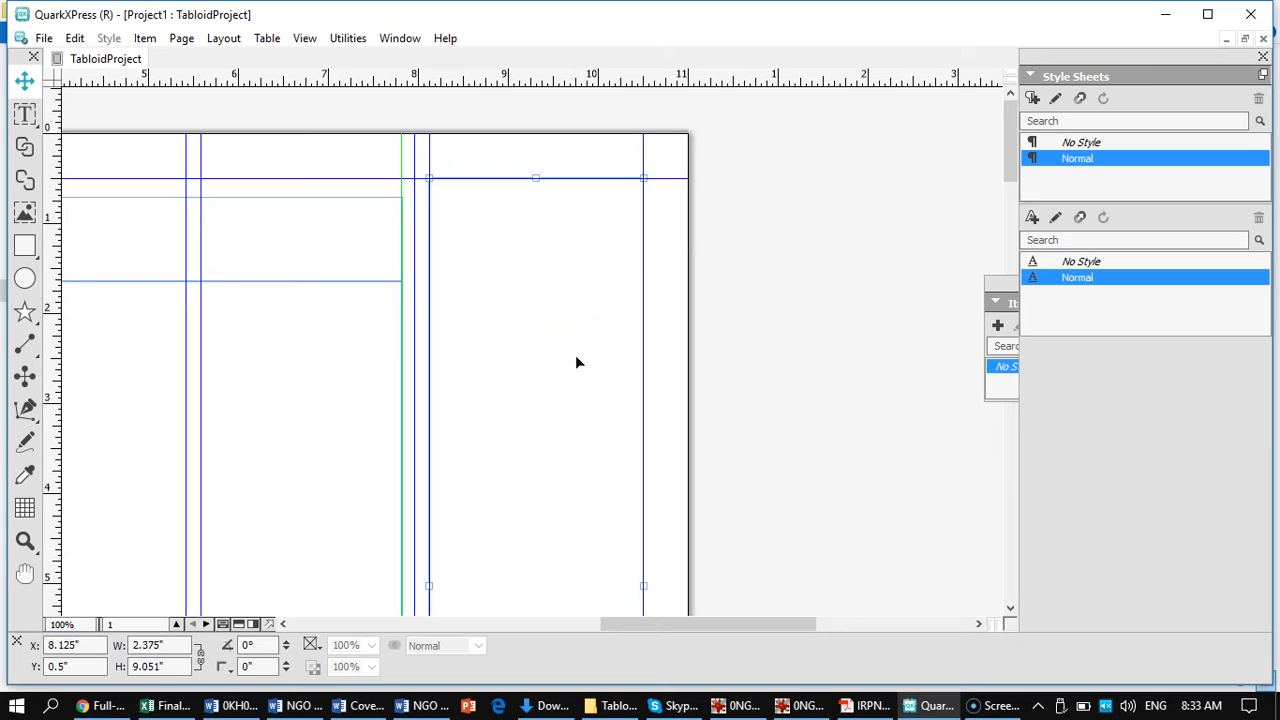
key("ctrl+0")
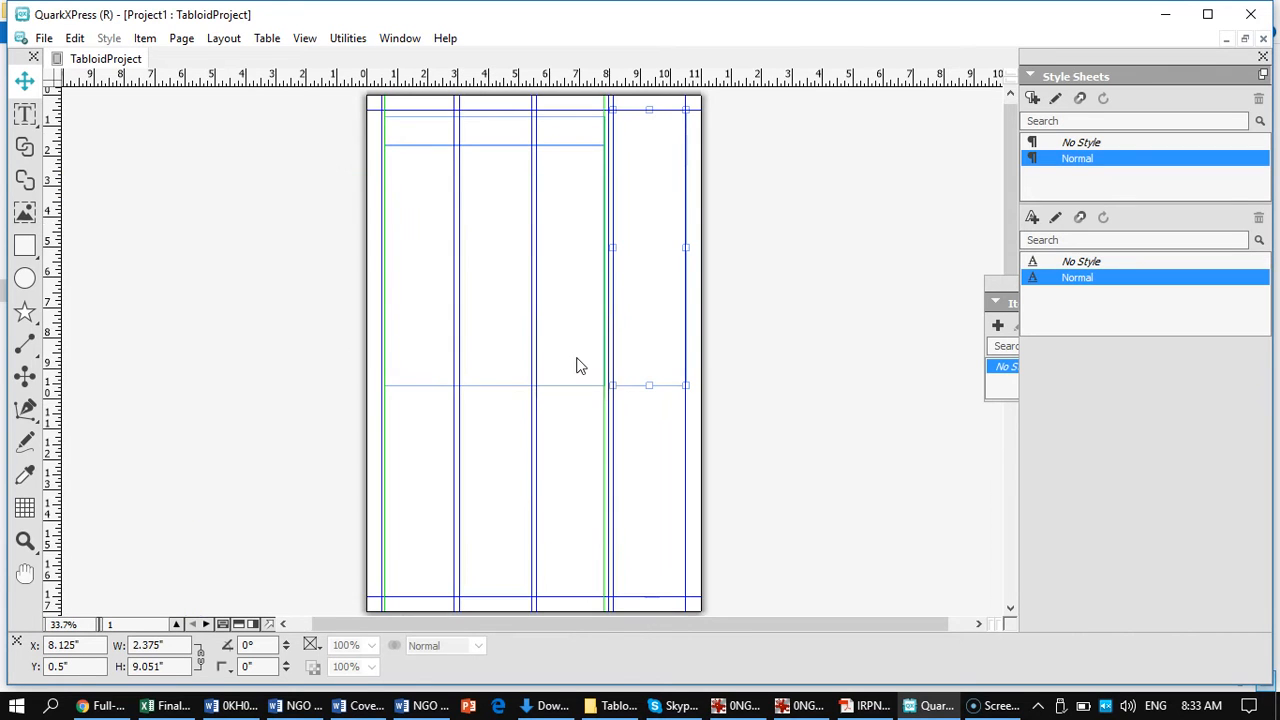
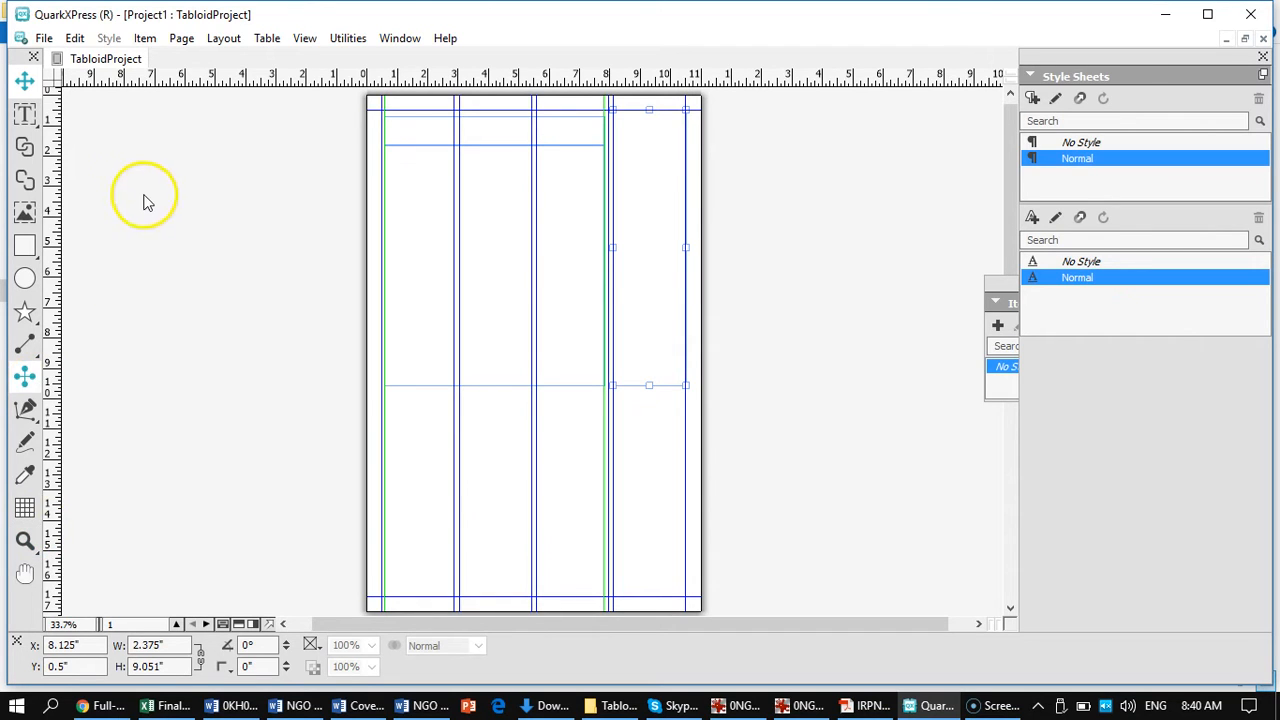
Step: Draw a text box about 9.9" wide and 0.64" high across all four columns, just below the existing boxes
left_click(28, 115)
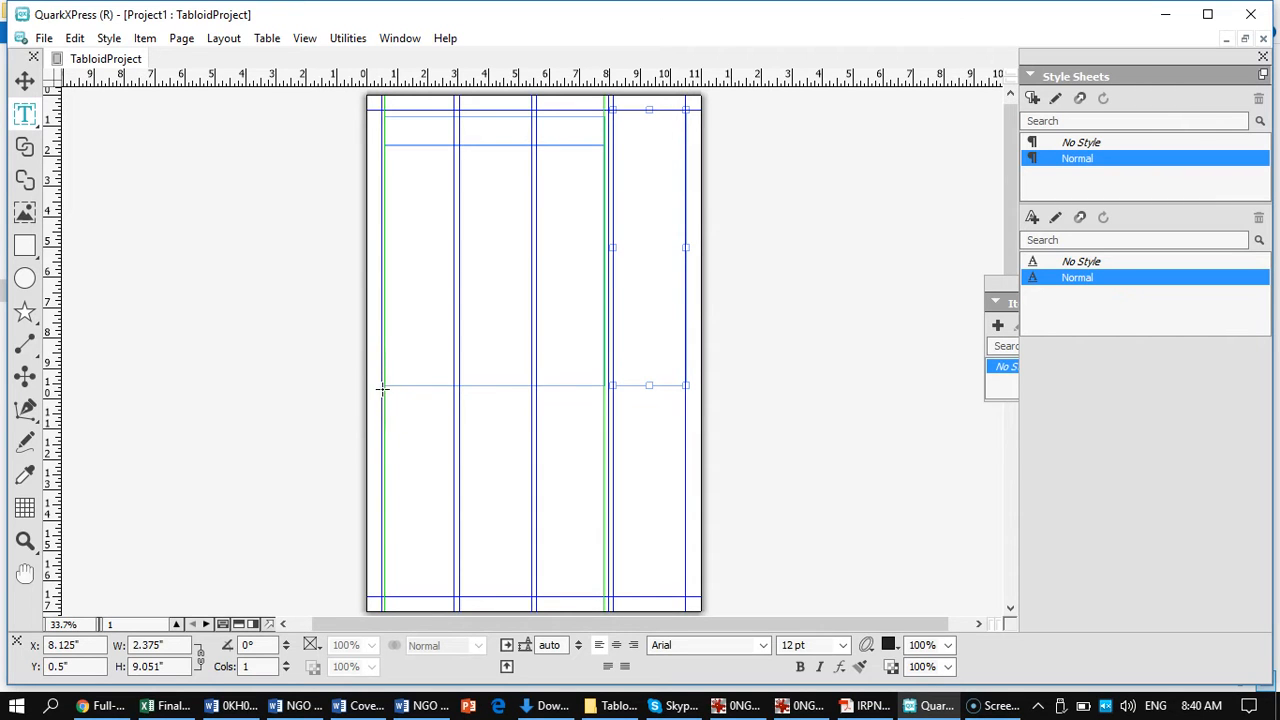
key("ctrl+1")
left_click(422, 390)
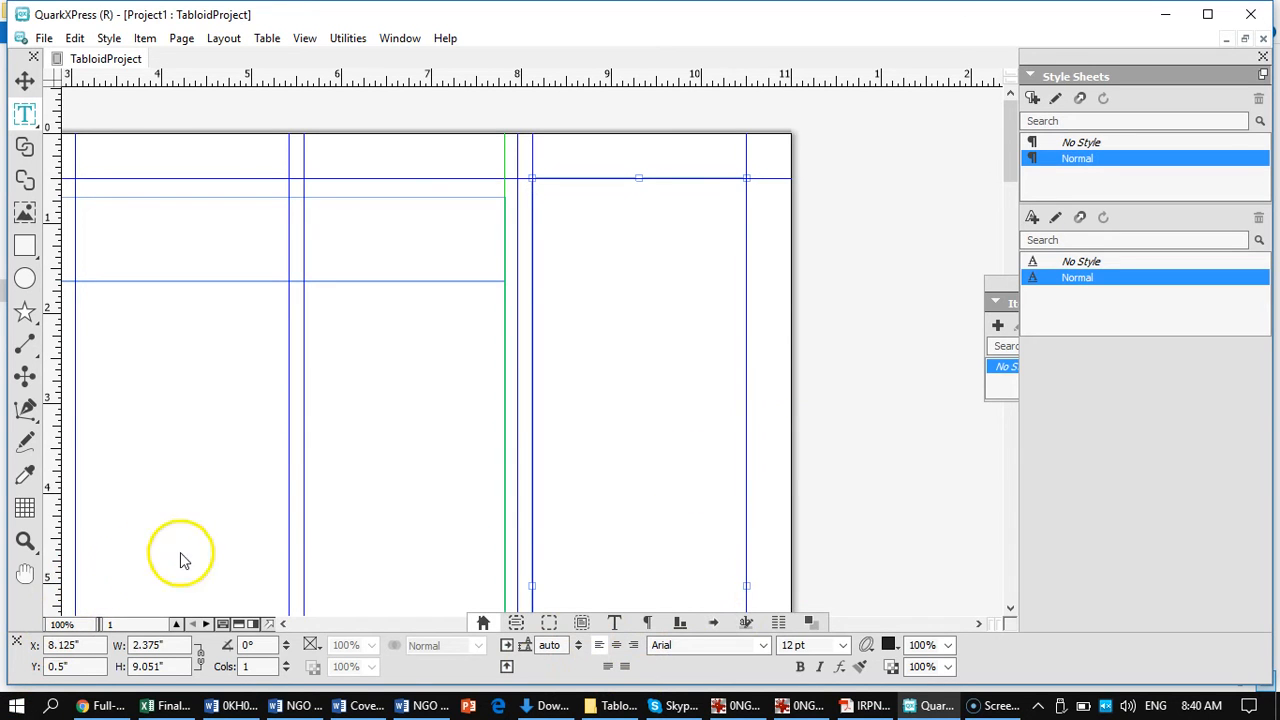
left_click_drag(230, 484, 461, 402)
left_click_drag(452, 562, 443, 369)
left_click_drag(414, 540, 415, 391)
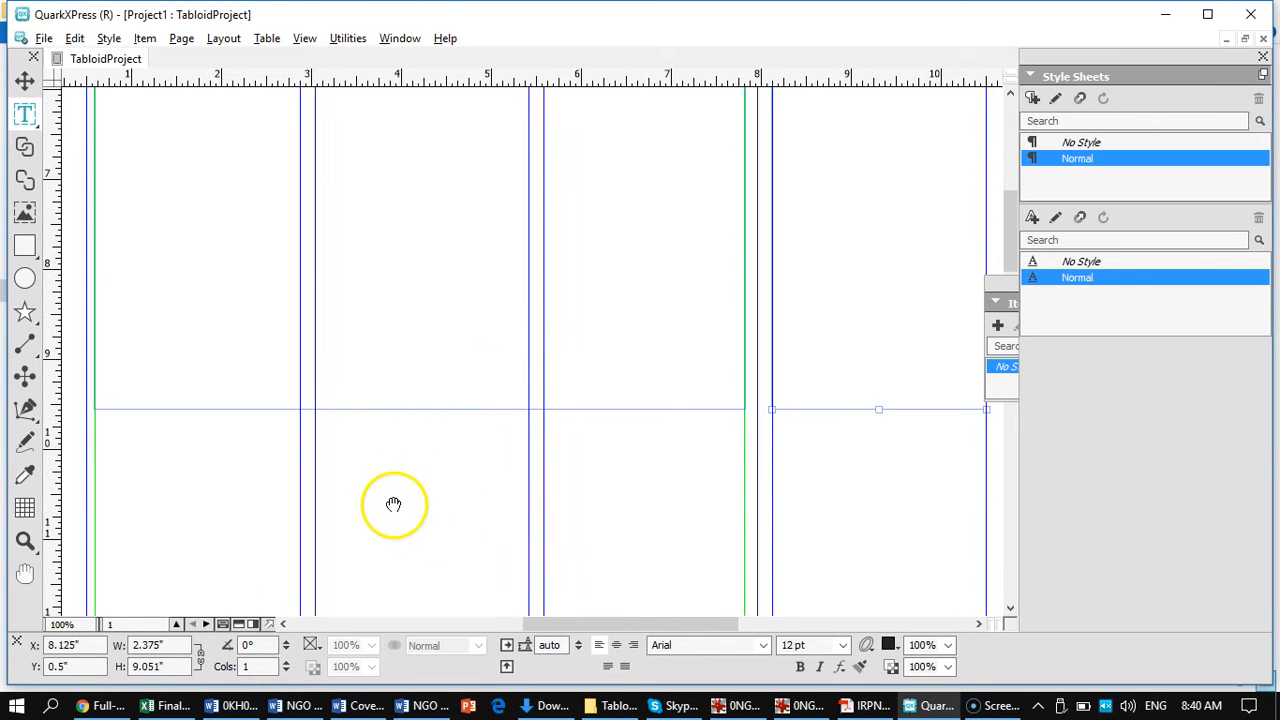
left_click_drag(400, 528, 413, 391)
left_click_drag(429, 491, 404, 454)
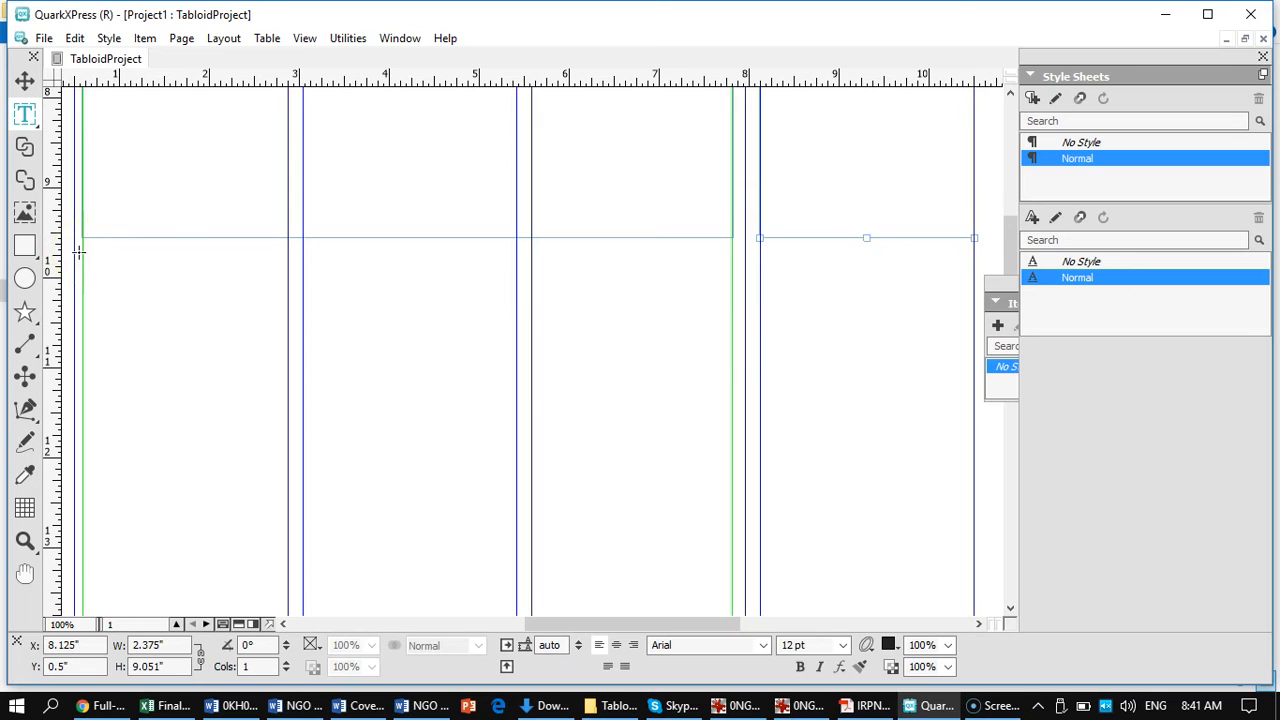
left_click_drag(82, 250, 974, 308)
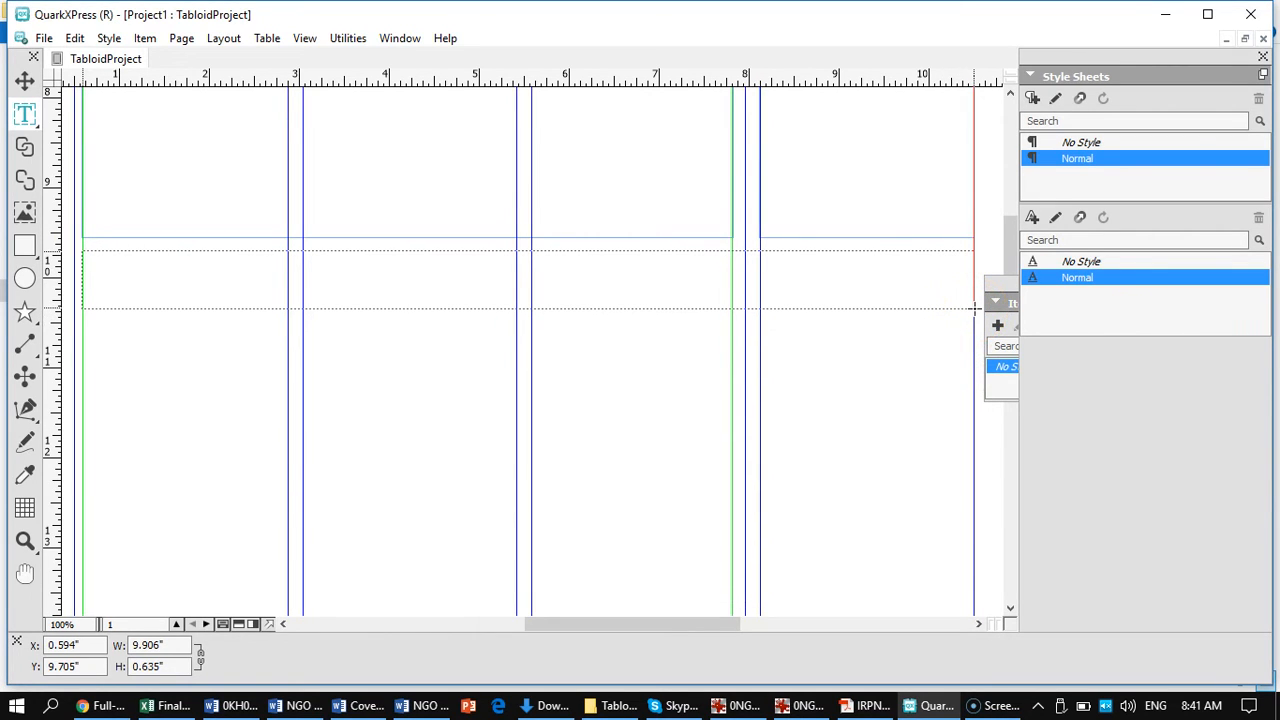
left_click_drag(974, 308, 974, 308)
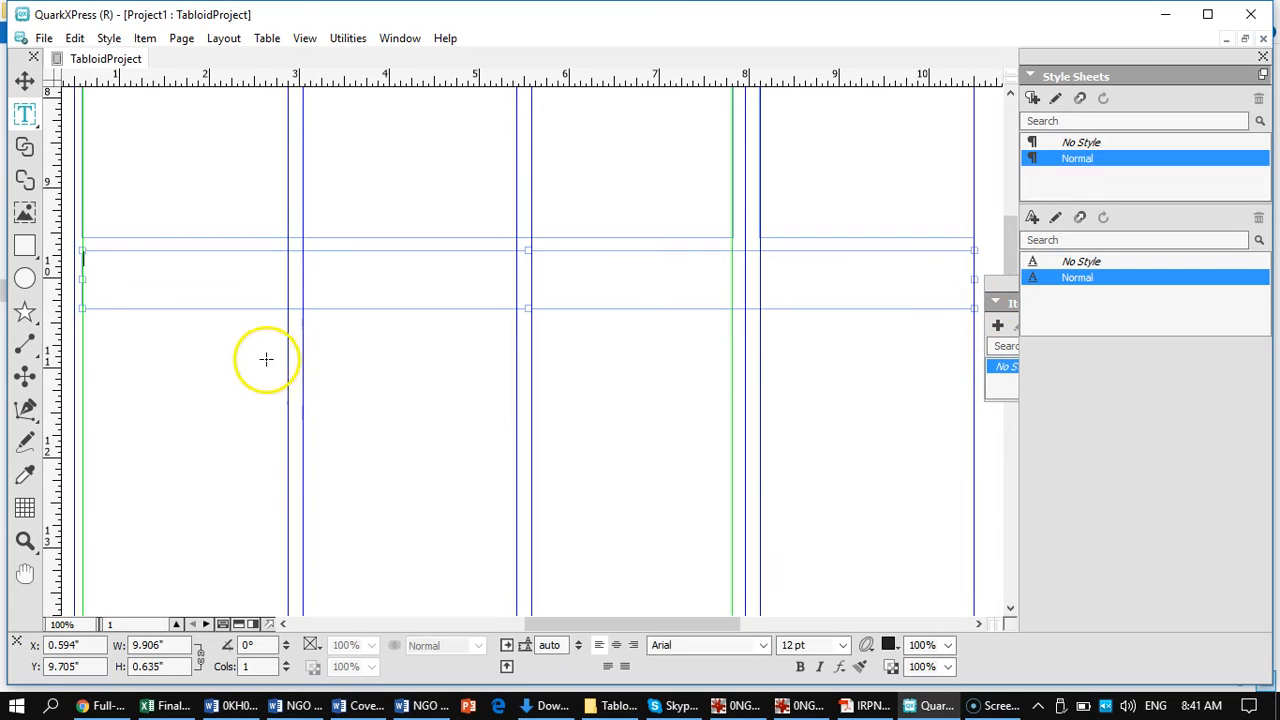
Step: Draw another four-column text box beneath the shallow one and extend its top edge to meet it, about 9.9" by 1.3"
left_click_drag(83, 323, 970, 428)
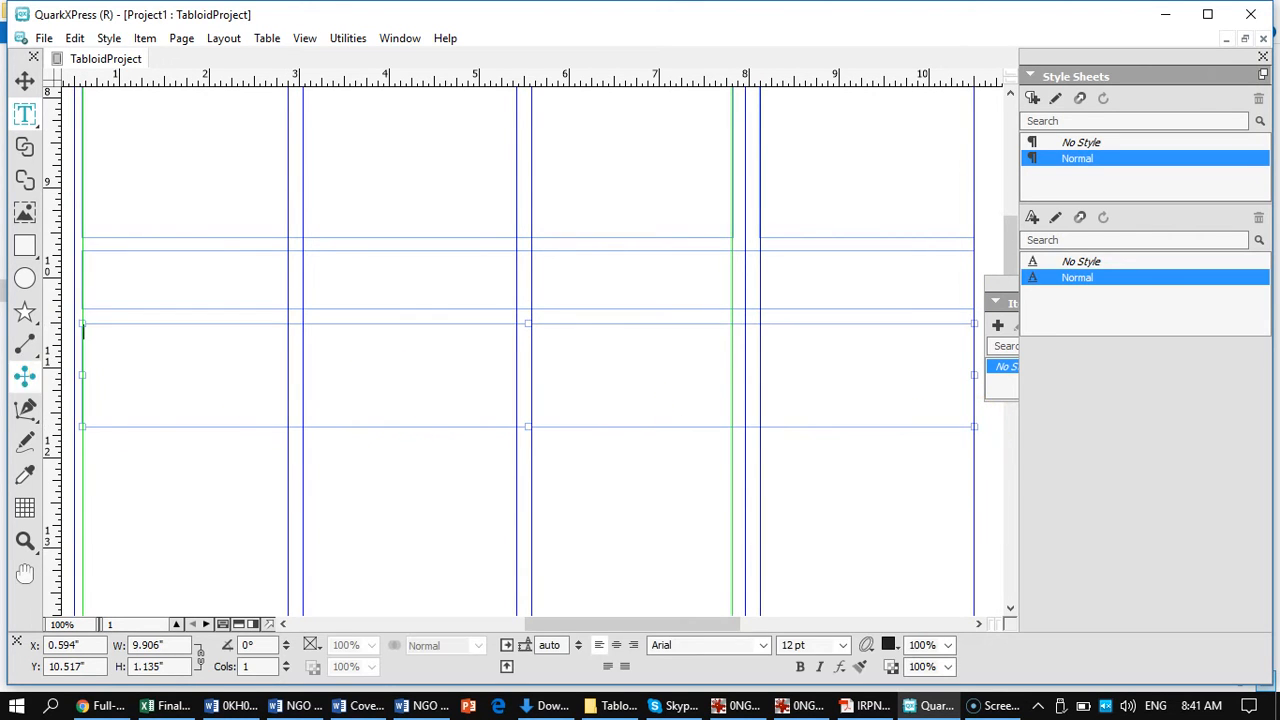
left_click(25, 83)
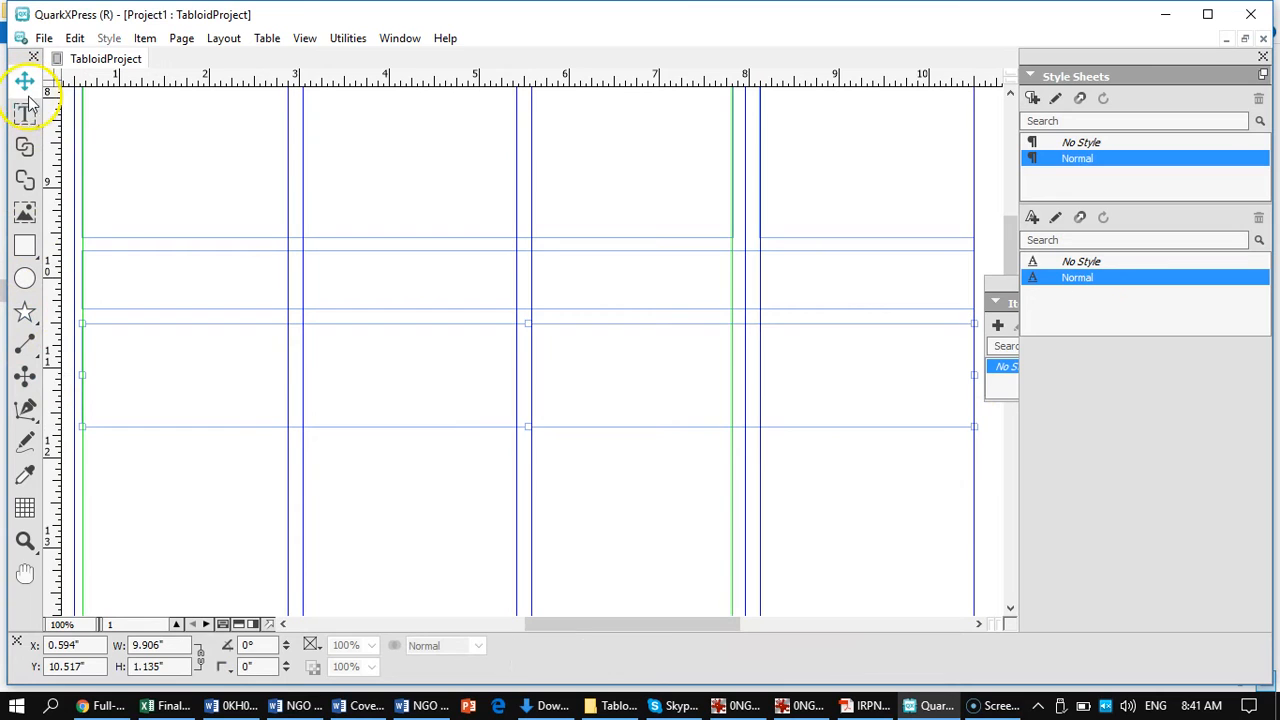
left_click_drag(526, 323, 520, 313)
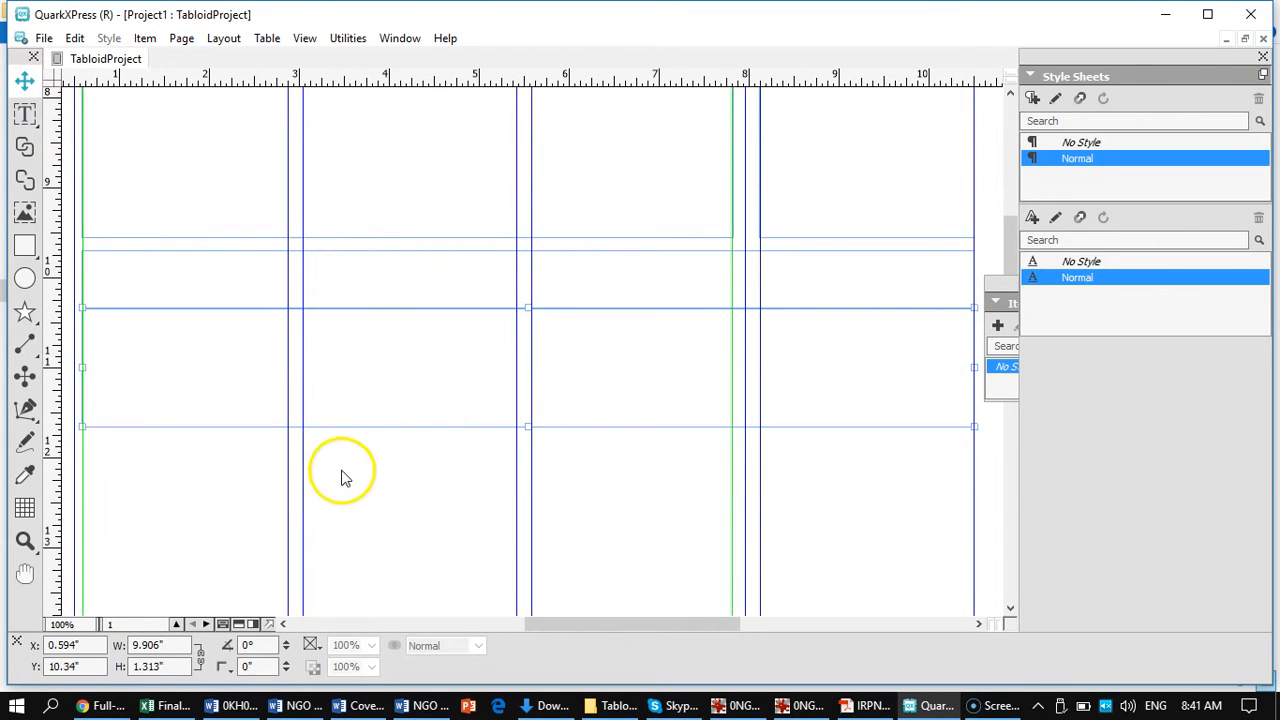
scroll(335, 474, "down", 5)
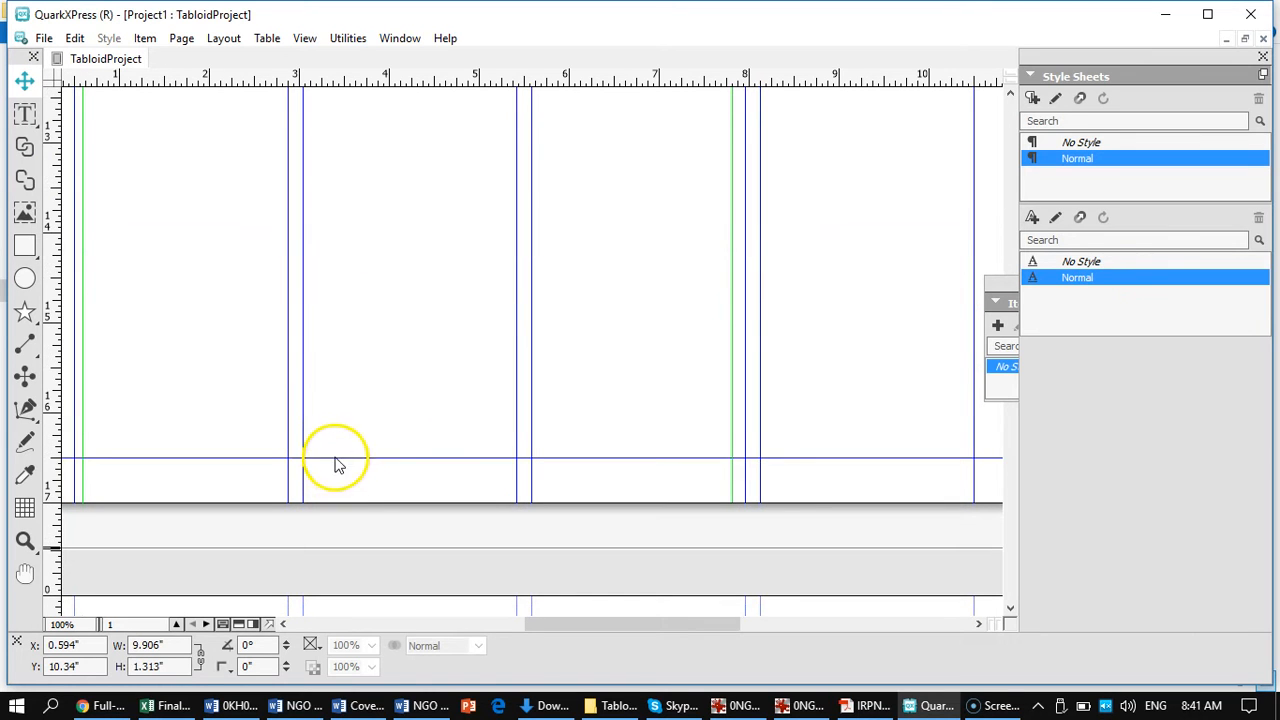
left_click_drag(329, 323, 337, 435)
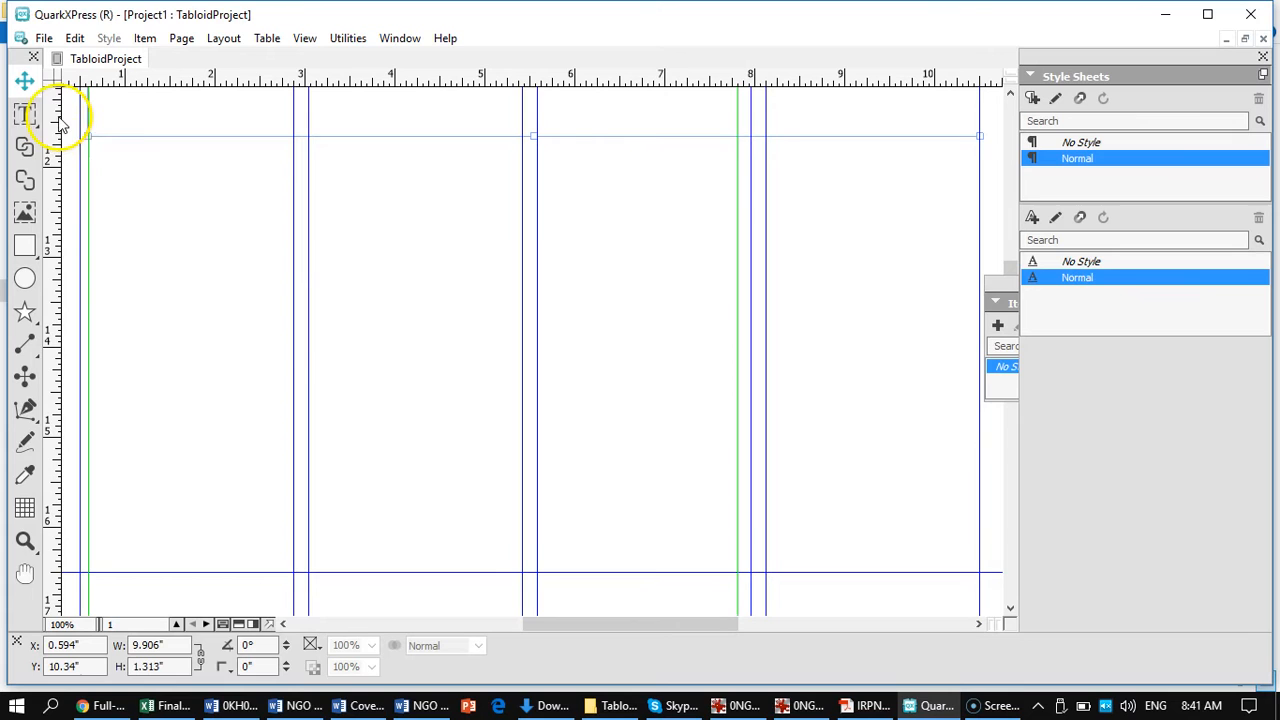
Step: Draw two stacked four-column text boxes beneath the existing ones, about 9.9" by 0.71" and about 9.9" by 3.6"
left_click(25, 113)
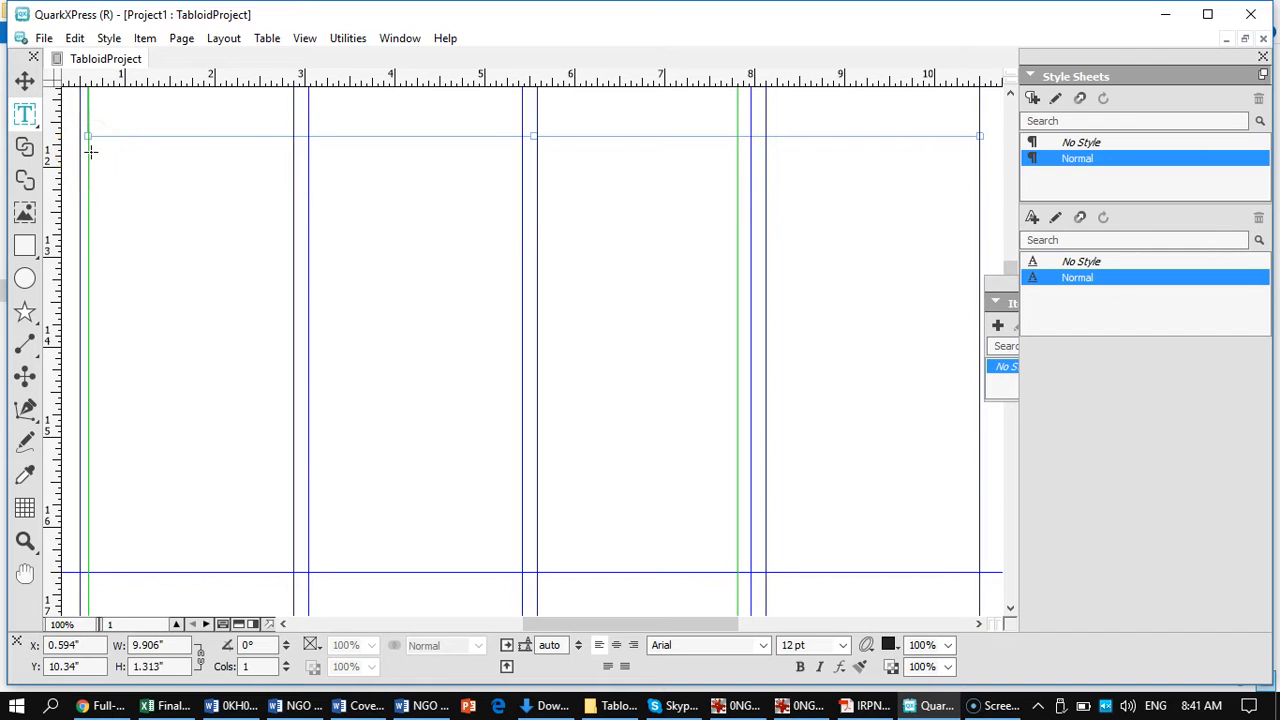
left_click_drag(88, 151, 978, 216)
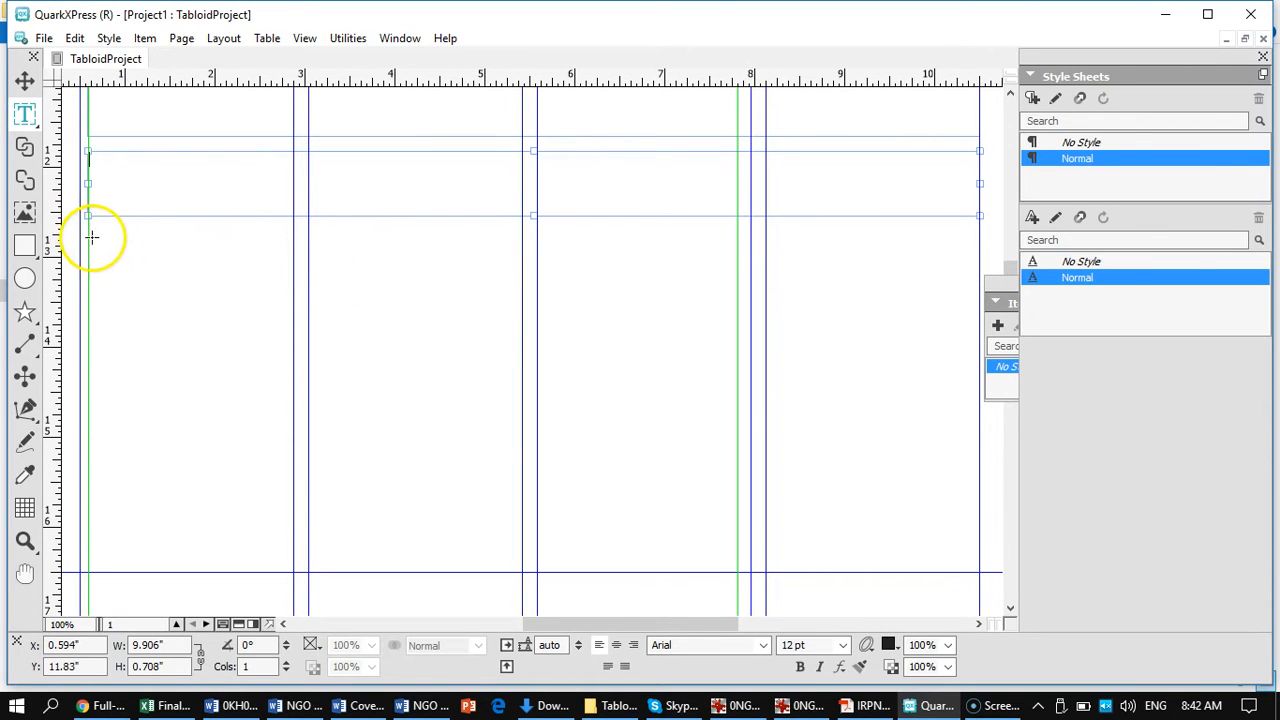
left_click_drag(88, 234, 983, 563)
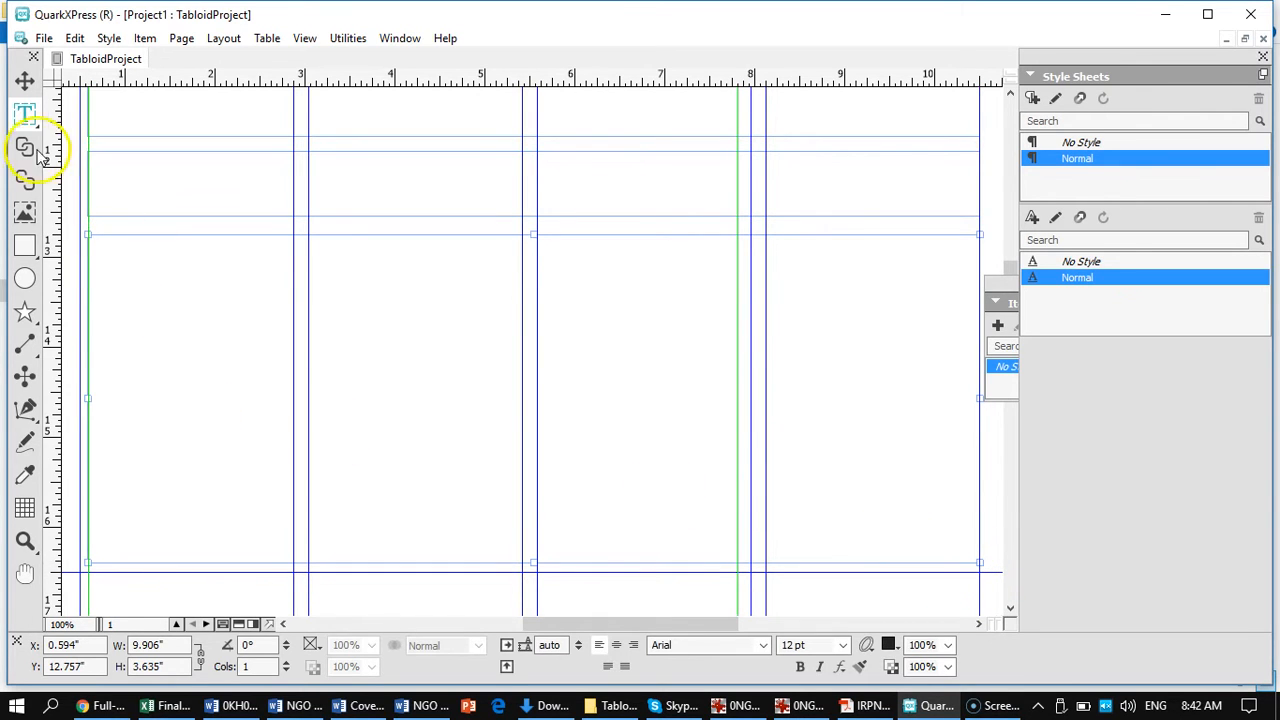
Step: Extend the lowest text box down to the bottom margin and up to the box above it, about 3.96" high
left_click(25, 80)
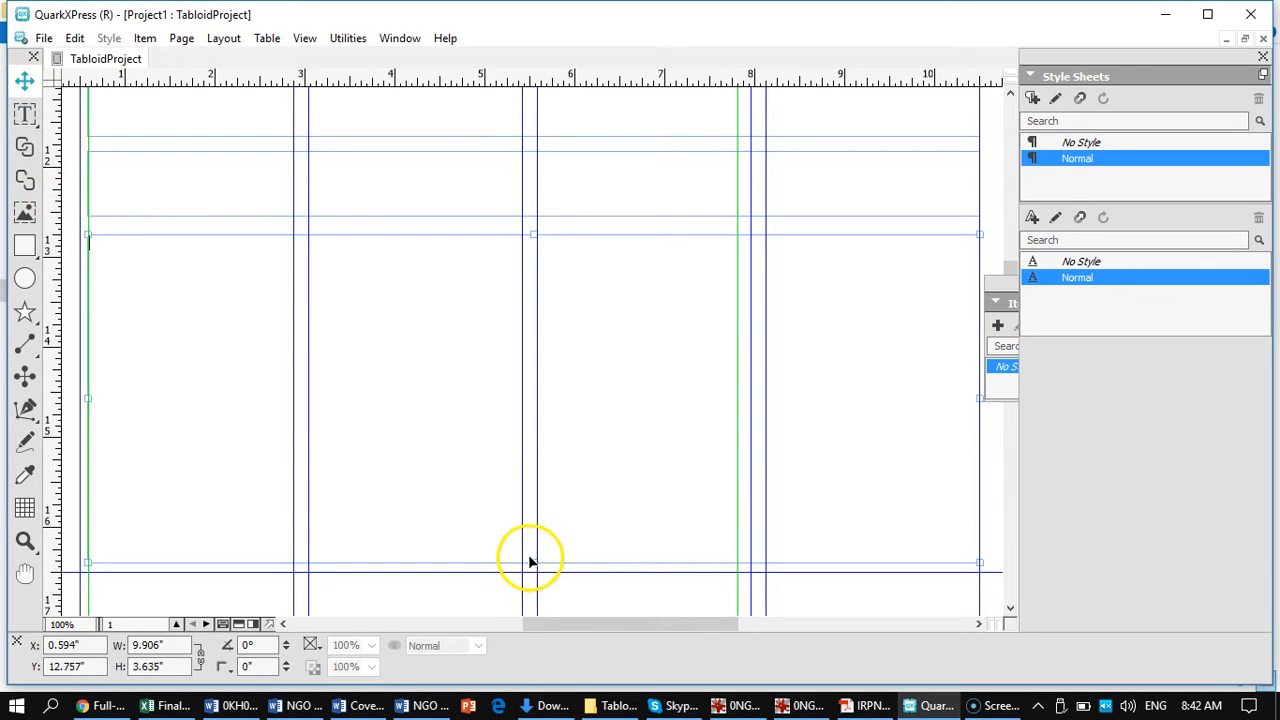
left_click_drag(535, 563, 533, 573)
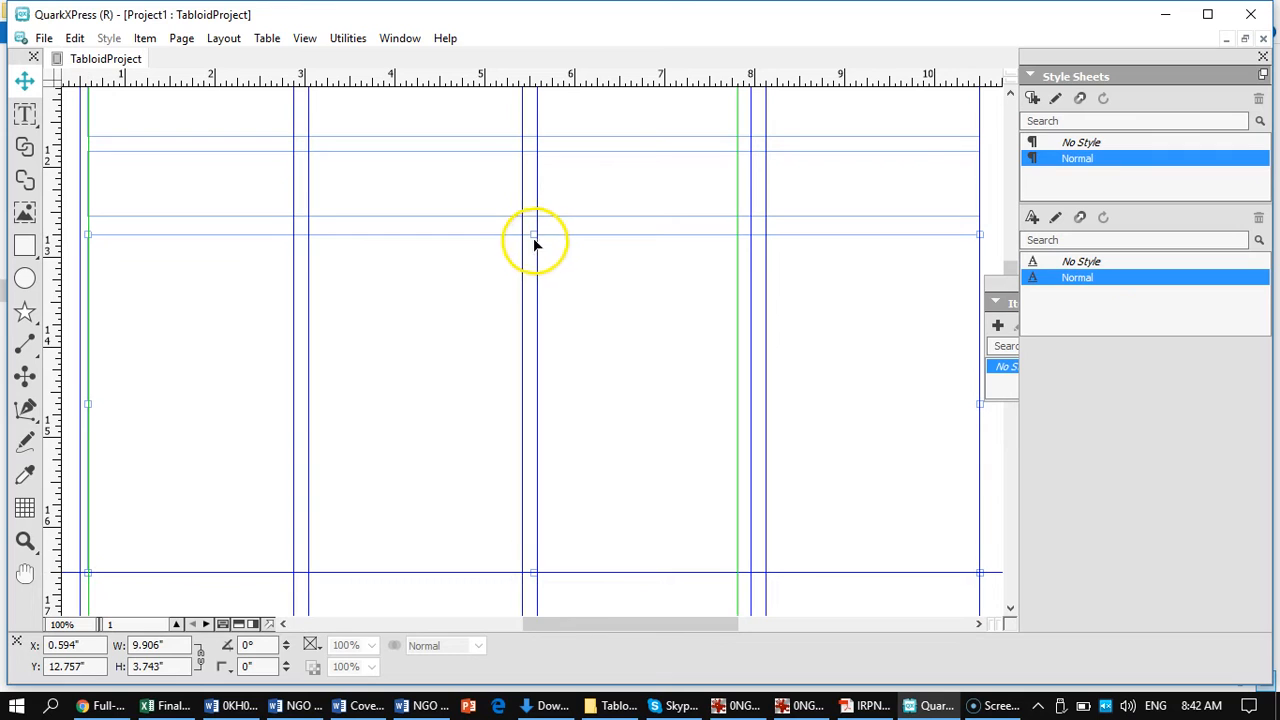
left_click_drag(533, 234, 533, 214)
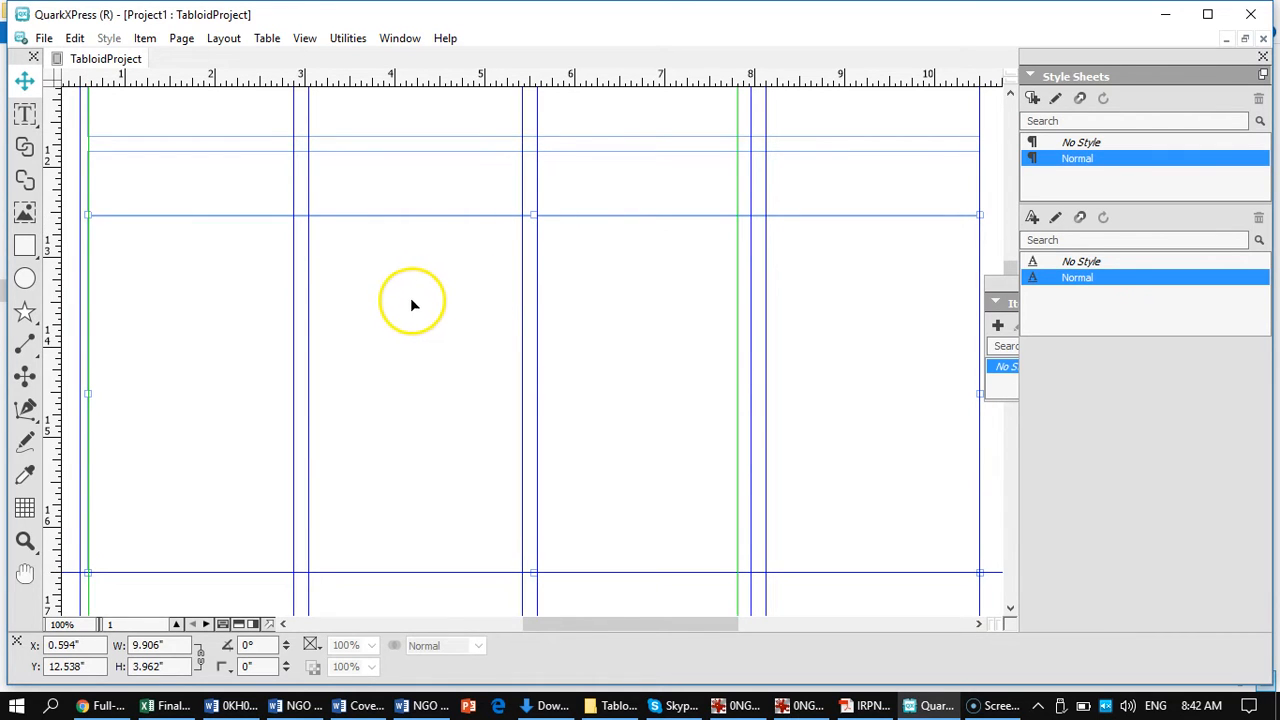
Step: Draw a rectangular box around the three-column text boxes from the 0.5" top and side margins, about 7.46" by 9.13"
left_click_drag(408, 286, 511, 434)
left_click_drag(517, 177, 487, 486)
left_click_drag(499, 312, 485, 497)
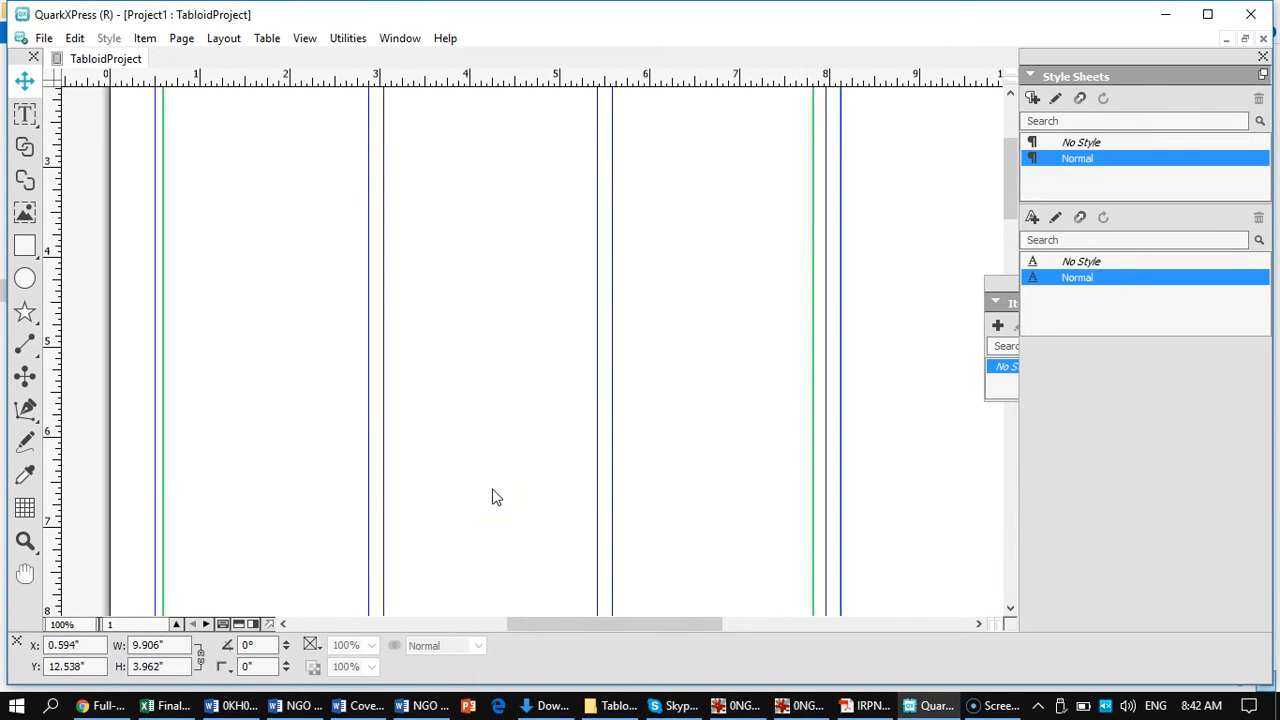
left_click(530, 482)
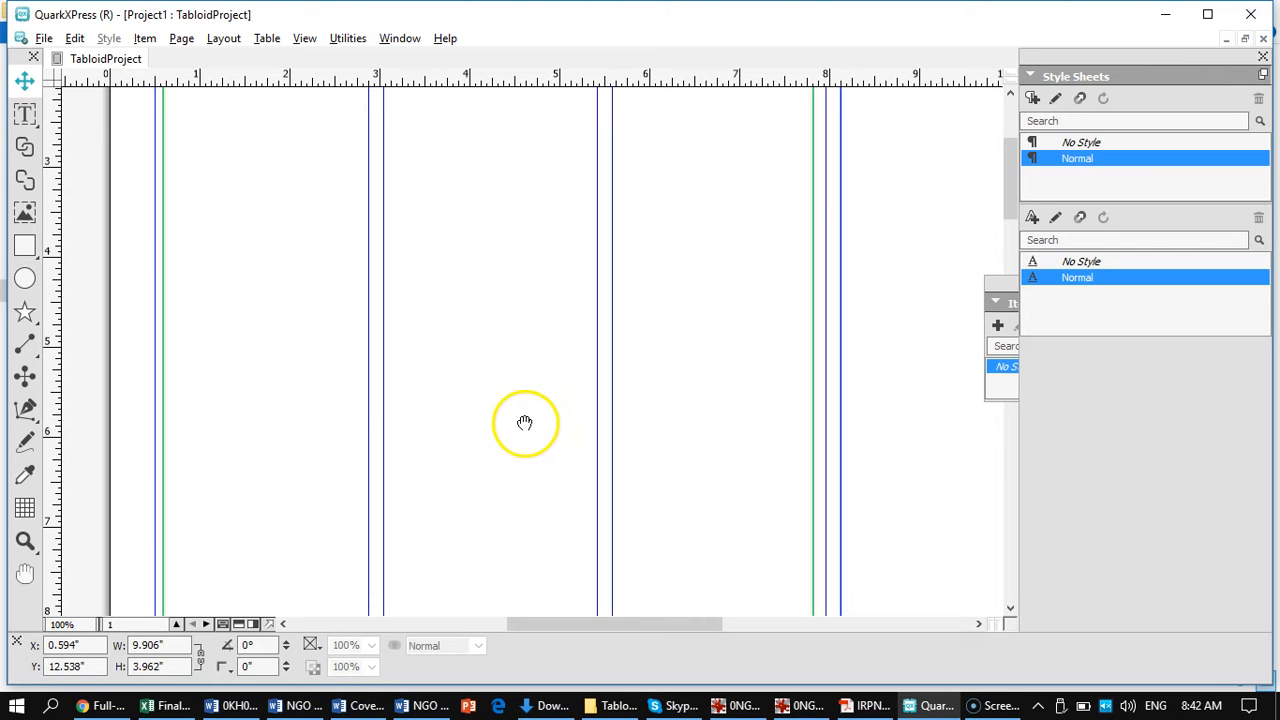
left_click_drag(506, 349, 510, 524)
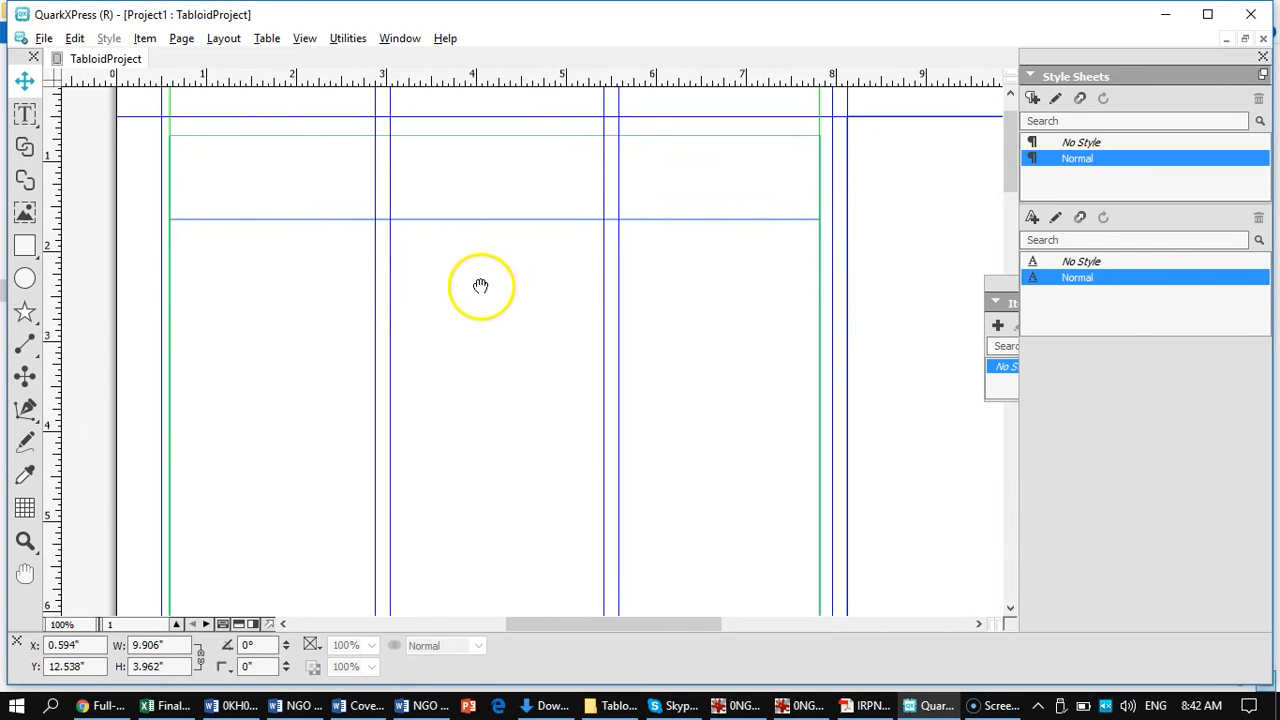
left_click(28, 246)
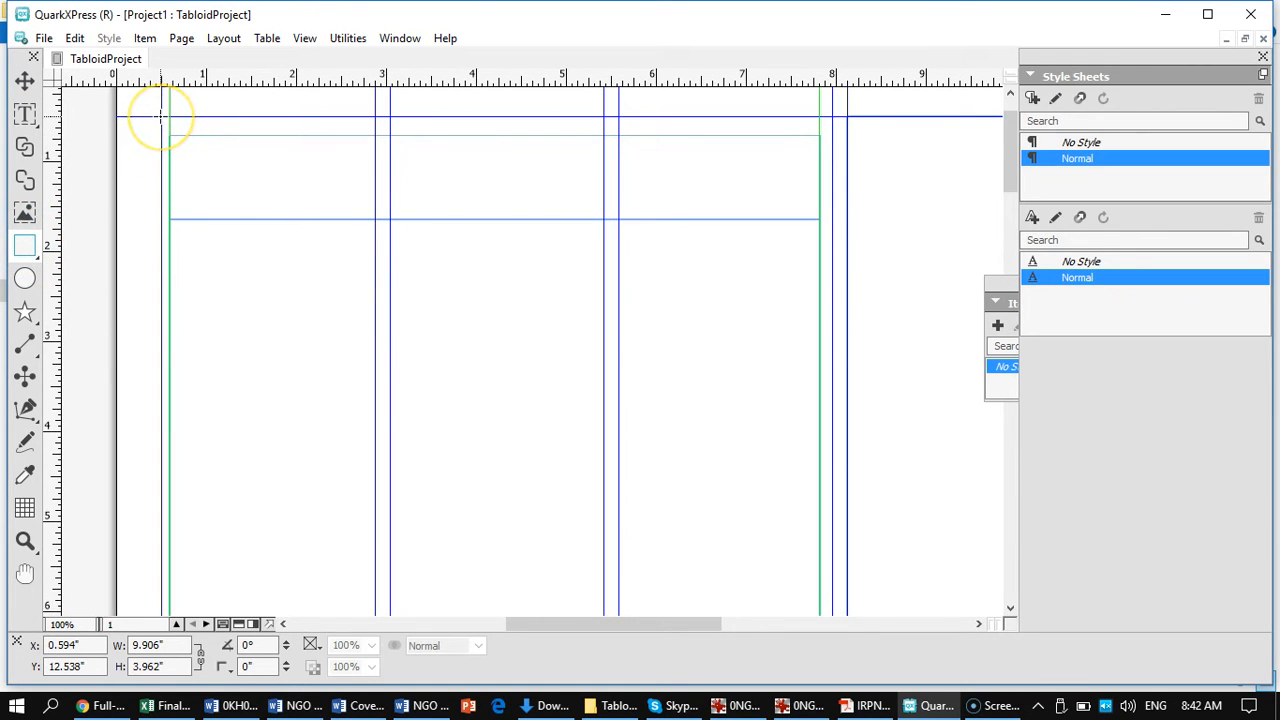
left_click_drag(160, 118, 726, 432)
left_click_drag(740, 494, 829, 596)
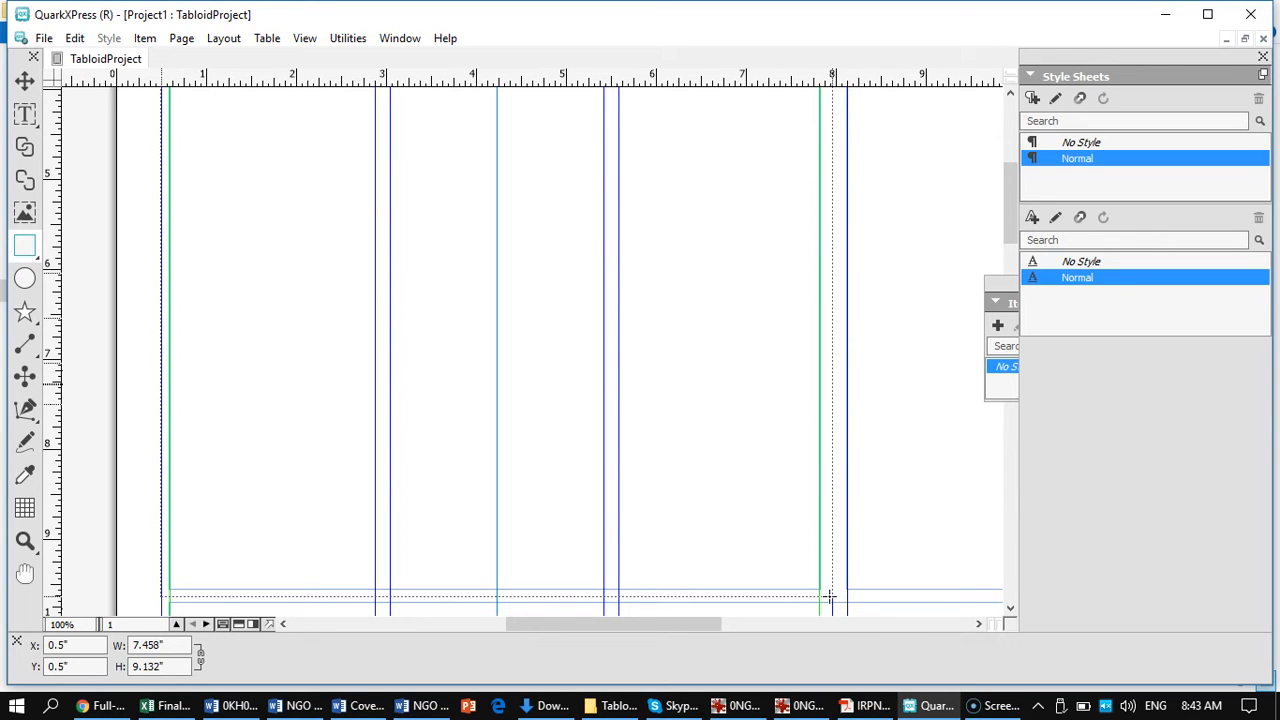
left_click_drag(829, 597, 829, 596)
left_click(543, 596)
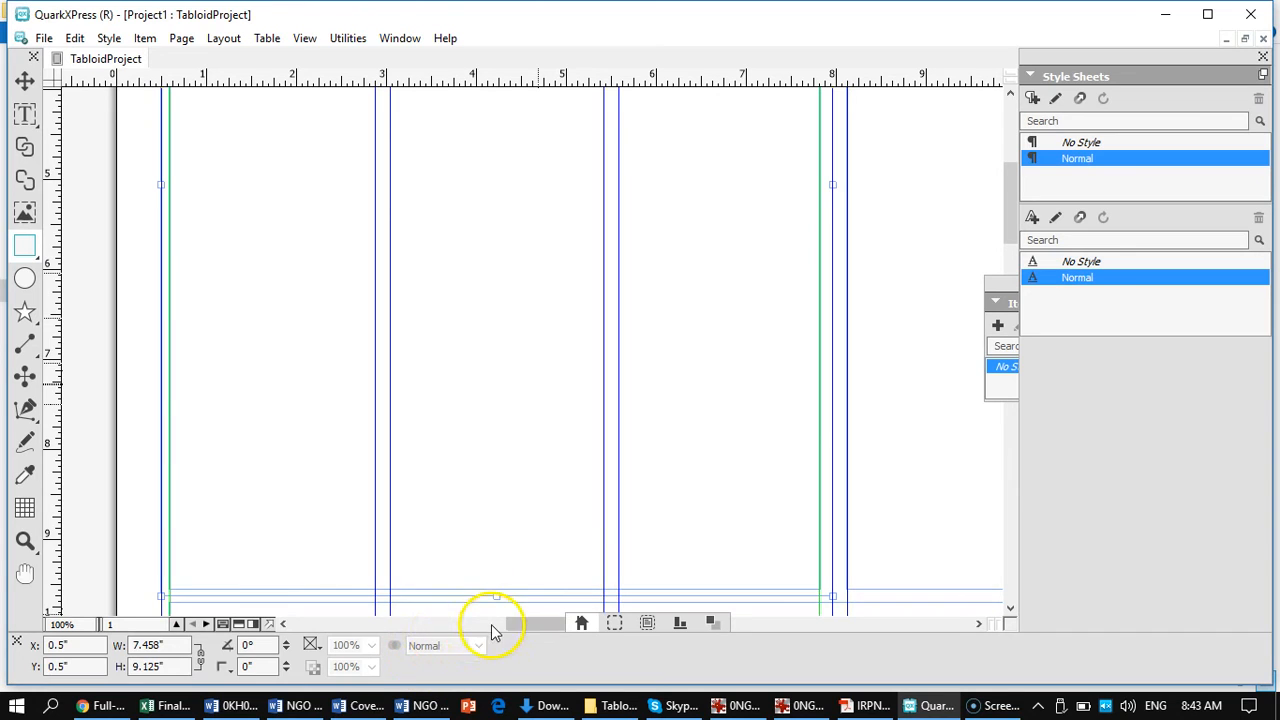
Step: Give the rectangle around the three-column story a solid black frame 0.5 pt wide
left_click(614, 624)
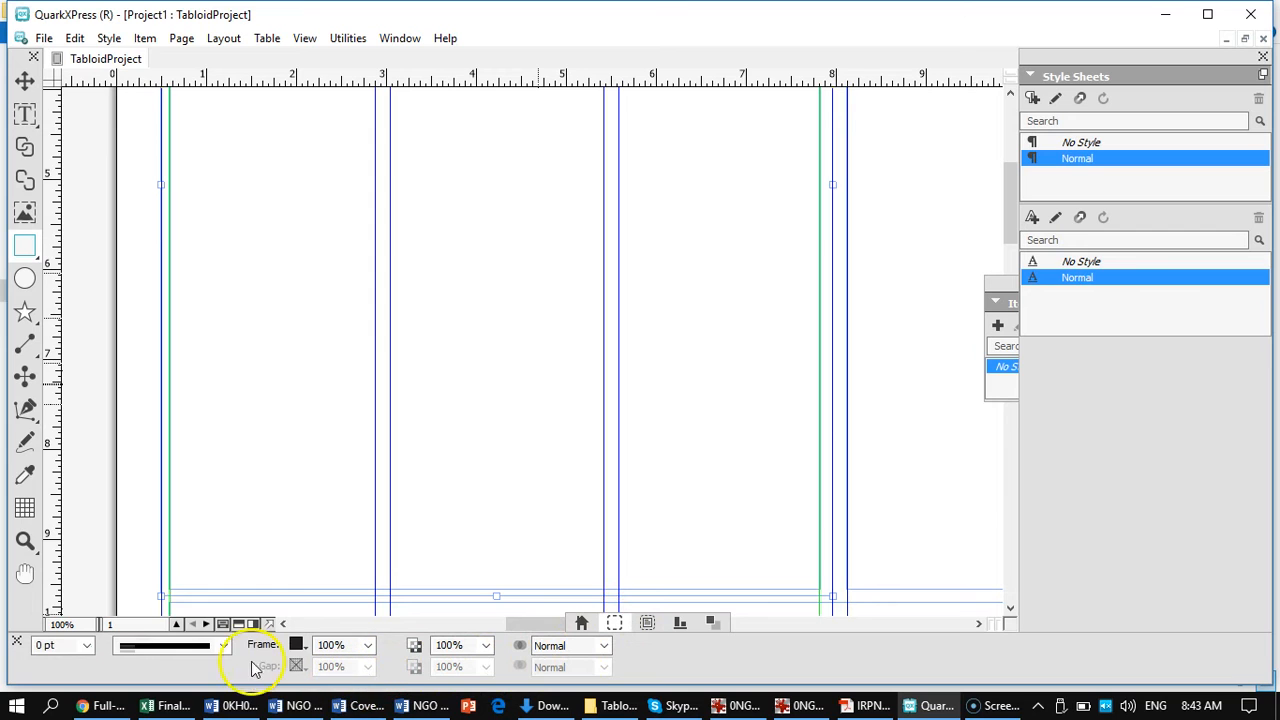
left_click(87, 644)
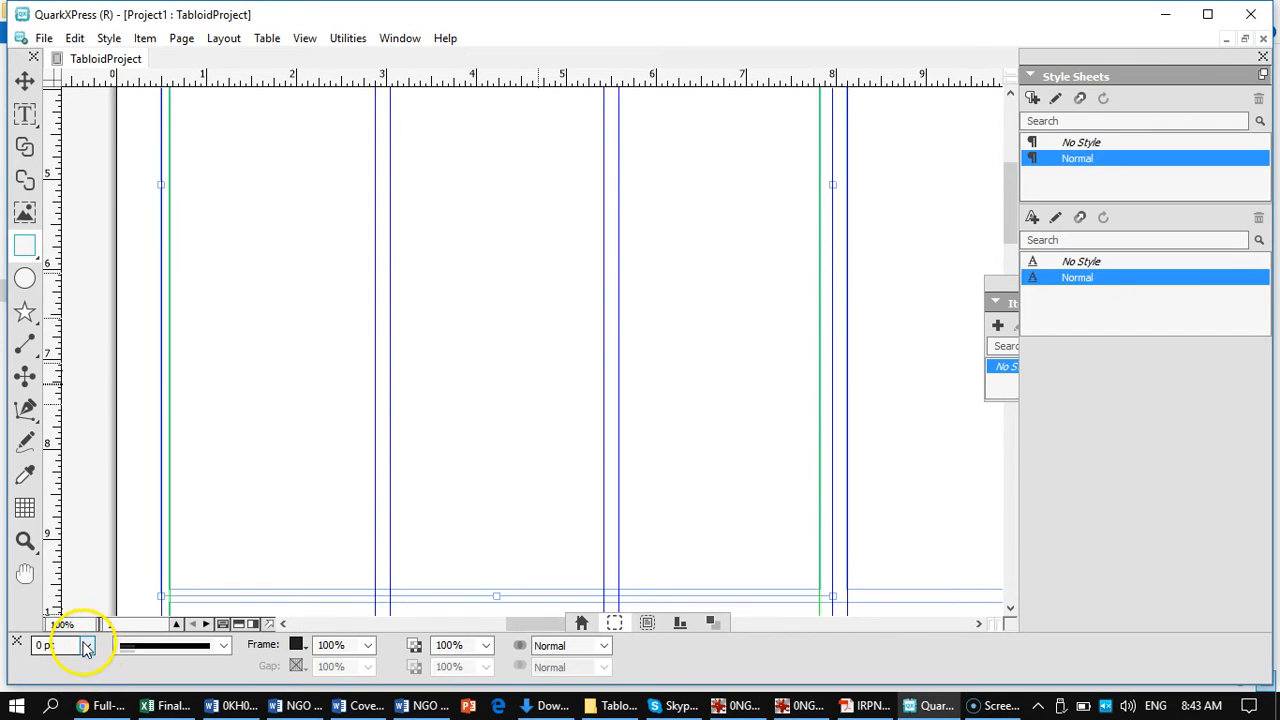
left_click(87, 646)
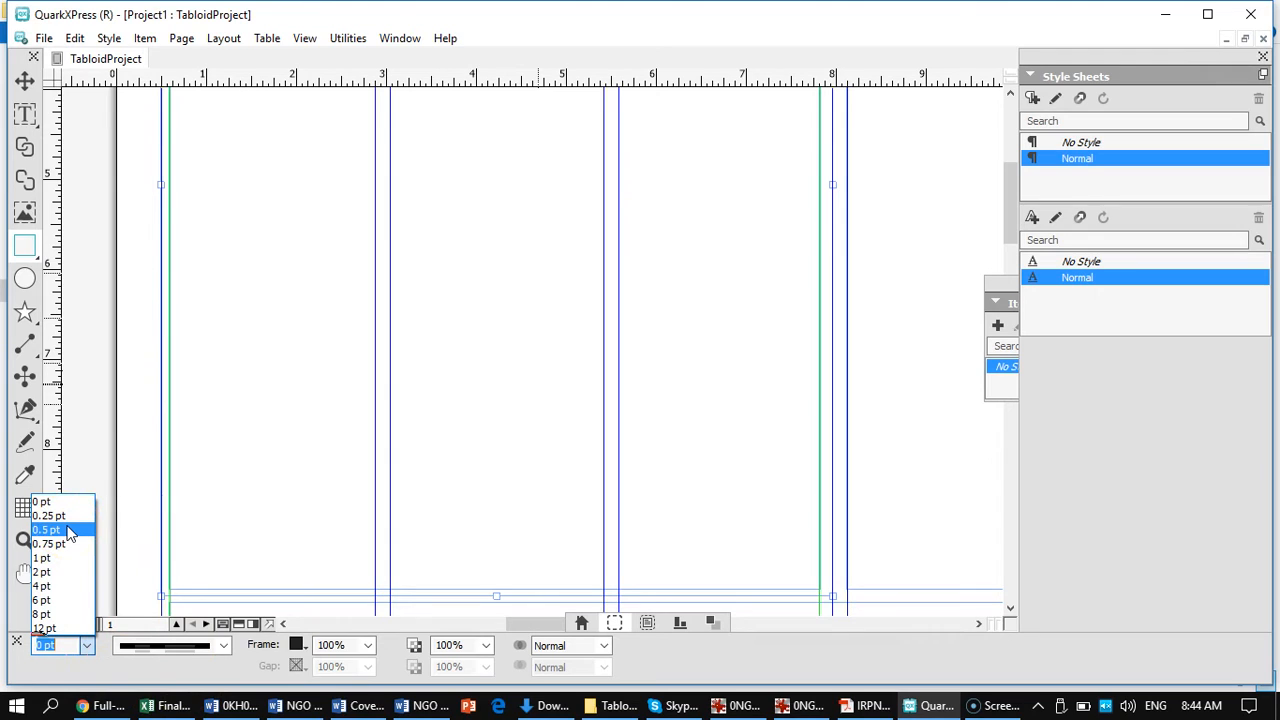
left_click(68, 533)
left_click(214, 494)
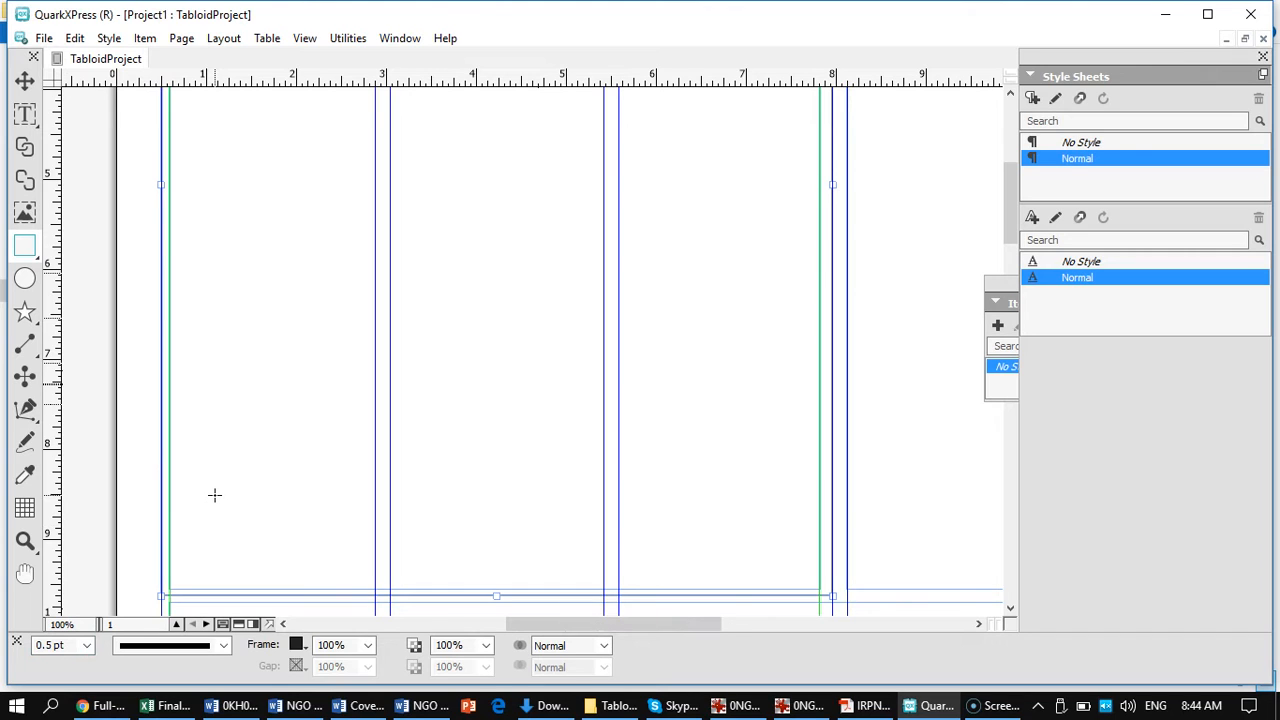
left_click(24, 82)
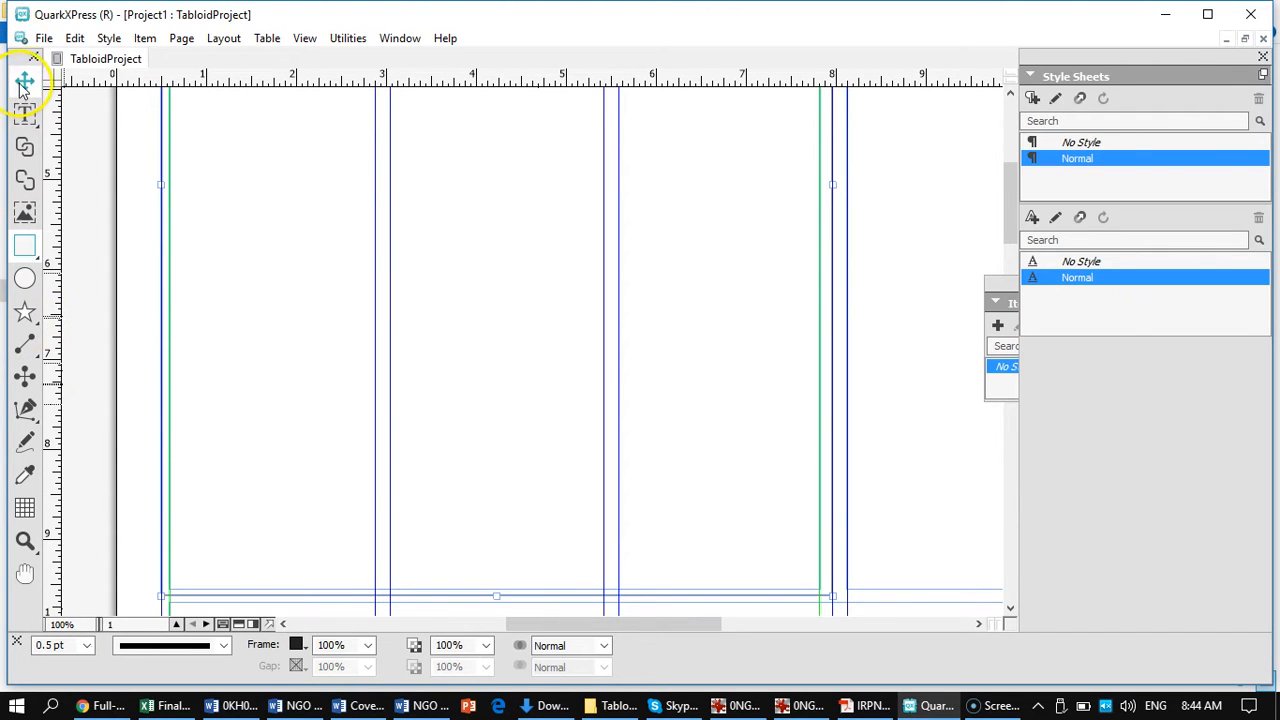
left_click(24, 82)
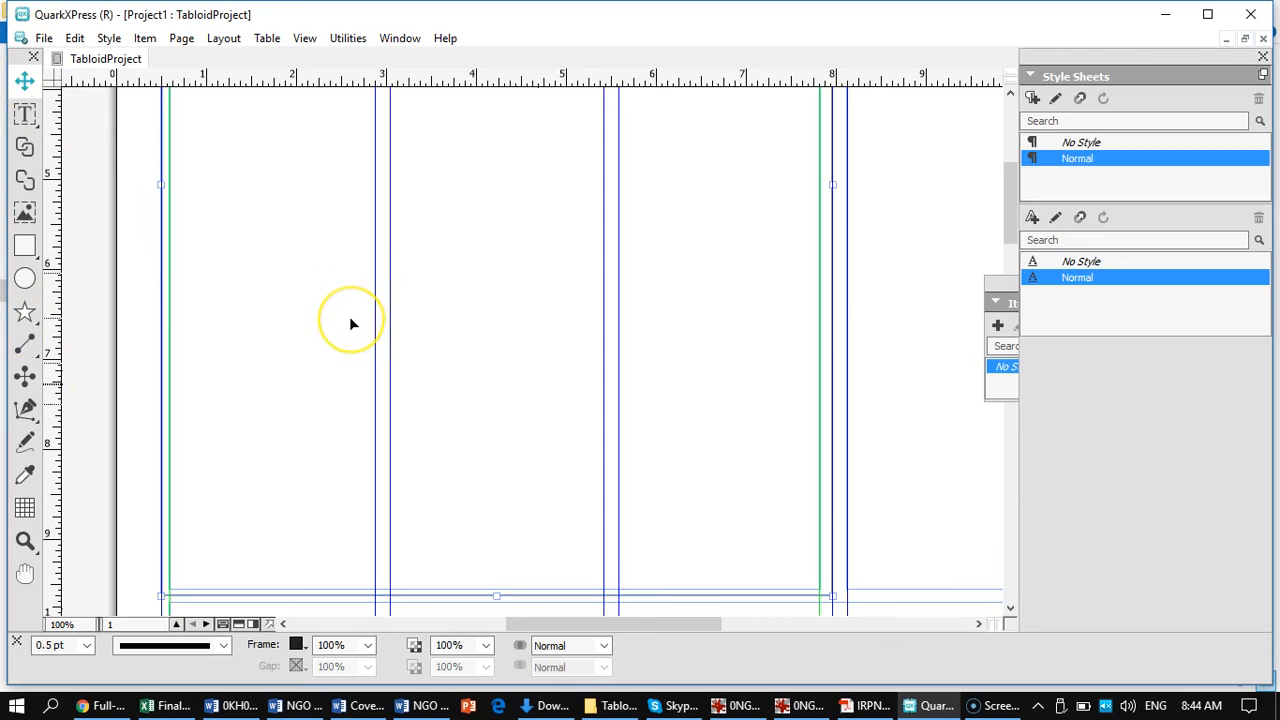
scroll(350, 322, "up", 5)
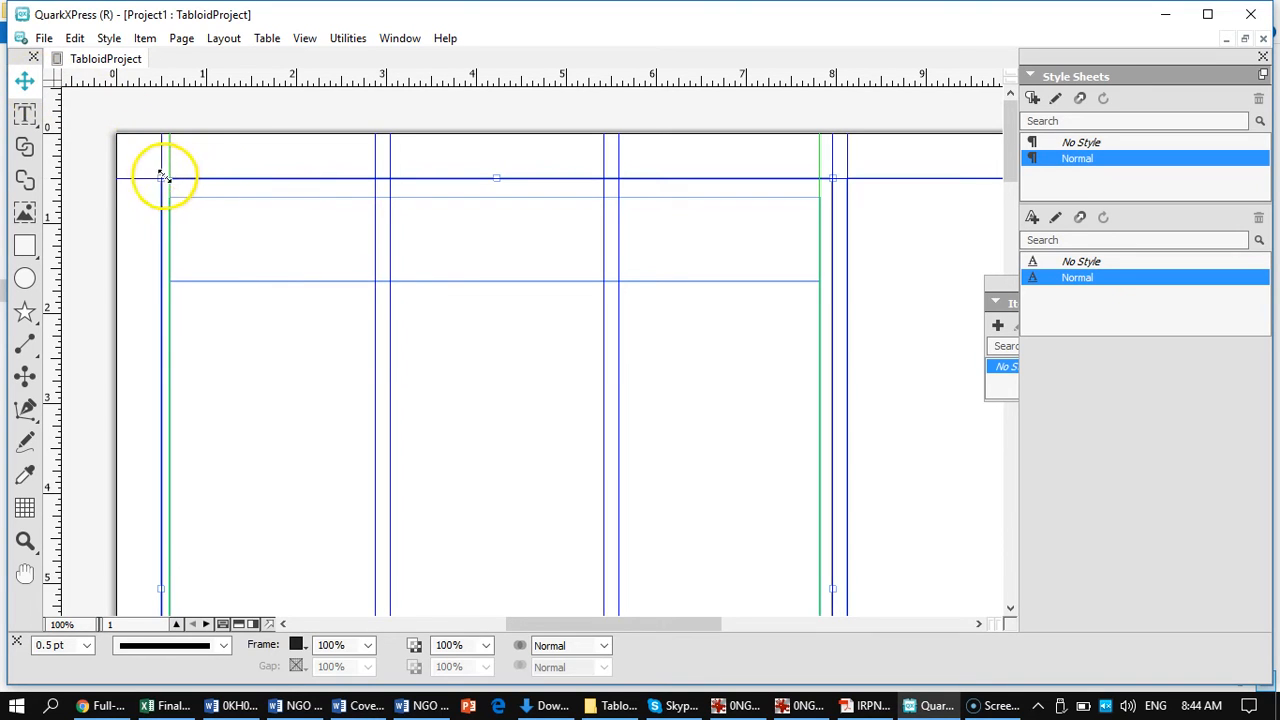
right_click(190, 184)
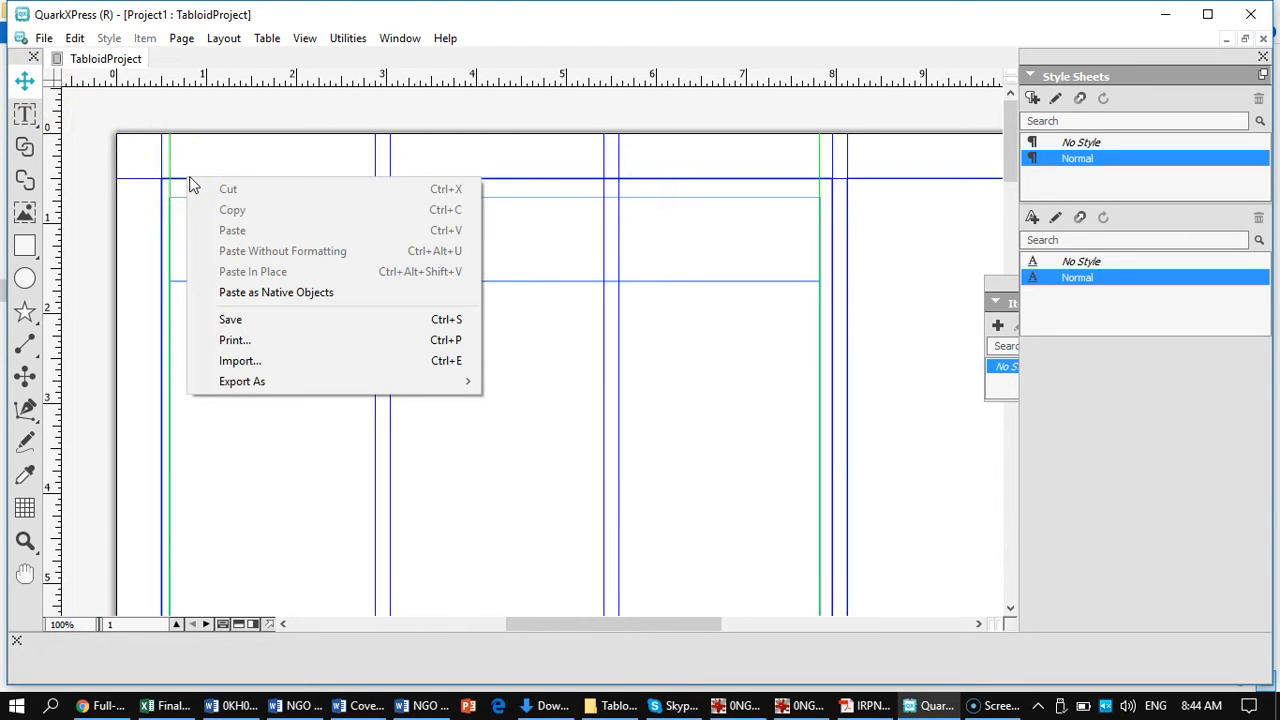
left_click(346, 42)
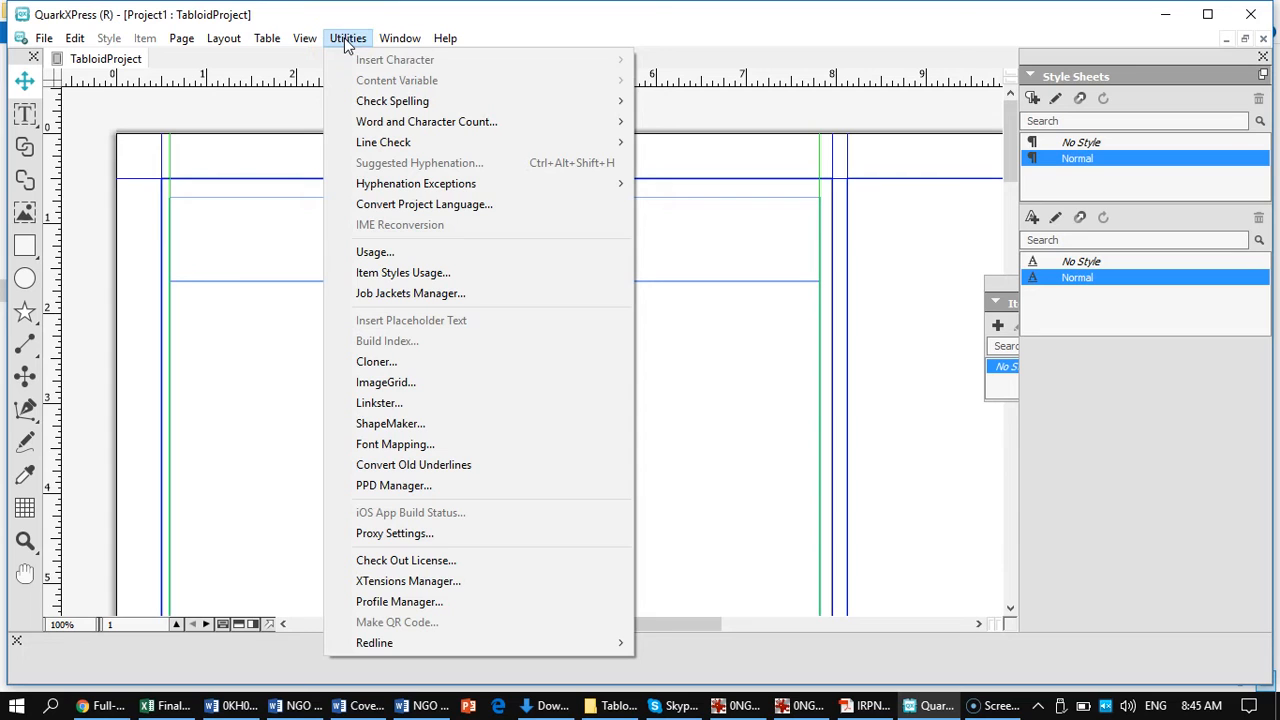
left_click(305, 40)
mouse_move(399, 38)
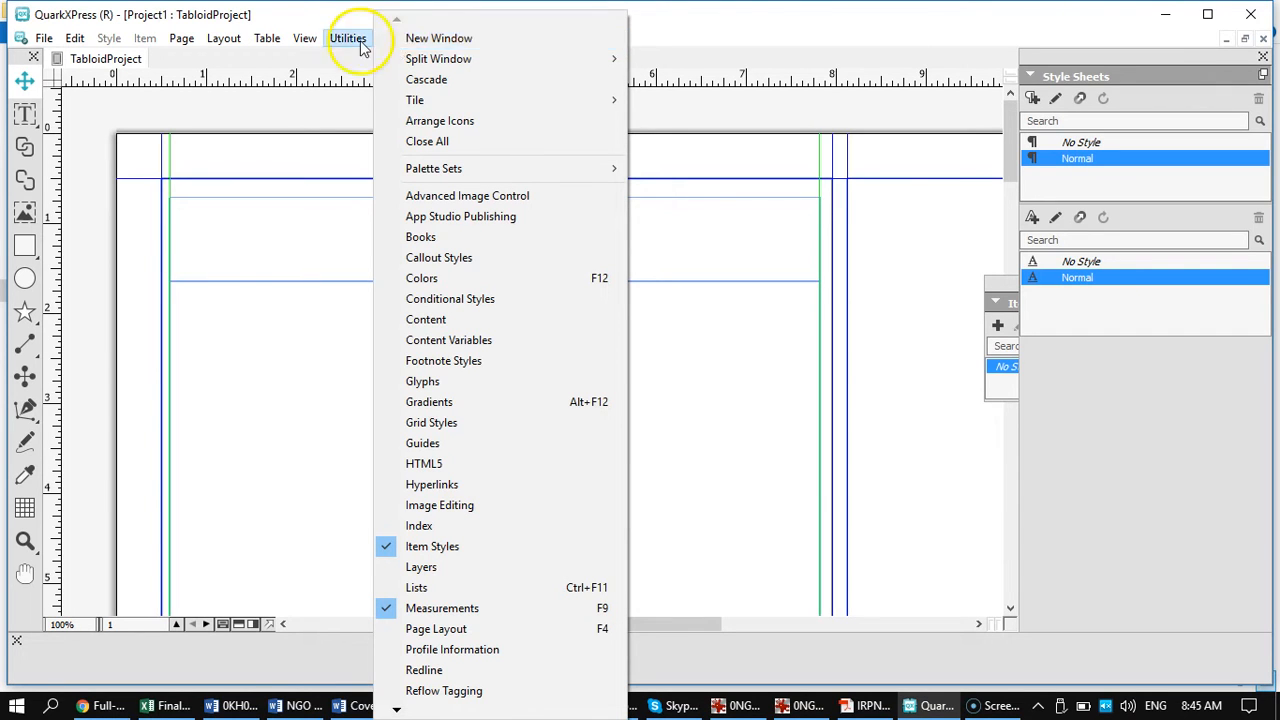
left_click(352, 40)
left_click(227, 48)
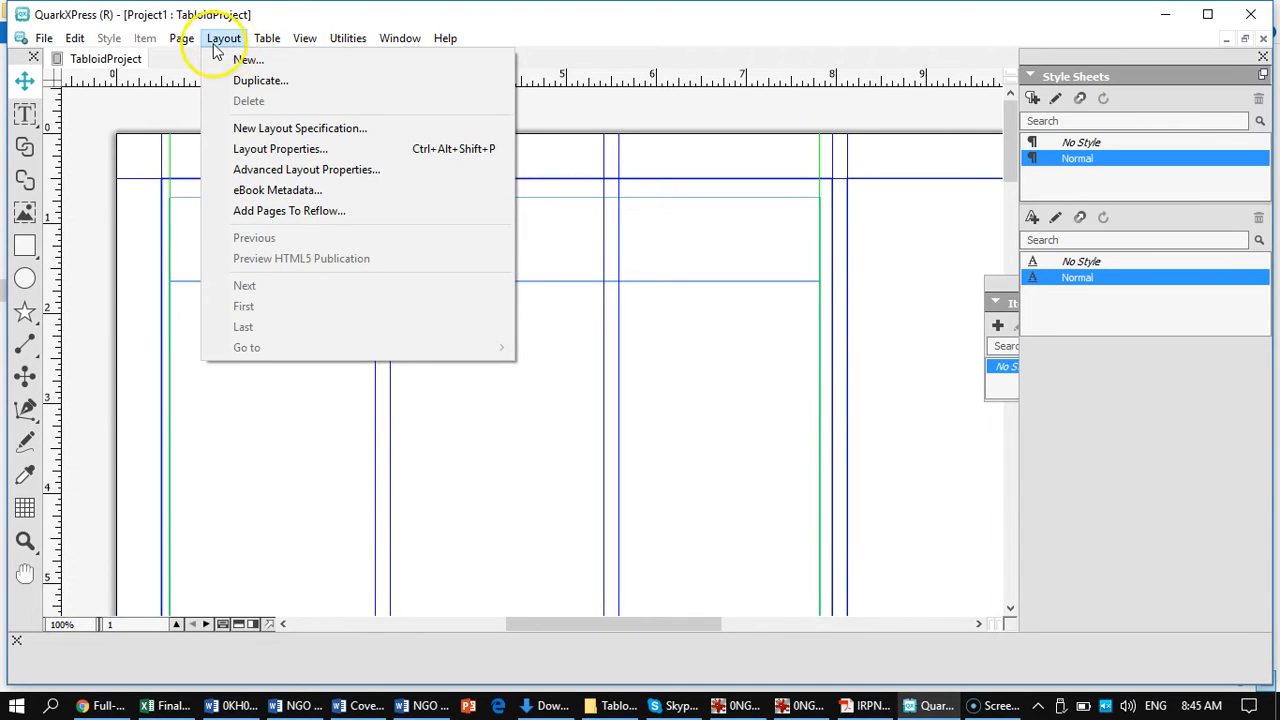
left_click(155, 45)
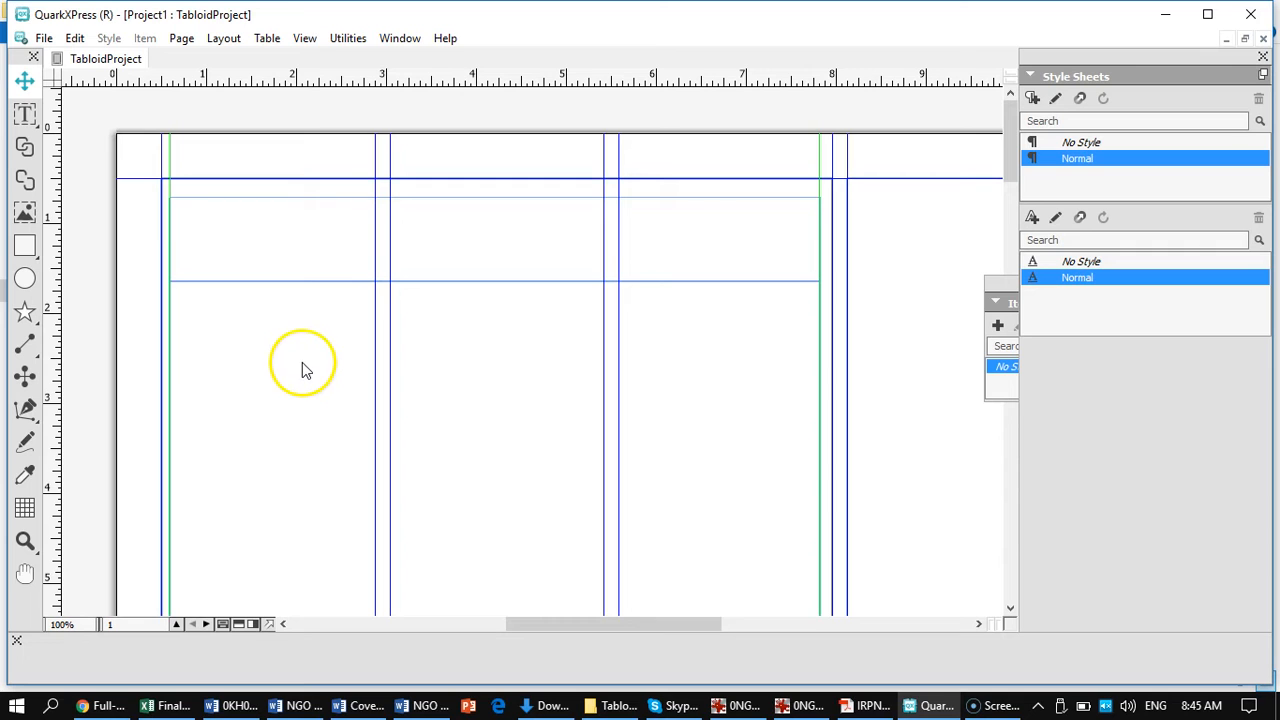
Step: Send the framed rectangle around the three-column story to the back
left_click_drag(214, 294, 291, 360)
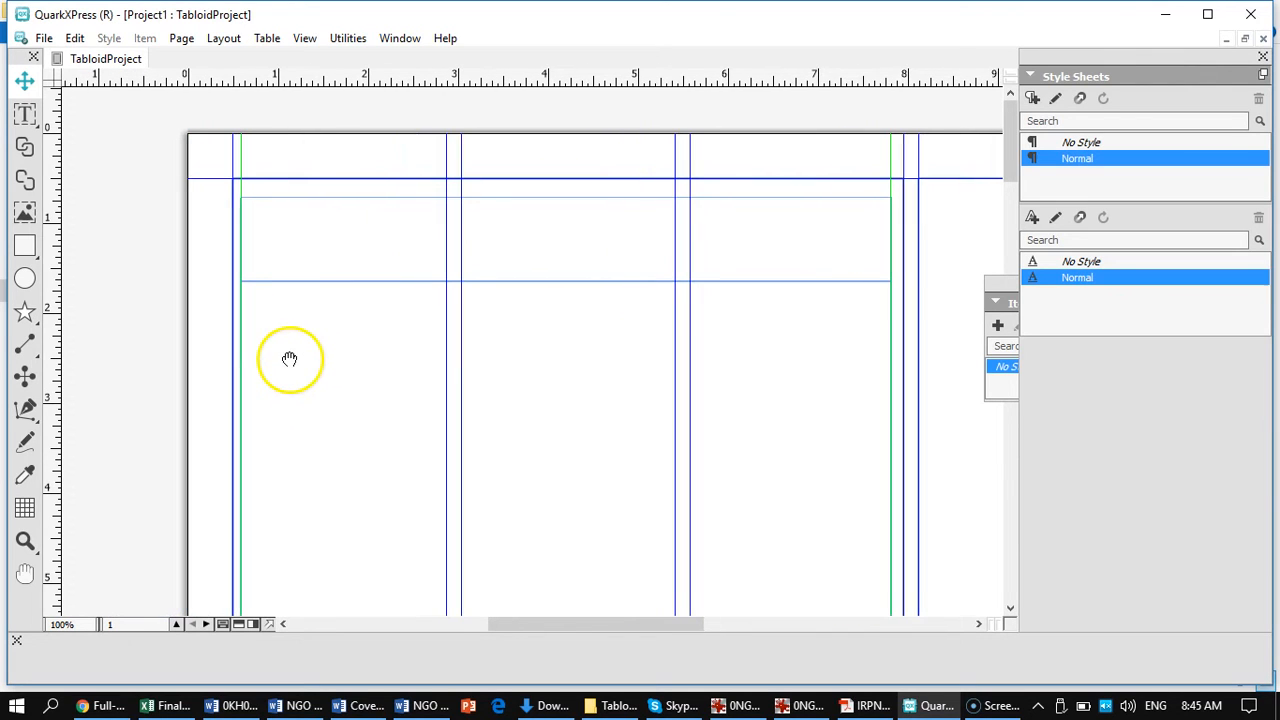
left_click(230, 193)
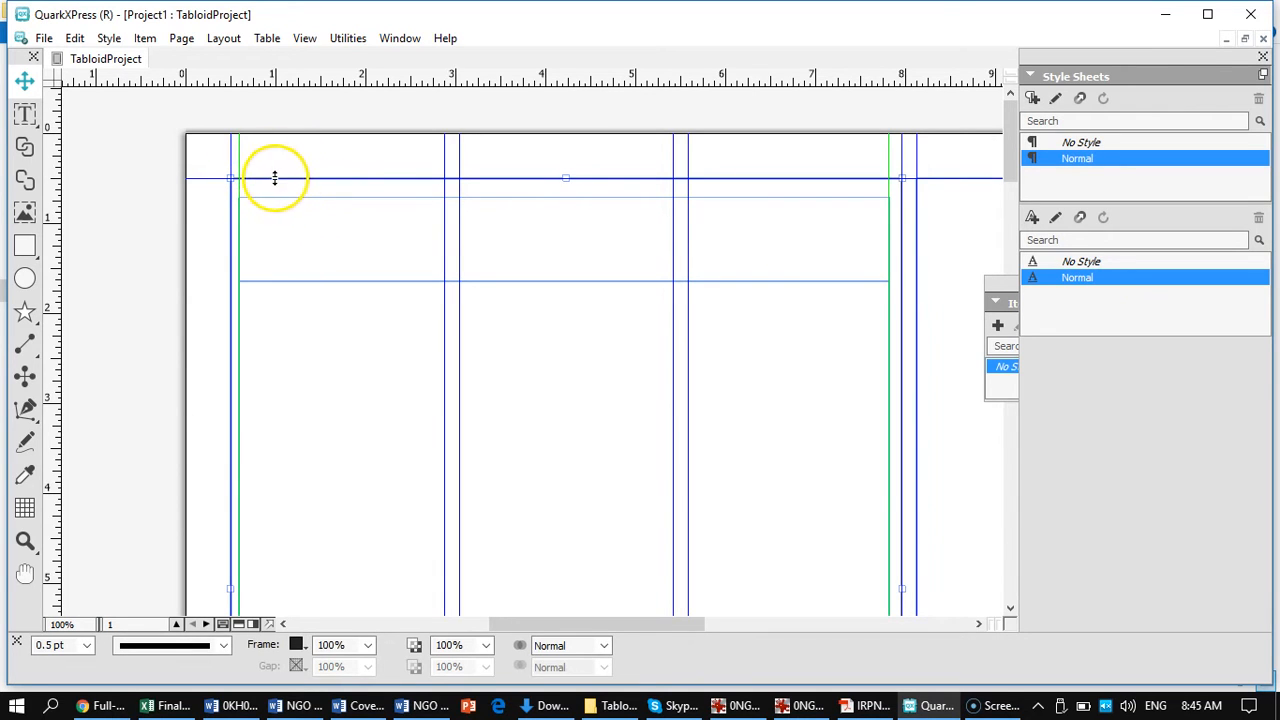
left_click(229, 228)
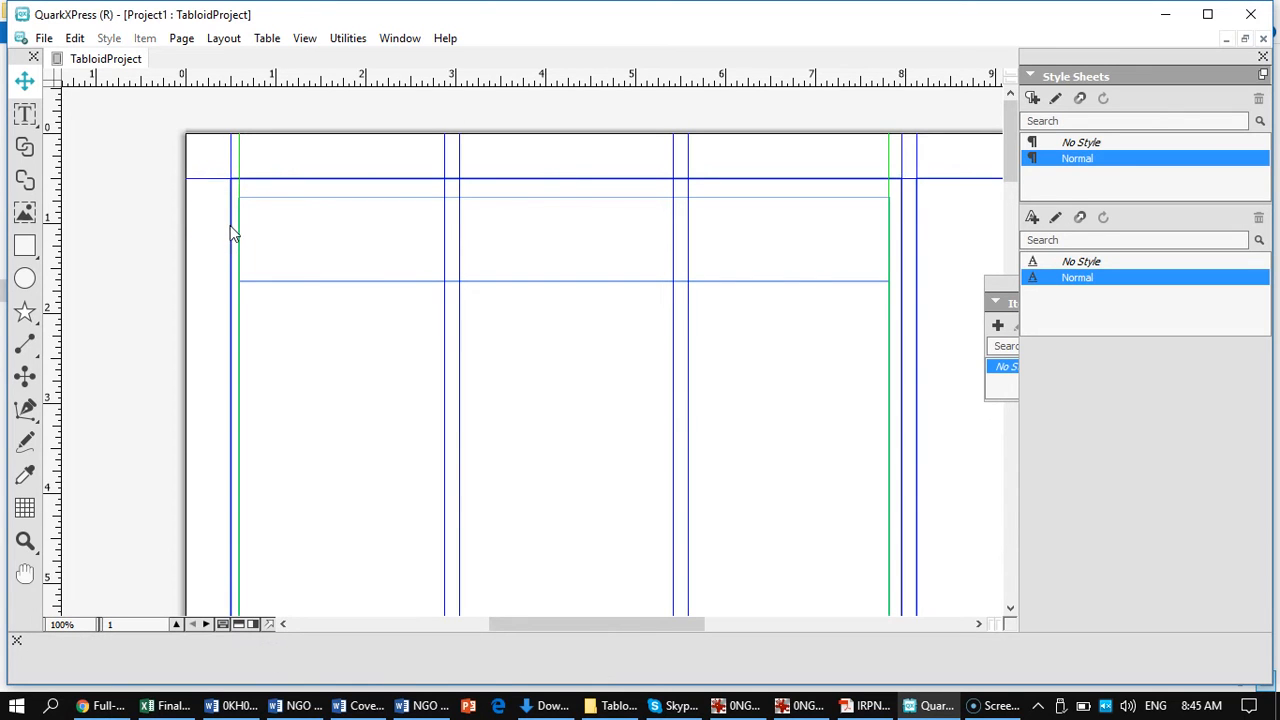
left_click(230, 225)
right_click(231, 228)
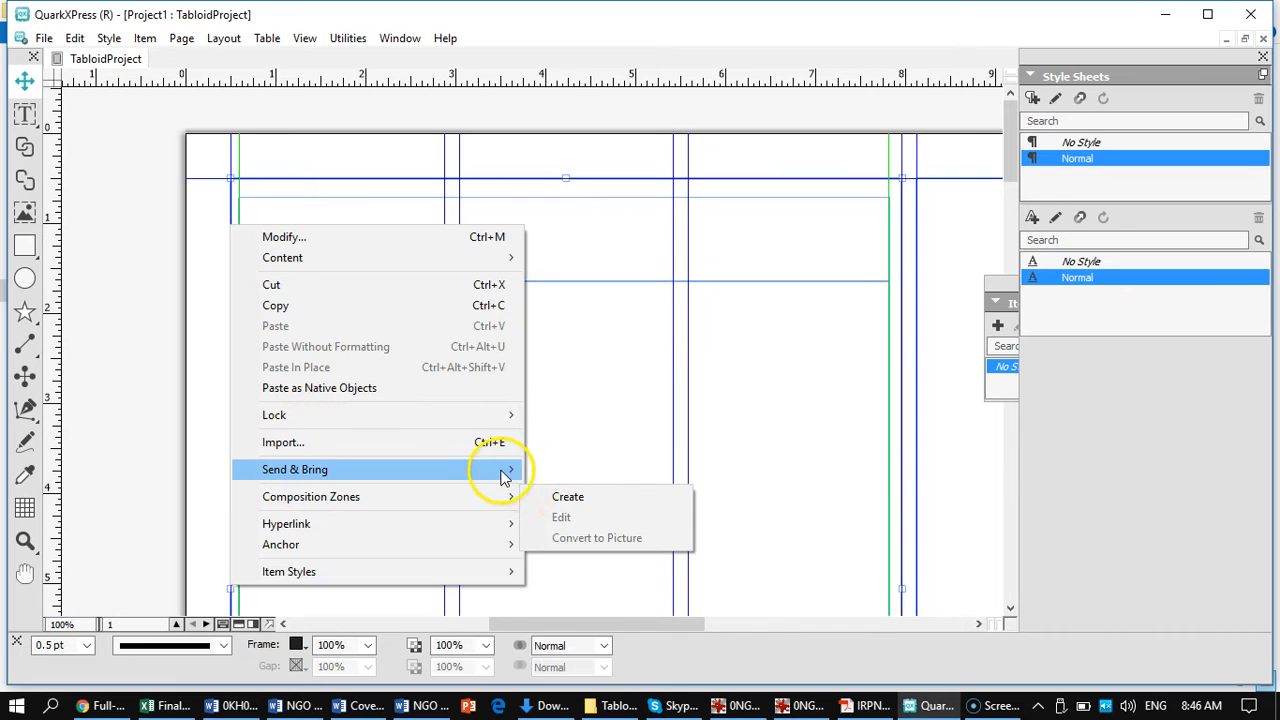
mouse_move(512, 472)
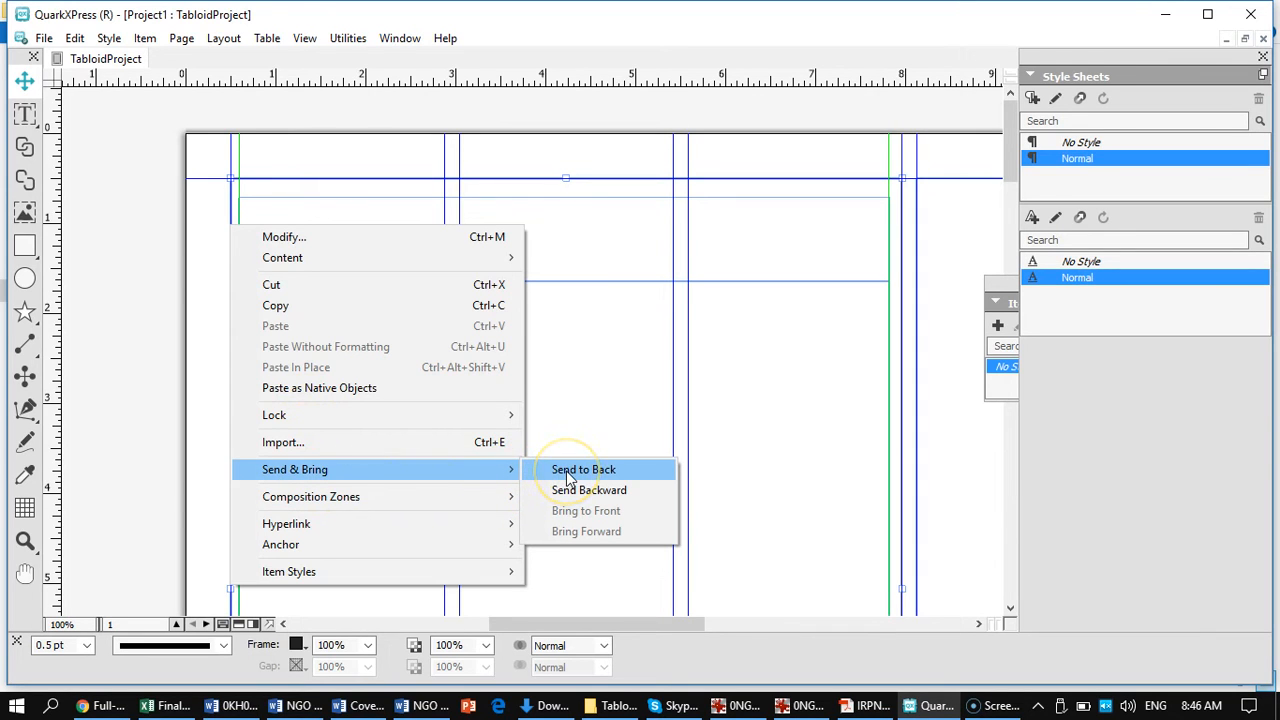
left_click(569, 478)
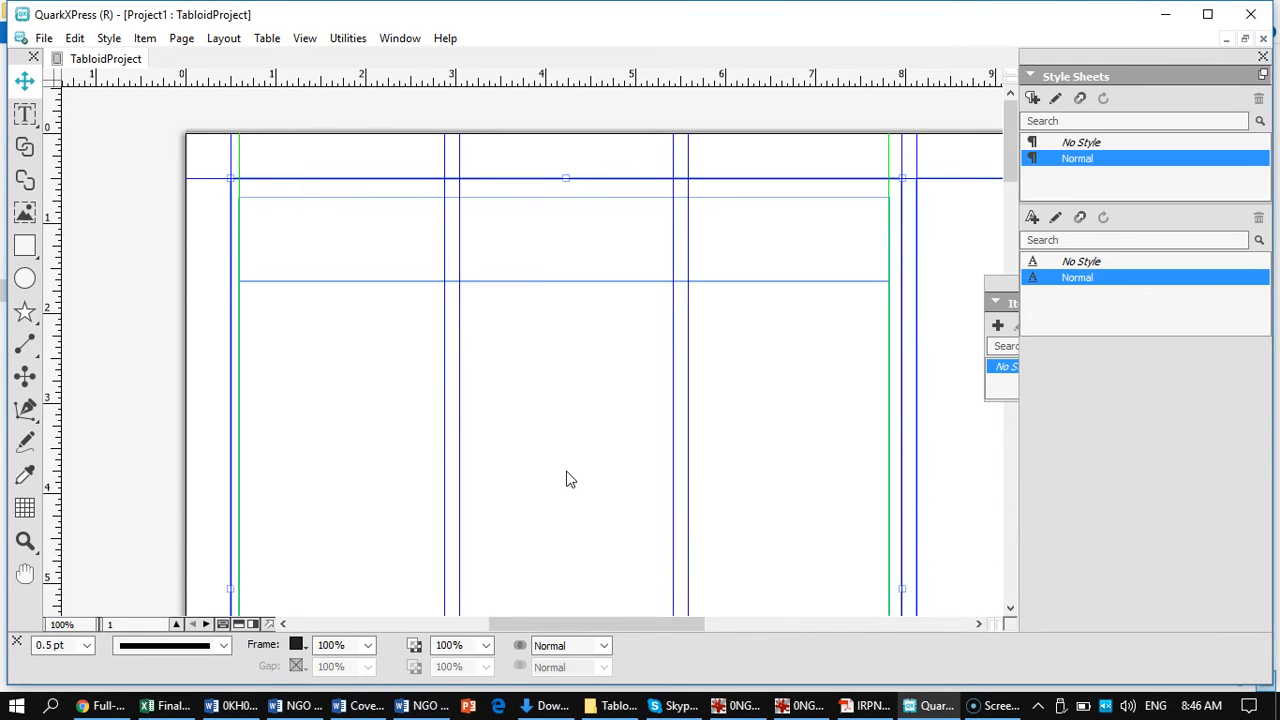
Step: Raise the top edge of the three-column text box at the top of the page to 0.625", making it about 1.02" high
left_click(337, 216)
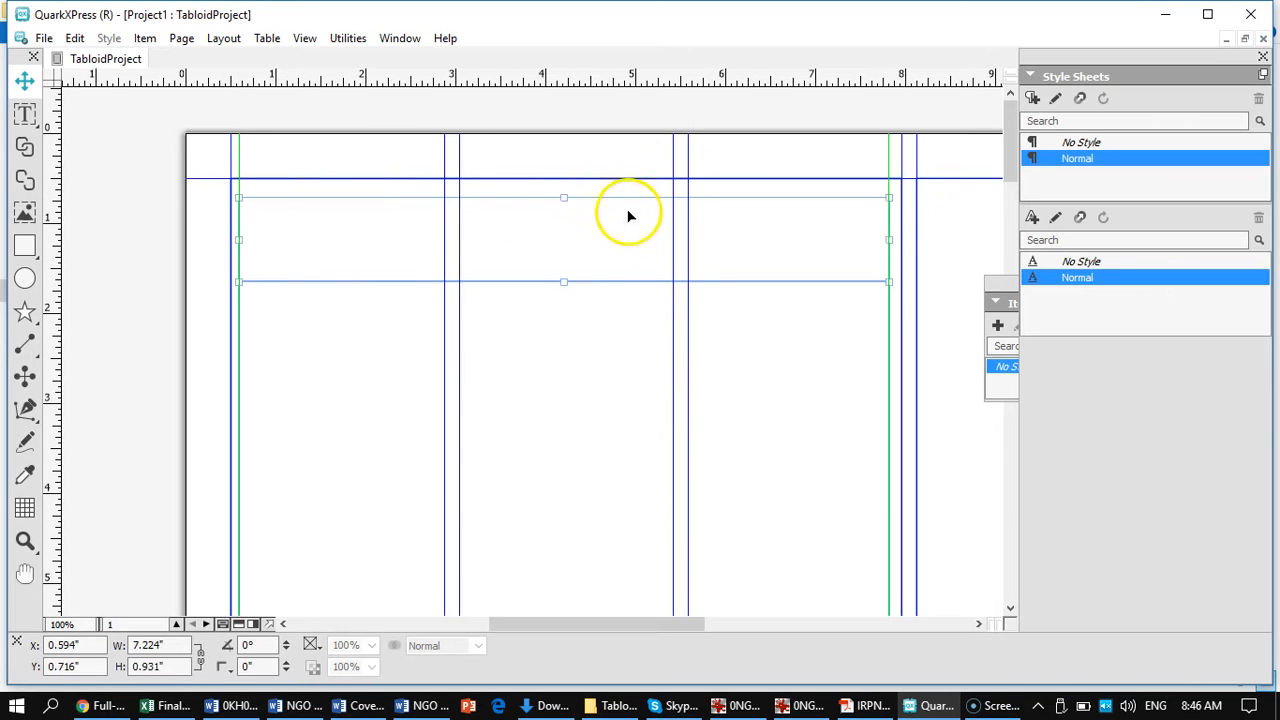
left_click_drag(560, 192, 557, 188)
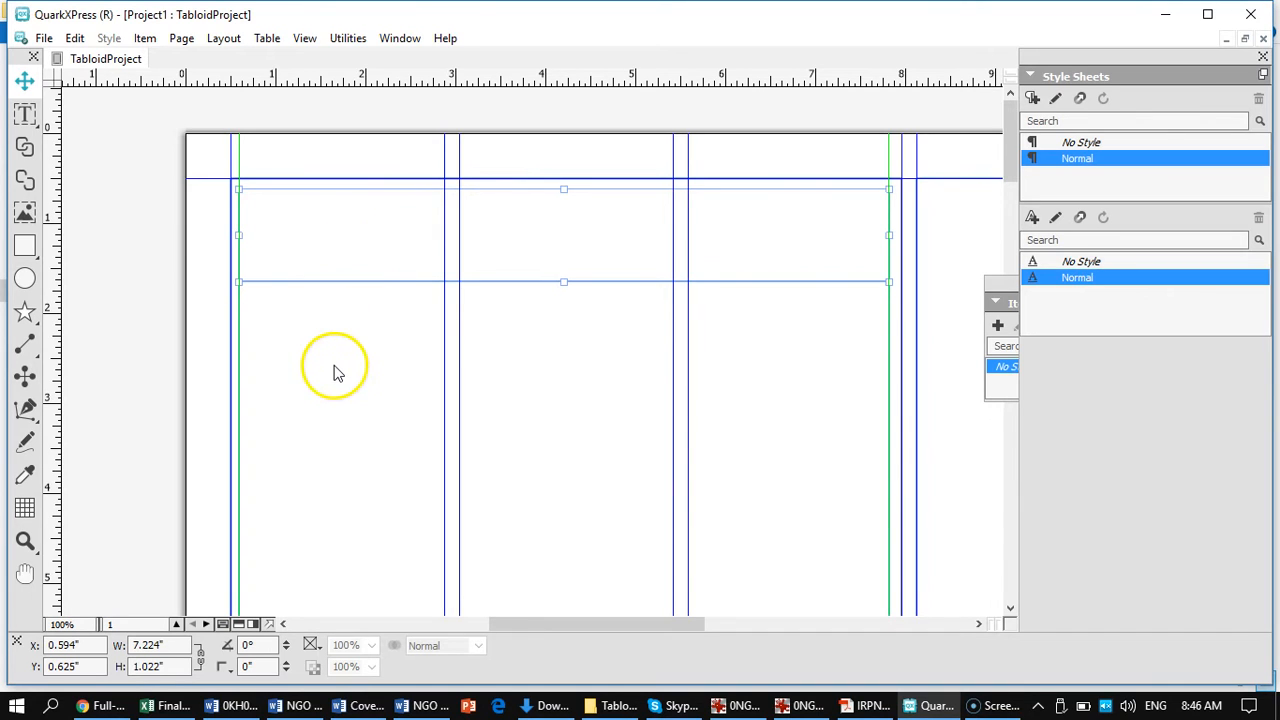
Step: Draw a picture box across the second and third columns below the top text box, about 4.78" by 7.02"
scroll(343, 356, "down", 5)
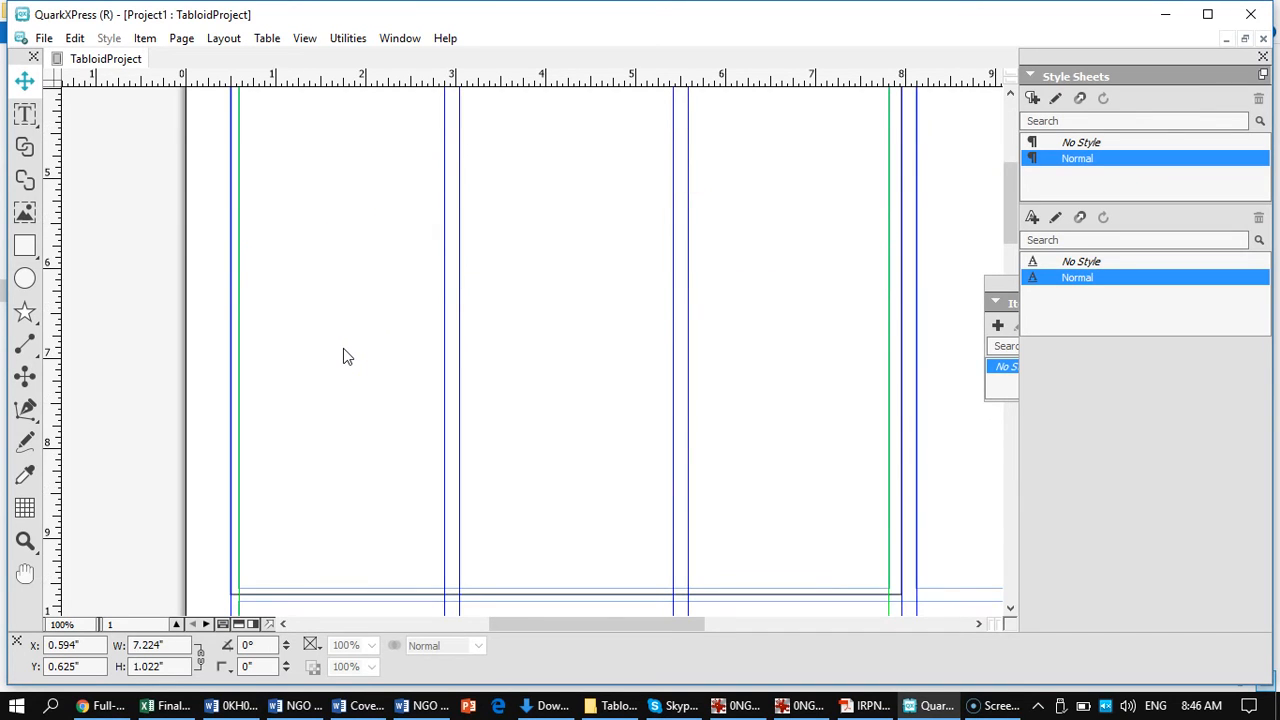
scroll(343, 350, "up", 5)
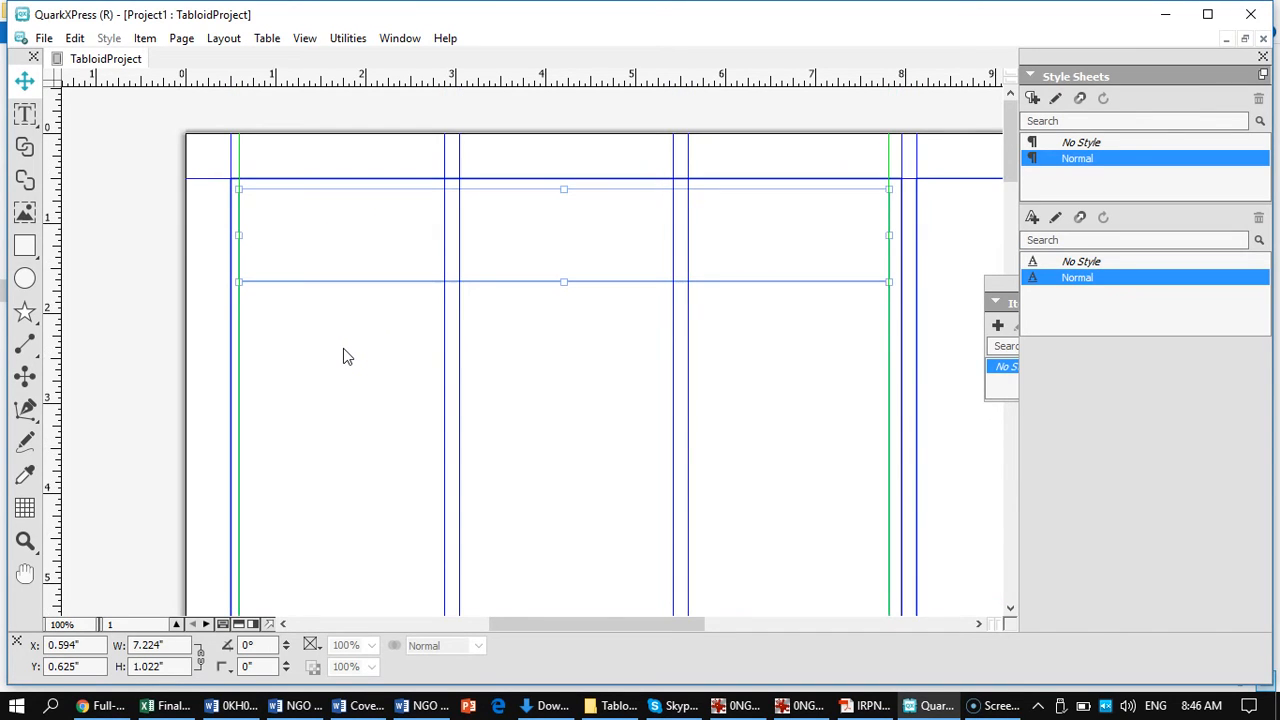
left_click(25, 215)
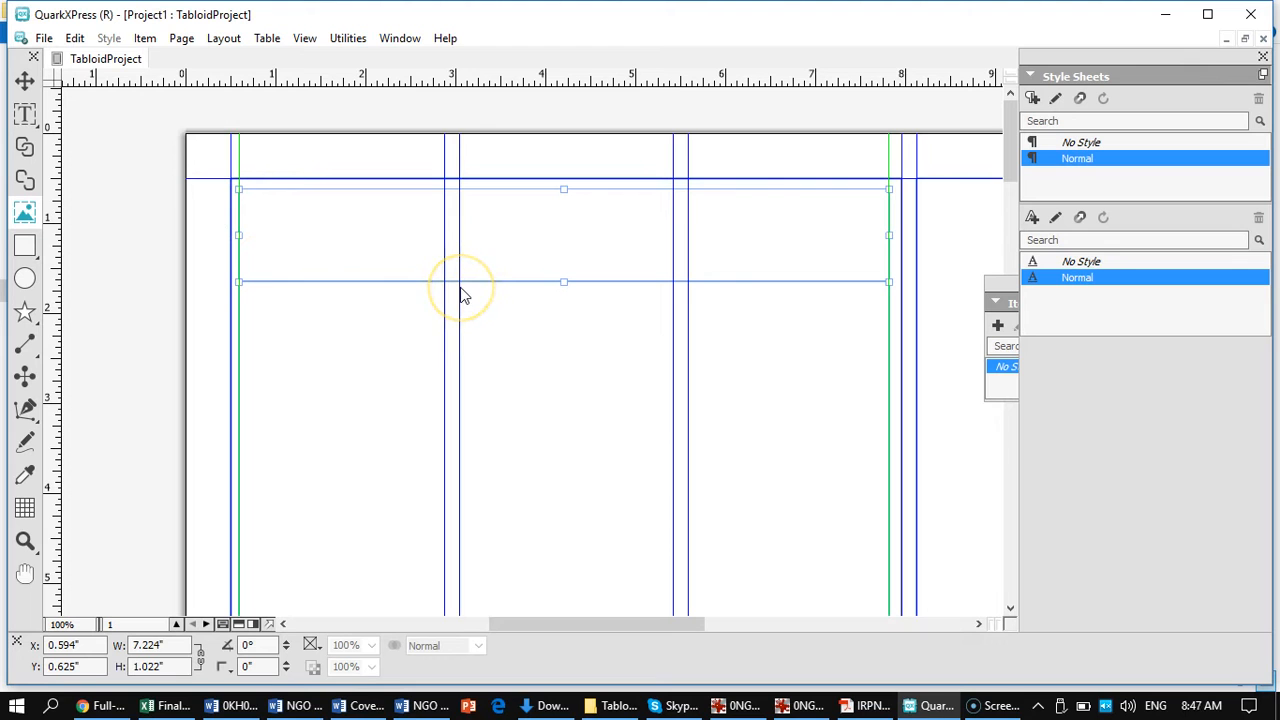
left_click_drag(462, 295, 888, 362)
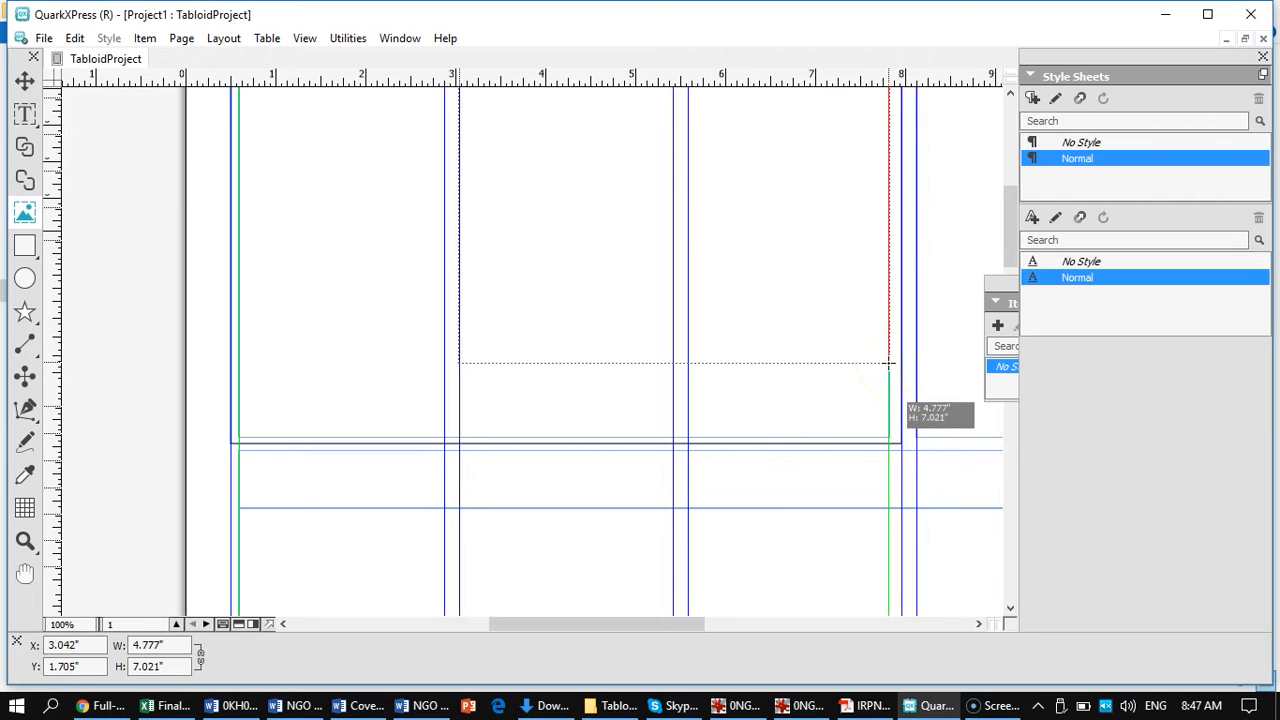
left_click_drag(888, 362, 888, 361)
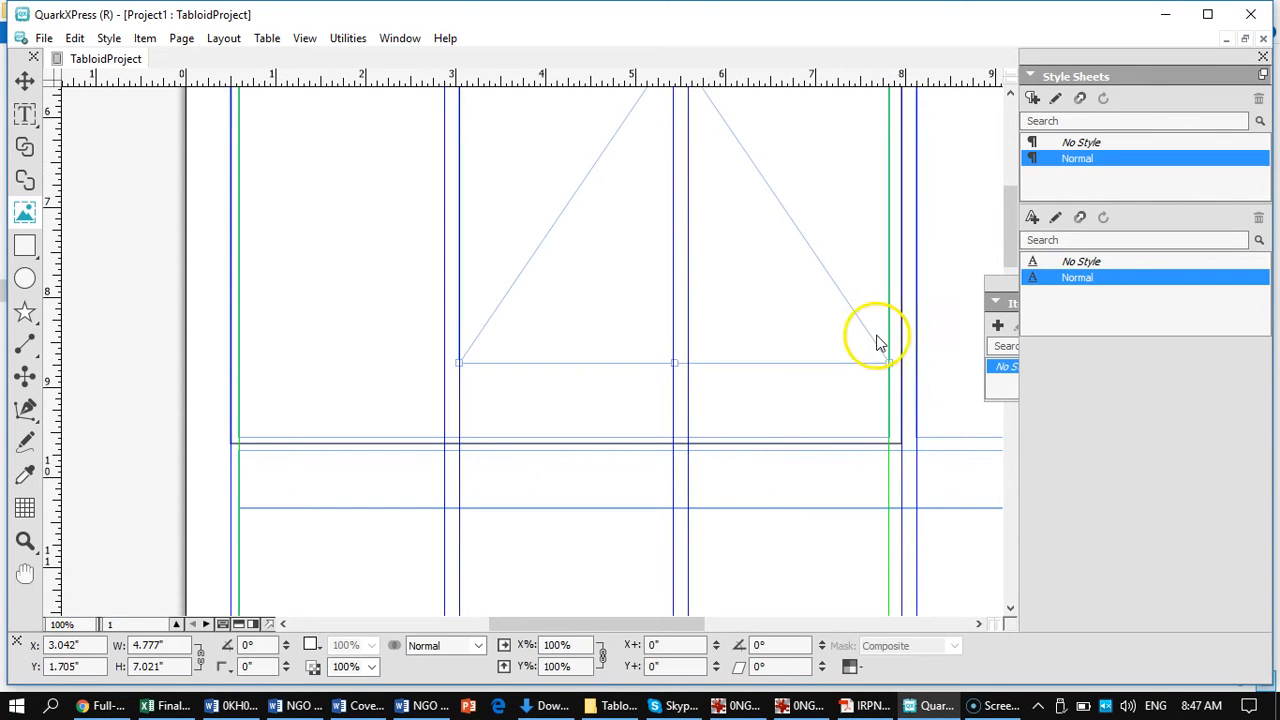
scroll(714, 266, "up", 4)
scroll(714, 266, "up", 4)
scroll(711, 266, "down", 10)
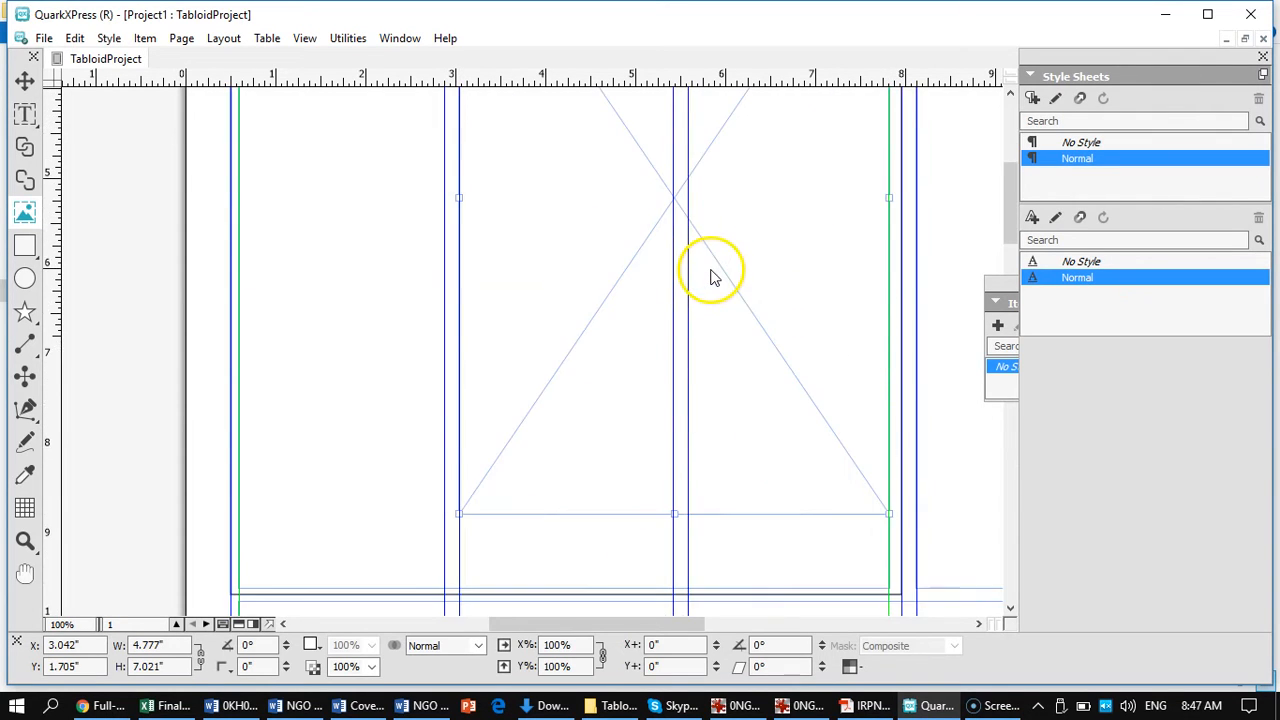
Step: Start importing a picture into the new box and browse to the XMUM folder on the SP PHD U3 (F:) drive
double_click(673, 201)
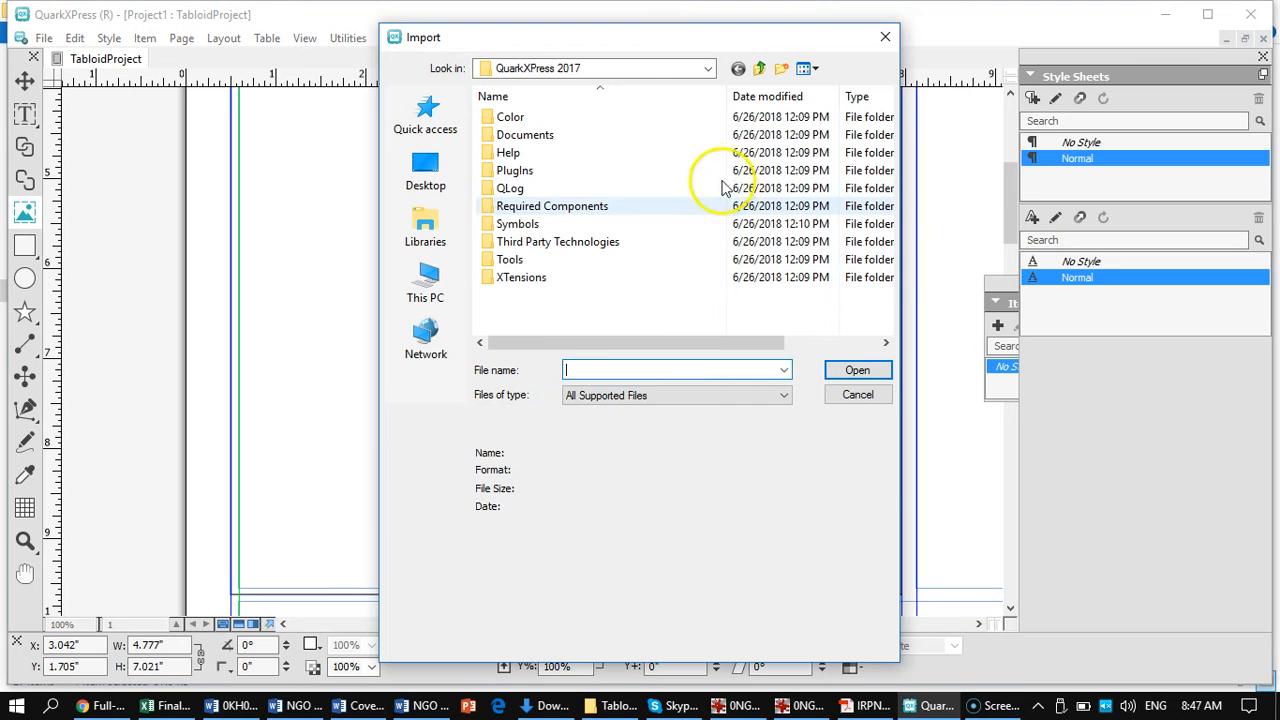
left_click(708, 68)
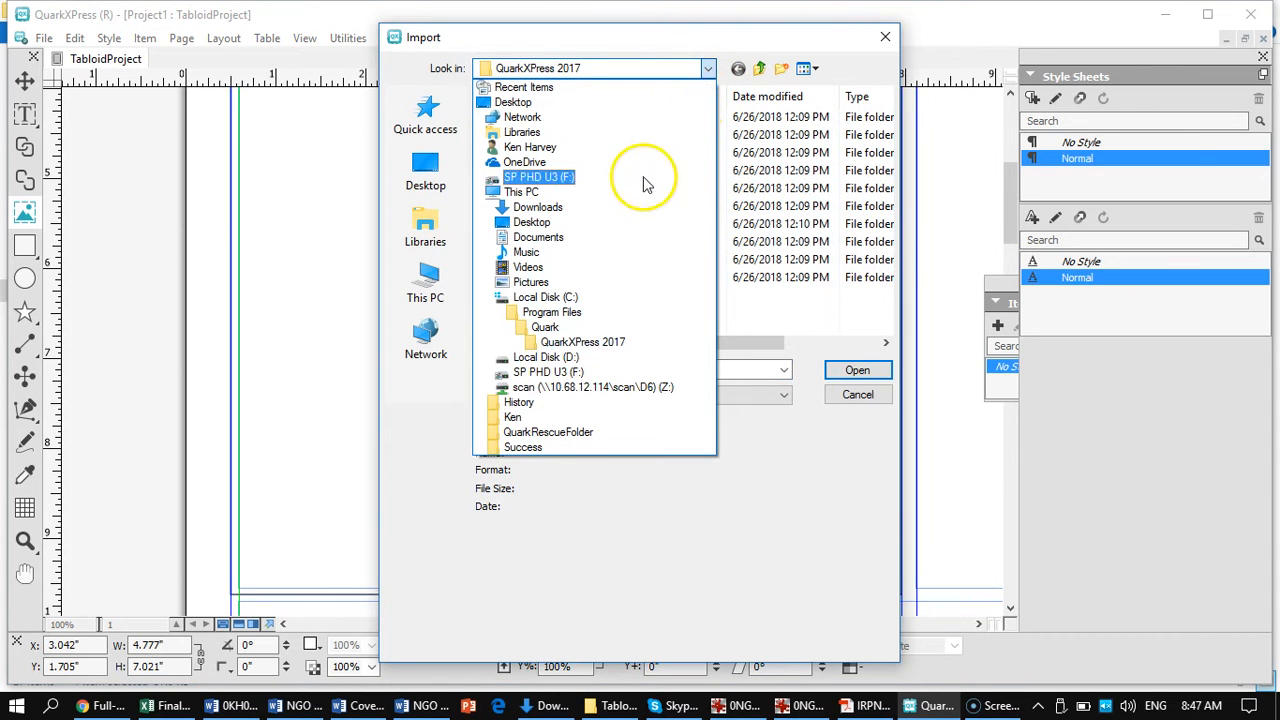
left_click(520, 372)
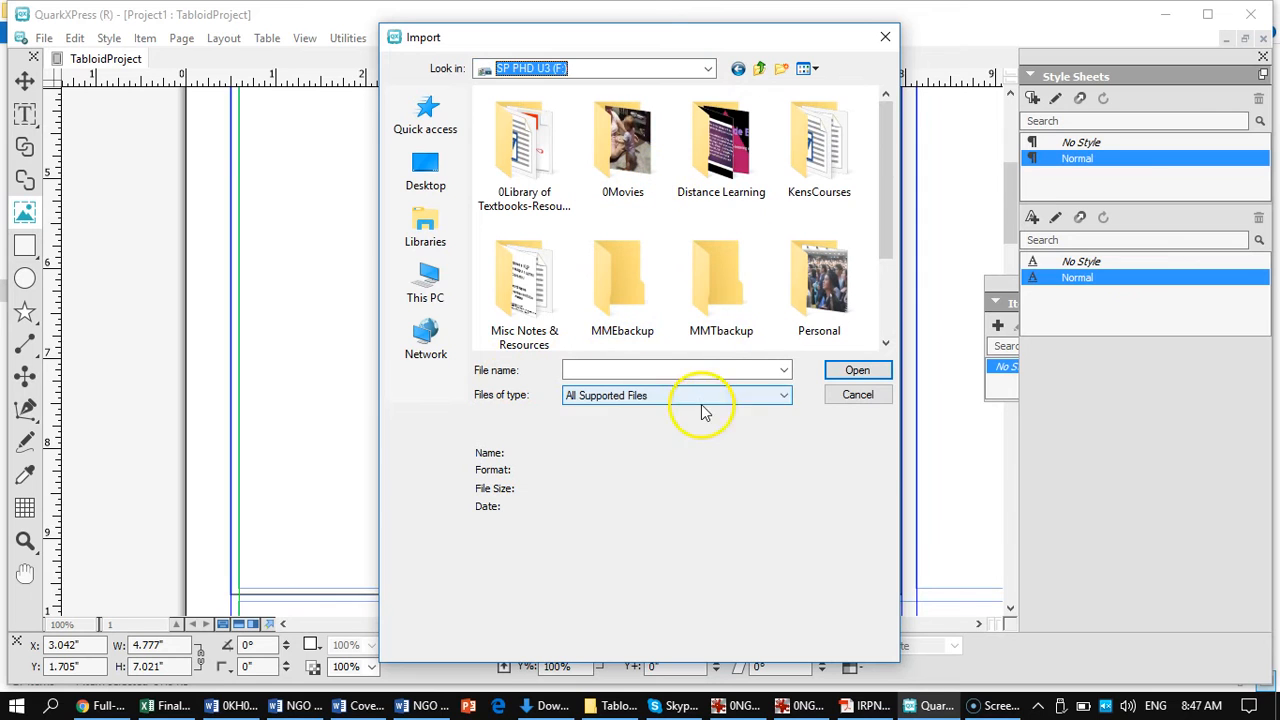
scroll(792, 268, "down", 1)
double_click(722, 300)
double_click(622, 174)
left_click(613, 178)
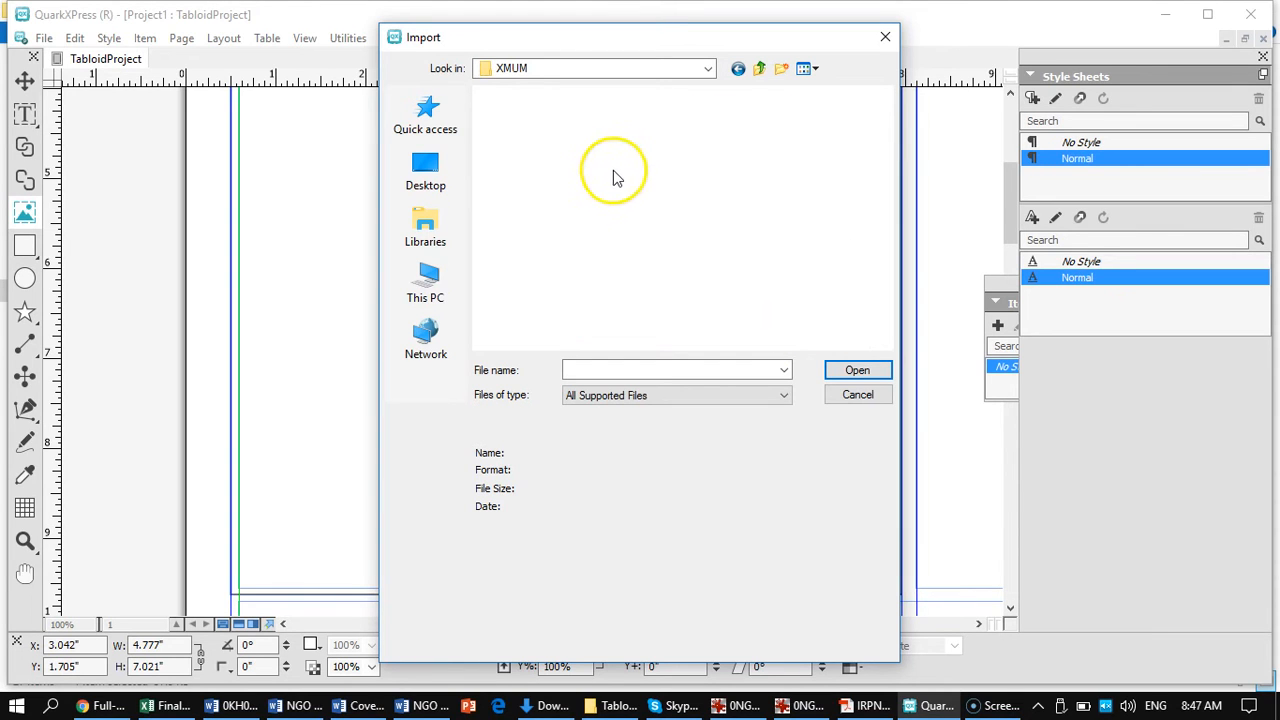
Step: Import the HikingWA0111 picture from the TabloidProject folder inside Editing, Editing Week 10
double_click(638, 193)
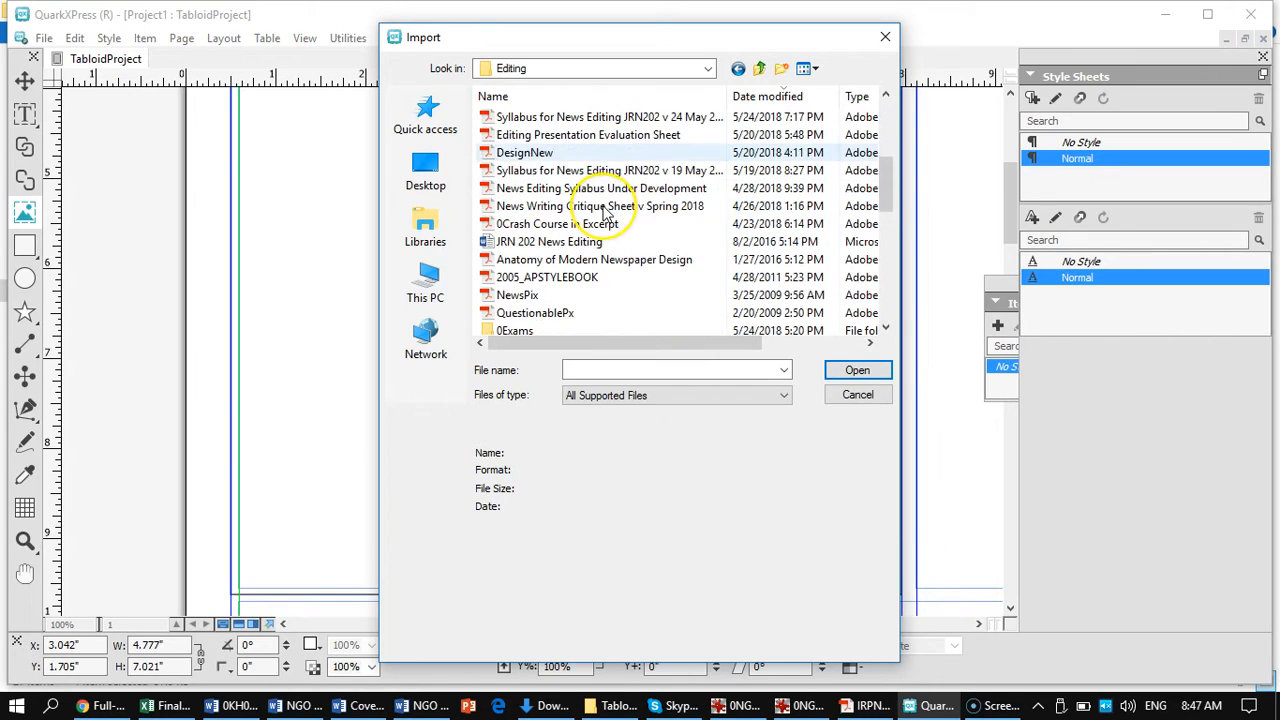
scroll(604, 212, "down", 5)
scroll(604, 213, "down", 2)
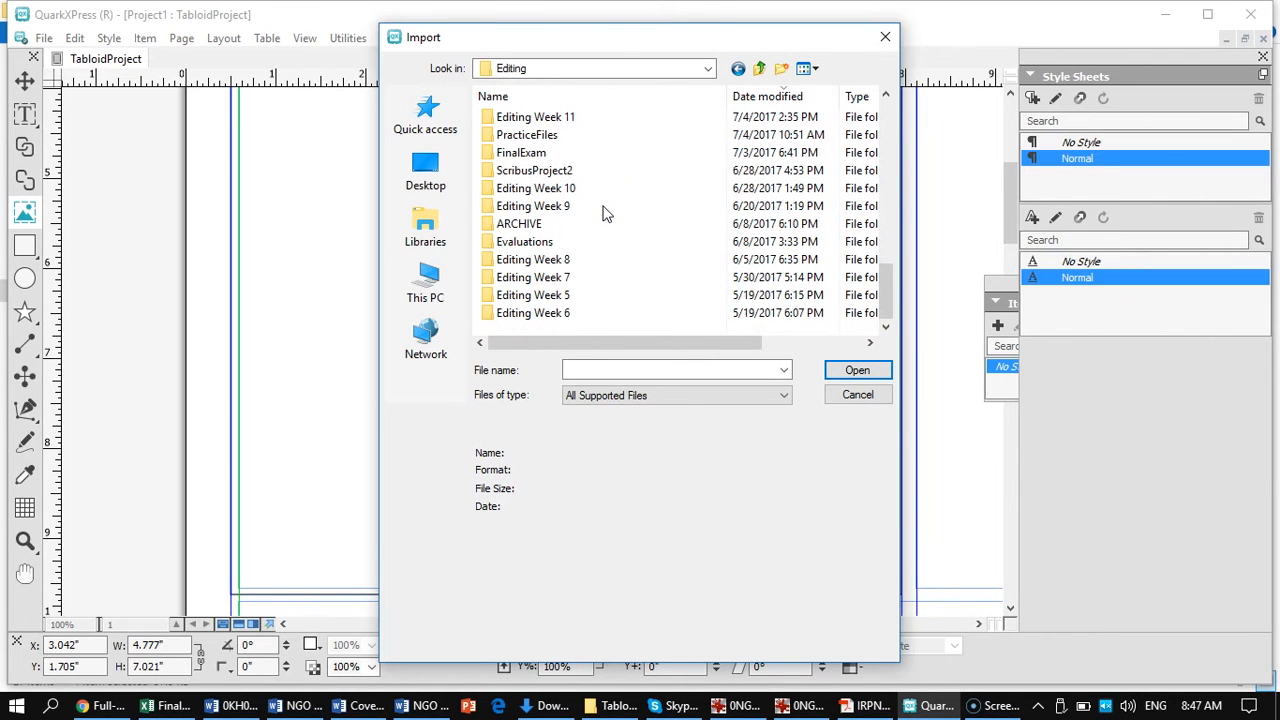
double_click(521, 193)
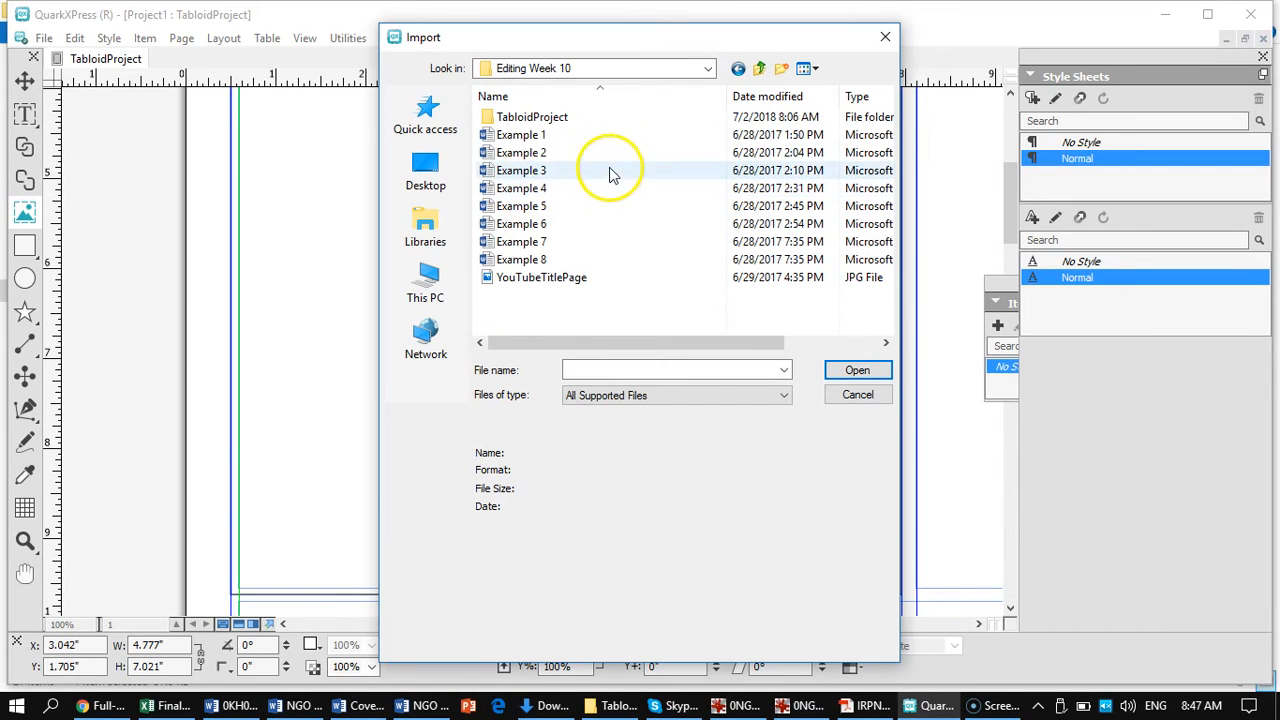
double_click(507, 119)
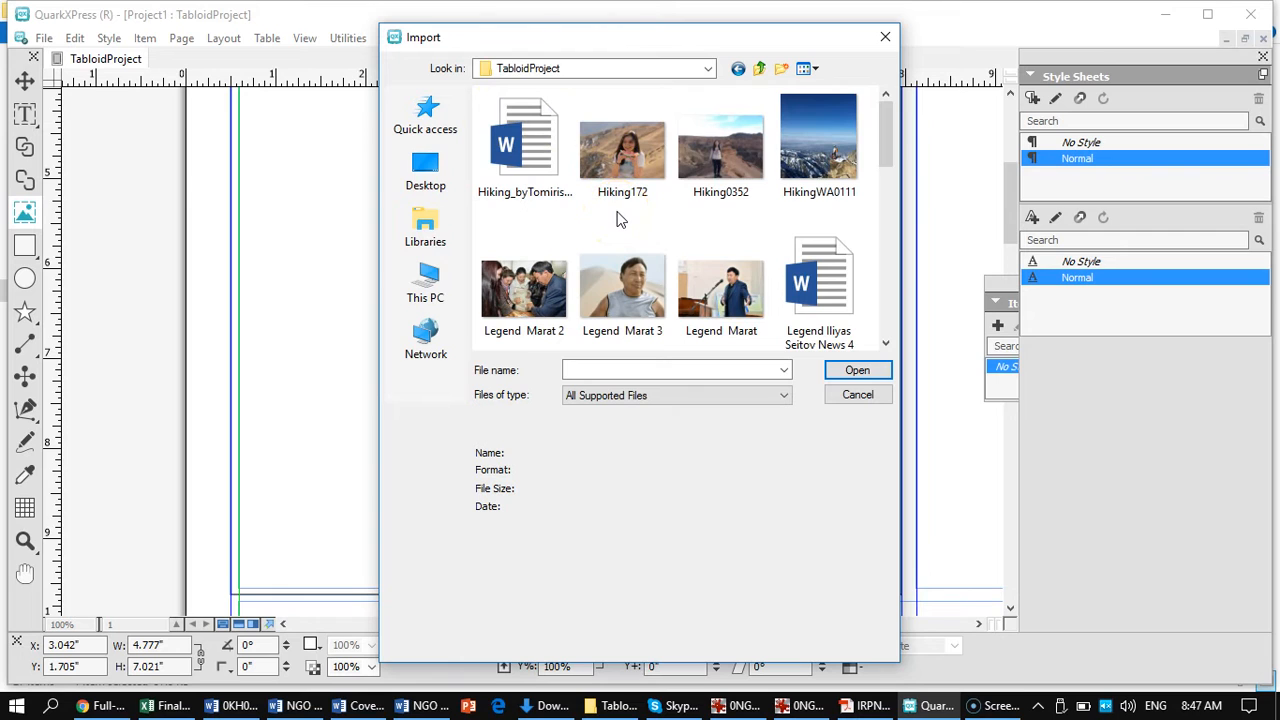
left_click(825, 141)
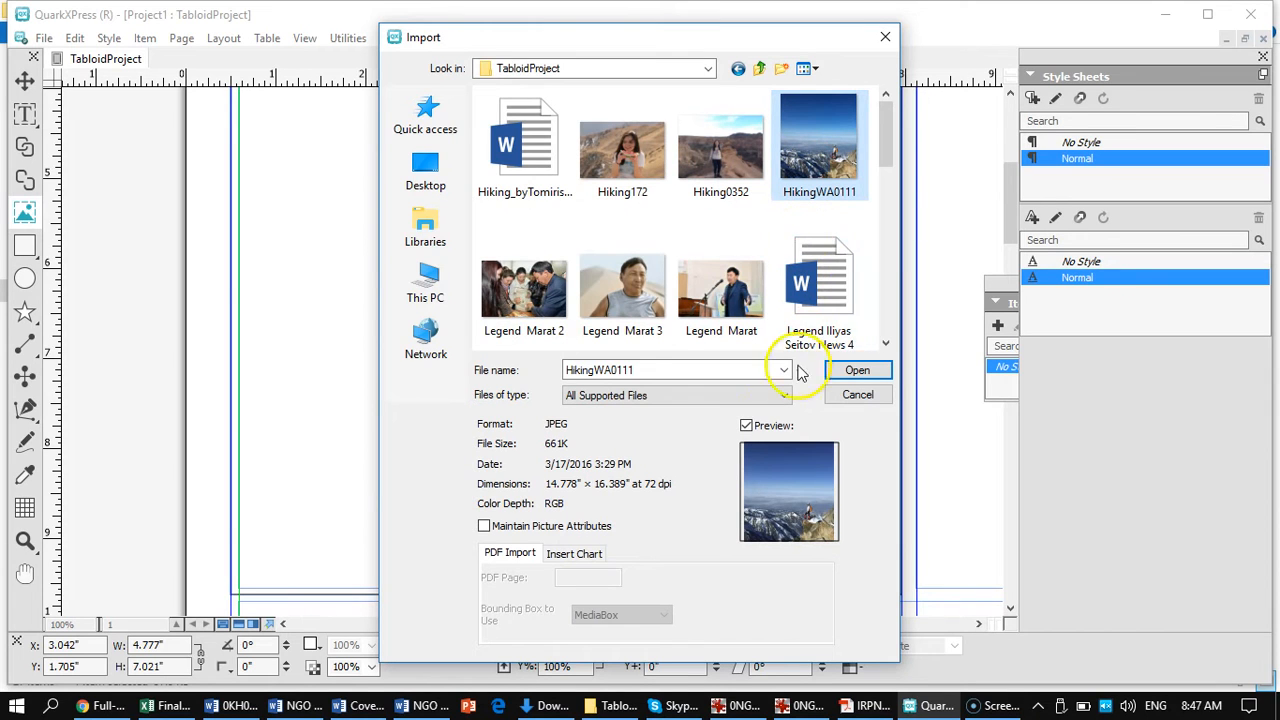
left_click(857, 371)
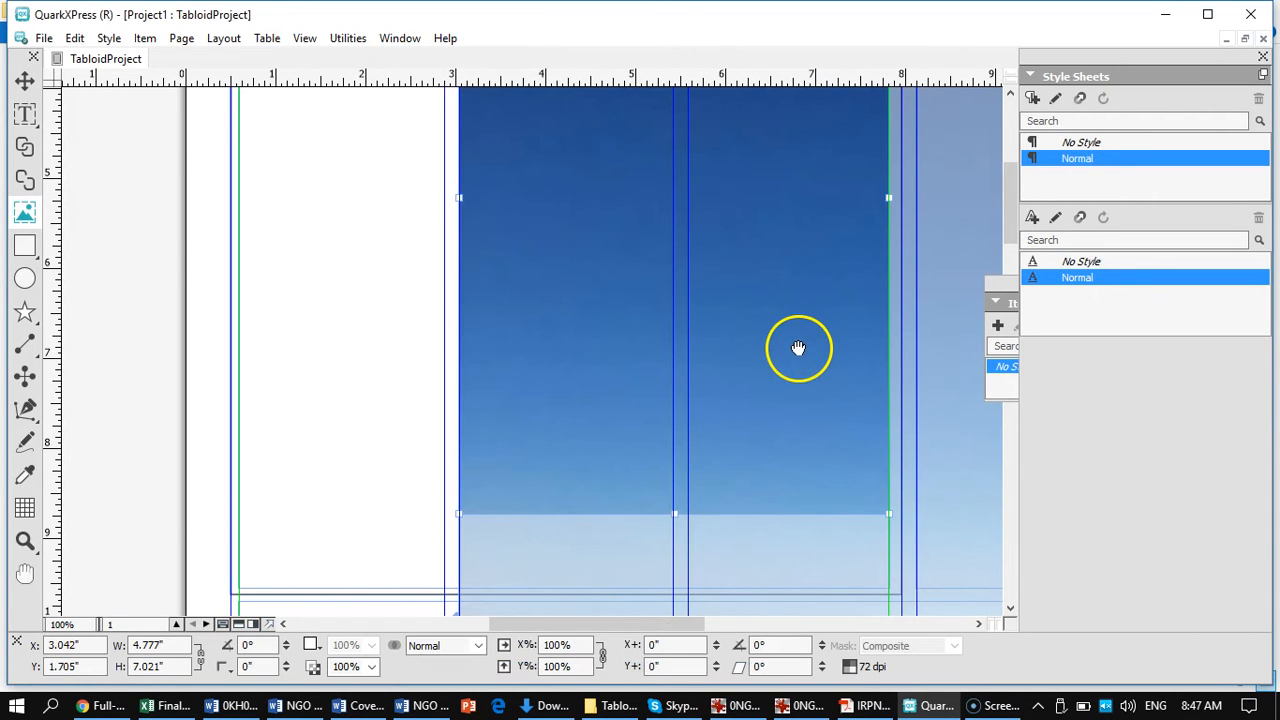
Step: Scale the imported hiking picture to its box
right_click(725, 236)
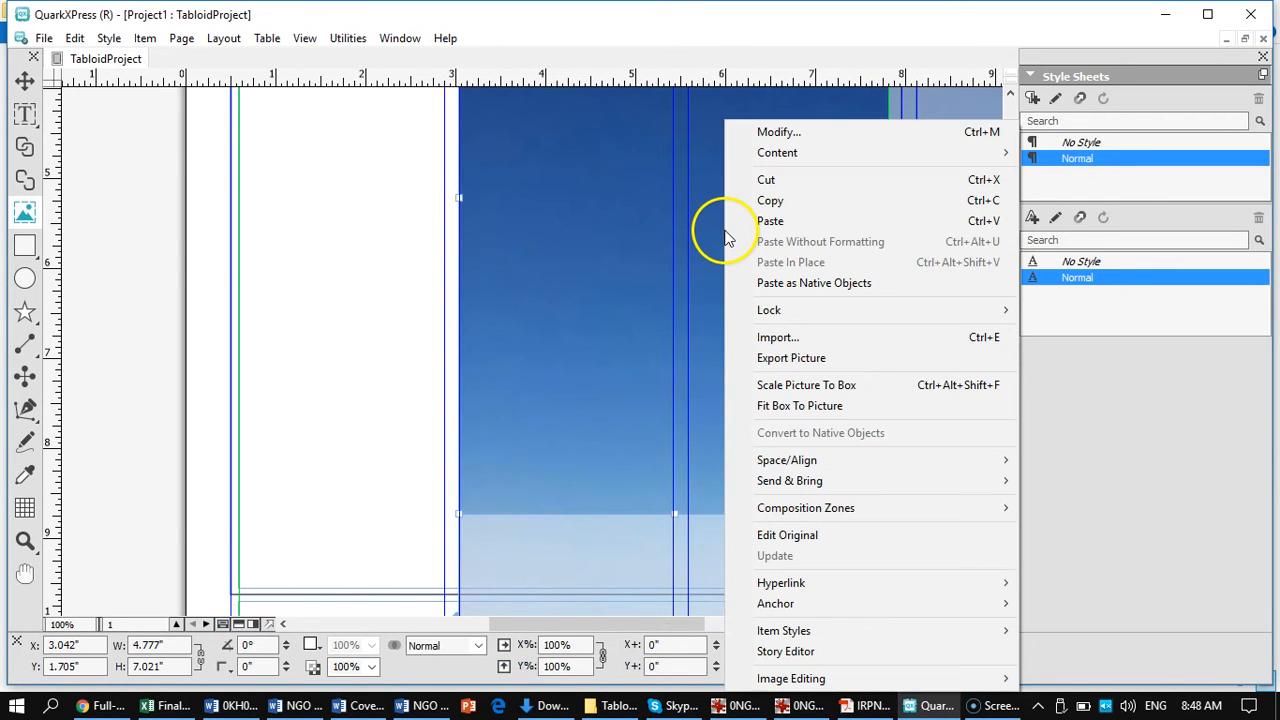
left_click(771, 389)
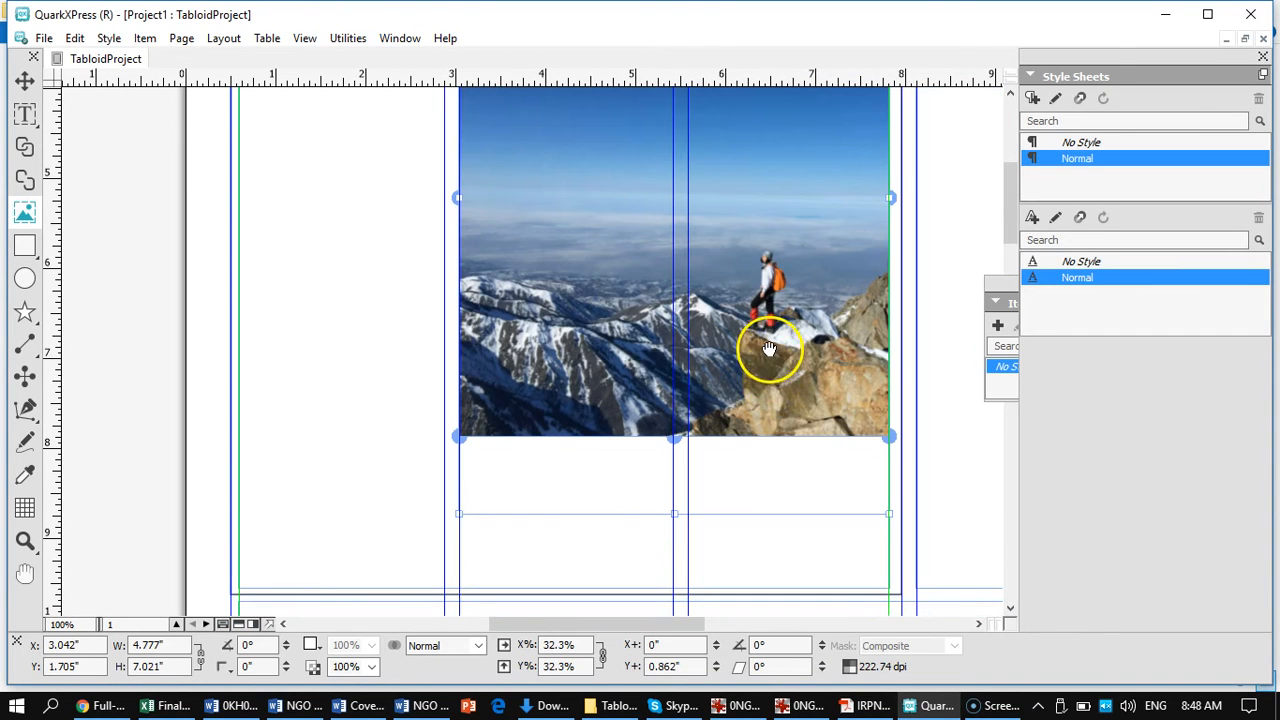
scroll(770, 347, "up", 4)
scroll(765, 347, "down", 5)
Step: Enlarge the hiking picture to about 37.7% from its upper-left corner so it reaches the top edge of its box
left_click(770, 322)
scroll(770, 322, "up", 3)
left_click(731, 400)
scroll(726, 403, "down", 3)
scroll(549, 323, "up", 5)
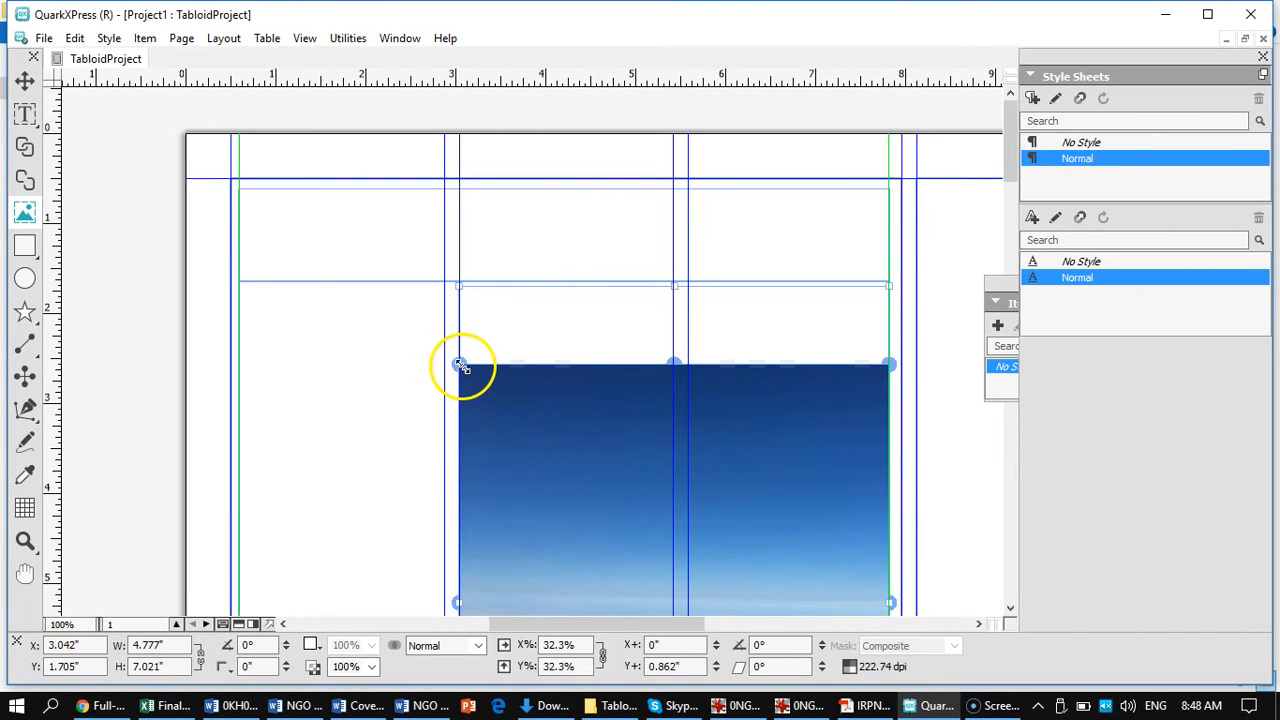
left_click_drag(459, 365, 396, 286)
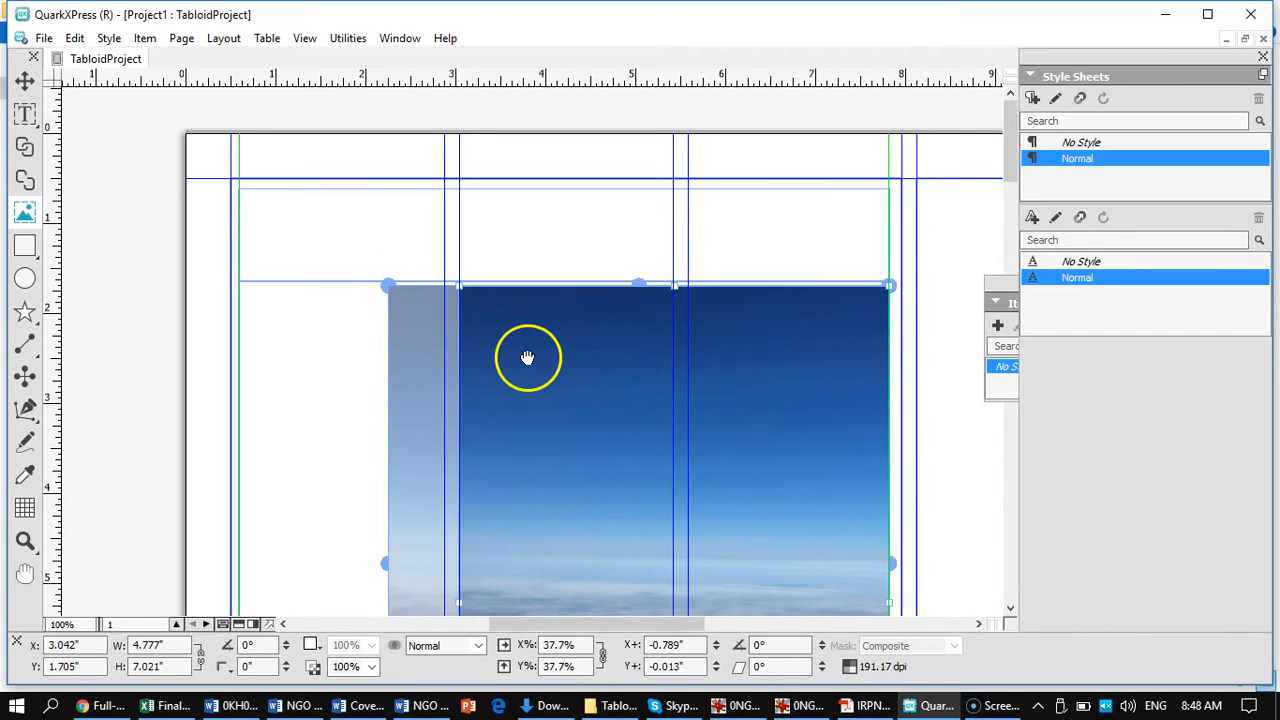
scroll(529, 357, "down", 10)
scroll(530, 356, "up", 10)
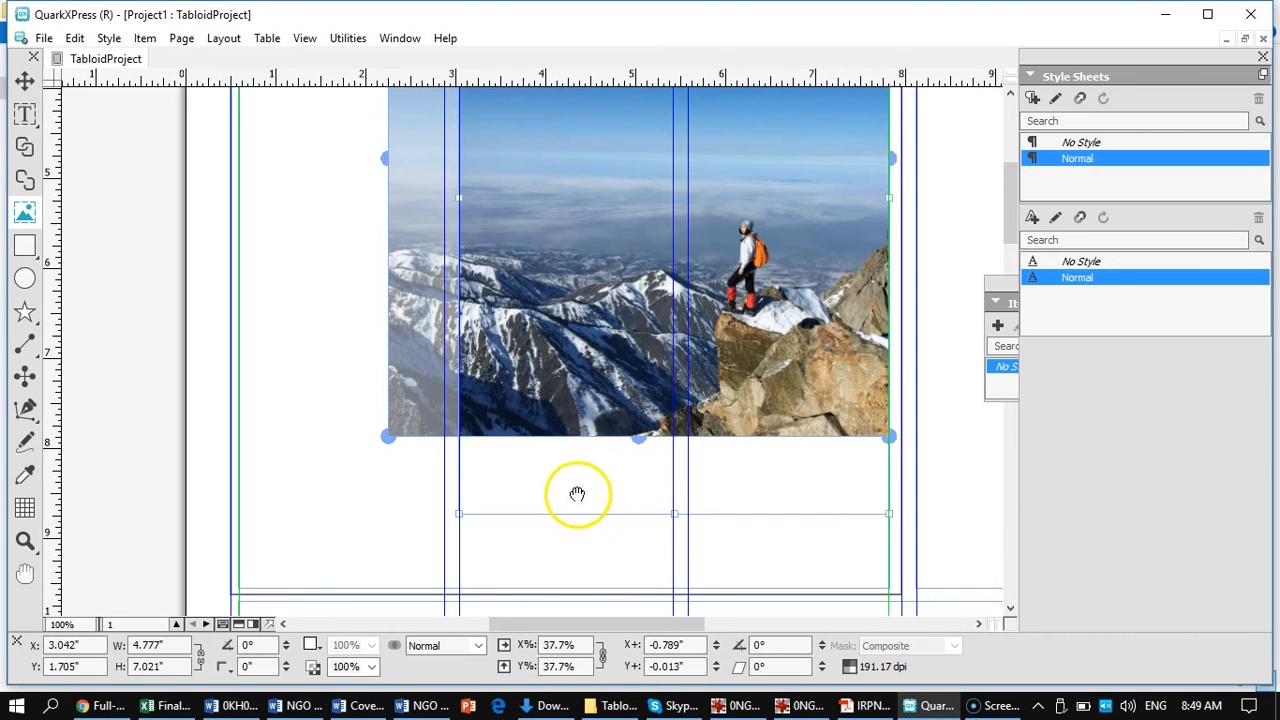
Step: Raise the picture box's bottom edge to the end of the photo, about 6.14" high, and fit the whole page in view
left_click_drag(676, 513, 679, 434)
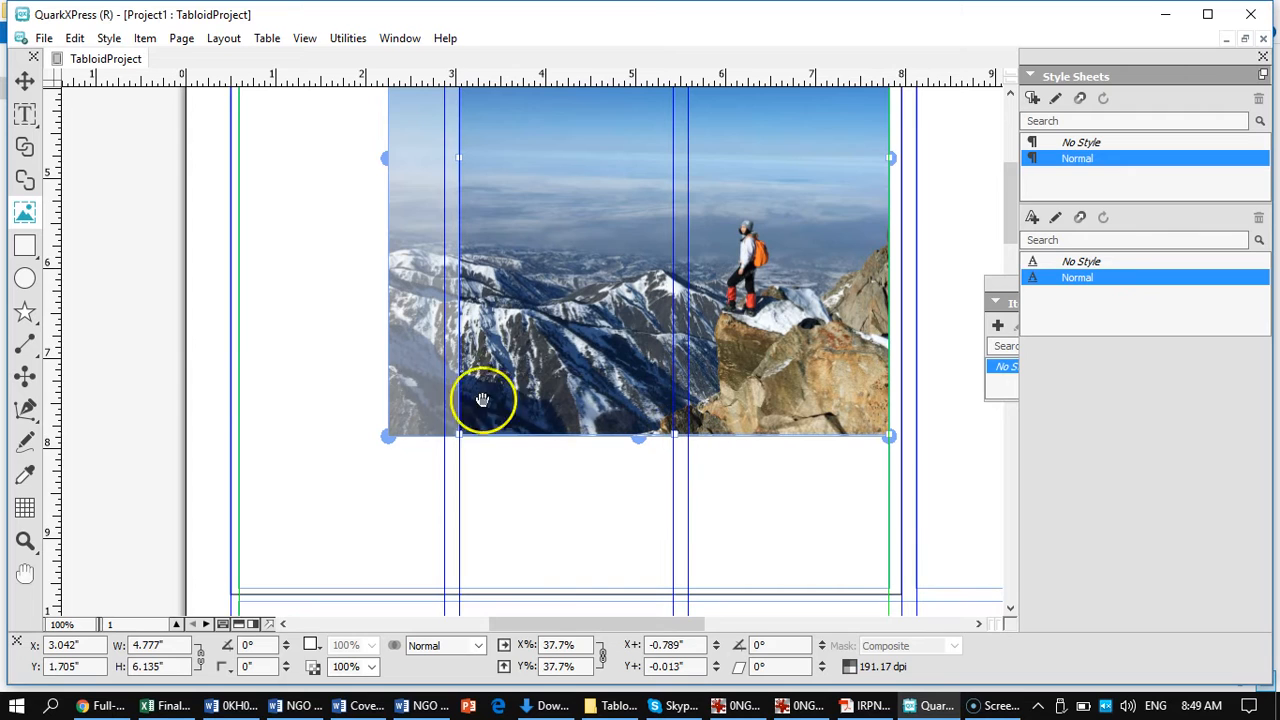
left_click(152, 384)
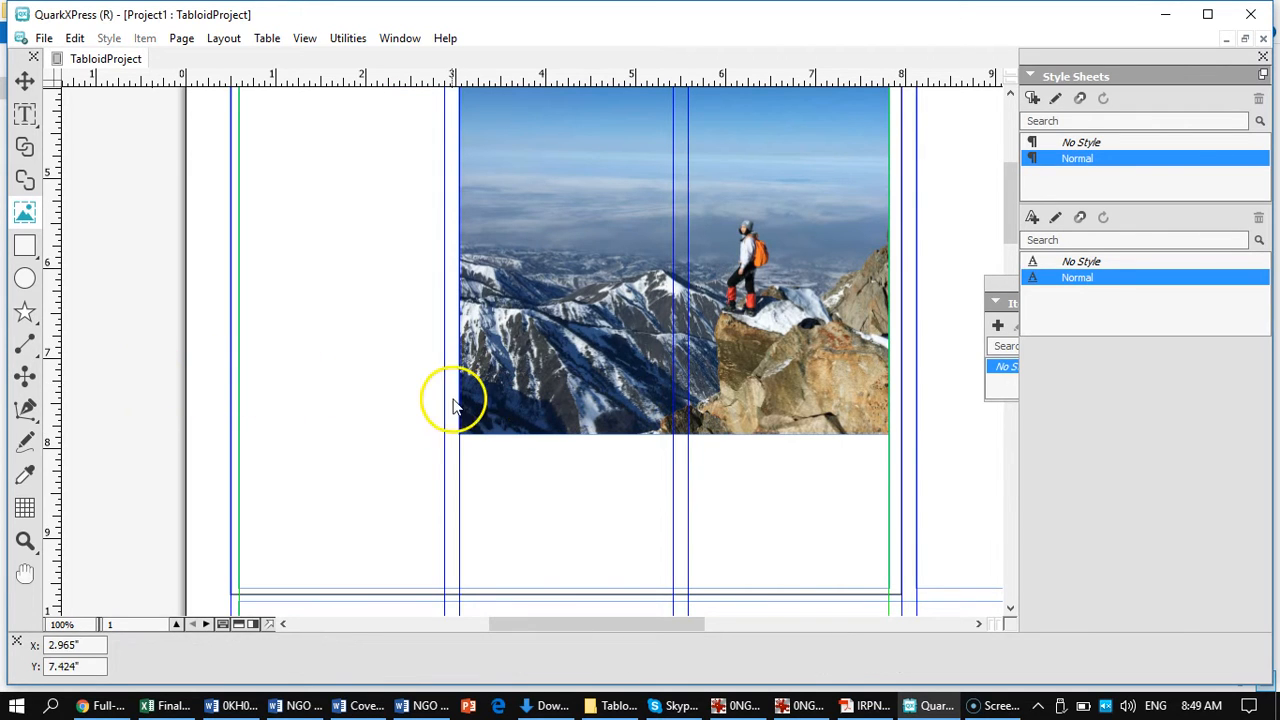
scroll(615, 236, "up", 5)
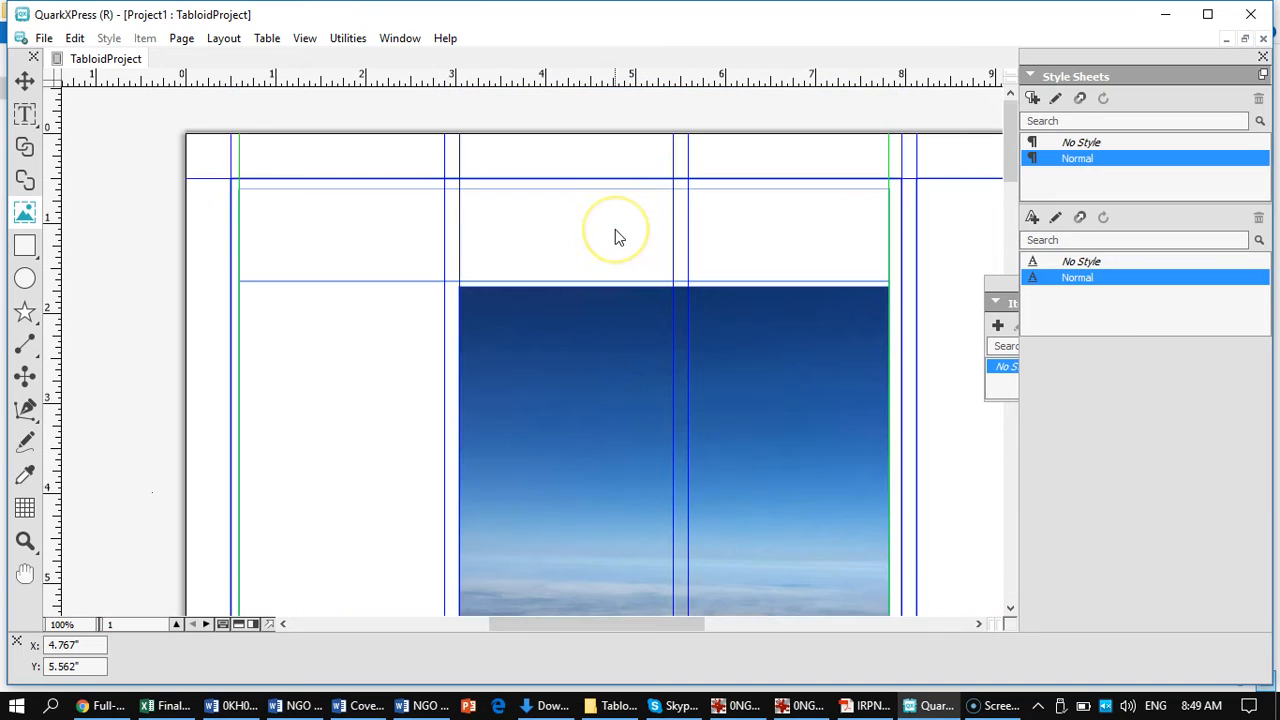
scroll(616, 240, "down", 5)
scroll(616, 240, "up", 5)
scroll(616, 240, "down", 5)
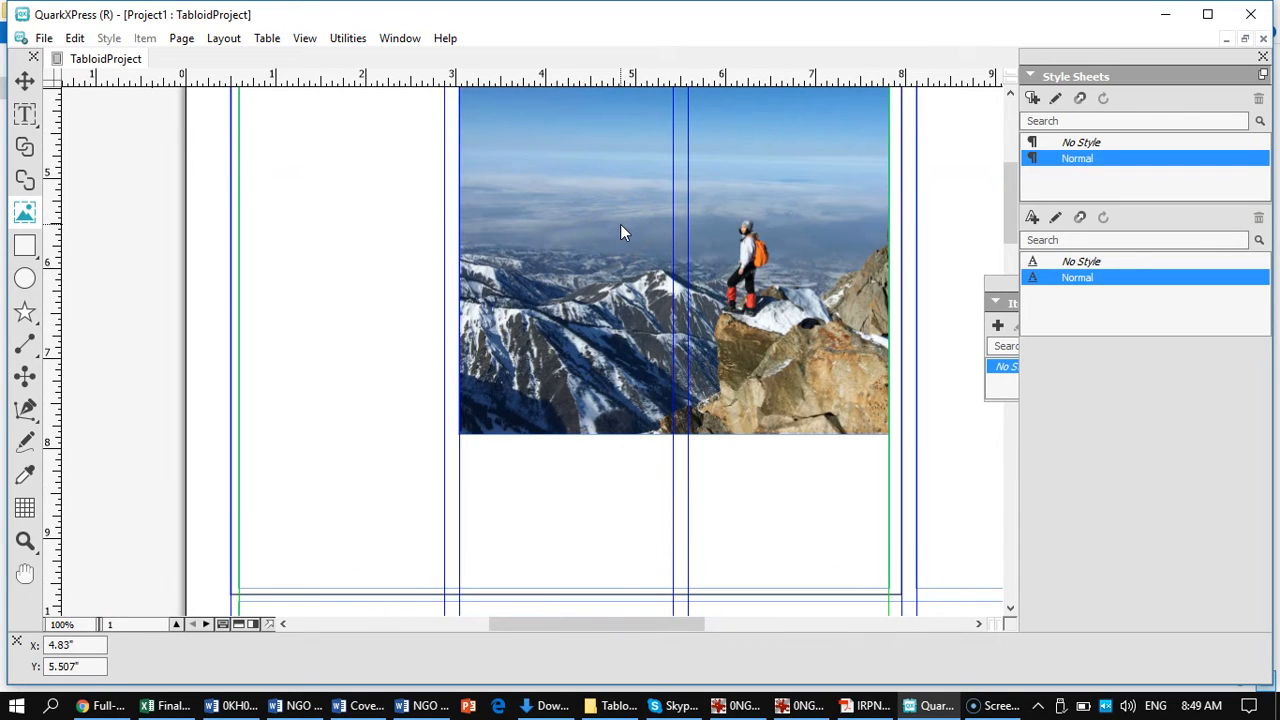
key("ctrl+0")
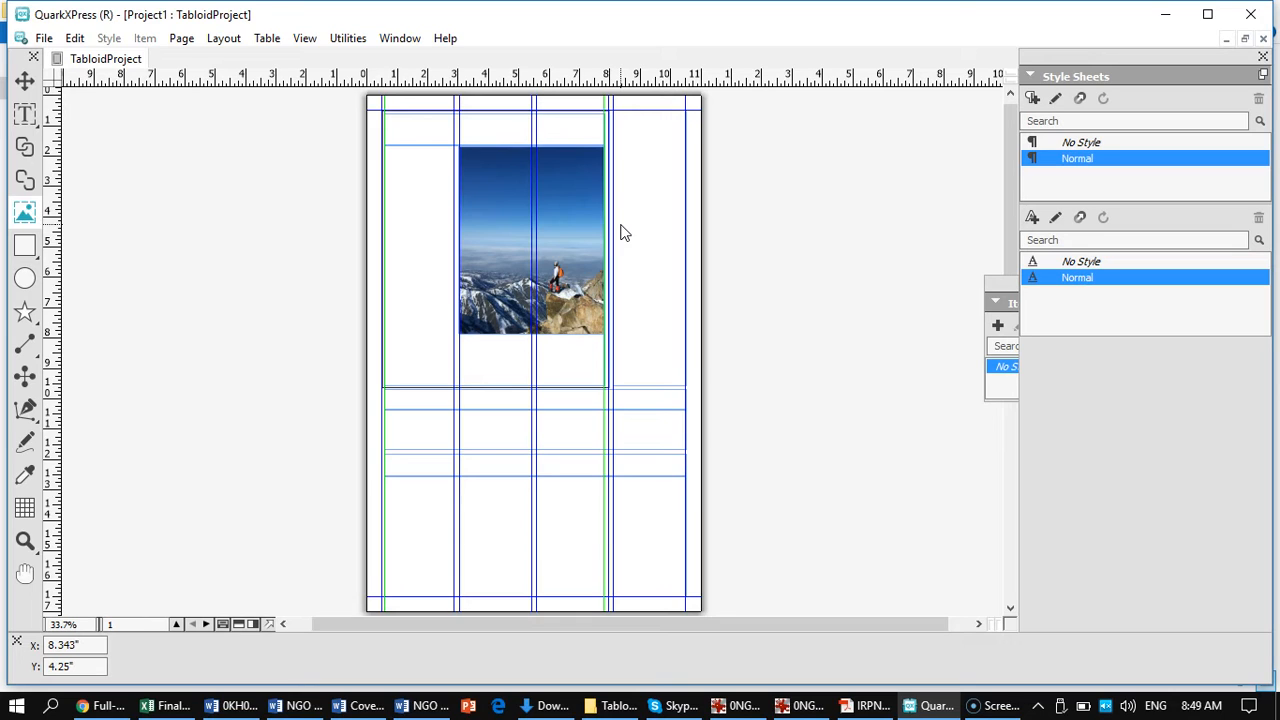
left_click(611, 231)
right_click(490, 209)
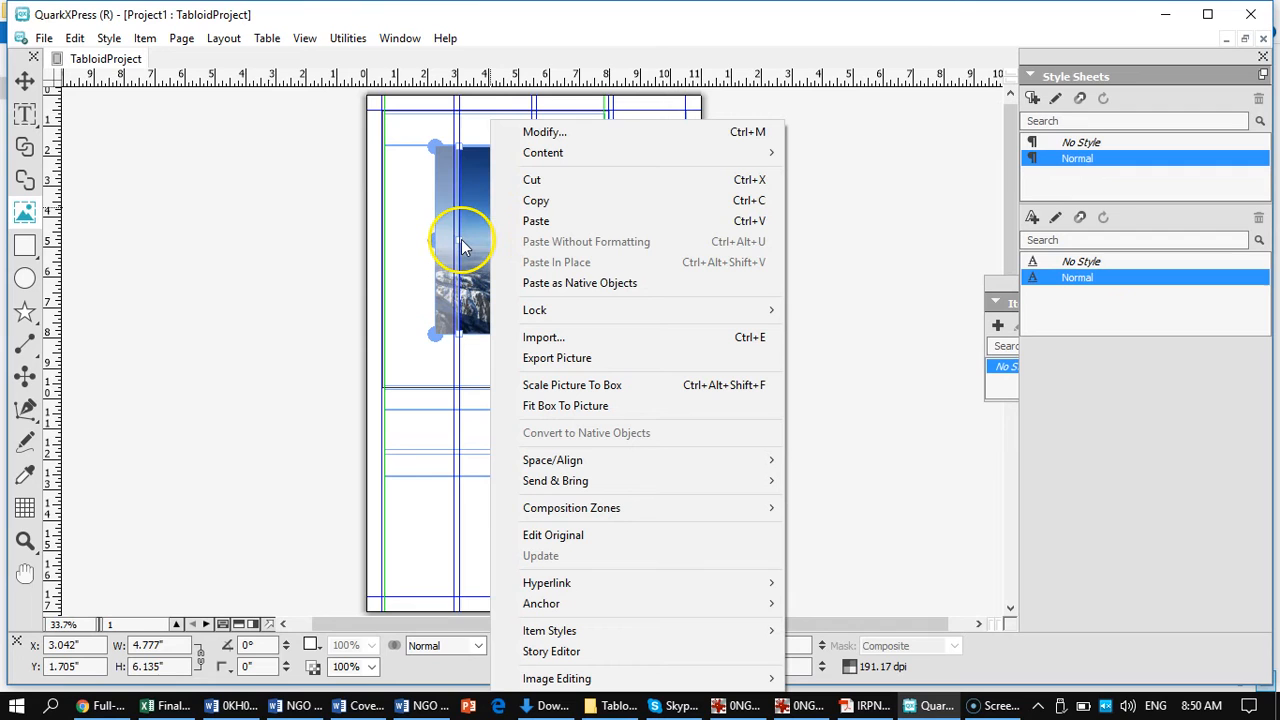
left_click(329, 277)
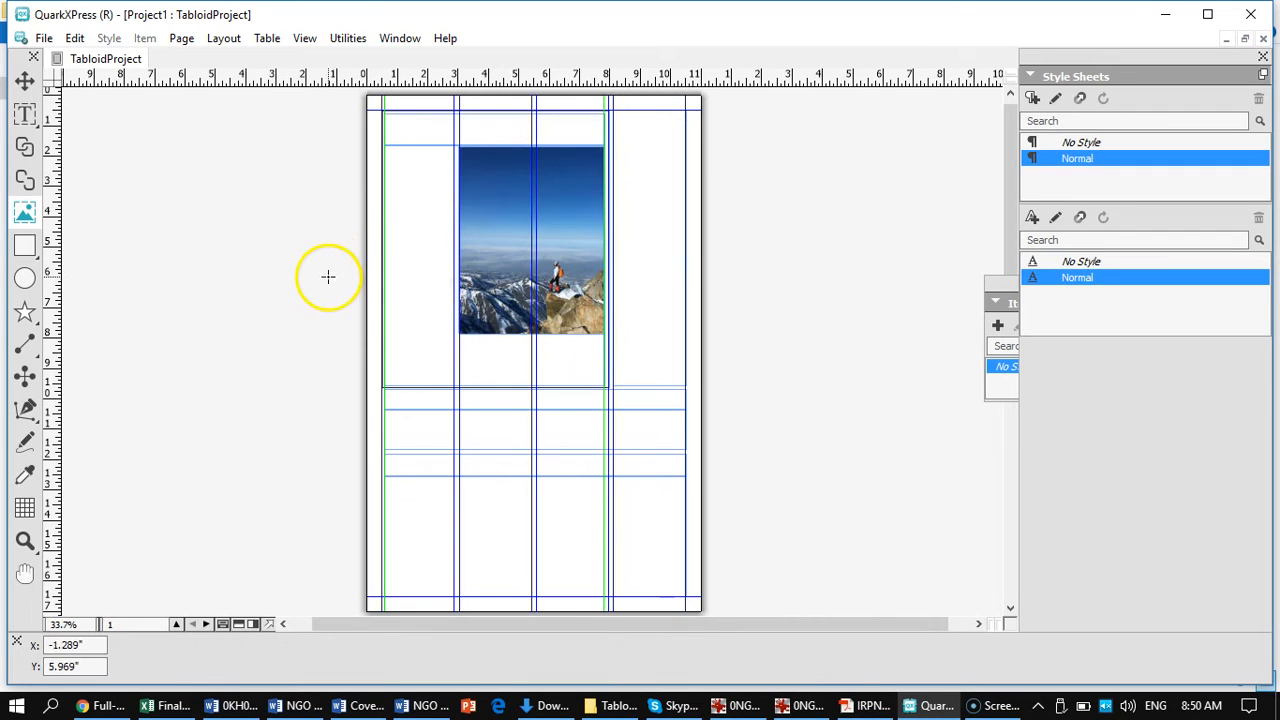
Step: Extend the picture box left to 0.594" and up to 0.625", making it about 7.22" wide and 7.22" high across three columns
left_click(480, 214)
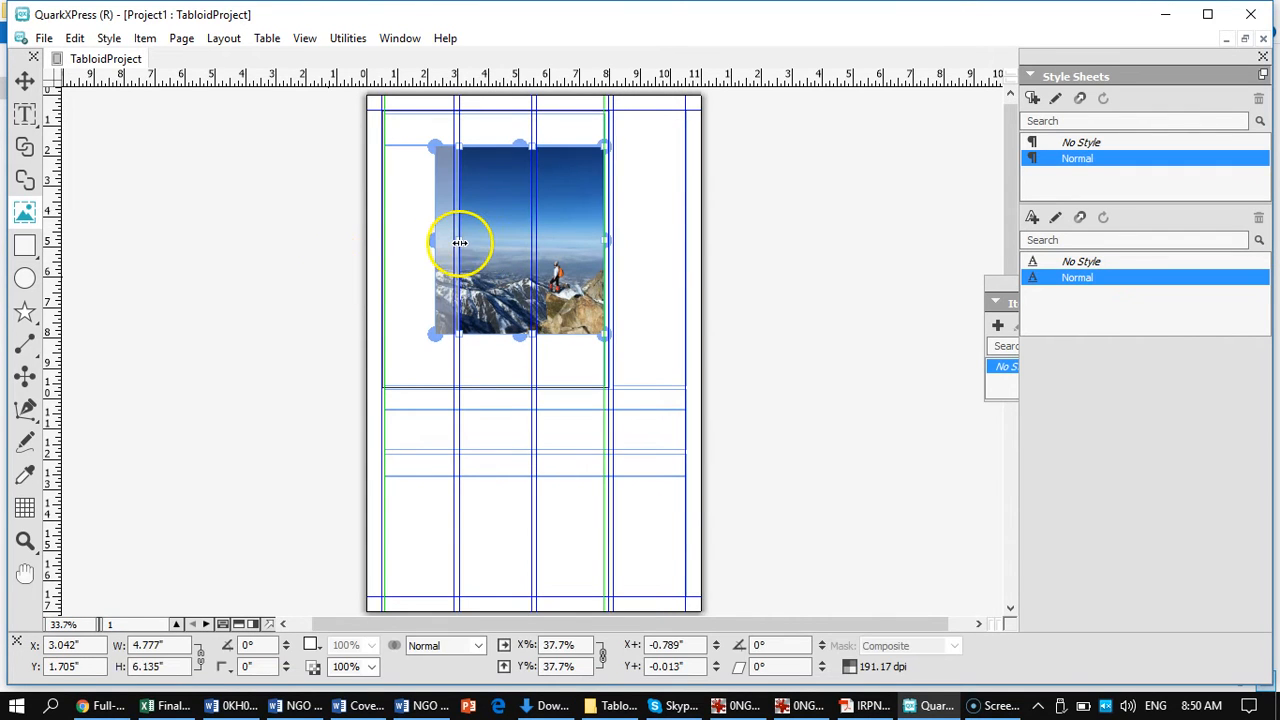
left_click_drag(456, 240, 386, 245)
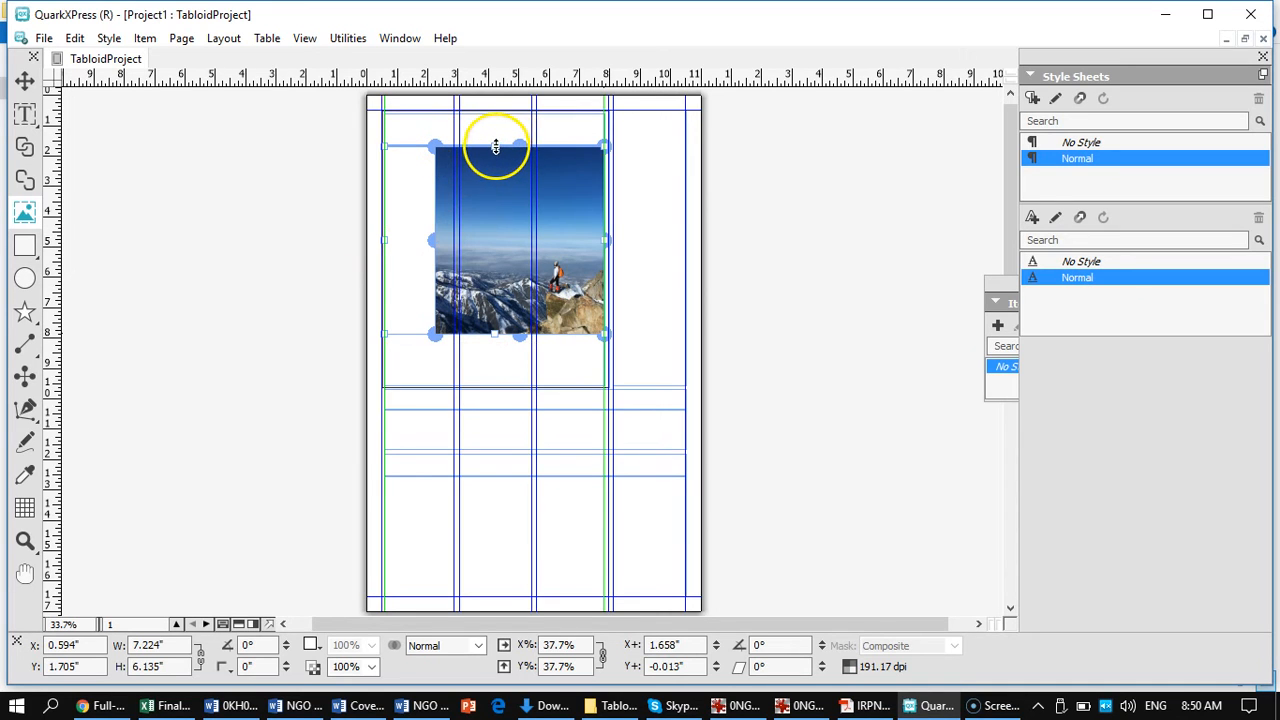
left_click_drag(495, 147, 494, 132)
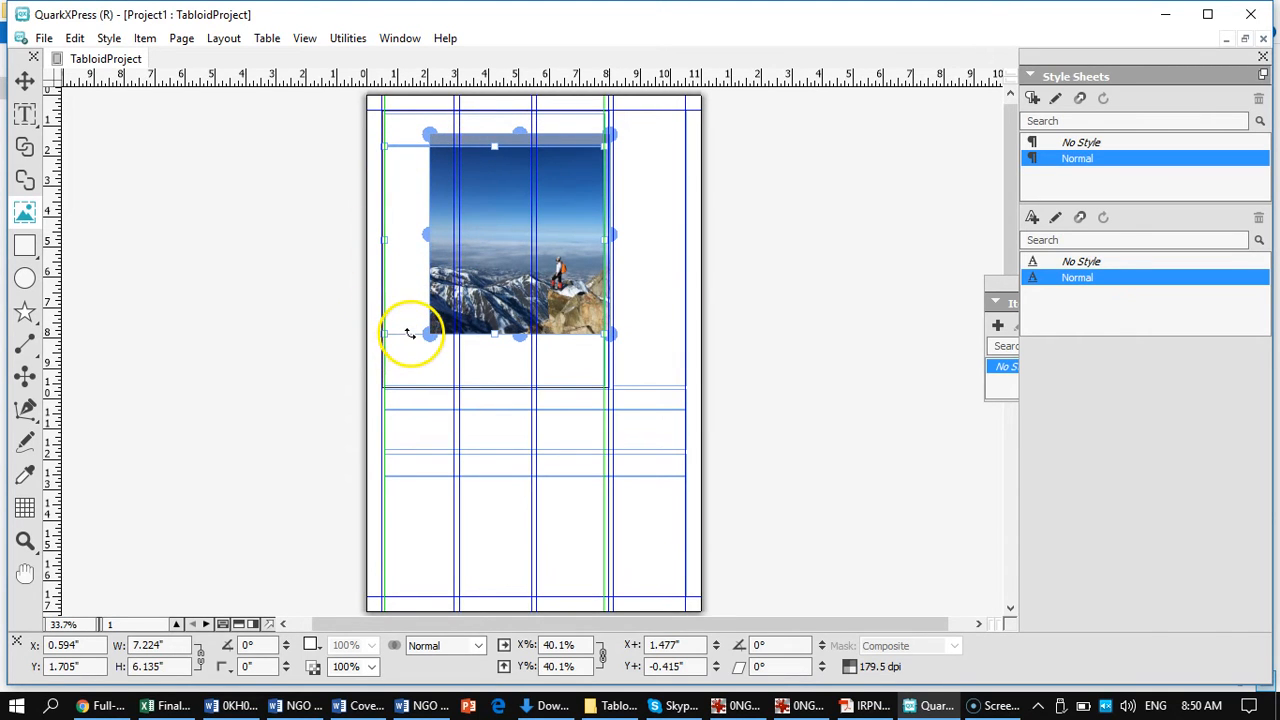
left_click_drag(498, 148, 497, 120)
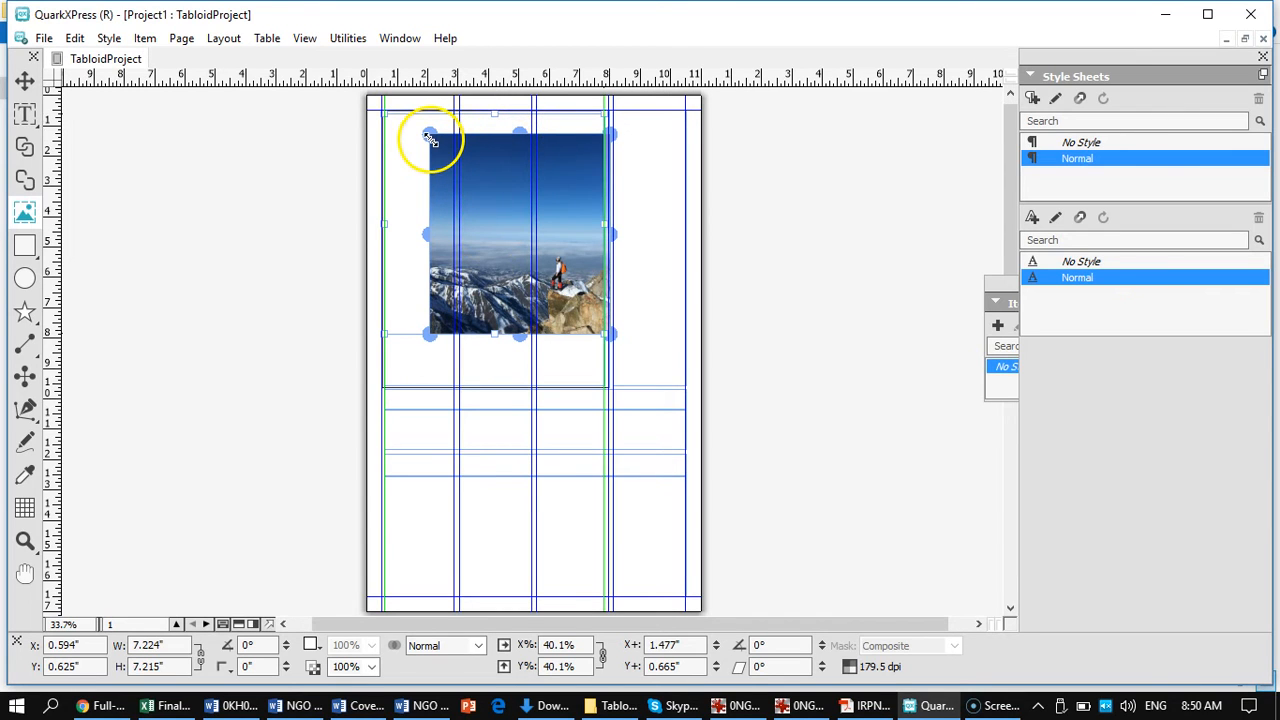
Step: Enlarge and reposition the hiking picture to about 48.7% so it spans the box's full width from its upper-left corner
left_click_drag(430, 135, 413, 116)
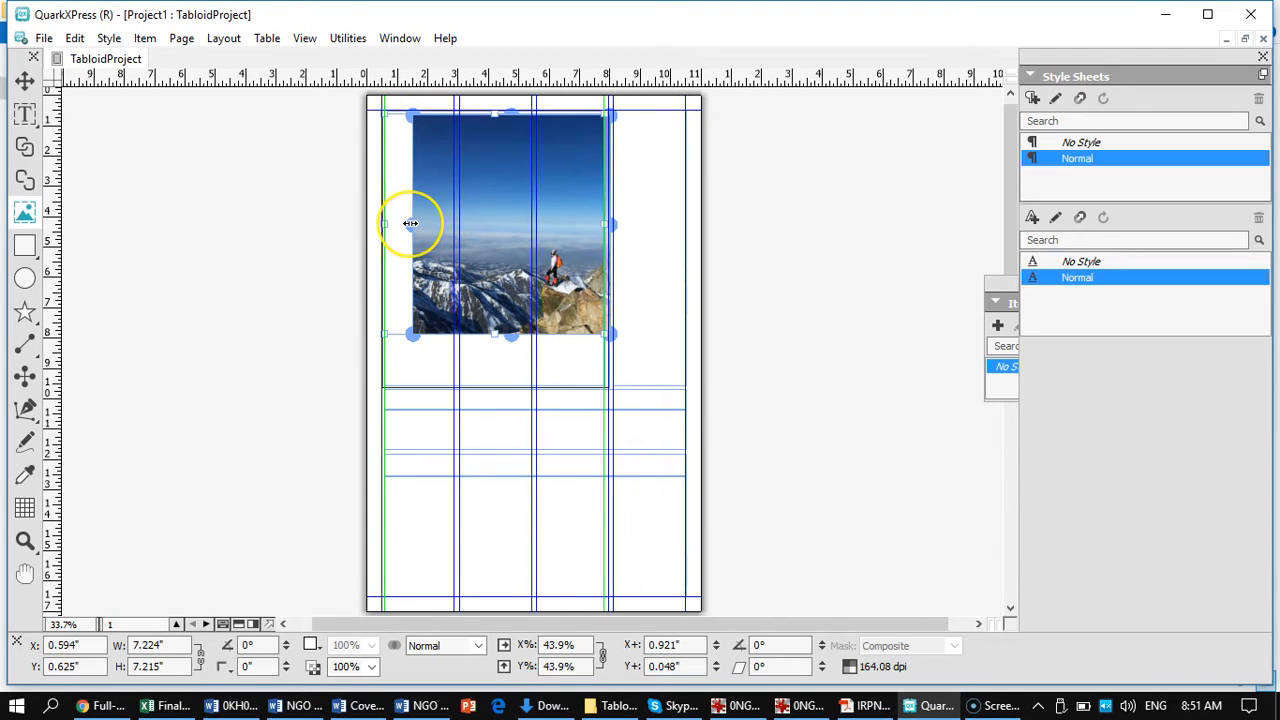
left_click_drag(410, 223, 381, 239)
left_click_drag(449, 193, 453, 209)
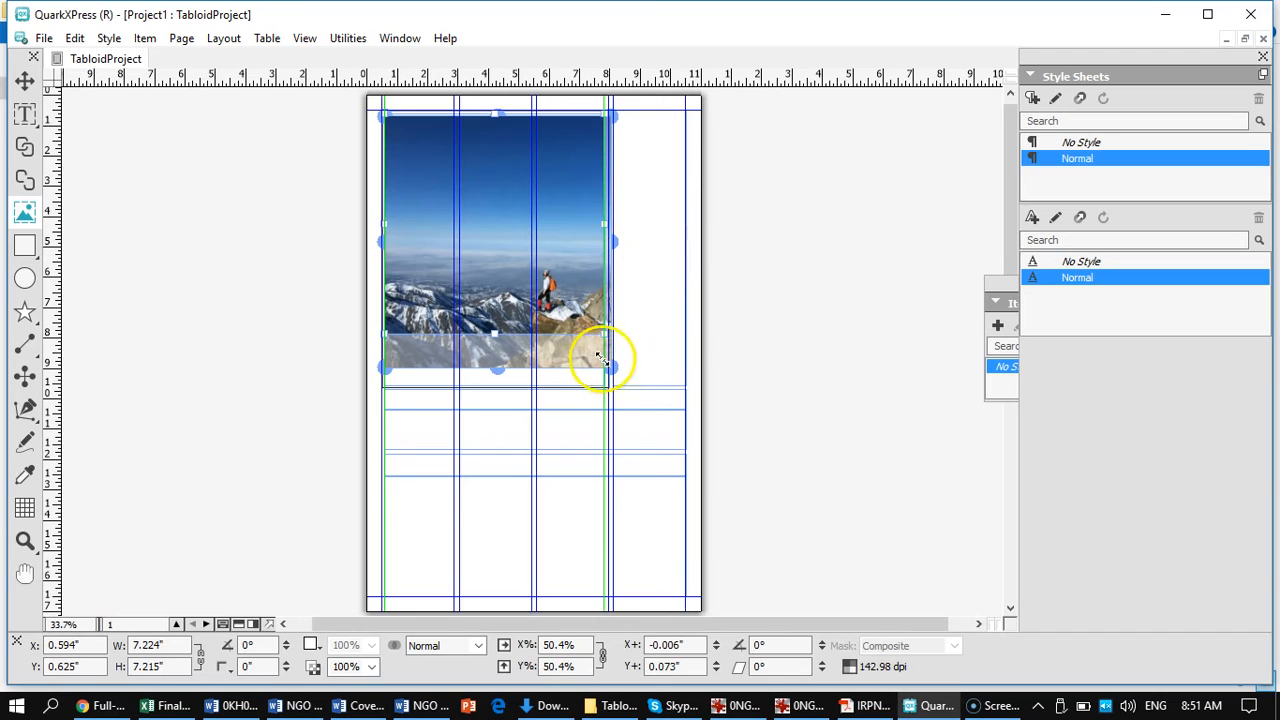
left_click_drag(610, 366, 601, 360)
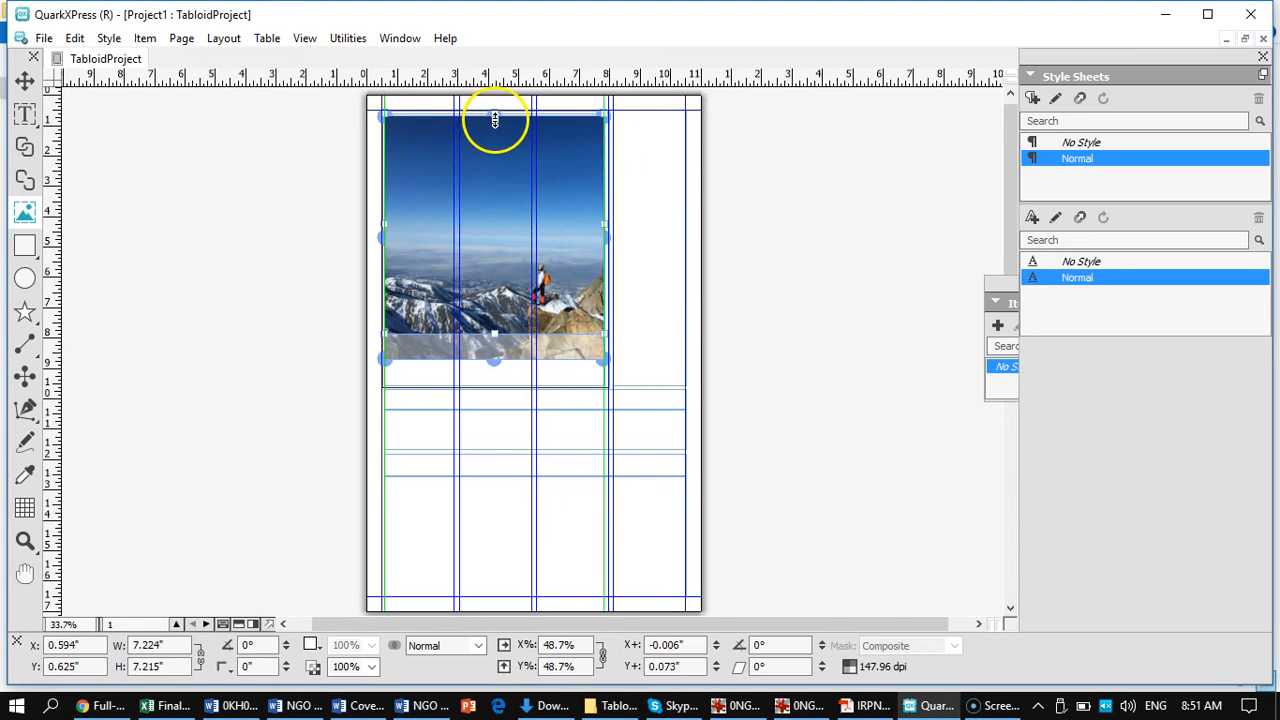
Step: Enlarge the hiking picture to about 49% to meet the box's top edge, and extend the box down to about 8.09" high
mouse_move(497, 116)
left_mouse_down()
mouse_move(494, 126)
mouse_move(503, 114)
left_mouse_up()
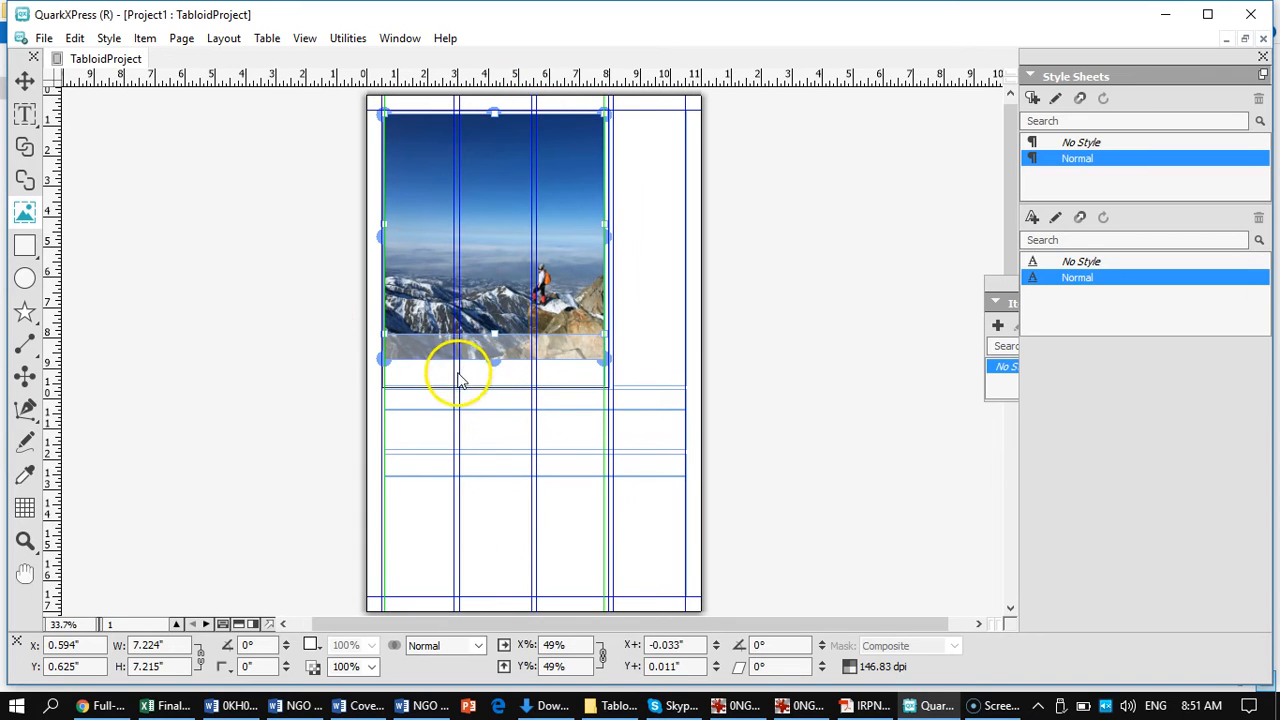
left_click_drag(496, 335, 497, 336)
left_click(514, 332)
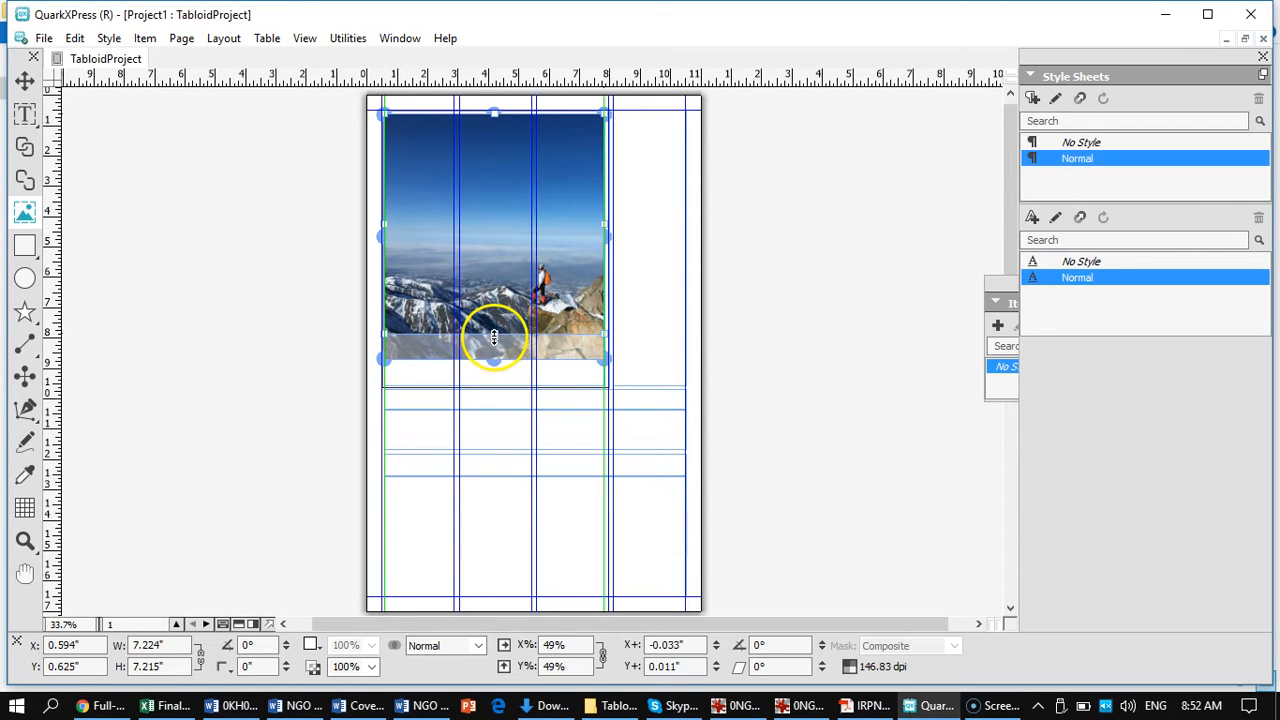
left_click_drag(494, 358, 502, 362)
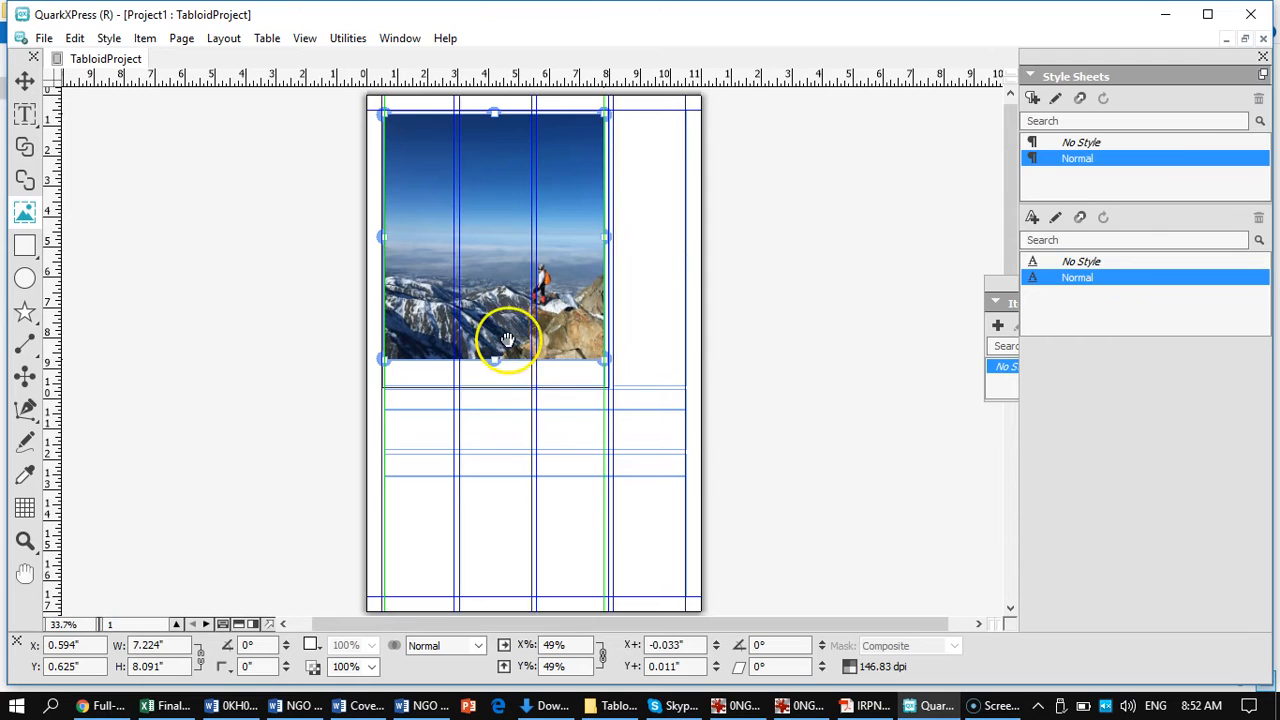
Step: Lower the picture box's top edge to about 2.54" and rescale the hiking picture to about 48.7% across the box's full width
left_click_drag(498, 114, 499, 171)
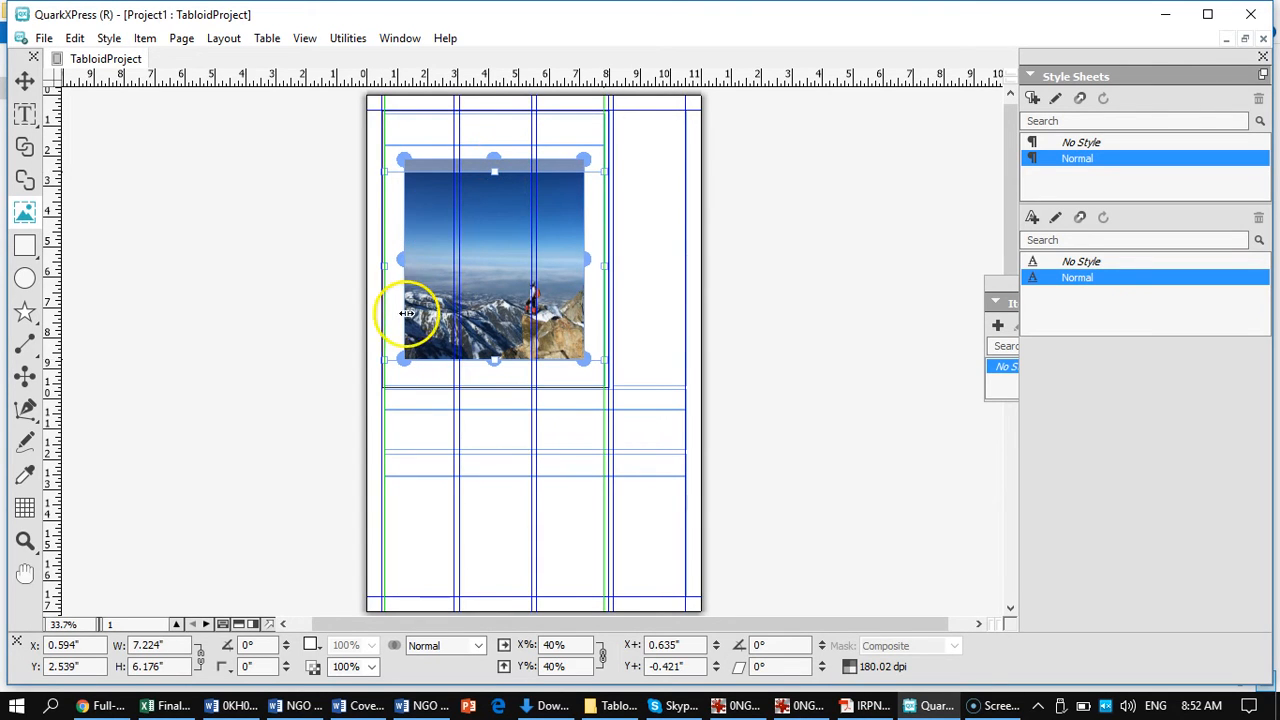
left_click_drag(406, 356, 402, 374)
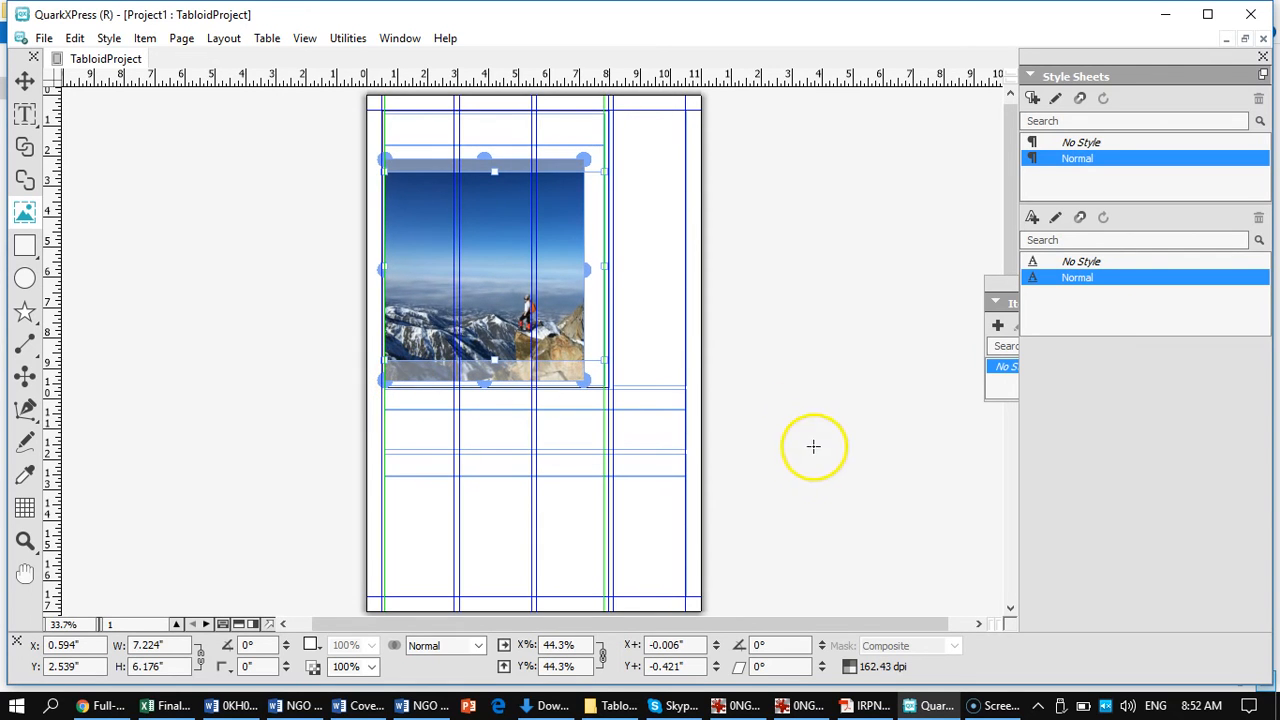
left_click_drag(583, 379, 603, 399)
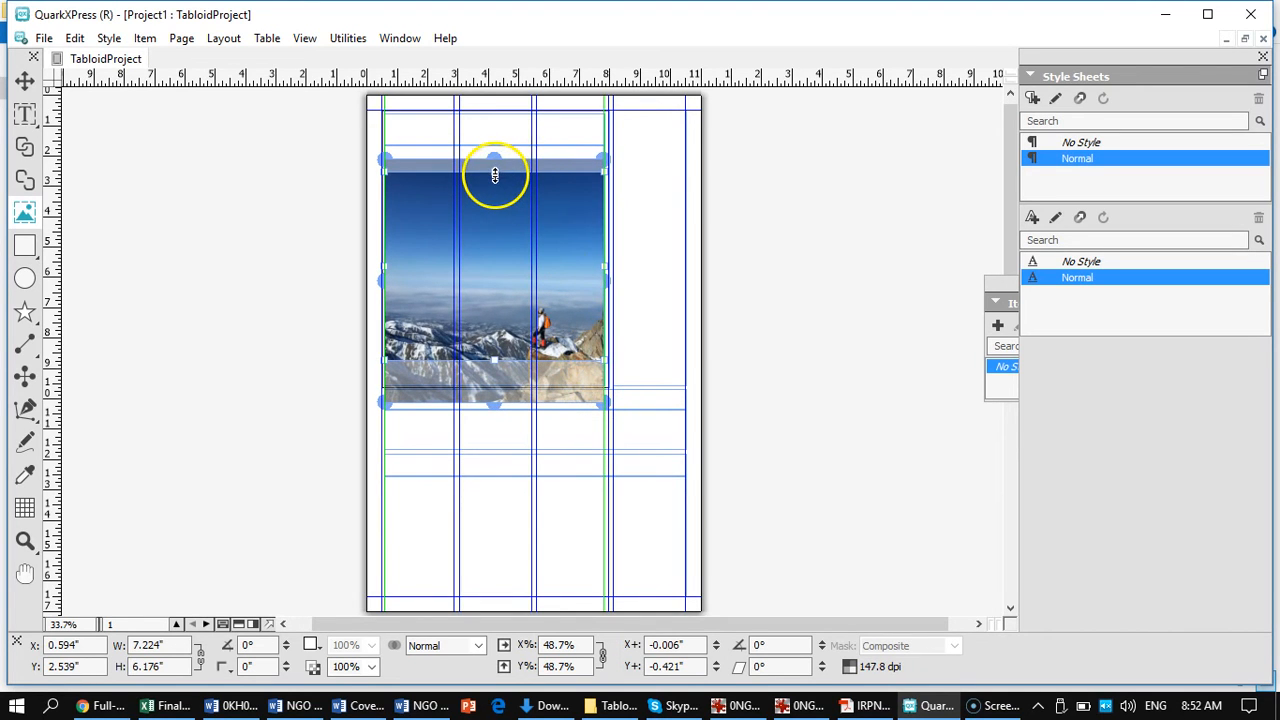
Step: Crop the sky by lowering the picture box's top edge to about 5.06", making the box about 3.65" high
left_click_drag(495, 175, 501, 255)
left_click(660, 213)
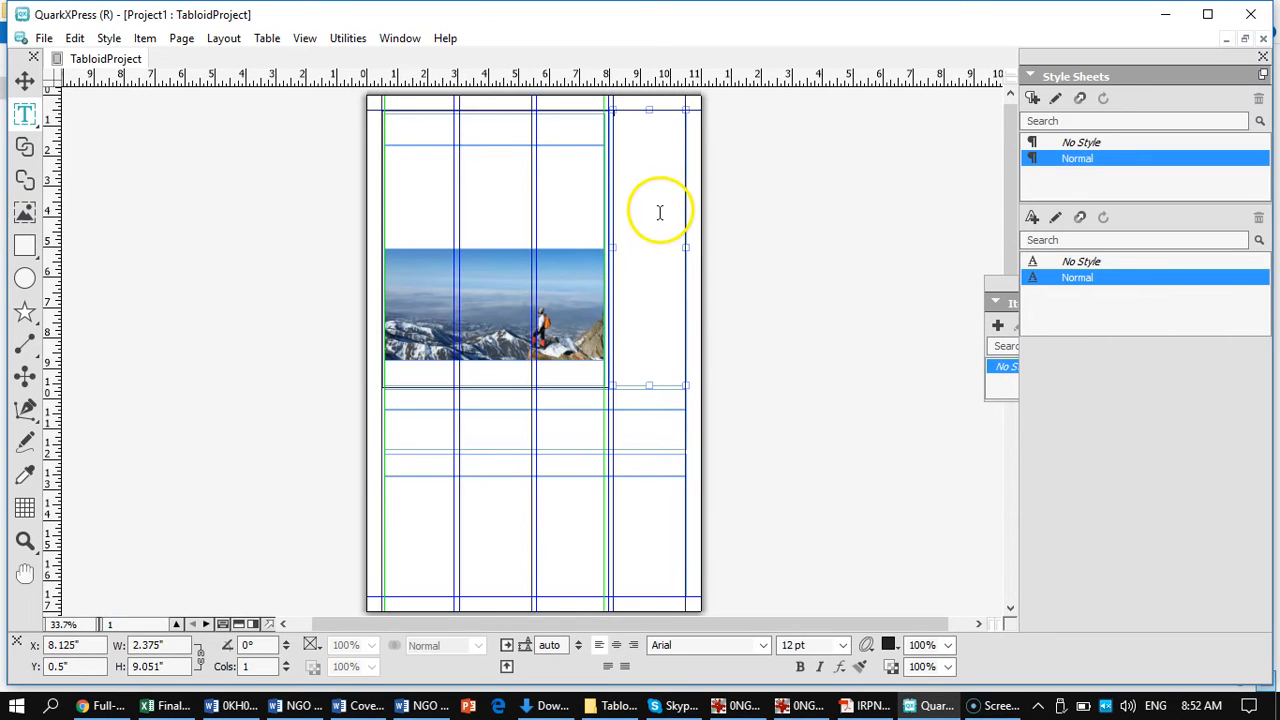
left_click(491, 274)
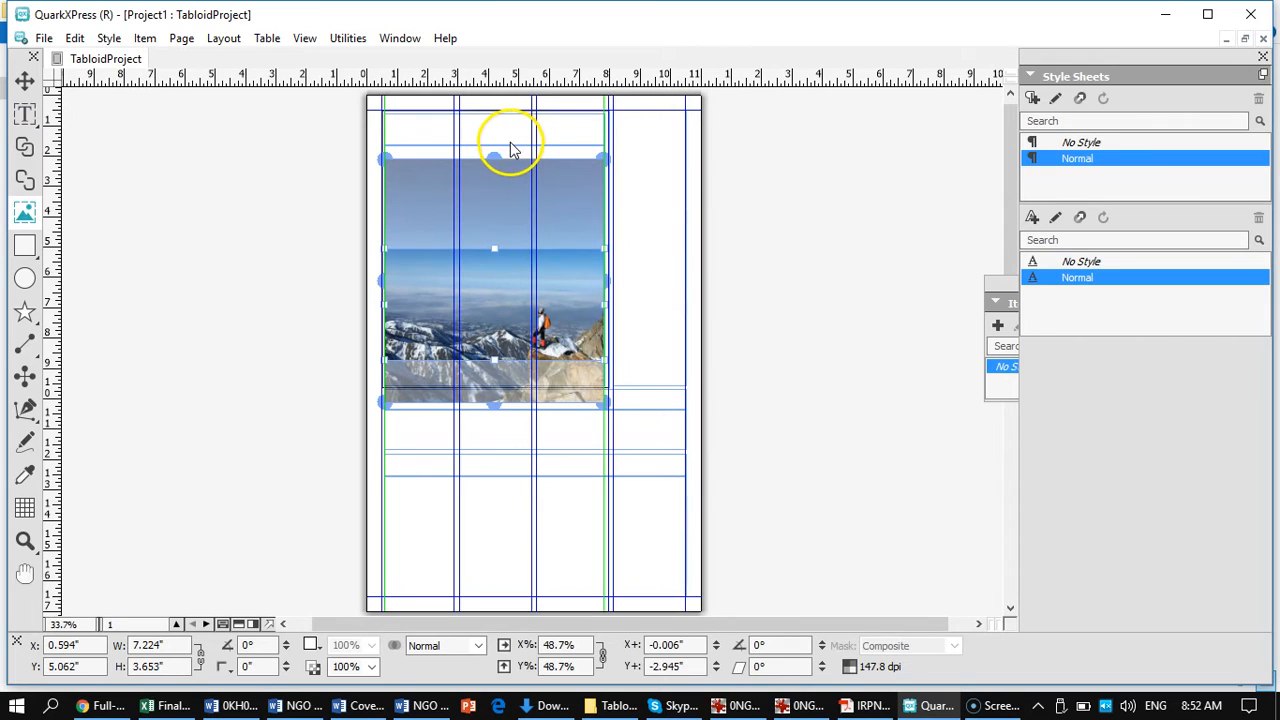
Step: Move the shallow headline box off the page onto the pasteboard, to about X -6.94", Y 2.01"
left_click(515, 147)
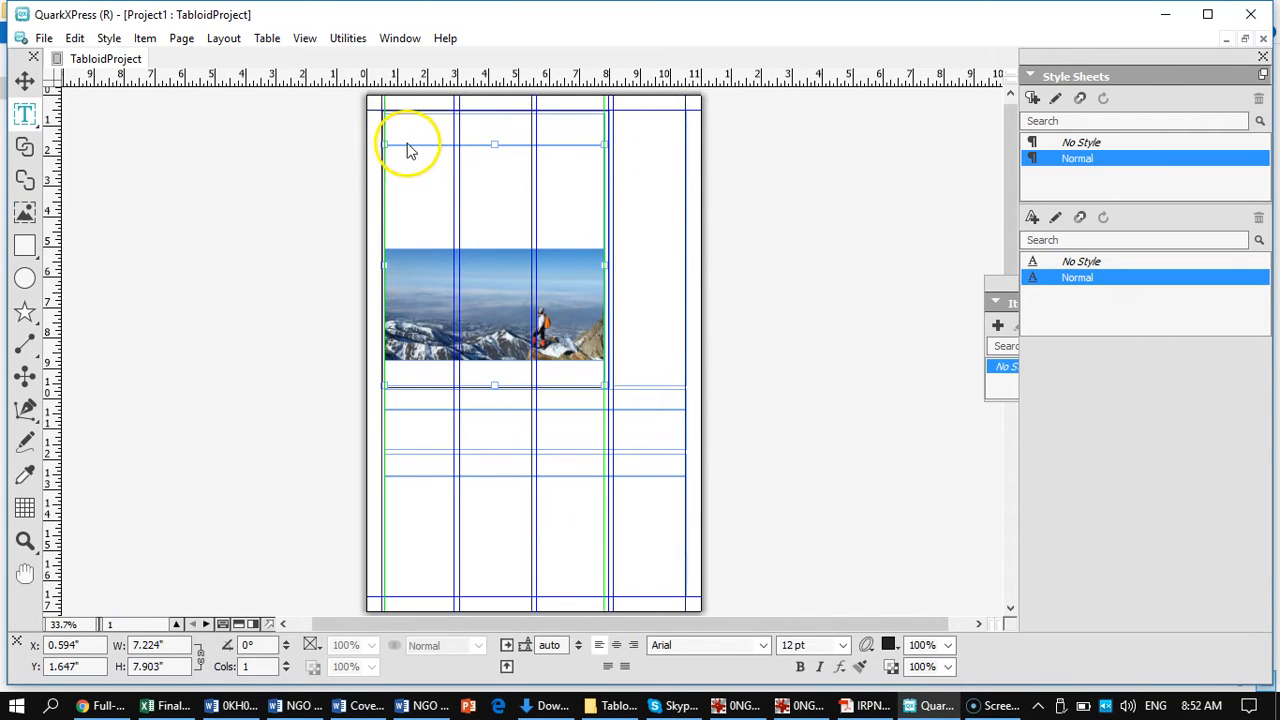
left_click(25, 81)
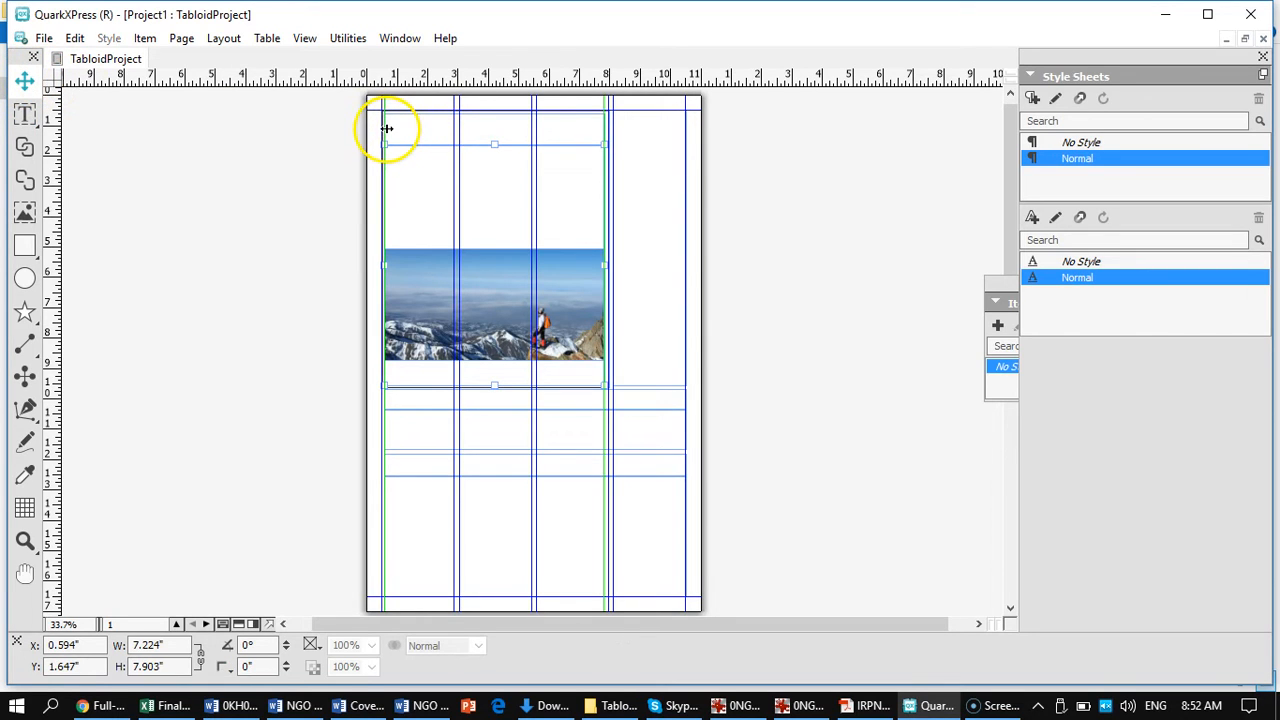
left_click_drag(385, 130, 216, 174)
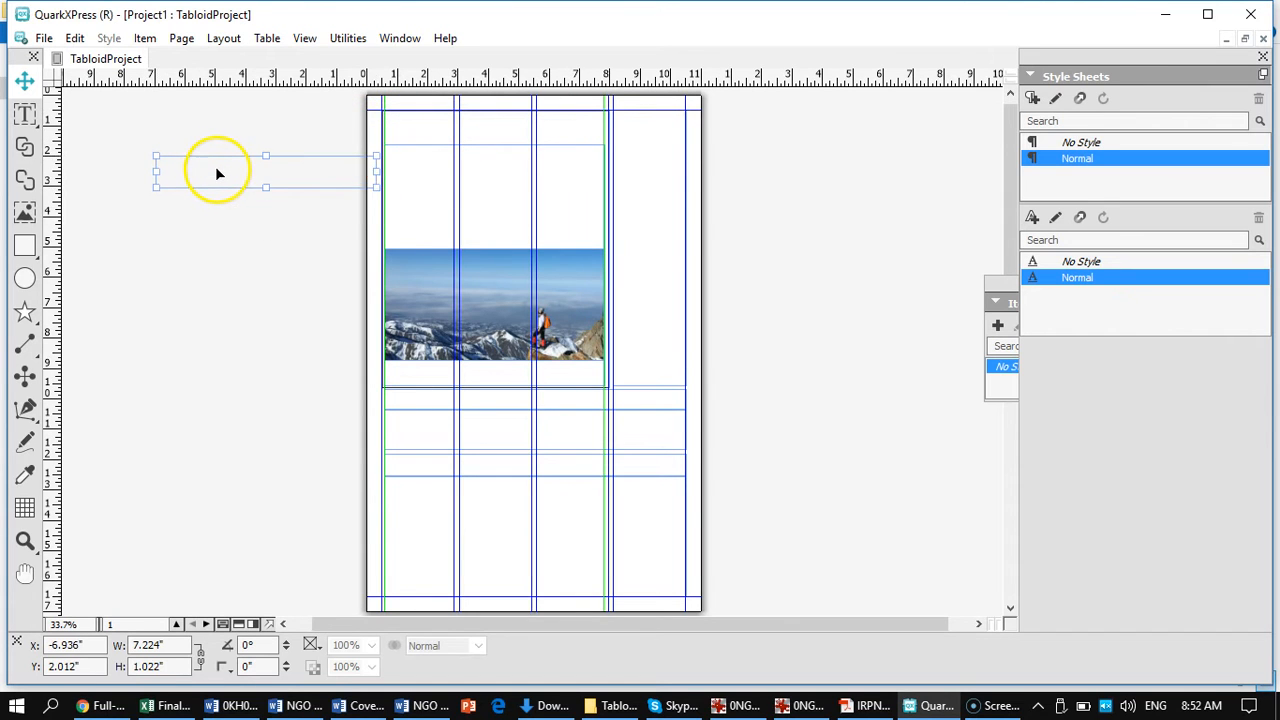
Step: Move the cropped photo box up to the head of the page at Y 0.696", keeping X at 0.594"
left_click(462, 279)
left_click_drag(494, 282, 493, 152)
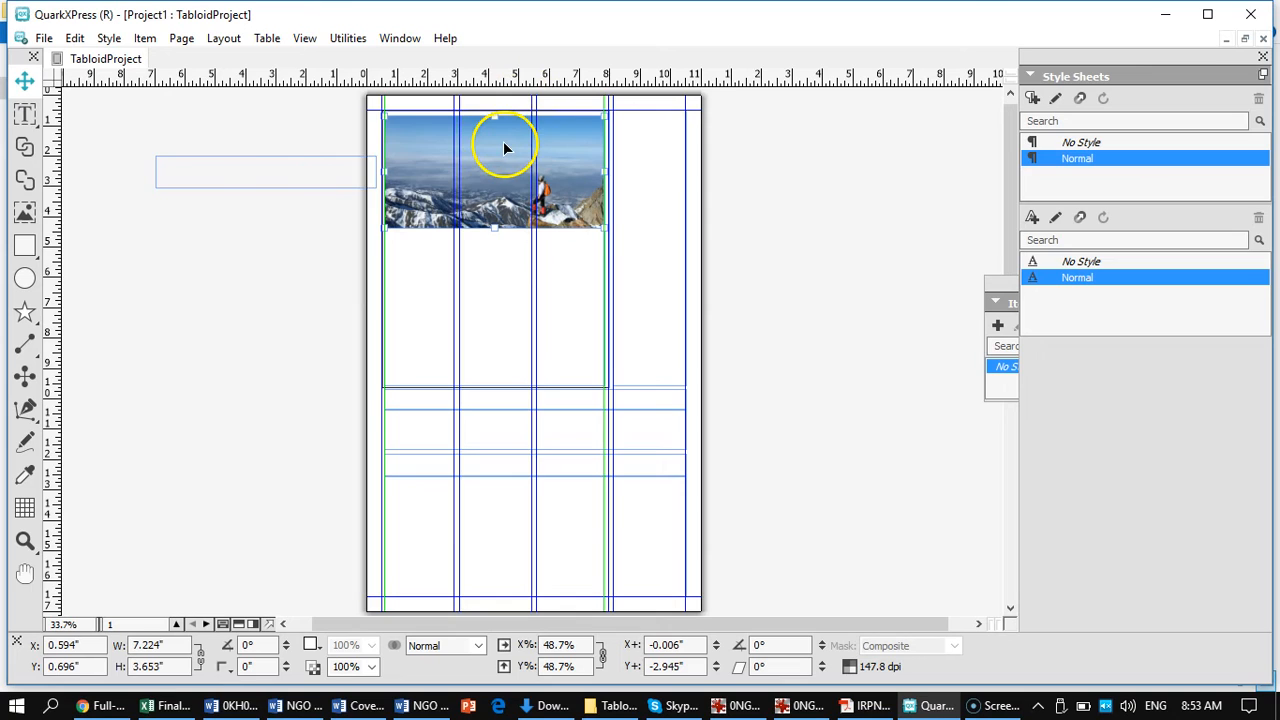
left_click(255, 195)
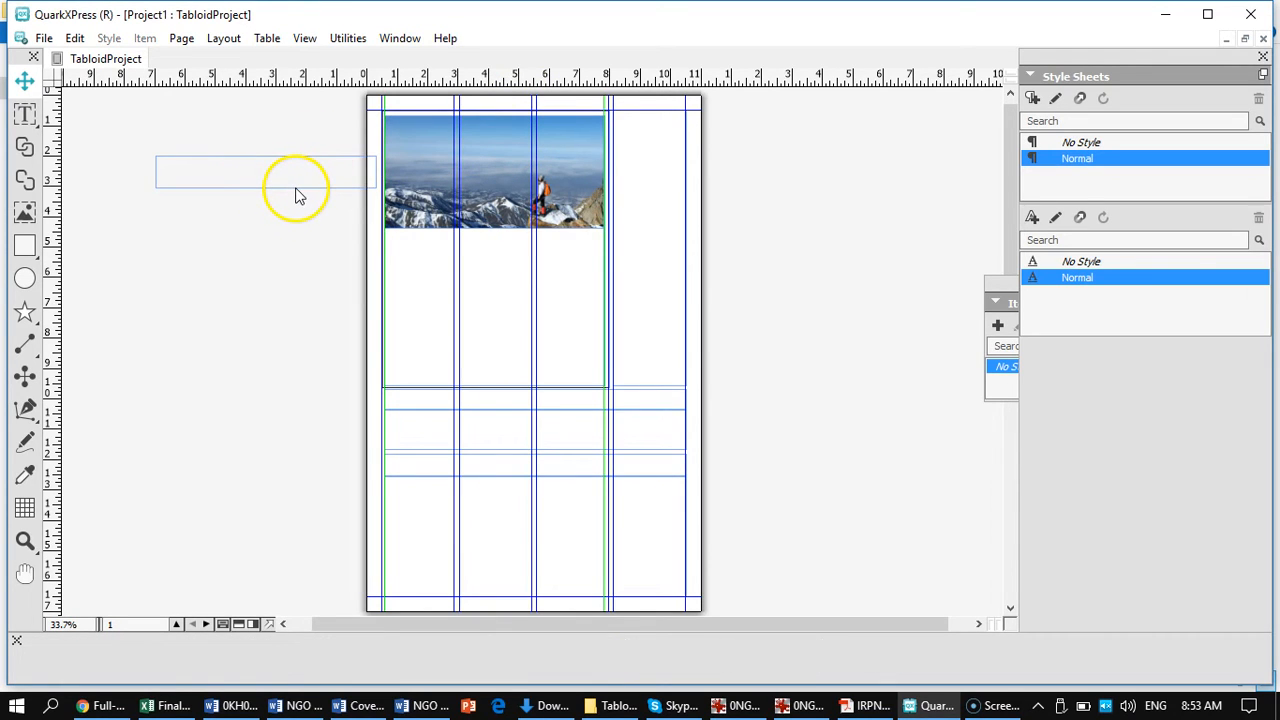
Step: Move the headline box directly beneath the photo at X 0.617", Y 4.35", and shift the large text box to X 0.5", Y 2.119"
left_click(294, 157)
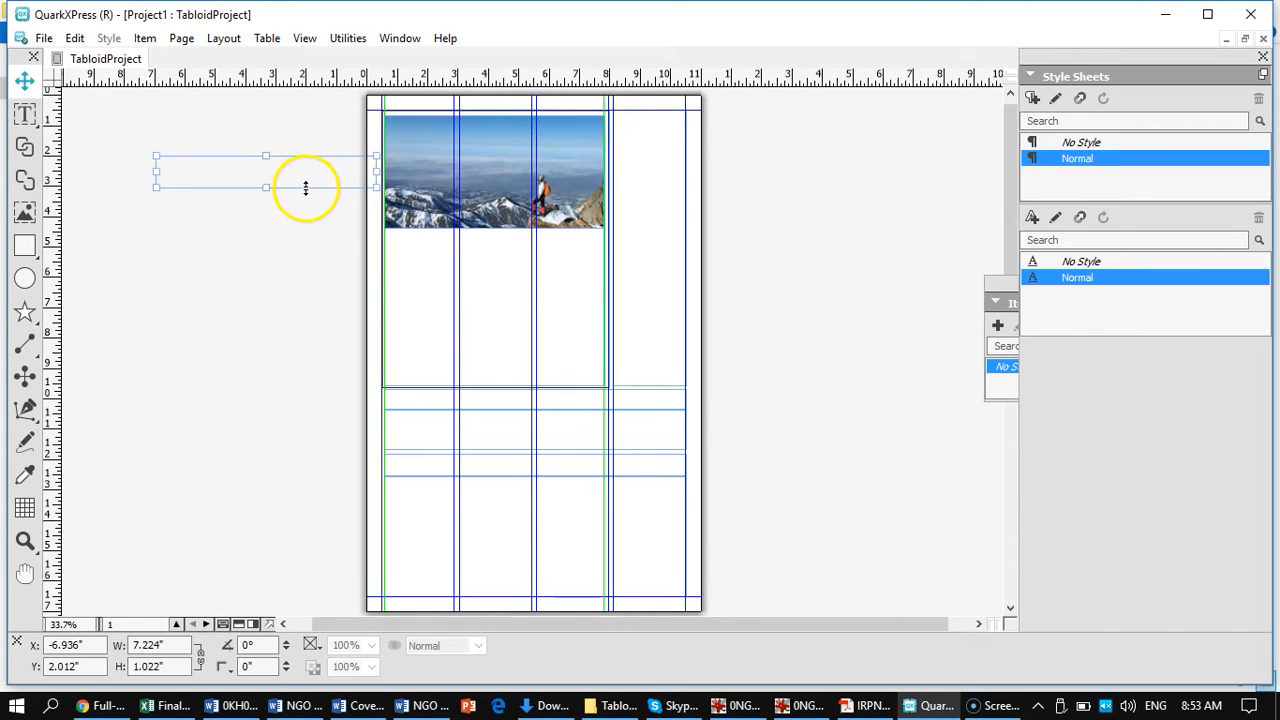
left_click_drag(304, 192, 538, 246)
left_click(318, 169)
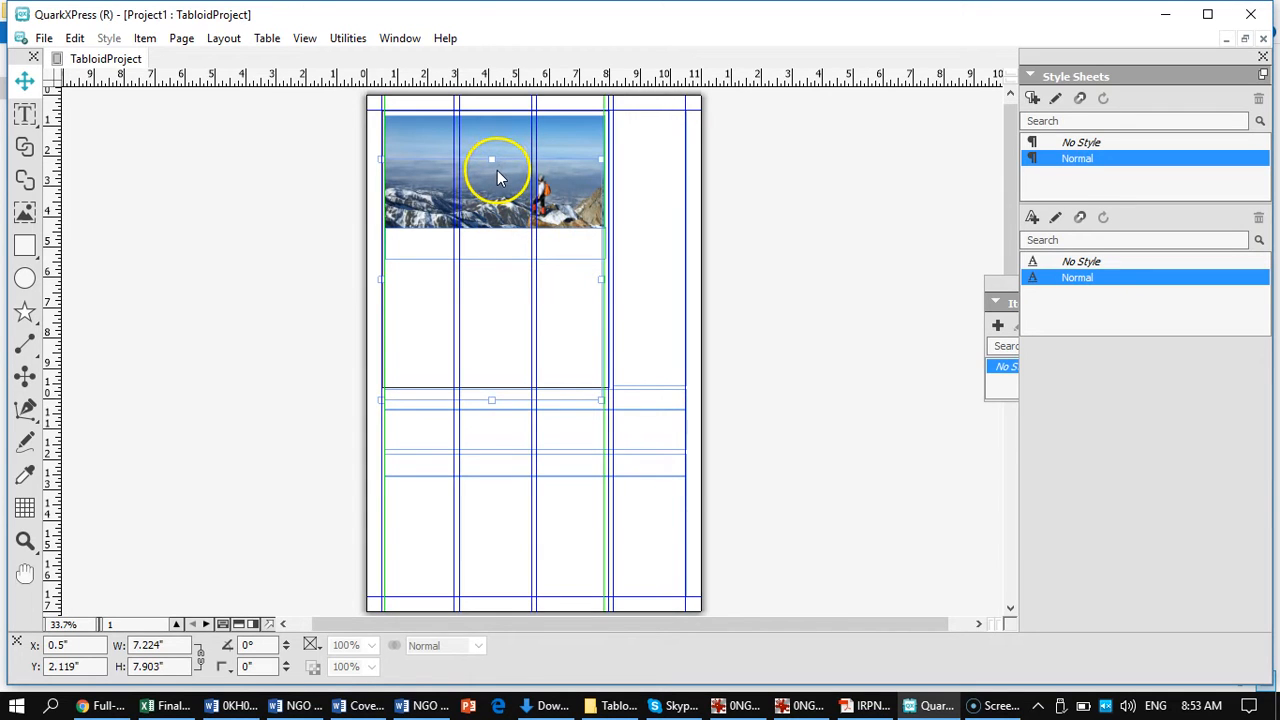
Step: Shift the photo box left to X 0.5" and lower the large text box's top edge to the bottom of the headline box
mouse_move(497, 174)
left_mouse_down()
mouse_move(497, 208)
mouse_move(494, 178)
left_mouse_up()
left_click(476, 263)
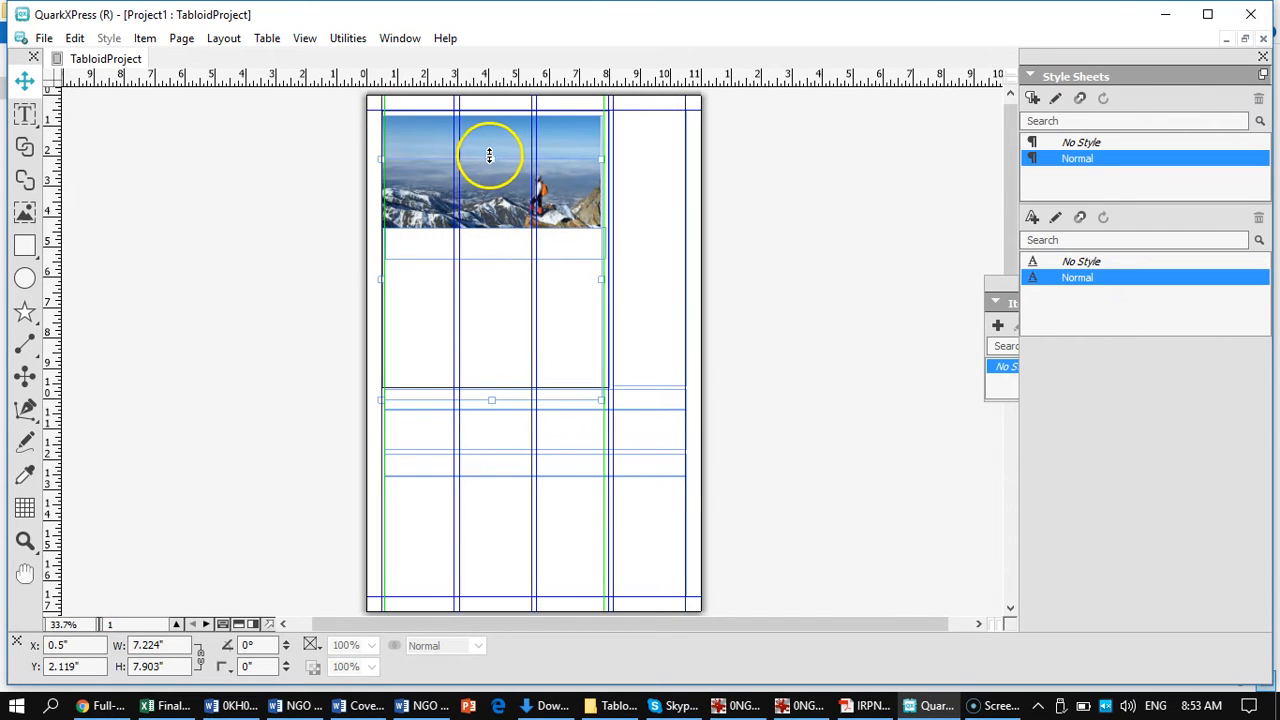
left_click_drag(491, 160, 506, 259)
Step: Try extending the headline box to about 1.67" high and lowering the large text box's top edge to about 6.02"
left_click(503, 238)
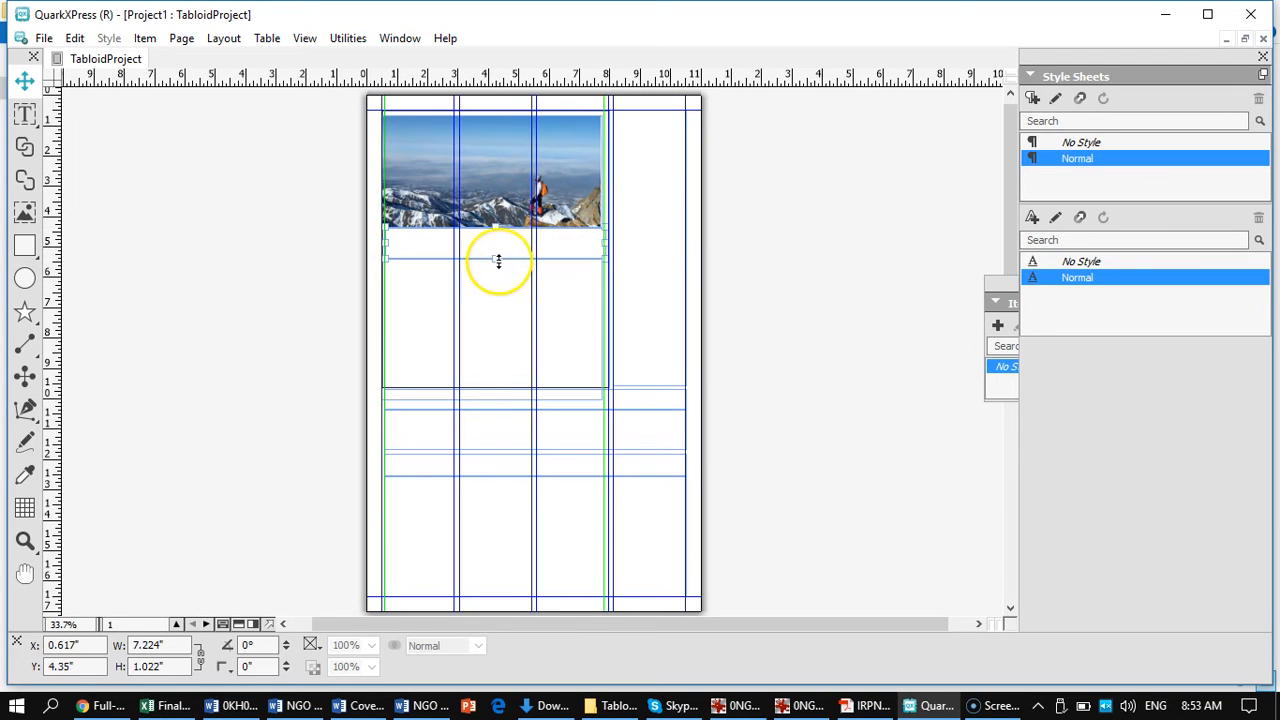
mouse_move(498, 260)
left_mouse_down()
mouse_move(494, 292)
mouse_move(495, 278)
left_mouse_up()
left_click(497, 262)
left_click_drag(493, 260, 496, 273)
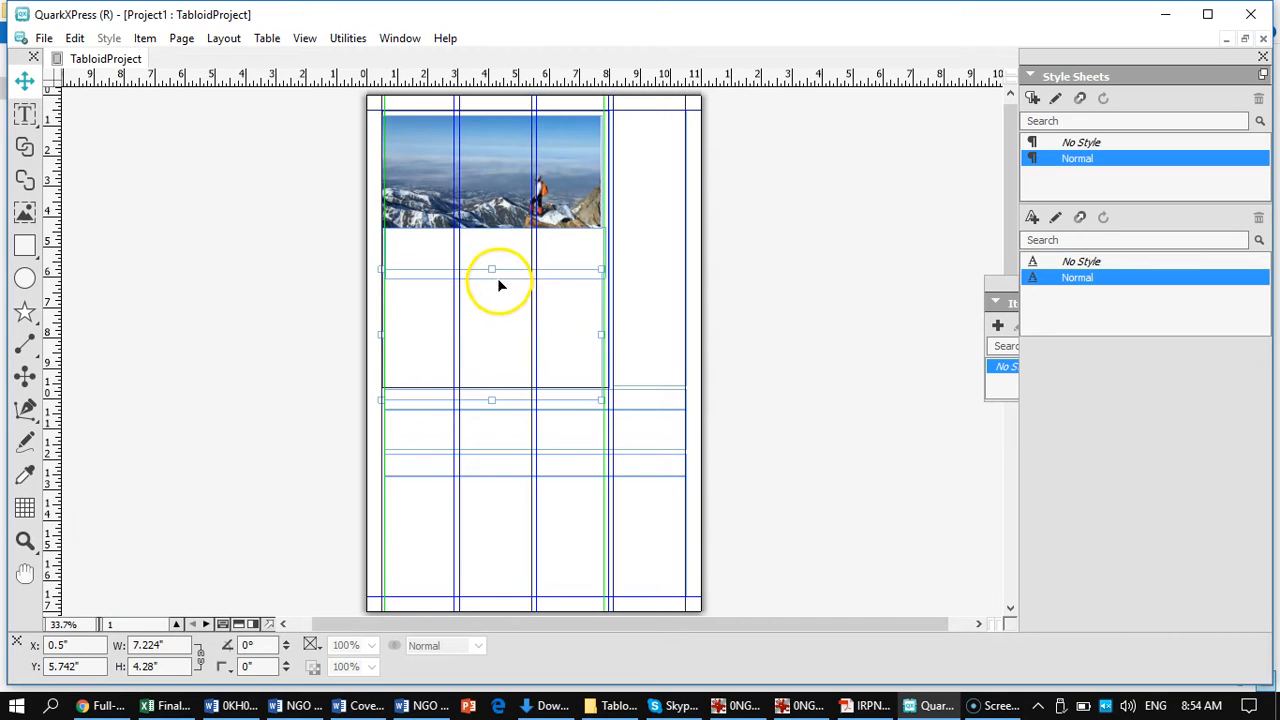
left_click(323, 320)
left_click(444, 318)
left_click_drag(493, 268, 493, 278)
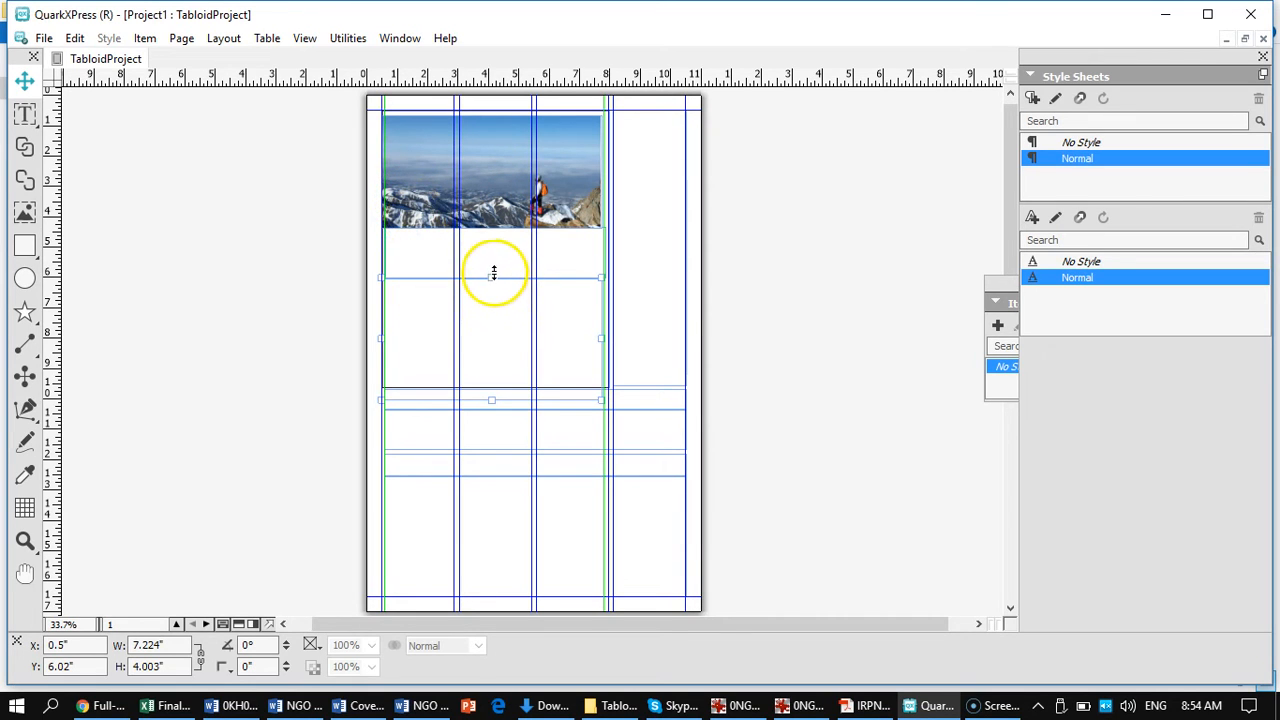
Step: Raise the large text box's top edge to about 5.4" and its bottom edge to the column frame's end, about 4.15" high
left_click_drag(492, 275, 497, 258)
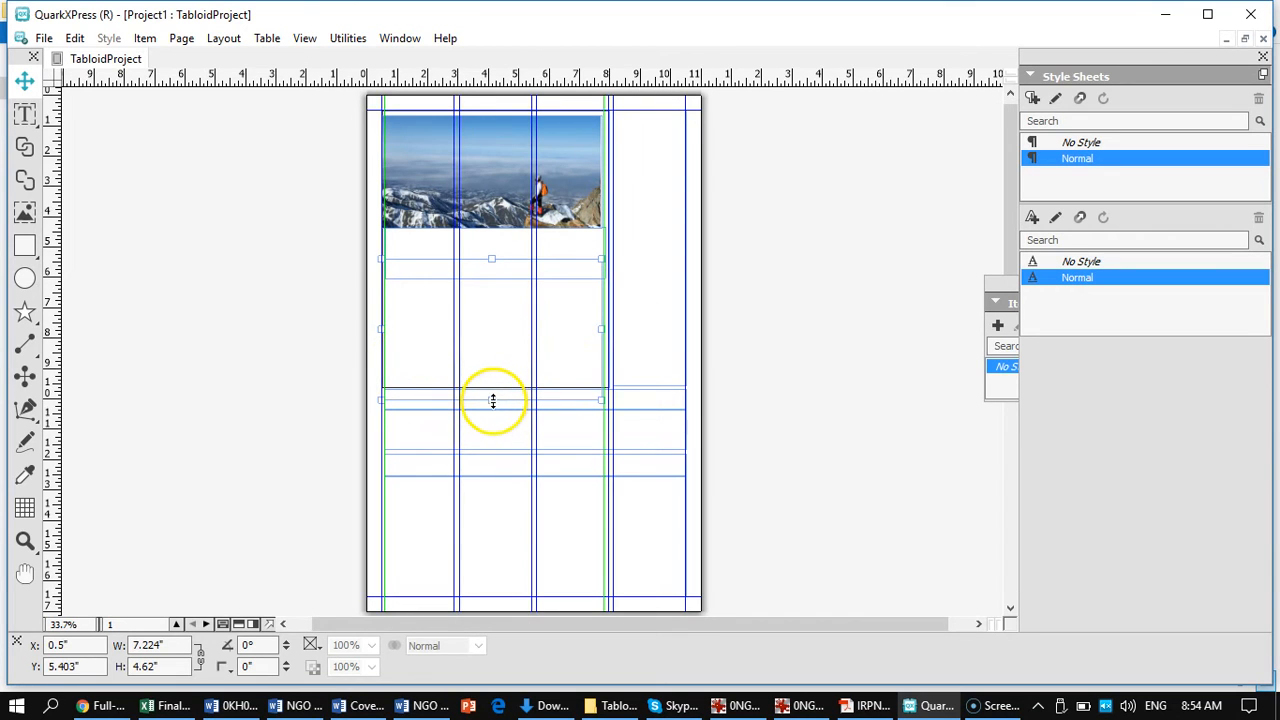
left_click_drag(492, 399, 504, 385)
left_click(514, 284)
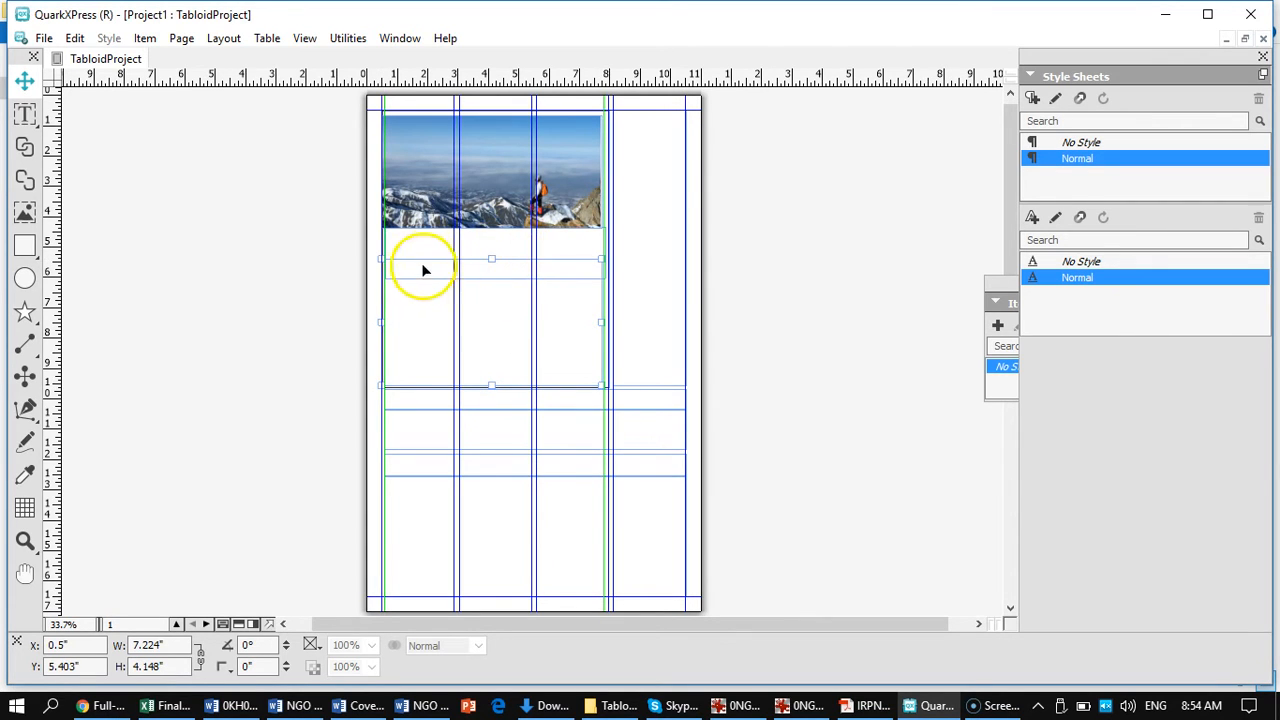
Step: Shorten the headline box to about 1.05" high so it ends where the large text box begins
left_click(455, 241)
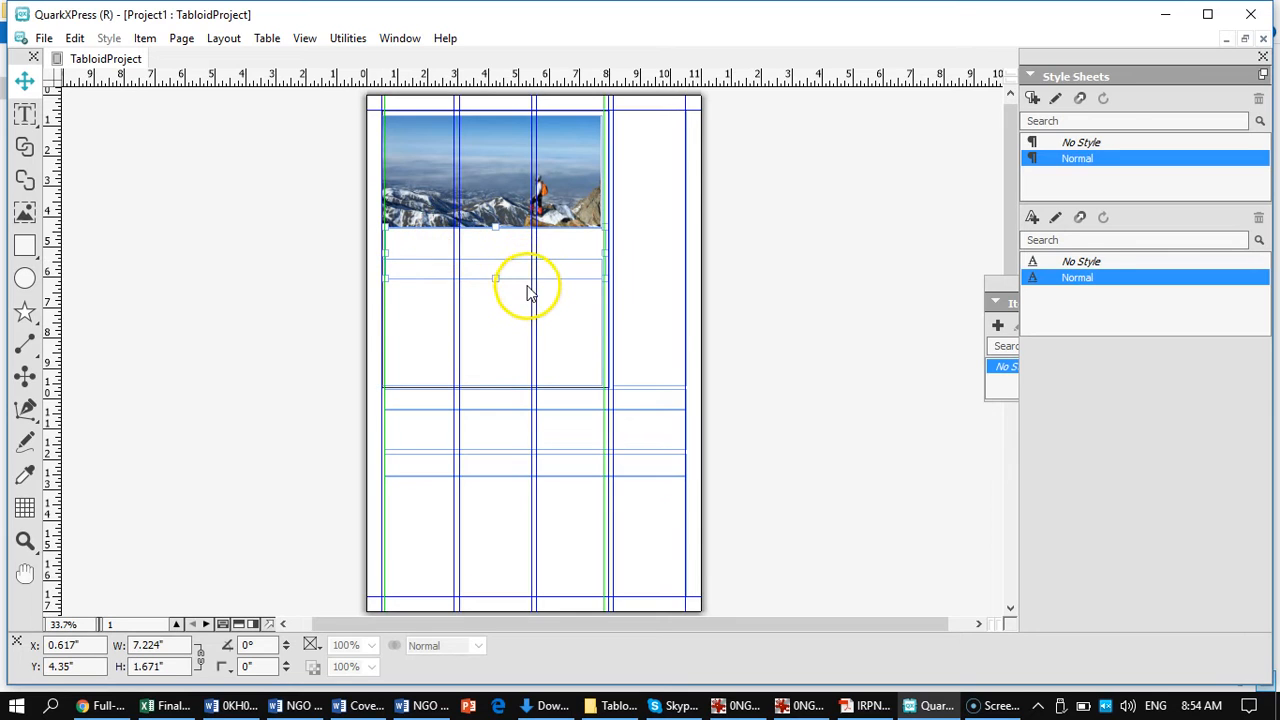
left_click_drag(494, 280, 495, 263)
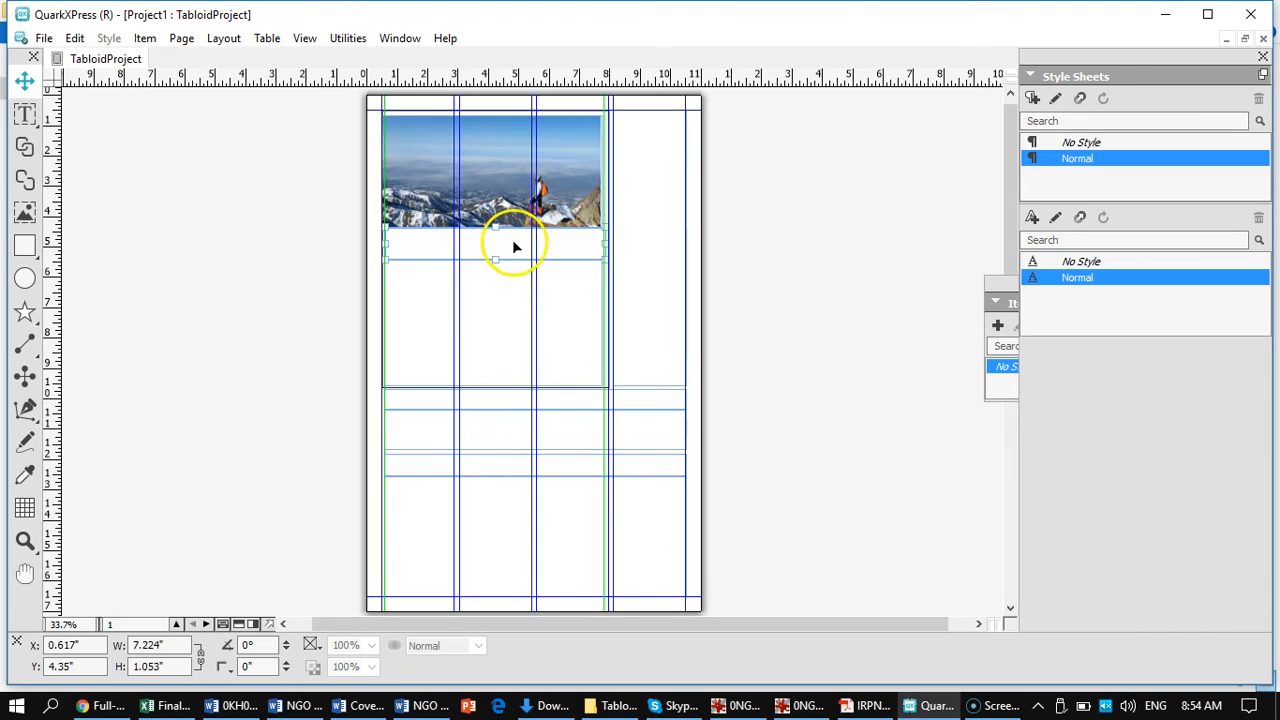
left_click(555, 287)
Step: Align the large text box's sides to the green vertical guides, at X 0.594" and 7.224" wide
left_click(486, 166)
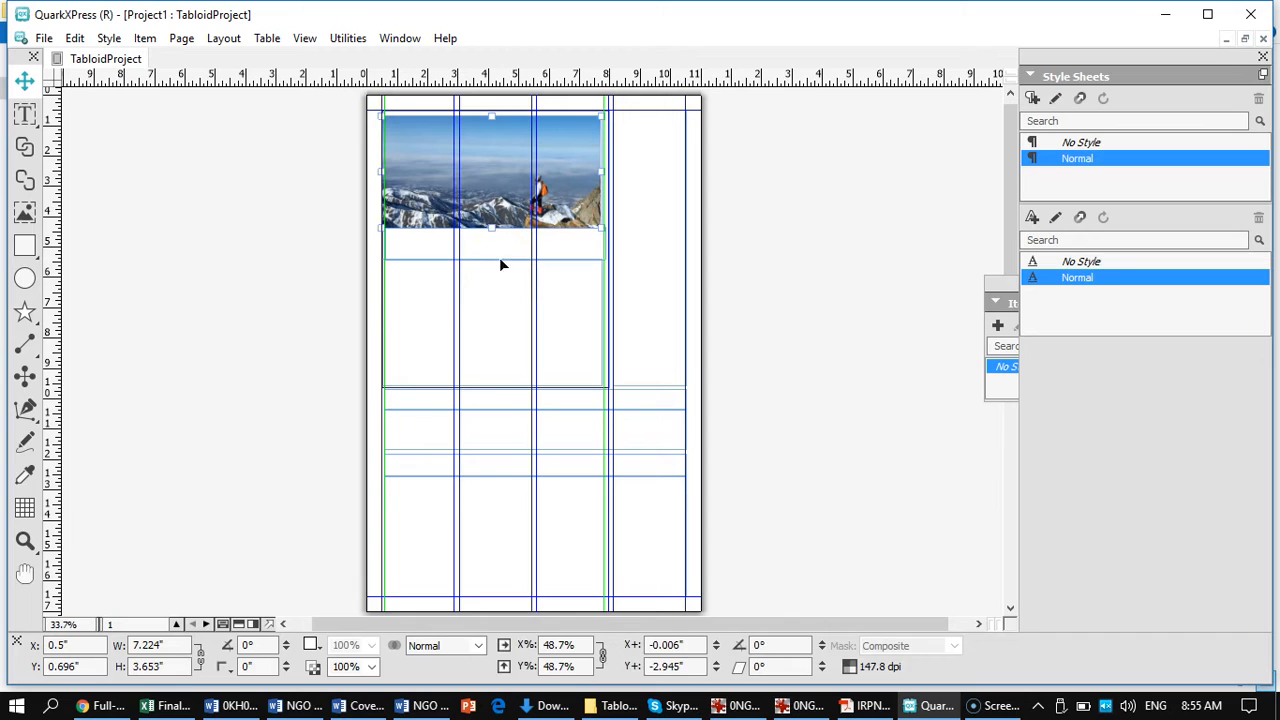
left_click(500, 290)
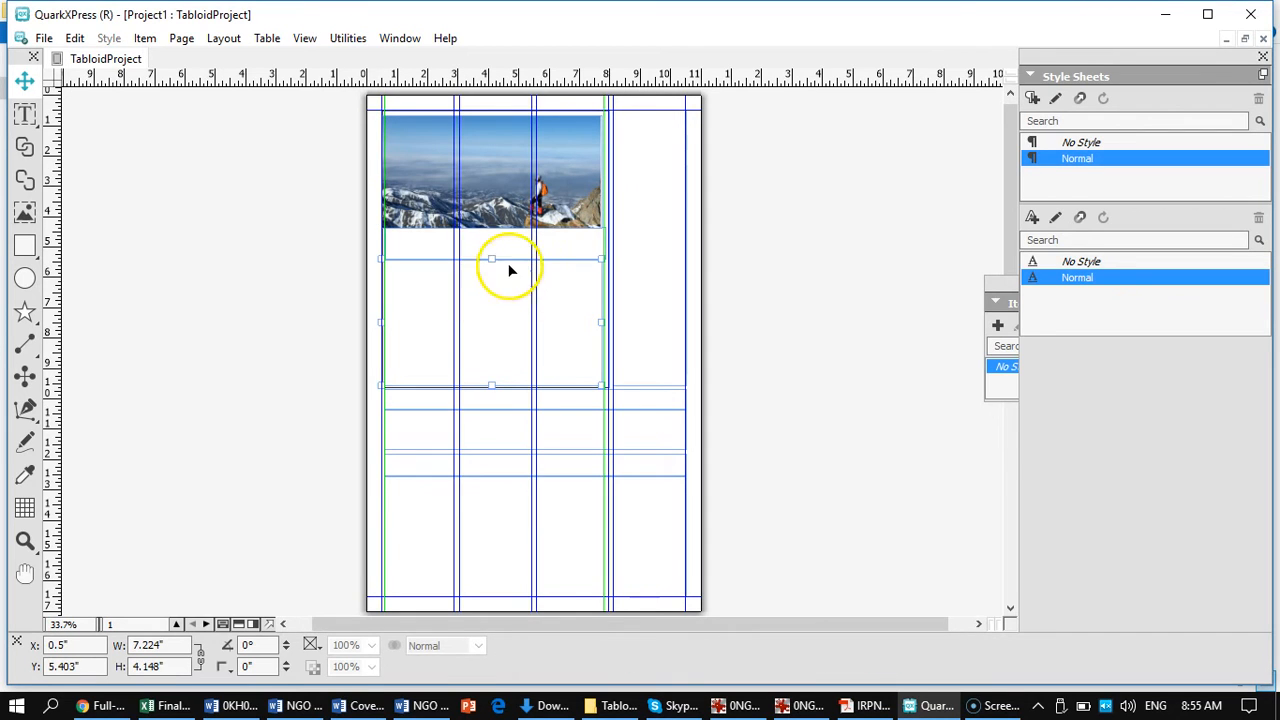
key("ctrl+1")
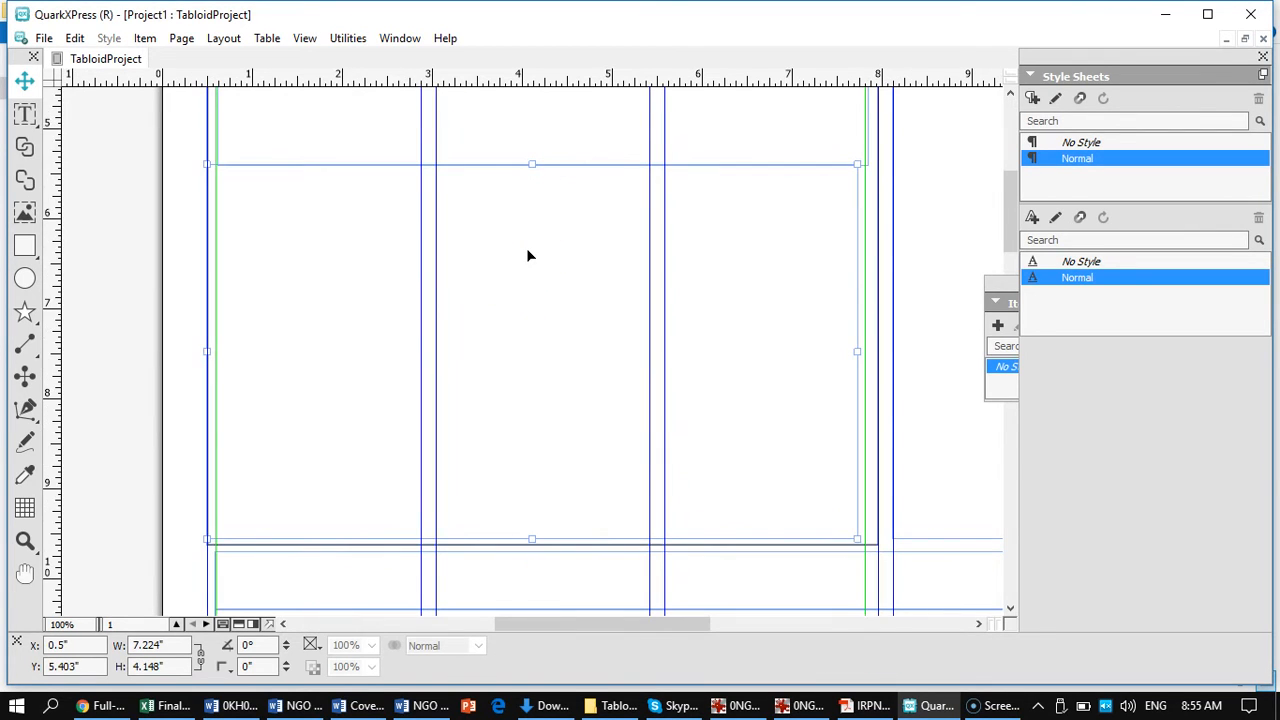
scroll(561, 261, "up", 5)
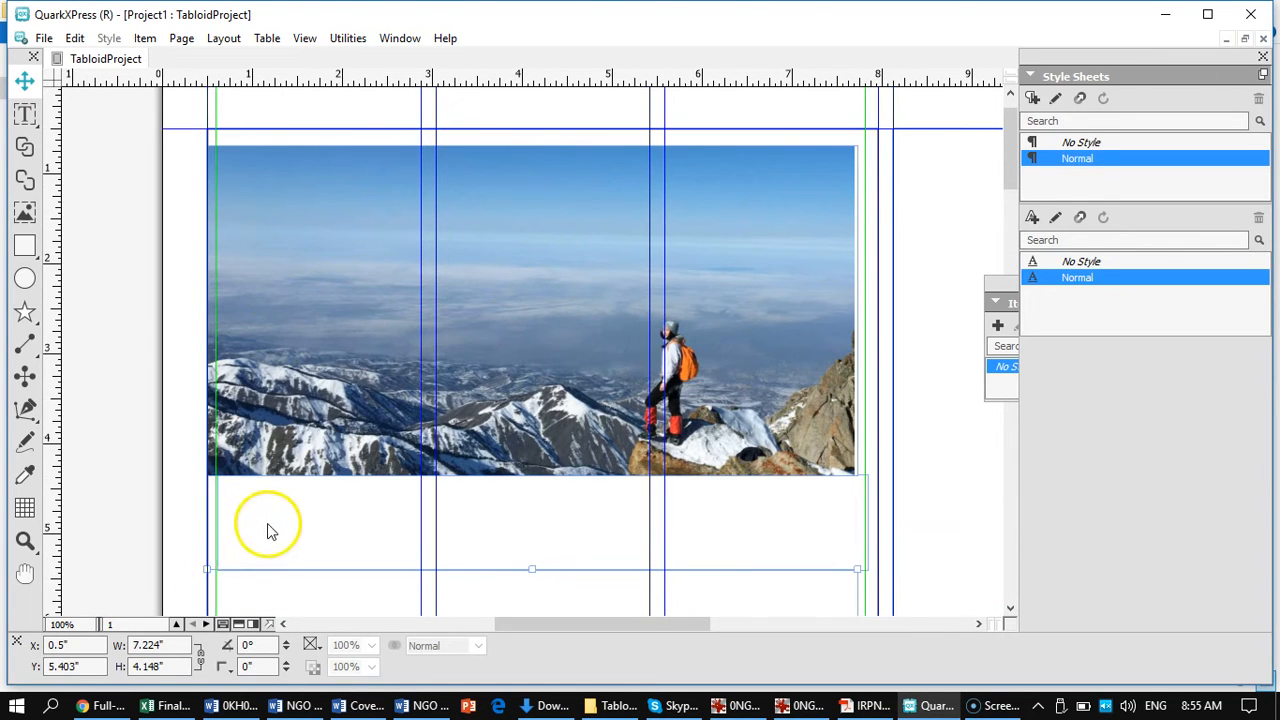
scroll(257, 503, "down", 5)
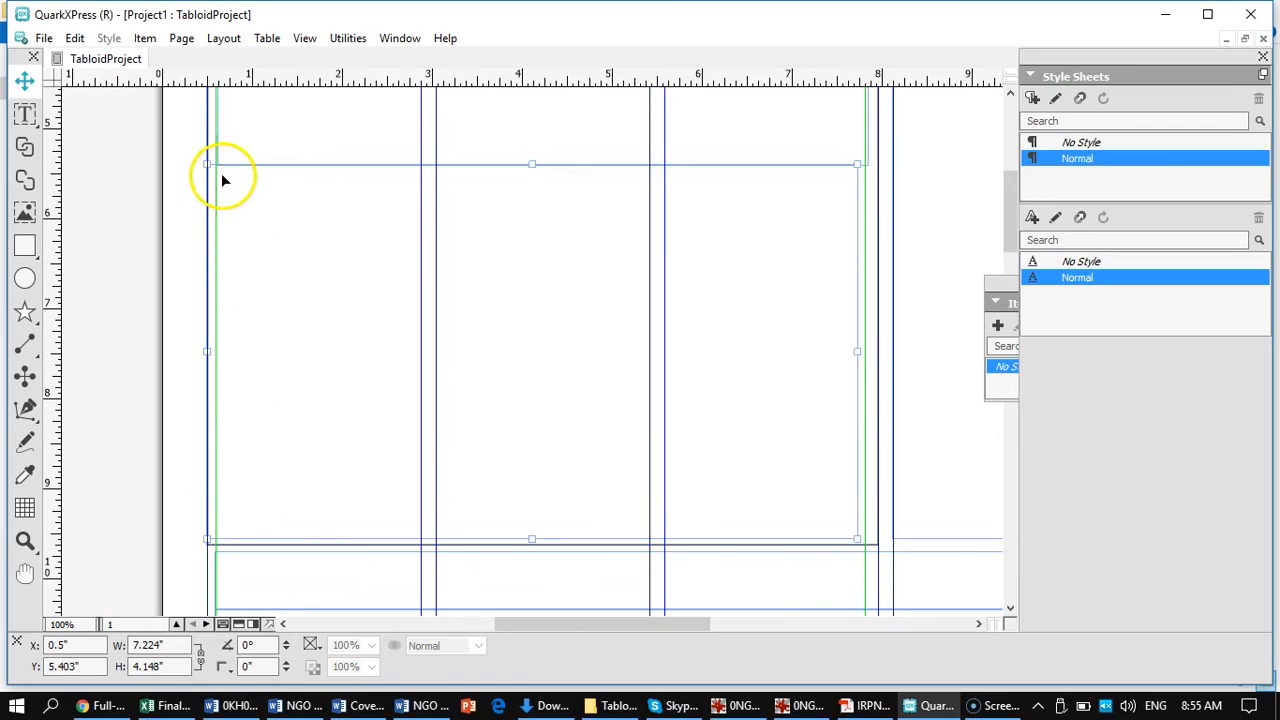
left_click_drag(205, 165, 216, 166)
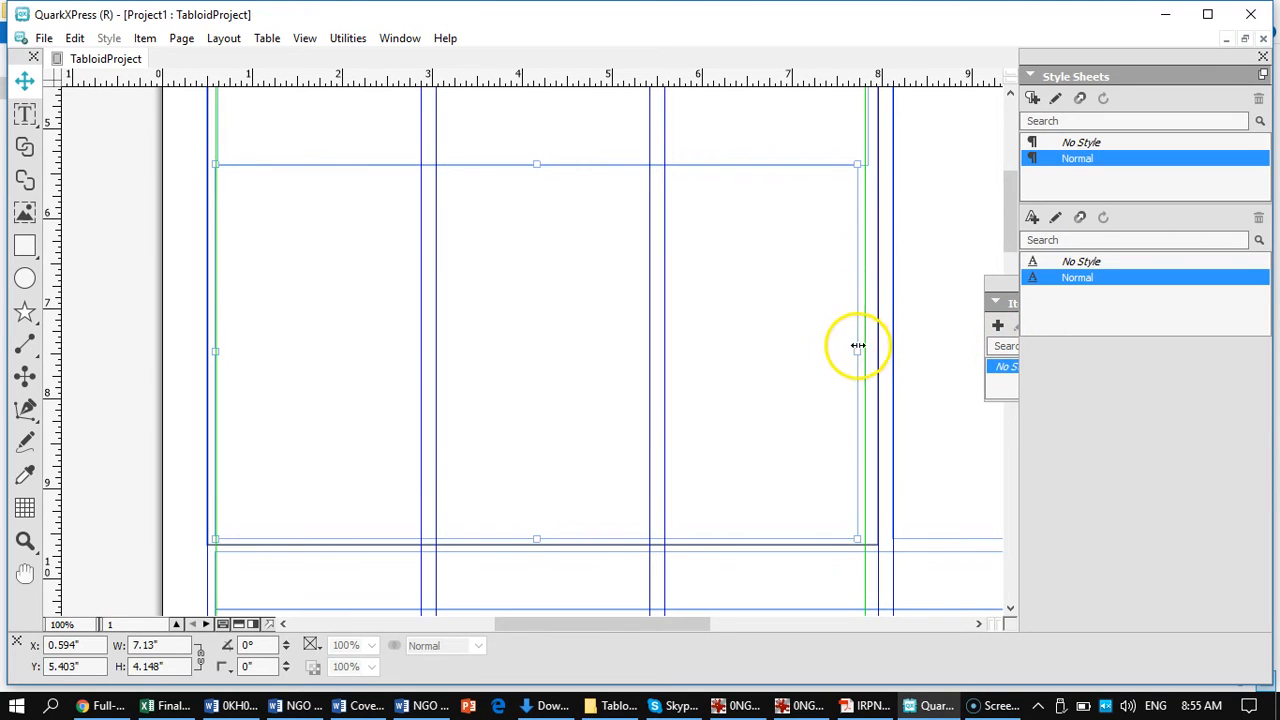
left_click_drag(857, 349, 860, 349)
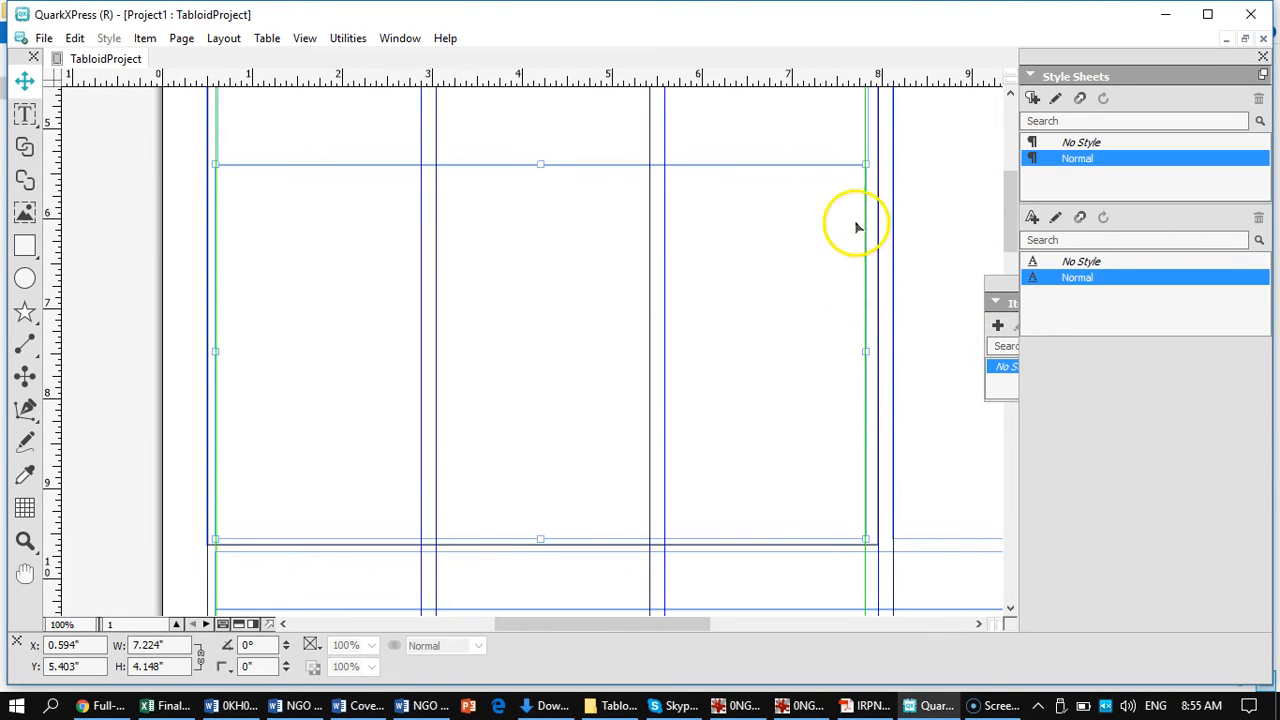
Step: Align the headline box's sides to the same green guides, at X 0.594" and 7.224" wide
left_click(783, 113)
left_click_drag(868, 115, 865, 115)
left_click(210, 148)
left_click_drag(214, 114, 218, 115)
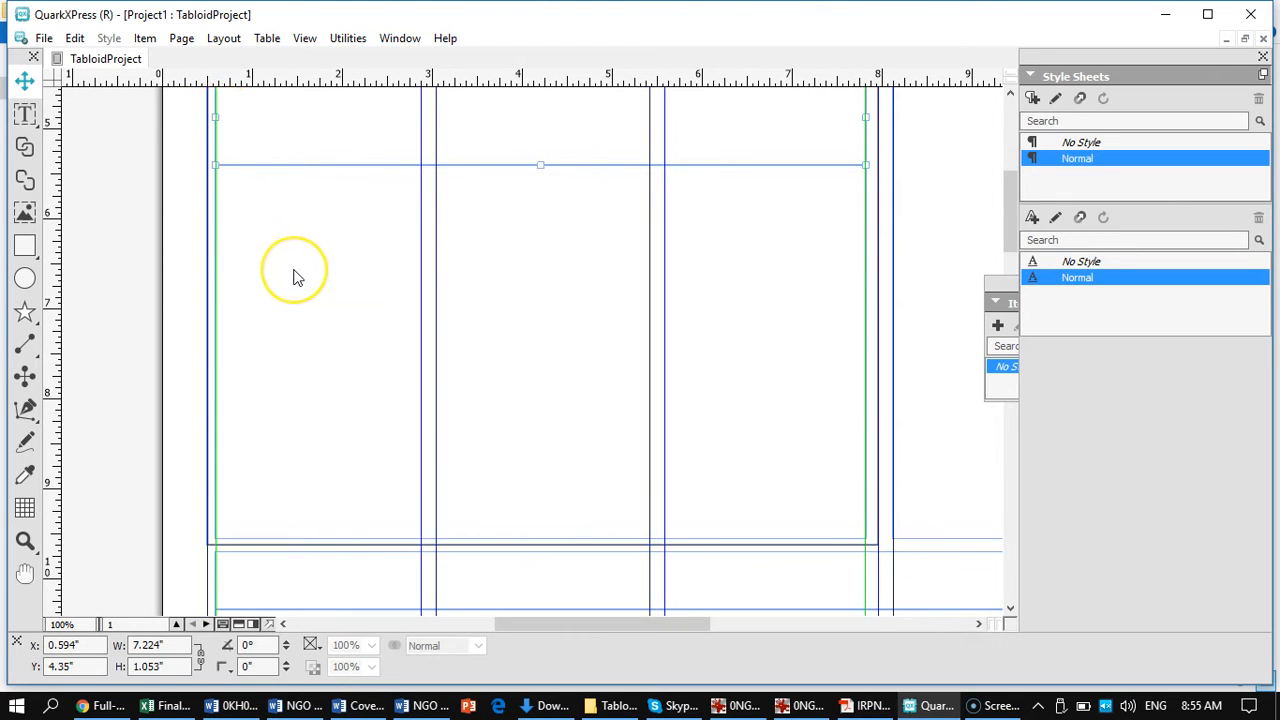
Step: Import the hiking article's Word document from the TabloidProject folder into the large text box below the headline box
scroll(293, 269, "up", 5)
scroll(293, 269, "down", 5)
left_click(294, 260)
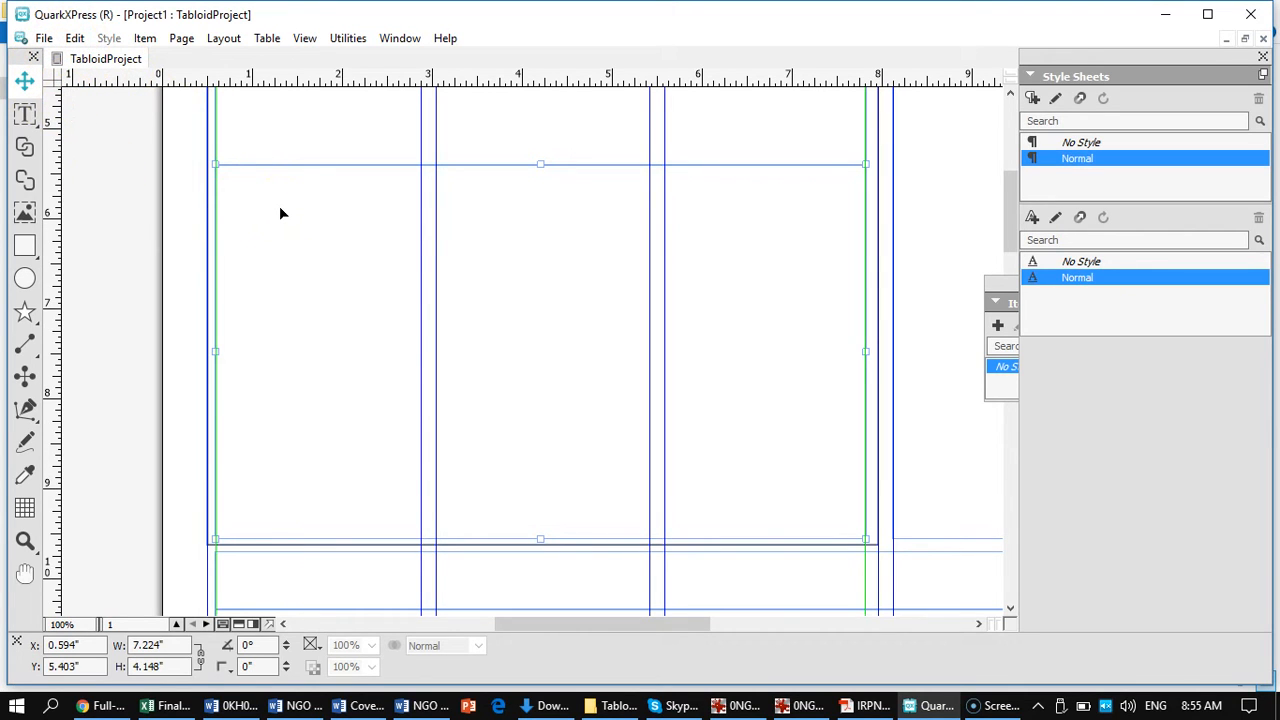
key("ctrl+e")
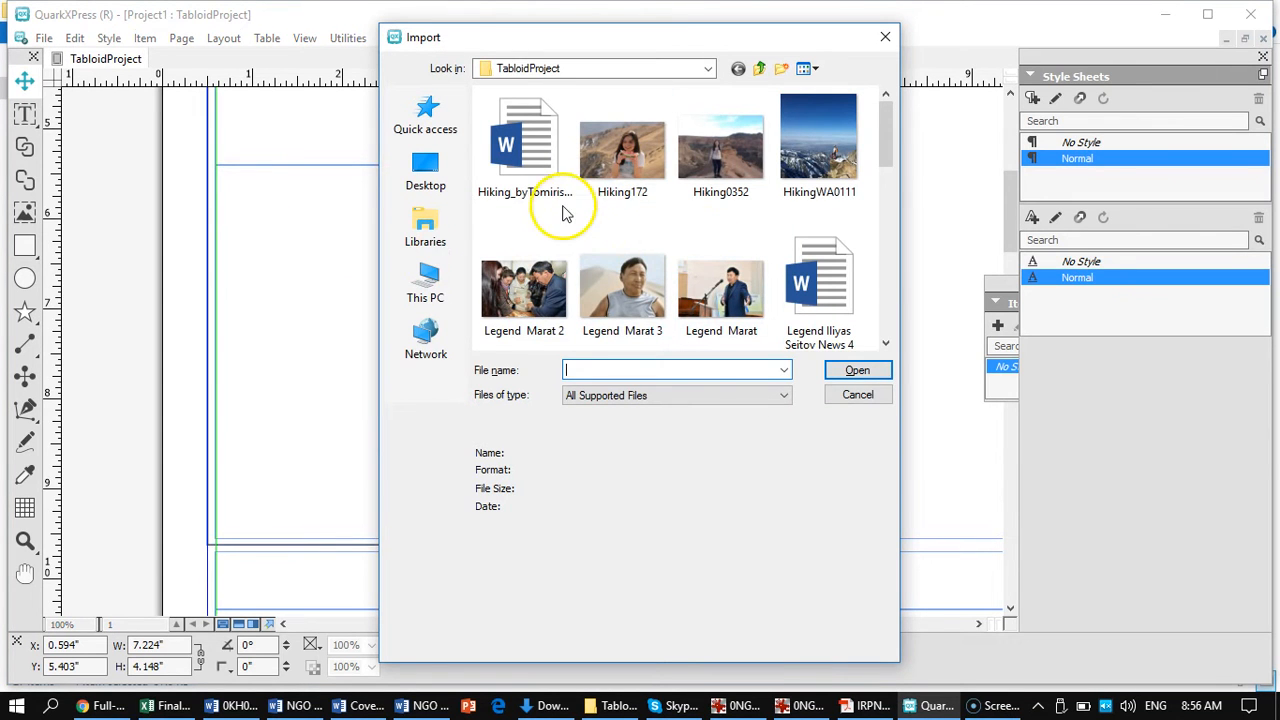
left_click(545, 135)
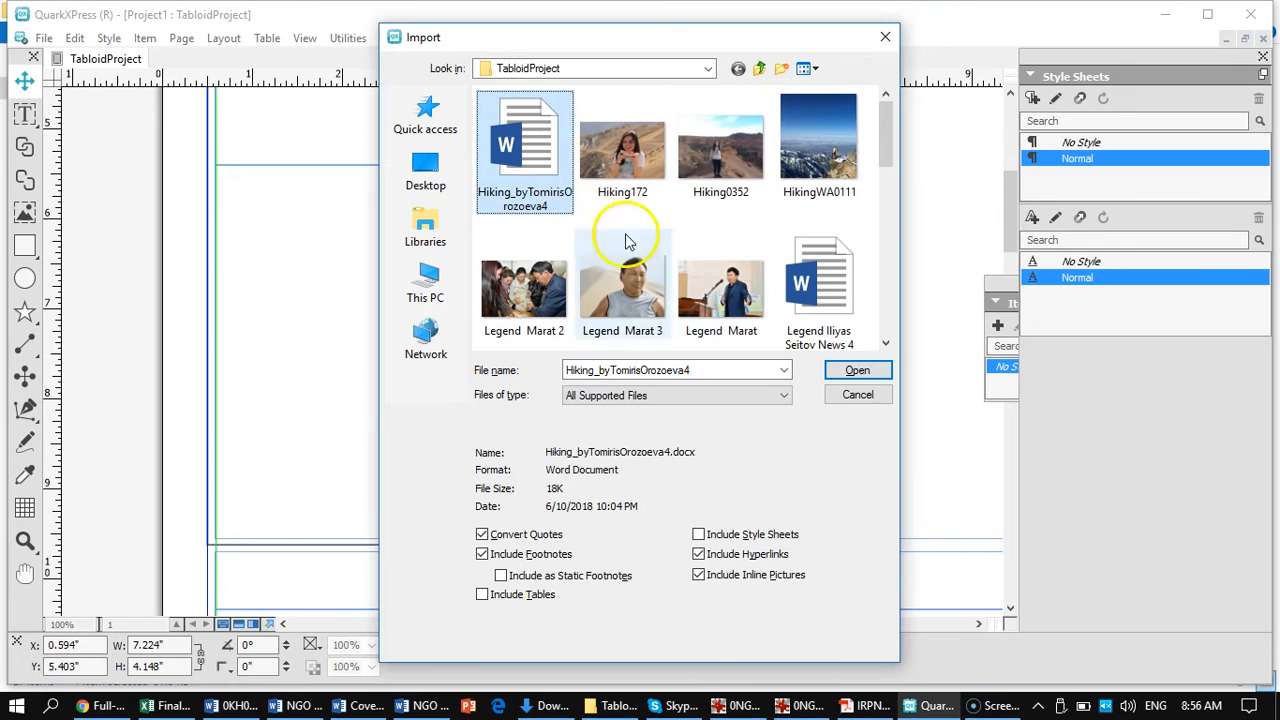
left_click(848, 371)
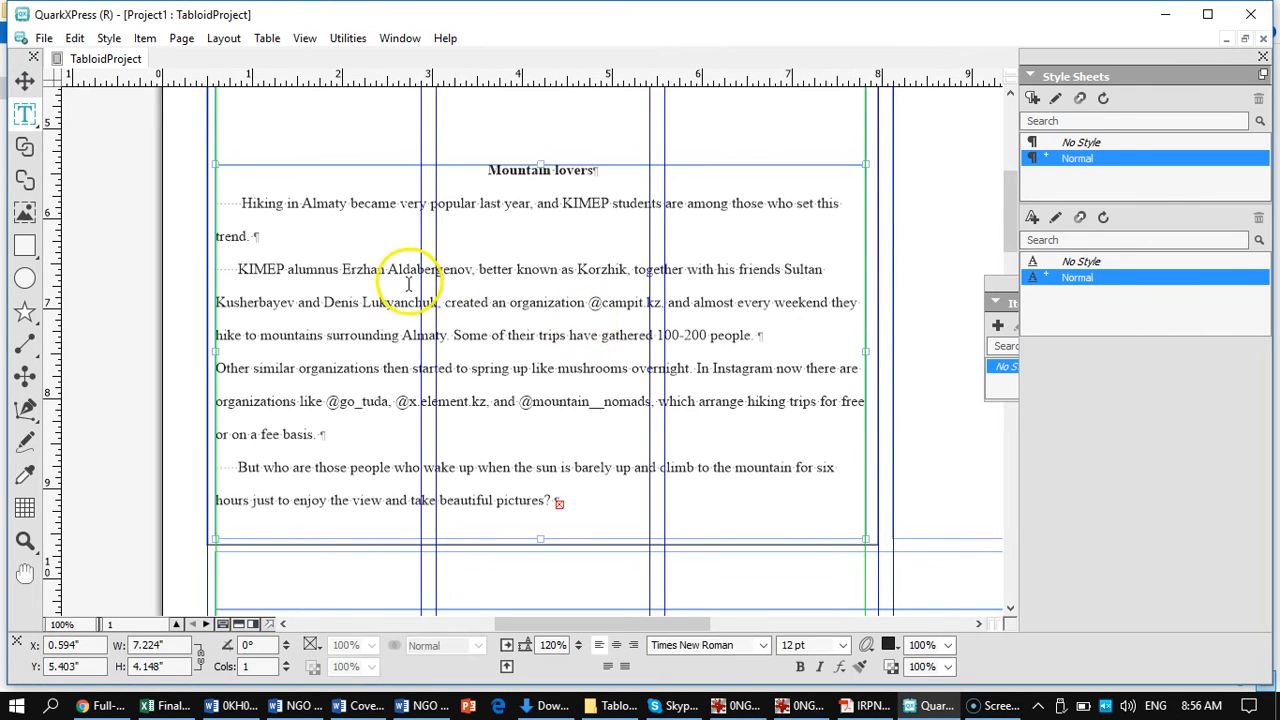
Step: Apply the No Style paragraph style to the entire imported hiking article
left_click(350, 204)
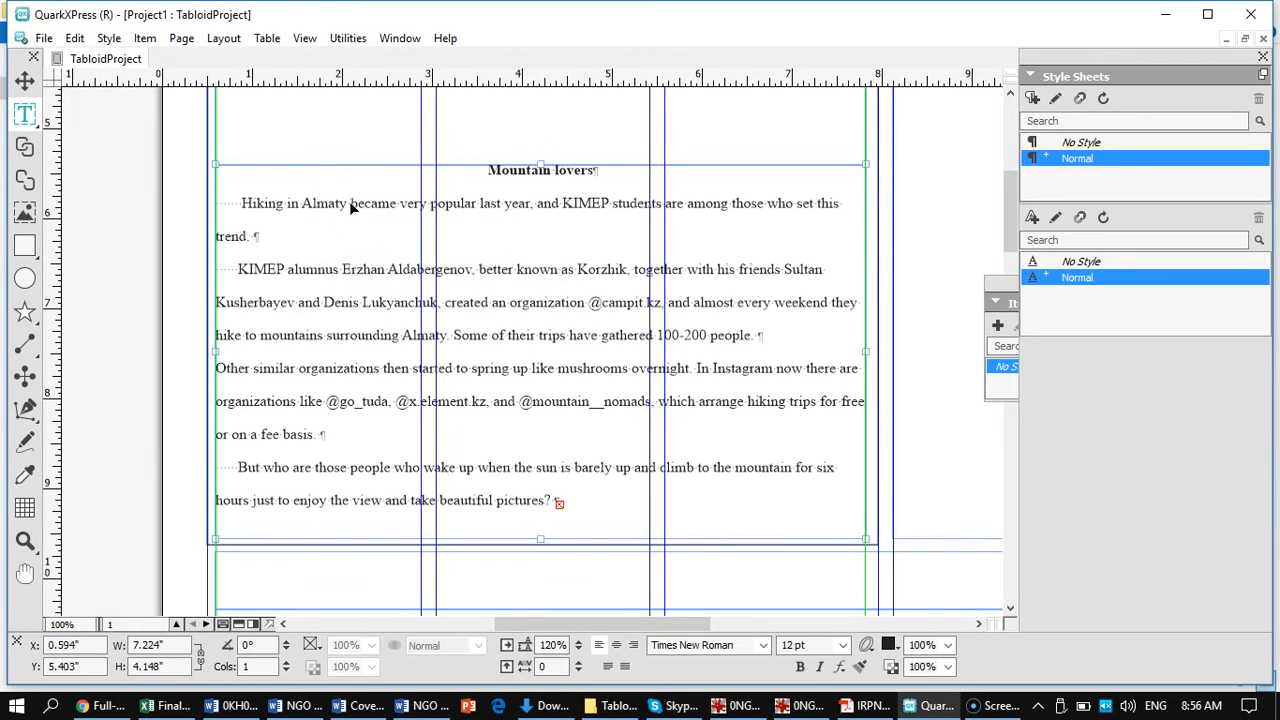
key("ctrl+a")
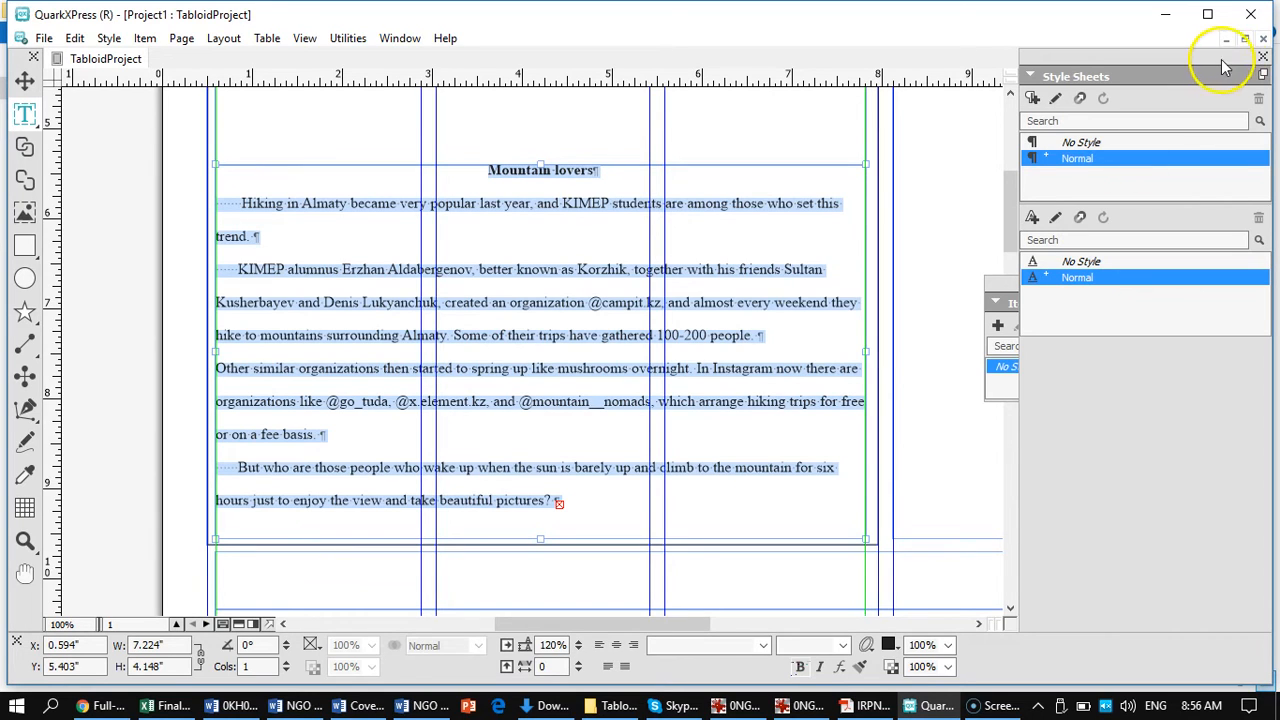
left_click(1074, 145)
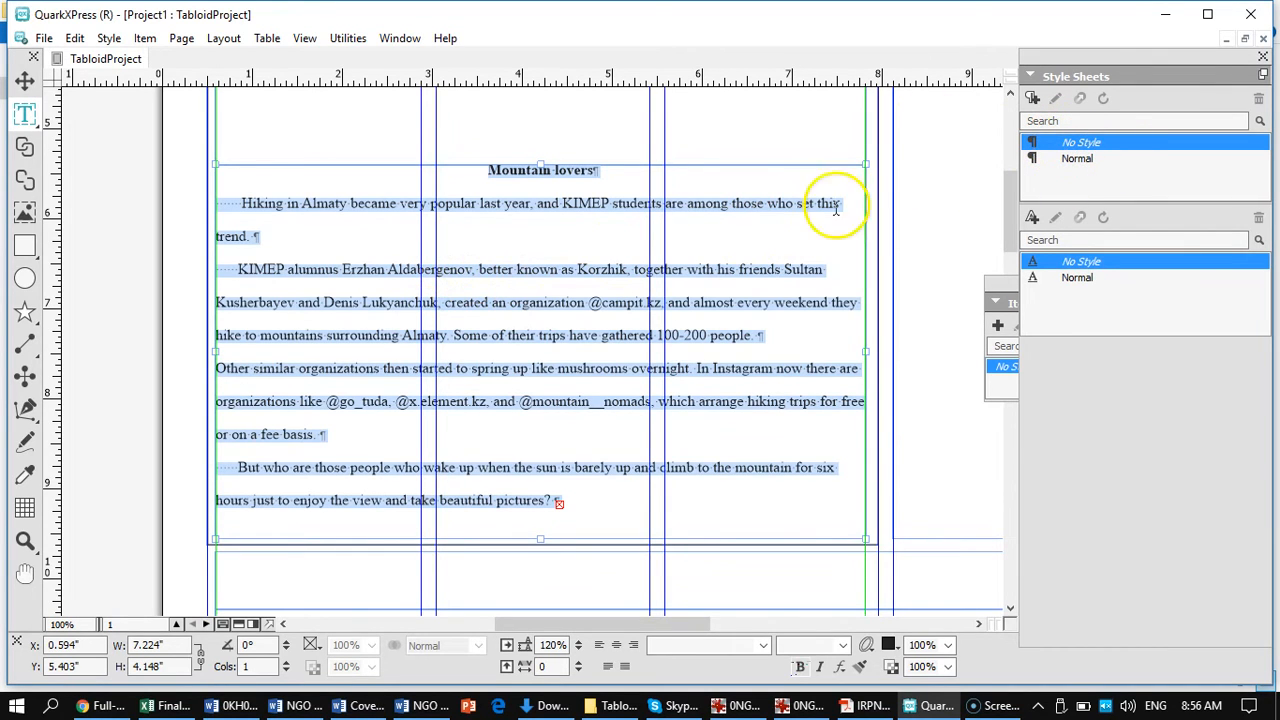
Step: Format the entire article text as 10 pt Times New Roman
mouse_move(473, 652)
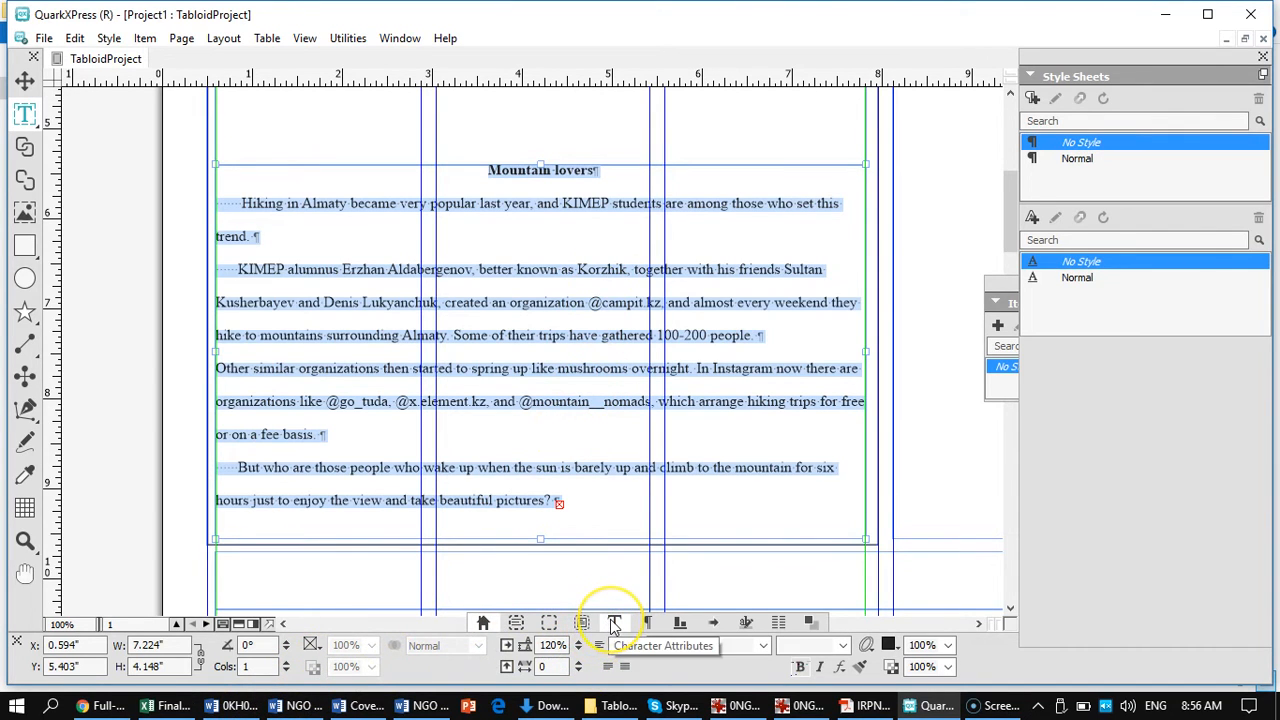
left_click(614, 622)
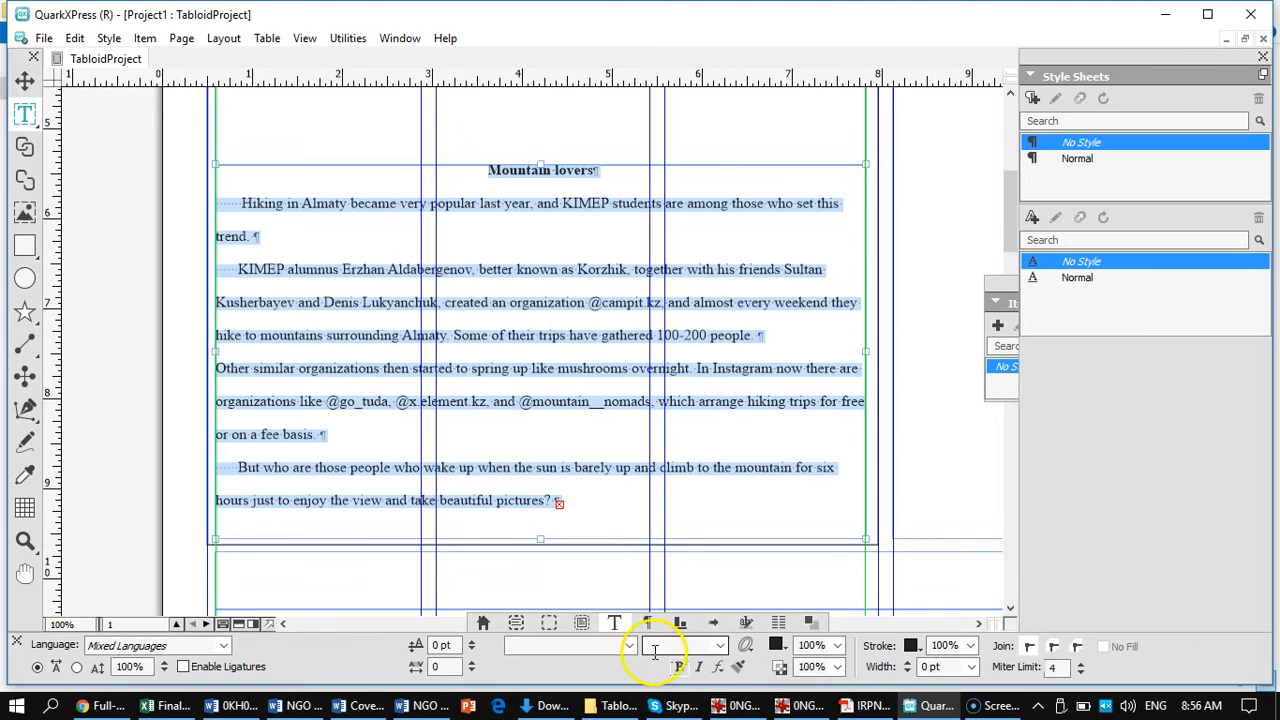
left_click(721, 646)
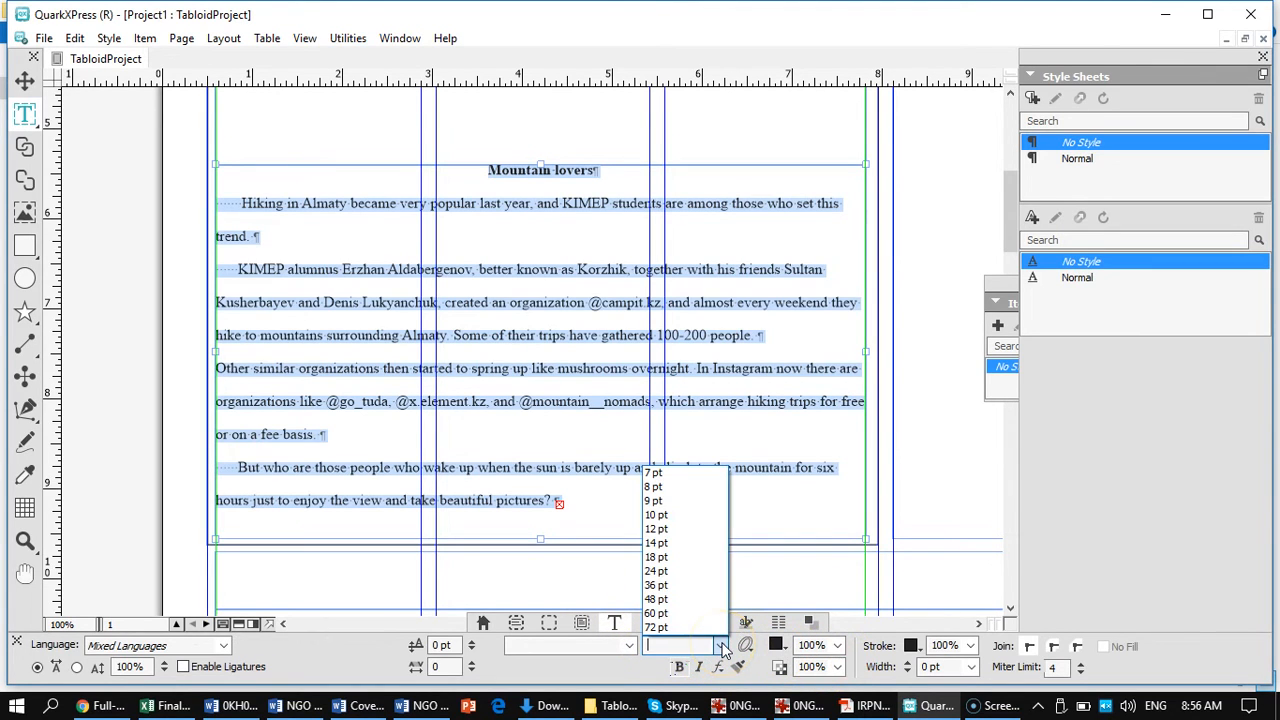
left_click(655, 515)
left_click(630, 646)
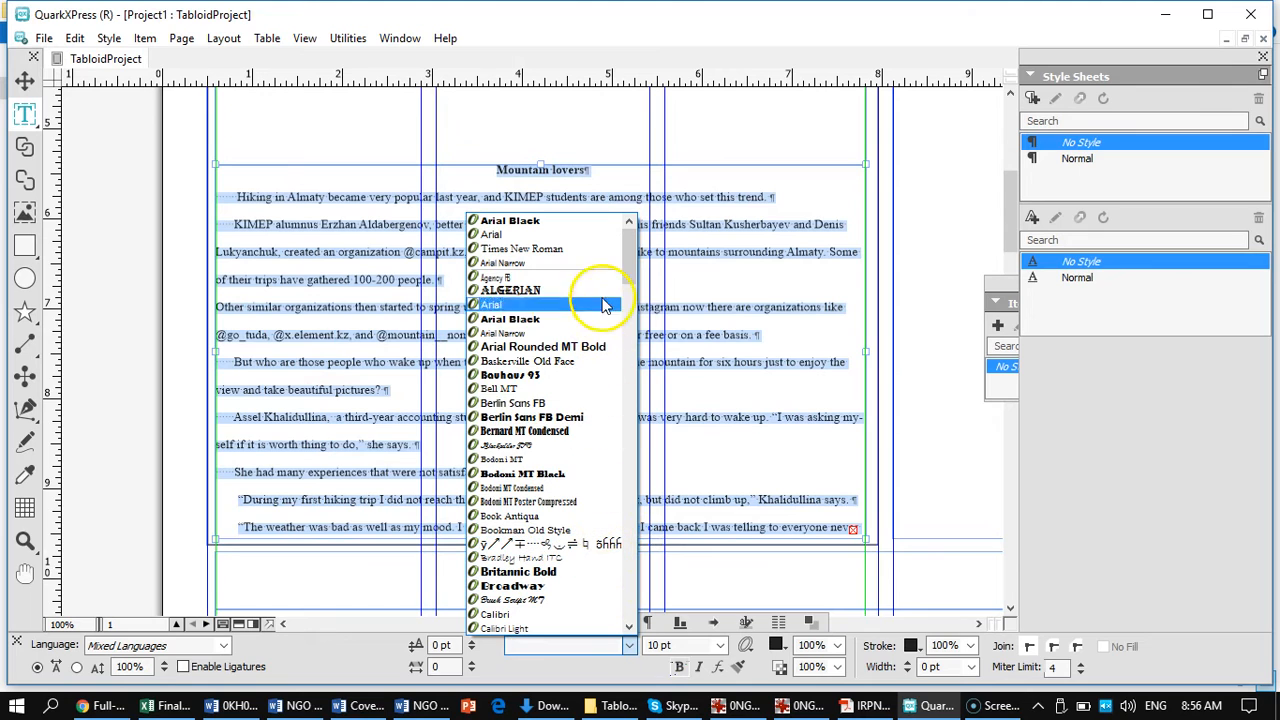
left_click(568, 250)
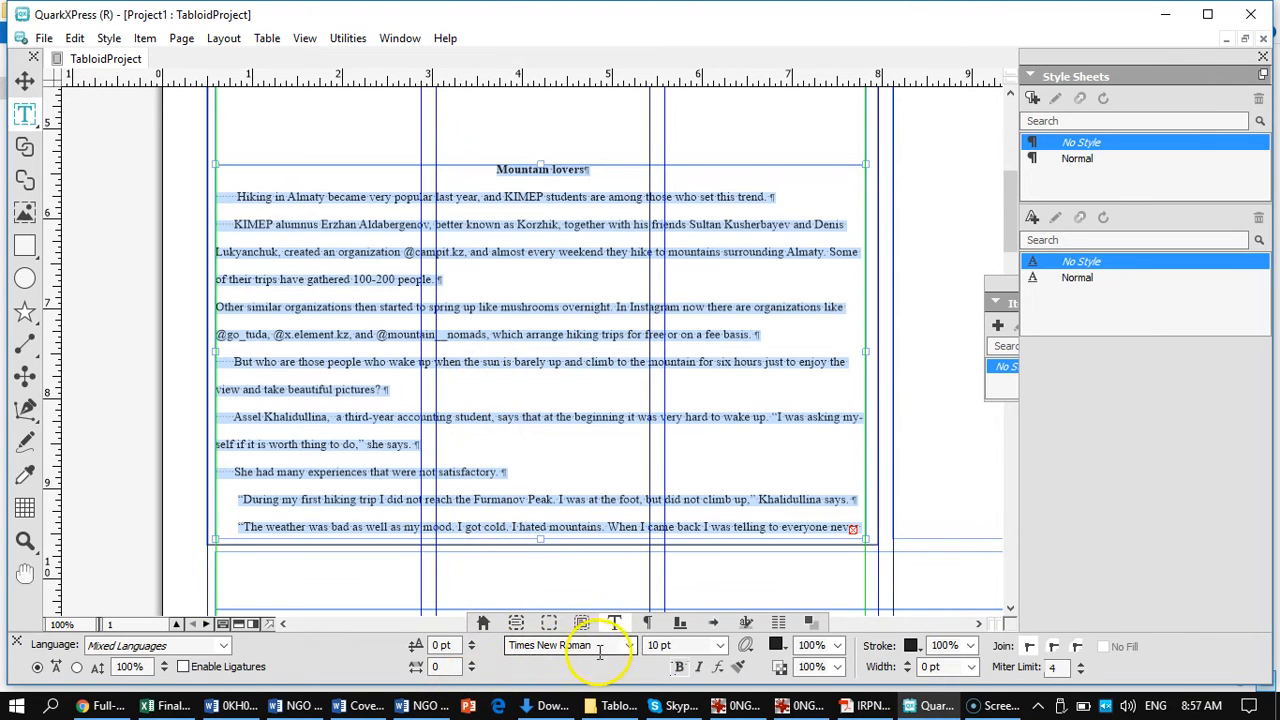
Step: Set the first-line indent of all the article's paragraphs to 0.13"
left_click(648, 622)
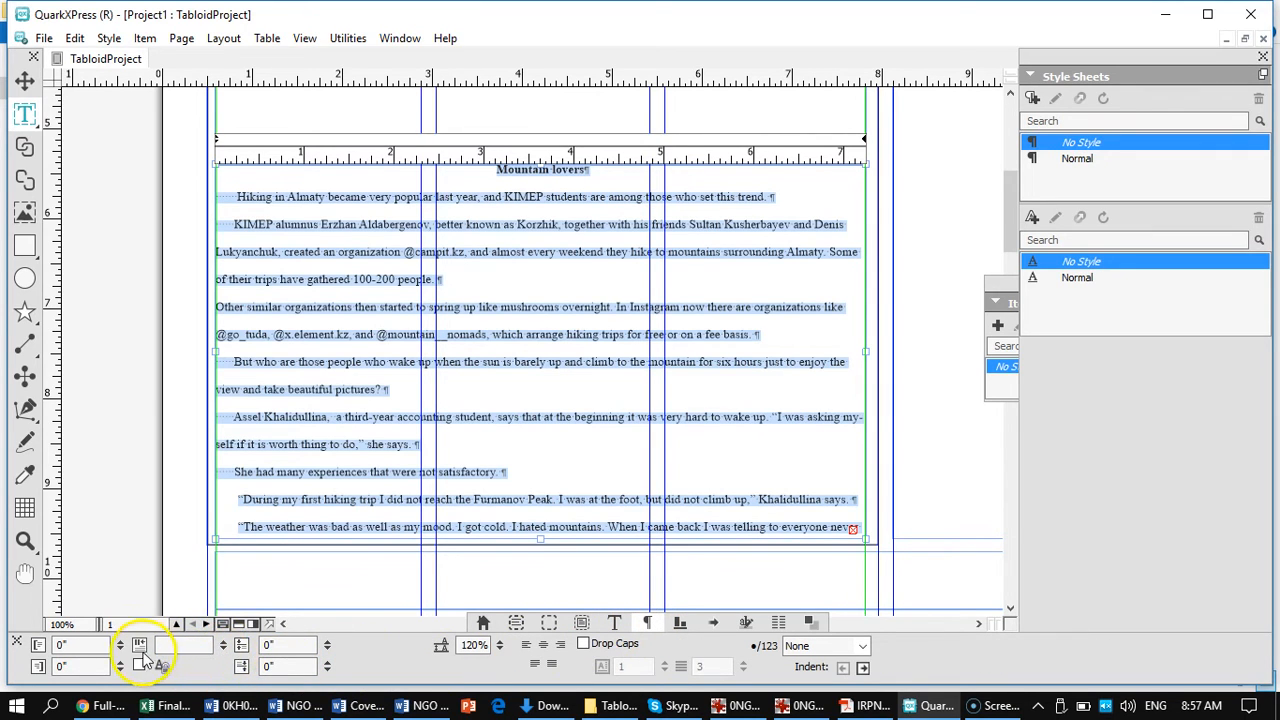
left_click(199, 645)
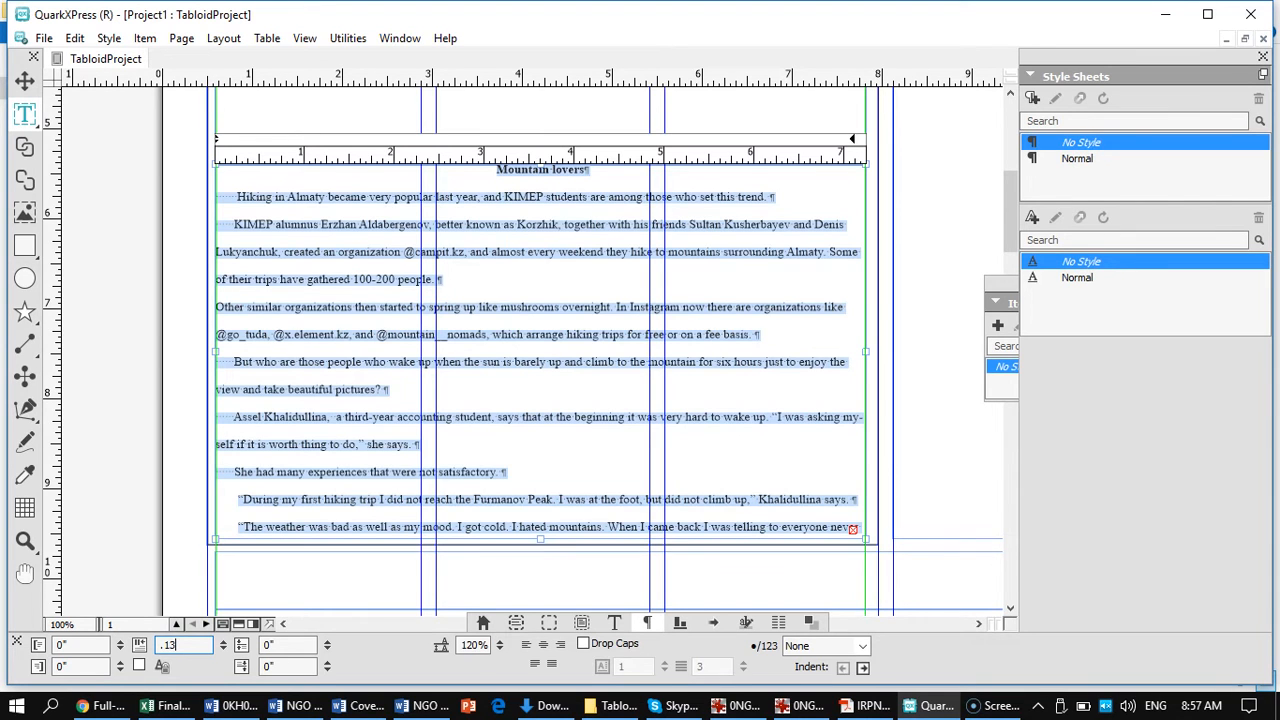
key("Return")
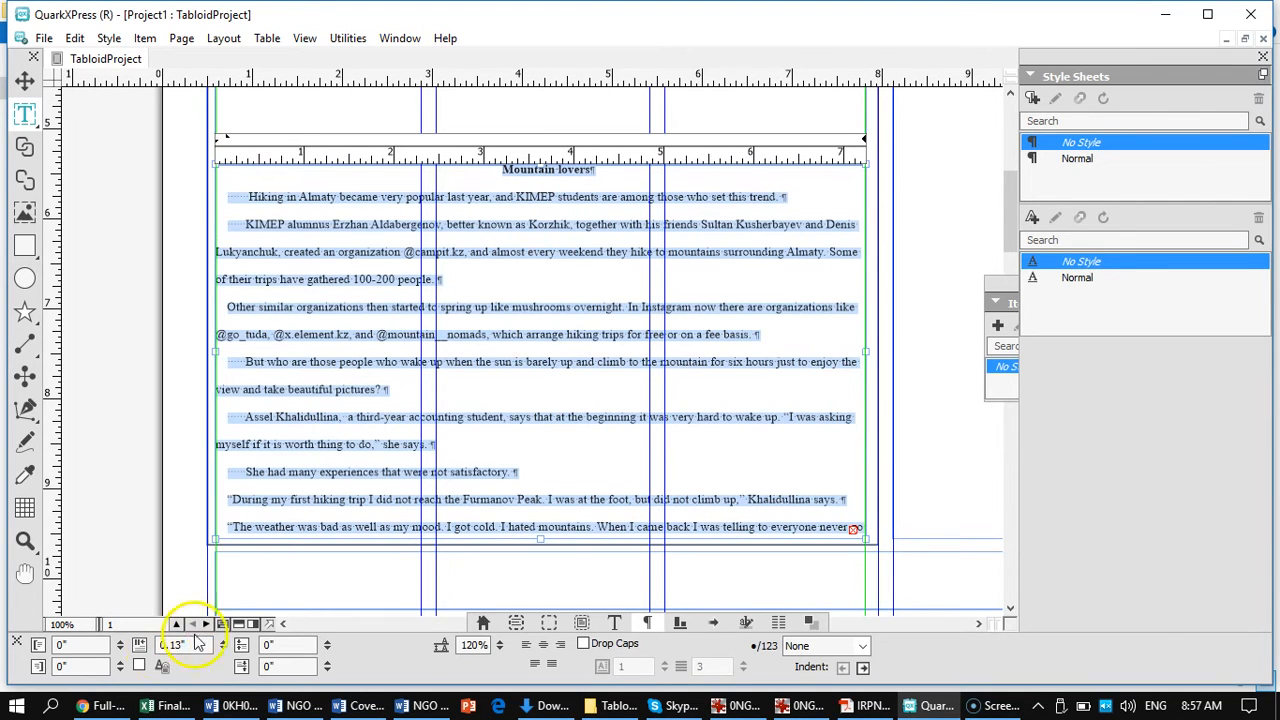
Step: Delete the leading spaces before the first two body paragraphs, starting with "Hiking in Almaty" and "KIMEP alumnus"
left_click_drag(244, 196, 220, 203)
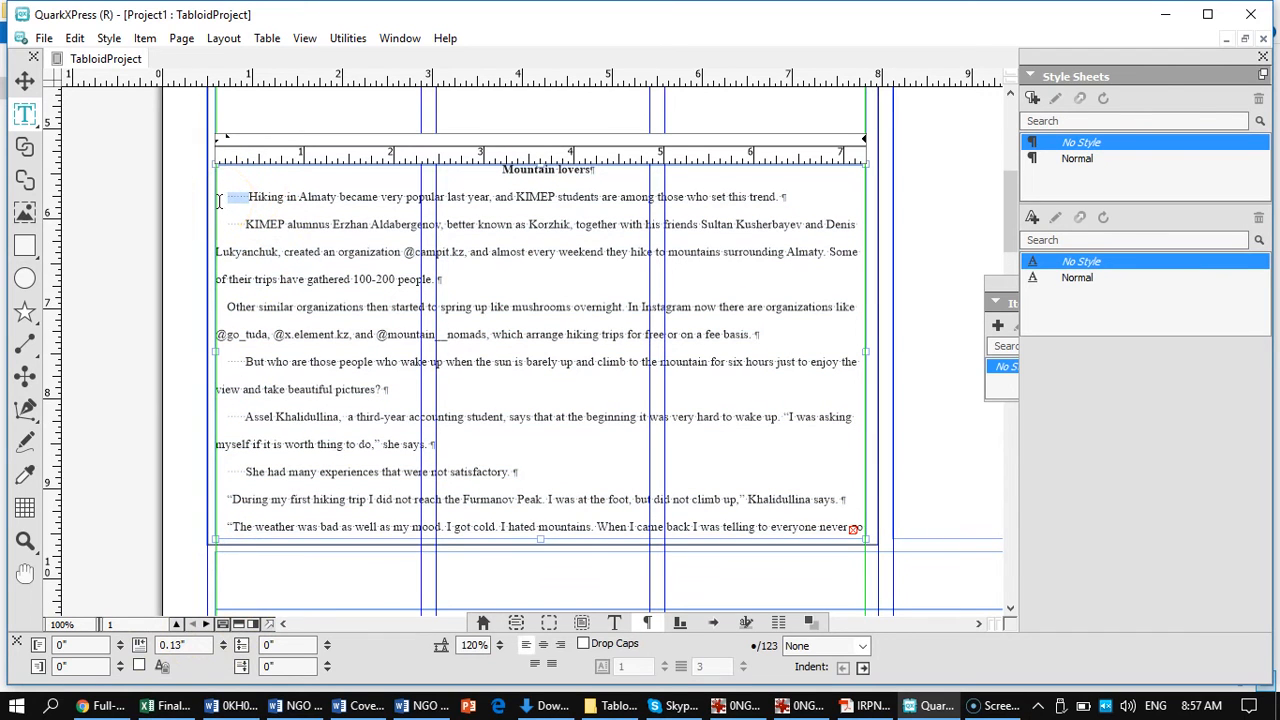
key("BackSpace")
left_click(230, 220)
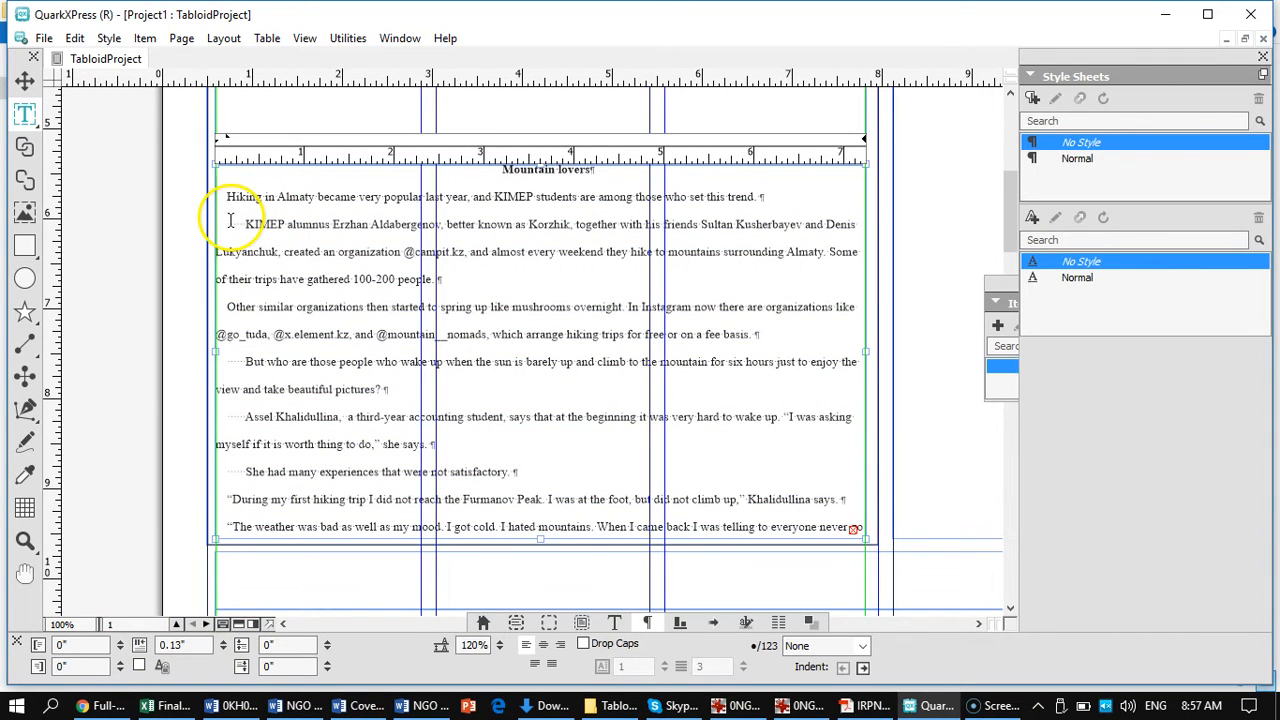
mouse_move(230, 220)
left_mouse_down()
mouse_move(255, 223)
mouse_move(231, 223)
left_mouse_up()
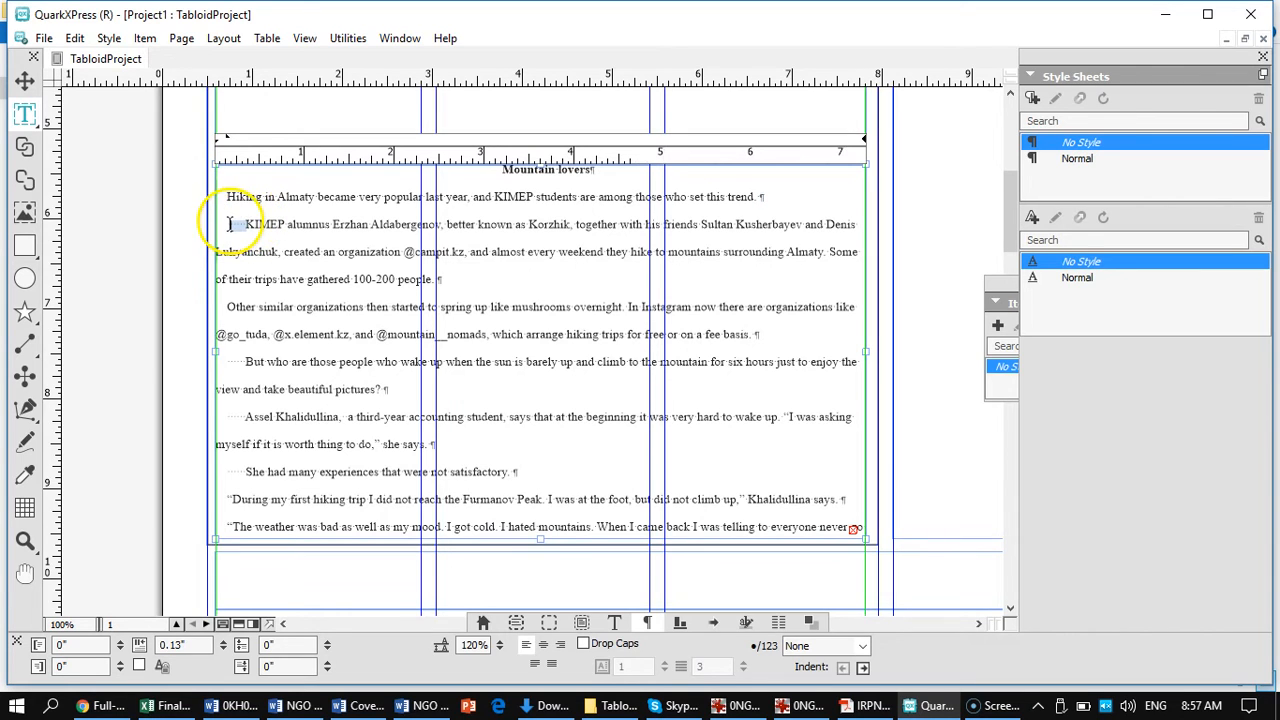
key("BackSpace")
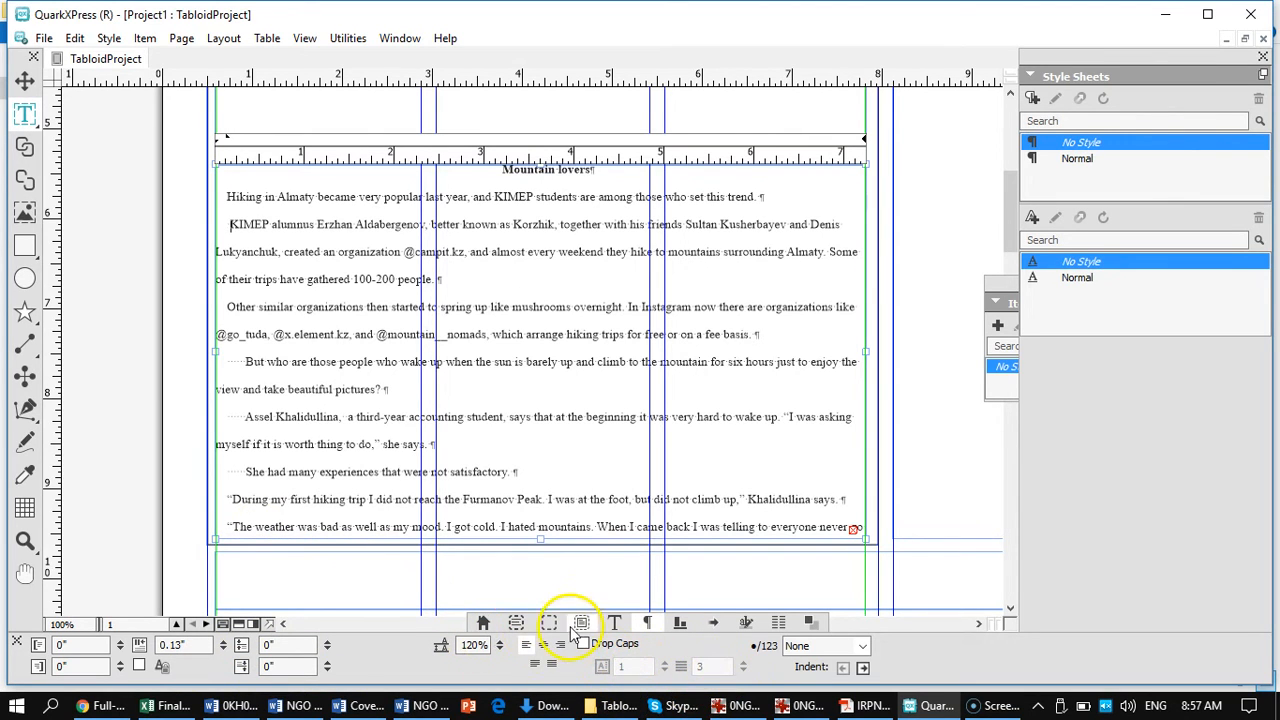
Step: Reduce the leading of the entire article text to 70%
left_click(615, 623)
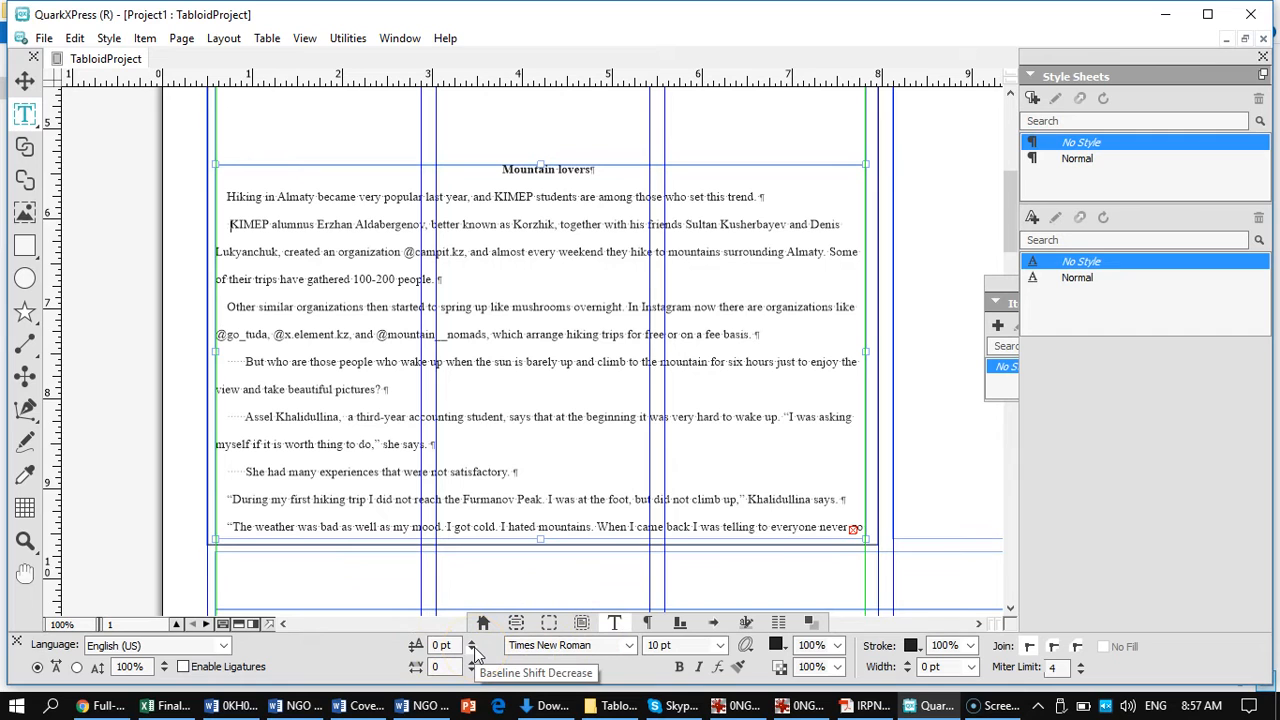
left_click(415, 703)
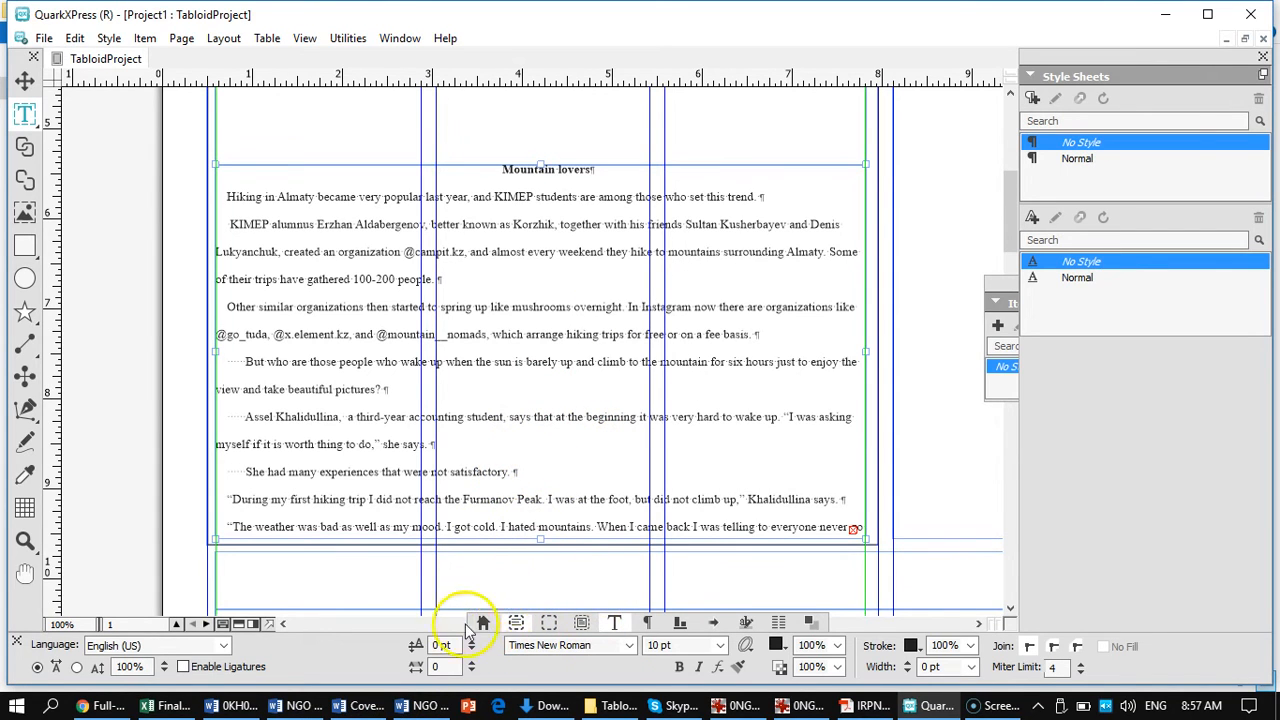
left_click(647, 622)
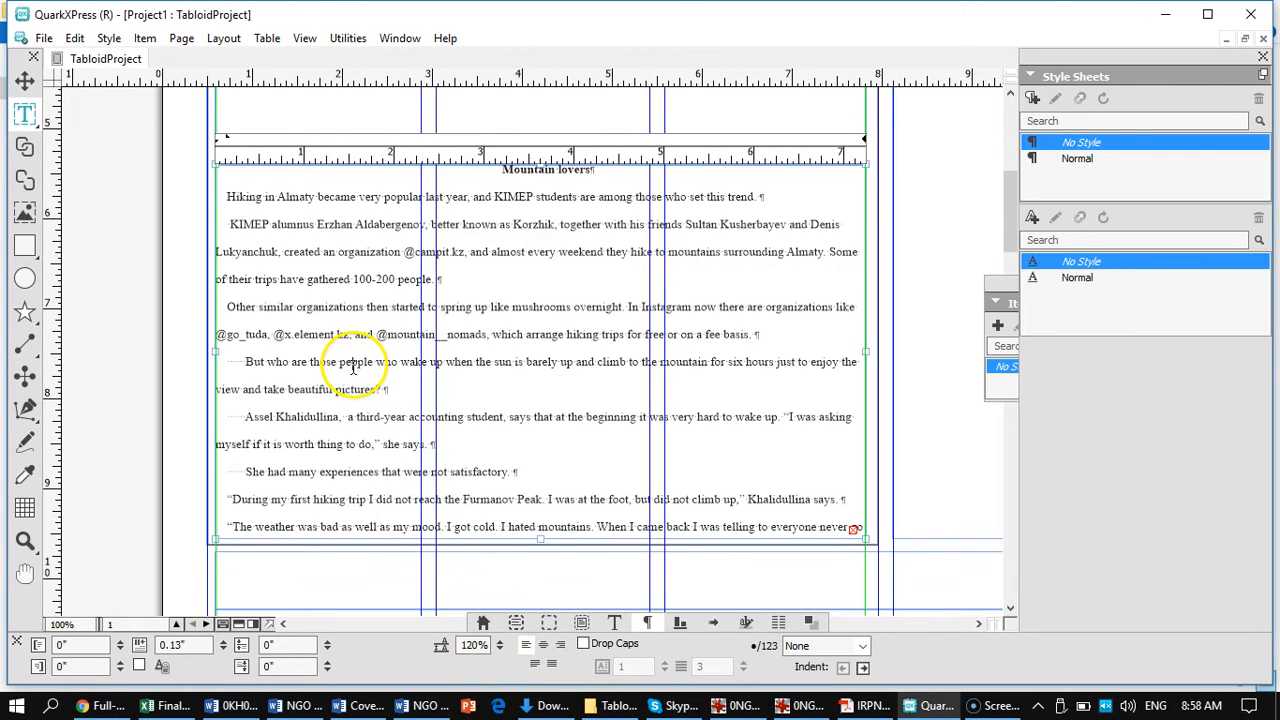
key("ctrl+a")
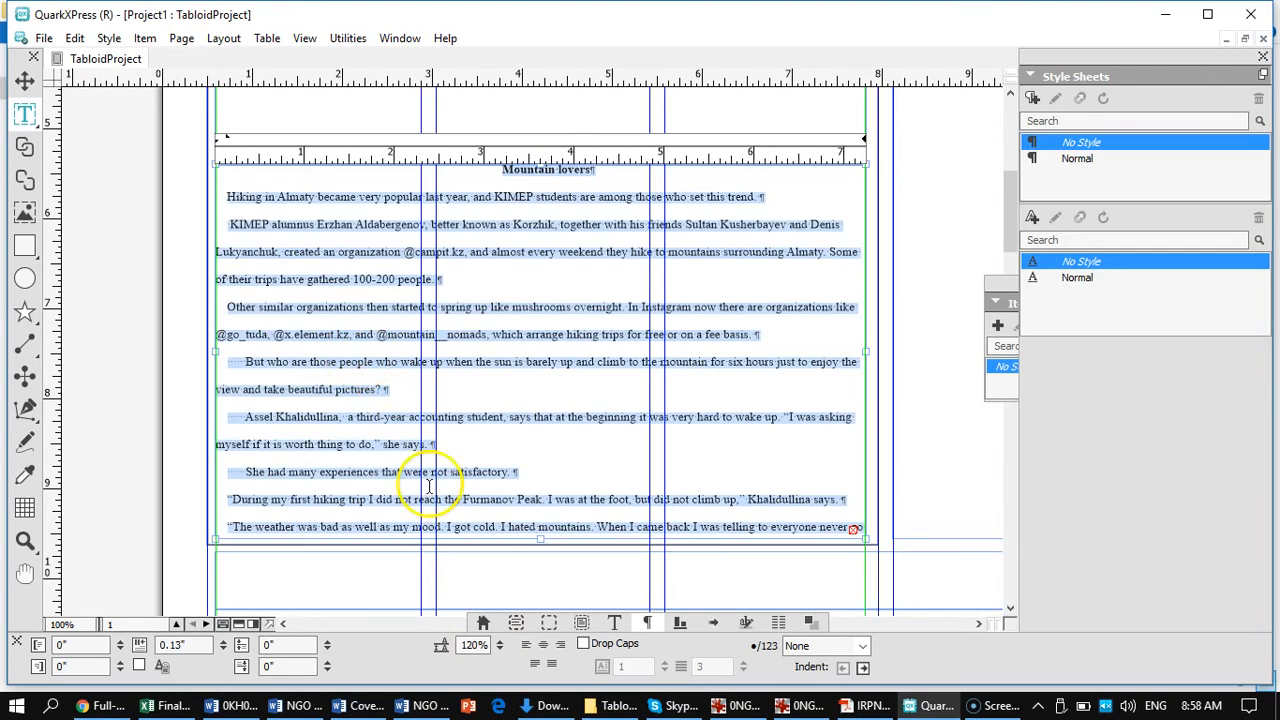
left_click(500, 651)
left_click(500, 651)
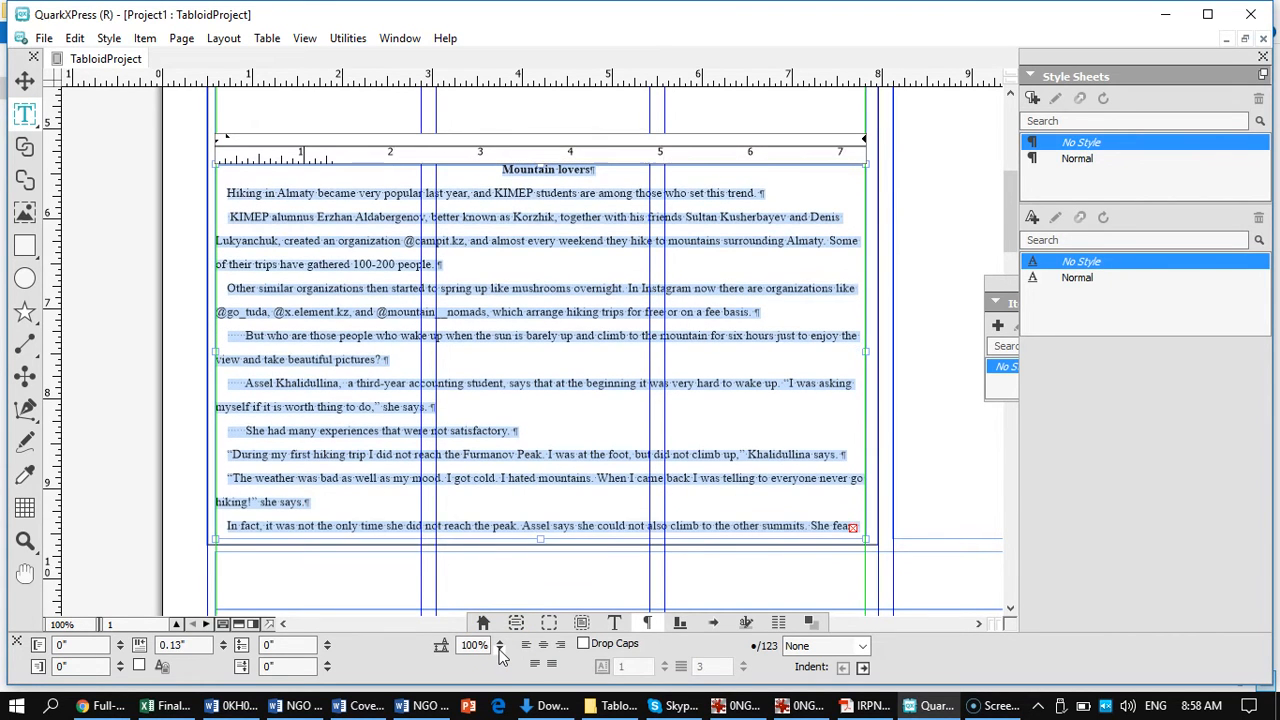
left_click(500, 651)
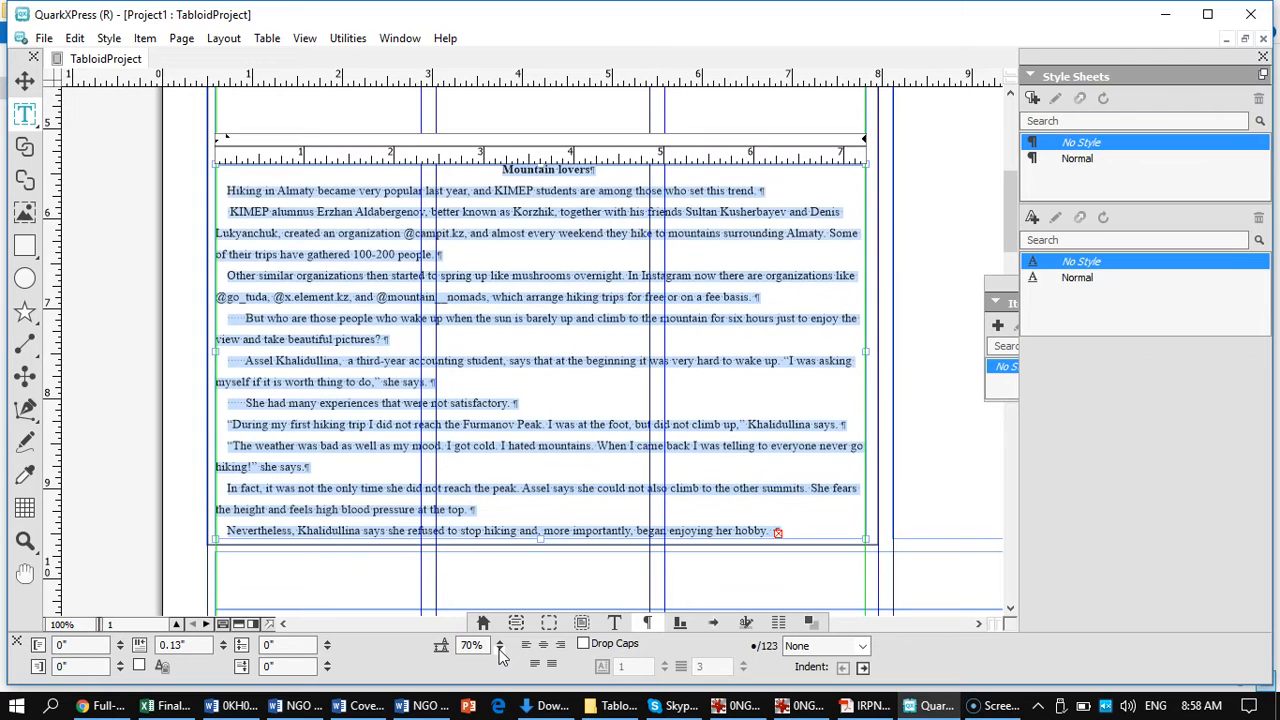
left_click(430, 438)
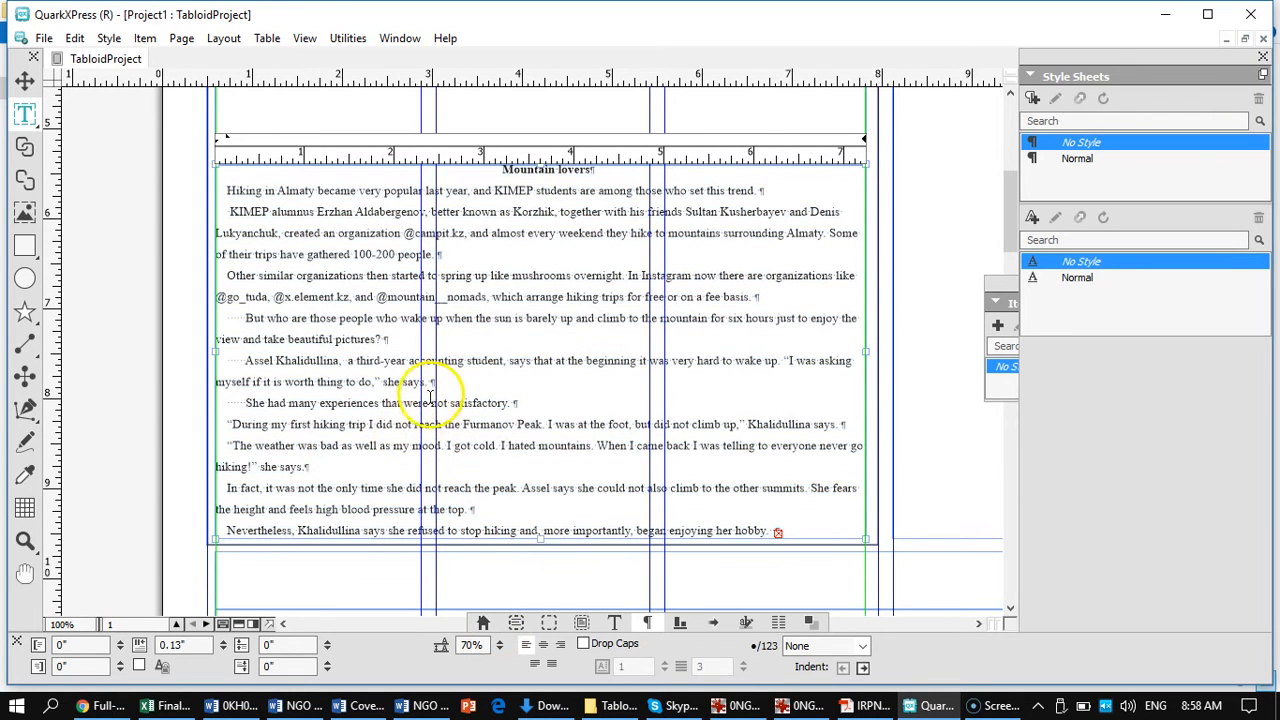
left_click(505, 361)
type(",")
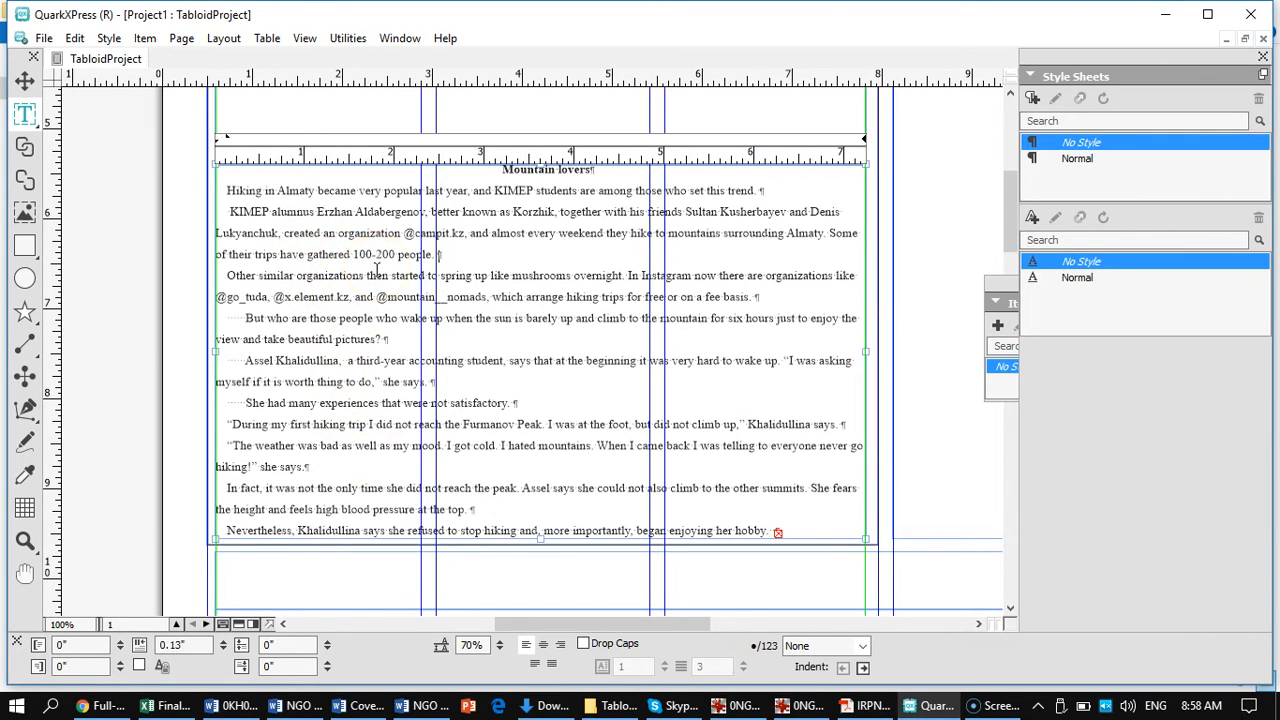
key("ctrl+a")
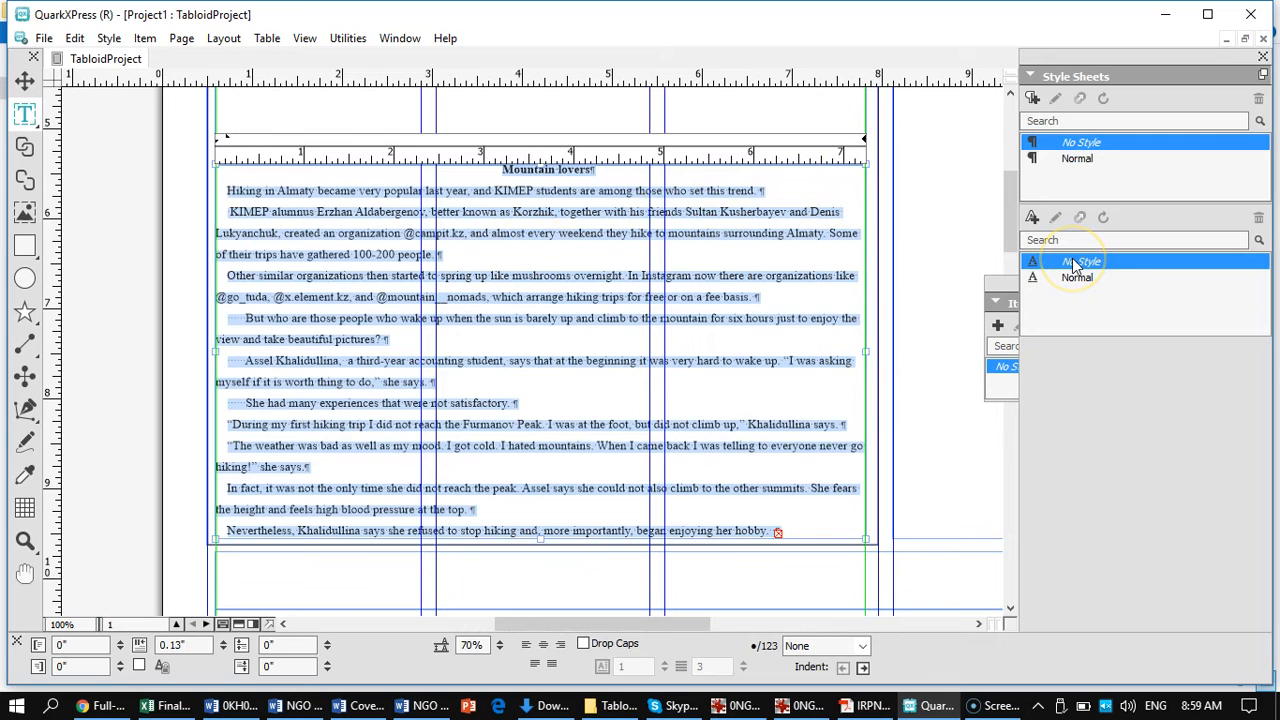
left_click(1070, 150)
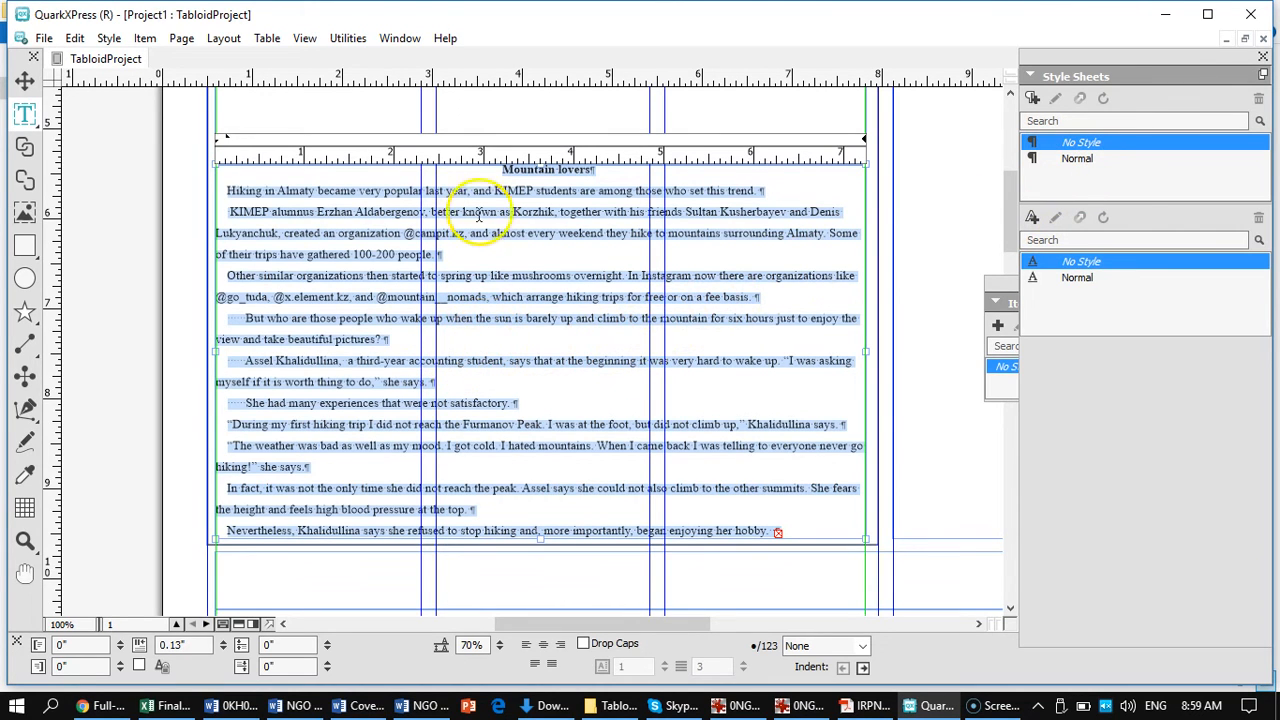
left_click(440, 232)
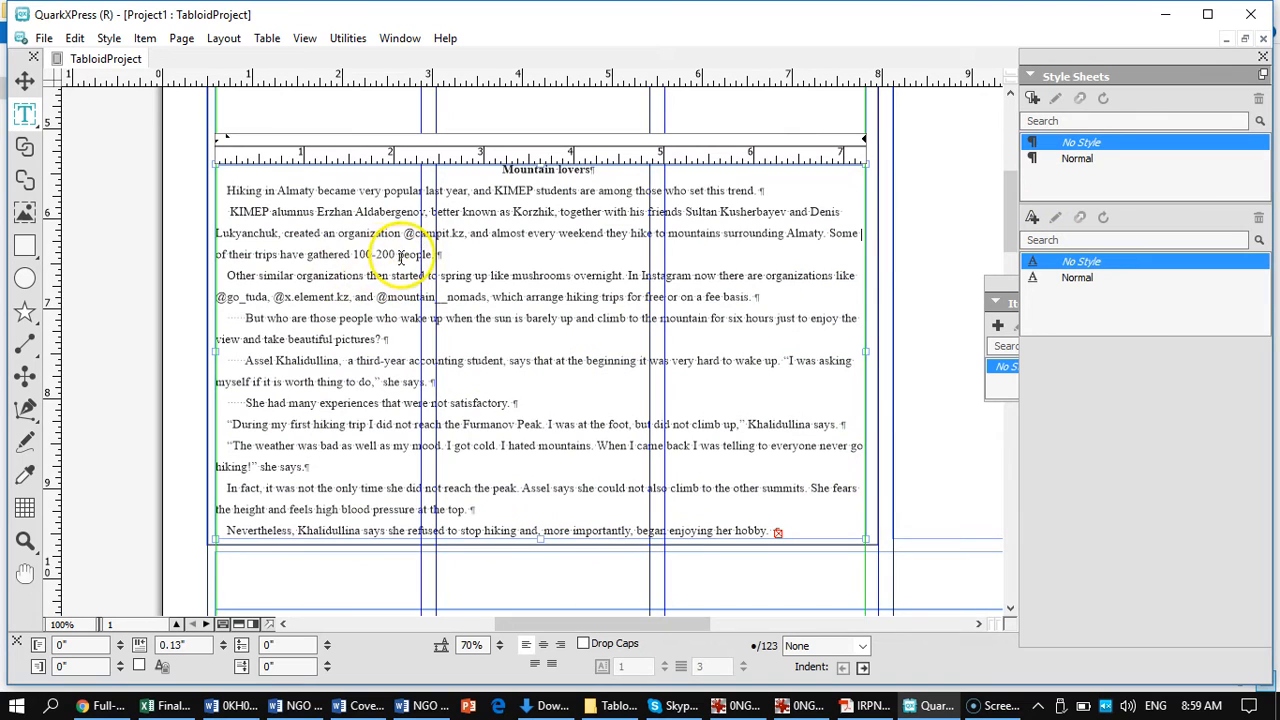
left_click(474, 287)
Step: Examine the box, text, frame and runaround settings of the article's text box for a column option
key("ctrl+a")
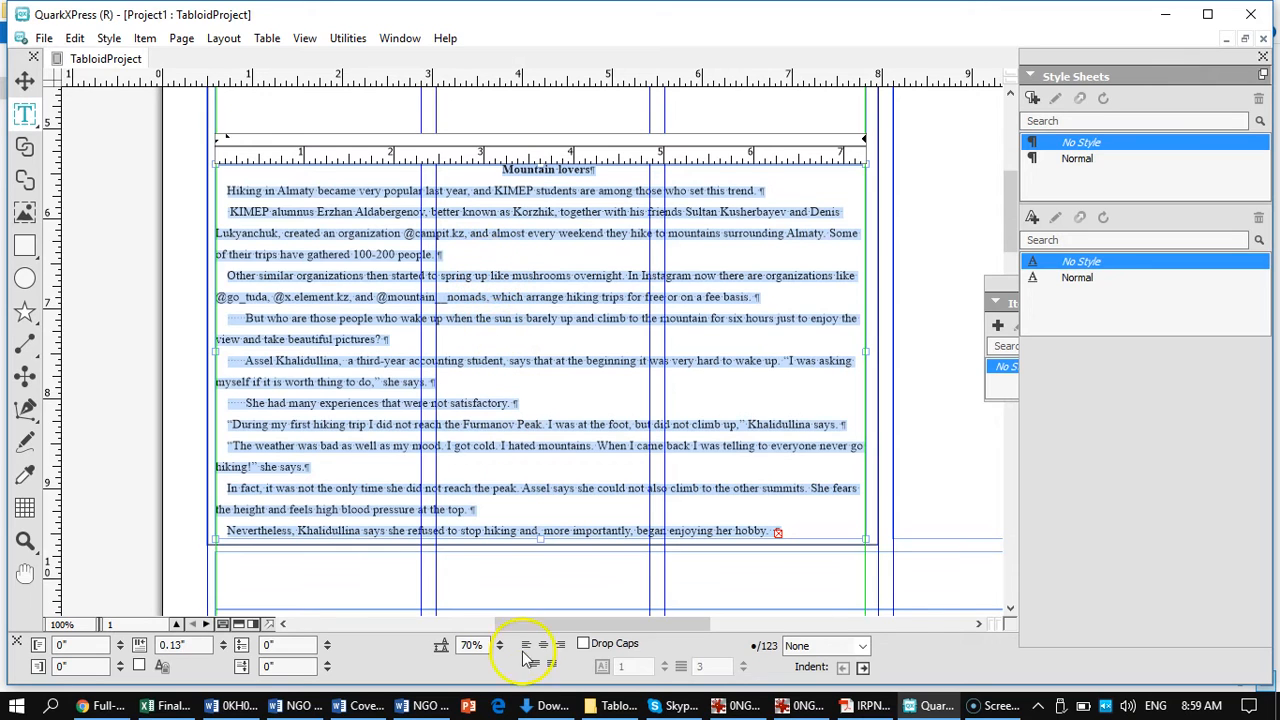
mouse_move(677, 651)
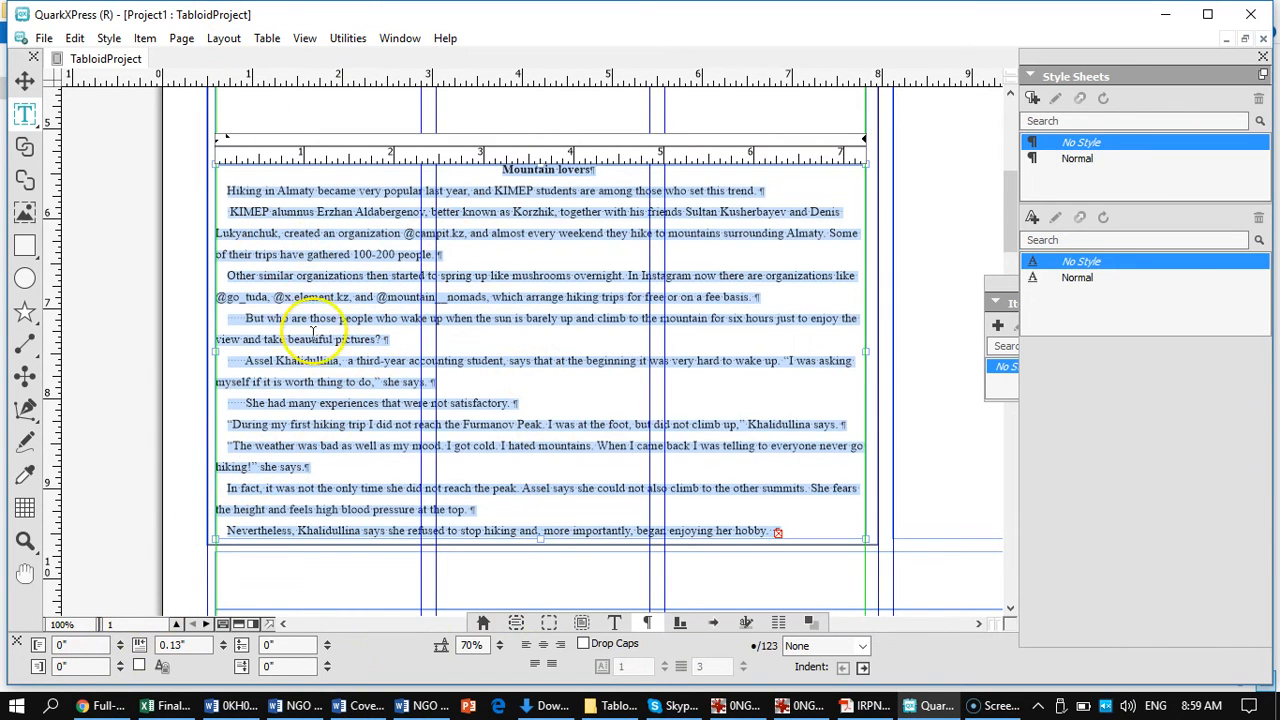
right_click(340, 258)
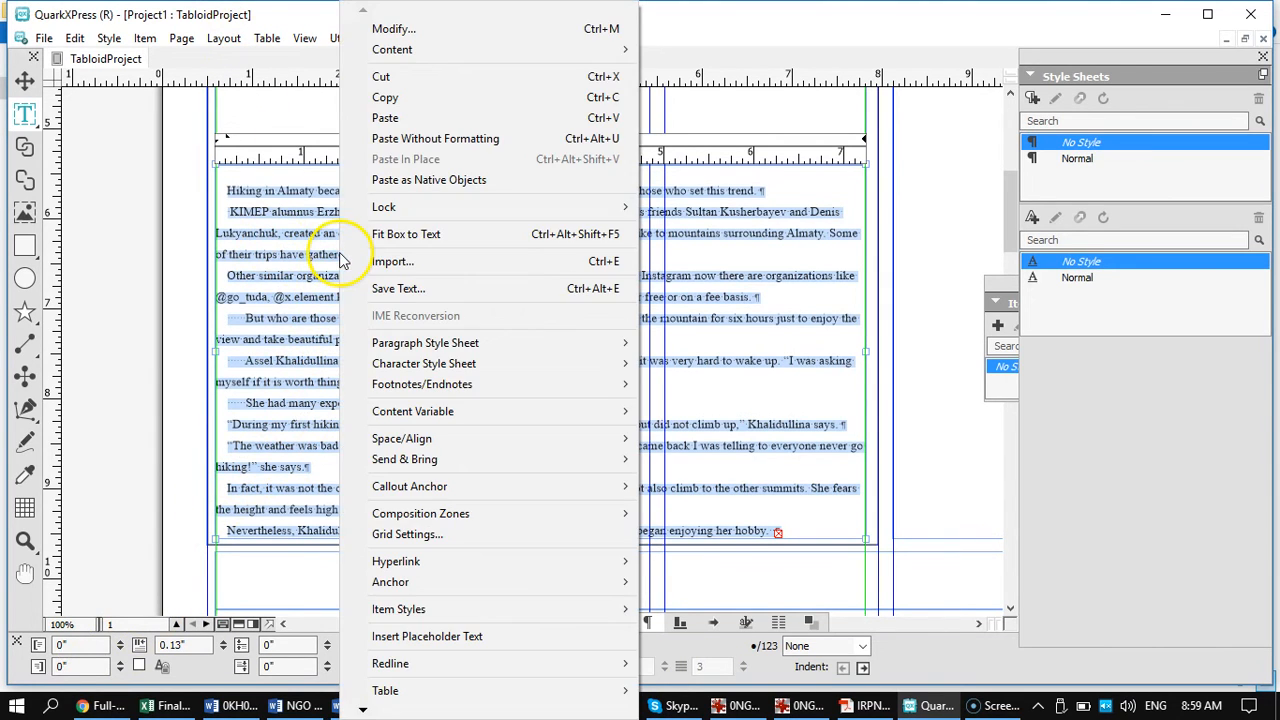
left_click(393, 29)
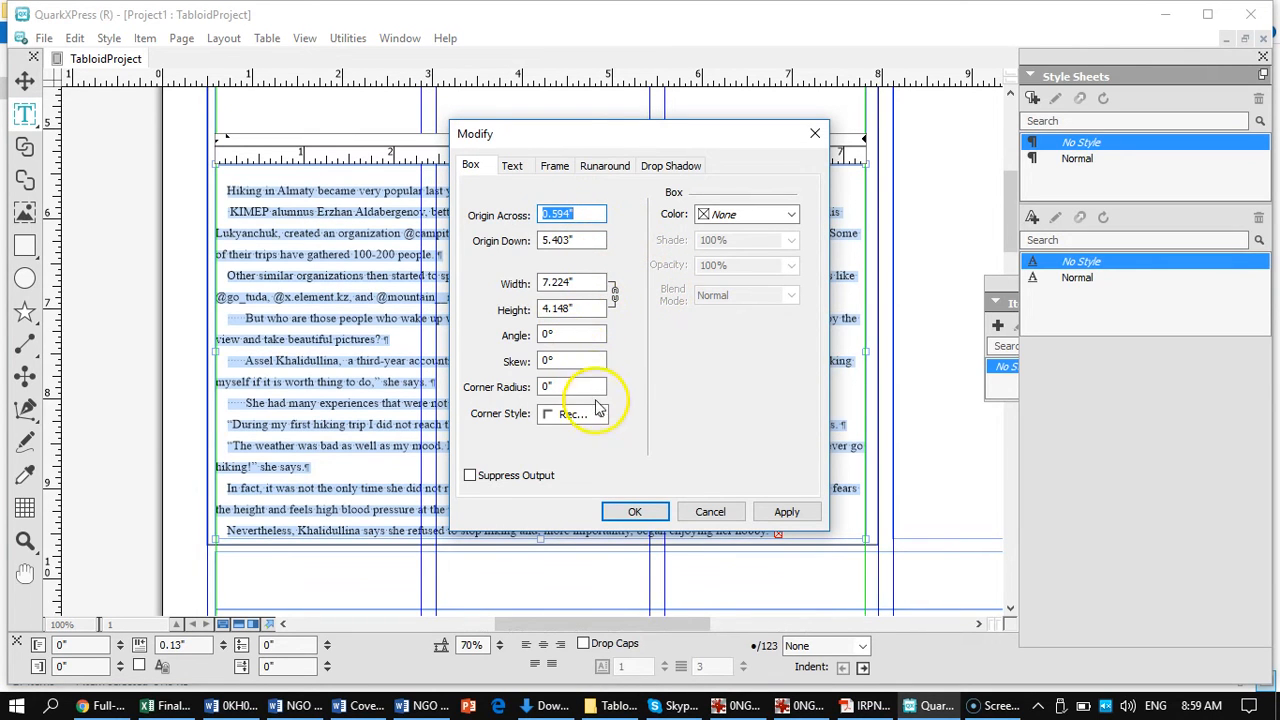
left_click(512, 165)
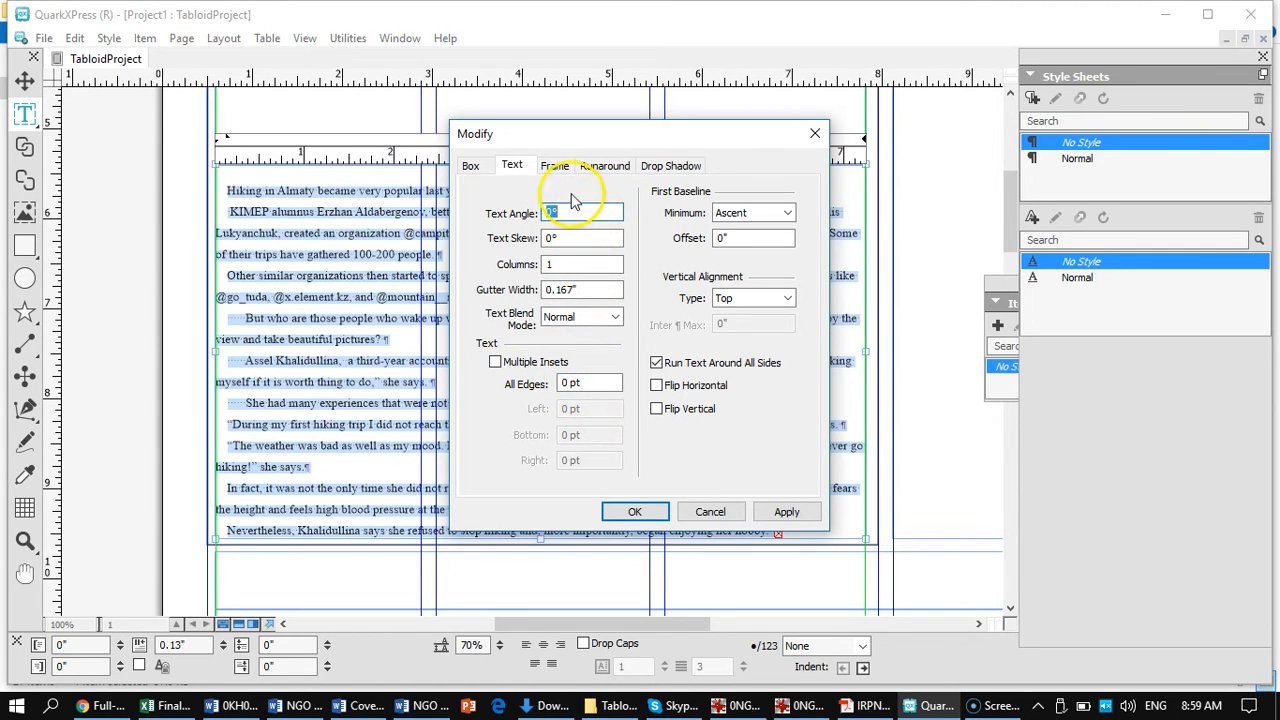
left_click(556, 168)
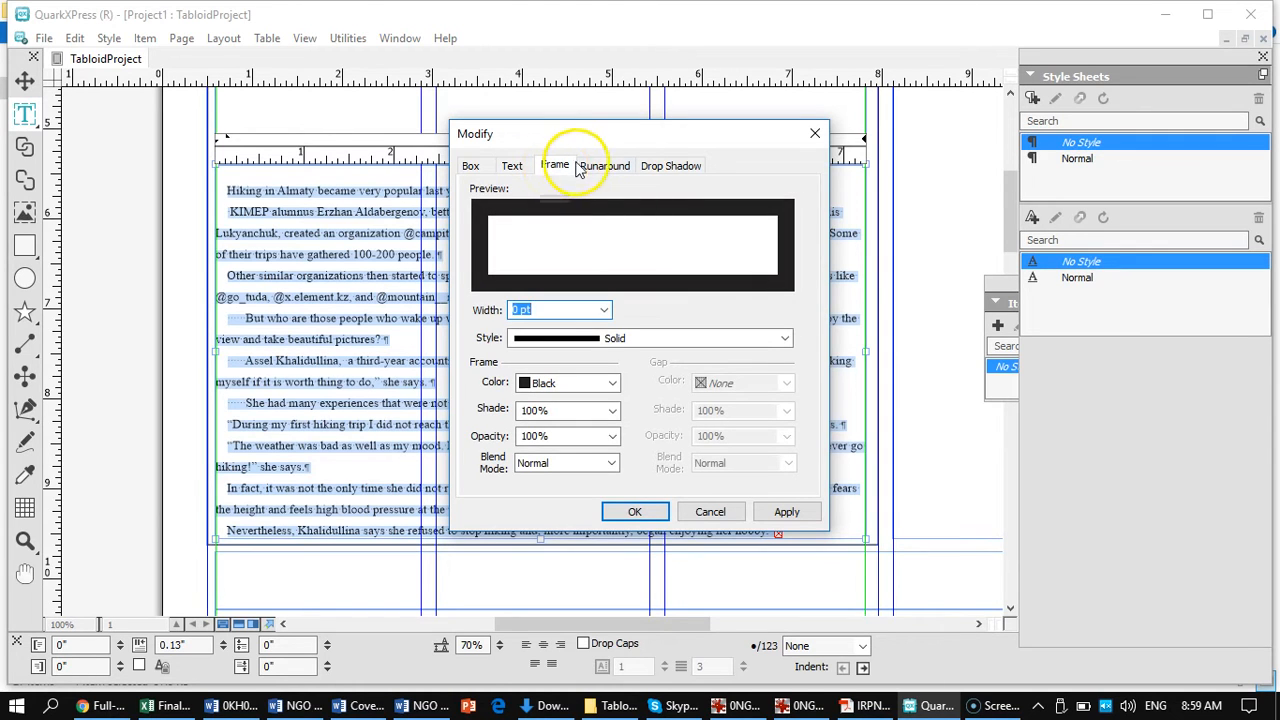
left_click(589, 166)
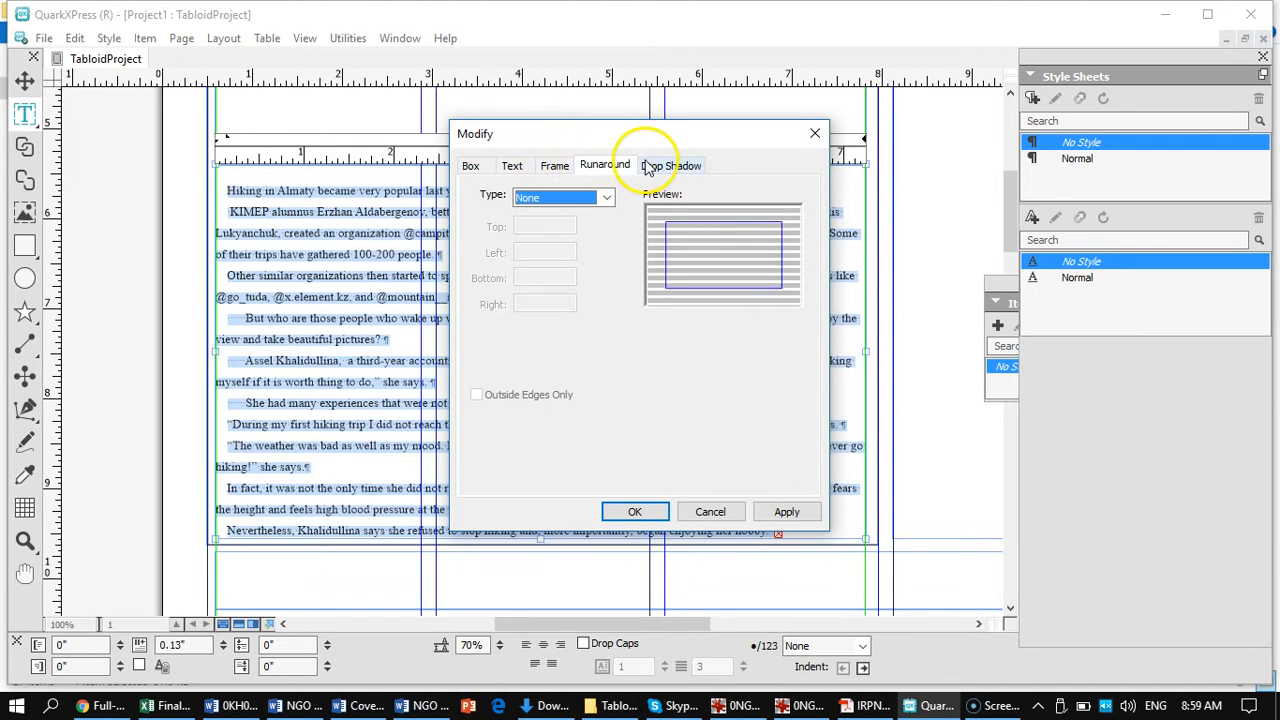
left_click(512, 168)
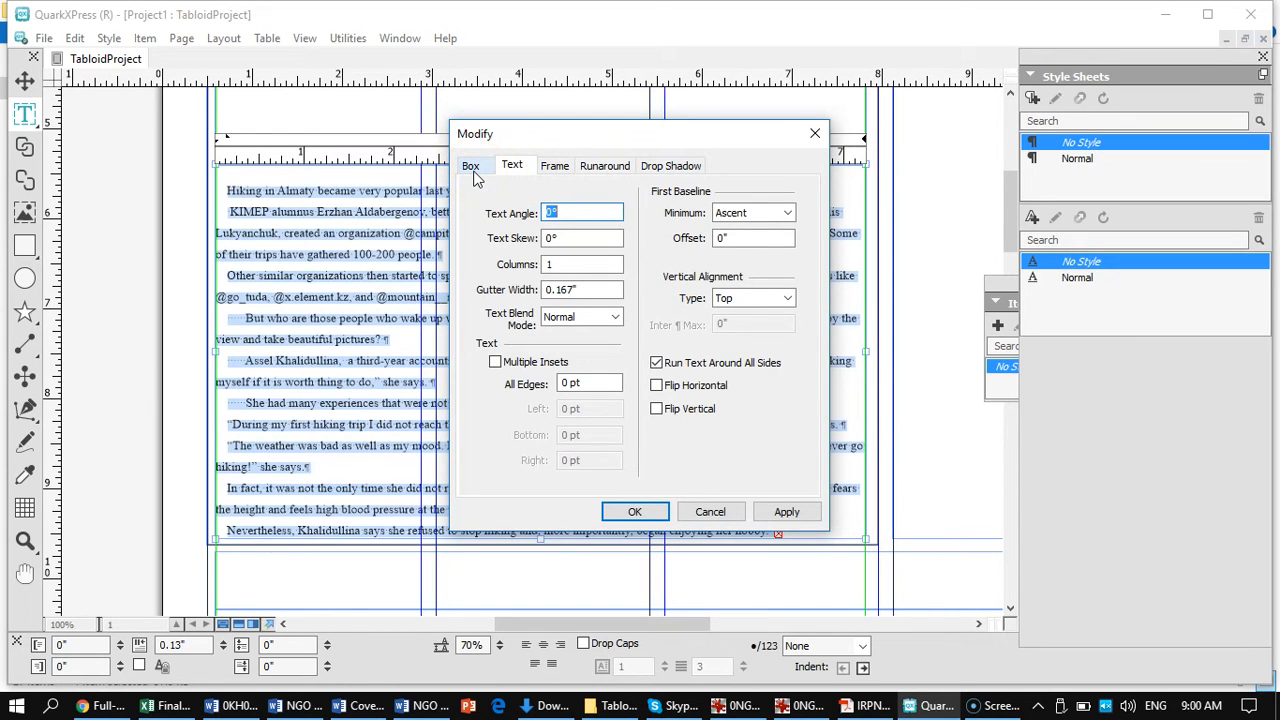
left_click(472, 168)
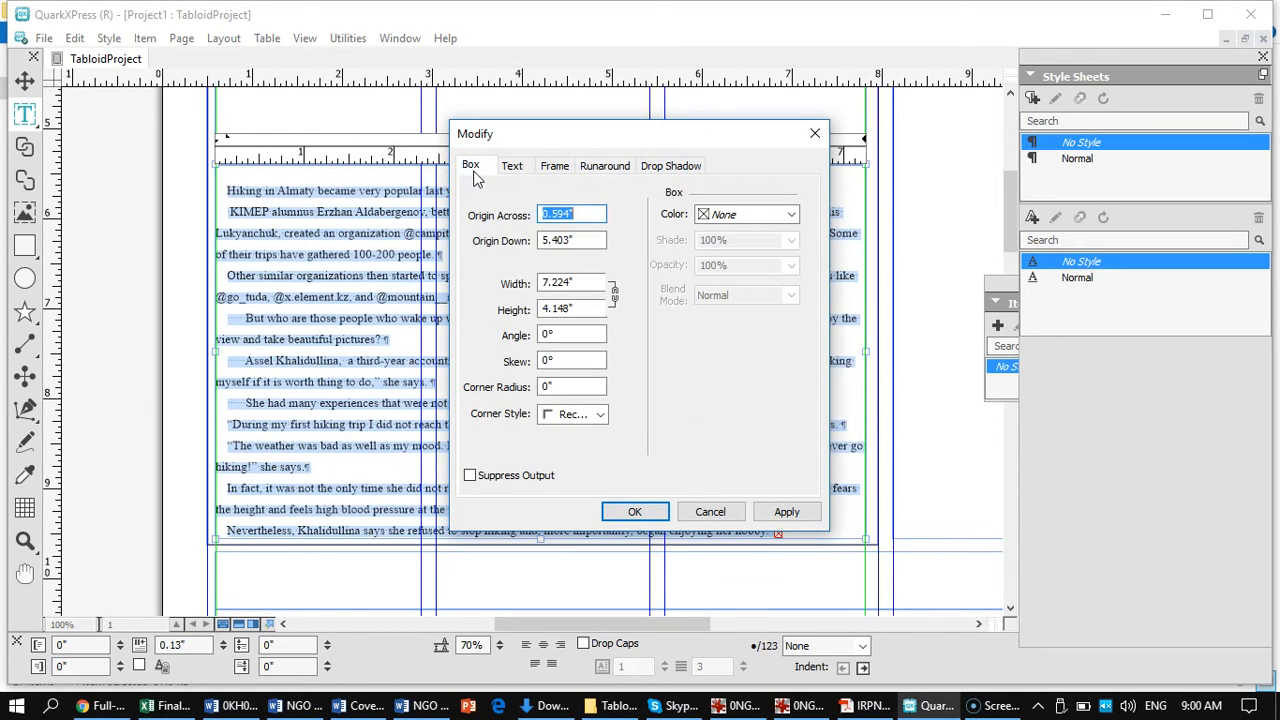
left_click(633, 512)
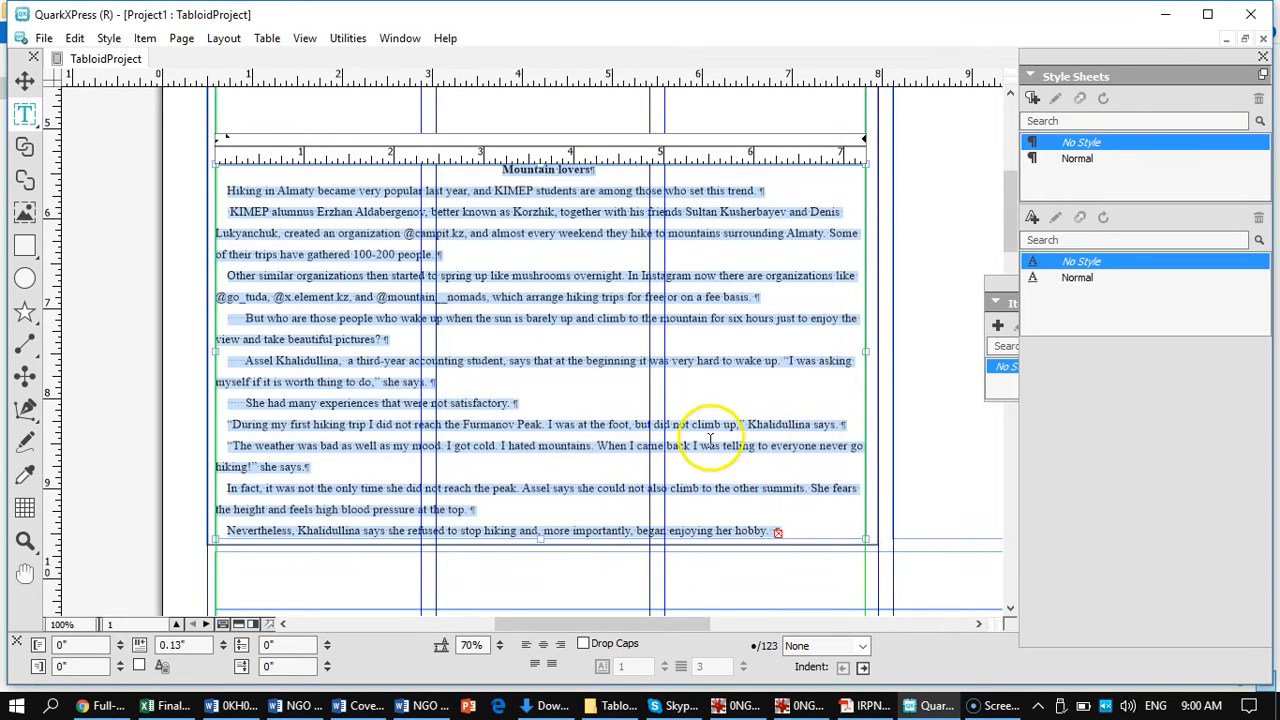
right_click(488, 256)
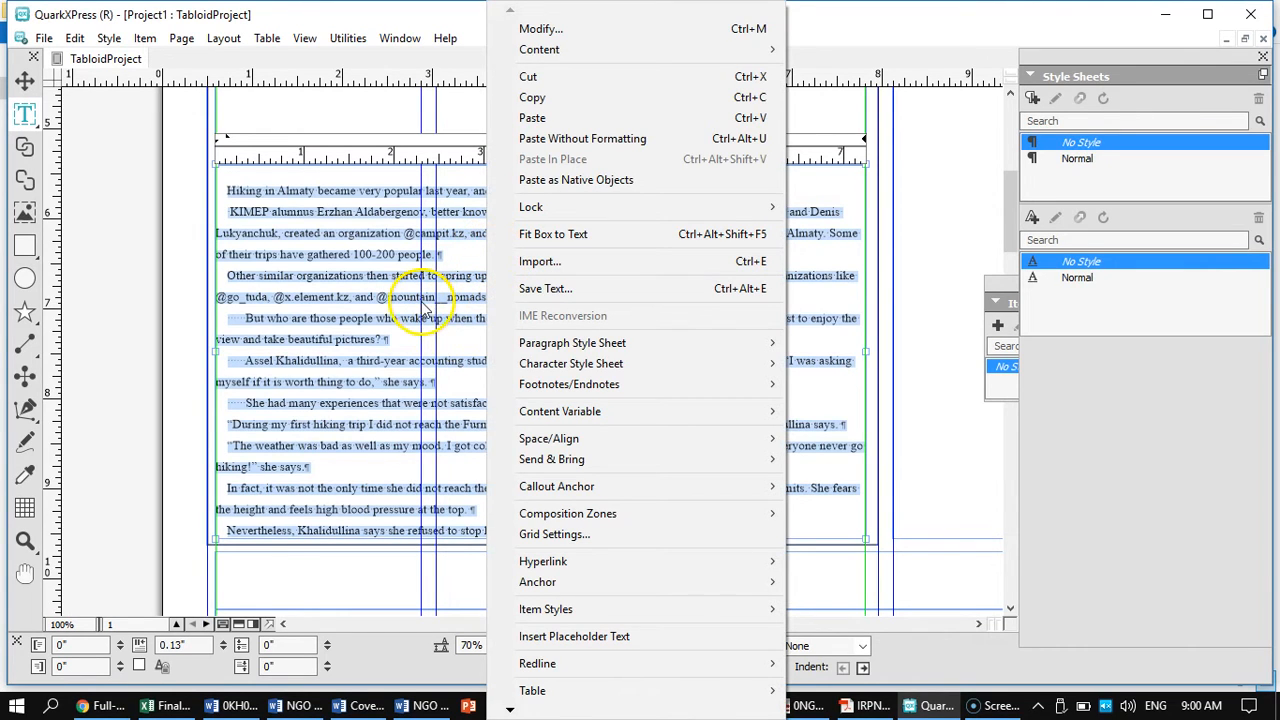
left_click(343, 352)
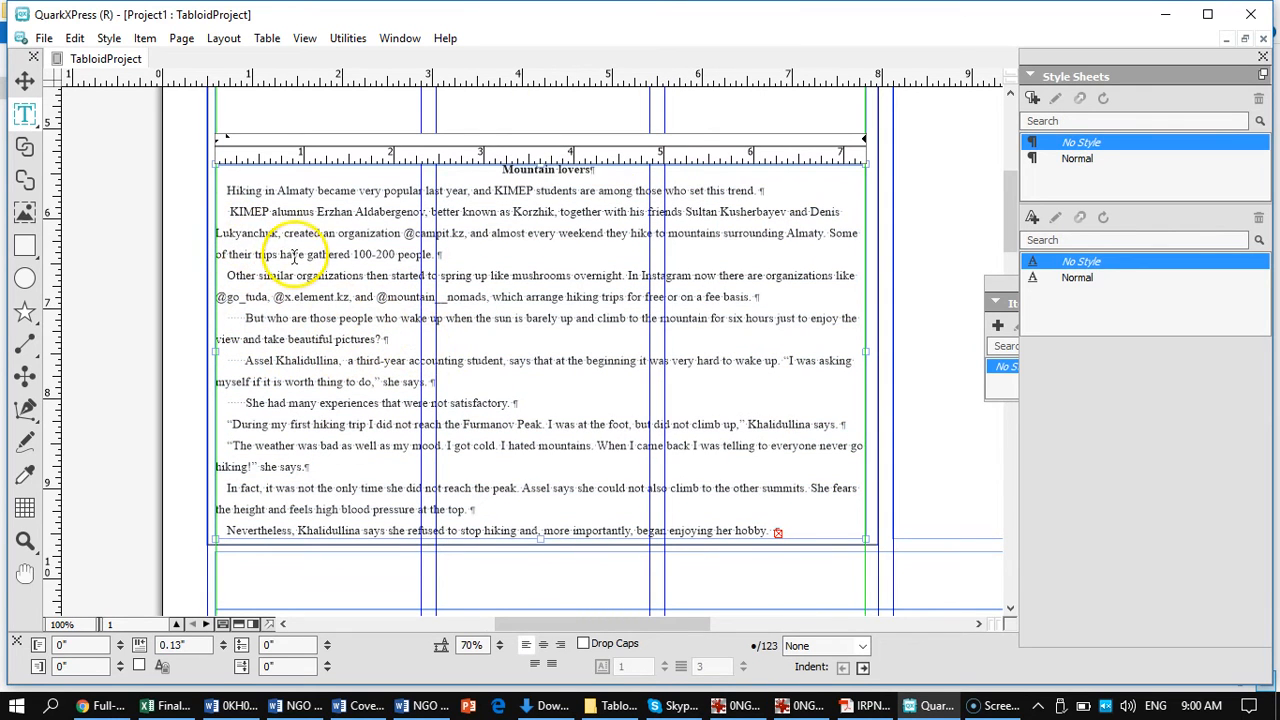
Step: Split the article's text box into 2 columns
key("ctrl+a")
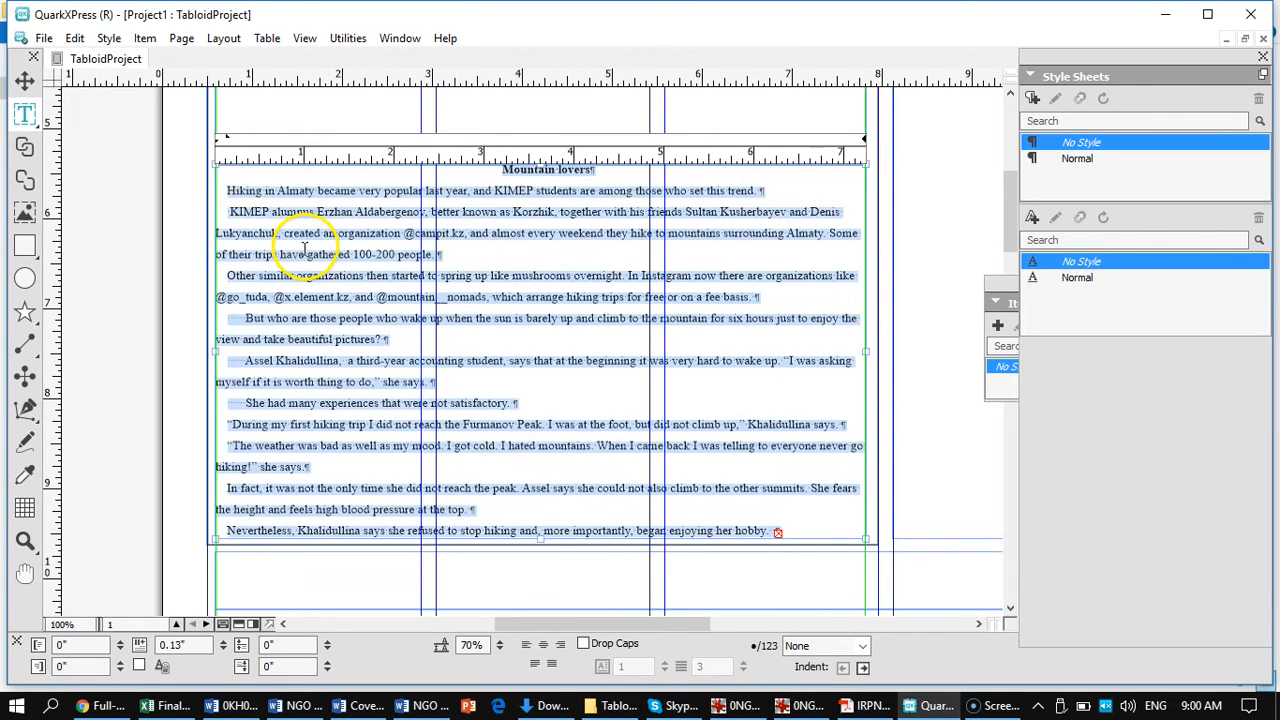
mouse_move(630, 680)
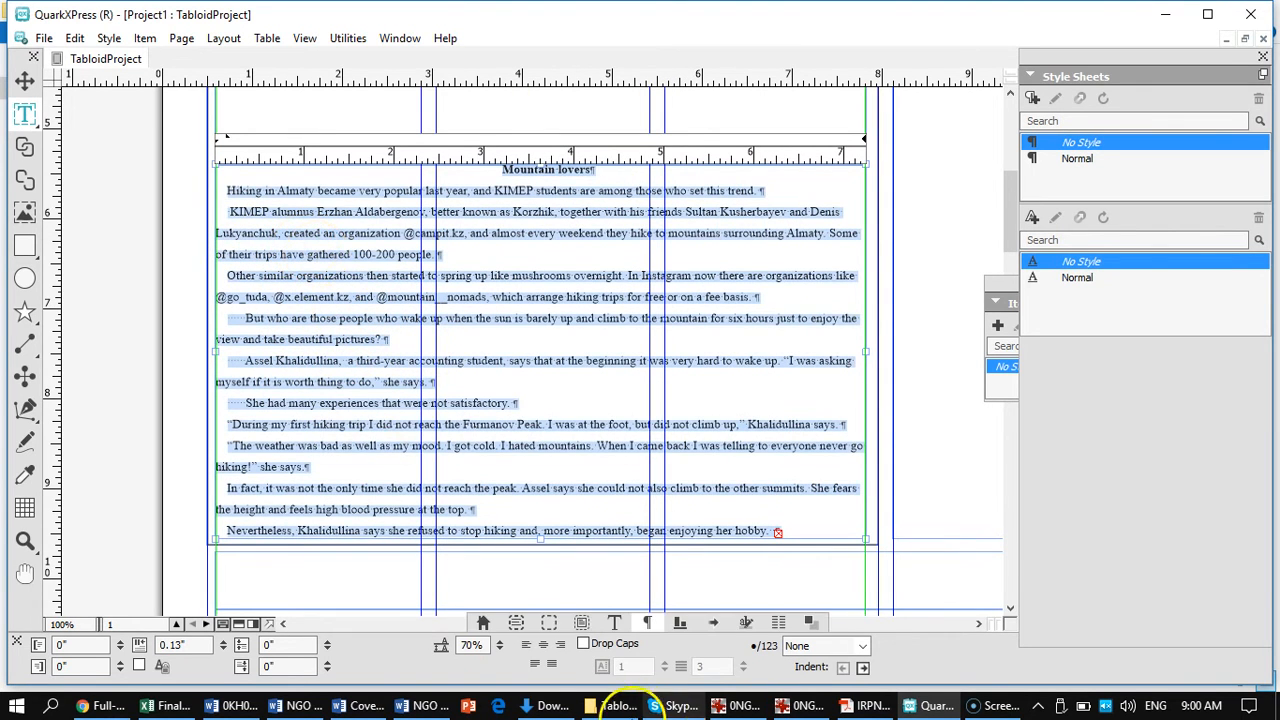
left_click(548, 623)
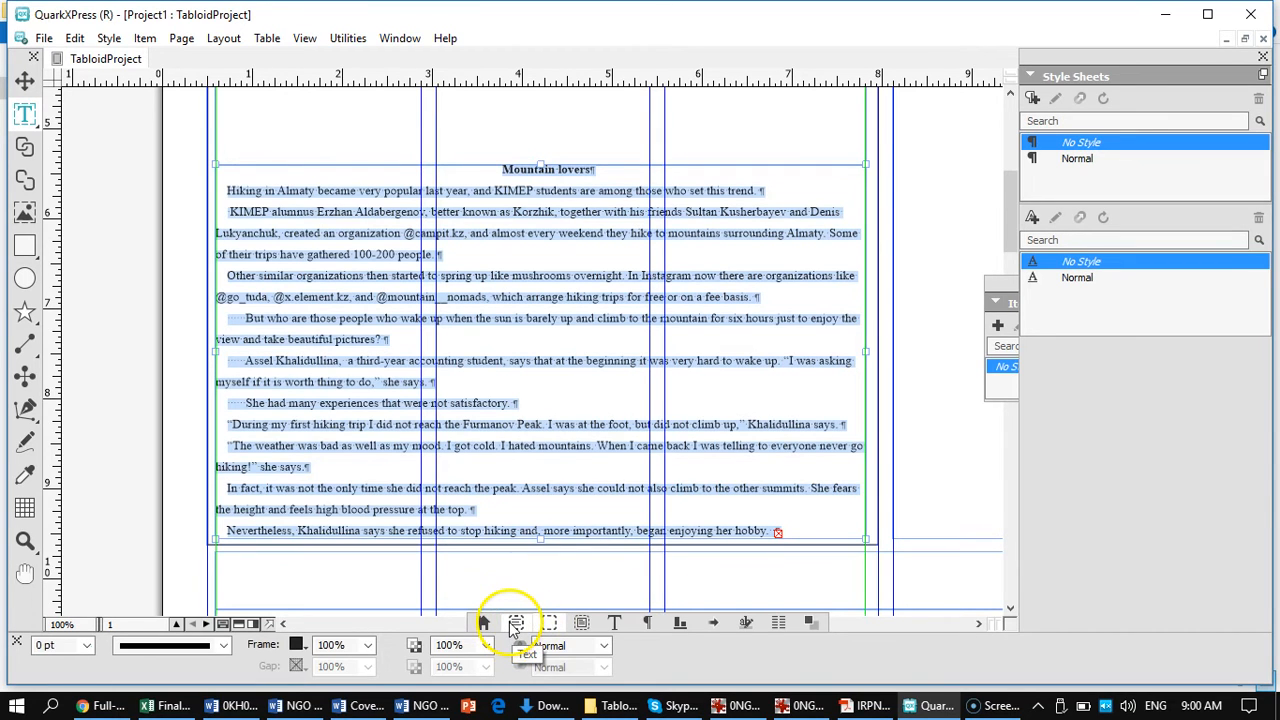
left_click(515, 623)
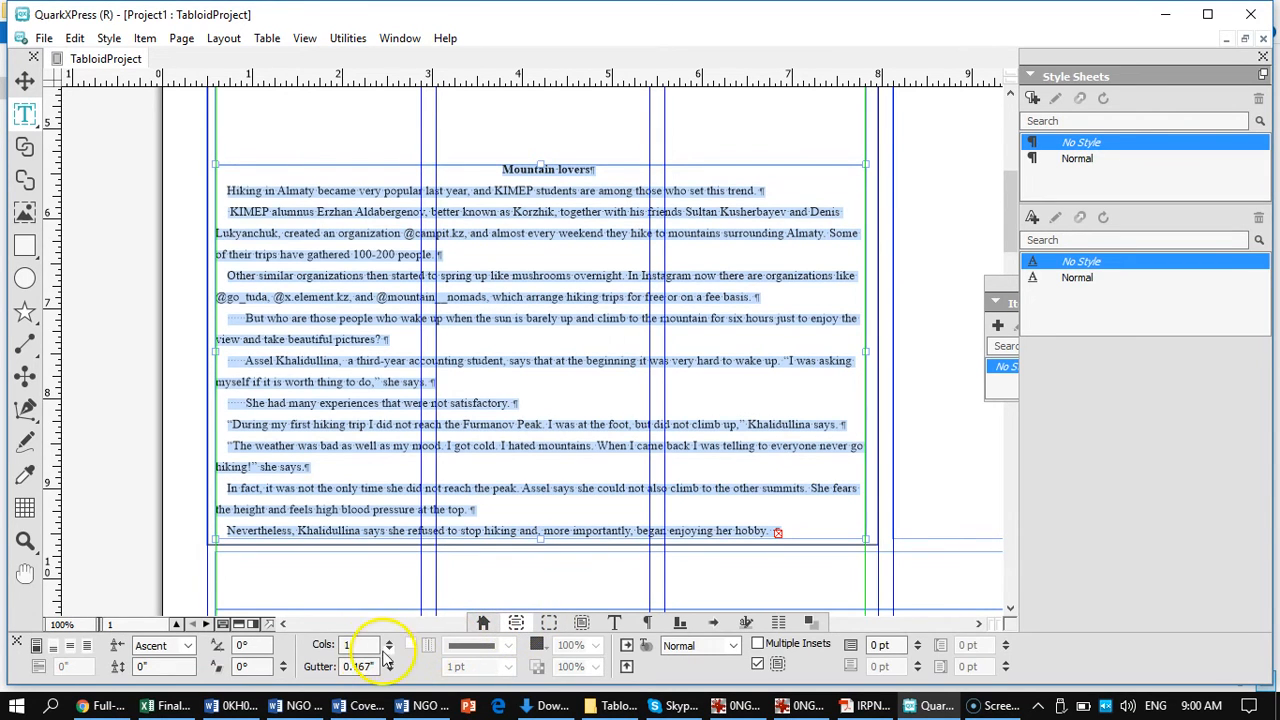
left_click(389, 644)
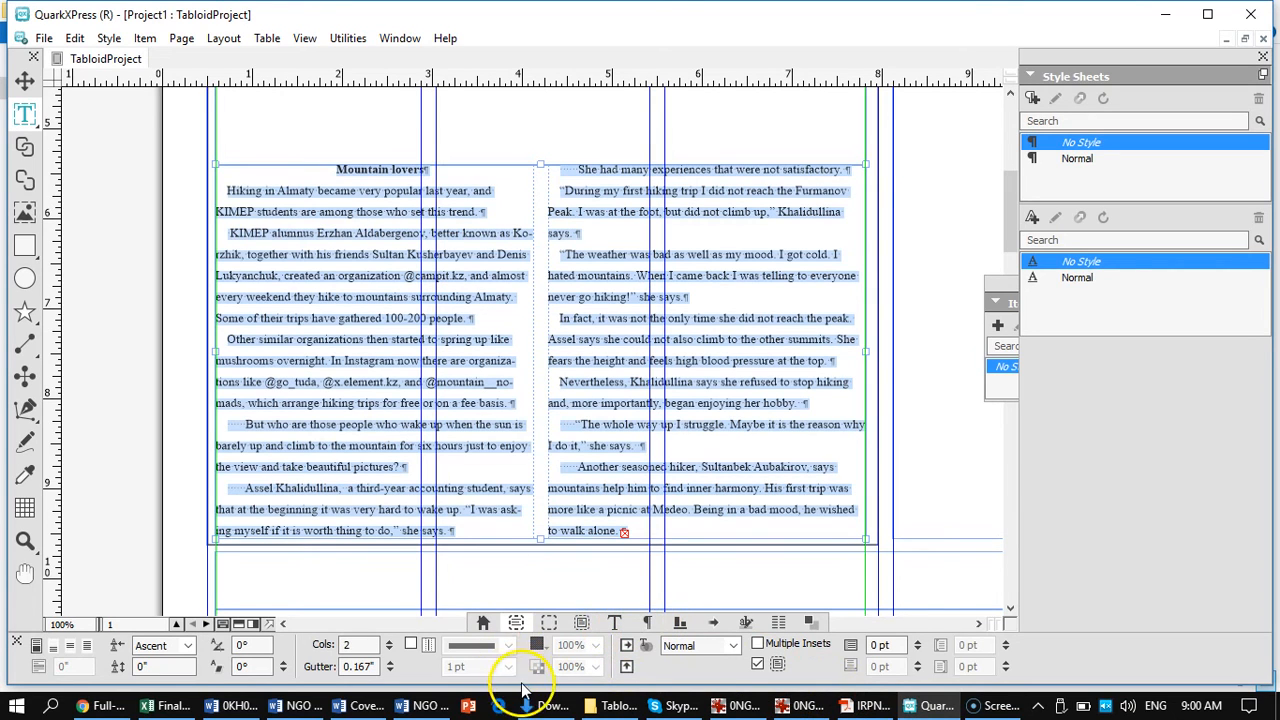
Step: Reduce the leading of the entire article text to 20%
left_click(613, 622)
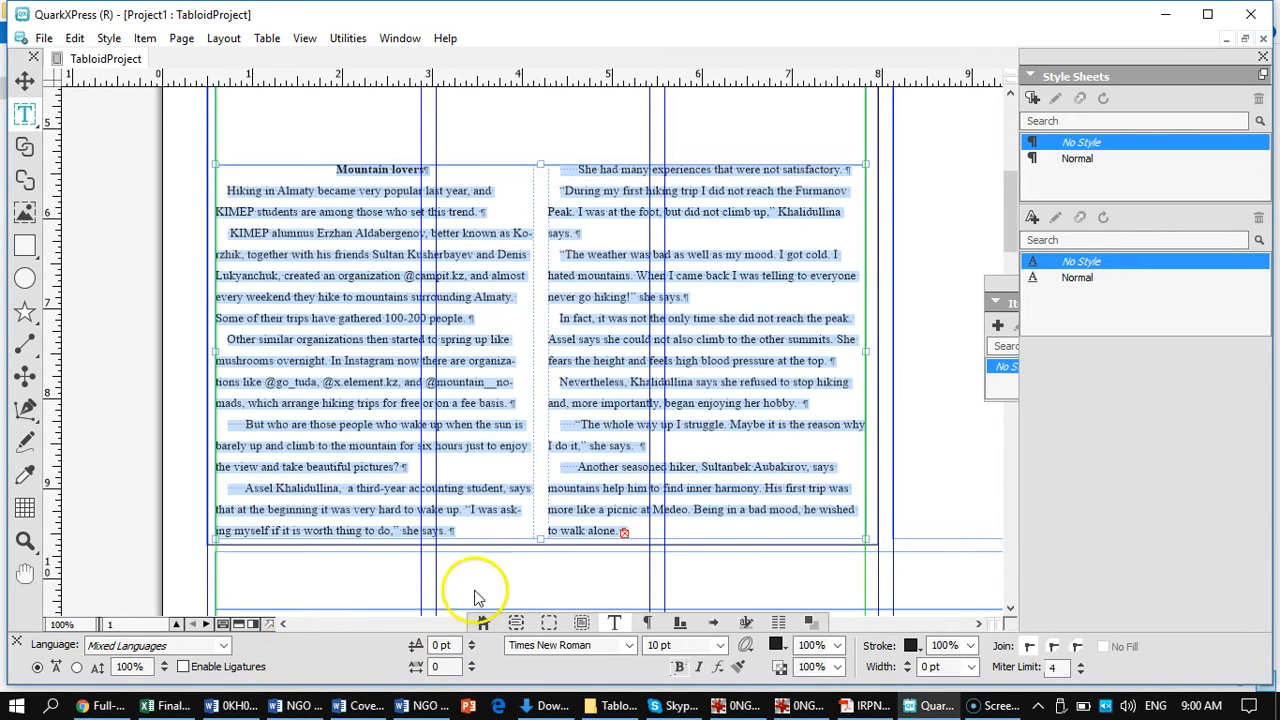
left_click(645, 622)
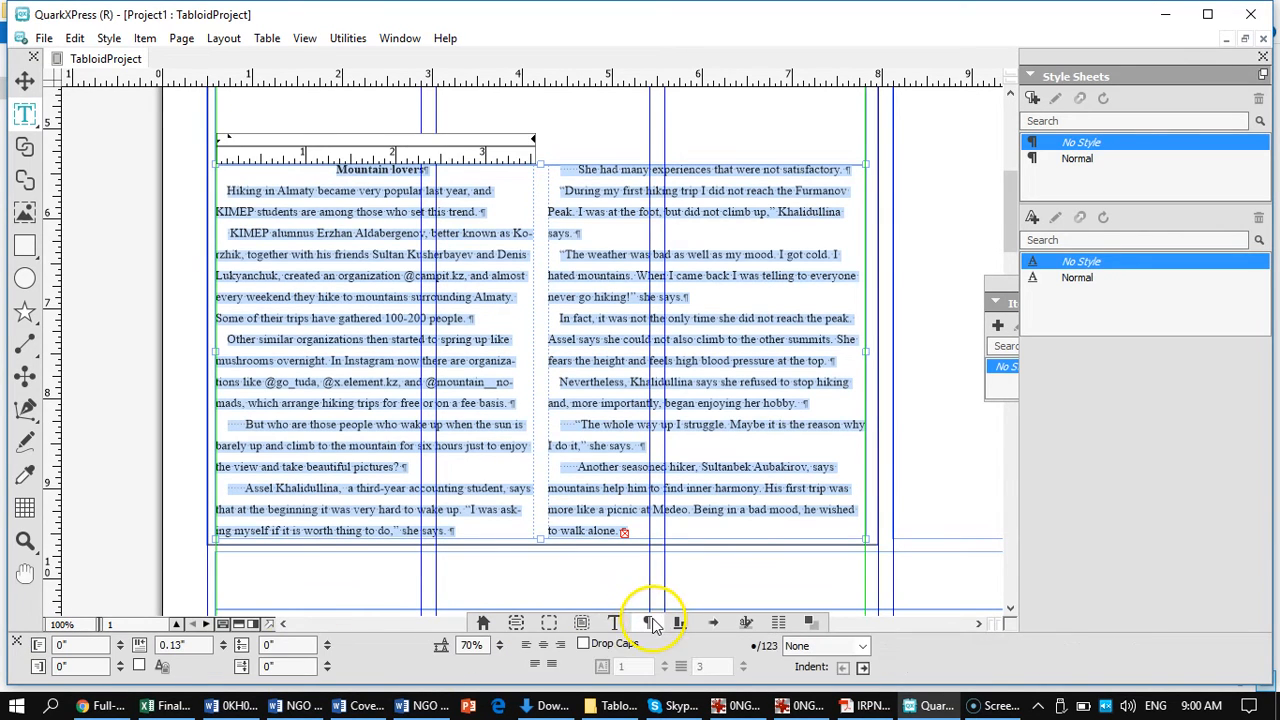
left_click(500, 650)
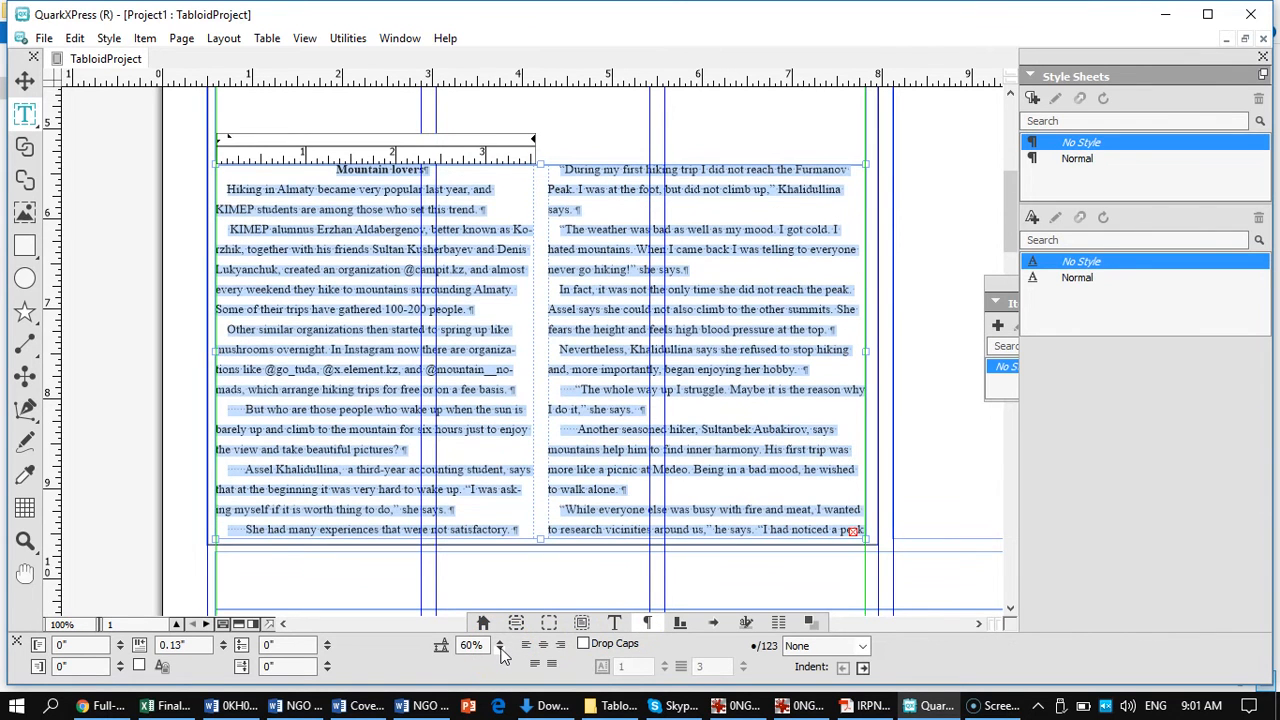
left_click(500, 650)
left_click(500, 650)
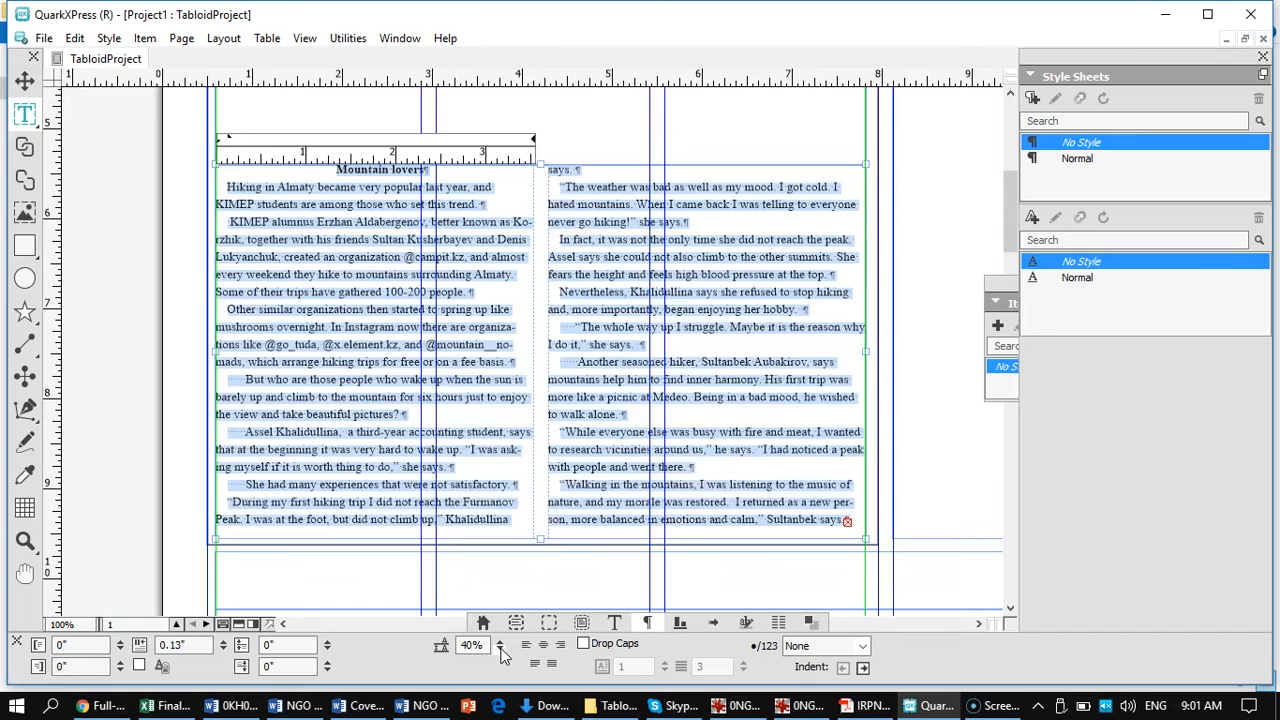
left_click(500, 650)
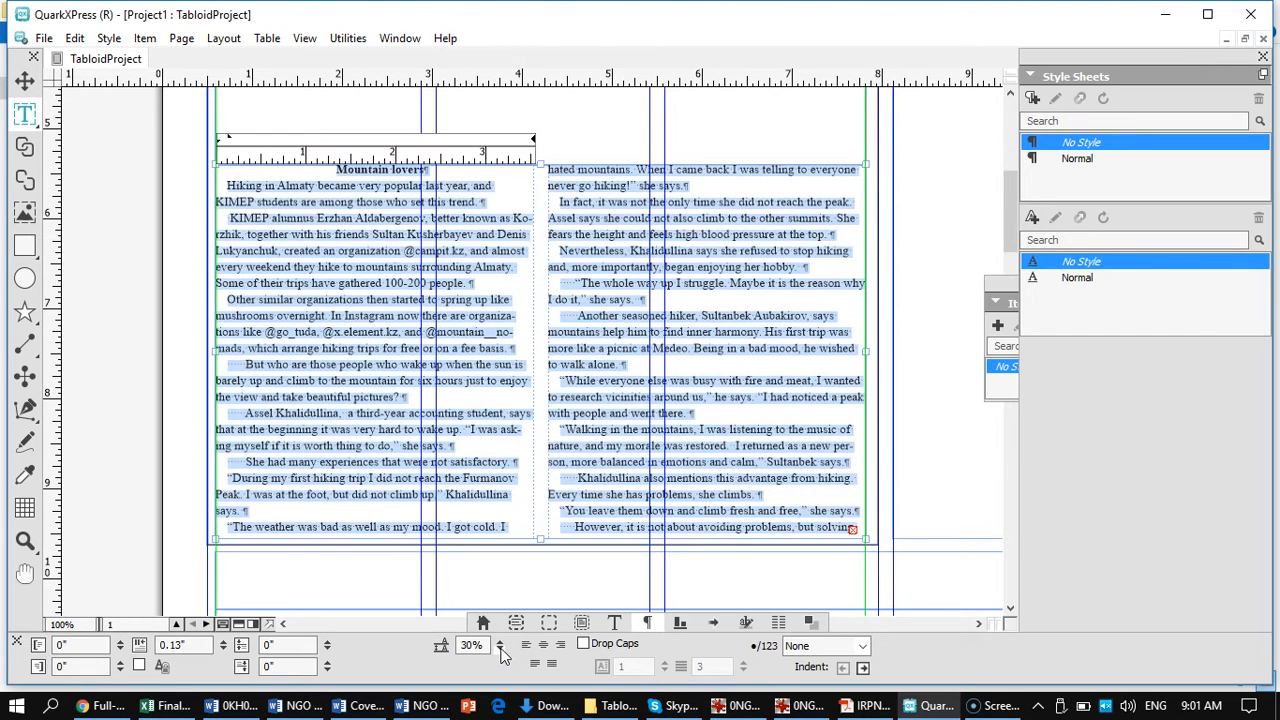
left_click(500, 650)
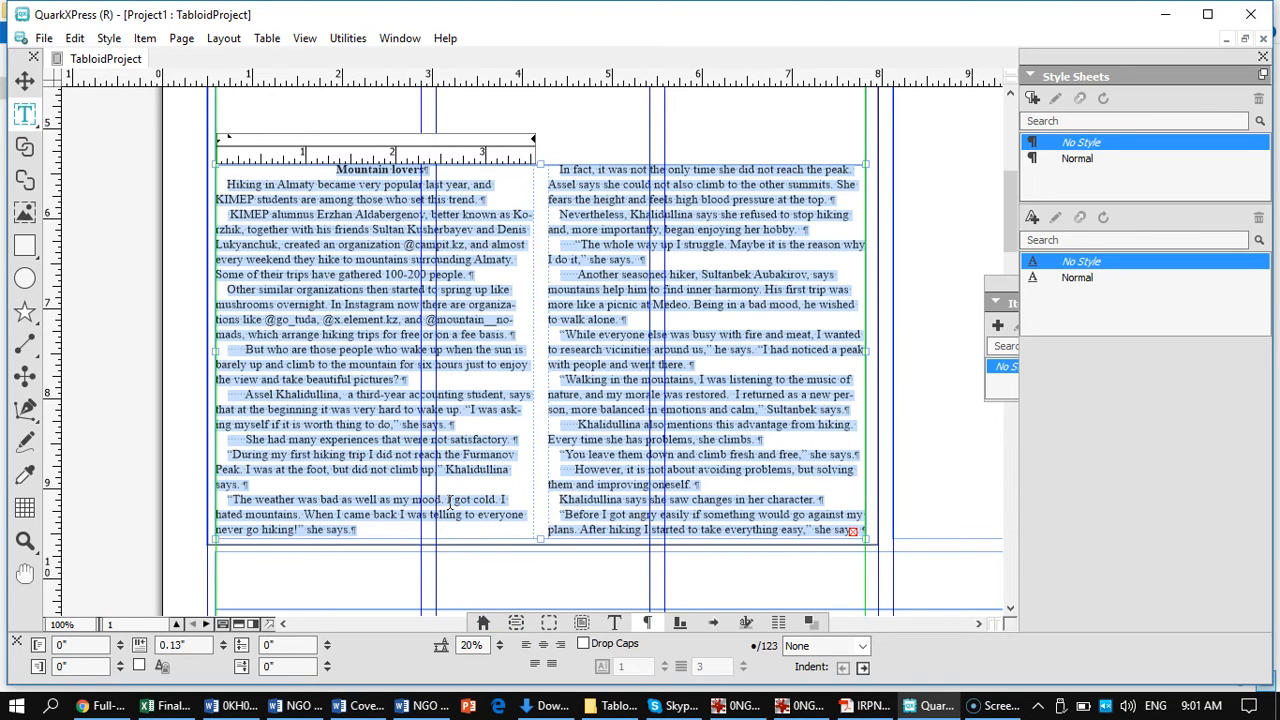
left_click(355, 276)
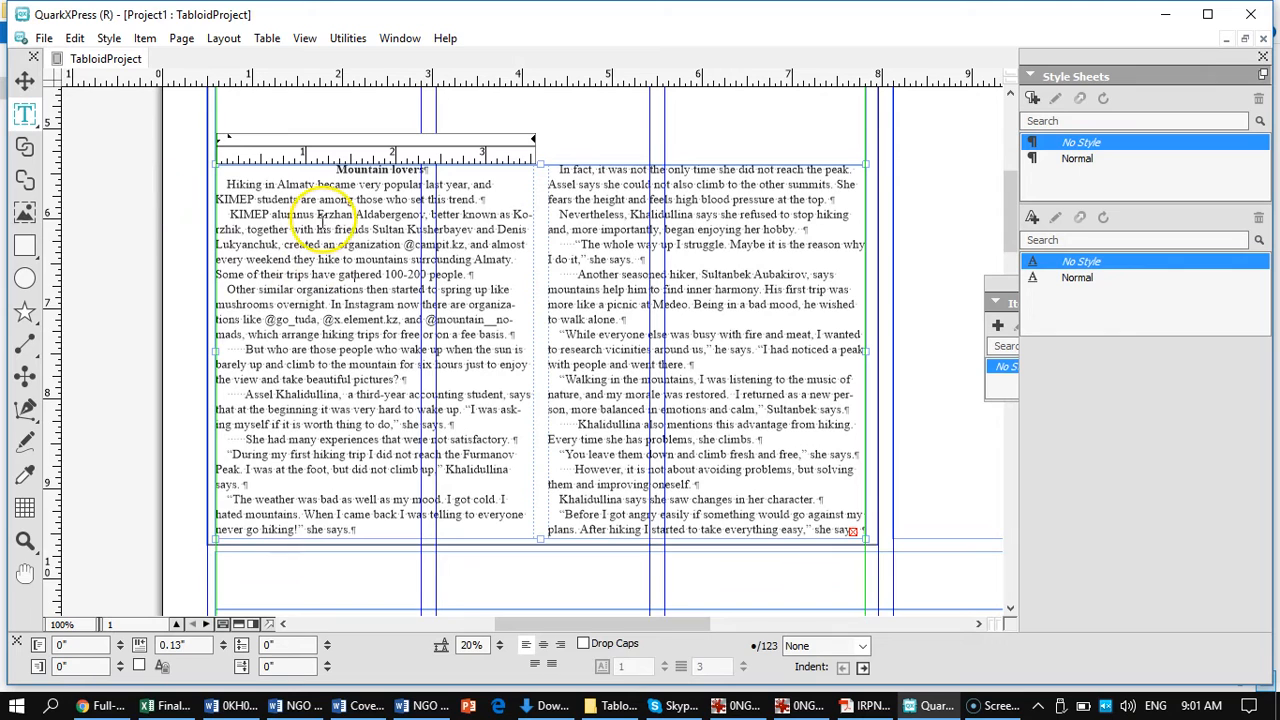
Step: Draw a picture box about 3.55" wide and 3.21" high over the upper part of the article's second column
left_click(25, 311)
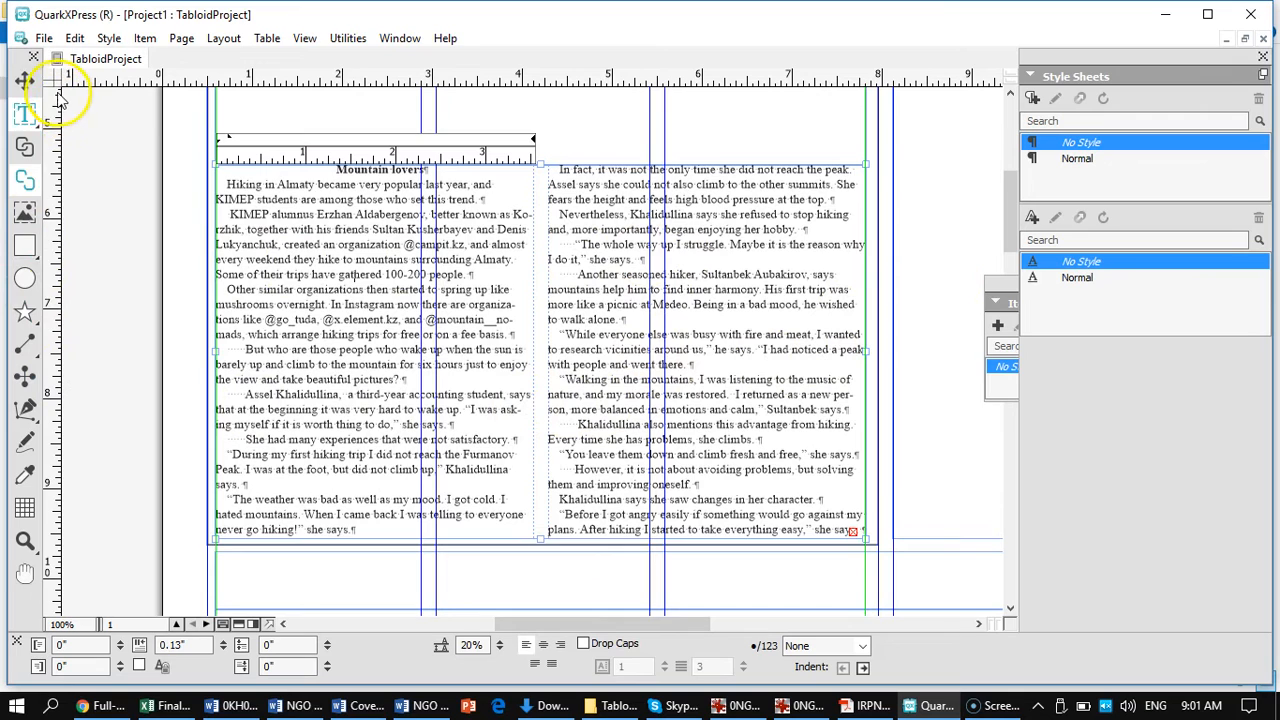
left_click(25, 212)
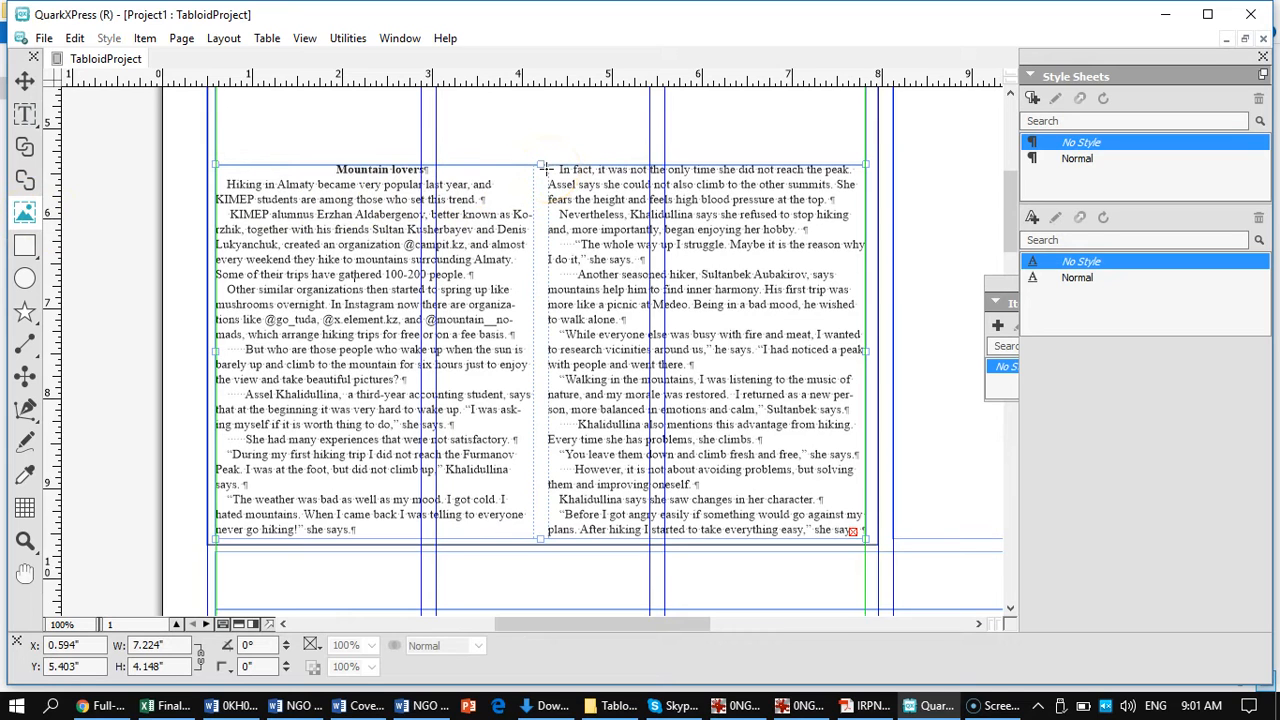
left_click_drag(545, 169, 866, 457)
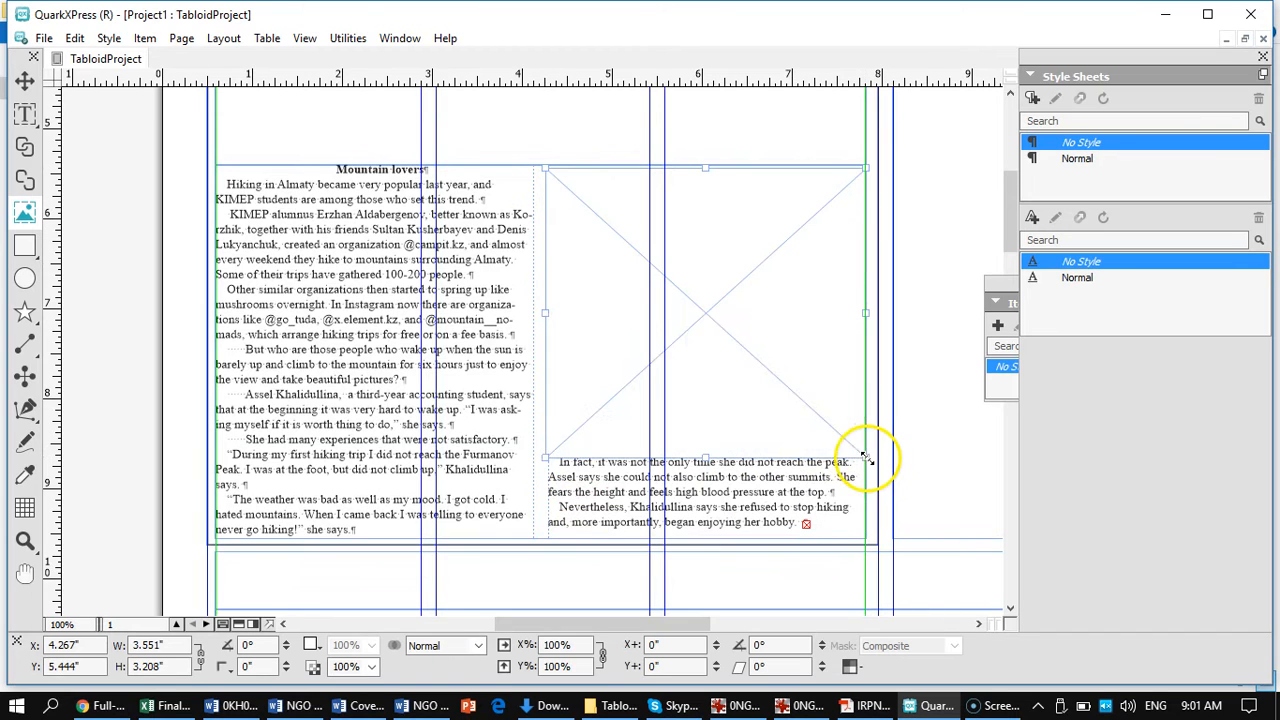
Step: Import the Hiking172 photo into the new picture box and scale the picture to the box
double_click(712, 325)
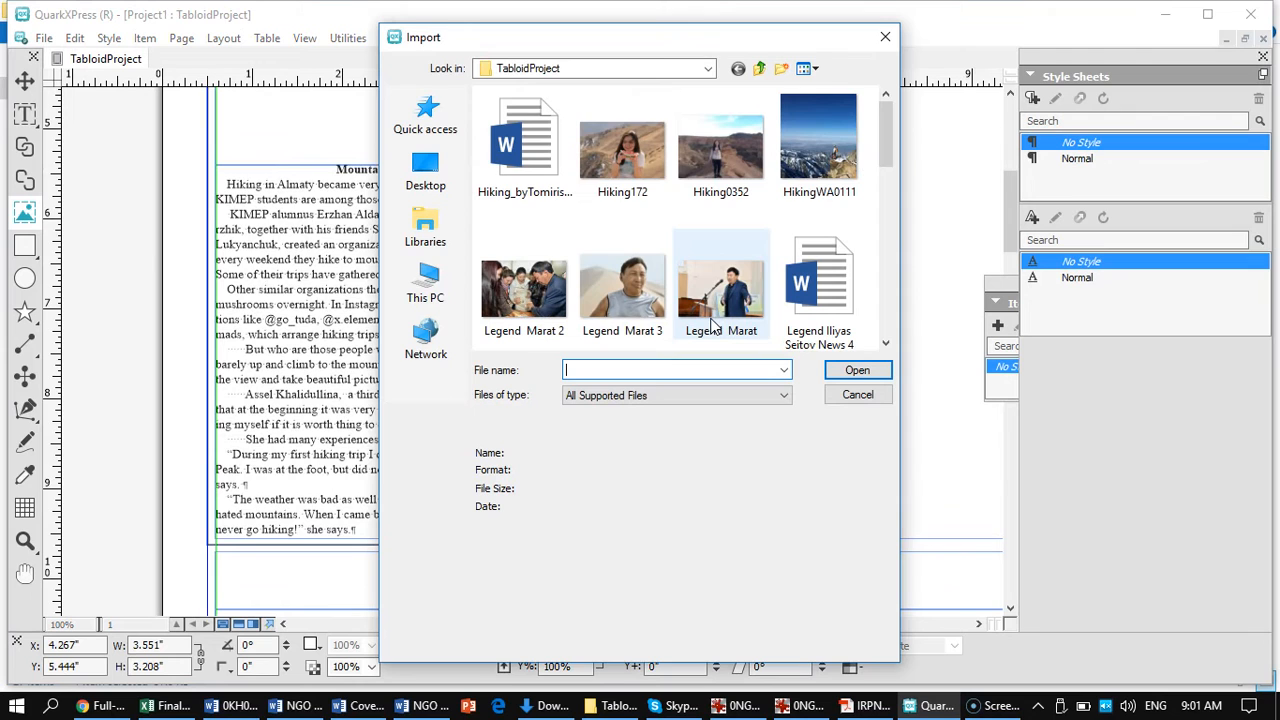
left_click(605, 160)
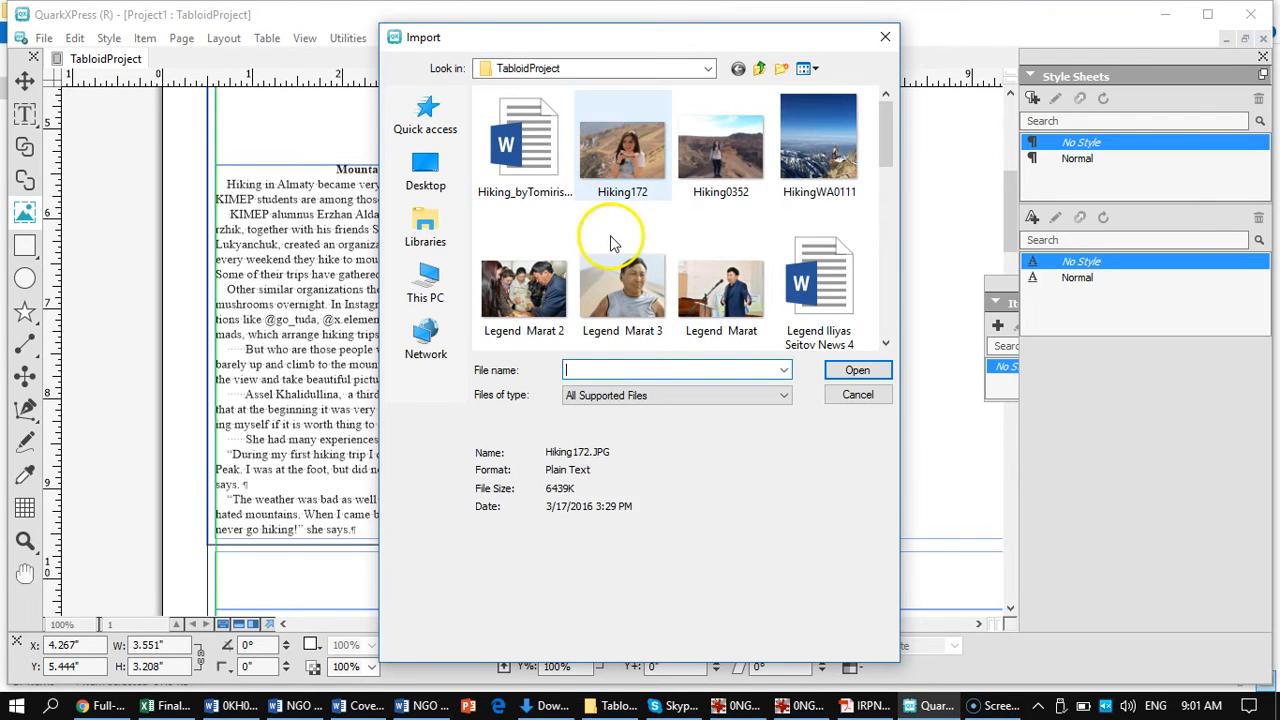
left_click(852, 371)
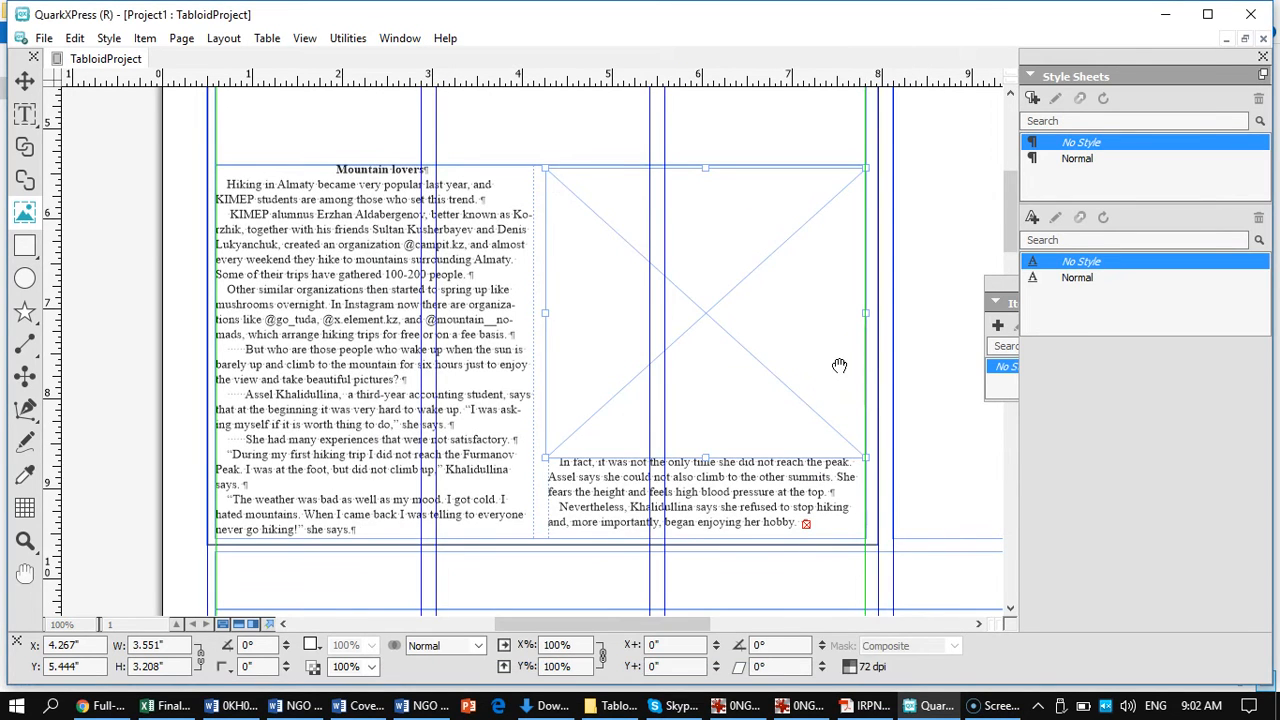
left_click_drag(757, 366, 698, 296)
right_click(698, 296)
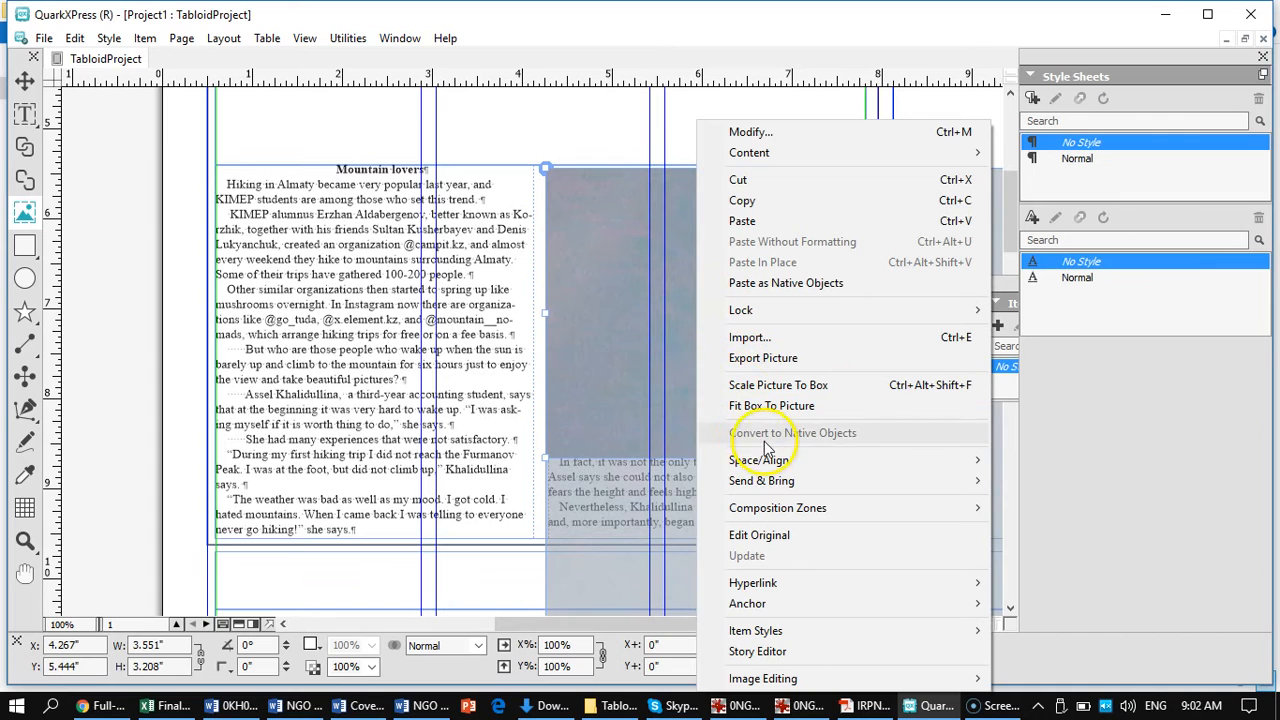
left_click(766, 393)
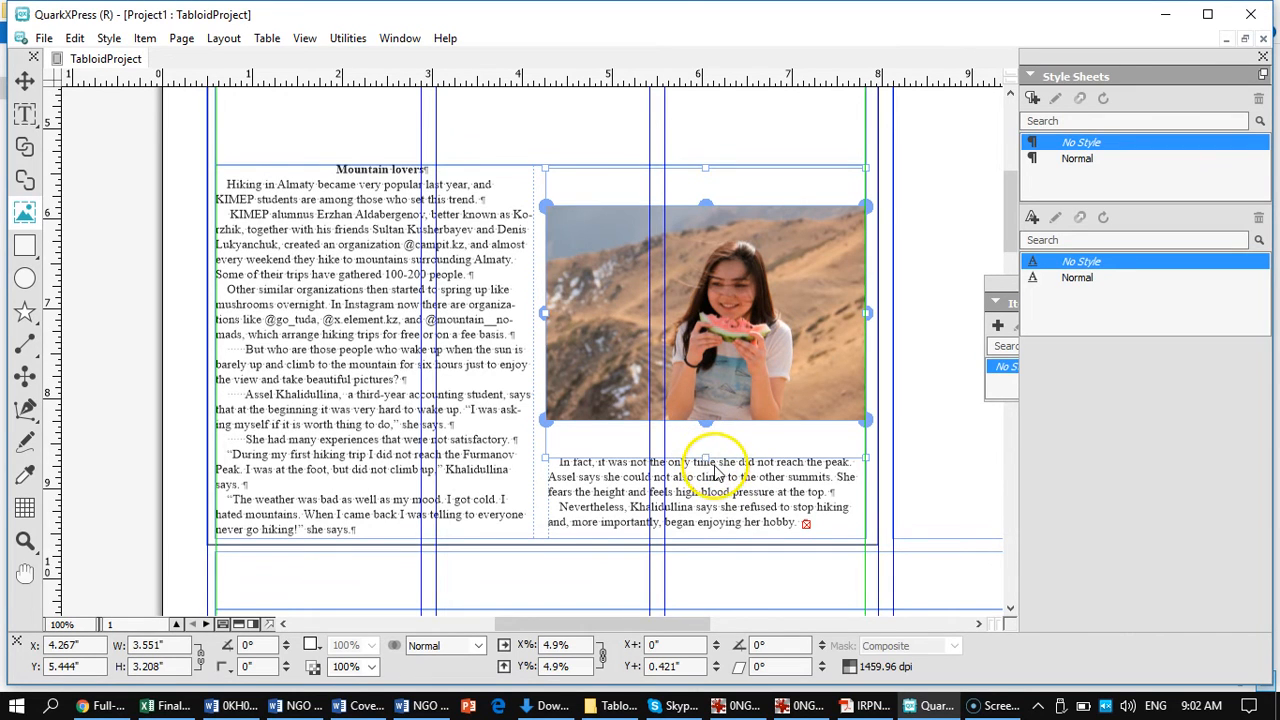
Step: Move the photo up to the top of its picture box and shorten the box to about 2.35" high to match
left_click_drag(707, 455, 699, 386)
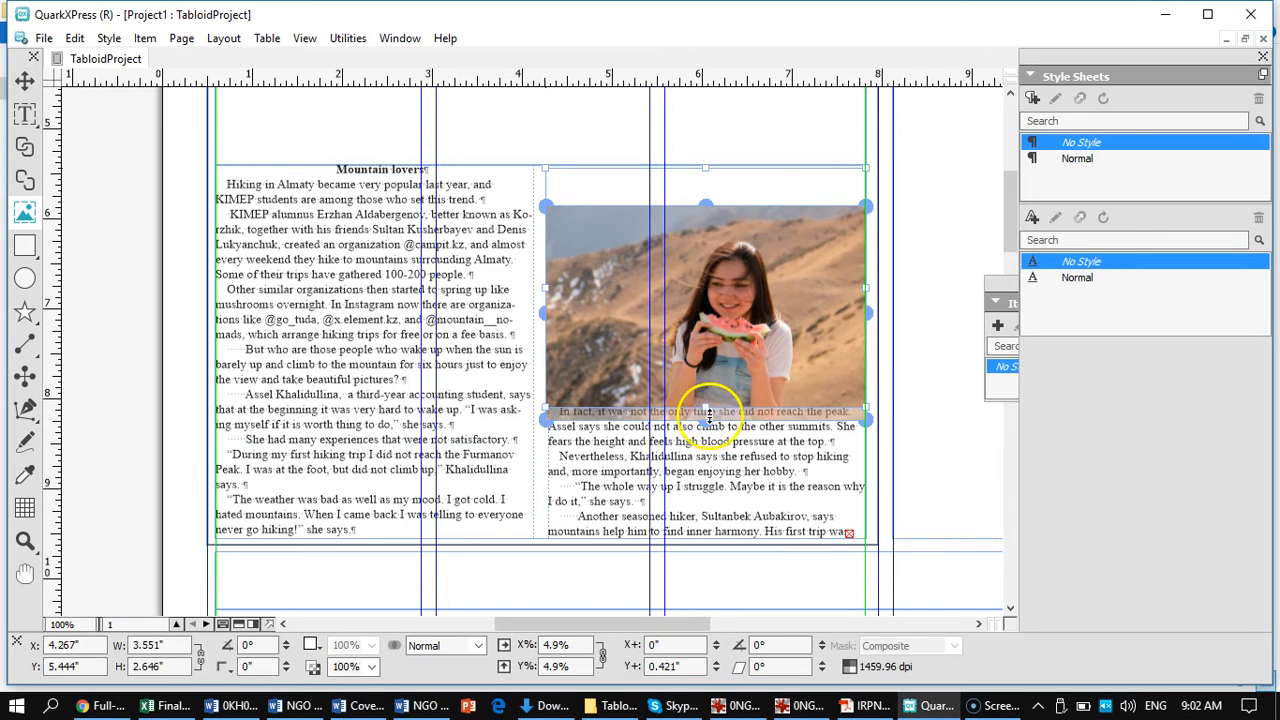
left_click_drag(710, 363, 708, 326)
left_click_drag(708, 403, 710, 378)
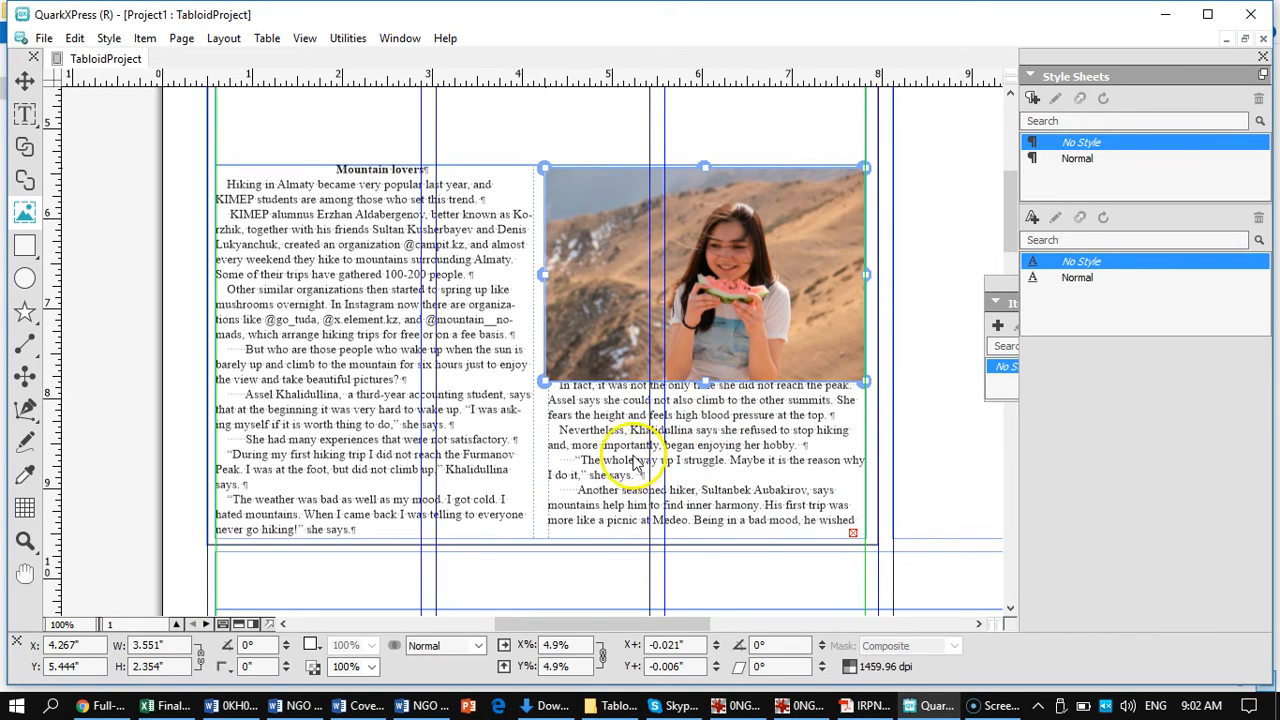
left_click(603, 462)
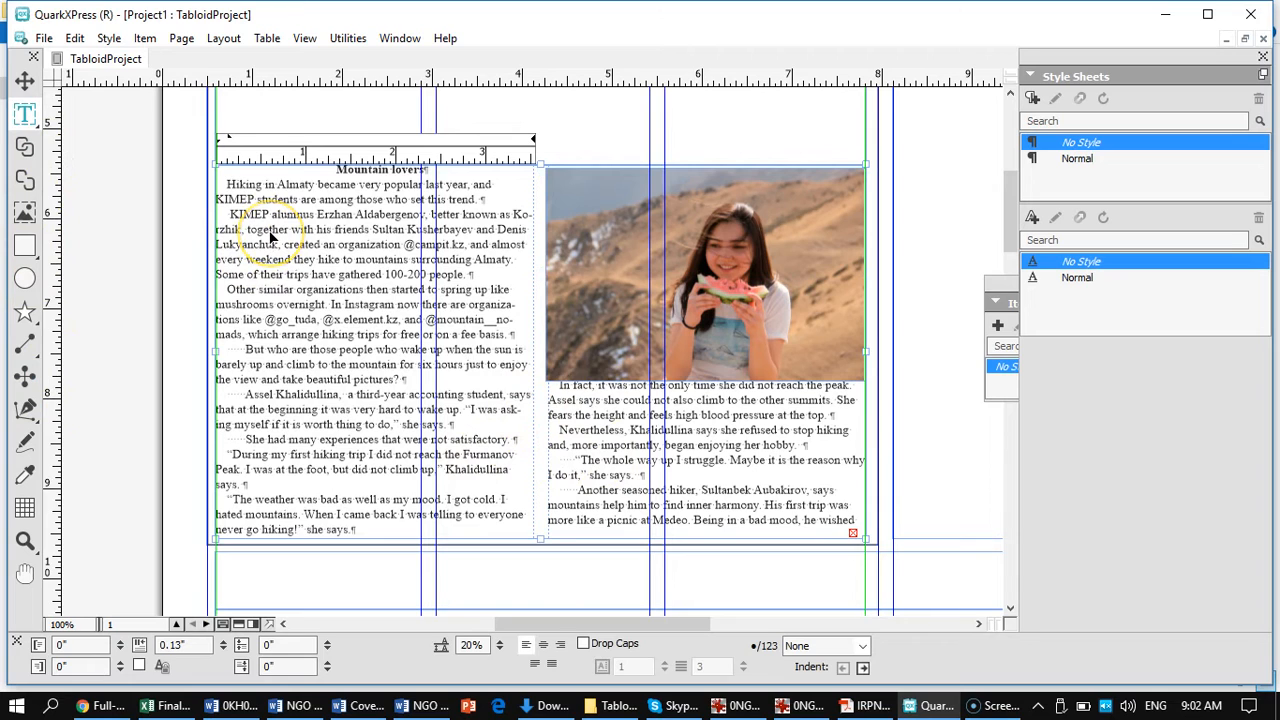
Step: Delete the extra tab spacing before the first-column paragraphs beginning "But who are those people", the third-year accounting student's introduction and "She had many experiences"
left_click_drag(245, 350, 226, 349)
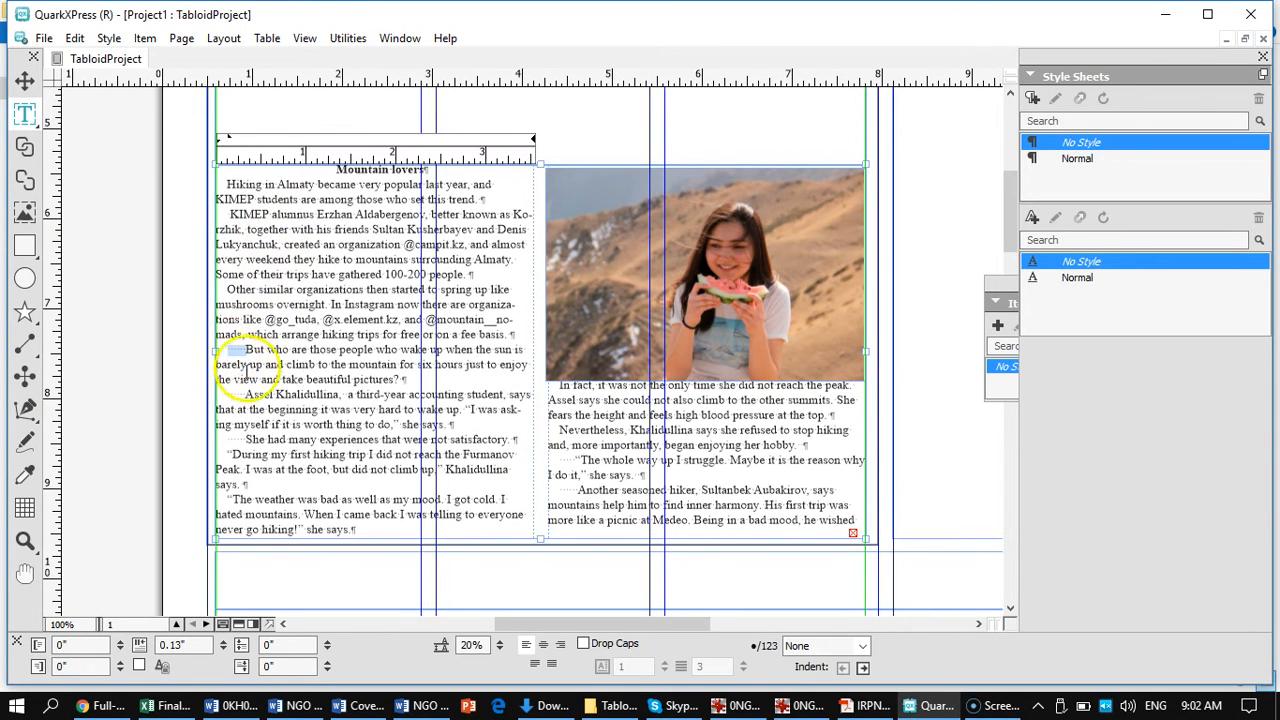
key("BackSpace")
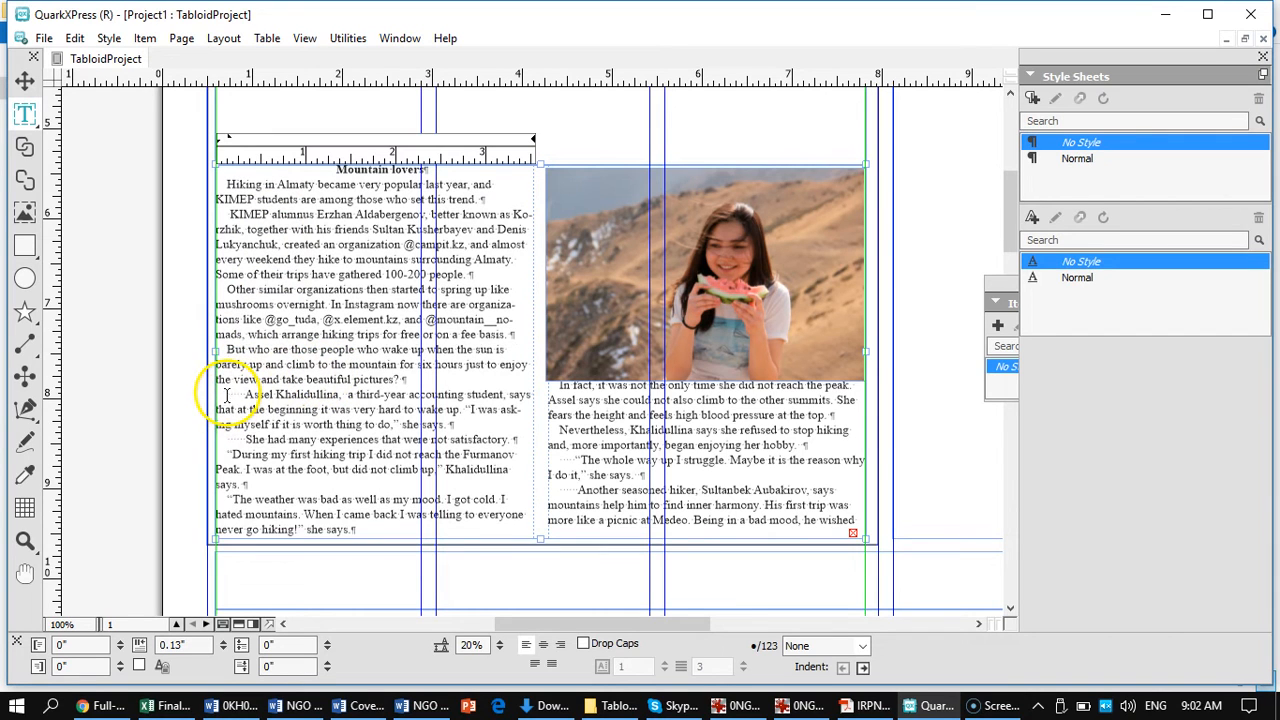
left_click_drag(246, 394, 225, 394)
key("BackSpace")
left_click(243, 438)
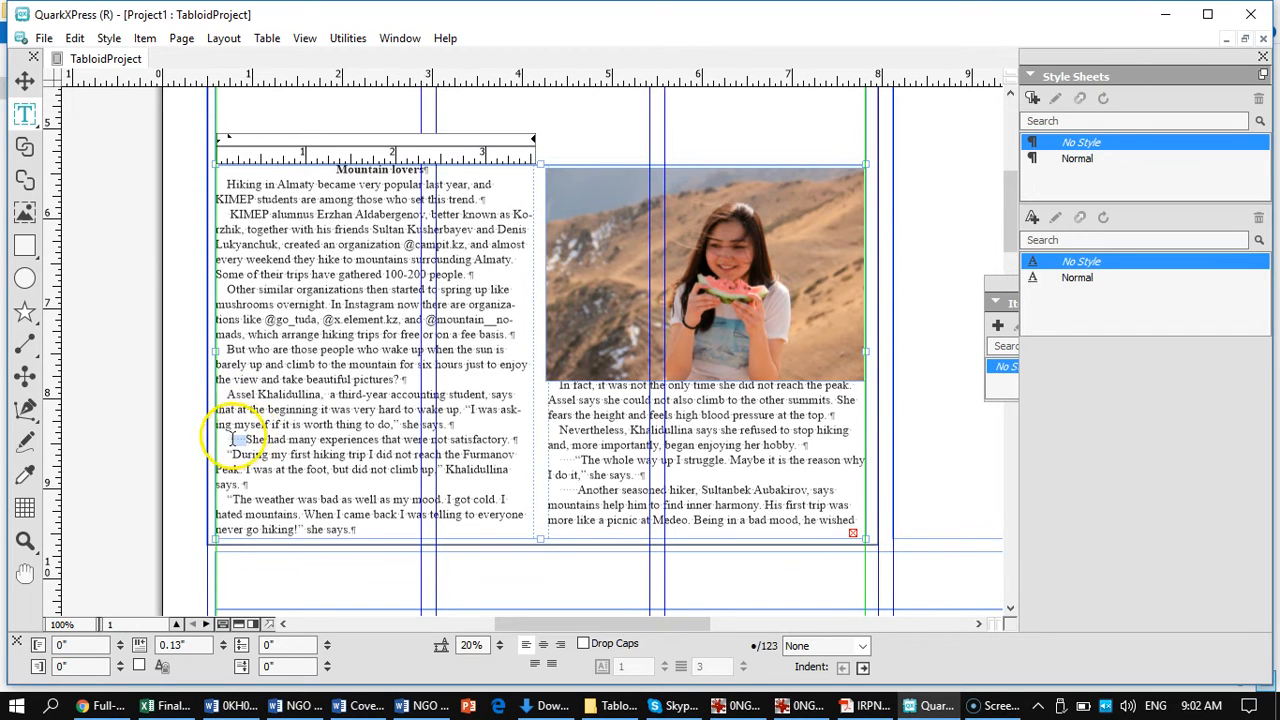
key("BackSpace")
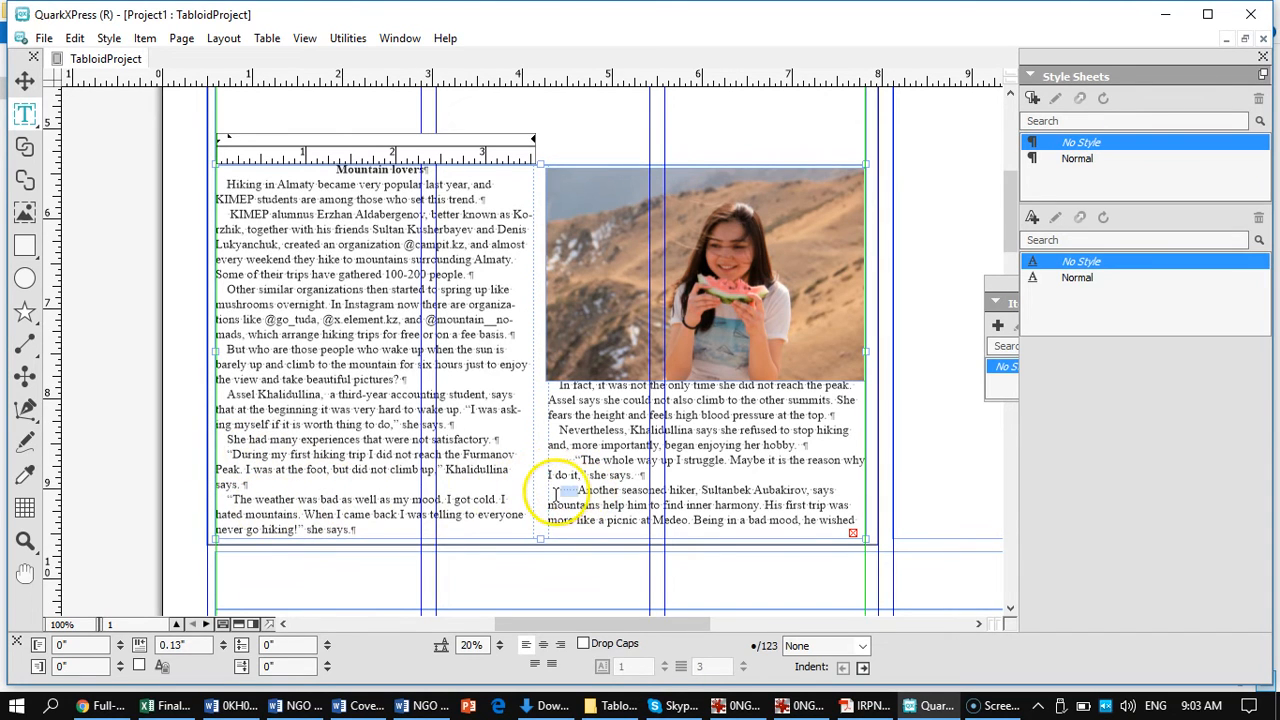
Step: Delete the extra tab spacing before the second-column paragraphs beginning "Another seasoned hiker" and "The whole way up I struggle"
left_click(577, 491)
key("BackSpace")
left_click_drag(577, 460, 552, 460)
key("BackSpace")
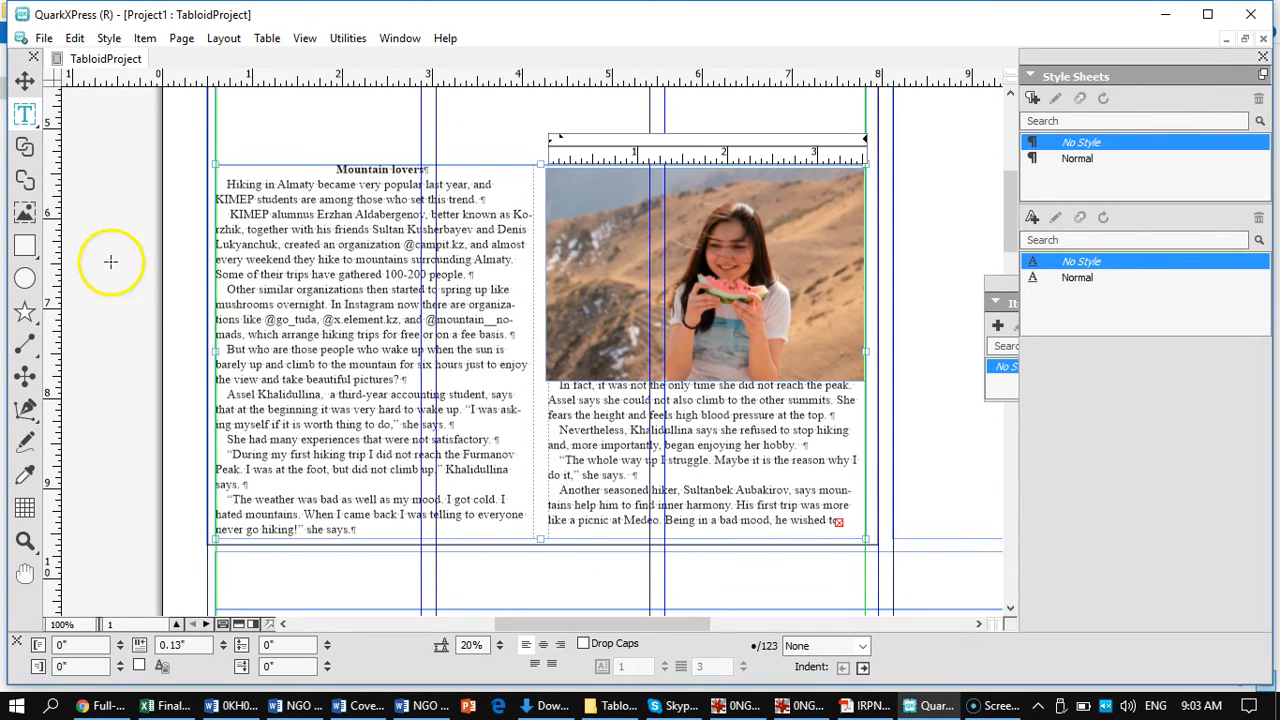
Step: Create a paragraph style sheet named BodyText from the formatting of the paragraph beginning "Other similar organizations"
triple_click(258, 232)
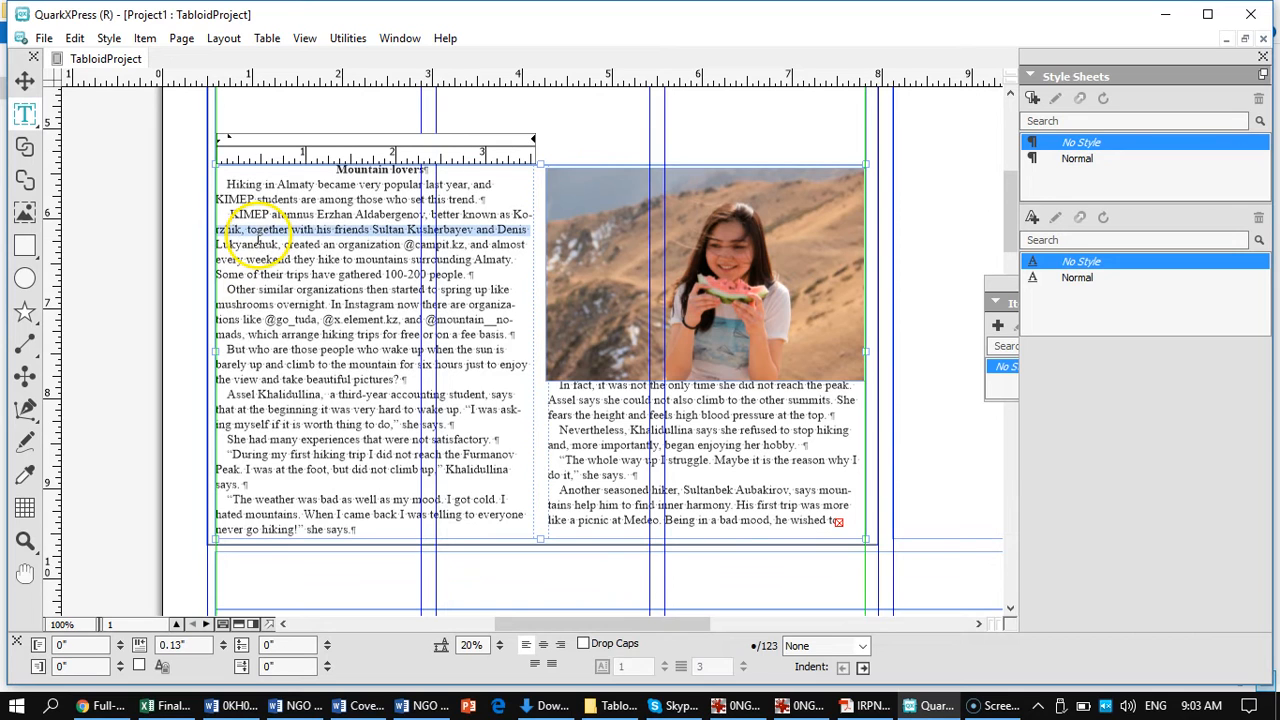
left_click_drag(227, 290, 519, 342)
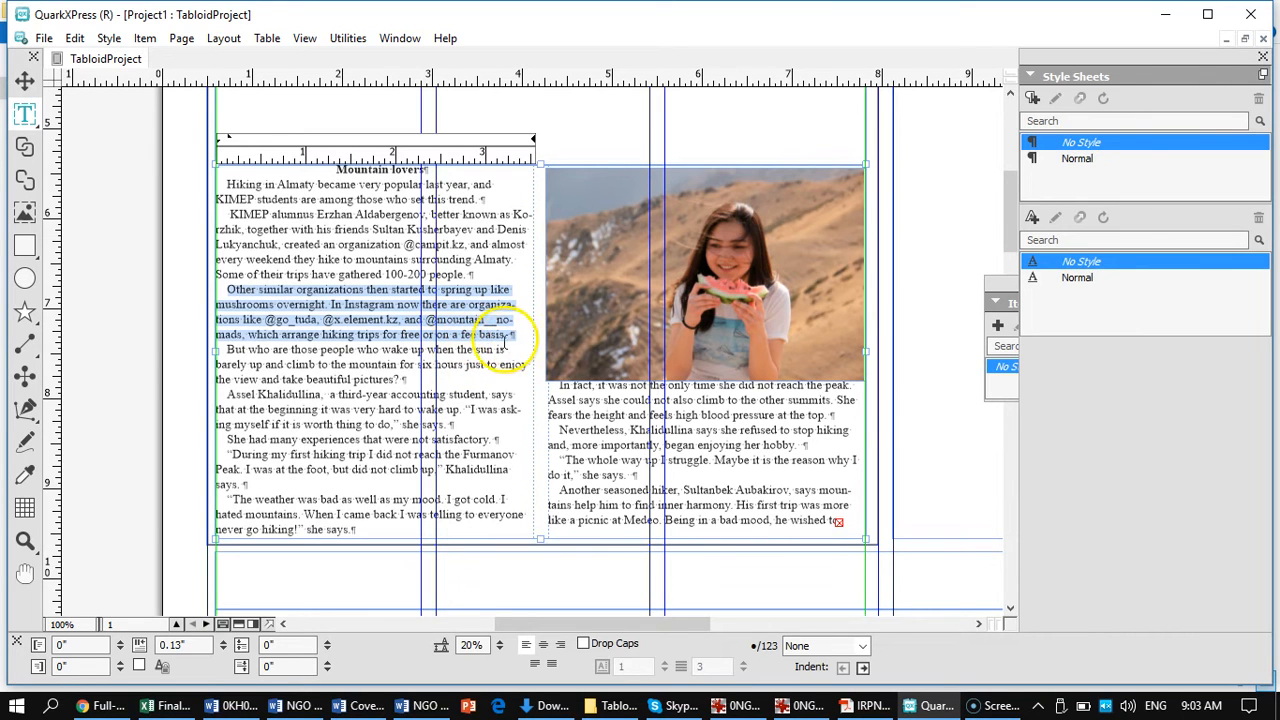
left_click(1032, 98)
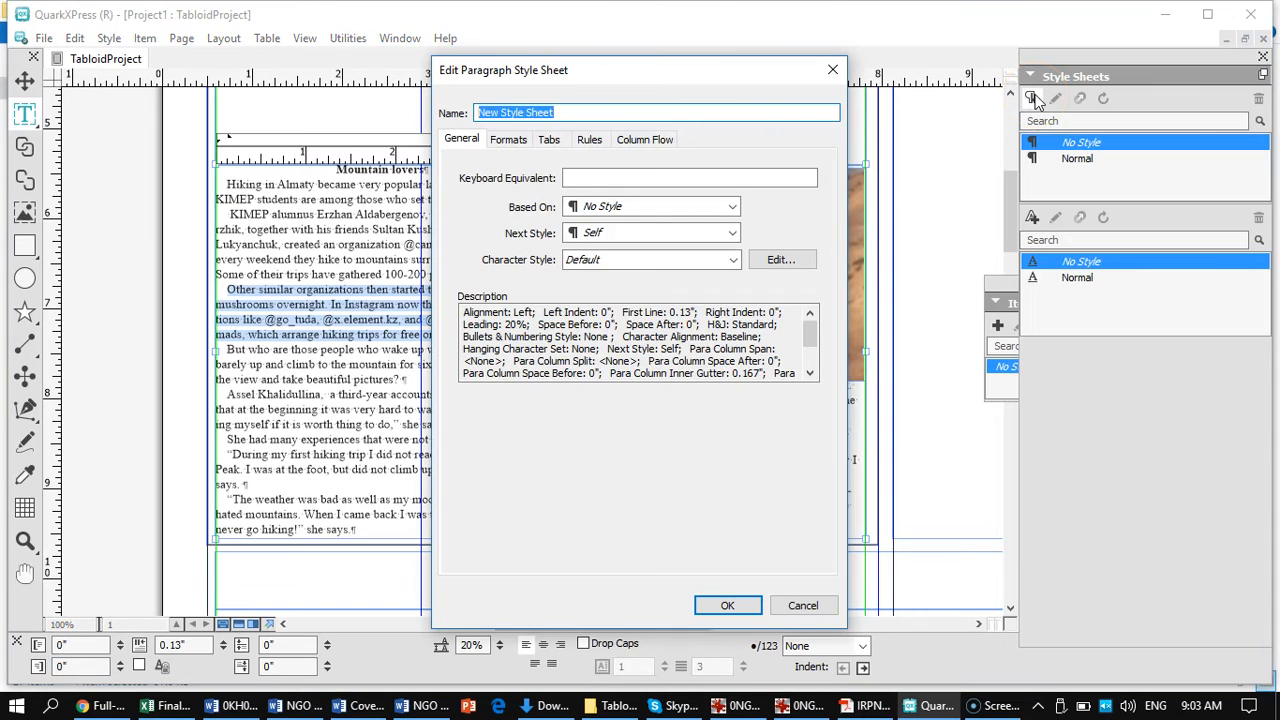
left_click(776, 178)
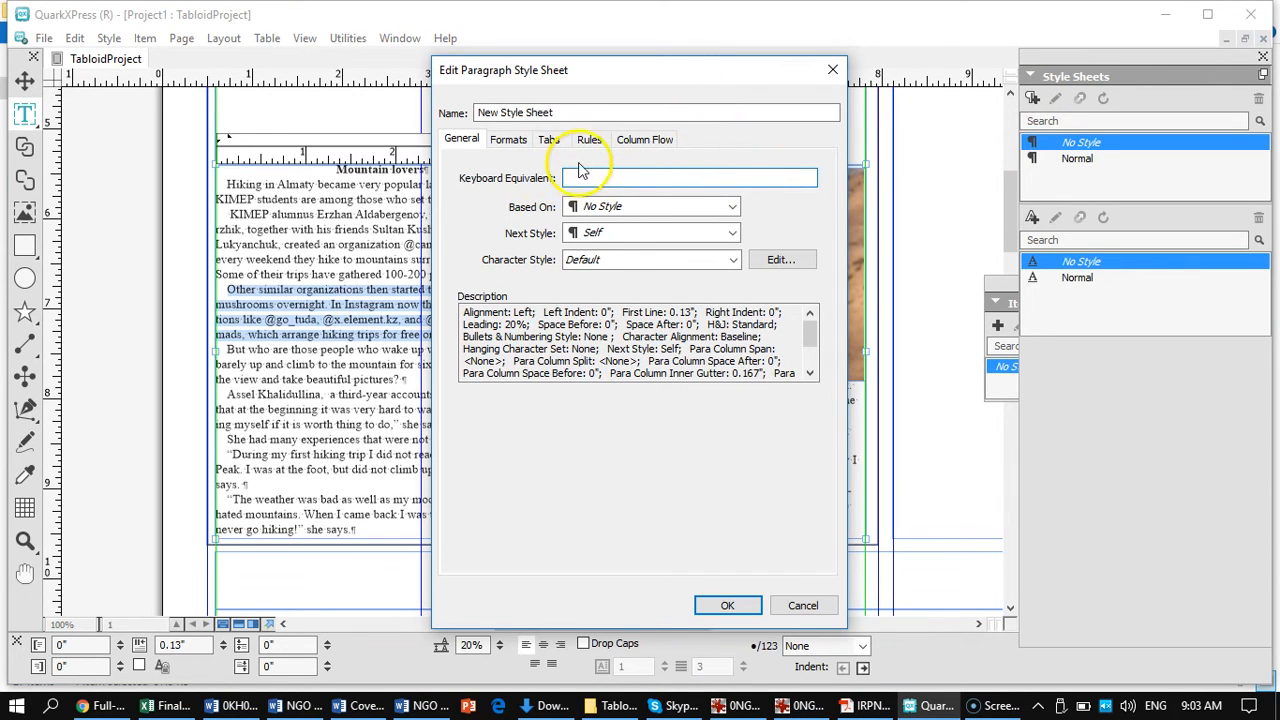
left_click_drag(828, 112, 470, 111)
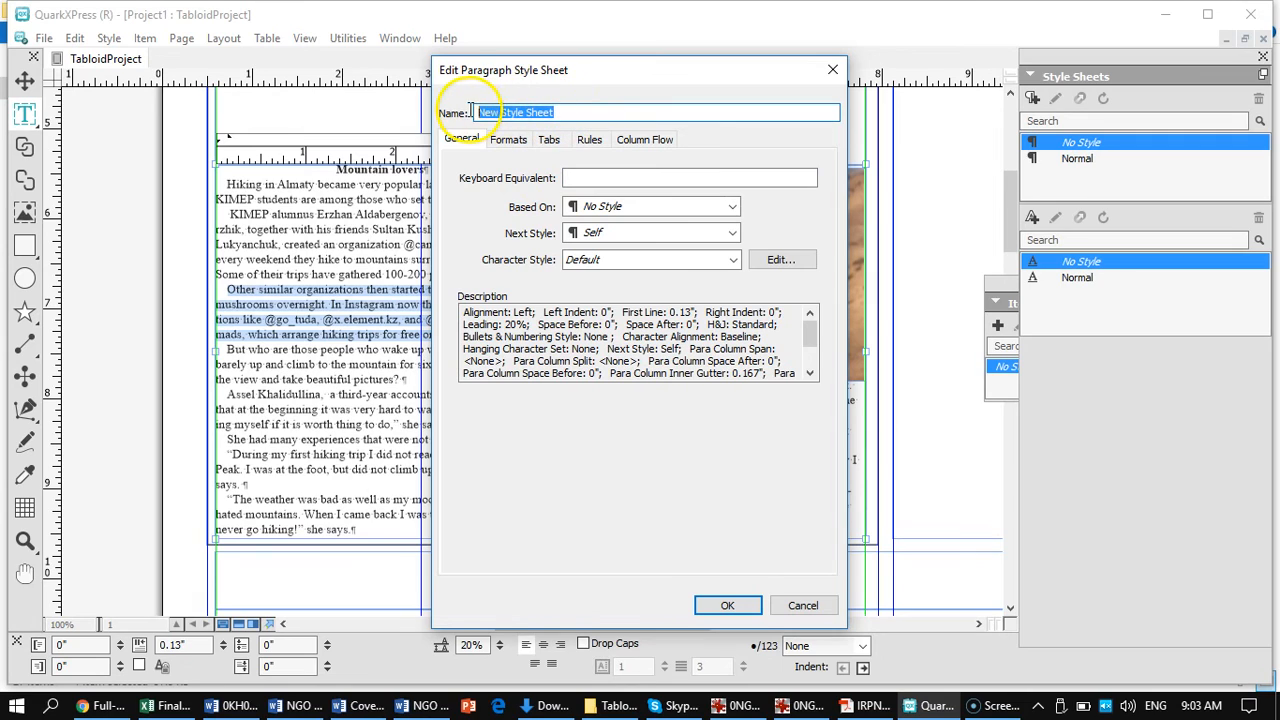
type("BodyText")
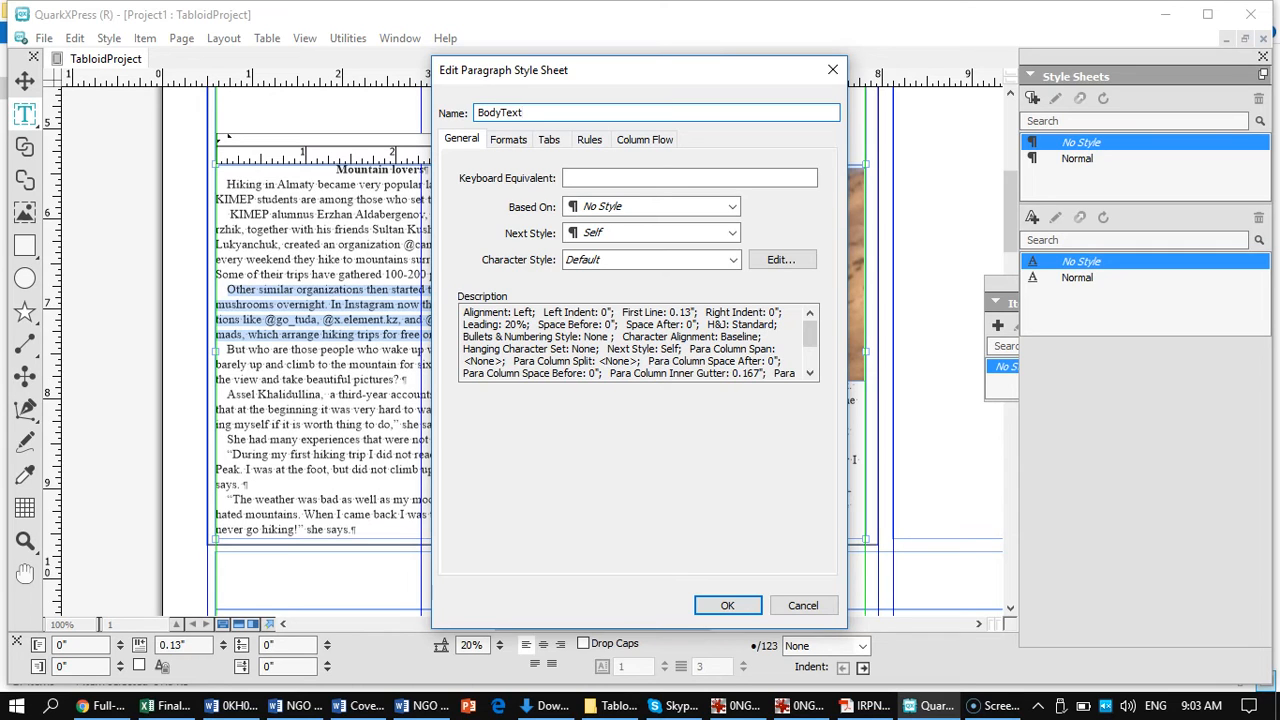
left_click(727, 606)
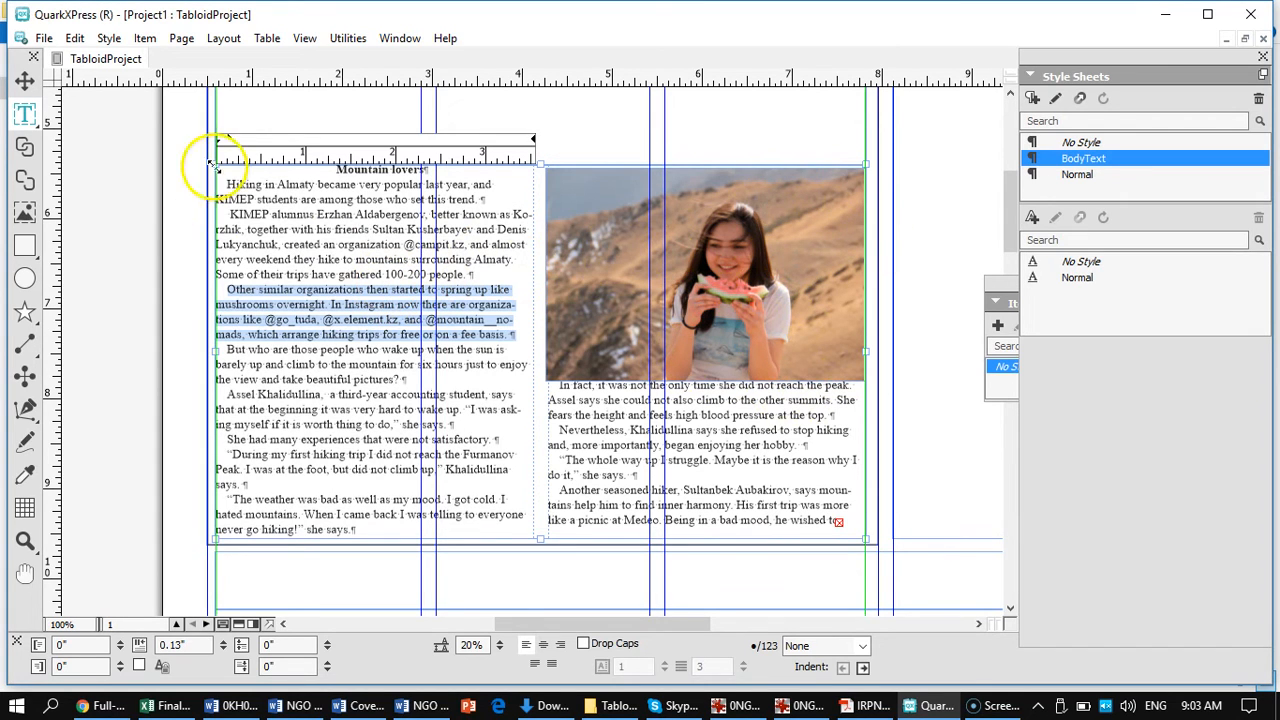
Step: Select the article's whole opening paragraph, beginning "Hiking in Almaty"
triple_click(259, 186)
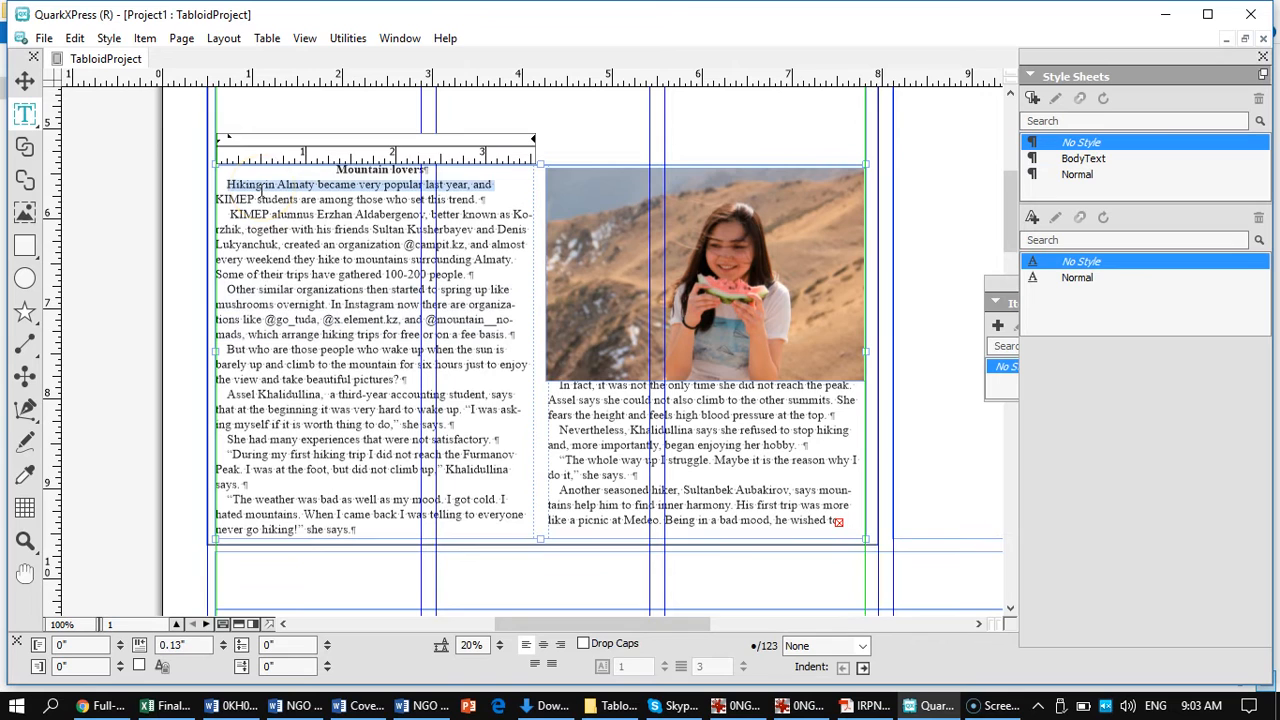
left_click_drag(506, 200, 224, 188)
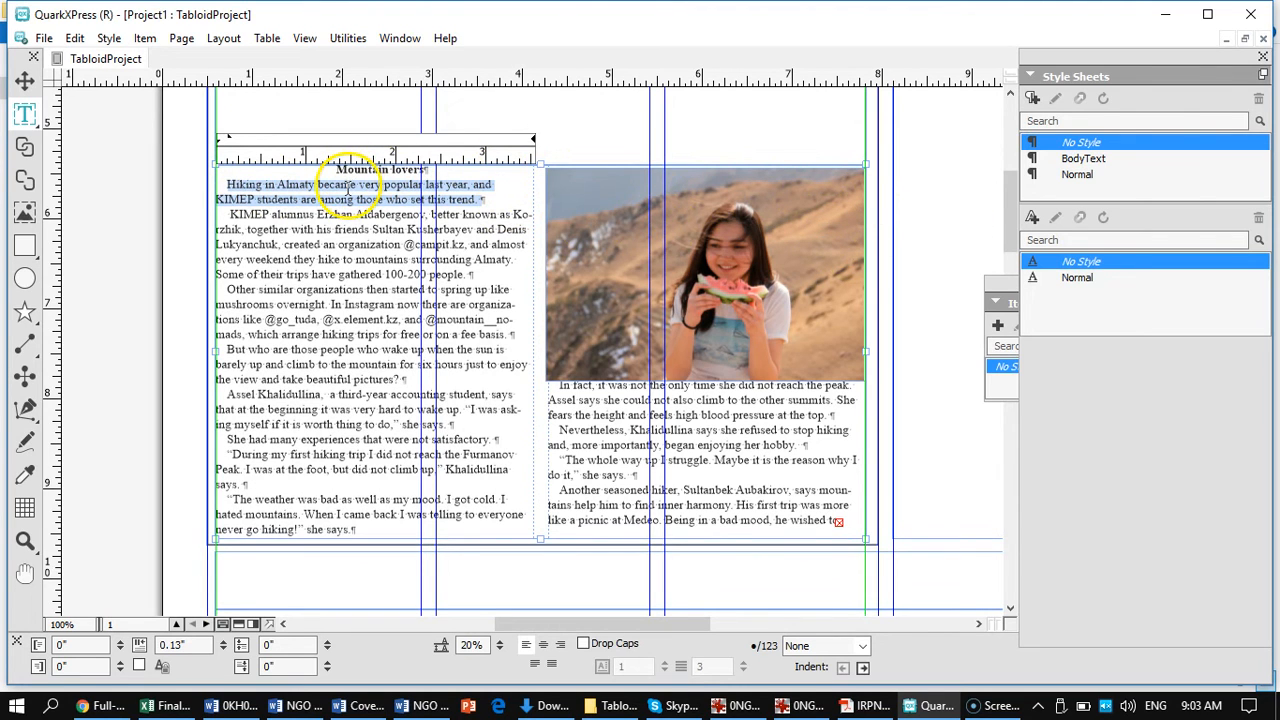
right_click(347, 190)
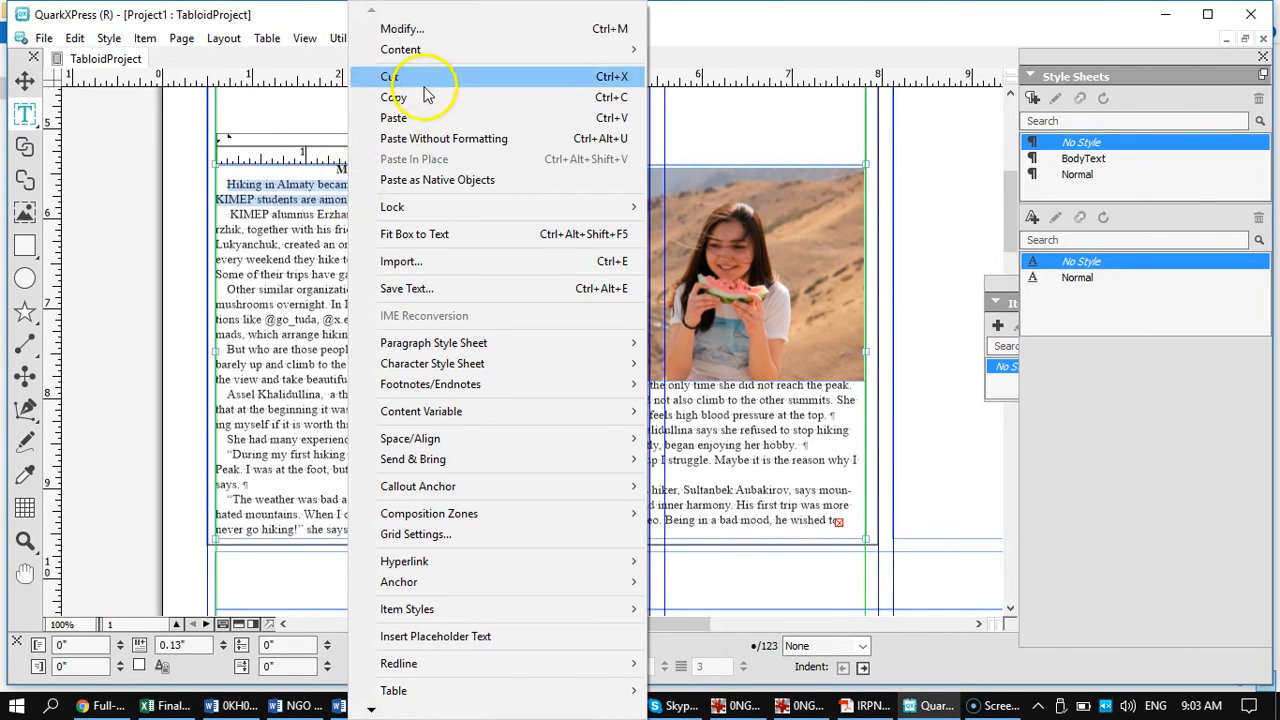
left_click(400, 29)
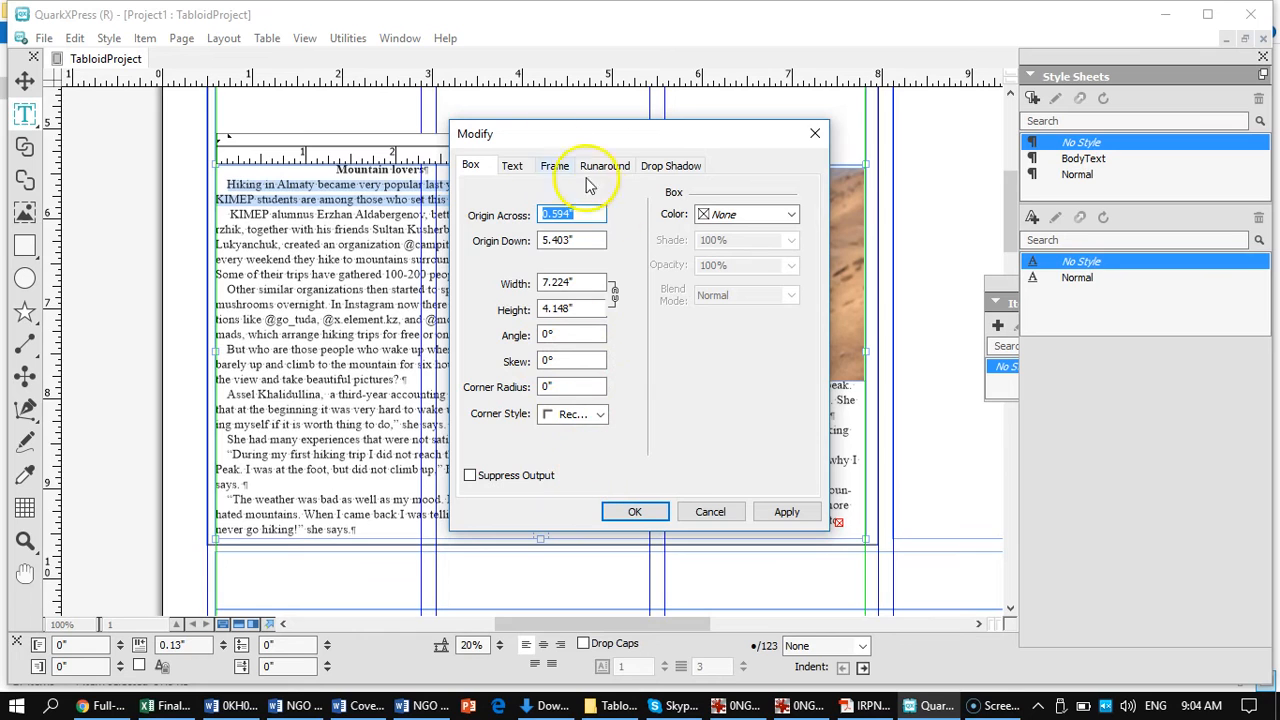
left_click(510, 166)
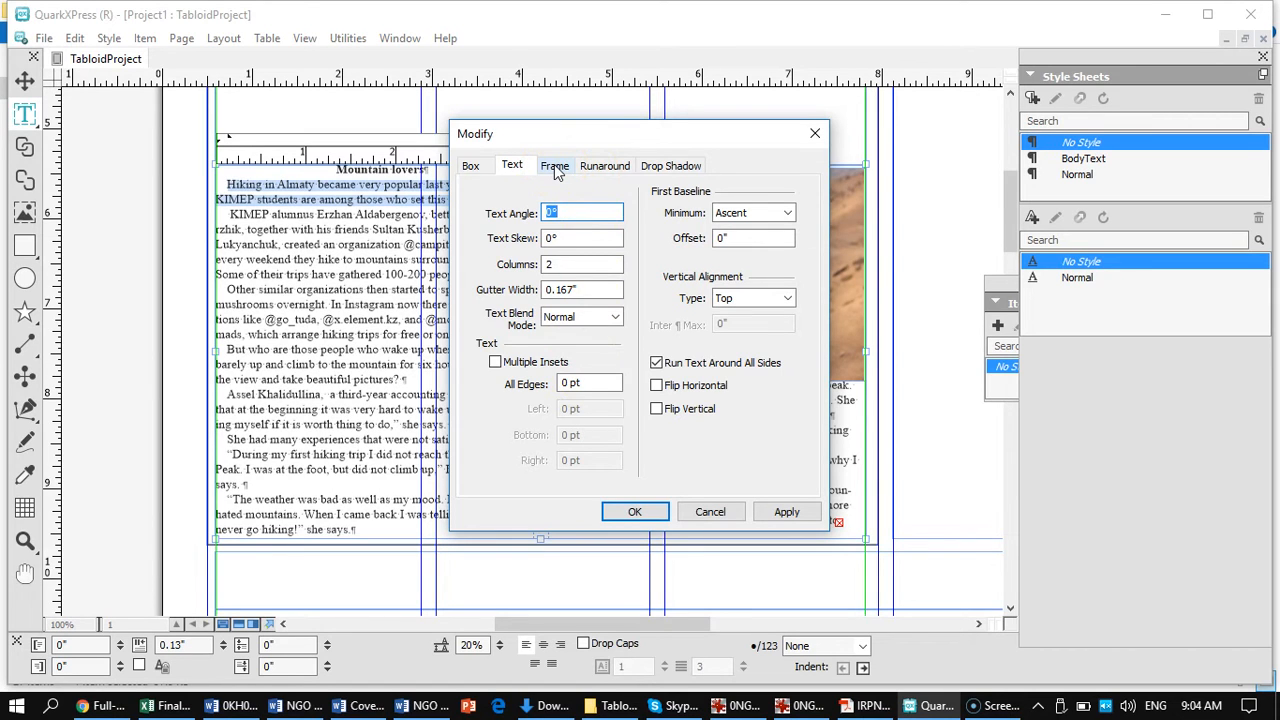
left_click(556, 168)
left_click(600, 168)
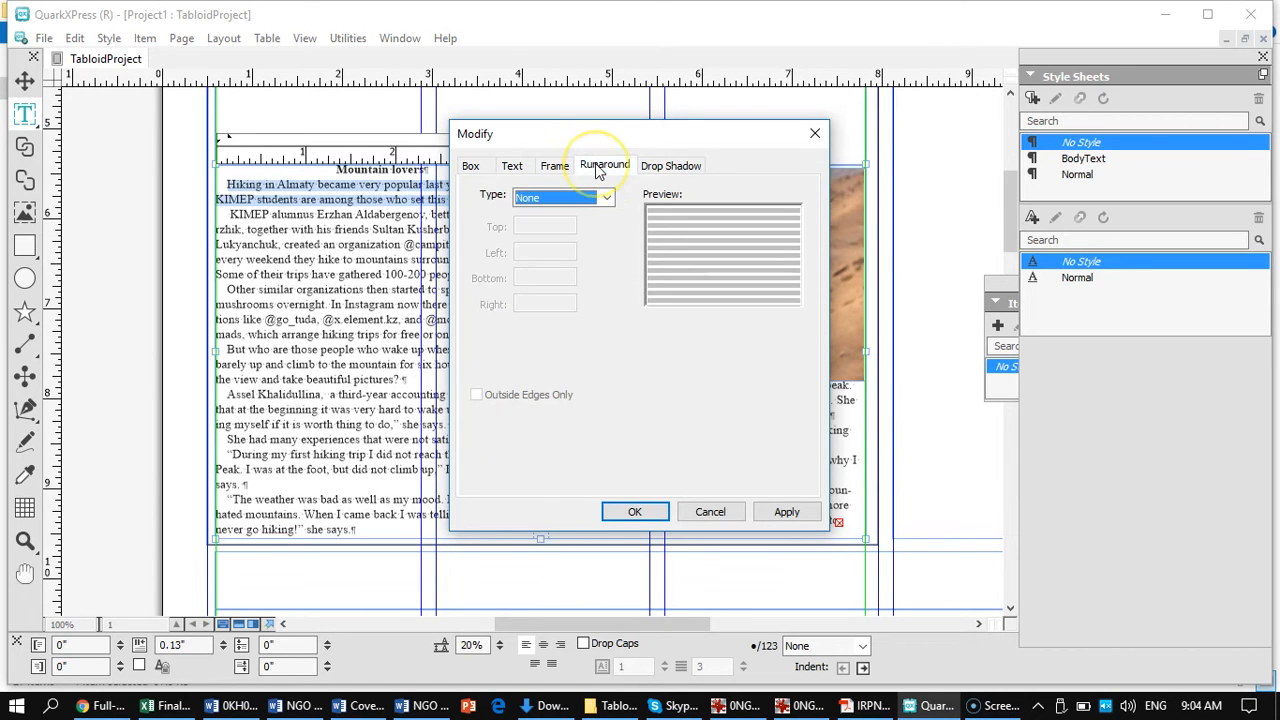
left_click(470, 167)
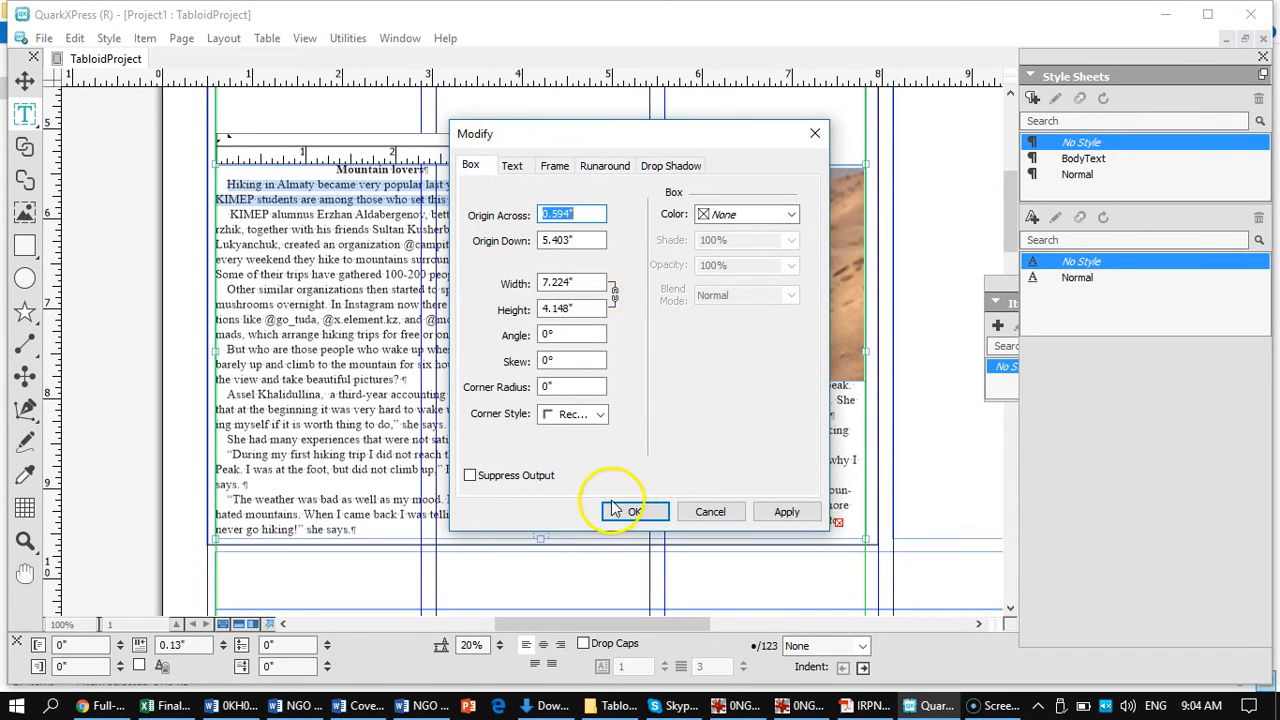
left_click(720, 512)
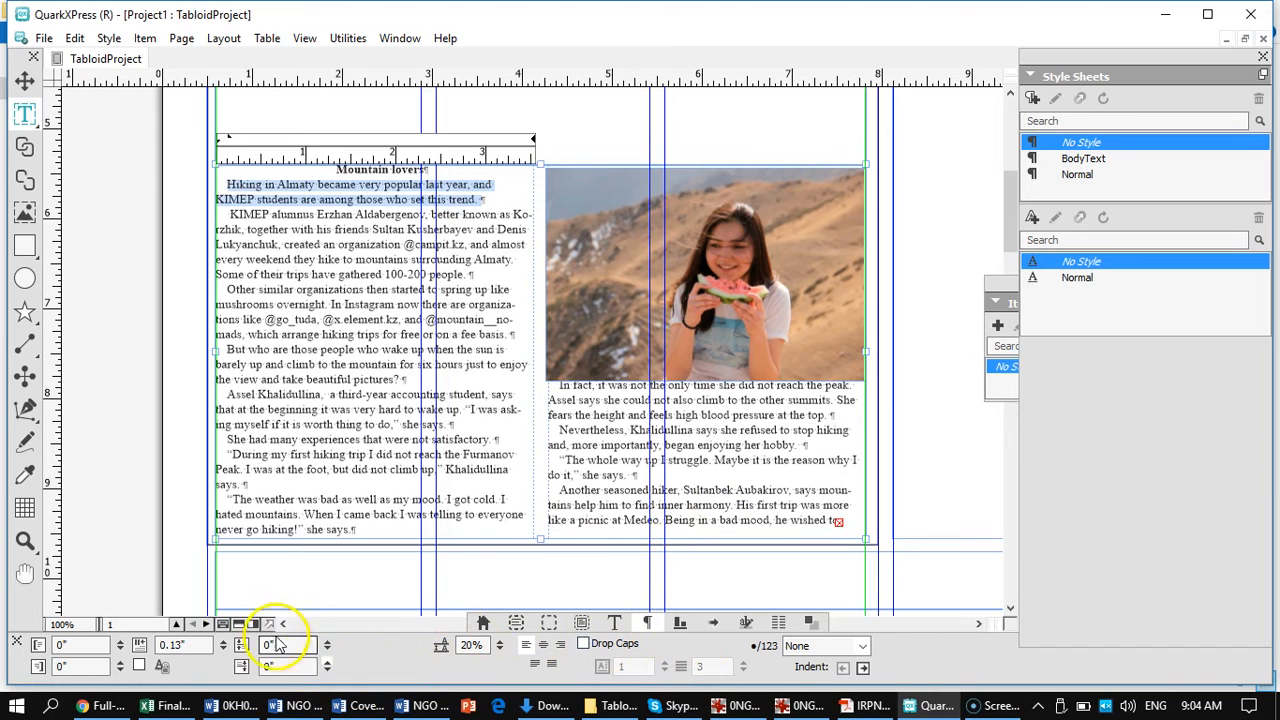
Step: Set the opening paragraph's first-line indent to 0 and give it a one-character drop cap 2 lines deep
double_click(192, 644)
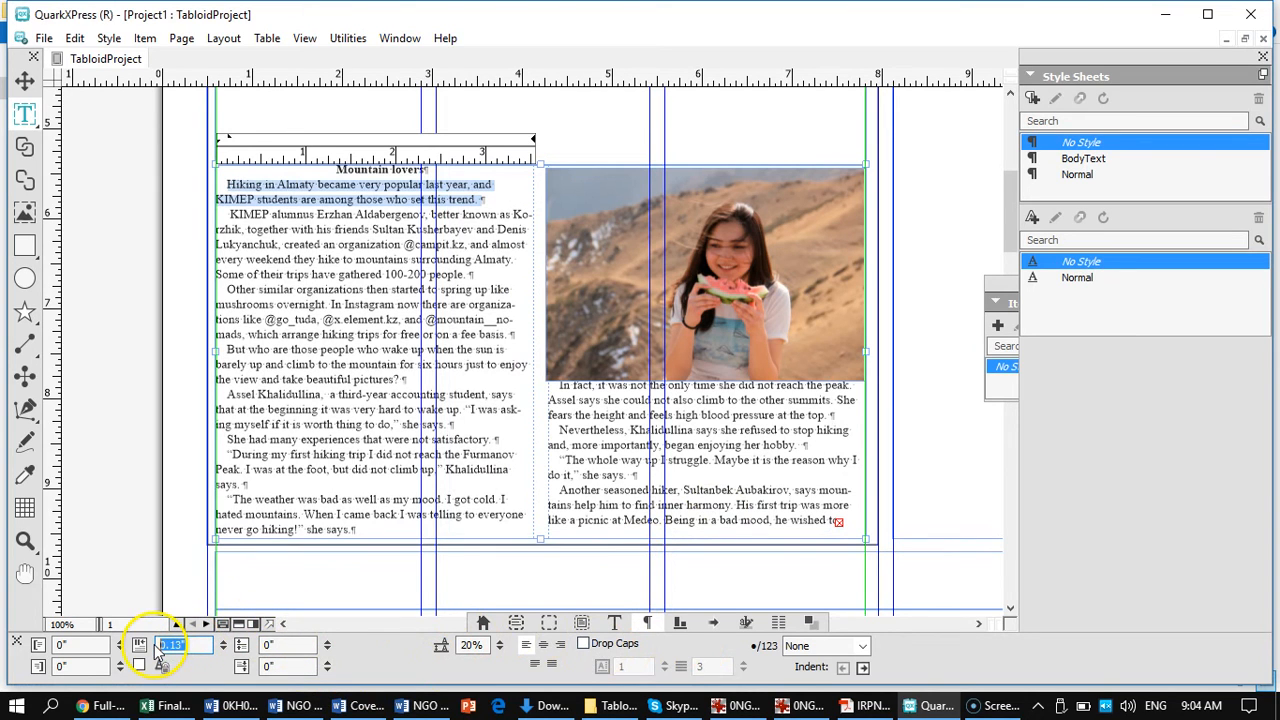
type("0")
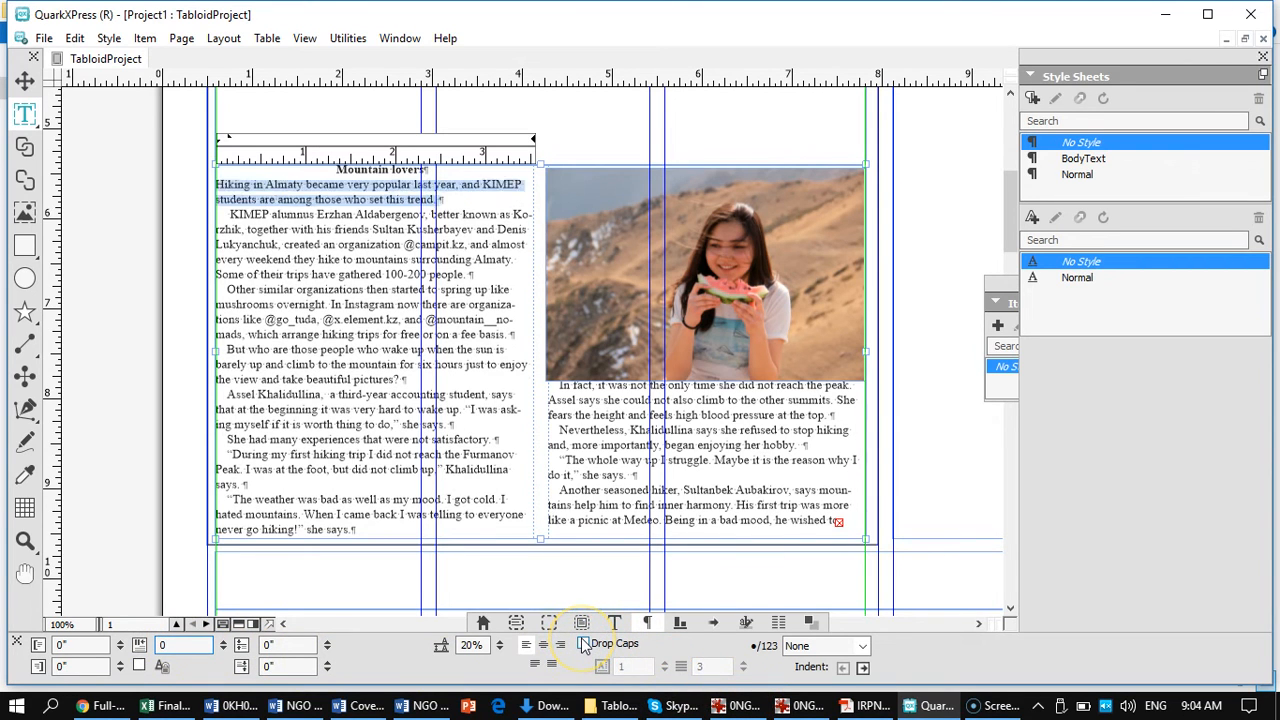
left_click(583, 644)
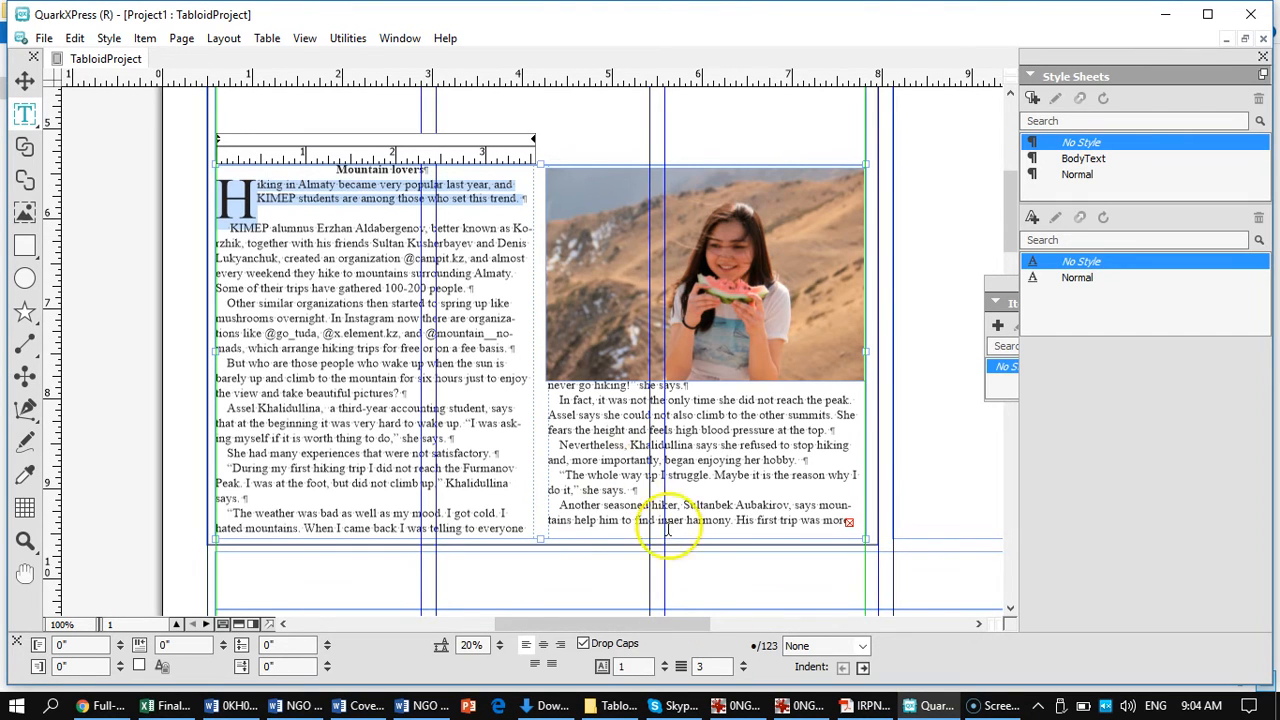
left_click(628, 667)
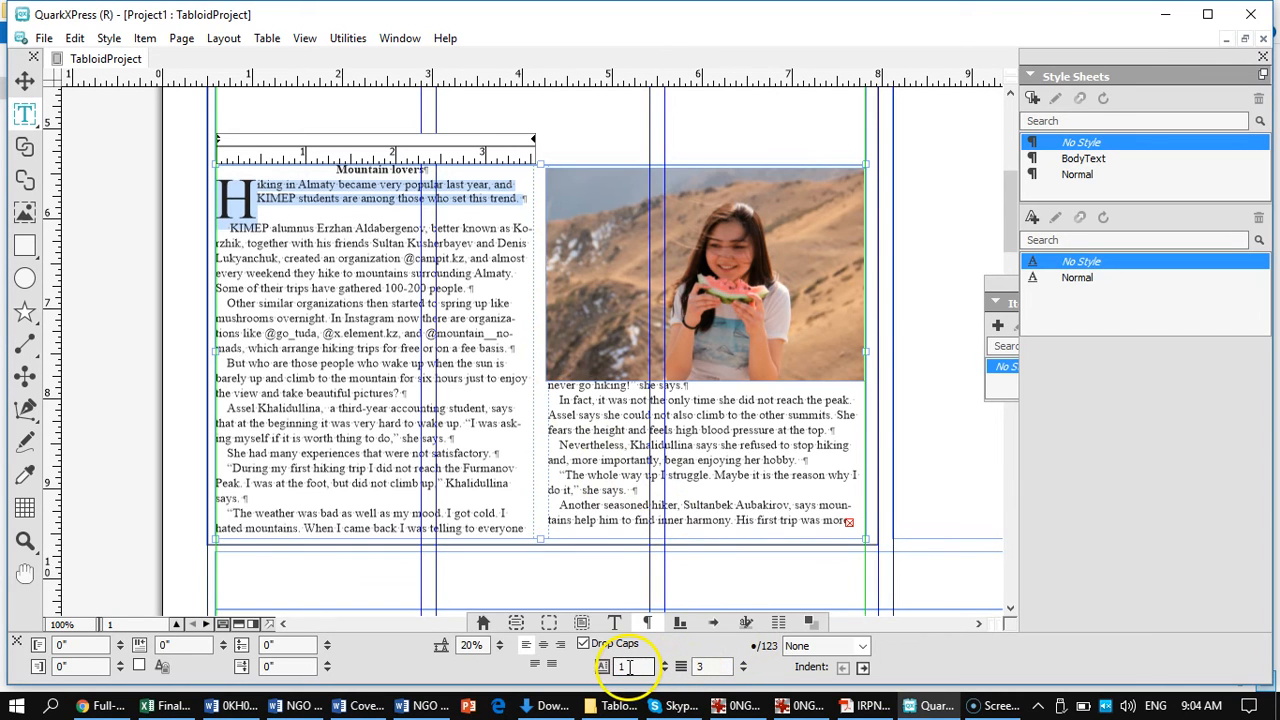
left_click(743, 670)
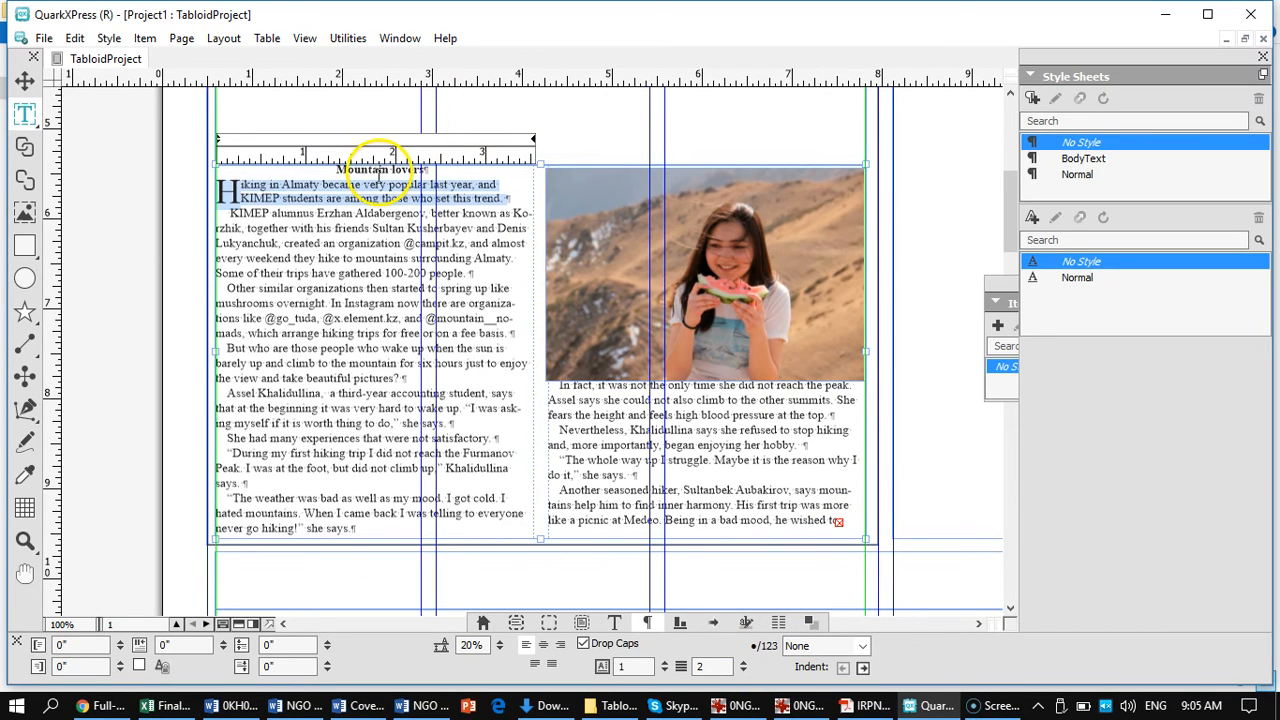
Step: Switch to the FinalStoryLog workbook in Excel and copy the Hiking story's author name from cell B4
key("alt+Tab")
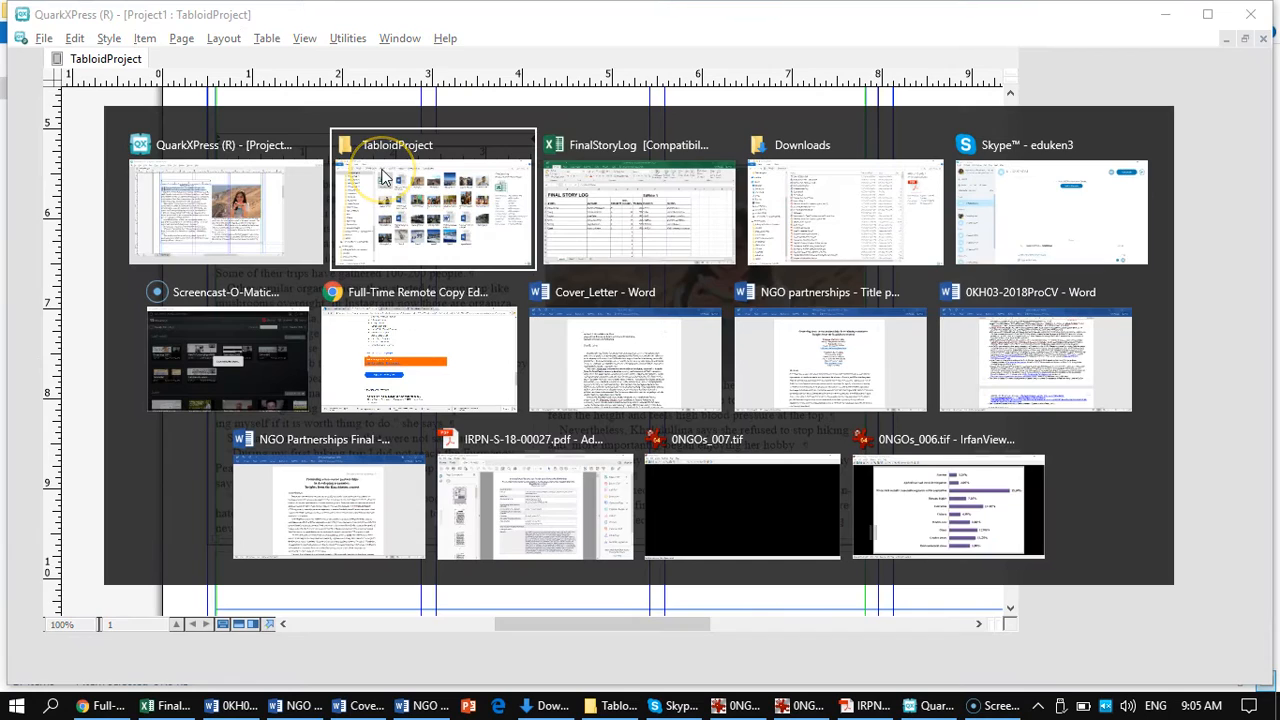
key("alt+Tab")
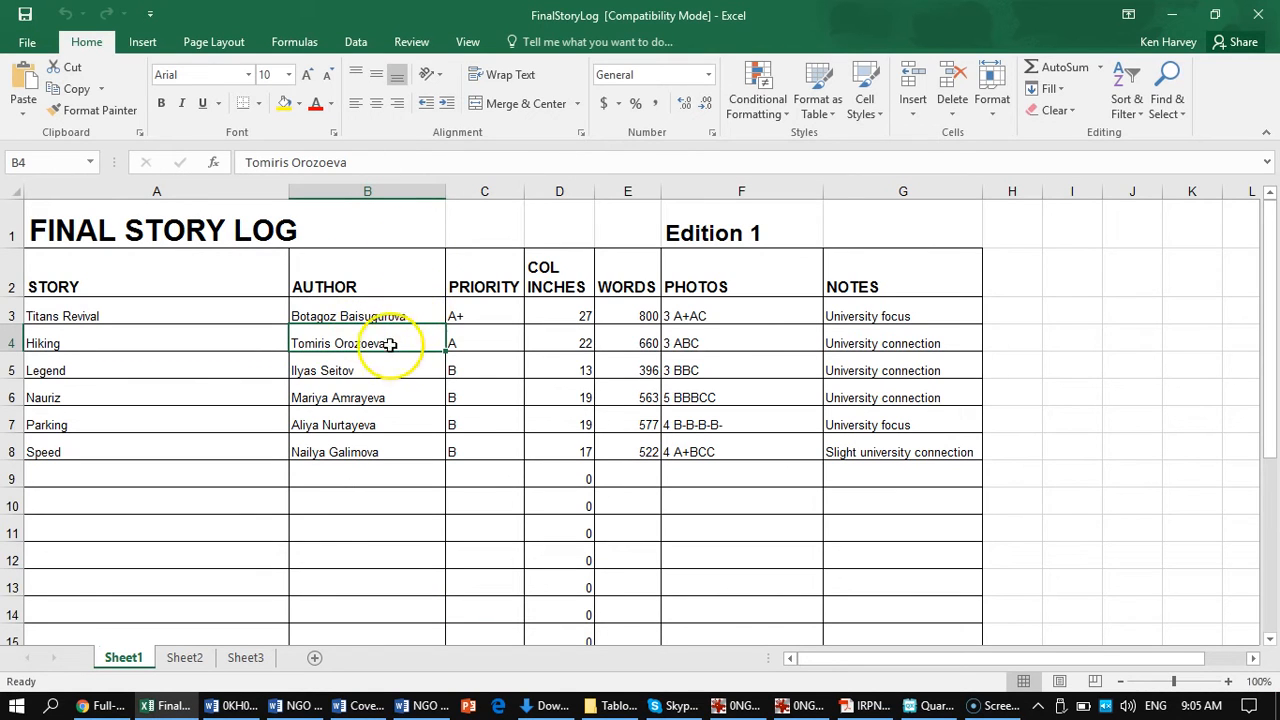
double_click(400, 341)
left_click_drag(400, 341, 297, 337)
key("ctrl+c")
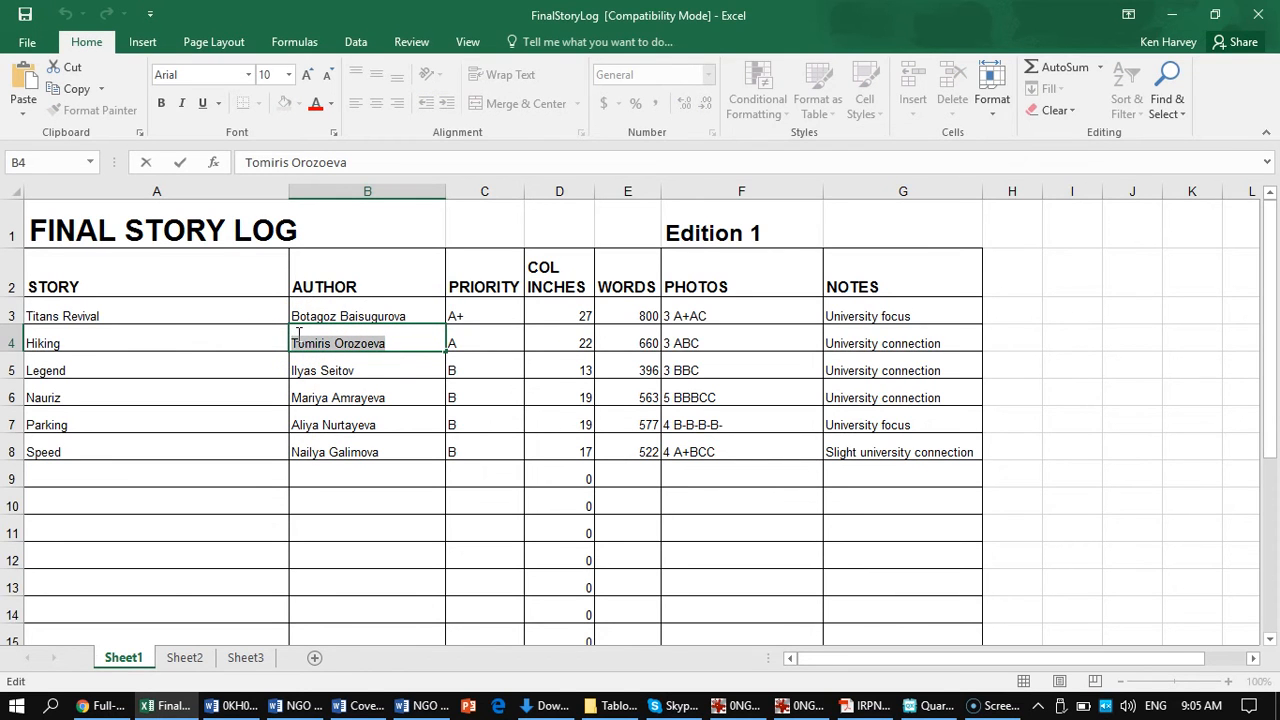
Step: Return to QuarkXPress and replace the "Mountain lovers" line with a byline reading "By" followed by the copied author's name
key("alt+Tab")
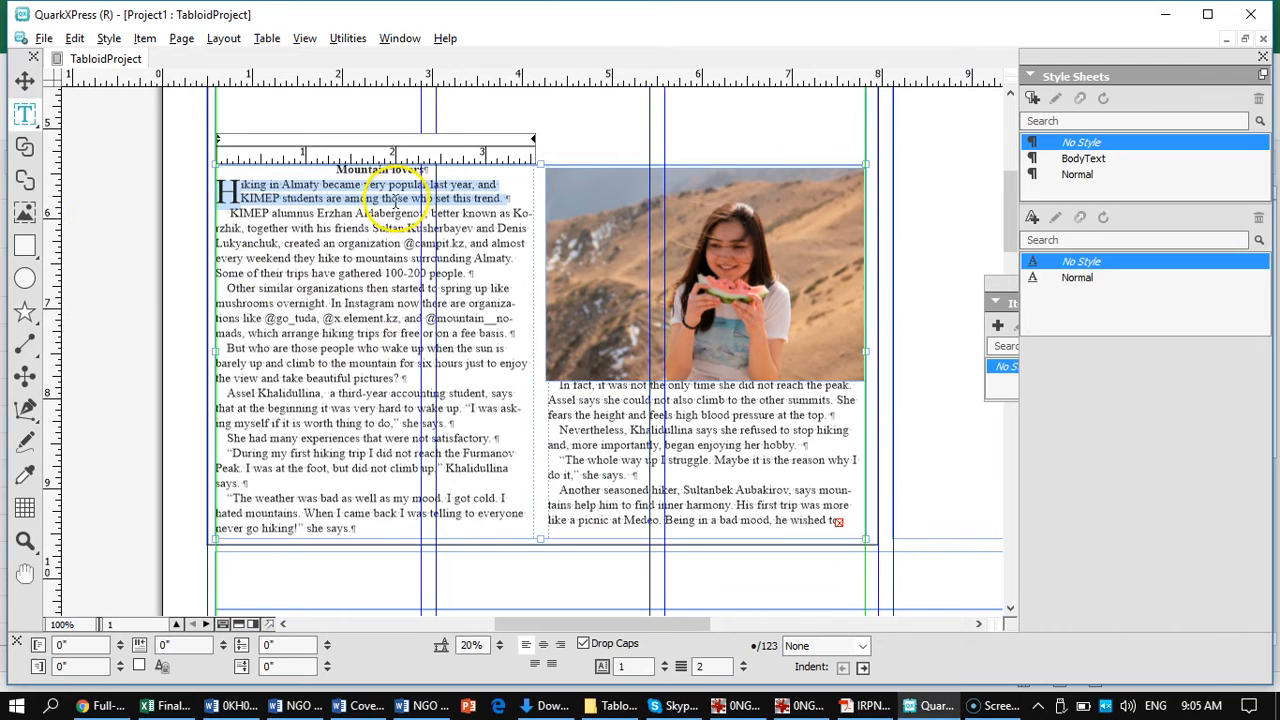
left_click_drag(428, 169, 333, 172)
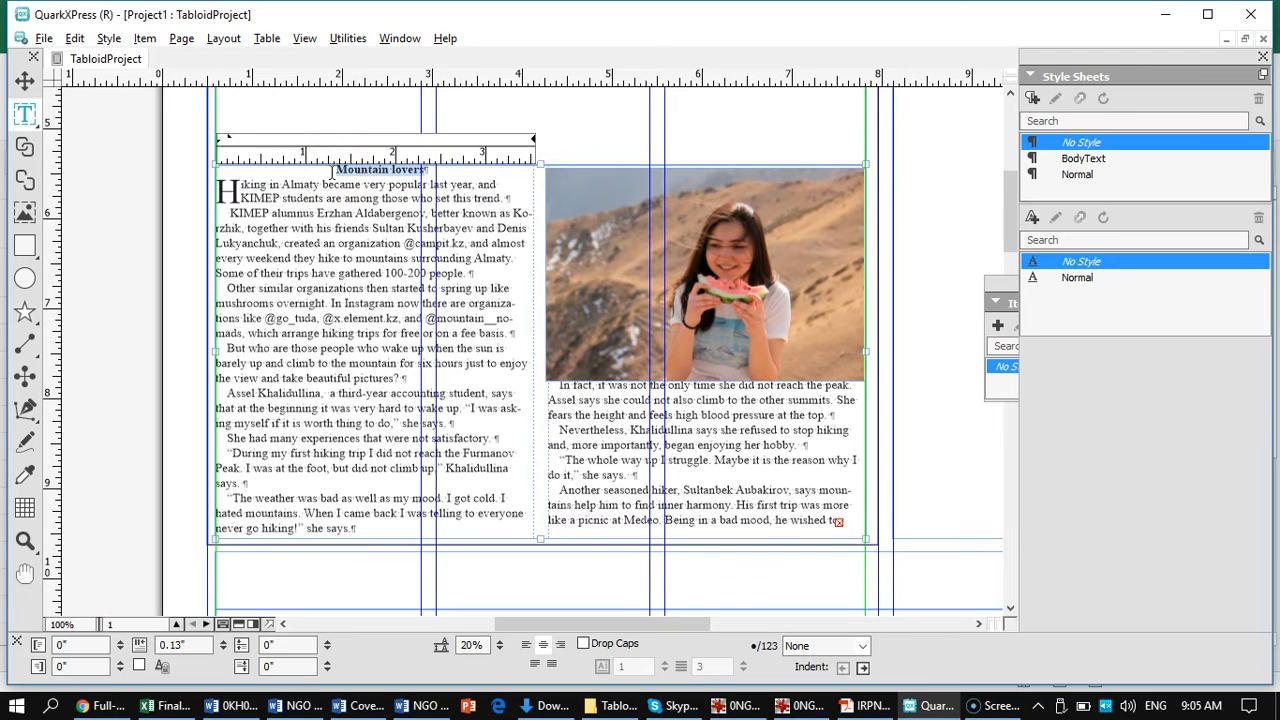
key("ctrl+v")
left_click(333, 166)
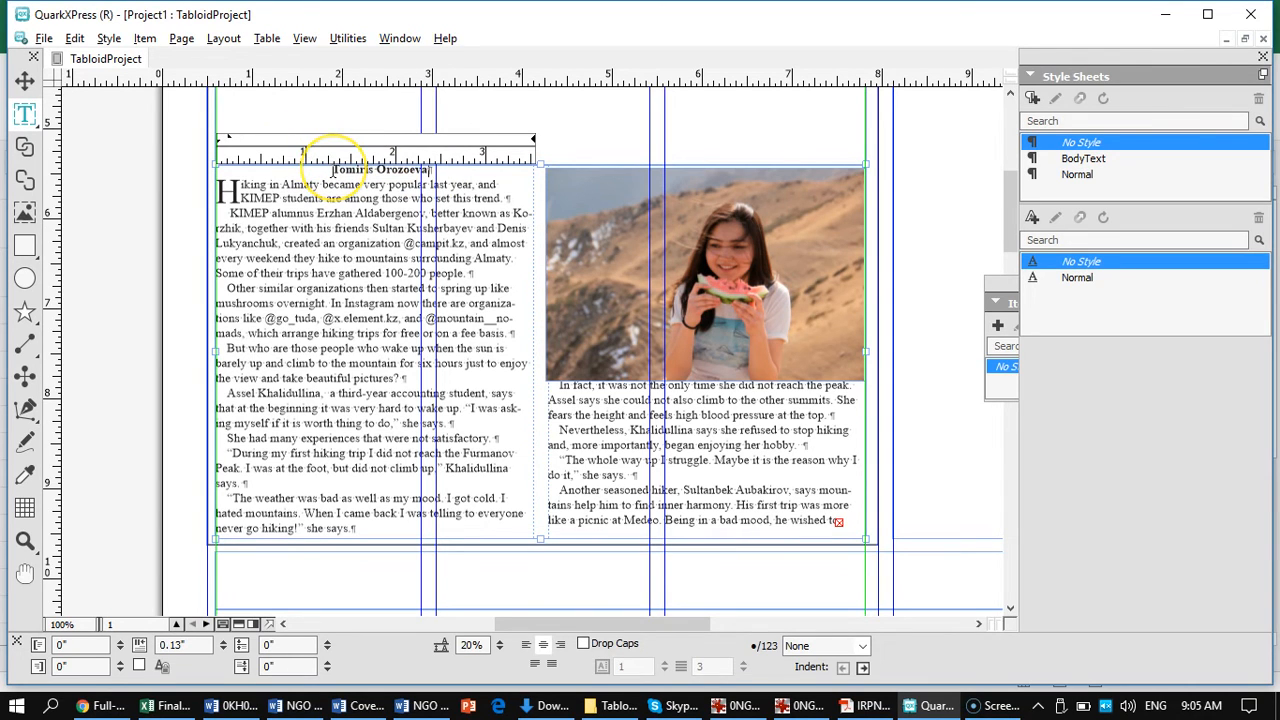
type("By")
Step: Italicize the entire byline above the article's opening paragraph
left_click_drag(440, 168, 318, 172)
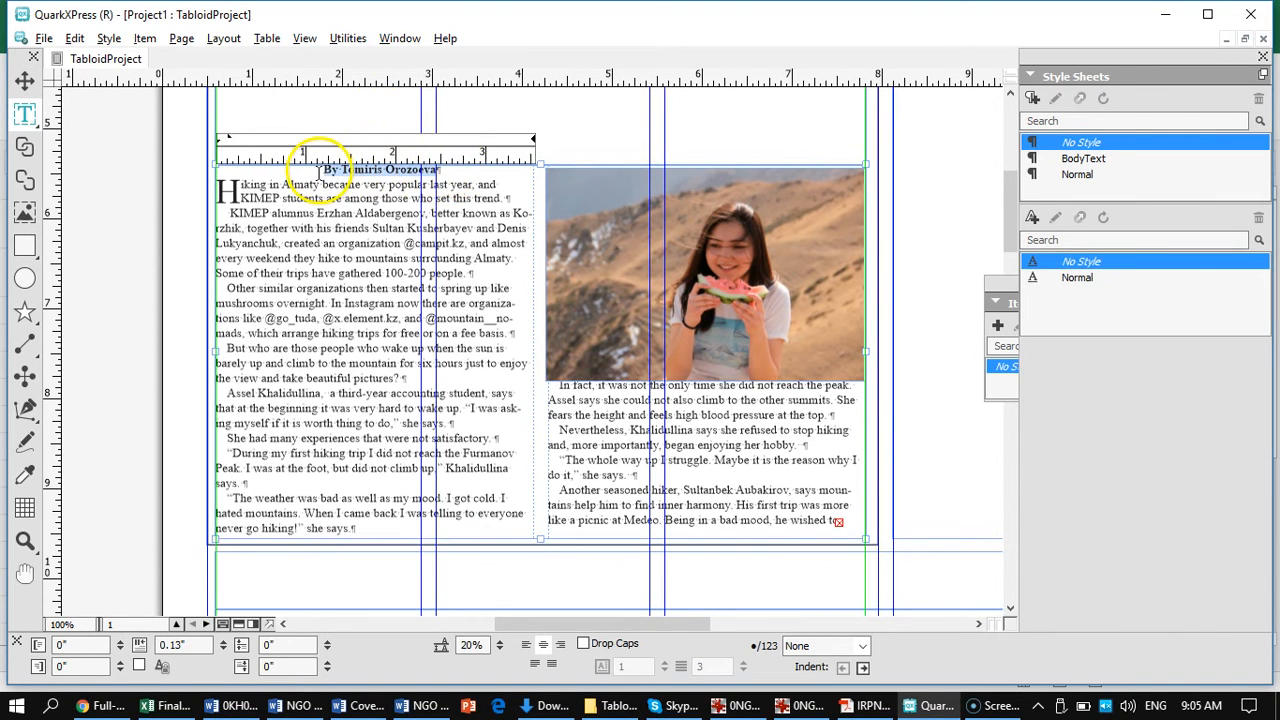
mouse_move(472, 655)
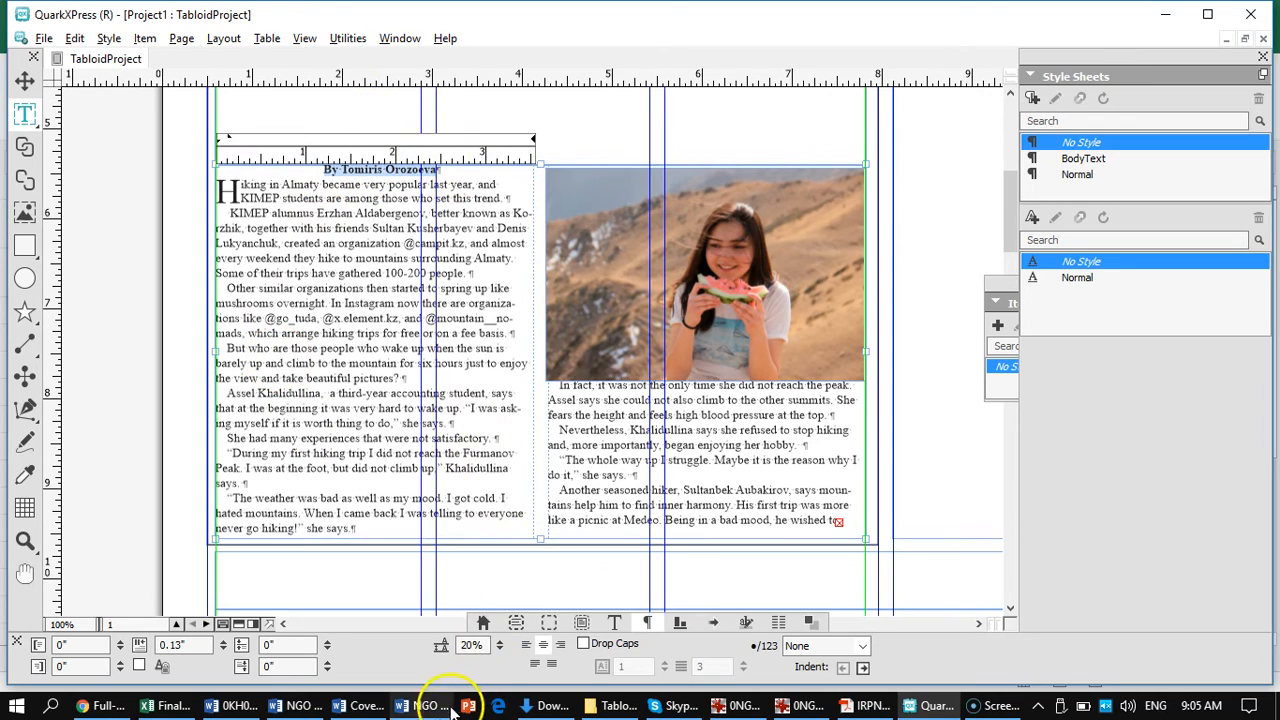
left_click(614, 622)
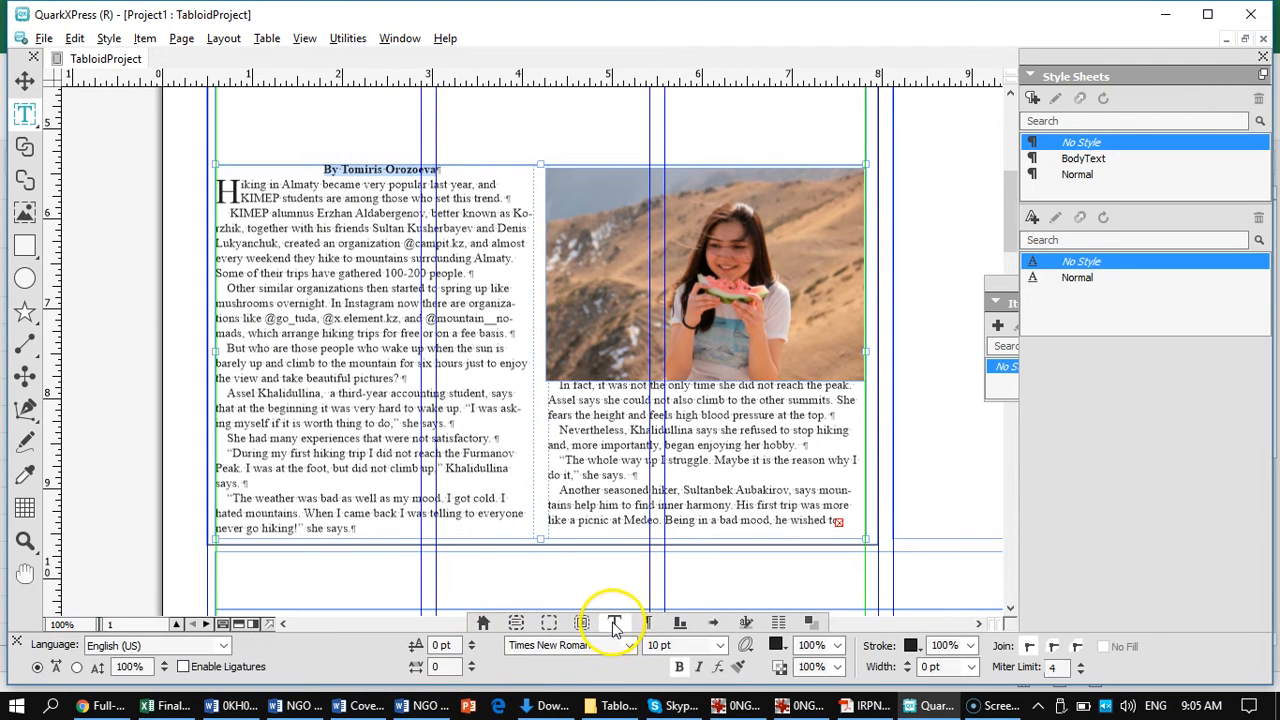
left_click(699, 667)
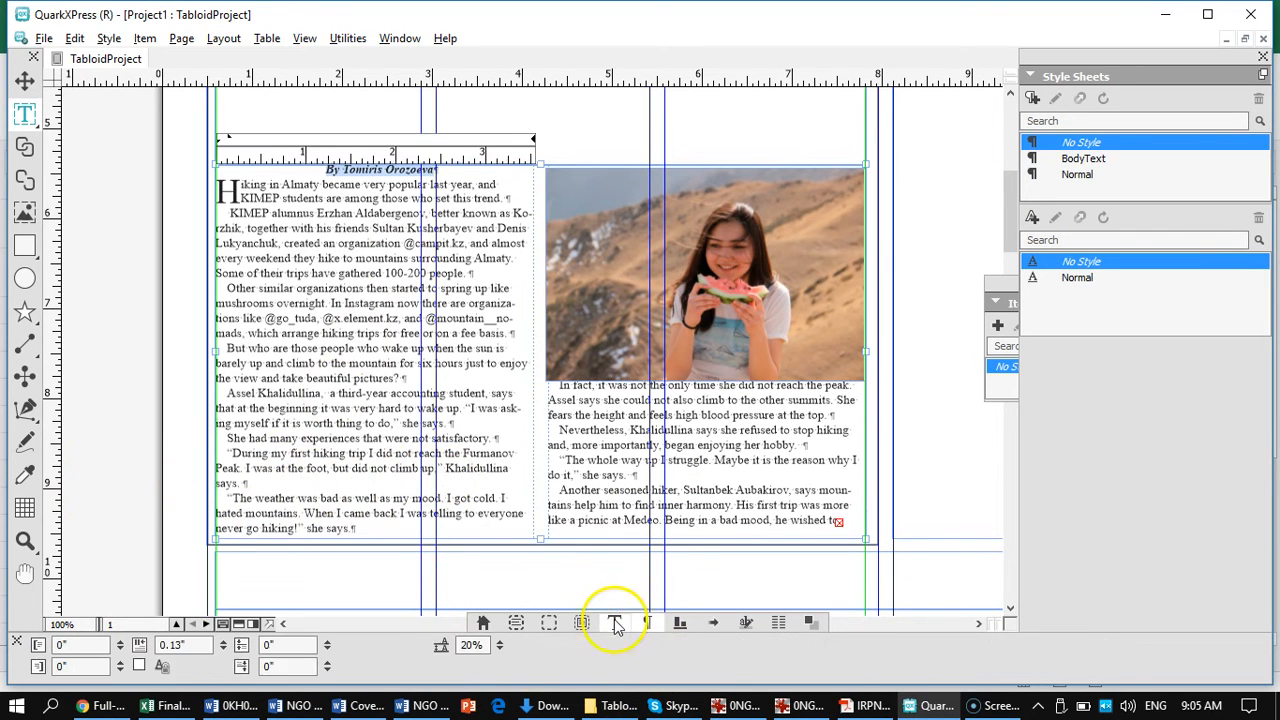
Step: Set the byline's first-line indent to 0 and save its formatting as a paragraph style sheet named "Byline"
left_click(645, 621)
left_click_drag(186, 645, 157, 648)
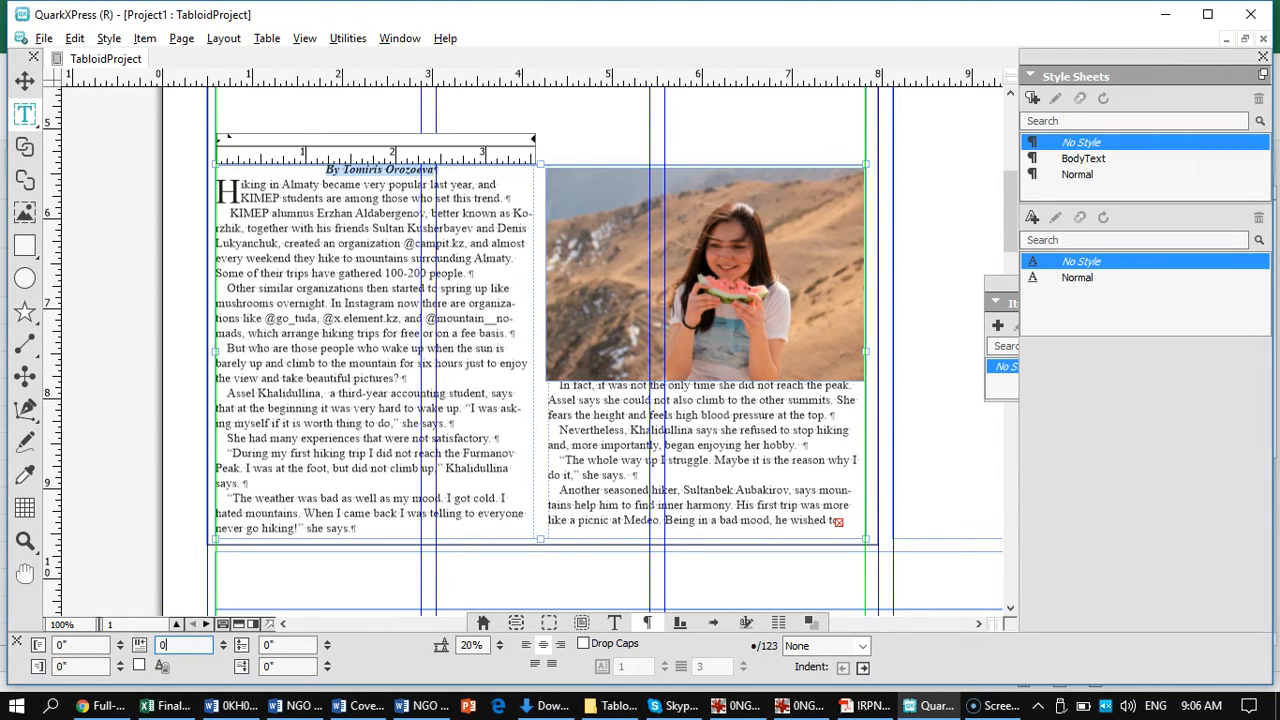
key("Return")
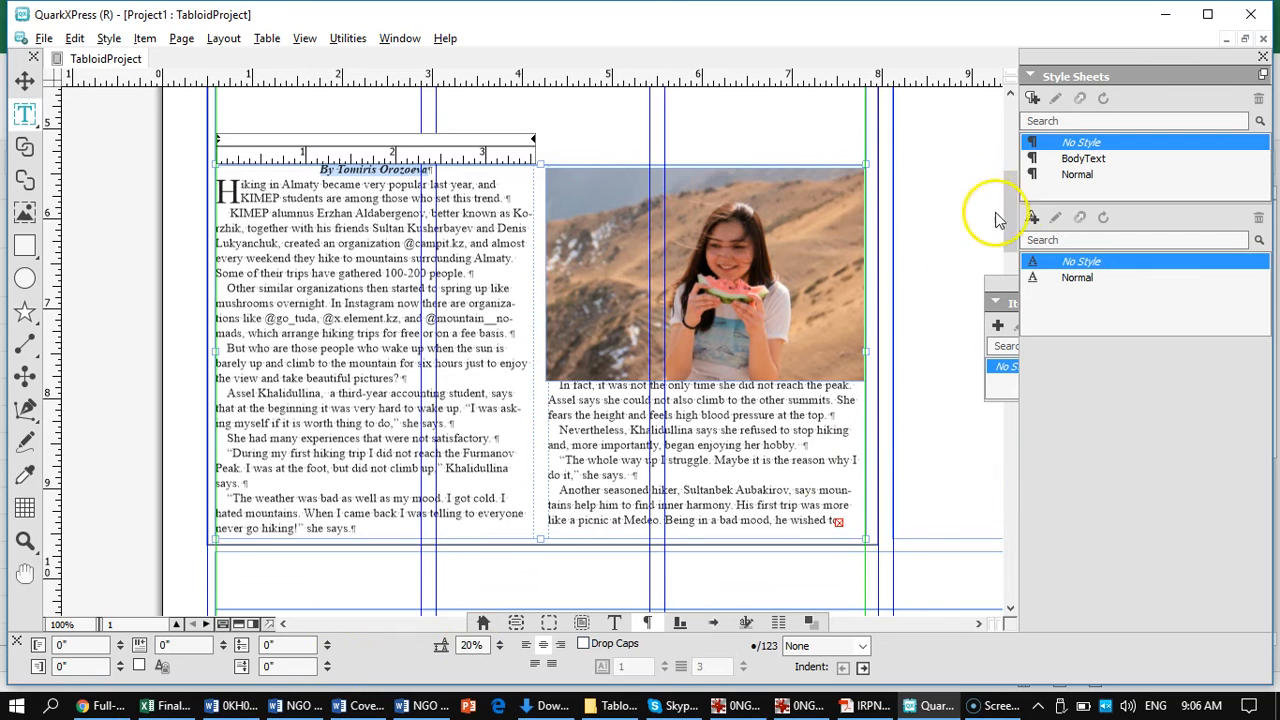
left_click(1035, 102)
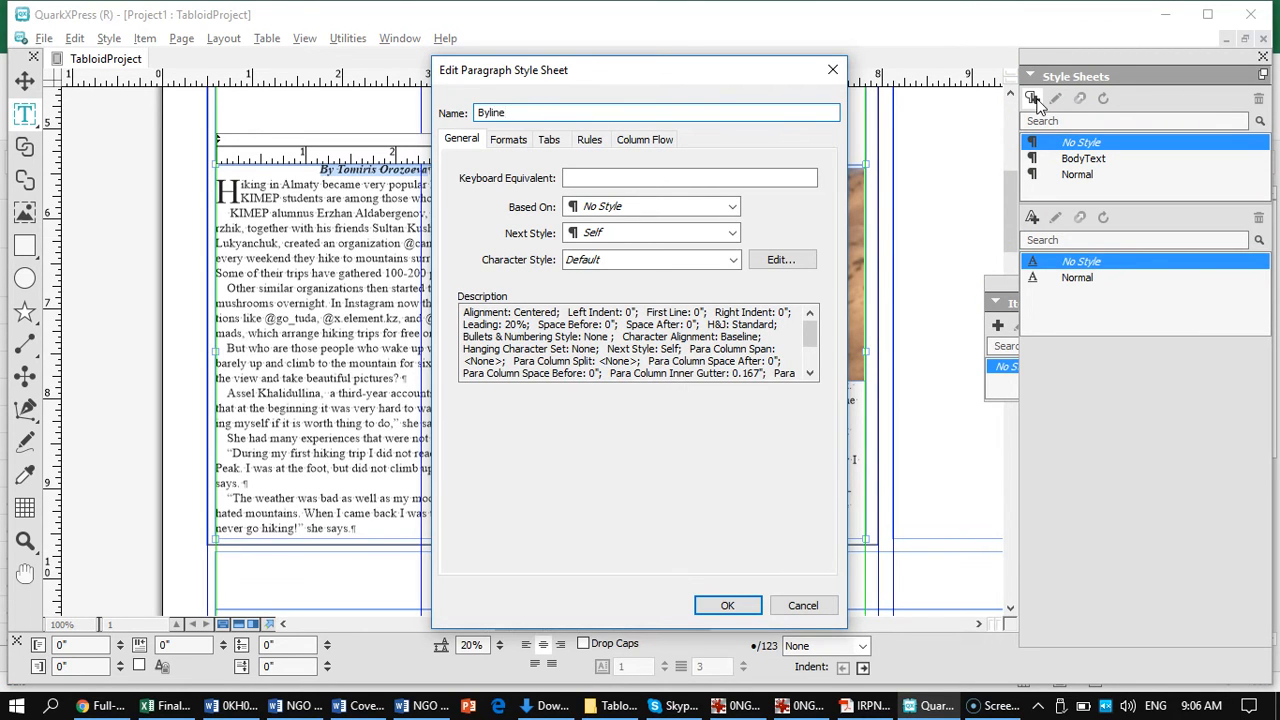
left_click(727, 605)
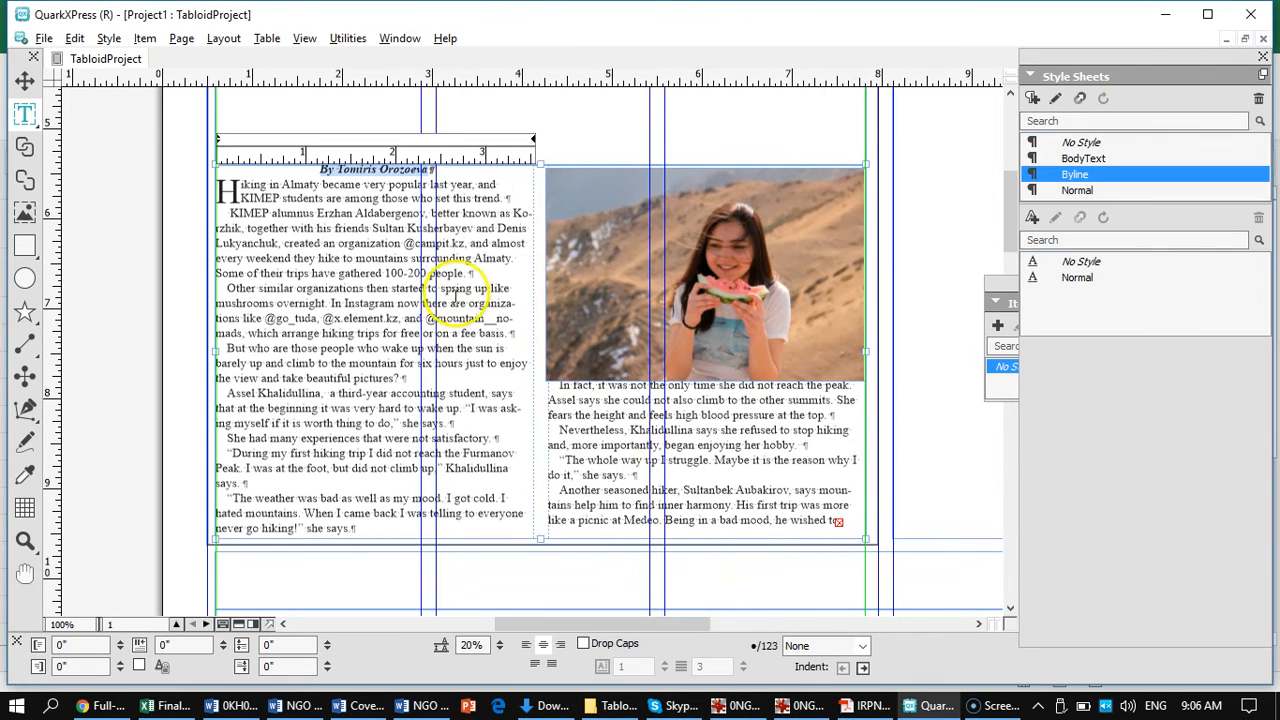
Step: Create a paragraph style sheet named "DropCap2Line" from the article's opening drop-cap paragraph
triple_click(367, 187)
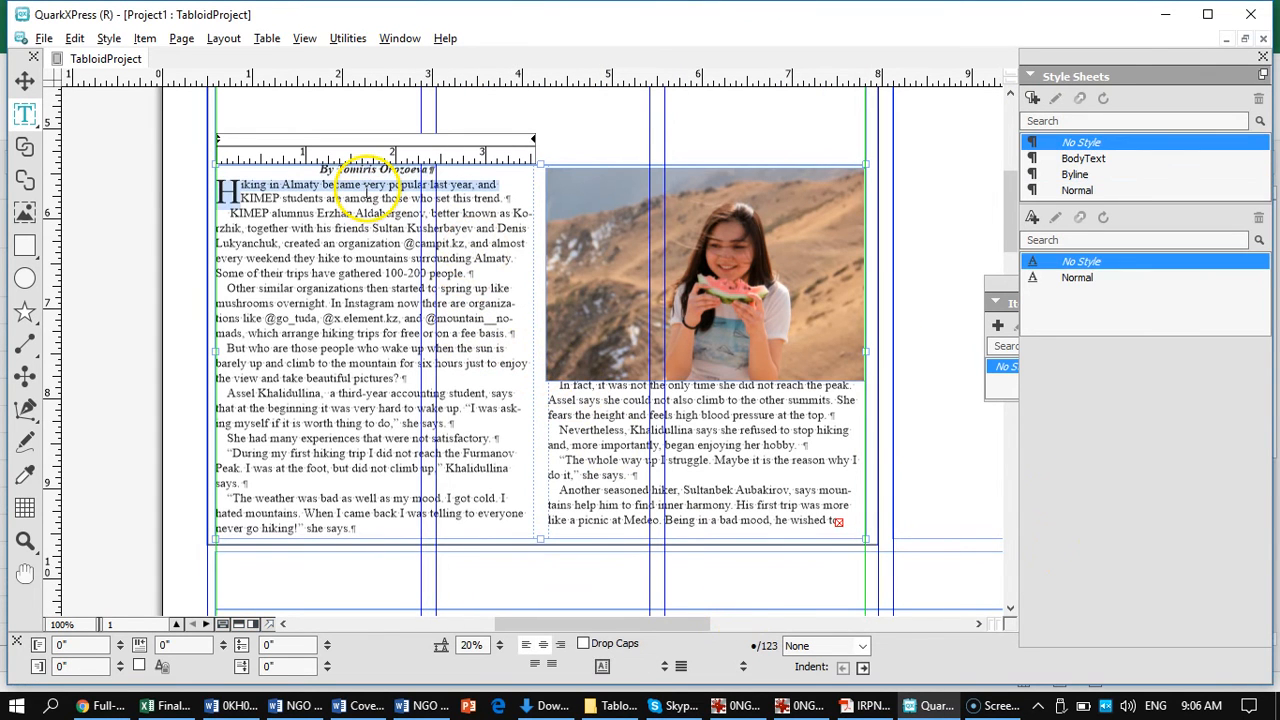
left_click(521, 198)
left_click_drag(521, 198, 238, 185)
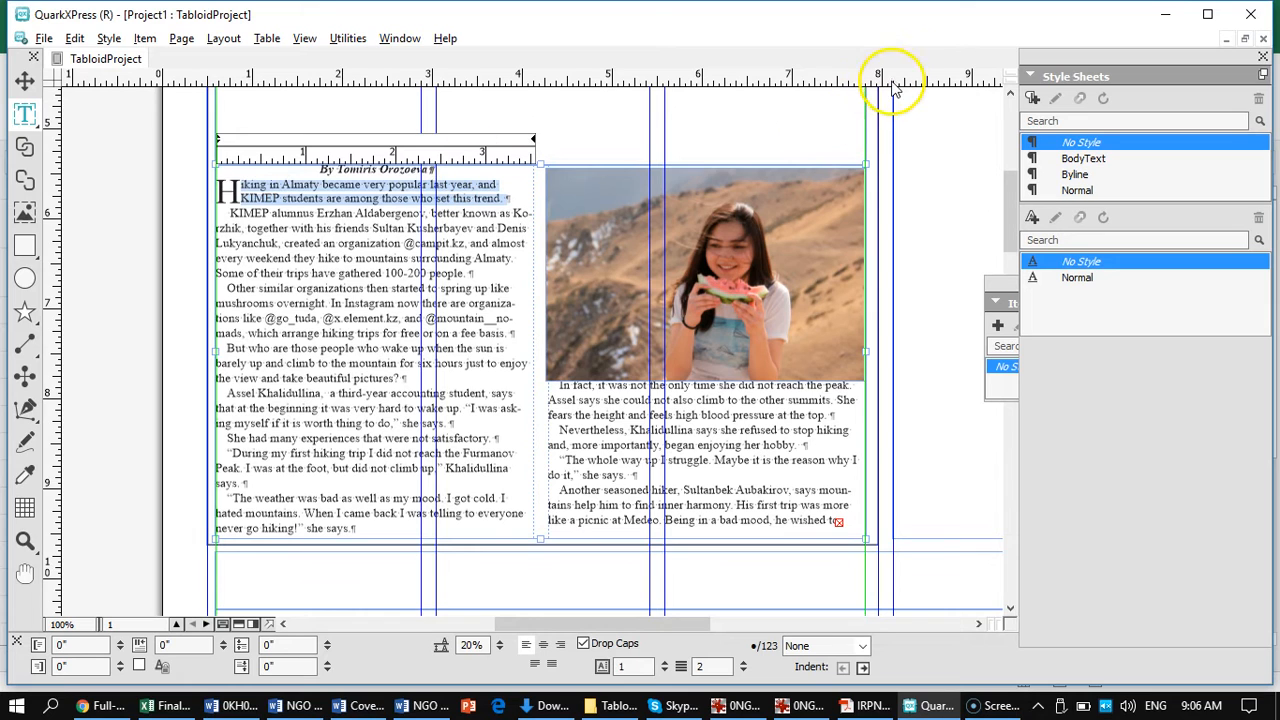
left_click(1033, 100)
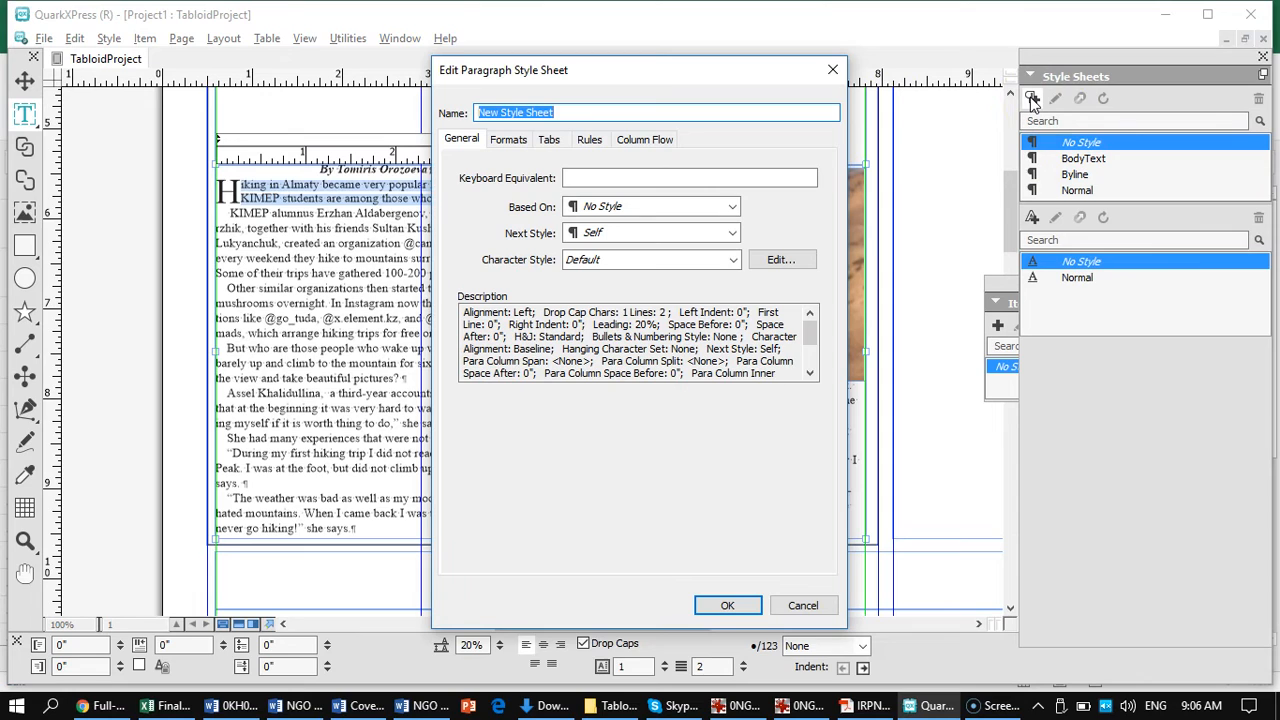
type("D")
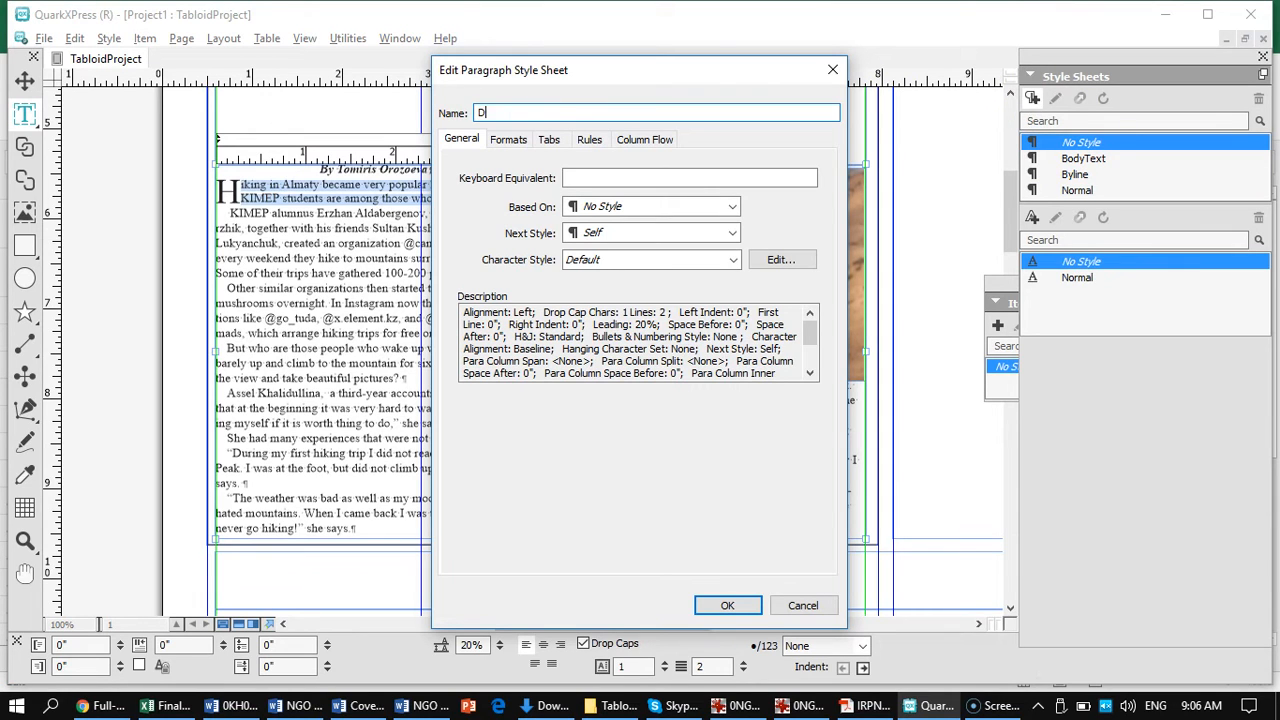
type("ropCap2Line")
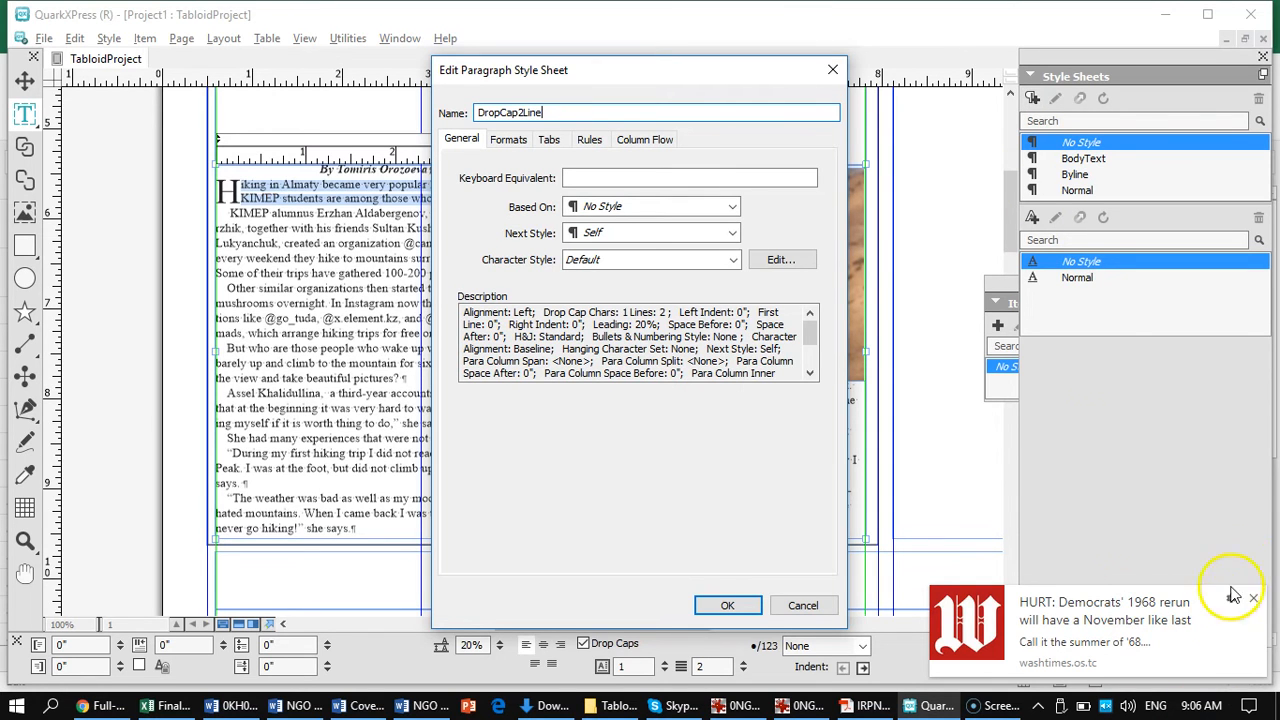
left_click(725, 606)
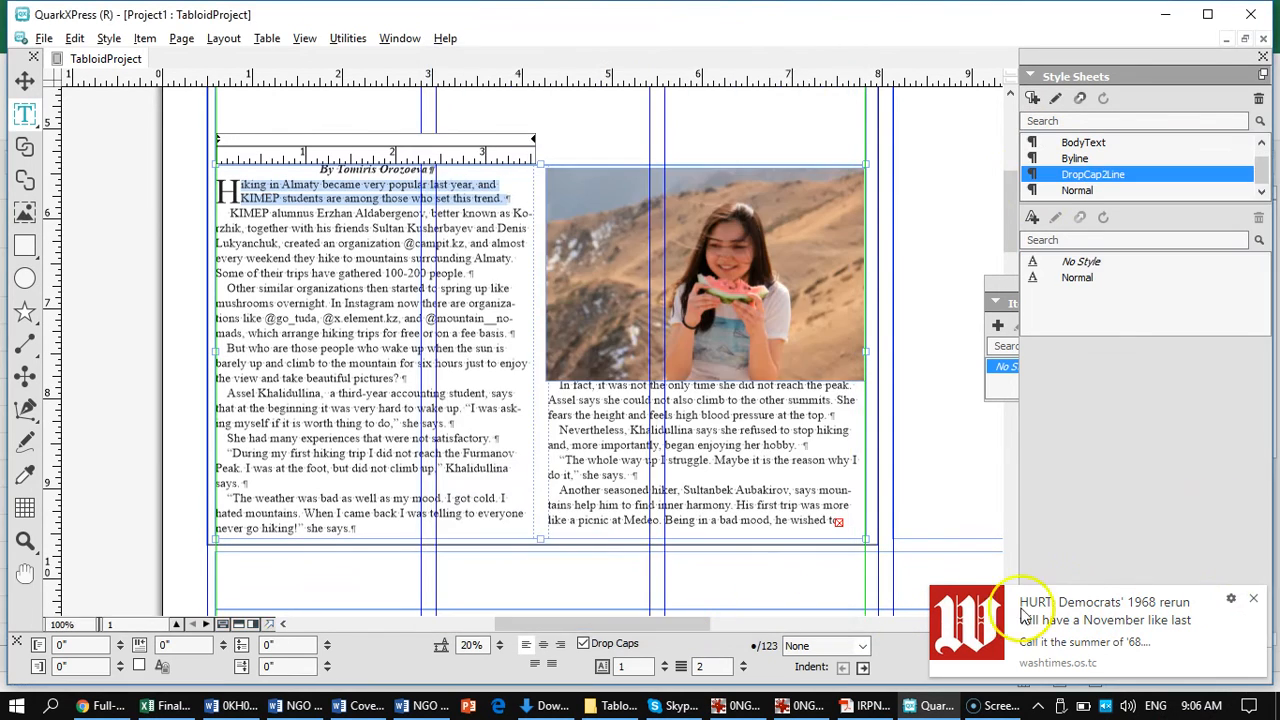
left_click(1253, 600)
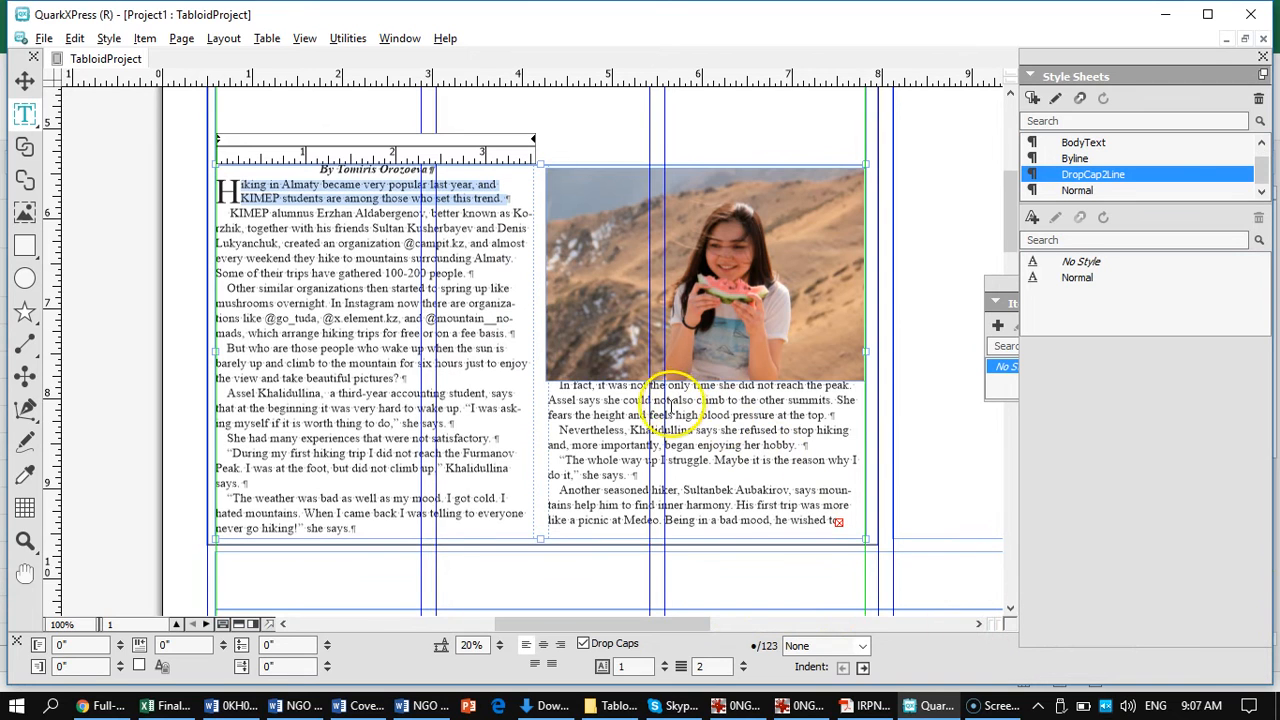
Step: Draw a text box about 3.6" wide and 0.54" high across the first column's outer edge and enter "XXX" in it
left_click(318, 363)
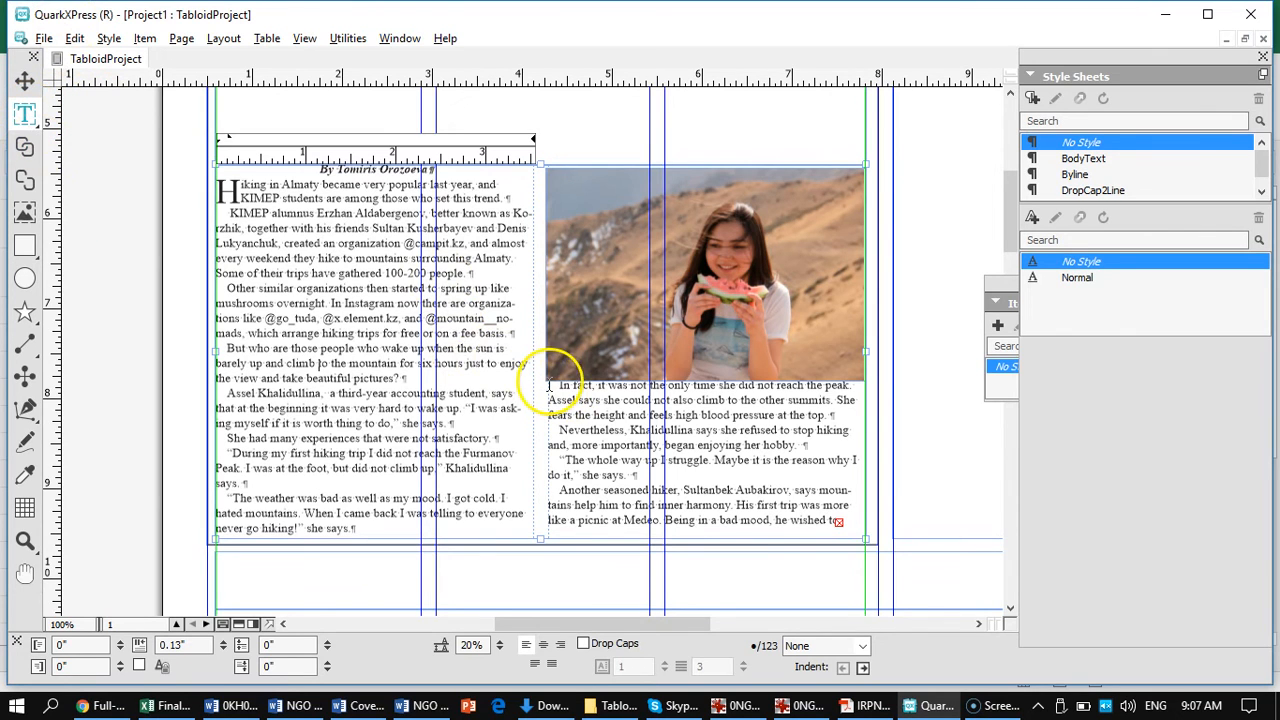
left_click(25, 146)
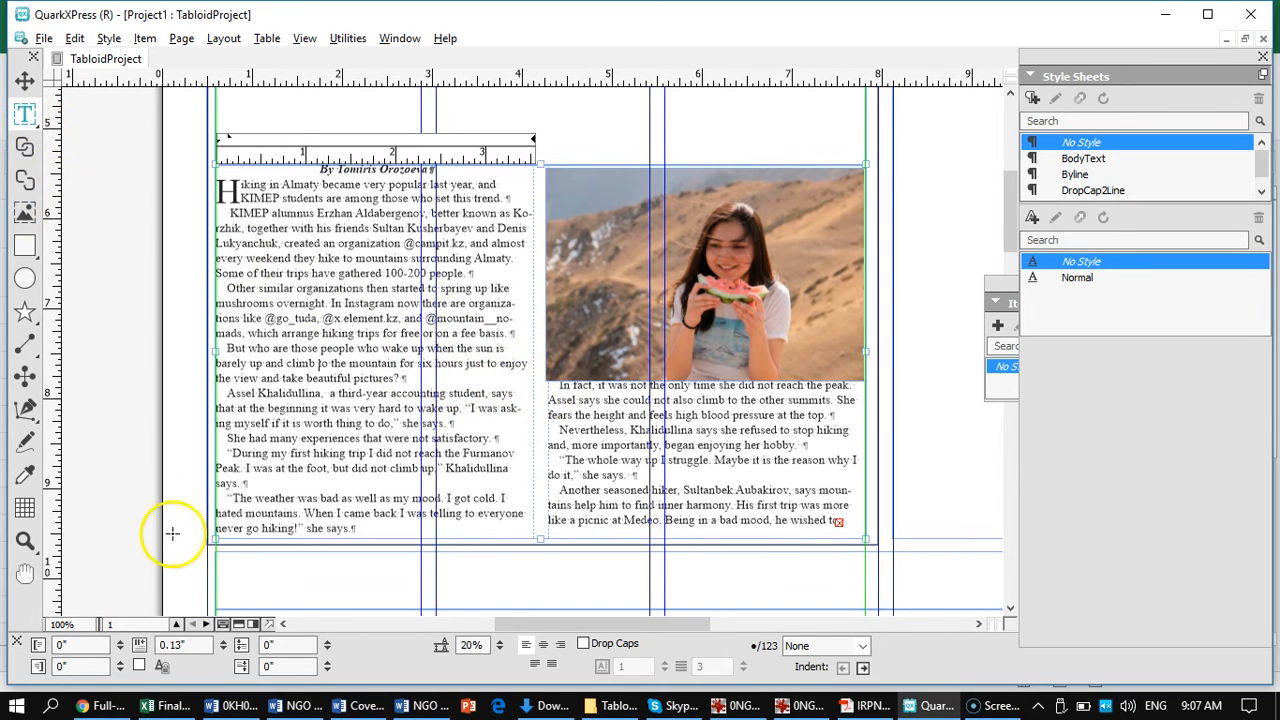
left_click_drag(111, 396, 435, 444)
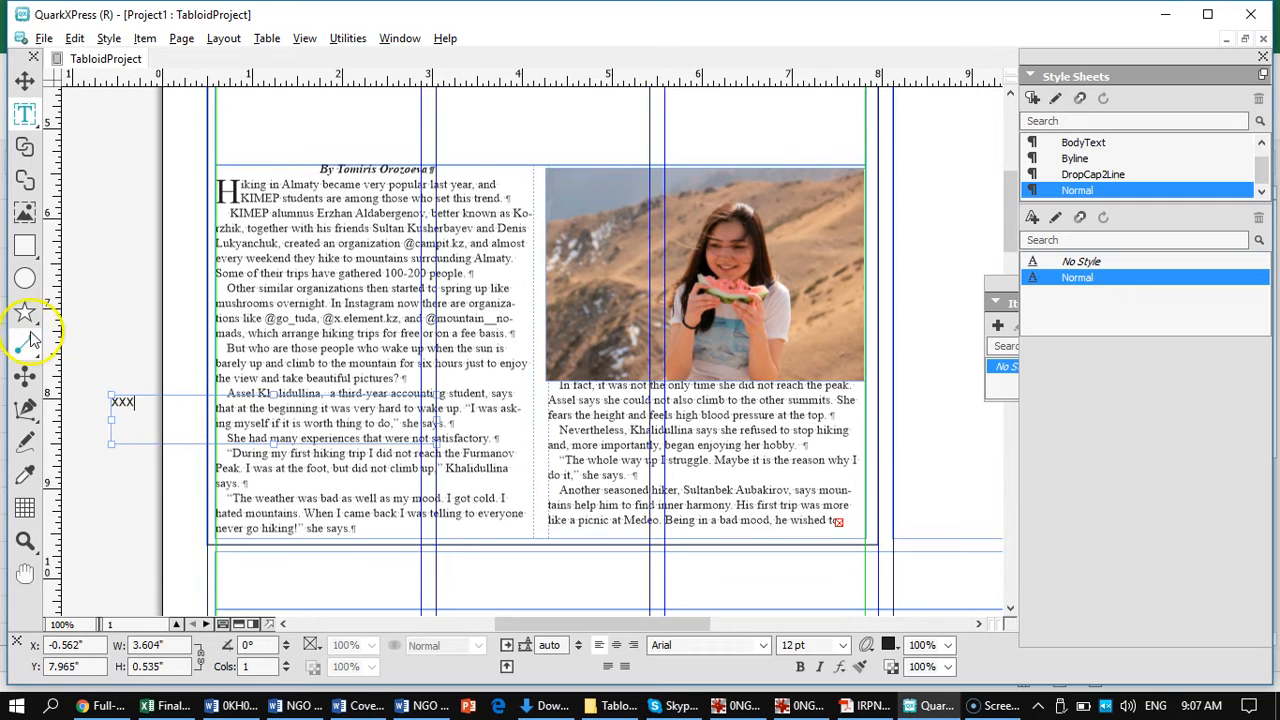
Step: Move the "XXX" text box directly beneath the hiking photo and narrow it to about 3.53" to match the column
left_click(25, 80)
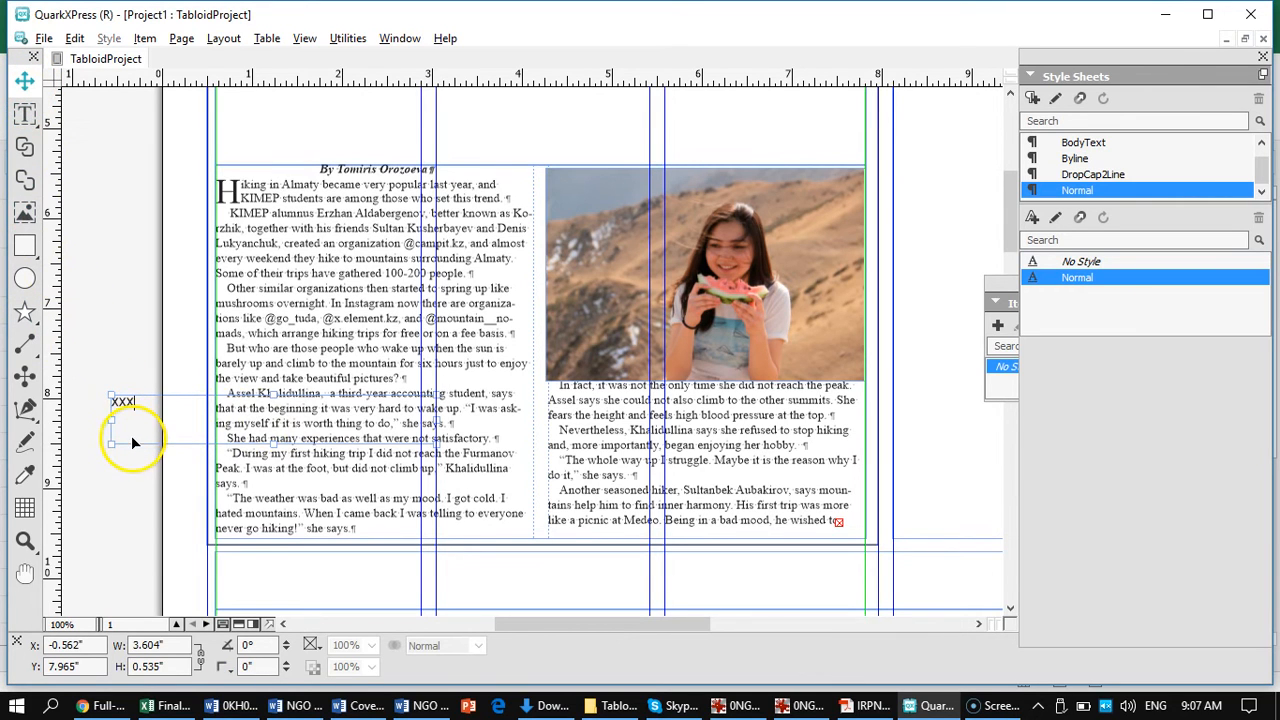
left_click_drag(137, 445, 574, 437)
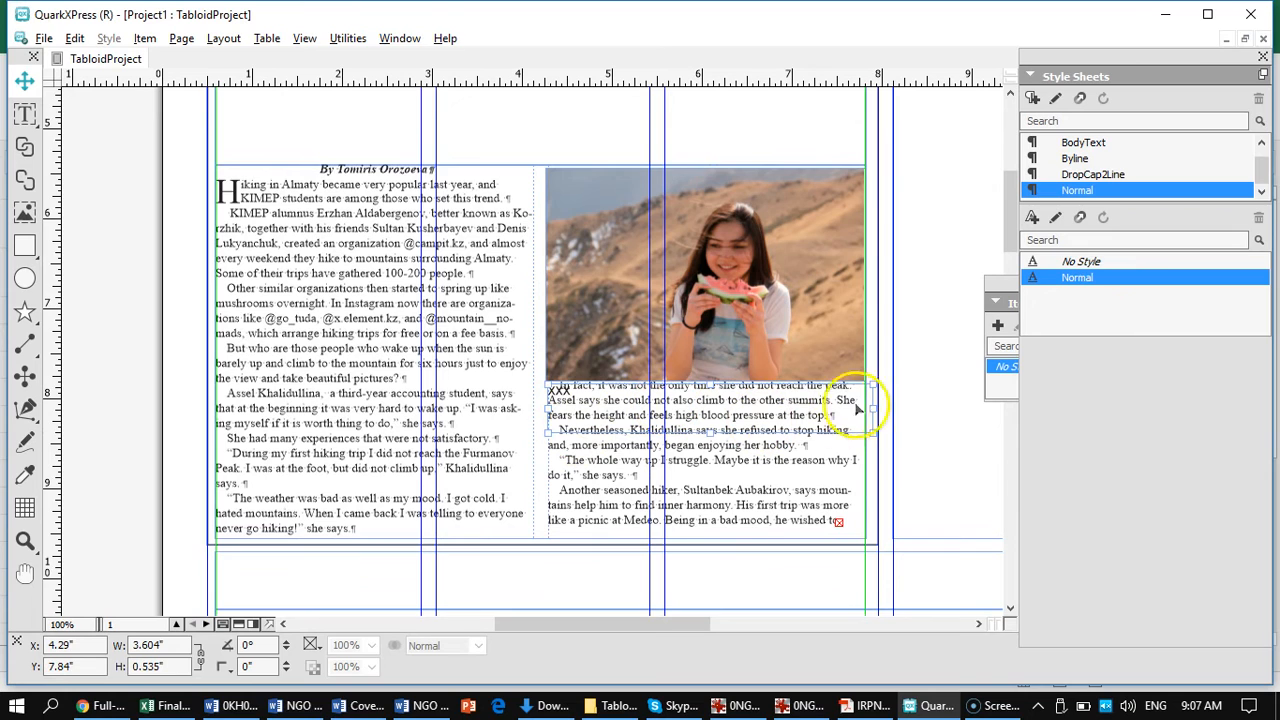
left_click_drag(872, 408, 866, 408)
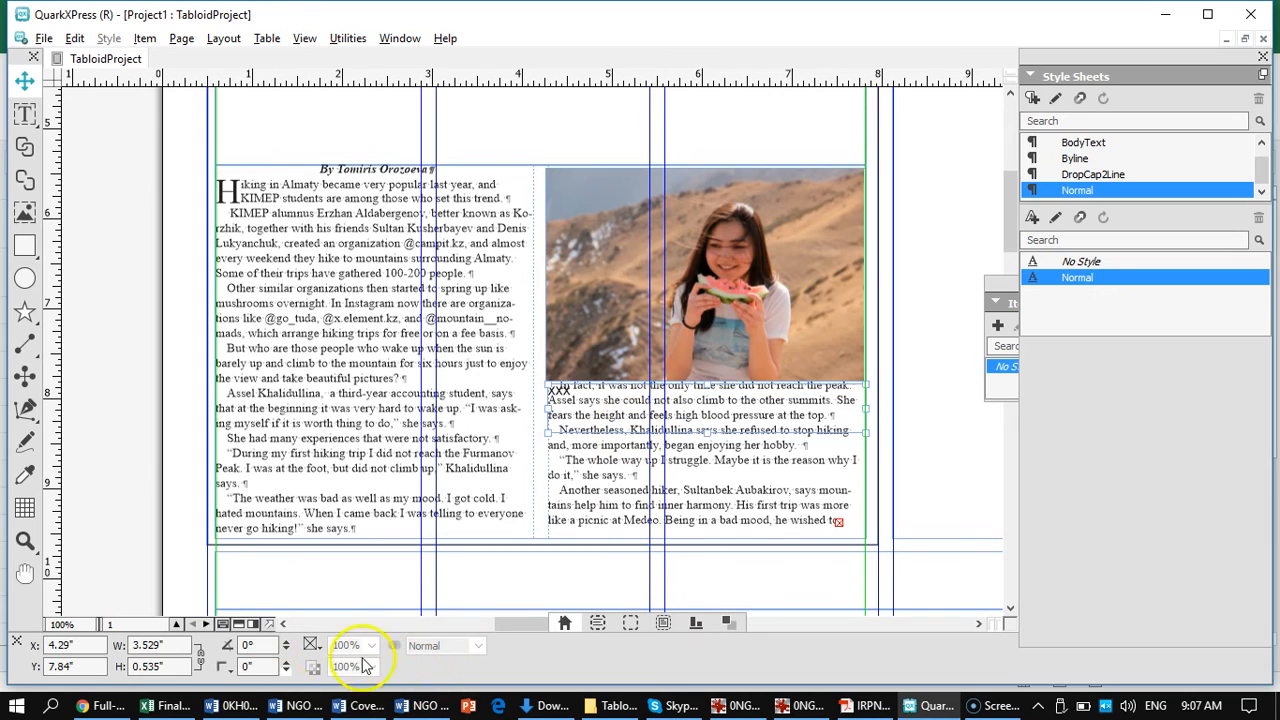
Step: Open the runaround type choices for the "XXX" text box beneath the photo
left_click(662, 623)
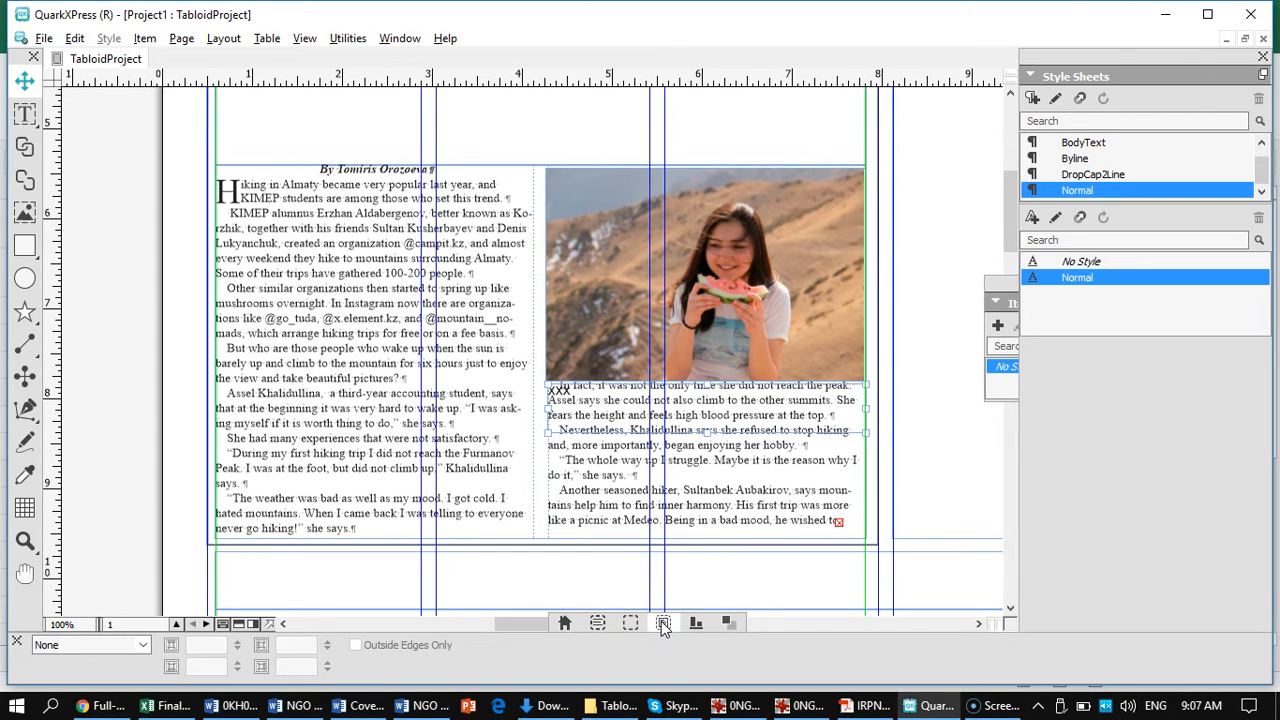
left_click(145, 646)
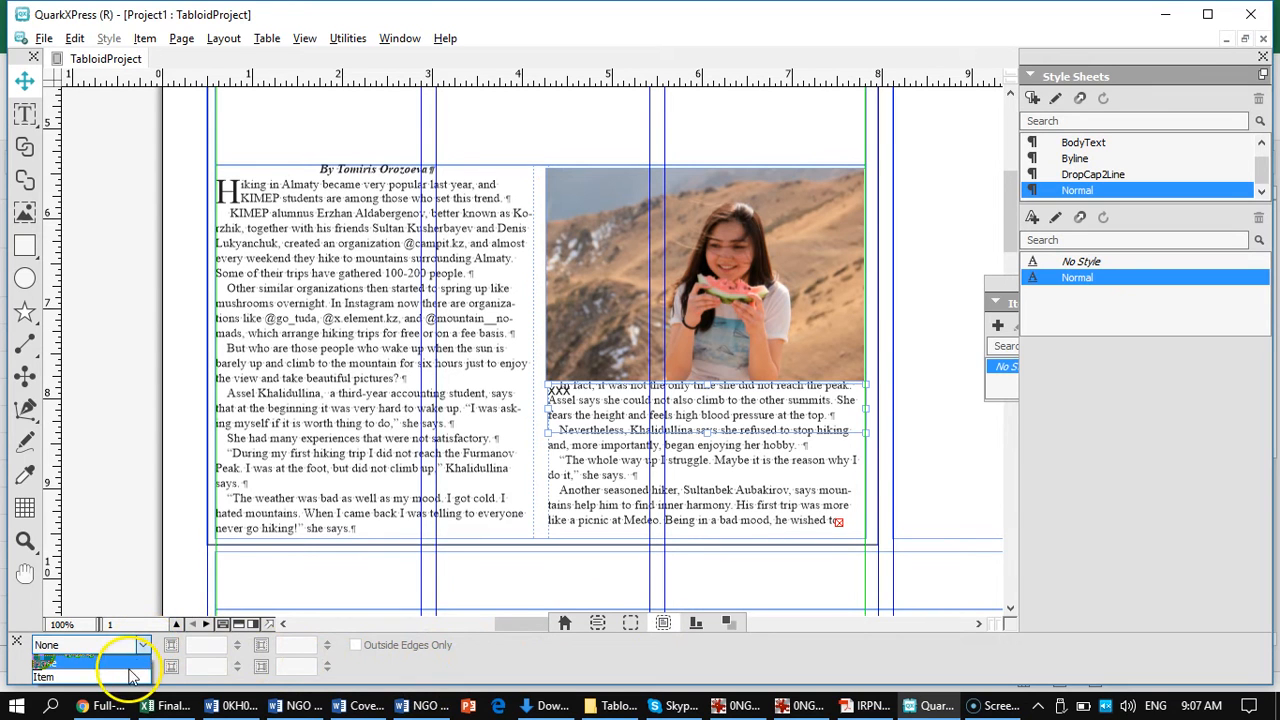
Step: Set the caption box's text runaround to Item and shorten the box to about 0.34" high
left_click(128, 676)
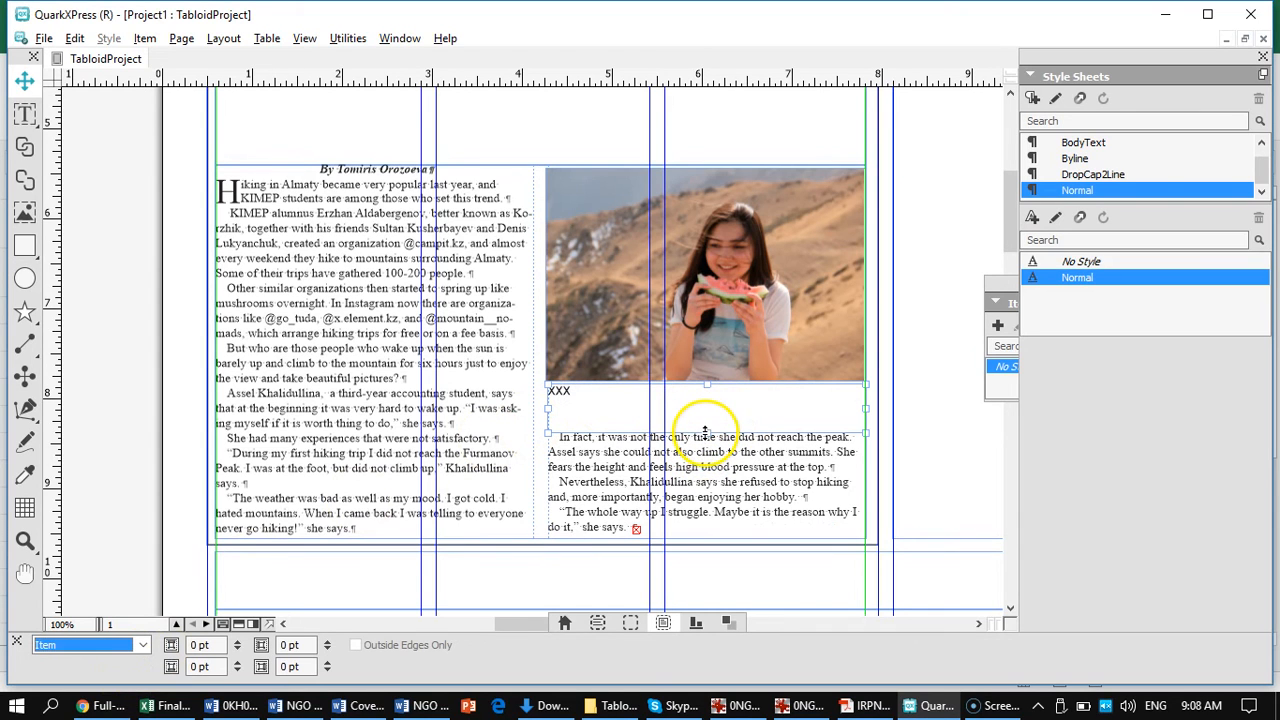
left_click_drag(706, 432, 705, 414)
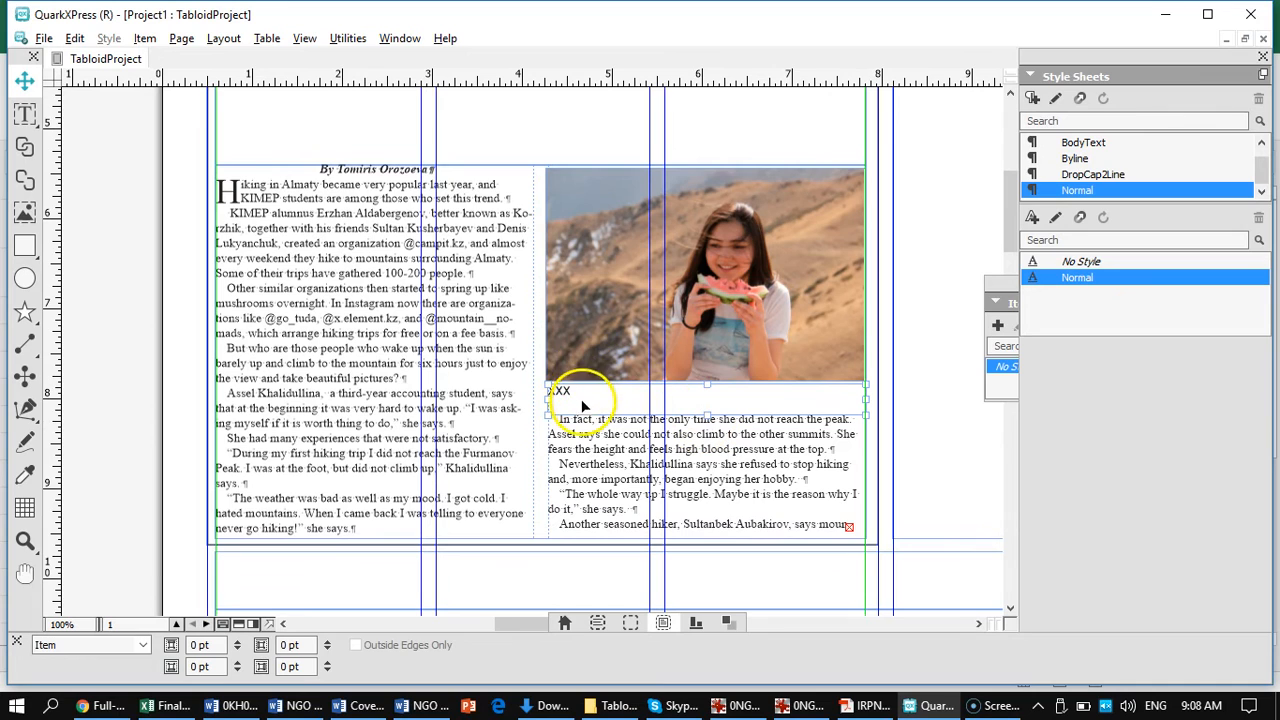
left_click_drag(578, 393, 553, 392)
left_click(430, 120)
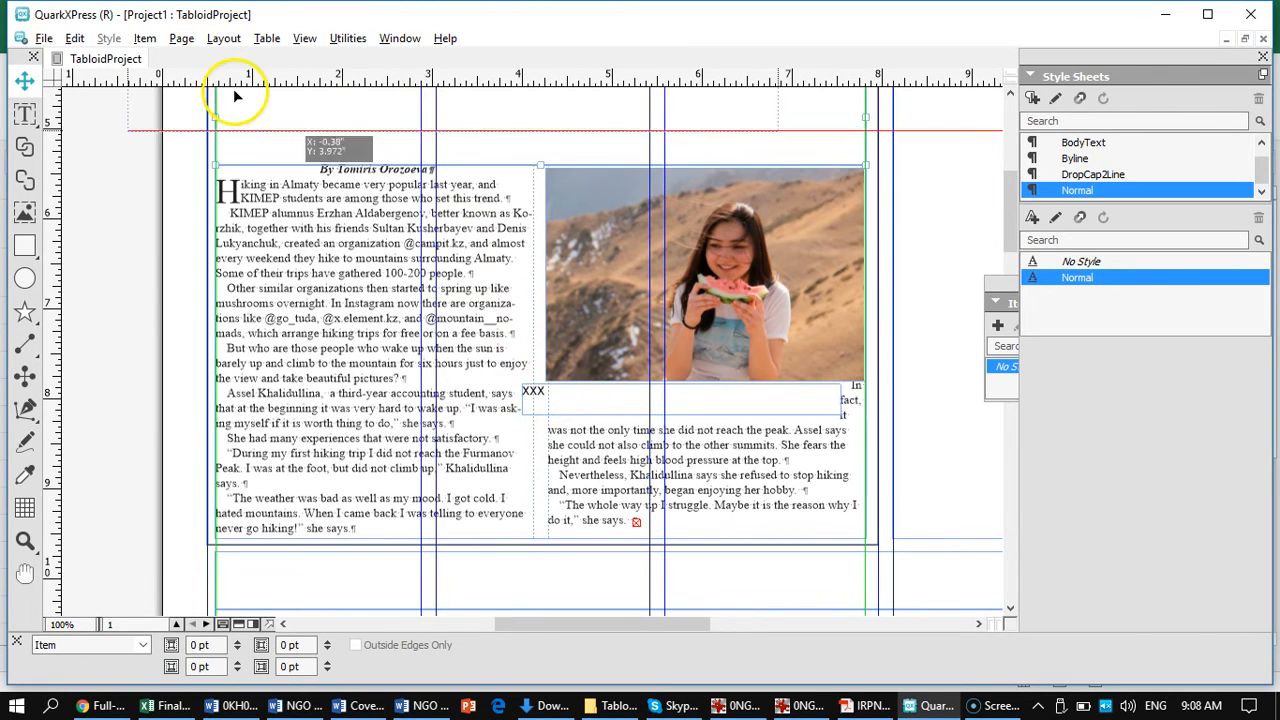
left_click(75, 38)
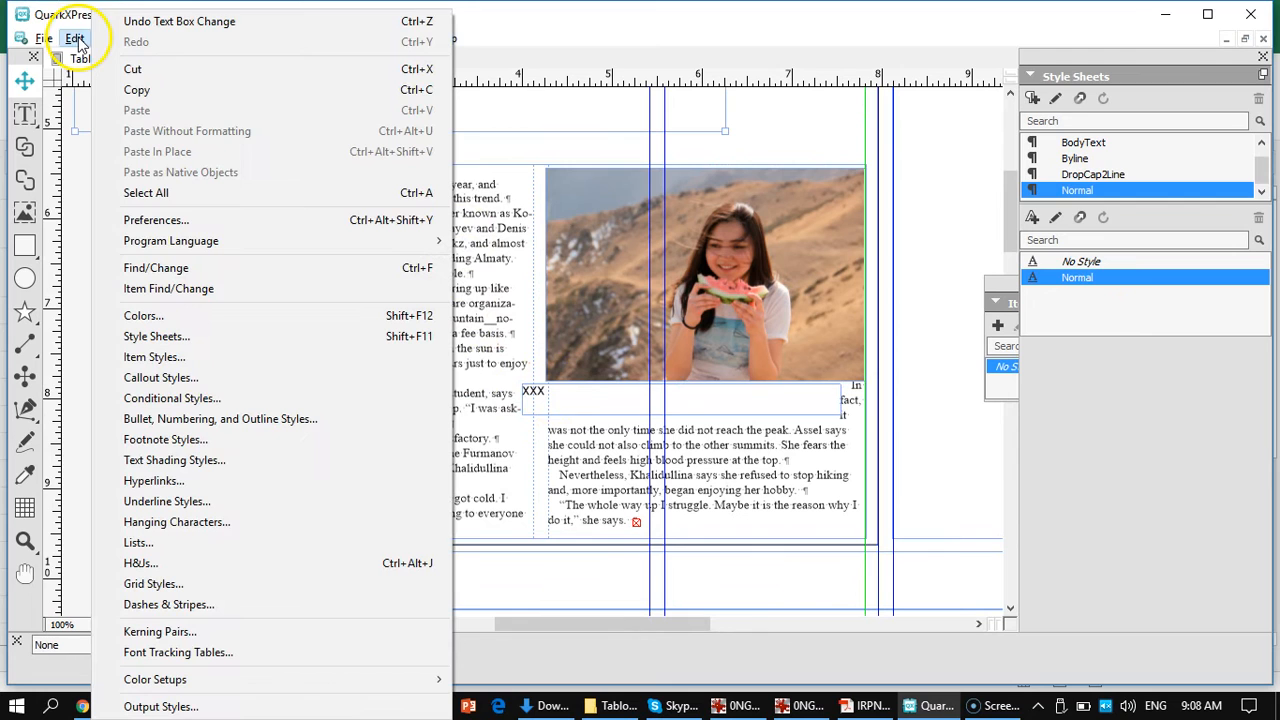
left_click(140, 21)
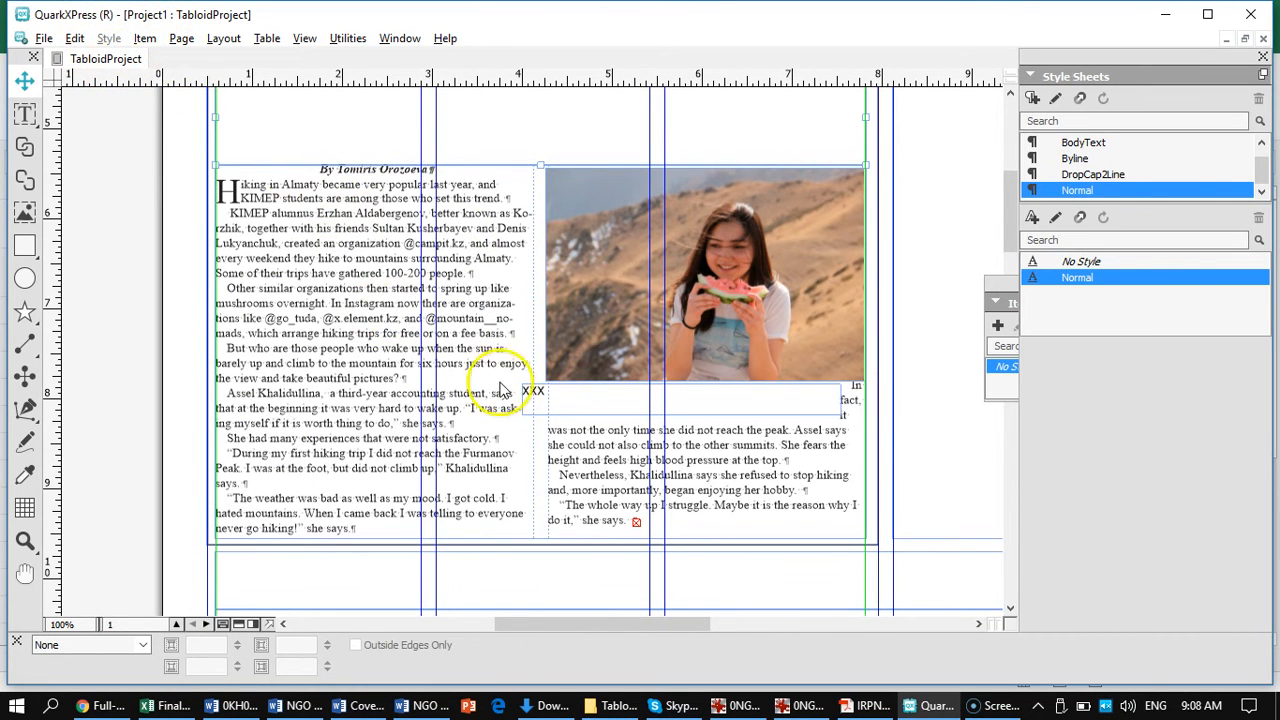
left_click(535, 414)
left_click_drag(540, 414, 561, 395)
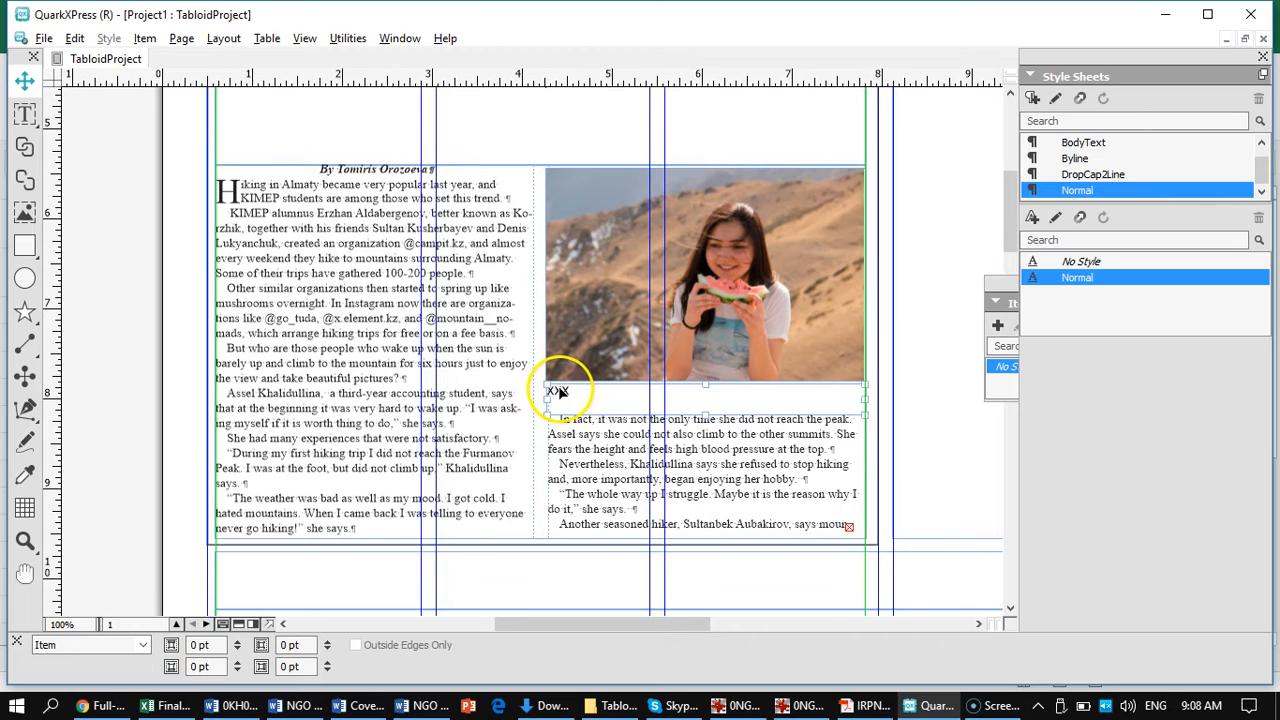
double_click(560, 393)
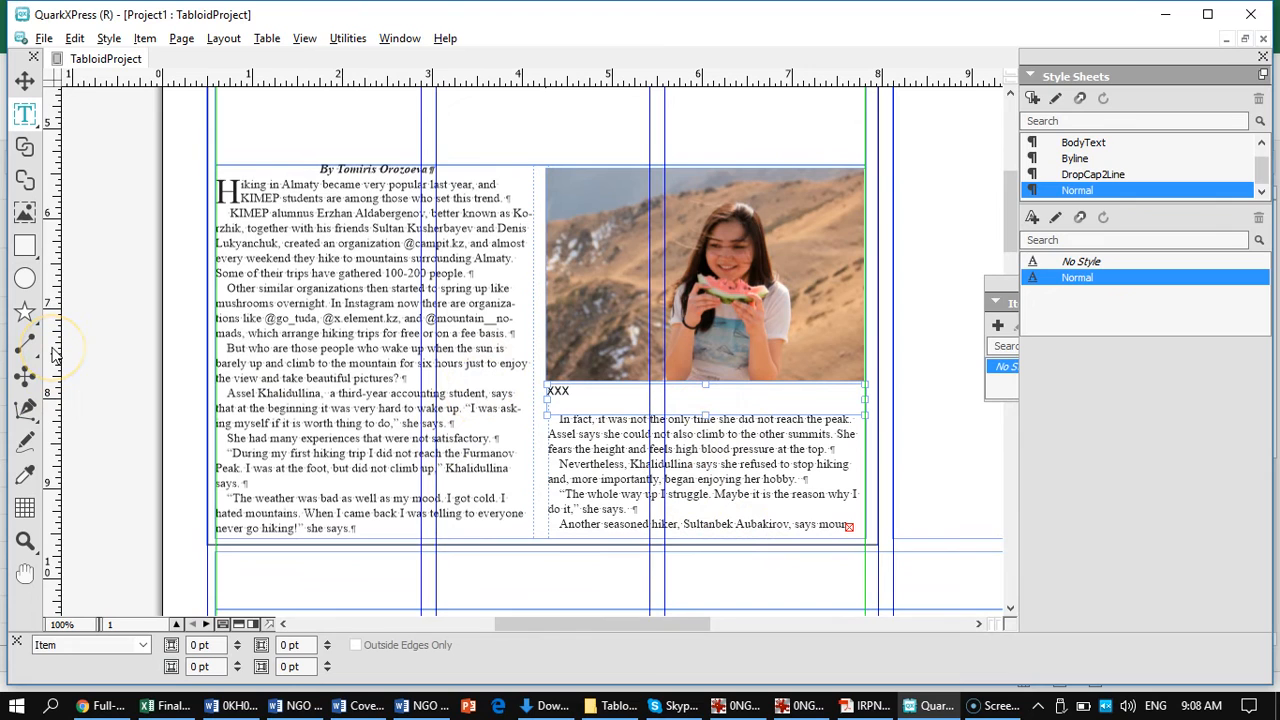
Step: Draw a text box about 6.2" wide and 4.7" high on the pasteboard beside the page
key("ctrl+0")
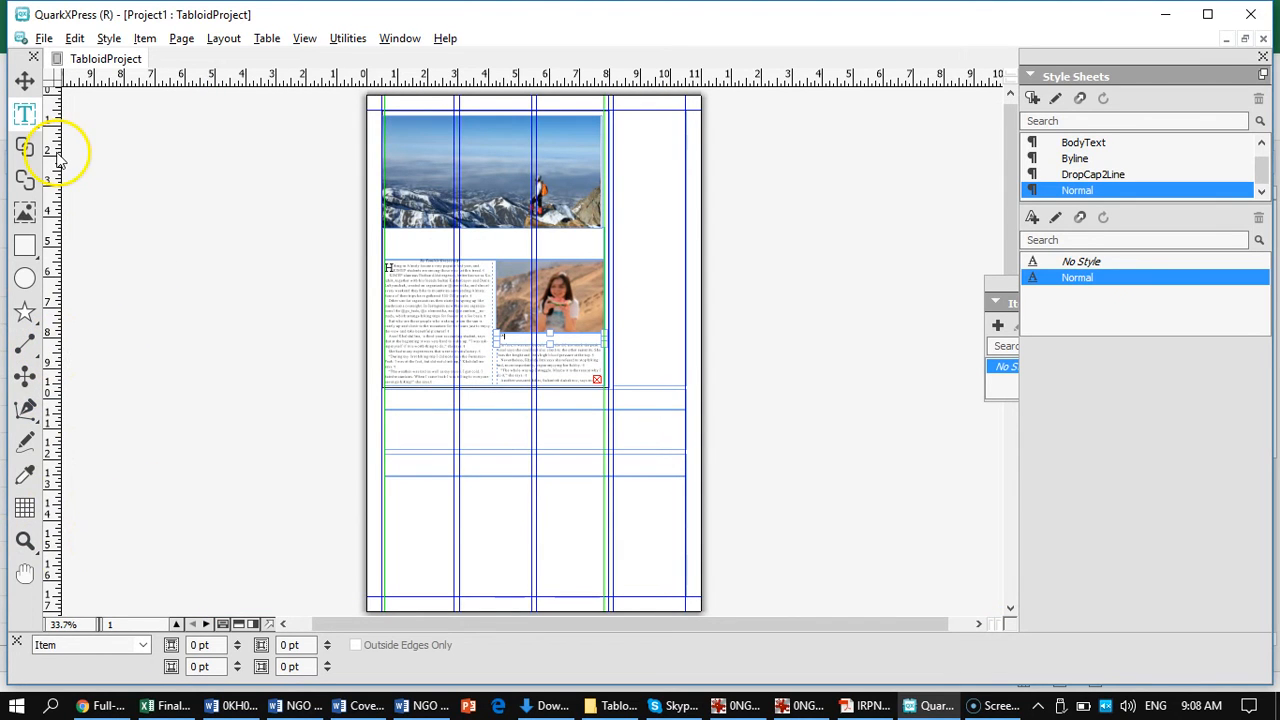
left_click(25, 117)
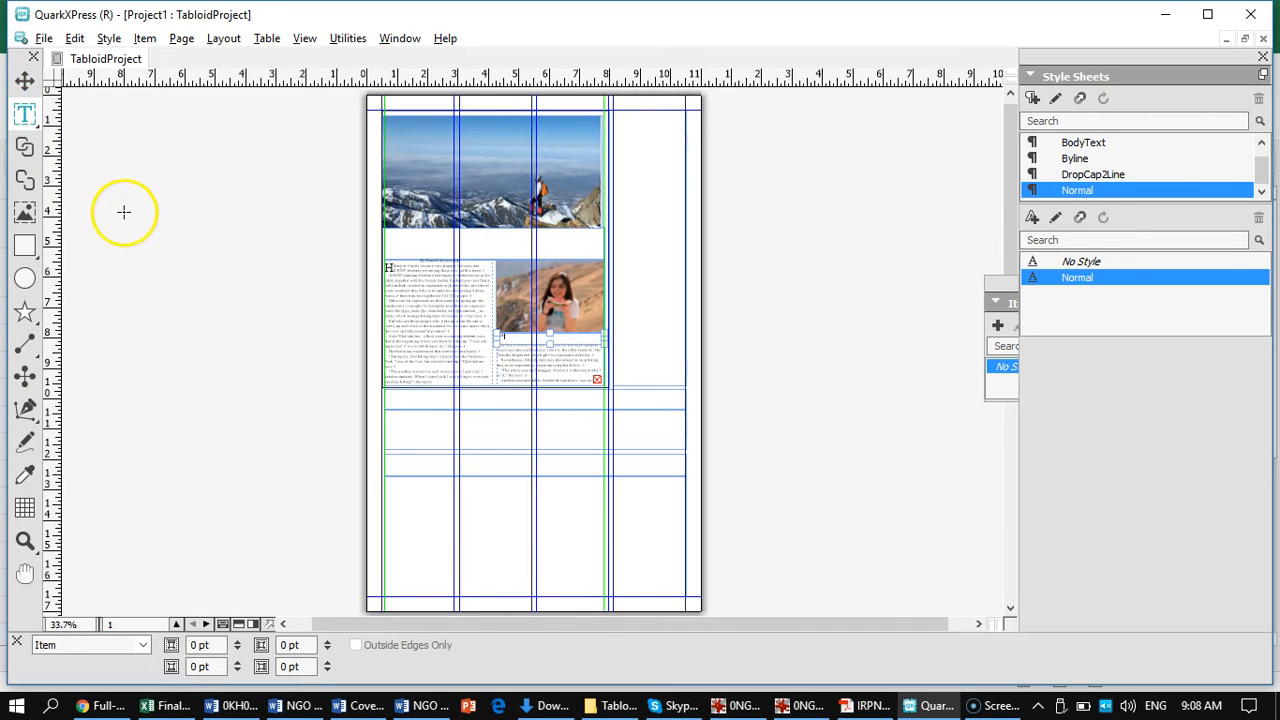
left_click_drag(165, 240, 353, 381)
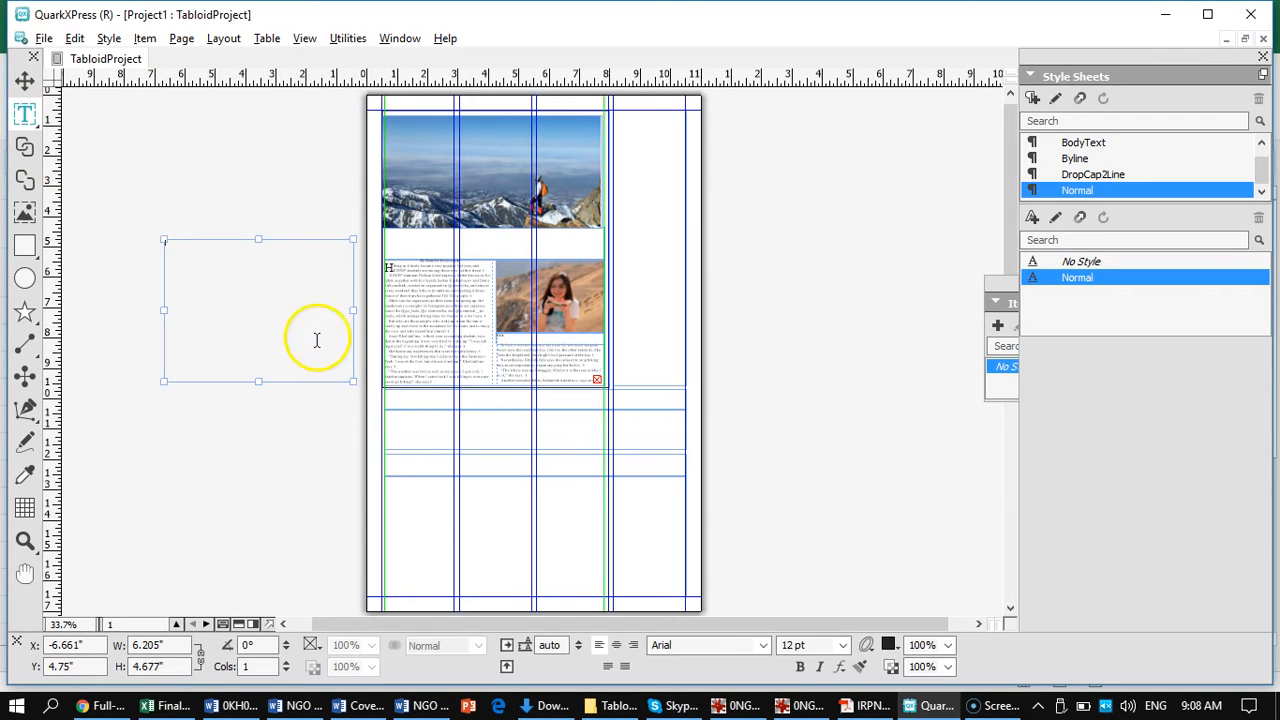
Step: Link the two-column article box to the new pasteboard text box and extend that box's height to about 4.8"
left_click(25, 150)
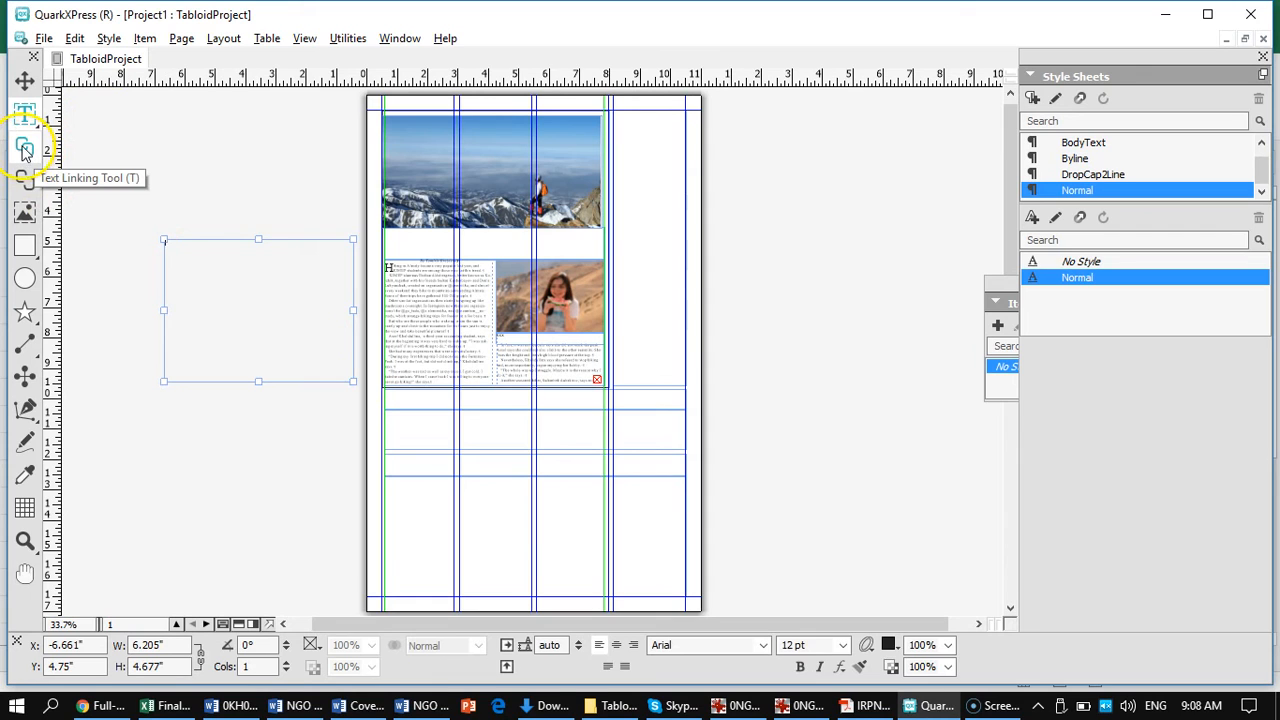
left_click(25, 150)
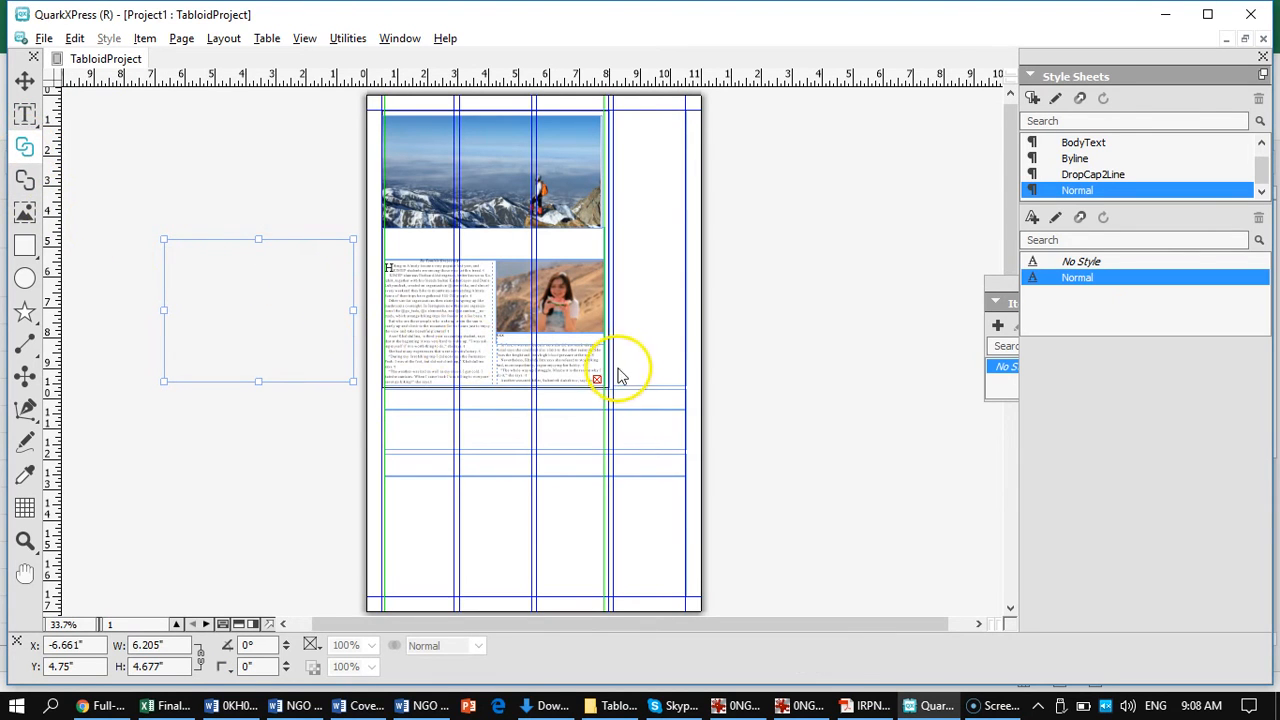
left_click(422, 340)
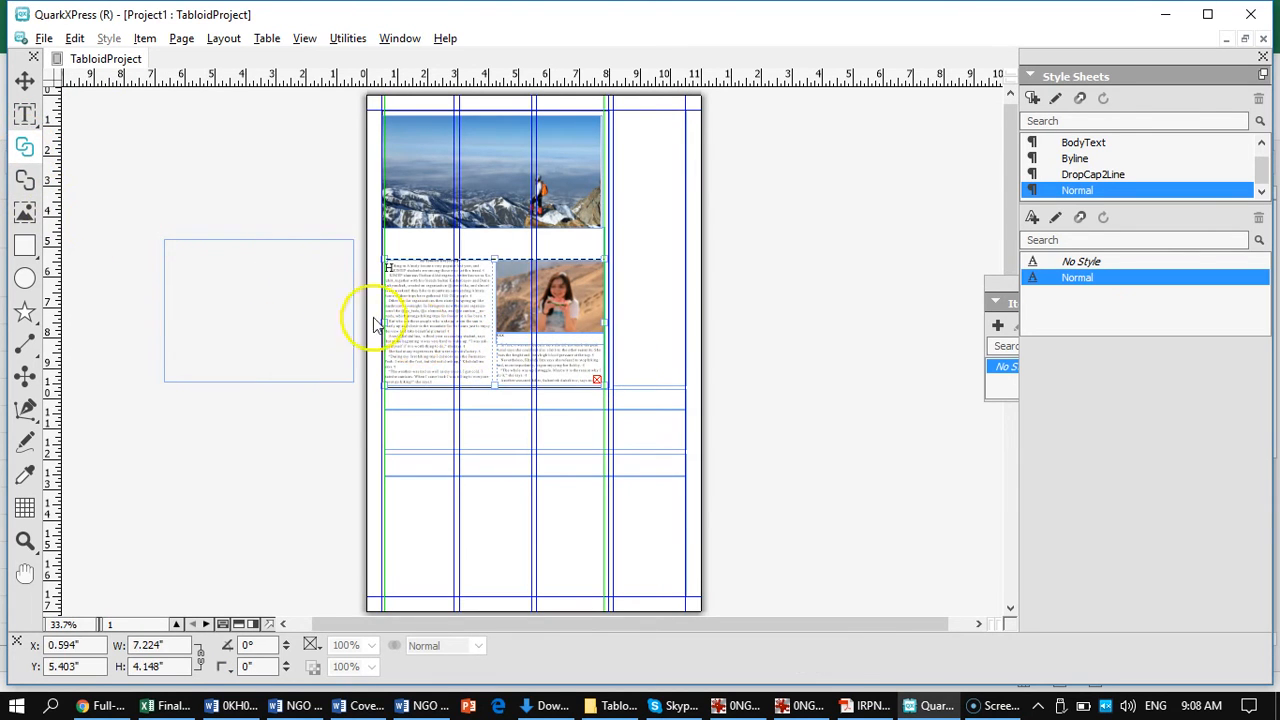
left_click(234, 286)
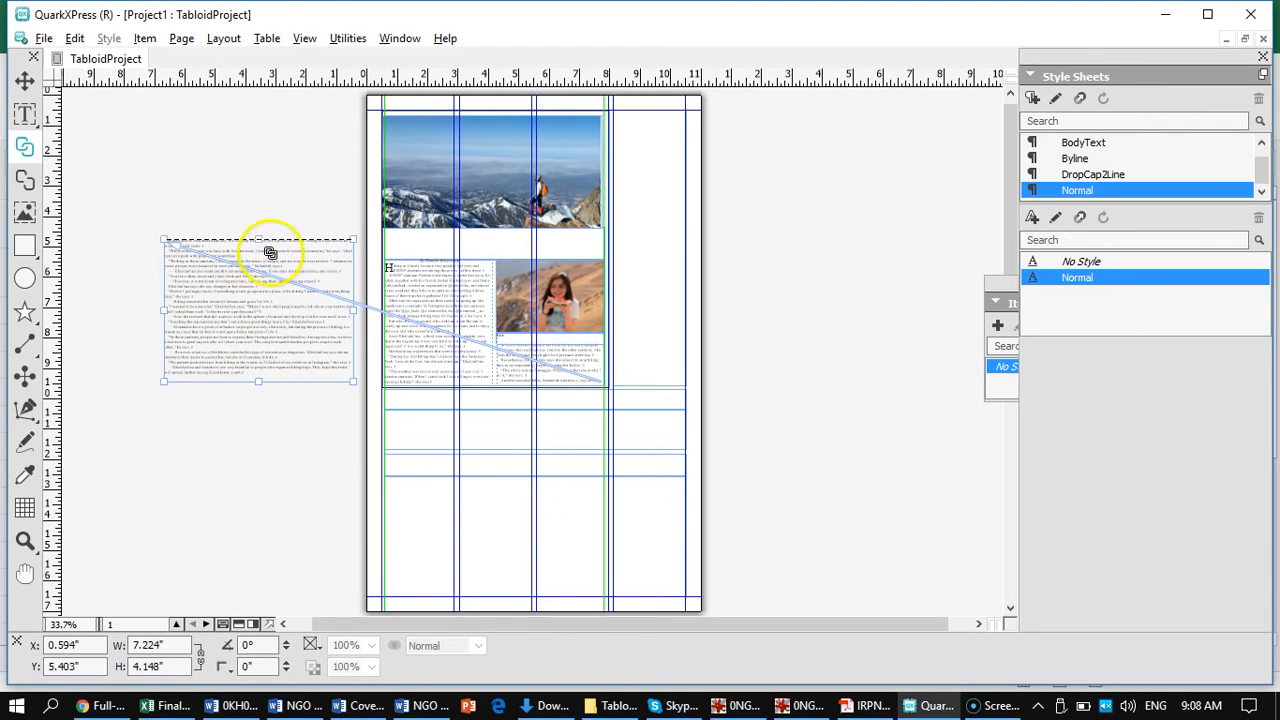
left_click(26, 84)
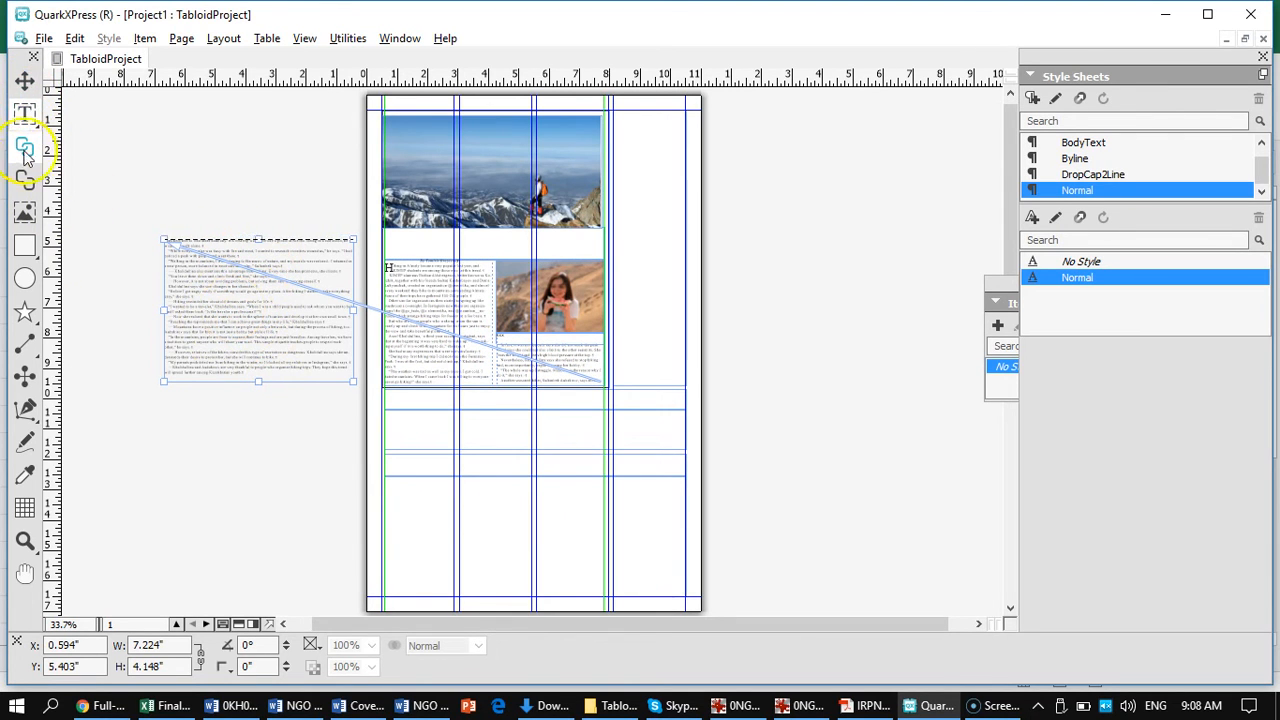
mouse_move(257, 381)
left_mouse_down()
mouse_move(258, 418)
mouse_move(257, 385)
left_mouse_up()
Step: Copy the third-year accounting student's full name from the first column of the article
left_click(26, 115)
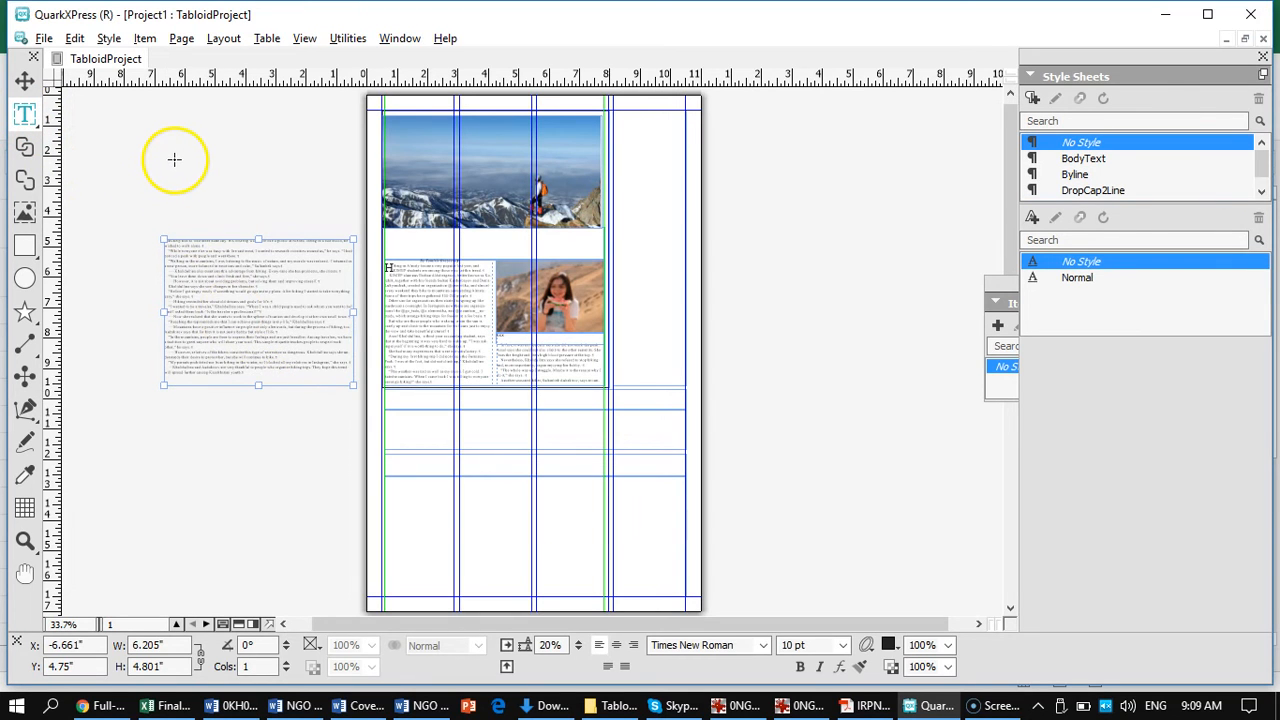
key("ctrl+1")
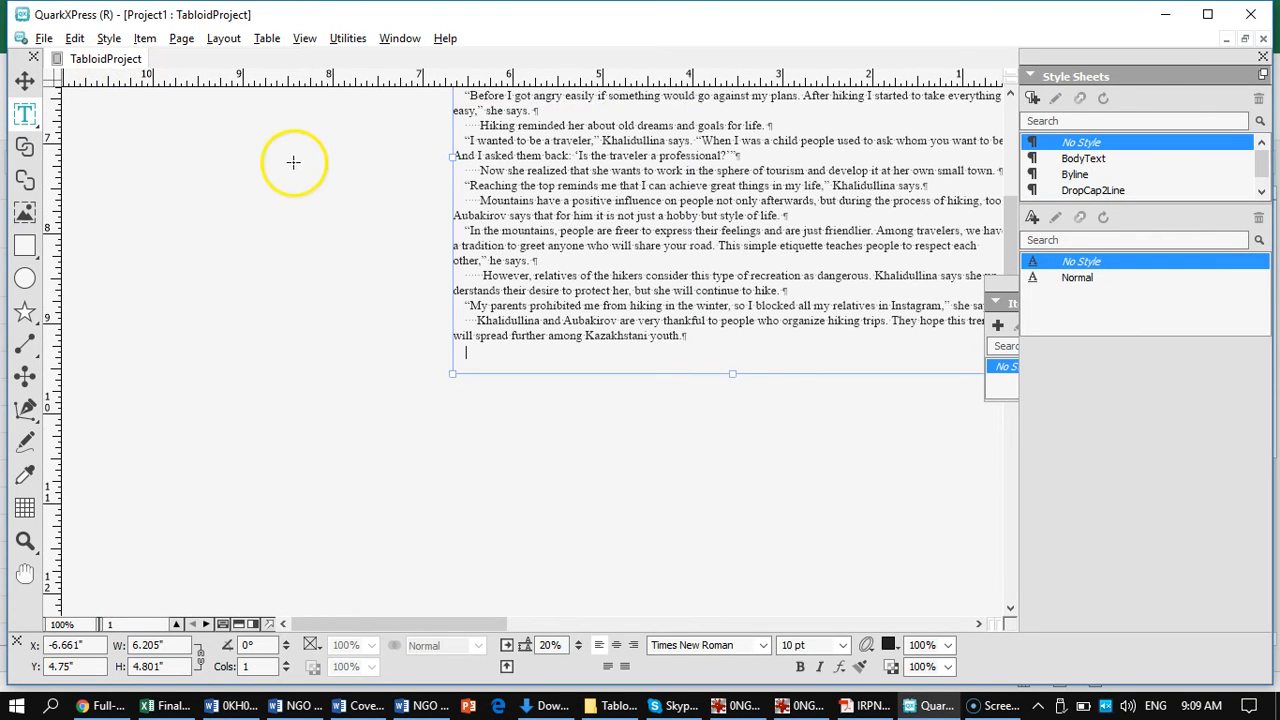
scroll(600, 206, "up", 5)
scroll(600, 208, "down", 3)
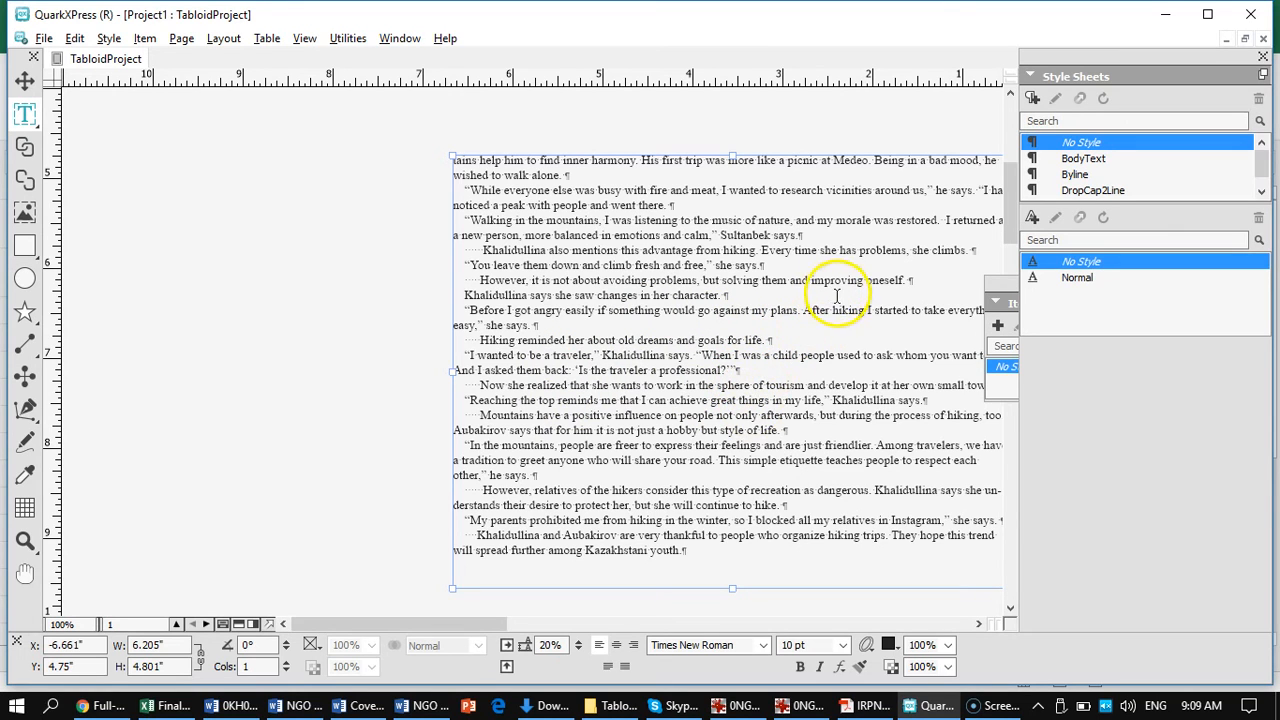
left_click_drag(885, 298, 532, 367)
left_click_drag(688, 456, 420, 272)
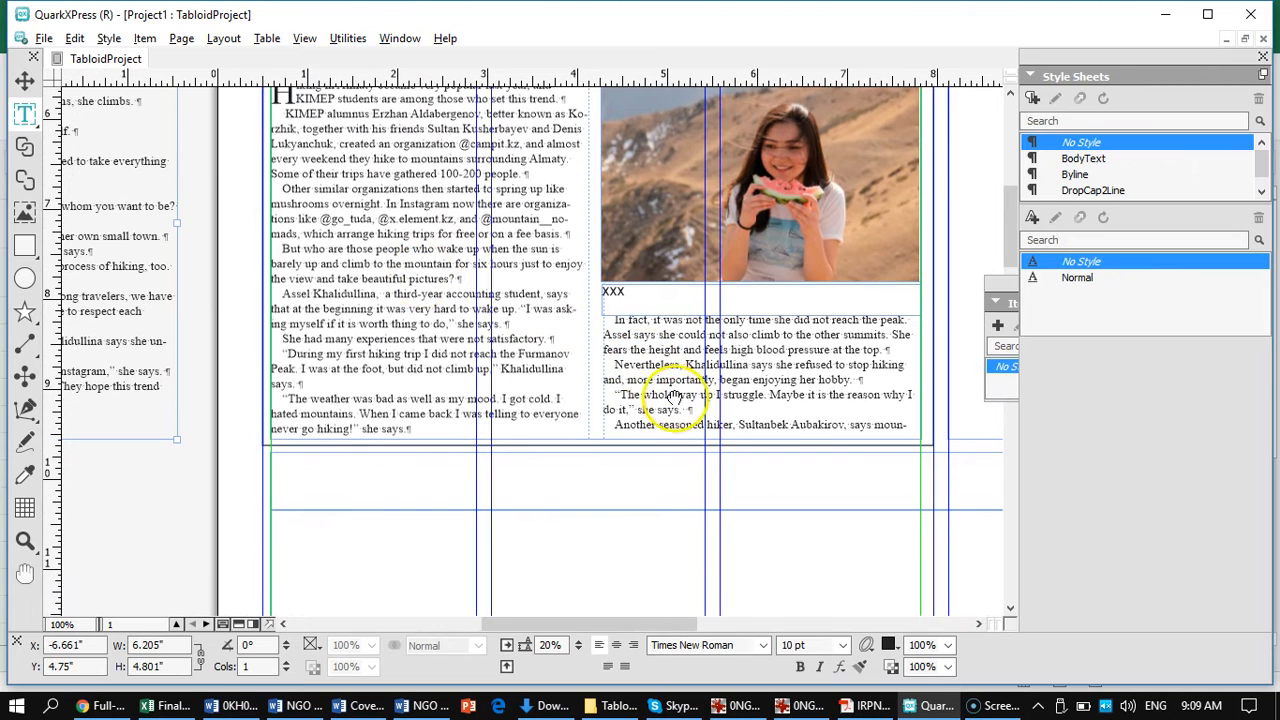
left_click_drag(401, 356, 428, 368)
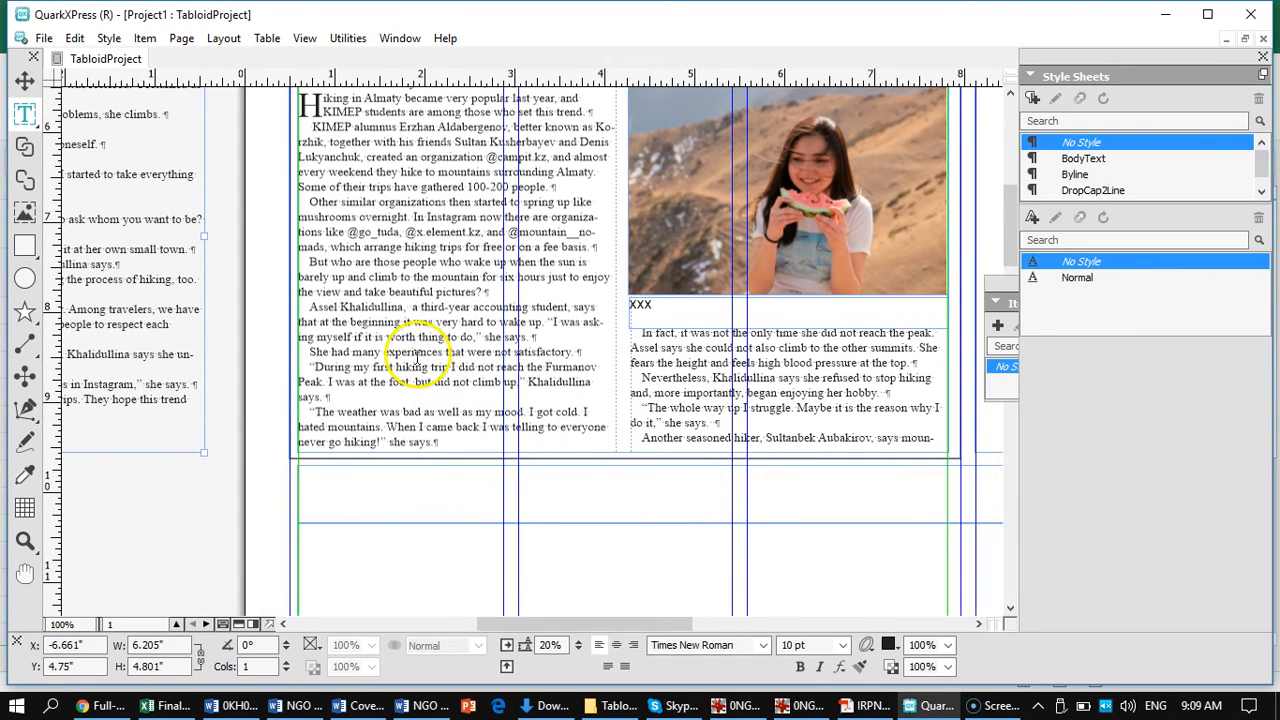
left_click_drag(404, 307, 309, 318)
key("ctrl+c")
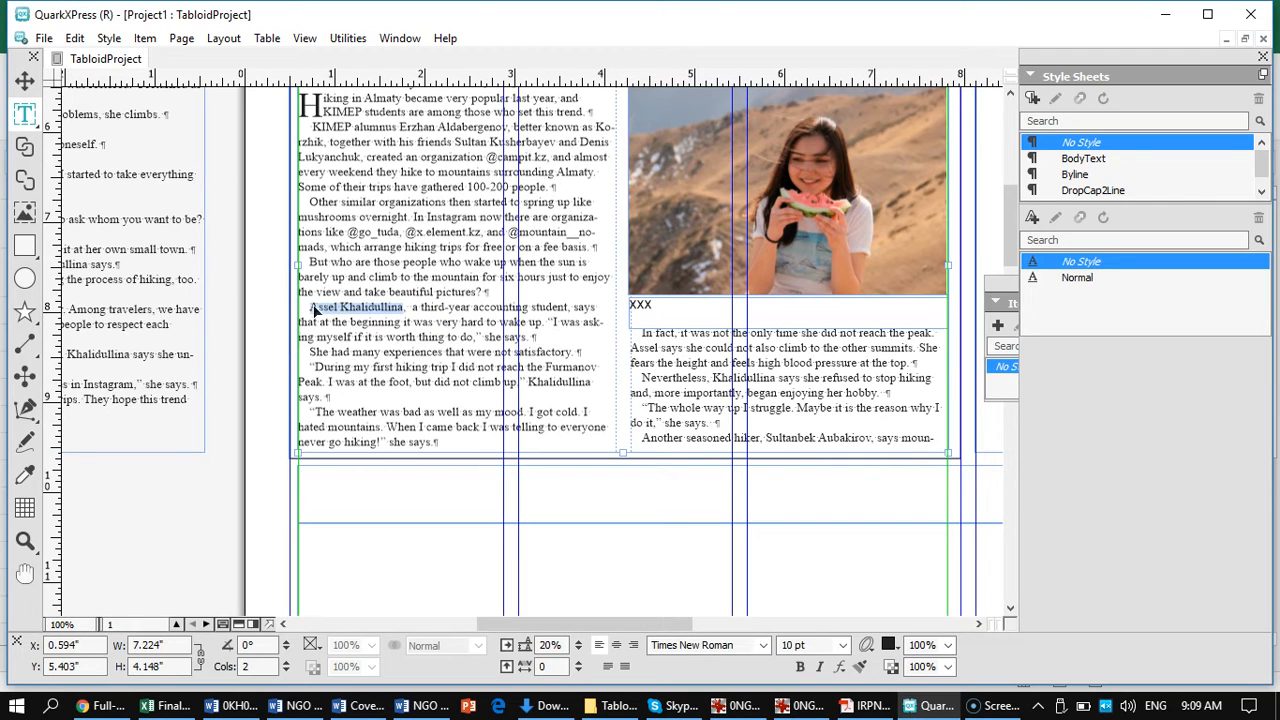
Step: Try to select the XXX placeholder text in the caption box below the woman's photo
left_click(632, 305)
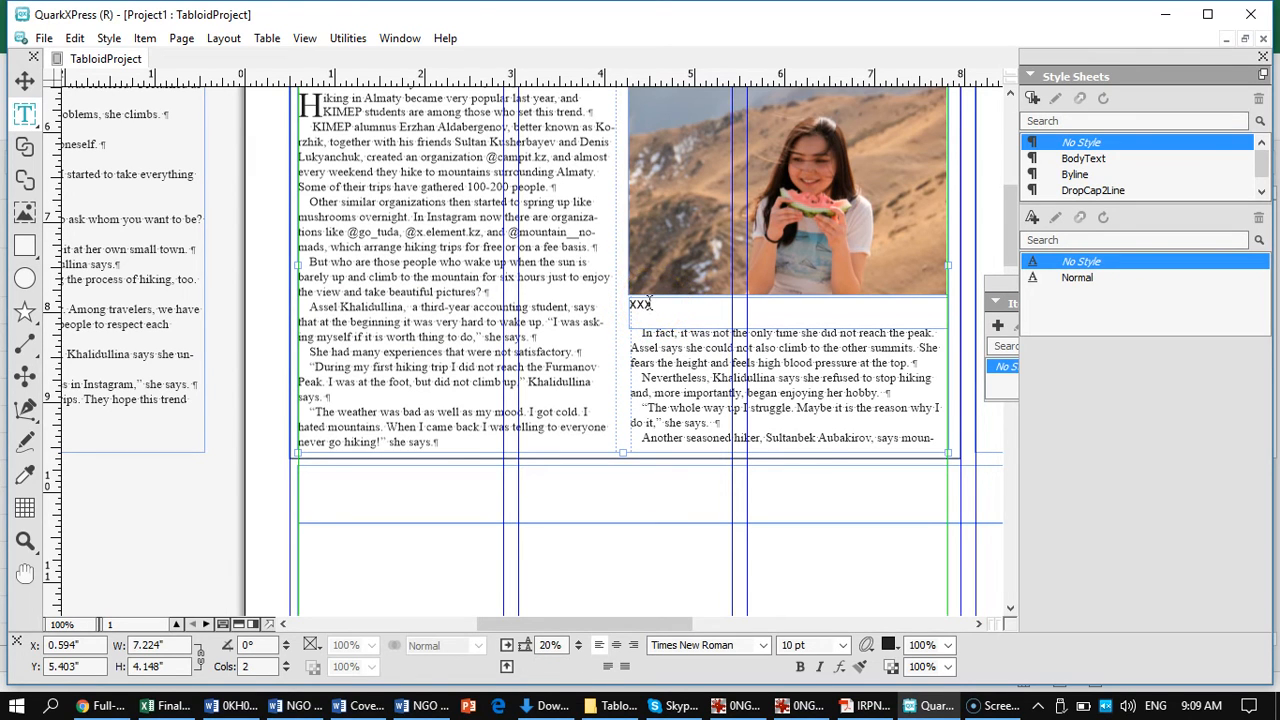
double_click(651, 304)
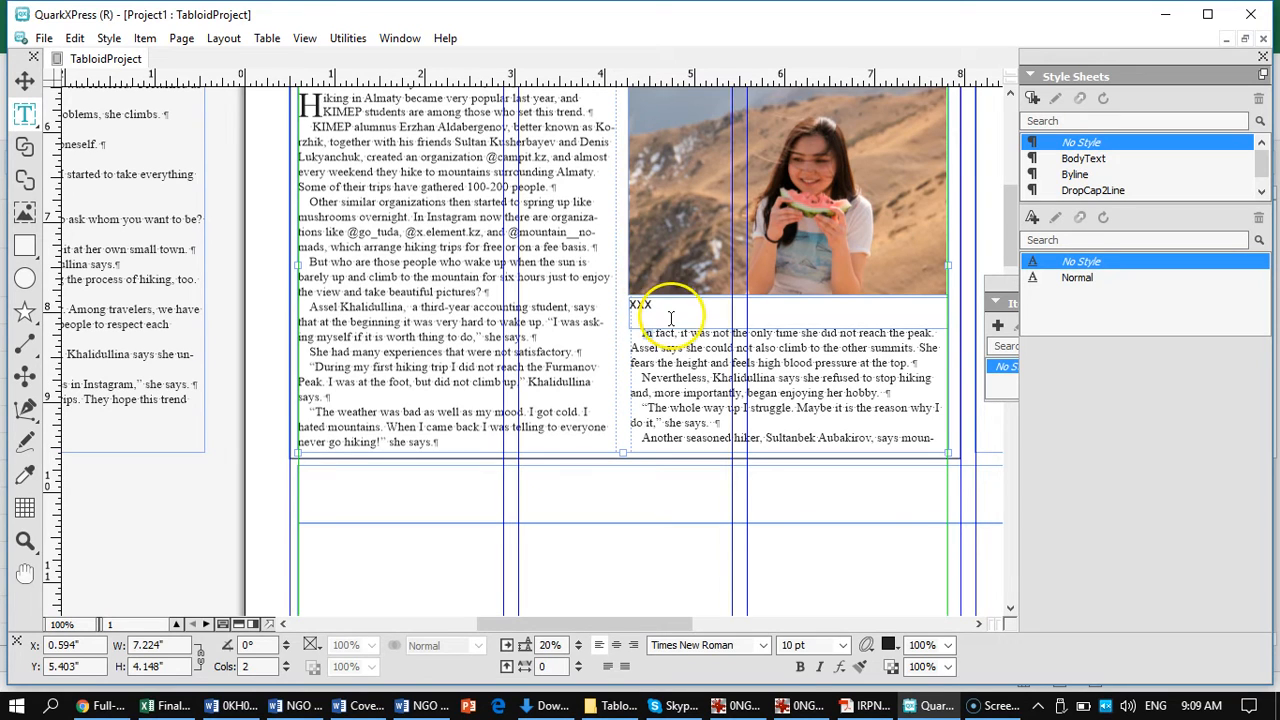
left_click(652, 306)
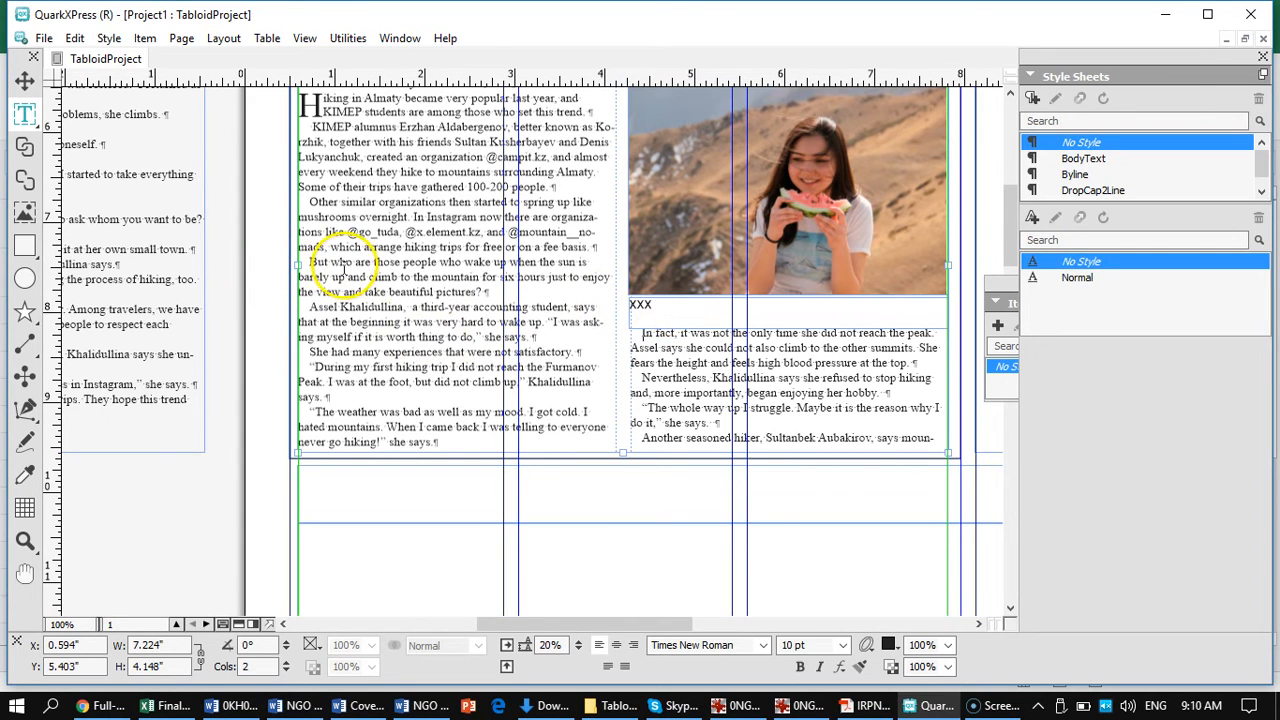
Step: Bring the caption box below the woman's photo to the front of the stacking order
left_click(33, 83)
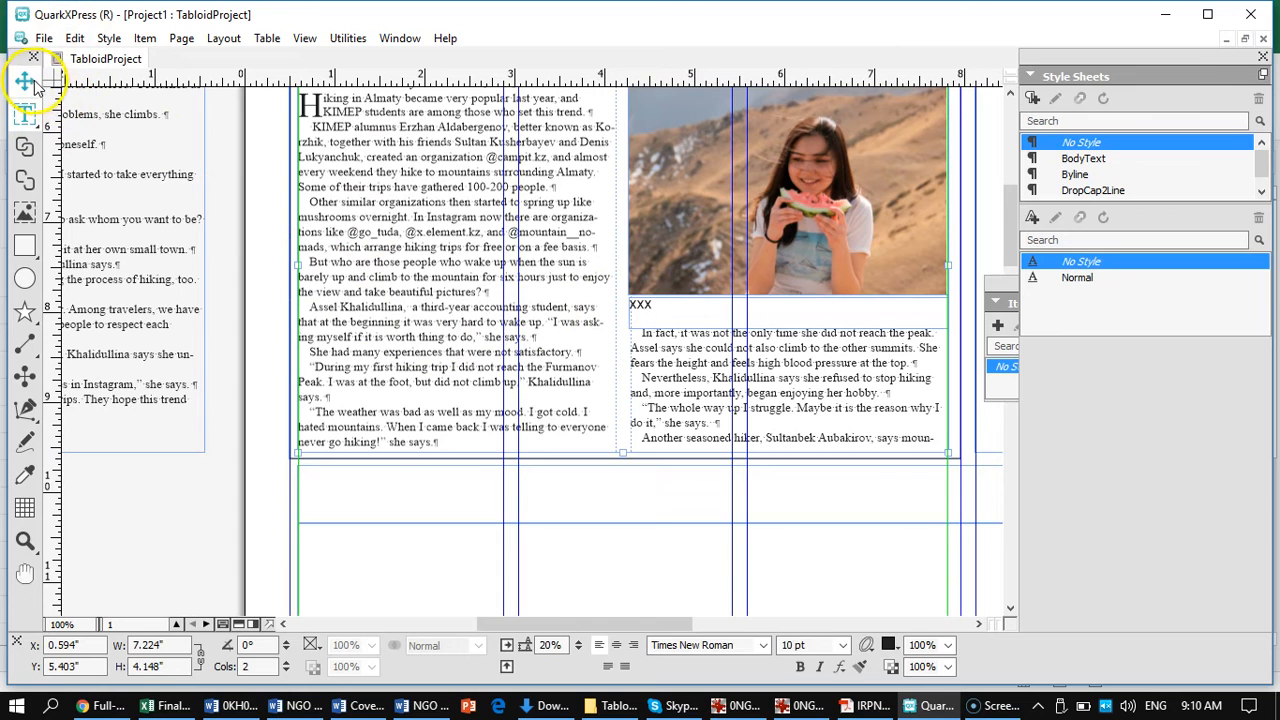
left_click(643, 321)
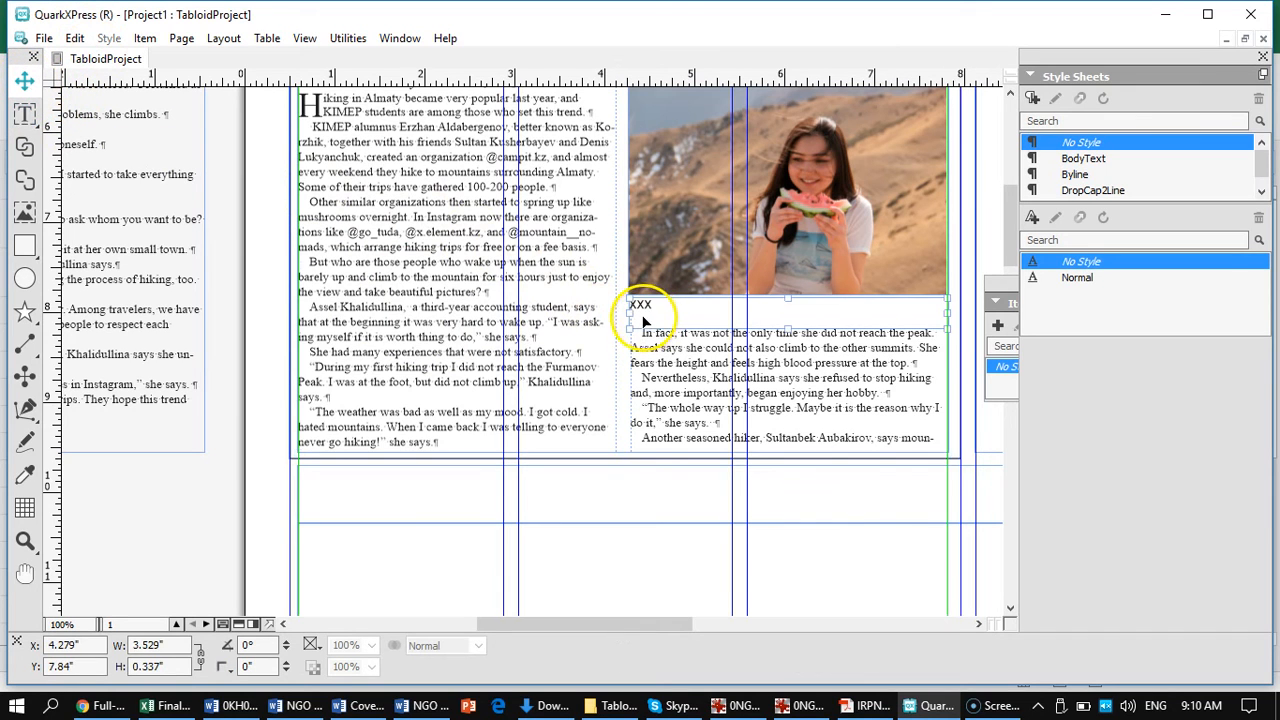
right_click(672, 318)
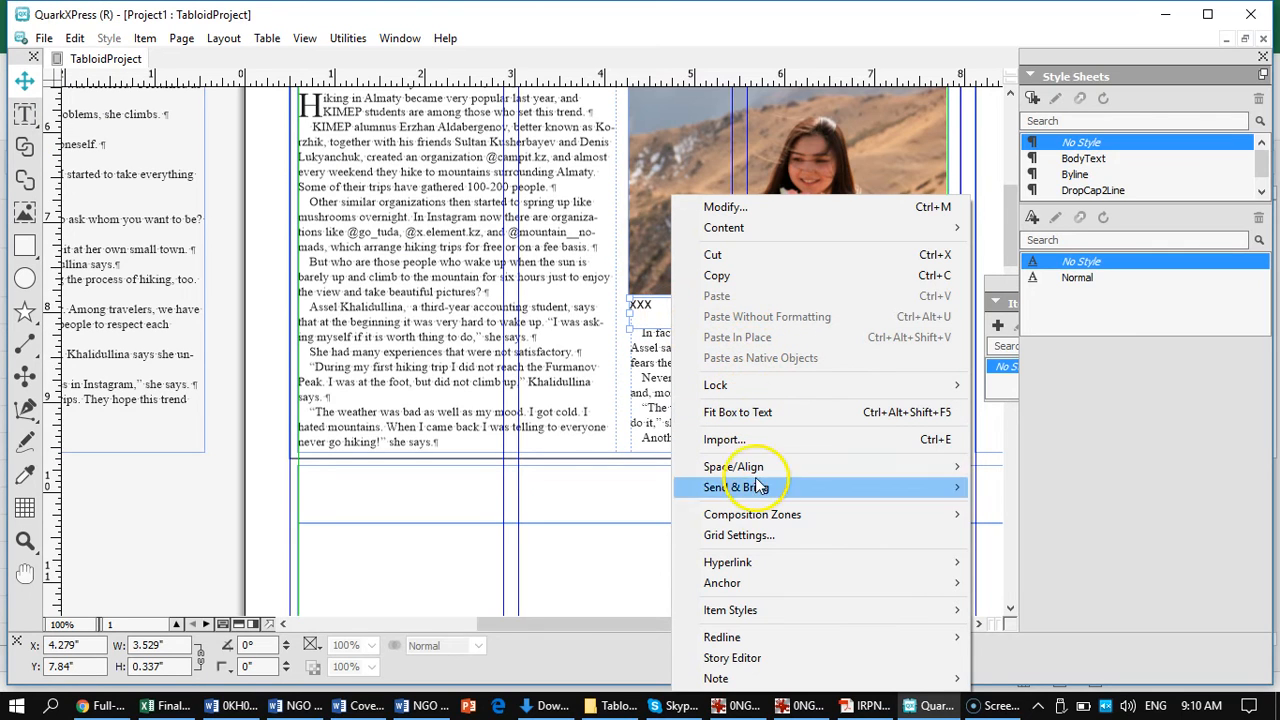
mouse_move(894, 490)
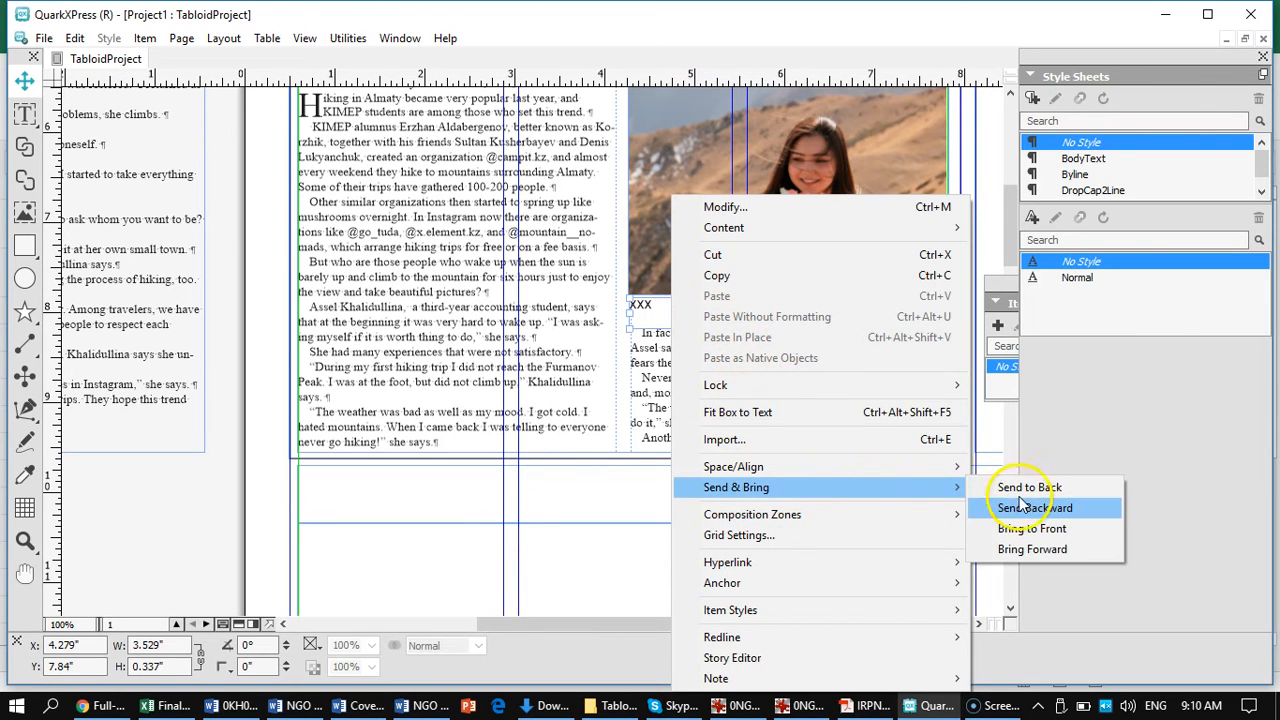
left_click(1027, 537)
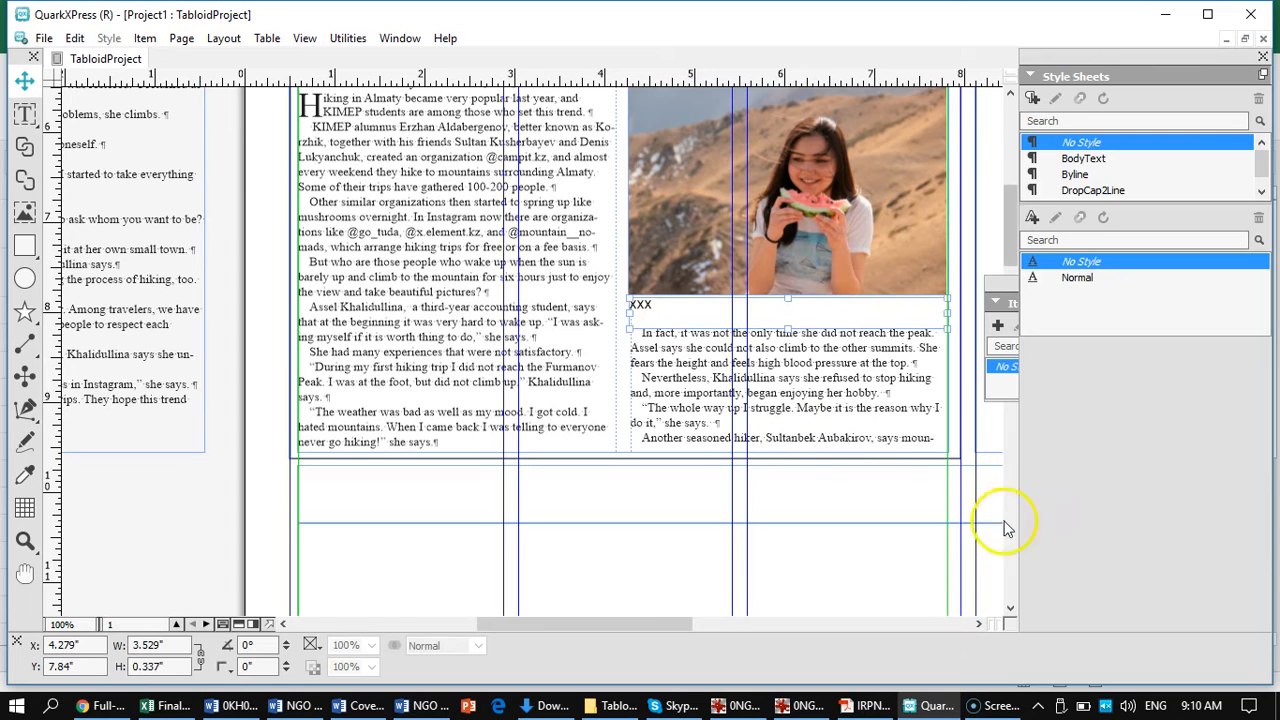
Step: Replace the XXX placeholder in the caption box with the copied student's name
left_click(25, 113)
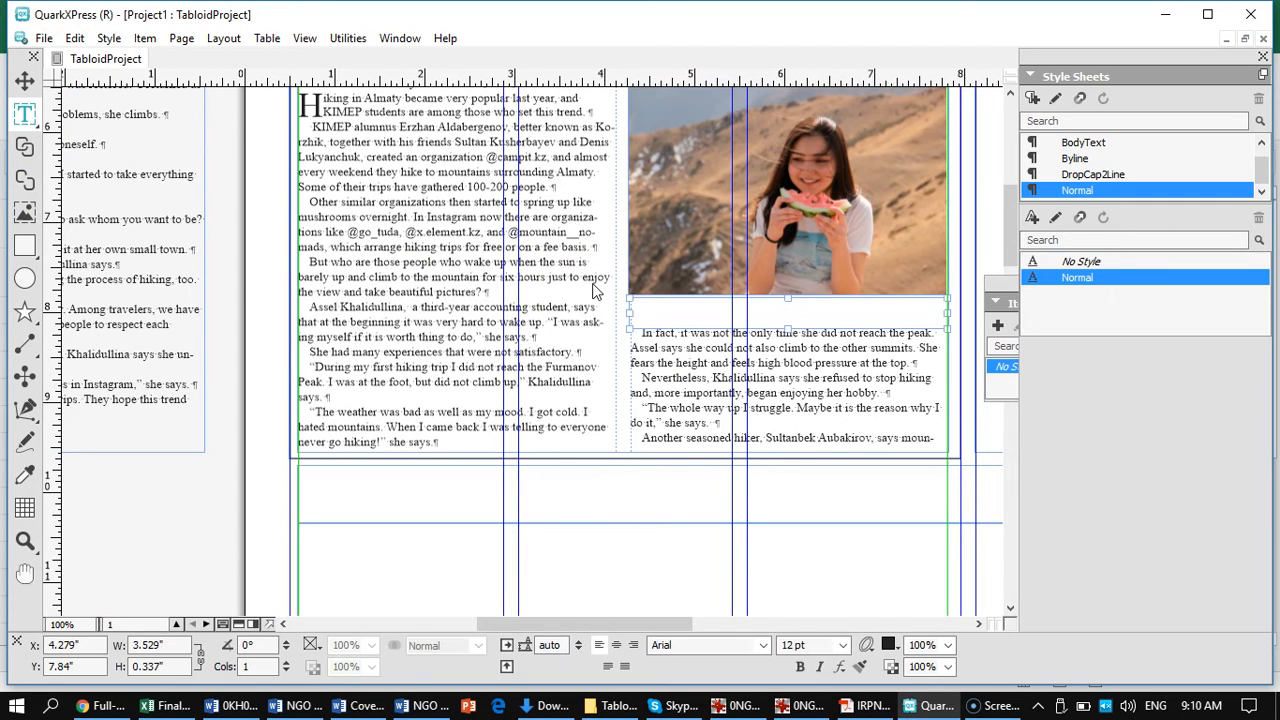
key("ctrl+v")
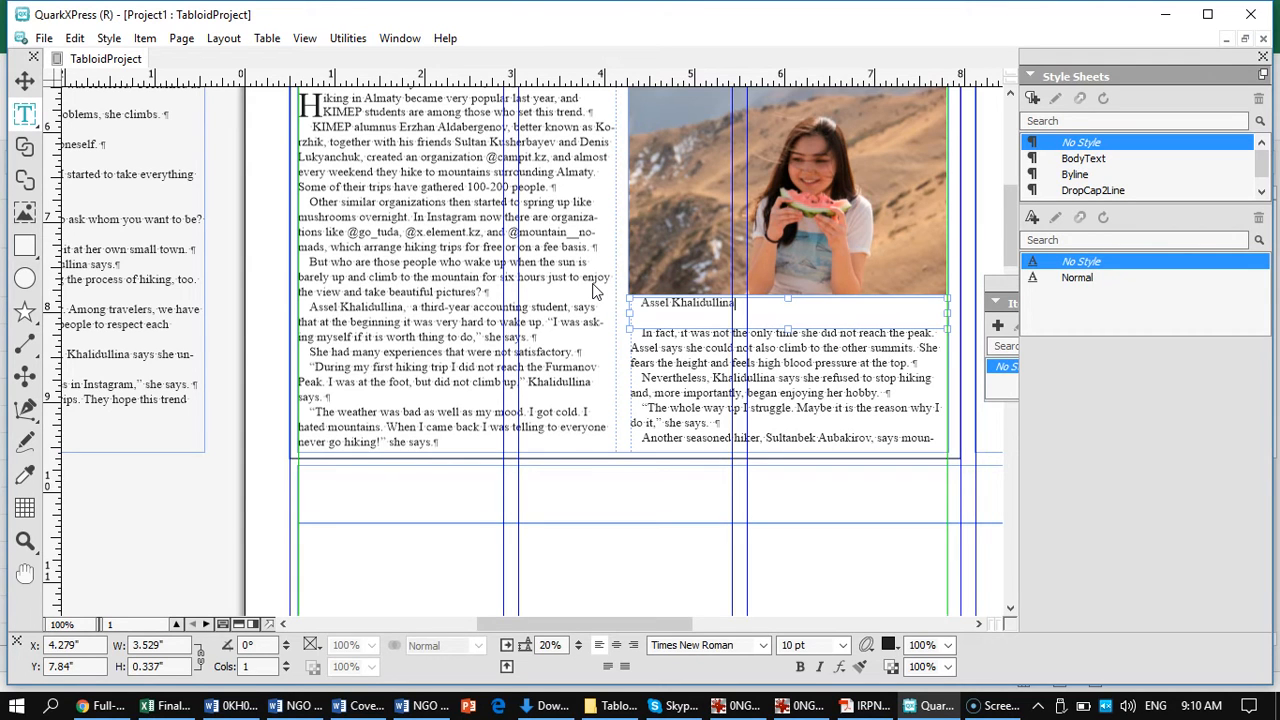
Step: Make the name in the caption box below the woman's photo bold and italic
left_click(25, 541)
left_click_drag(641, 309, 968, 368)
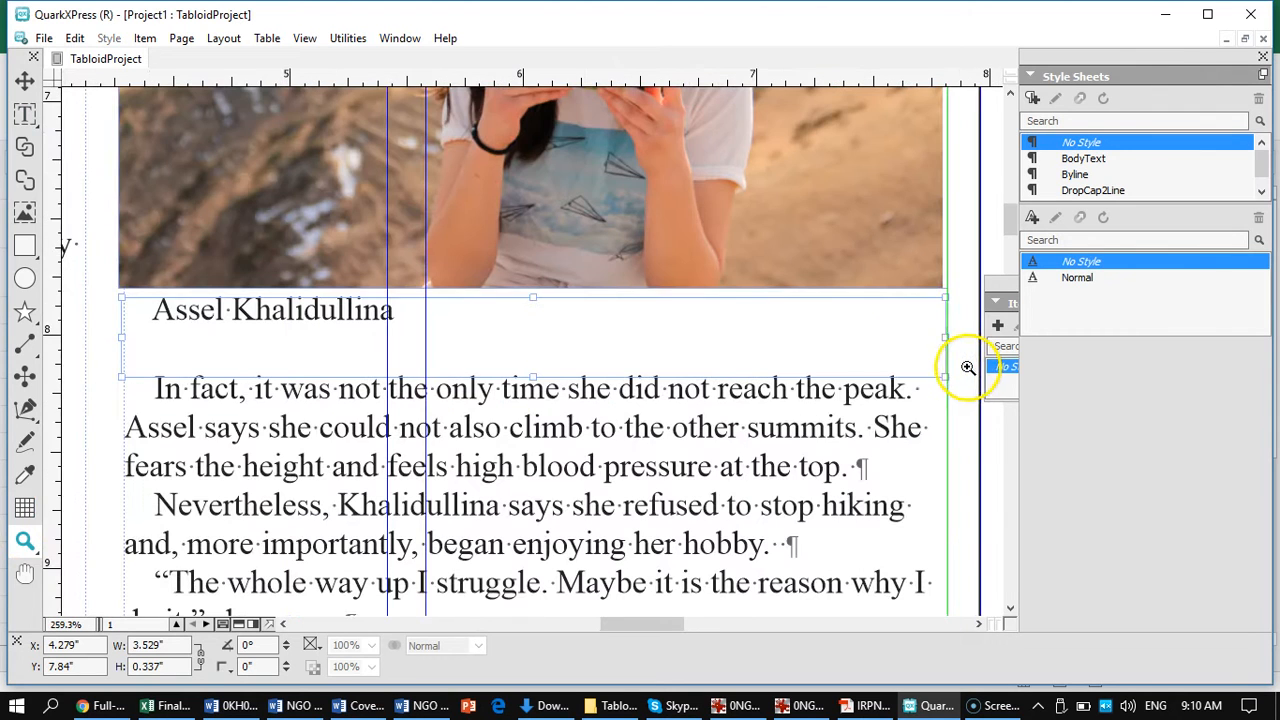
left_click(25, 113)
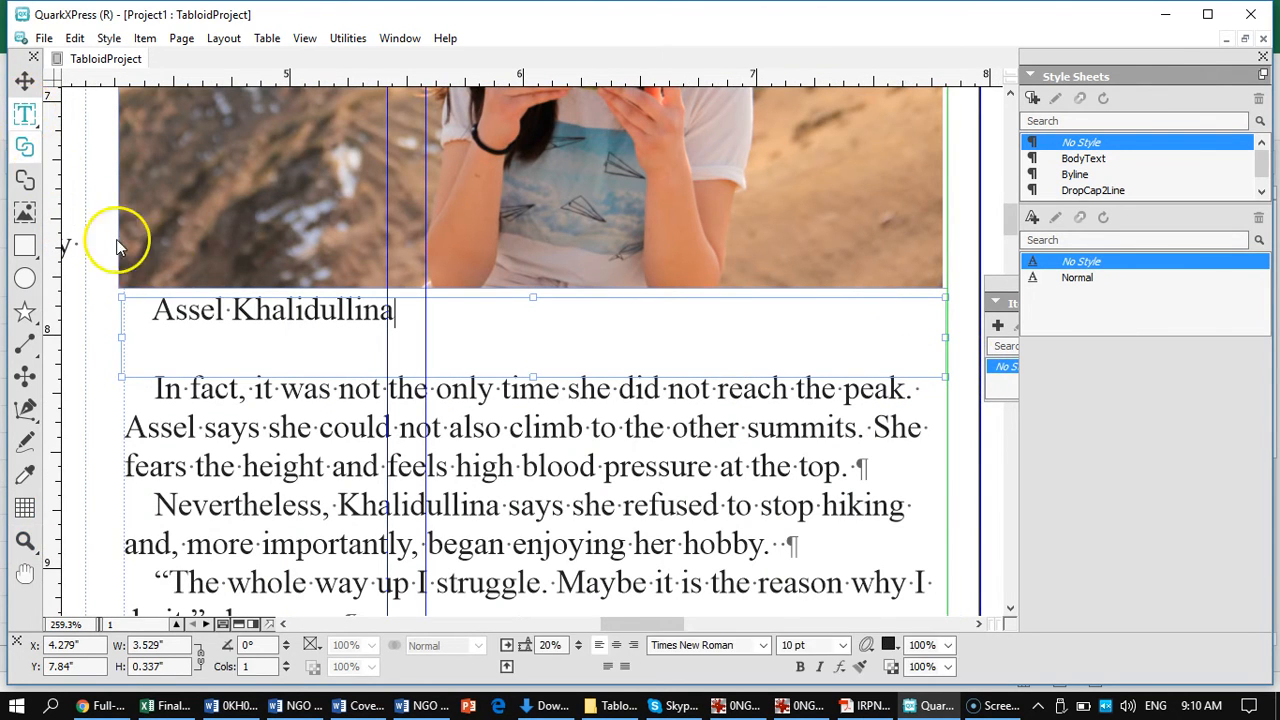
triple_click(210, 316)
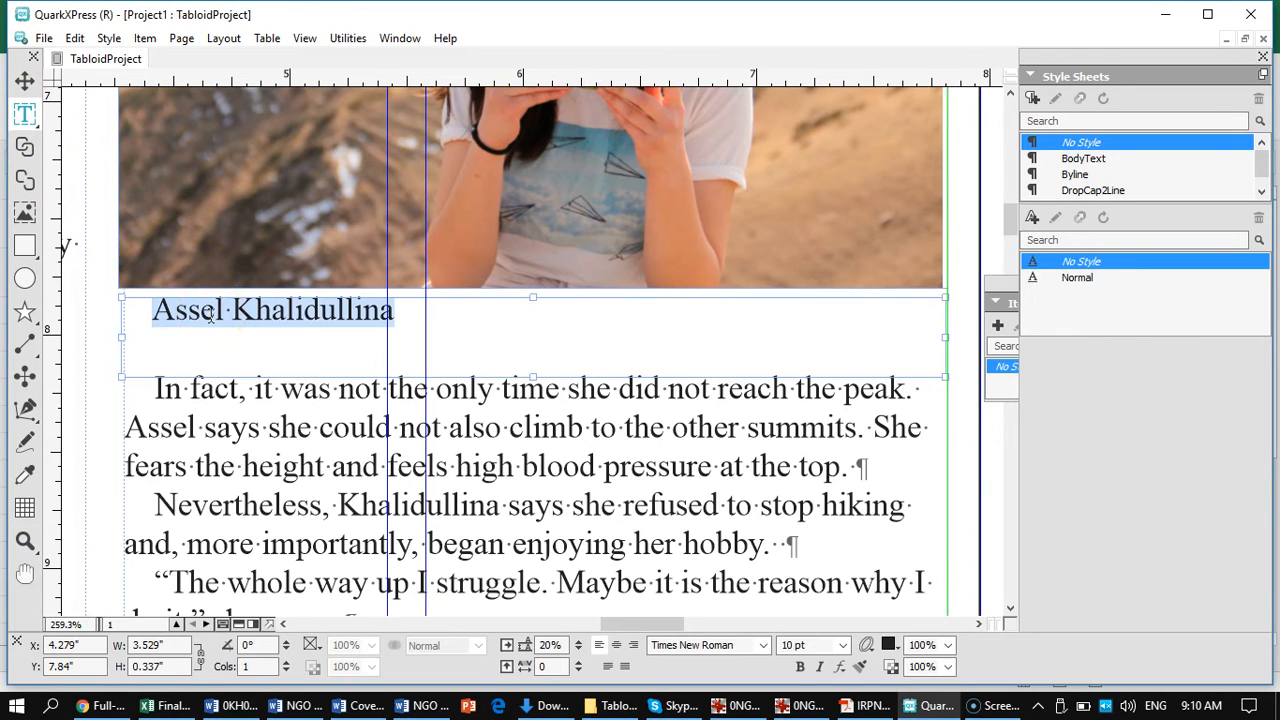
mouse_move(338, 637)
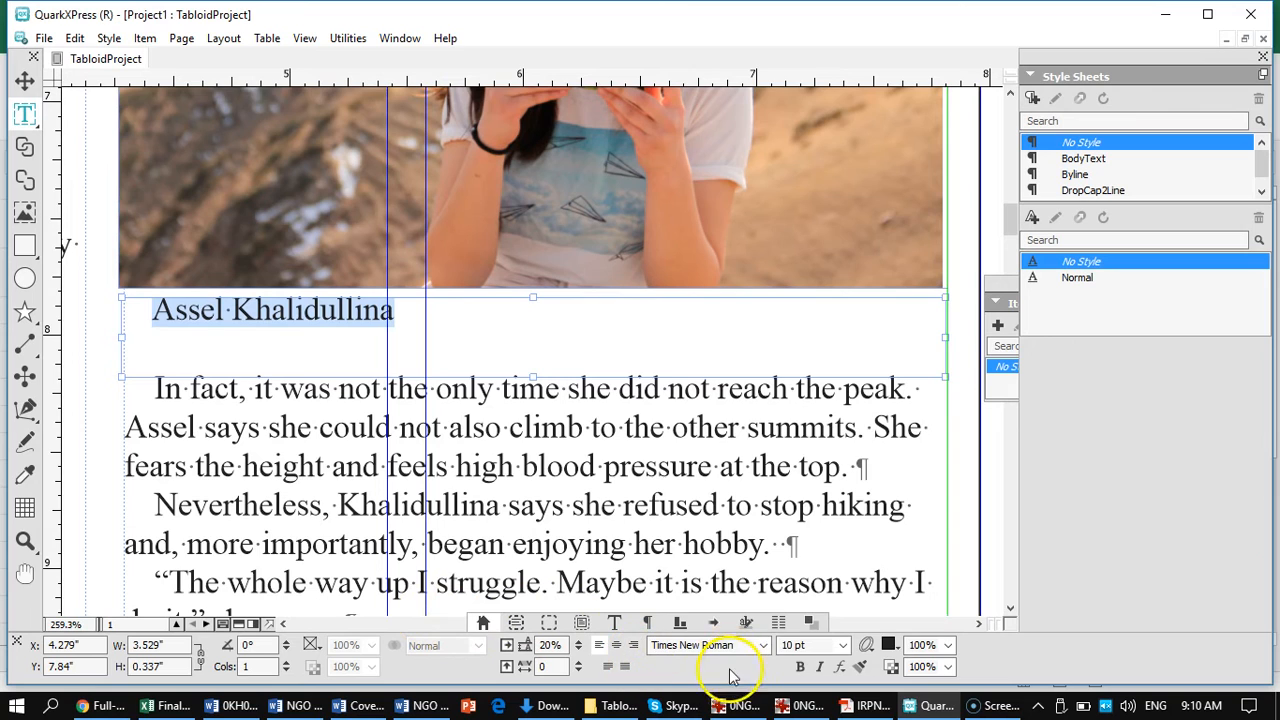
left_click(800, 669)
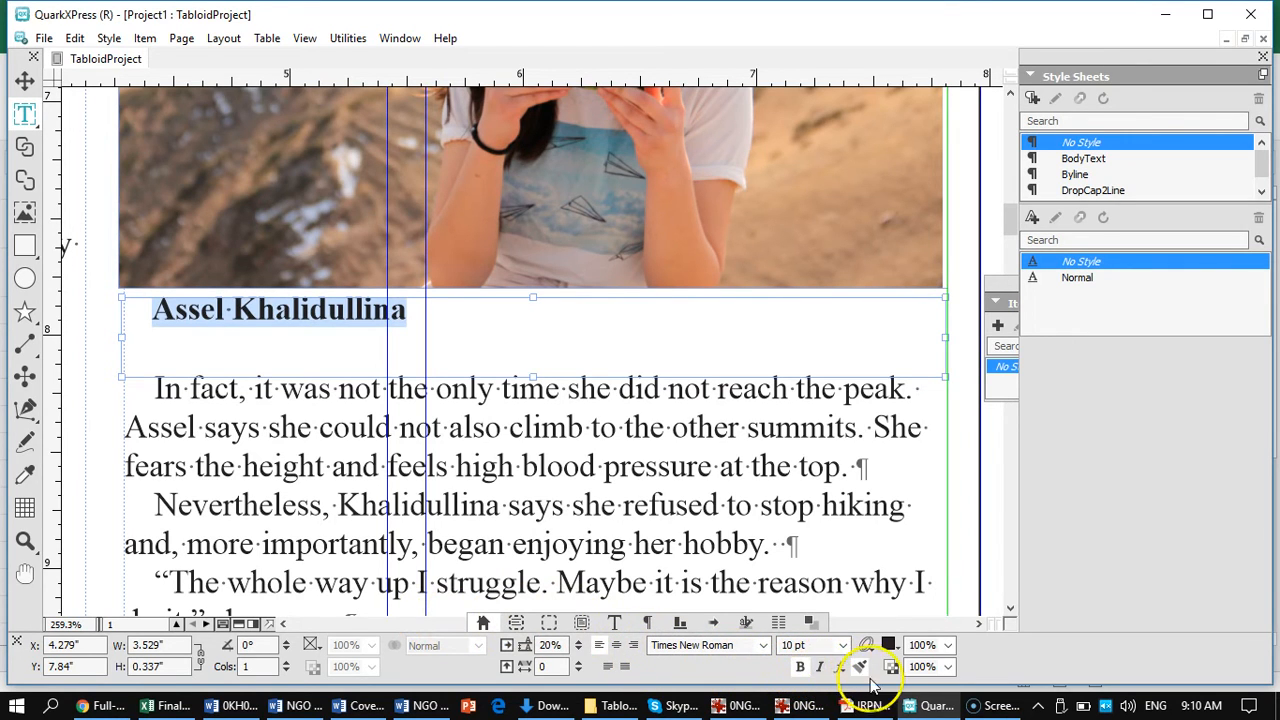
left_click(820, 669)
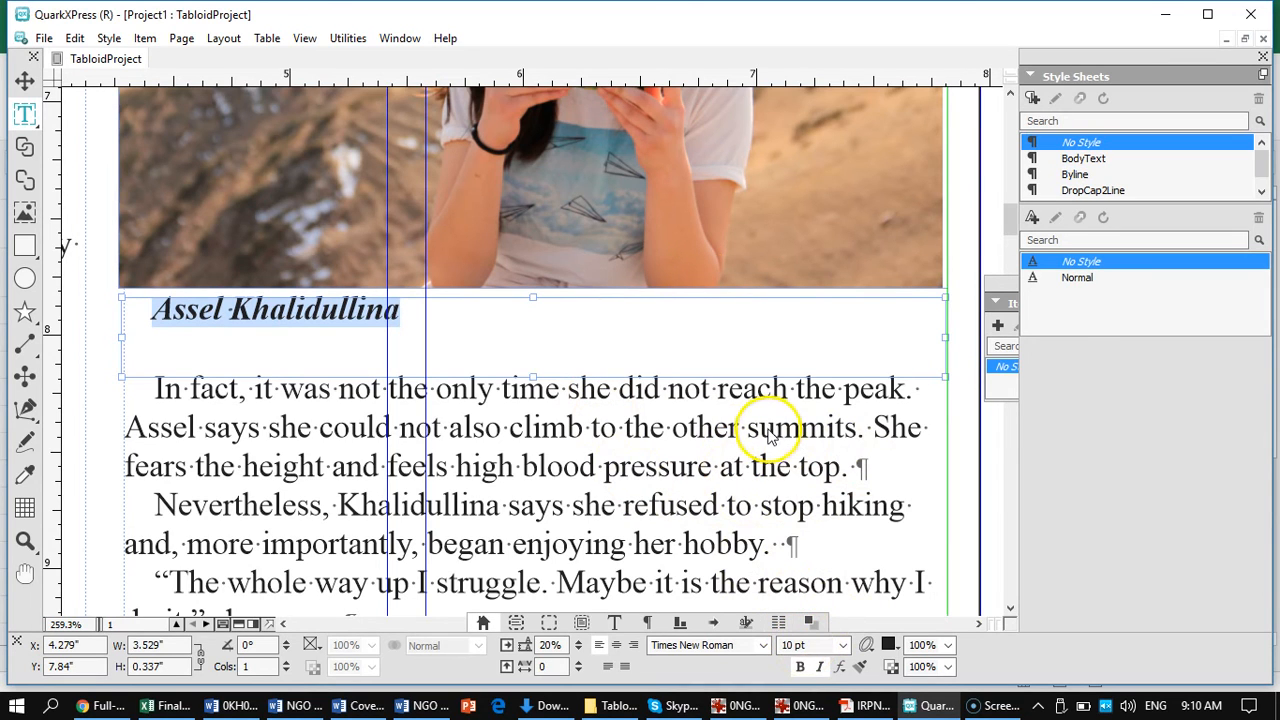
Step: Create a new paragraph style sheet named Caption from the formatted caption text
left_click(1033, 100)
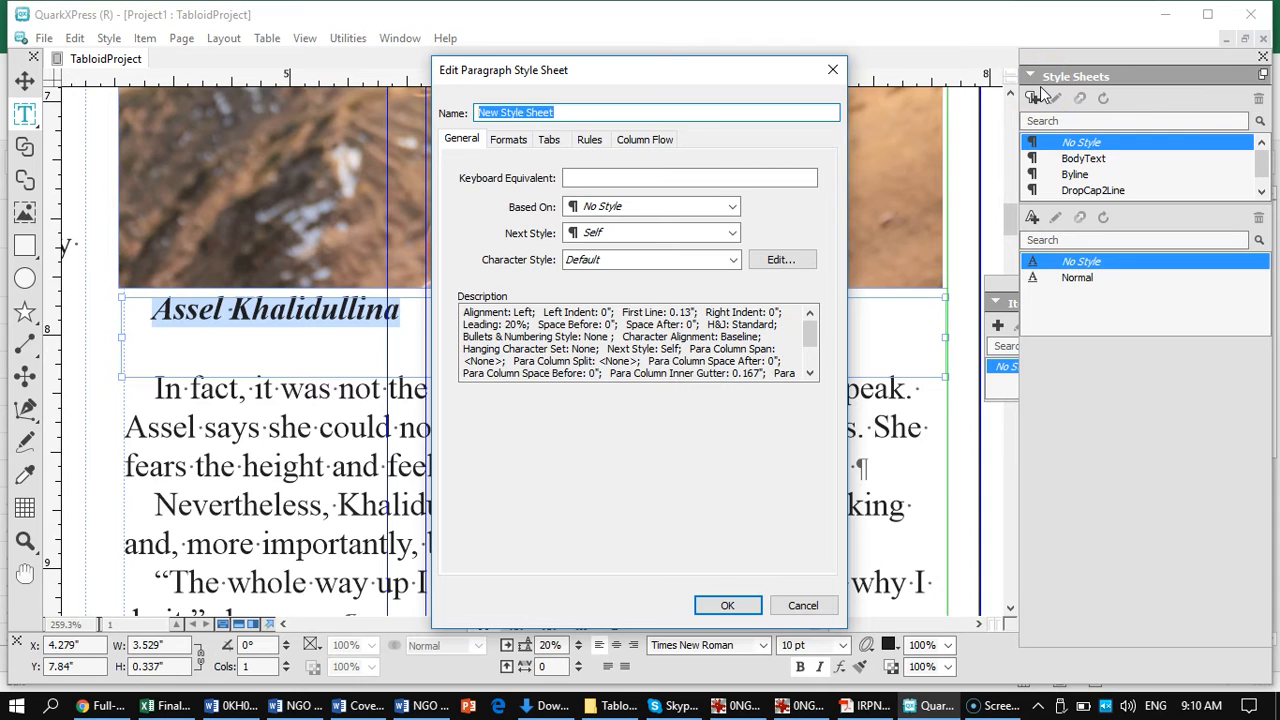
type("Caption")
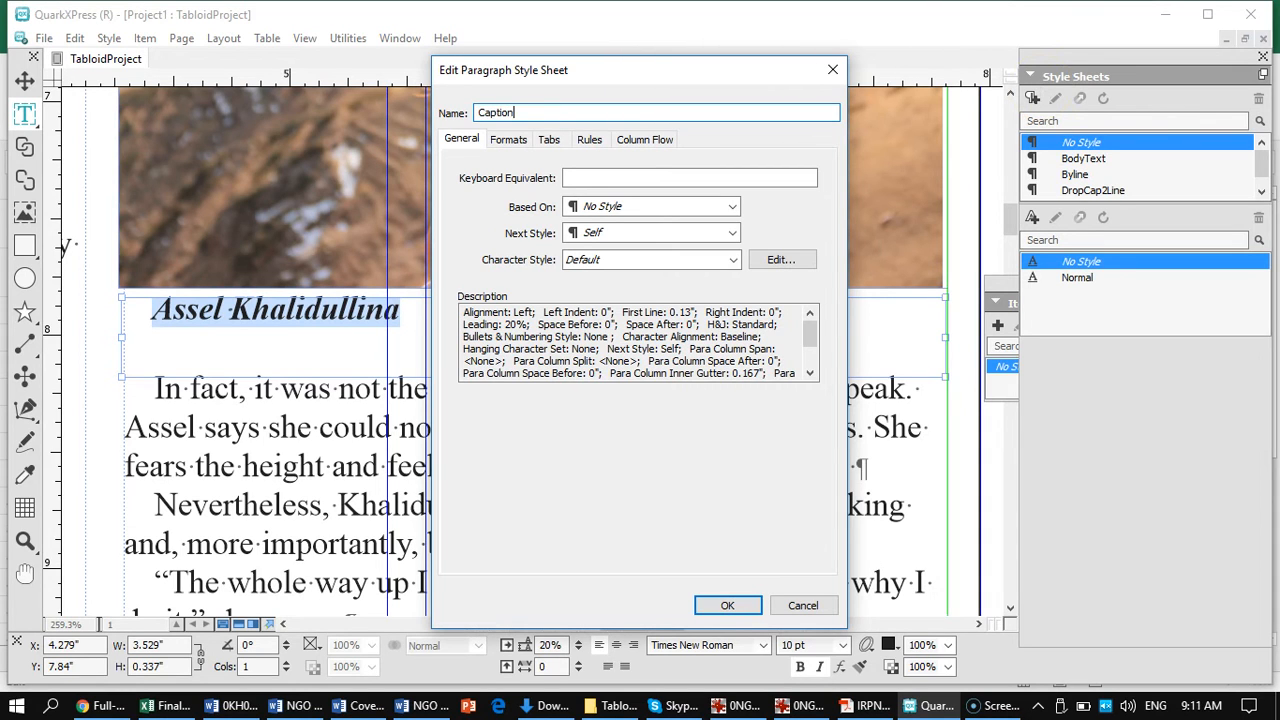
left_click(728, 606)
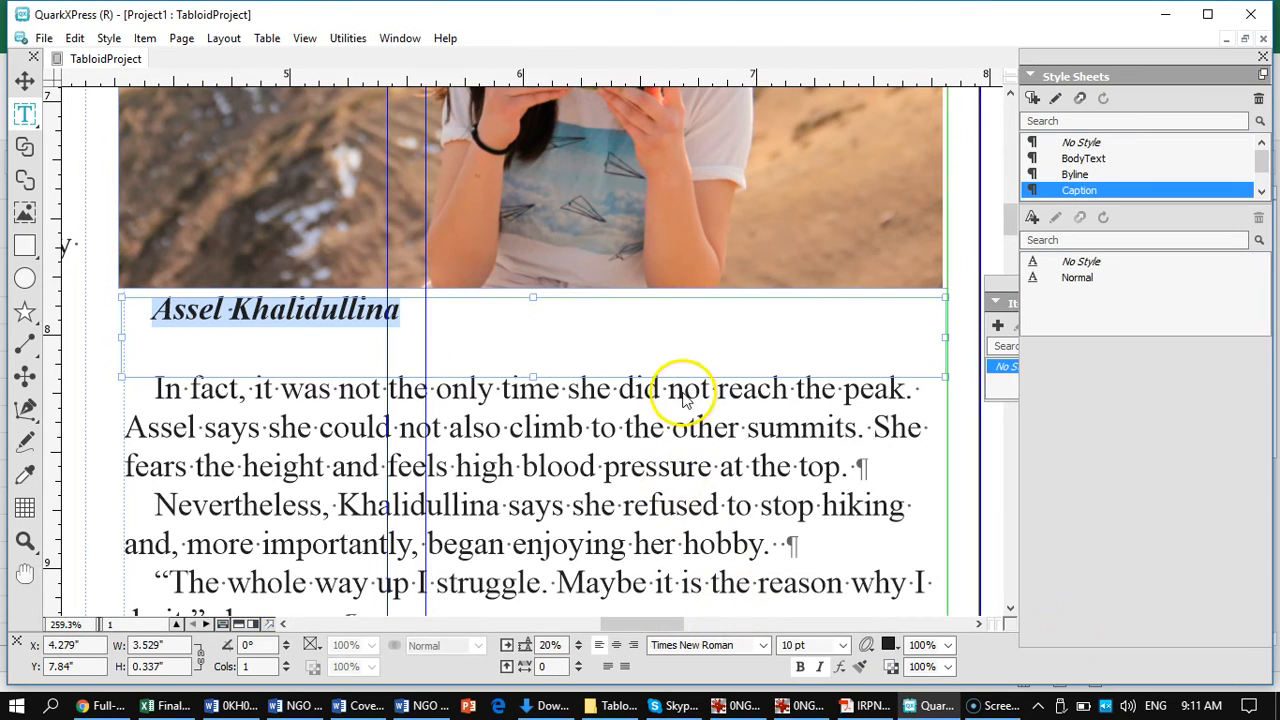
Step: Complete the caption after the name with ", as KIMEP accounting student, enjoys an occasional escape into the mountains near Almaty."
left_click(405, 311)
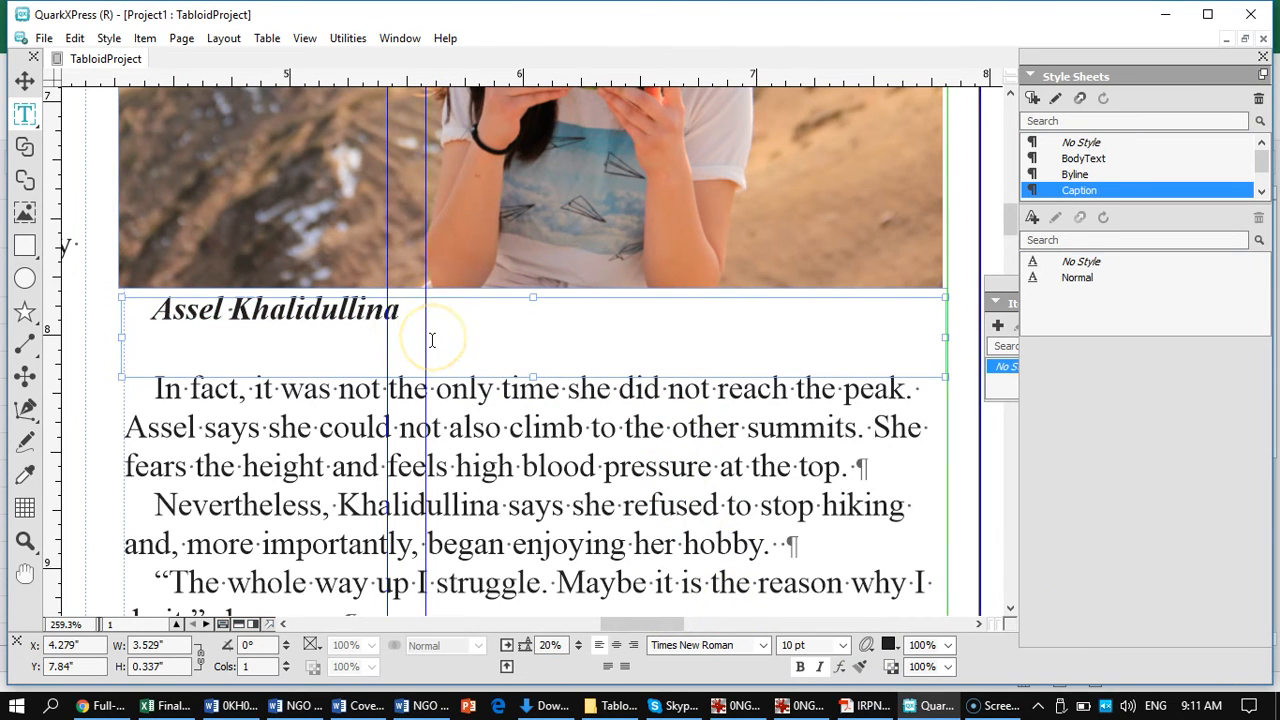
type("as KI")
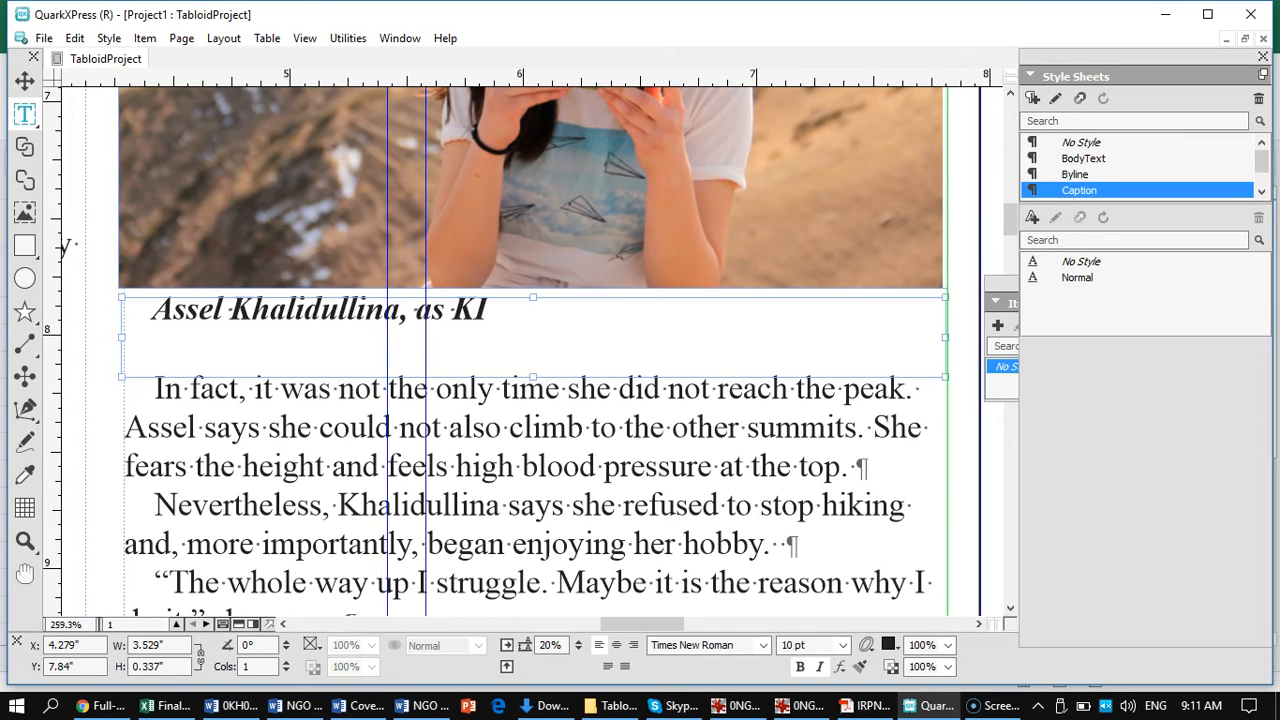
type("MEP accounting")
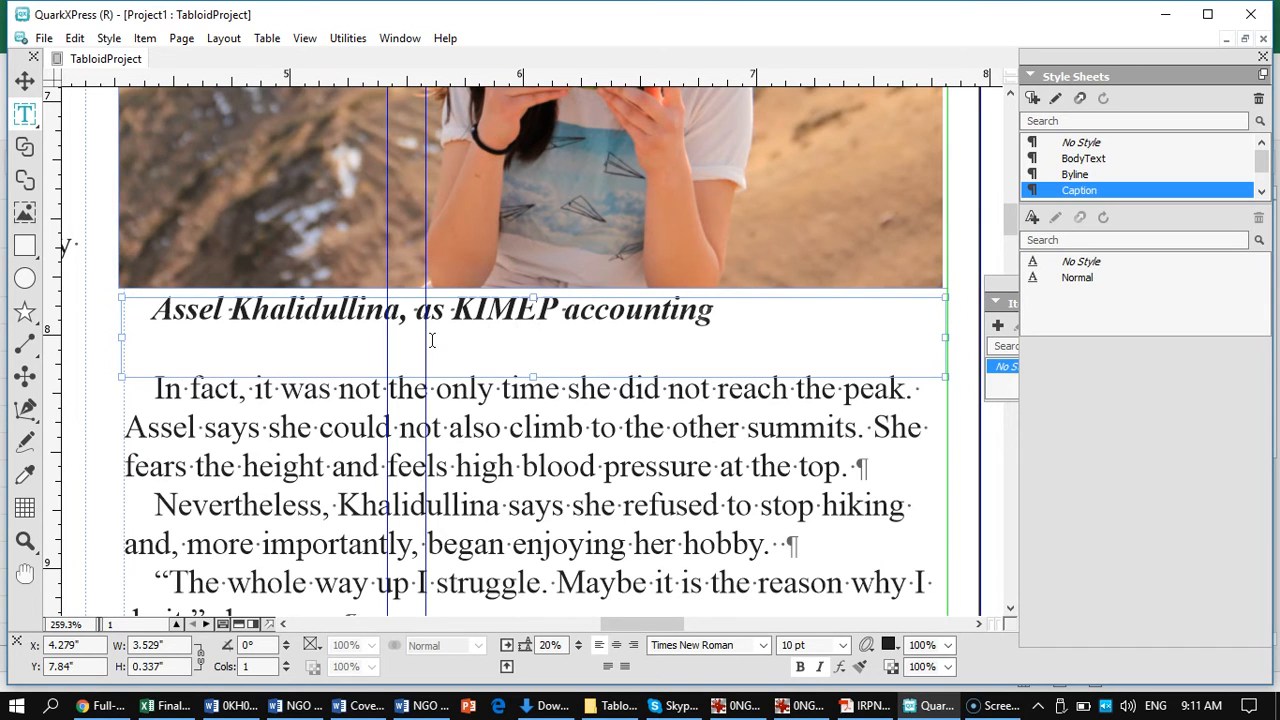
type(" student, enjoys")
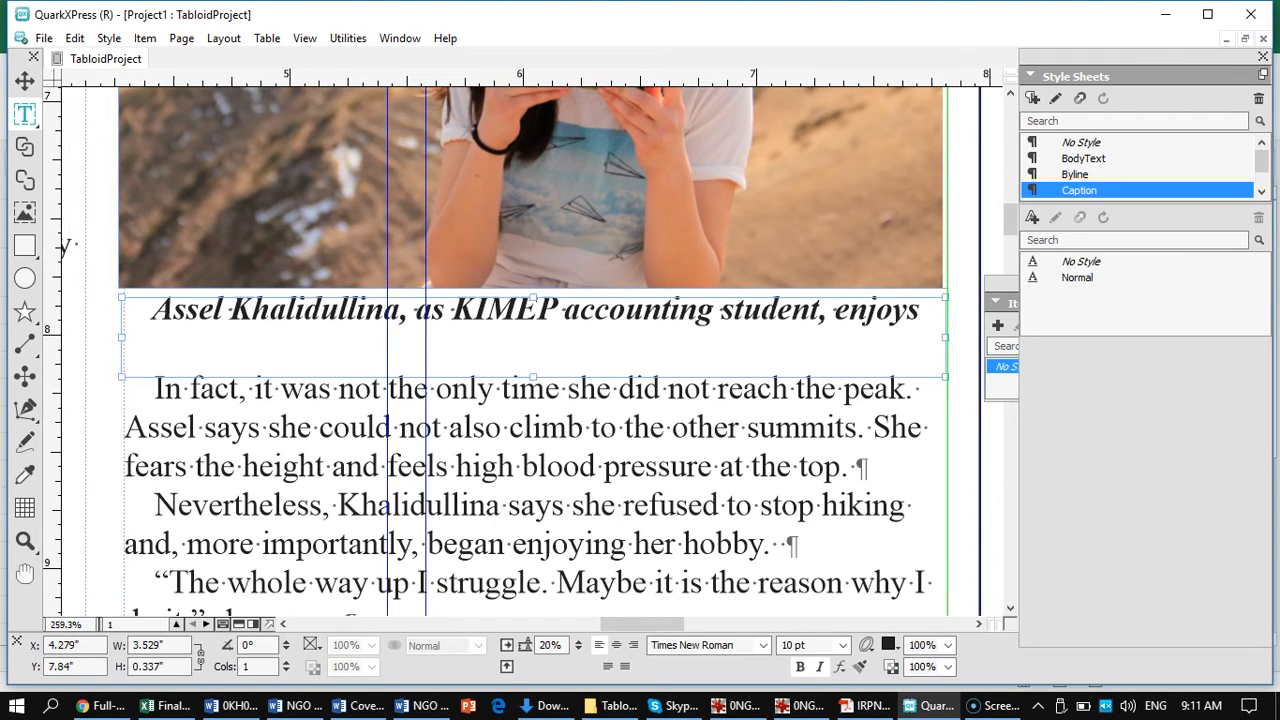
type(" an occasional esape")
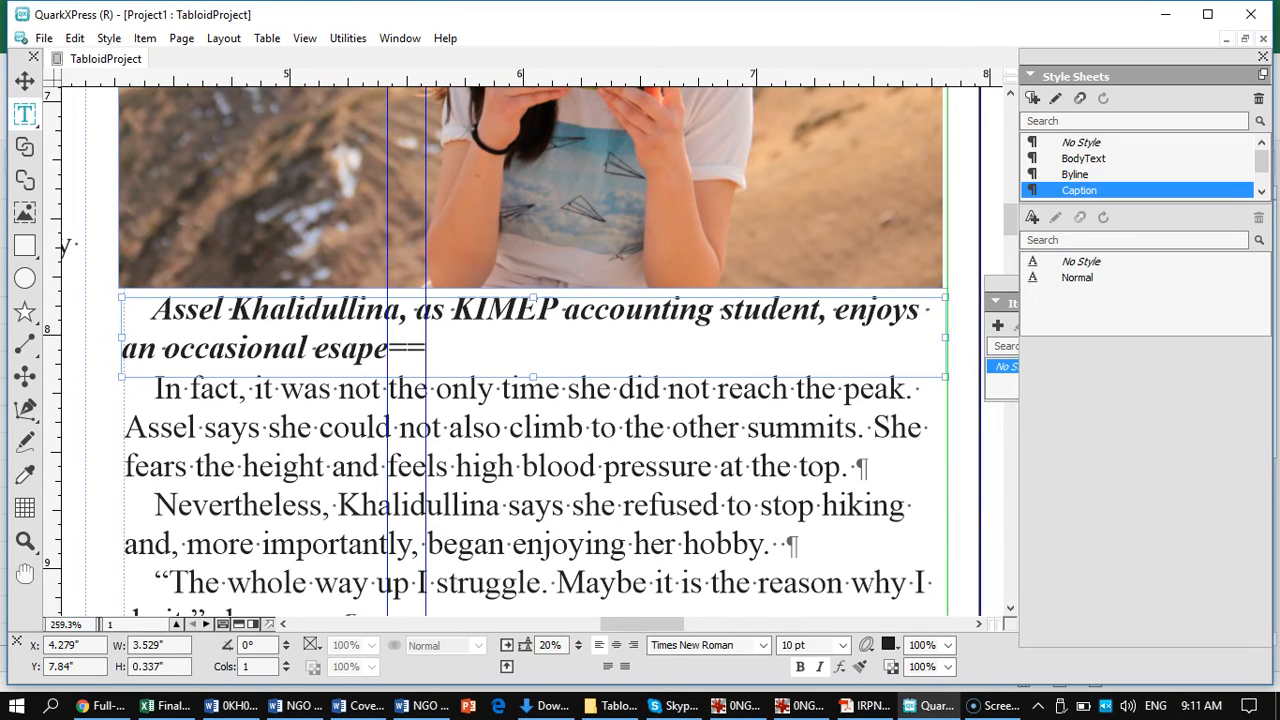
key("BackSpace")
key("BackSpace")
key("BackSpace")
type("ca")
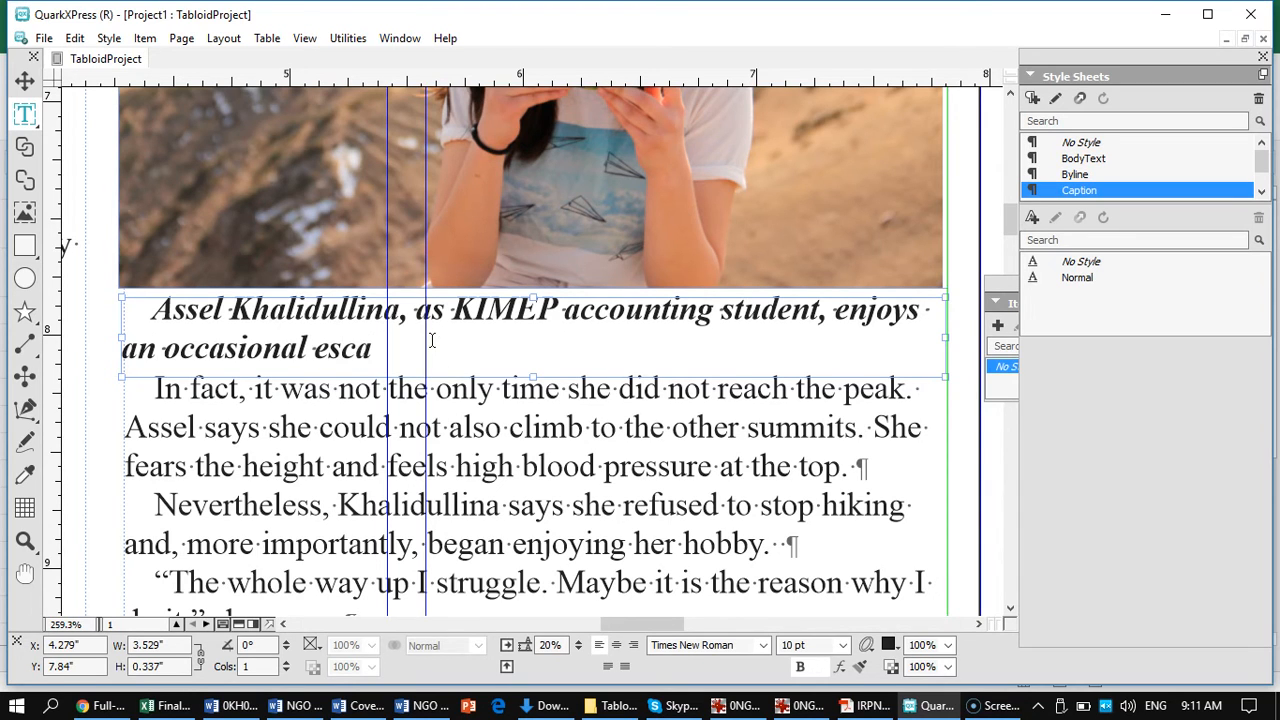
type("pe into the mount")
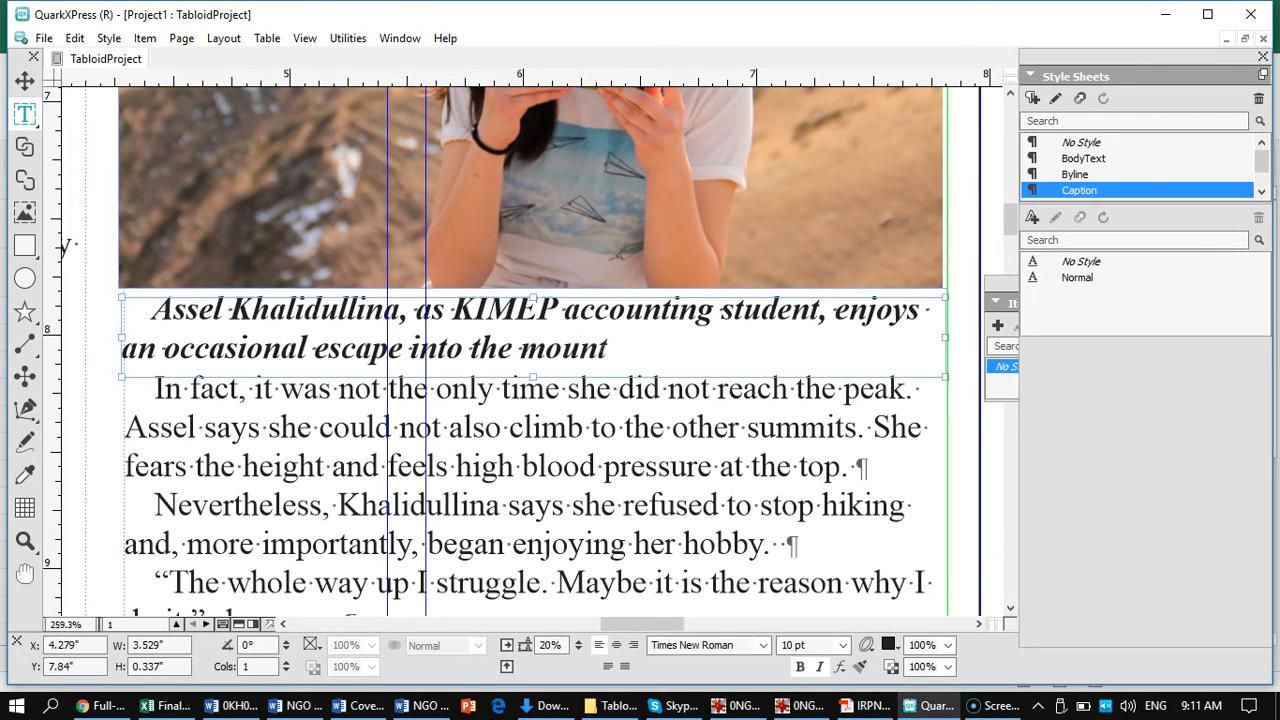
type("ains near")
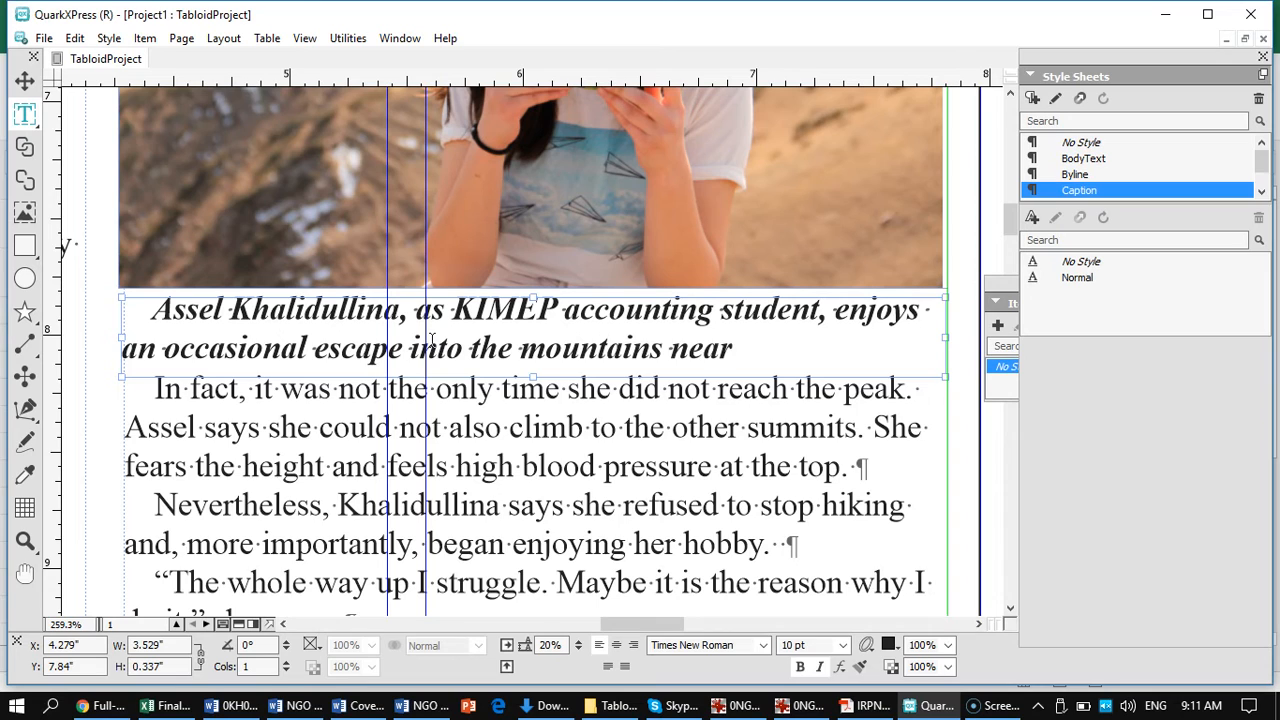
type(" Almaty.")
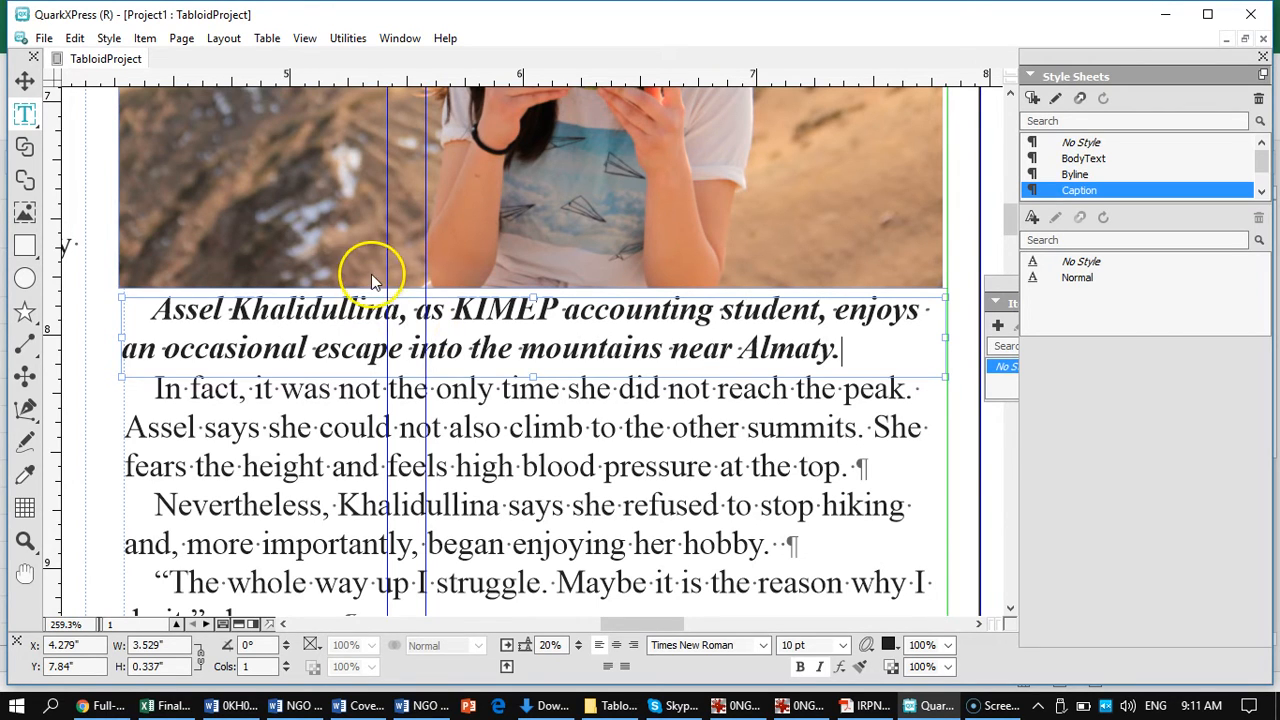
Step: Lengthen the caption box to about 0.368 inches high, using a horizontal guide at the article's last line to align both columns
key("ctrl+a")
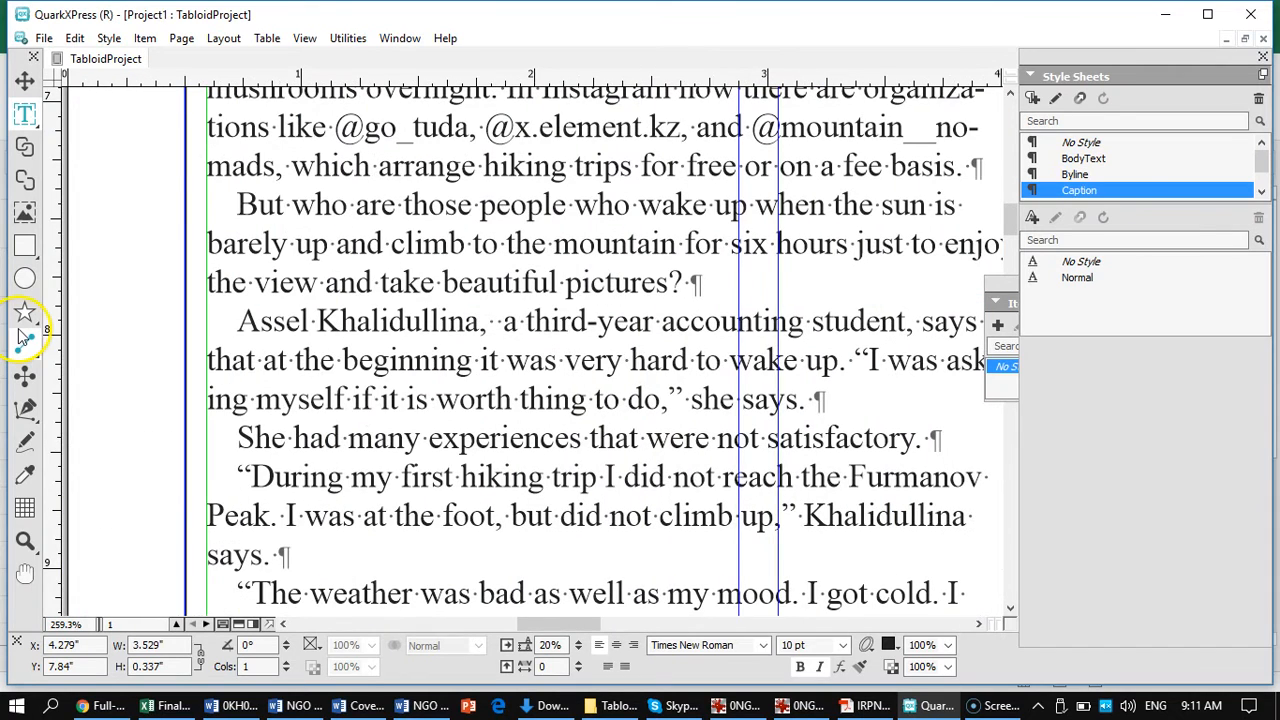
key("ctrl+1")
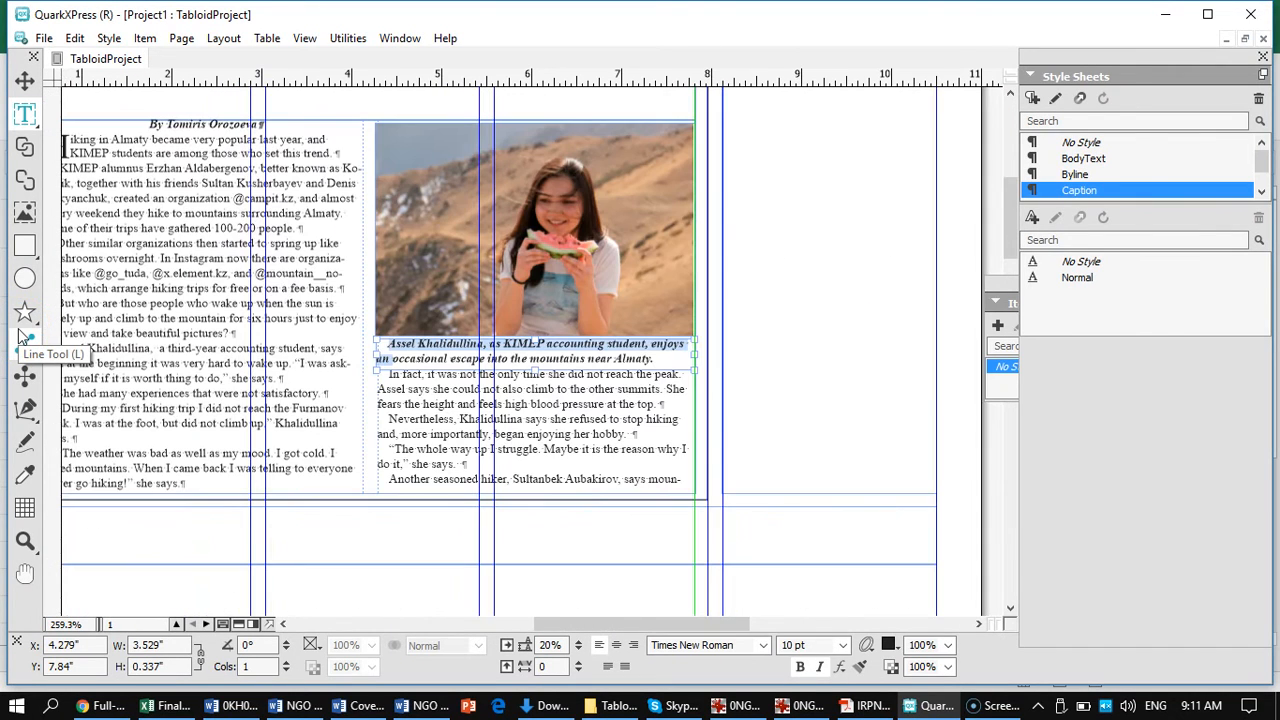
left_click(25, 80)
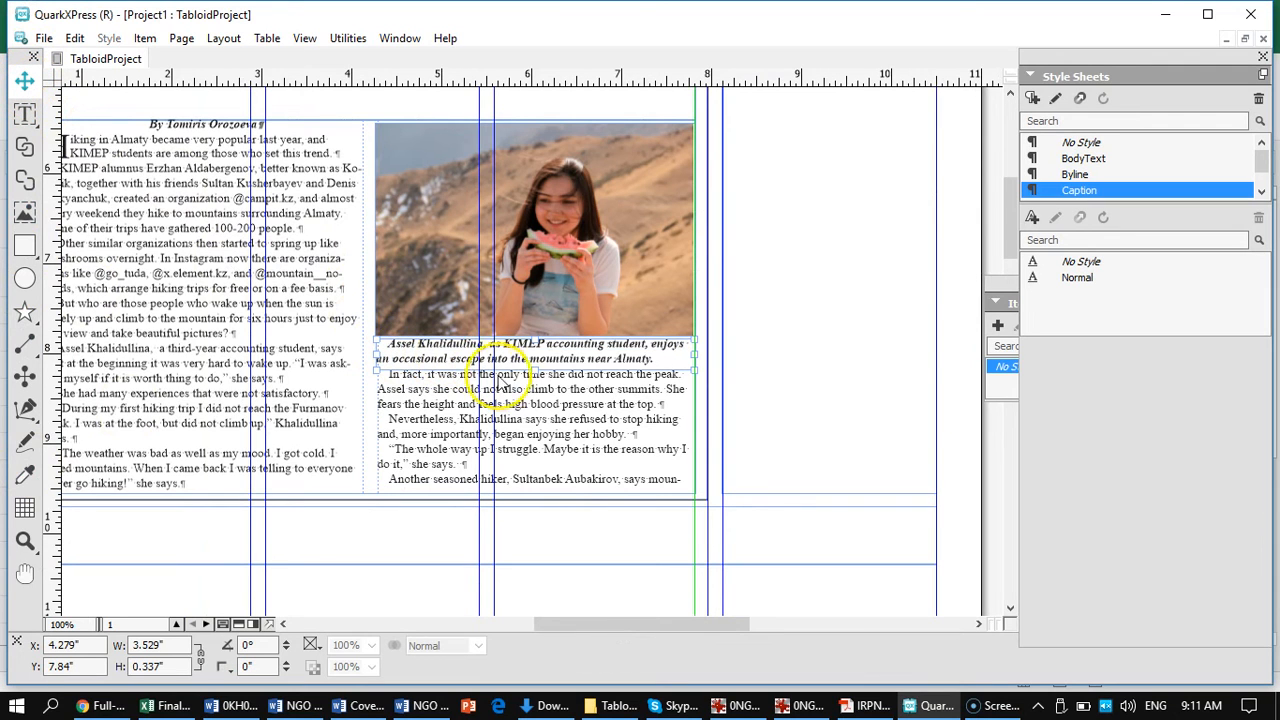
left_click_drag(535, 370, 535, 376)
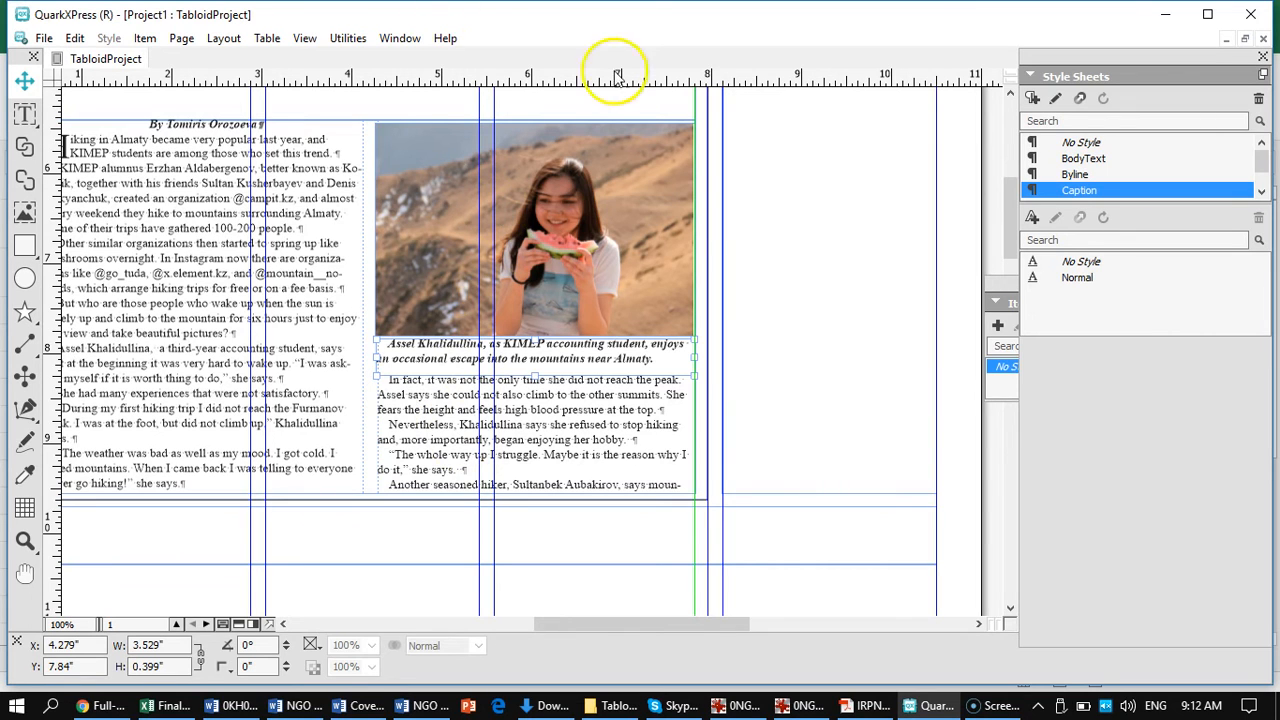
left_click_drag(416, 79, 412, 487)
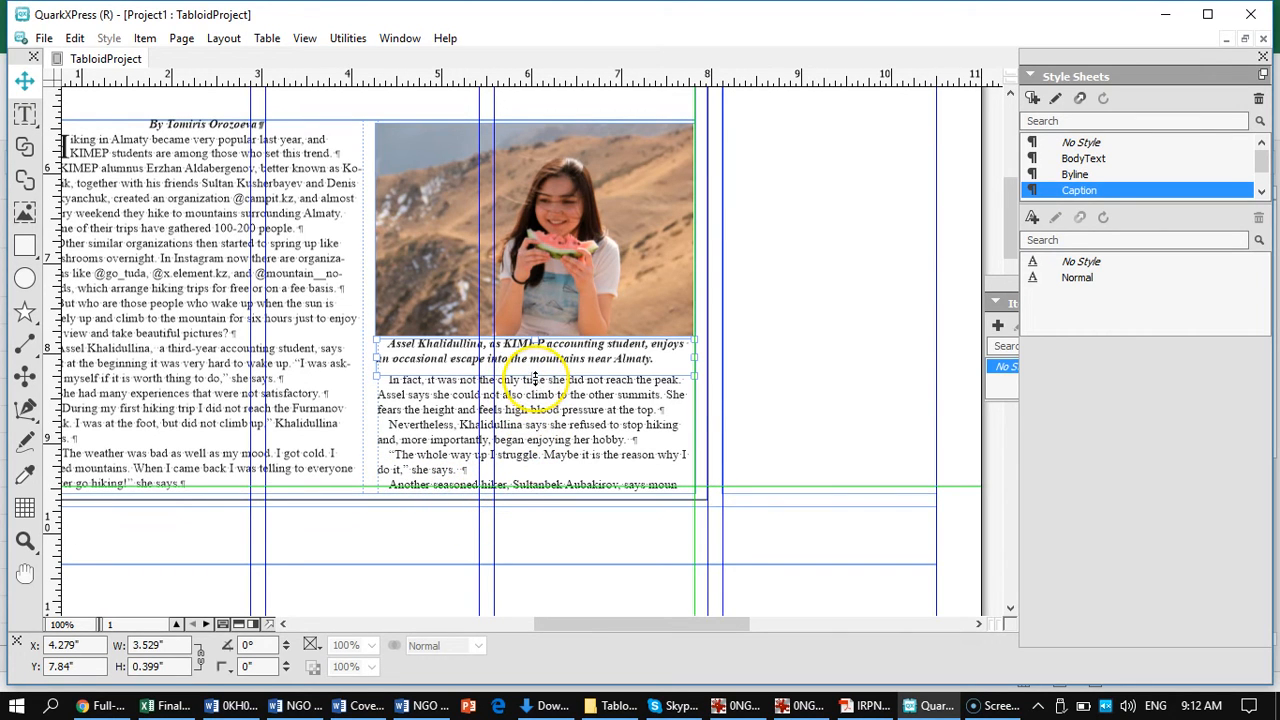
left_click_drag(535, 378, 535, 375)
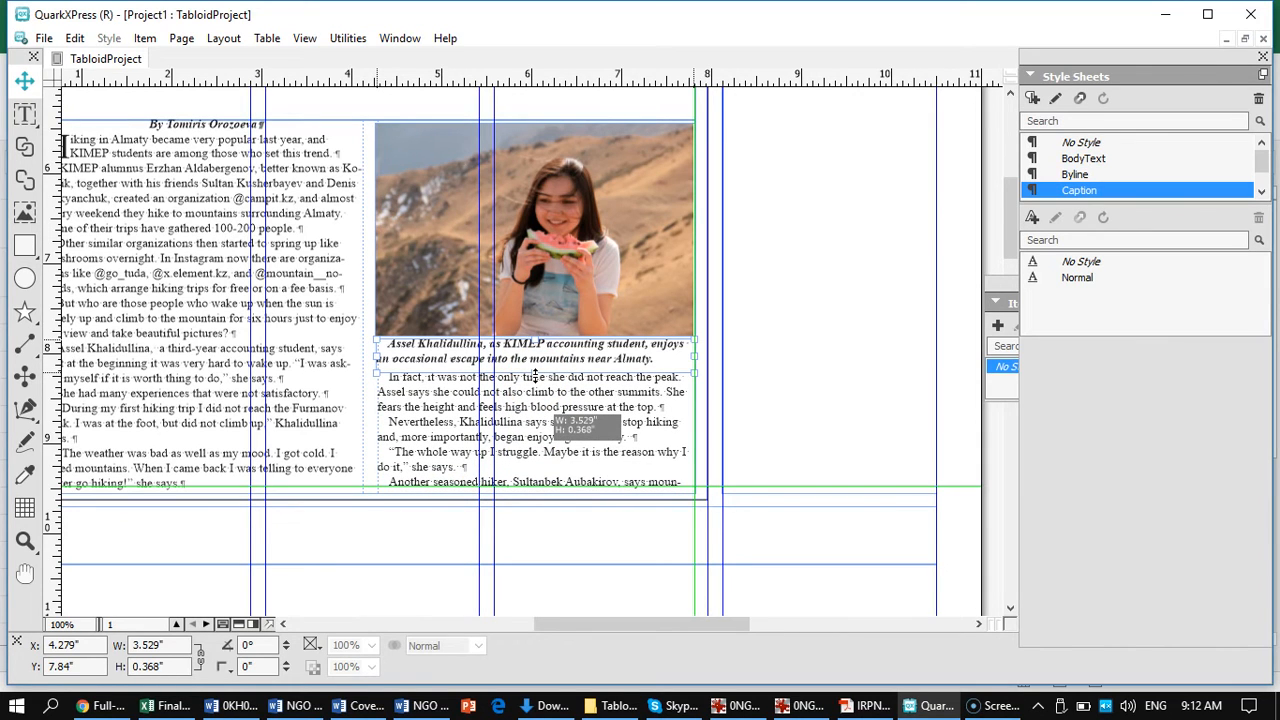
left_click_drag(535, 376, 533, 376)
left_click_drag(533, 376, 533, 376)
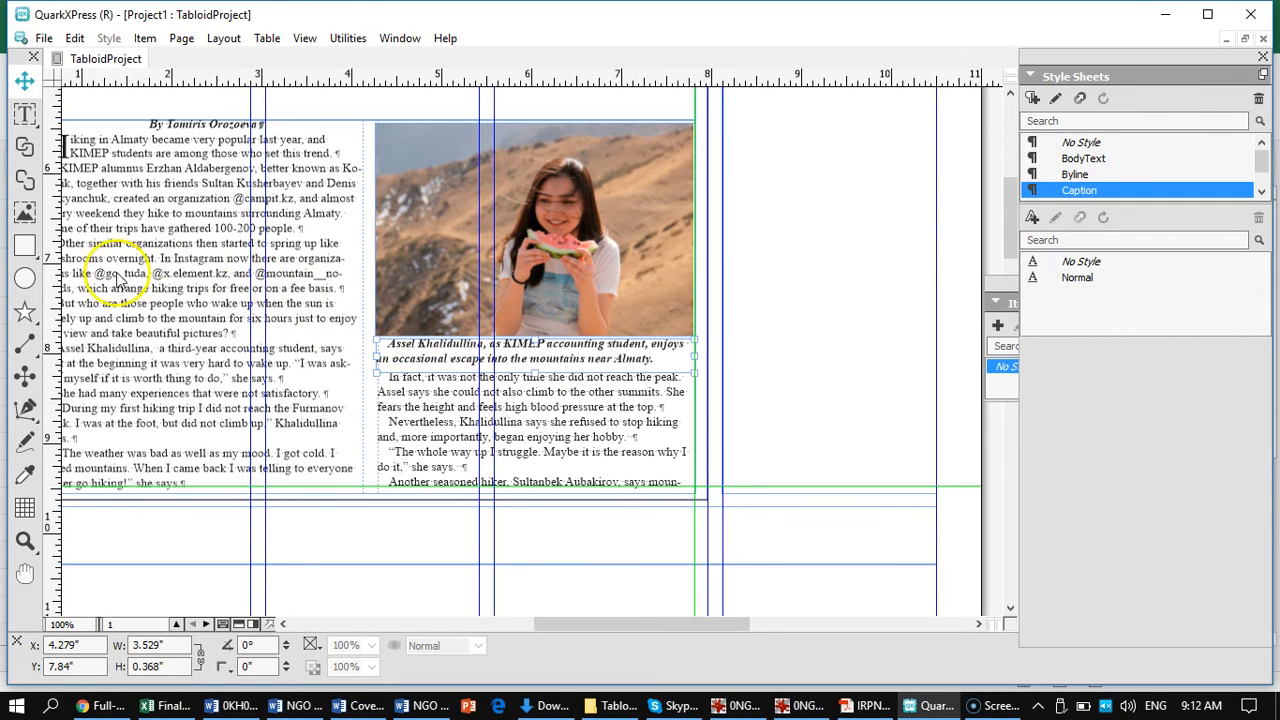
Step: Draw a text box about 8.15 by 1.3 inches across the pasteboard and the mountain photo, containing the headline "Mountain High"
scroll(285, 232, "up", 5)
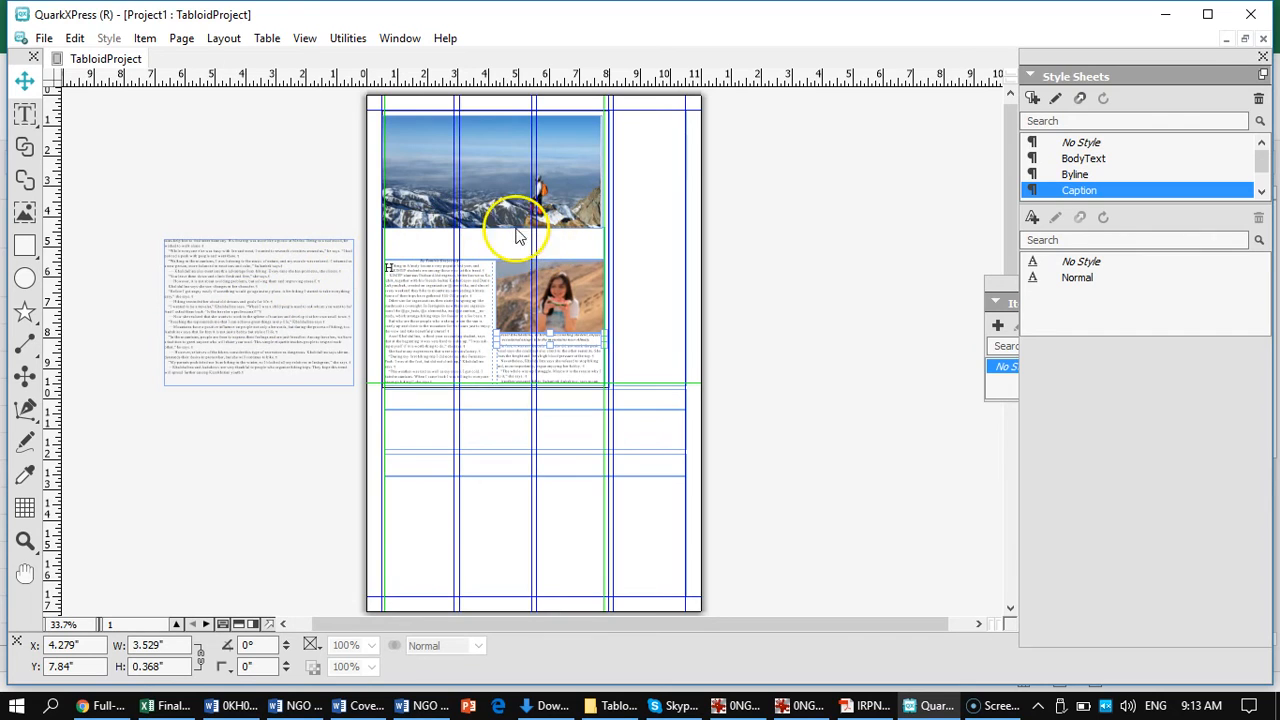
left_click(26, 115)
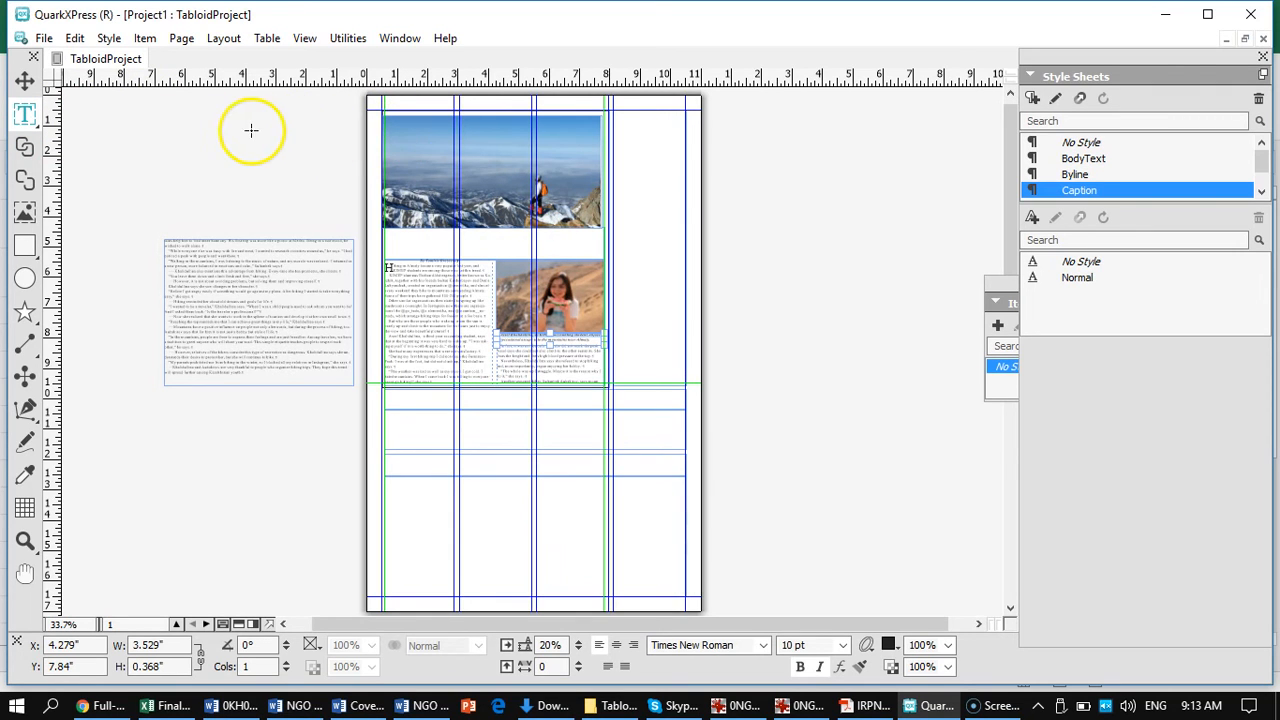
left_click_drag(266, 129, 490, 165)
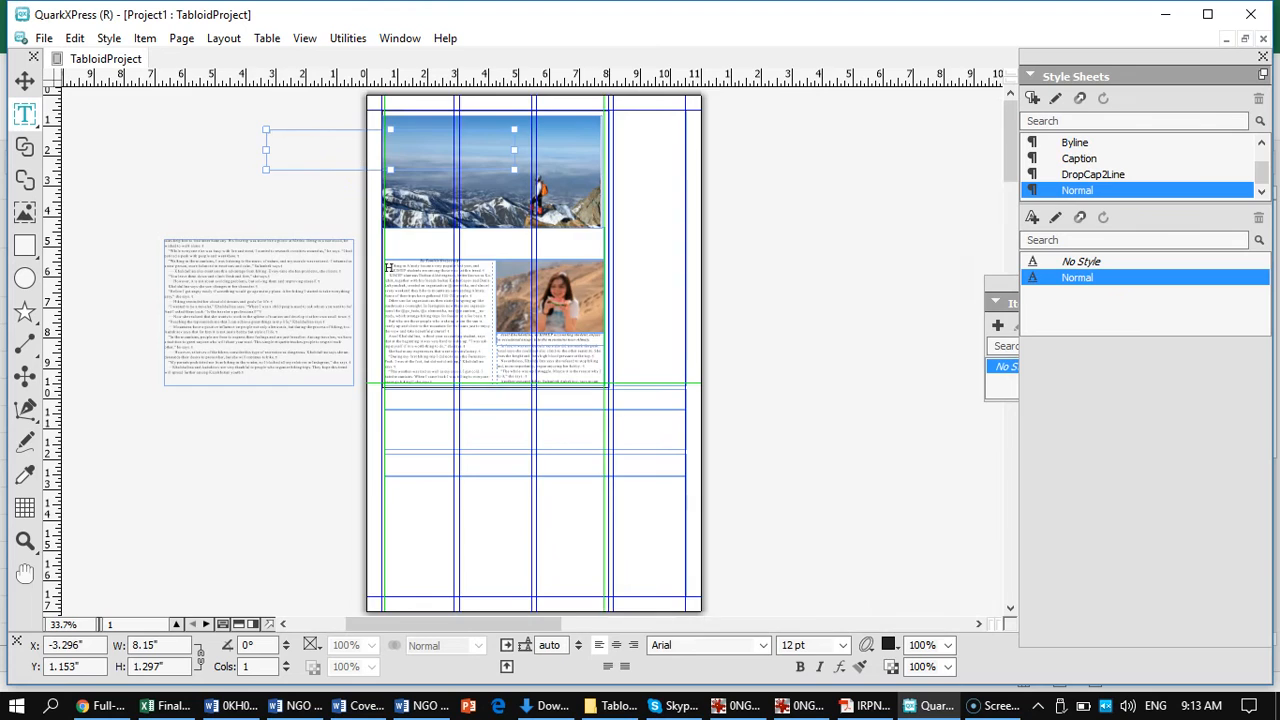
type("Mountain High")
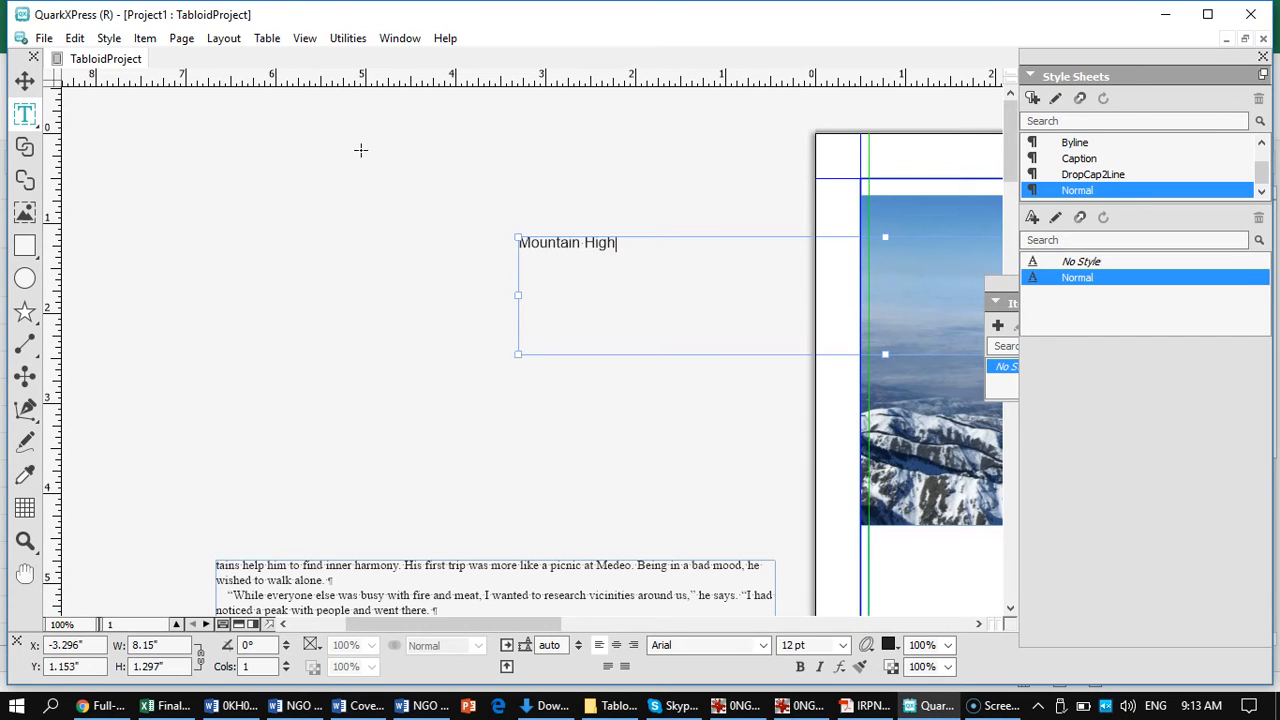
Step: Format the "Mountain High" headline in 60 pt Arial Black
triple_click(585, 238)
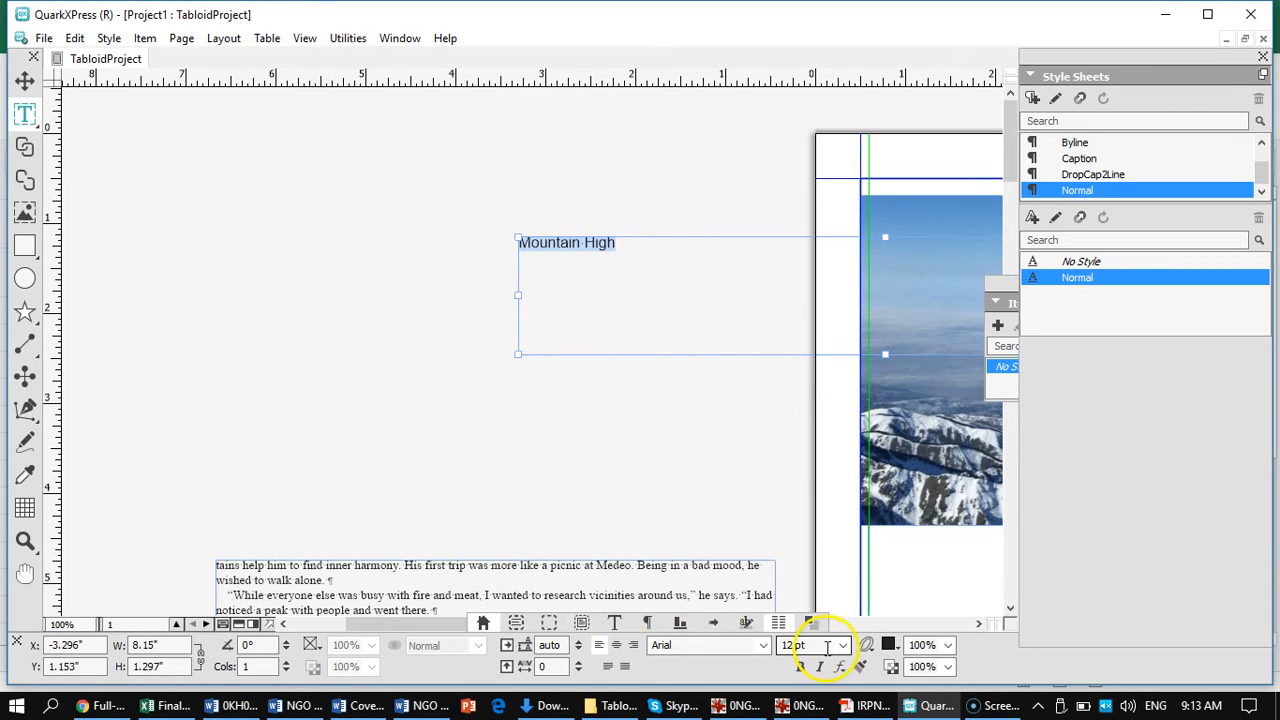
left_click(843, 645)
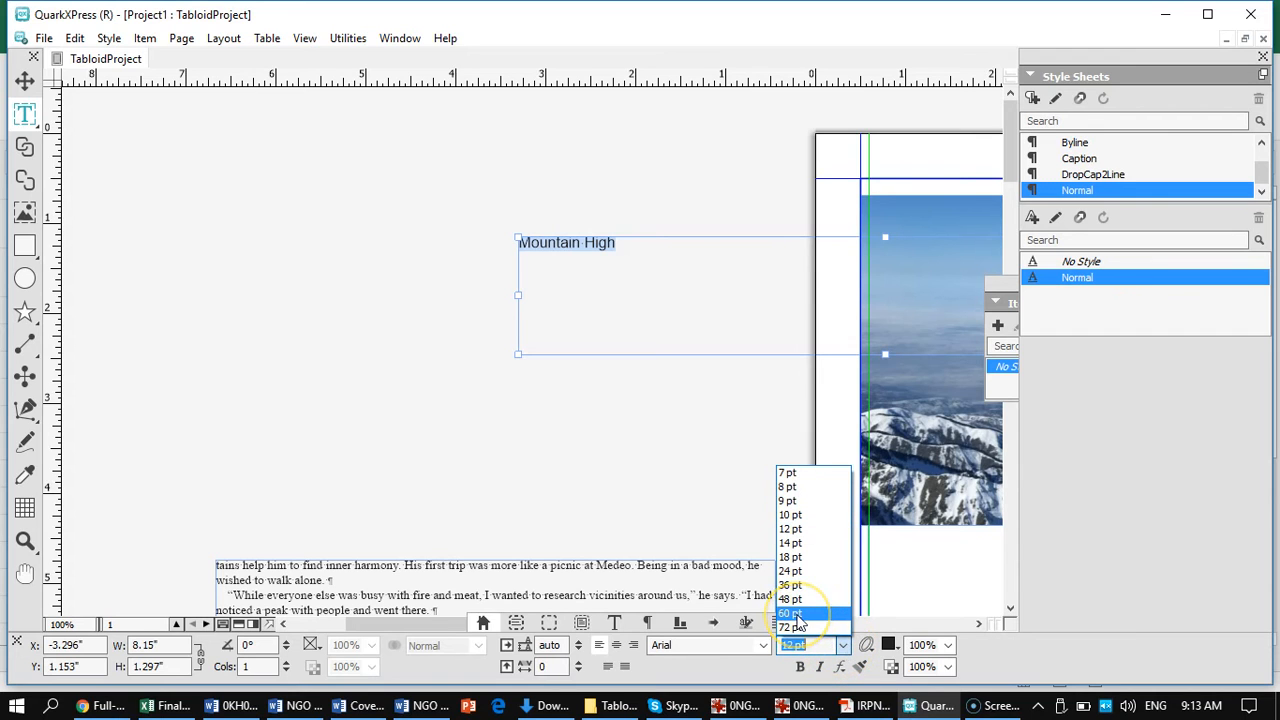
left_click(790, 613)
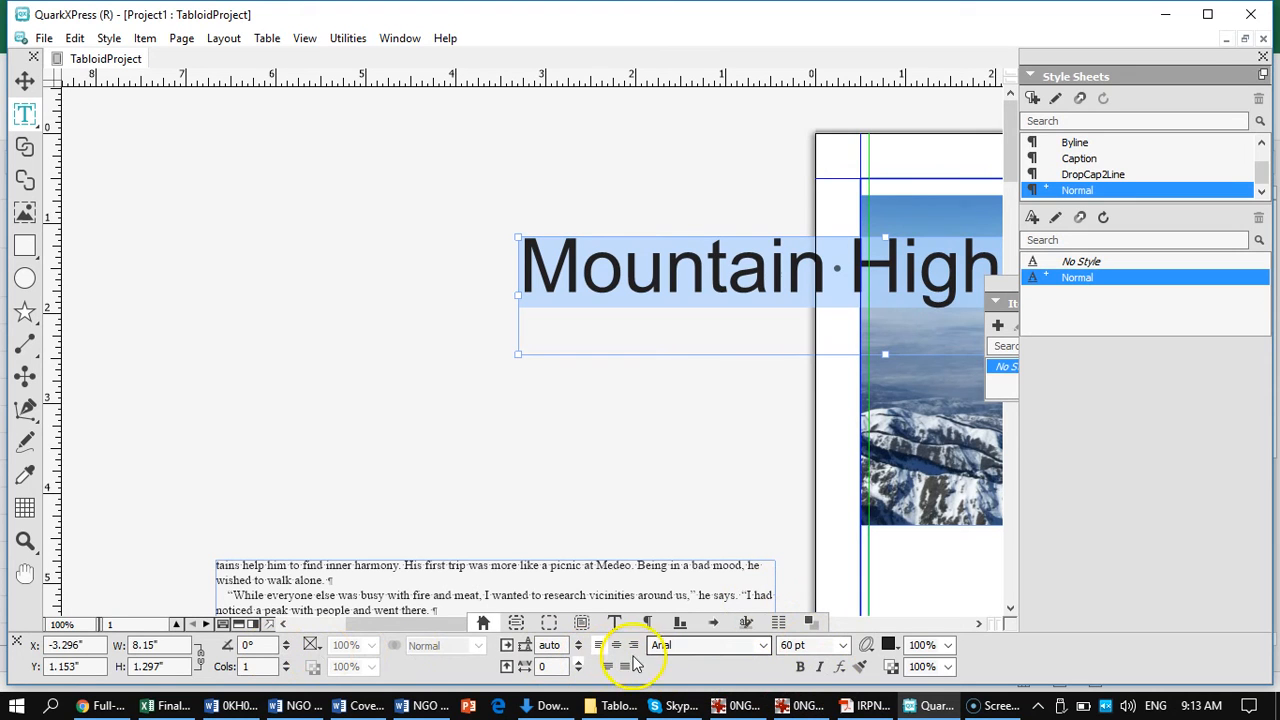
left_click(760, 645)
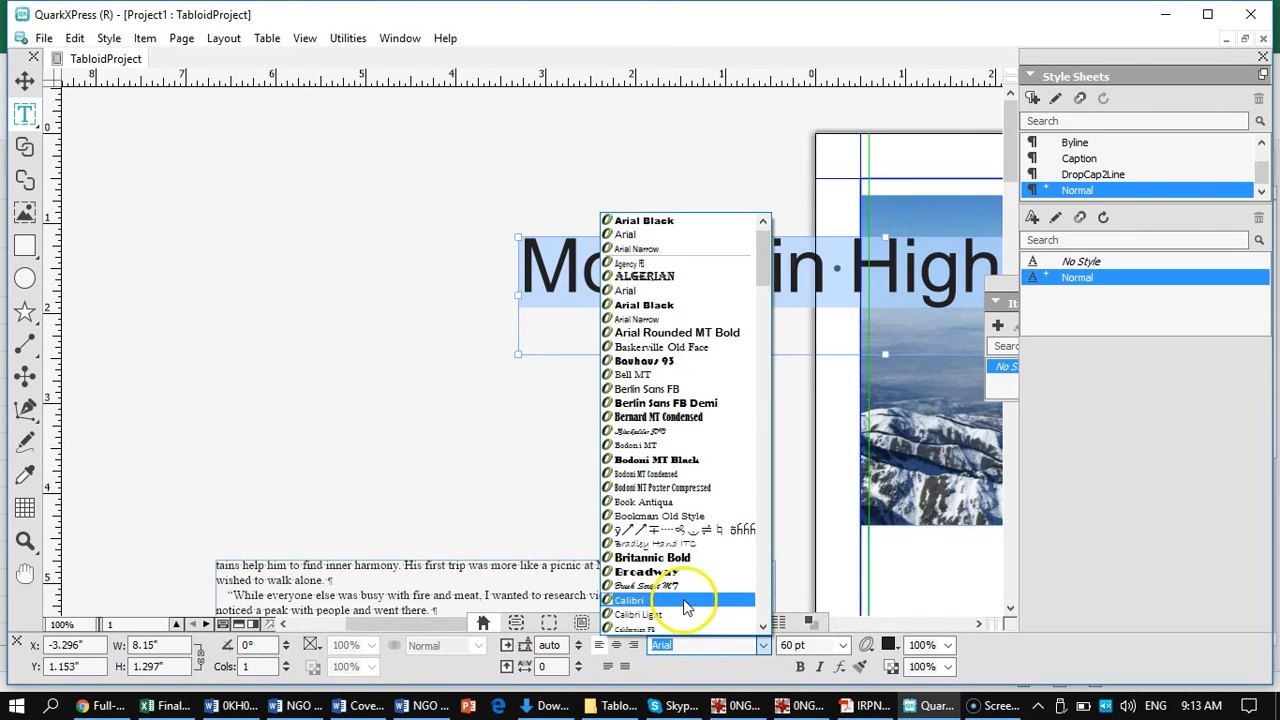
left_click(630, 305)
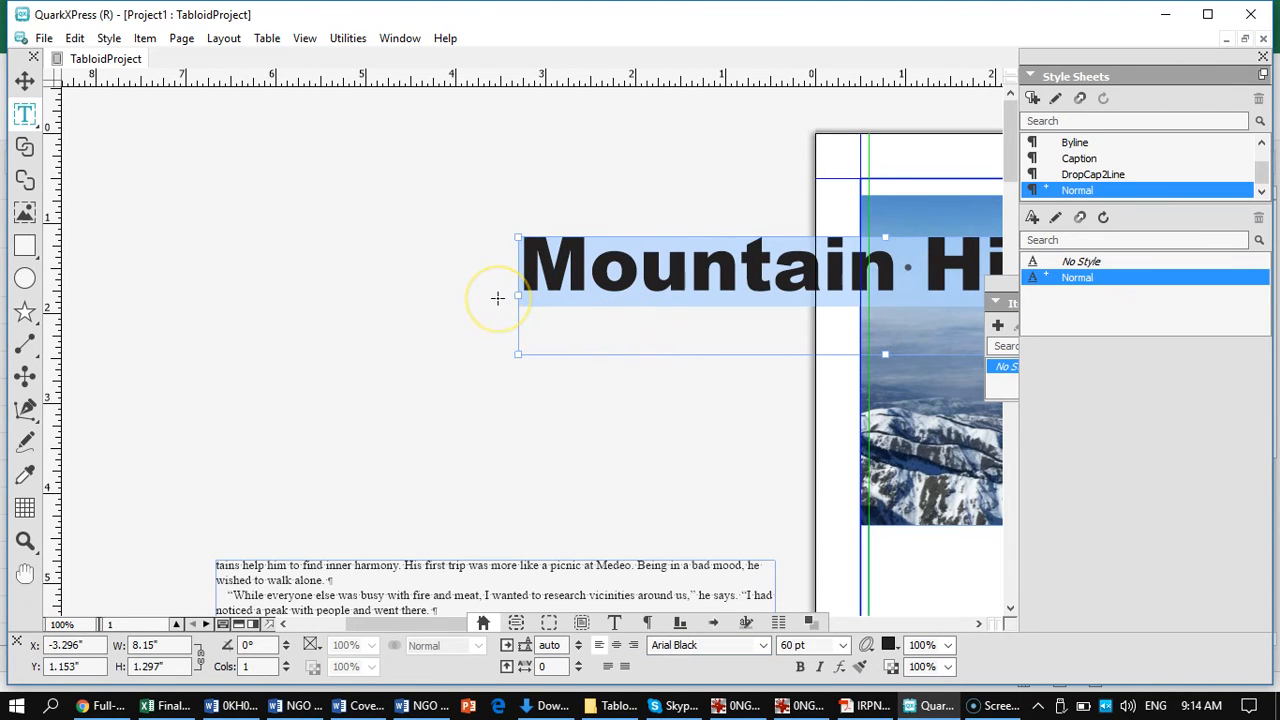
key("ctrl+0")
left_click(195, 162)
left_click(25, 80)
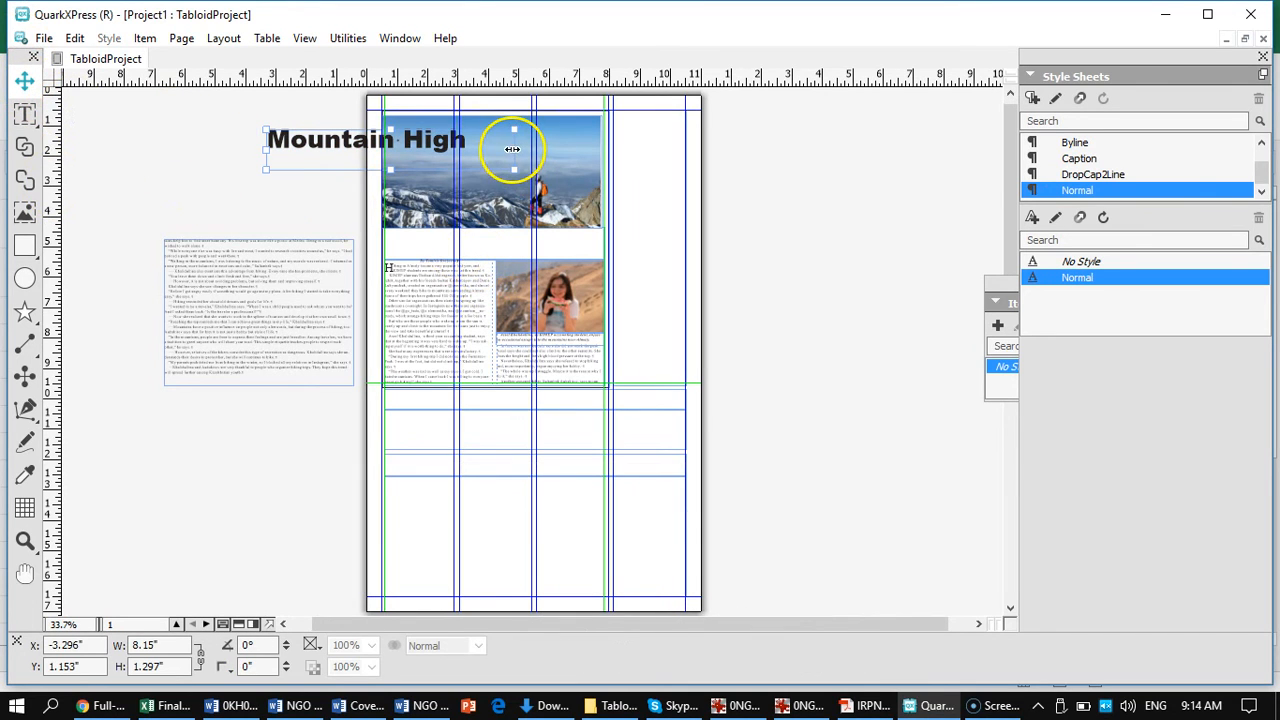
Step: Move the "Mountain High" headline box onto the mountain photo at X 0.594" and narrow it to about 7.13" wide
left_click_drag(331, 143, 451, 146)
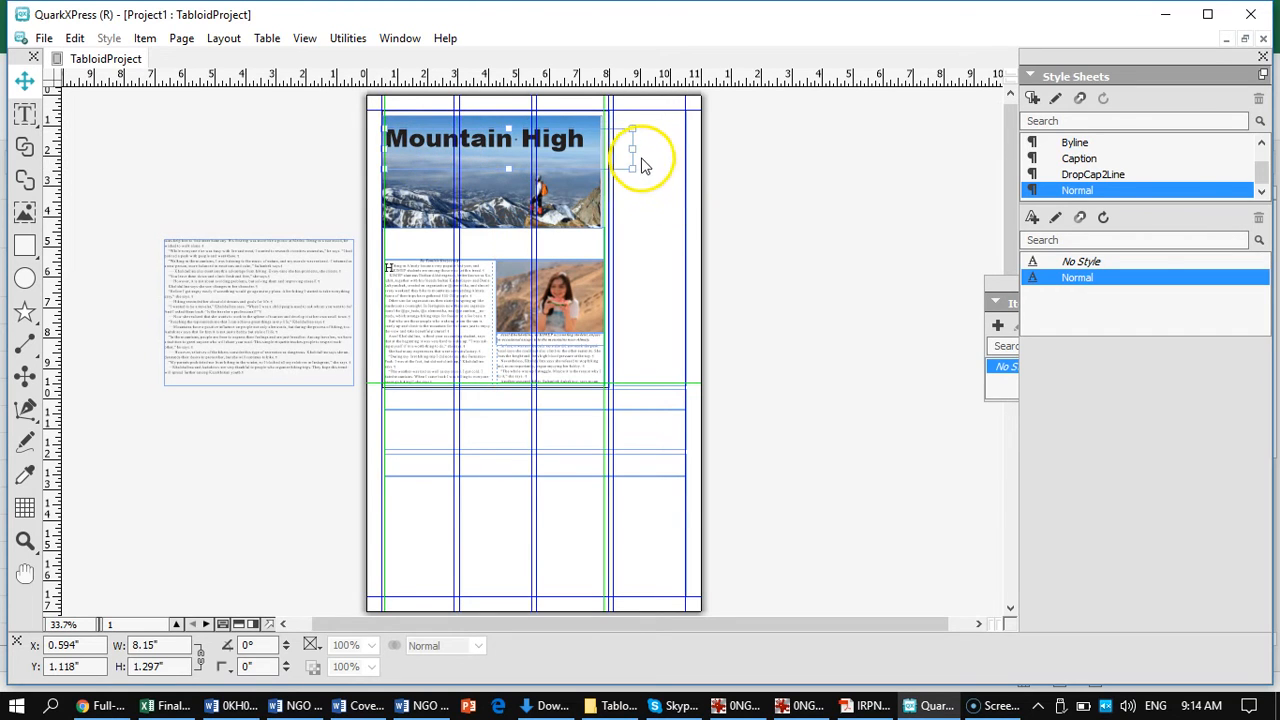
left_click_drag(632, 150, 599, 159)
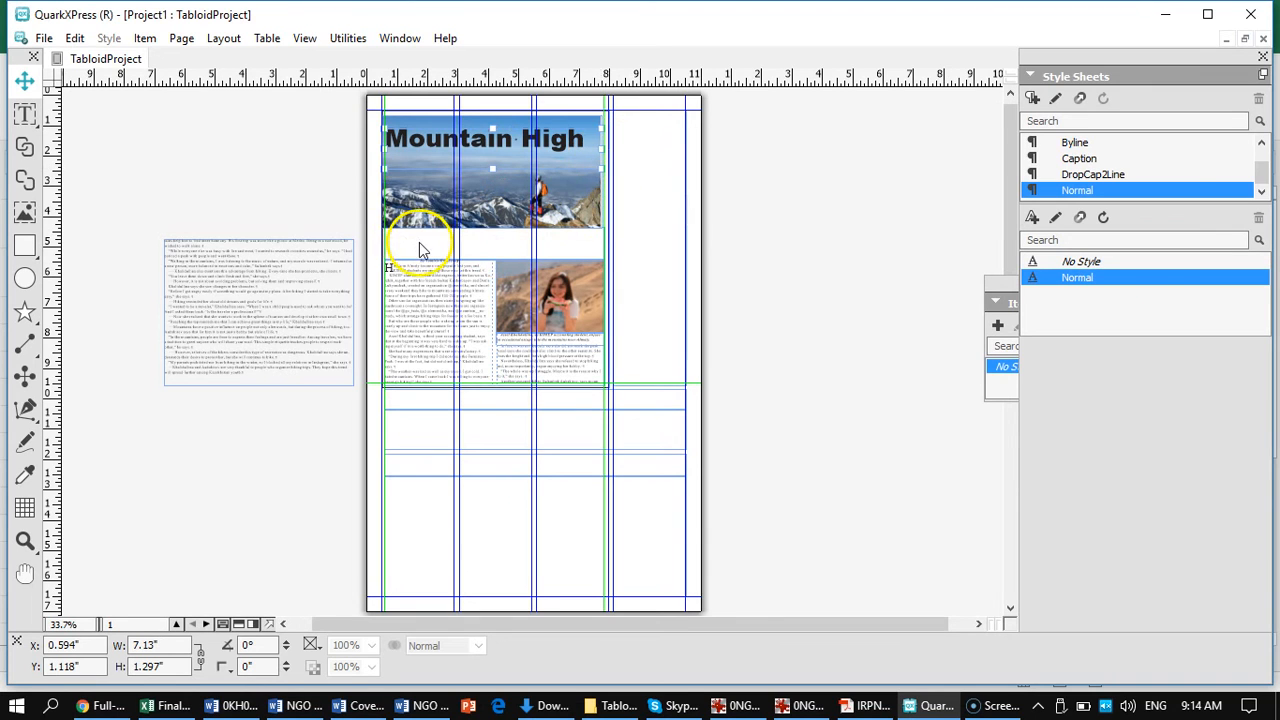
Step: Enter the subheadline "KIMEP gain positive vibes from hiking" in the empty text box directly below the mountain photo
left_click(422, 237)
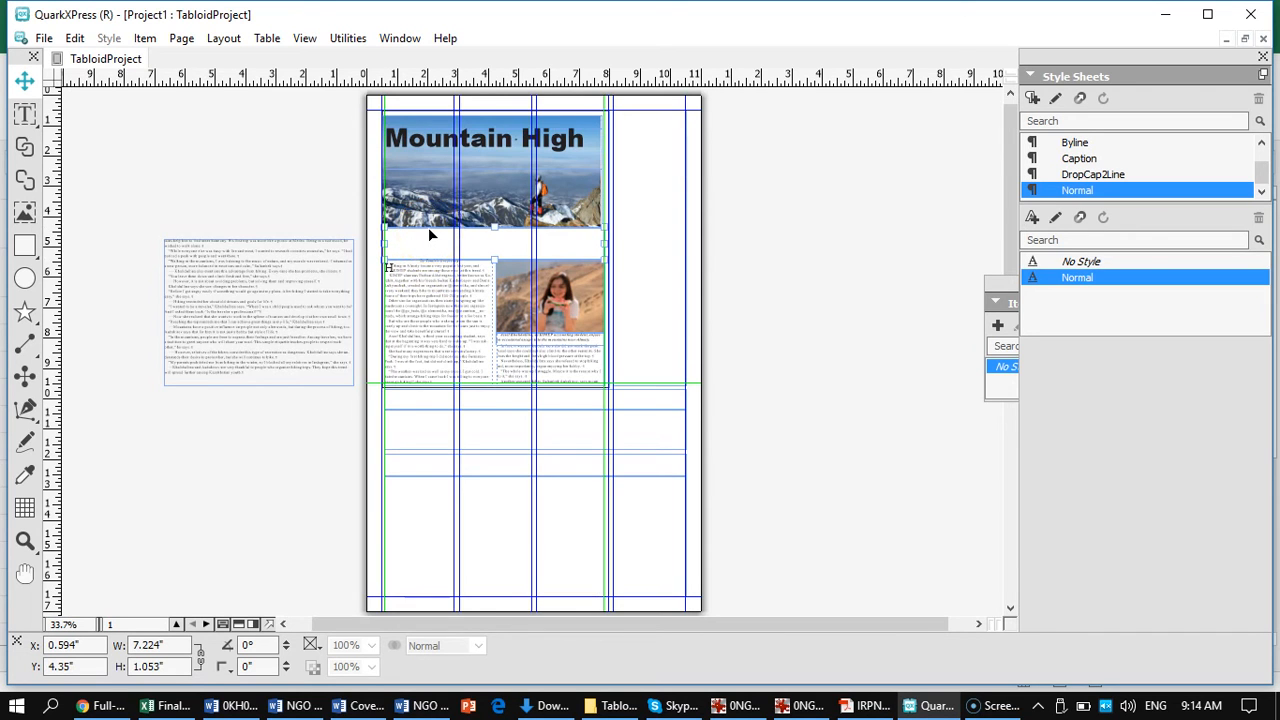
key("ctrl+1")
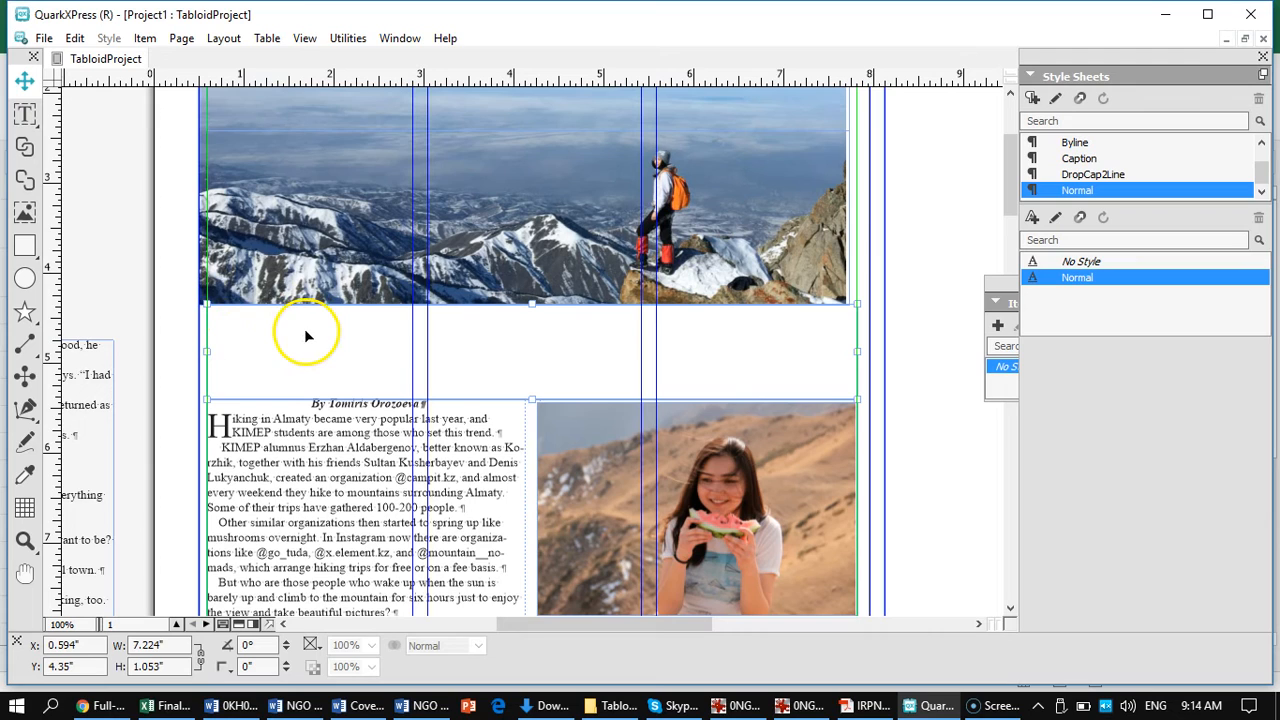
left_click(26, 116)
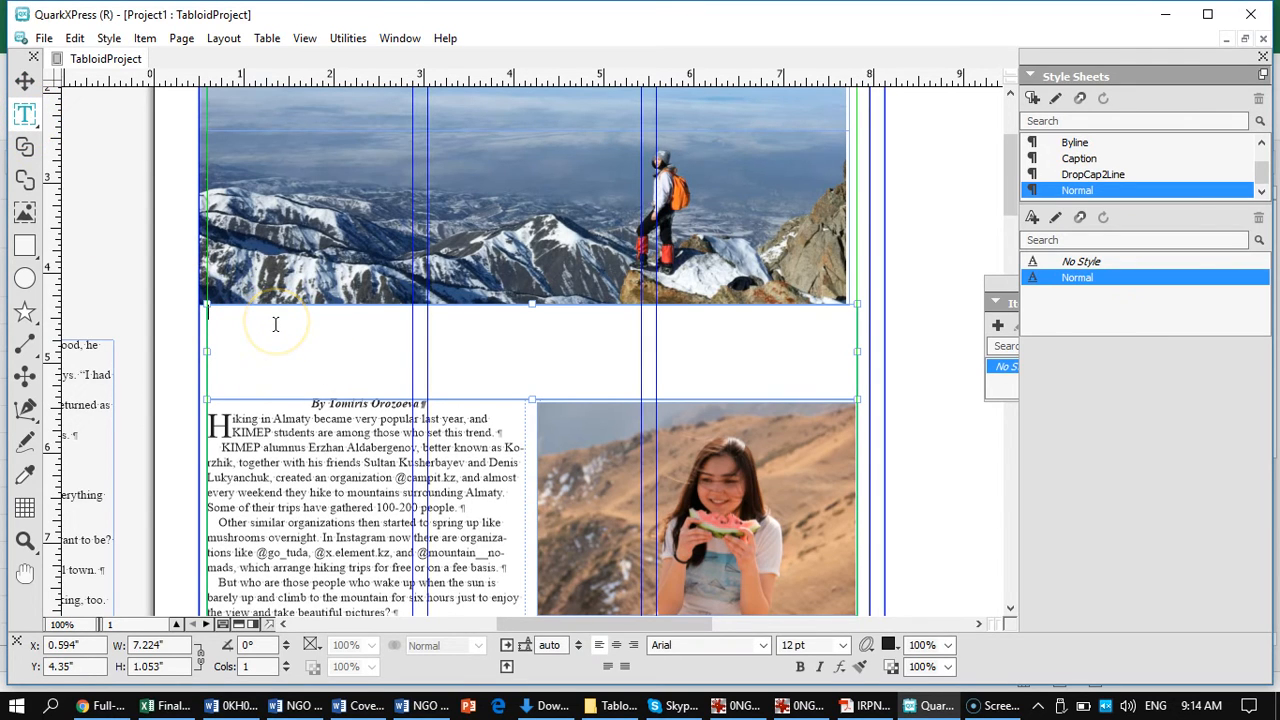
type("kimep")
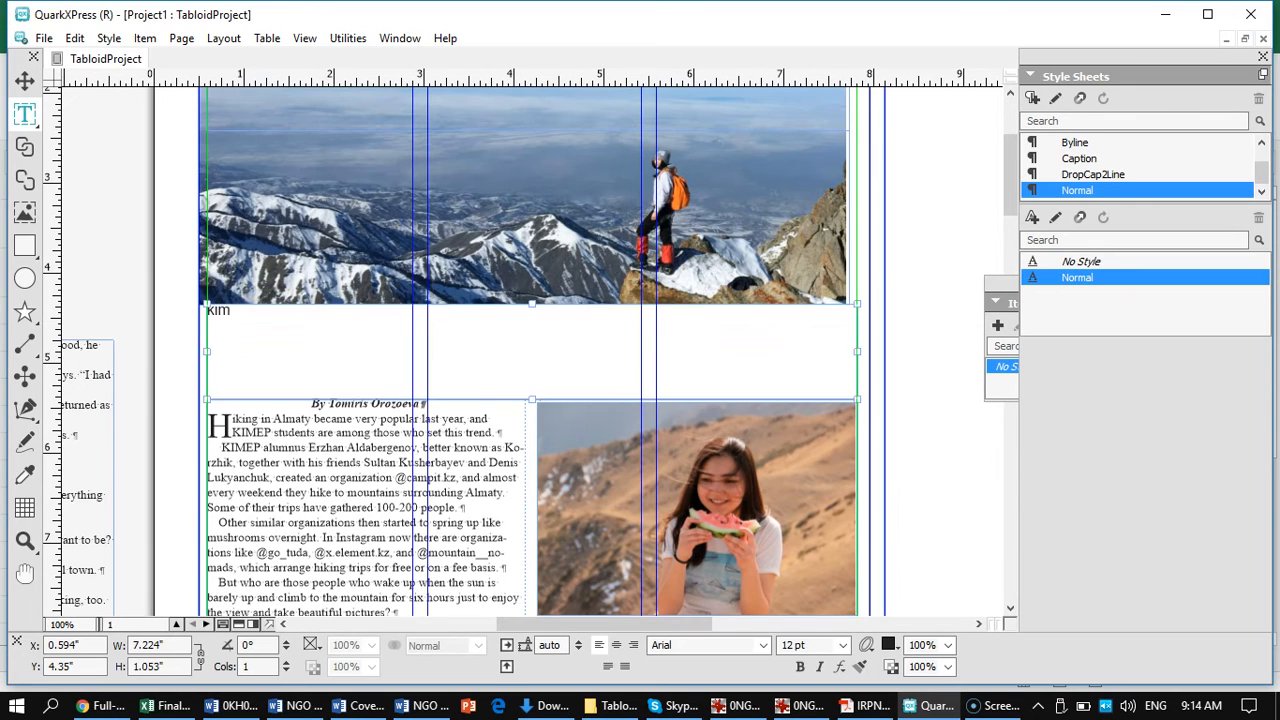
key("BackSpace")
key("BackSpace")
key("BackSpace")
key("BackSpace")
key("BackSpace")
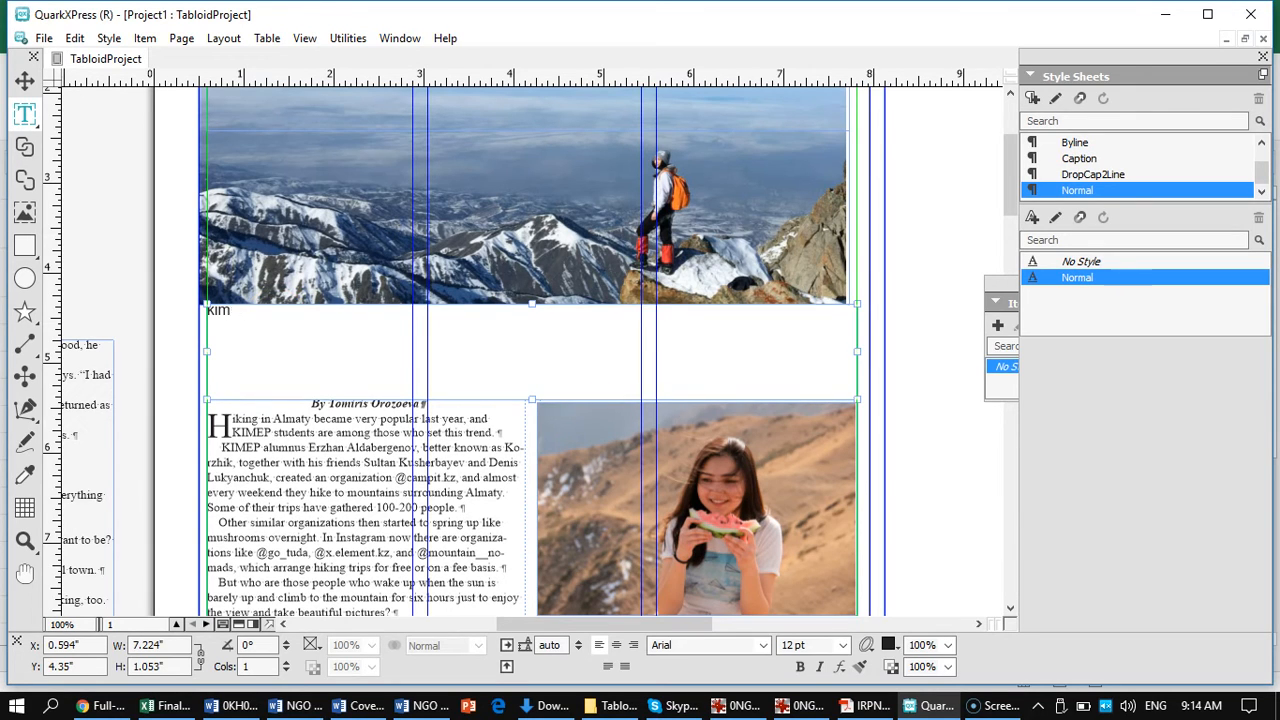
type("KIMEP")
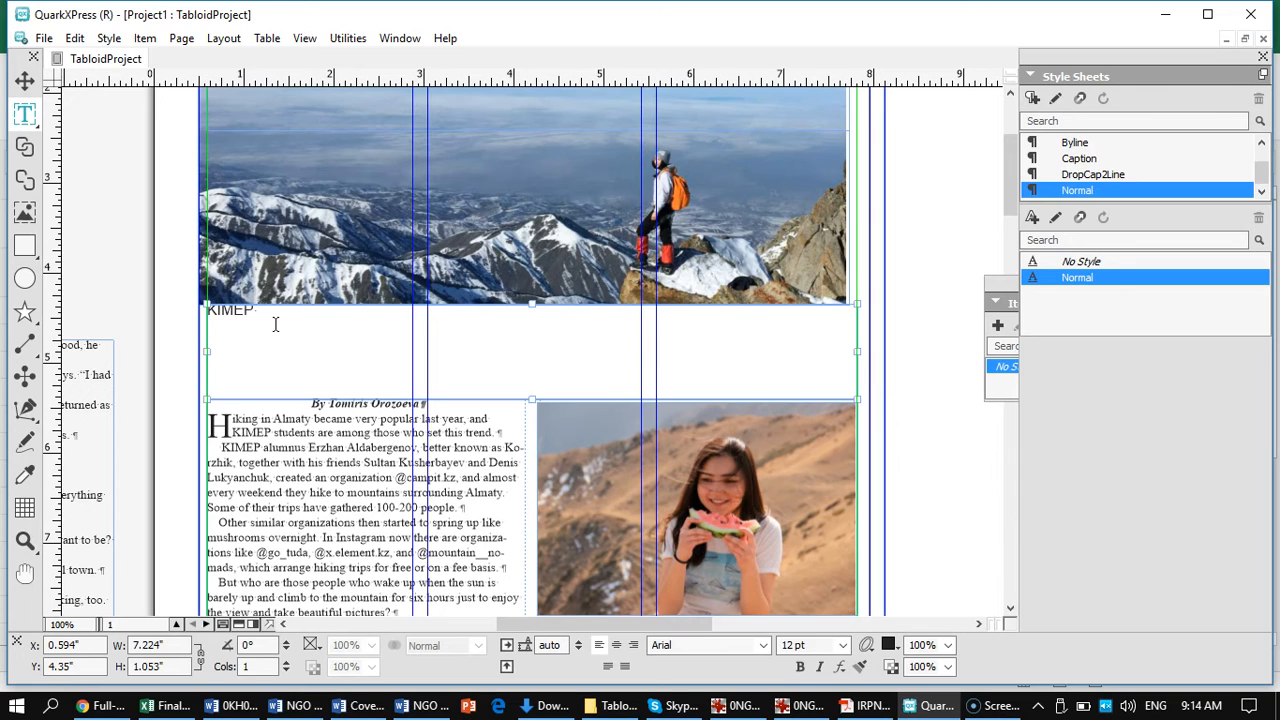
type("gain positive vibes from")
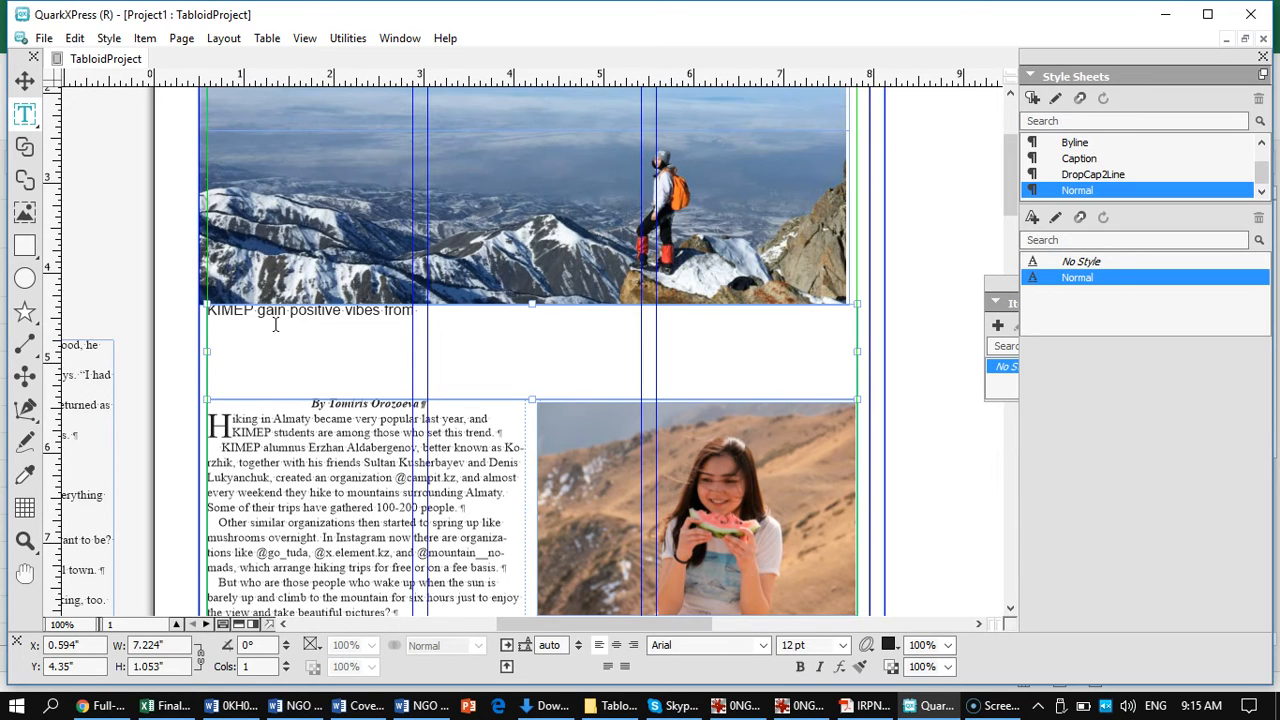
type("hiking")
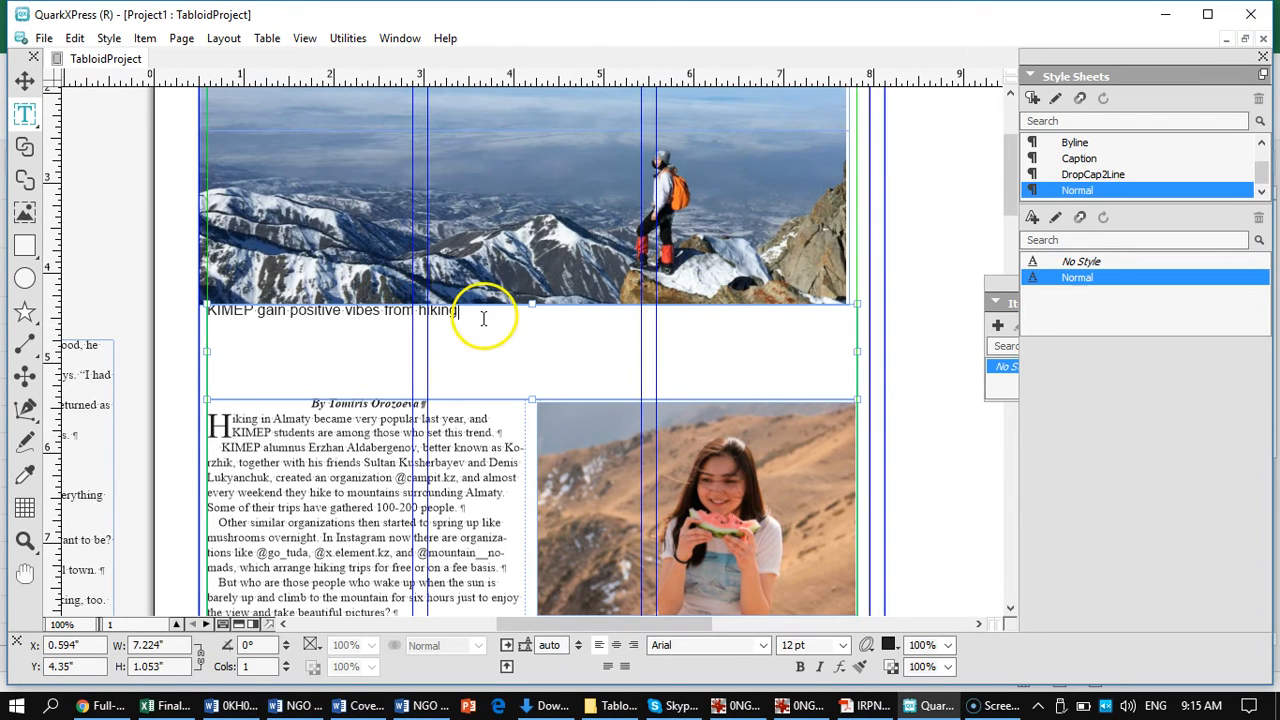
Step: Select the whole subheadline and enlarge it to 24 pt, trying 36 pt as well
left_click_drag(457, 310, 196, 302)
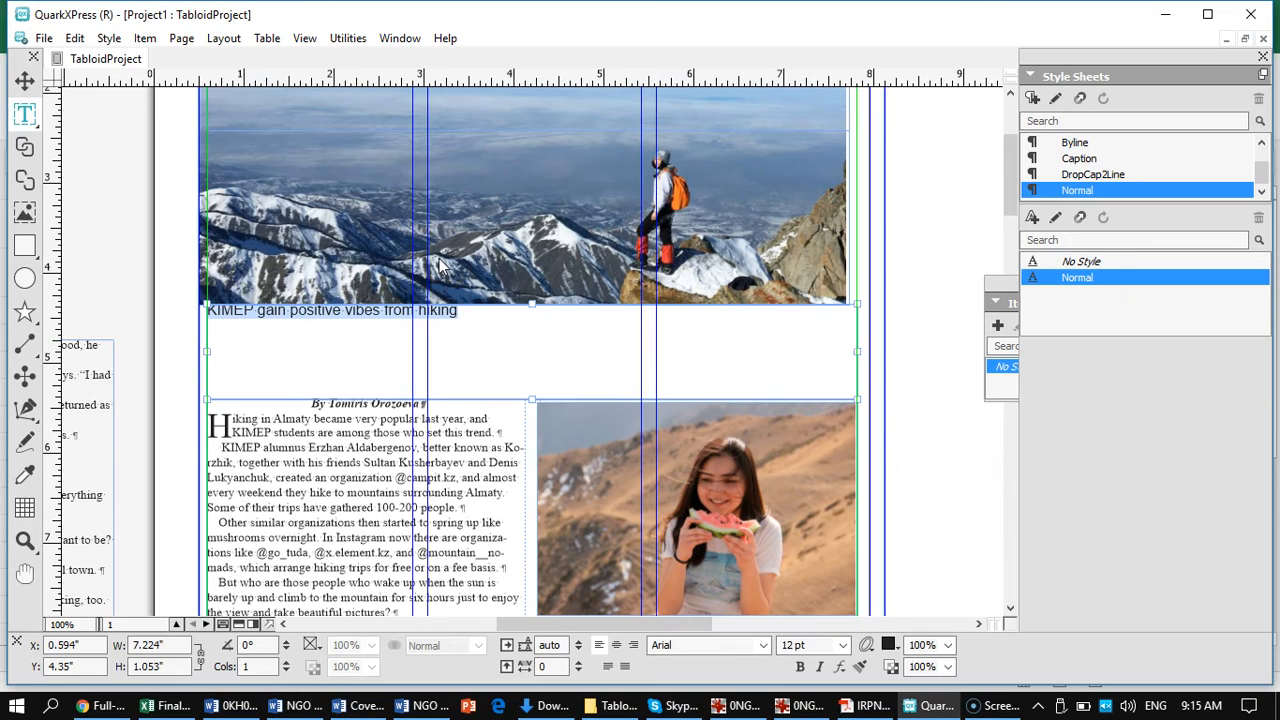
key("ctrl+shift+period")
key("ctrl+shift+period")
key("ctrl+shift+period")
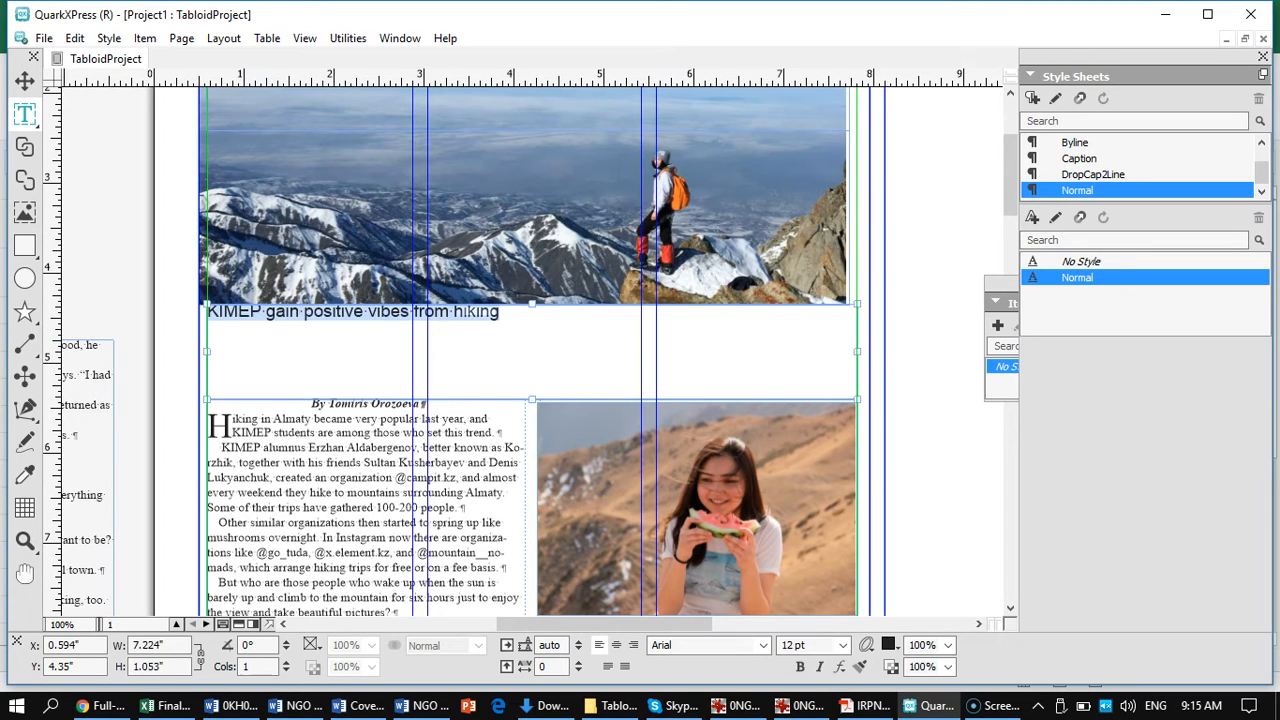
key("ctrl+shift+period")
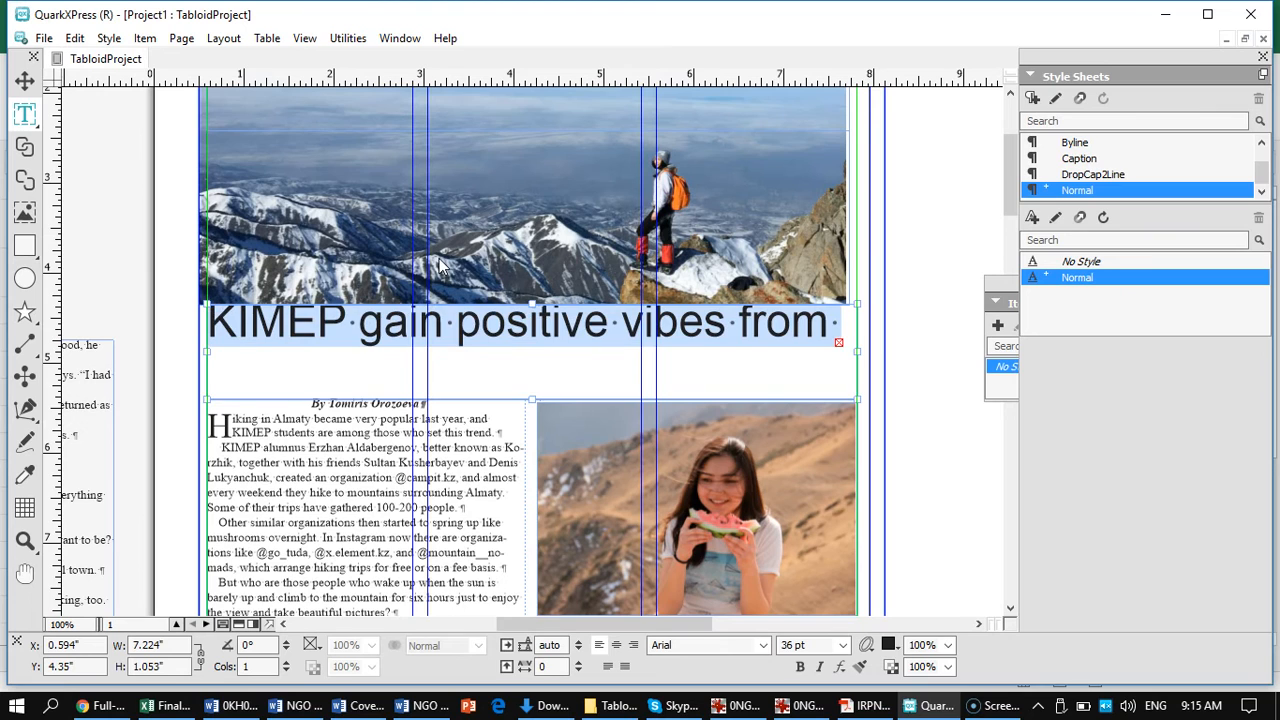
key("ctrl+shift+comma")
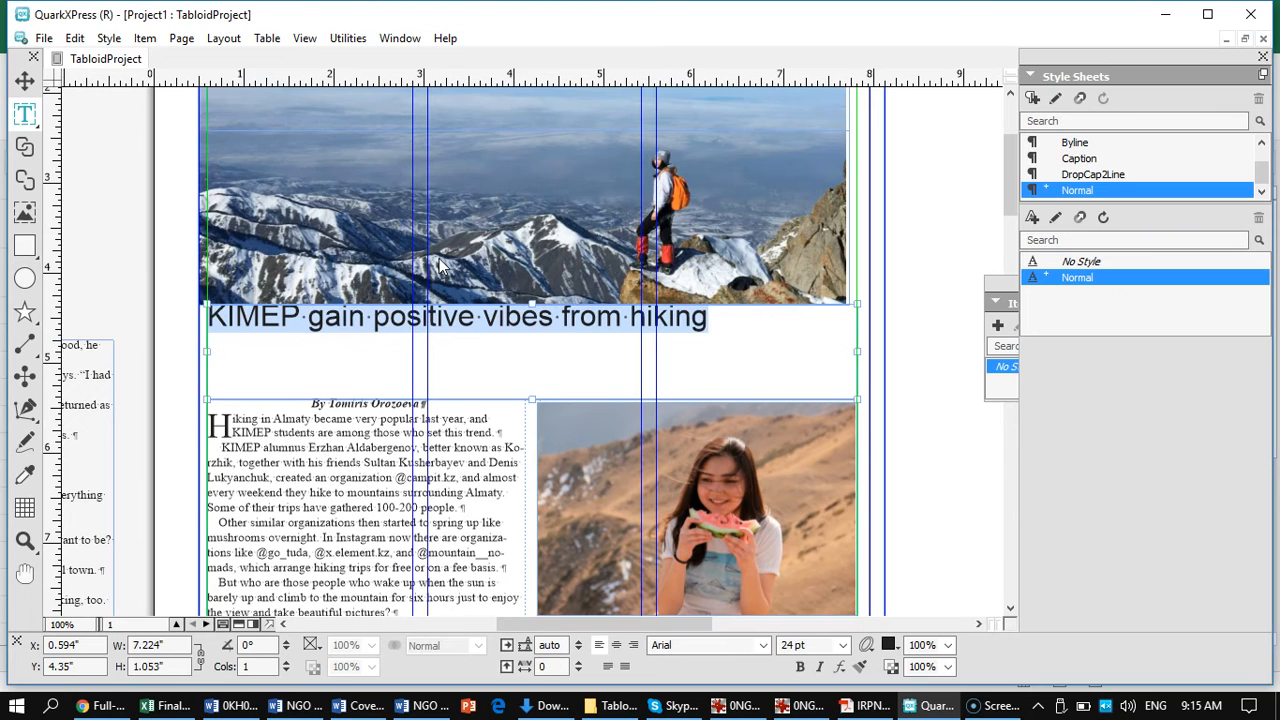
left_click_drag(400, 271, 414, 294)
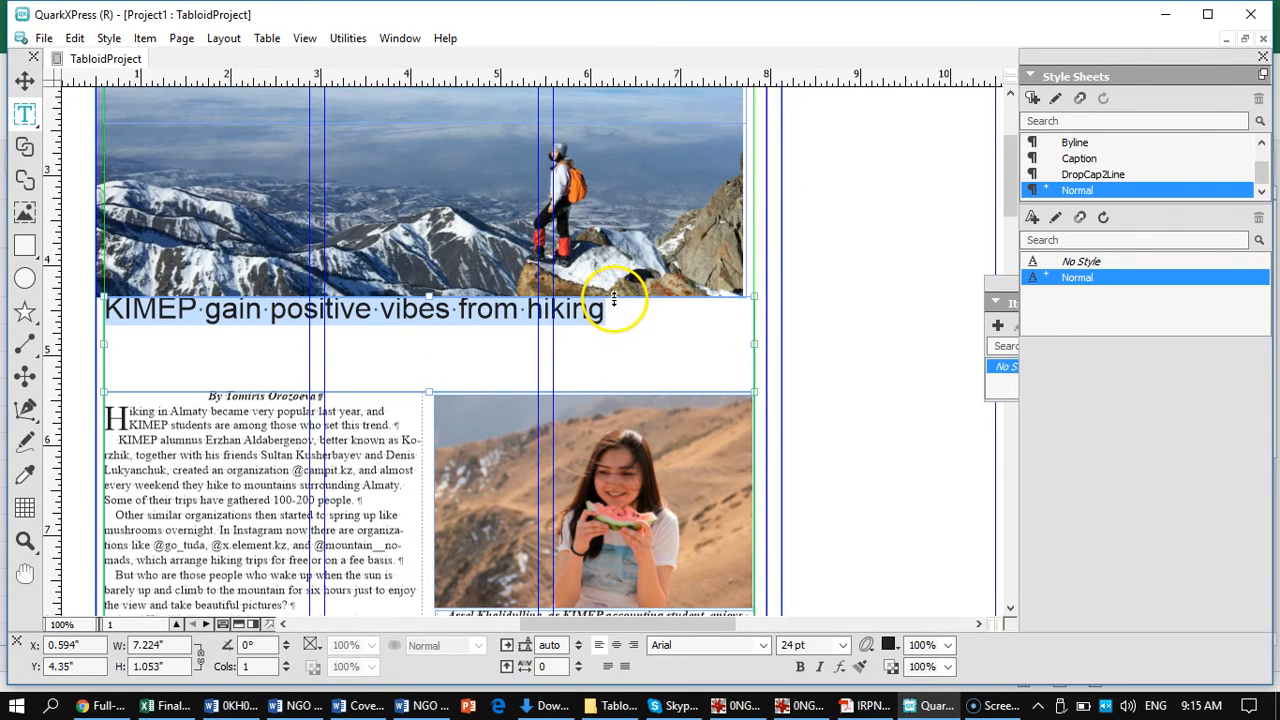
key("ctrl+shift+period")
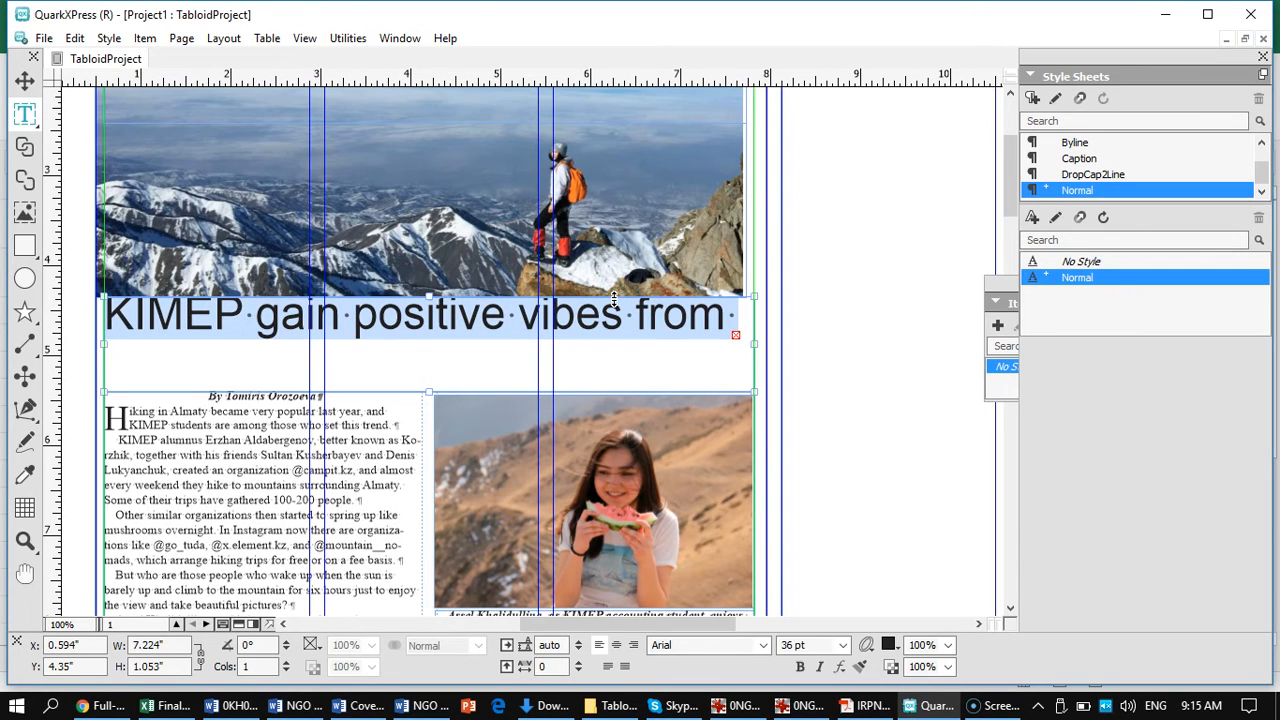
key("ctrl+shift+comma")
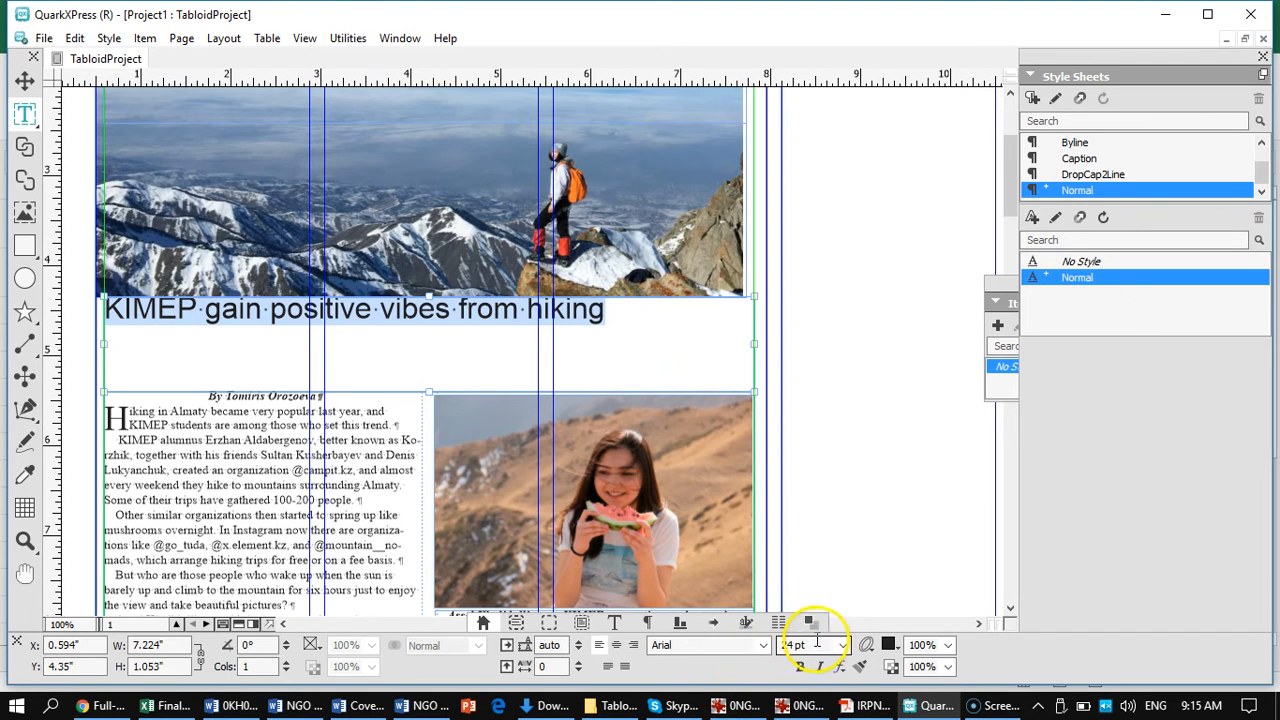
Step: Set the subheadline's font size to 31 pt so it spans the box on one line, testing 32 pt and 30 pt first
left_click(780, 645)
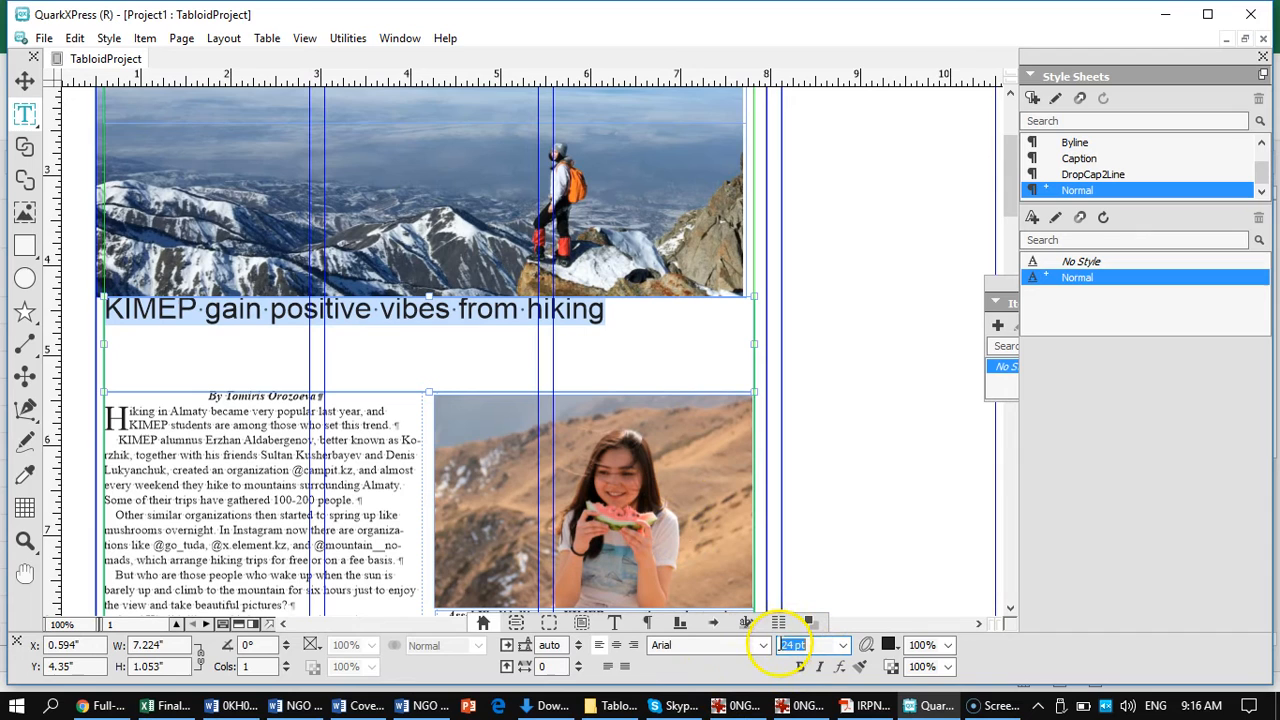
type("32")
key("Return")
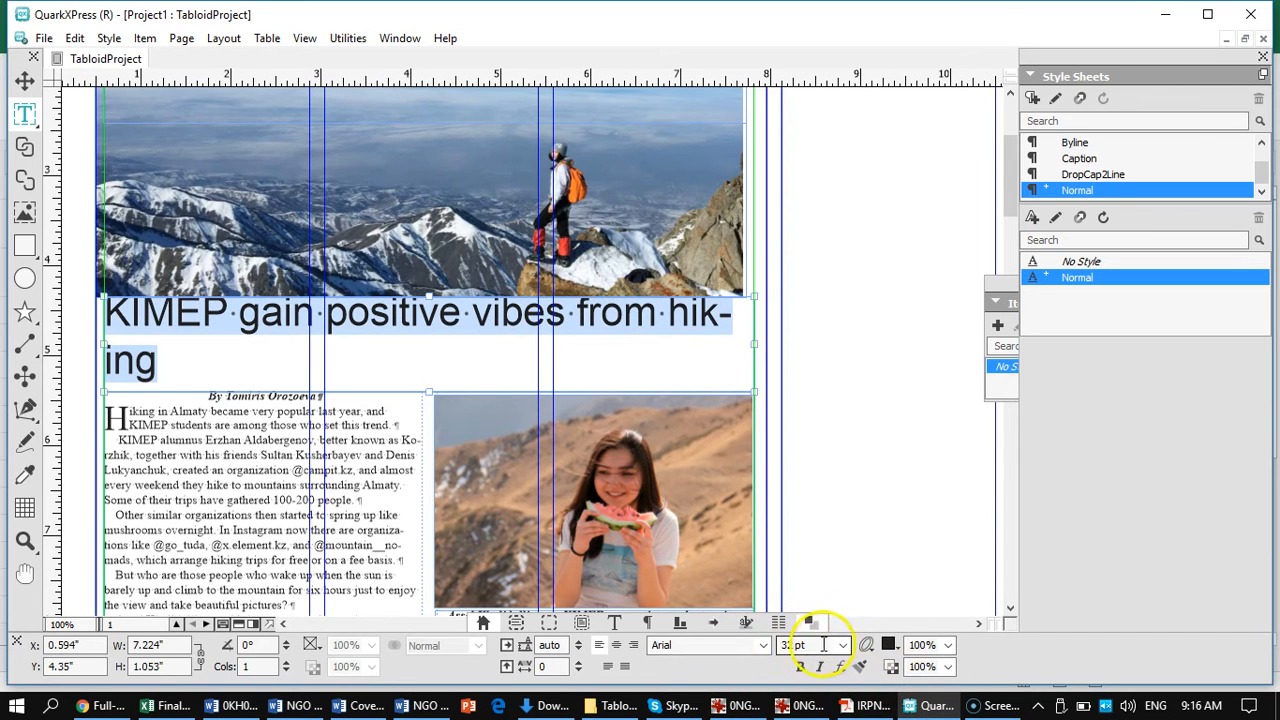
double_click(803, 645)
type("30")
key("Return")
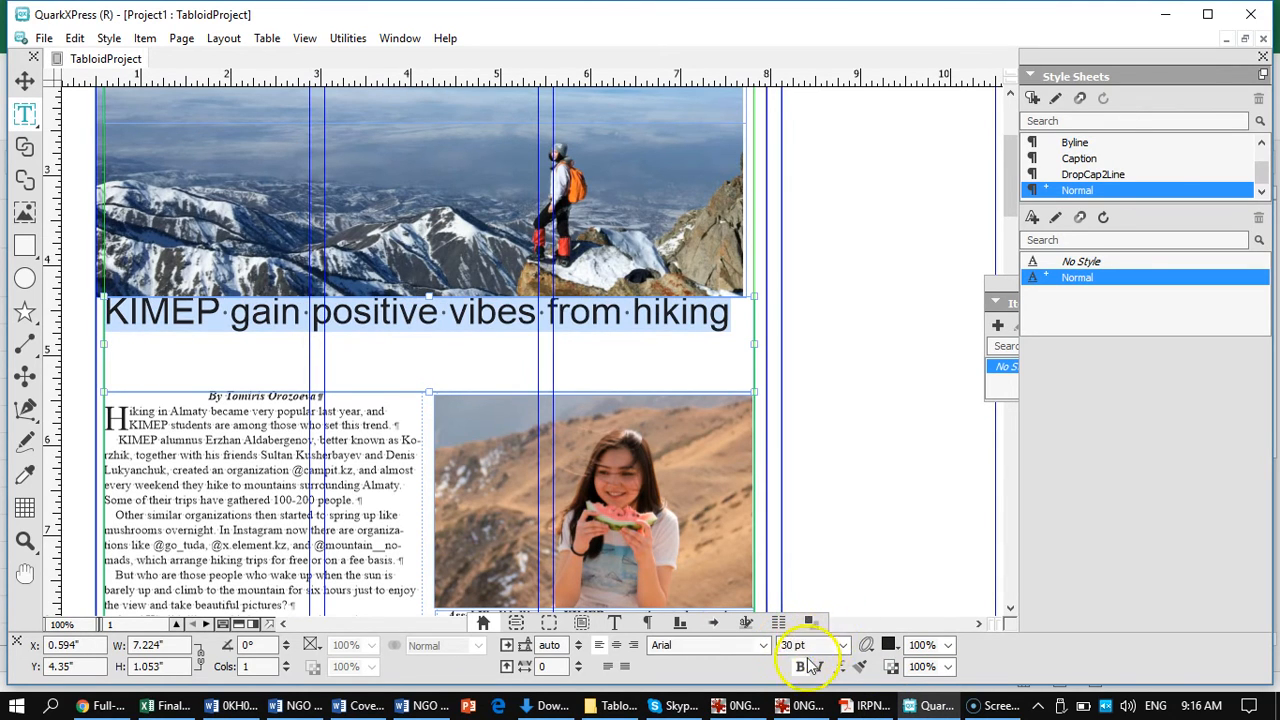
double_click(812, 645)
type("31")
key("Return")
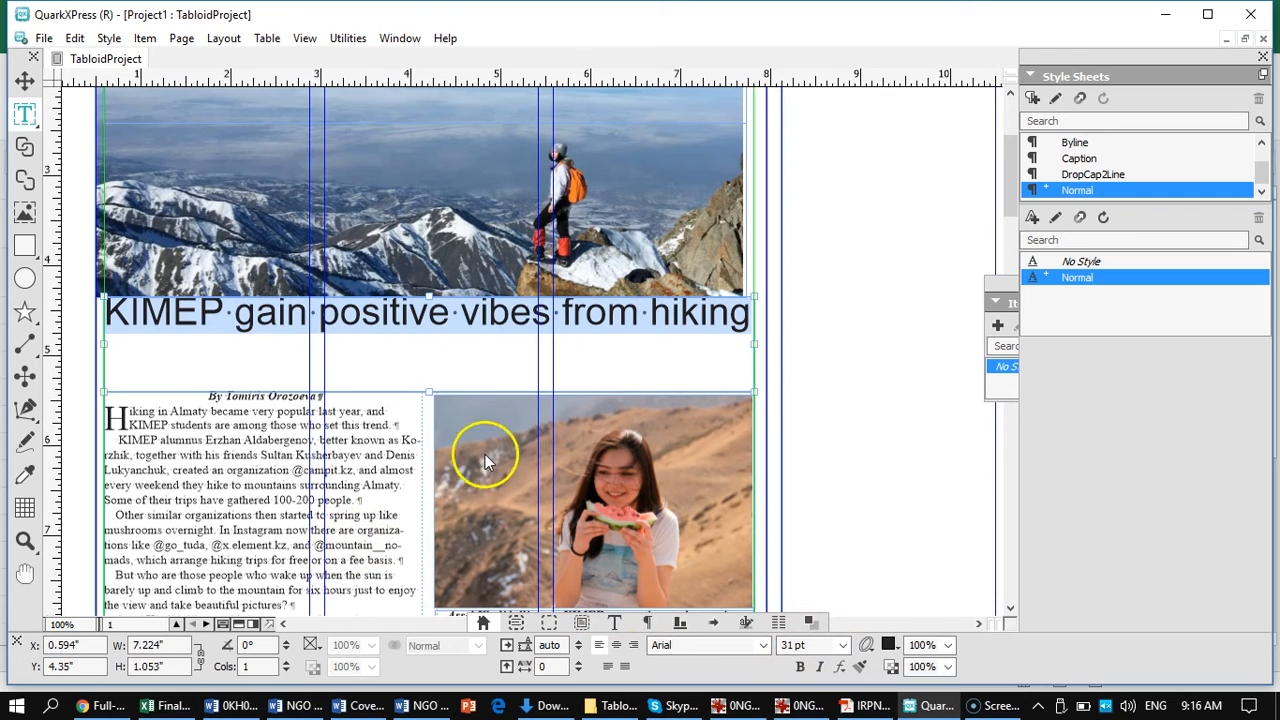
Step: Align the mountain photo with the vertical guides at X 0.594" and extend its top edge upward to make it about 3.736" high
left_click(24, 80)
left_click(206, 206)
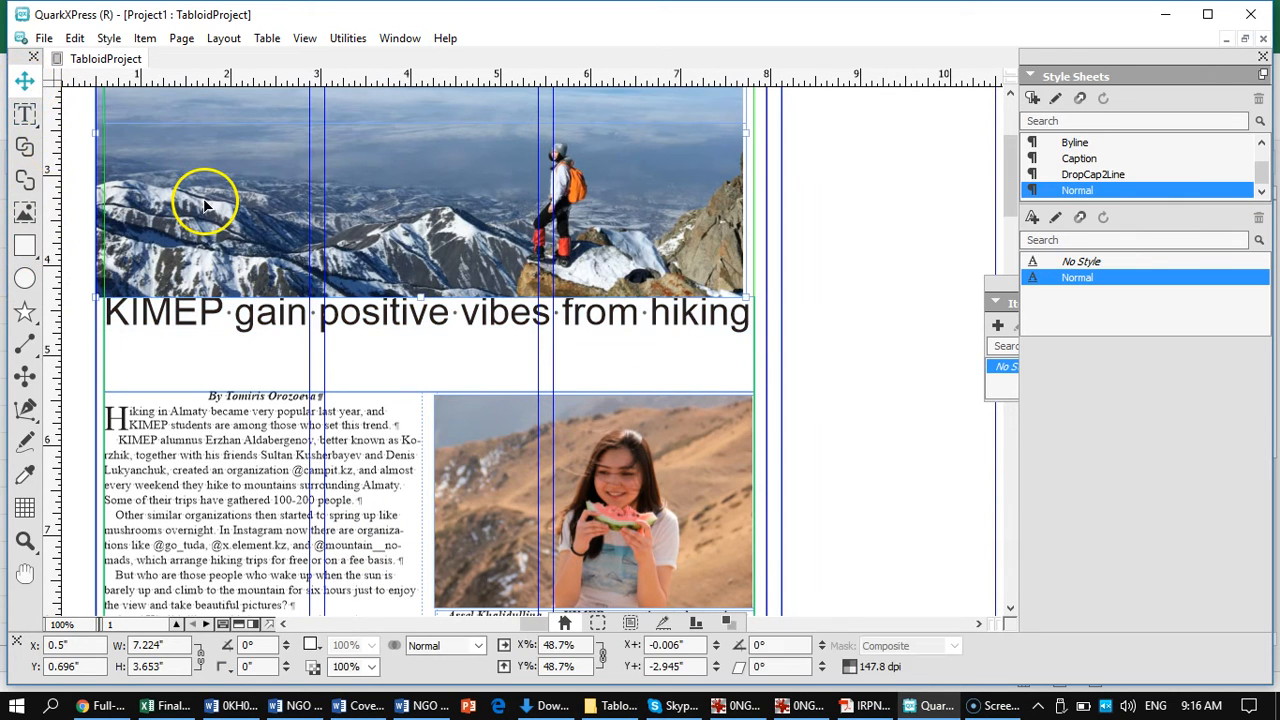
left_click_drag(211, 205, 217, 204)
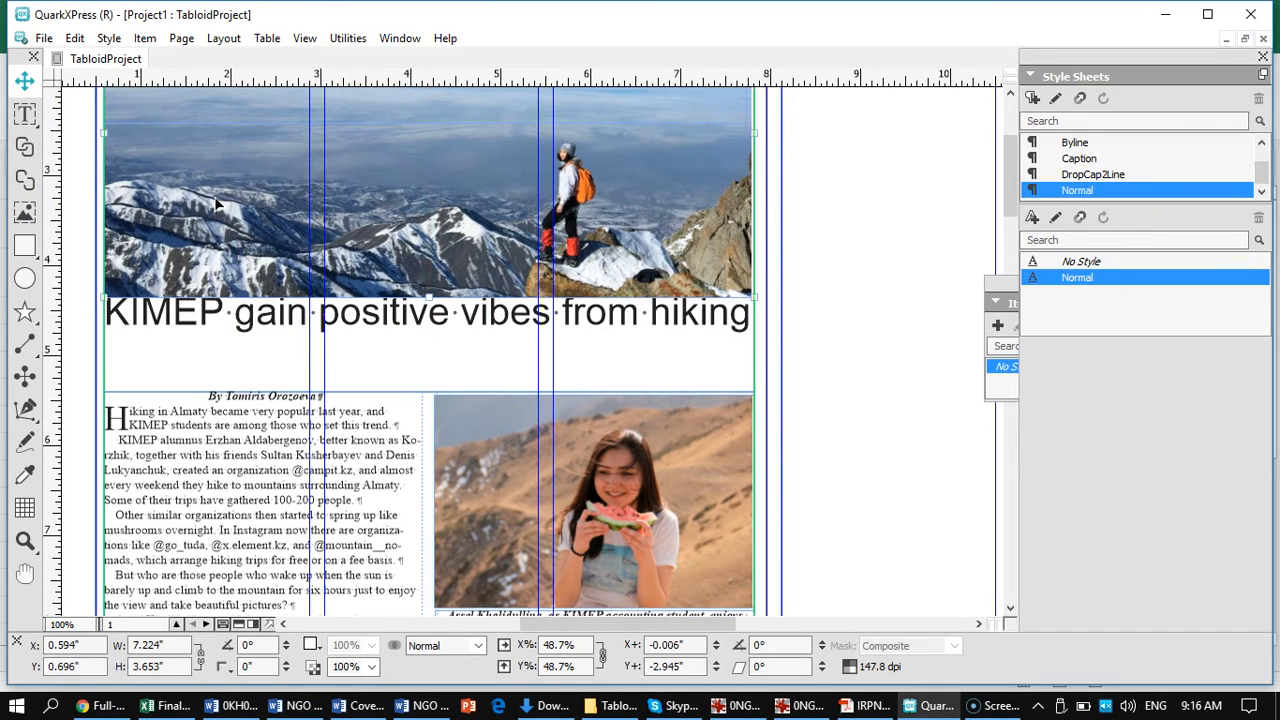
left_click(757, 160)
scroll(702, 209, "up", 3)
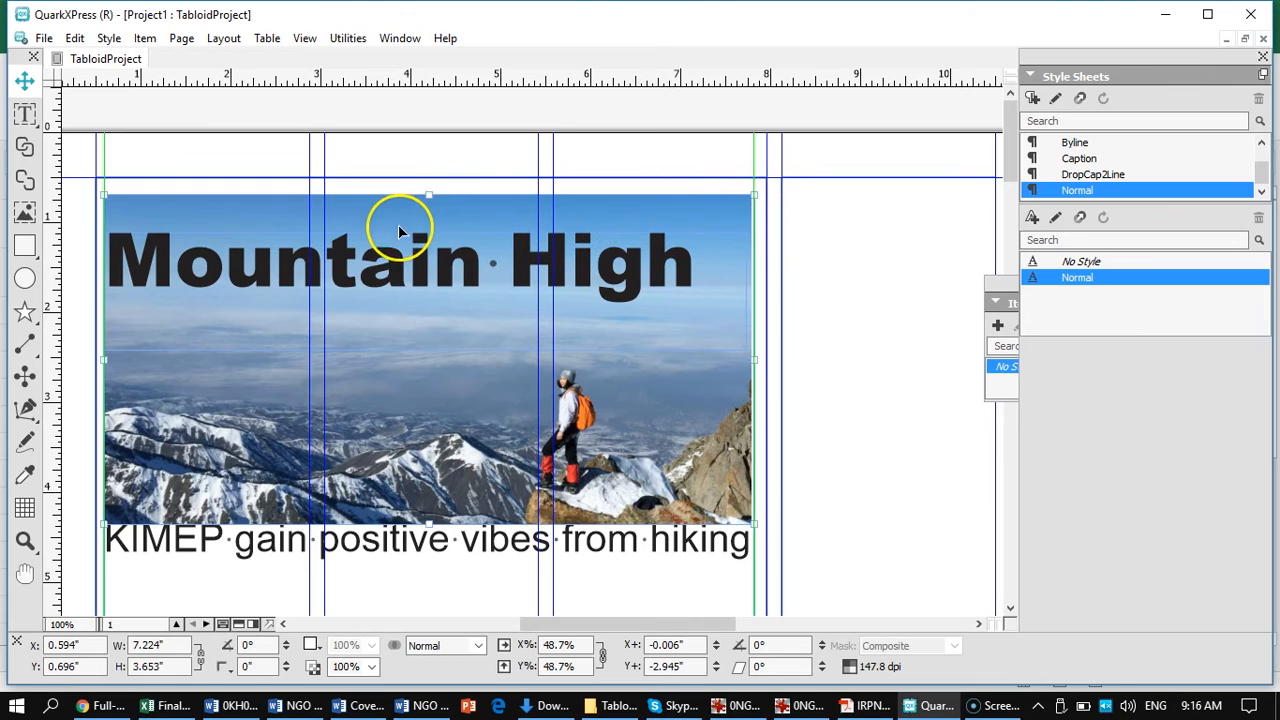
left_click_drag(432, 193, 432, 186)
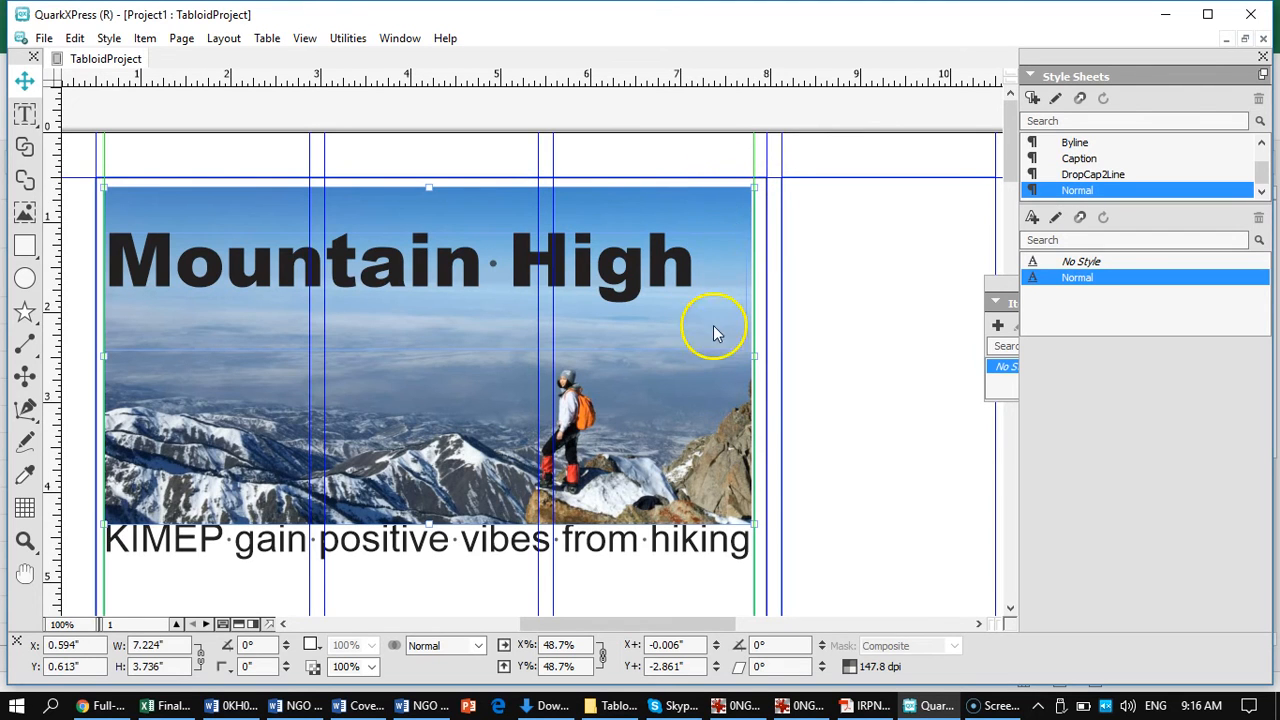
triple_click(678, 346)
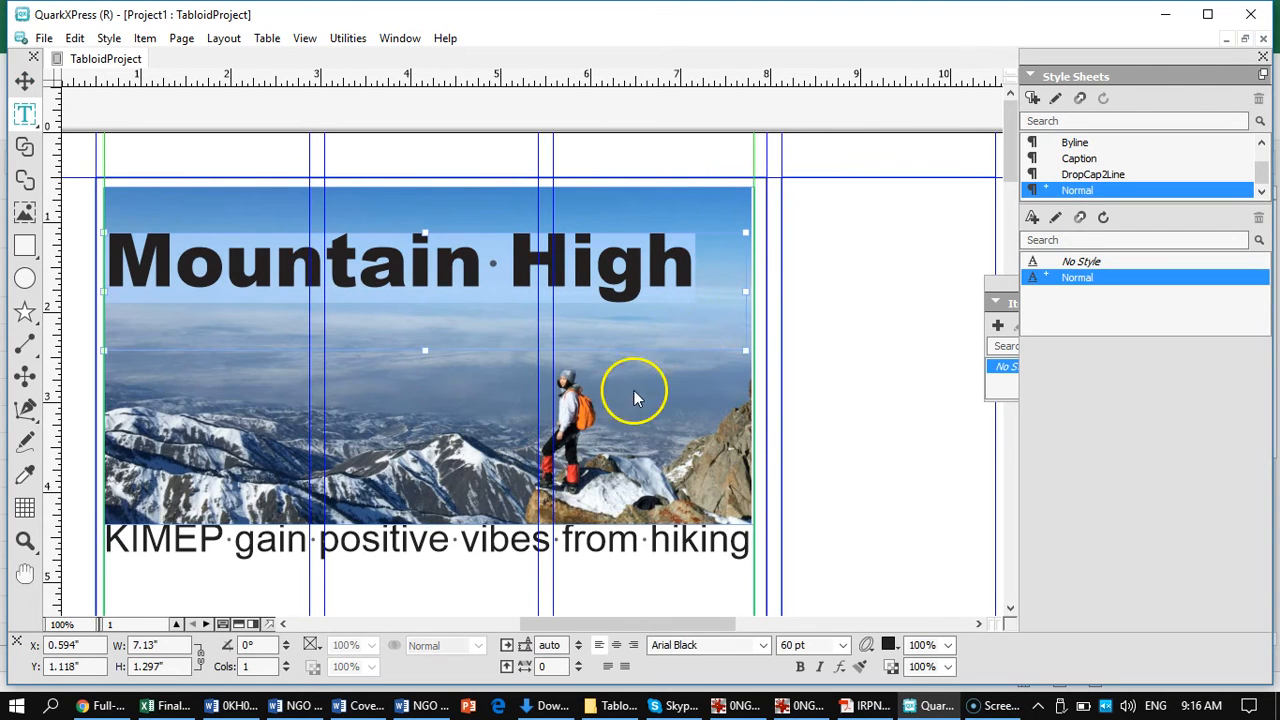
left_click(484, 404)
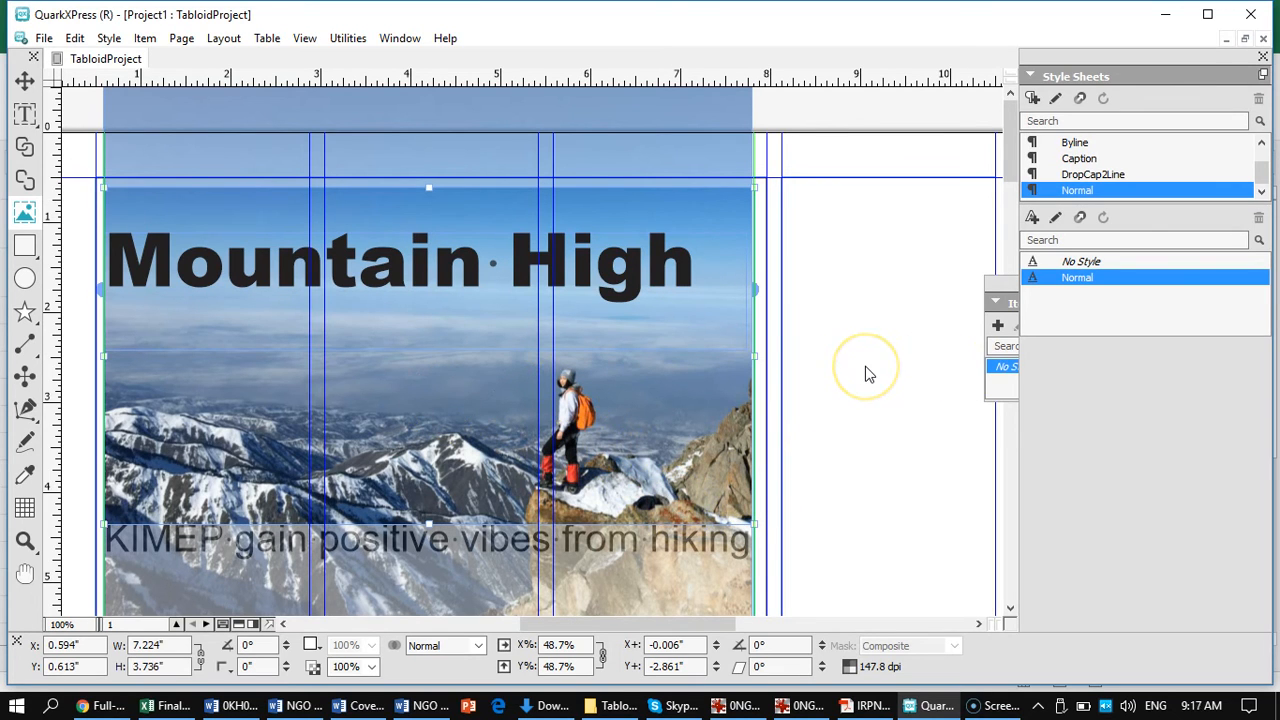
right_click(632, 374)
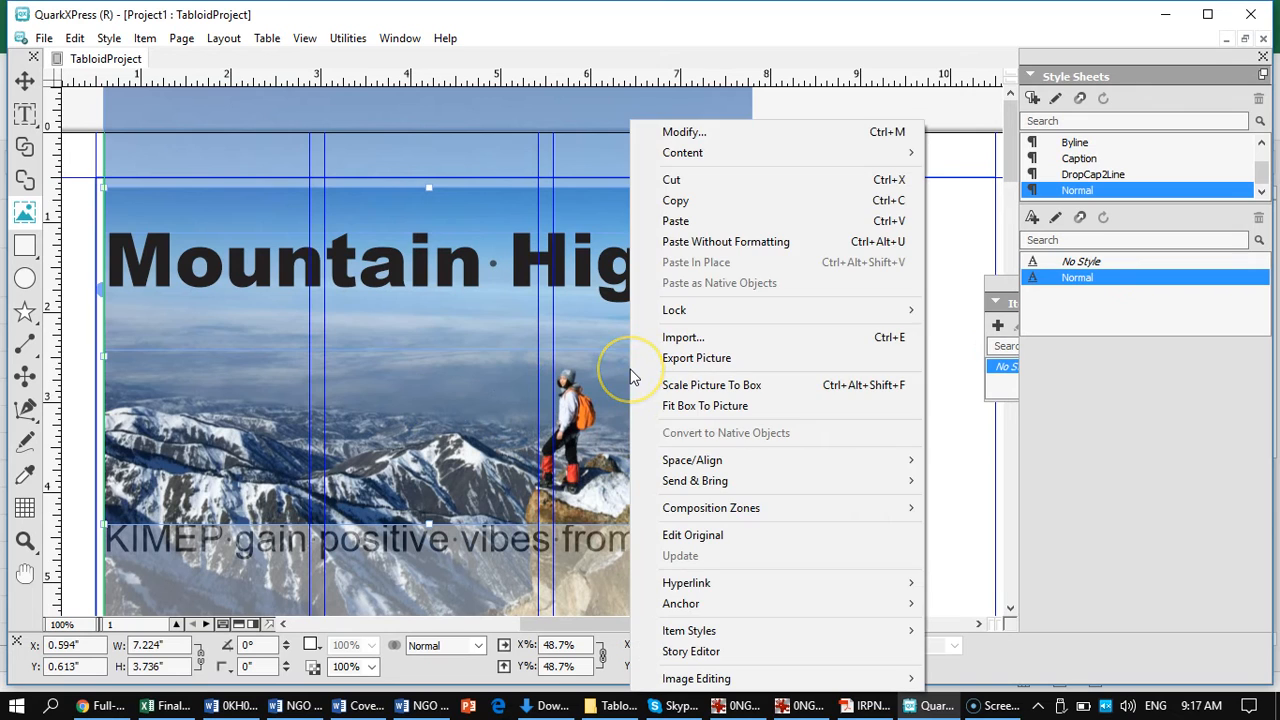
left_click(945, 368)
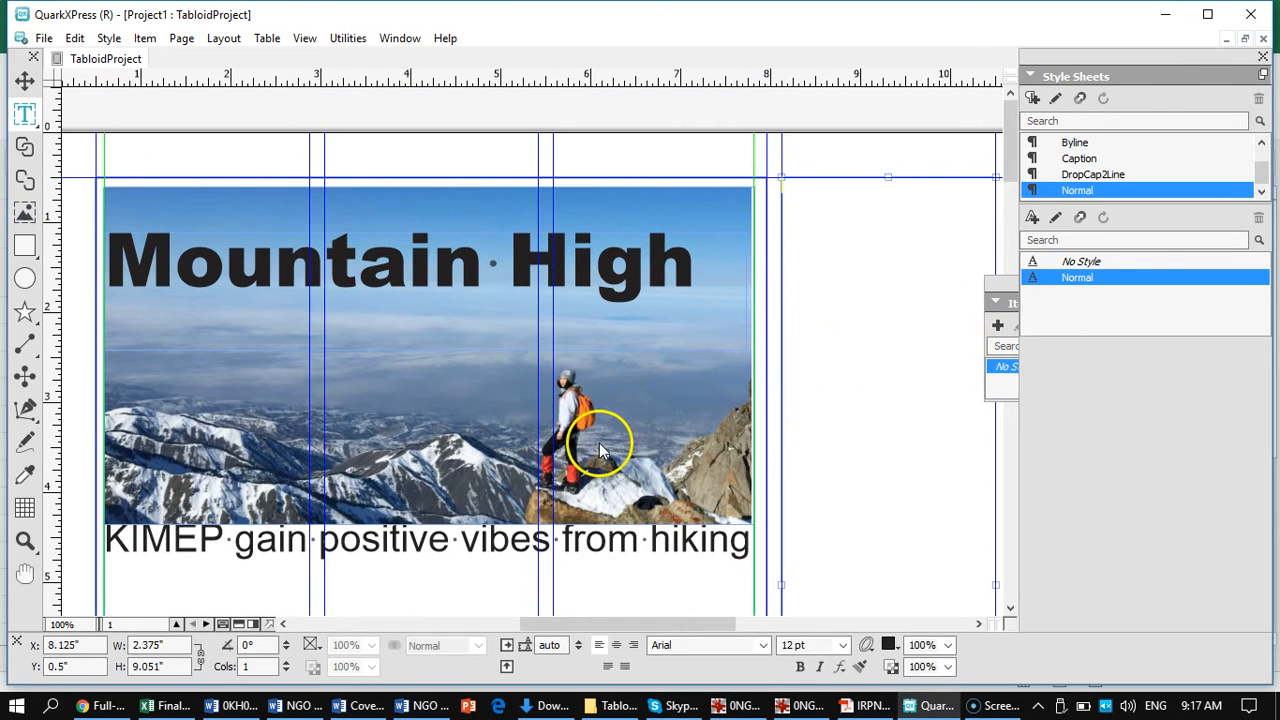
left_click(425, 546)
left_click_drag(425, 546, 424, 567)
left_click(65, 292)
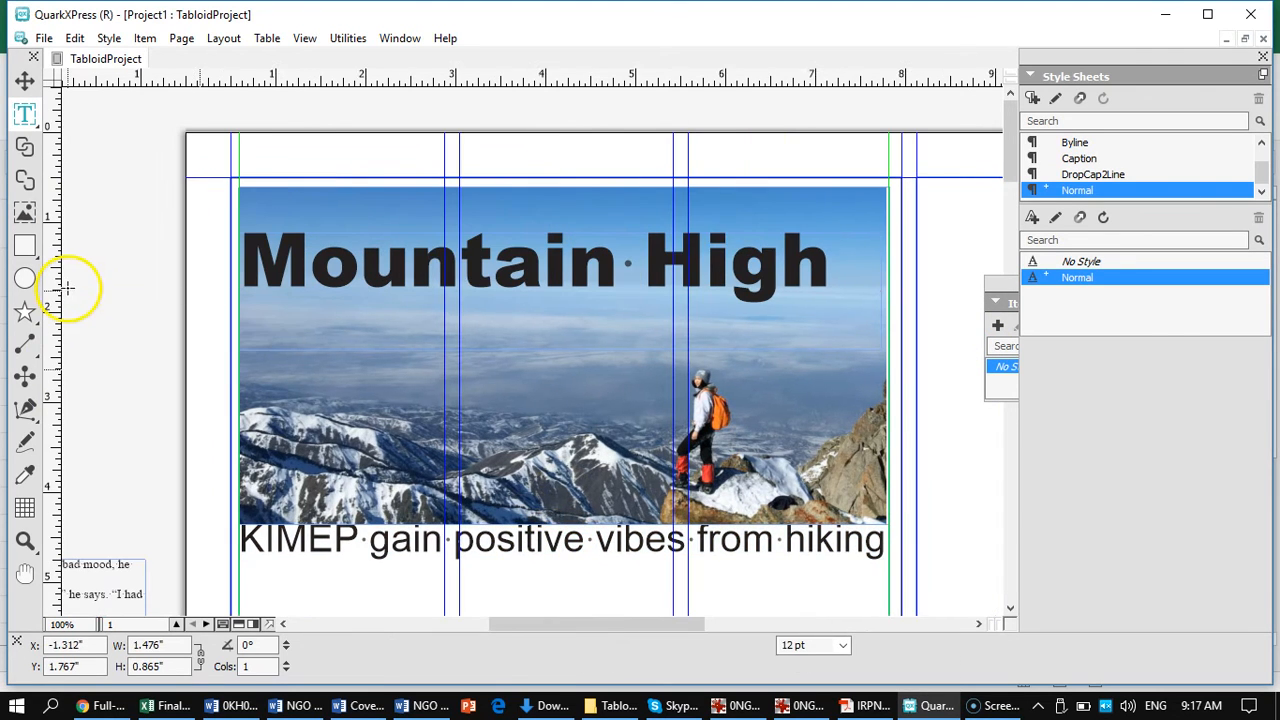
Step: Lower the subheadline box's top edge to about Y 4.454" and raise its bottom edge so the box is about 0.443" high
left_click(25, 80)
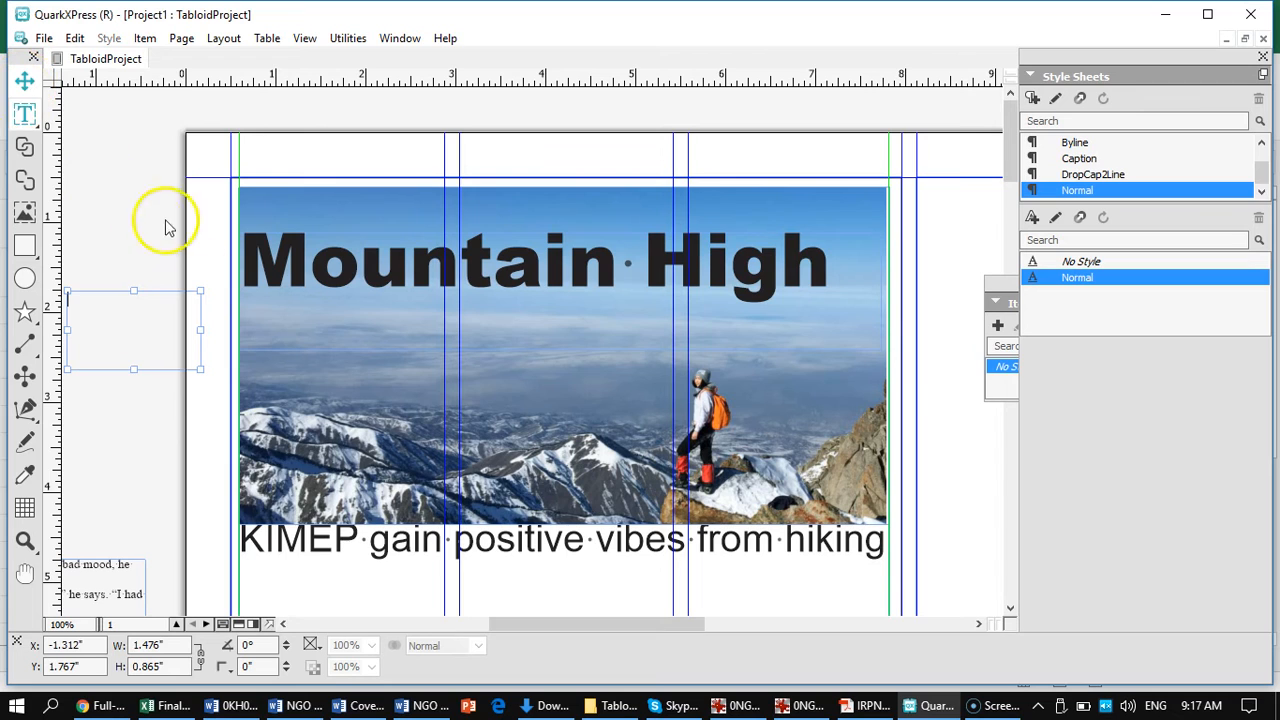
left_click(310, 541)
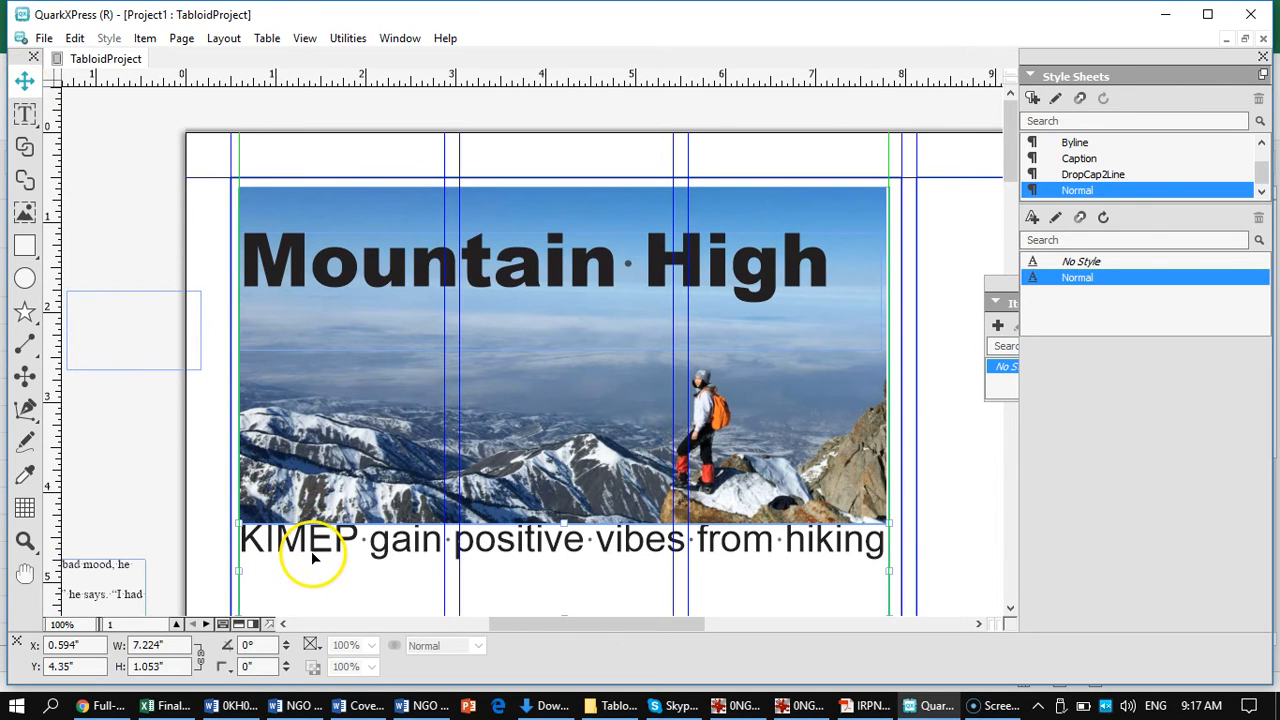
left_click_drag(567, 521, 570, 532)
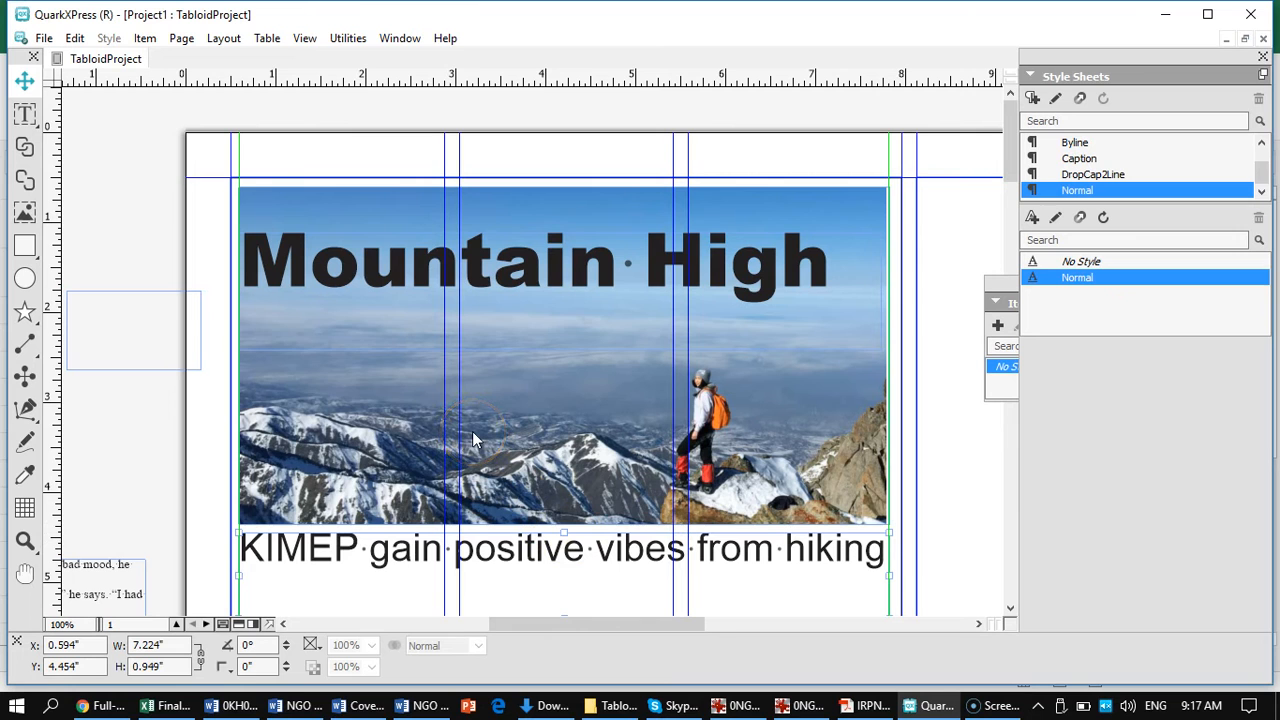
left_click_drag(337, 371, 365, 284)
left_click_drag(586, 545, 583, 501)
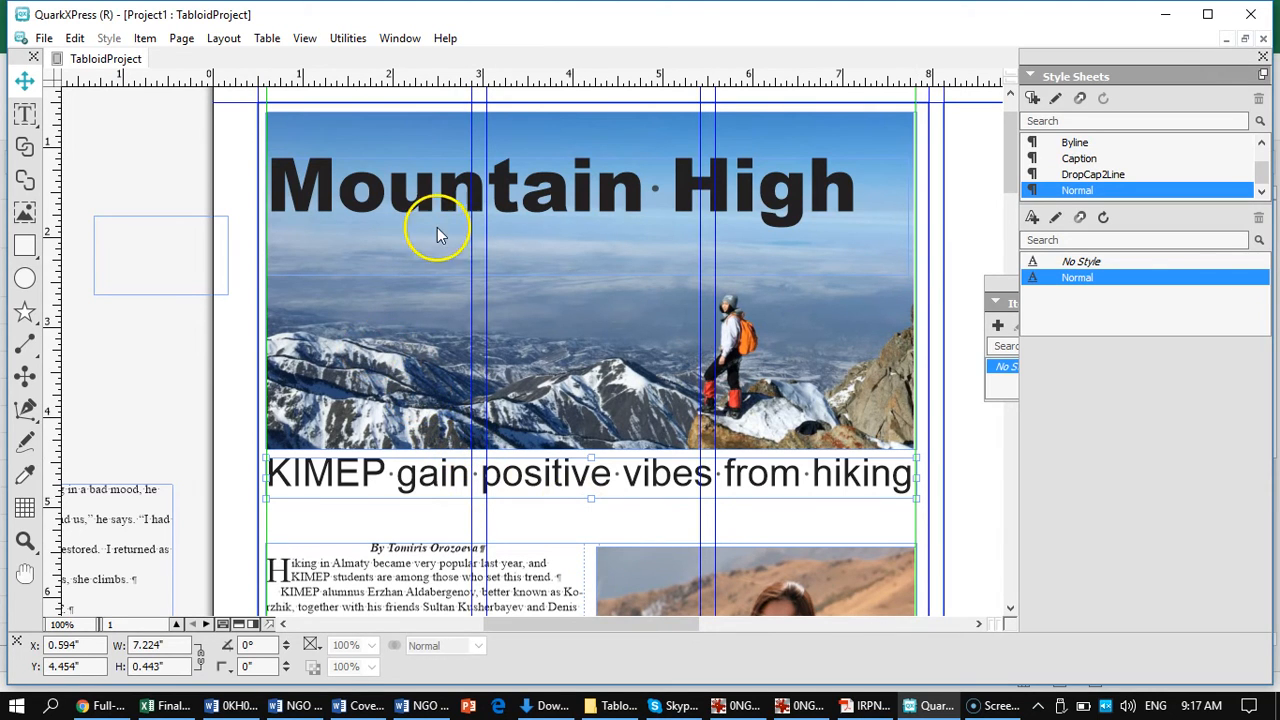
Step: Move the headline box up to about X 0.641", Y 0.834" and raise its bottom edge so the box is about 0.865" high
left_click(451, 181)
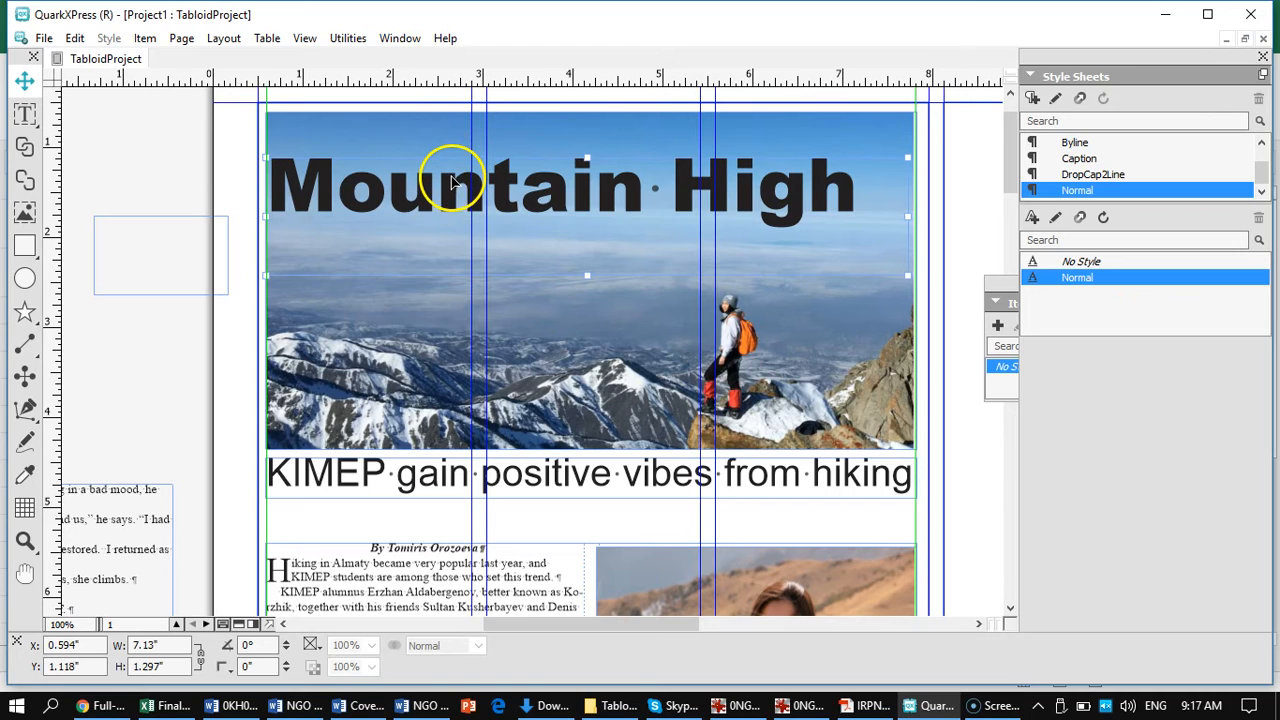
left_click_drag(463, 185, 473, 163)
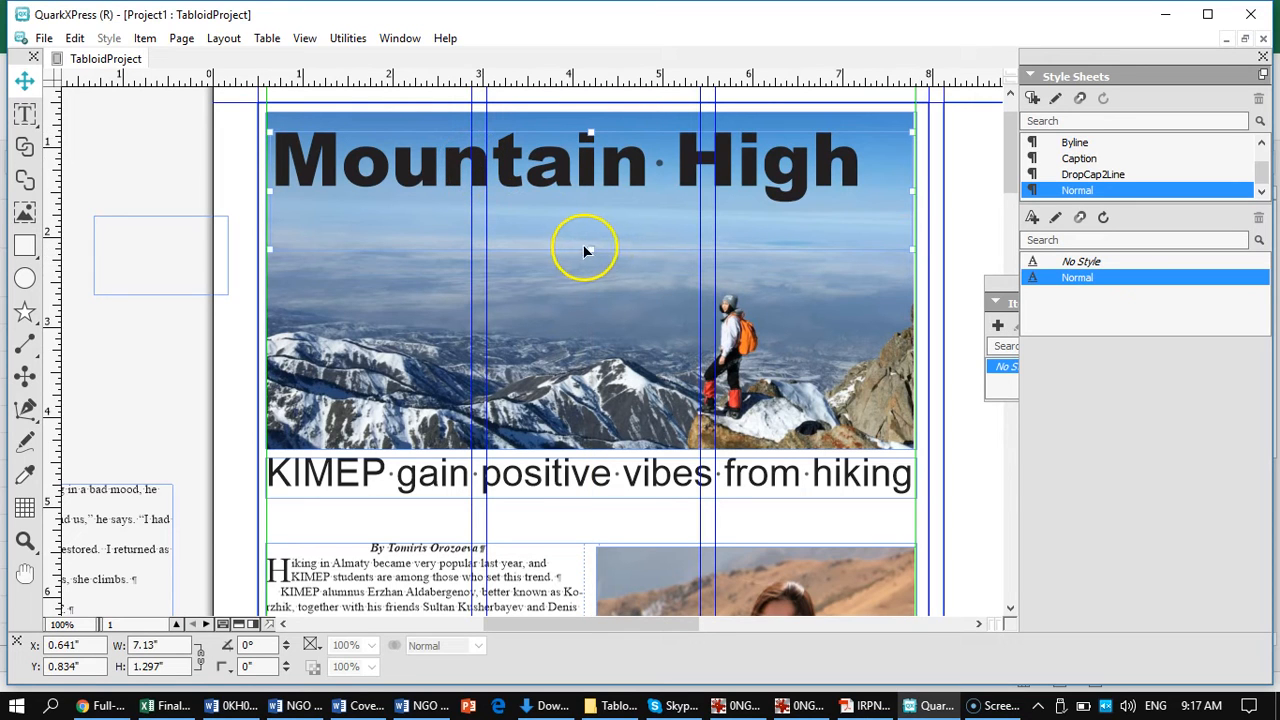
left_click_drag(592, 249, 563, 209)
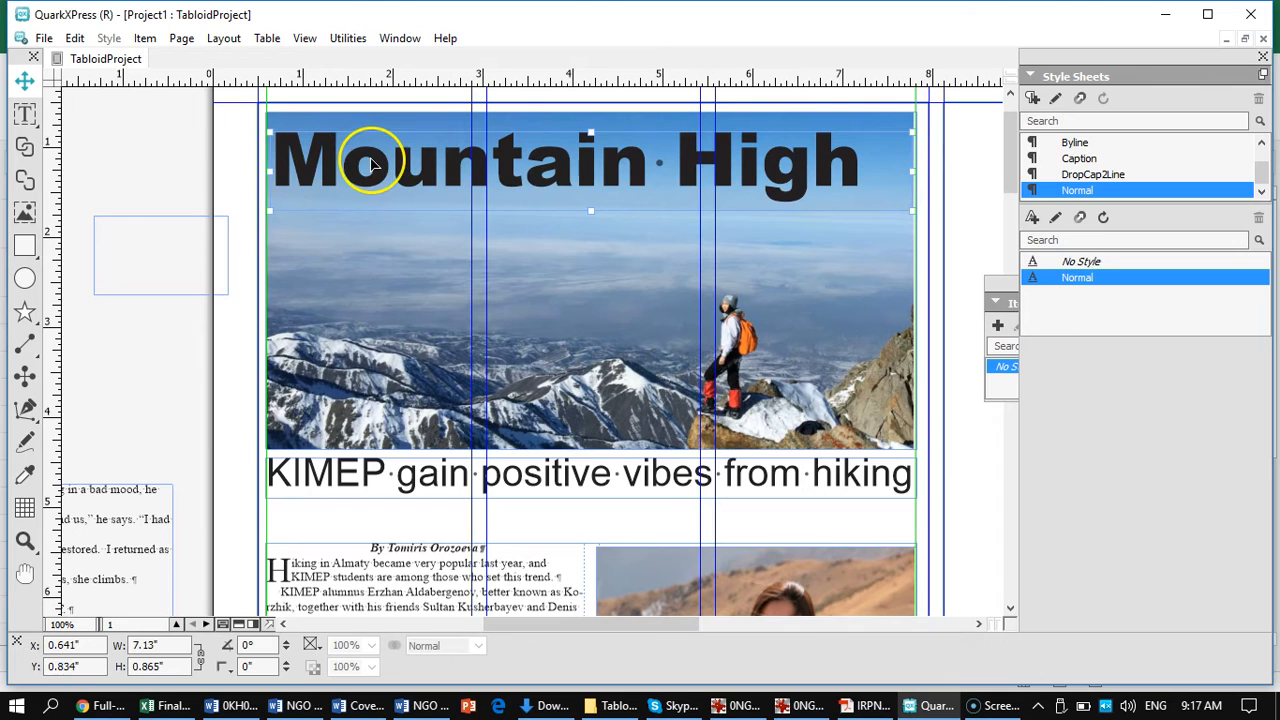
Step: Select the whole "Mountain High" headline and create a character style sheet named 60 from its formatting
left_click(25, 113)
double_click(300, 150)
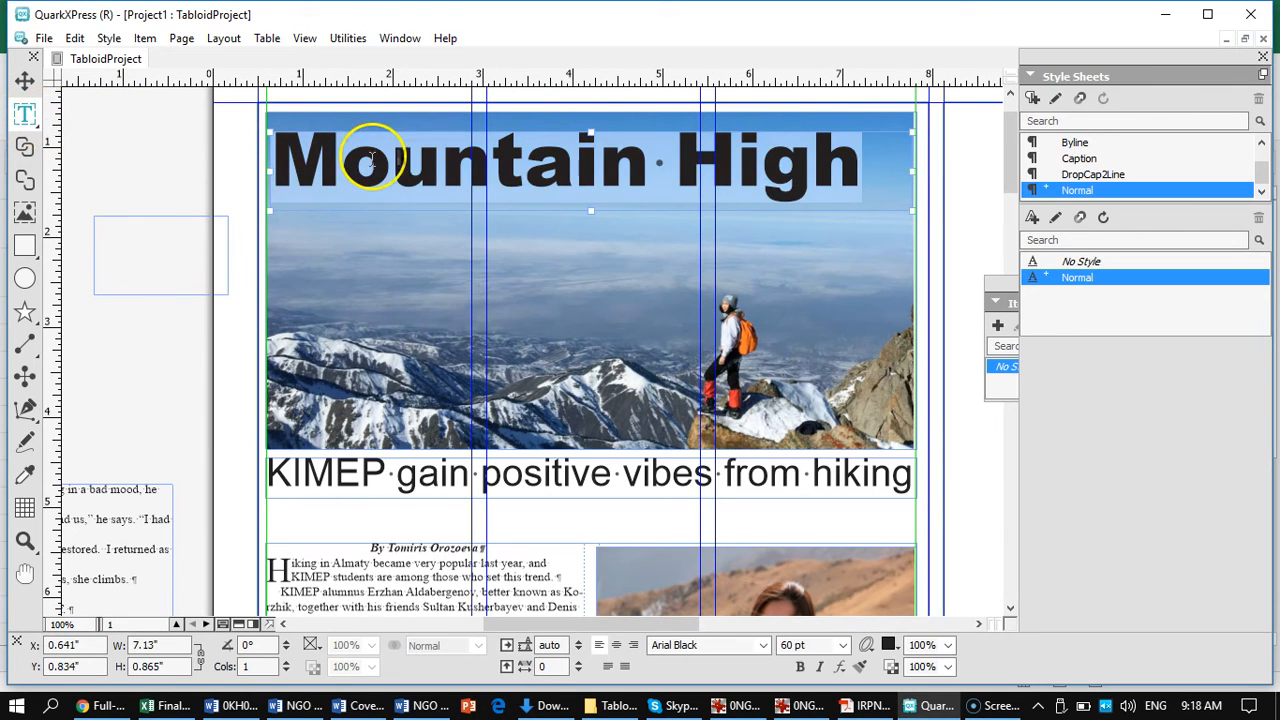
triple_click(384, 165)
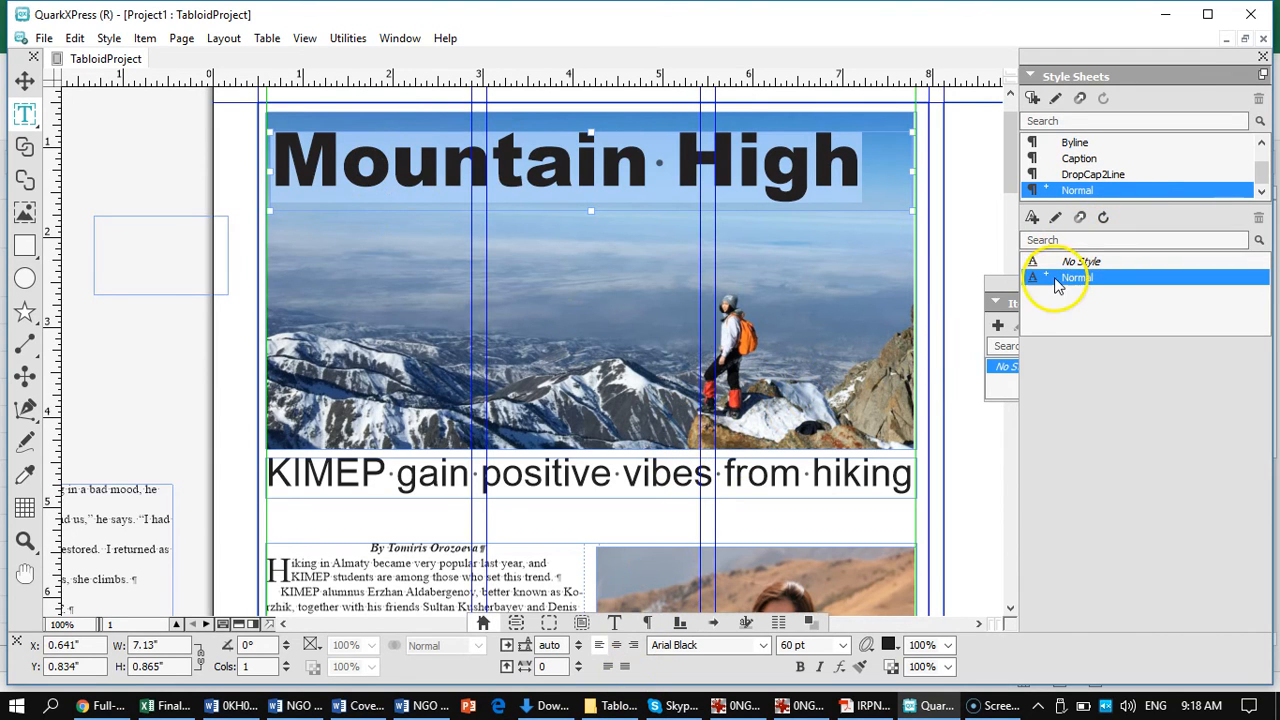
left_click(1032, 218)
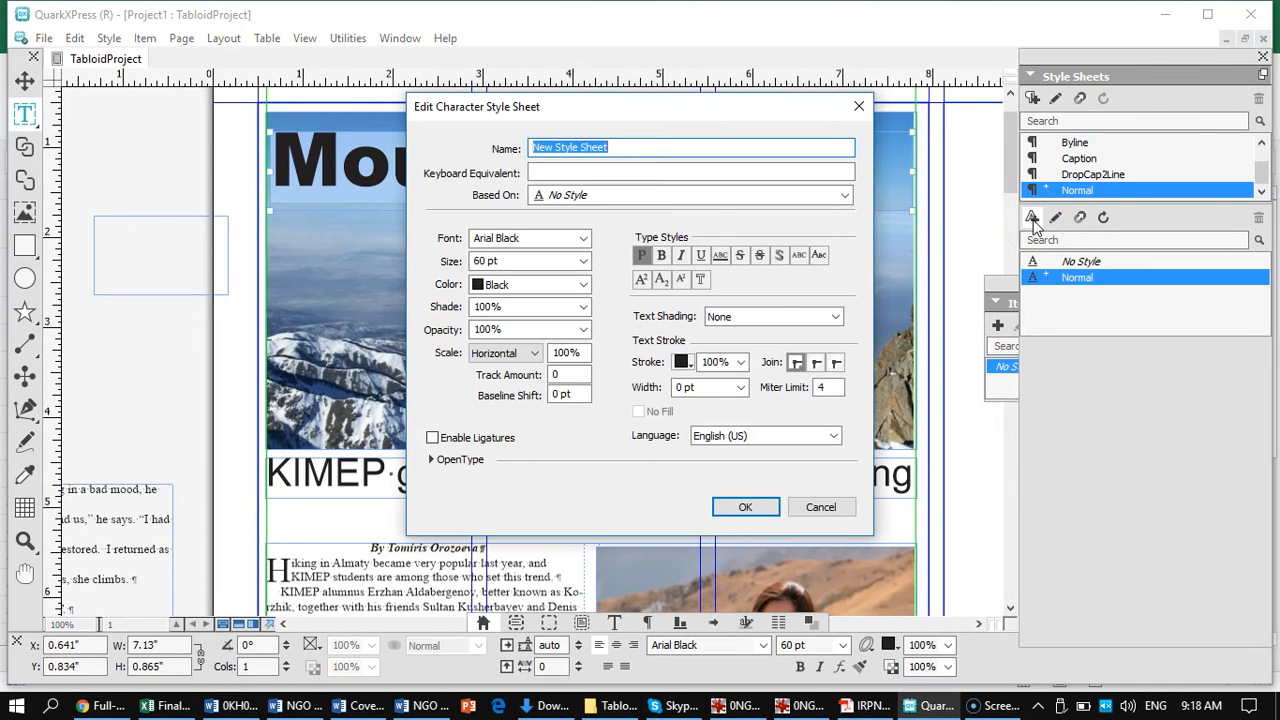
type("60")
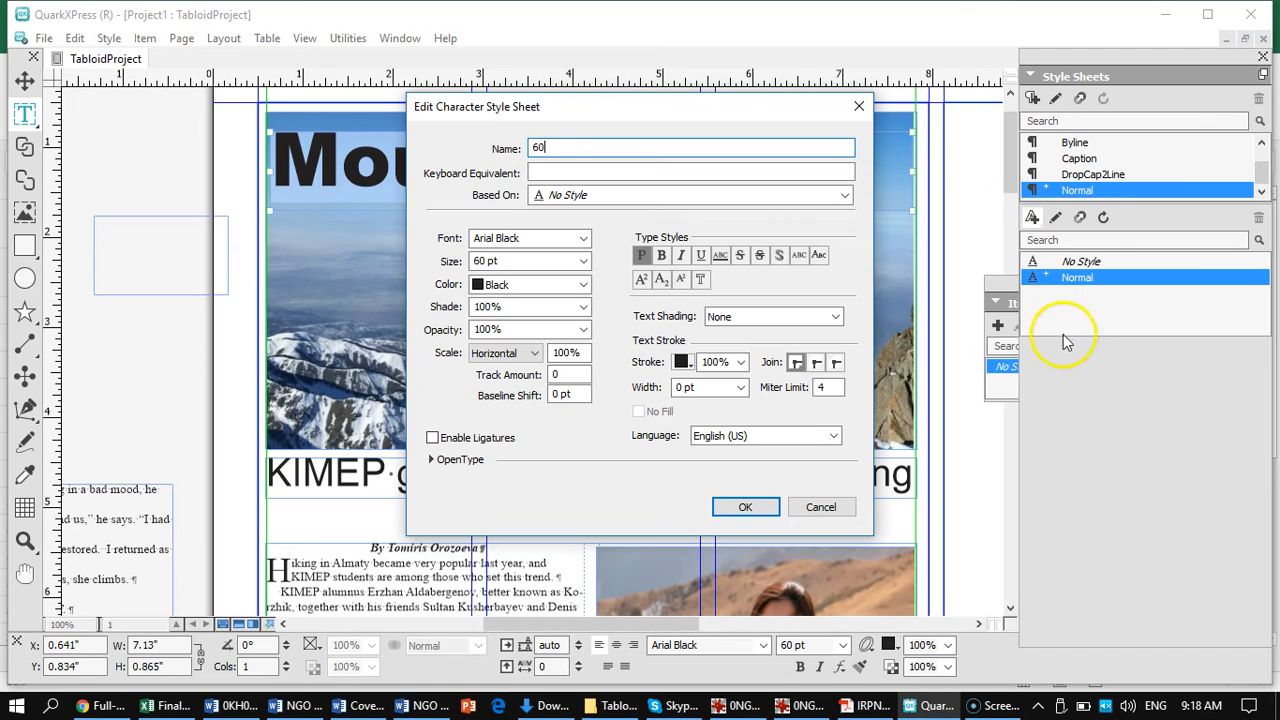
left_click(749, 509)
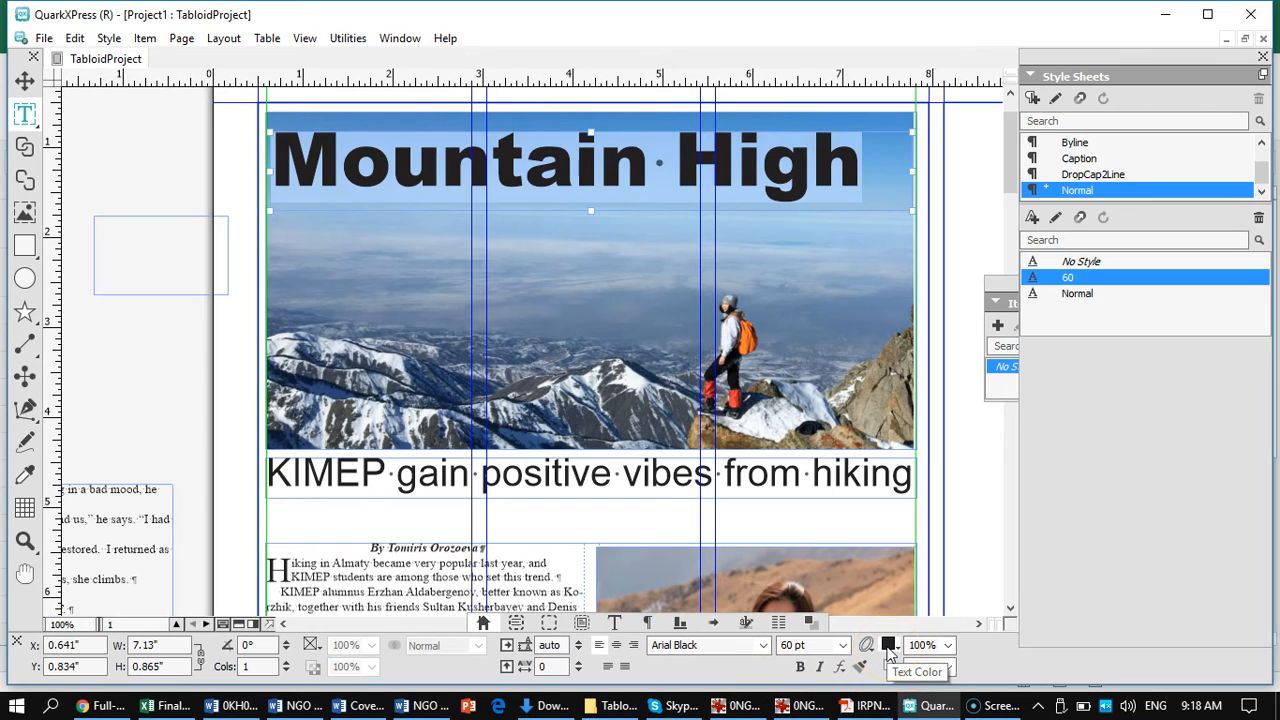
Step: Color the headline with a new CMYK color named DarkBlue, set to C 94.9%, M 76.9%, Y 2.4%, K 22%
left_click(887, 648)
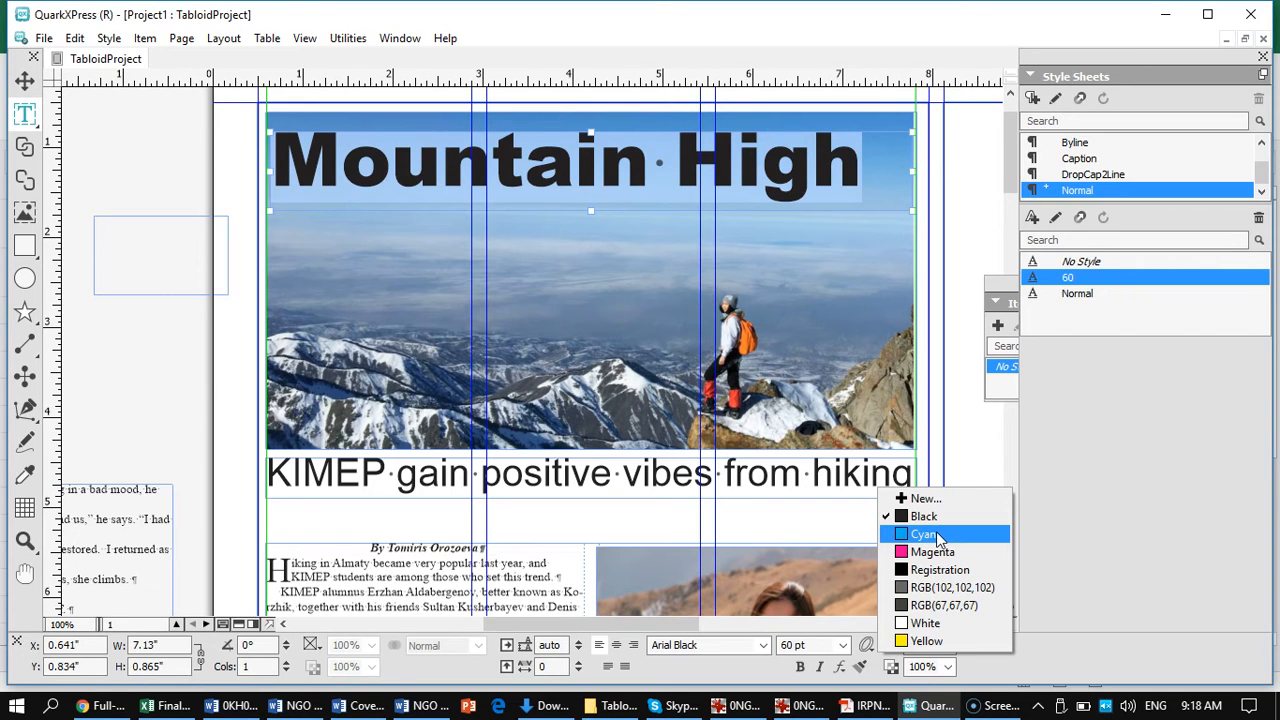
left_click(926, 500)
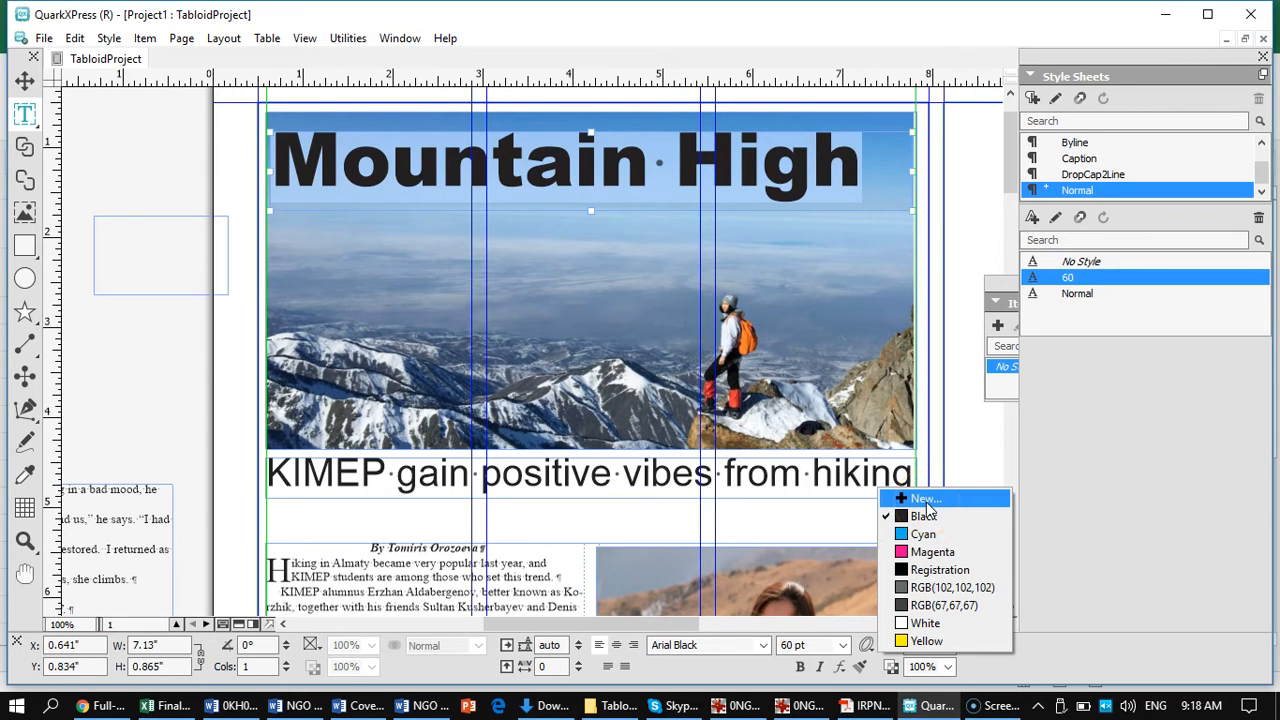
left_click(926, 500)
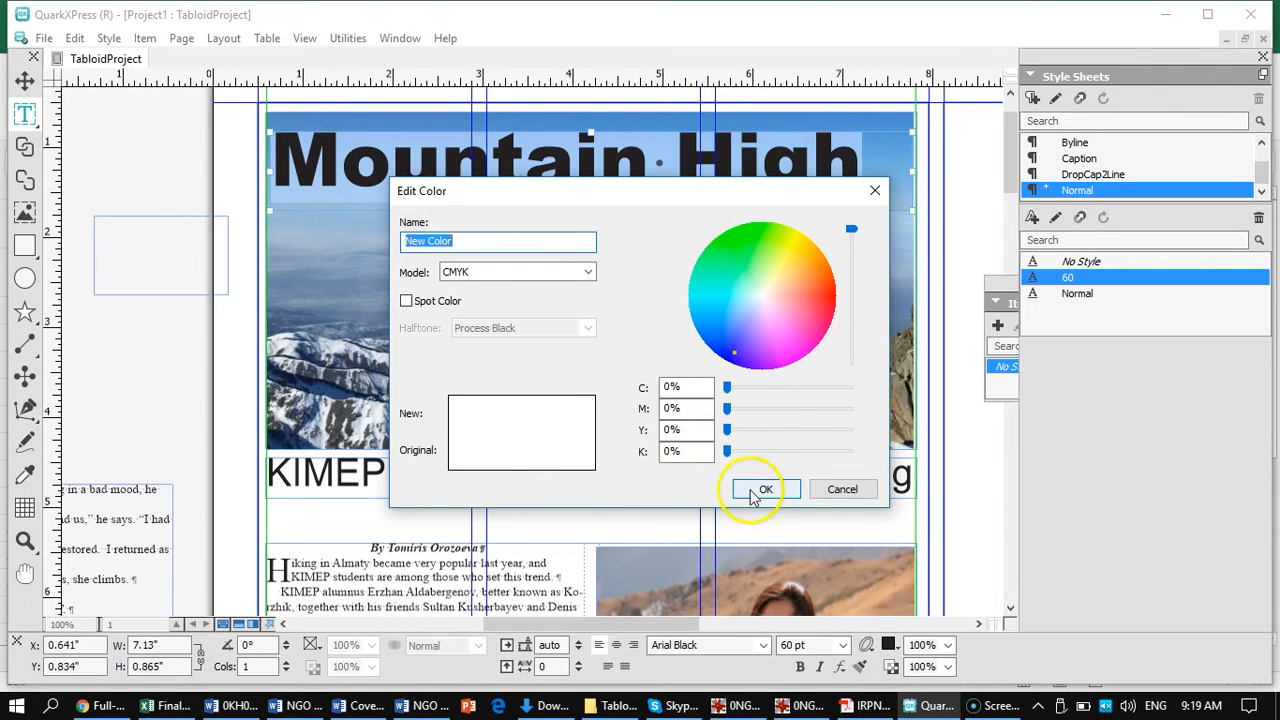
left_click(729, 351)
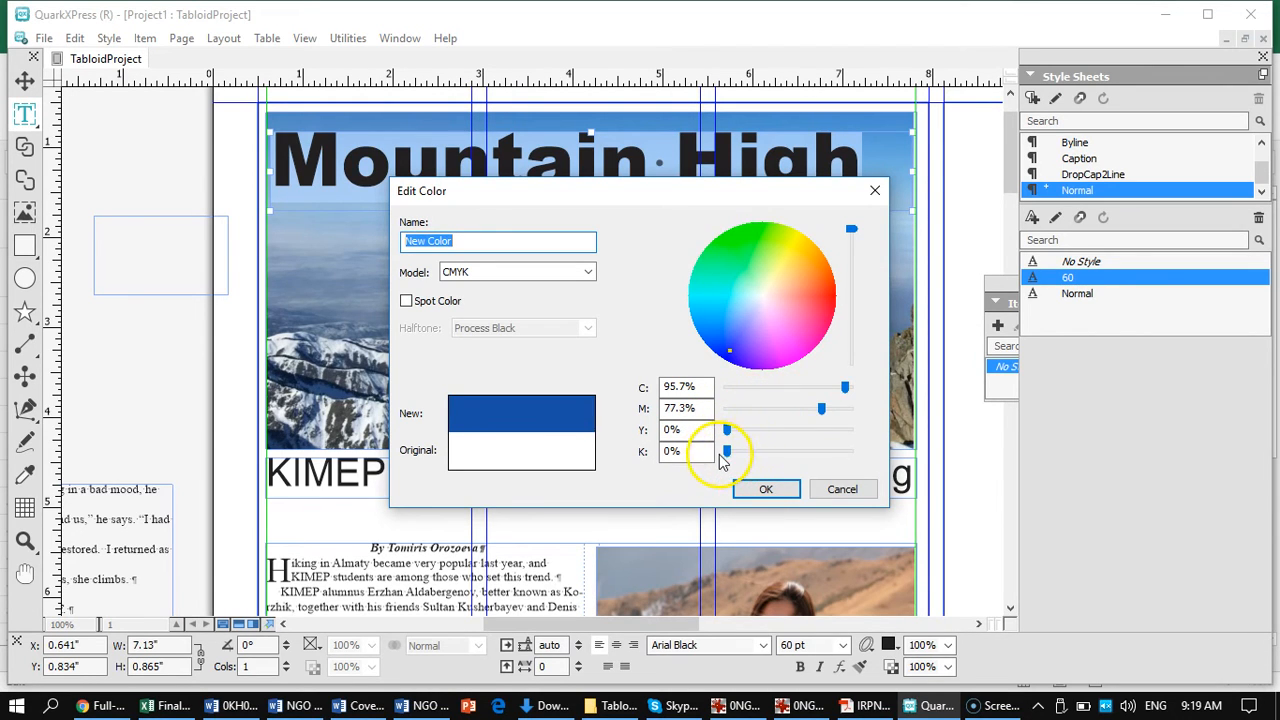
left_click_drag(726, 451, 727, 451)
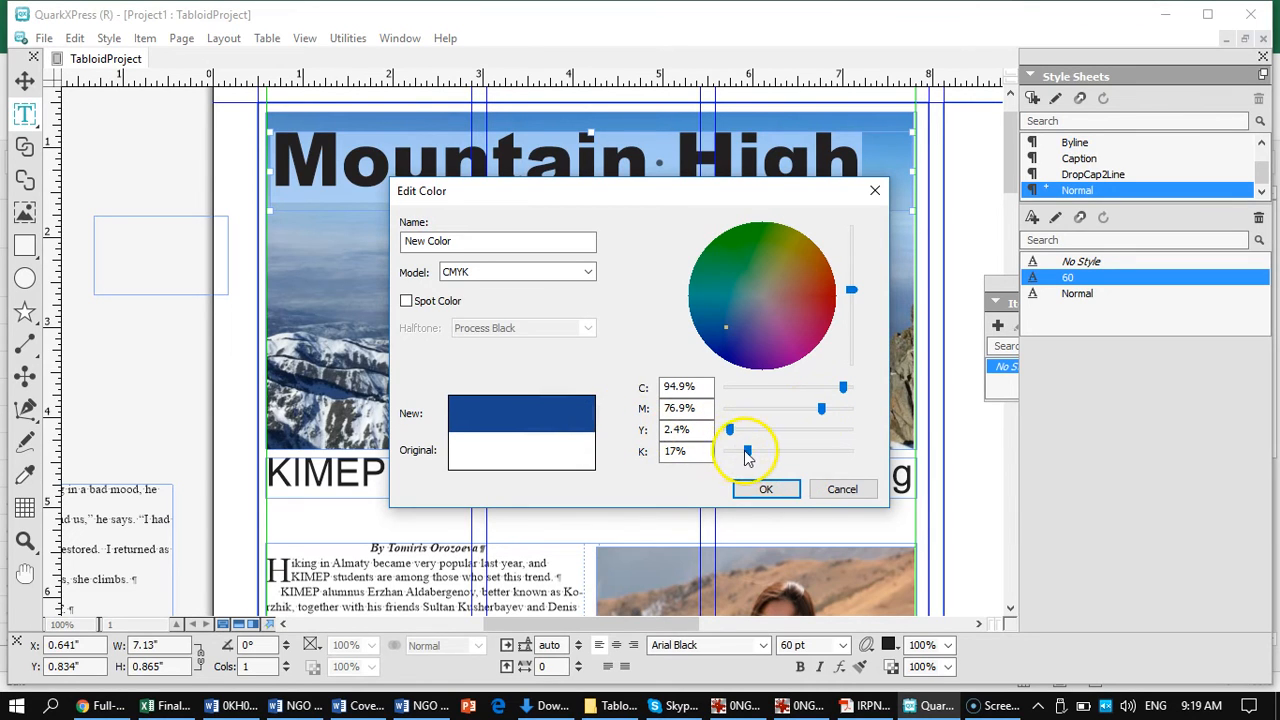
left_click_drag(749, 451, 755, 451)
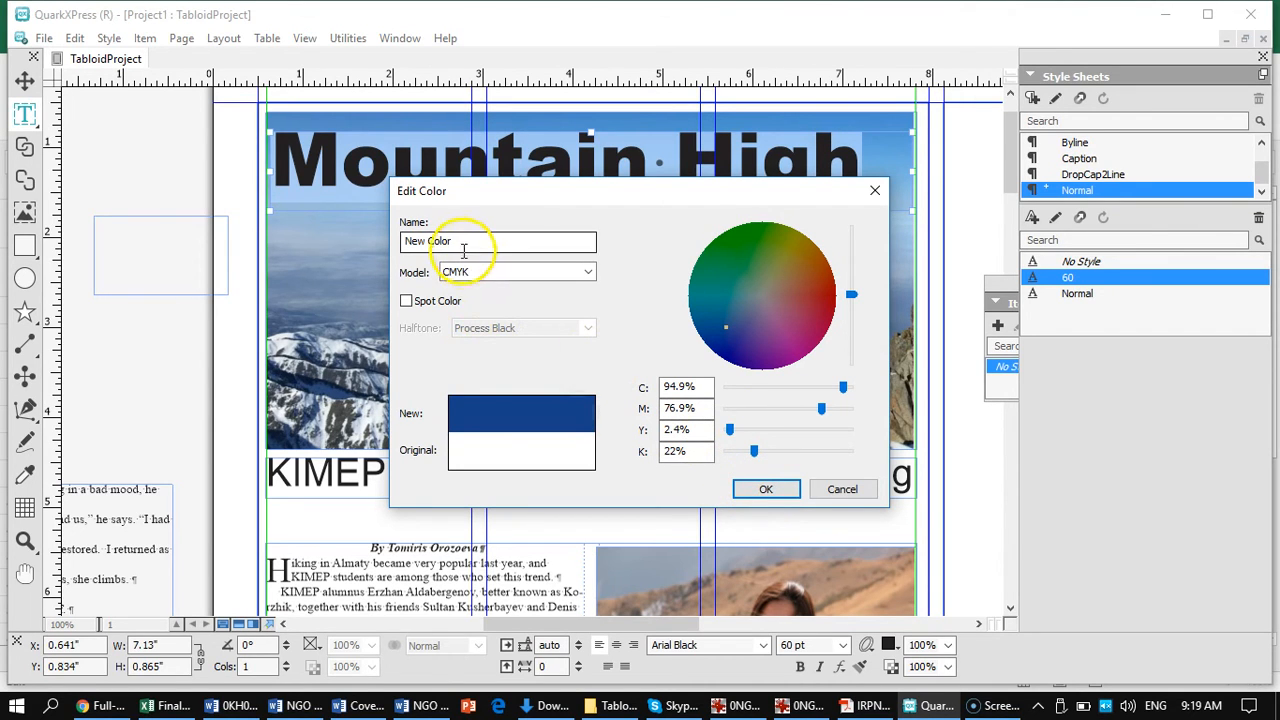
left_click_drag(460, 243, 390, 246)
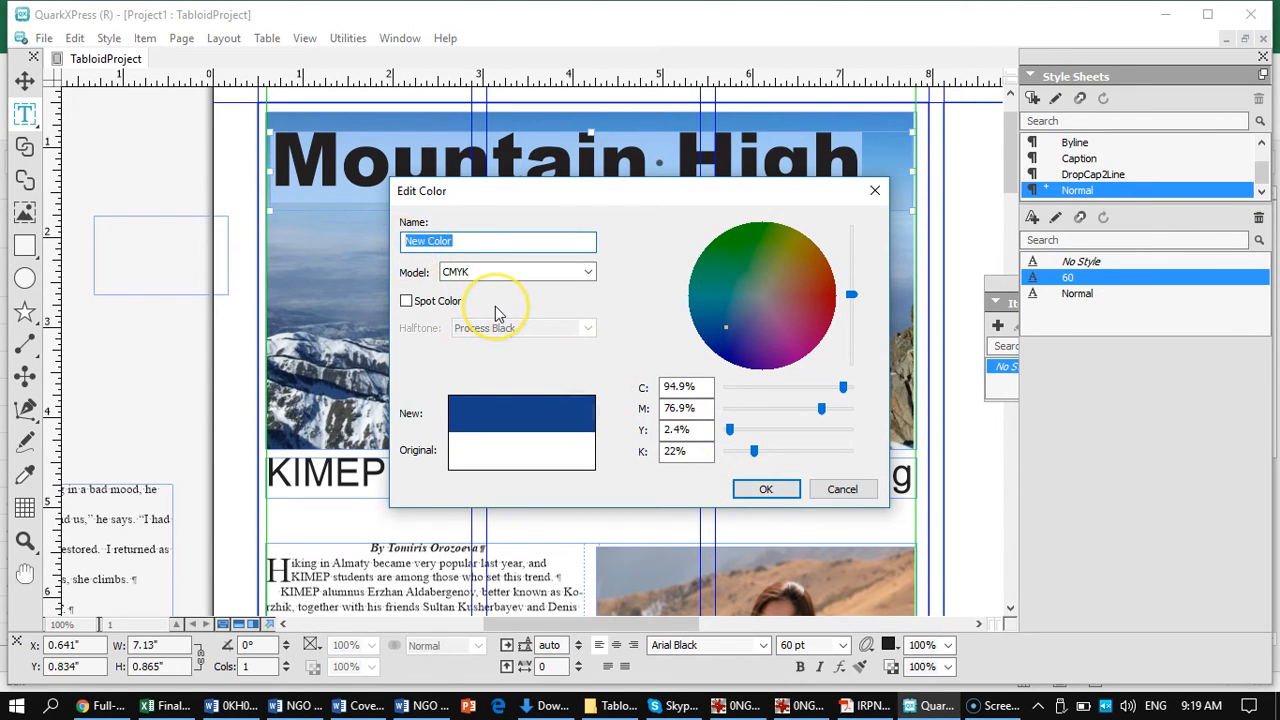
type("DarkBlue")
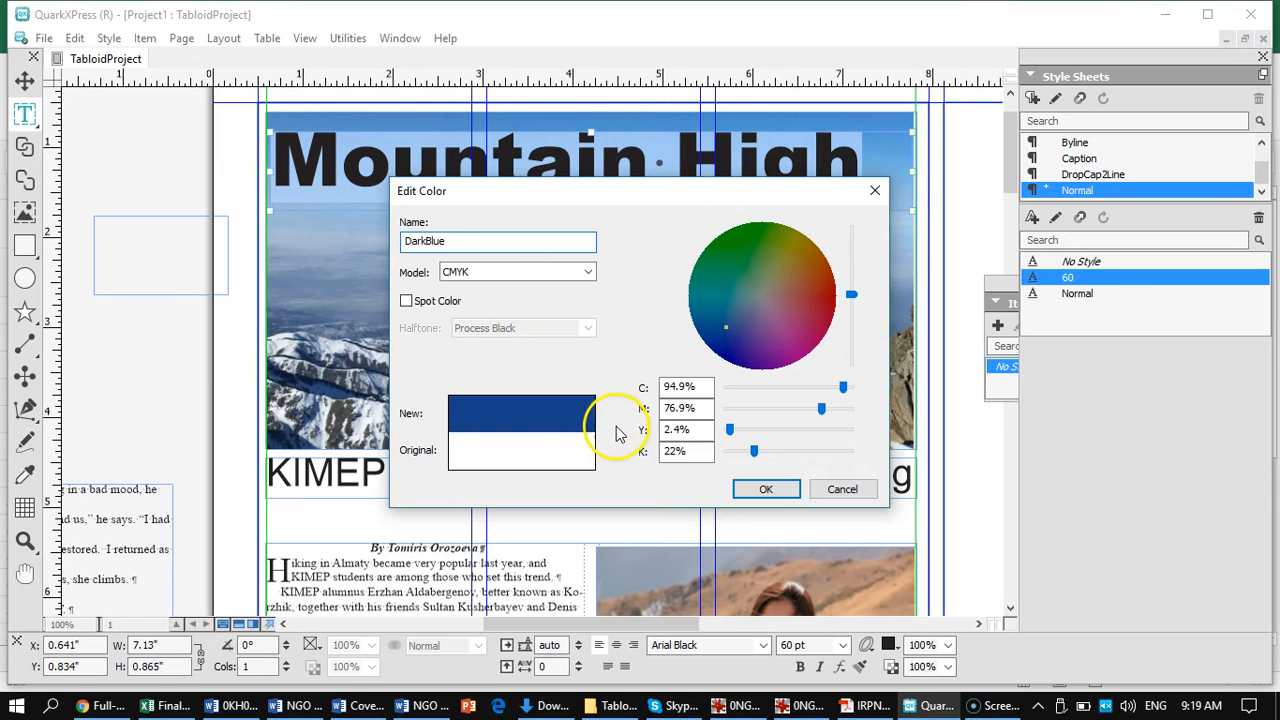
left_click(764, 490)
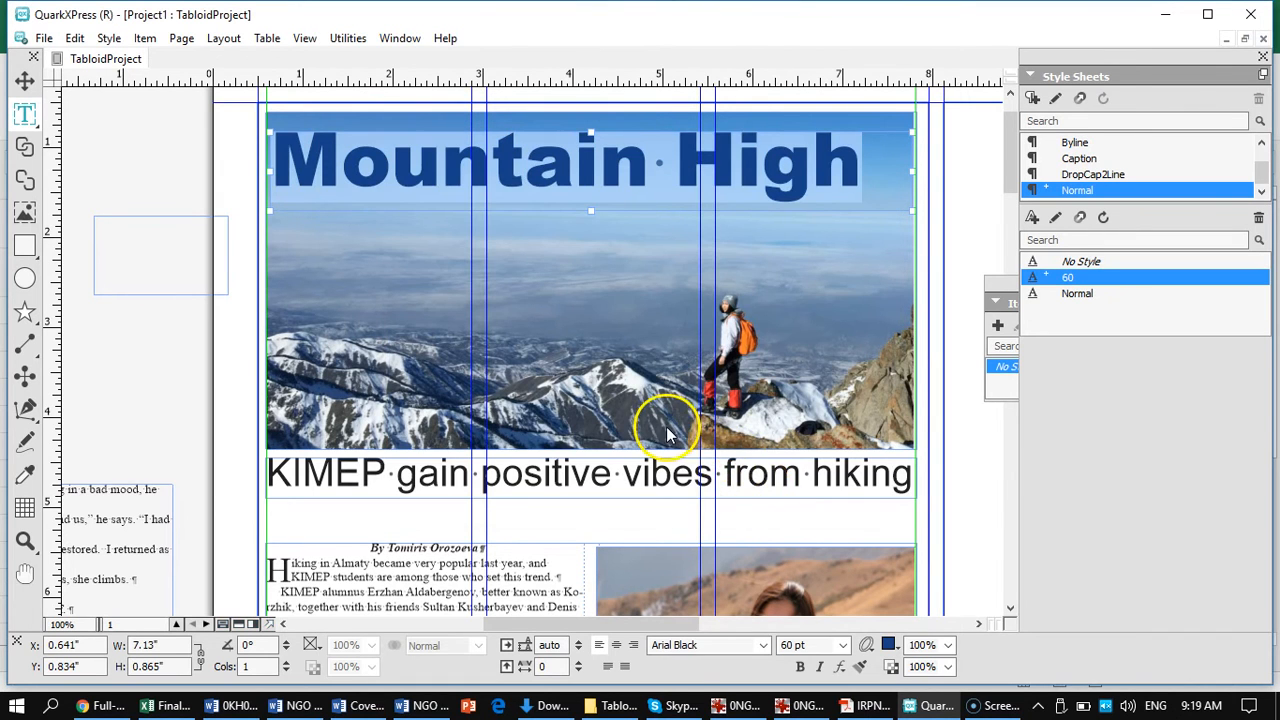
left_click(650, 370)
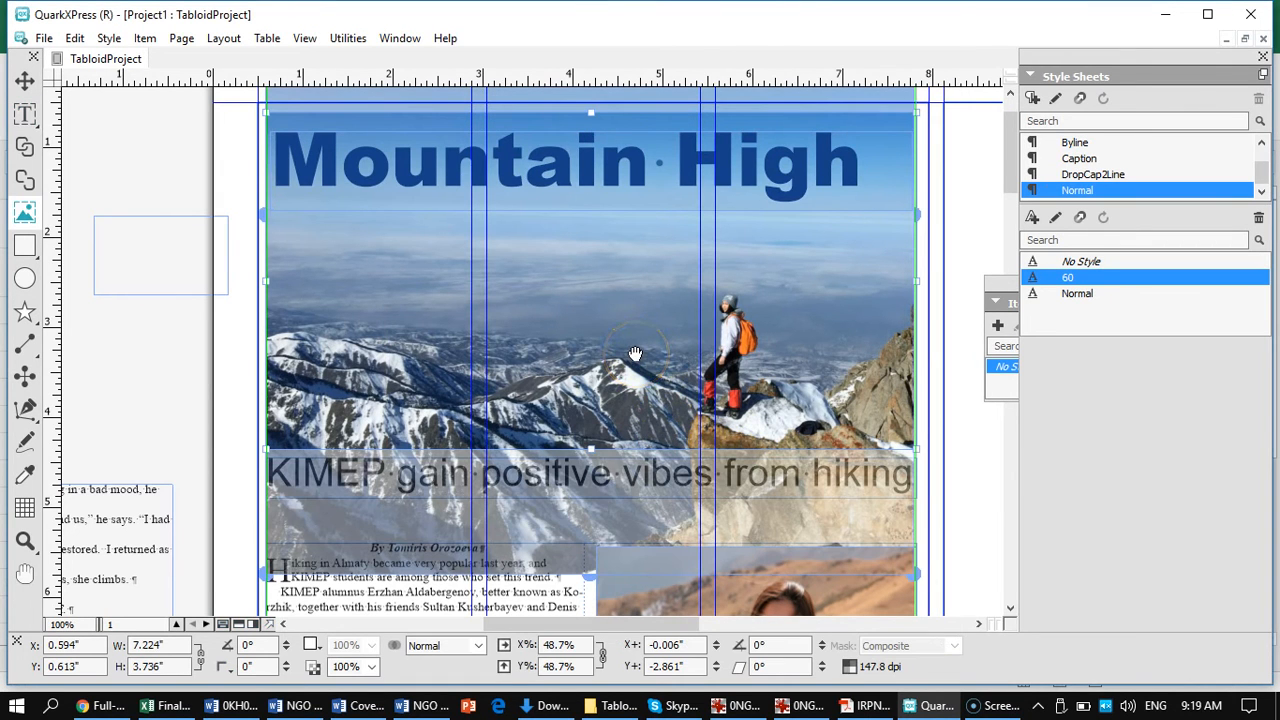
left_click(178, 384)
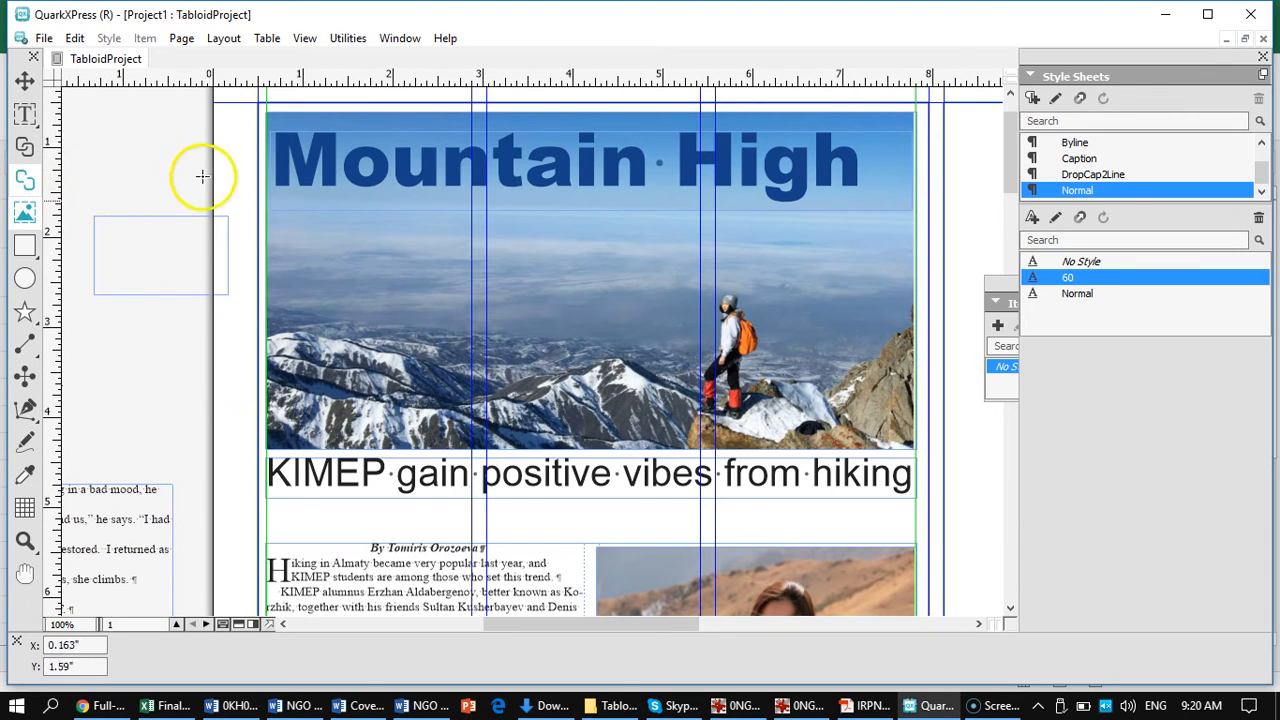
triple_click(397, 178)
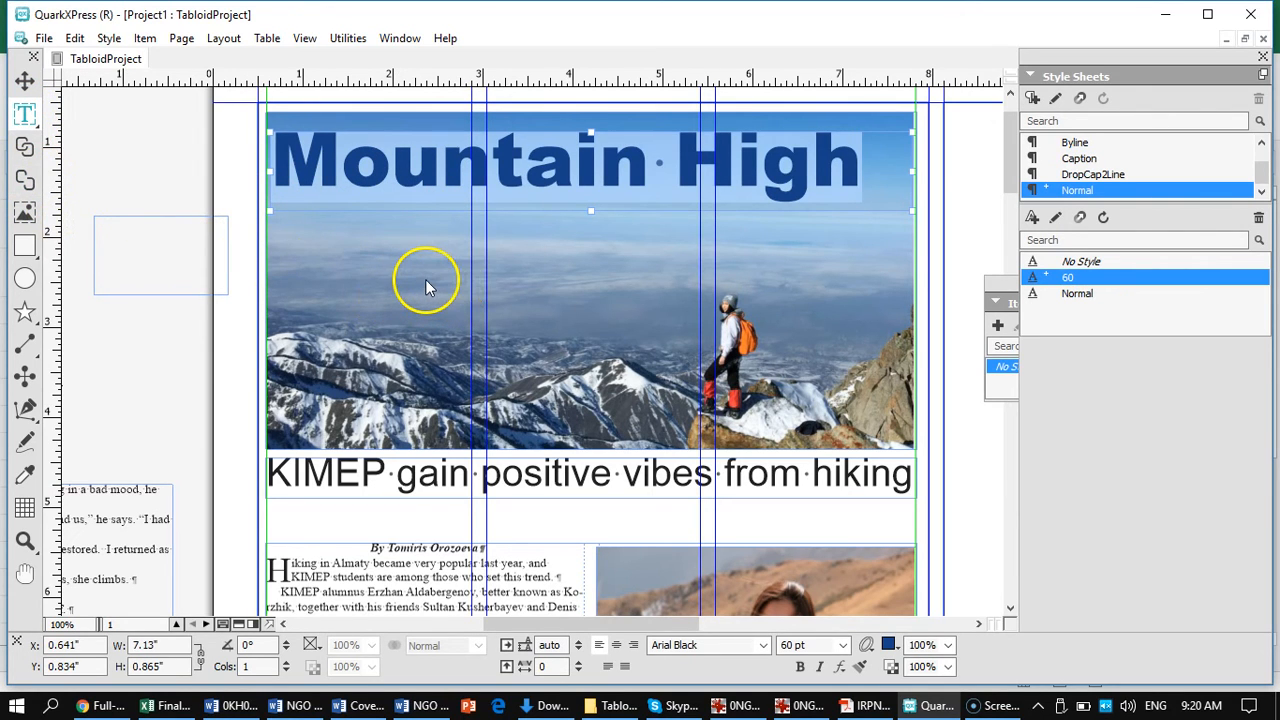
scroll(425, 280, "down", 5)
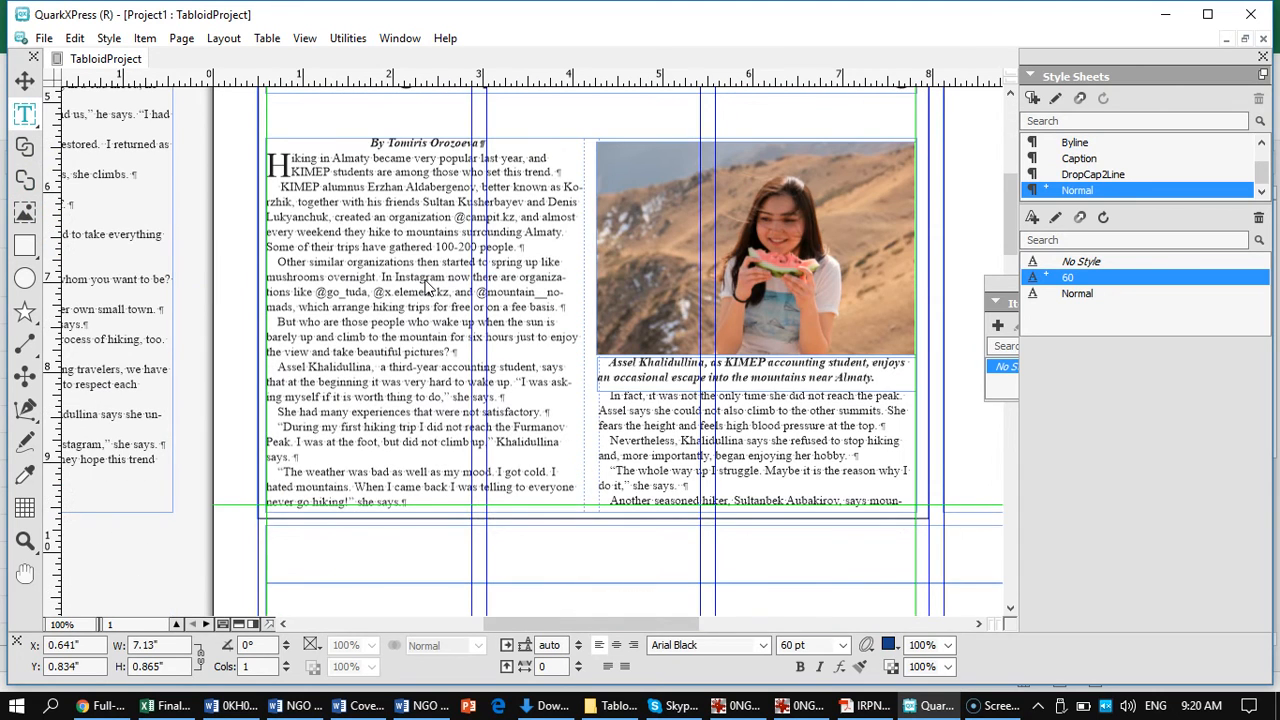
scroll(425, 284, "up", 5)
scroll(425, 280, "down", 5)
Step: Shift the caption box under the portrait photo slightly downward to about X 4.29", Y 7.882"
triple_click(659, 372)
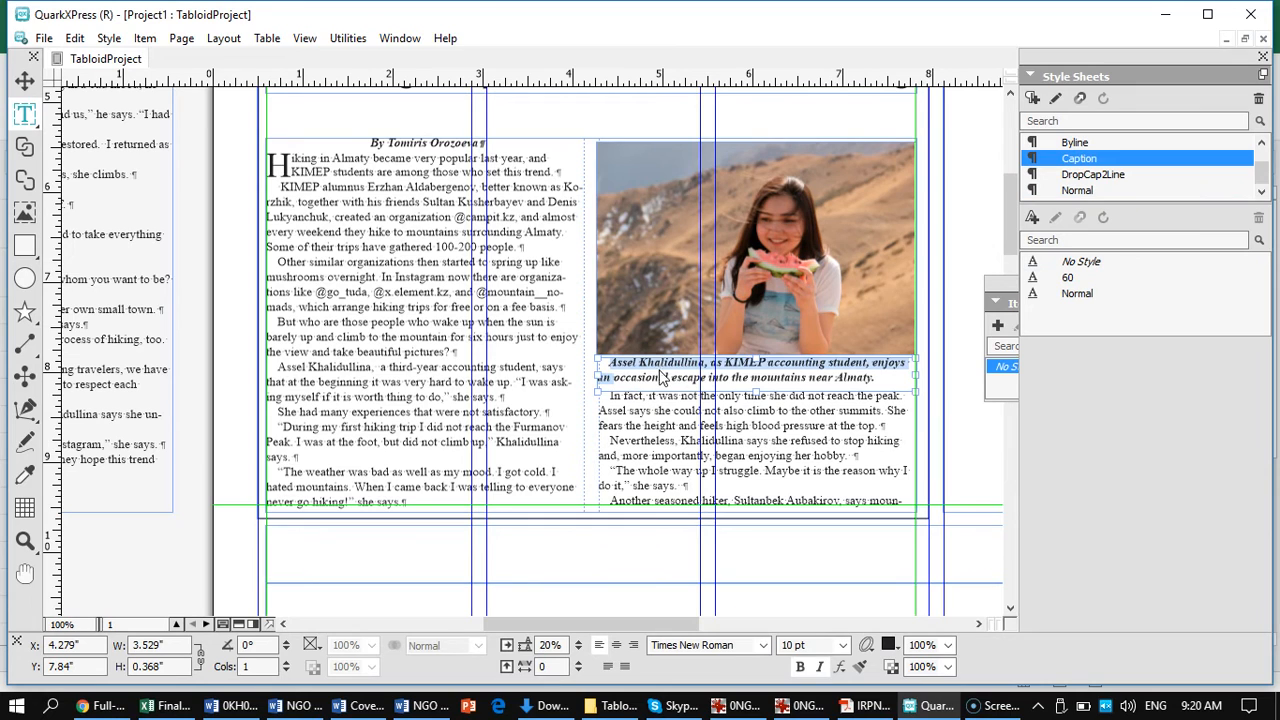
left_click(669, 378)
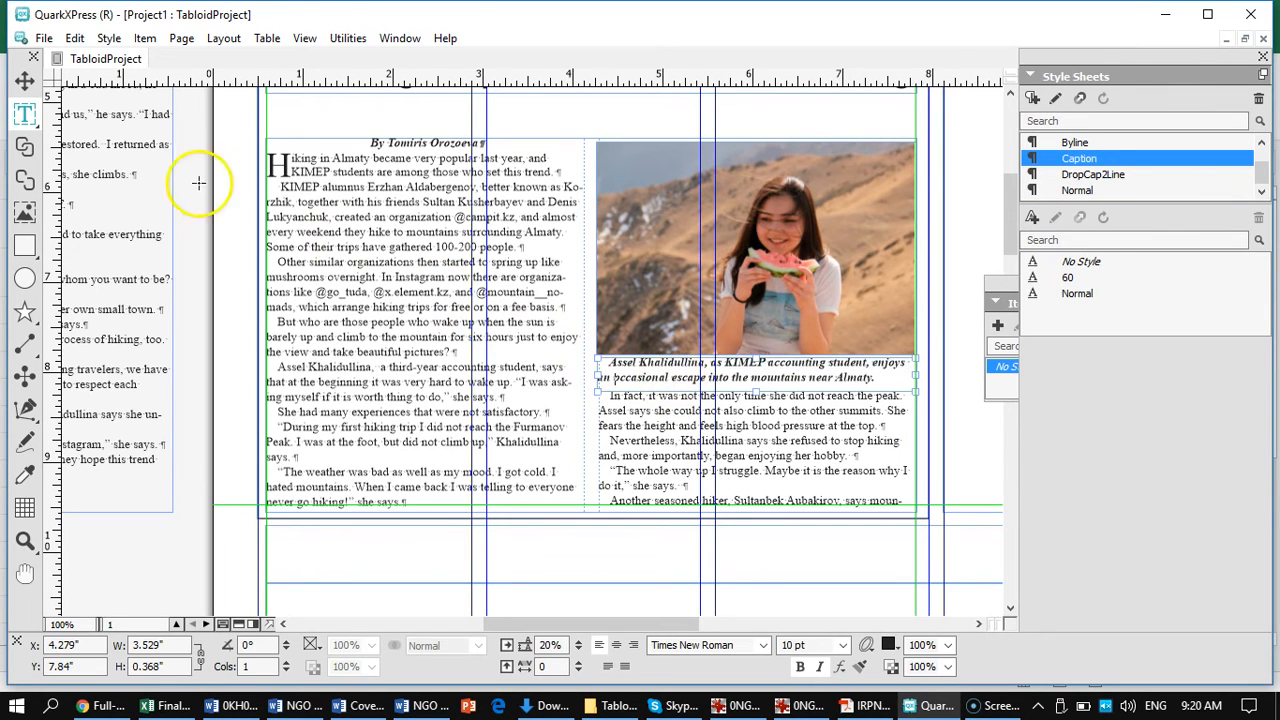
left_click(26, 80)
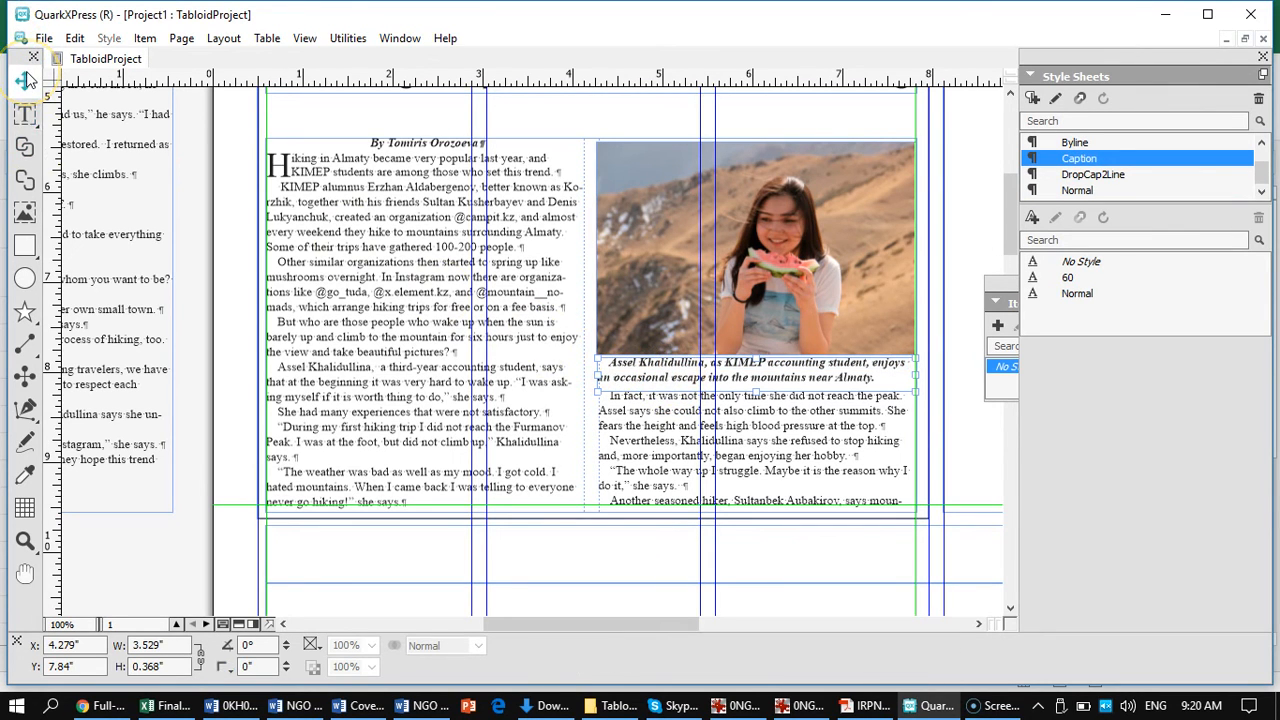
key("ctrl+0")
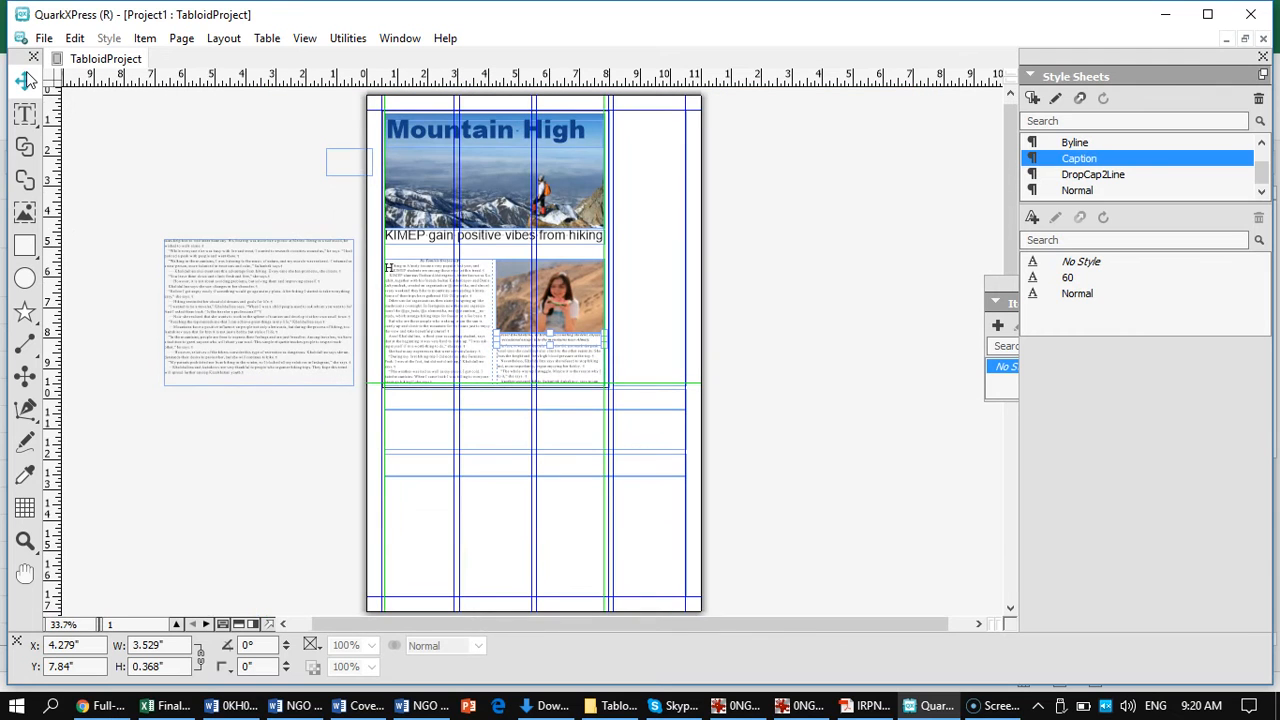
key("ctrl+1")
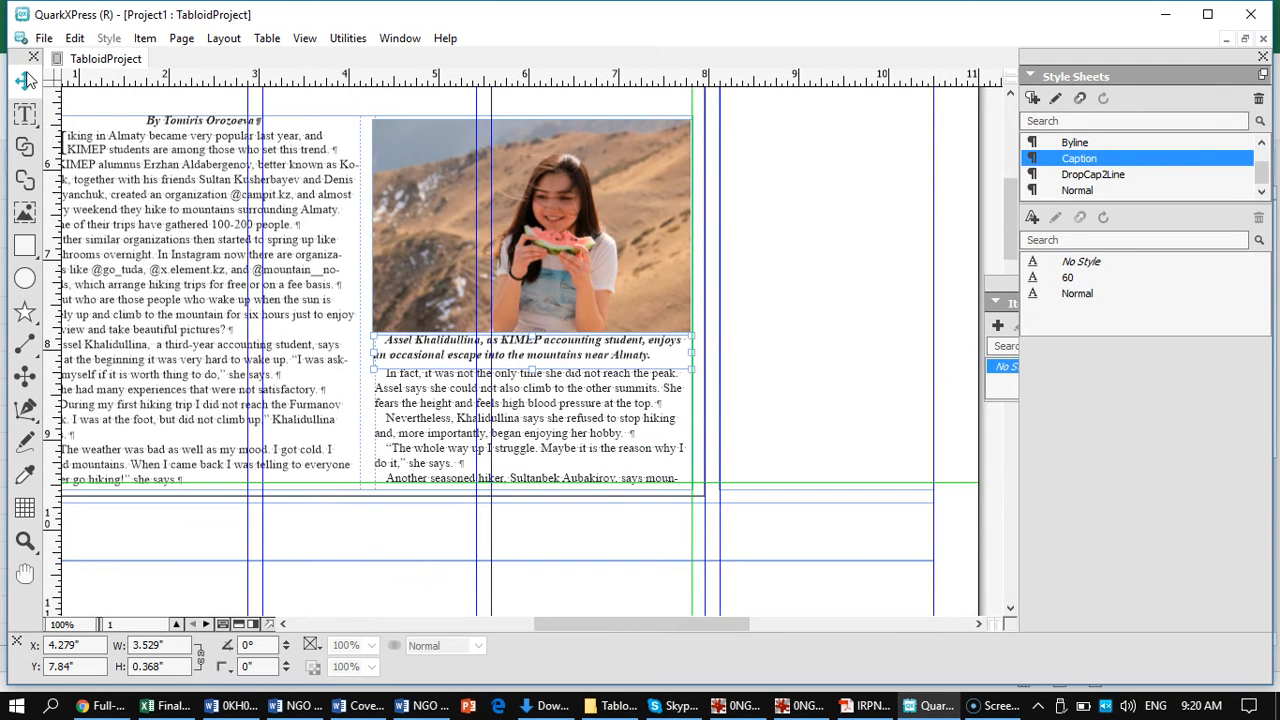
mouse_move(424, 356)
left_mouse_down()
mouse_move(434, 306)
mouse_move(445, 318)
mouse_move(418, 345)
mouse_move(425, 358)
left_mouse_up()
Step: Copy the portrait's caption box and place the duplicate over the mountain photo just below the headline, at about X 0.678", Y 1.699"
scroll(231, 233, "up", 10)
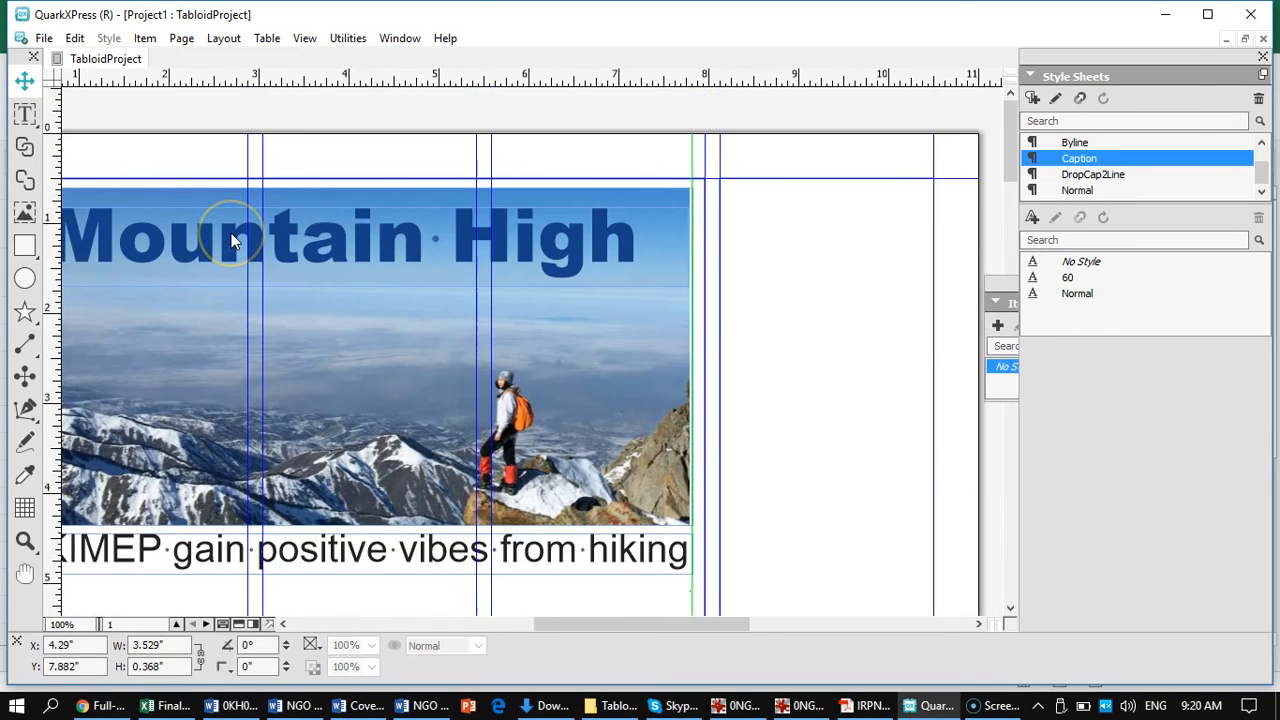
scroll(231, 240, "down", 8)
scroll(200, 265, "up", 4)
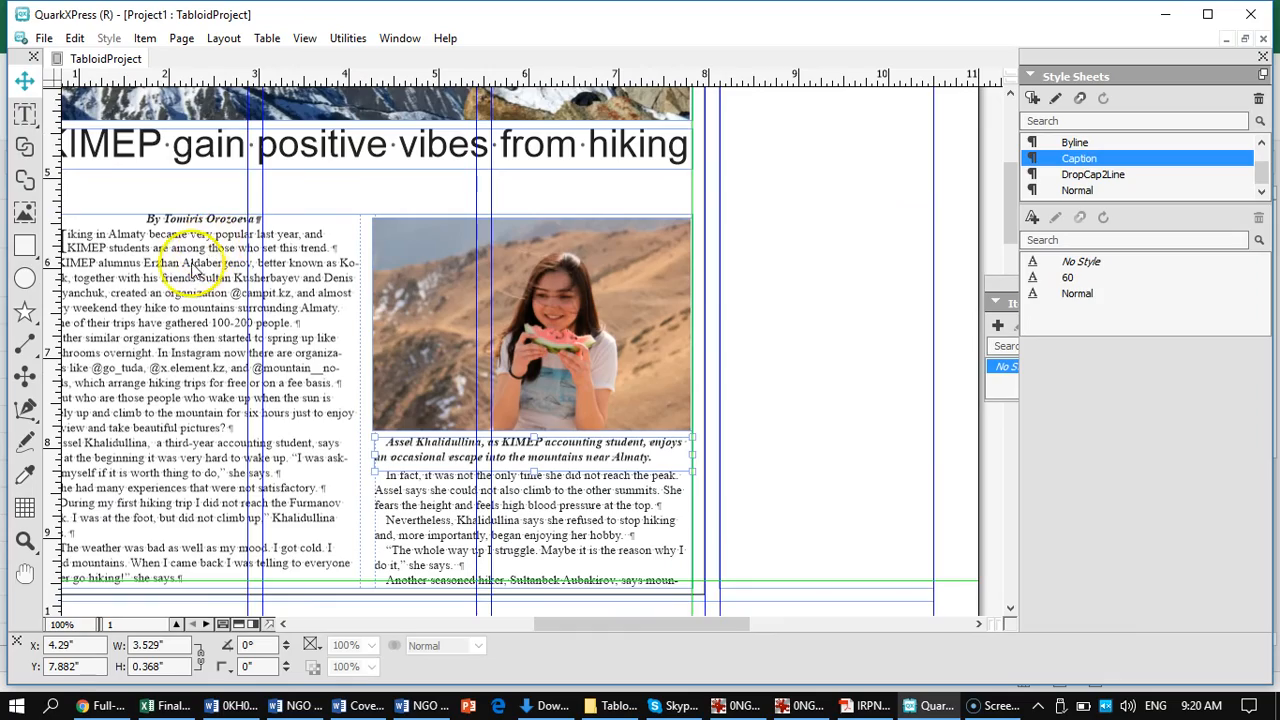
left_click_drag(185, 280, 323, 117)
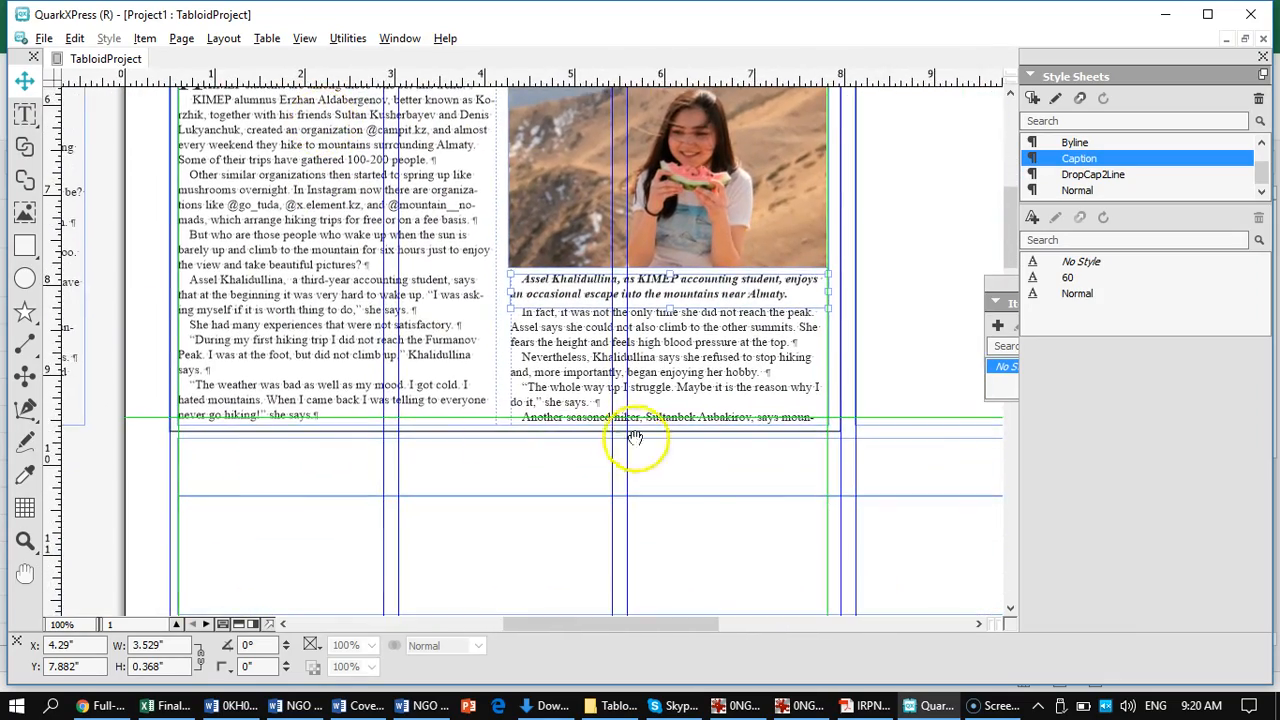
left_click_drag(686, 503, 468, 375)
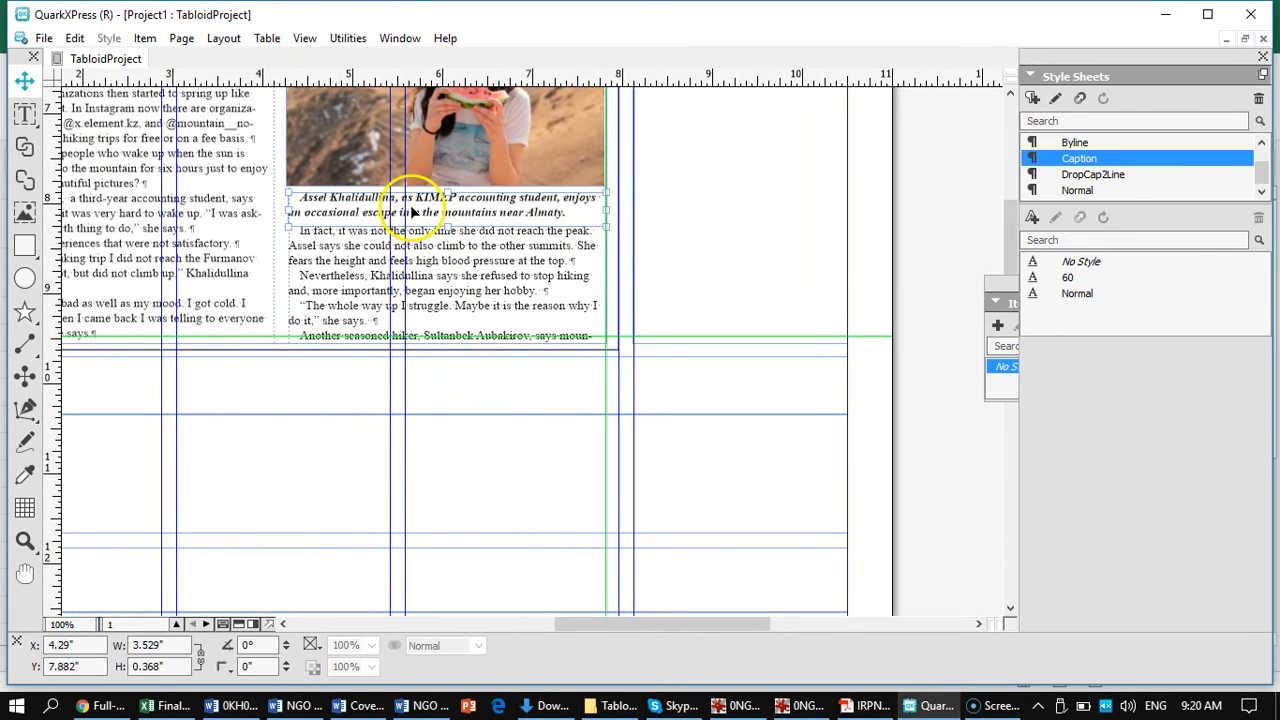
left_click(358, 205)
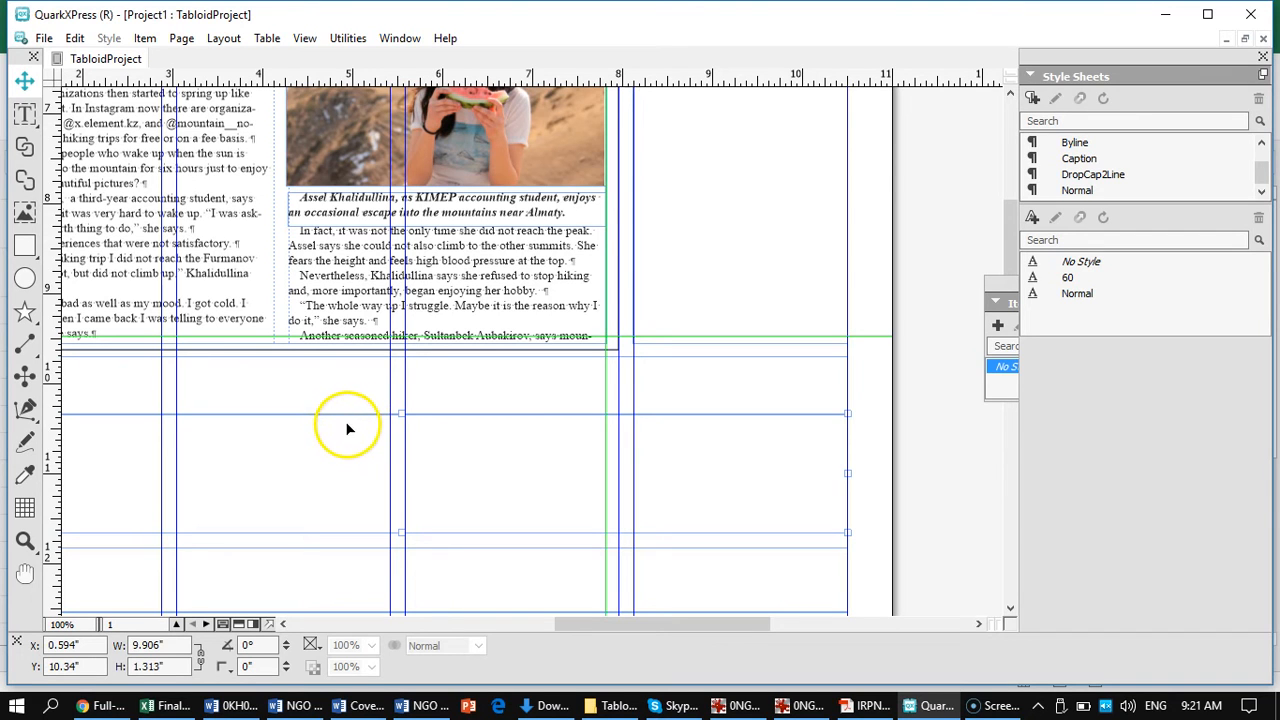
key("ctrl+v")
left_click_drag(437, 354, 291, 162)
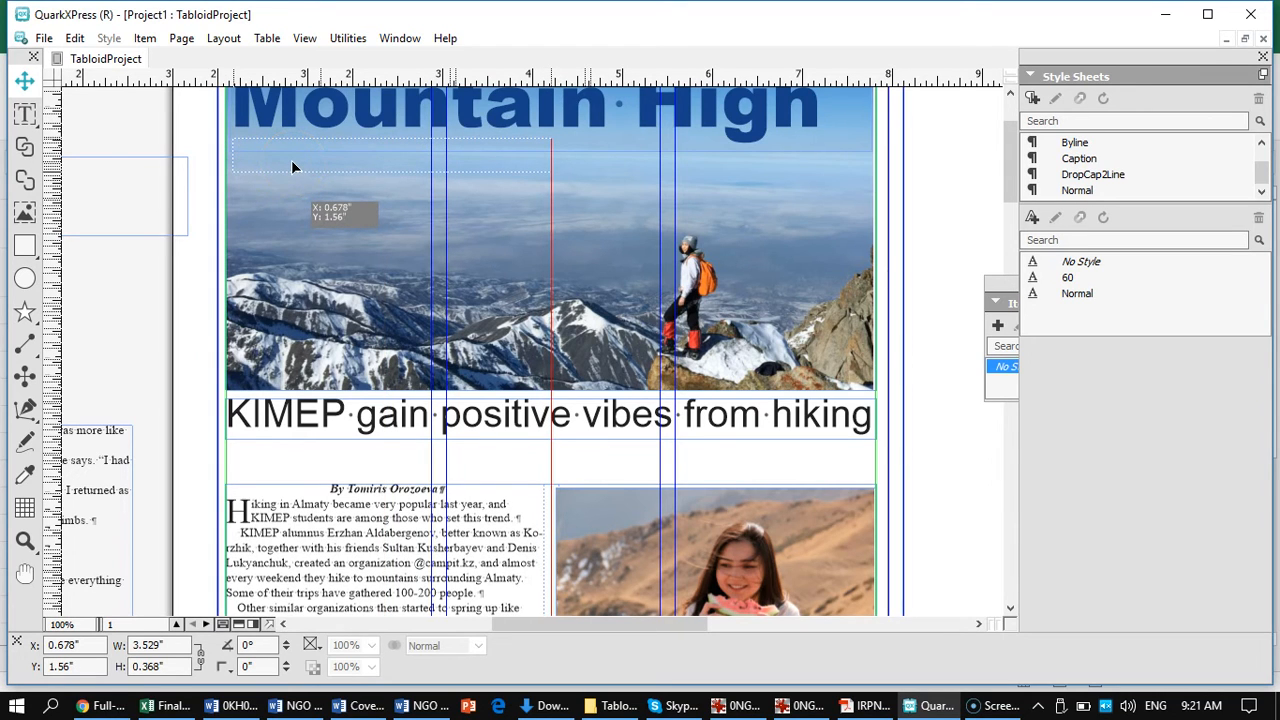
left_click_drag(291, 160, 291, 160)
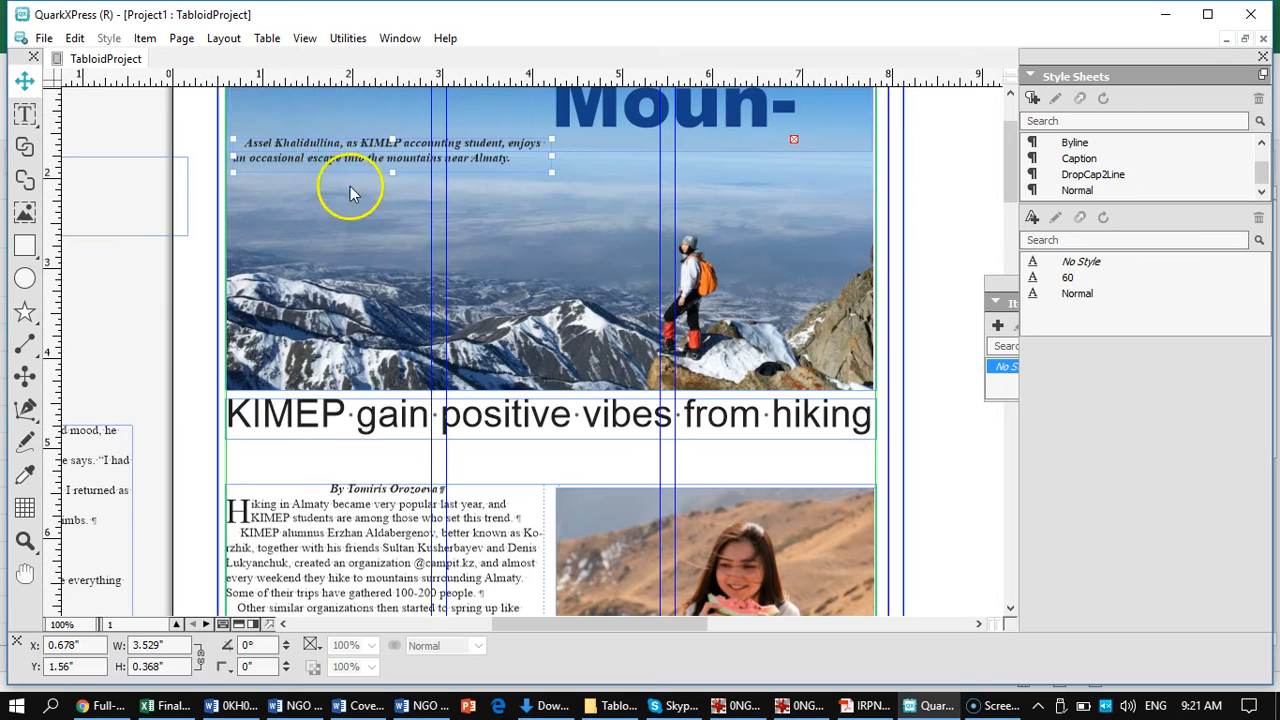
left_click_drag(368, 167, 367, 172)
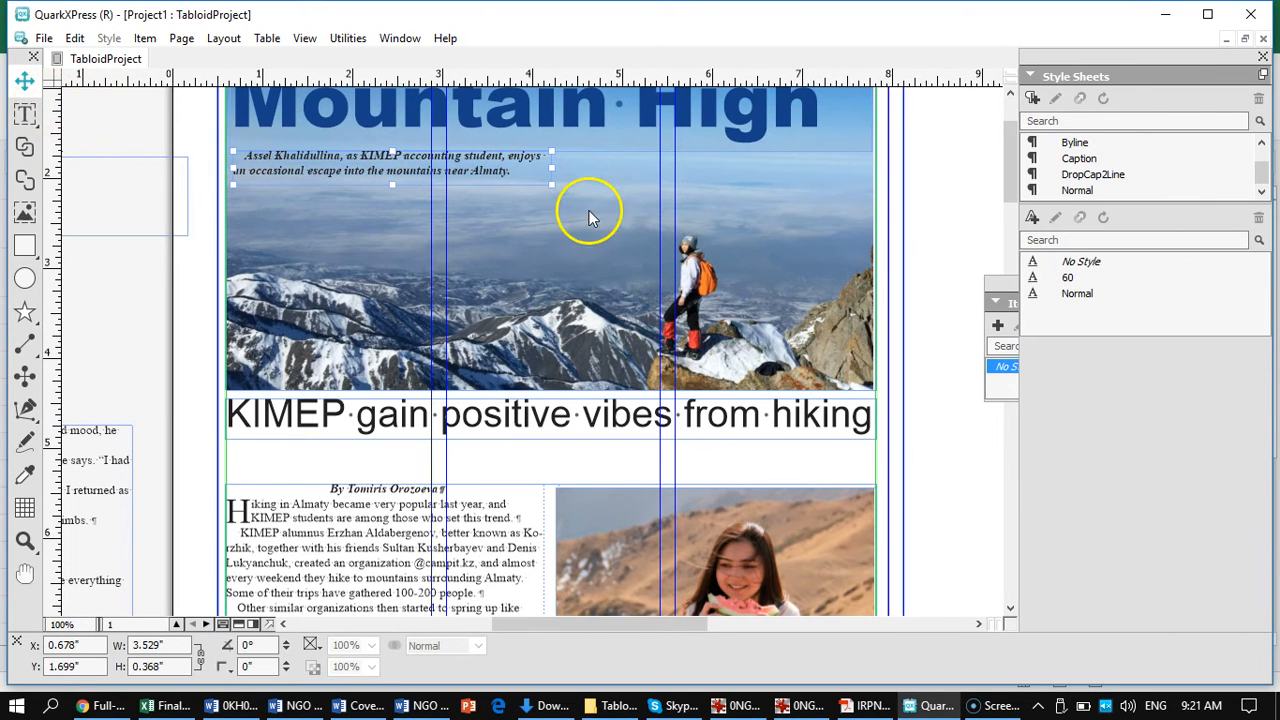
left_click(947, 448)
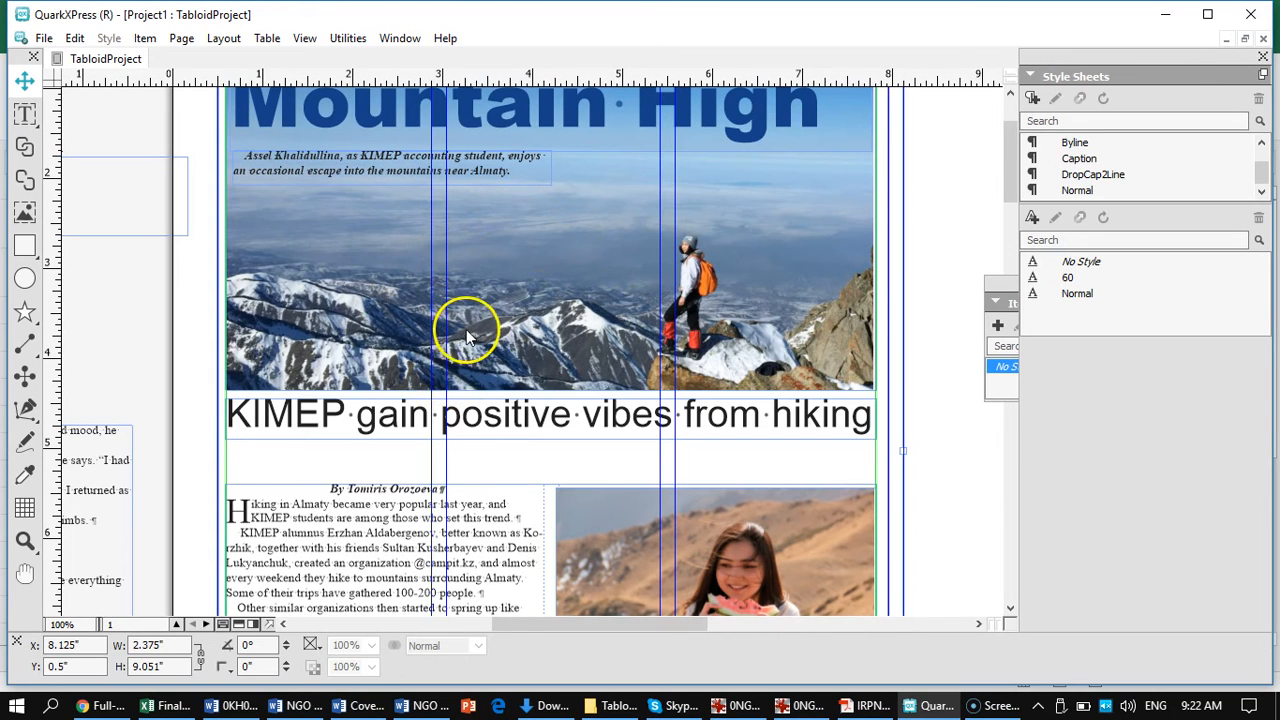
Step: Set the first-line indent of the caption over the mountain photo to 0"
left_click(25, 114)
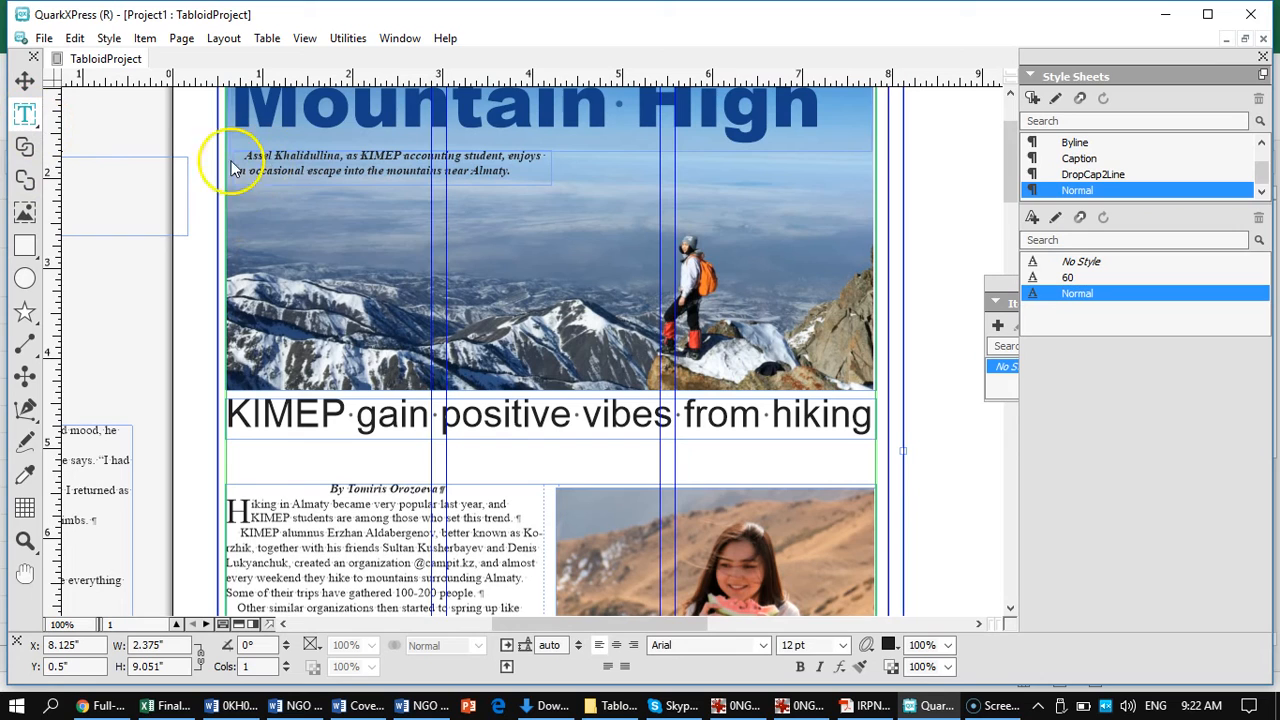
left_click(290, 157)
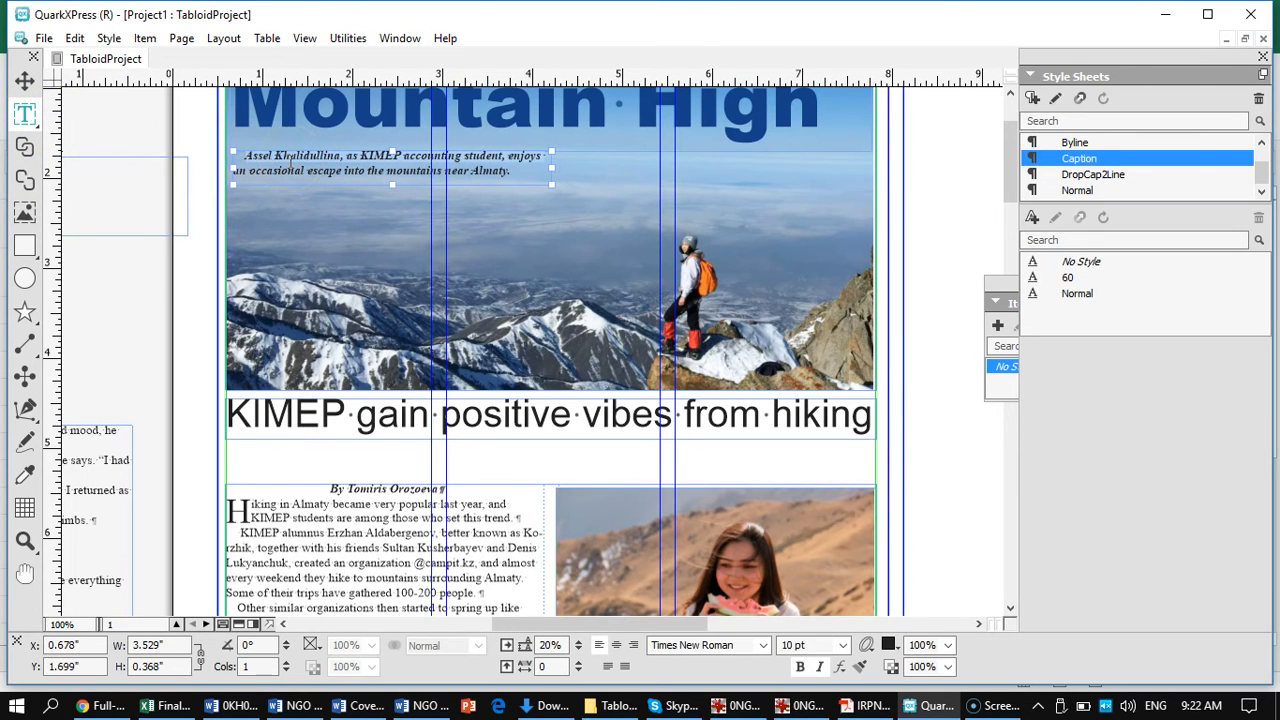
left_click(288, 167)
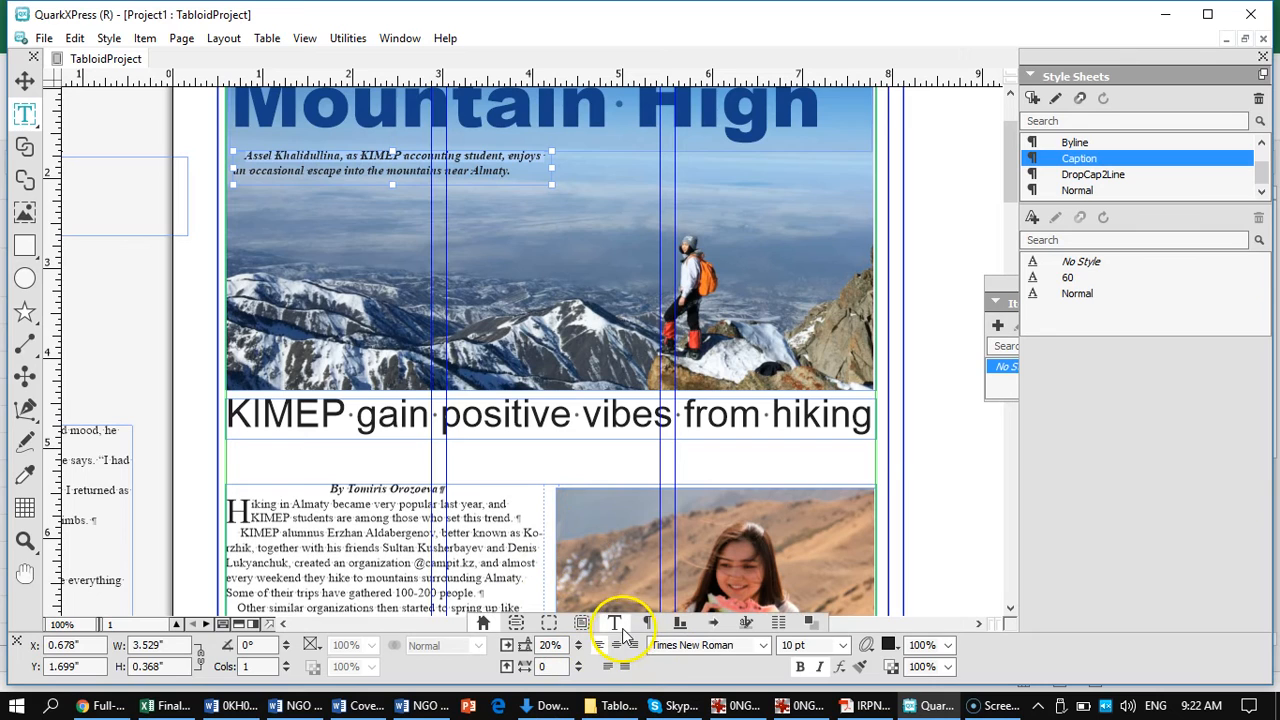
left_click(647, 622)
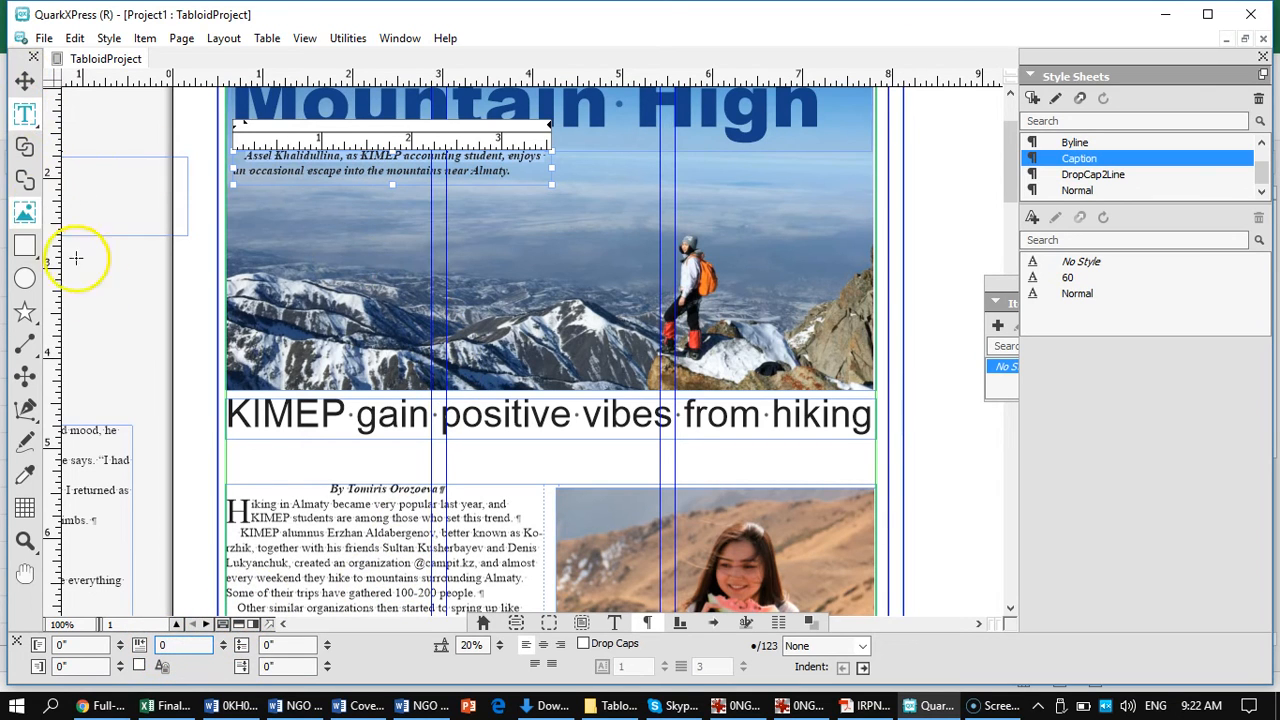
left_click(137, 331)
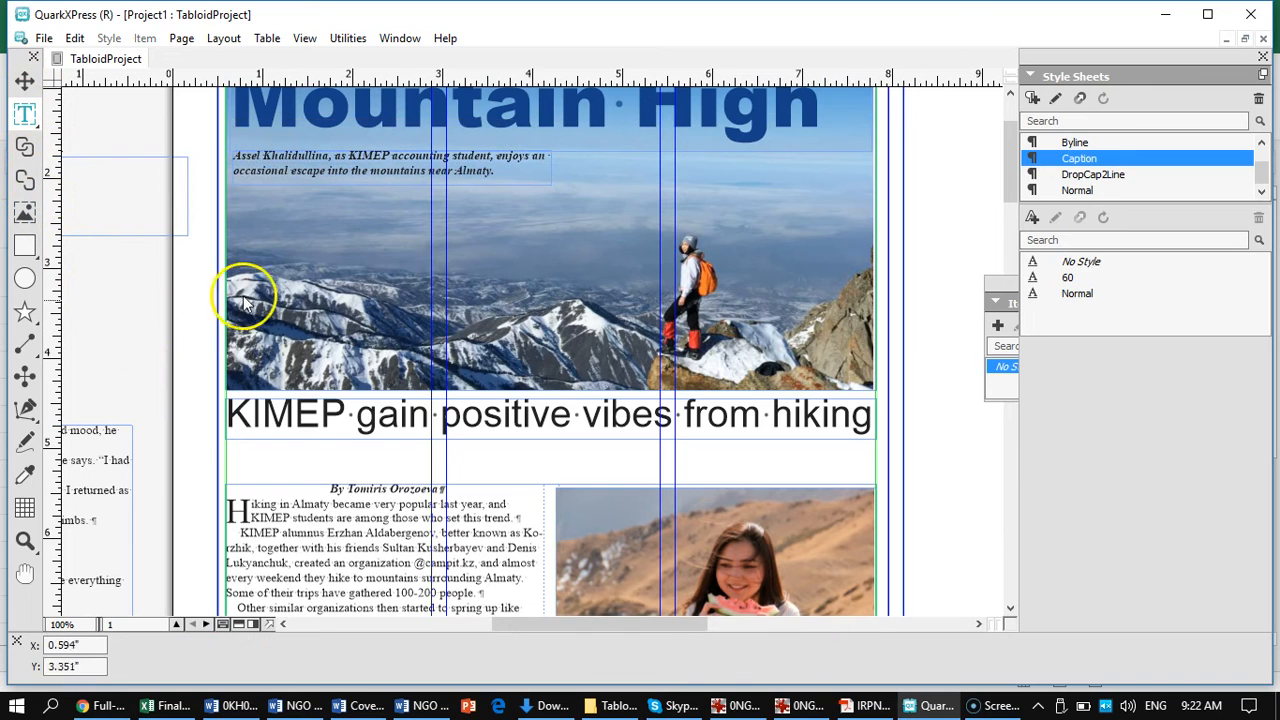
Step: Edit the Caption paragraph style sheet so that its first-line indent is 0"
left_click(297, 176)
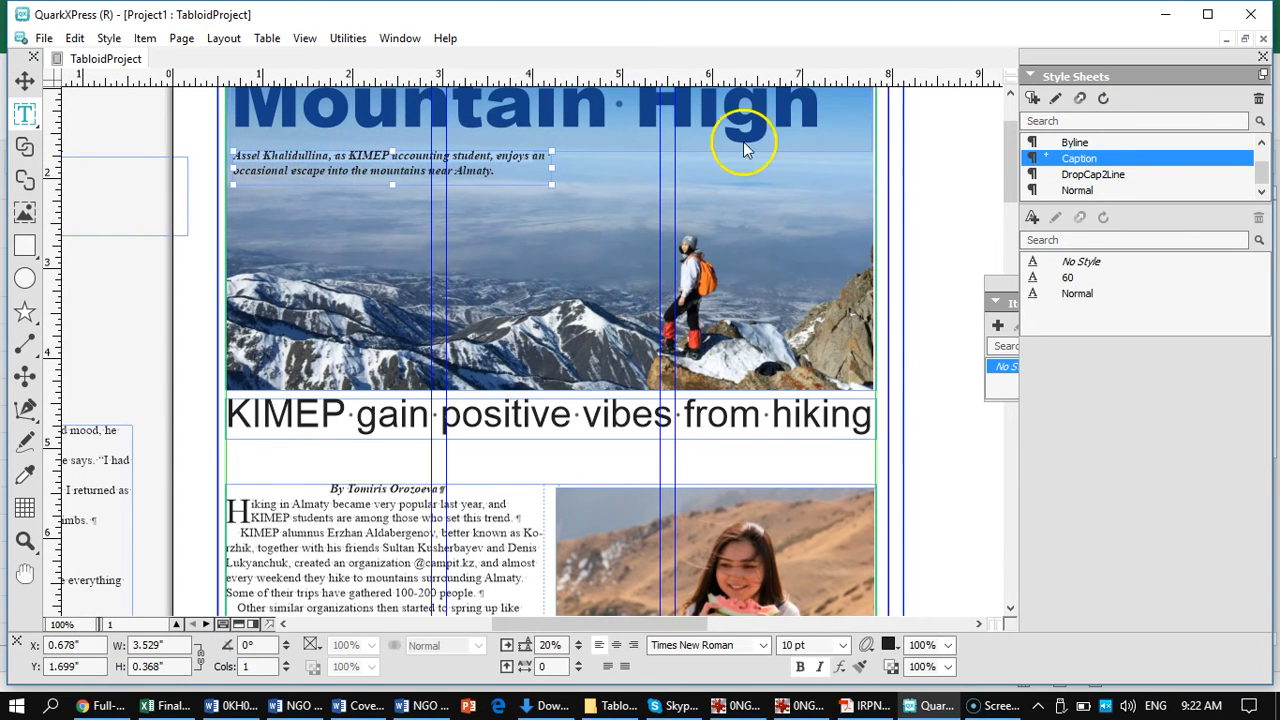
right_click(1072, 163)
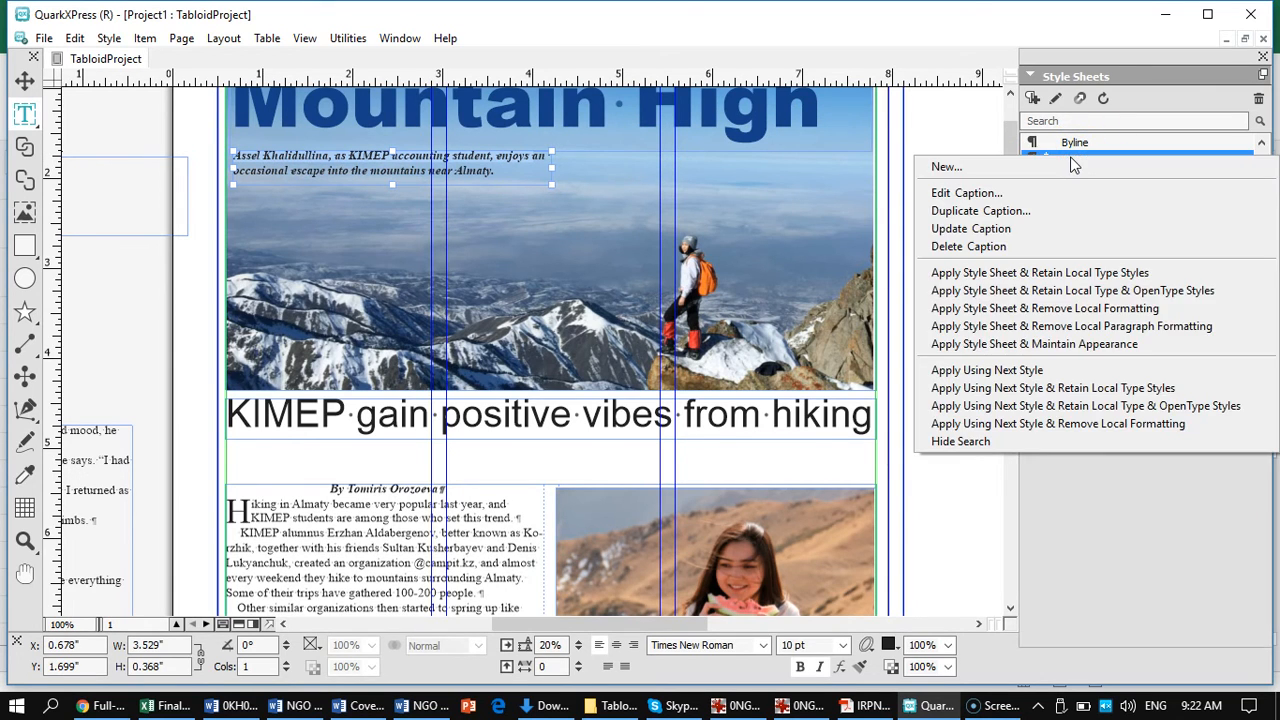
left_click(990, 191)
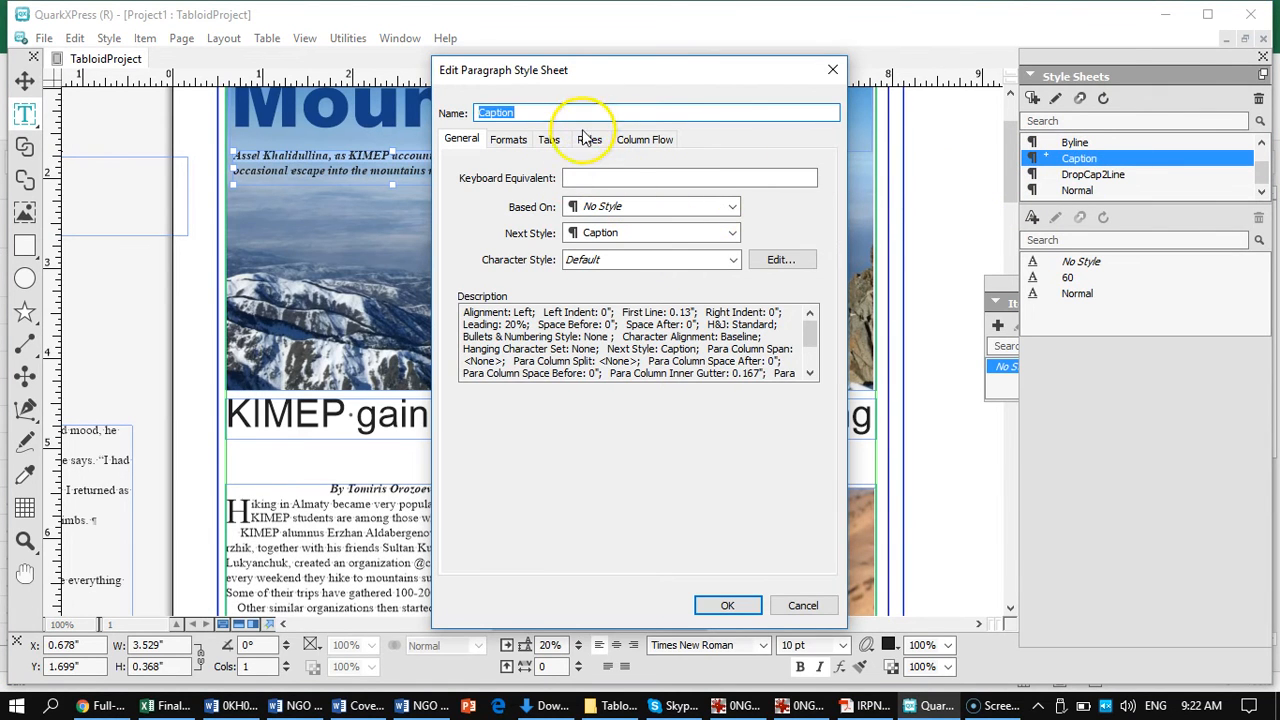
left_click(509, 140)
left_click(586, 204)
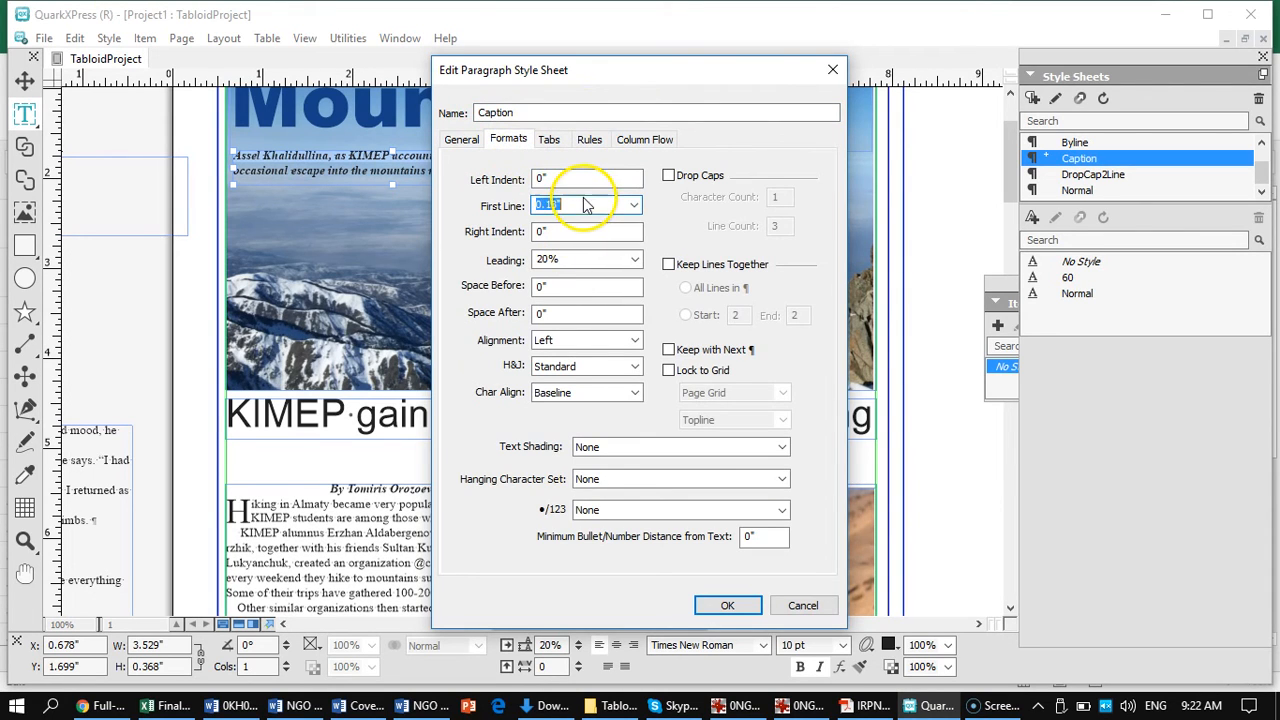
left_click_drag(577, 205, 527, 207)
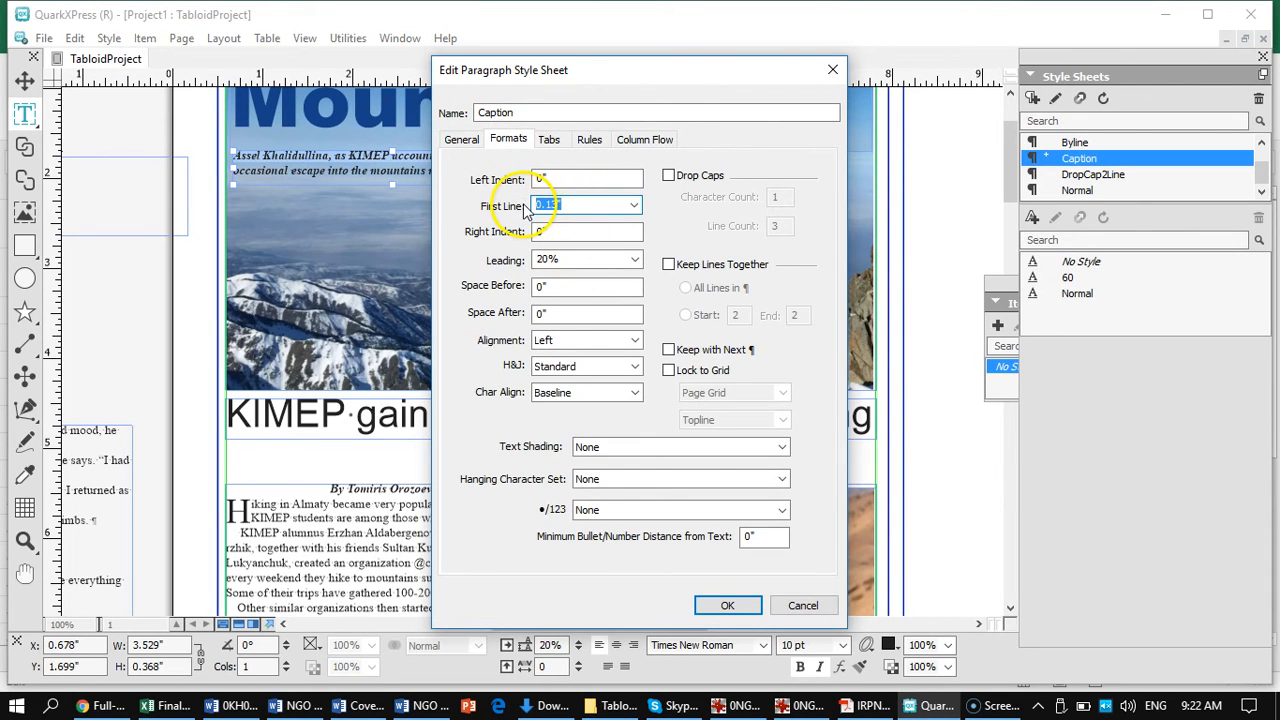
type("0")
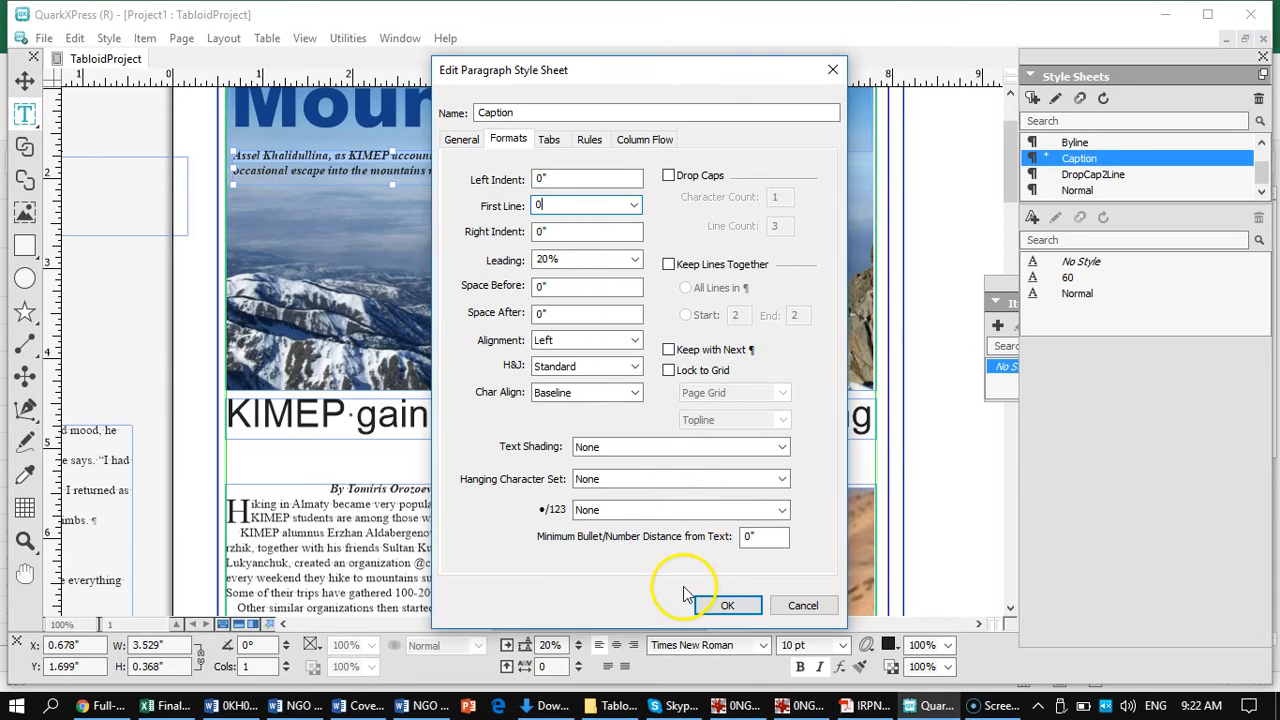
left_click(720, 606)
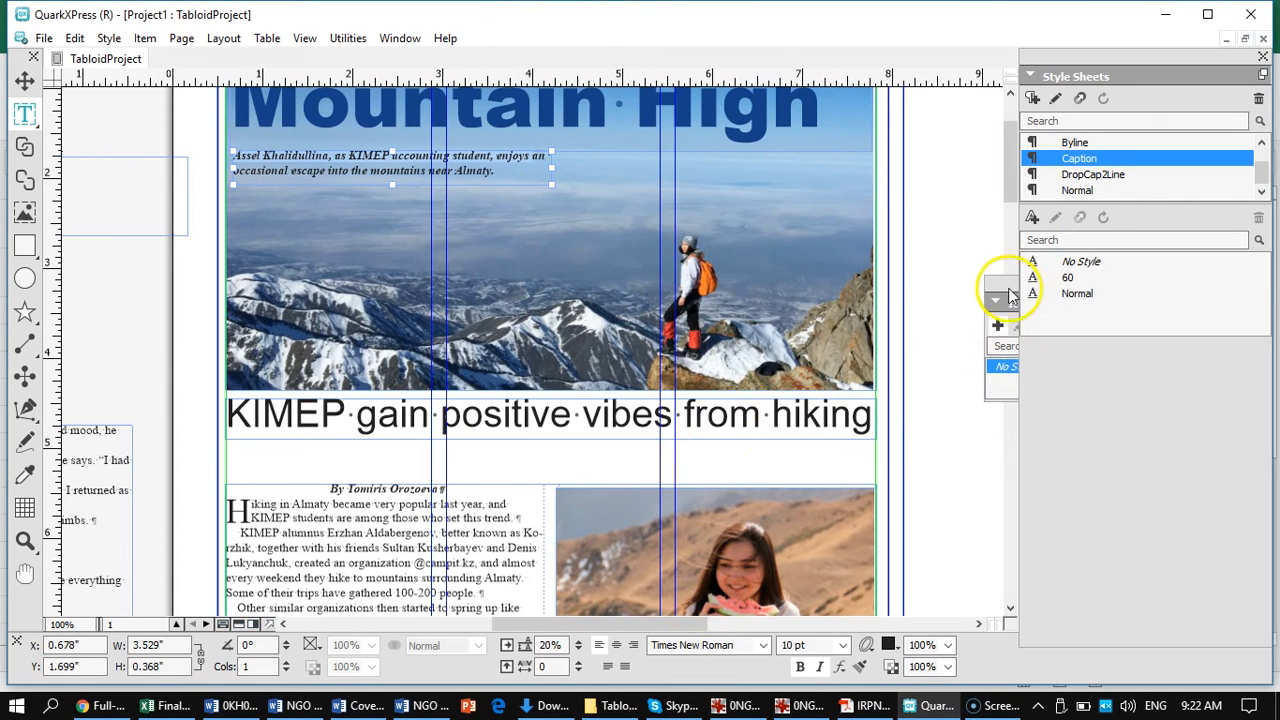
Step: Reword the caption under the portrait photo after the student's name to "enjoys some refreshment as she hikes the mountains near Almaty."
left_click(1010, 278)
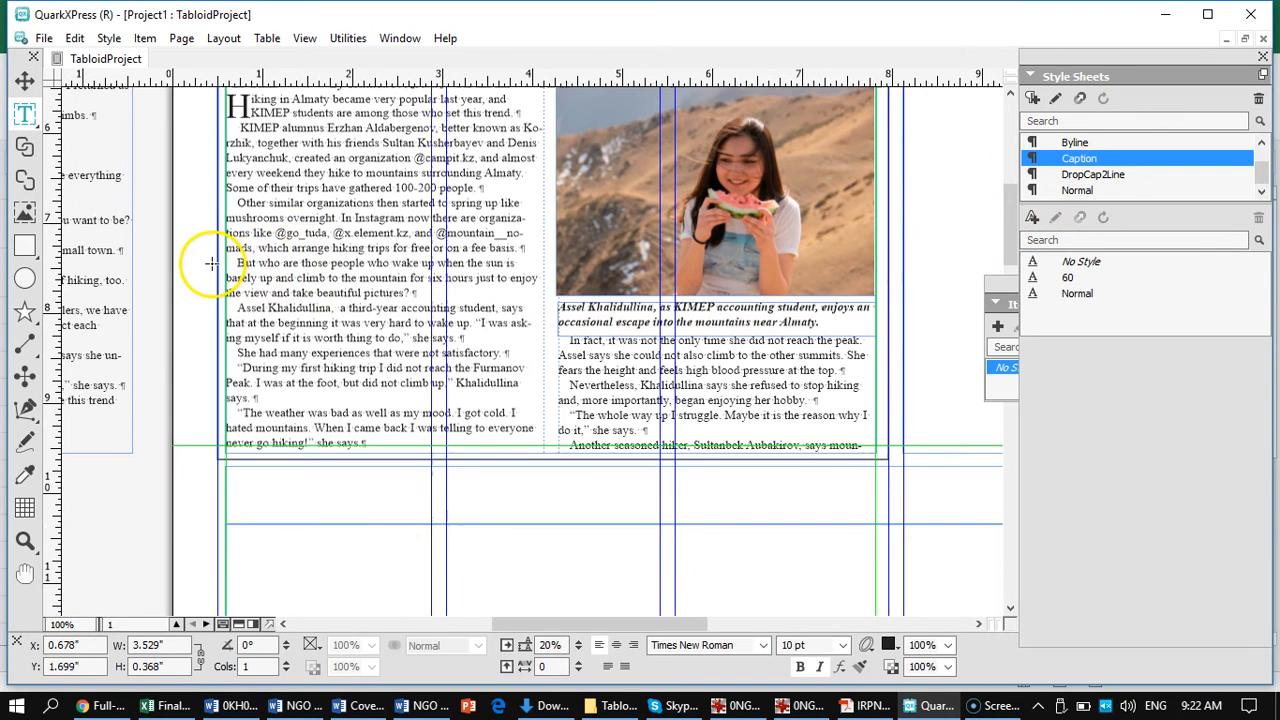
scroll(205, 263, "up", 6)
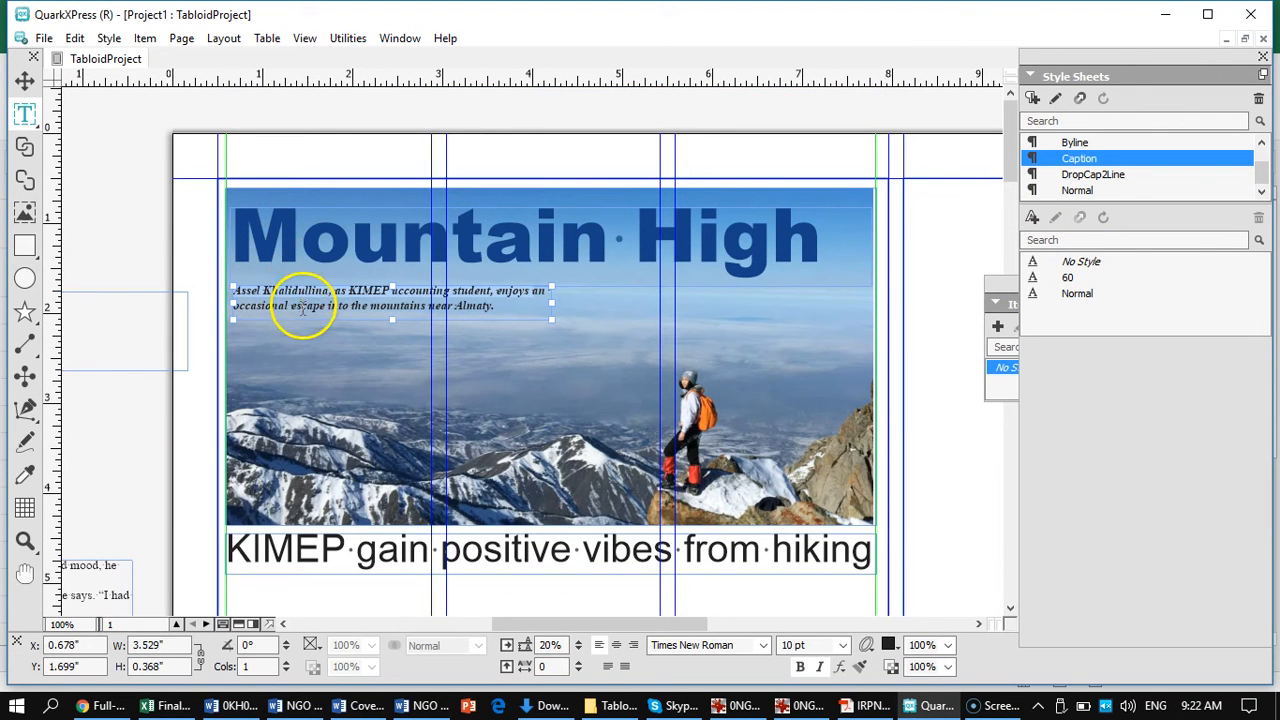
scroll(344, 332, "down", 10)
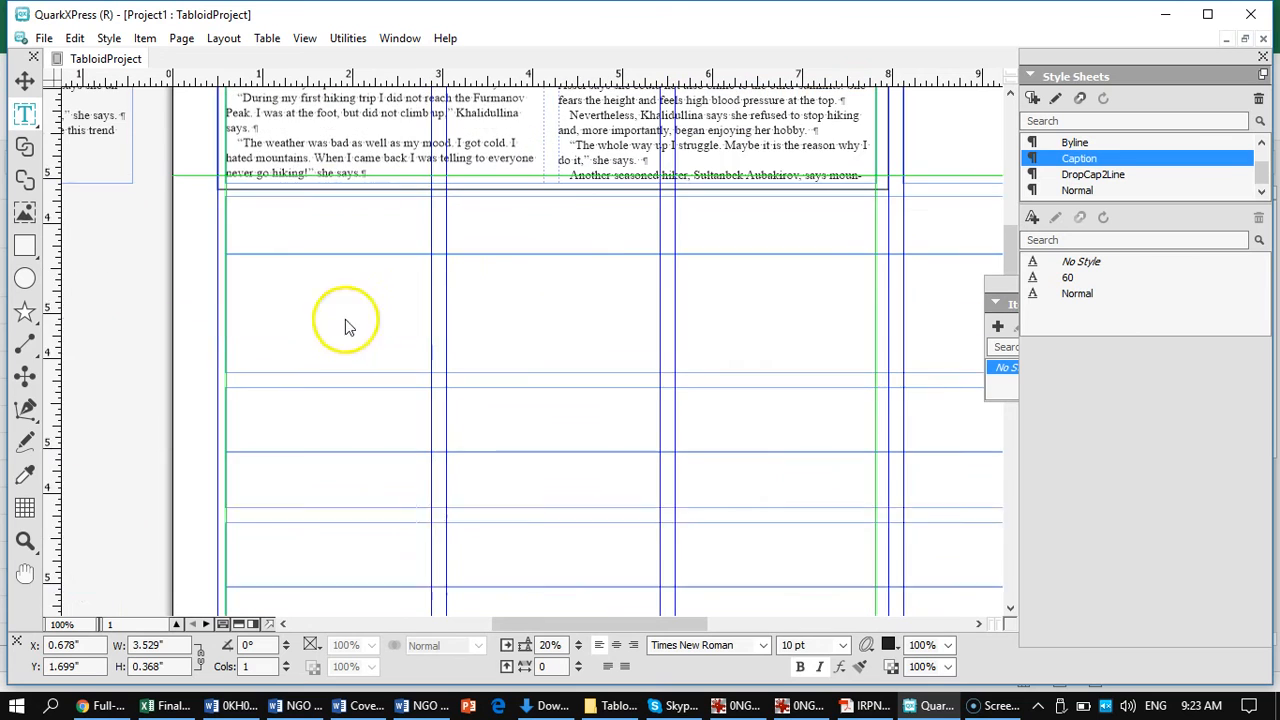
scroll(634, 209, "up", 5)
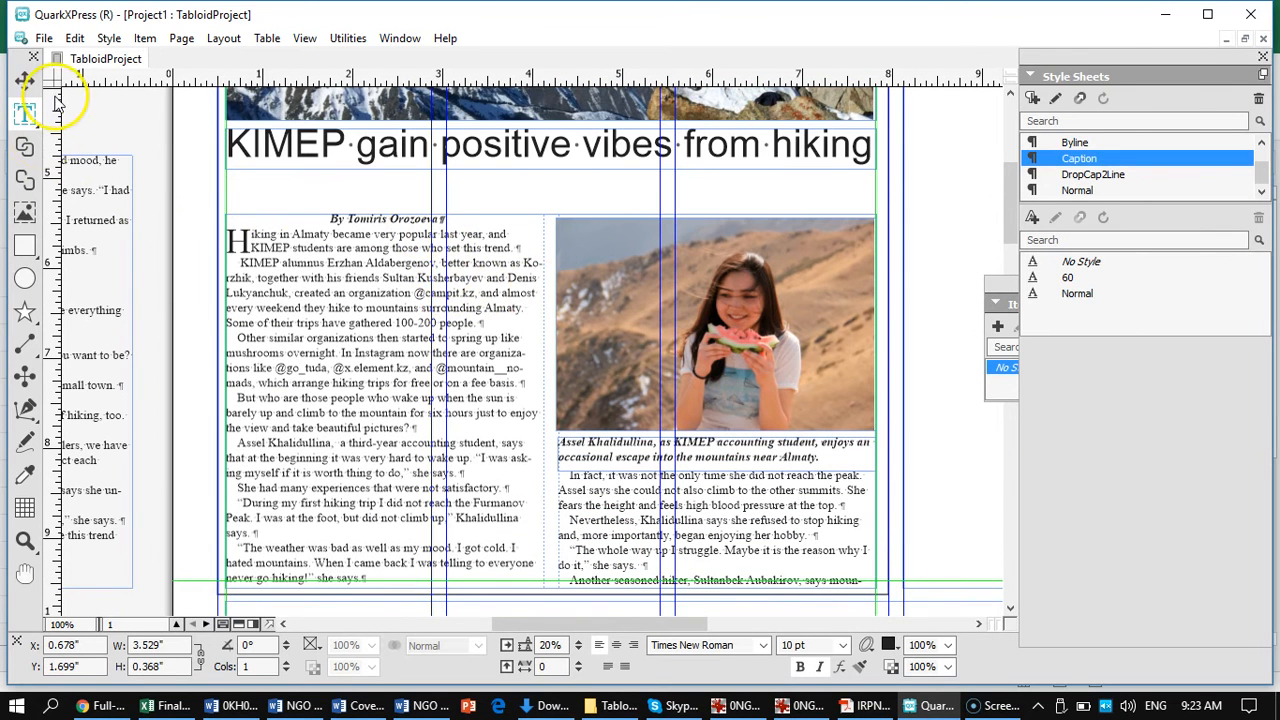
left_click(25, 146)
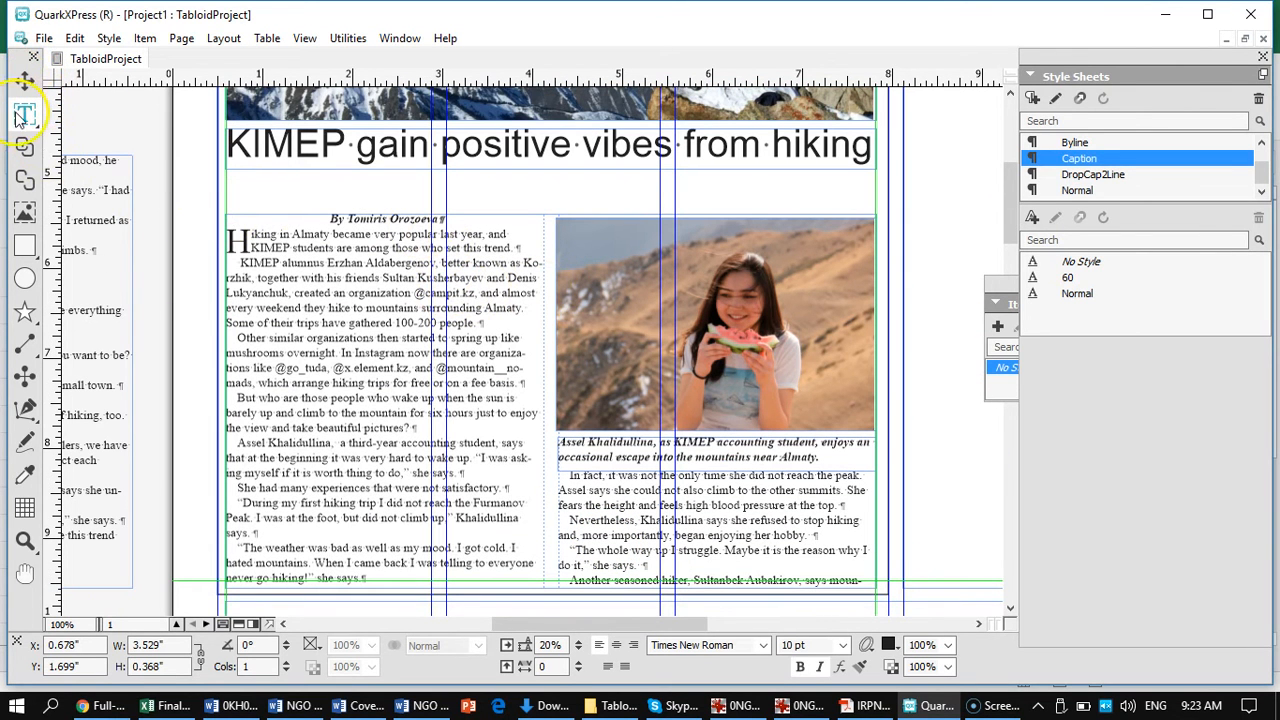
left_click(725, 448)
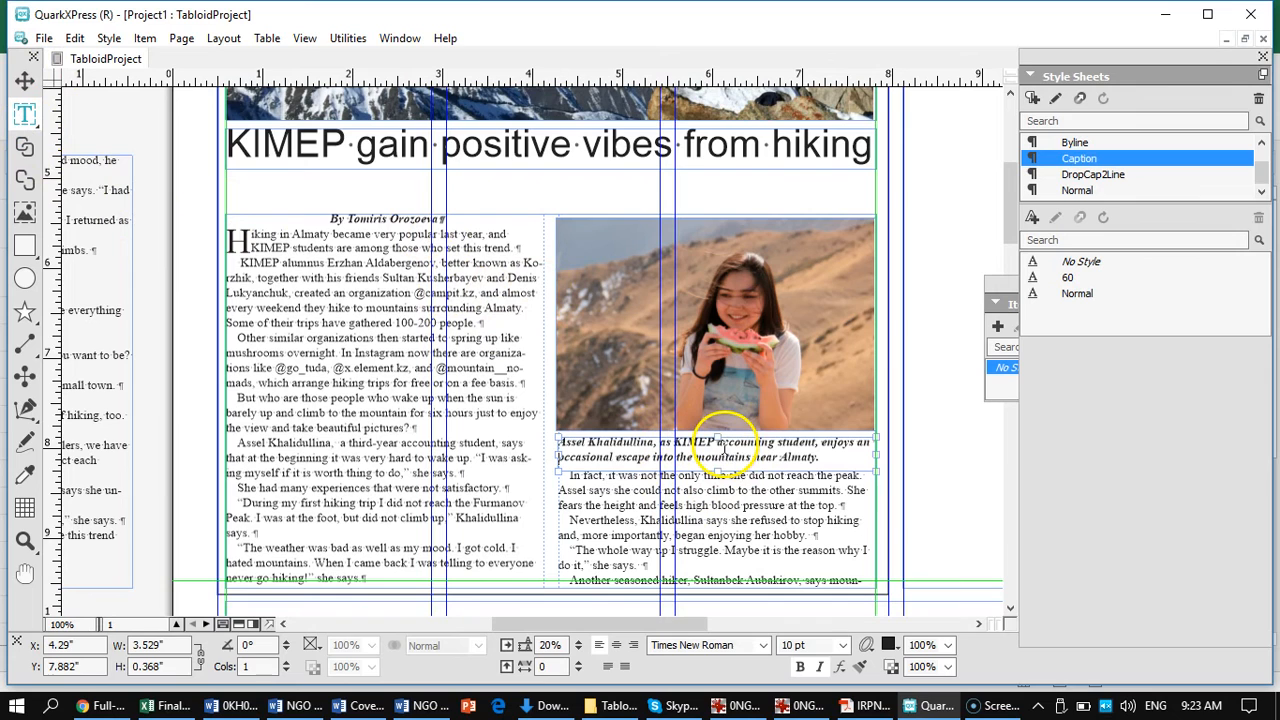
triple_click(825, 457)
left_click_drag(703, 440, 657, 442)
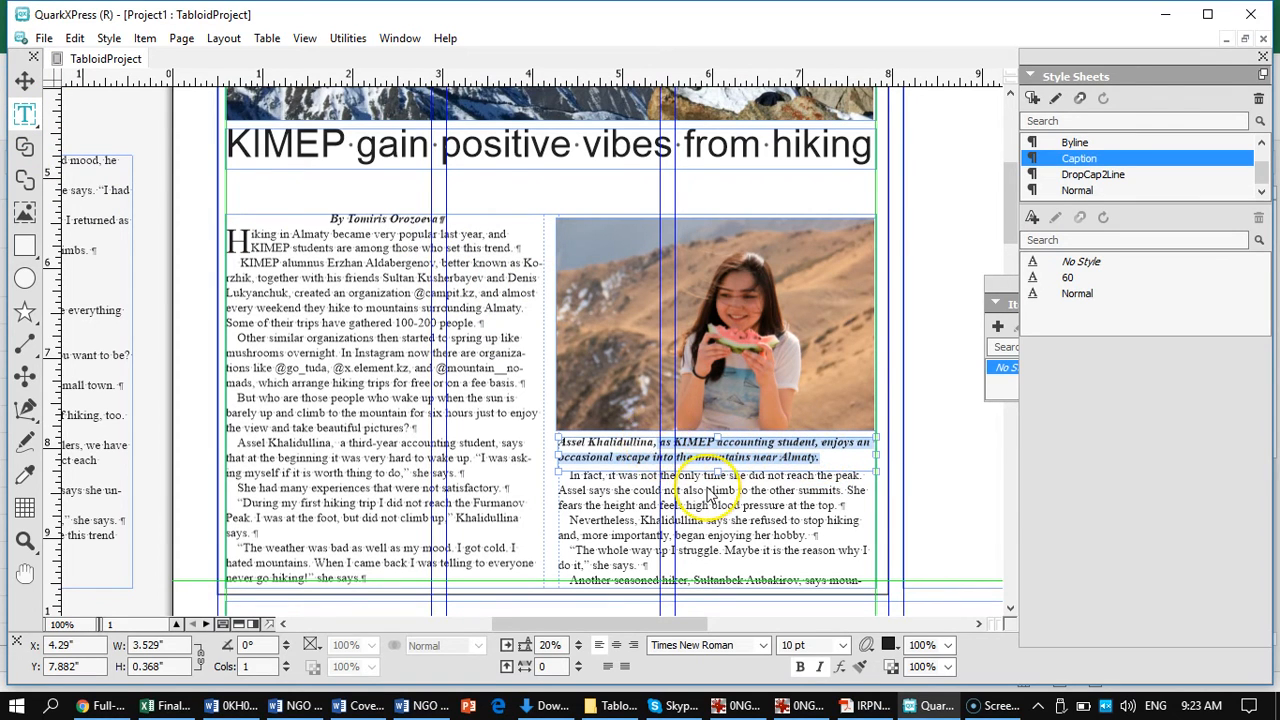
key("BackSpace")
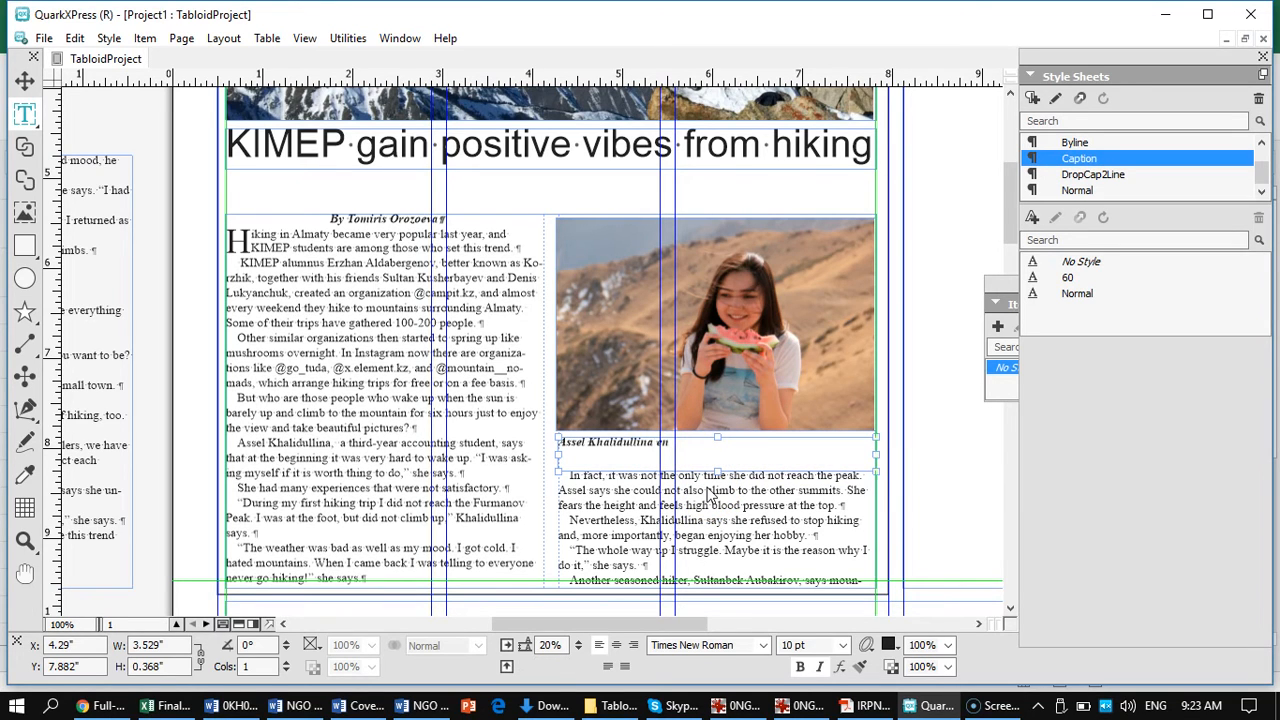
type("enjoys soe")
type("hike")
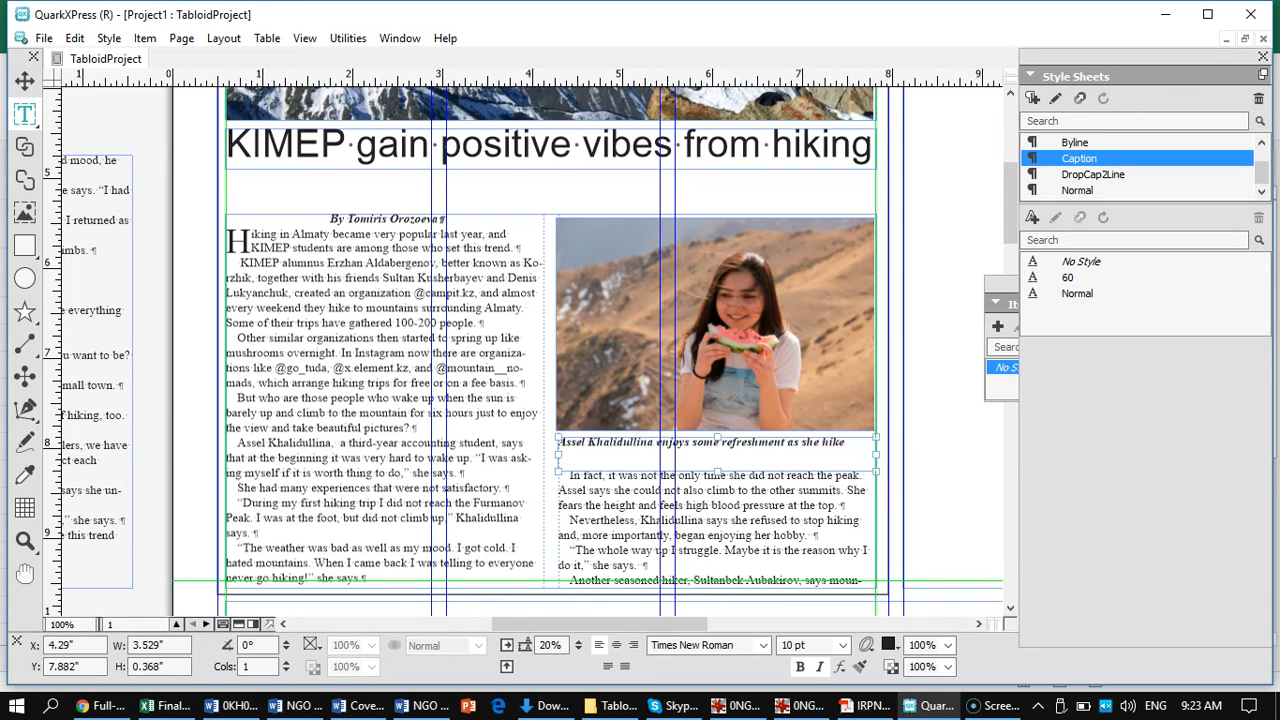
type("s the mountains")
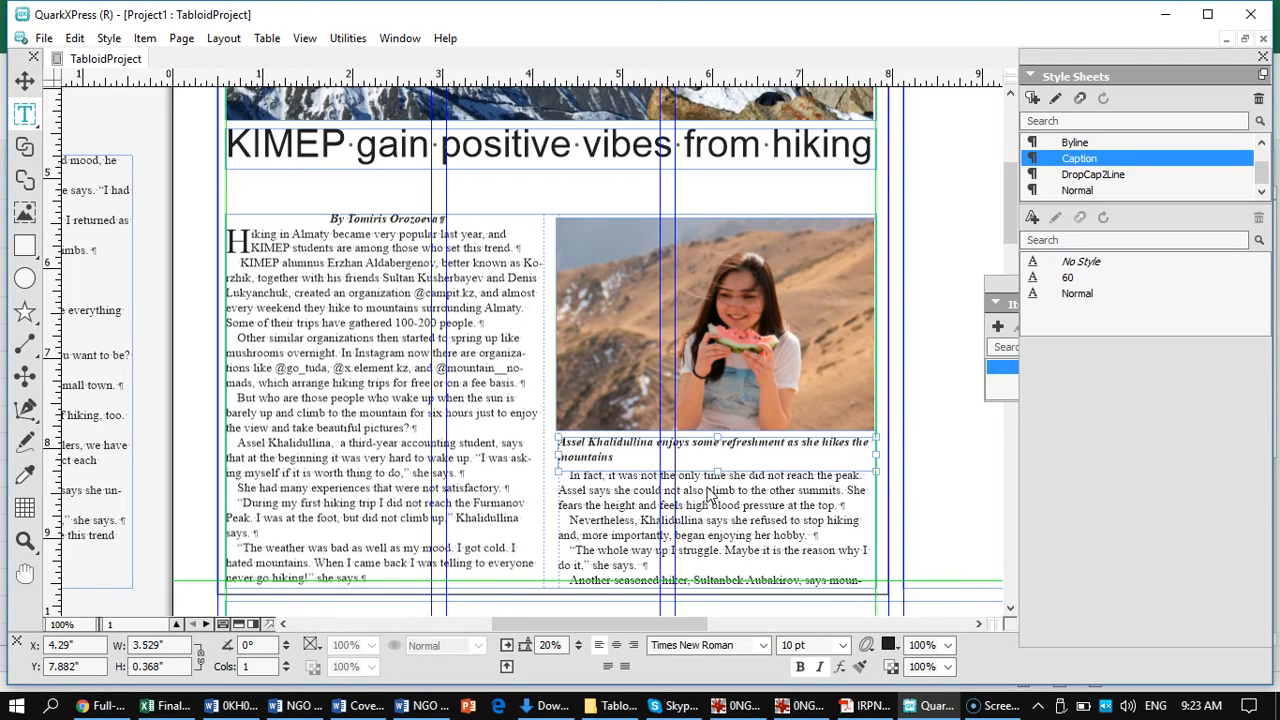
type(" near Almaty.")
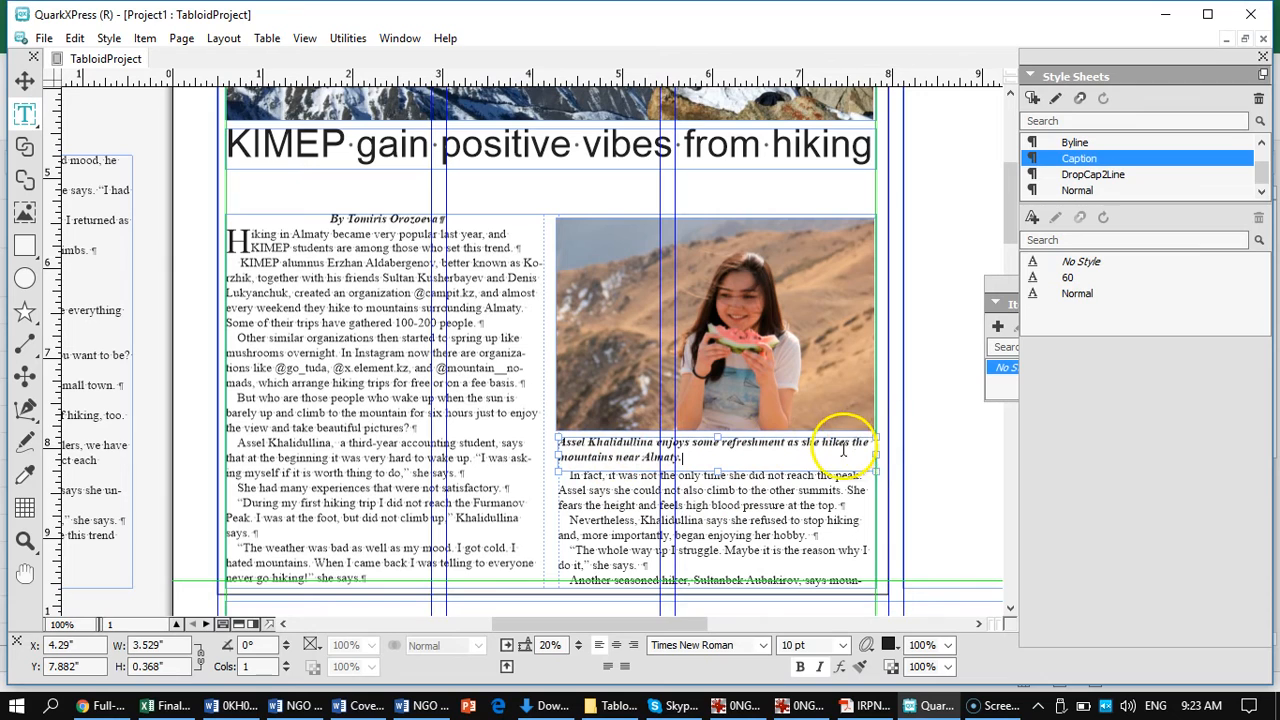
left_click(613, 458)
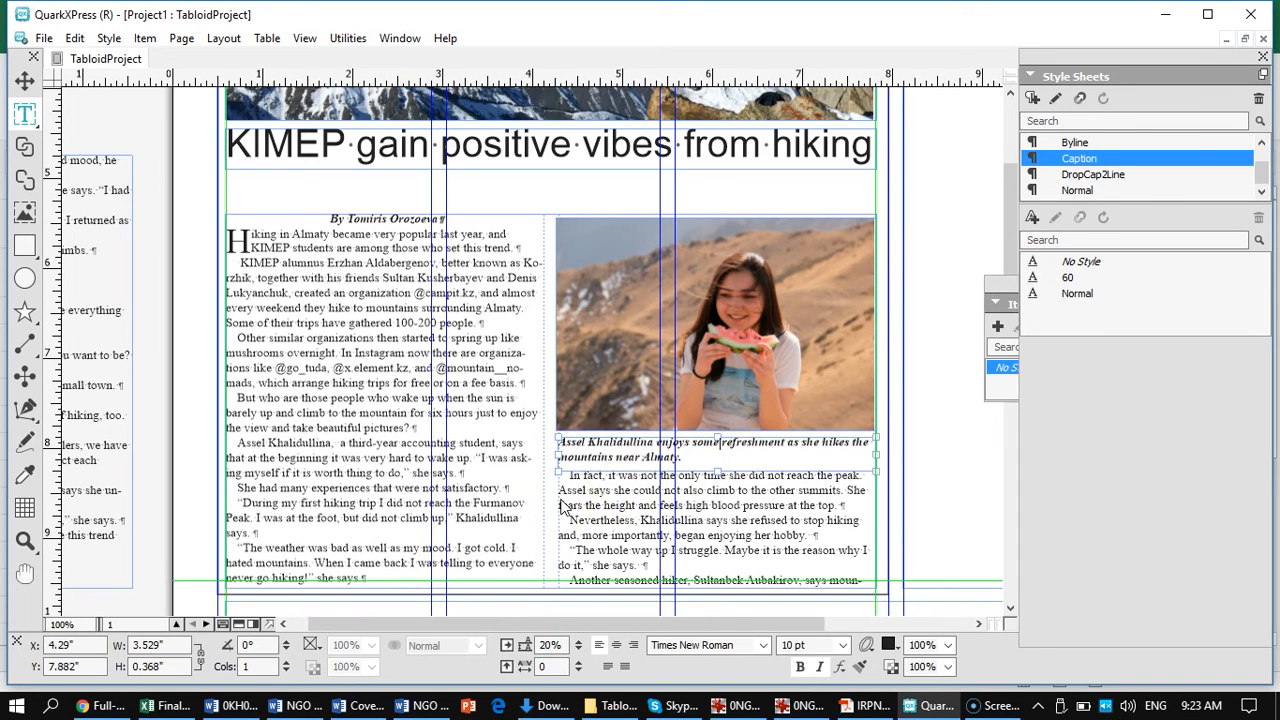
Step: Select the tall empty text box in the narrow column beside the hiking article
key("ctrl+0")
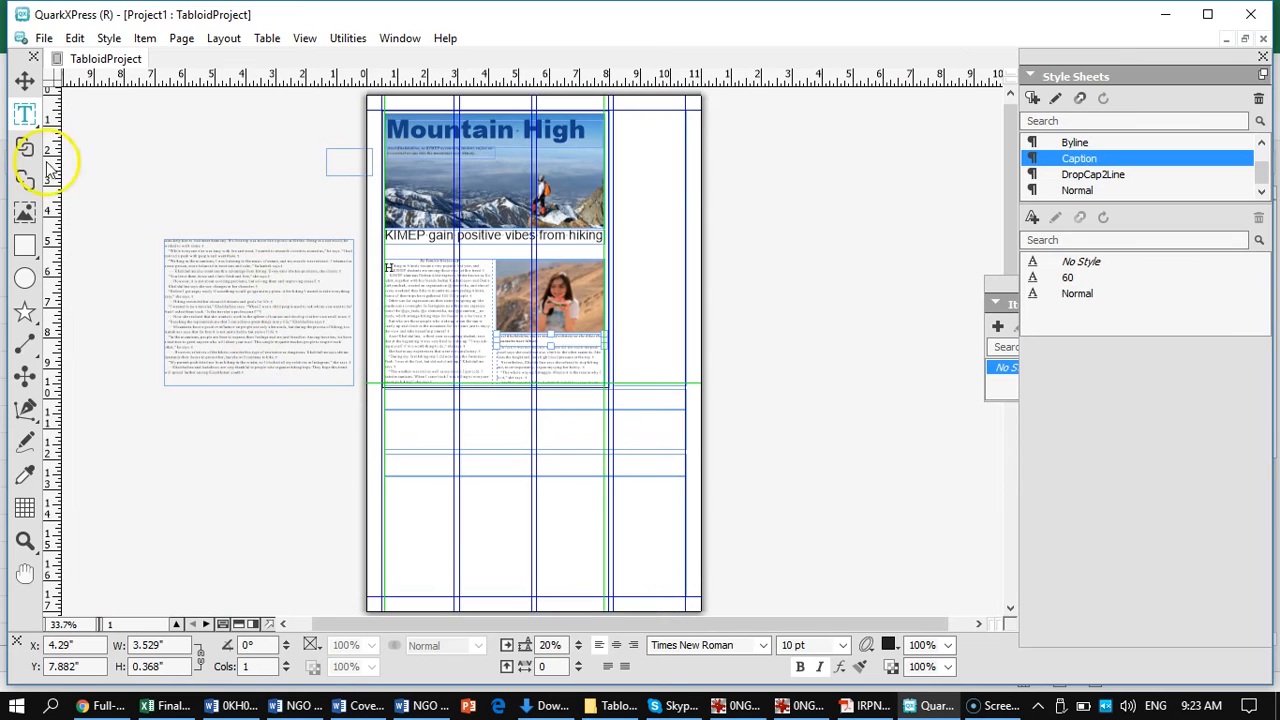
left_click(25, 80)
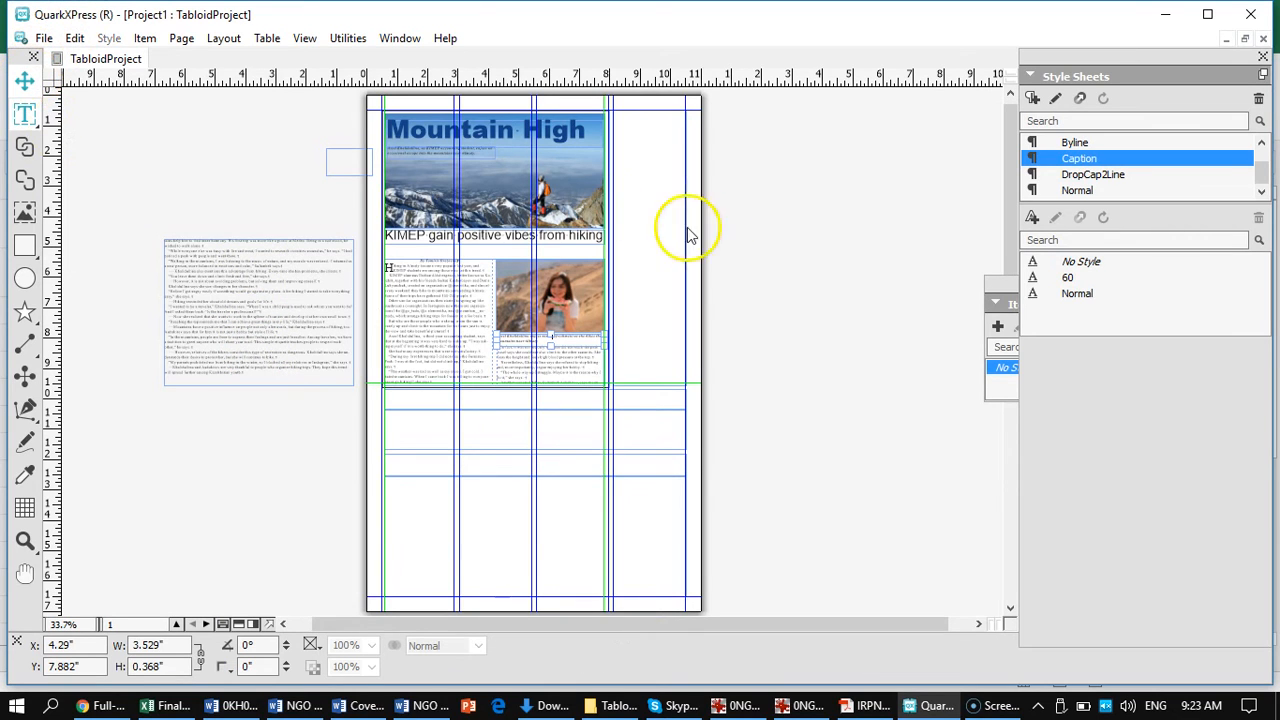
left_click(860, 158)
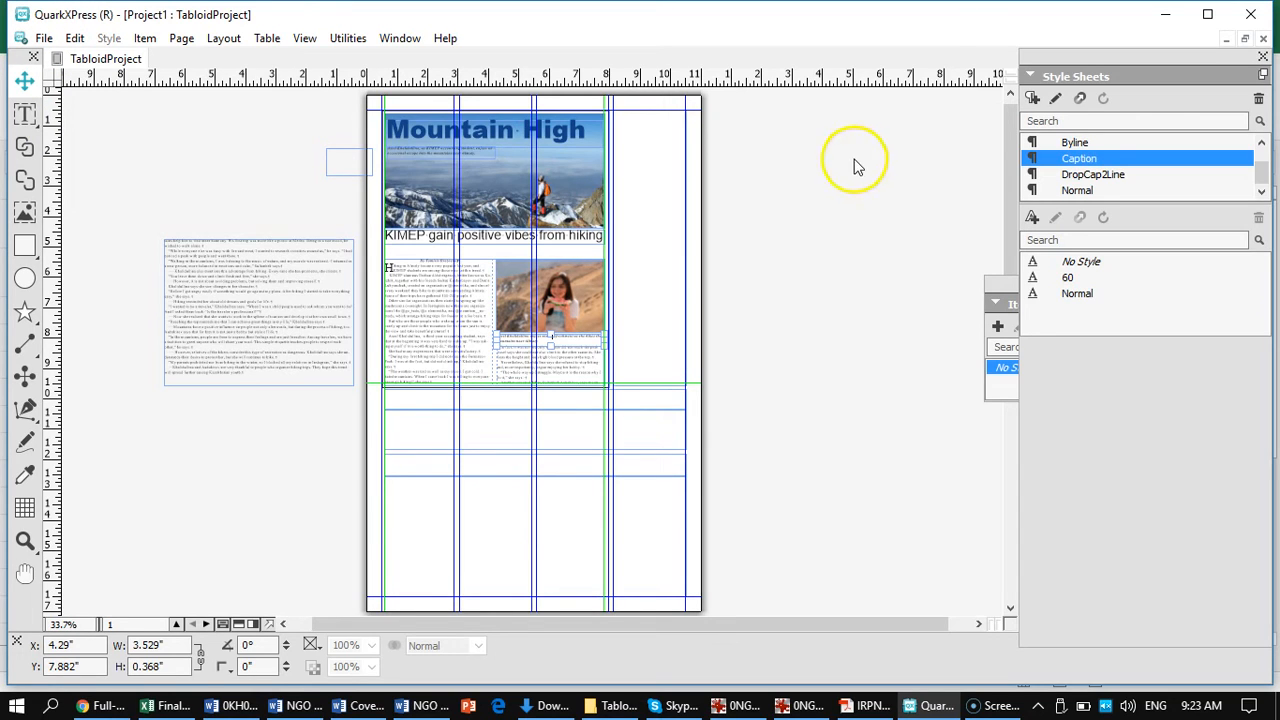
left_click(781, 233)
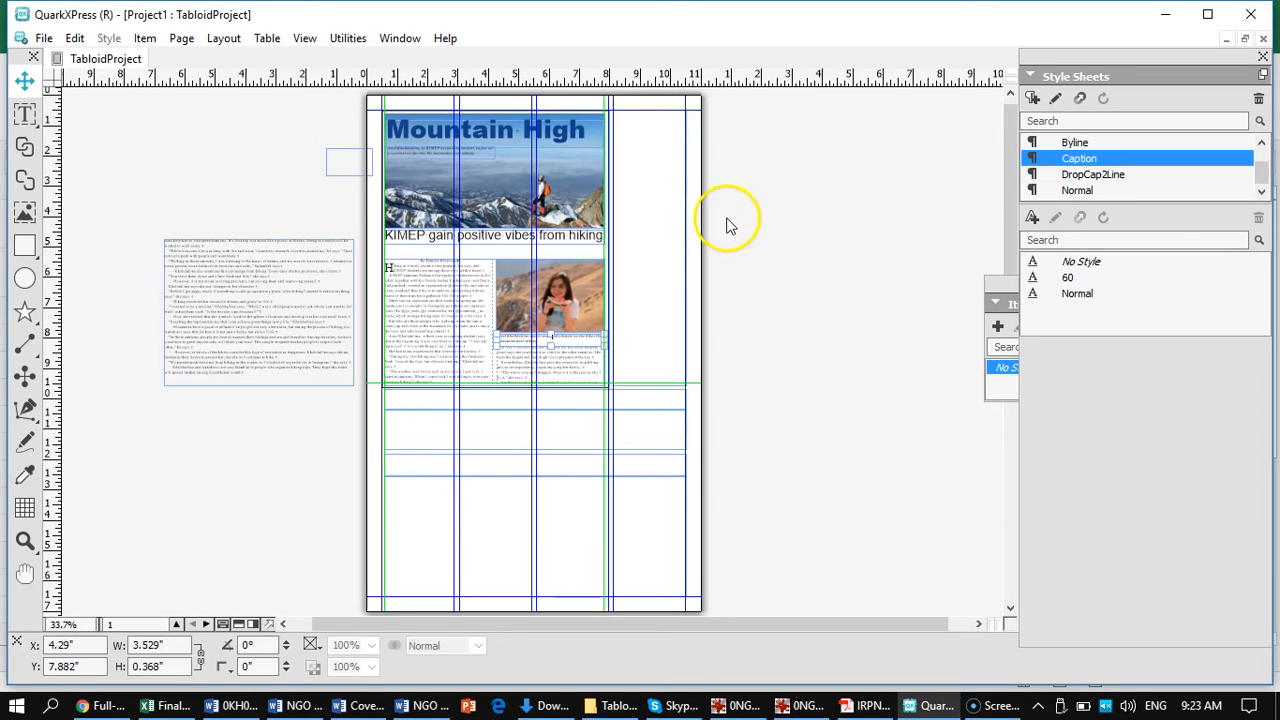
left_click(18, 142)
left_click(640, 130)
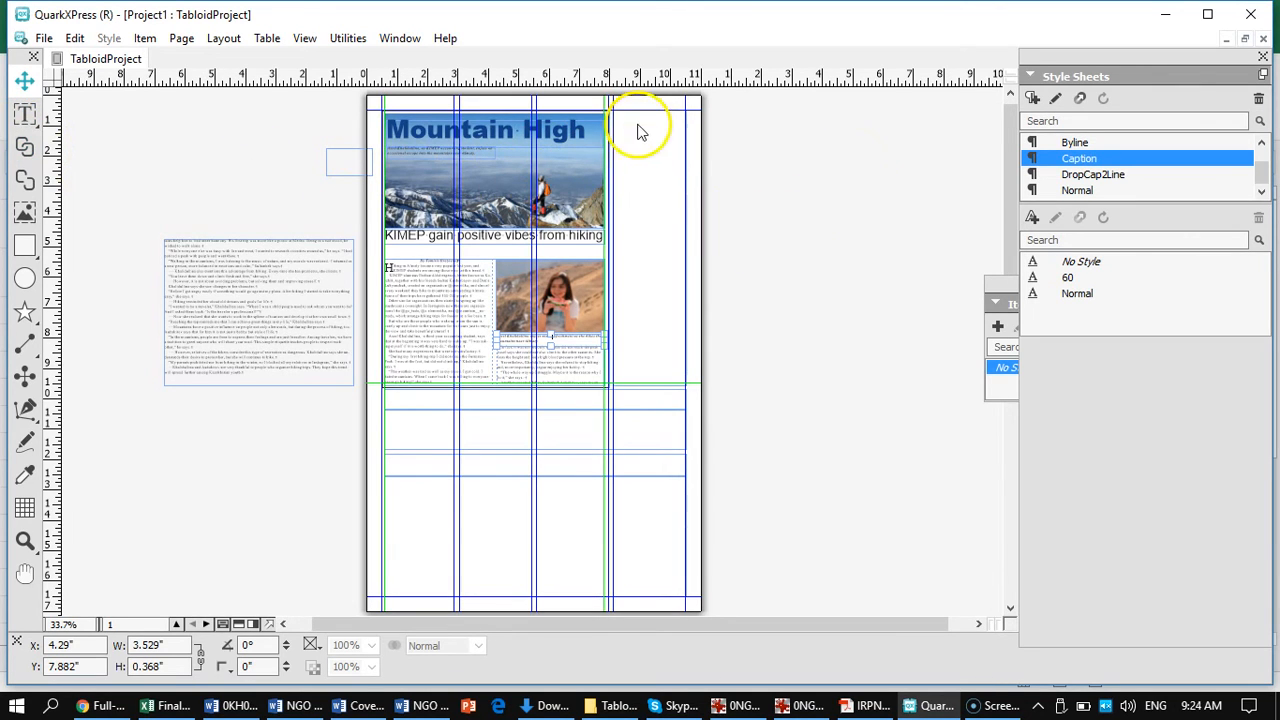
left_click(645, 146)
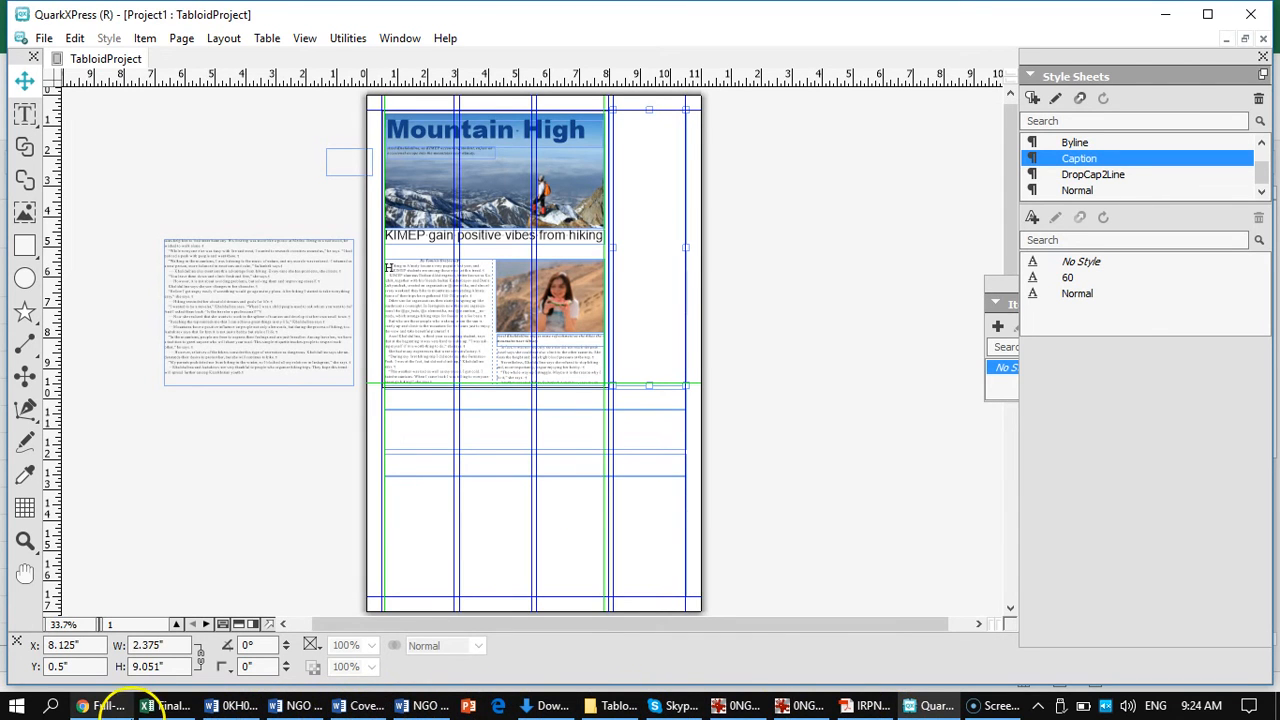
Step: Switch to the FinalStoryLog workbook in Excel to compare the stories' priorities, lengths and photos, and return to QuarkXPress
left_click(172, 706)
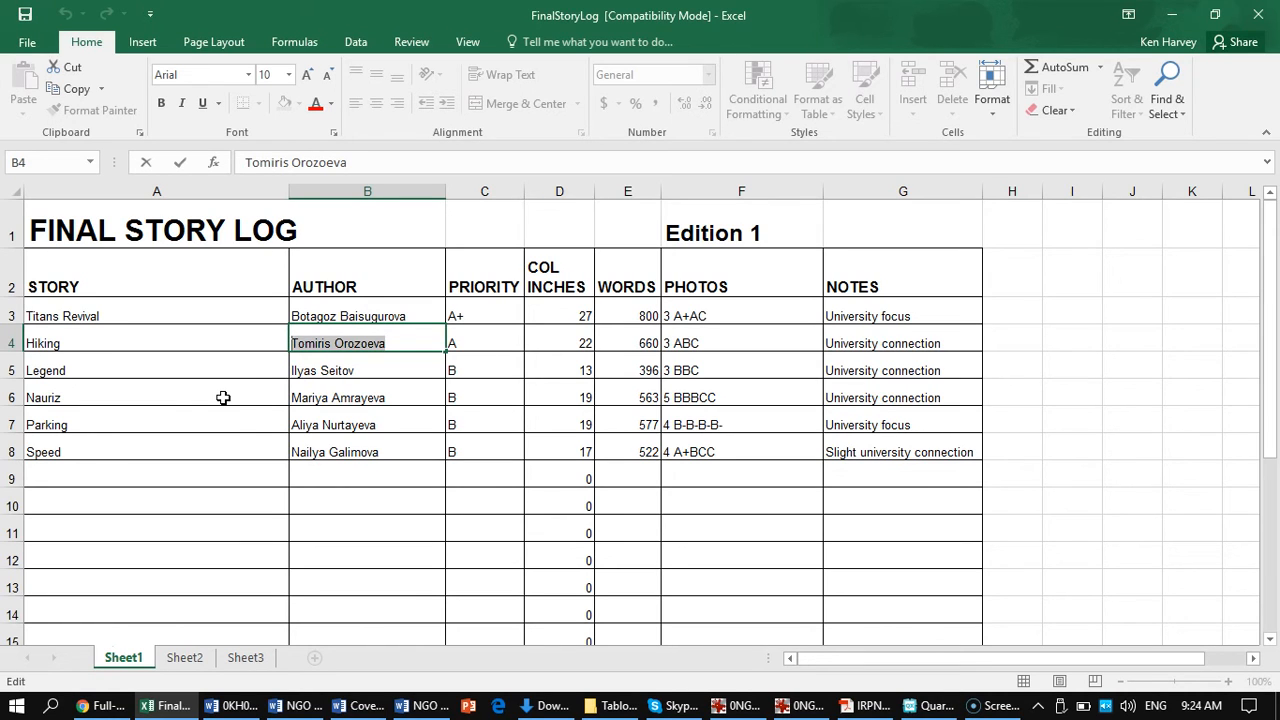
key("alt+Tab")
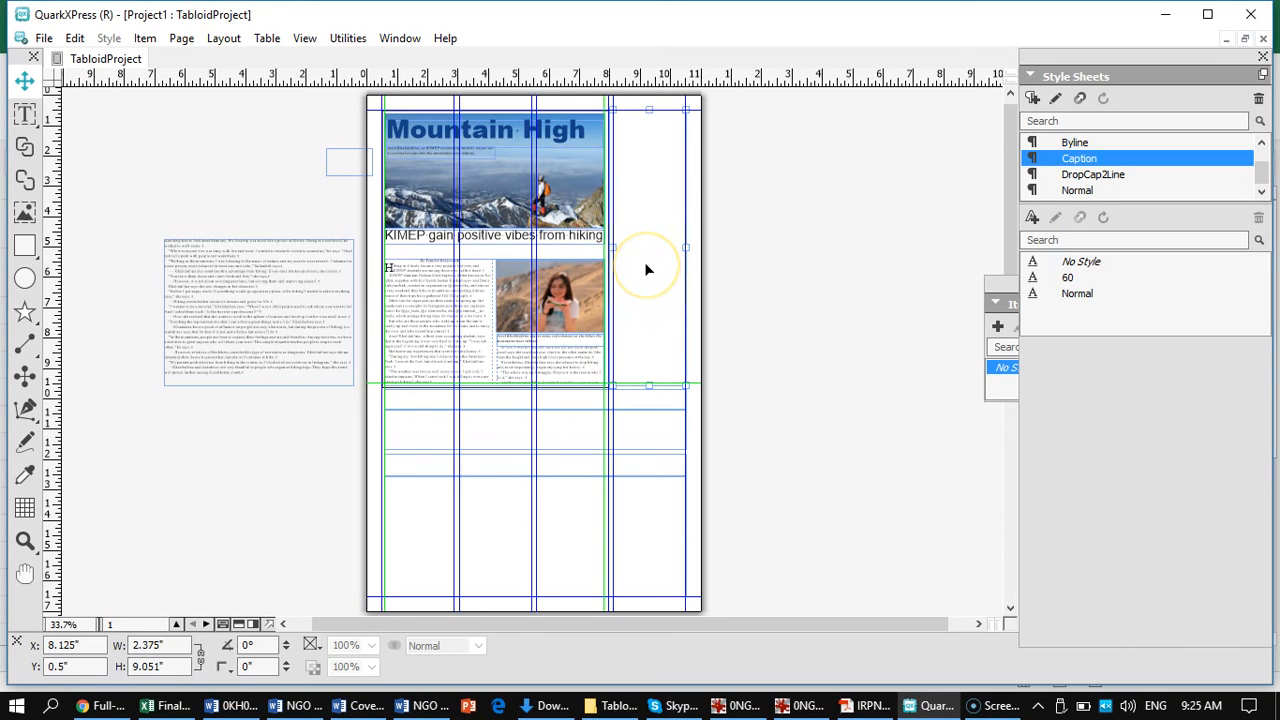
Step: Import the Nauriz story's Word document from the TabloidProject folder into the tall text box beside the hiking article
double_click(638, 201)
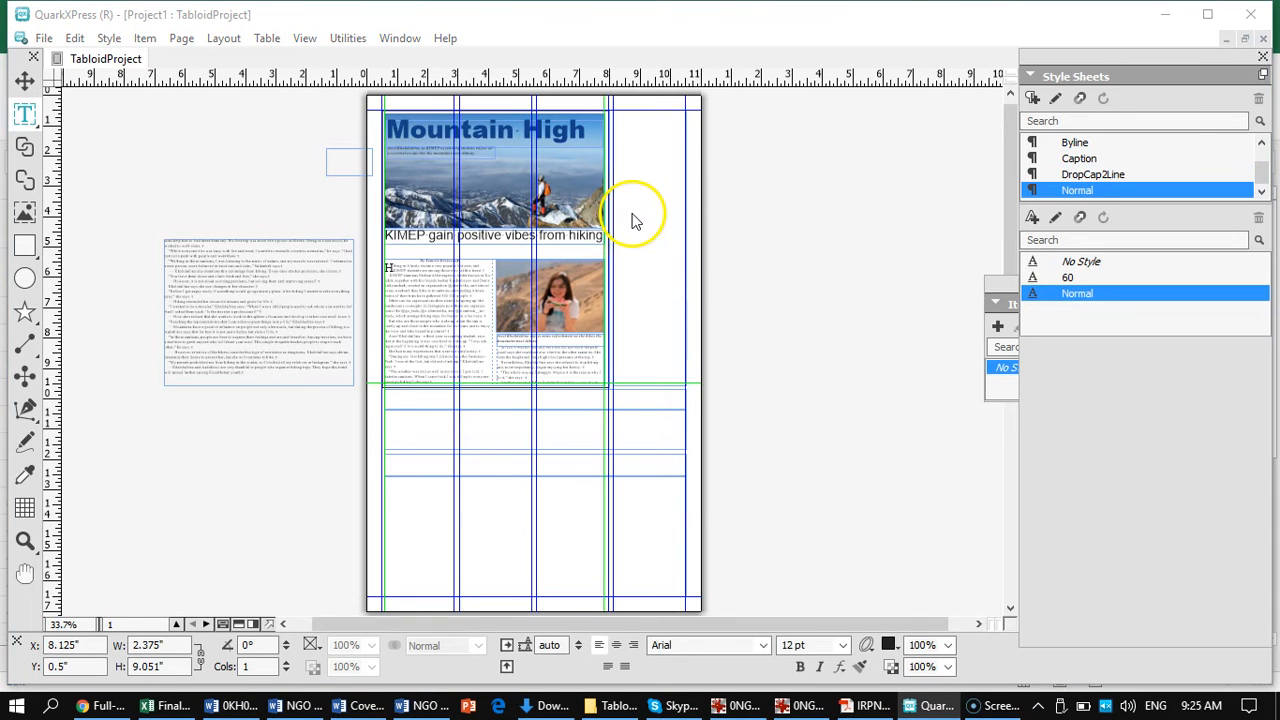
key("ctrl+e")
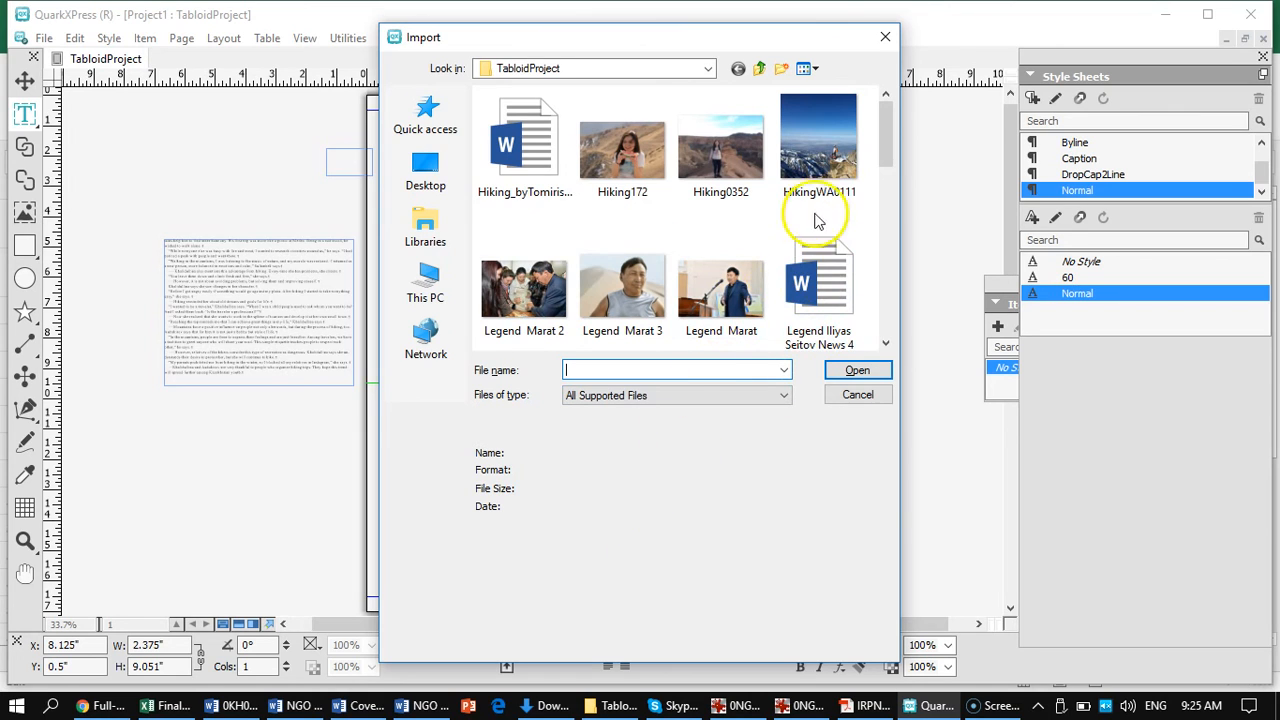
left_click_drag(882, 134, 902, 238)
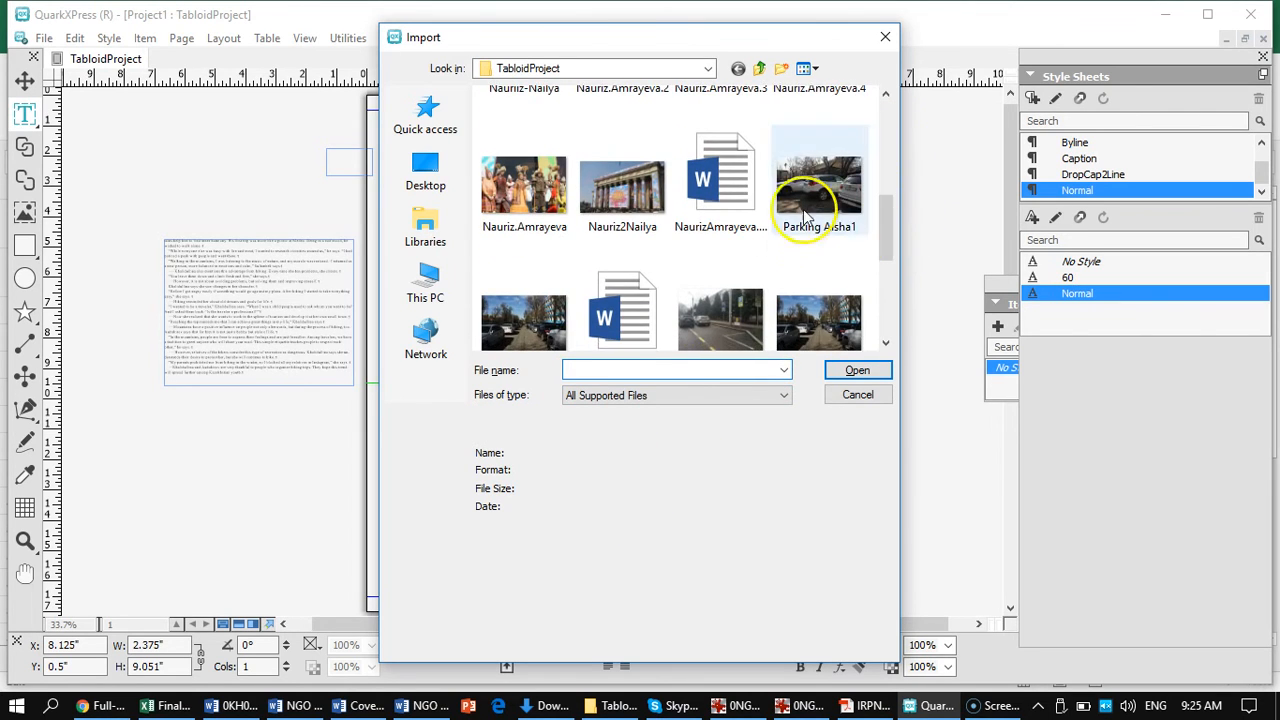
left_click(714, 160)
left_click(852, 371)
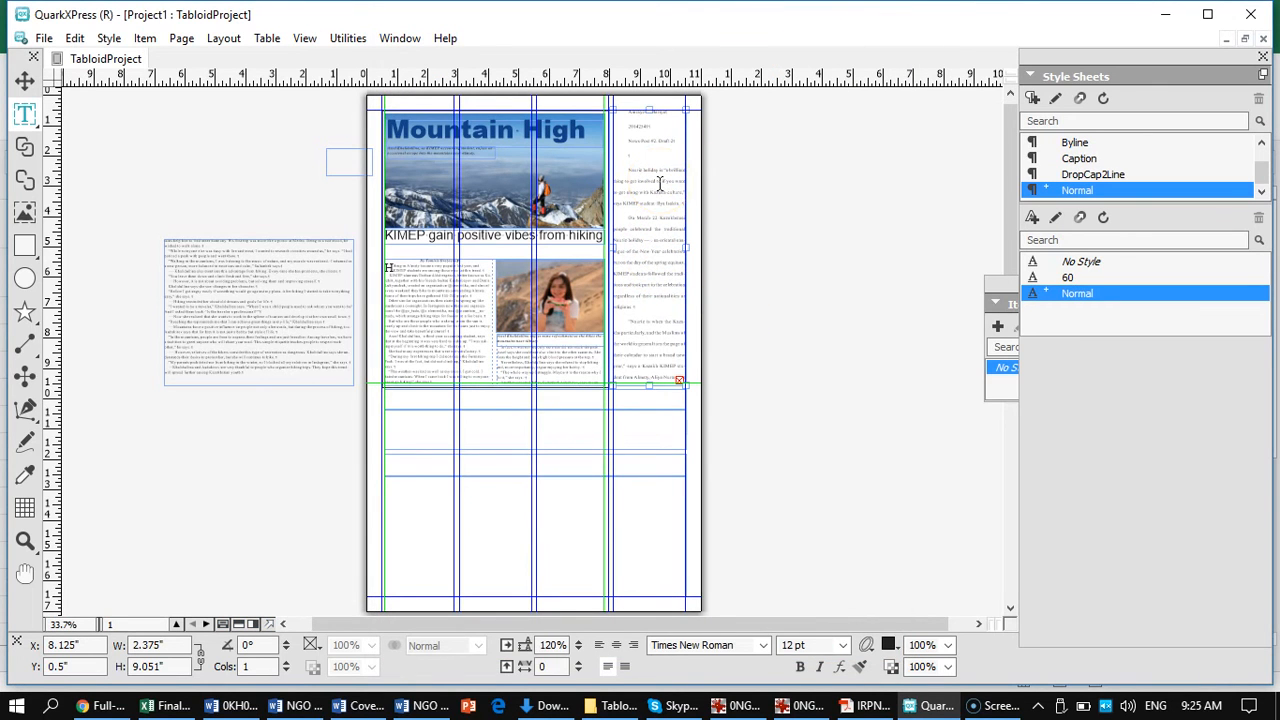
Step: Add "By" before the author's name in the Nauriz story and delete the student number, draft line and blank paragraph below it
key("ctrl+1")
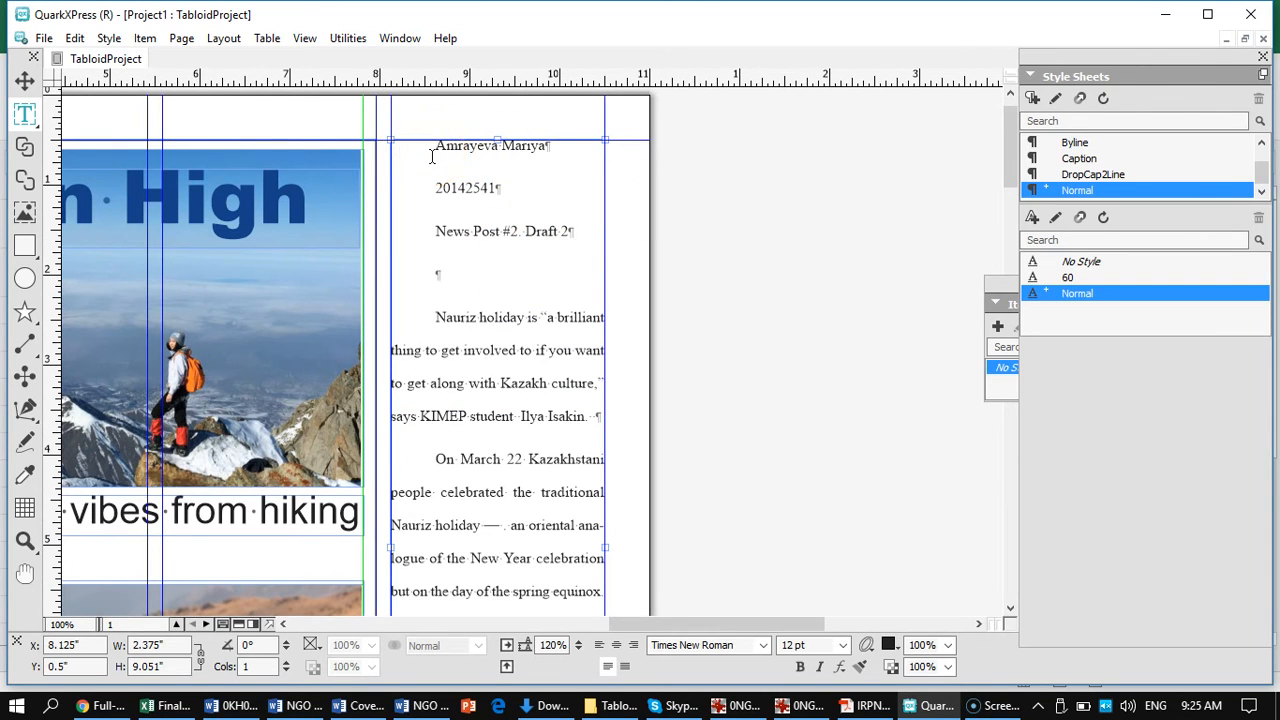
left_click(432, 157)
type("By")
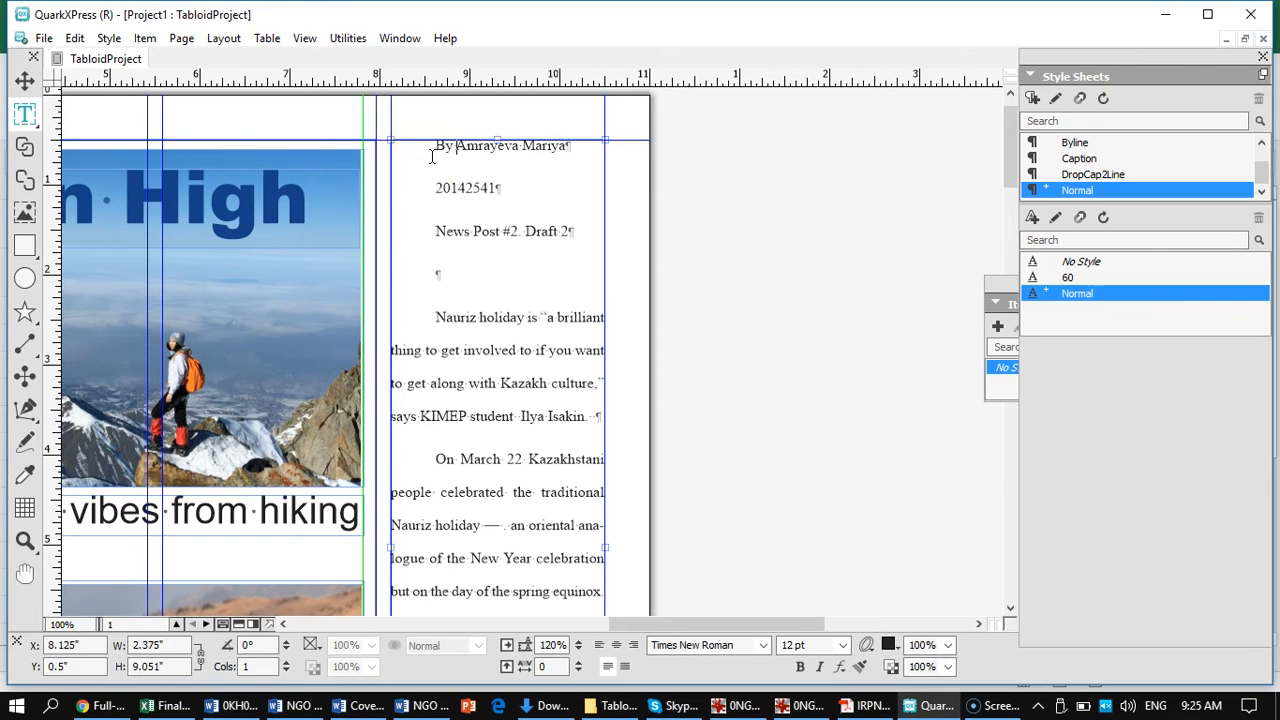
left_click_drag(432, 317, 433, 198)
key("BackSpace")
Step: Clear the entire Nauriz story's formatting with No Style and apply the BodyText paragraph style sheet
left_click(440, 190)
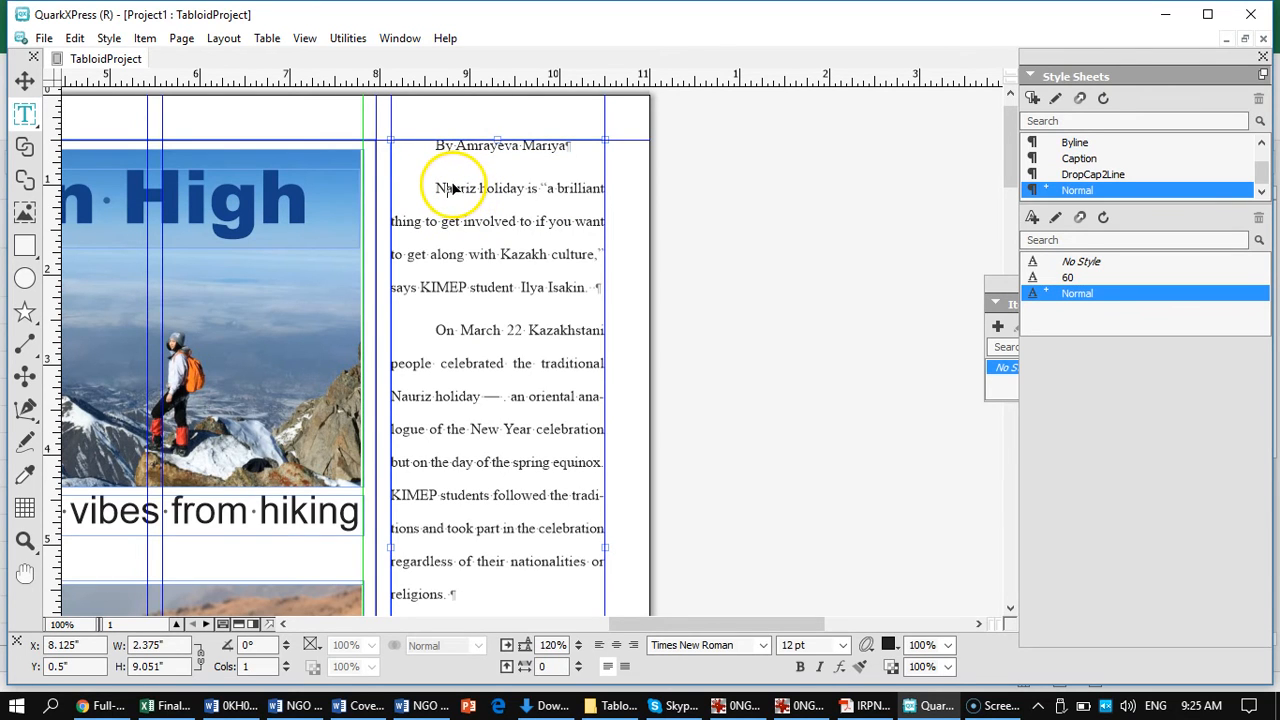
key("ctrl+a")
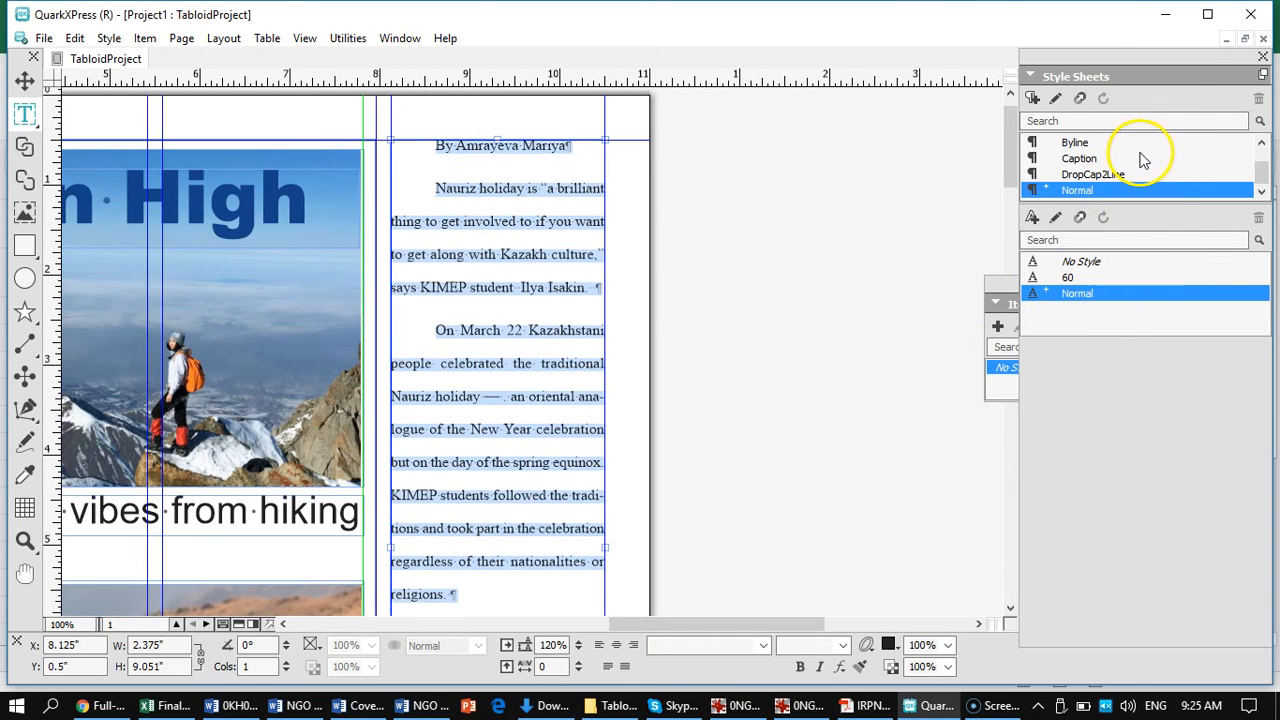
scroll(1140, 165, "up", 1)
left_click(1090, 142)
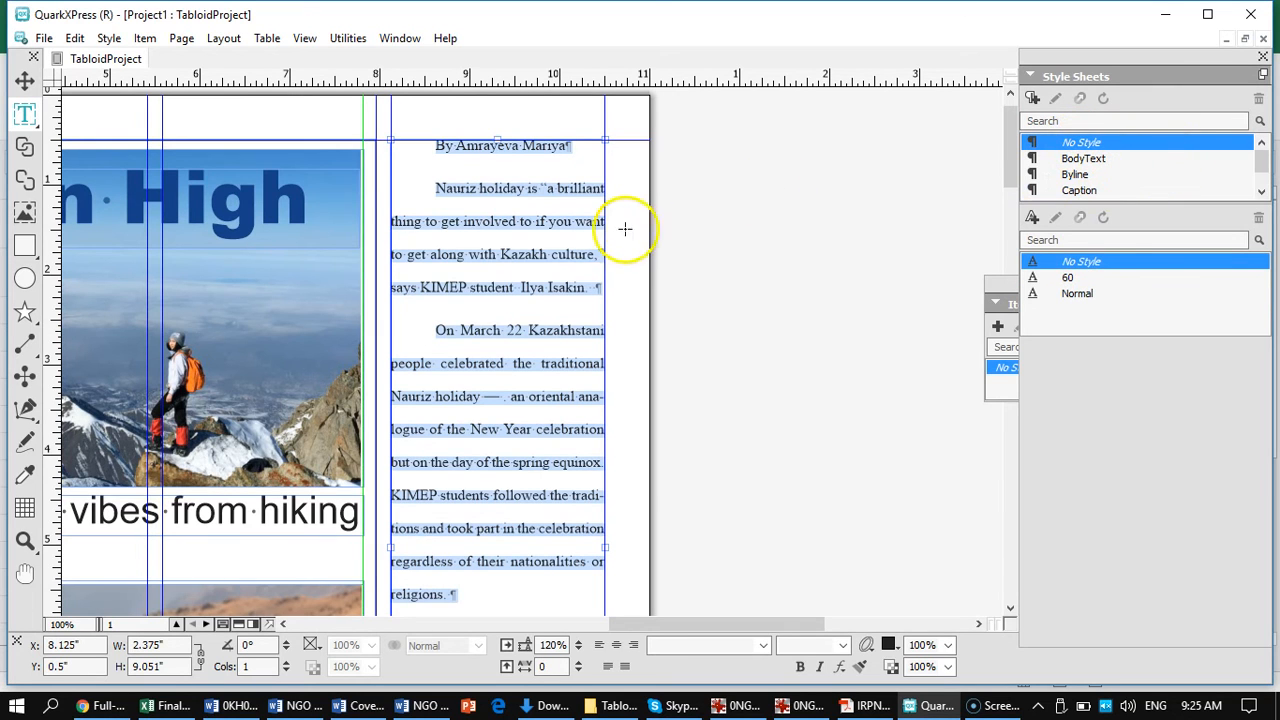
left_click(1082, 158)
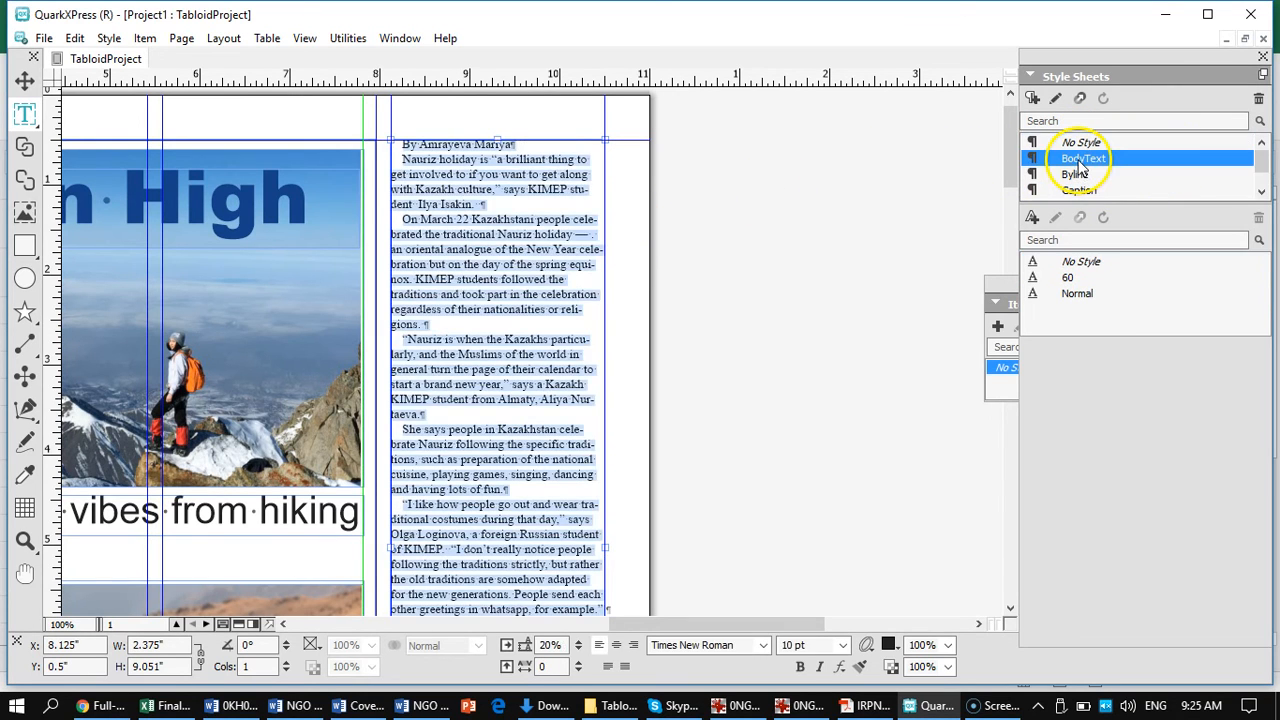
left_click(434, 193)
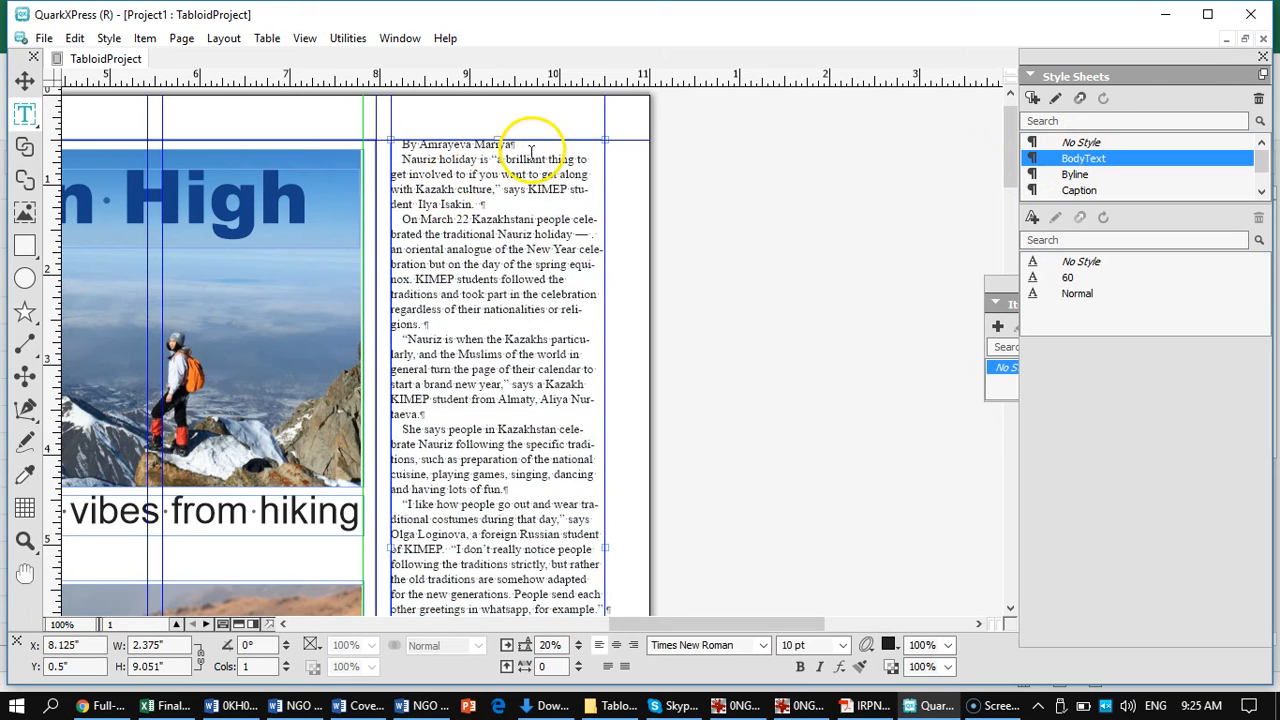
Step: Insert an empty paragraph above the byline of the Nauriz story
left_click_drag(531, 142, 403, 147)
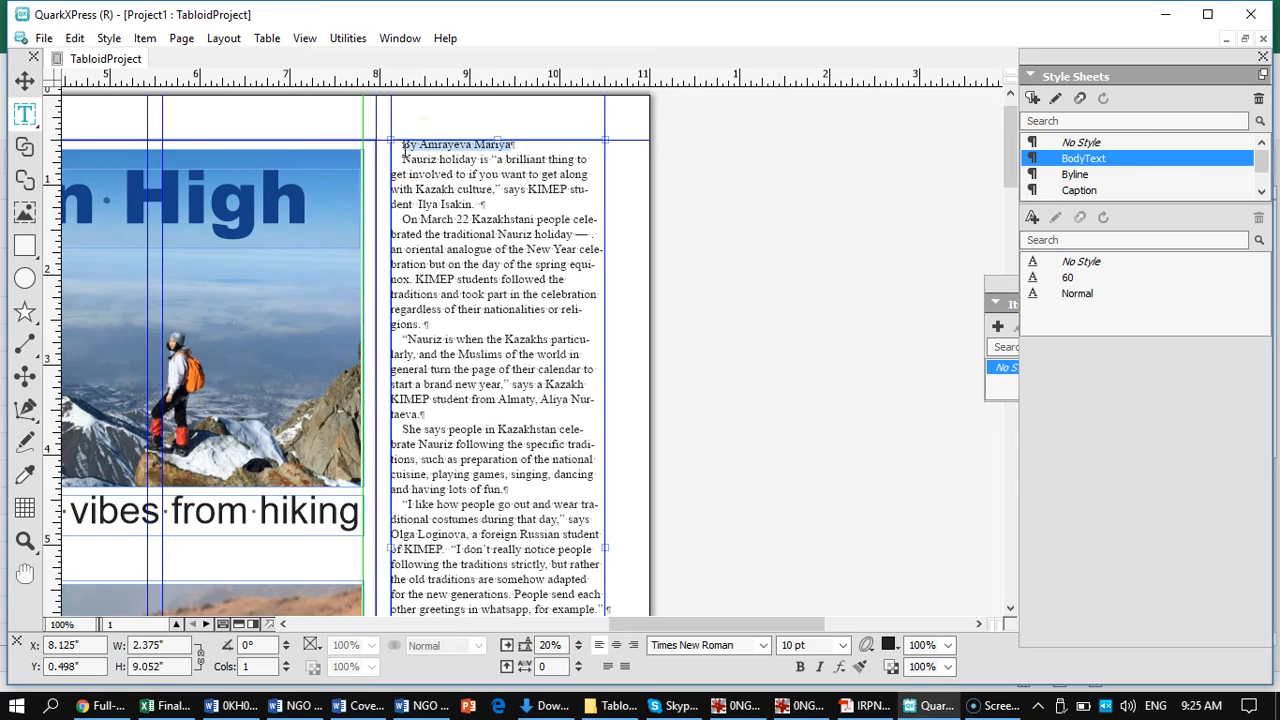
left_click(403, 147)
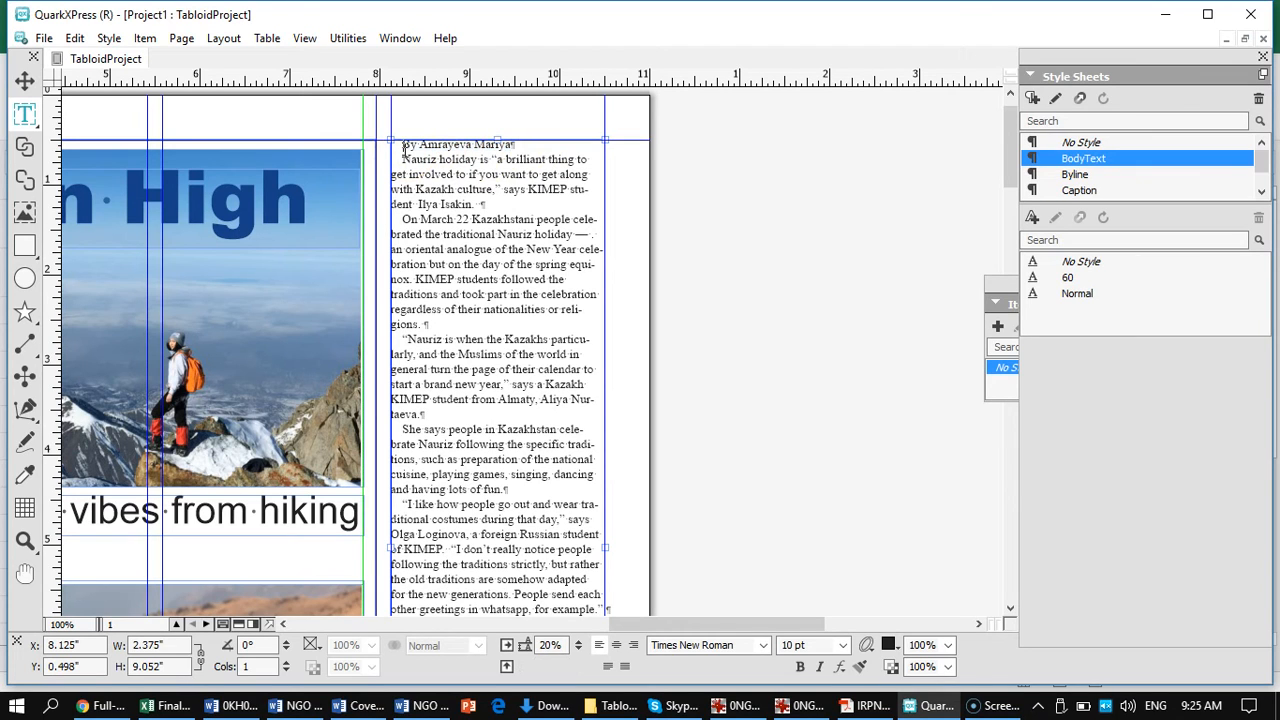
key("Return")
left_click(414, 155)
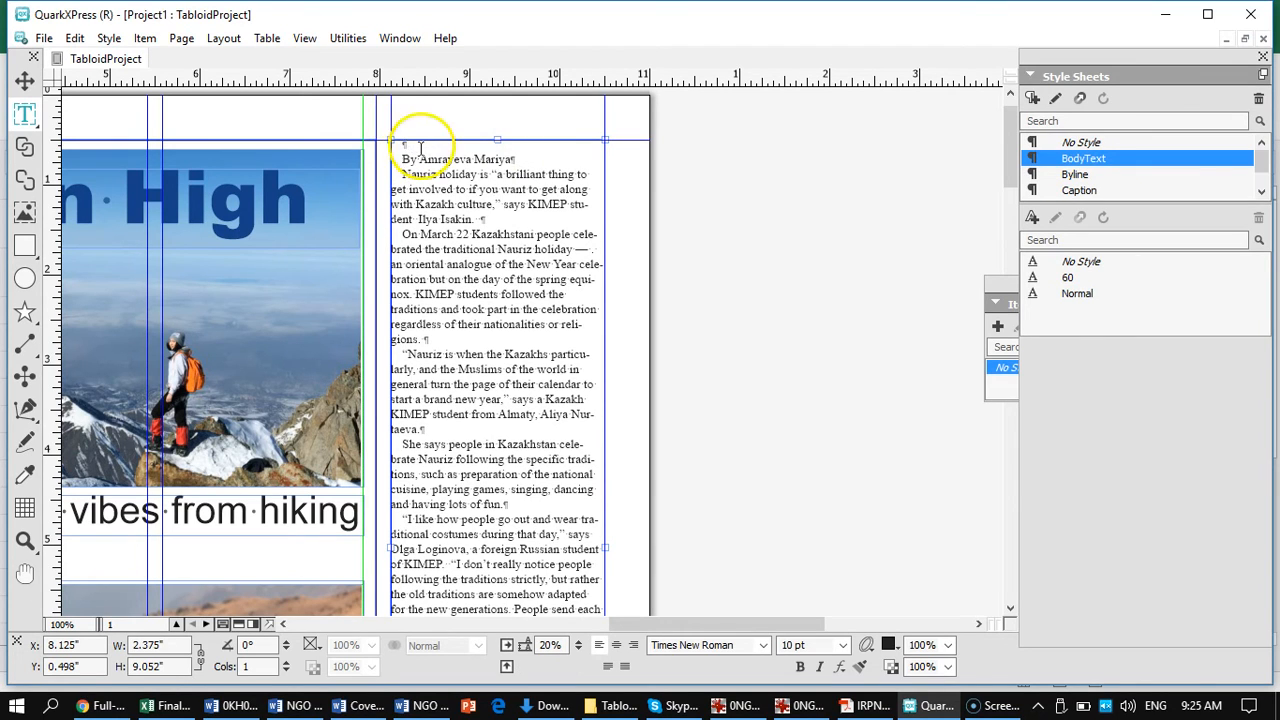
left_click(415, 155)
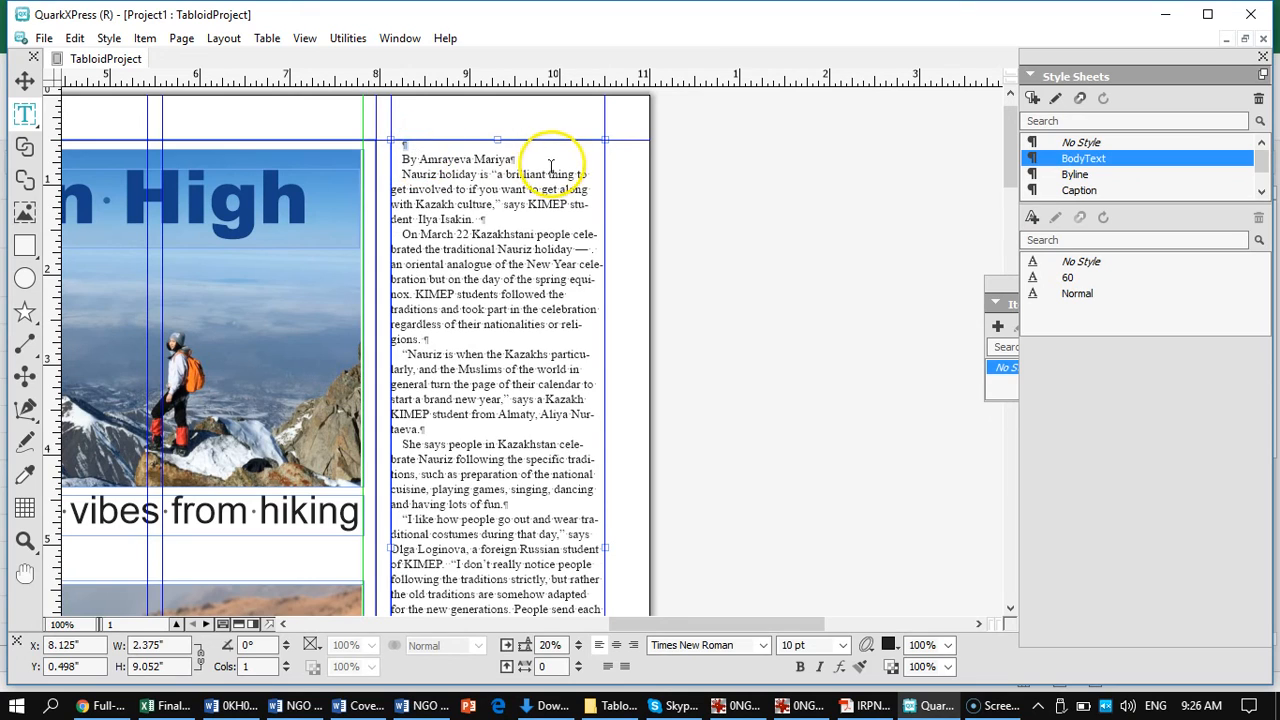
Step: Apply the Byline paragraph style sheet to the author line and the blank paragraph above it
left_click_drag(403, 159, 515, 160)
left_click(413, 160)
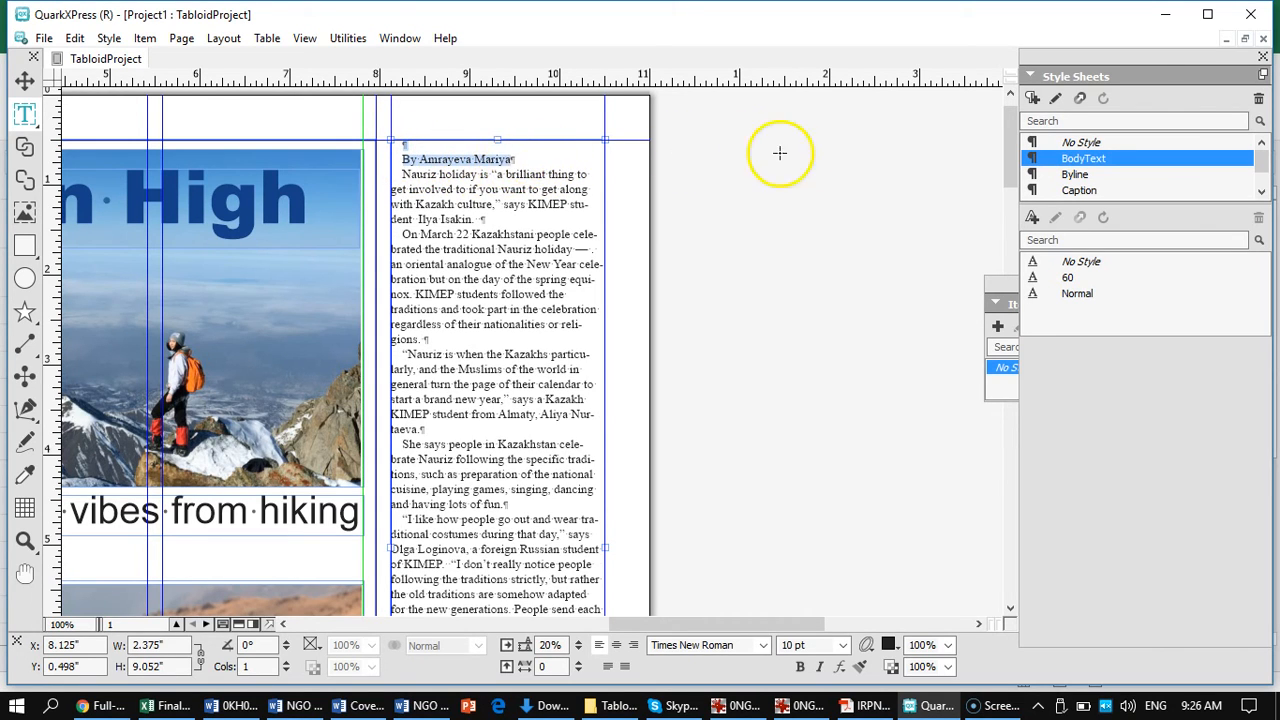
left_click(1072, 174)
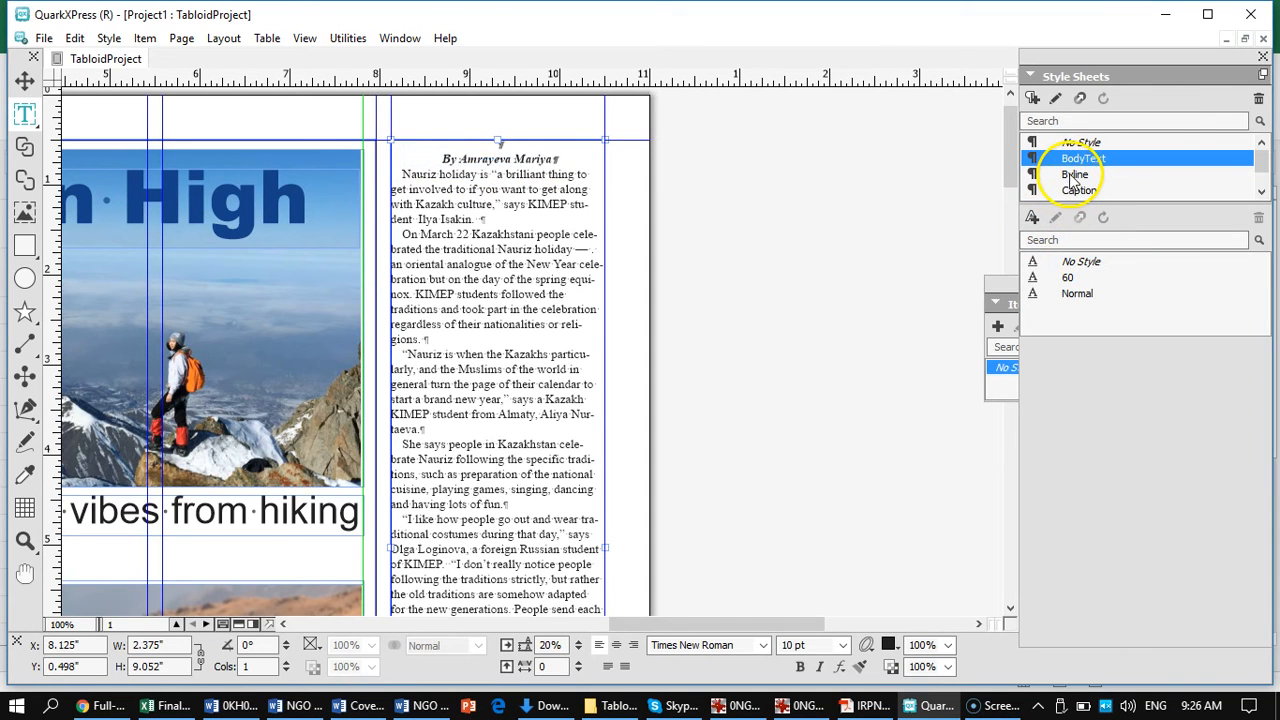
Step: Apply the DropCap2Line paragraph style sheet to the Nauriz story's opening paragraph
triple_click(477, 197)
left_click(495, 221)
left_click_drag(495, 221, 402, 174)
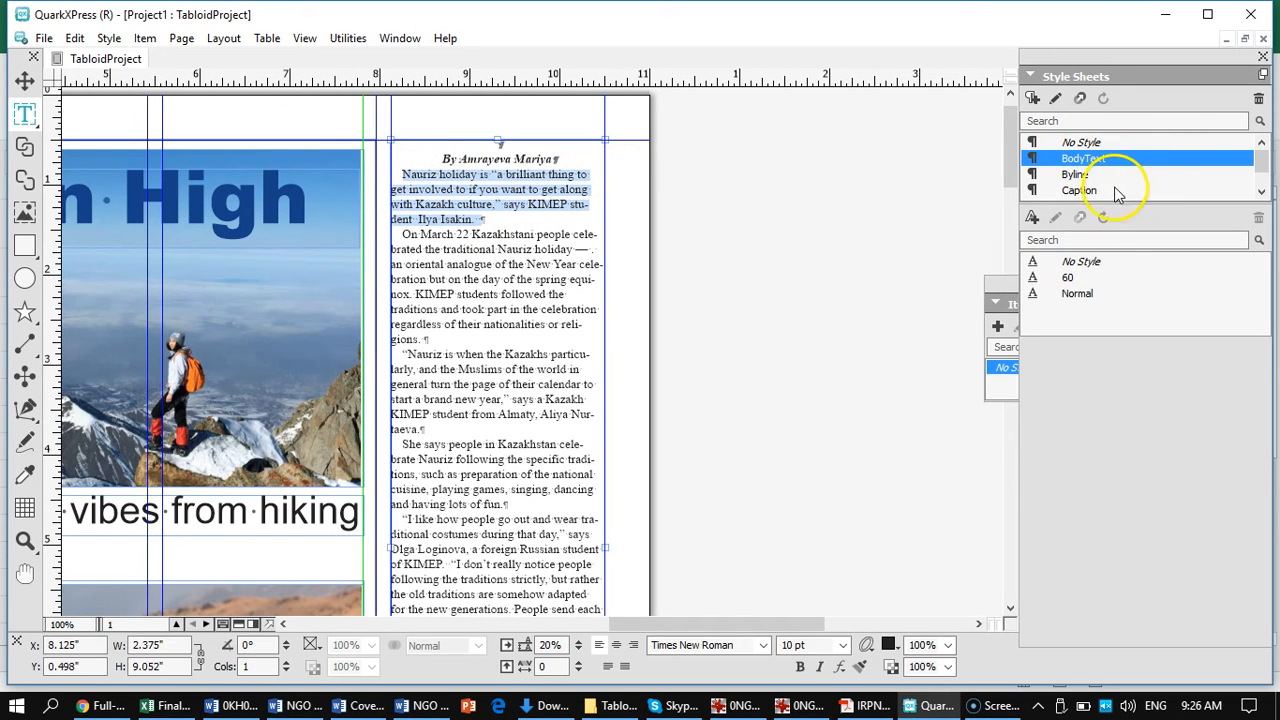
scroll(1137, 183, "down", 1)
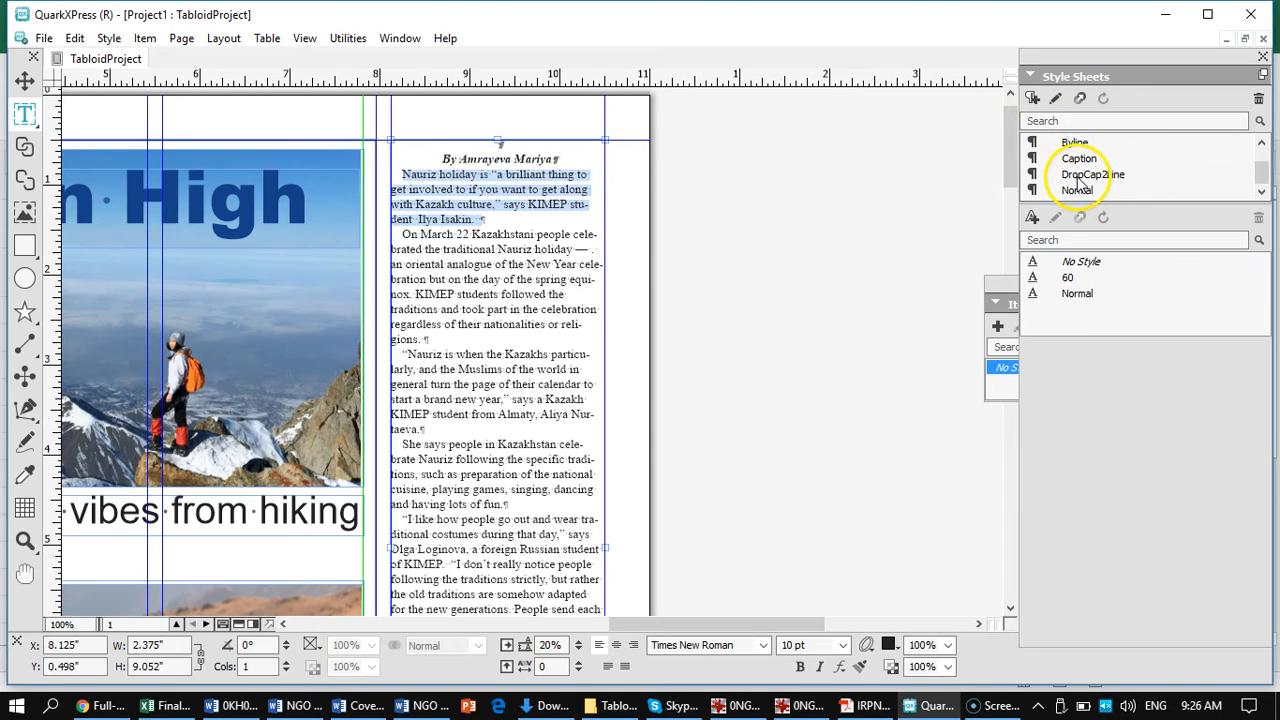
left_click(1092, 174)
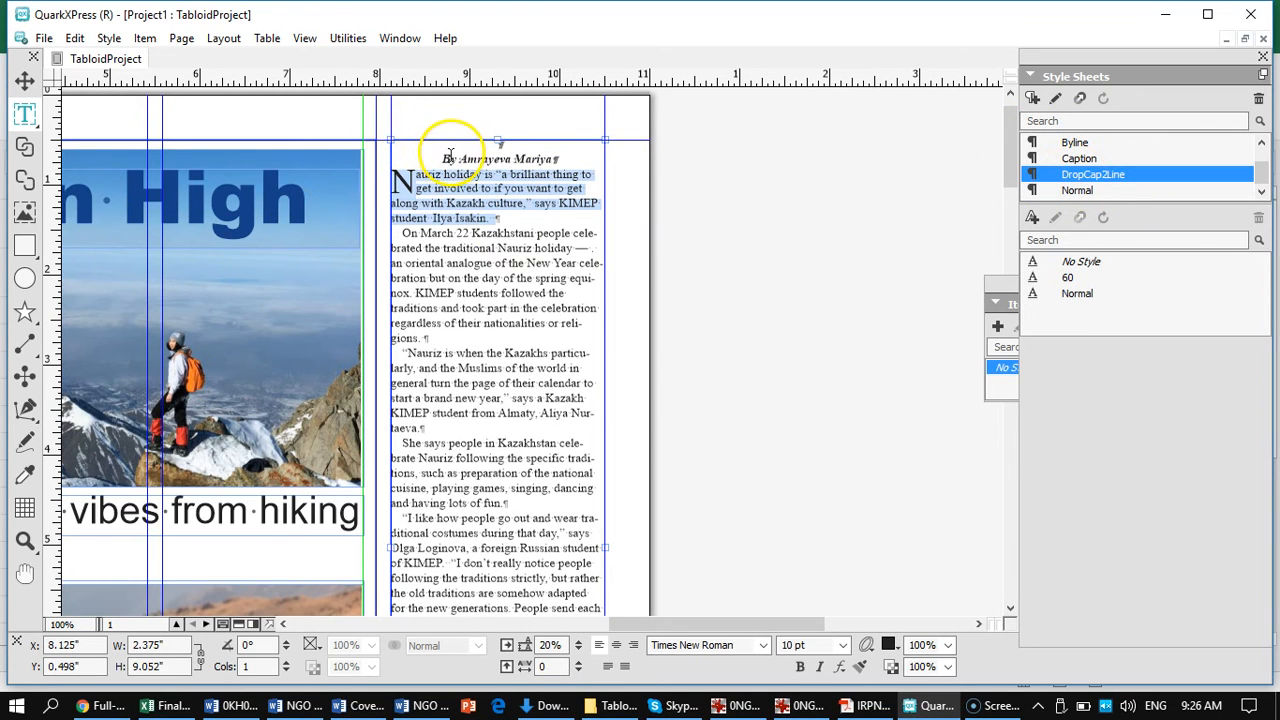
Step: Enter the headline "KIMEP hosts Nauriz celebration for community" in the blank paragraph above the byline
left_click(450, 145)
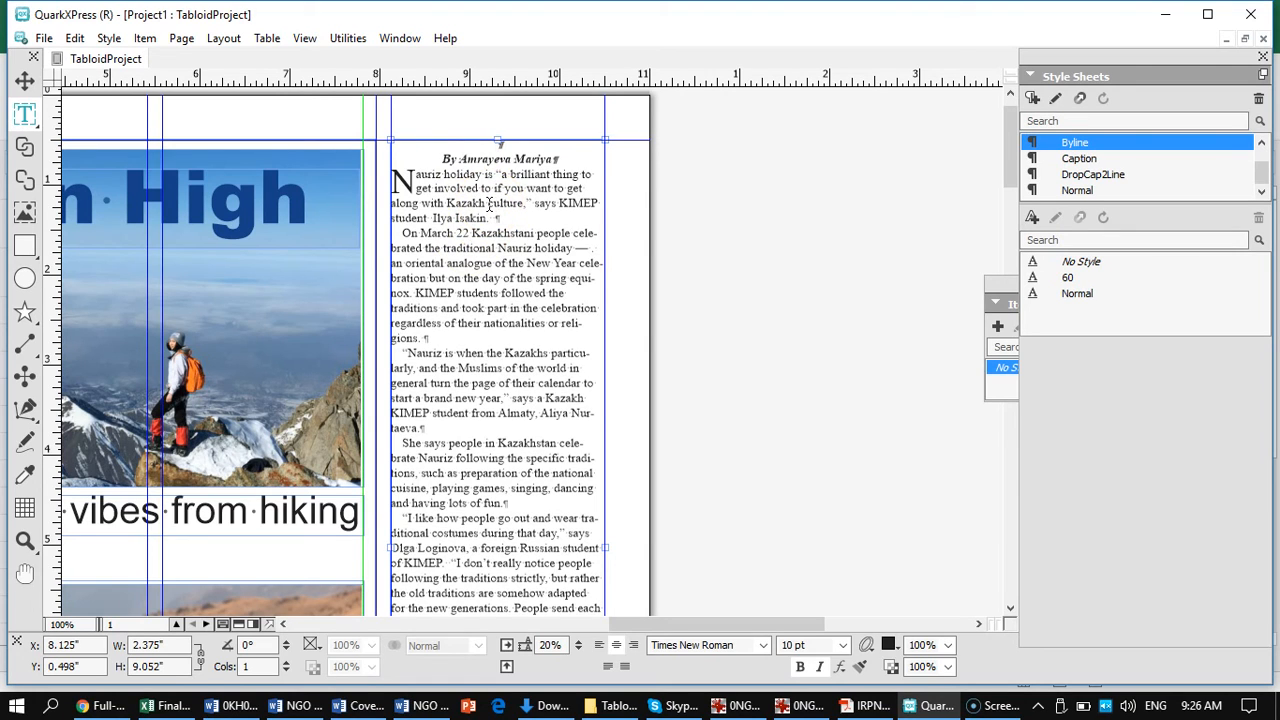
type("KIMEP hosts Nauriz")
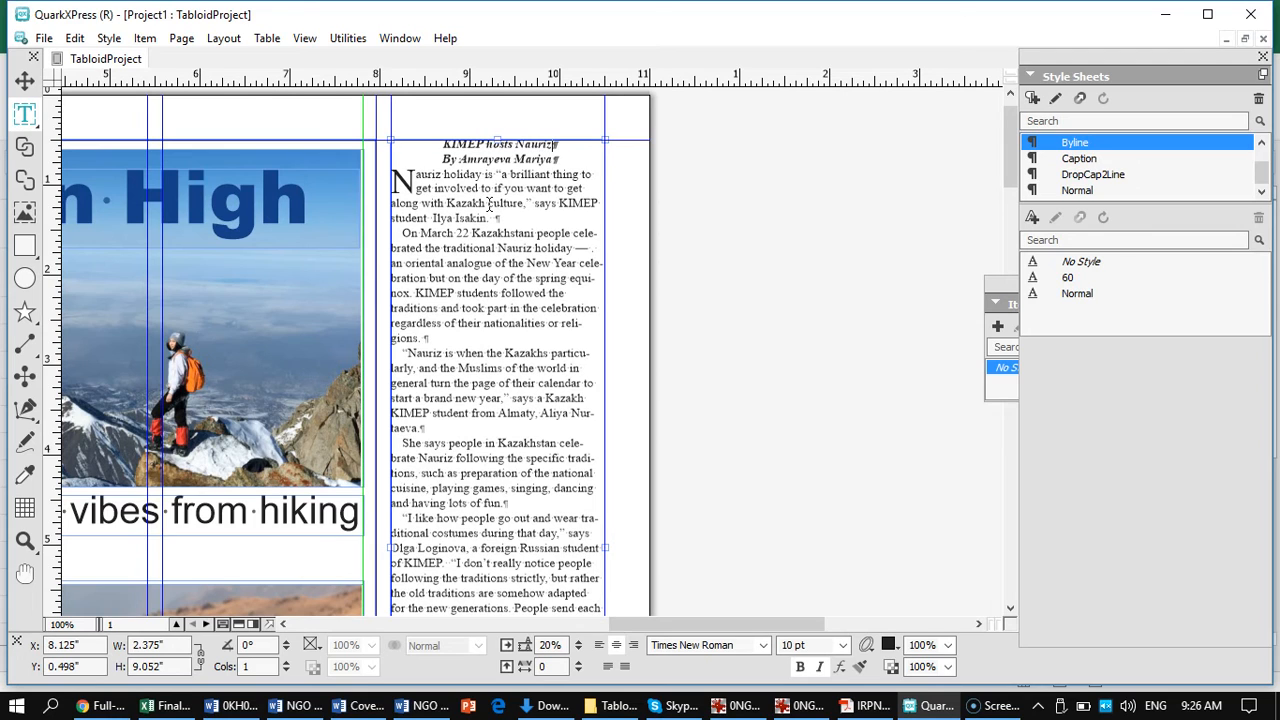
type(" celebration")
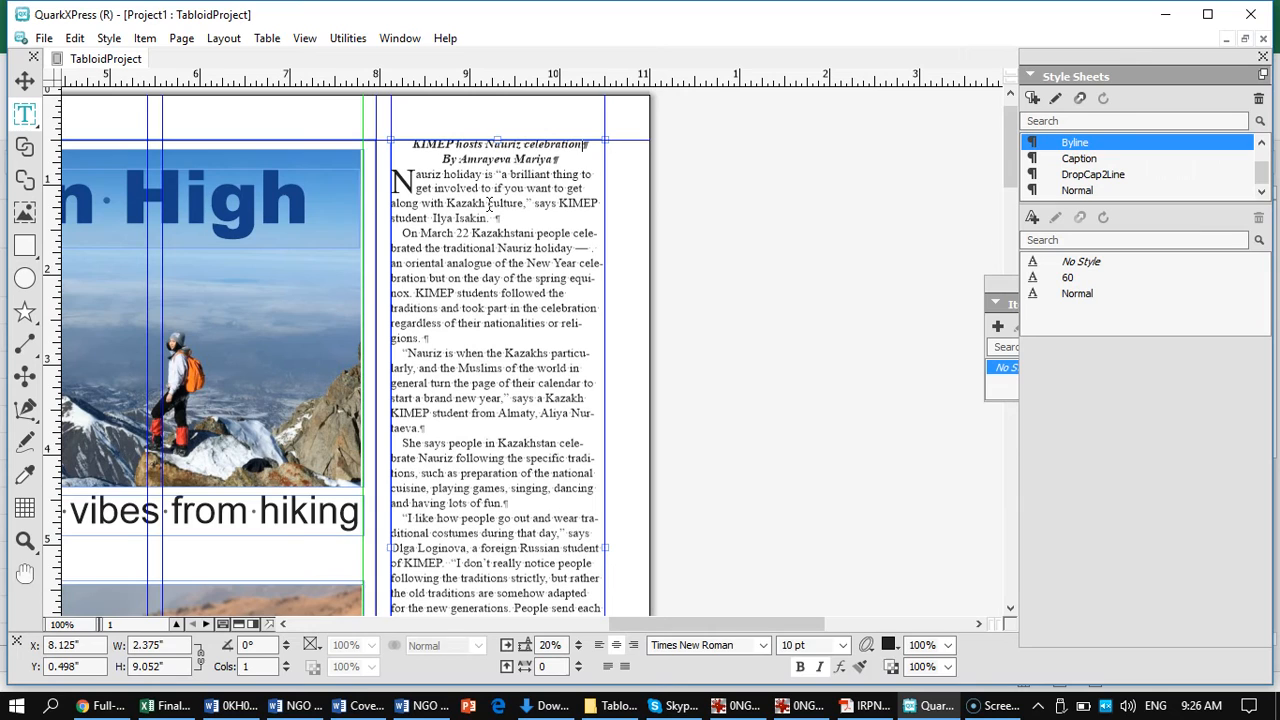
type(" for c")
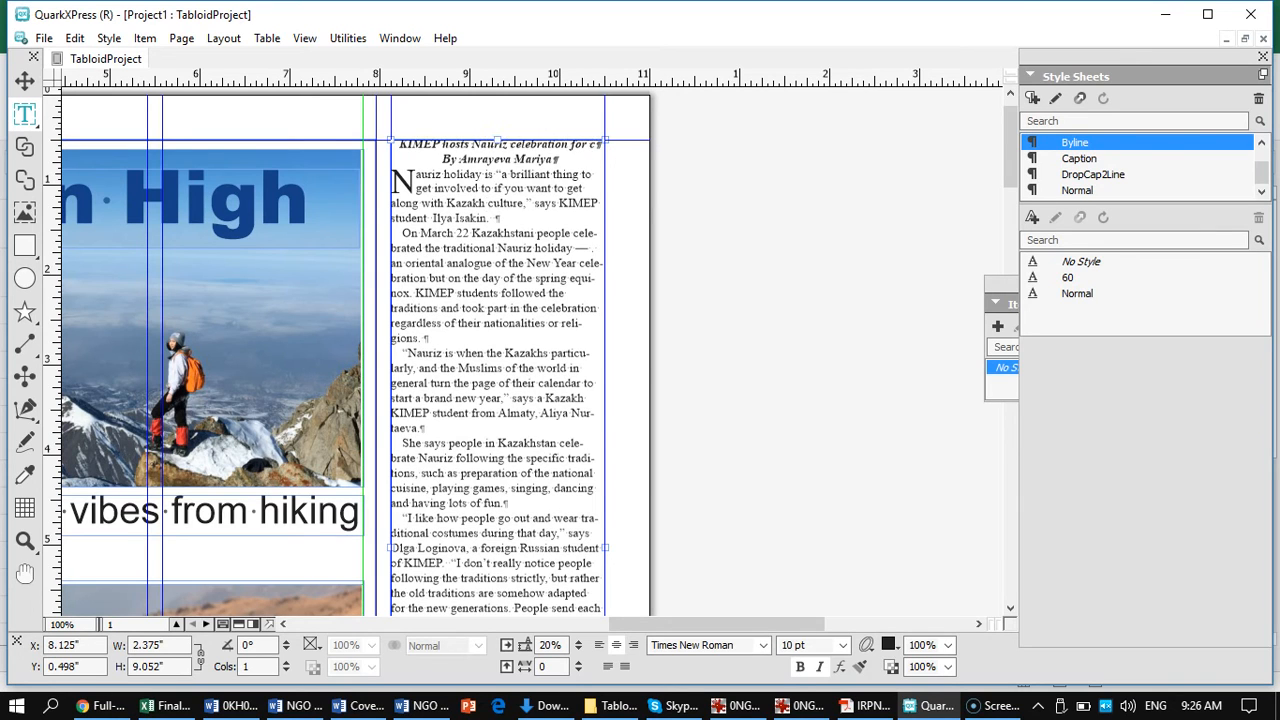
type("ommunity")
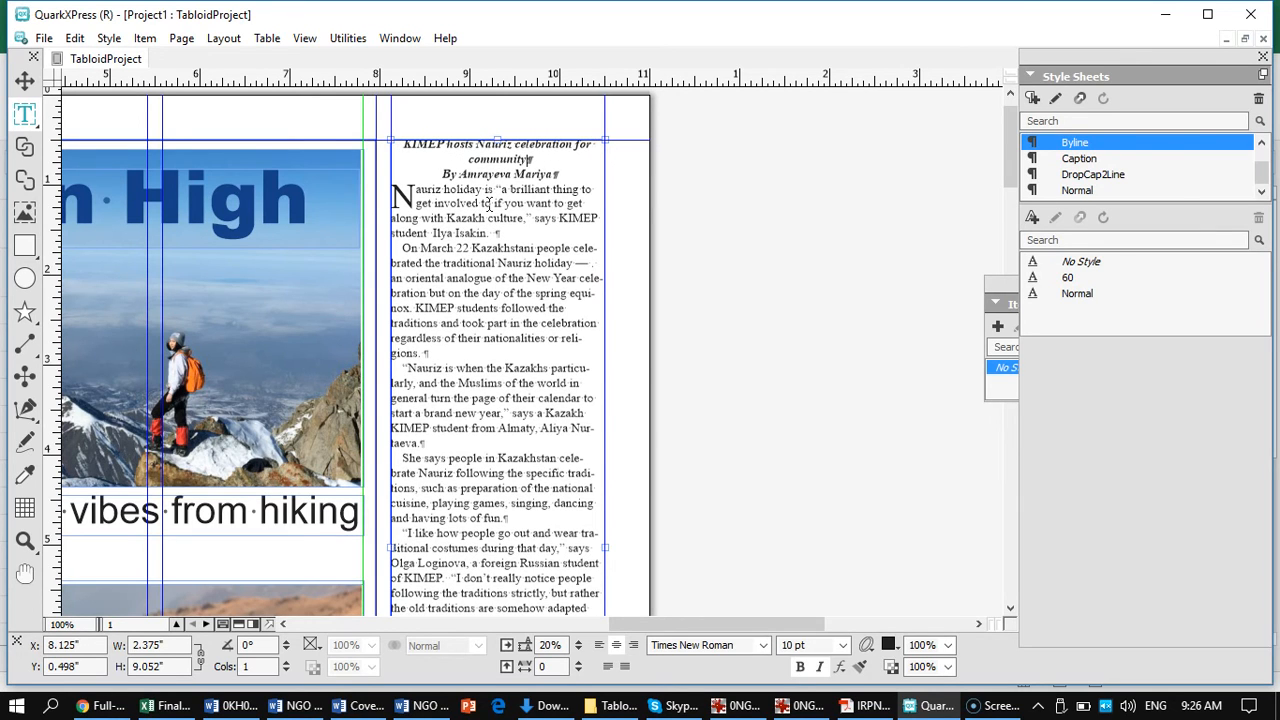
Step: Set the Nauriz headline in Arial and enlarge it to 24 pt
left_click(544, 159)
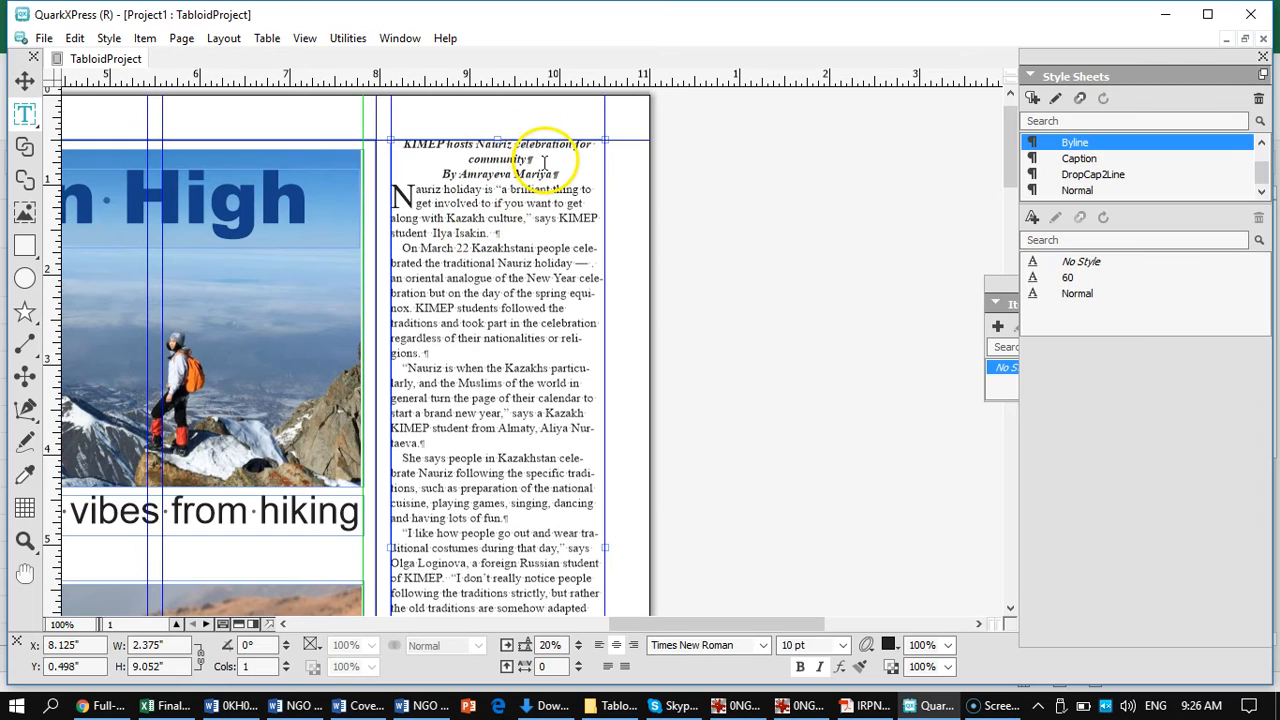
left_click_drag(544, 159, 400, 141)
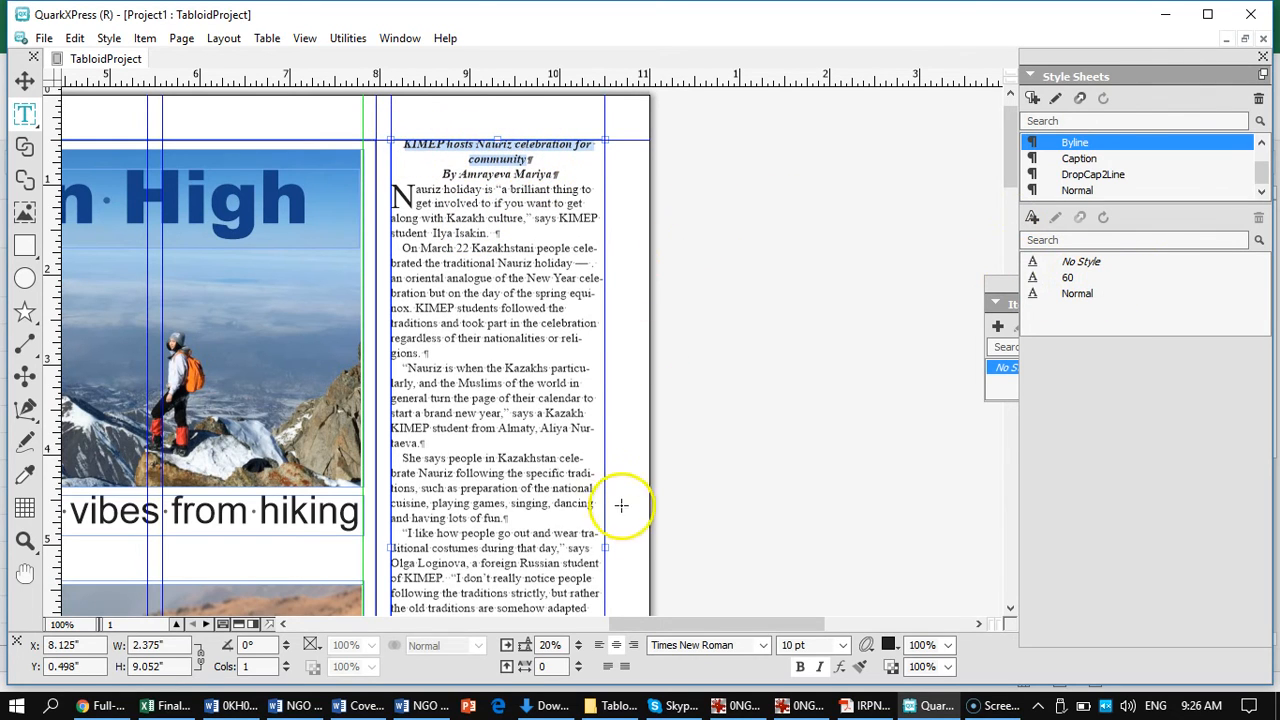
left_click(764, 647)
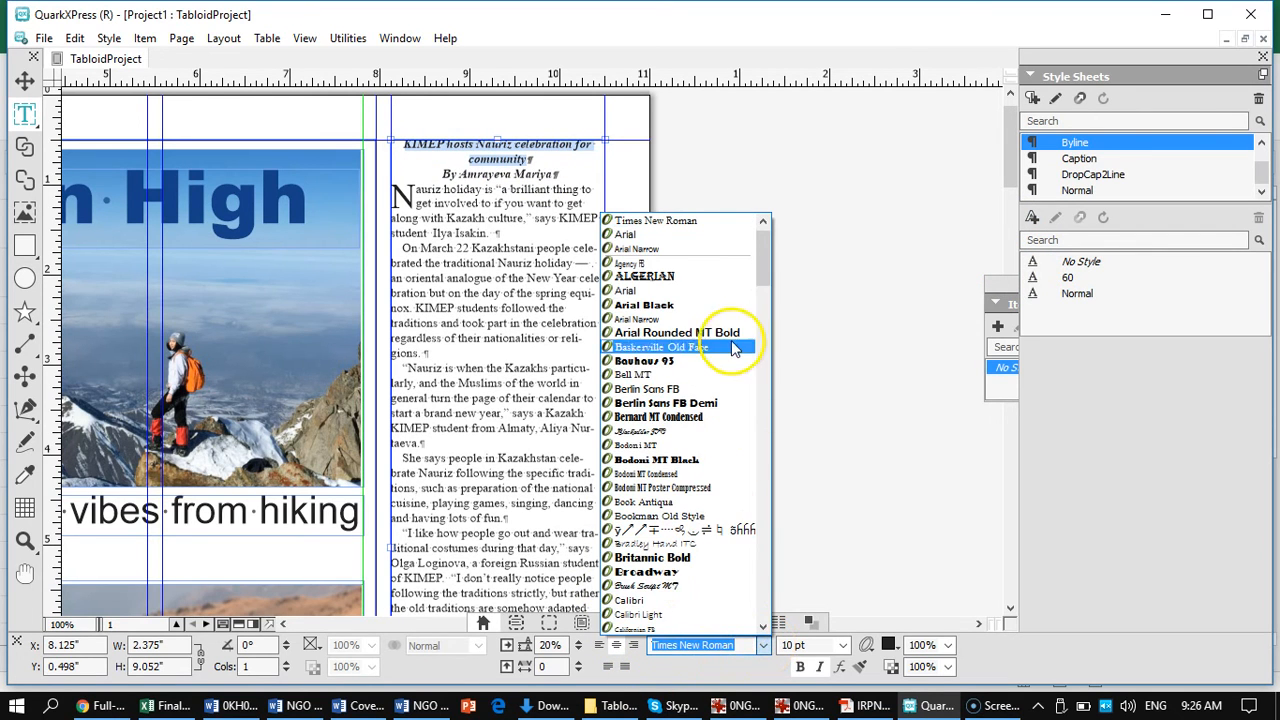
left_click(634, 292)
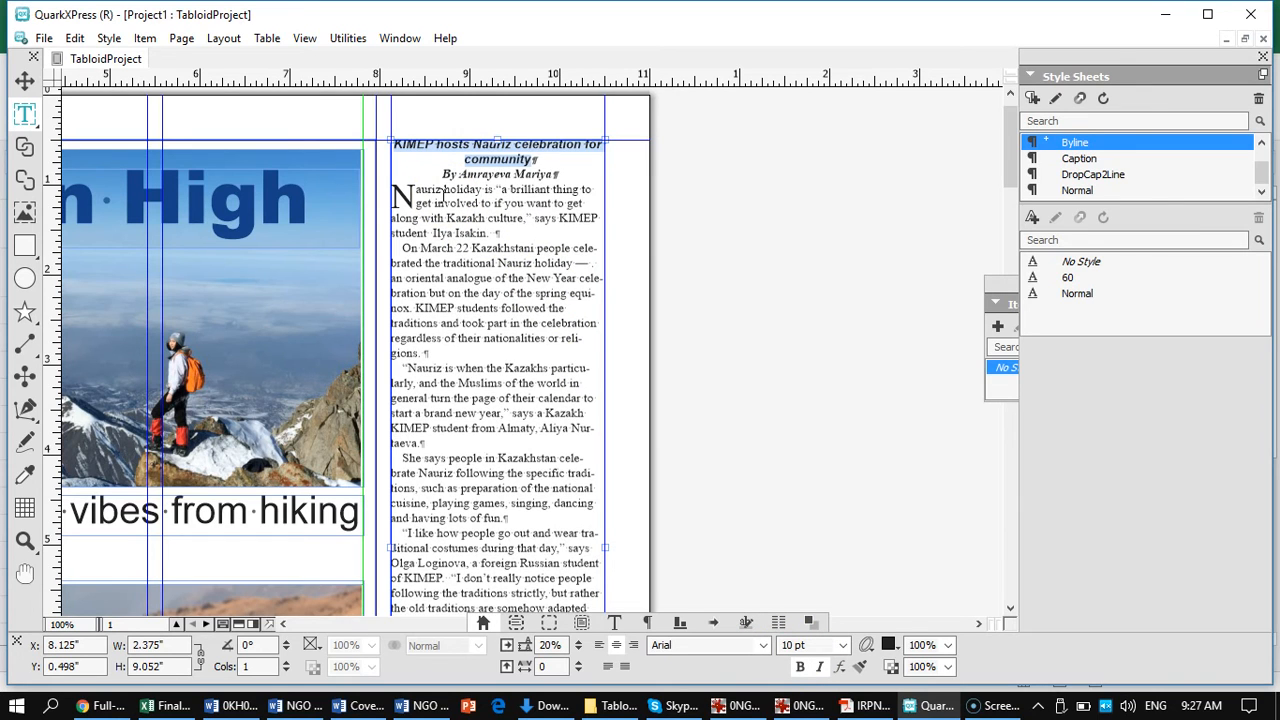
key("ctrl+shift+period")
key("ctrl+shift+period")
key("ctrl+shift+period")
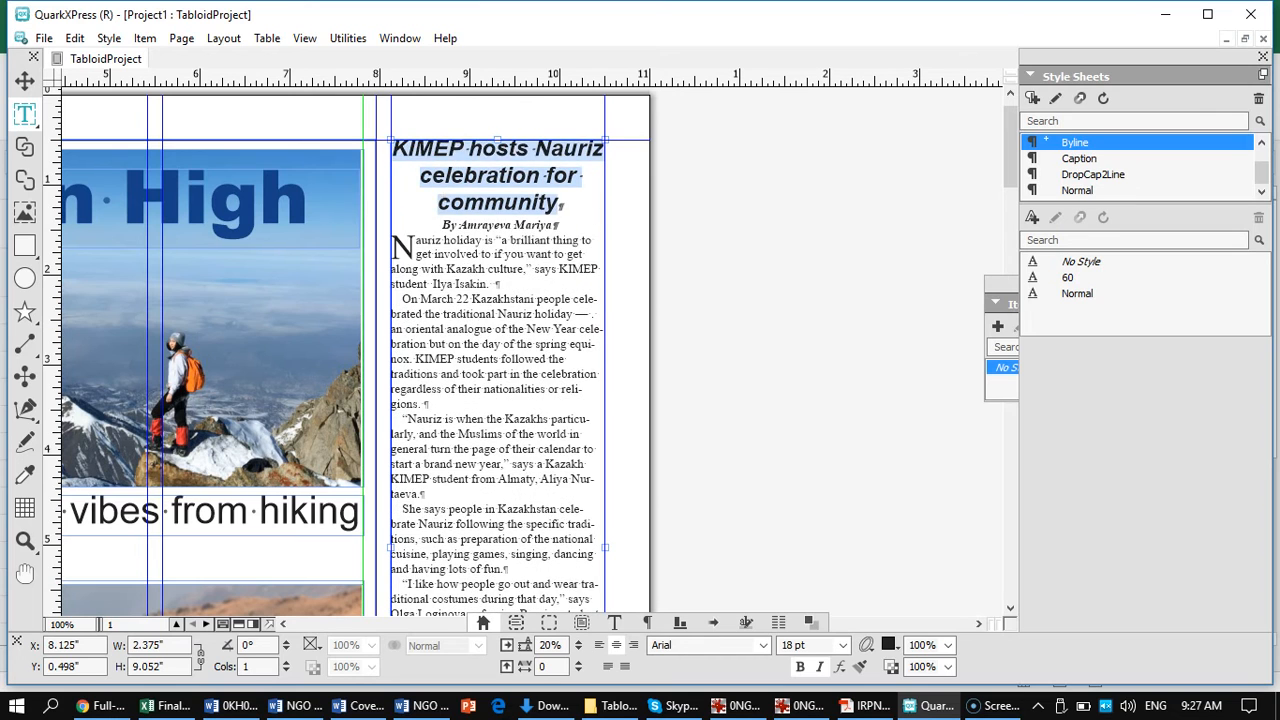
key("ctrl+shift+period")
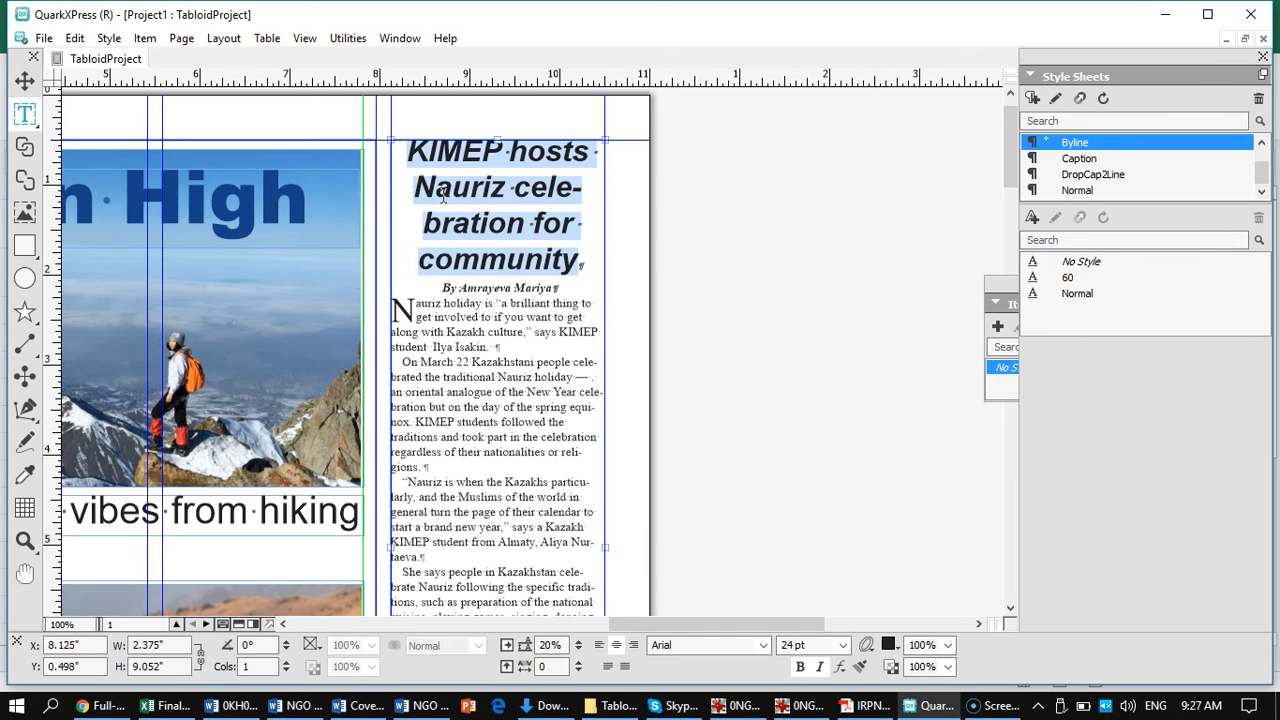
Step: Reword the Nauriz headline by moving "community" ahead of "celebration" and deleting the word "for"
left_click(535, 205)
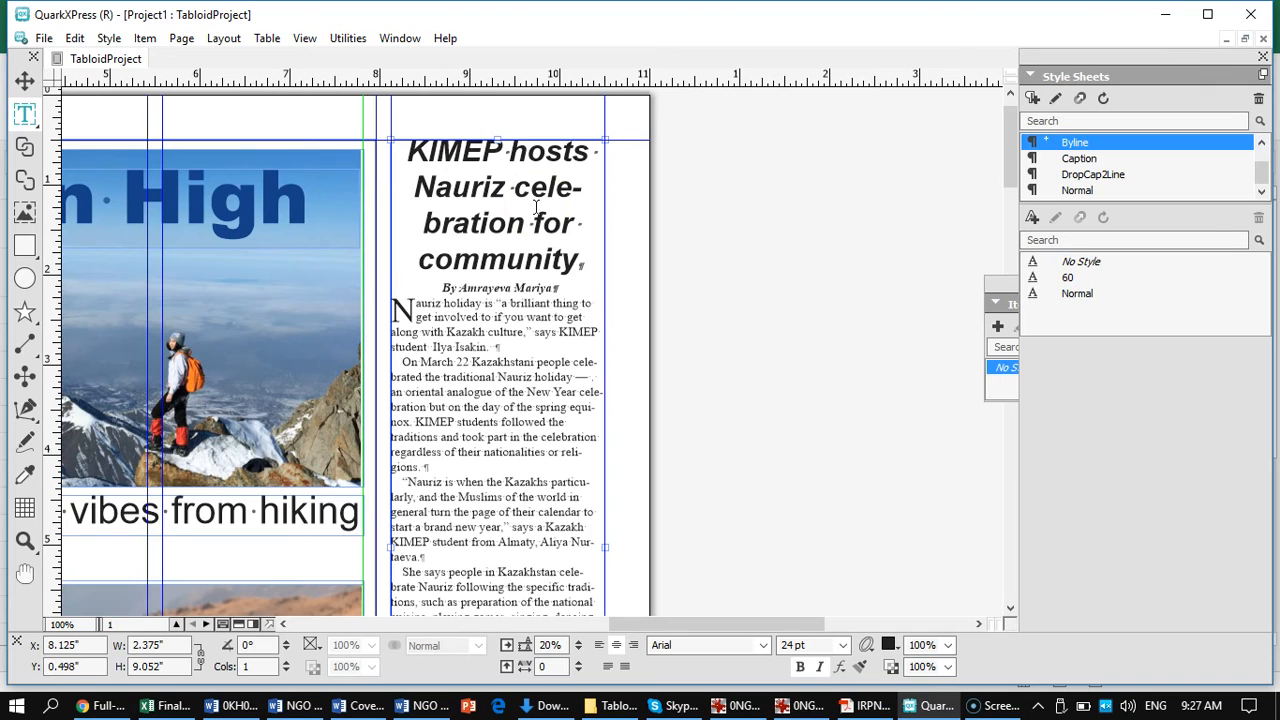
key("shift+Return")
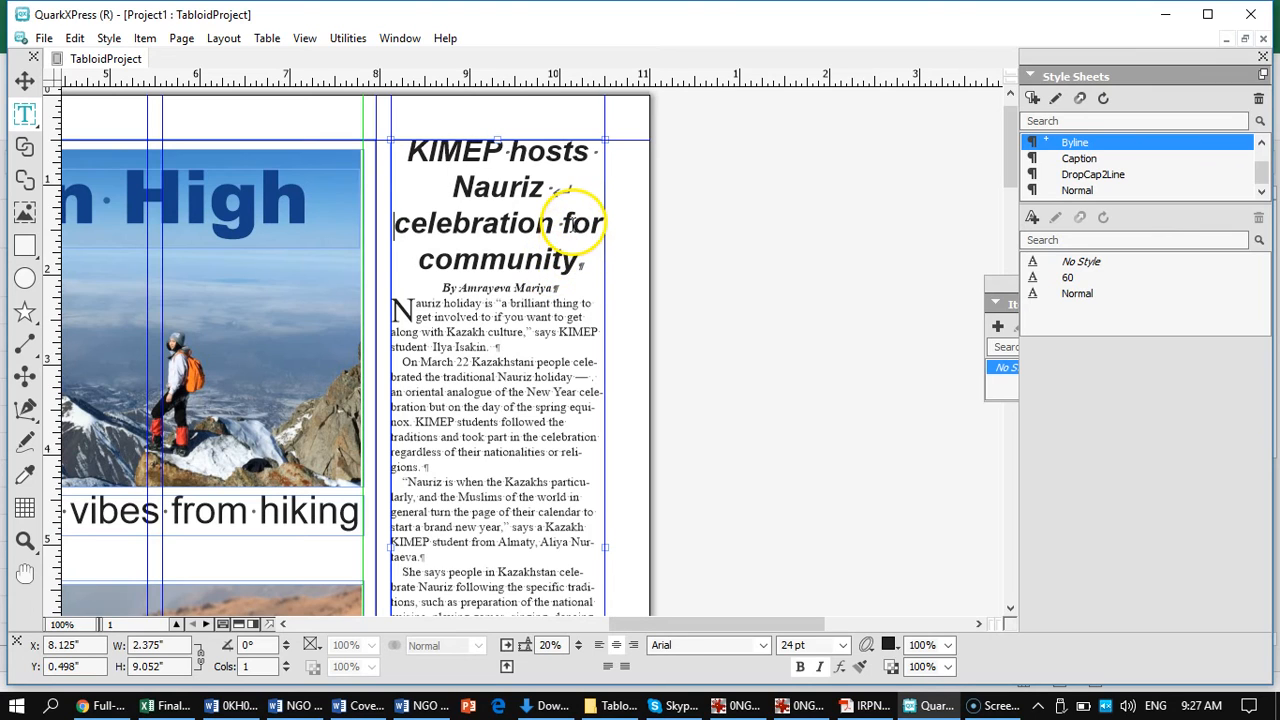
left_click_drag(575, 262, 420, 260)
key("ctrl+c")
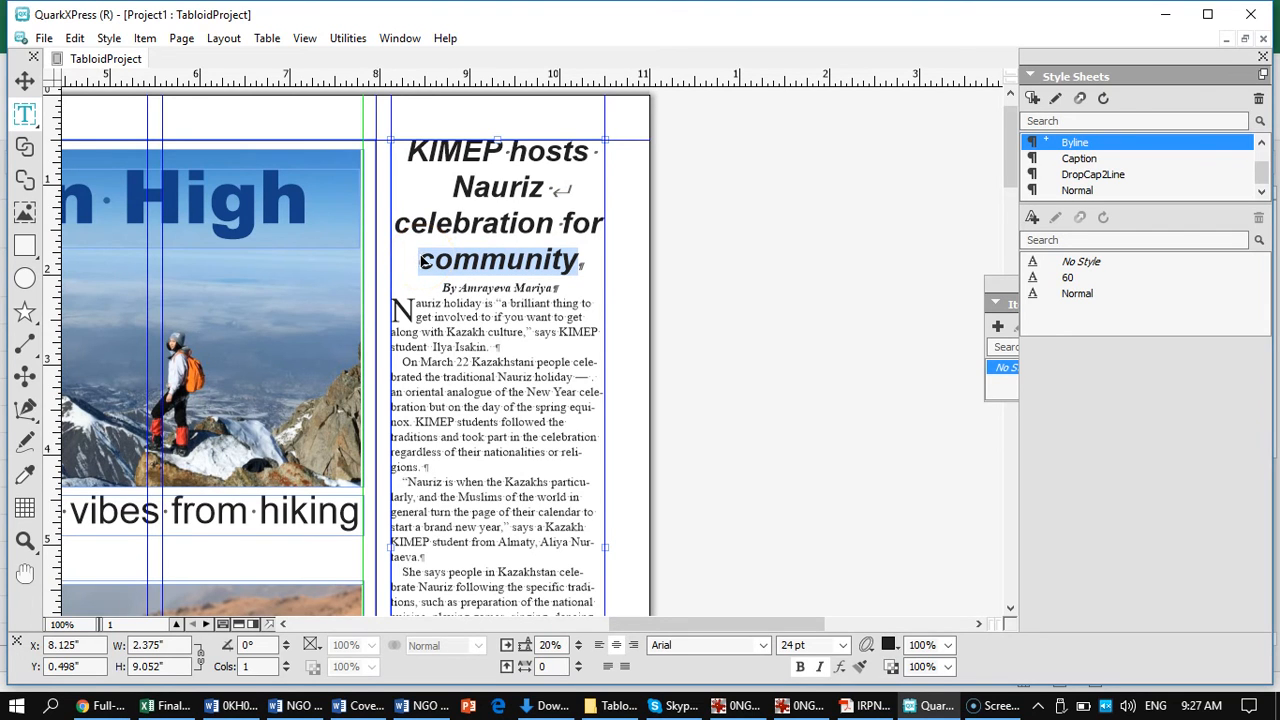
key("BackSpace")
left_click(560, 191)
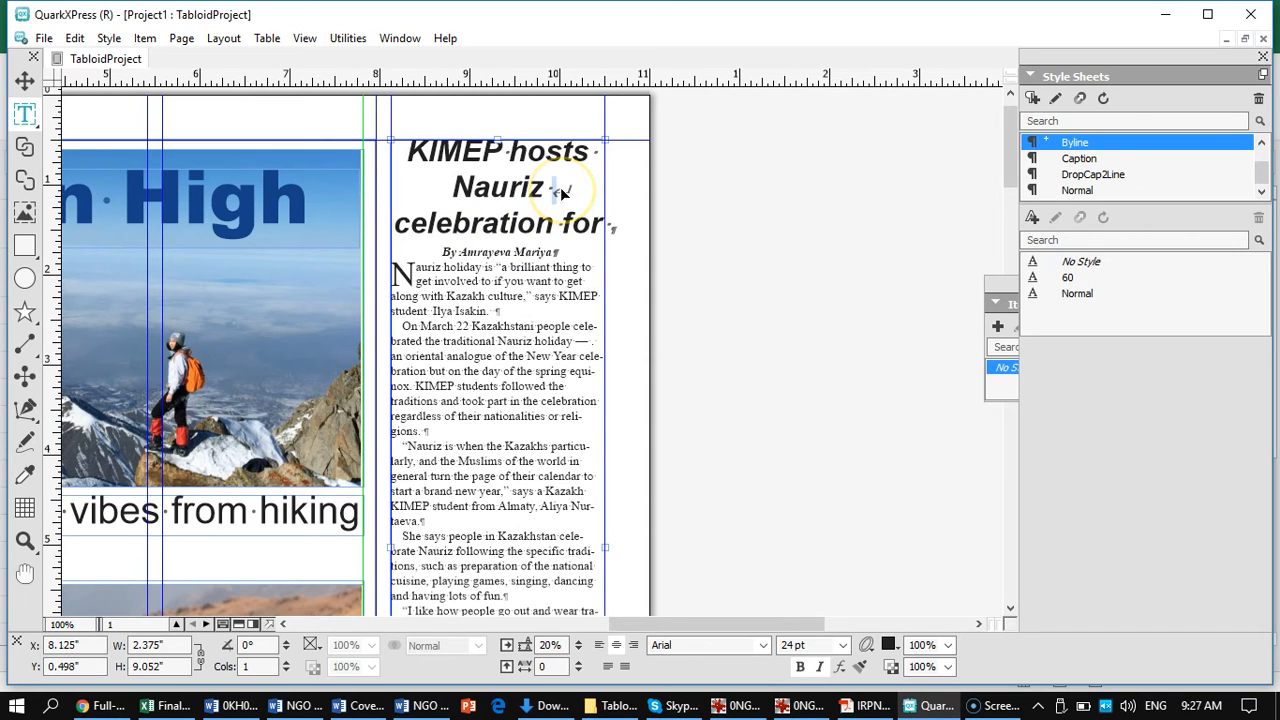
key("ctrl+v")
double_click(531, 260)
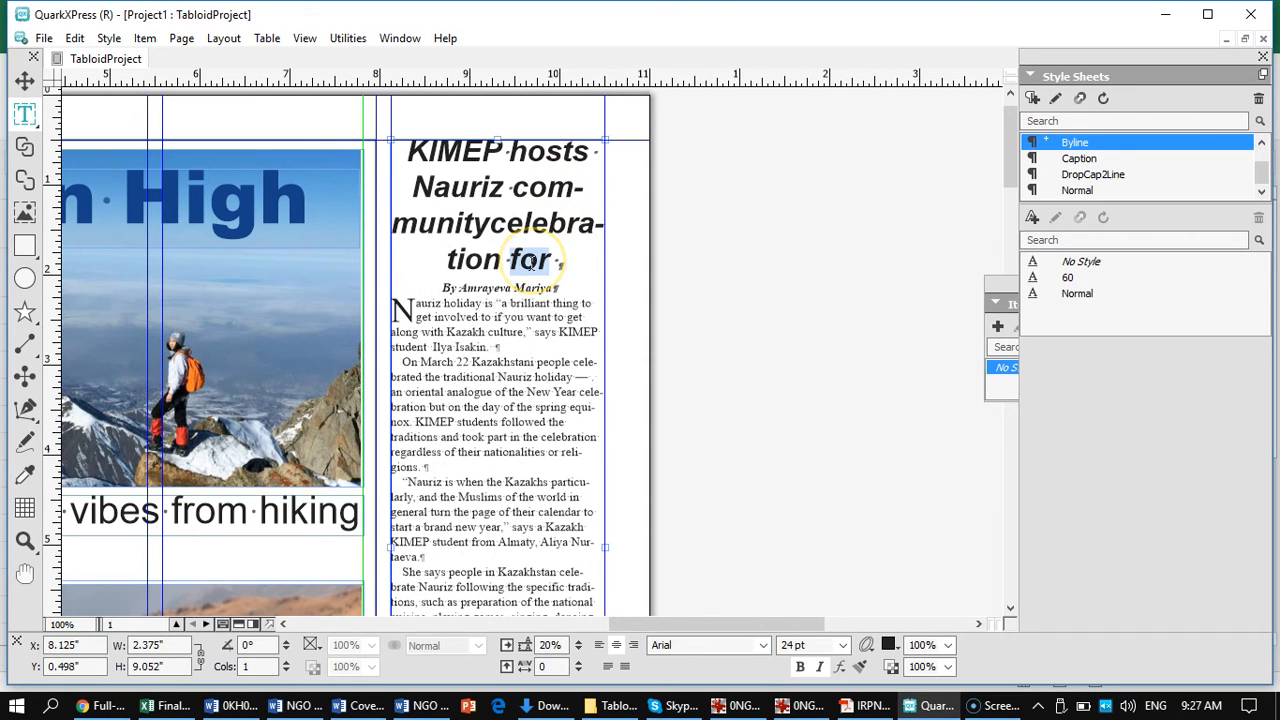
key("BackSpace")
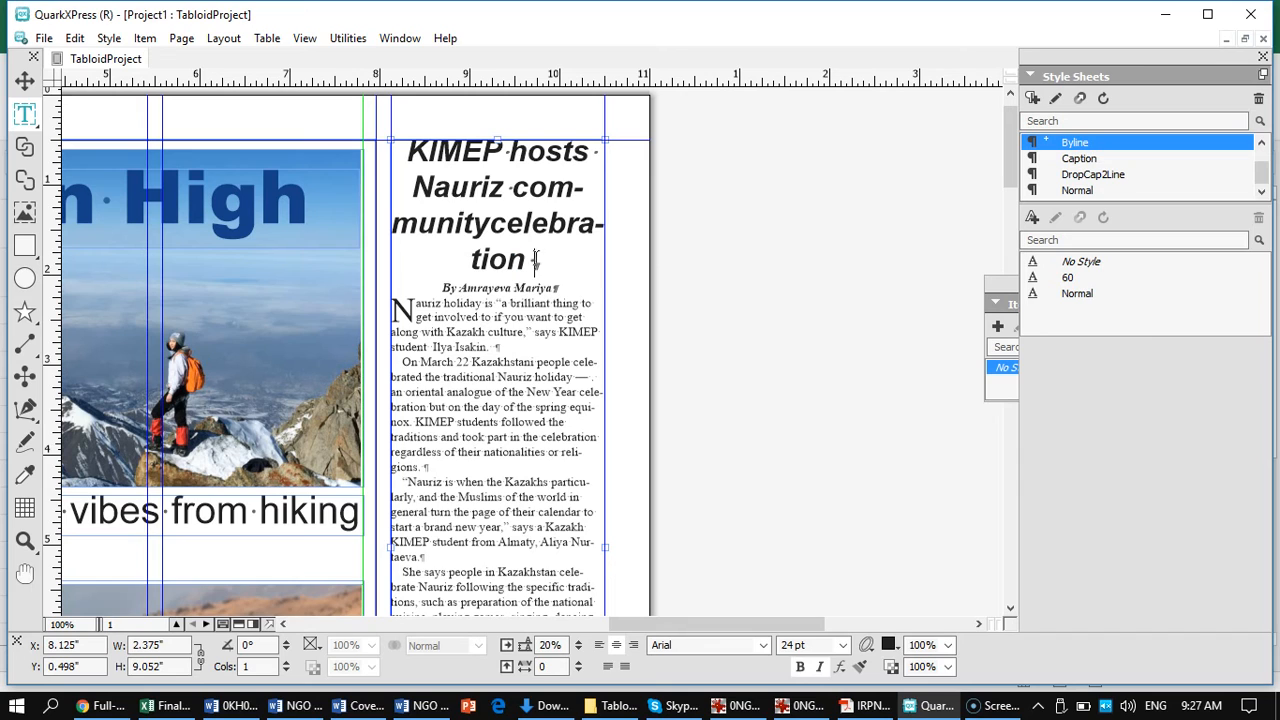
Step: Insert soft line breaks in the headline so "community" and "celebration" each start on their own line
left_click(489, 229)
key("shift+Return")
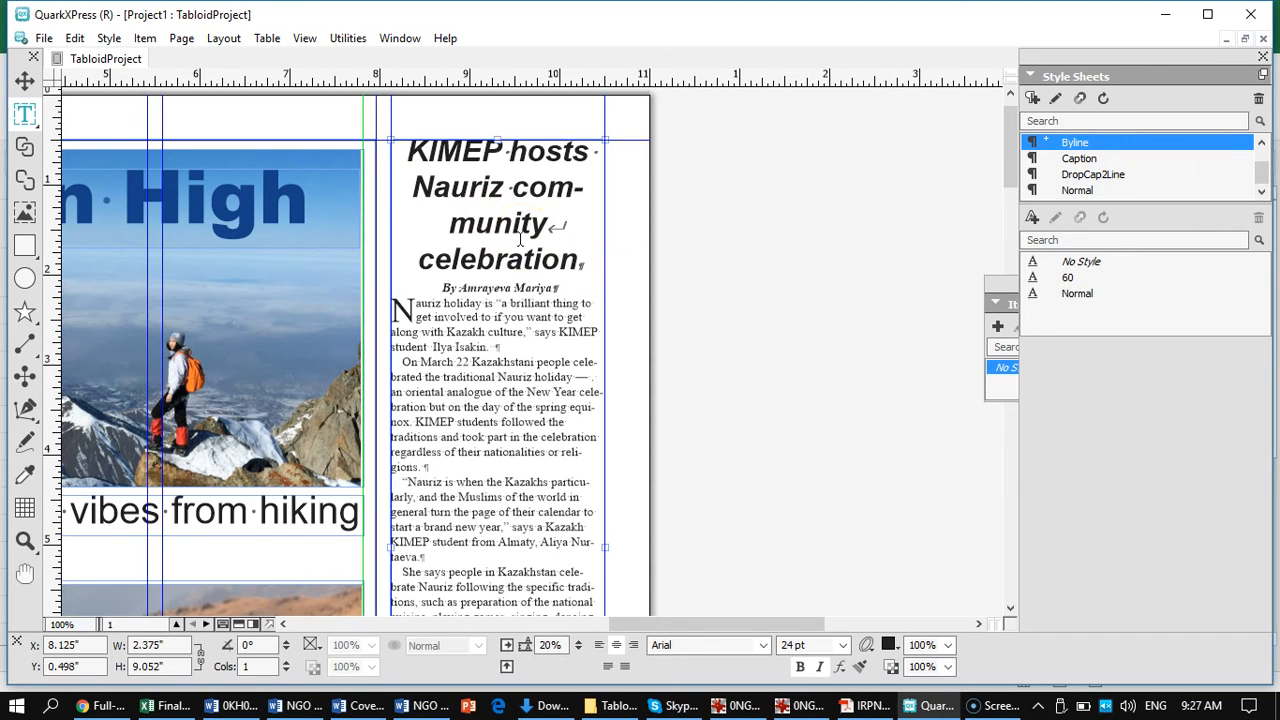
left_click(514, 192)
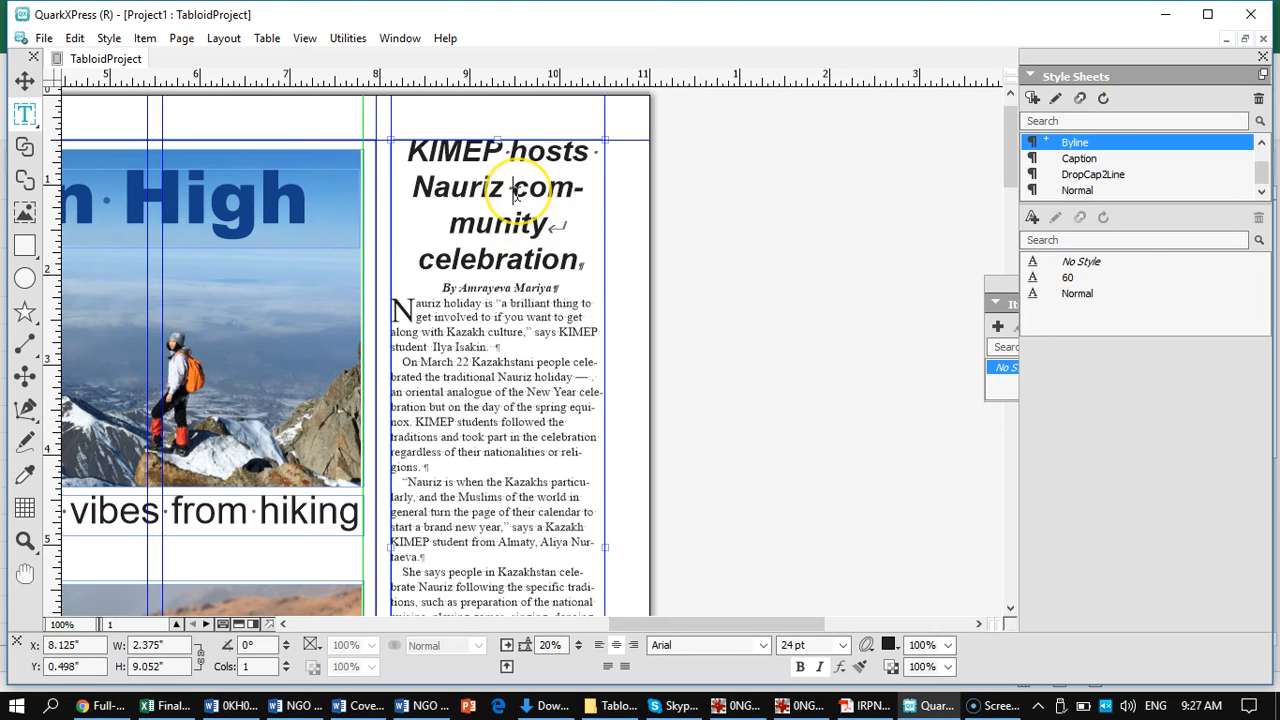
key("shift+Return")
left_click(540, 162)
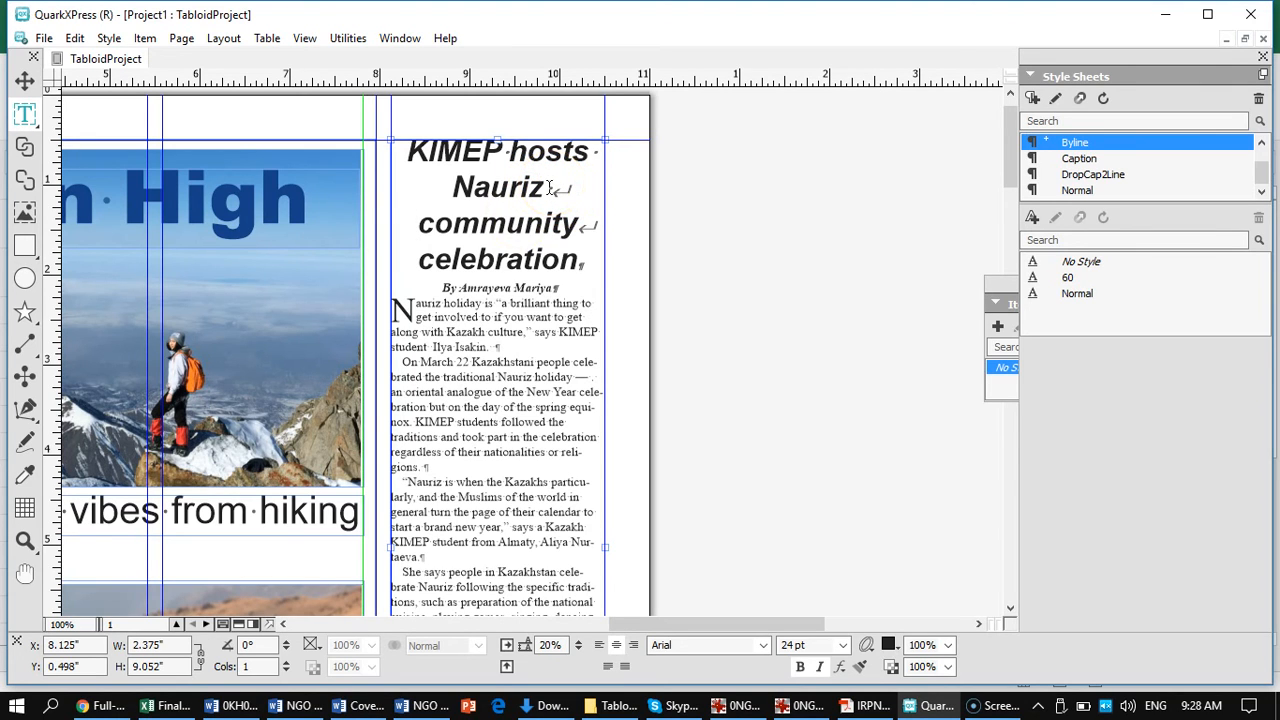
left_click(545, 188)
left_click(498, 188)
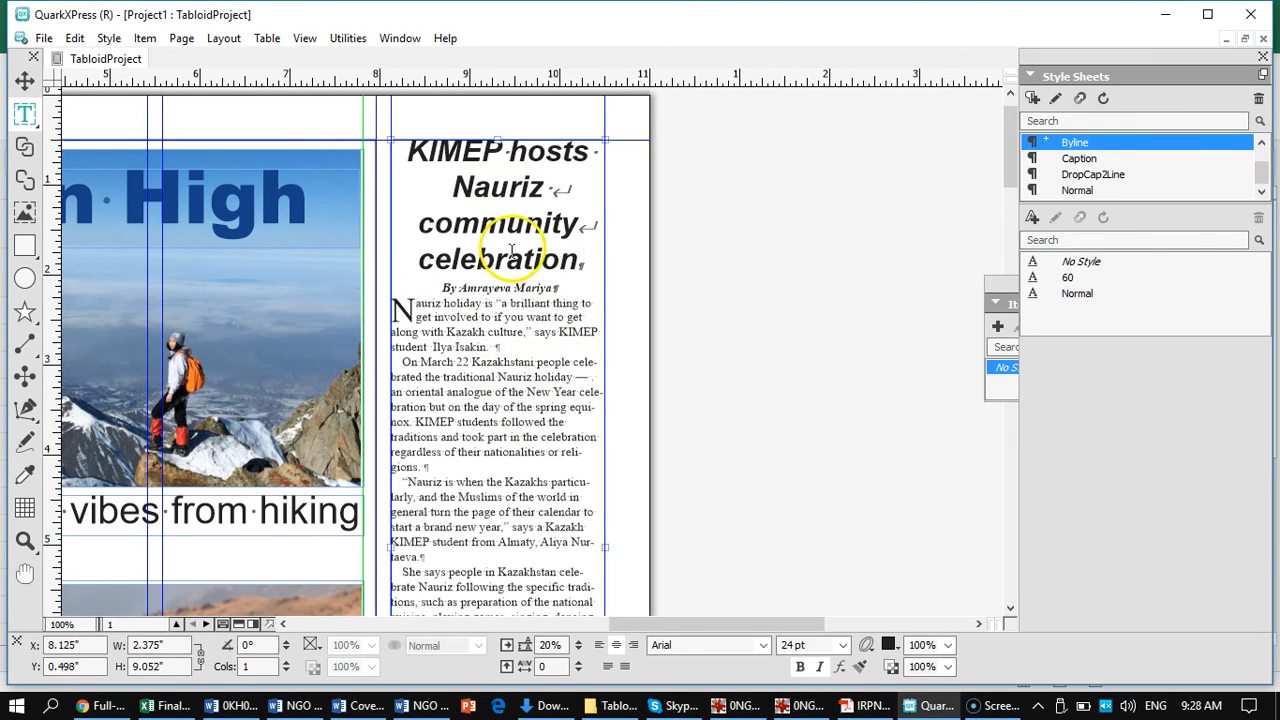
Step: Left-align the whole four-line Nauriz headline
left_click_drag(595, 264, 405, 167)
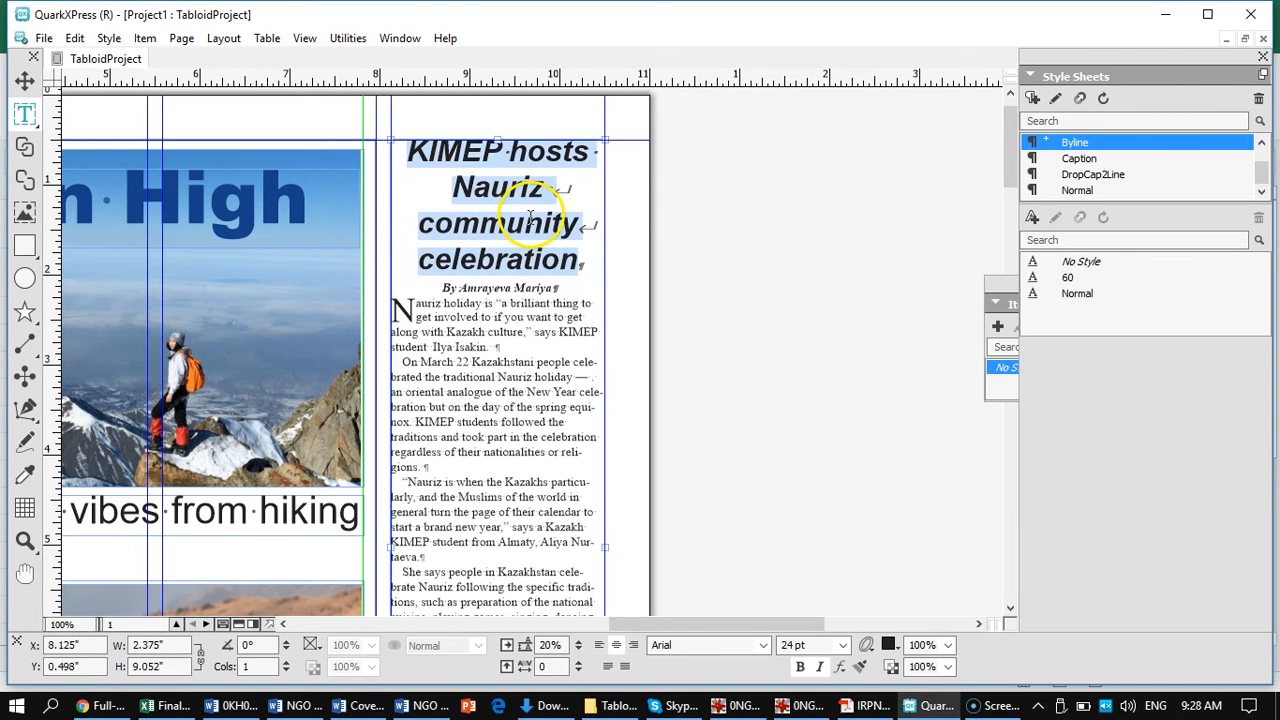
mouse_move(326, 644)
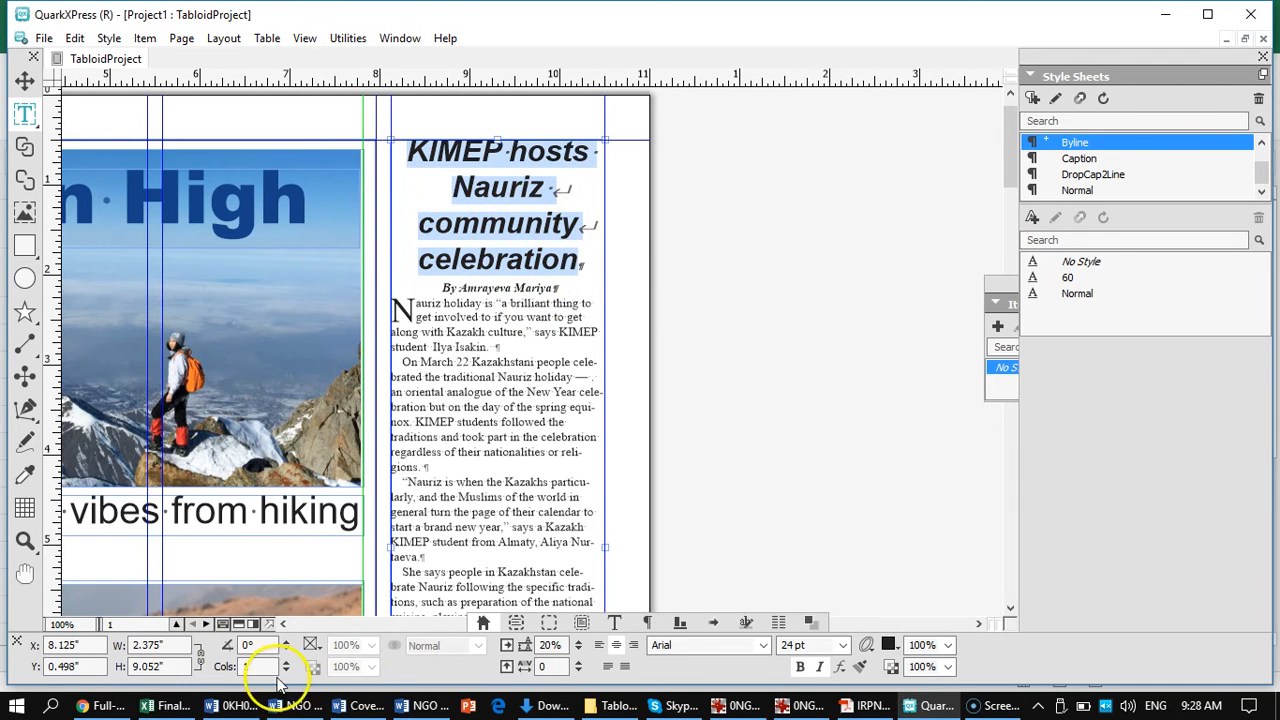
left_click(598, 645)
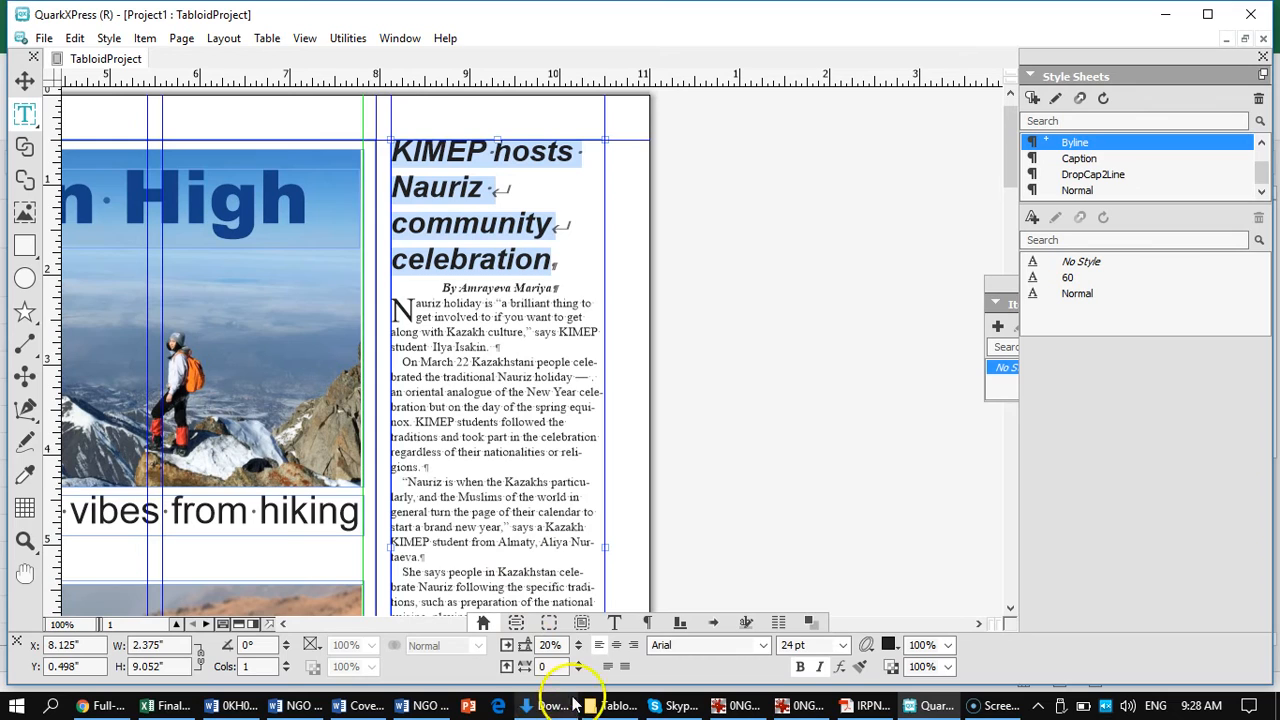
Step: Enlarge the Nauriz headline in one-point increments, from 25 pt through 26 pt to 27 pt
left_click_drag(818, 645, 781, 647)
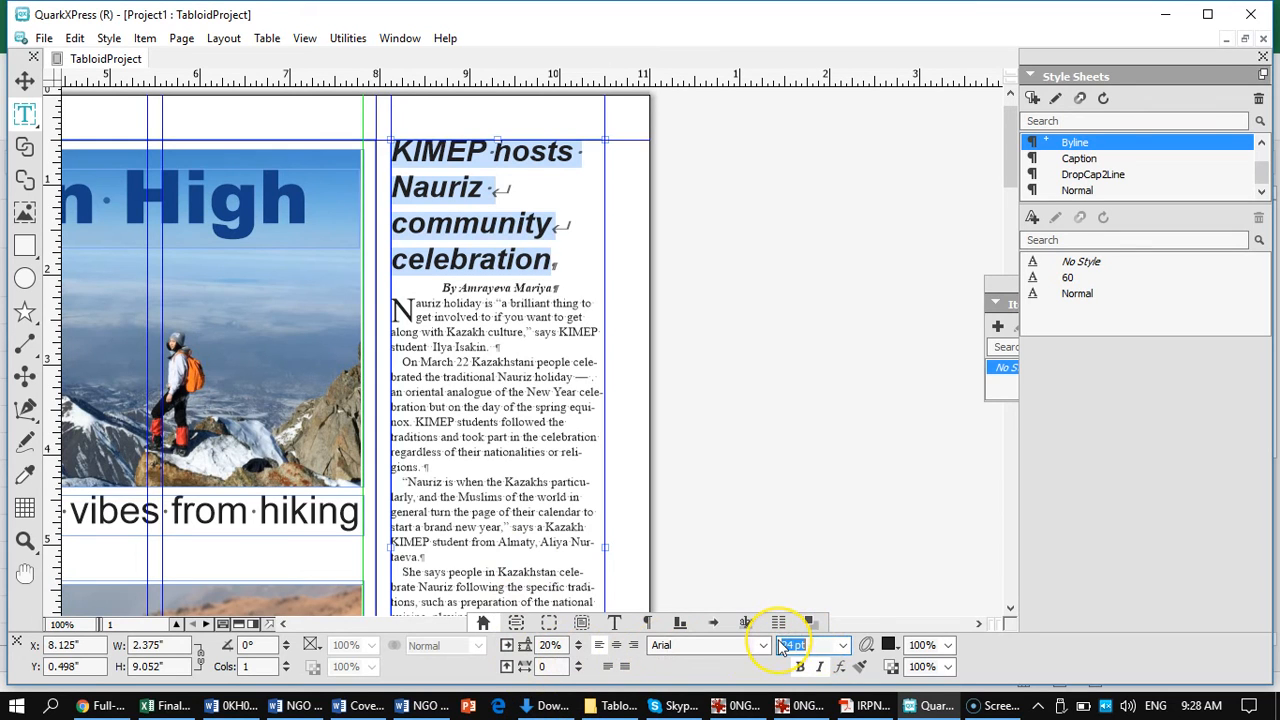
type("25")
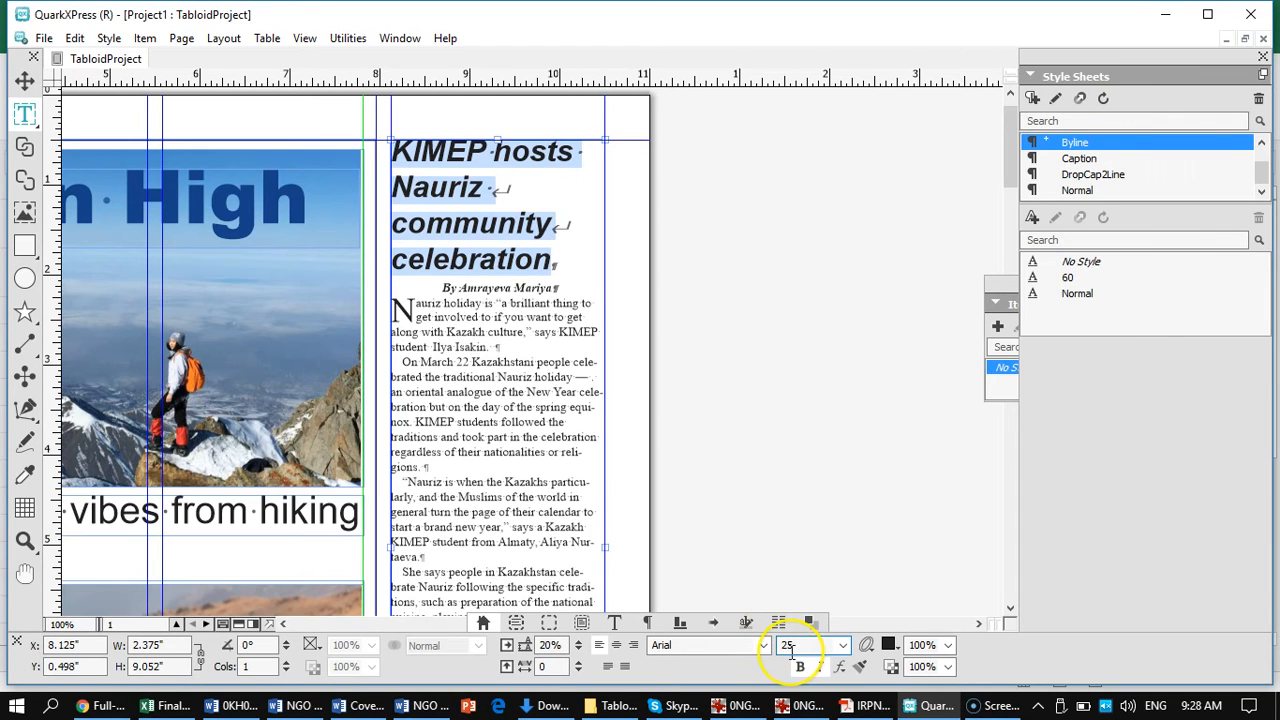
key("Return")
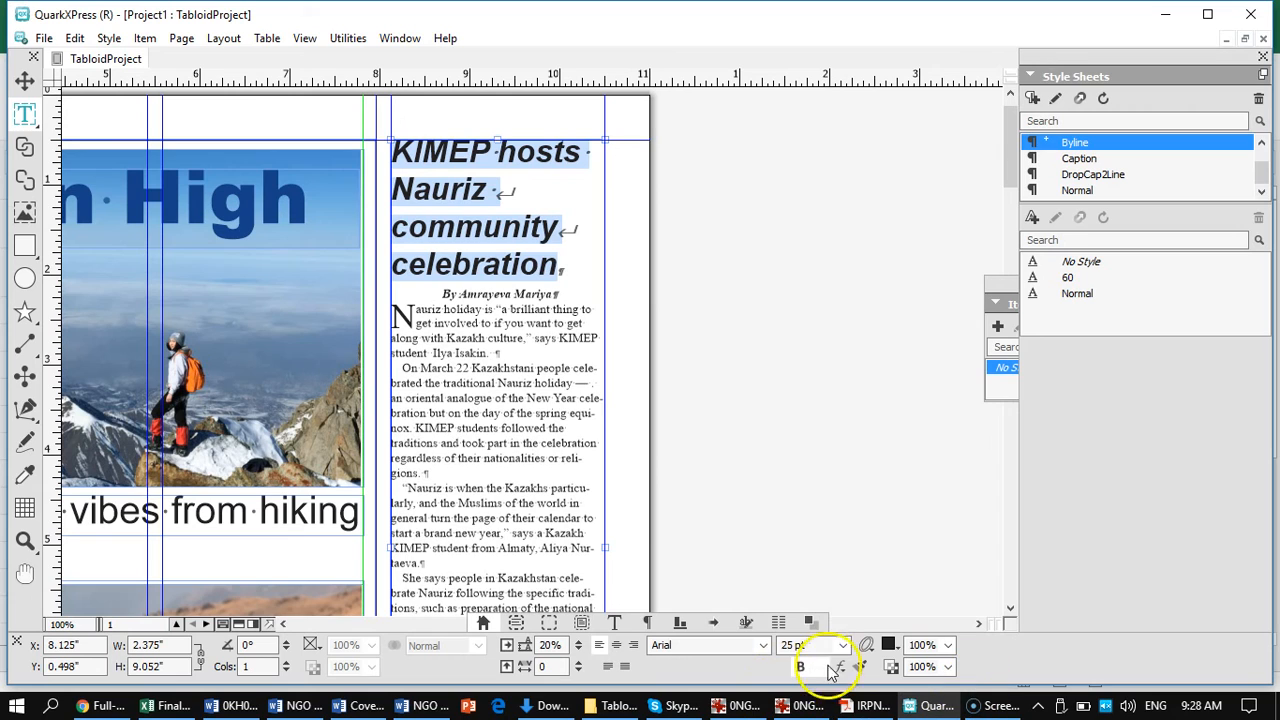
left_click_drag(822, 645, 787, 645)
type("26")
key("Return")
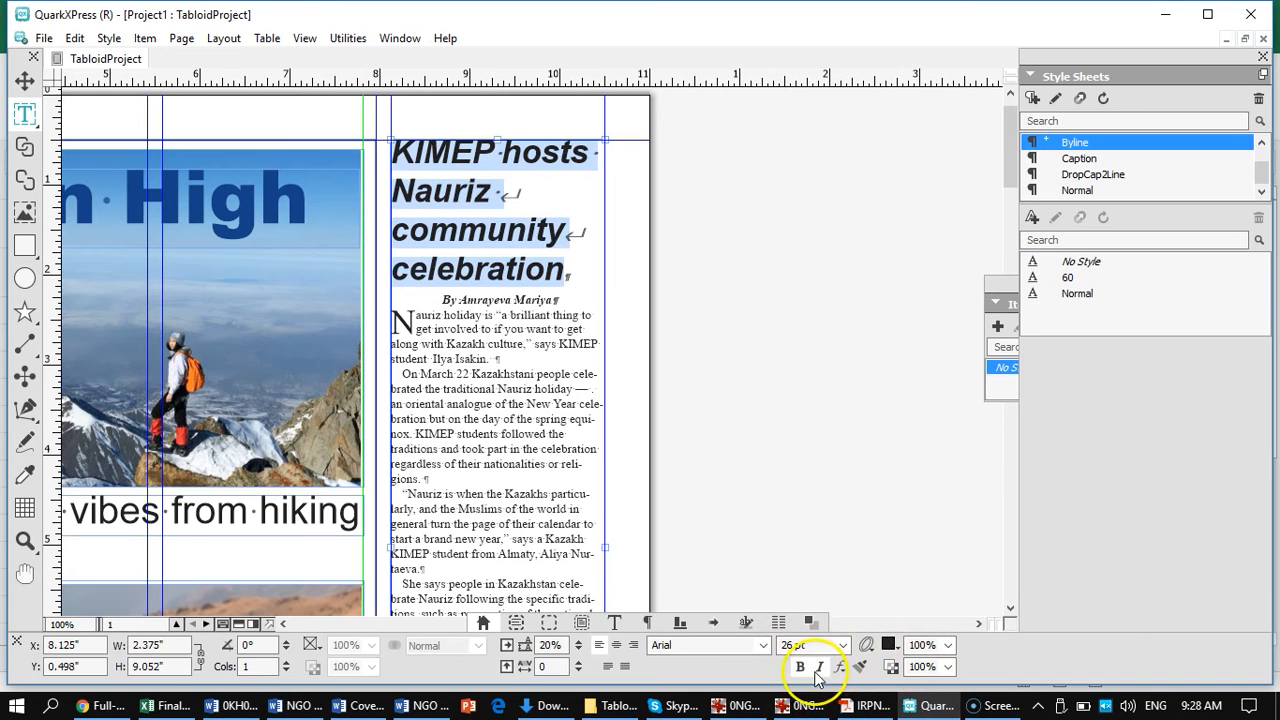
left_click_drag(822, 645, 790, 645)
type("27")
key("Return")
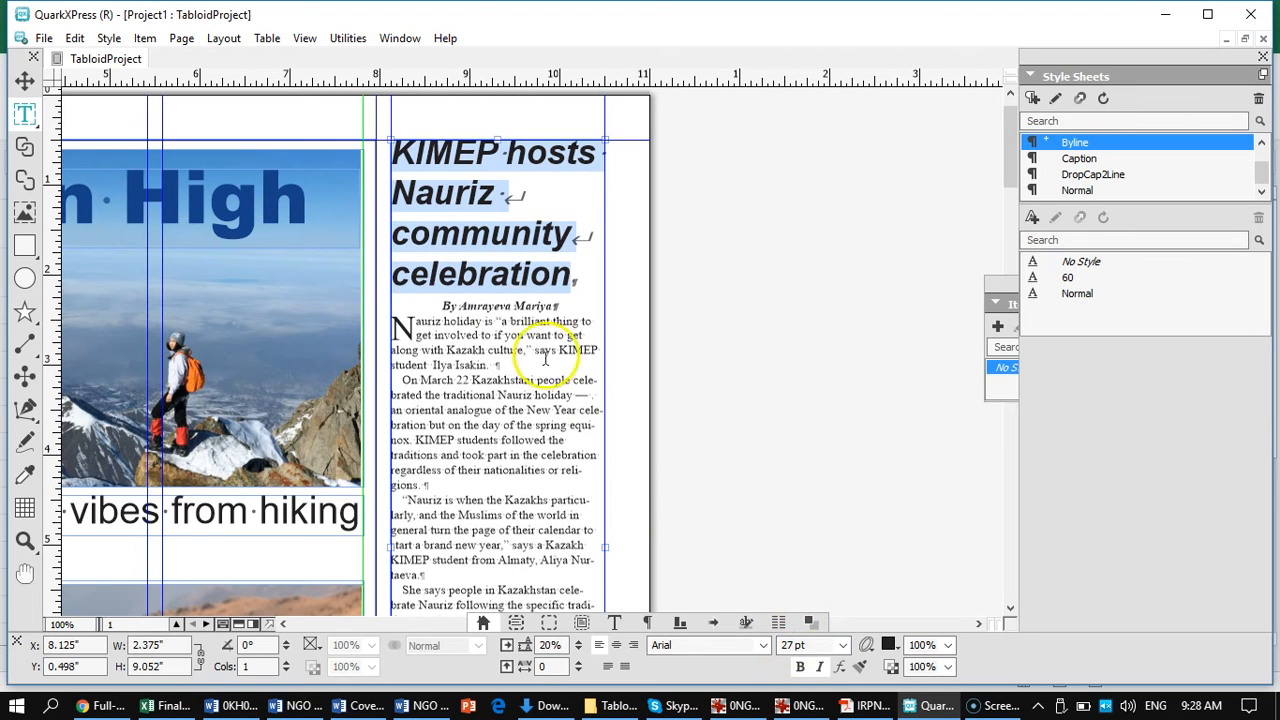
Step: Remove "Nauriz" from the headline's second line and add "for Nauriz" on a new line after "celebration"
left_click(510, 194)
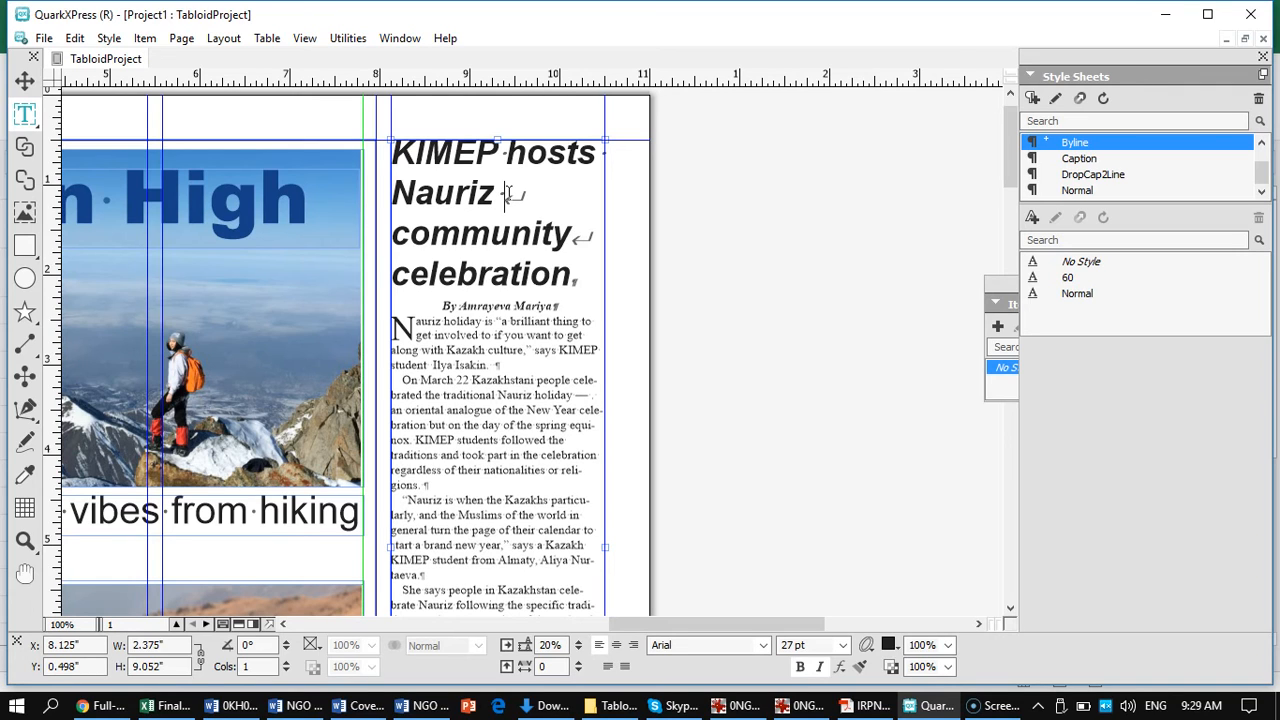
left_click_drag(506, 192, 392, 192)
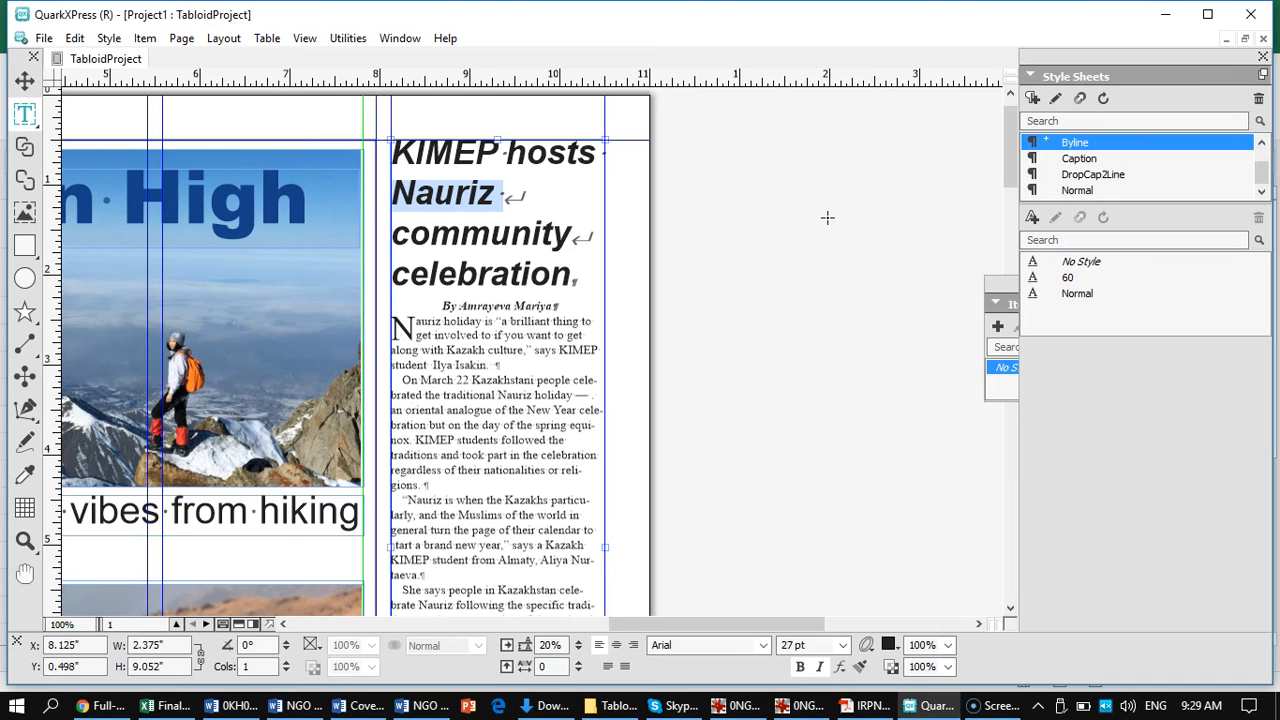
key("BackSpace")
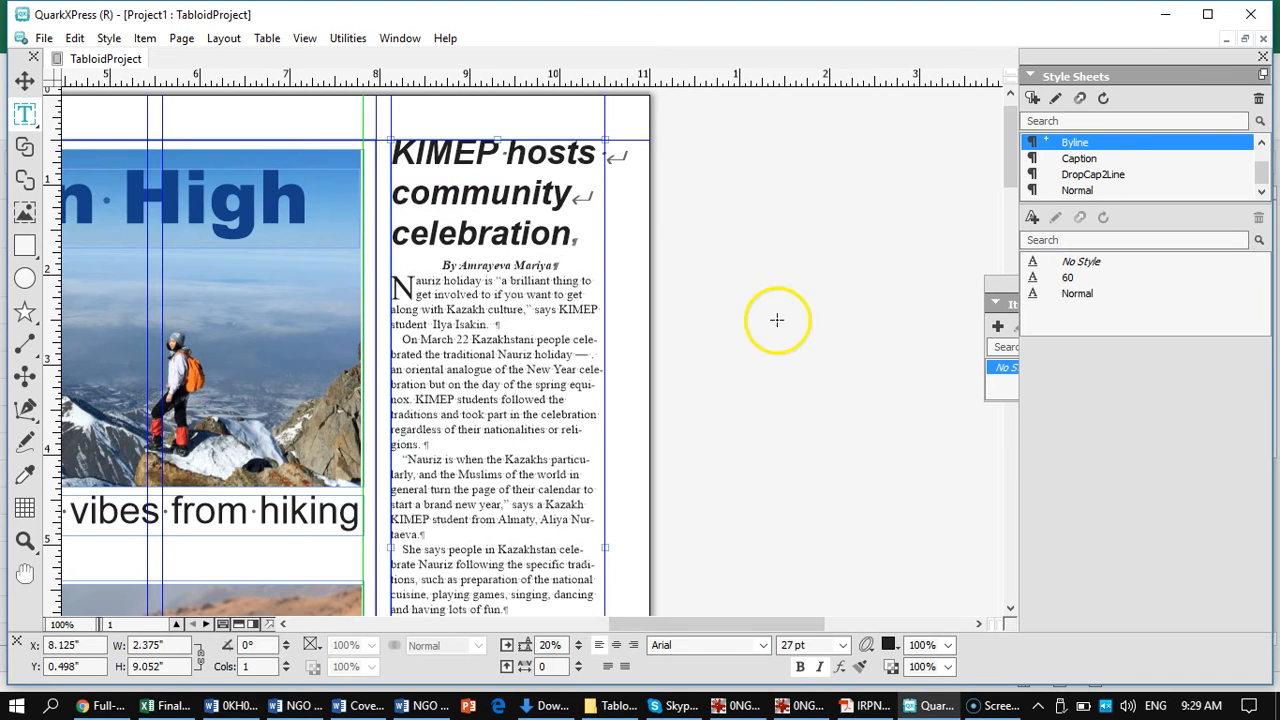
left_click(566, 242)
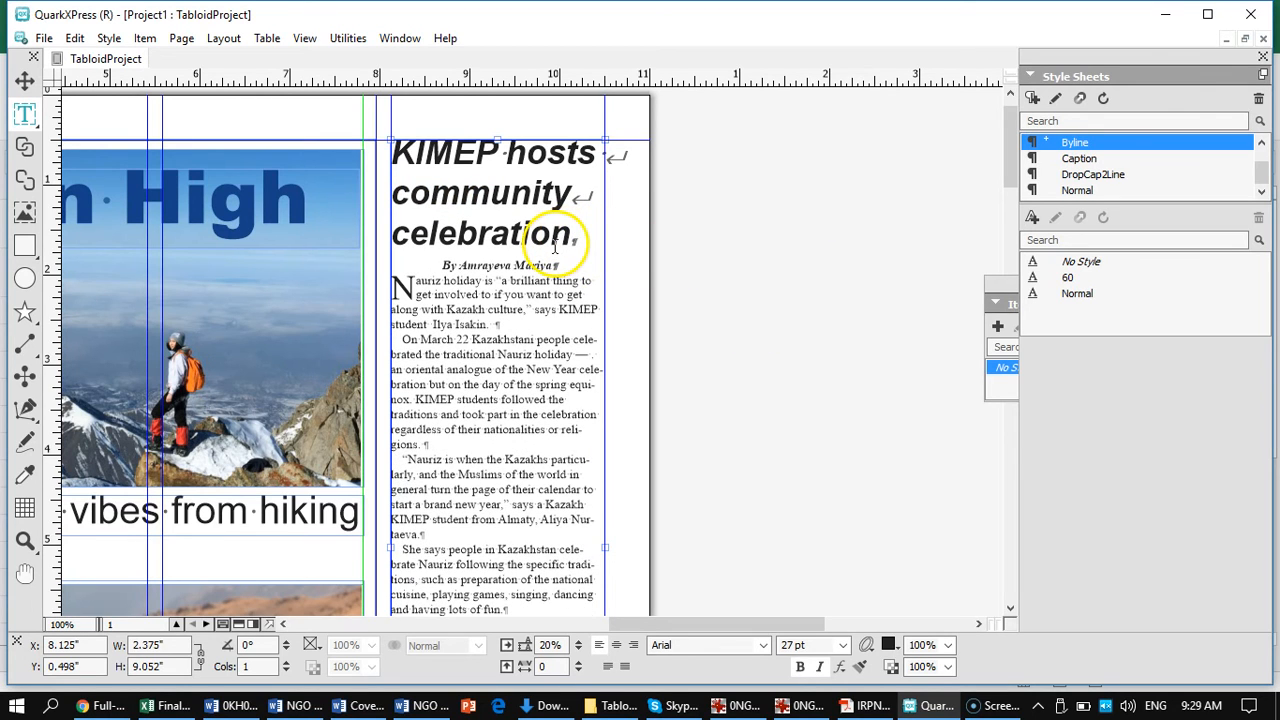
key("Return")
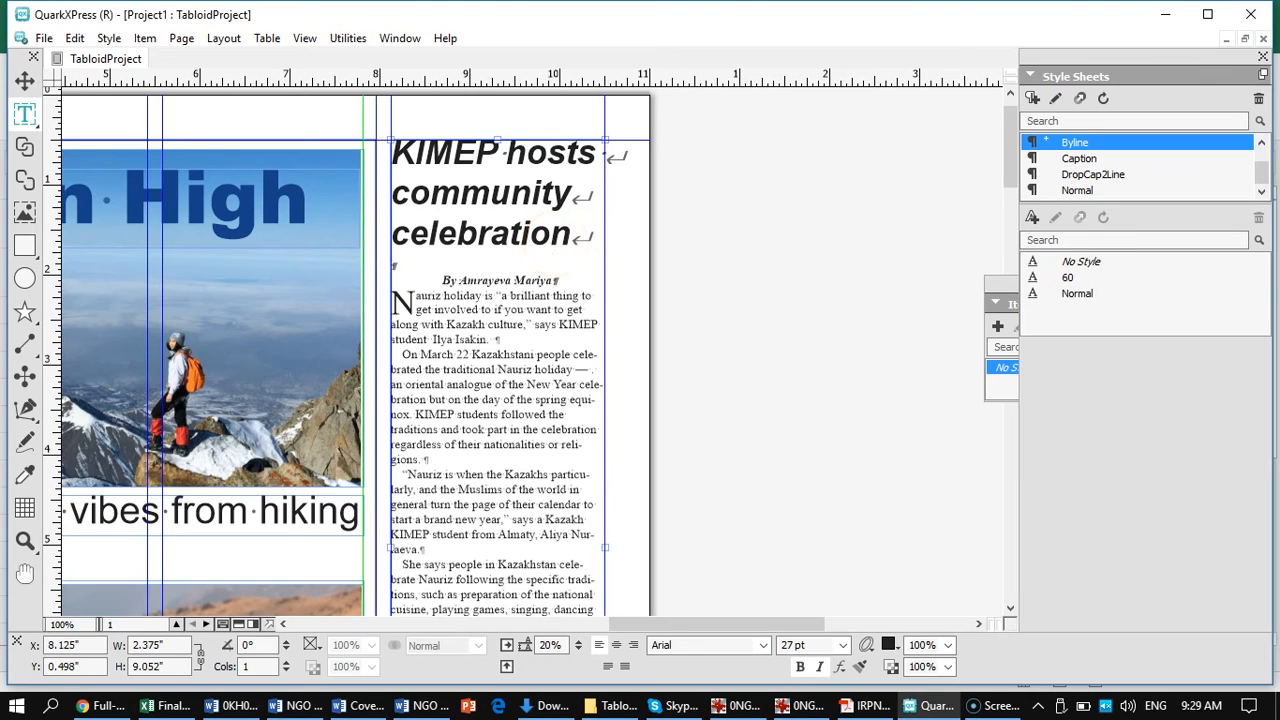
type("for Na")
type("uri")
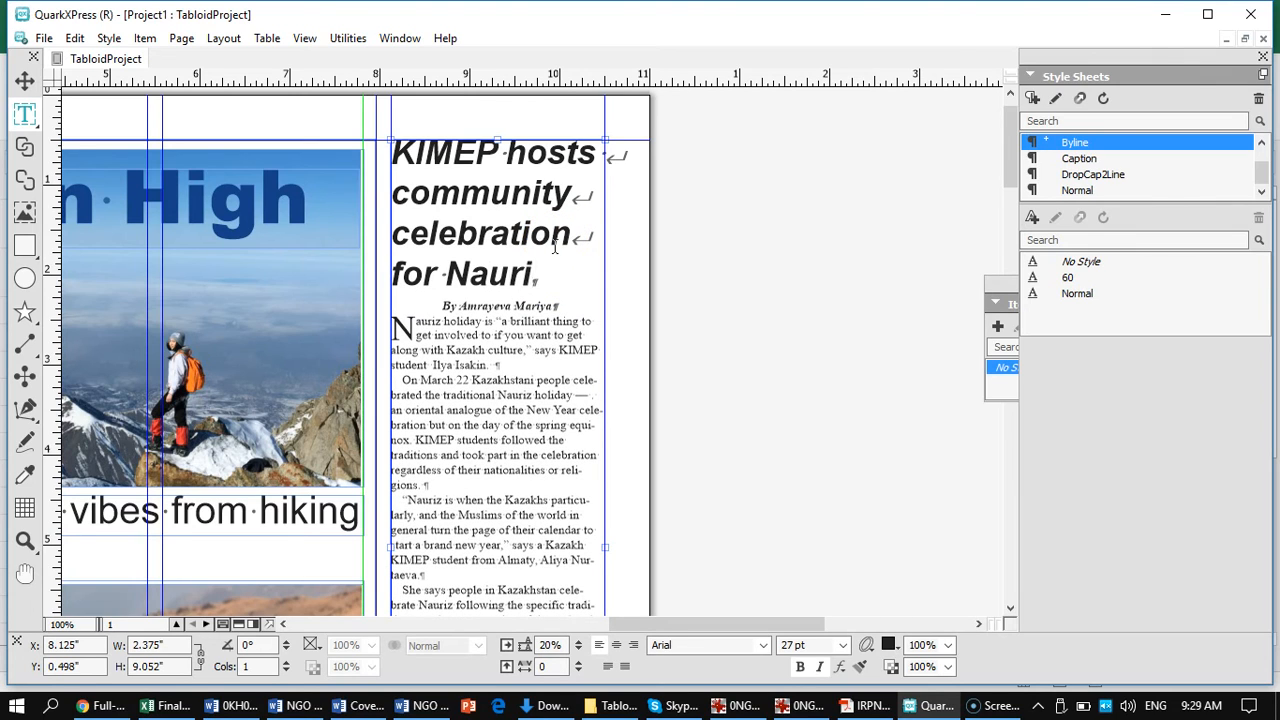
type("z")
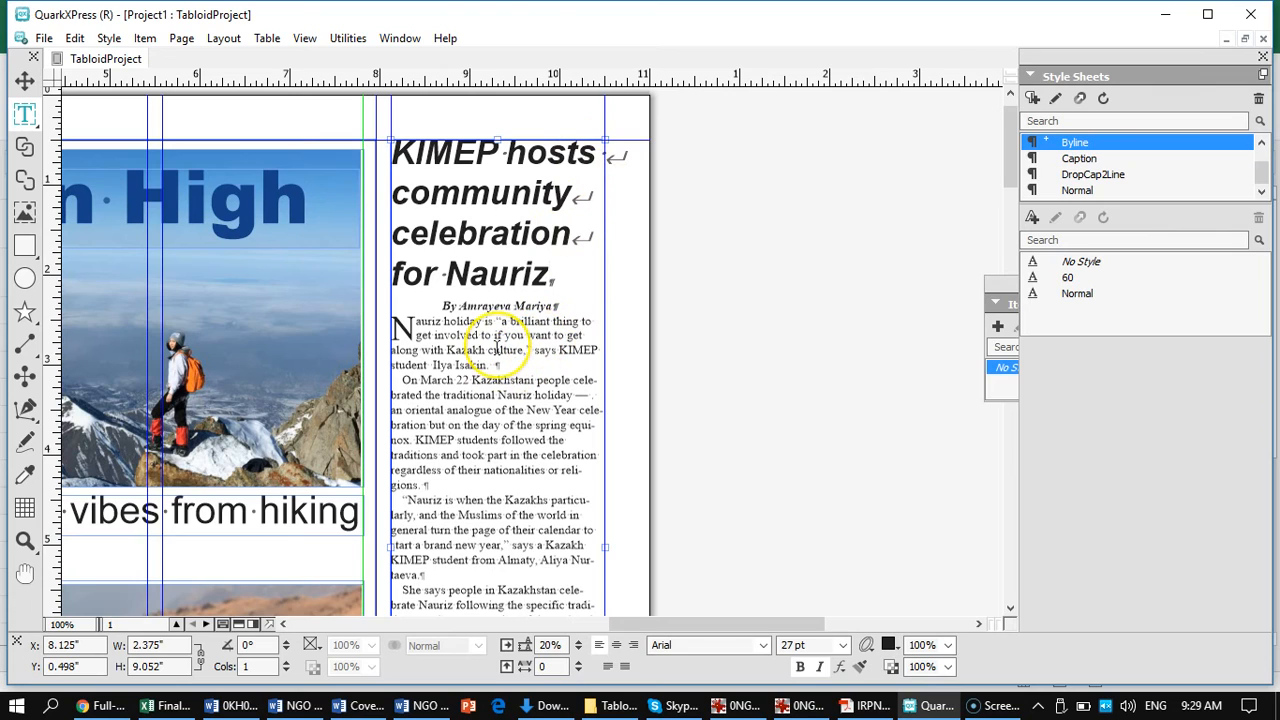
left_click(497, 349)
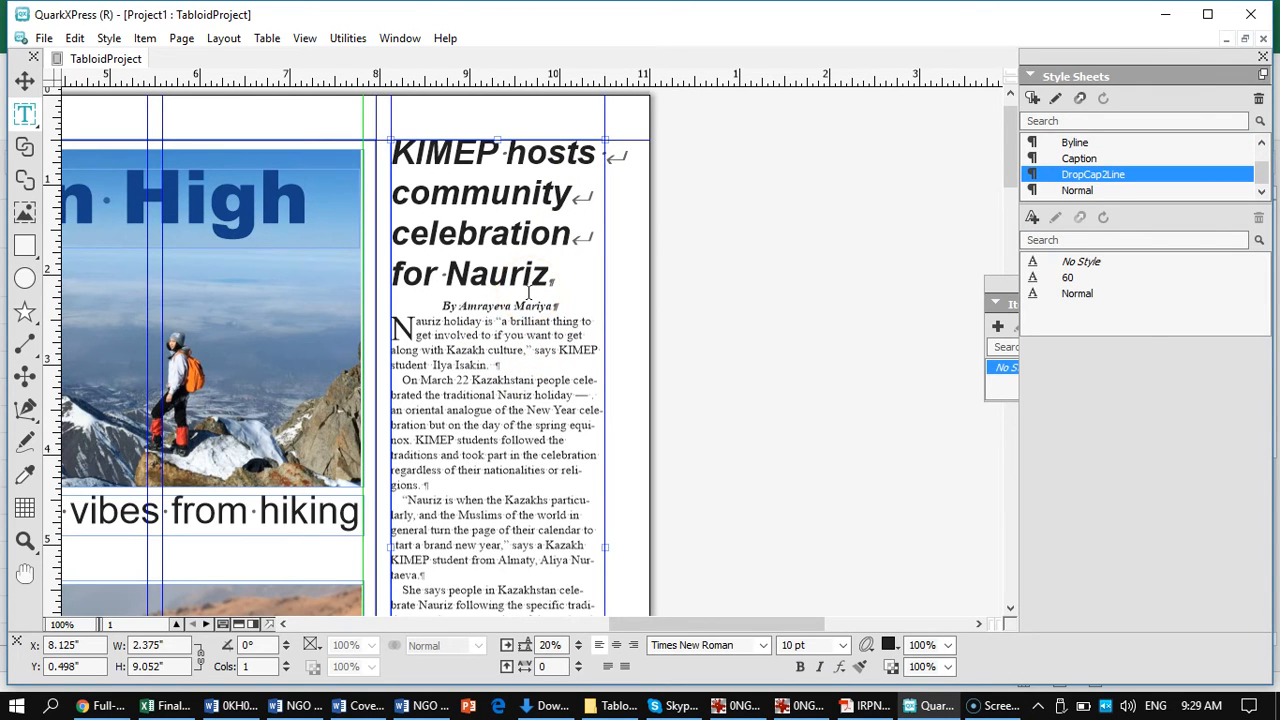
Step: Place the text cursor in the empty full-width text box directly below the hiking article
key("ctrl+0")
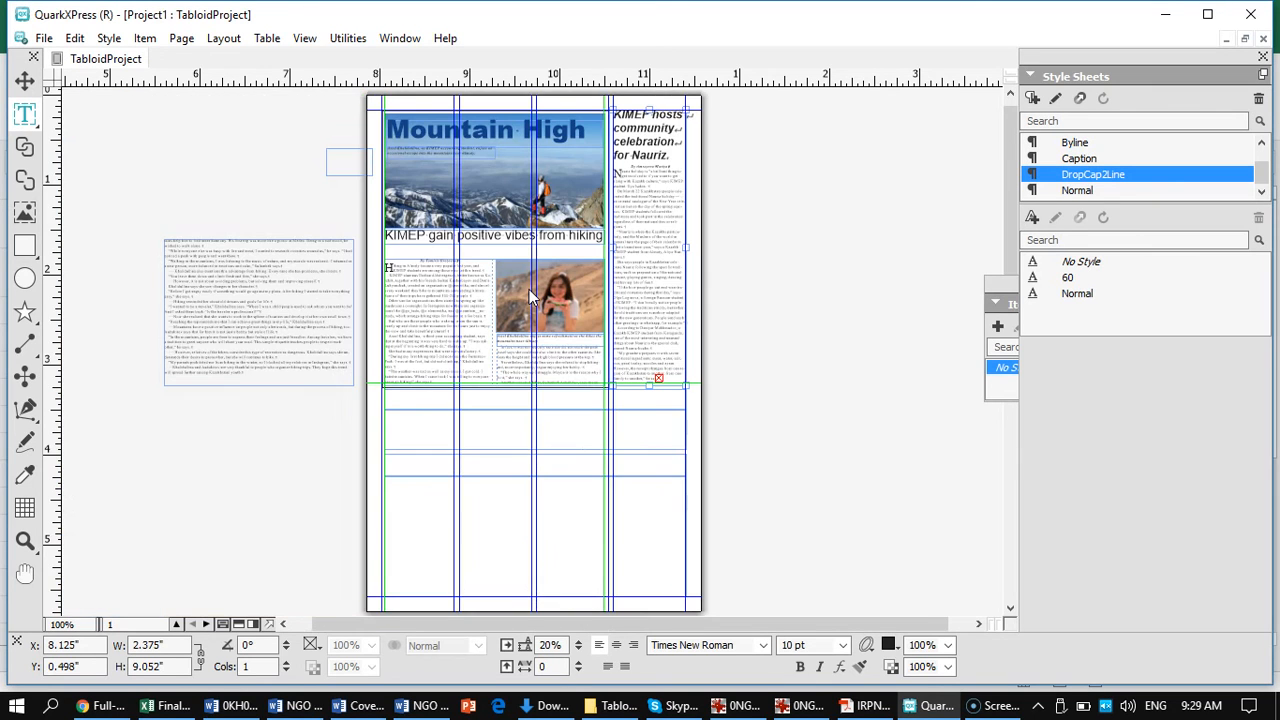
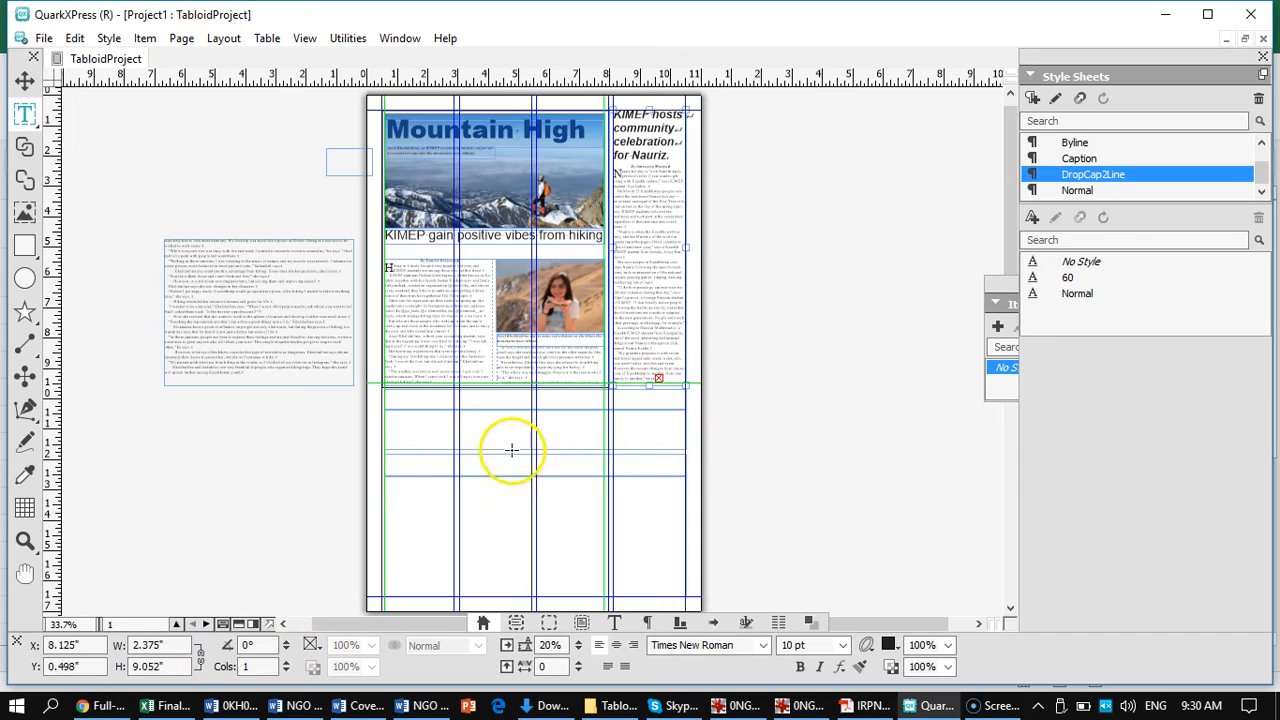
left_click(428, 403)
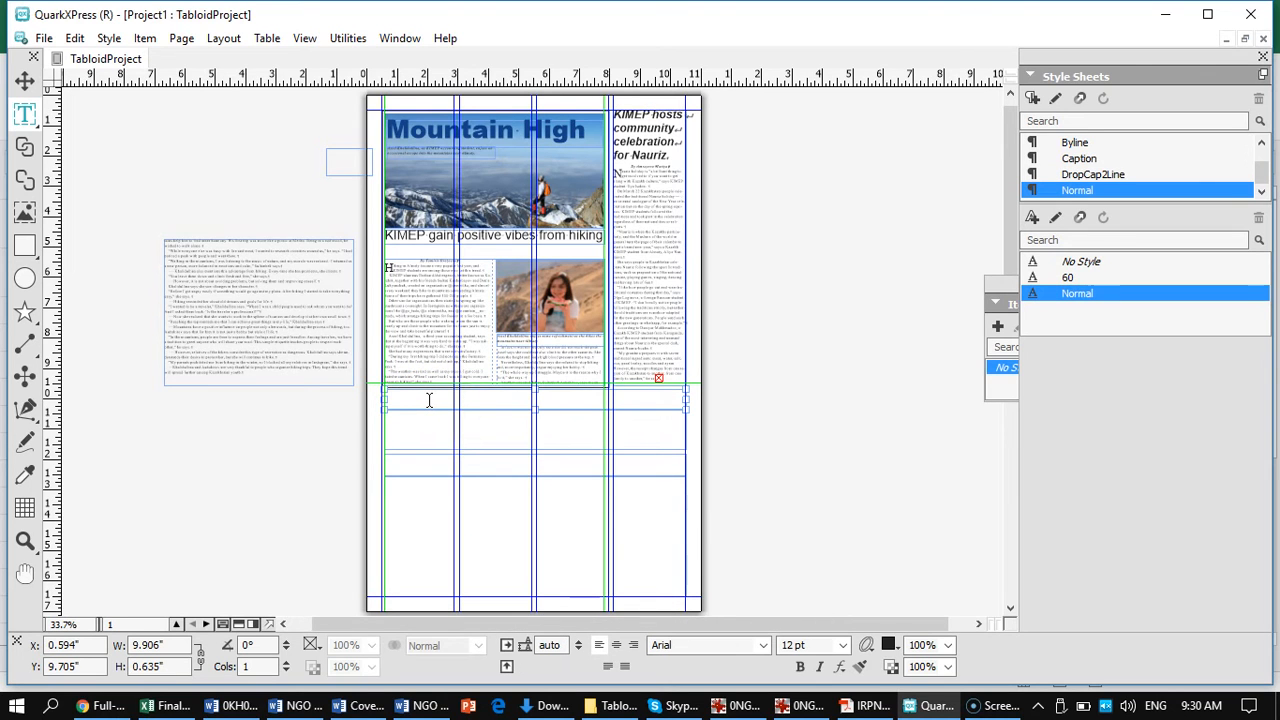
key("ctrl+1")
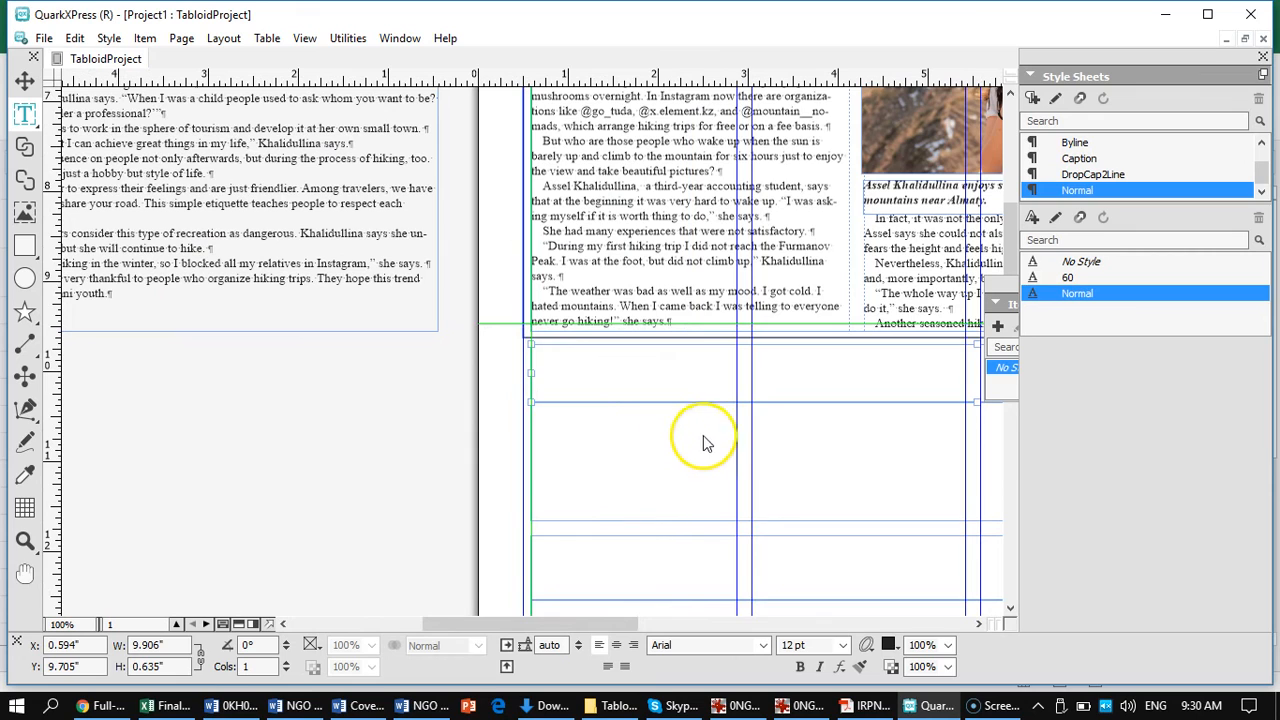
left_click_drag(694, 458, 357, 336)
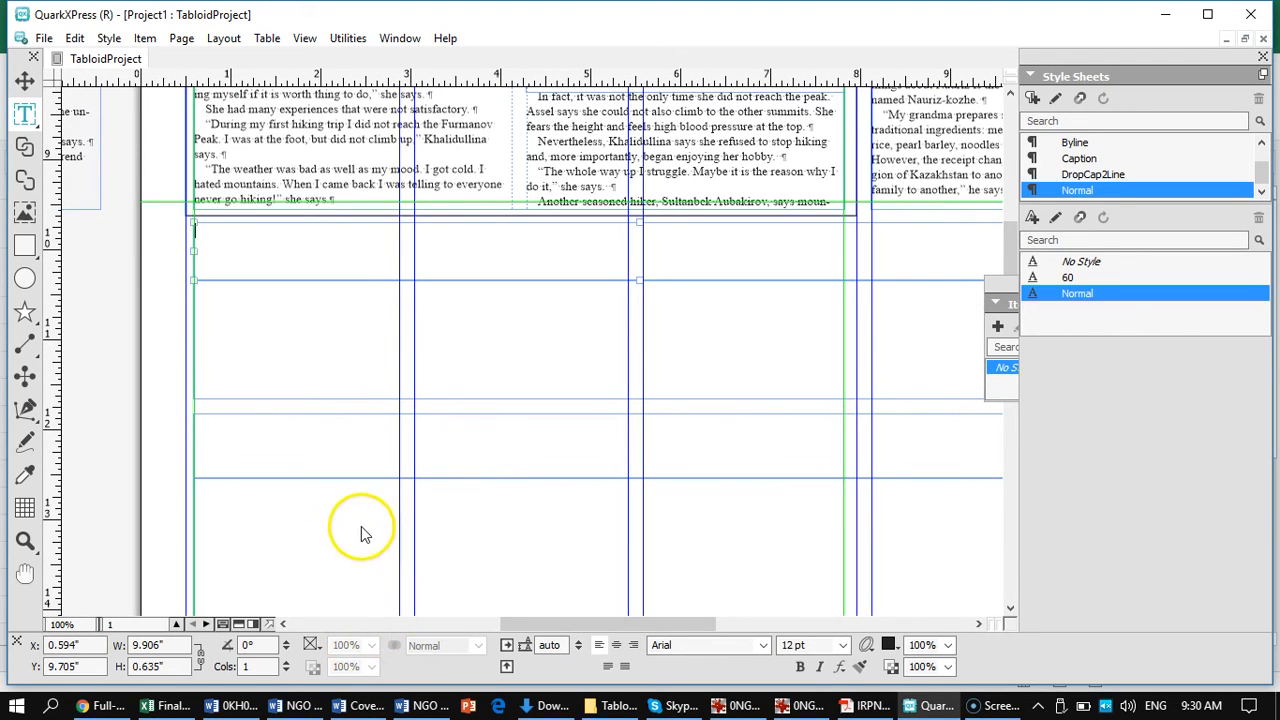
Step: Switch to Excel to check the stories in the FinalStoryLog workbook, and return to the empty boxes in the QuarkXPress layout
left_click(166, 705)
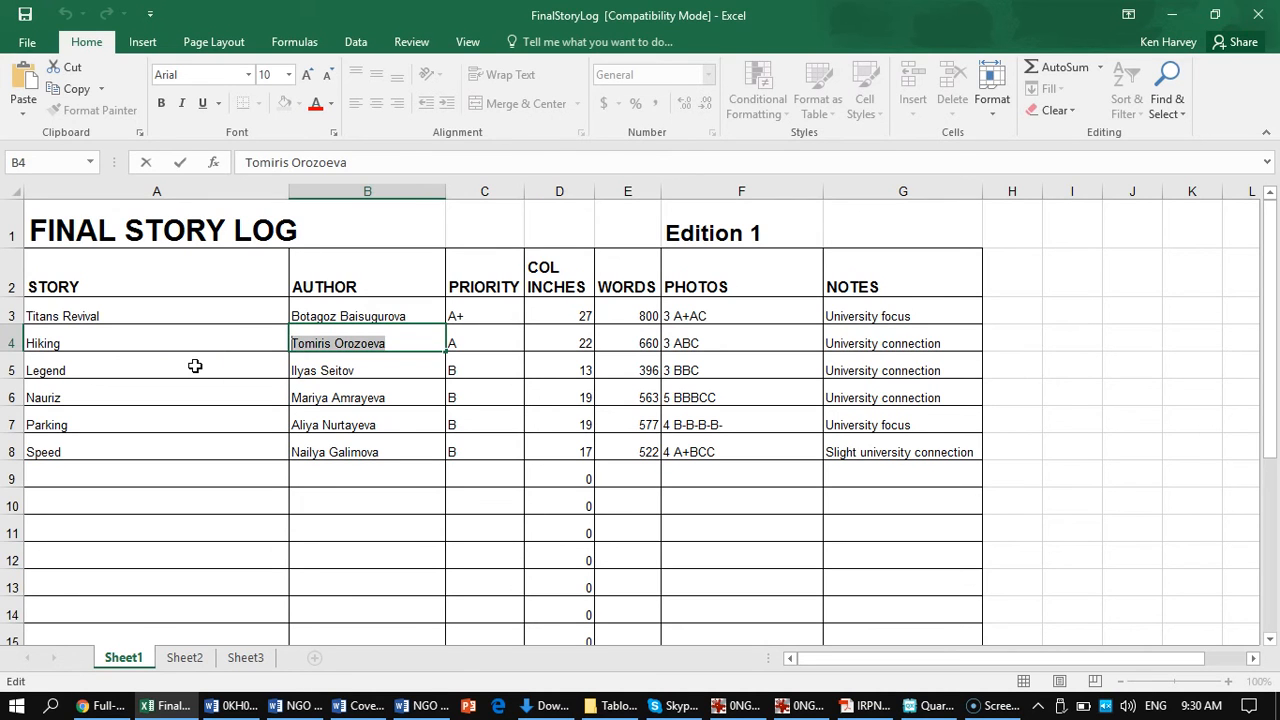
key("alt+Tab")
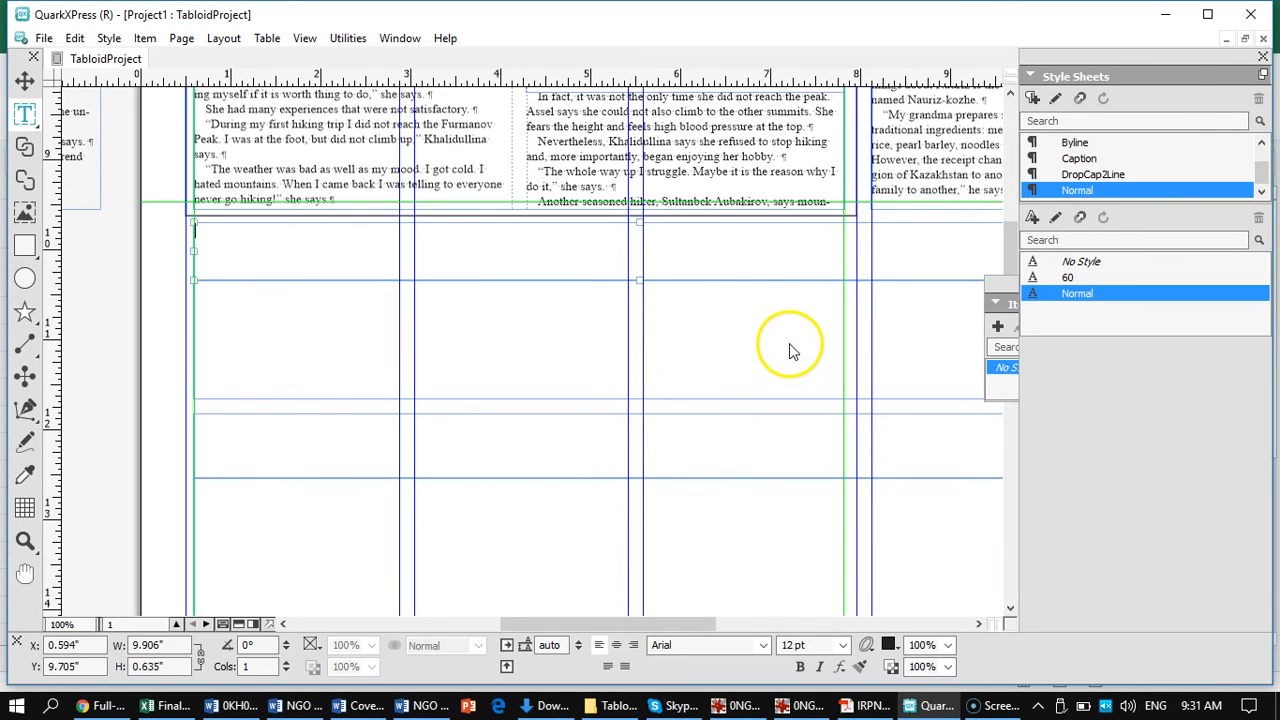
left_click_drag(798, 336, 603, 317)
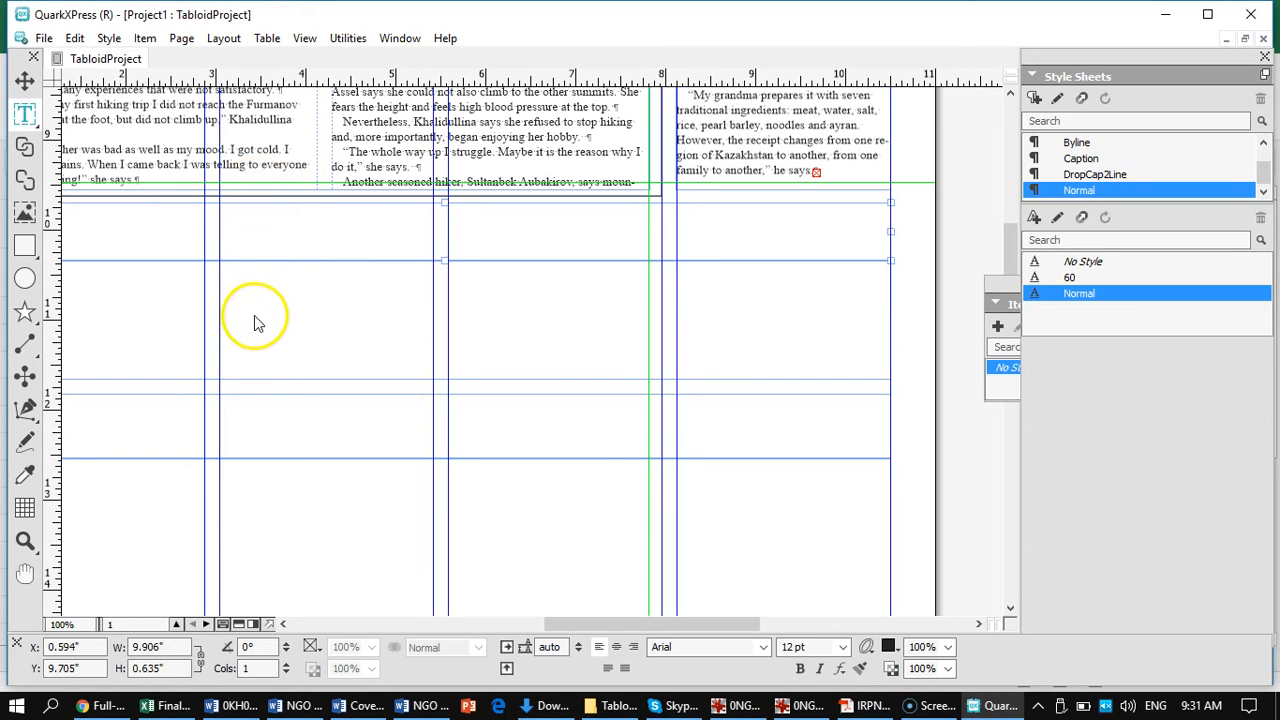
left_click_drag(240, 323, 598, 310)
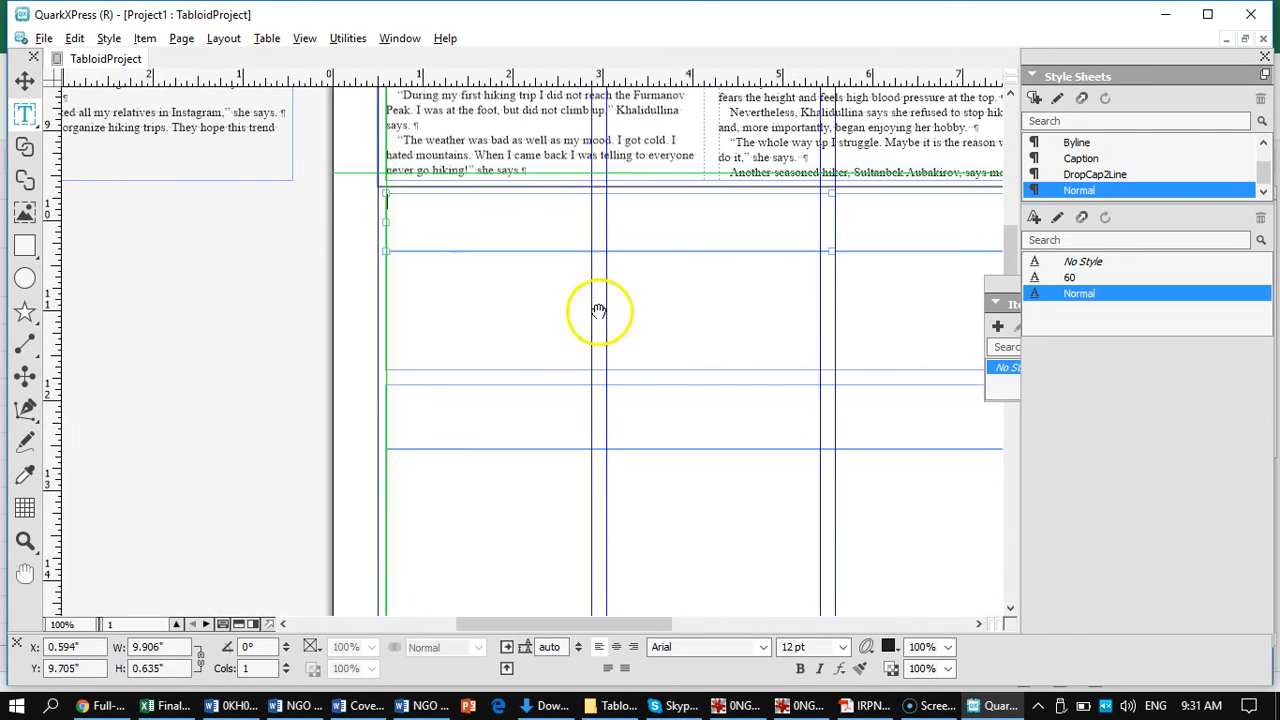
Step: Import the Legend News 4 Word document into the taller empty text box beneath the headline box, below the hiking article
left_click(454, 287)
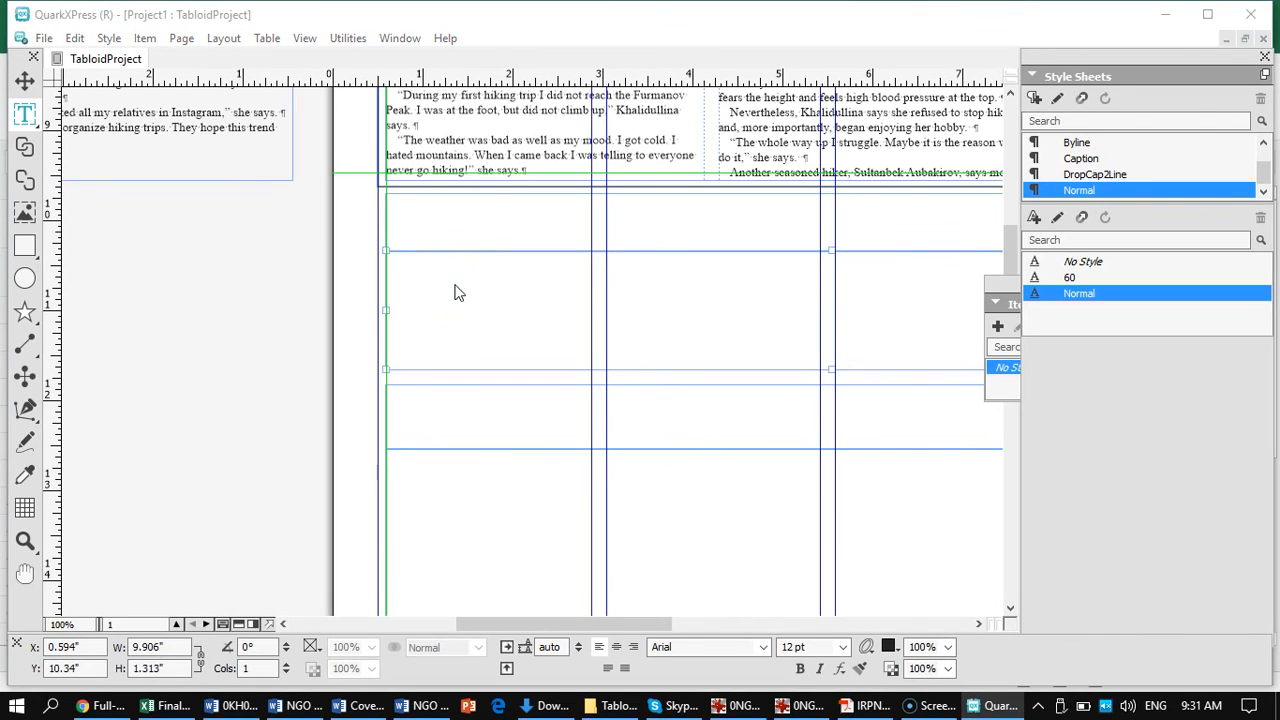
key("ctrl+e")
left_click(465, 285)
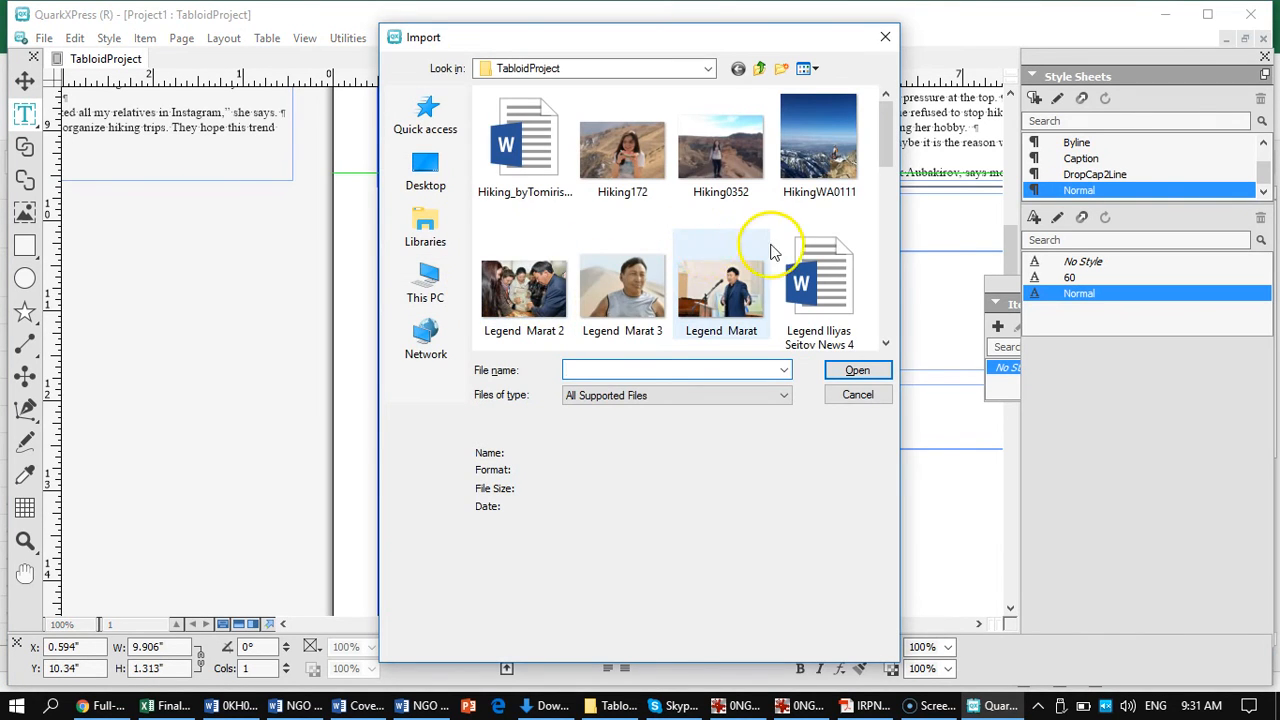
left_click(848, 338)
left_click(857, 371)
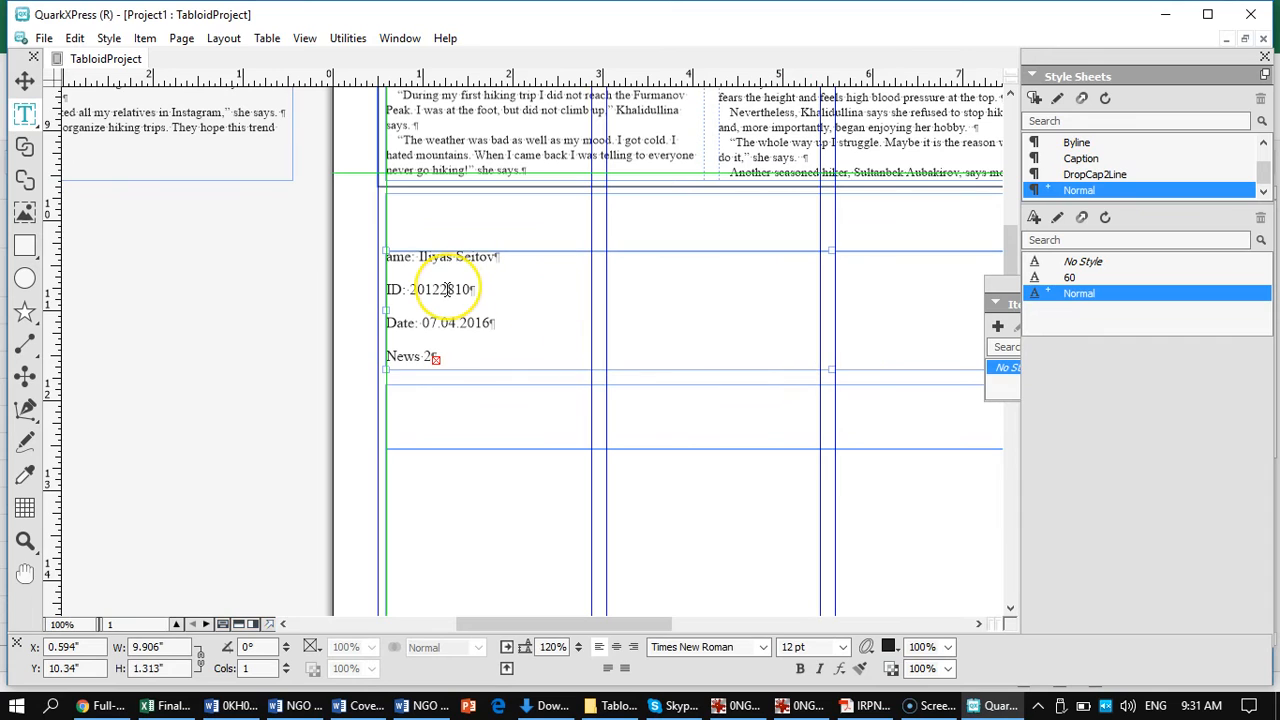
Step: Select the whole imported story and set its text box to six columns
key("ctrl+a")
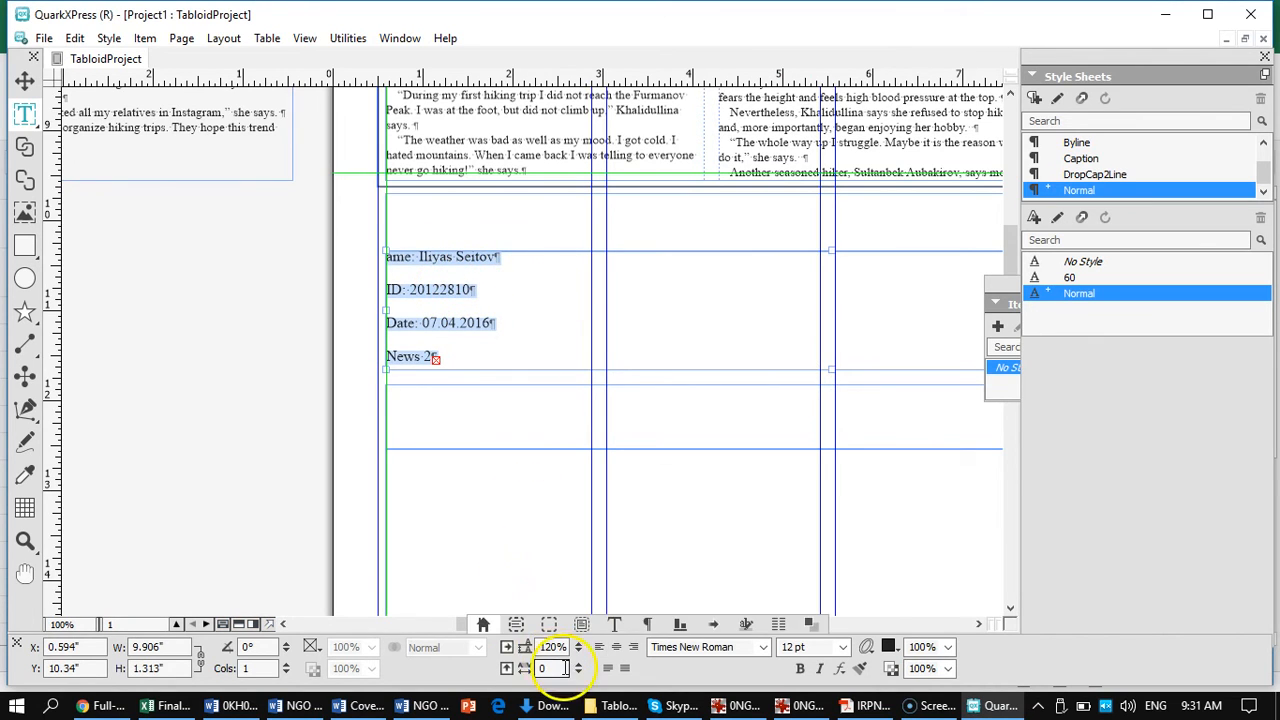
double_click(244, 668)
type("6")
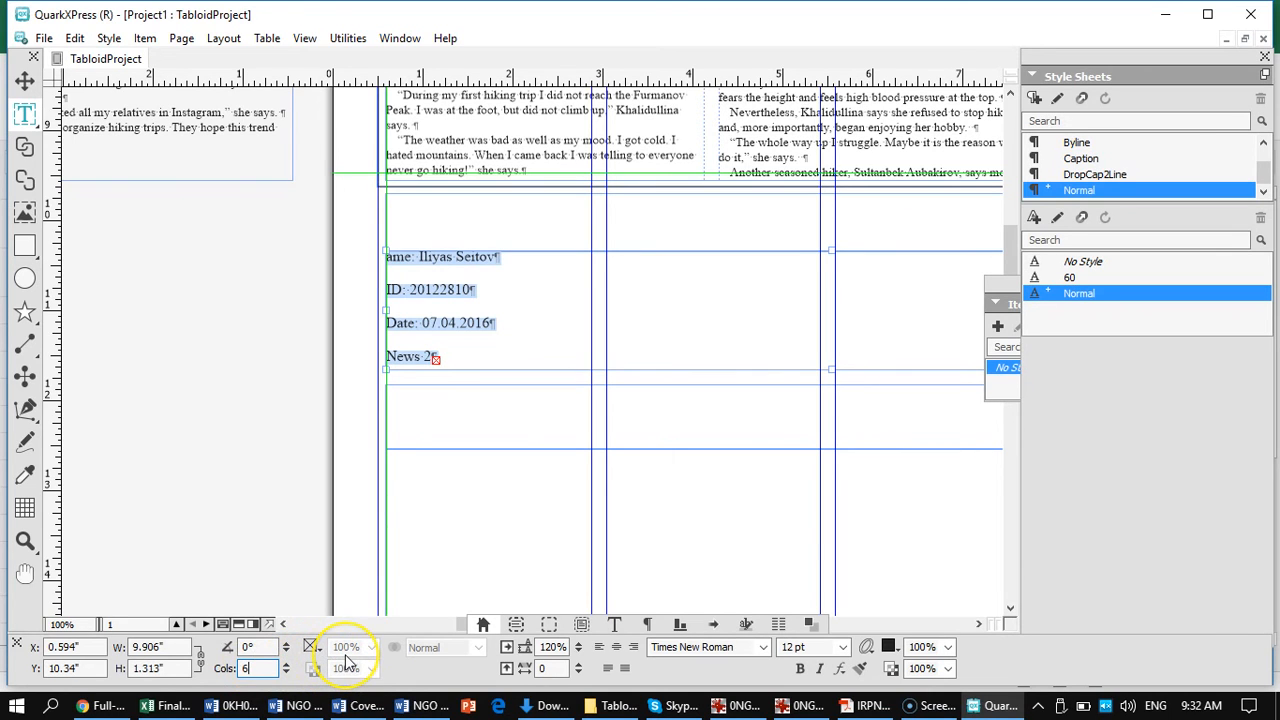
key("Return")
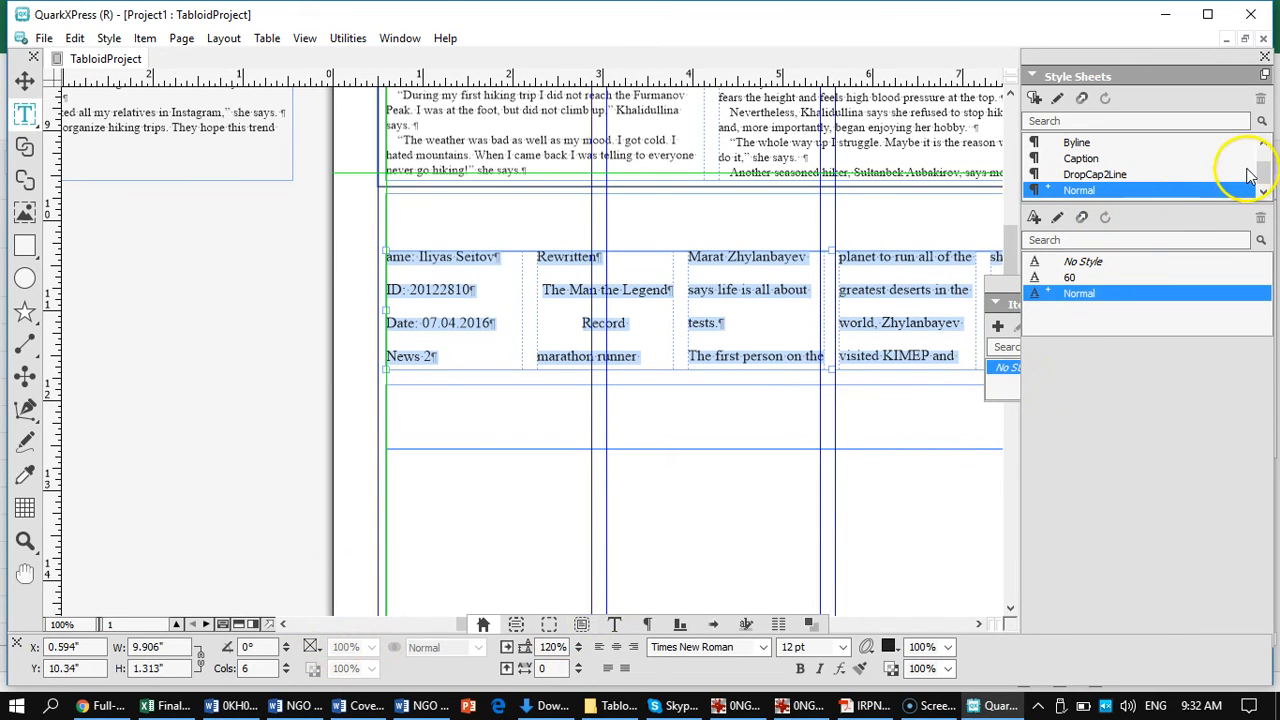
Step: Clear the selected story's paragraph style with No Style and apply the BodyText style sheet
scroll(1250, 168, "up", 2)
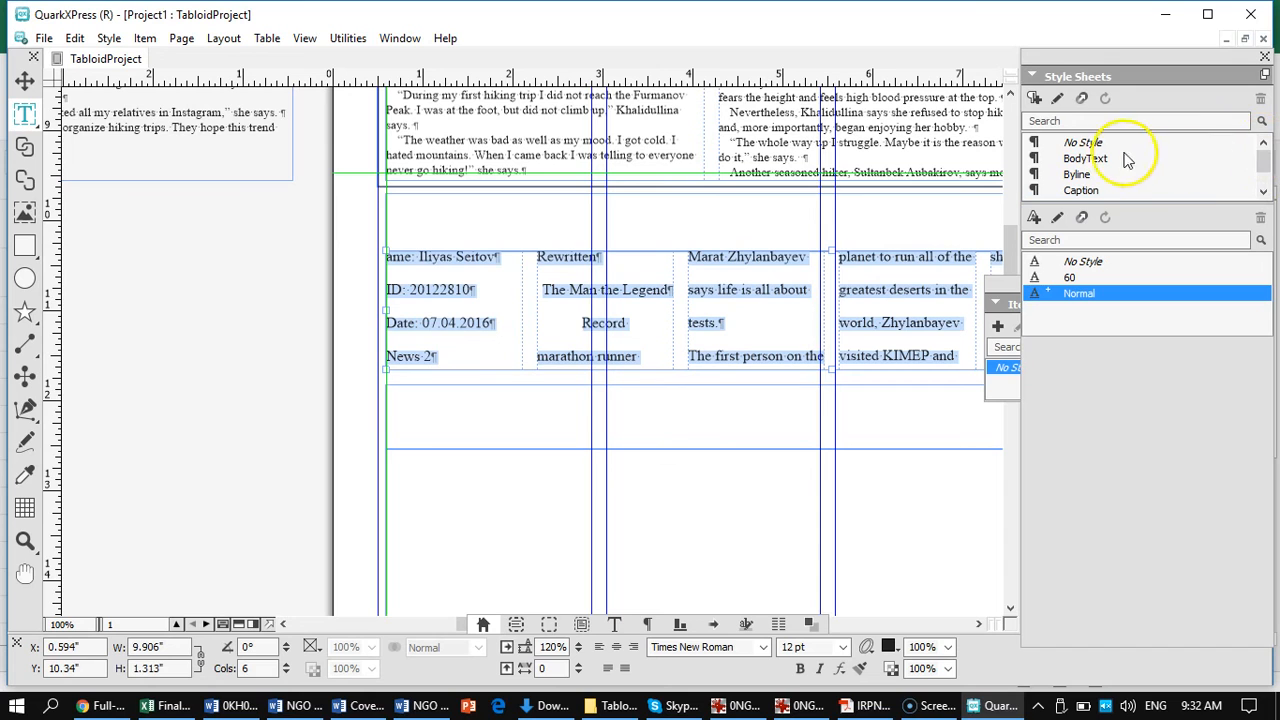
left_click(1090, 145)
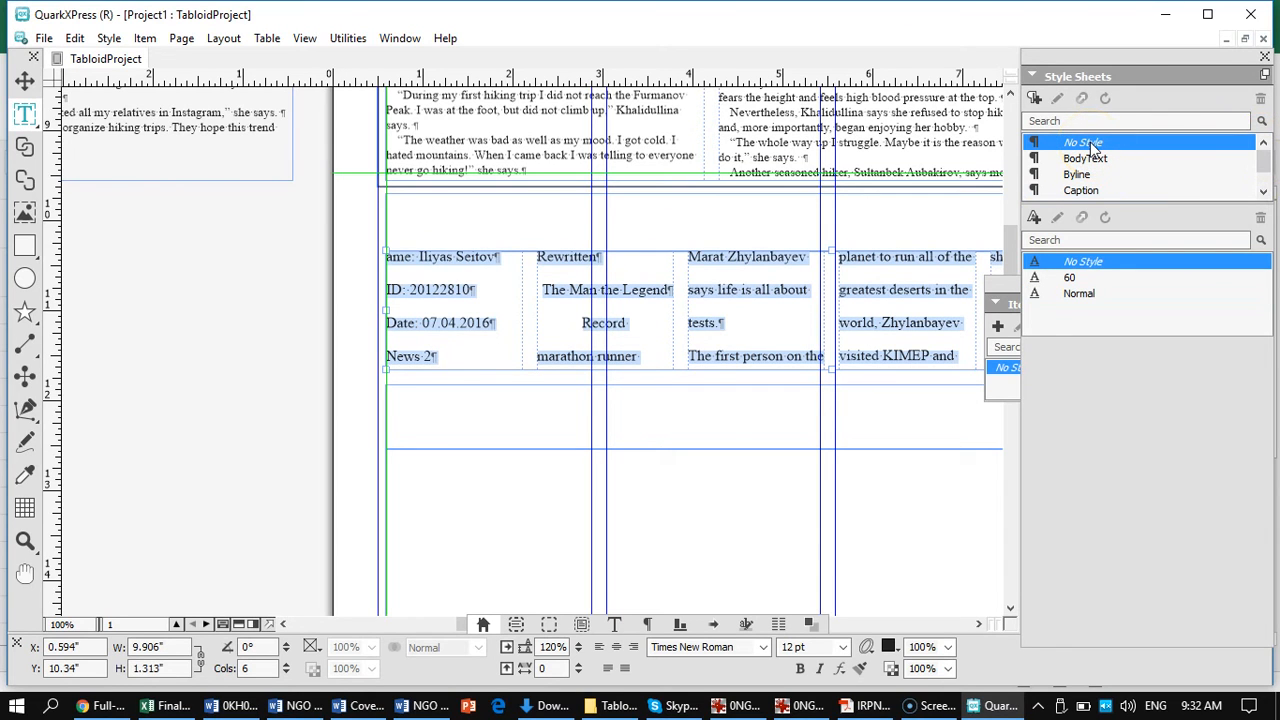
left_click(1088, 159)
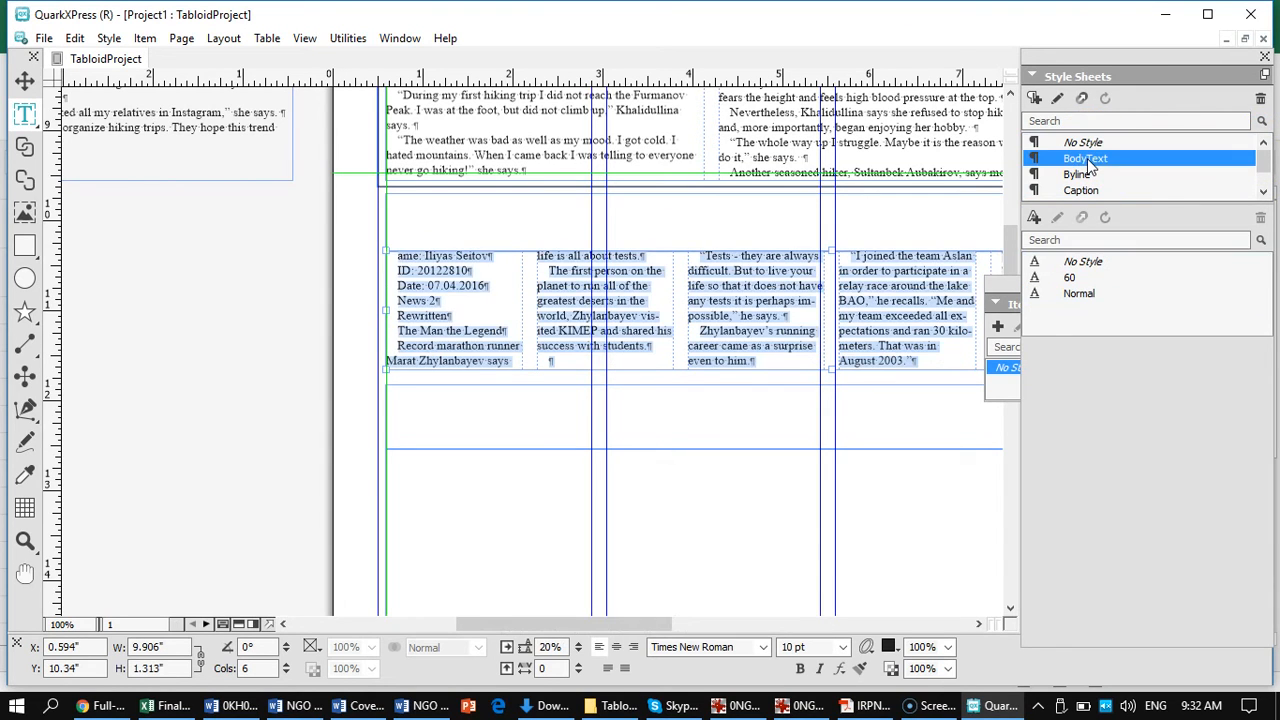
Step: Delete the ID, date and "News 2" lines from the story's opening and replace the label before the author's name with "By"
left_click(467, 315)
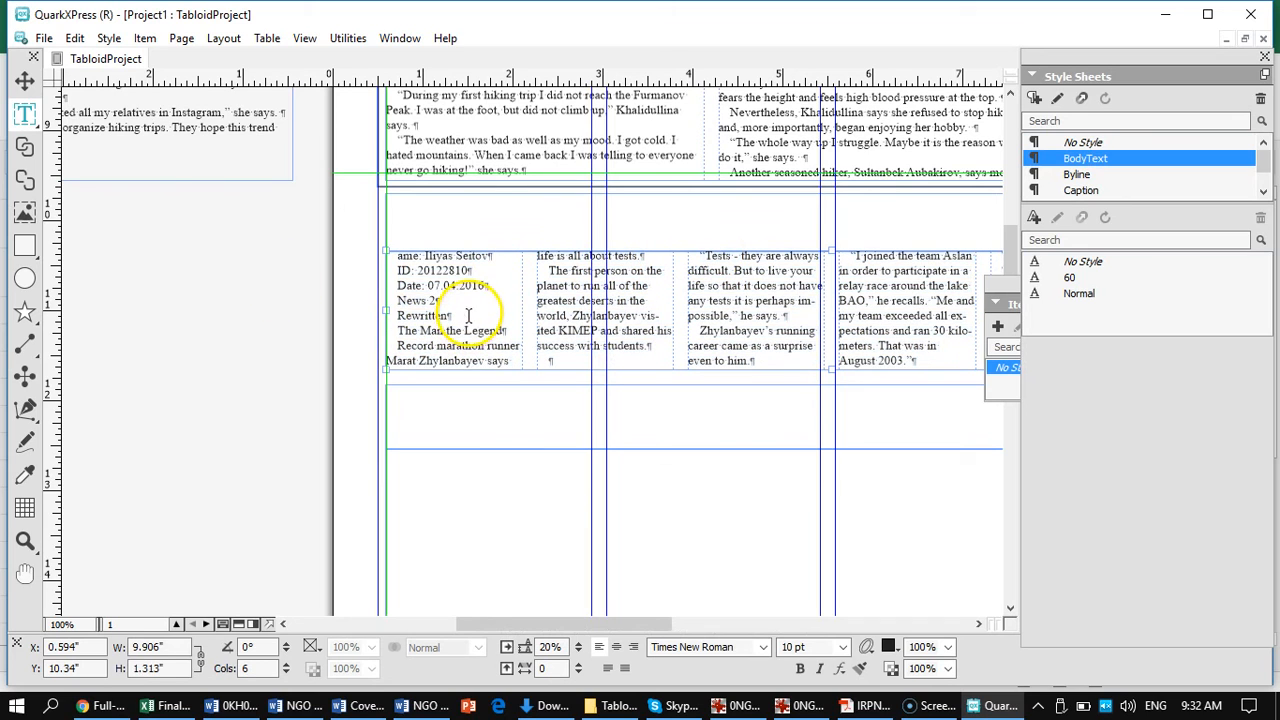
left_click_drag(436, 301, 395, 274)
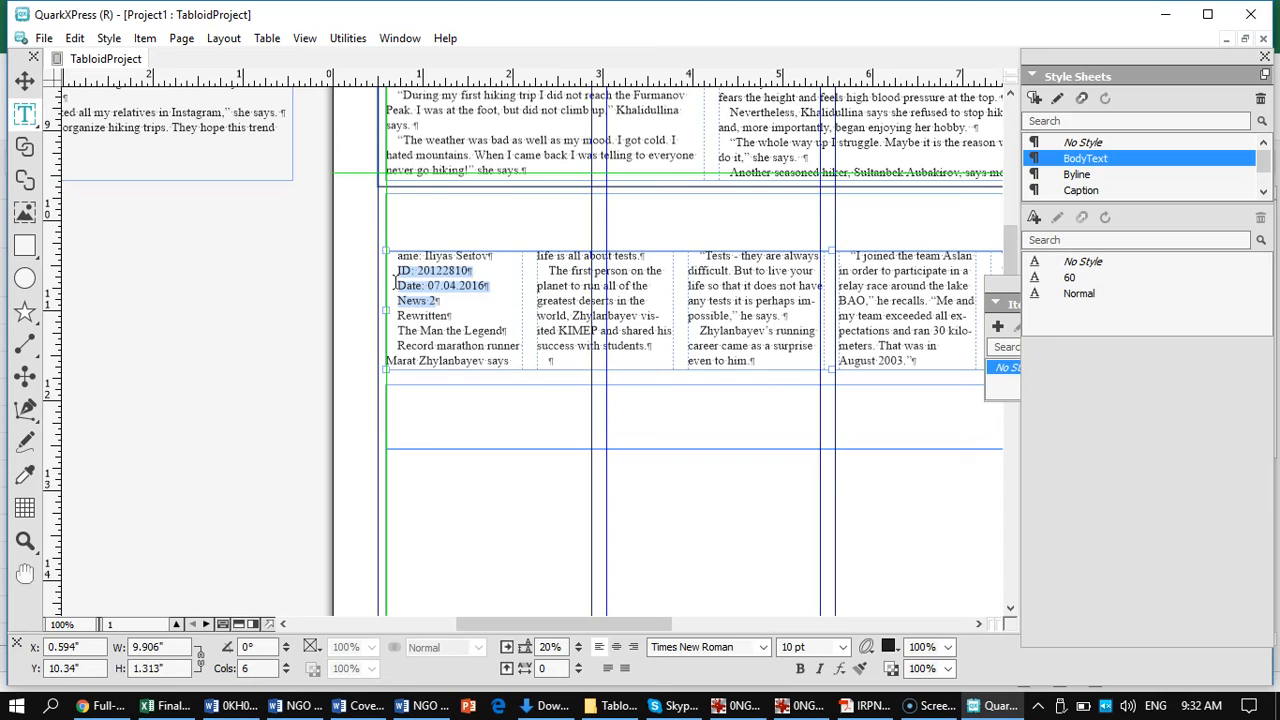
key("BackSpace")
left_click(424, 257)
left_click_drag(424, 257, 389, 255)
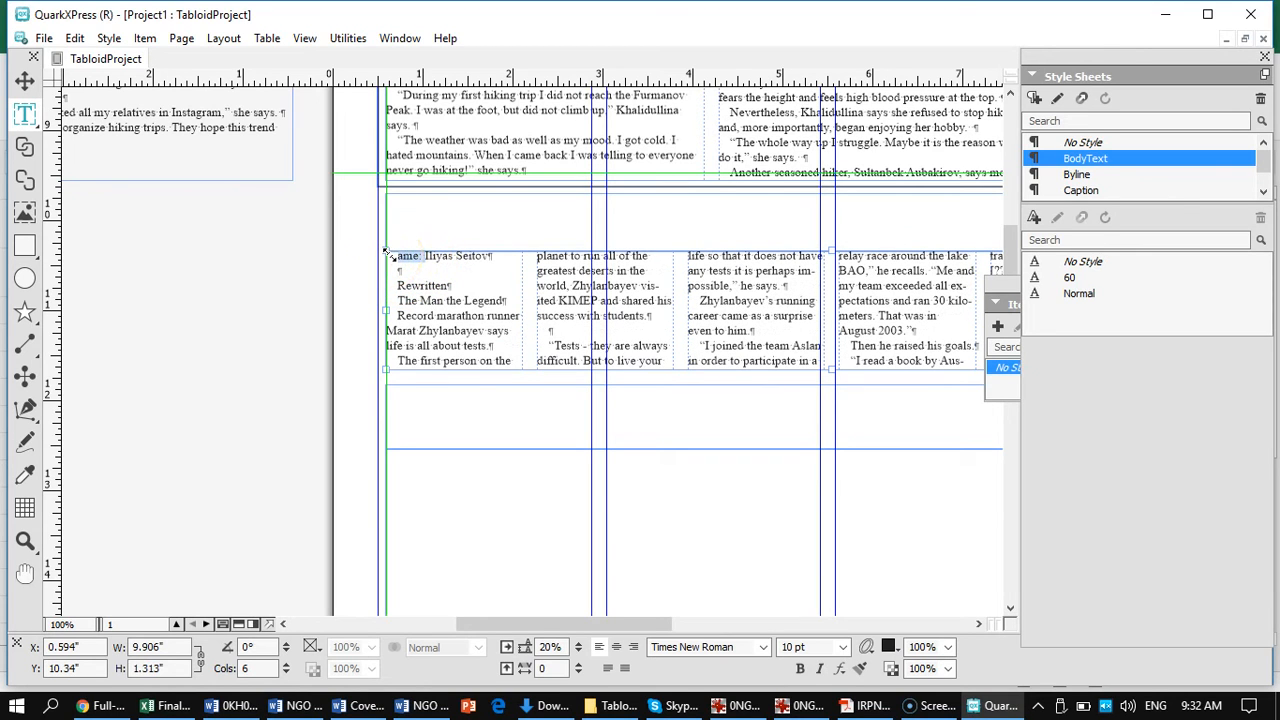
type("By")
Step: Delete the "Rewritten" line and the empty paragraph between the author line and "The Man the Legend"
double_click(423, 284)
mouse_move(423, 284)
left_mouse_down()
mouse_move(387, 268)
mouse_move(458, 285)
mouse_move(399, 287)
left_mouse_up()
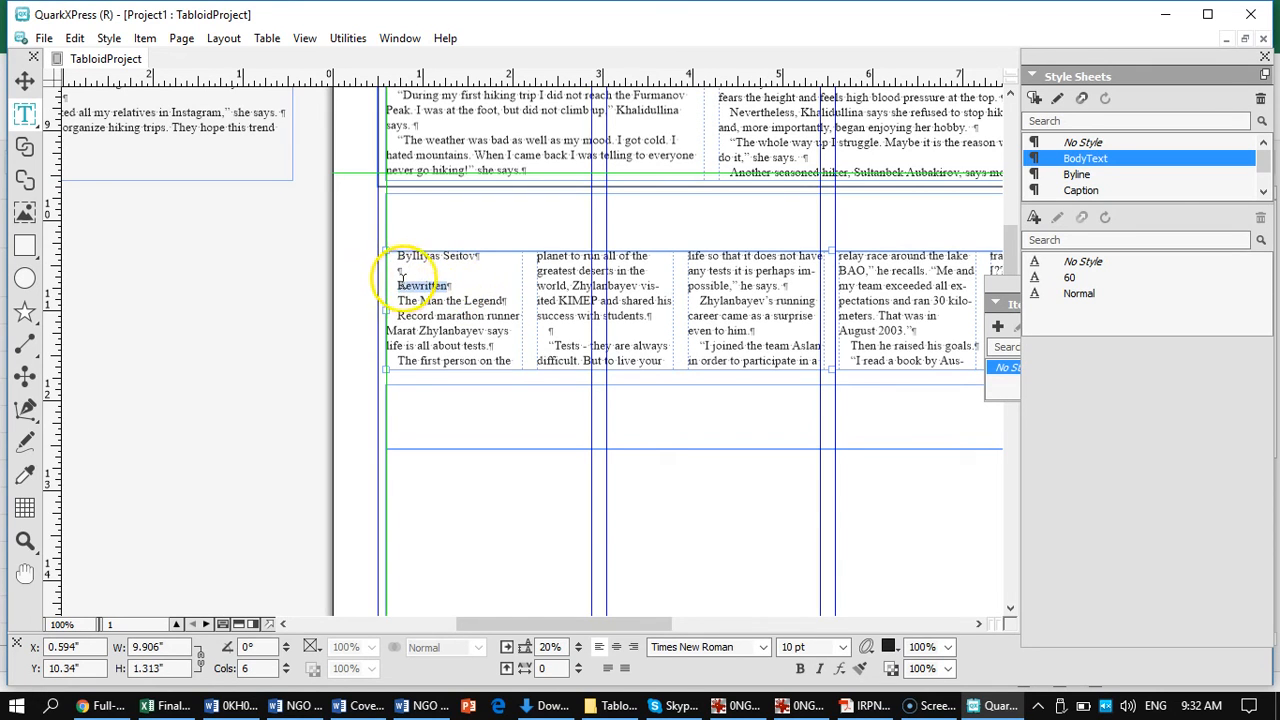
key("BackSpace")
key("BackSpace")
key("BackSpace")
Step: Insert a space after "By" in the author line and apply the Byline style sheet to it
left_click(447, 257)
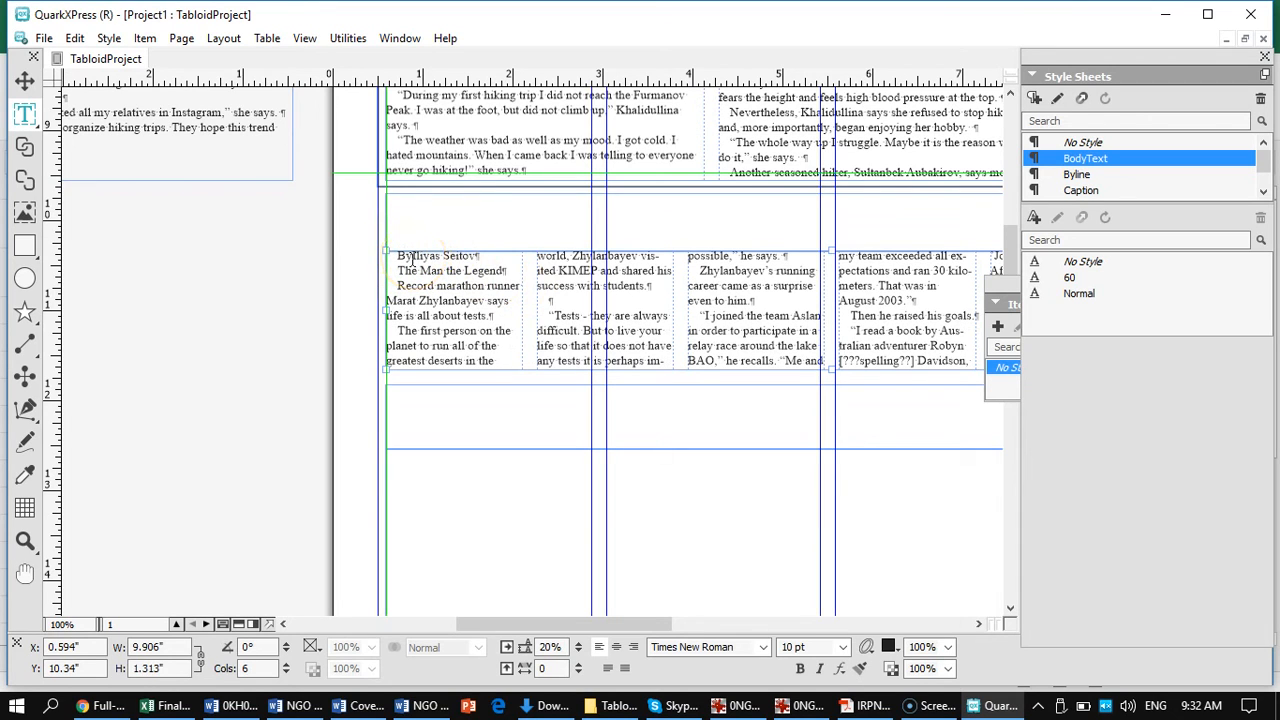
left_click(413, 257)
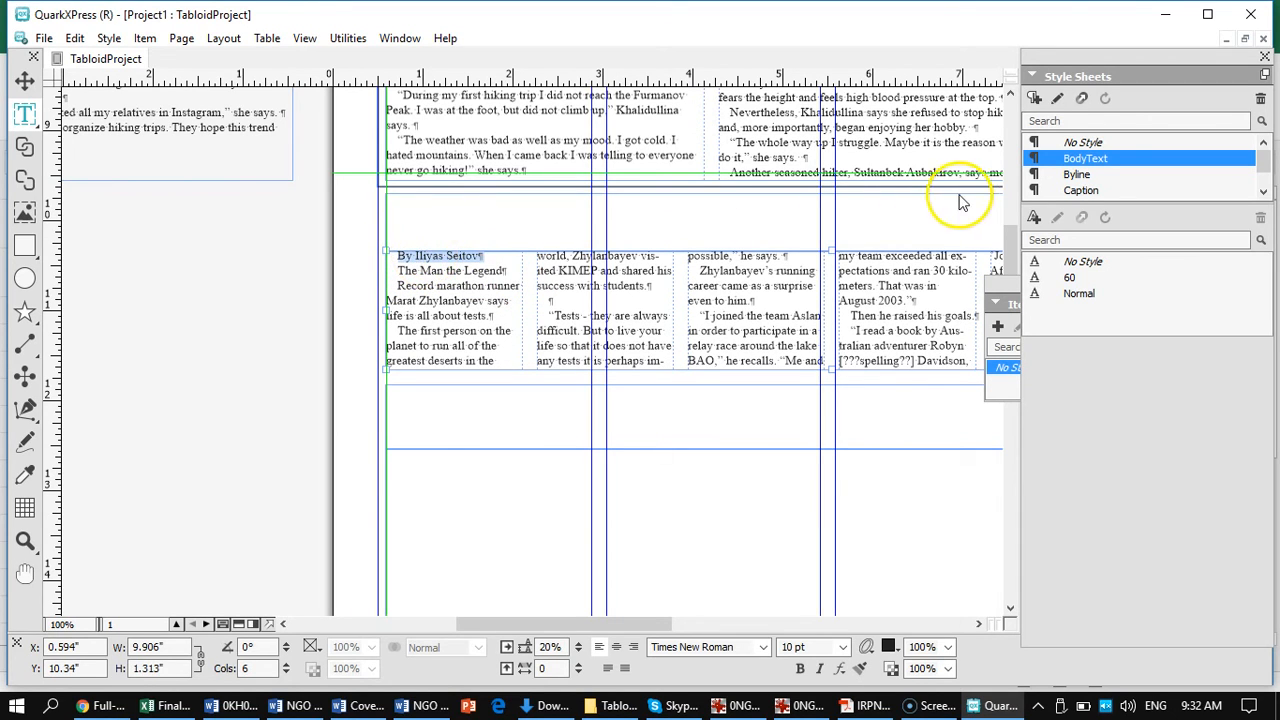
left_click(1075, 174)
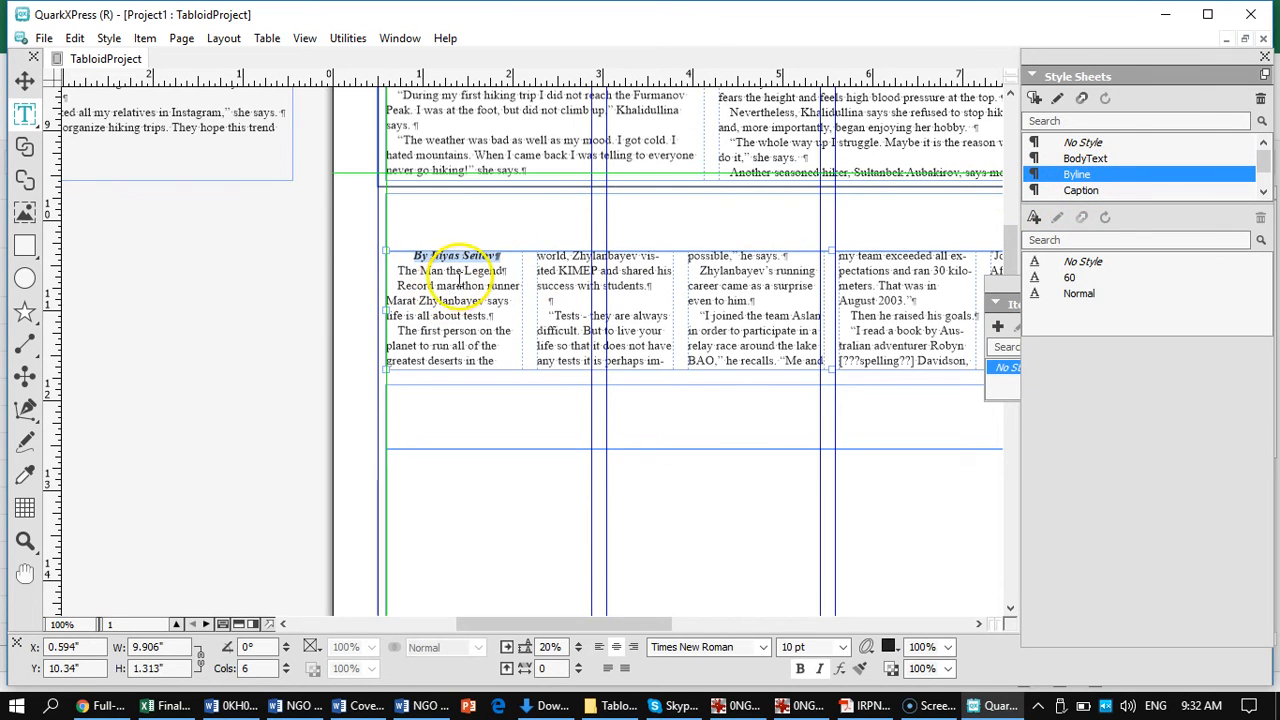
Step: Move "The Man the Legend" from the story into the headline box above and delete the empty paragraph left behind
left_click_drag(506, 271, 384, 272)
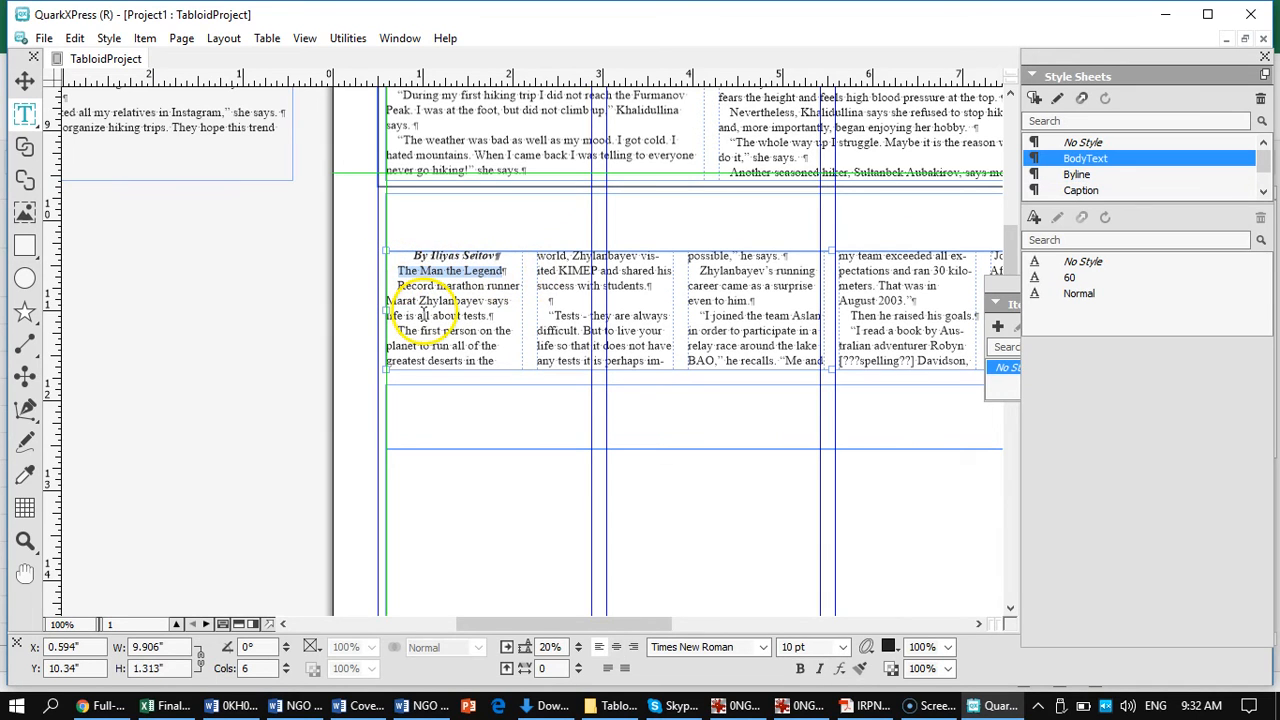
key("ctrl+x")
left_click(450, 220)
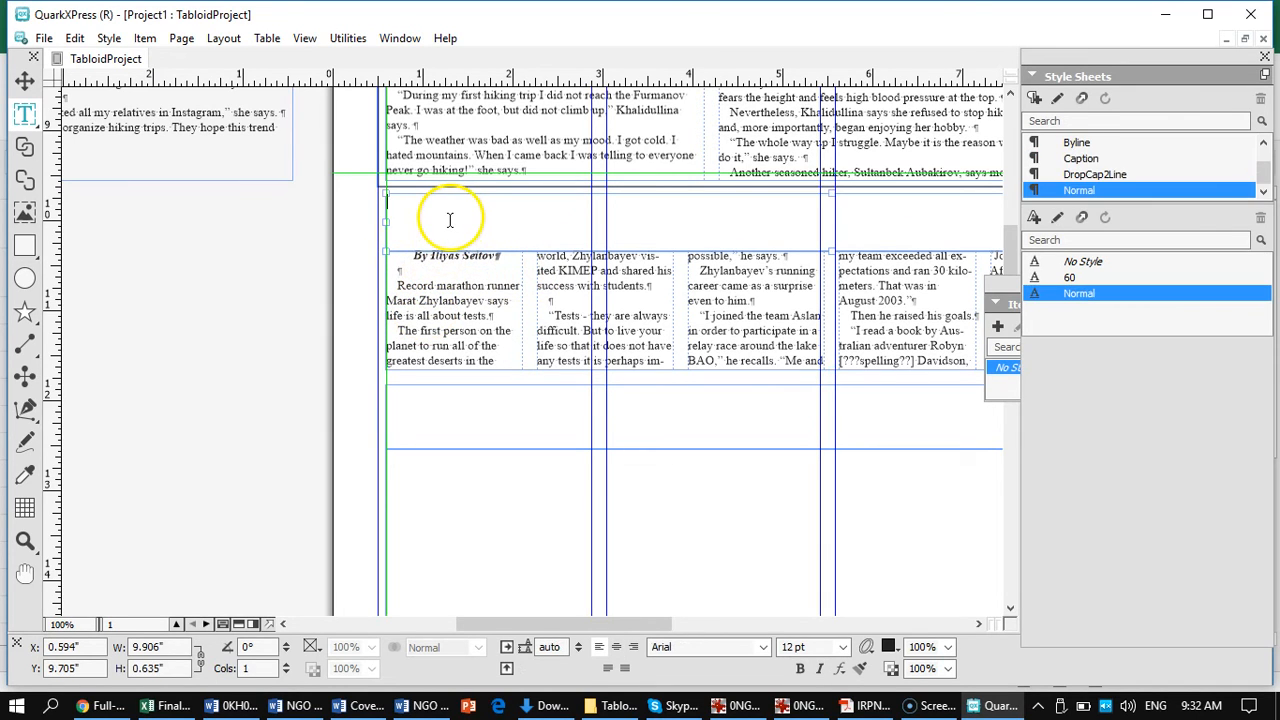
key("ctrl+v")
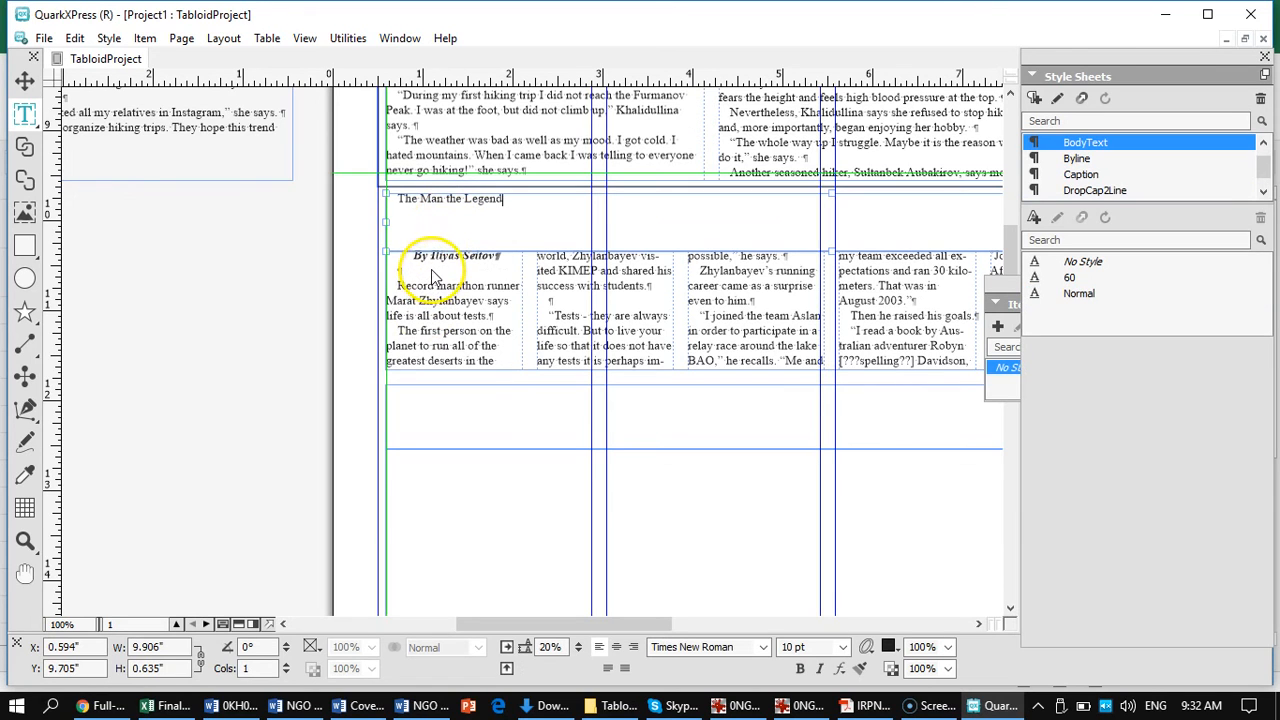
left_click(408, 271)
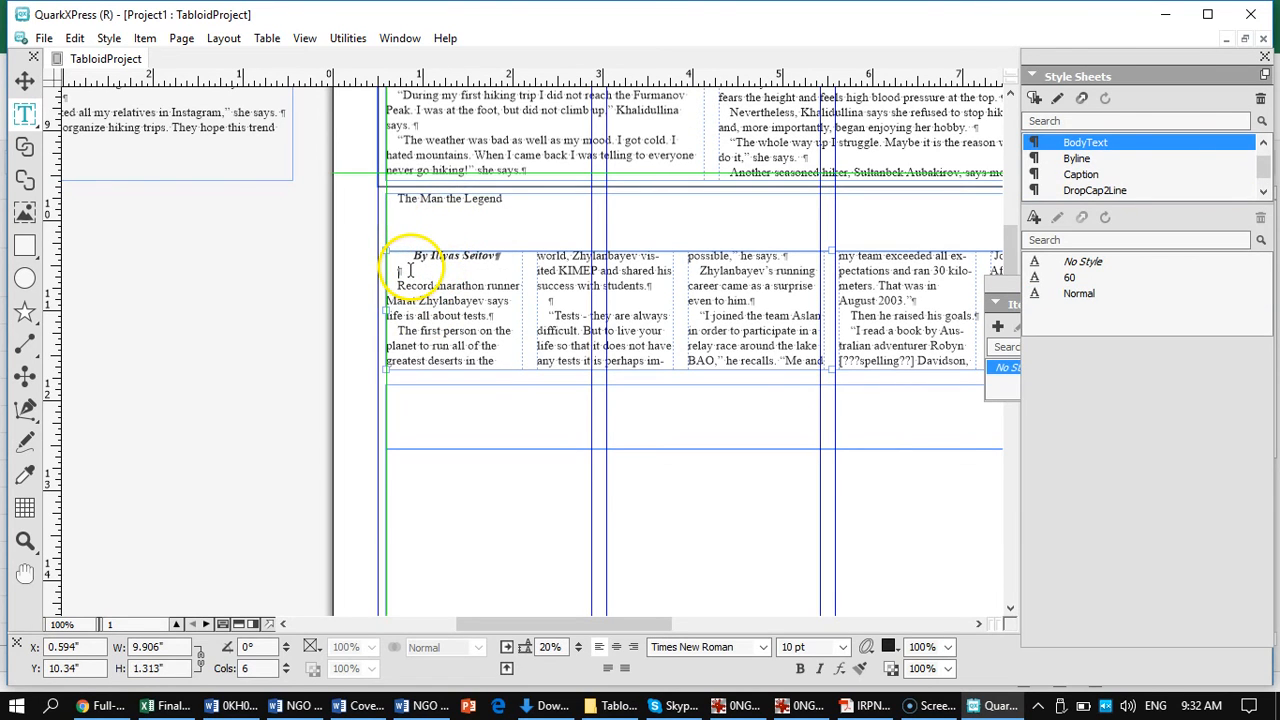
key("BackSpace")
Step: Apply the DropCap2Line style sheet to the story's lead paragraph beginning "Record marathon runner"
triple_click(421, 276)
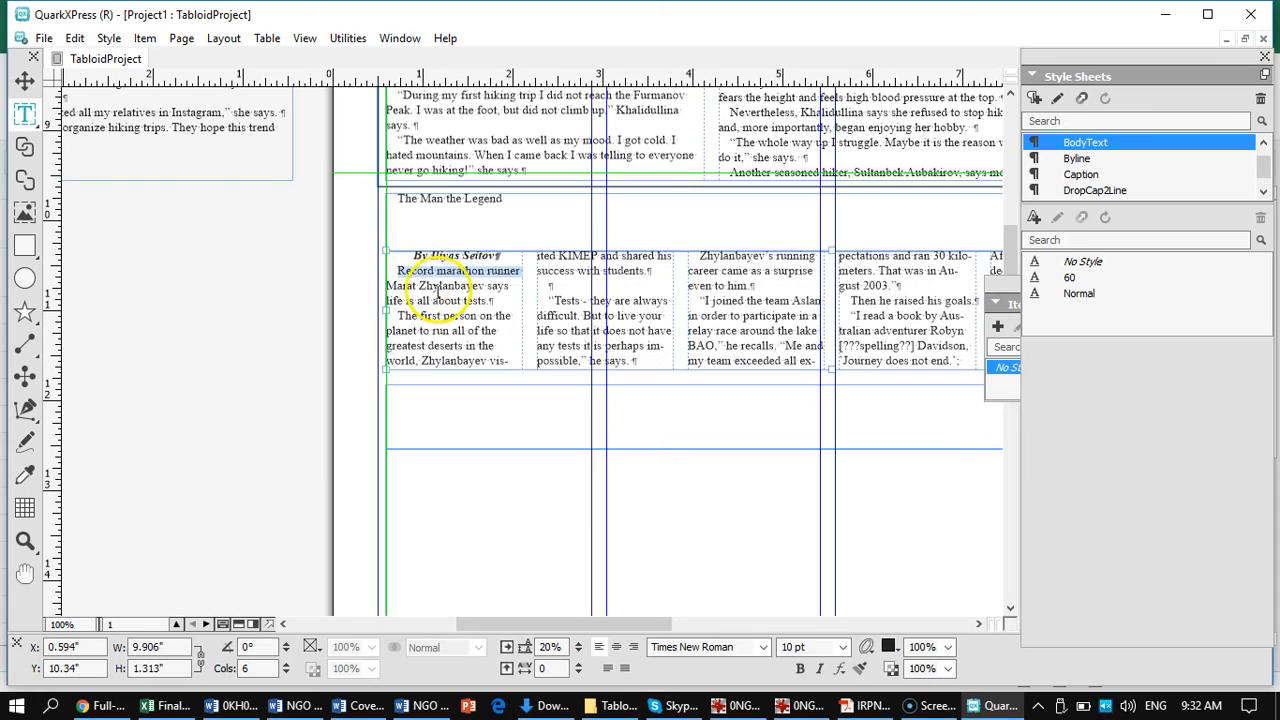
left_click_drag(515, 301, 419, 285)
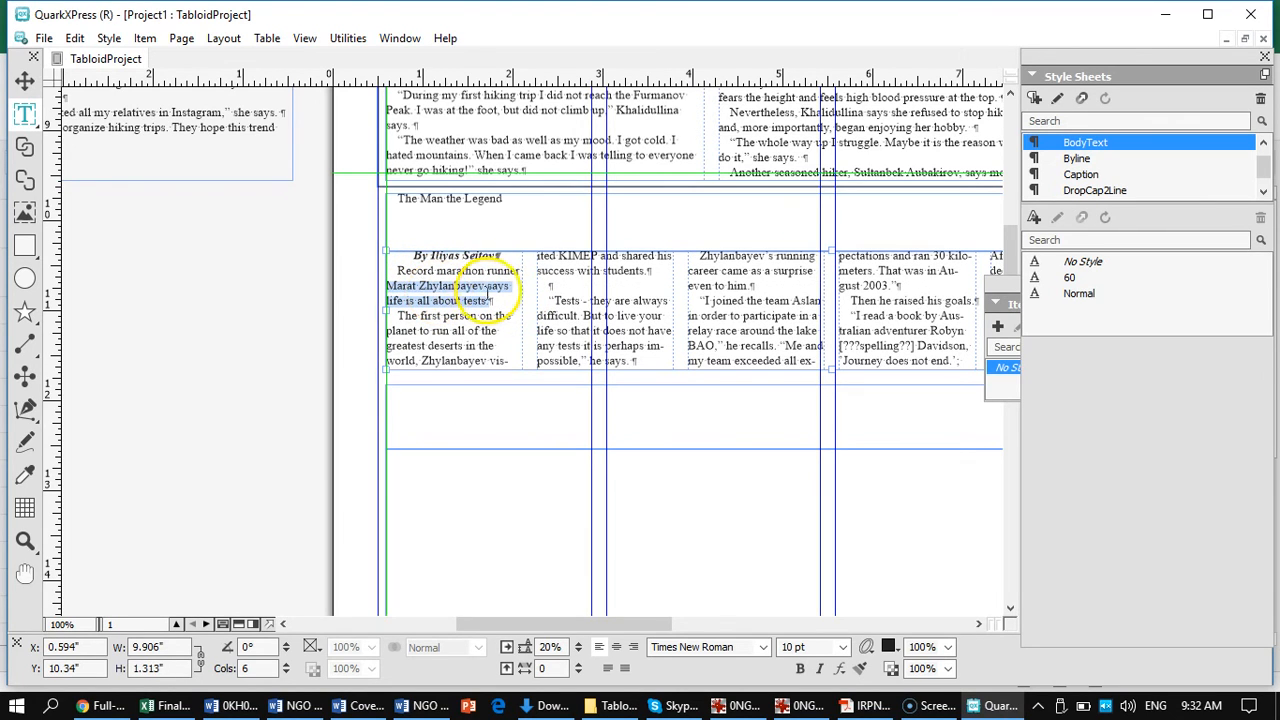
left_click(488, 291)
left_click_drag(491, 299, 398, 281)
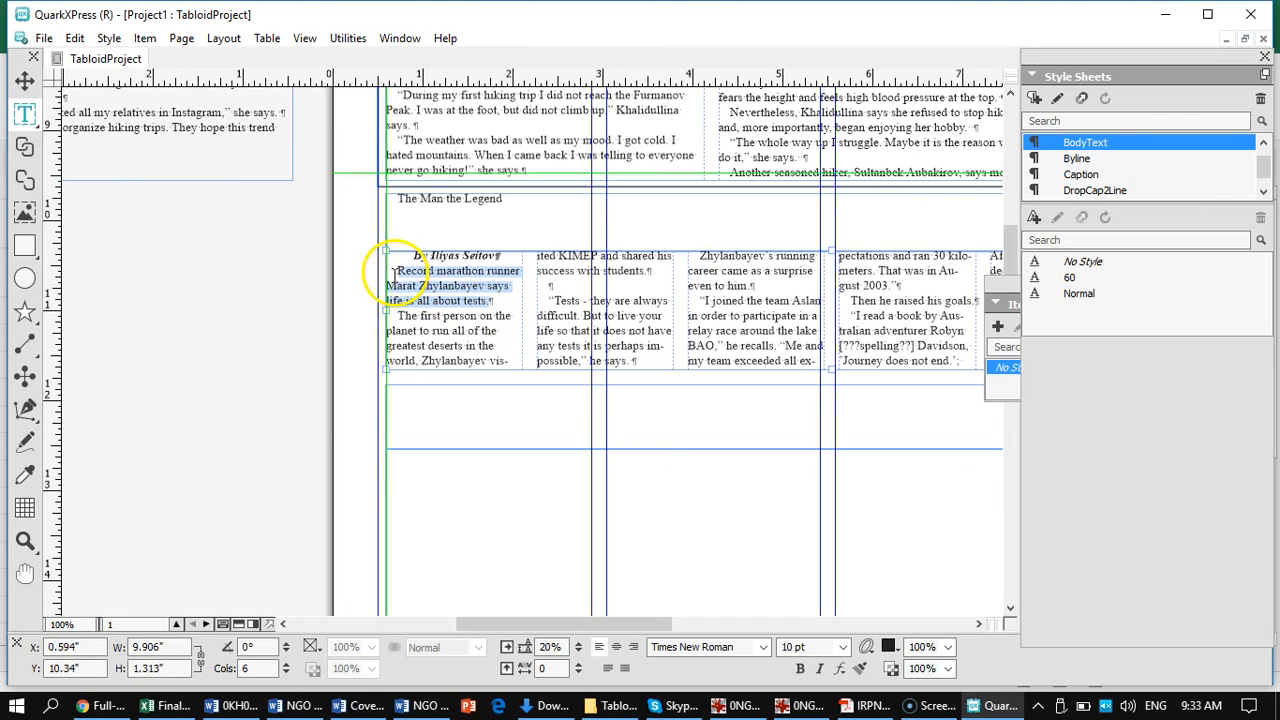
left_click(1092, 192)
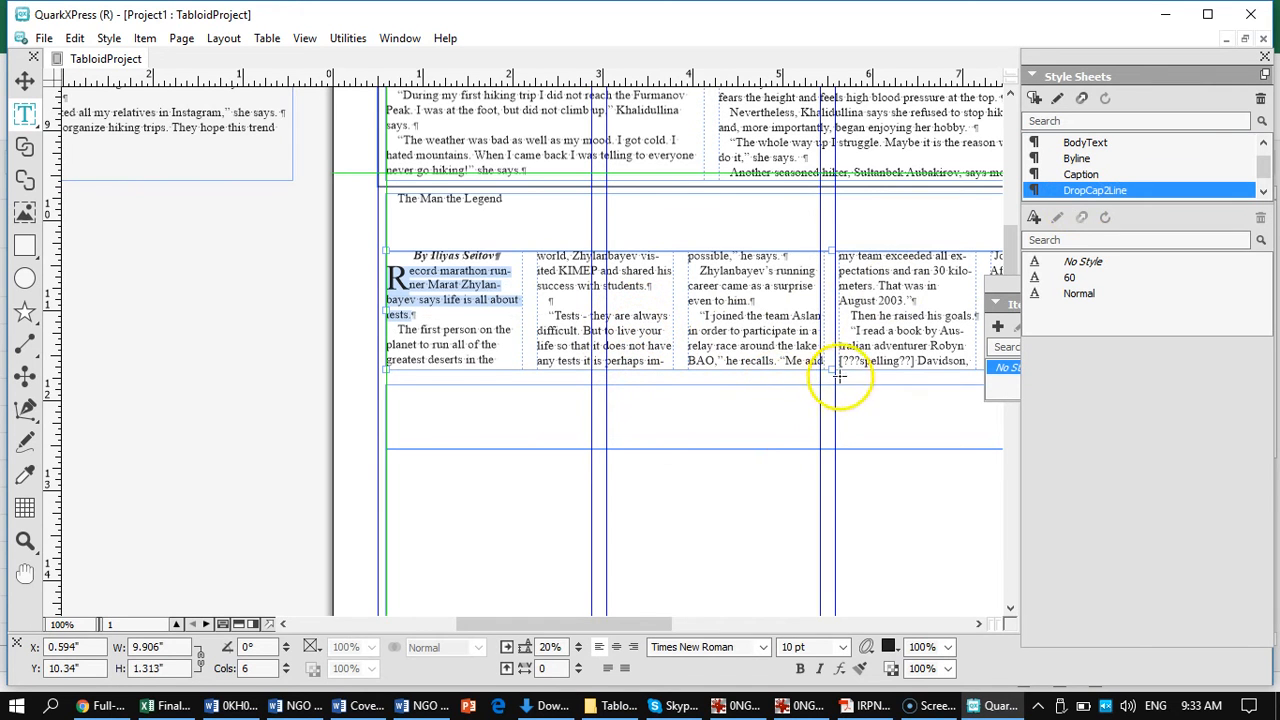
Step: Delete the empty paragraphs after "Perth." in the story's last column
left_click_drag(881, 315, 392, 326)
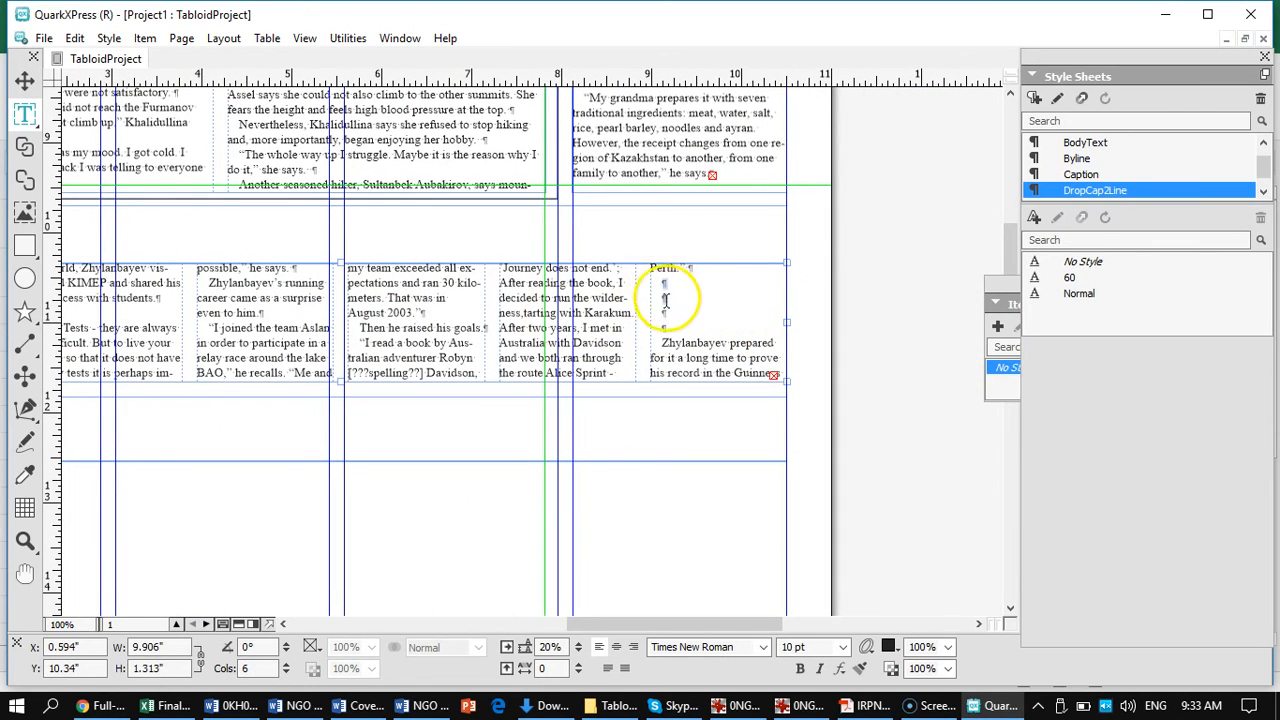
left_click(688, 320)
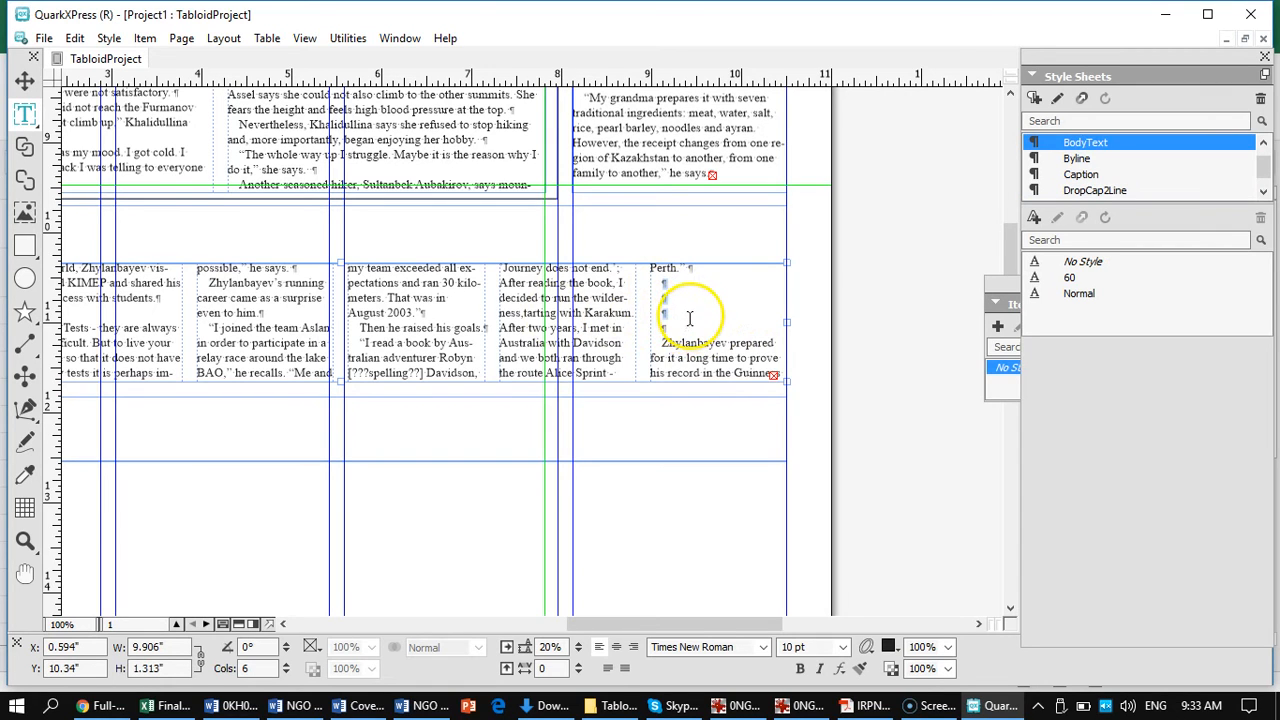
key("BackSpace")
key("BackSpace")
key("BackSpace")
key("BackSpace")
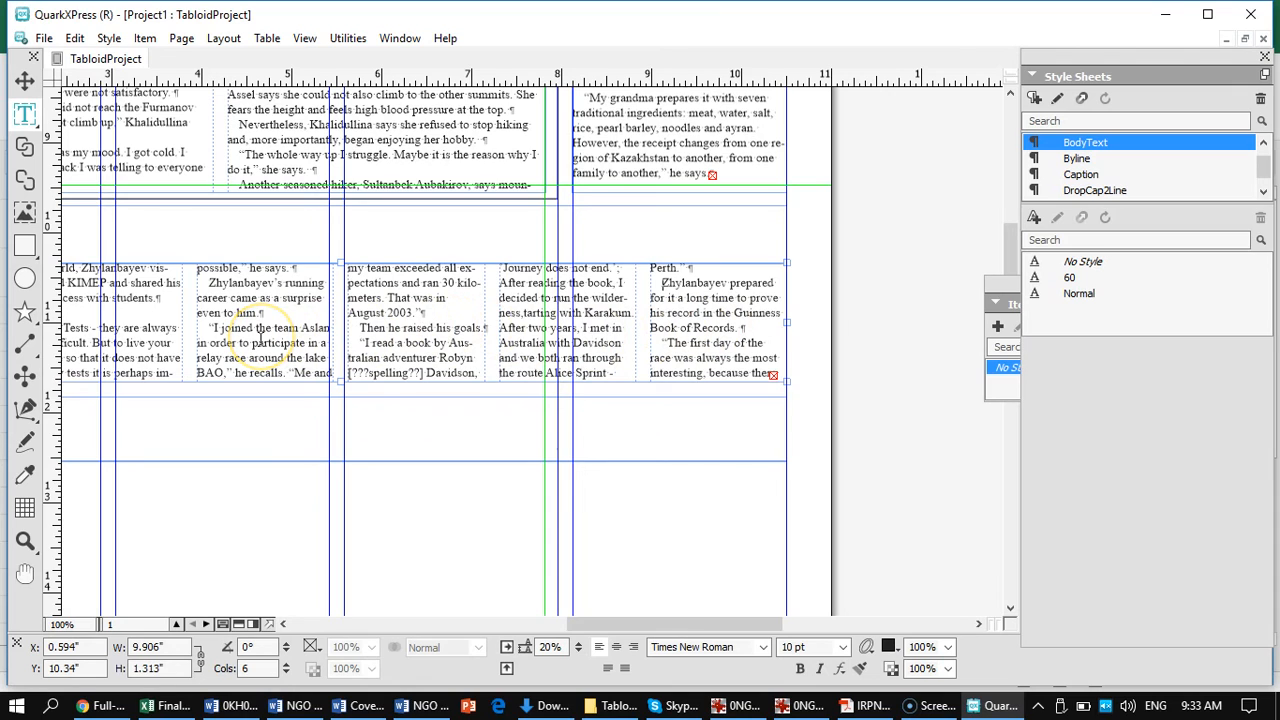
Step: Set the marathon runner story's text box to four columns
left_click(436, 310)
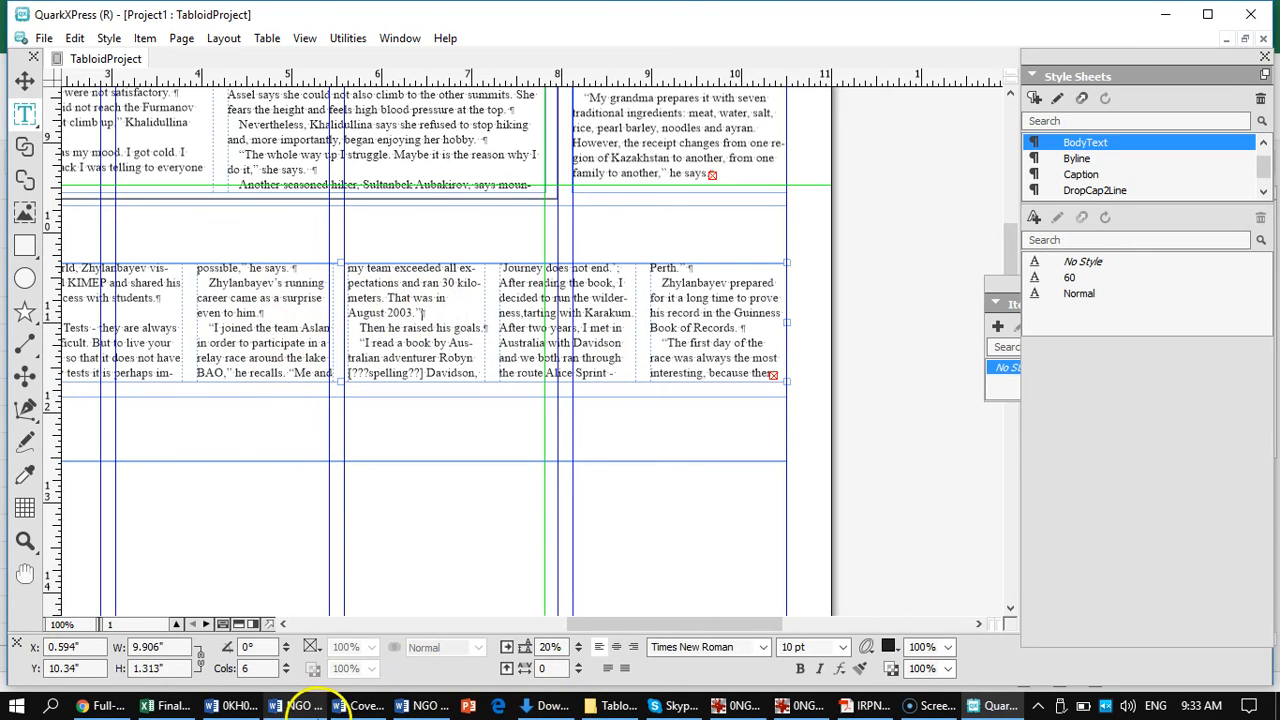
double_click(249, 669)
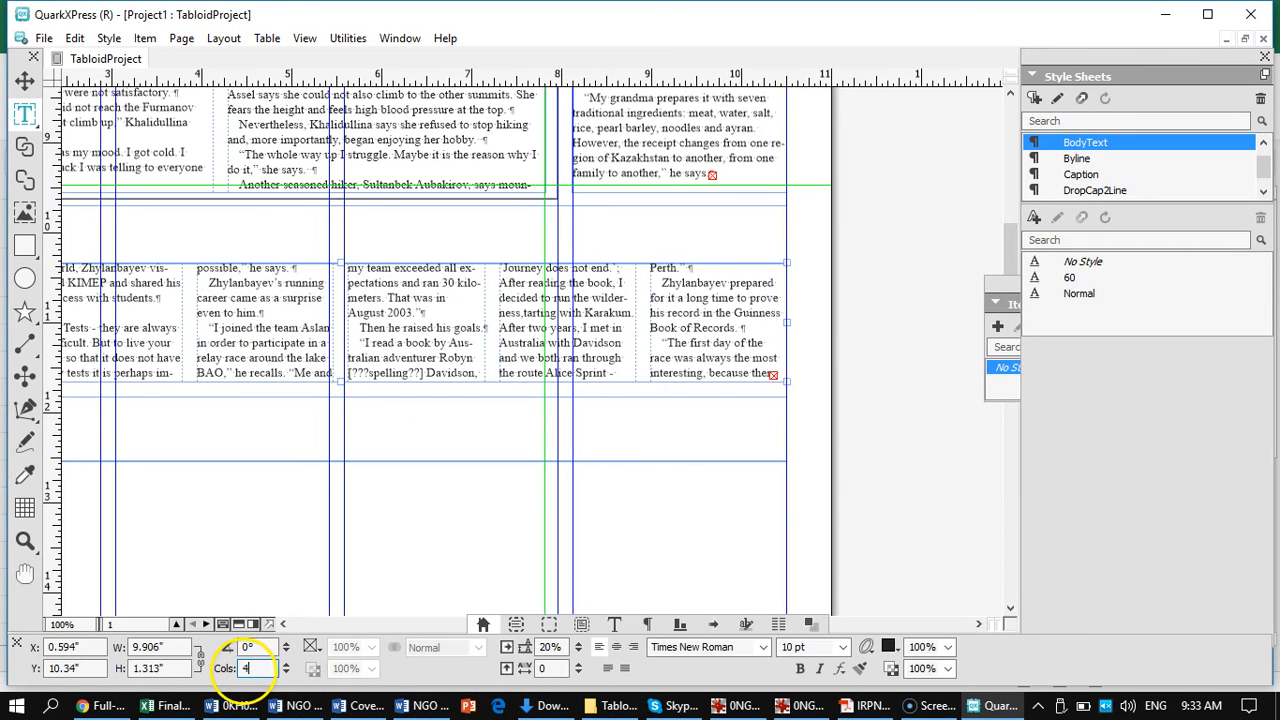
type("4")
key("Return")
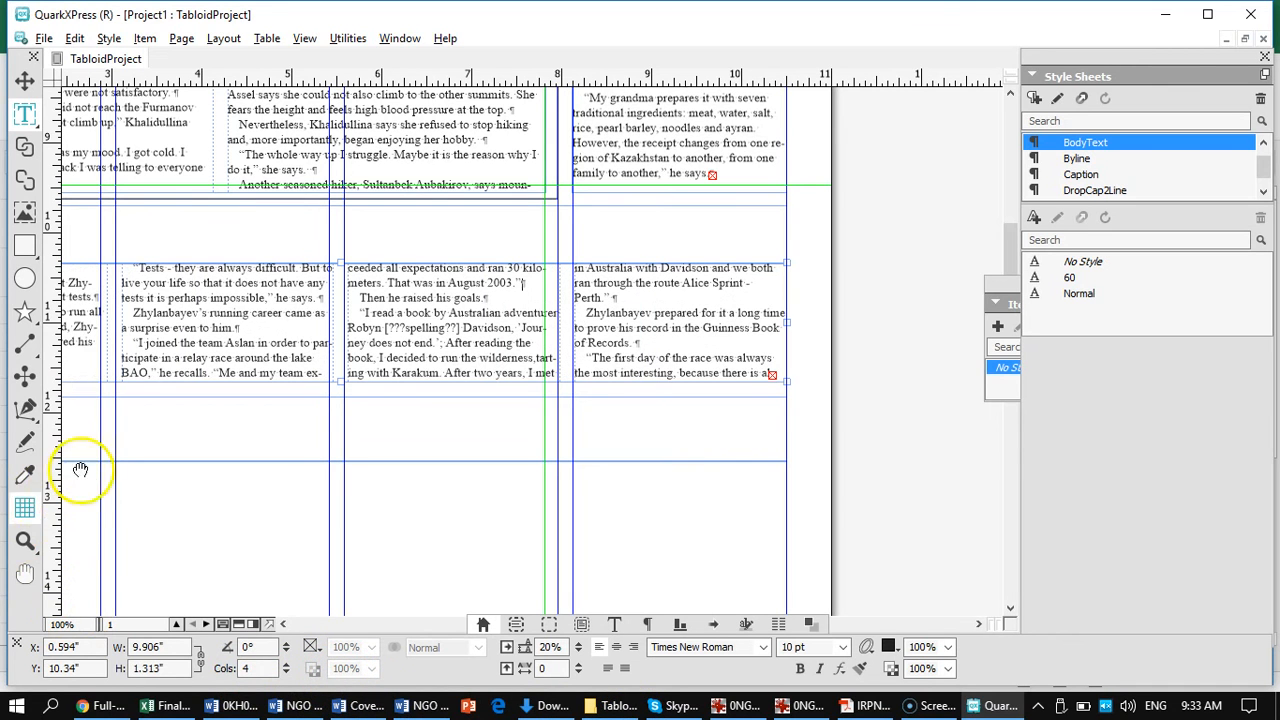
Step: Replace the marathon story's headline text with "Record-breaking runner shares secrets to success"
left_click_drag(122, 307, 527, 339)
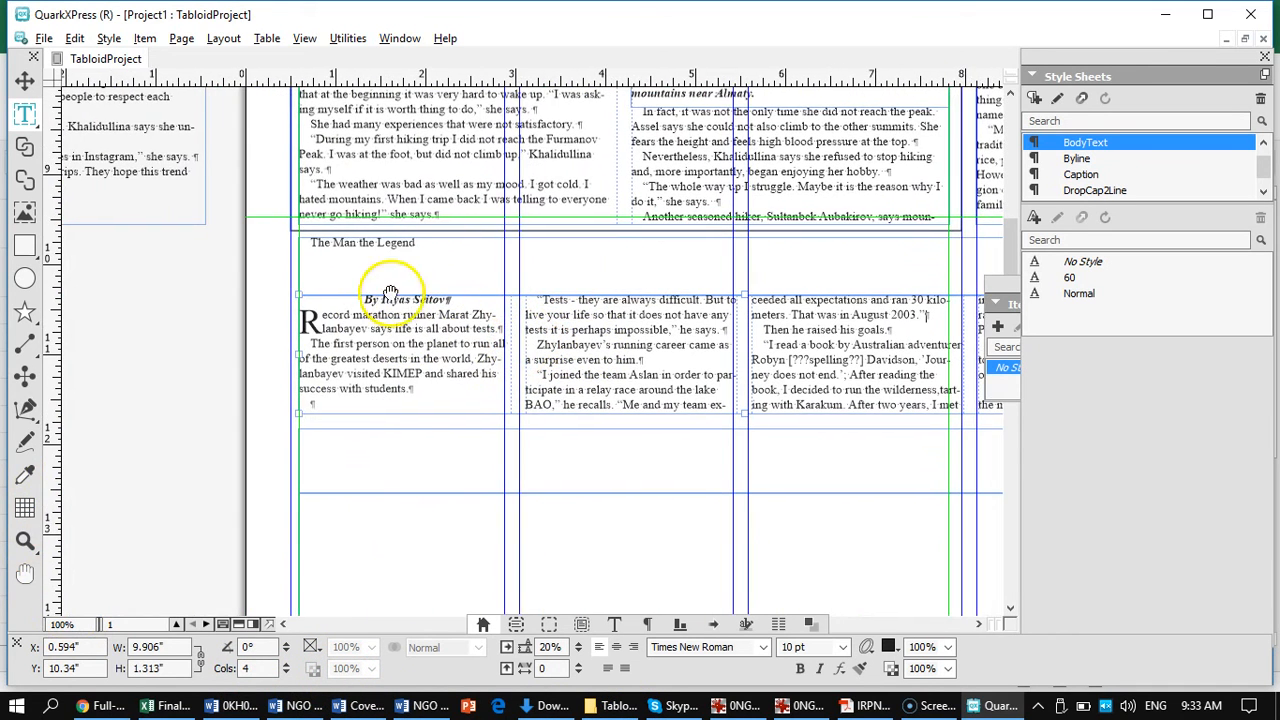
left_click(367, 244)
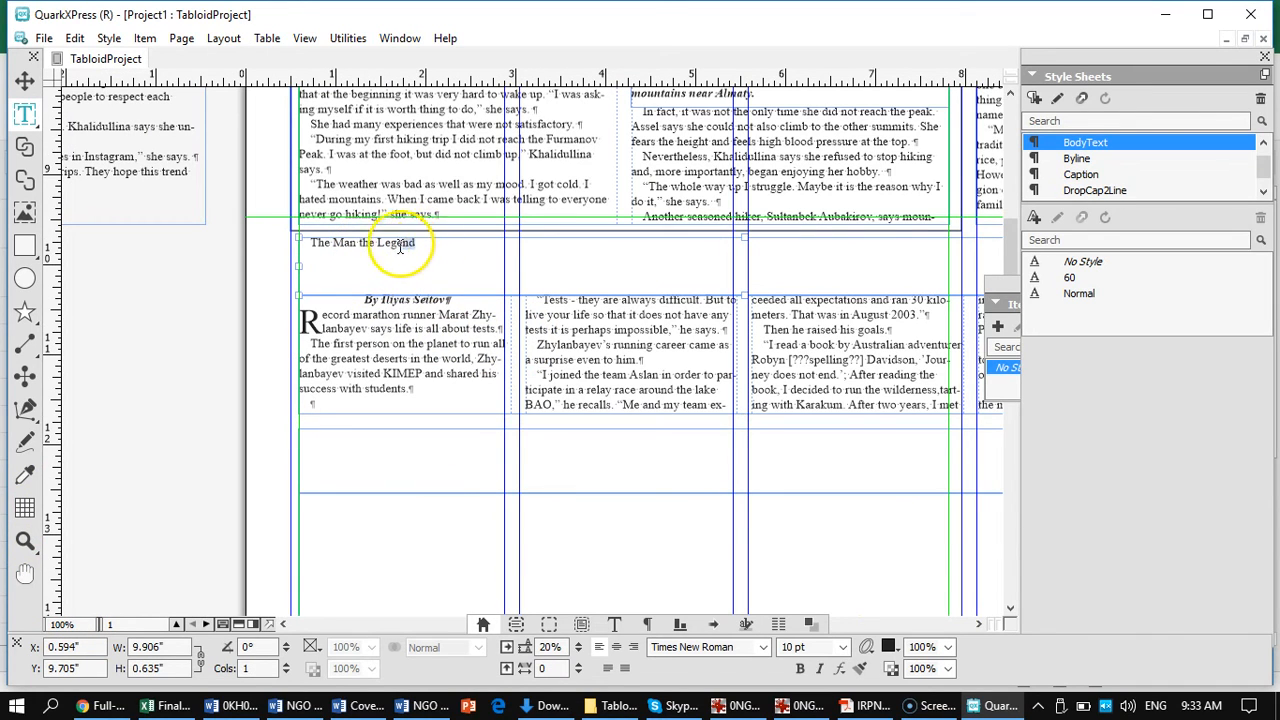
left_click_drag(416, 244, 313, 248)
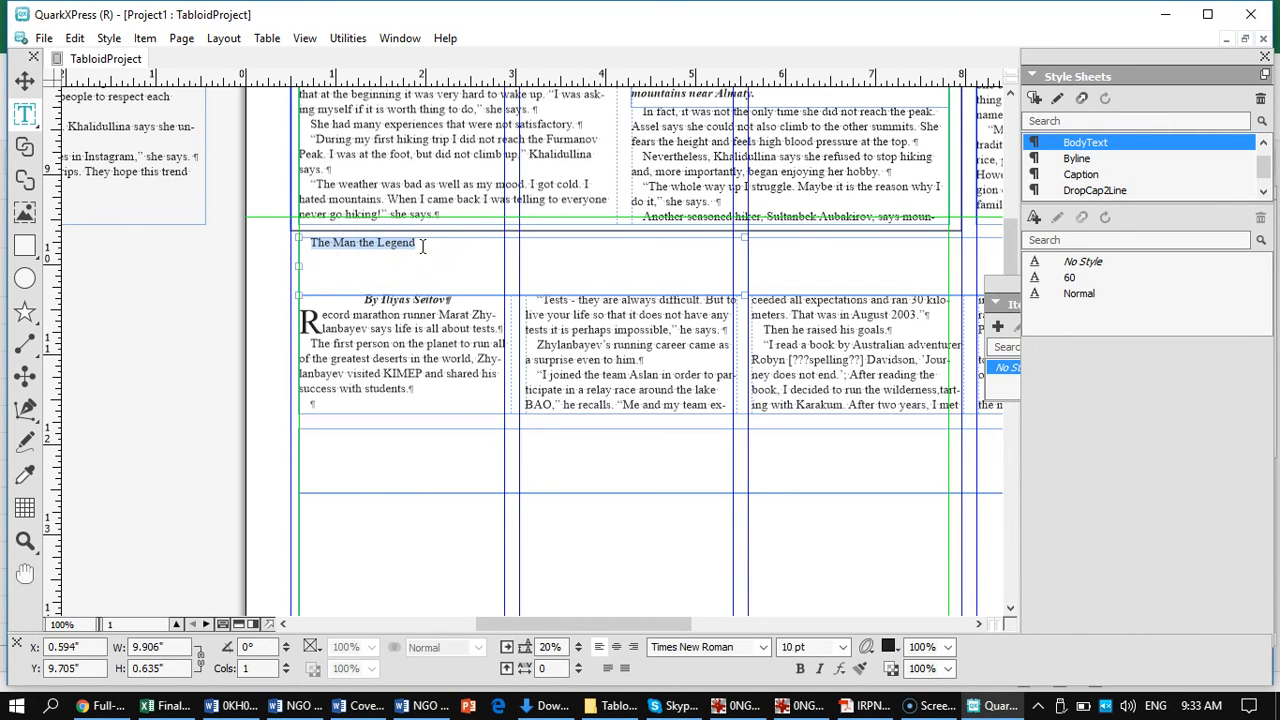
type("Record")
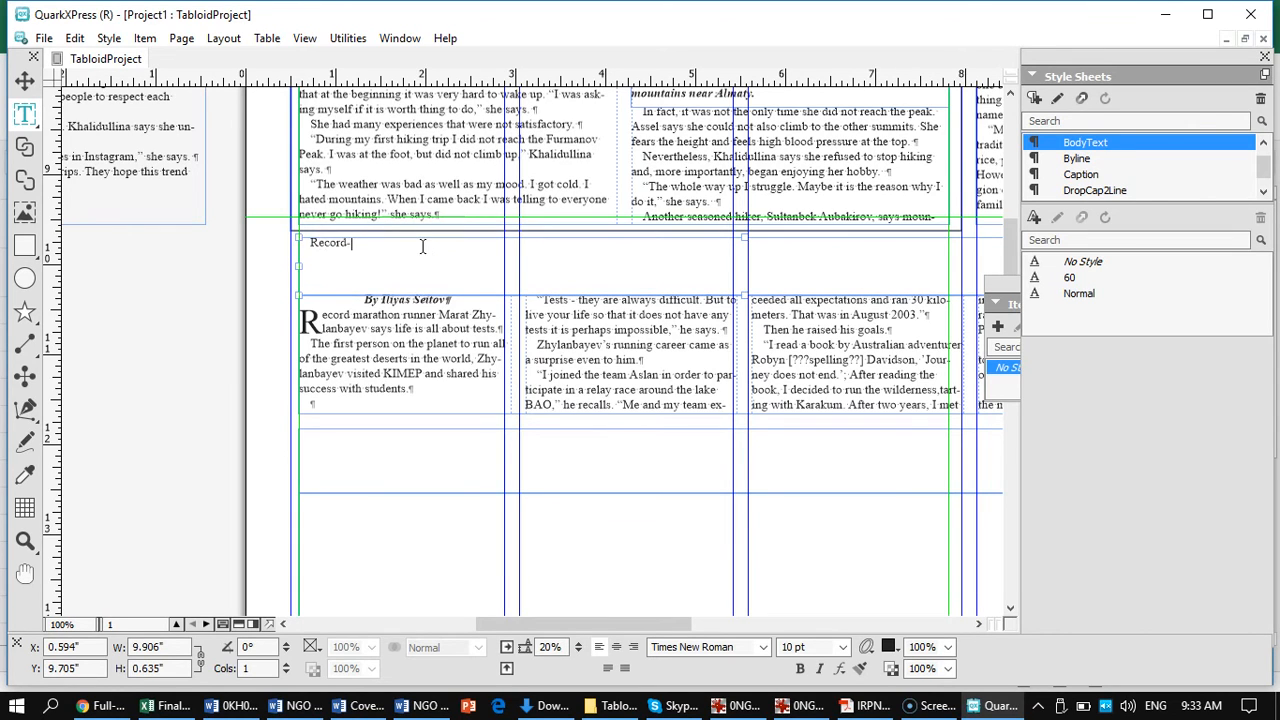
type("-breakin")
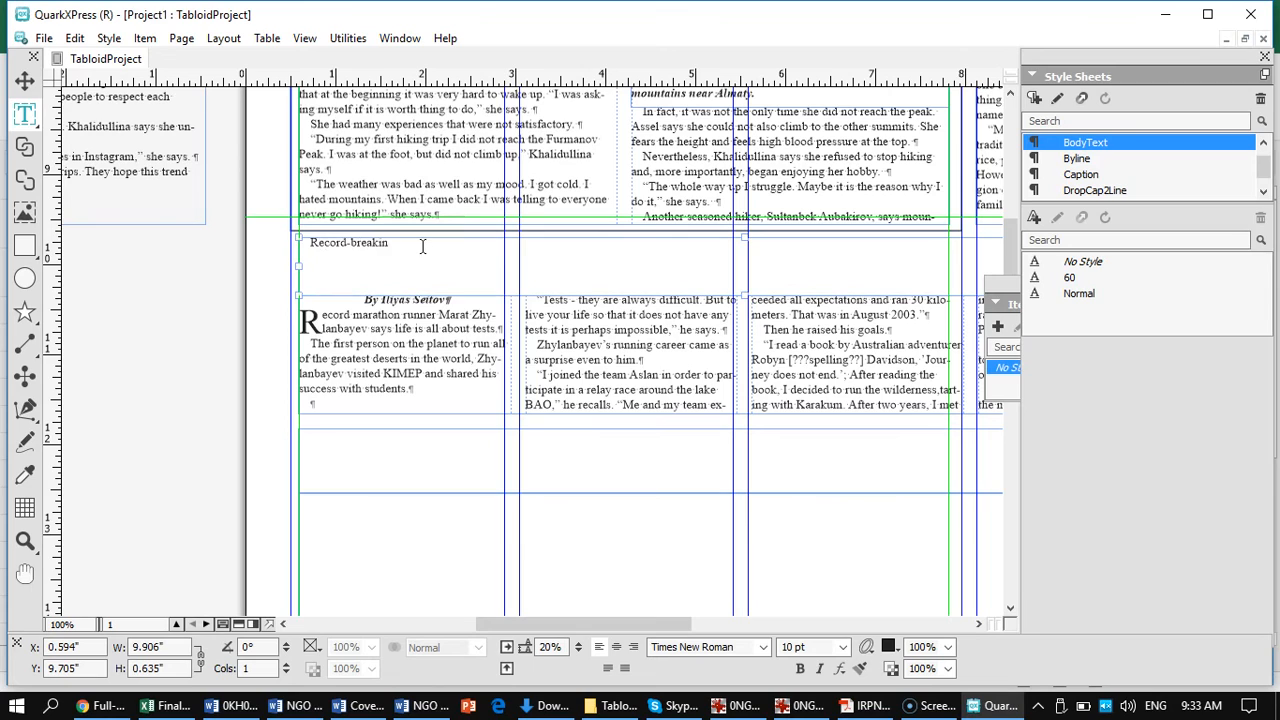
type("g funn")
key("BackSpace")
key("BackSpace")
key("BackSpace")
key("BackSpace")
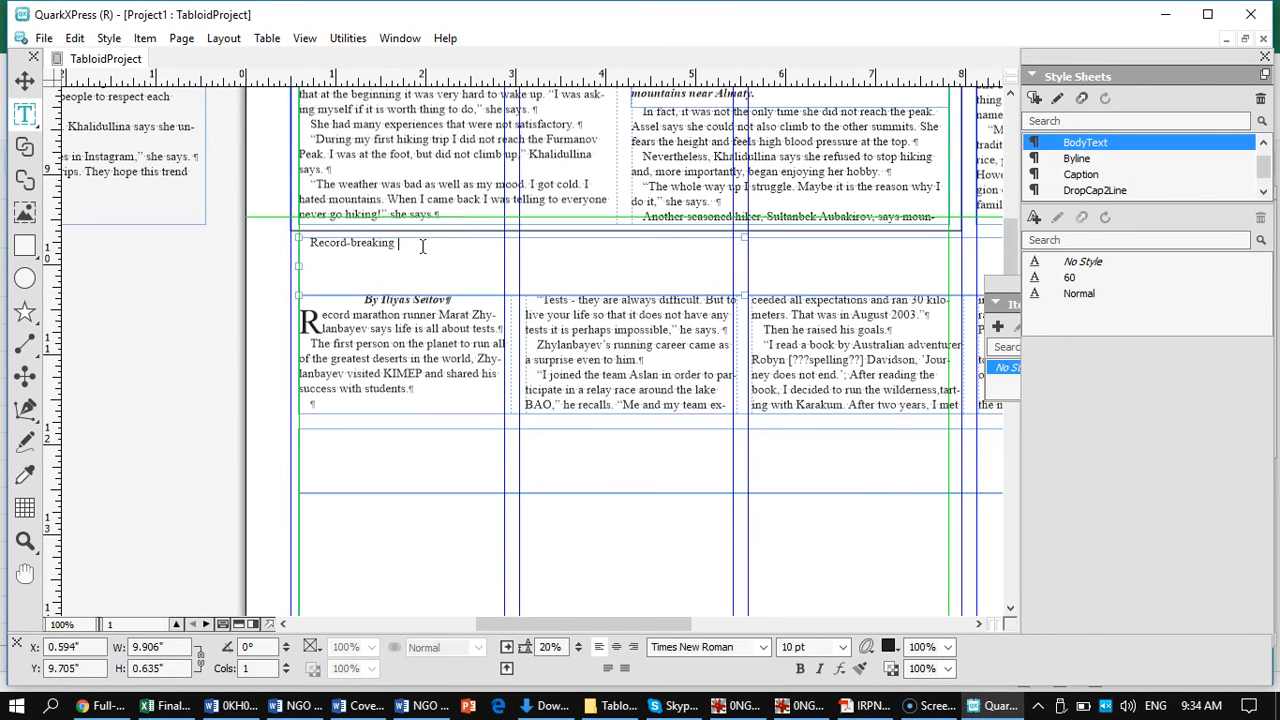
type("runner sh")
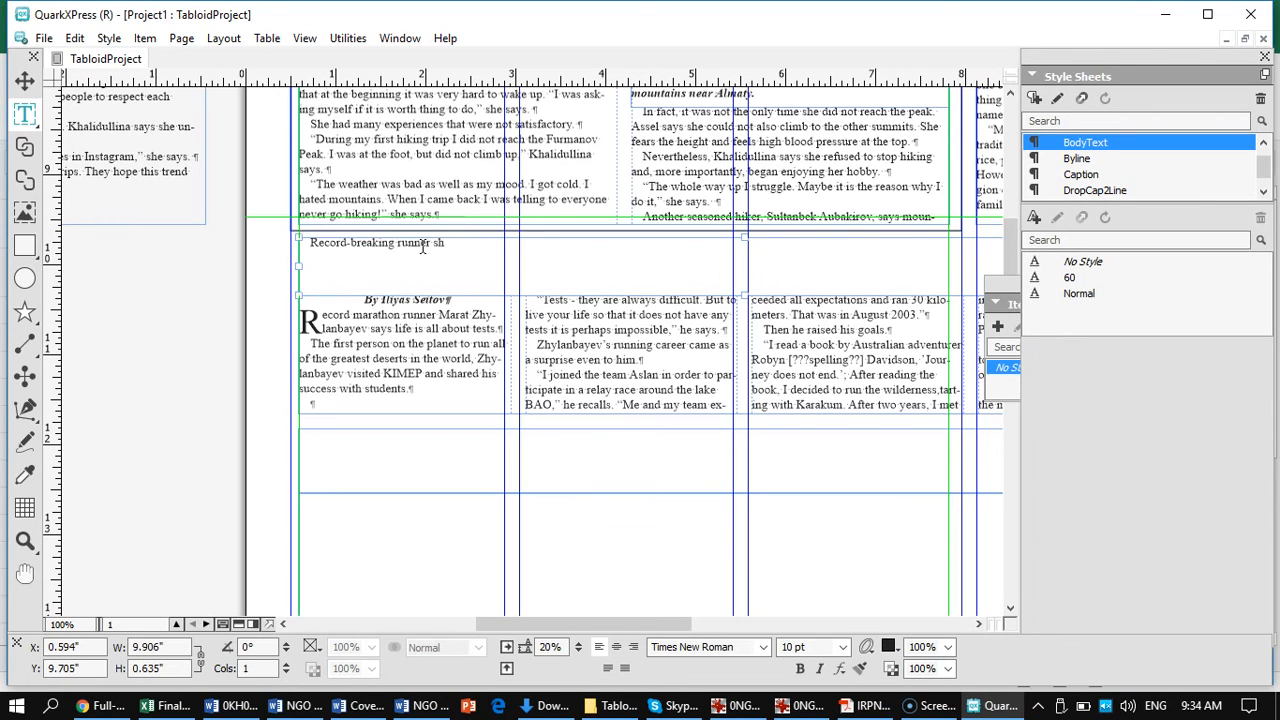
type("ares secrets to success")
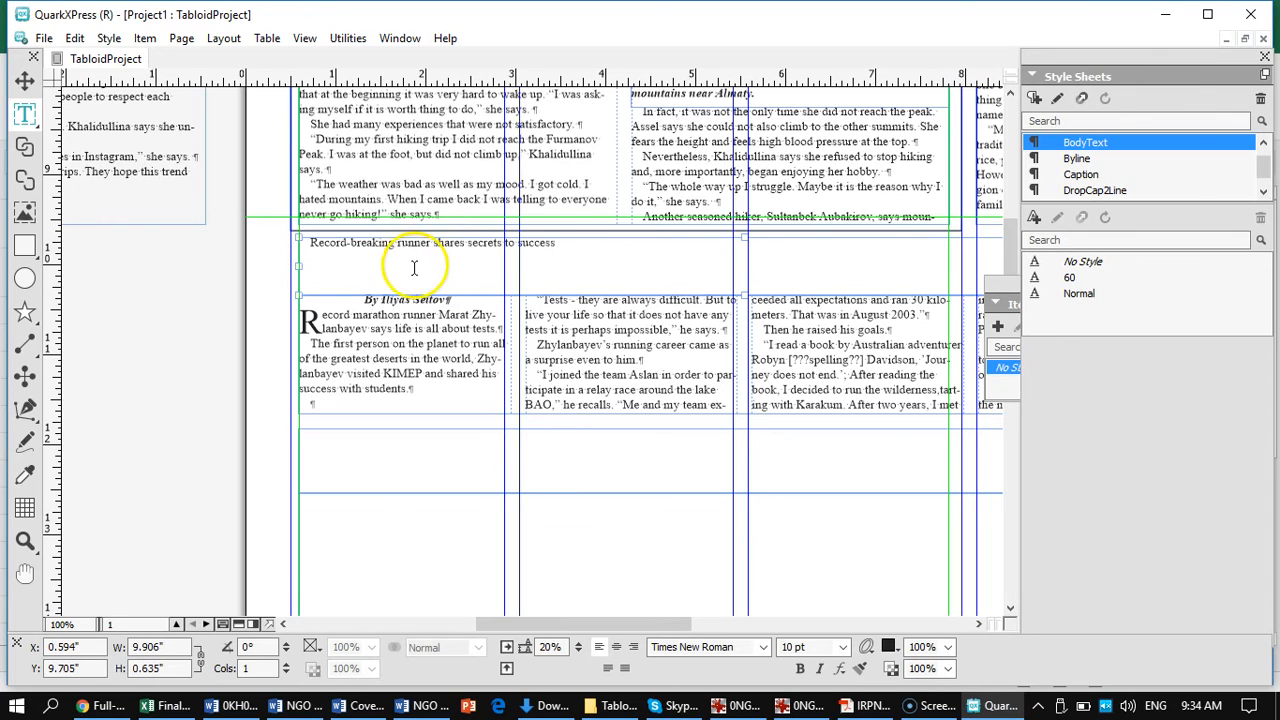
Step: Set the first-line indent of the "Record-breaking runner" headline to 0
triple_click(564, 245)
left_click_drag(326, 248, 308, 248)
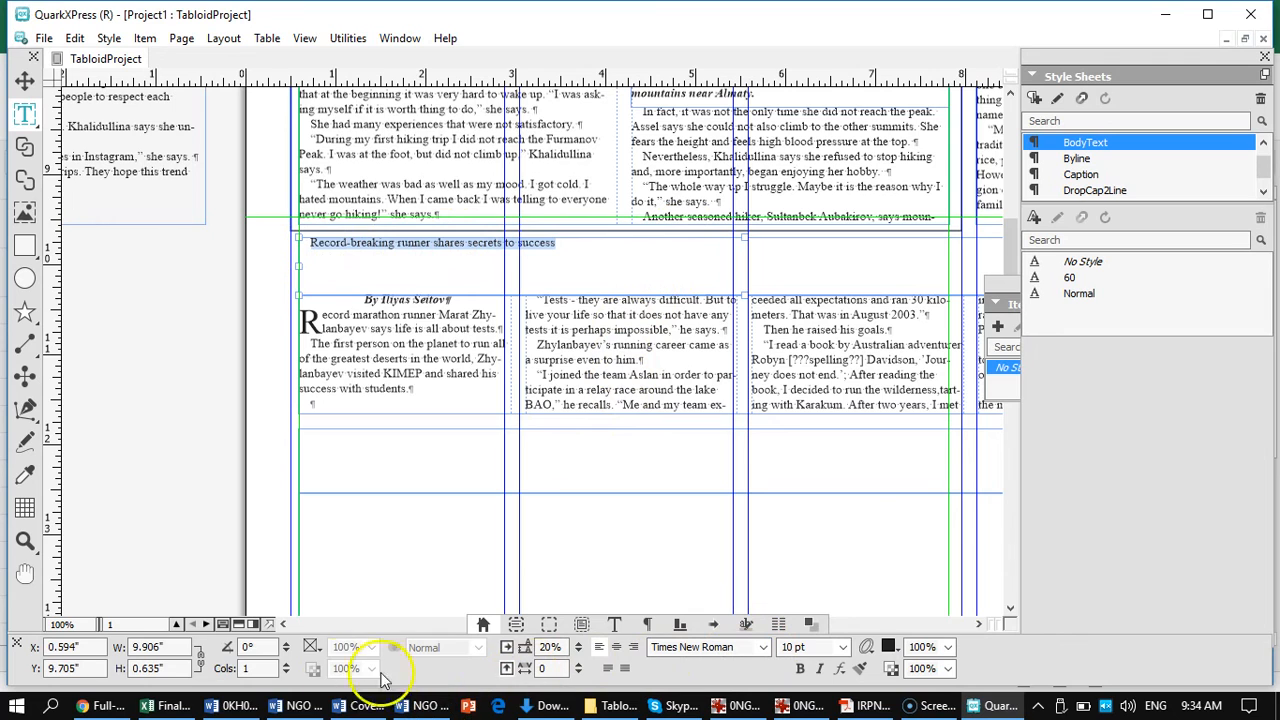
left_click(647, 623)
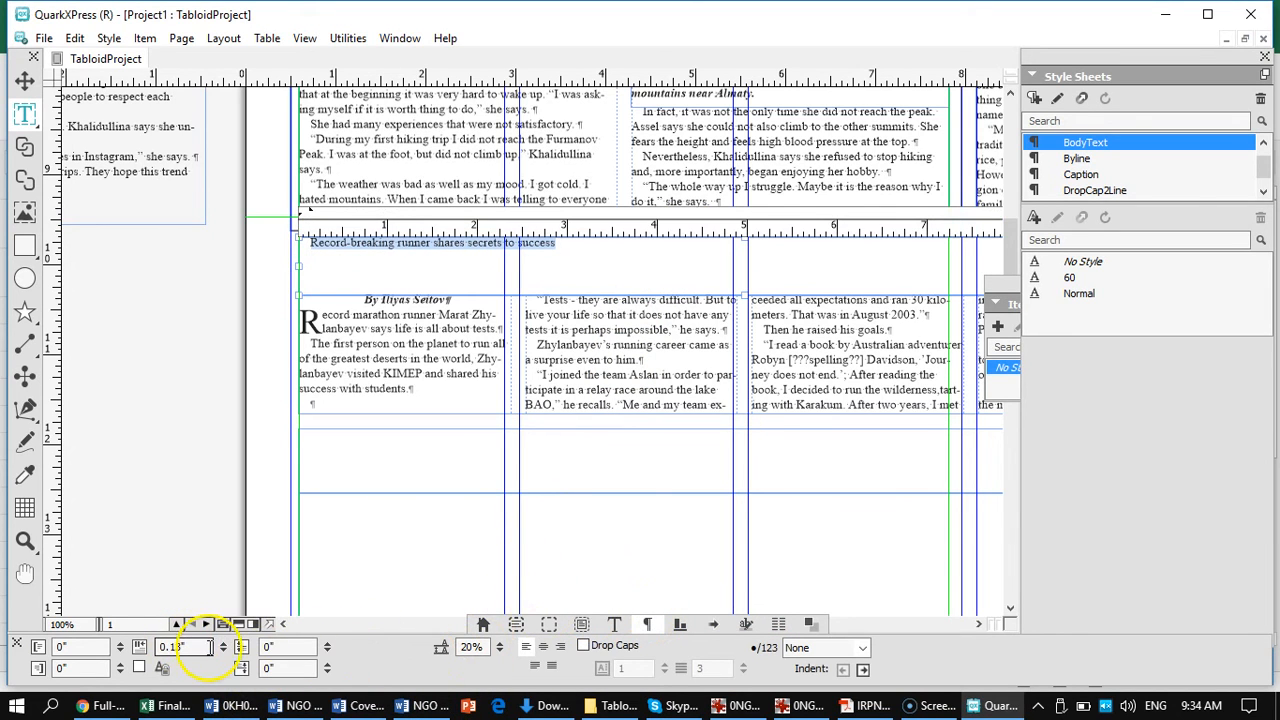
left_click_drag(180, 650, 150, 651)
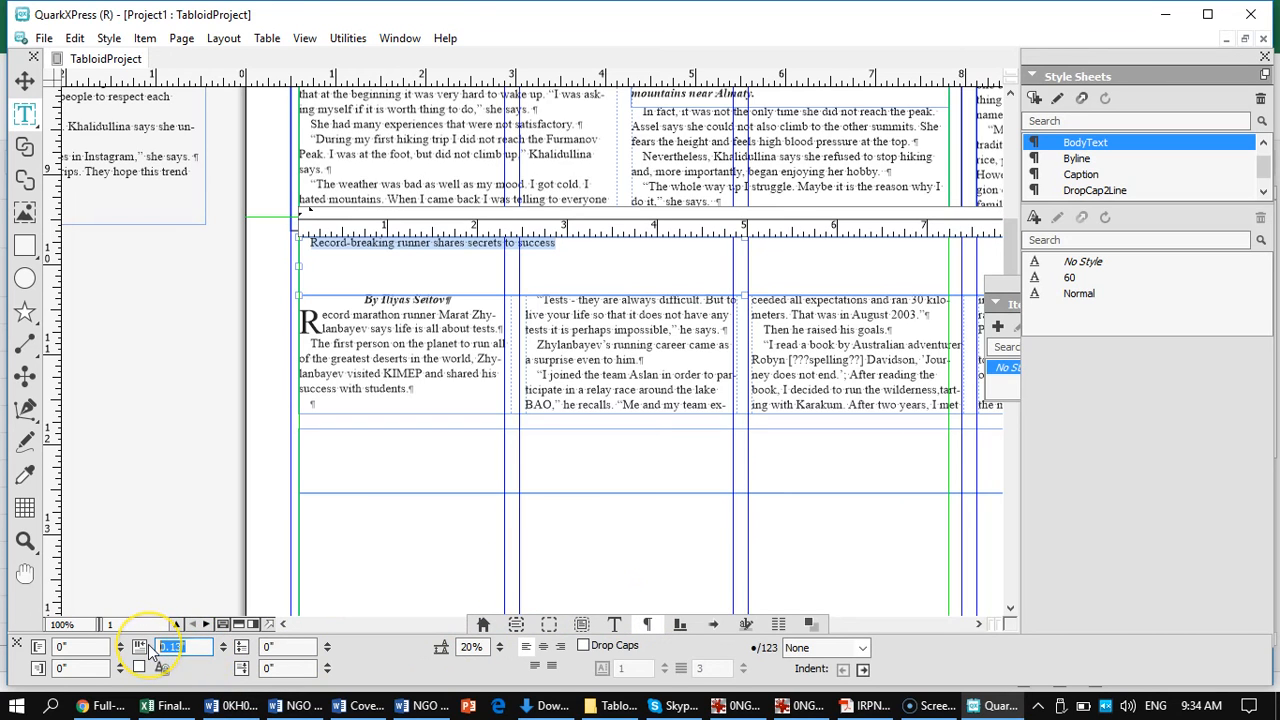
type("0")
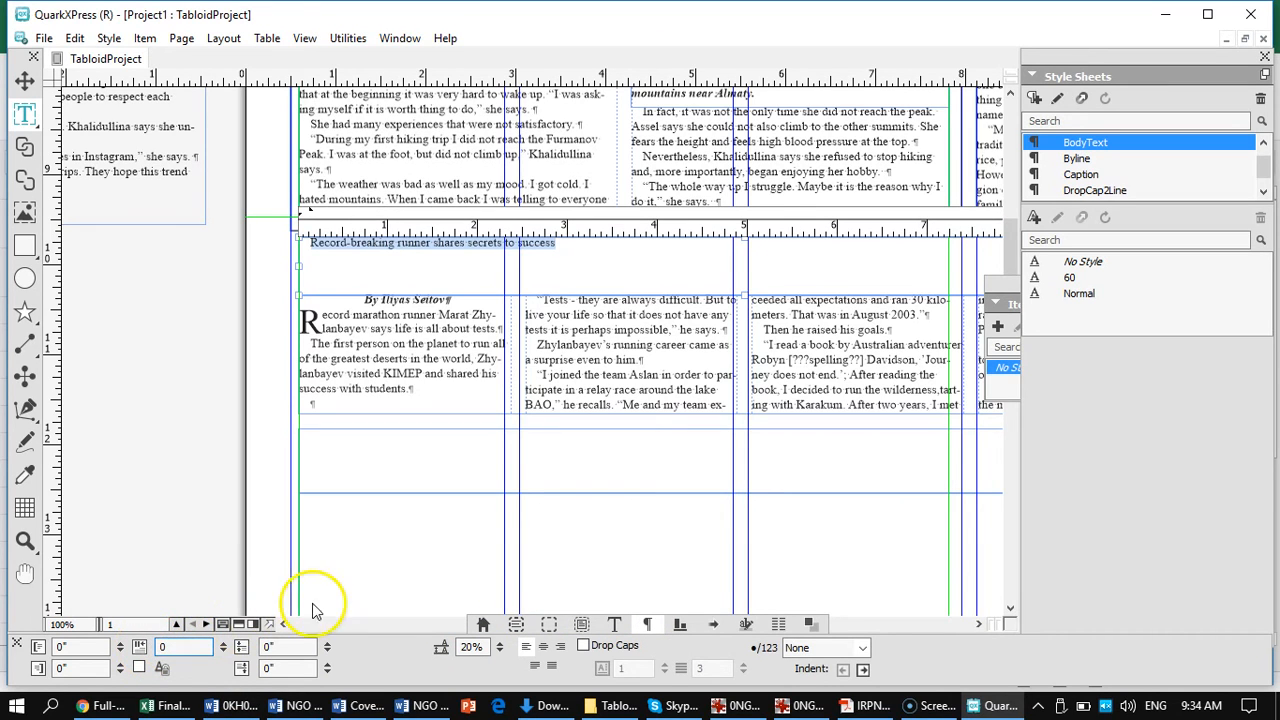
key("Return")
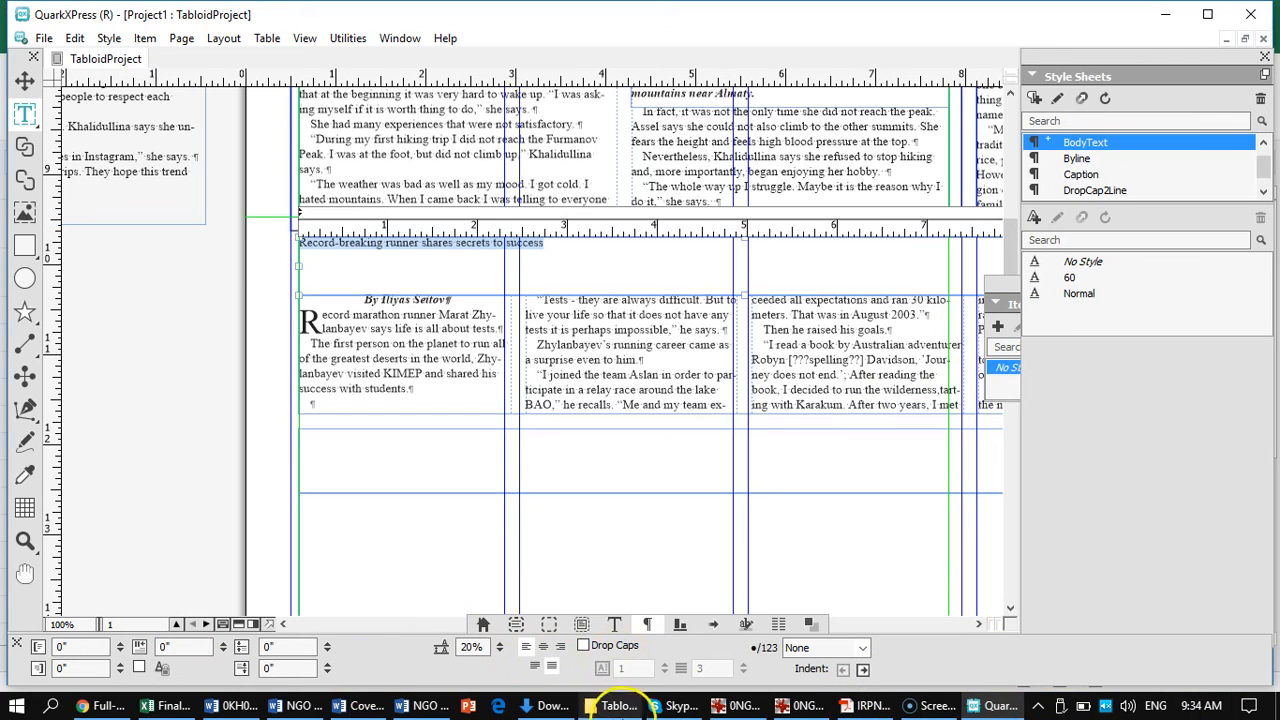
Step: Change the "Record-breaking runner" headline's font to Arial
left_click(617, 627)
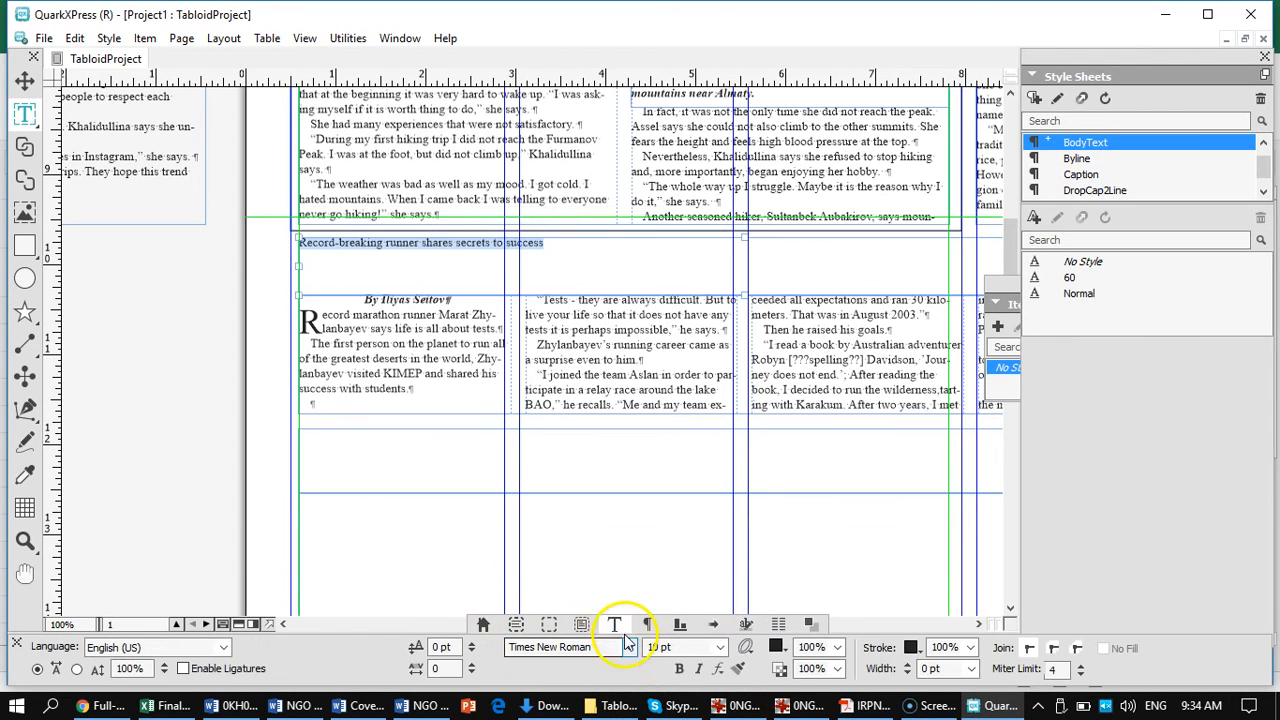
left_click(630, 650)
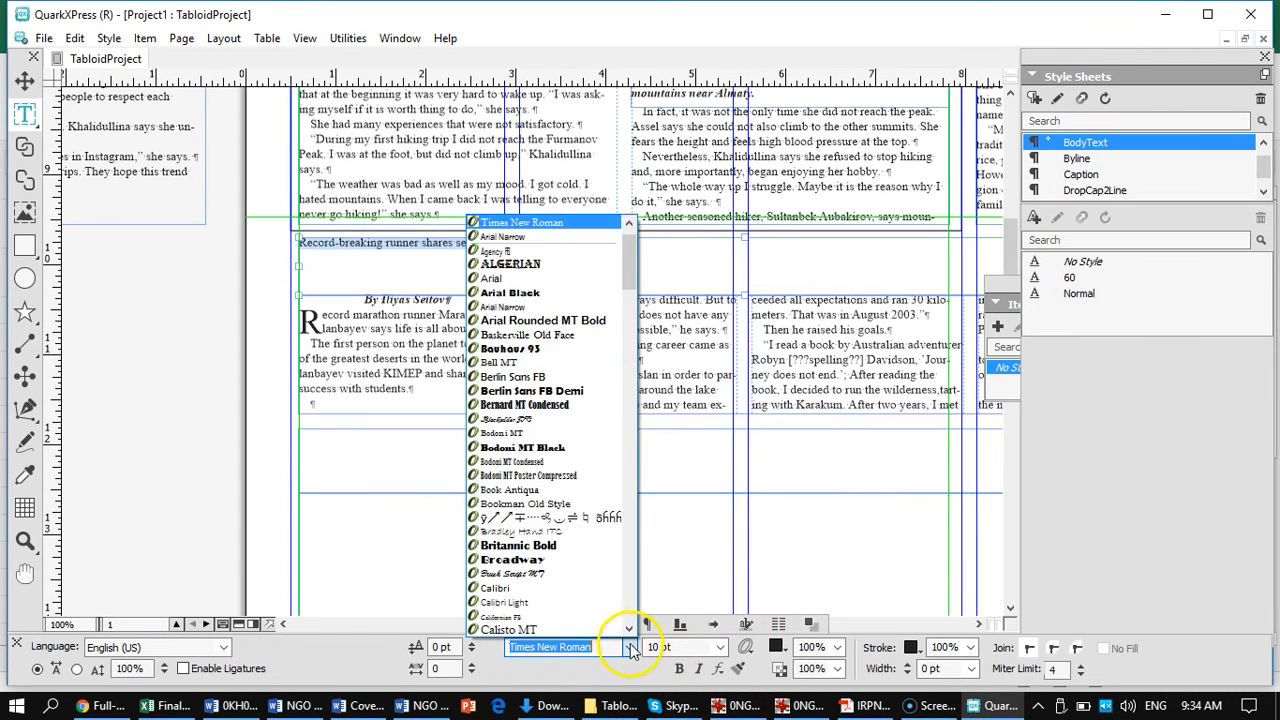
left_click(520, 278)
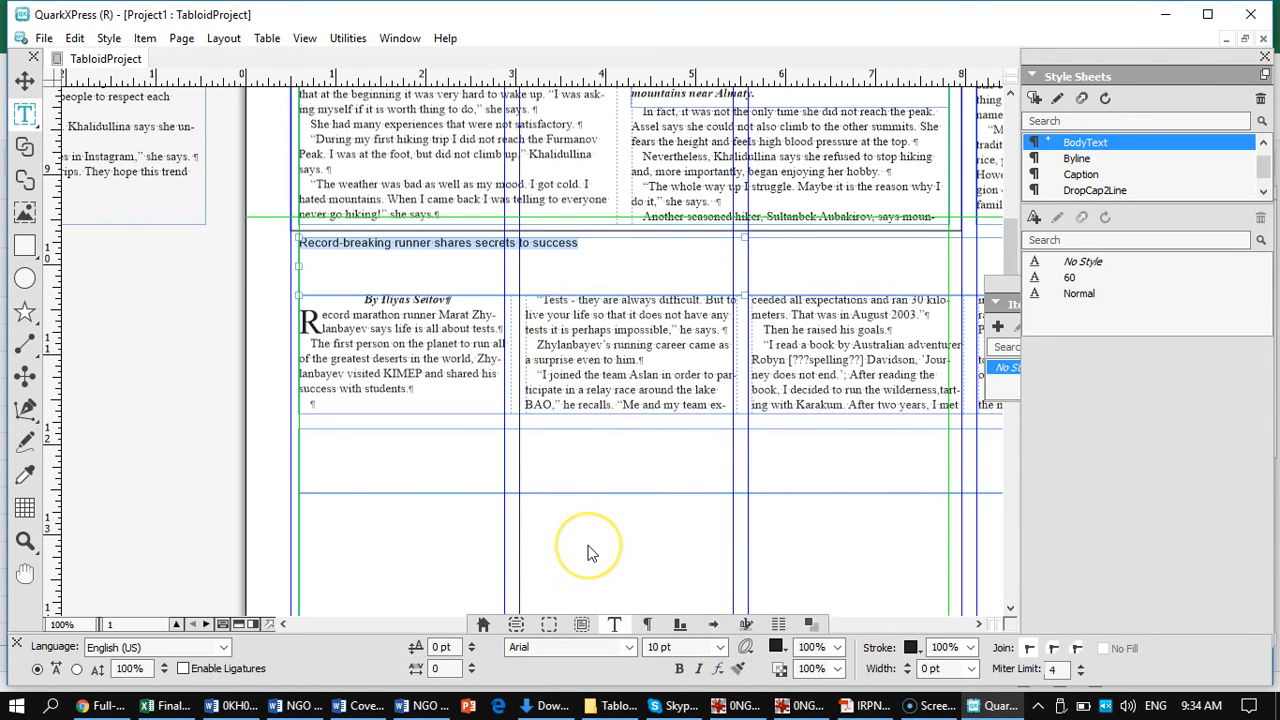
Step: Enlarge the "Record-breaking runner" headline up to 36 pt and reduce it to 24 pt to fit its box on one line
key("ctrl+shift+period")
key("ctrl+shift+period")
key("ctrl+shift+period")
key("ctrl+shift+period")
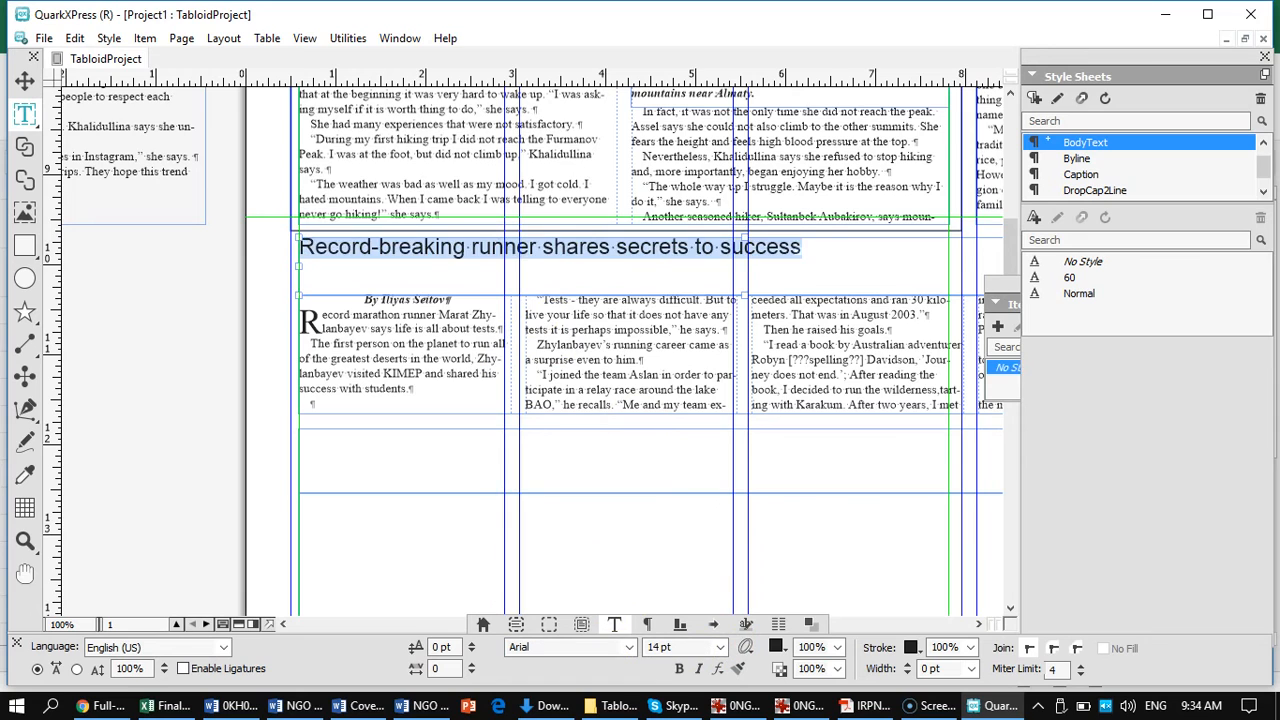
key("ctrl+shift+period")
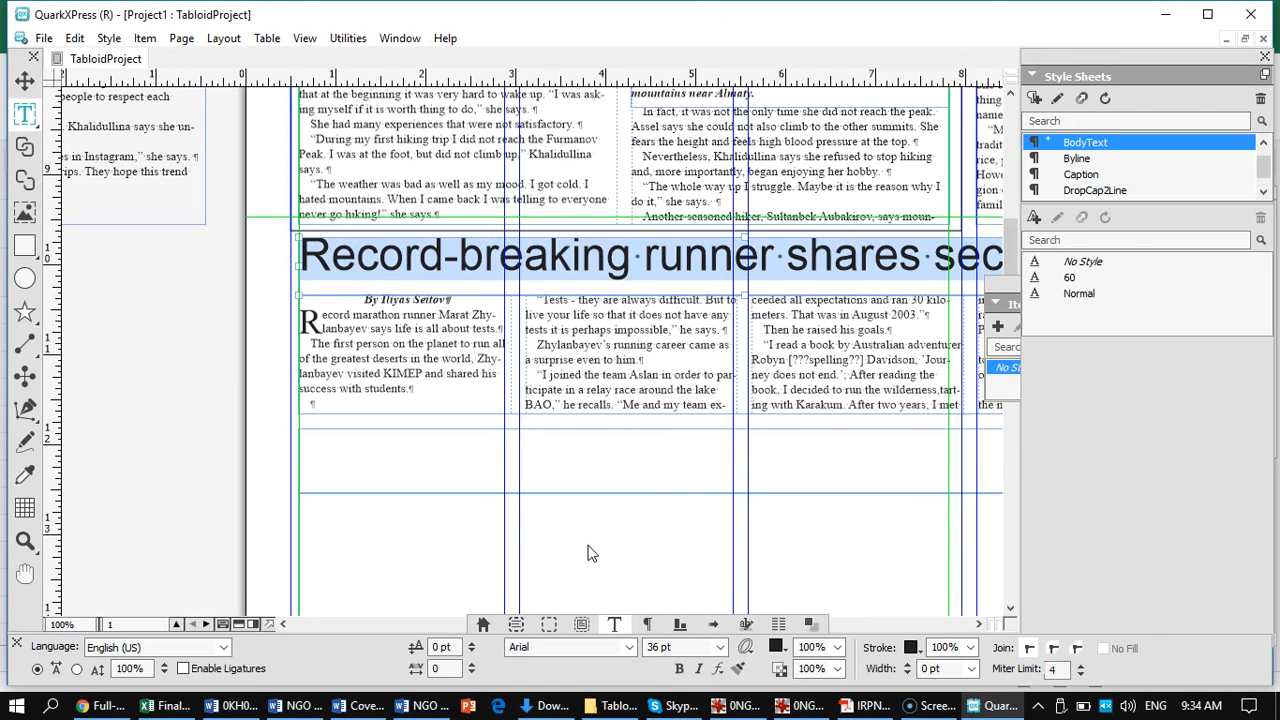
left_click_drag(797, 364, 393, 394)
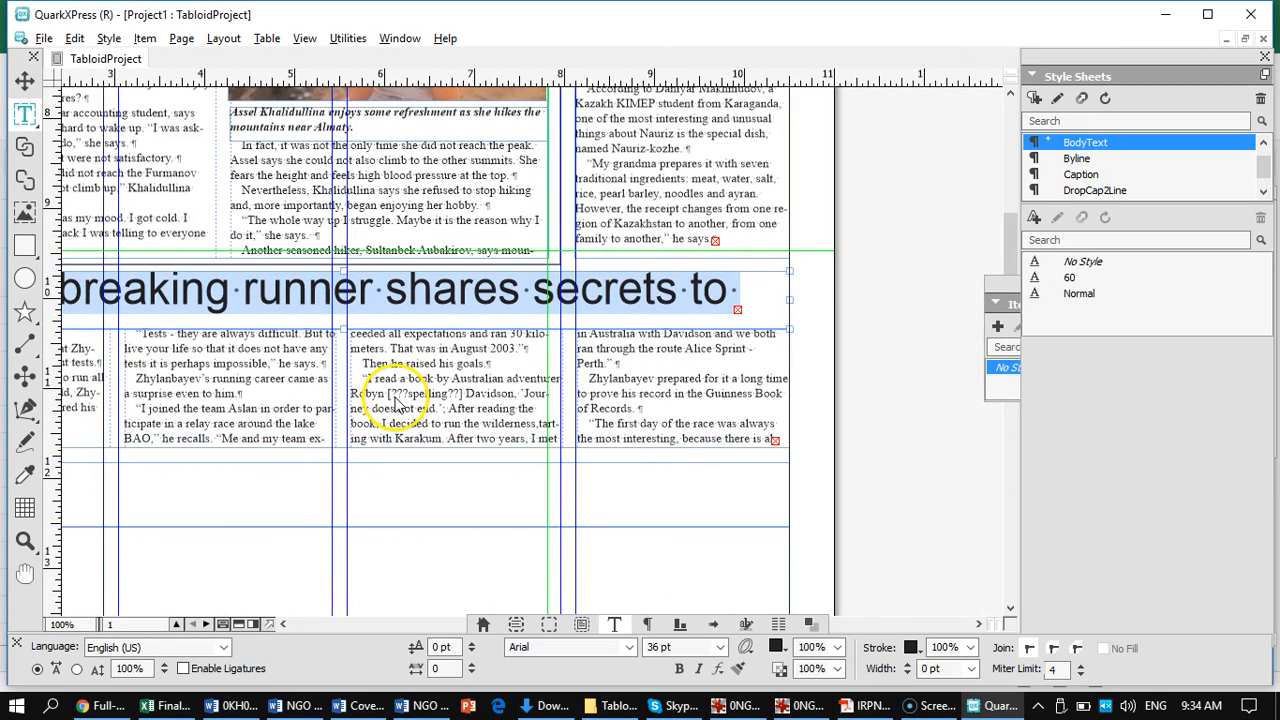
key("ctrl+shift+comma")
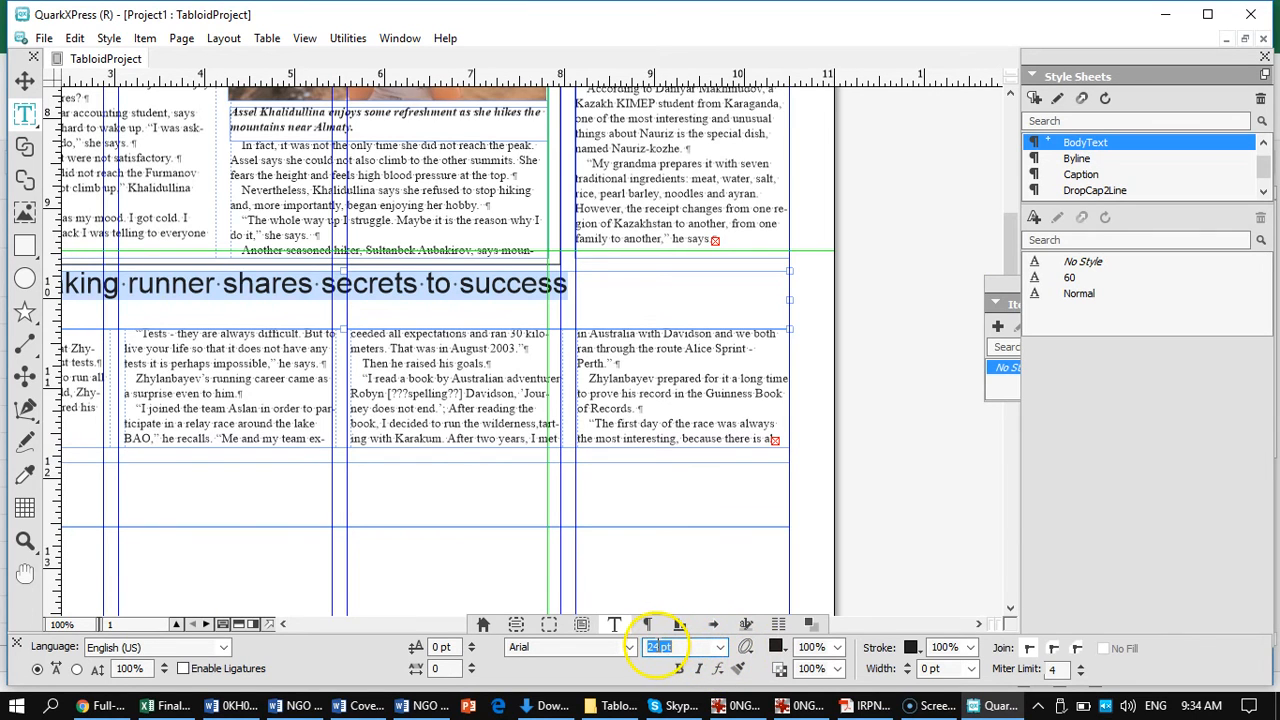
Step: Try the record-breaking runner headline at 28, 30 and 32 pt, and settle on a font size of 31 pt
key("Return")
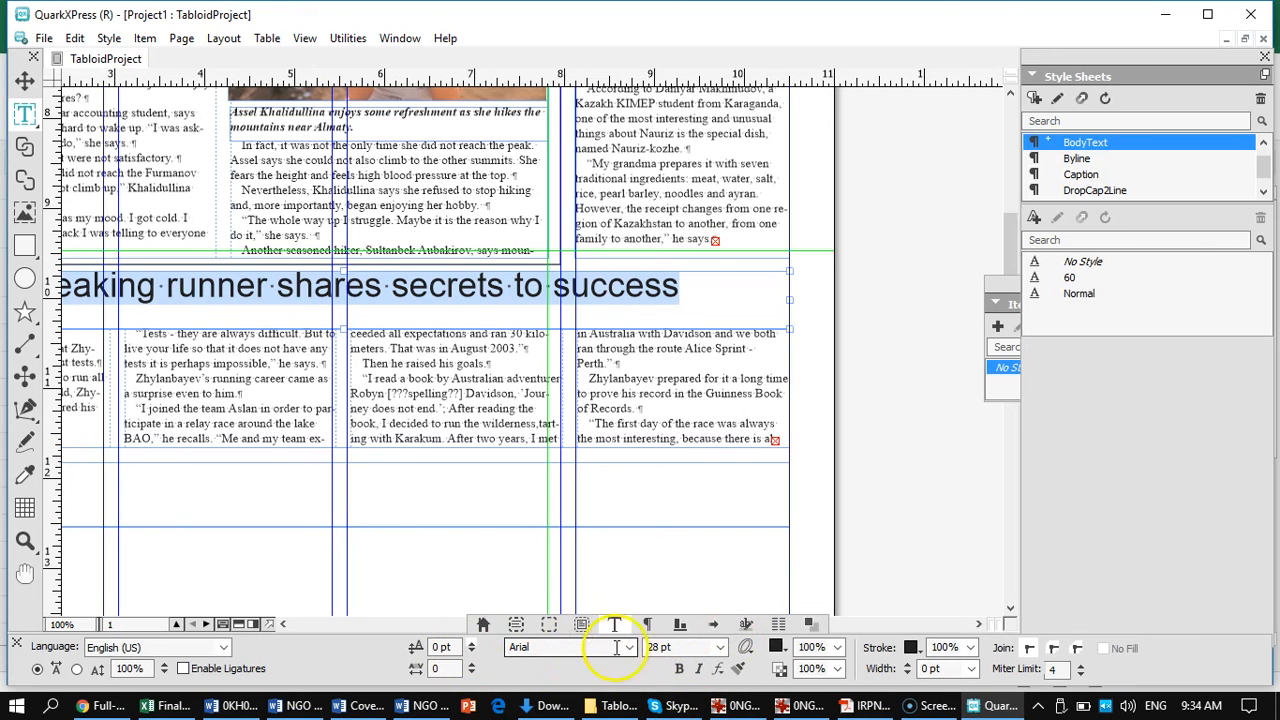
left_click(652, 646)
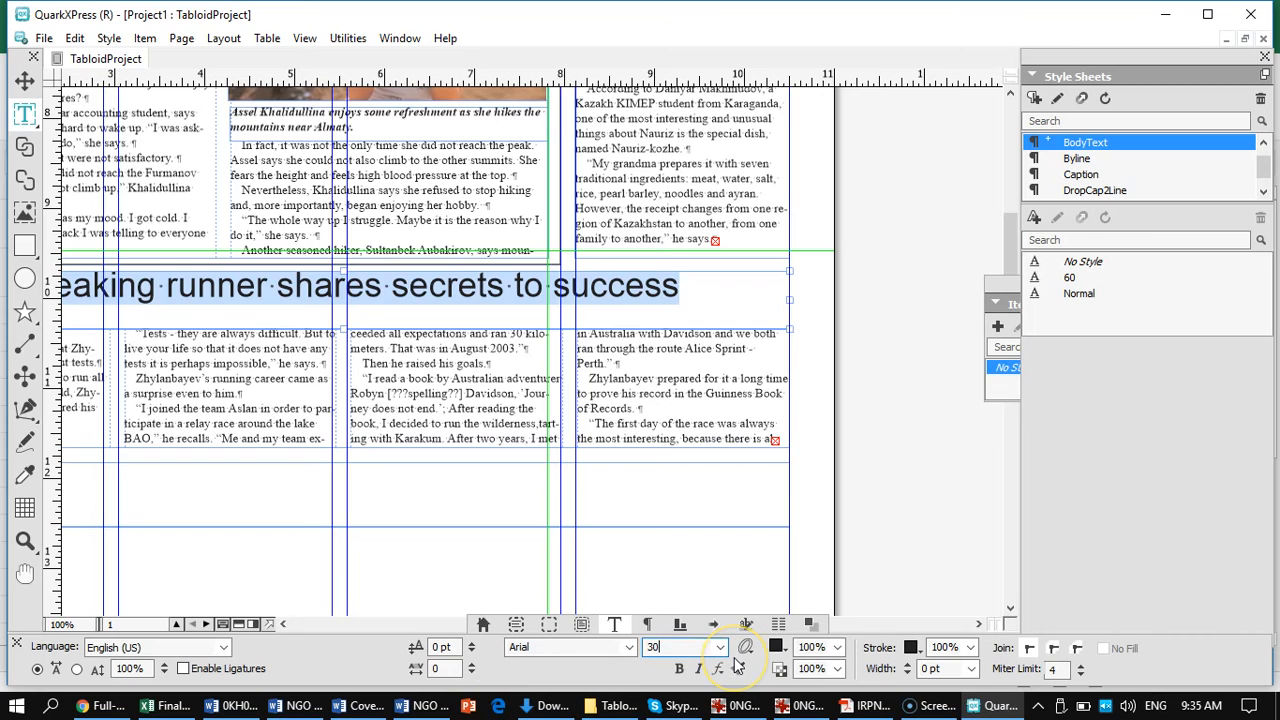
key("Return")
left_click(683, 645)
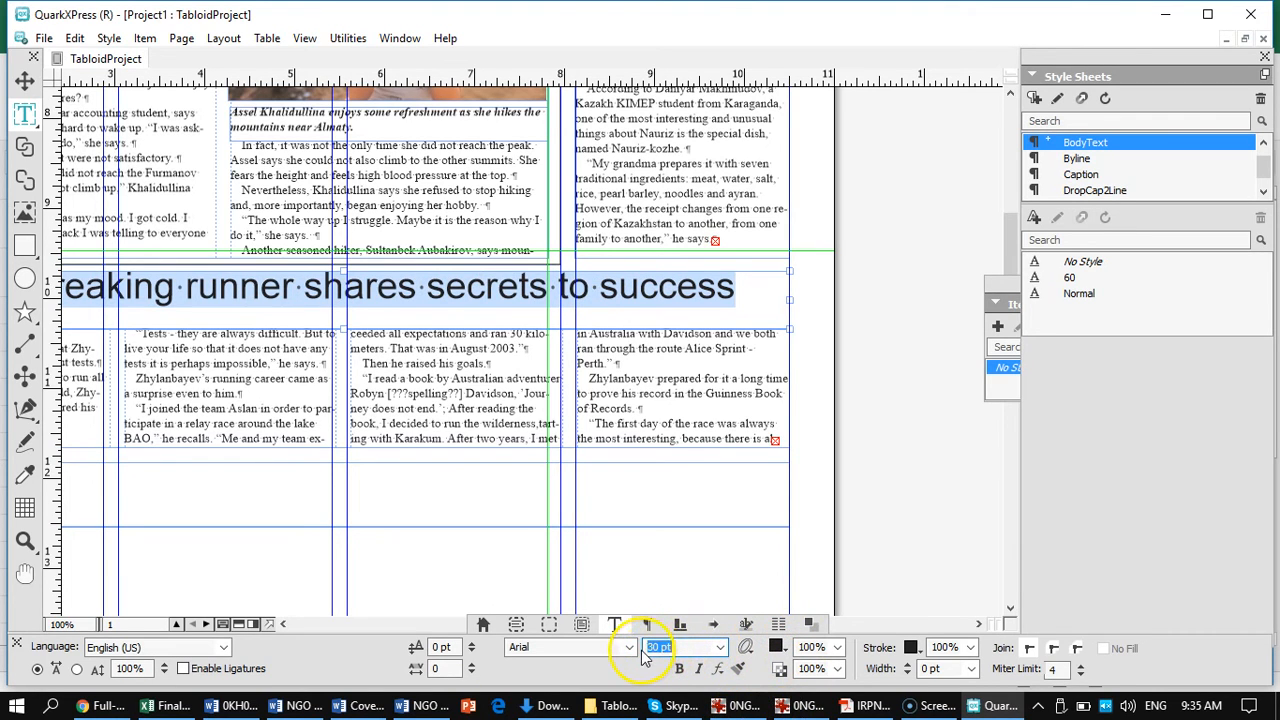
key("Return")
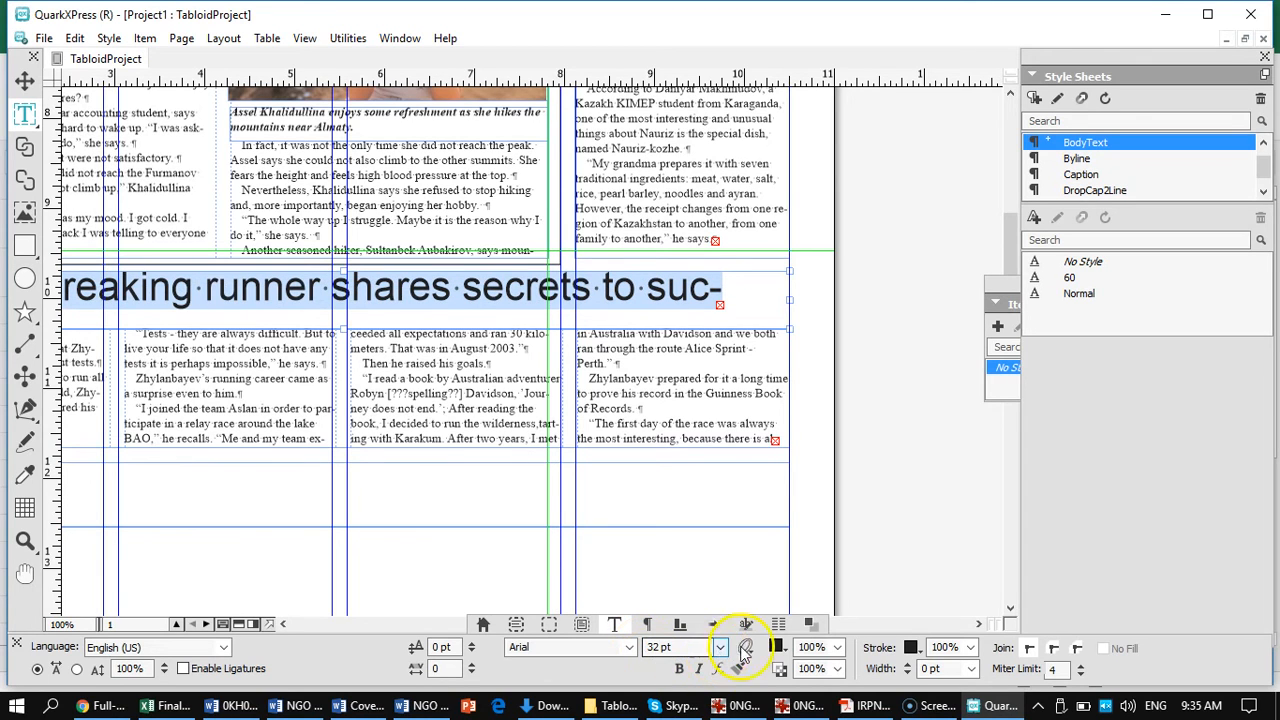
double_click(658, 648)
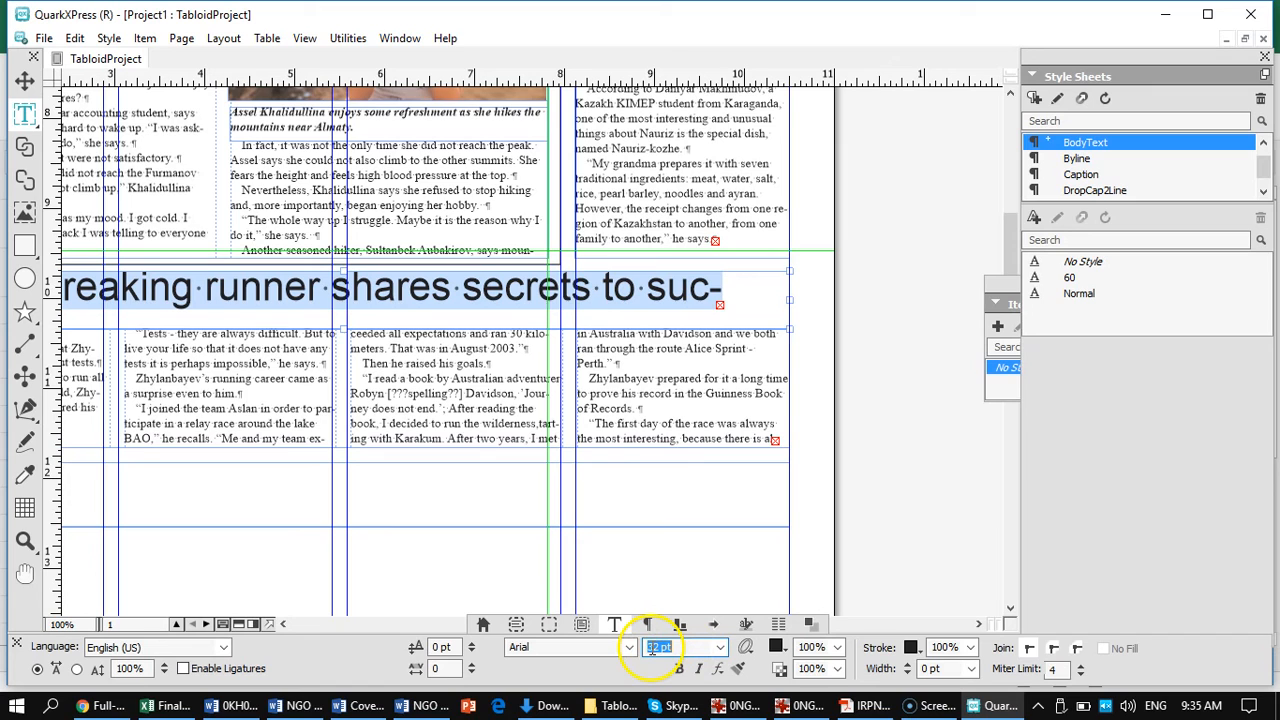
key("Return")
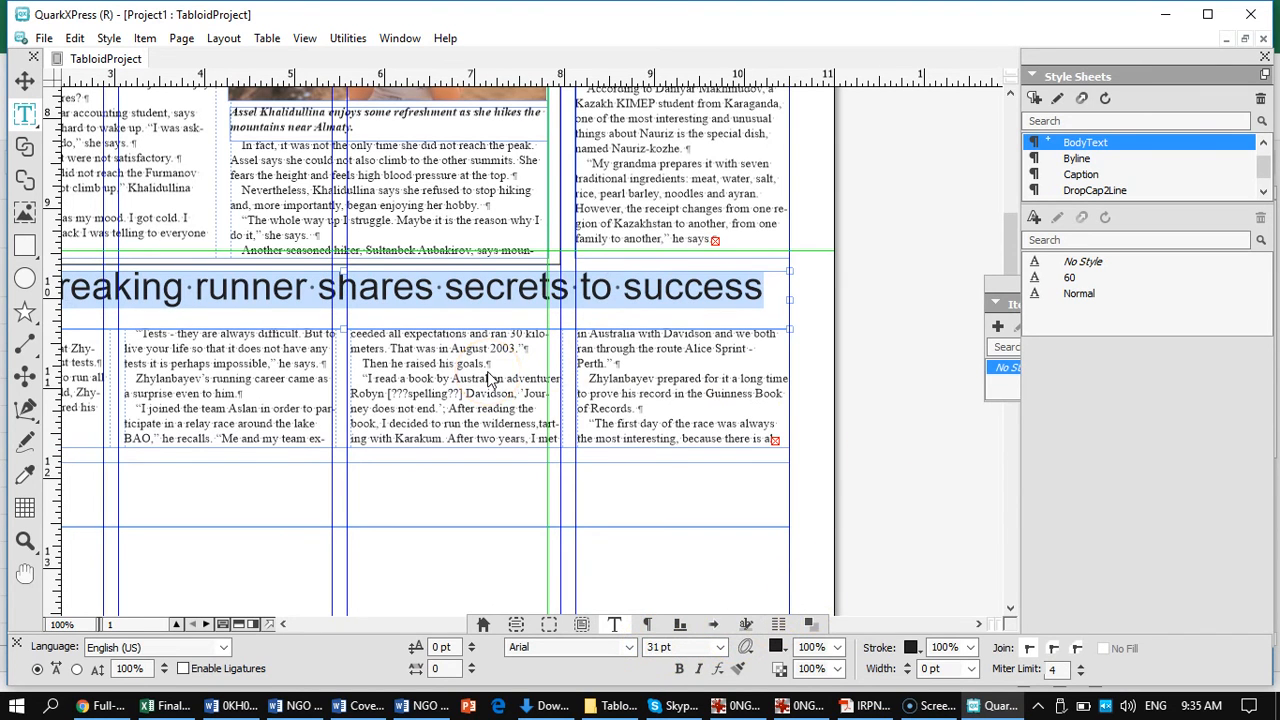
Step: Shorten the runner headline's text box to a height of about 0.464" and extend the story's body text box up to meet it
key("ctrl+0")
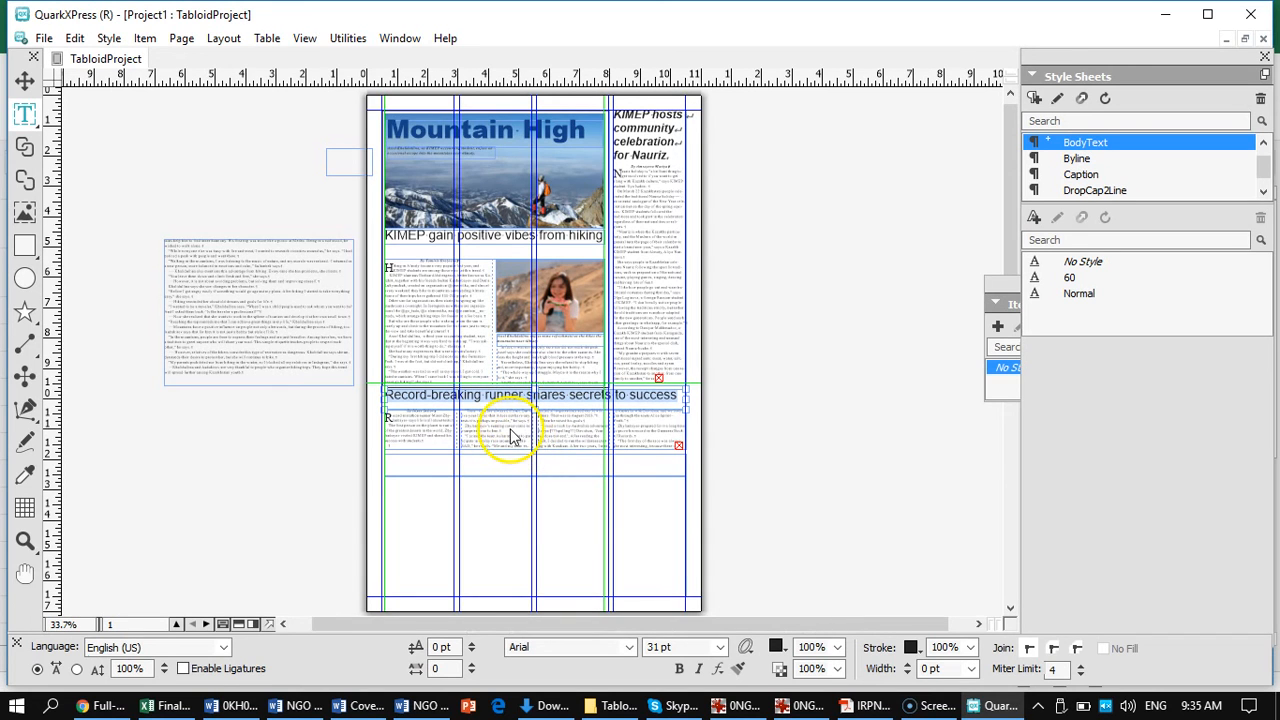
left_click(510, 432)
key("ctrl+1")
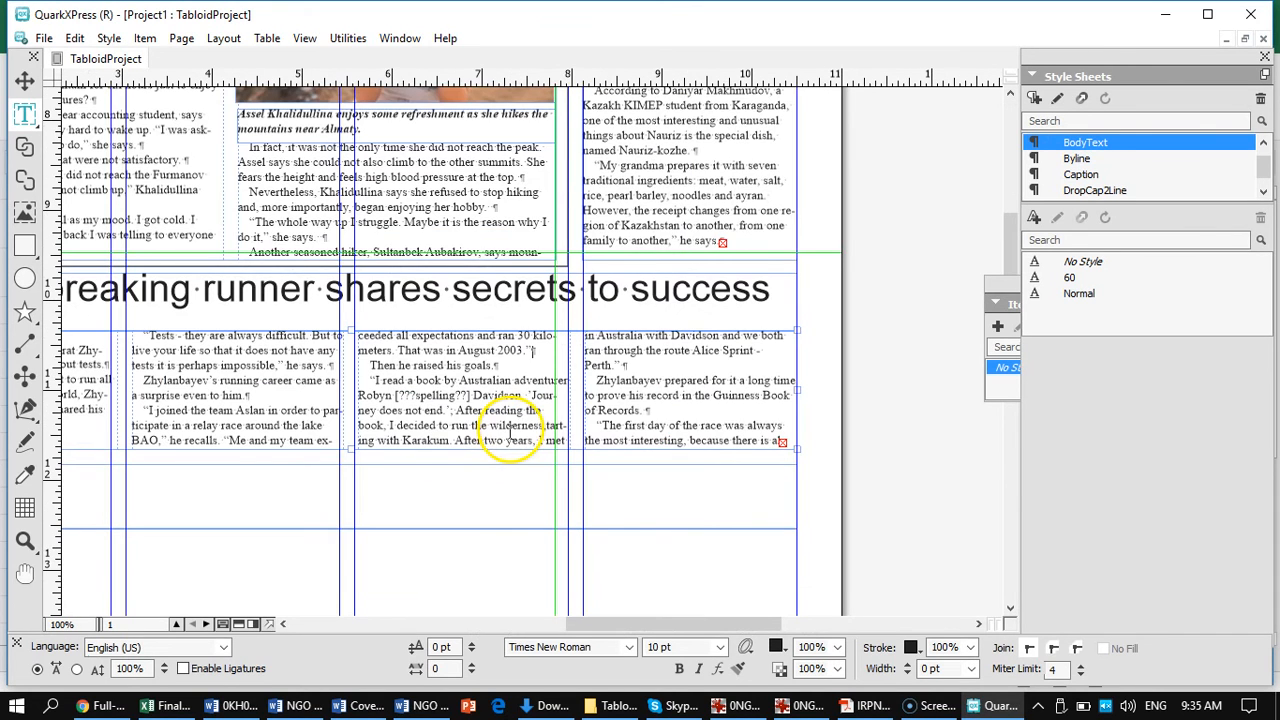
triple_click(280, 290)
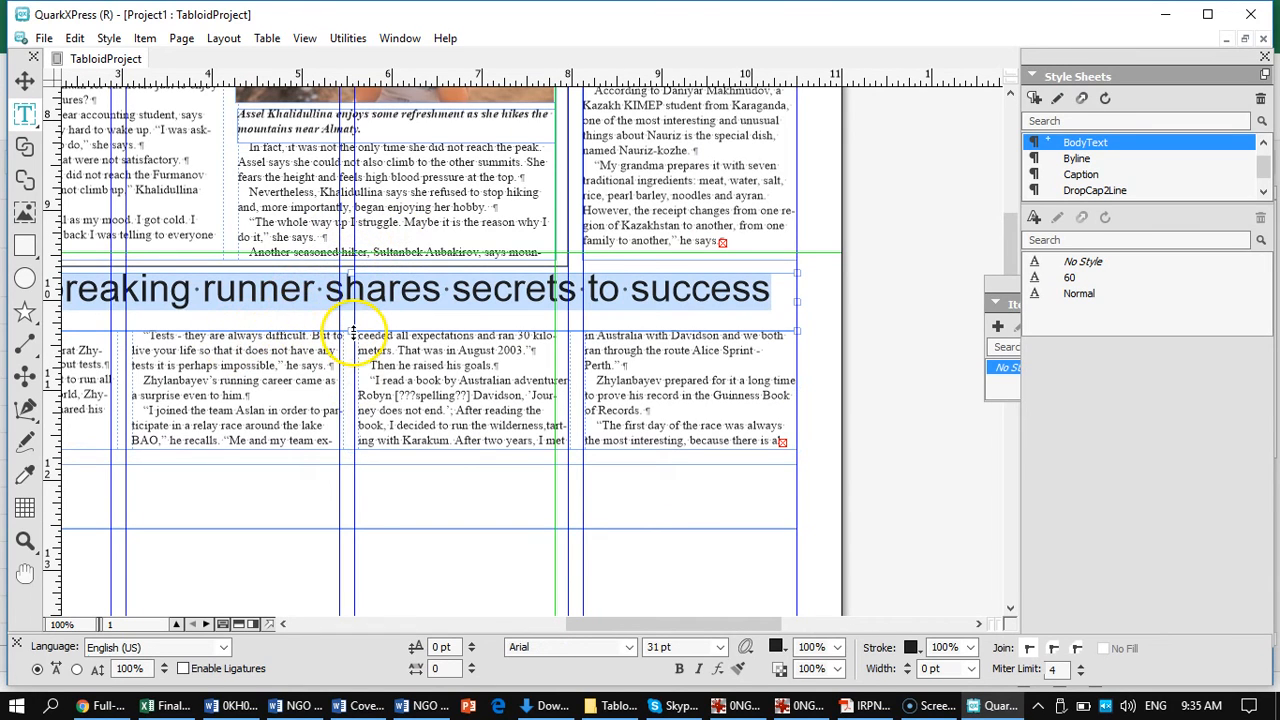
left_click_drag(354, 326, 356, 318)
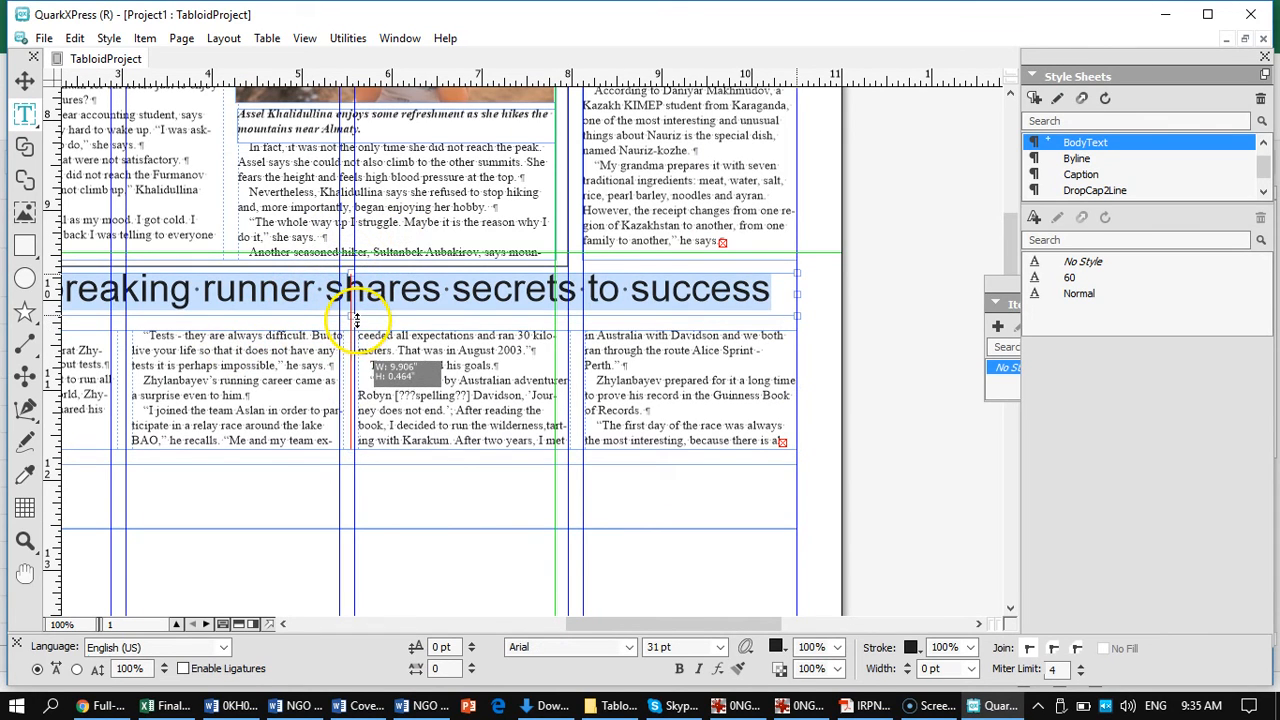
left_click(355, 337)
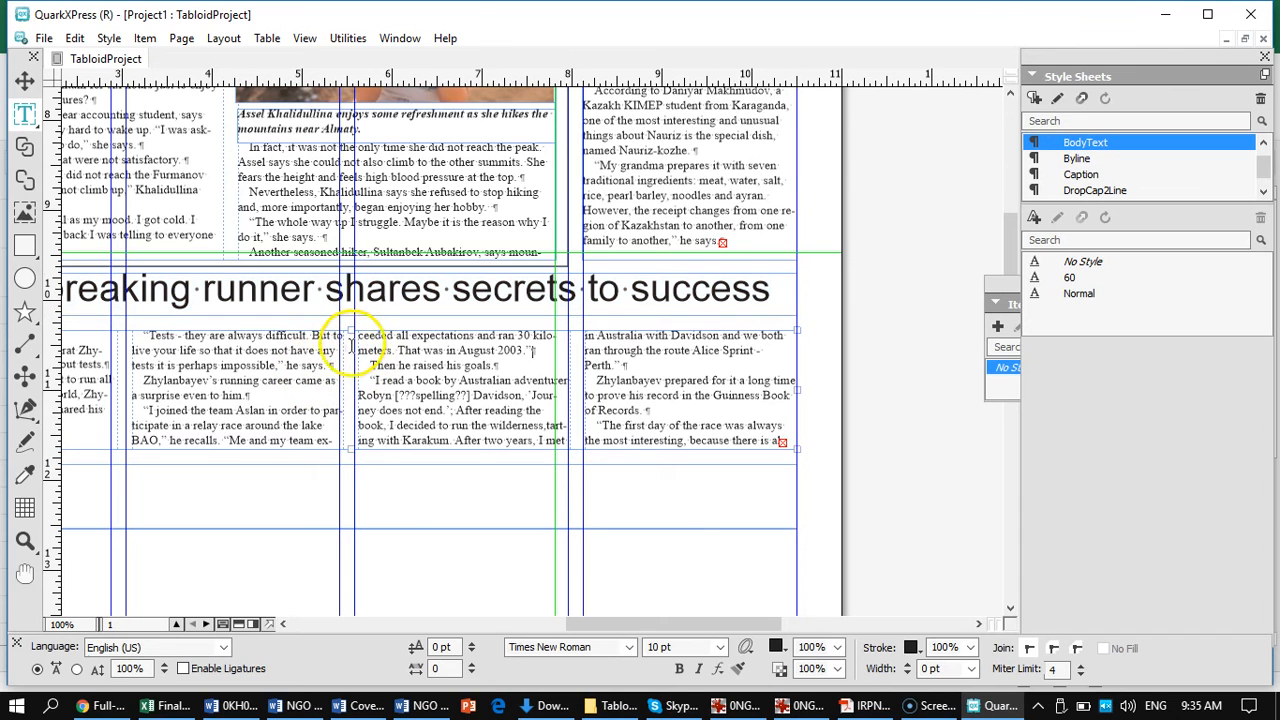
left_click_drag(356, 330, 357, 318)
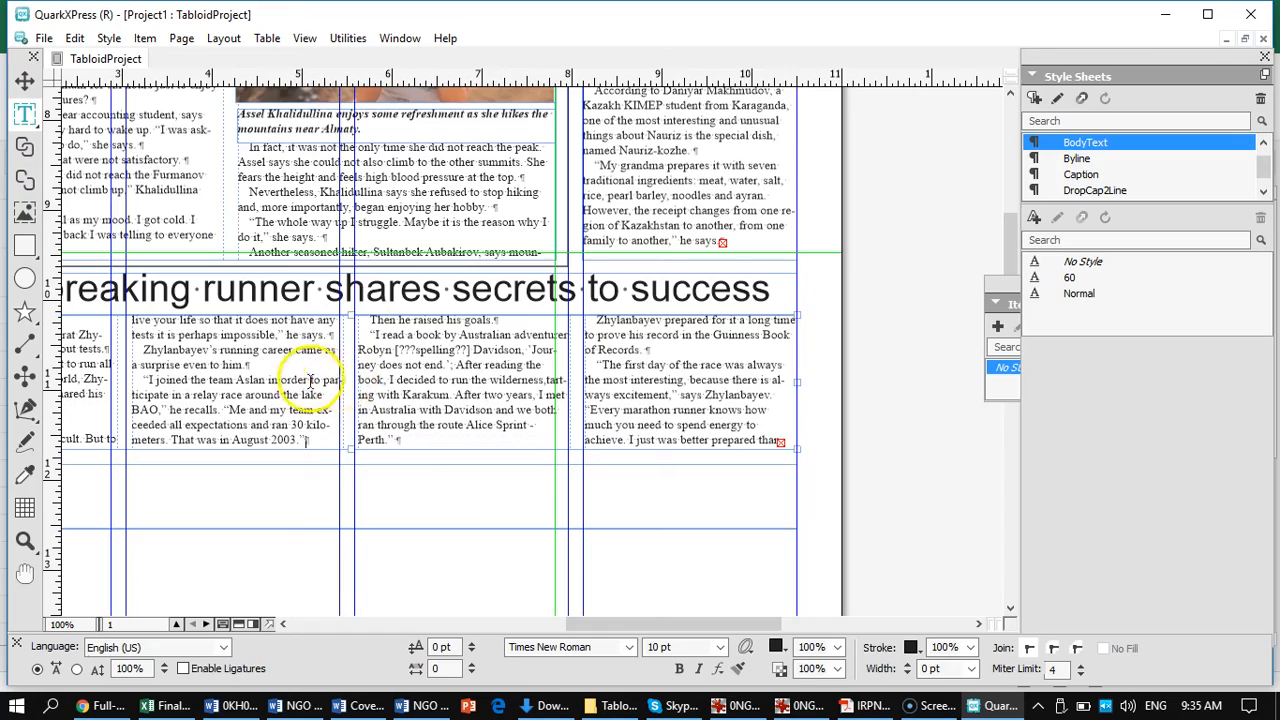
Step: Draw a picture box about 4.917" wide and 3.573" high across the last two columns below the runner story
left_click(351, 437)
left_click_drag(309, 413, 549, 293)
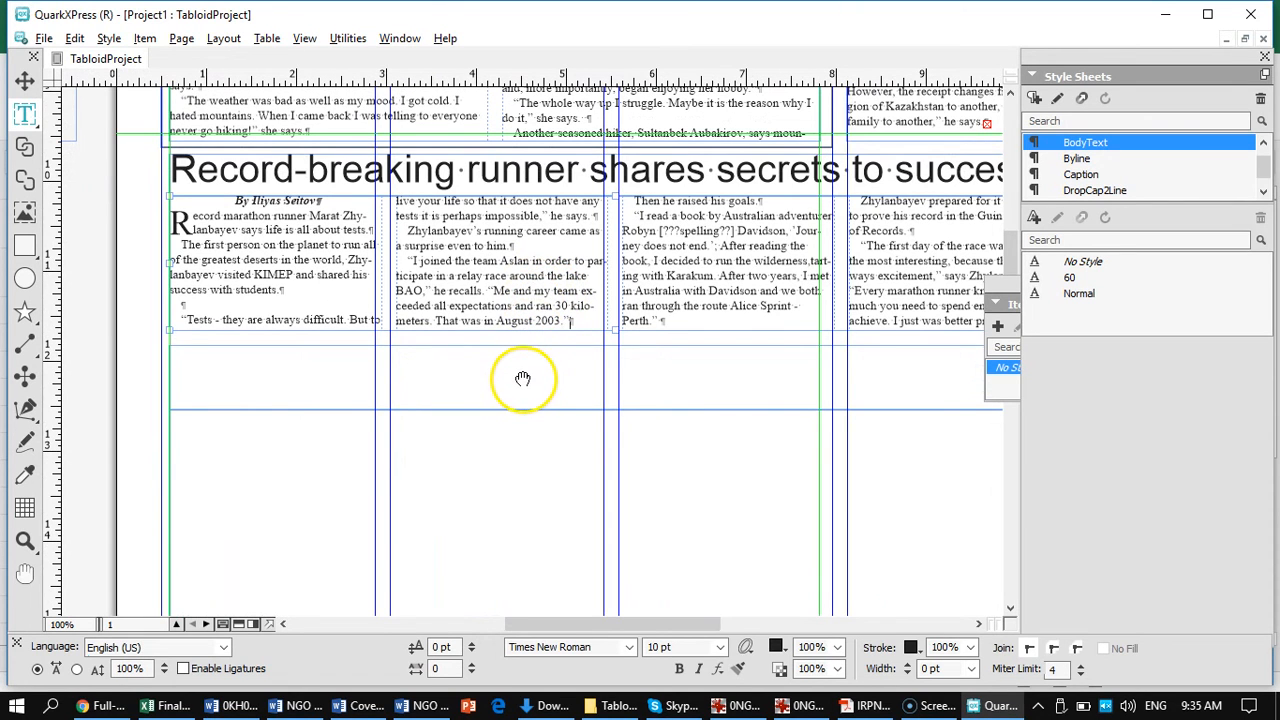
left_click_drag(523, 380, 423, 251)
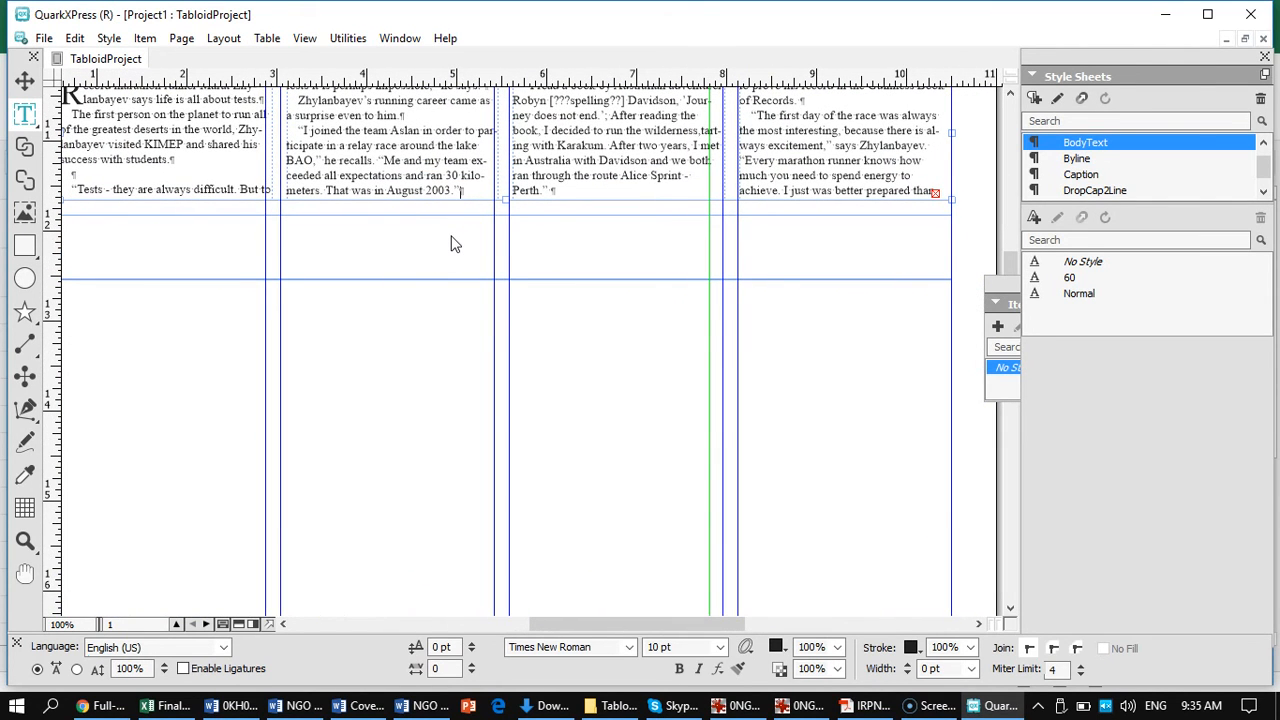
key("ctrl+0")
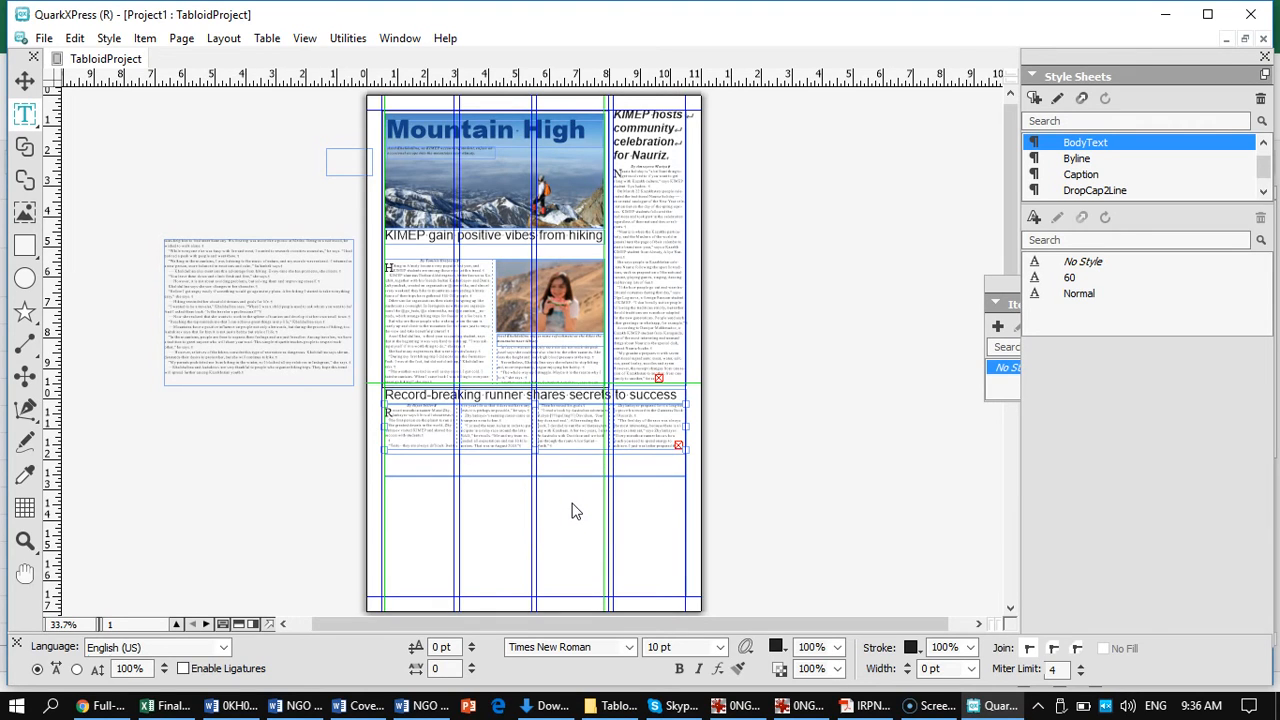
left_click(24, 213)
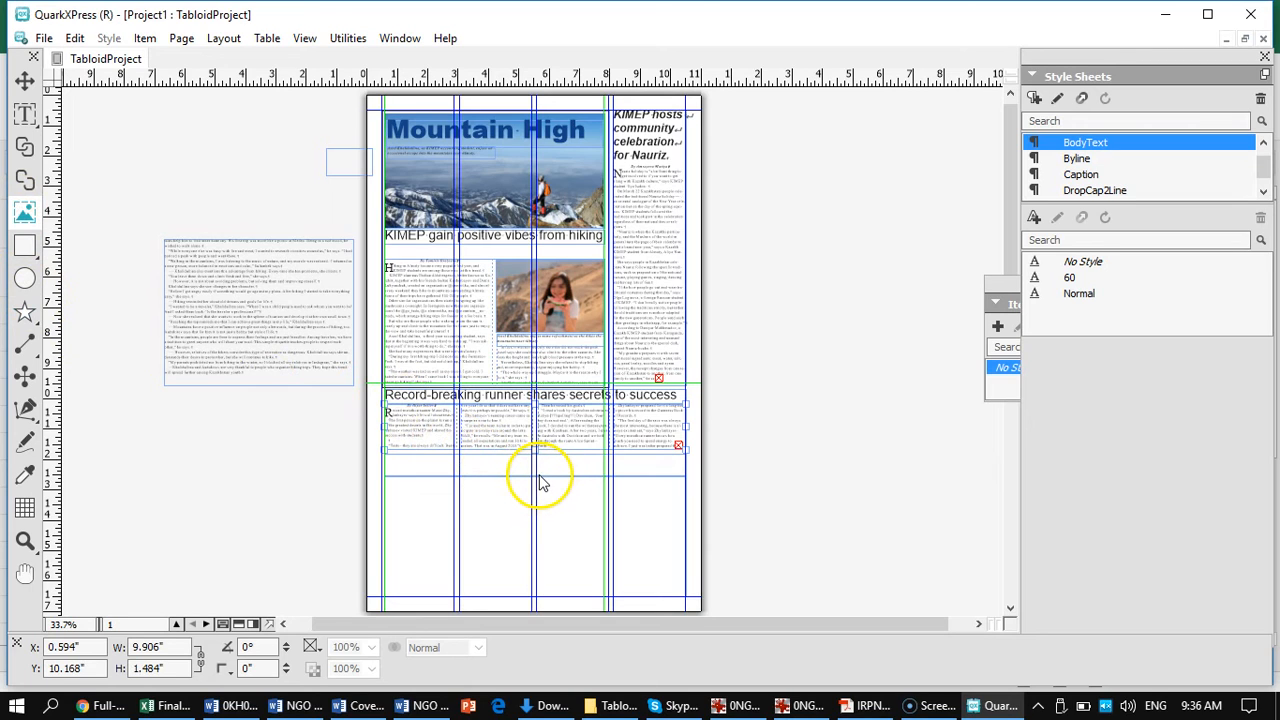
left_click_drag(537, 477, 681, 584)
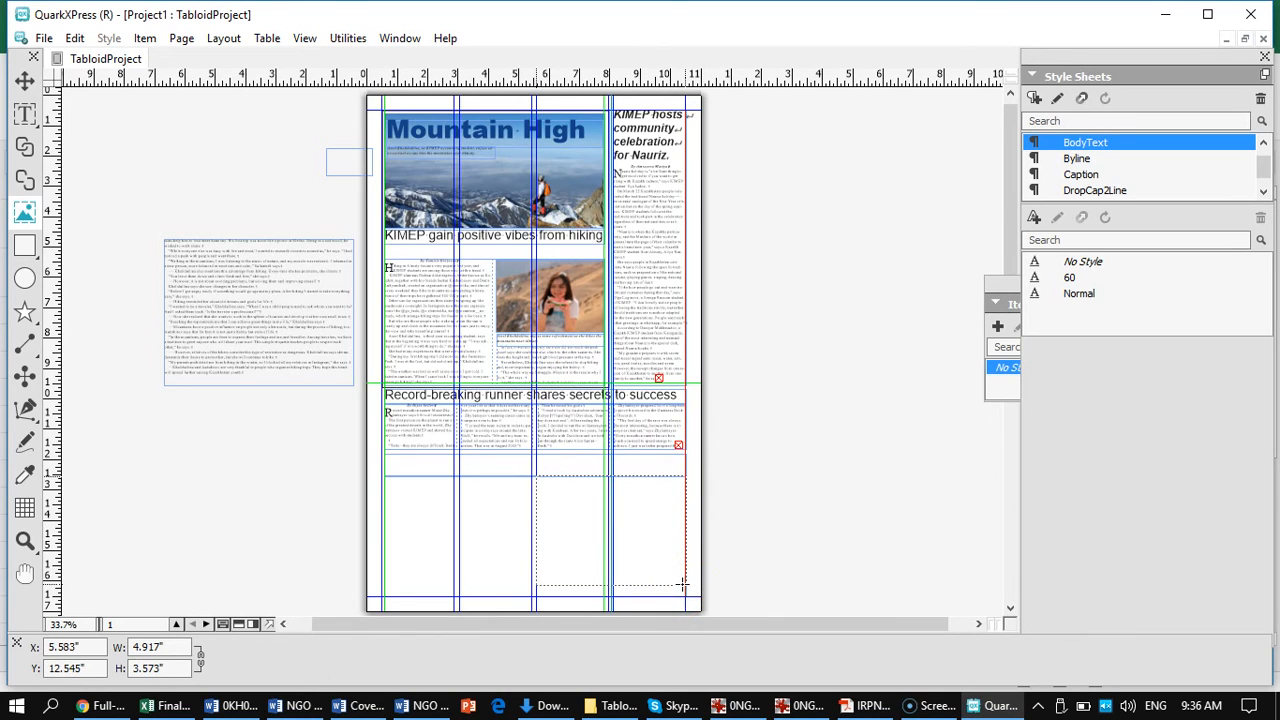
left_click_drag(683, 584, 682, 584)
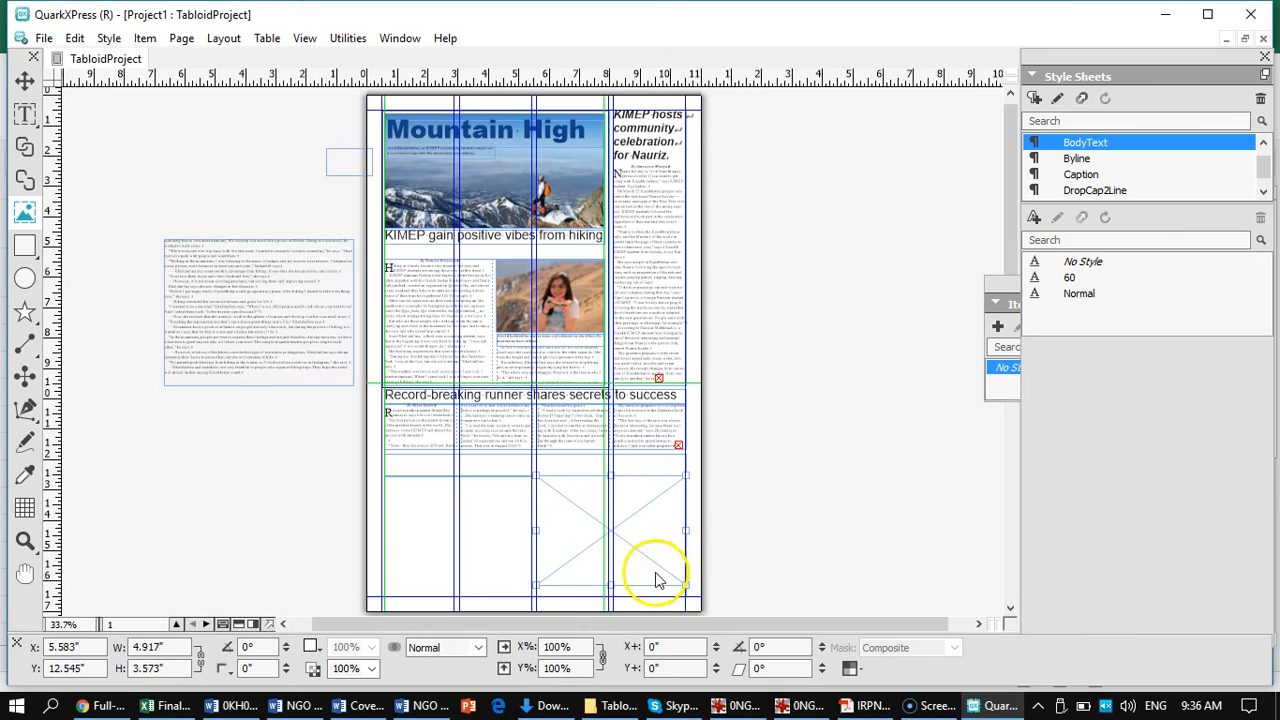
Step: Import the Speed1 picture into the new picture box and scale the picture to the box
key("ctrl+e")
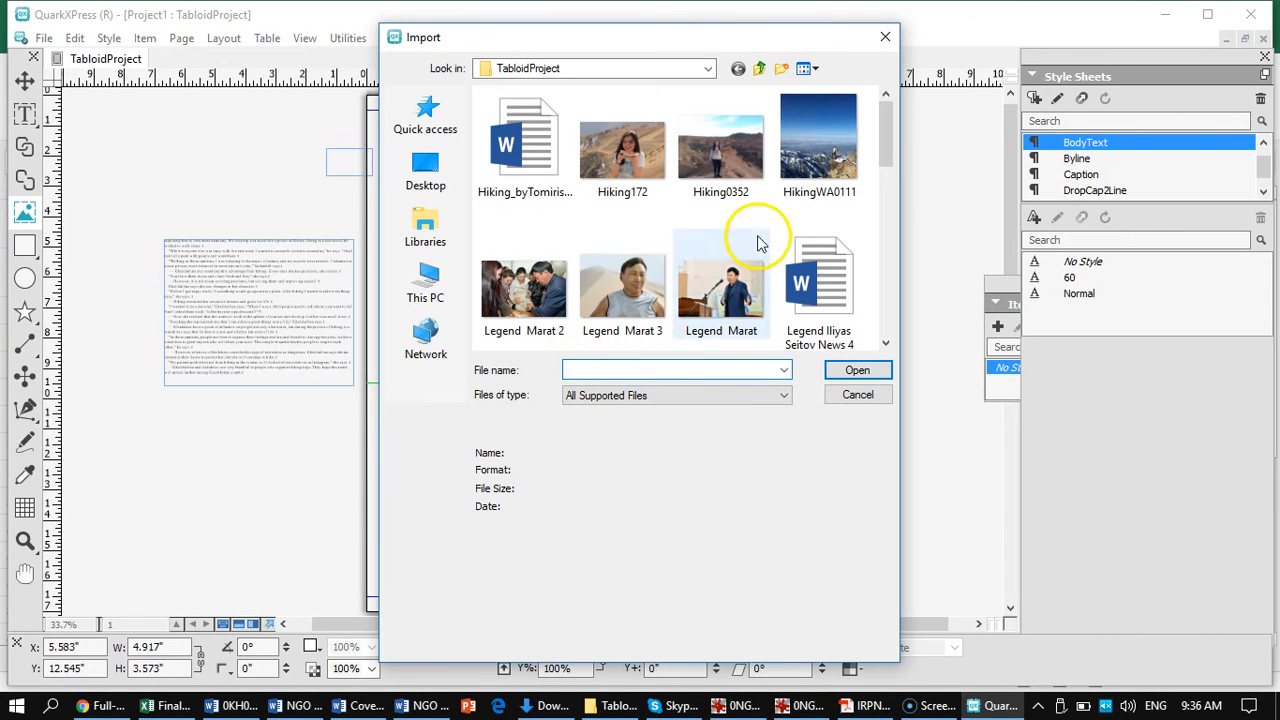
left_click_drag(883, 118, 910, 279)
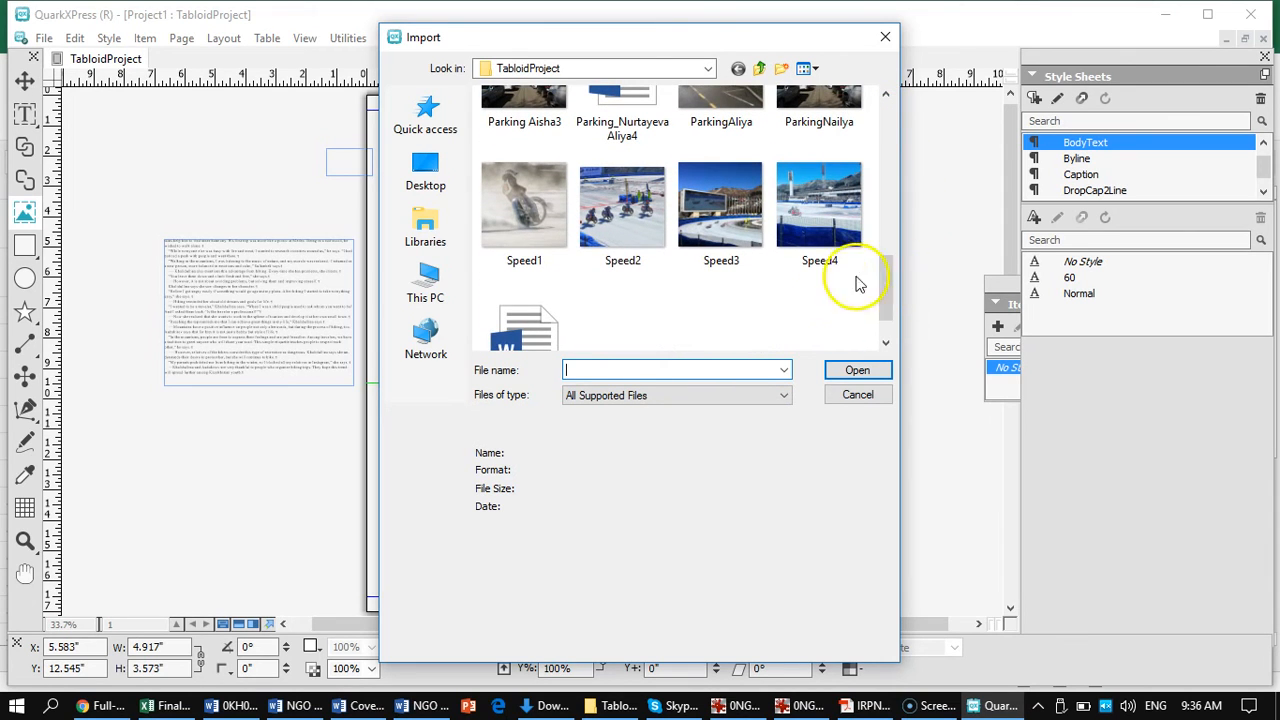
left_click(515, 190)
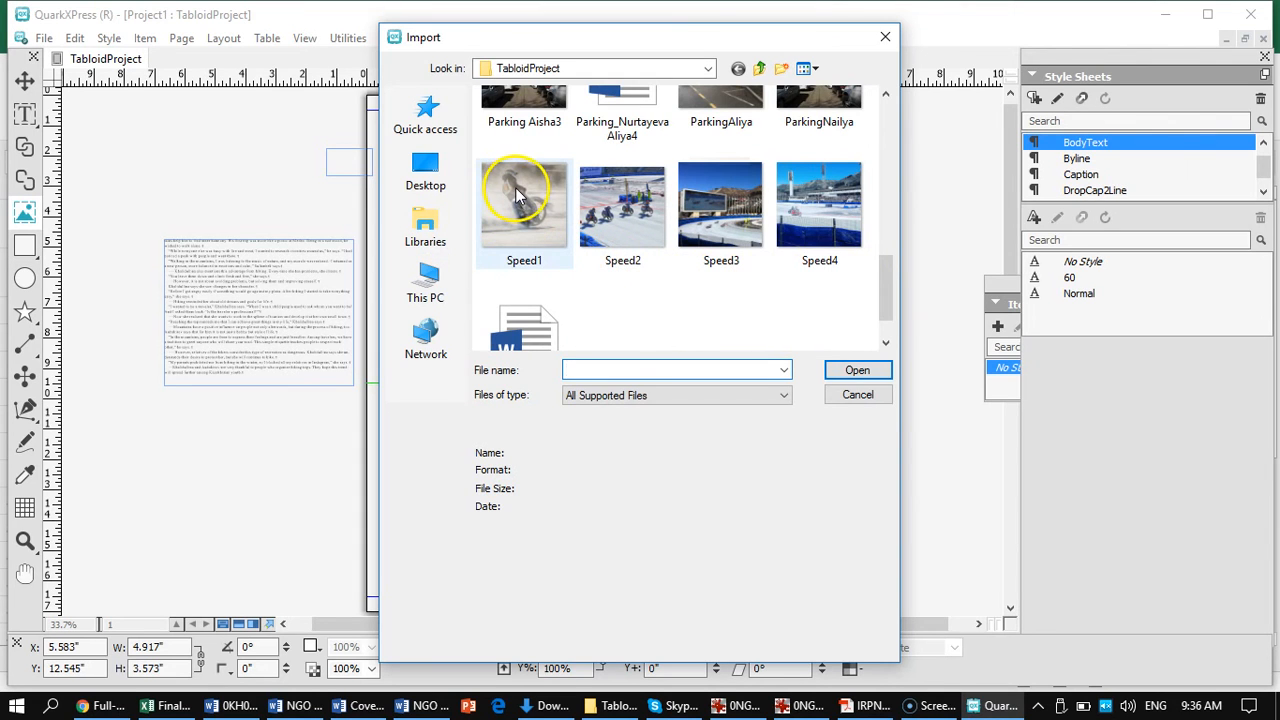
left_click(846, 371)
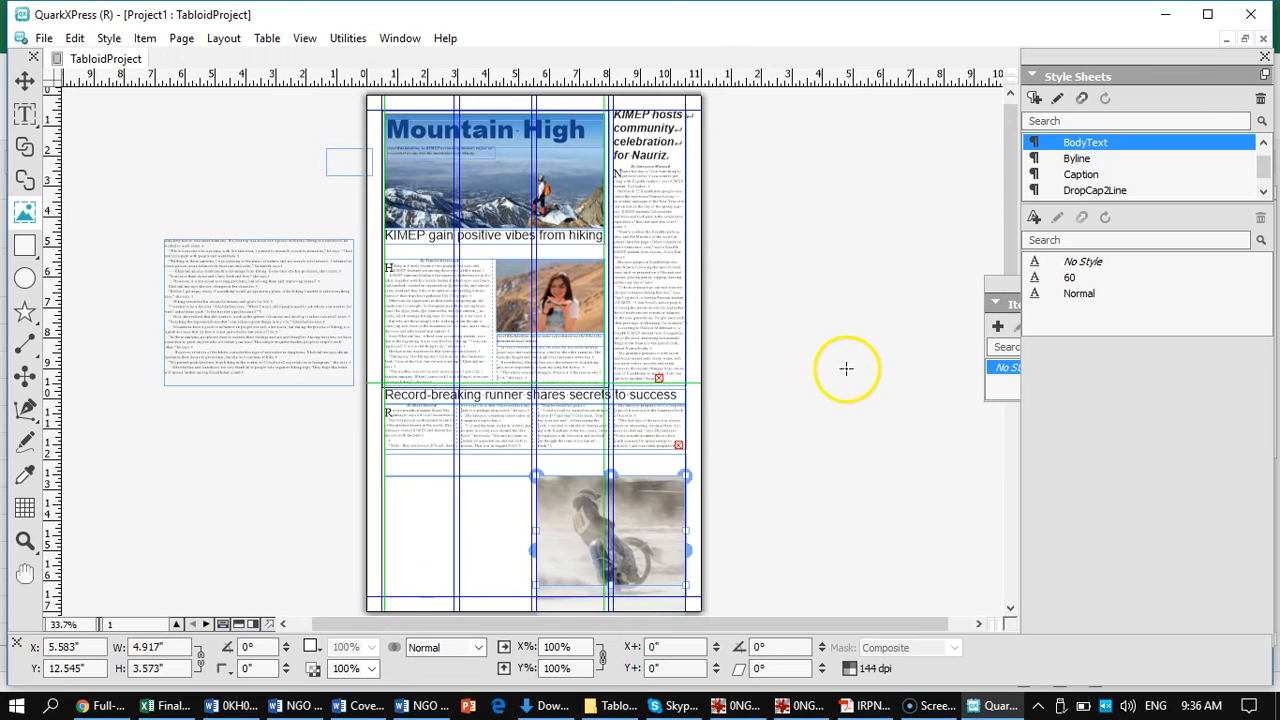
right_click(568, 522)
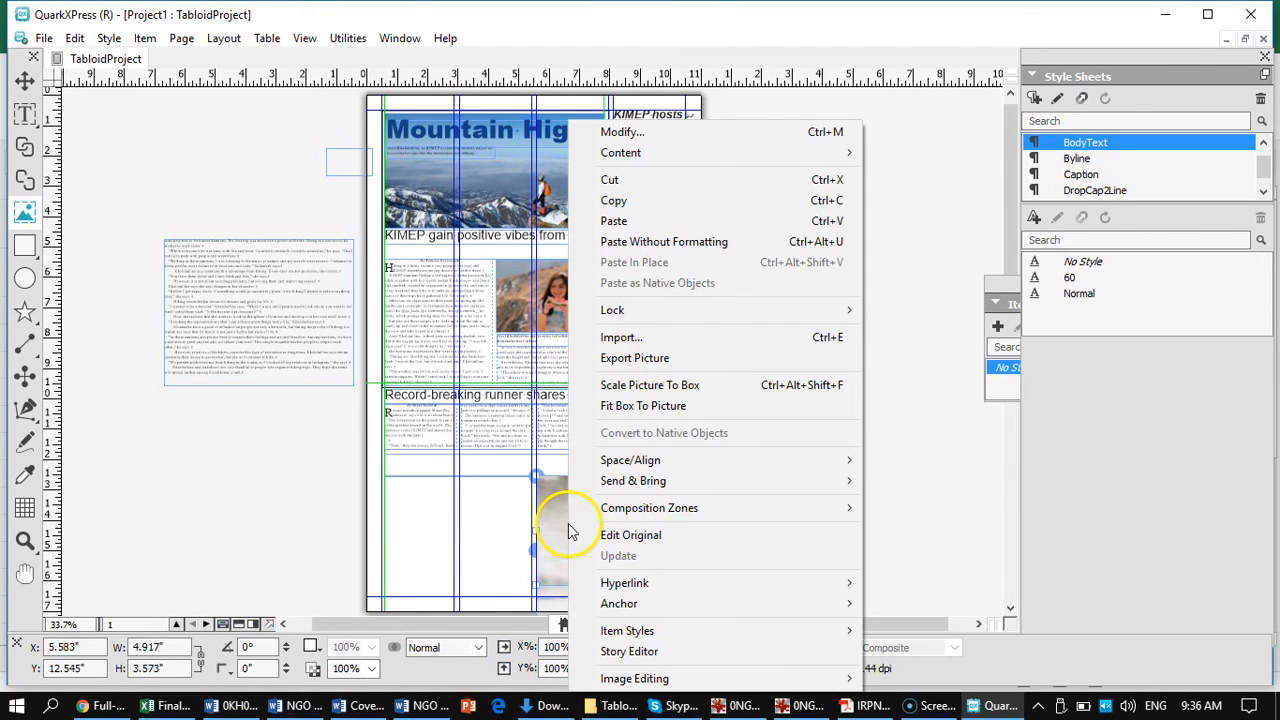
left_click(656, 390)
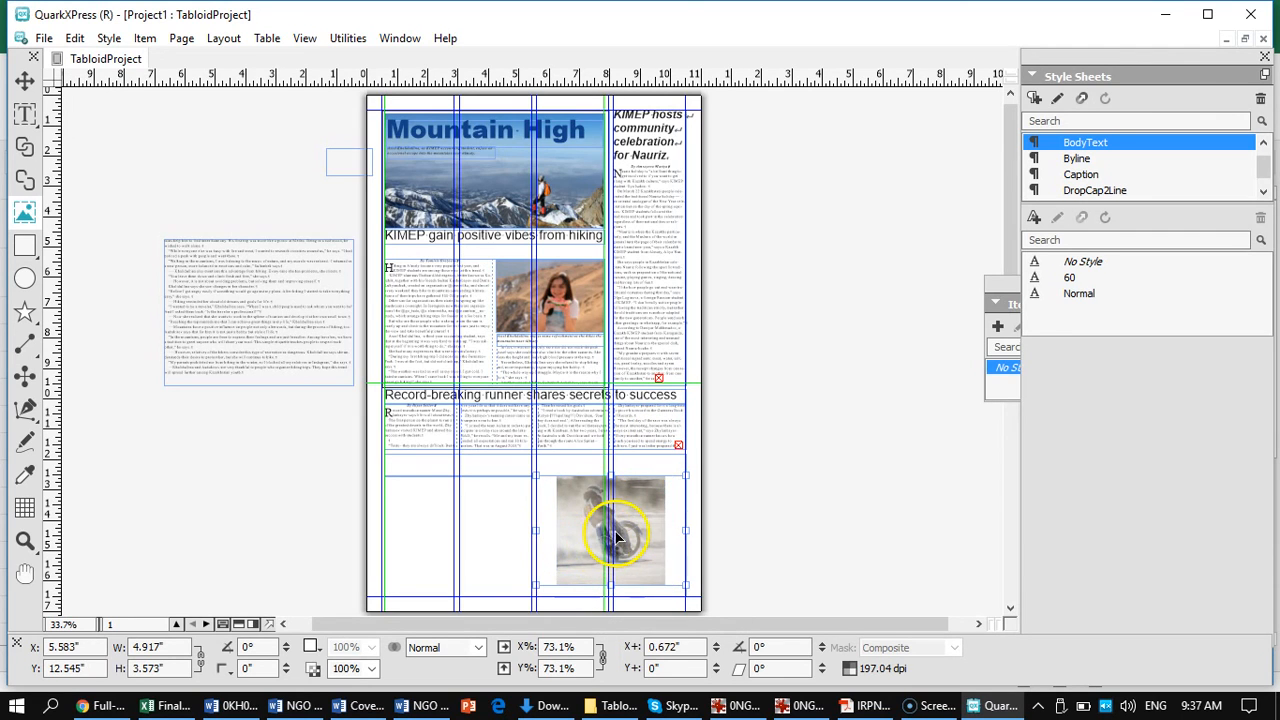
Step: Resize the motorcyclist picture box to about 4.281" wide and 3.955" high, extending it down to the page margin
key("ctrl+1")
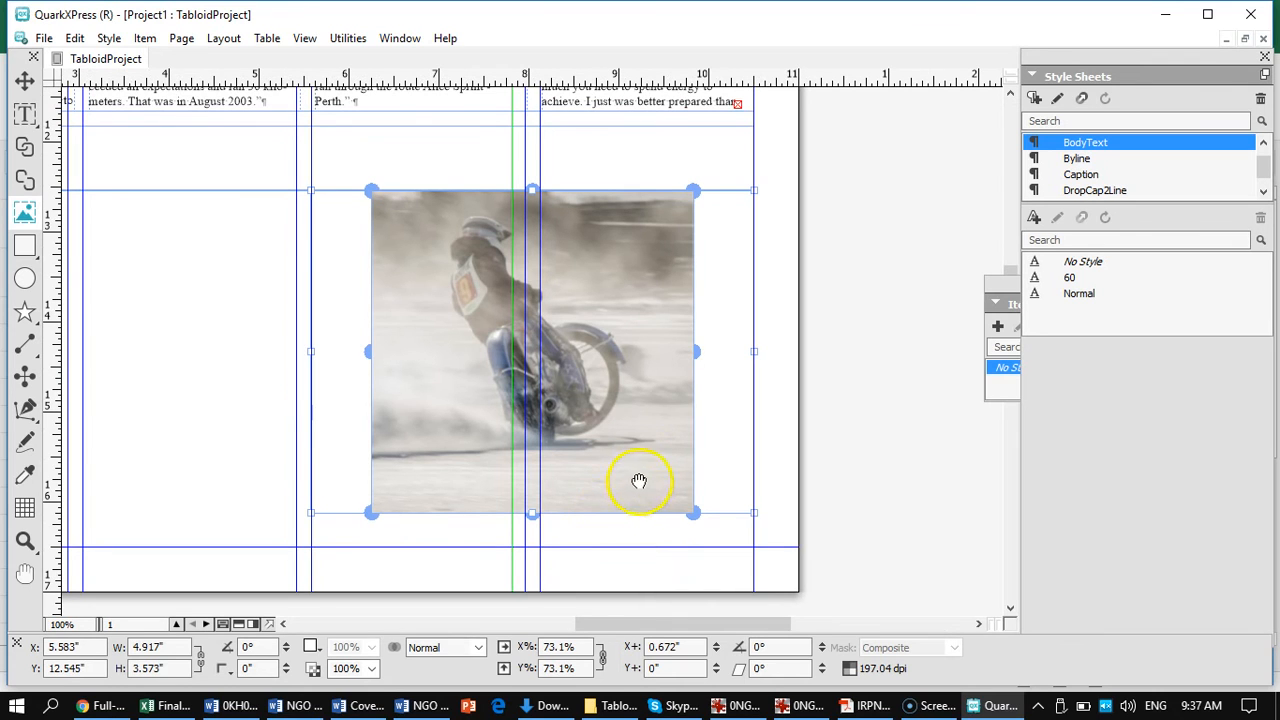
left_click_drag(246, 449, 245, 331)
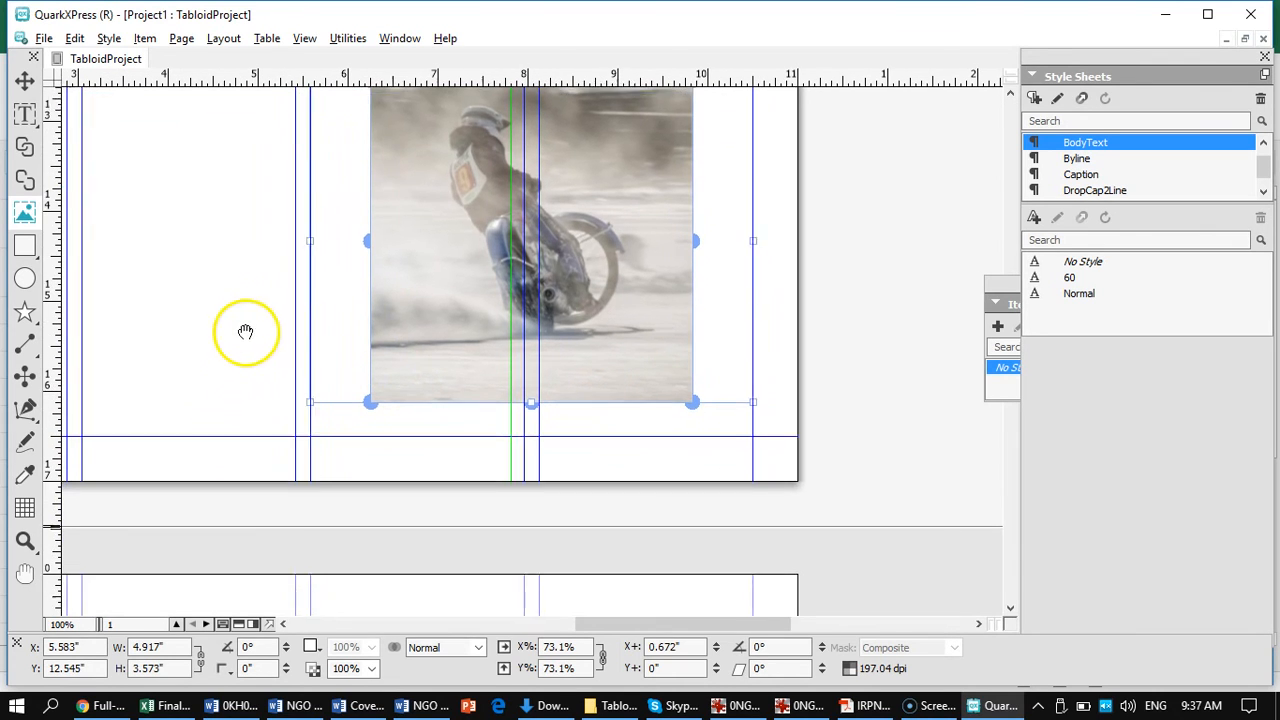
left_click_drag(166, 266, 180, 368)
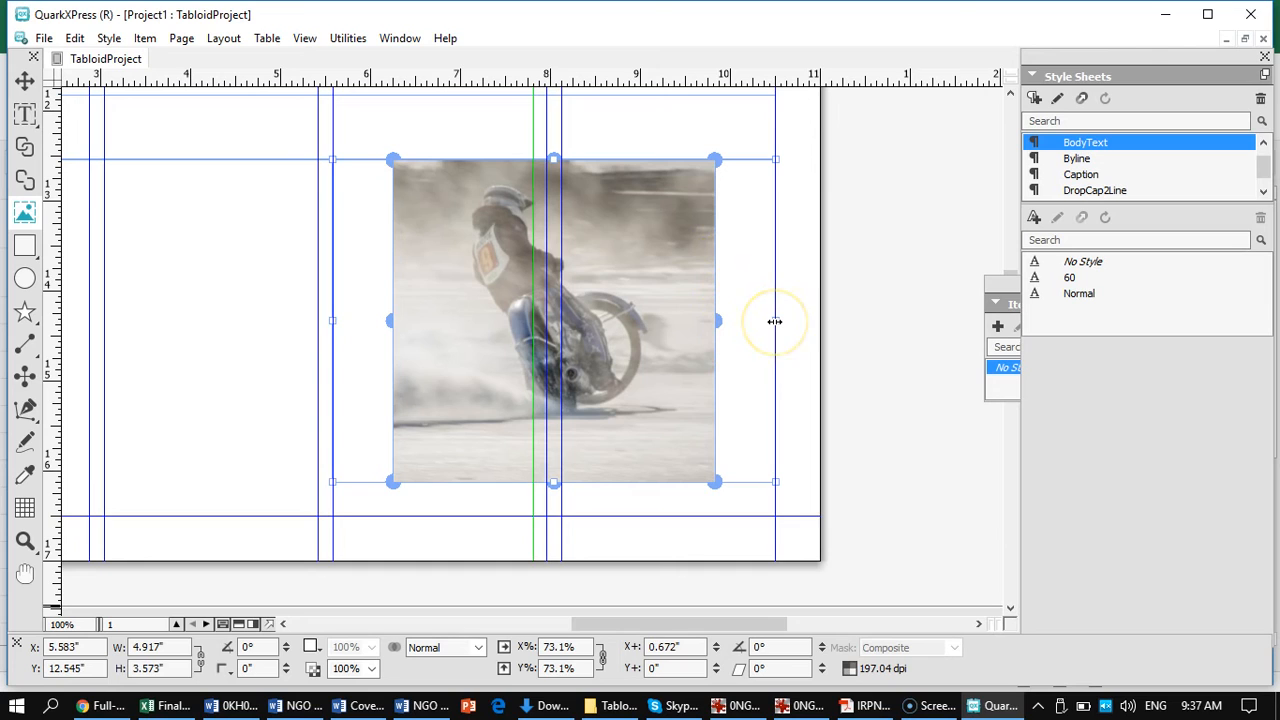
left_click_drag(775, 321, 755, 321)
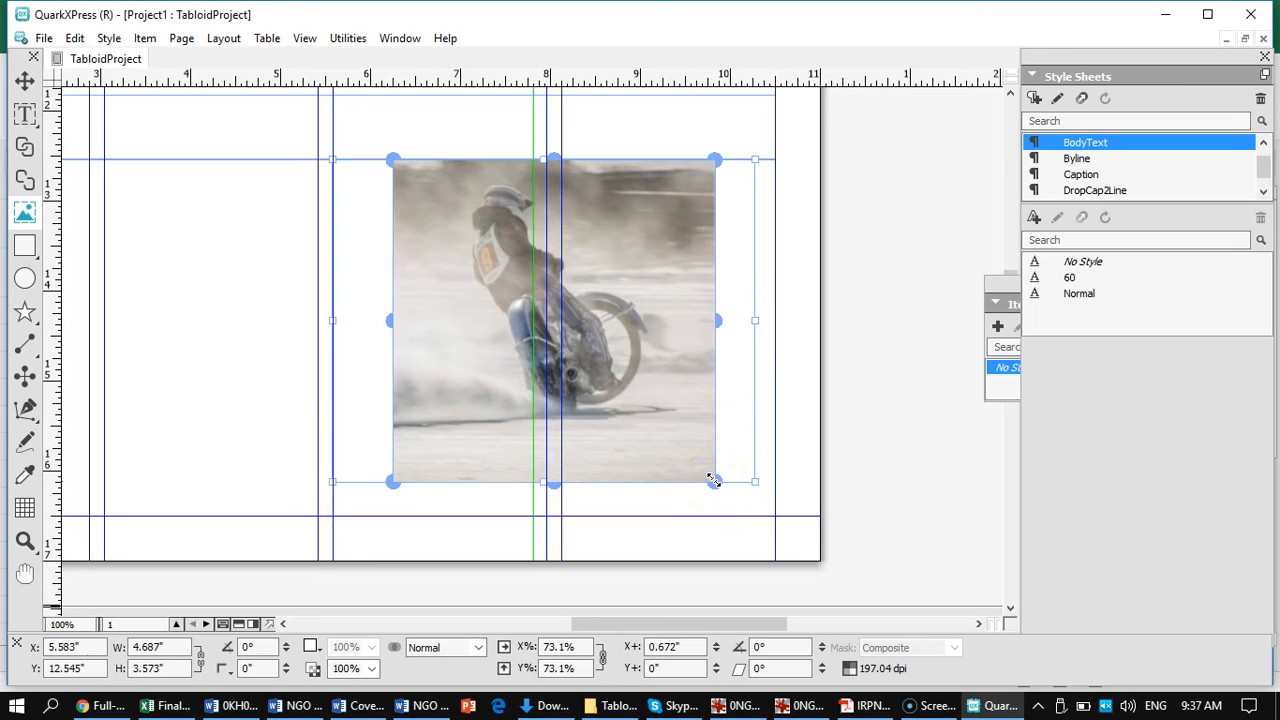
left_click_drag(752, 484, 748, 515)
left_click_drag(747, 336, 718, 350)
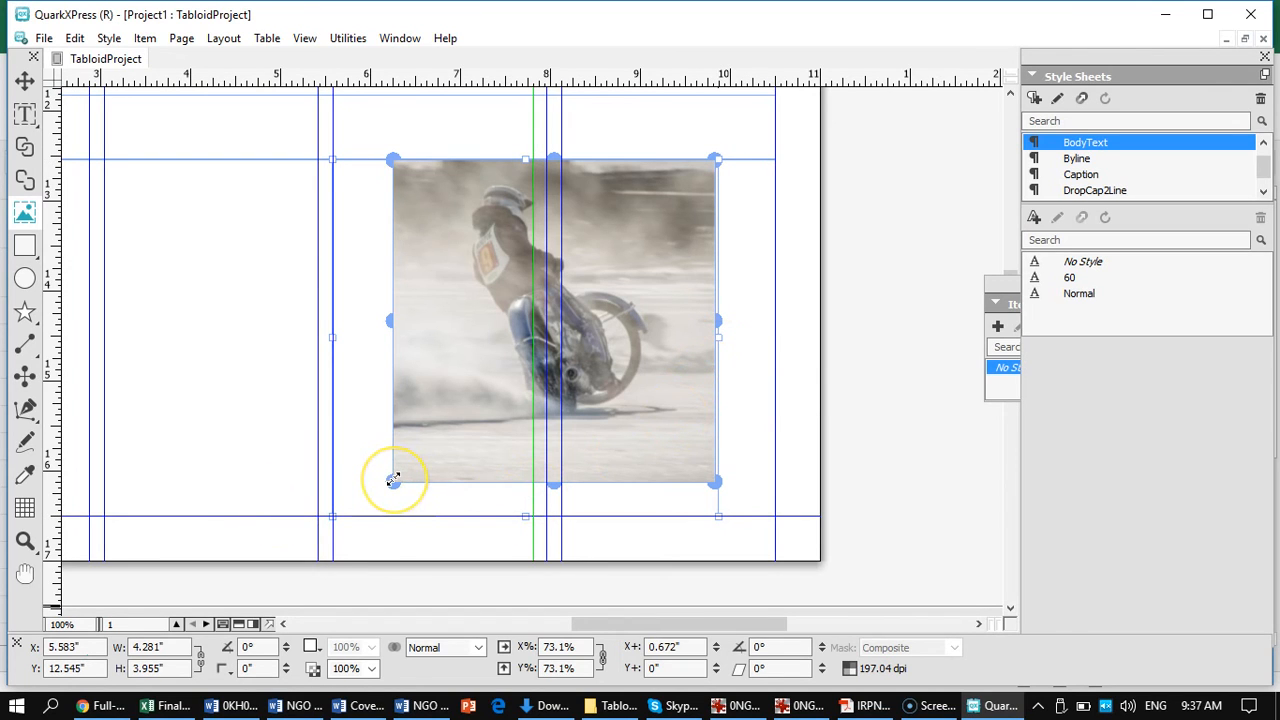
Step: Enlarge the motorcyclist picture to about 86.3% and recrop it by narrowing its box to 4" and shifting the picture left inside
left_click_drag(393, 481, 361, 502)
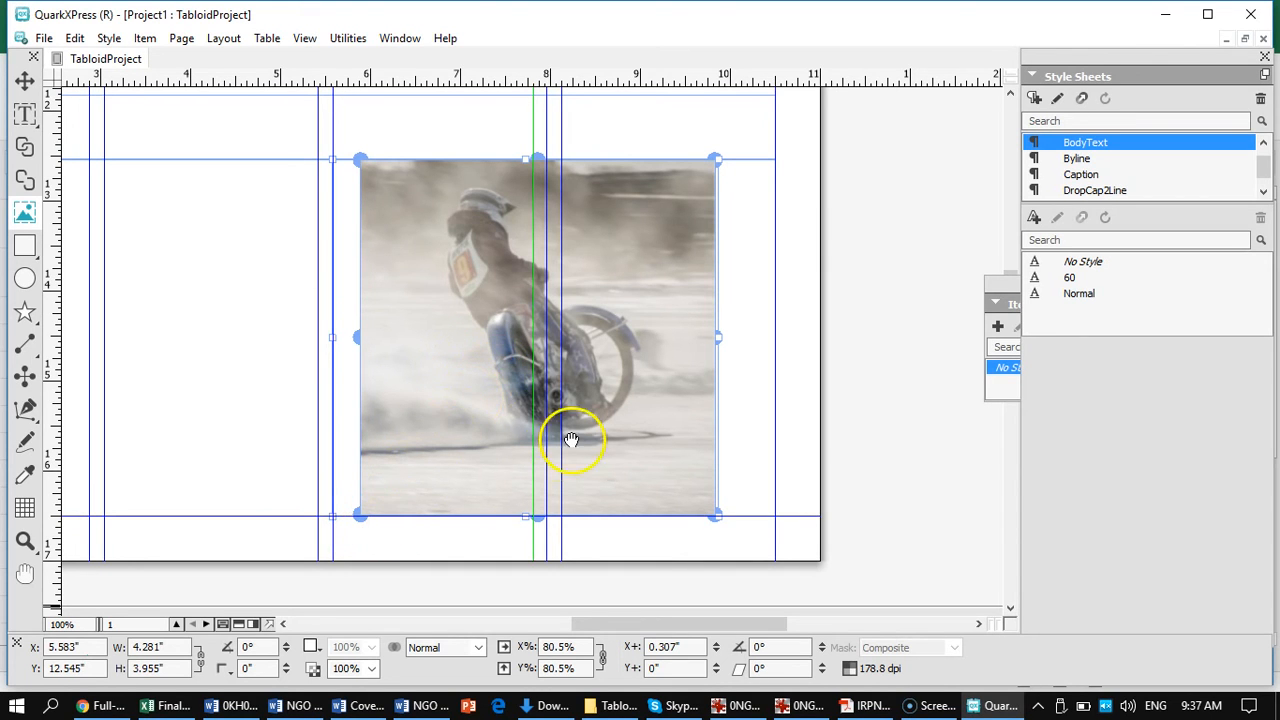
left_click_drag(360, 513, 336, 538)
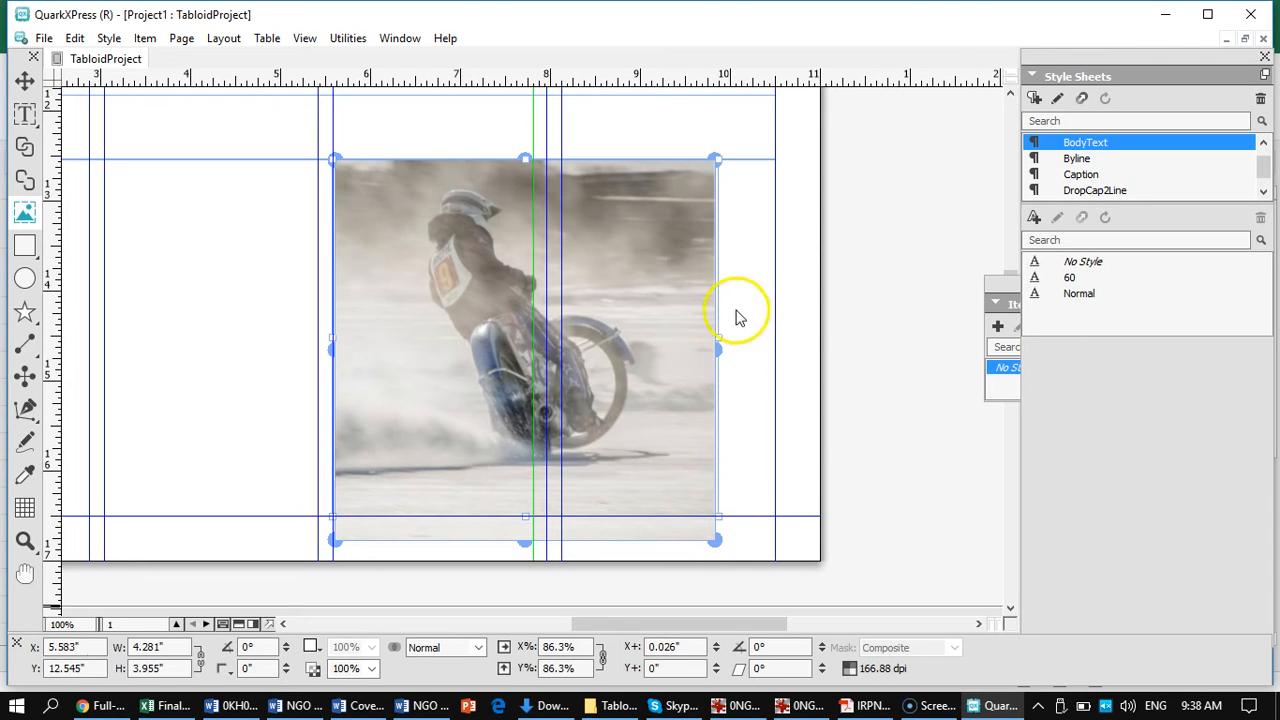
left_click_drag(714, 340, 692, 346)
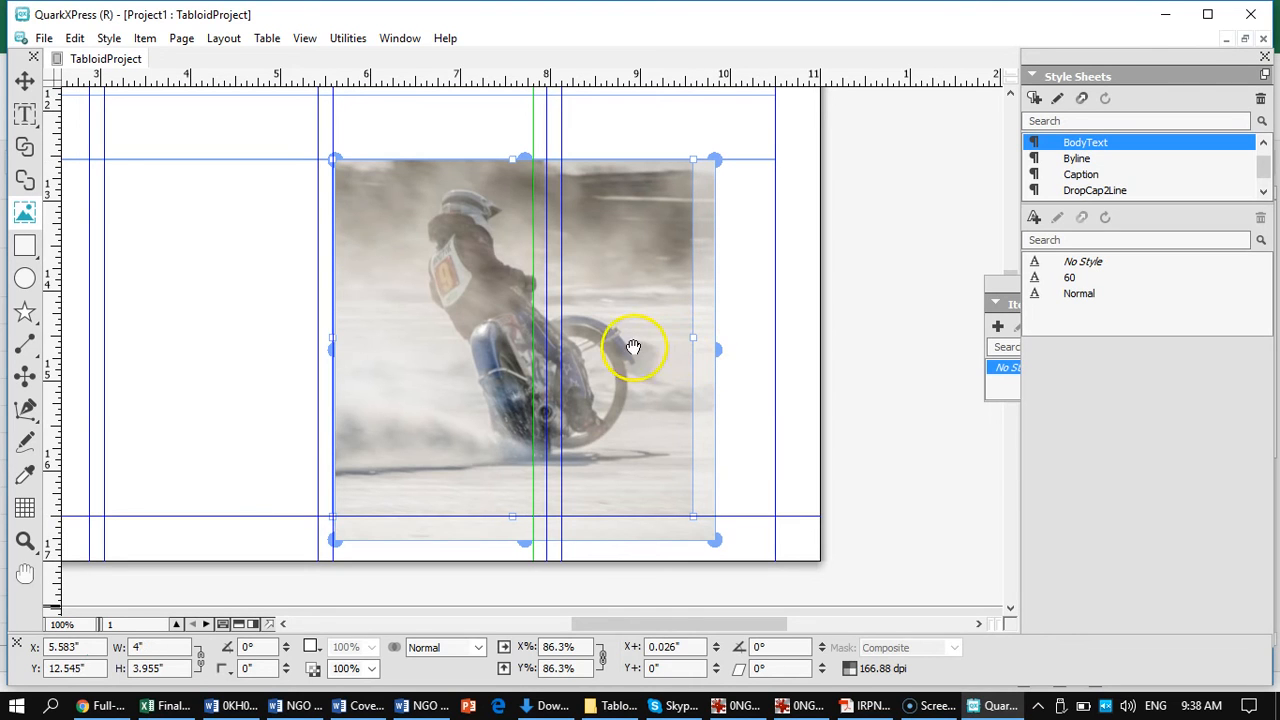
left_click_drag(615, 337, 591, 336)
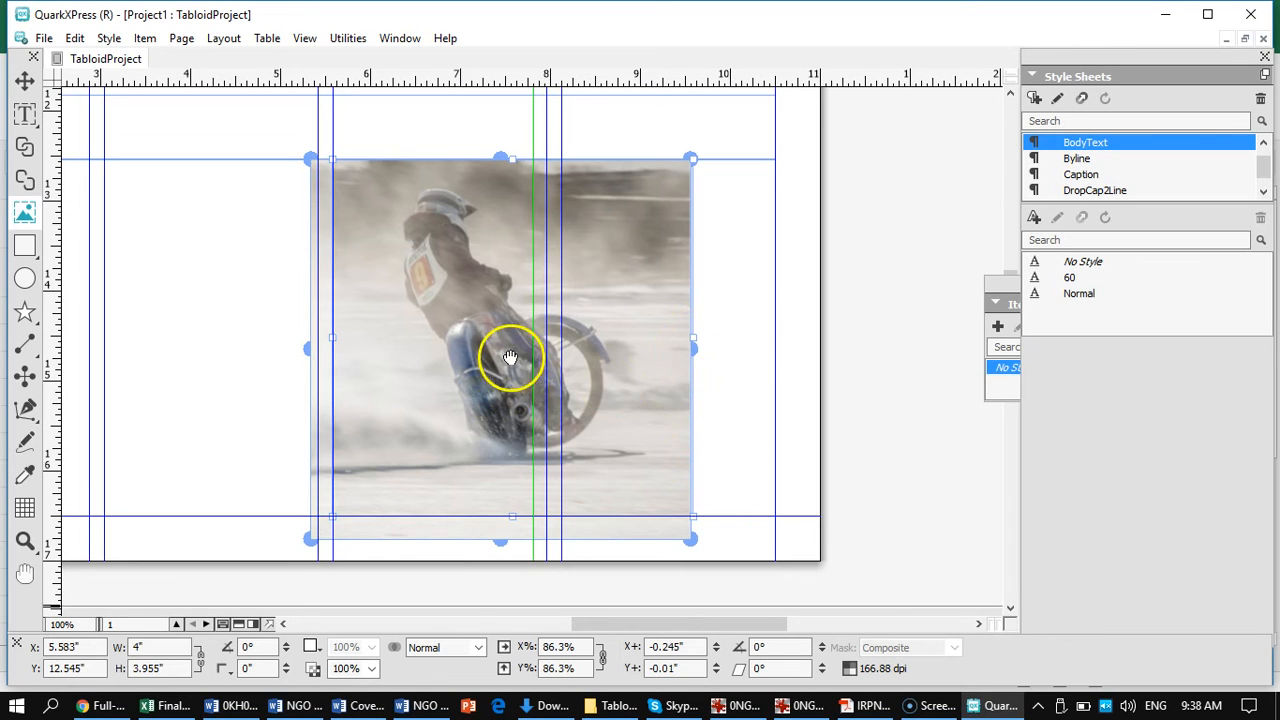
Step: Narrow the motorcyclist picture box to about 3.948" wide by pulling in its outer edge
key("t")
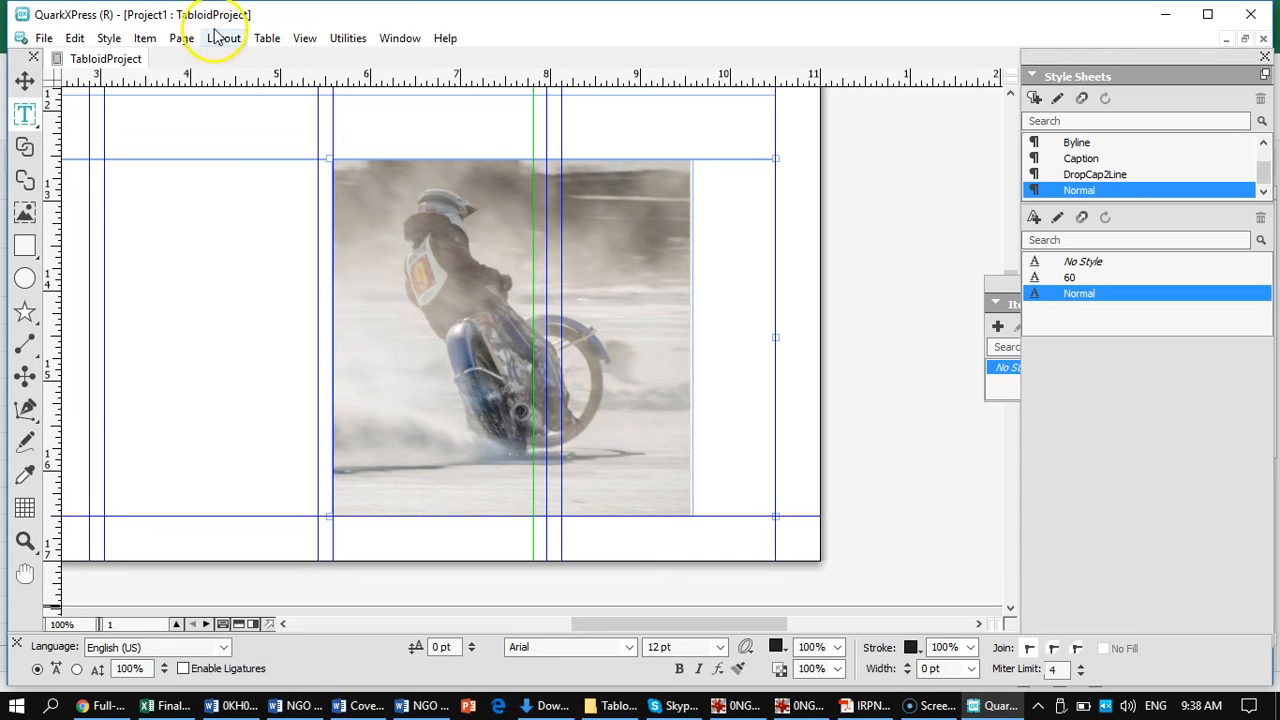
left_click(25, 81)
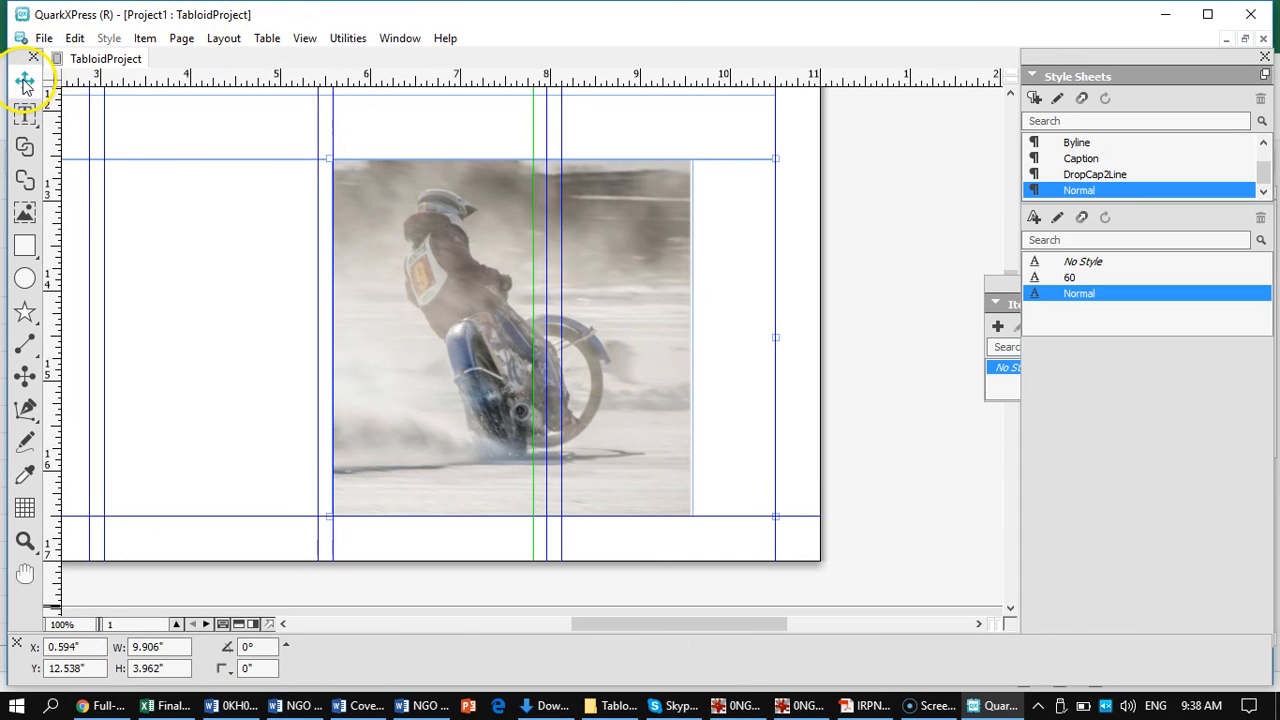
left_click(680, 364)
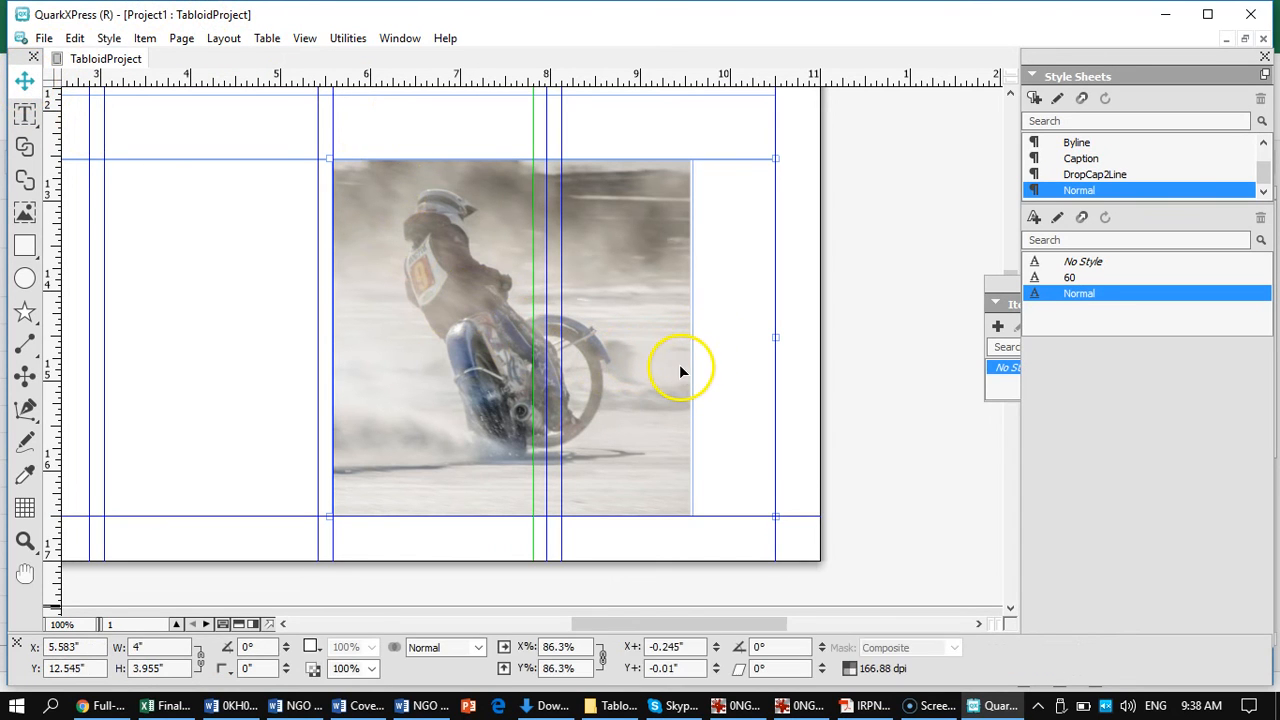
left_click_drag(691, 338, 687, 332)
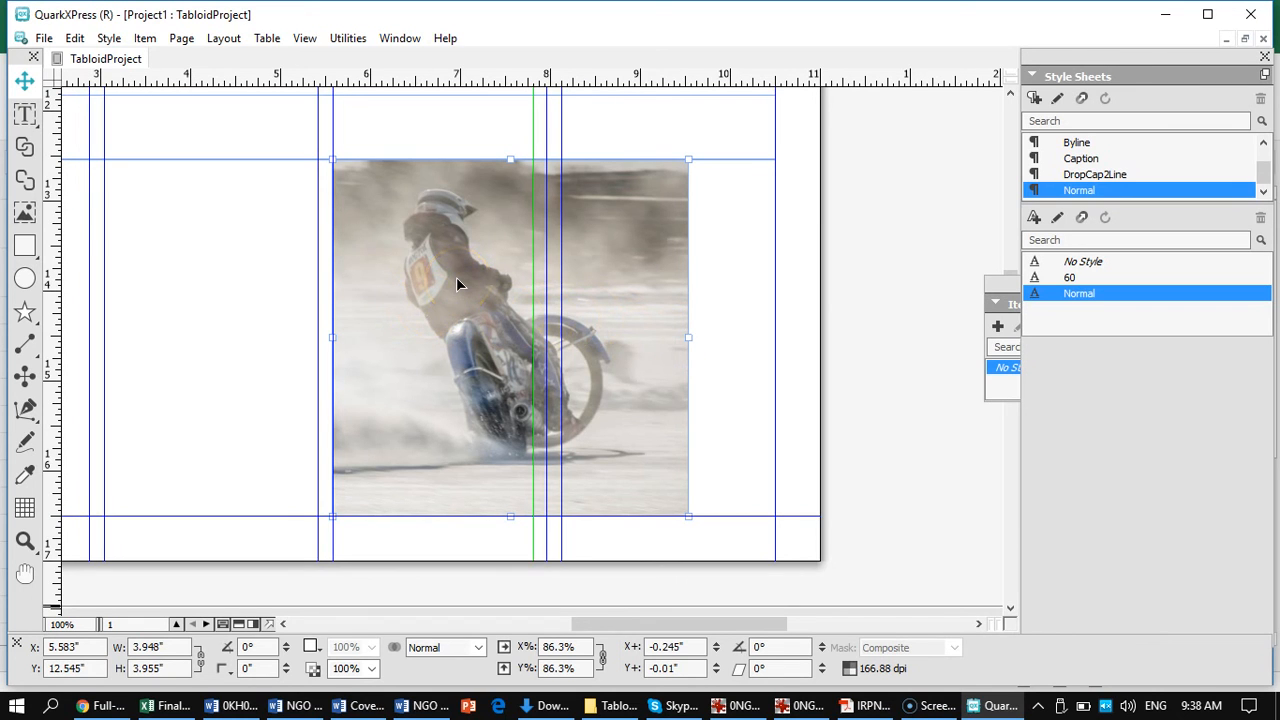
Step: Flip the motorcyclist picture horizontally inside its box
key("ctrl+0")
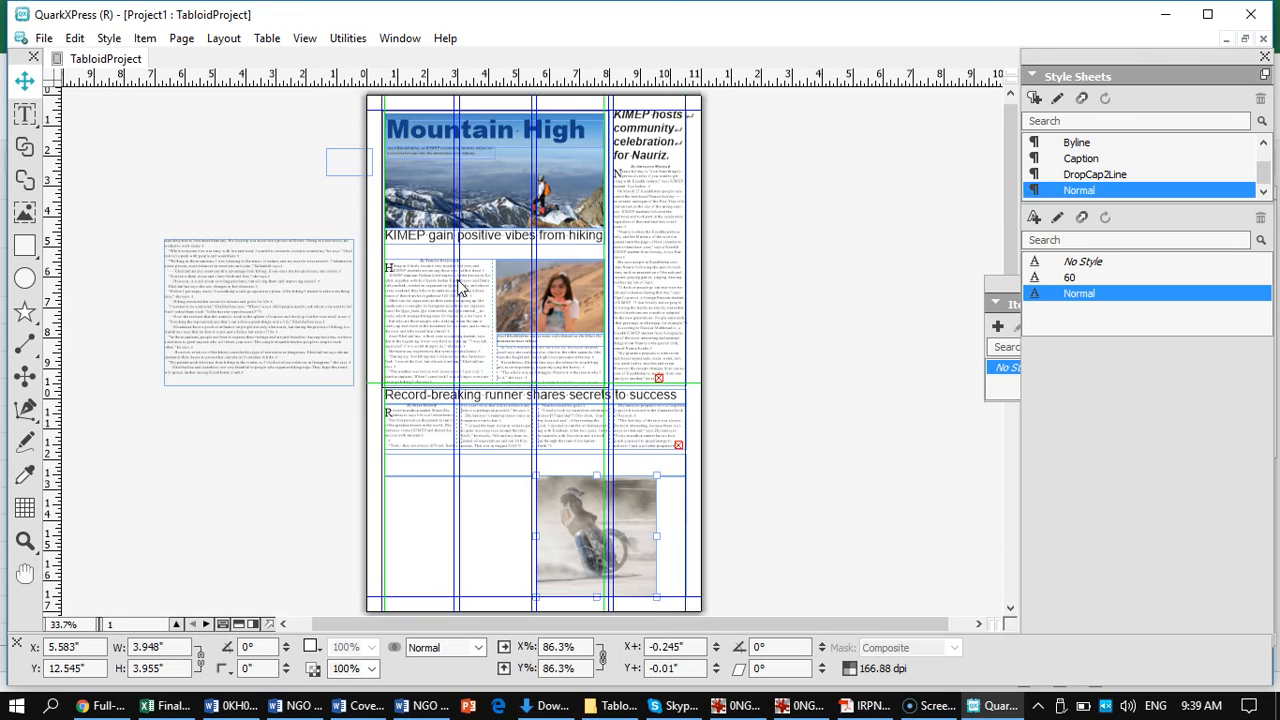
right_click(577, 515)
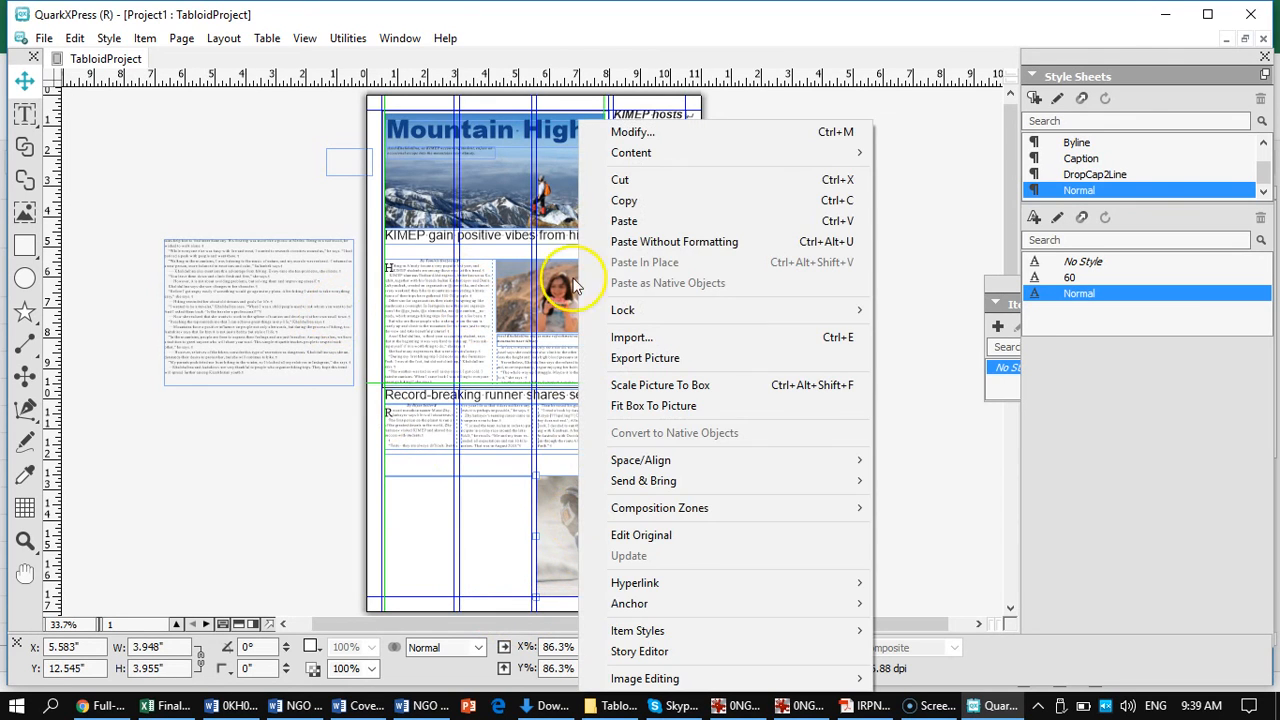
left_click(617, 133)
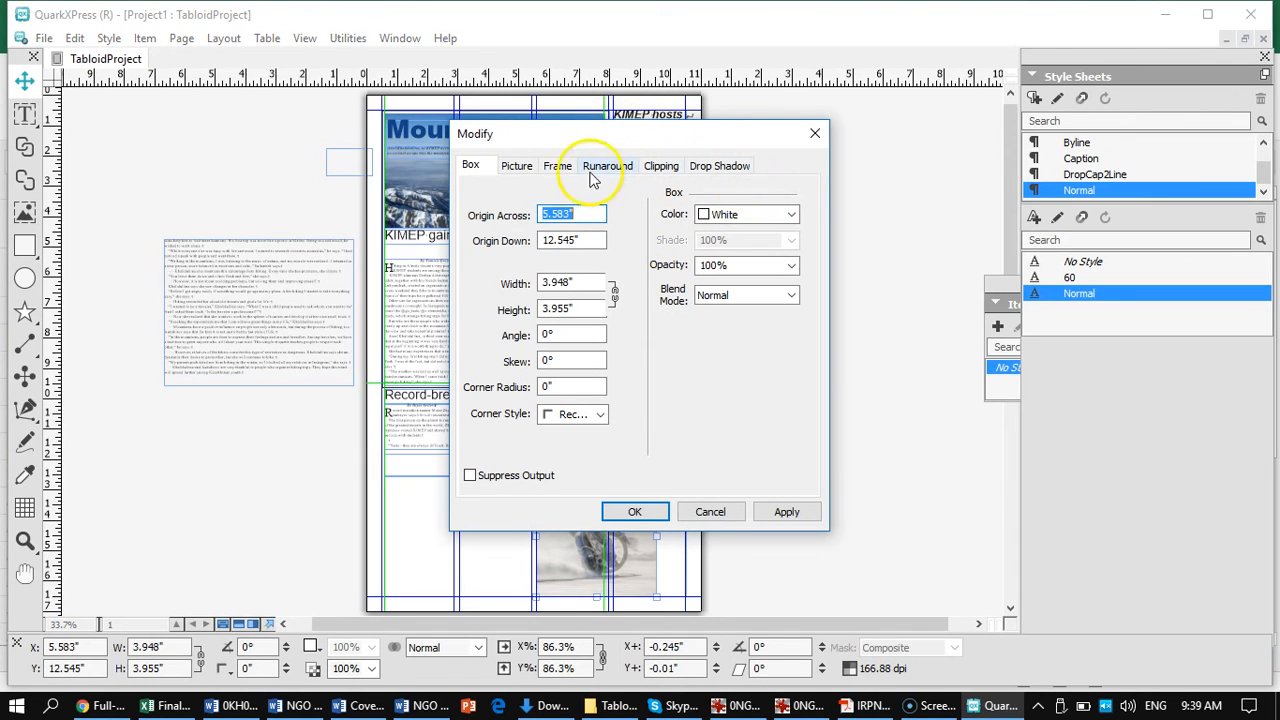
left_click(517, 168)
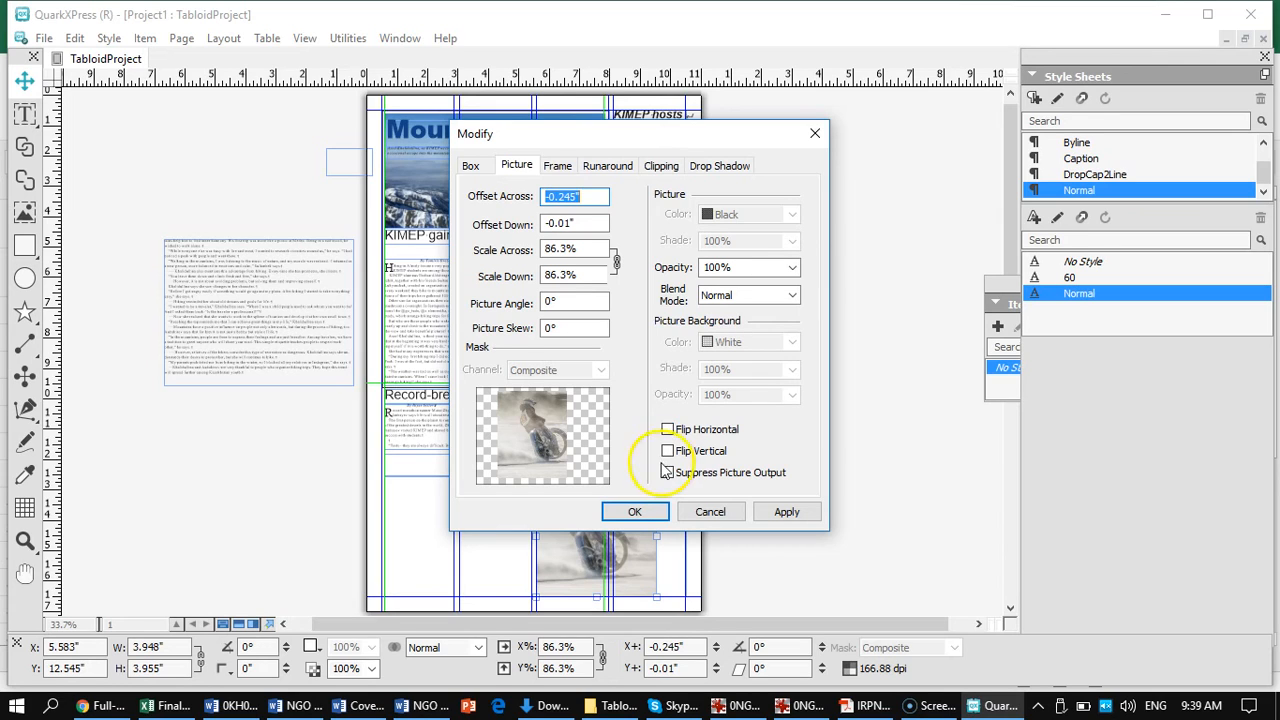
left_click(668, 430)
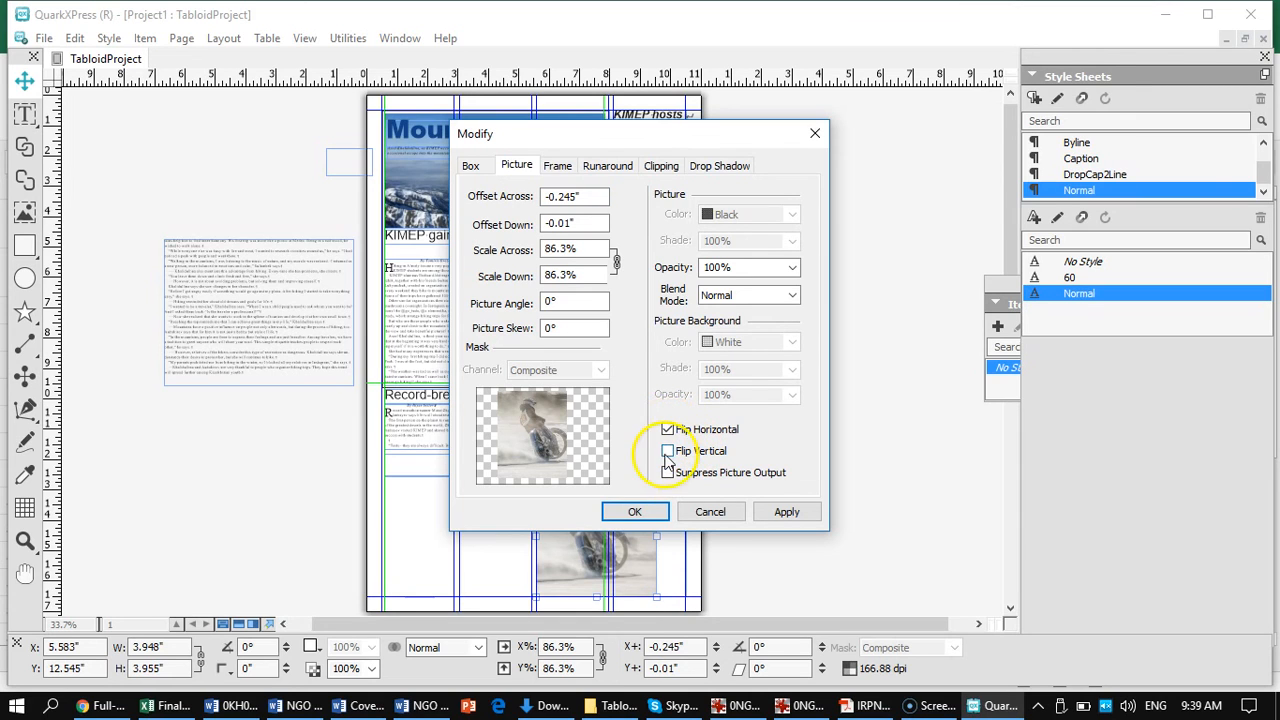
left_click(787, 512)
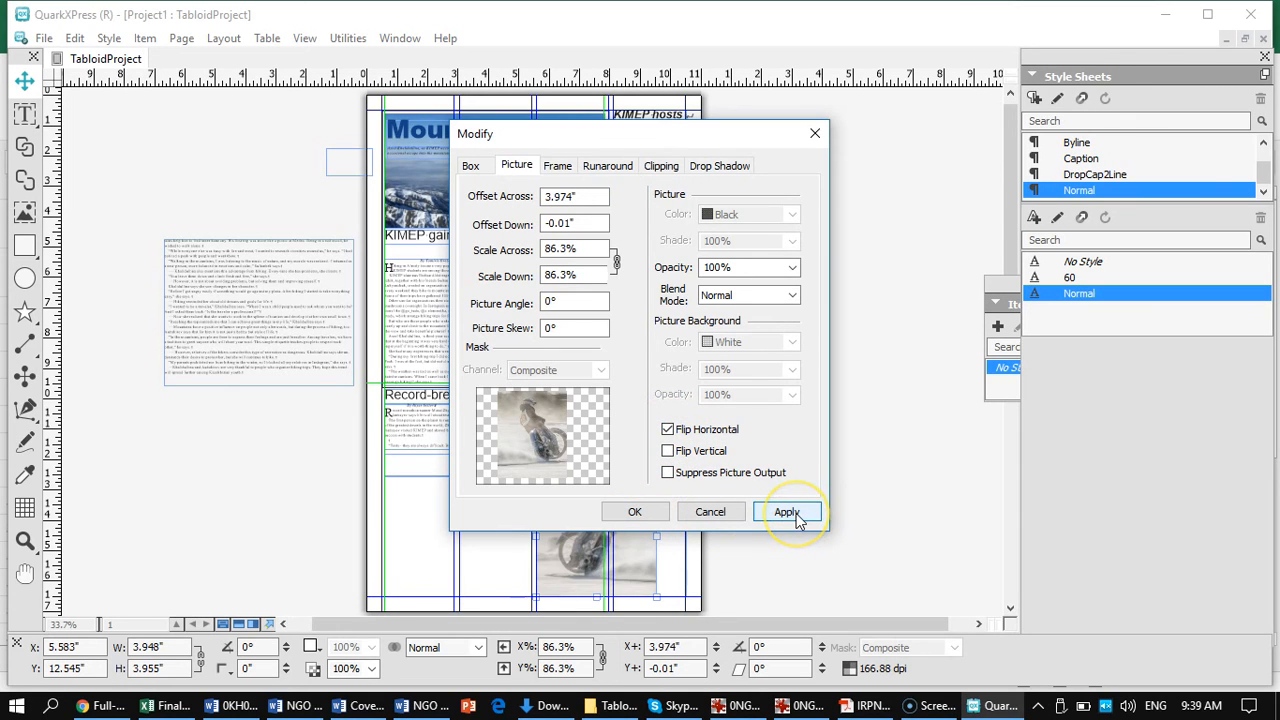
left_click(638, 512)
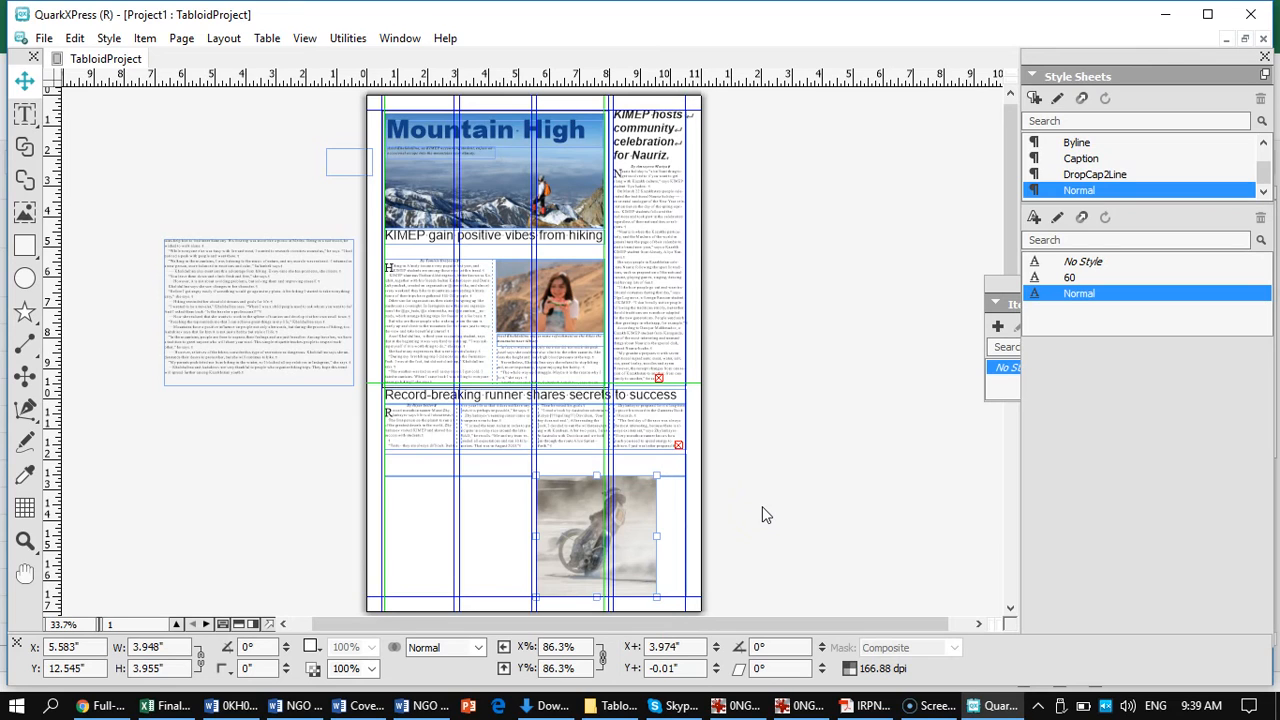
Step: Narrow the empty text box beside the motorcyclist to about 4.822" wide and import the Speed Word document into it, accepting the missing fonts
left_click(670, 520)
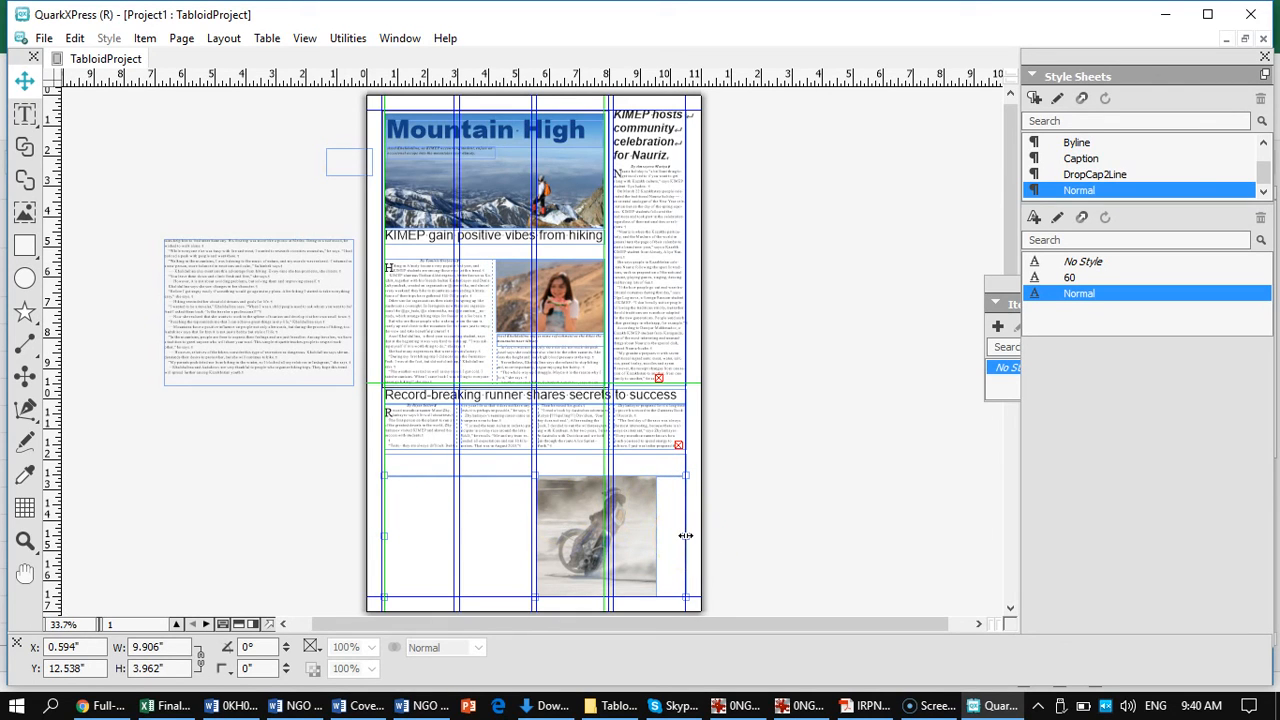
left_click_drag(685, 536, 528, 534)
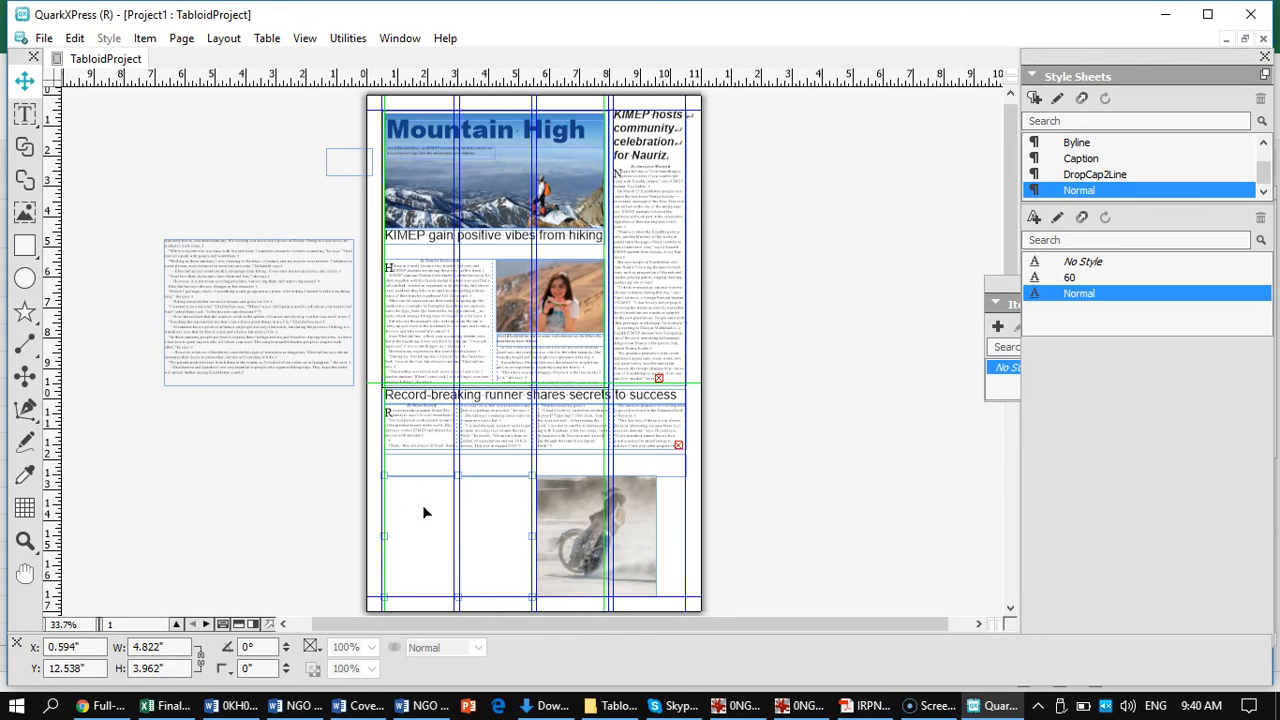
key("ctrl+e")
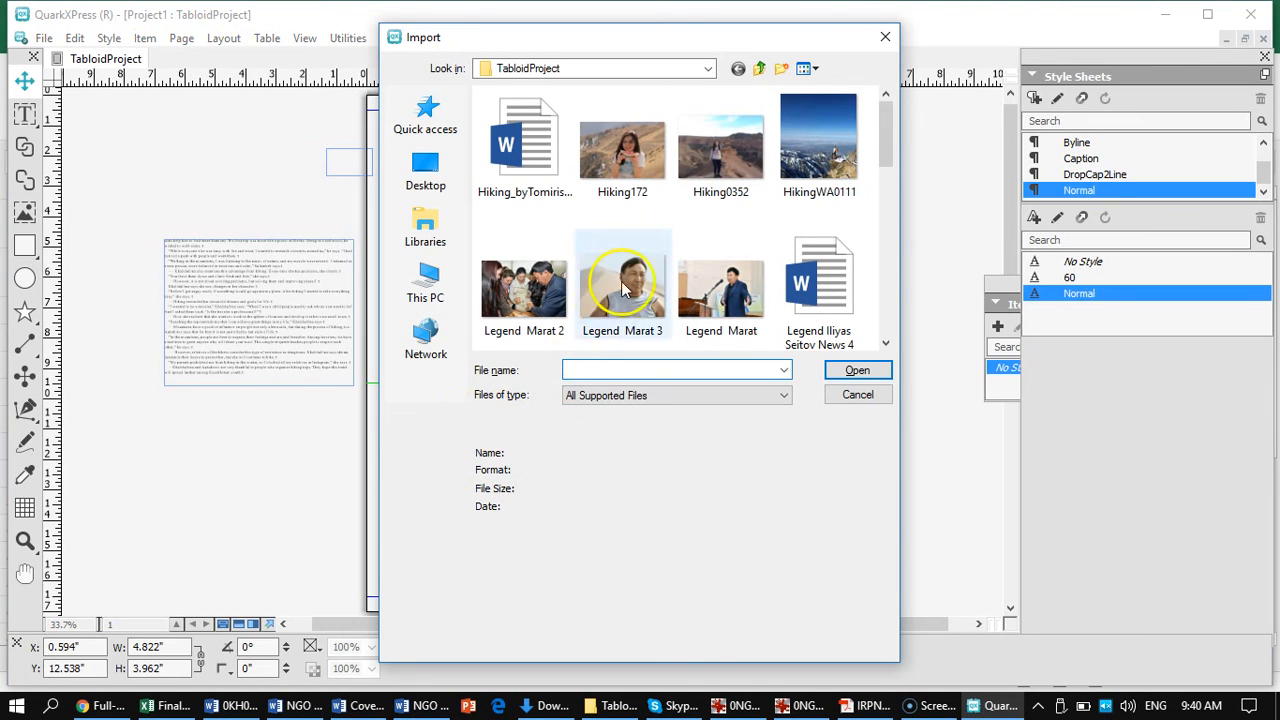
scroll(700, 200, "down", 3)
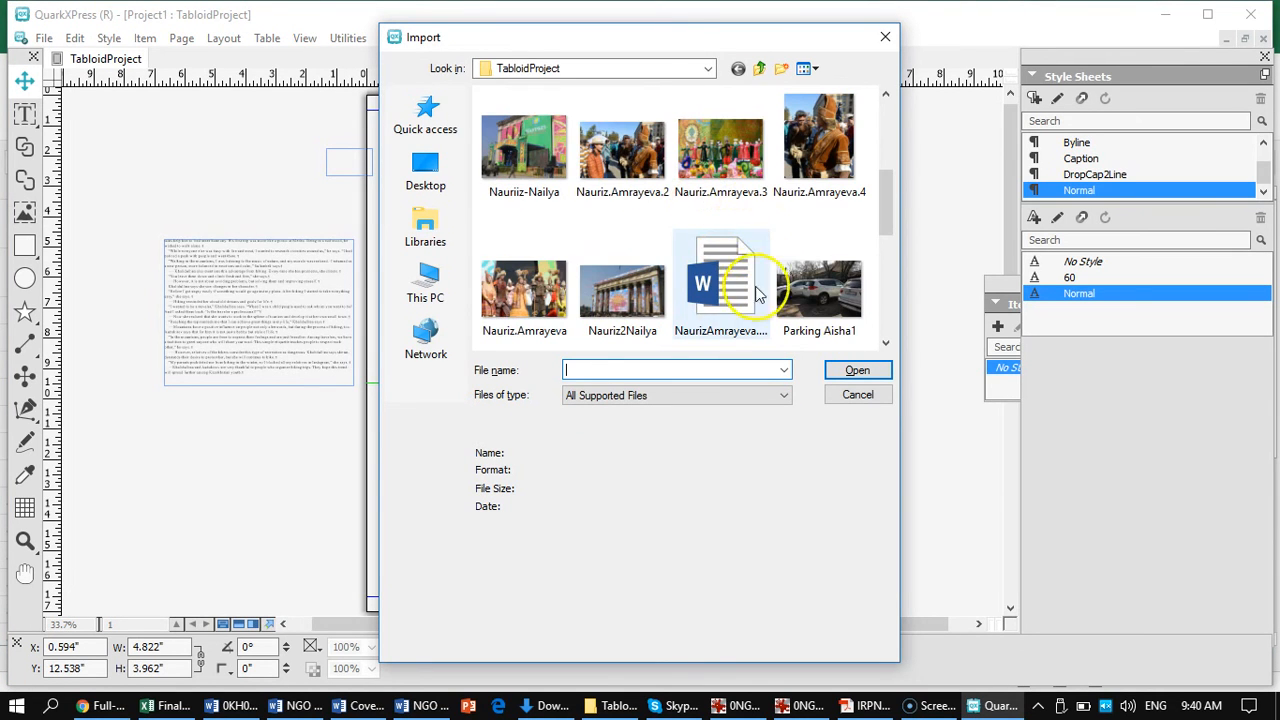
scroll(757, 292, "down", 2)
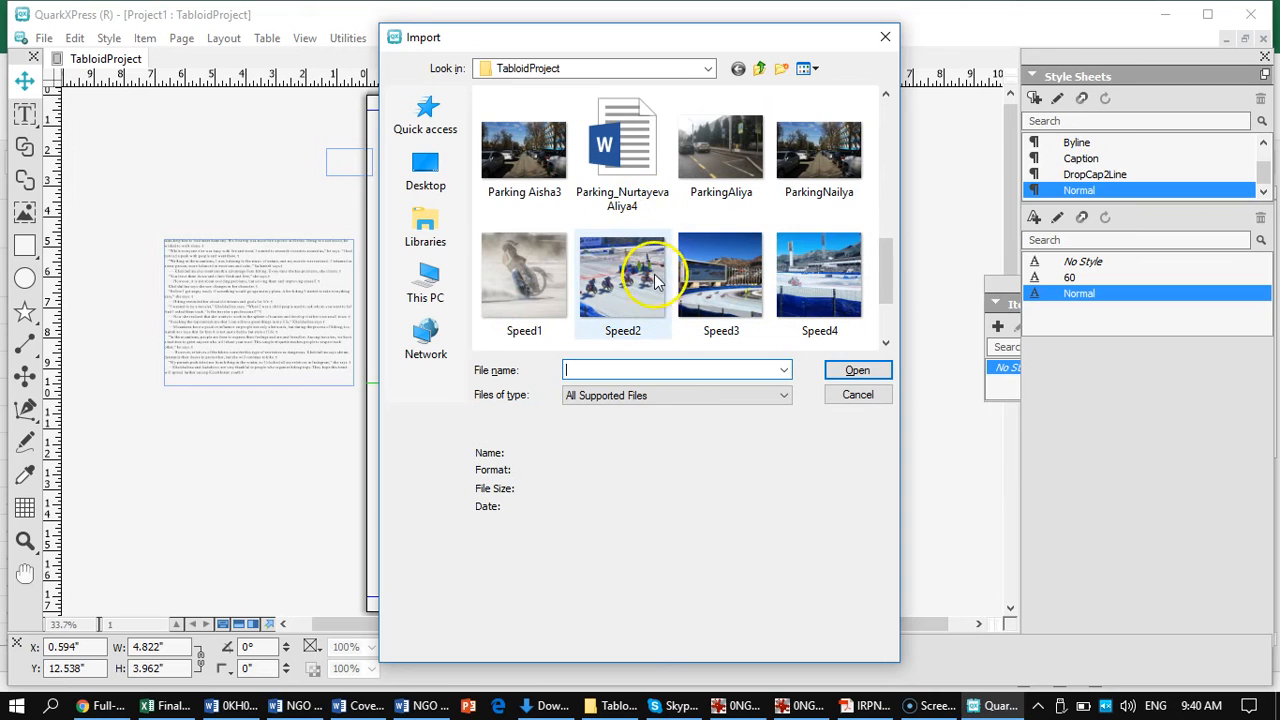
scroll(660, 271, "down", 1)
left_click(538, 307)
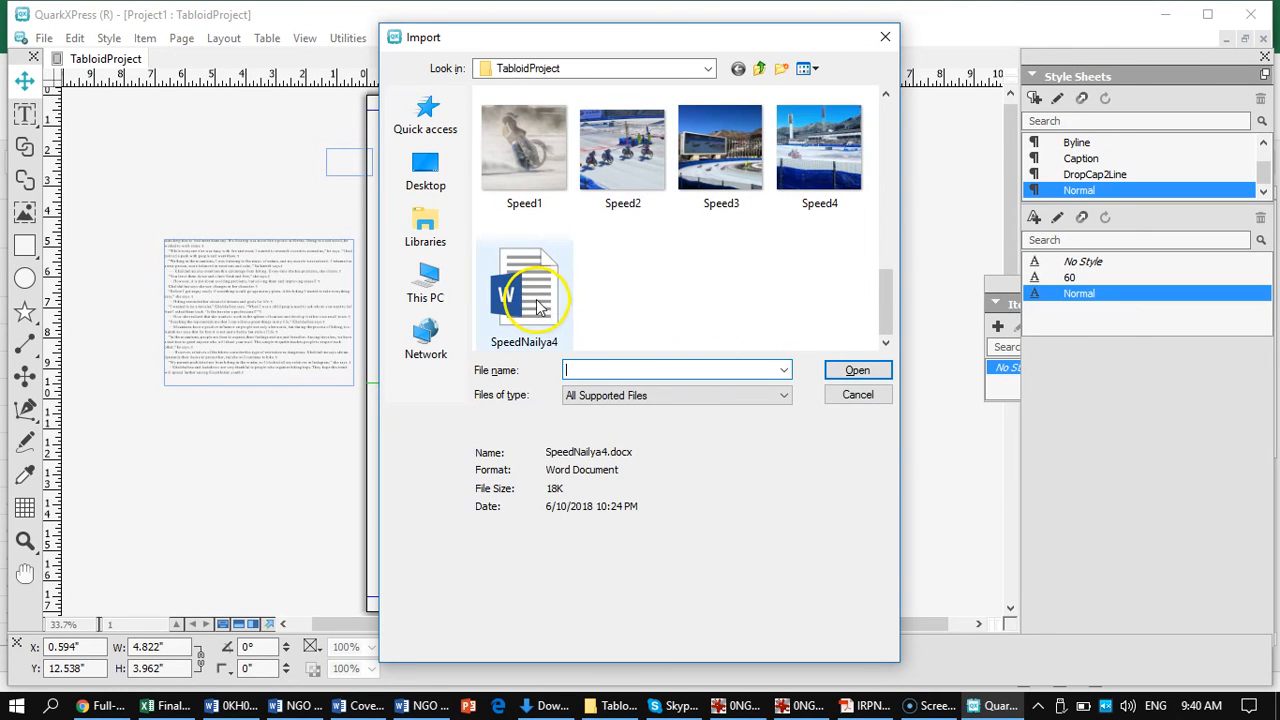
left_click(857, 370)
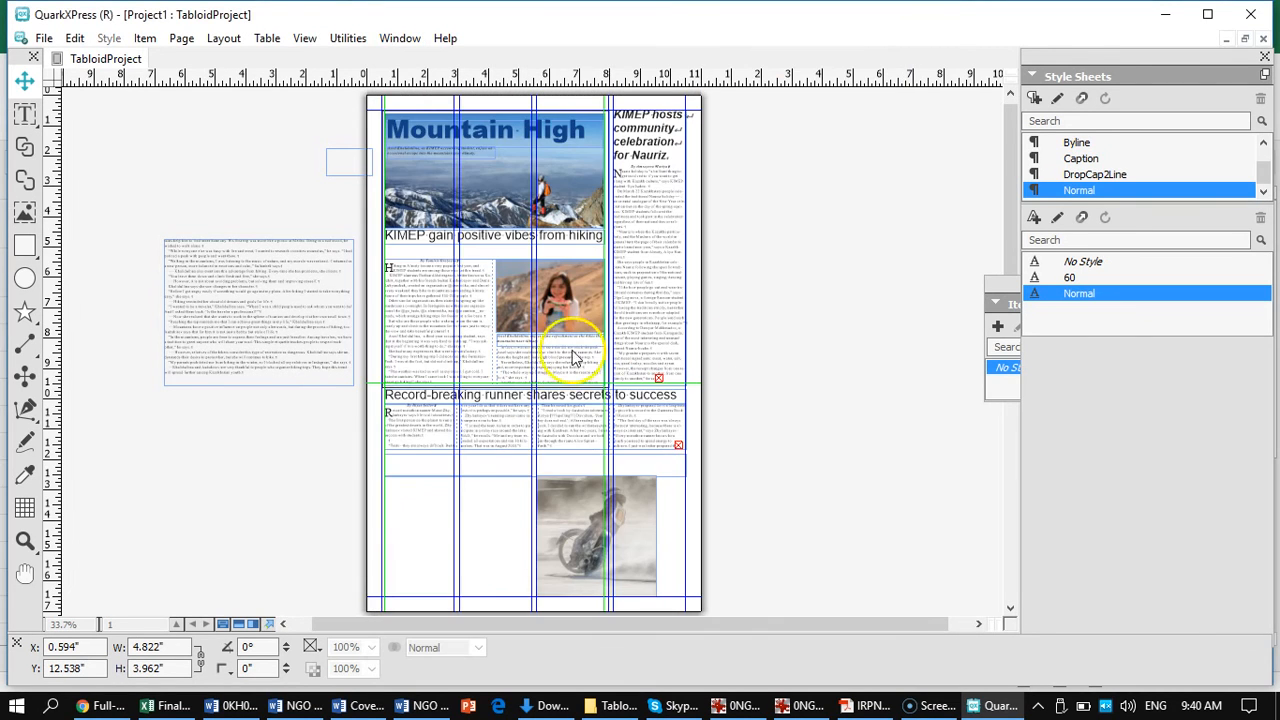
left_click(437, 525)
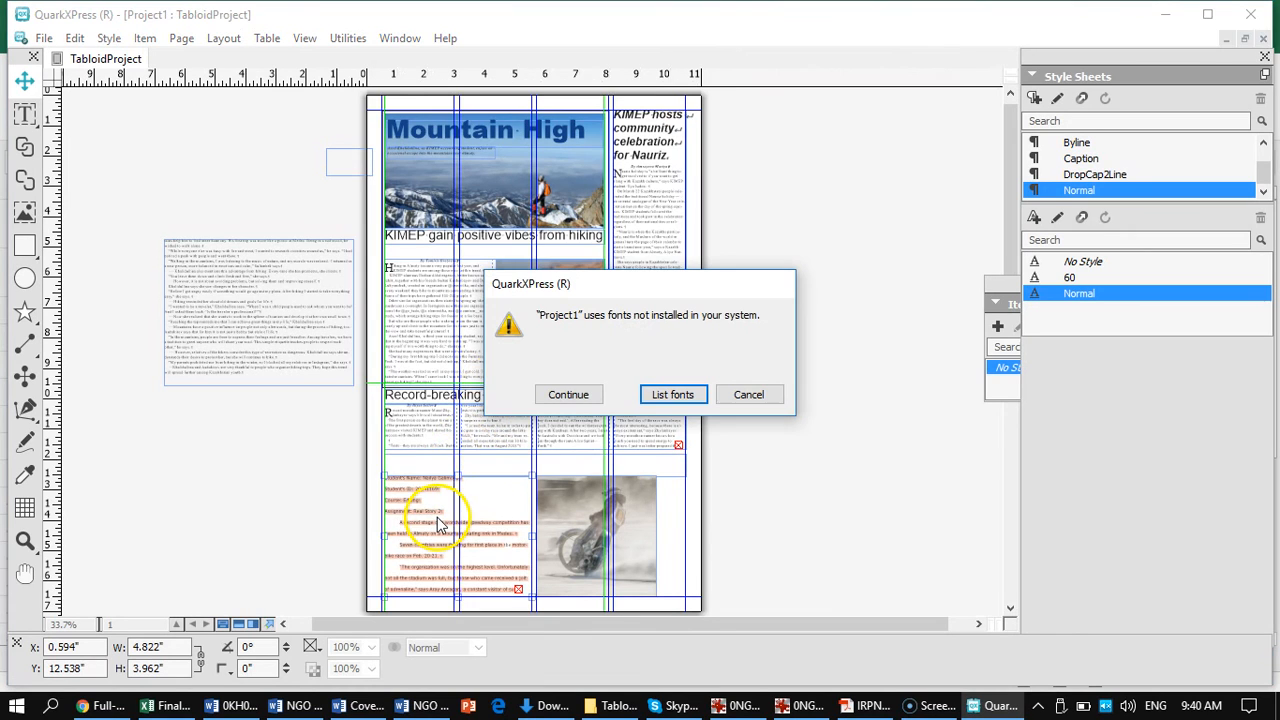
left_click(570, 397)
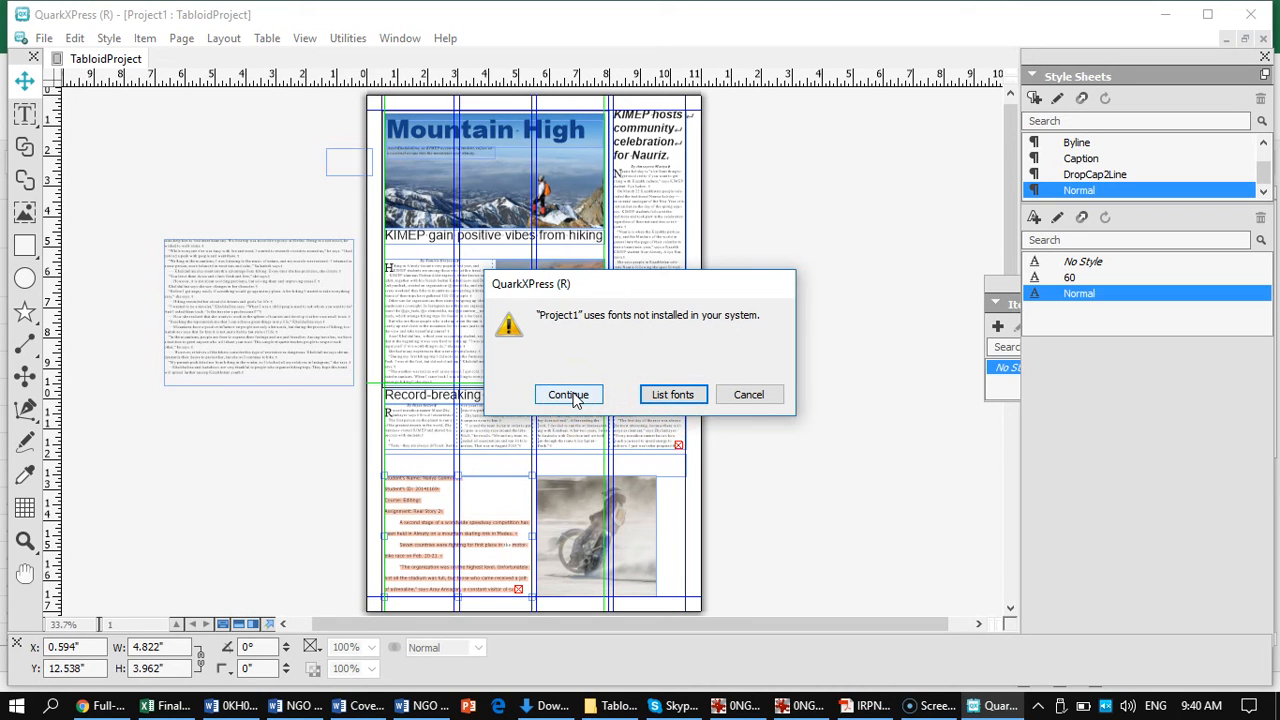
left_click(568, 396)
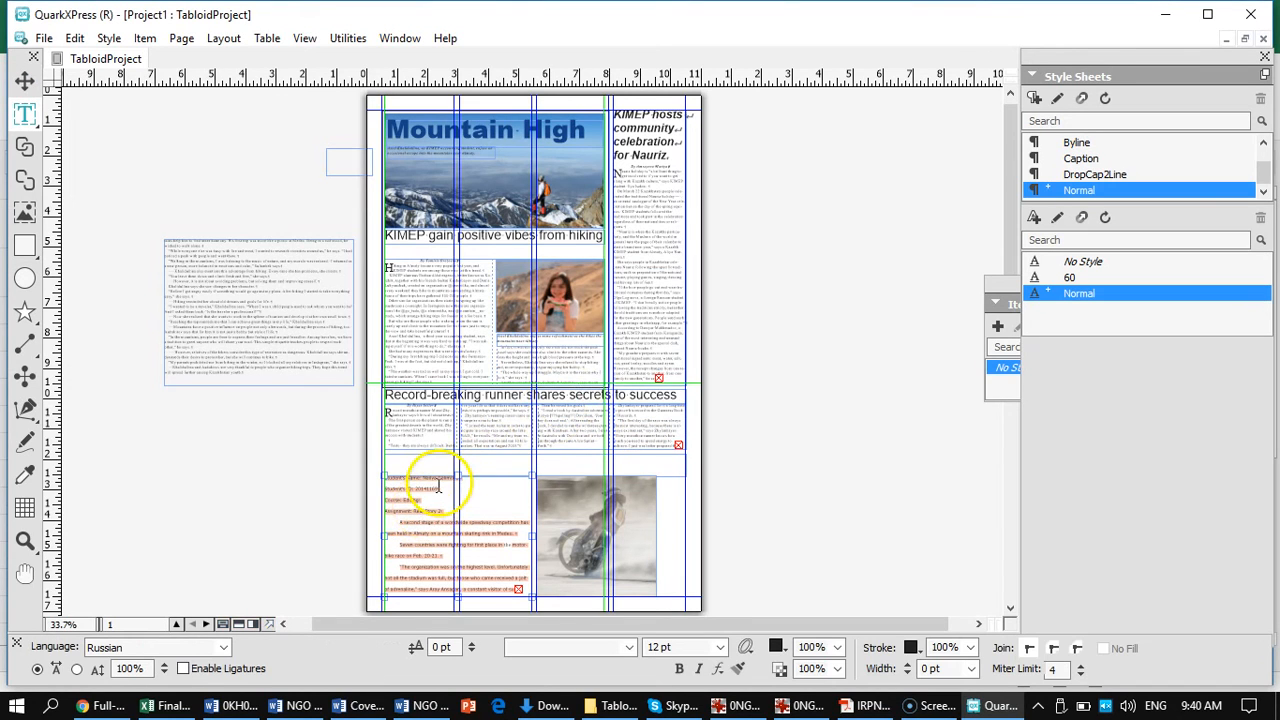
Step: Clear the entire speedway story's paragraph styling with No Style and apply the BodyText style sheet
key("ctrl+1")
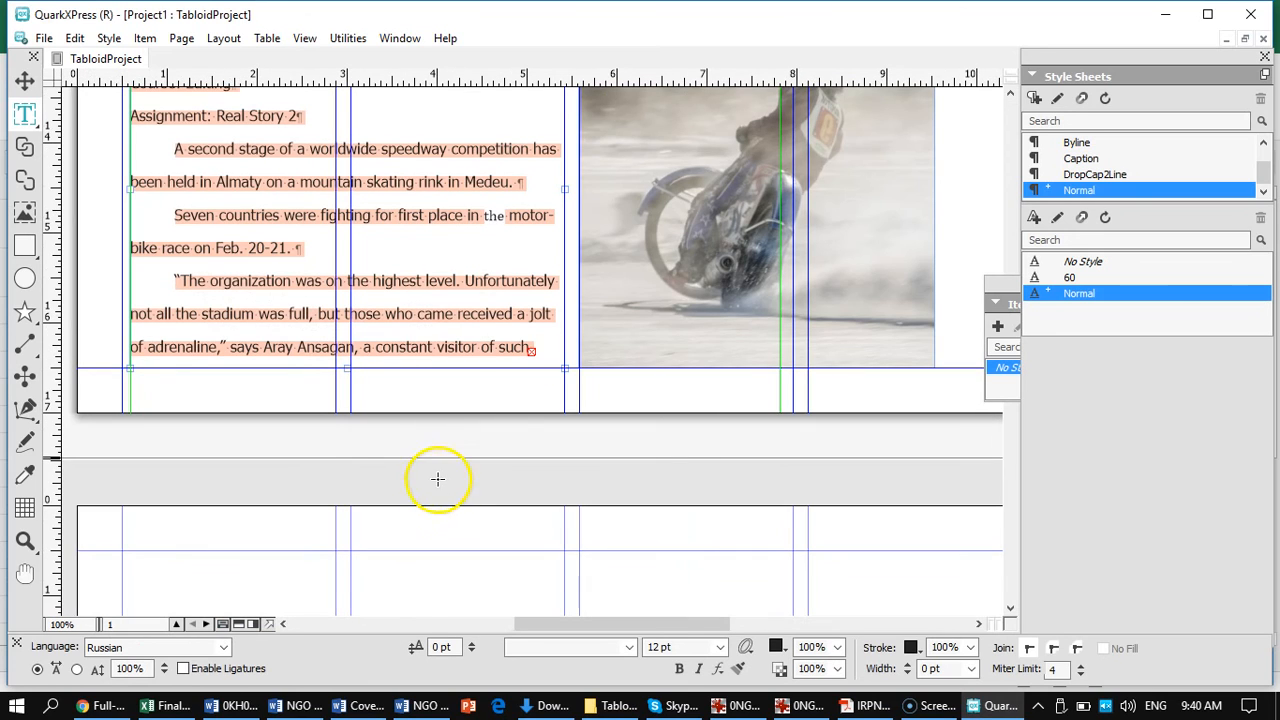
left_click(213, 189)
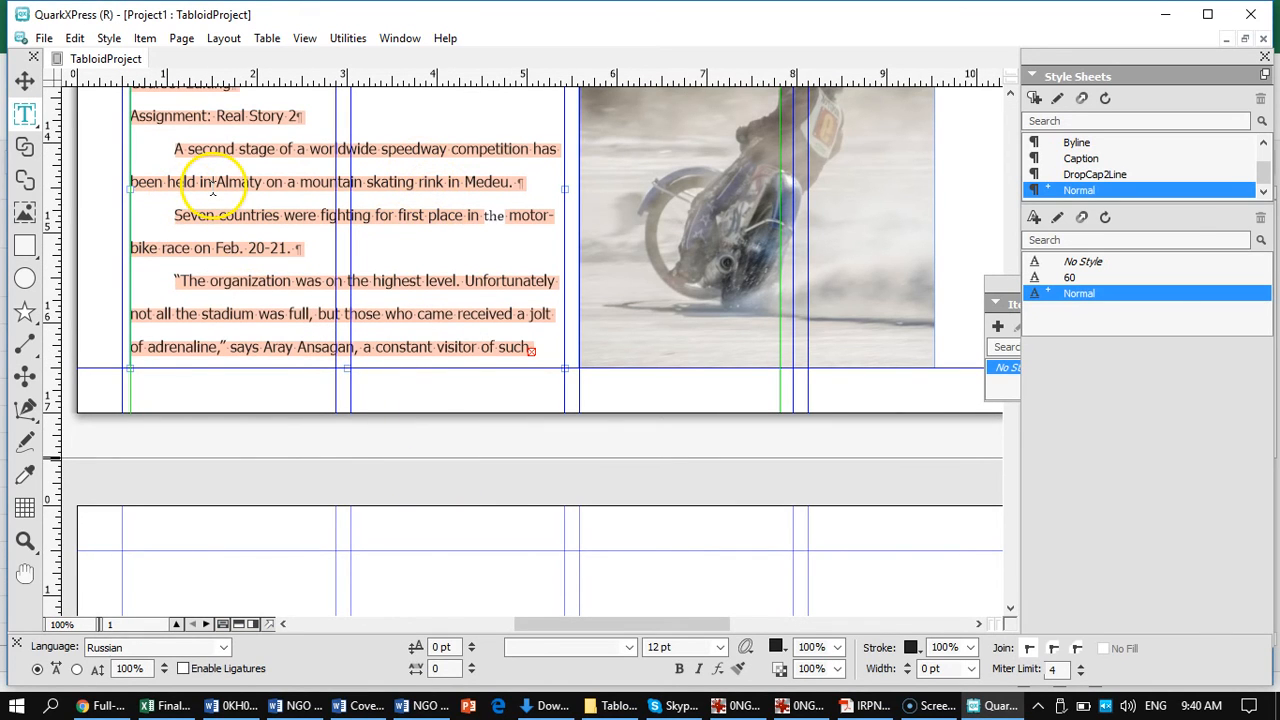
key("ctrl+a")
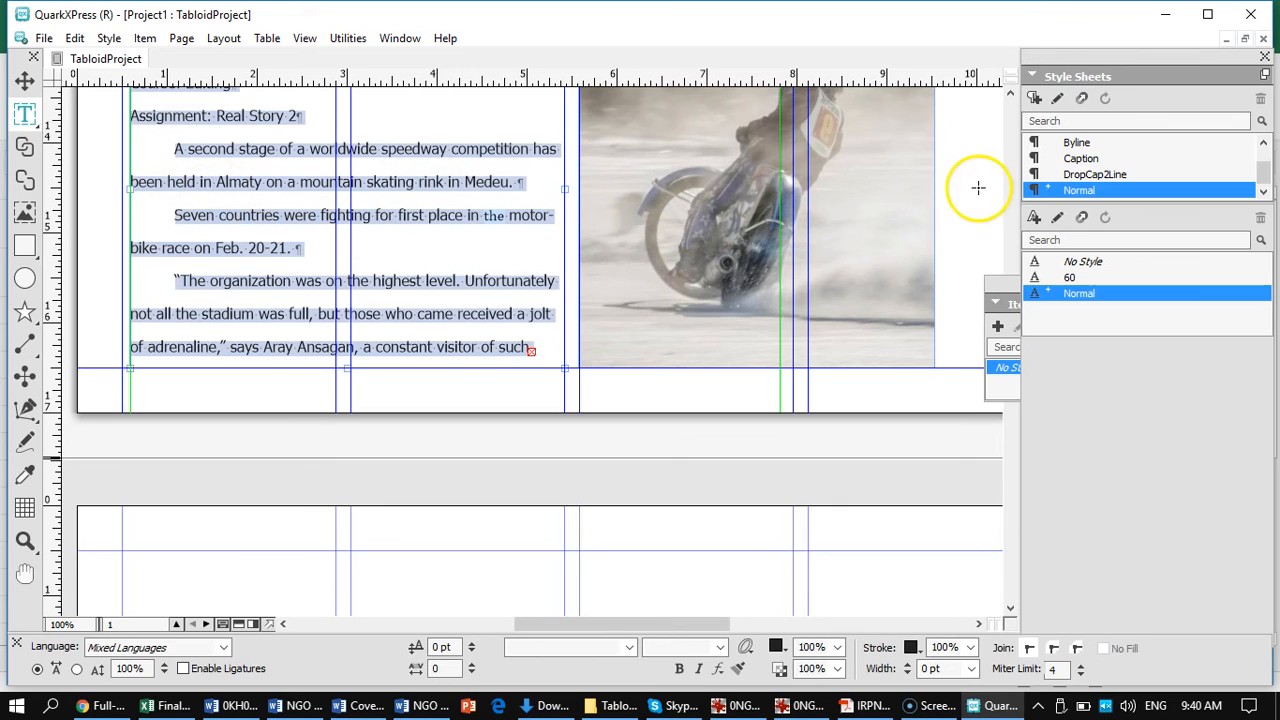
left_click_drag(1266, 176, 1265, 157)
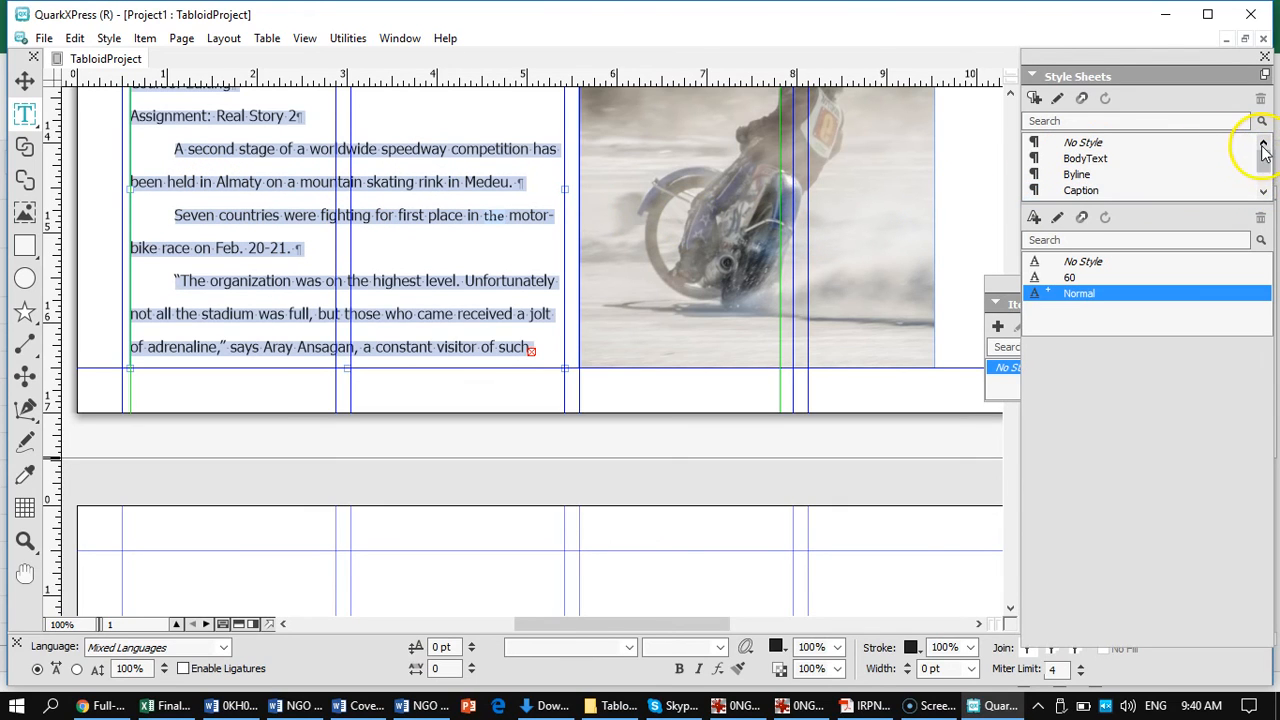
left_click(1084, 144)
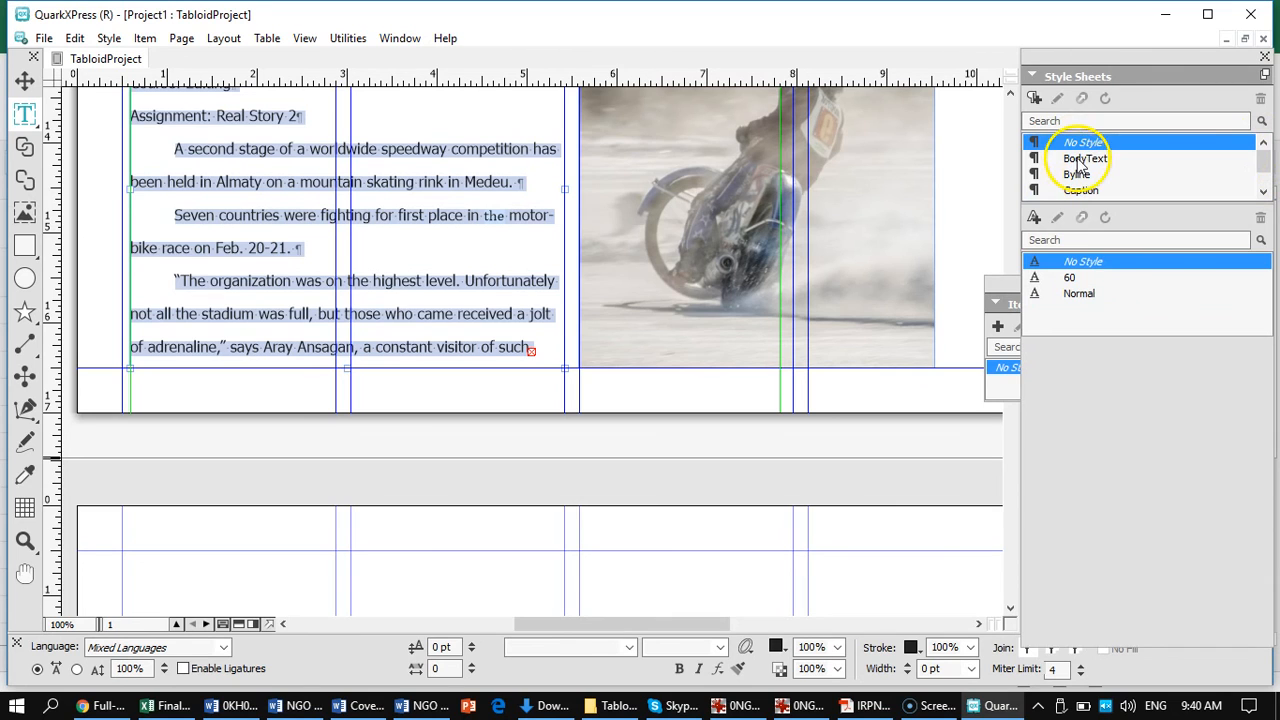
left_click(1085, 158)
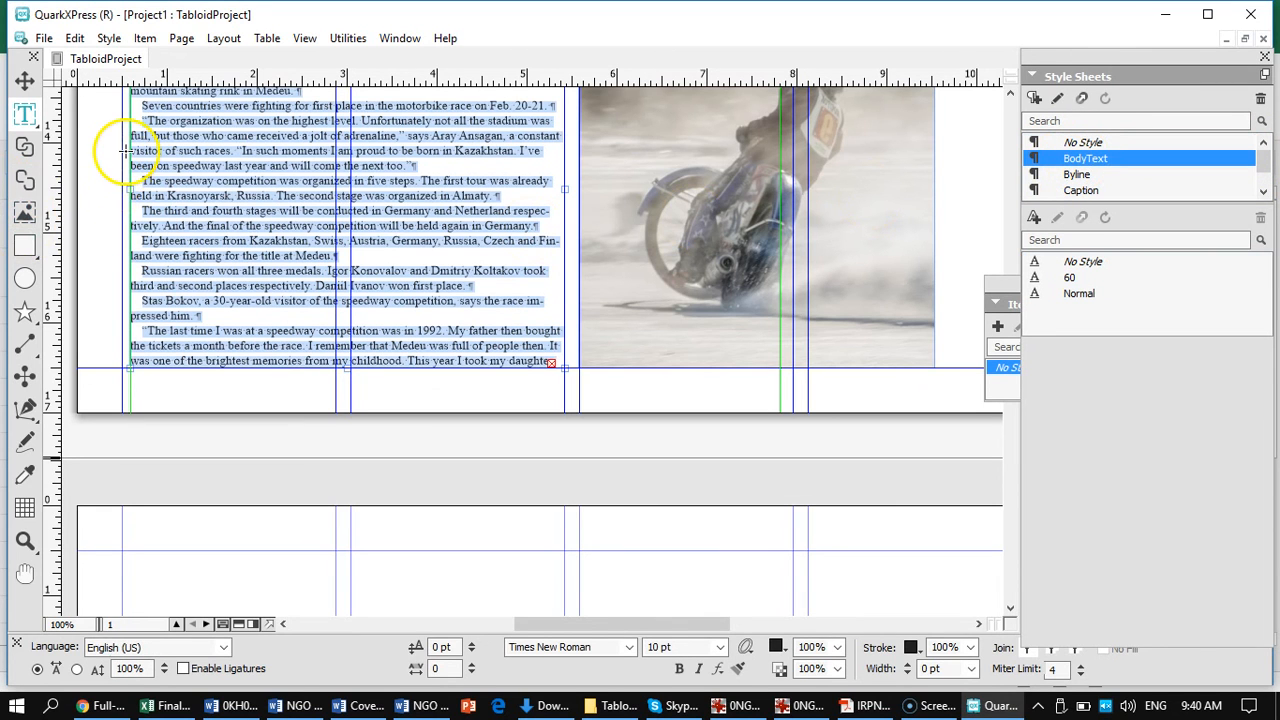
Step: Replace the "Student's Name:" label at the start of the speedway story with "By" to form the byline
scroll(217, 155, "up", 5)
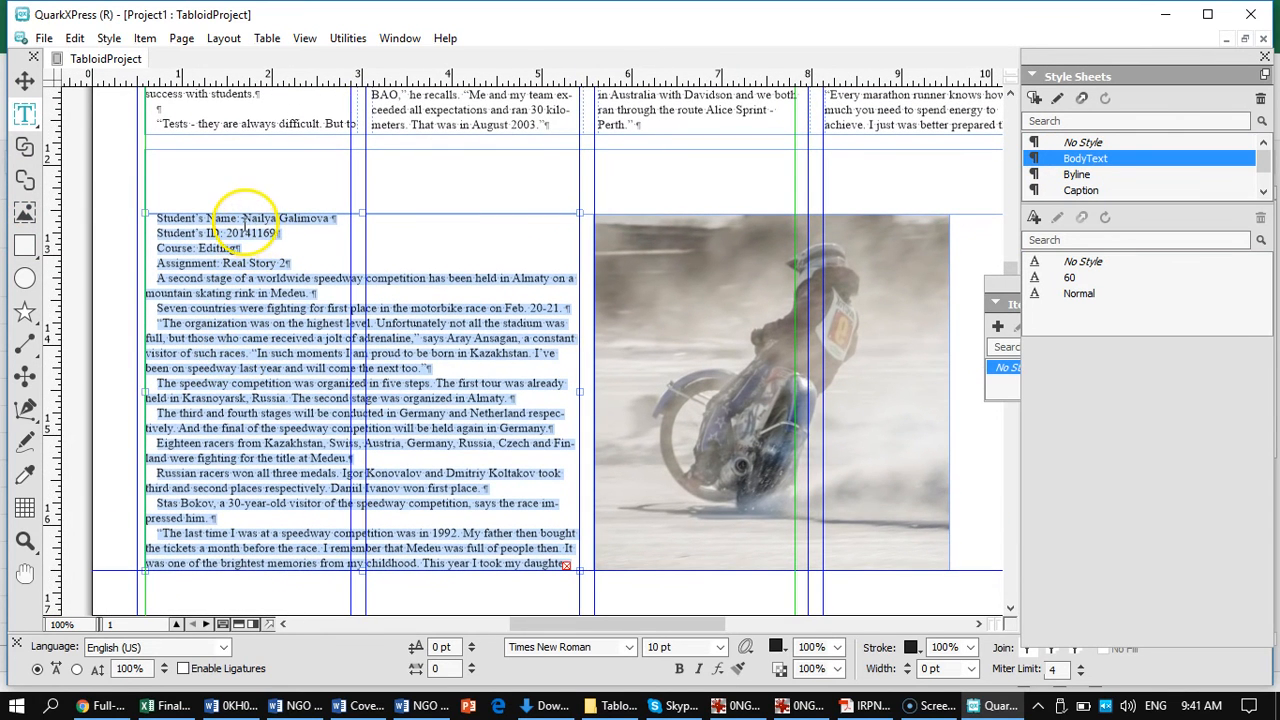
left_click_drag(243, 218, 156, 214)
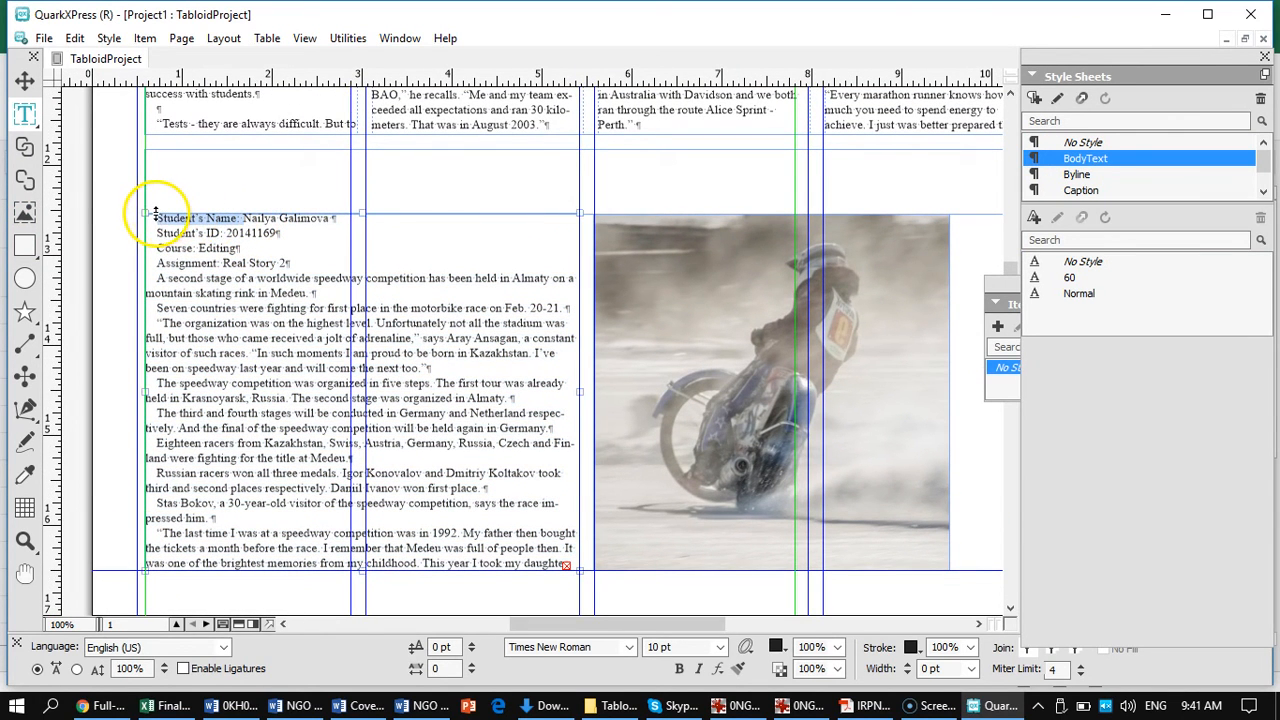
key("BackSpace")
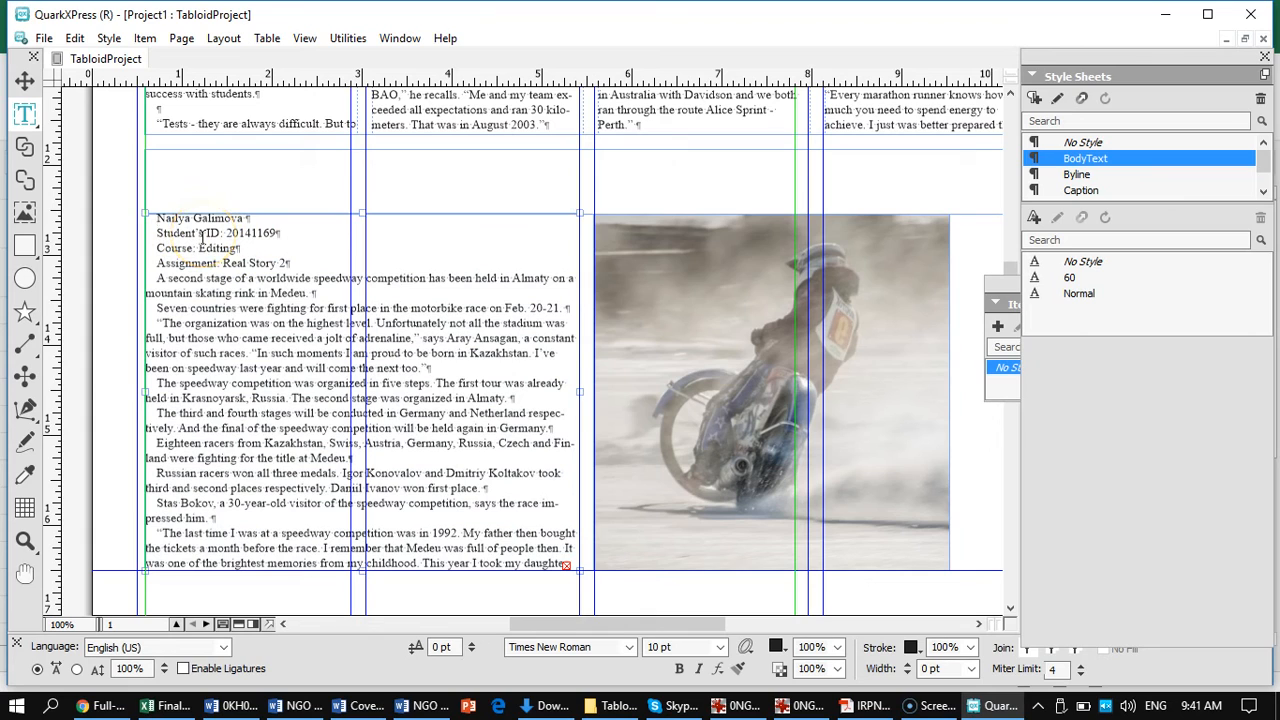
type("By")
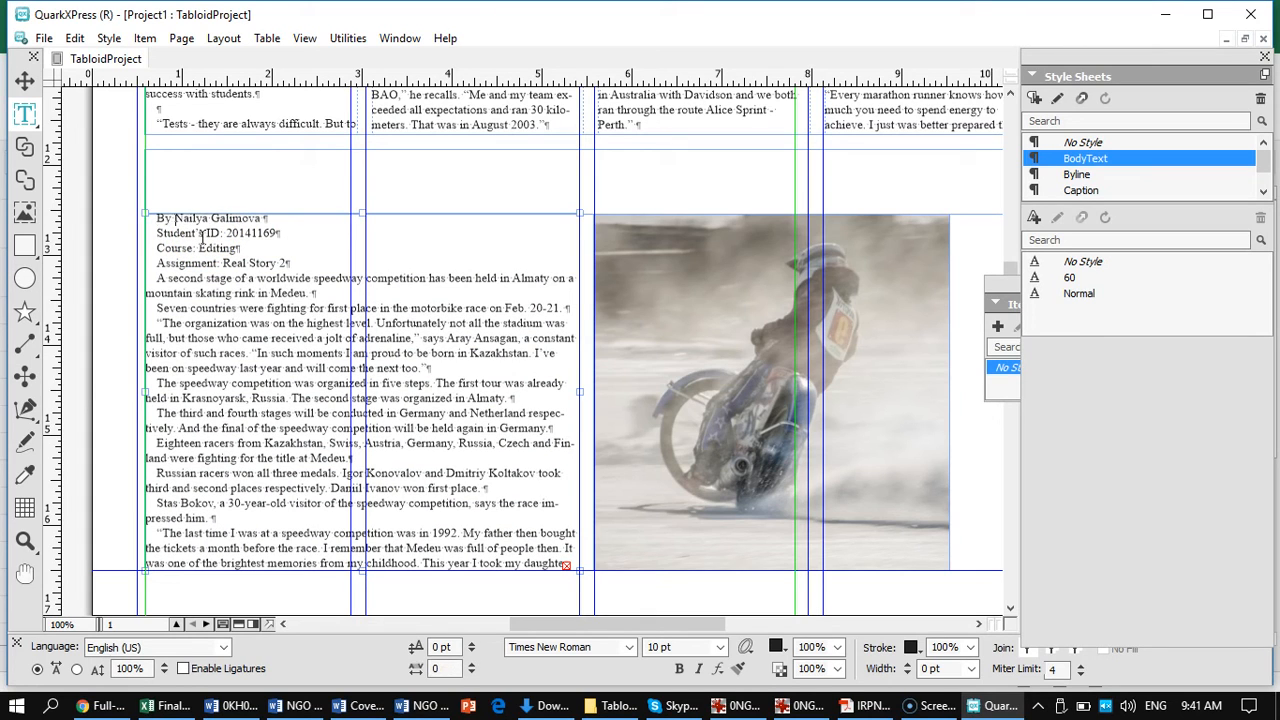
Step: Delete the student ID, course and assignment lines and the leftover empty paragraph beneath the speedway story's byline
left_click_drag(249, 250, 157, 233)
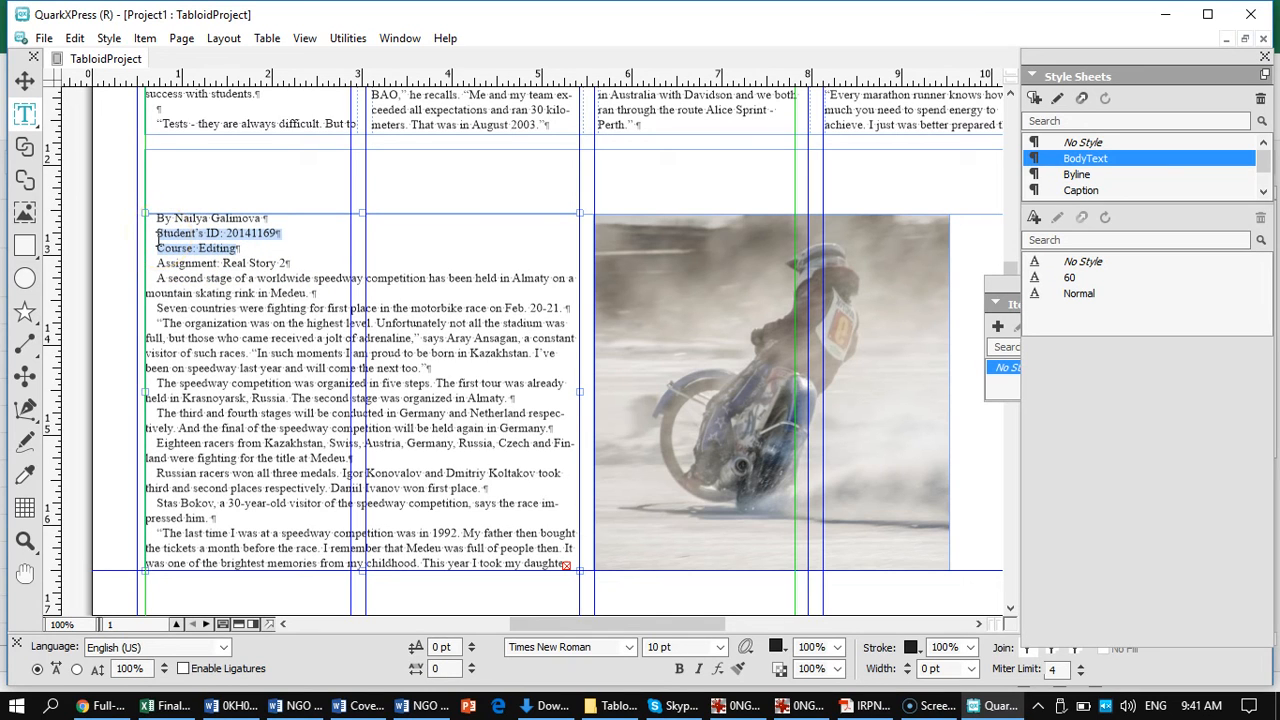
key("BackSpace")
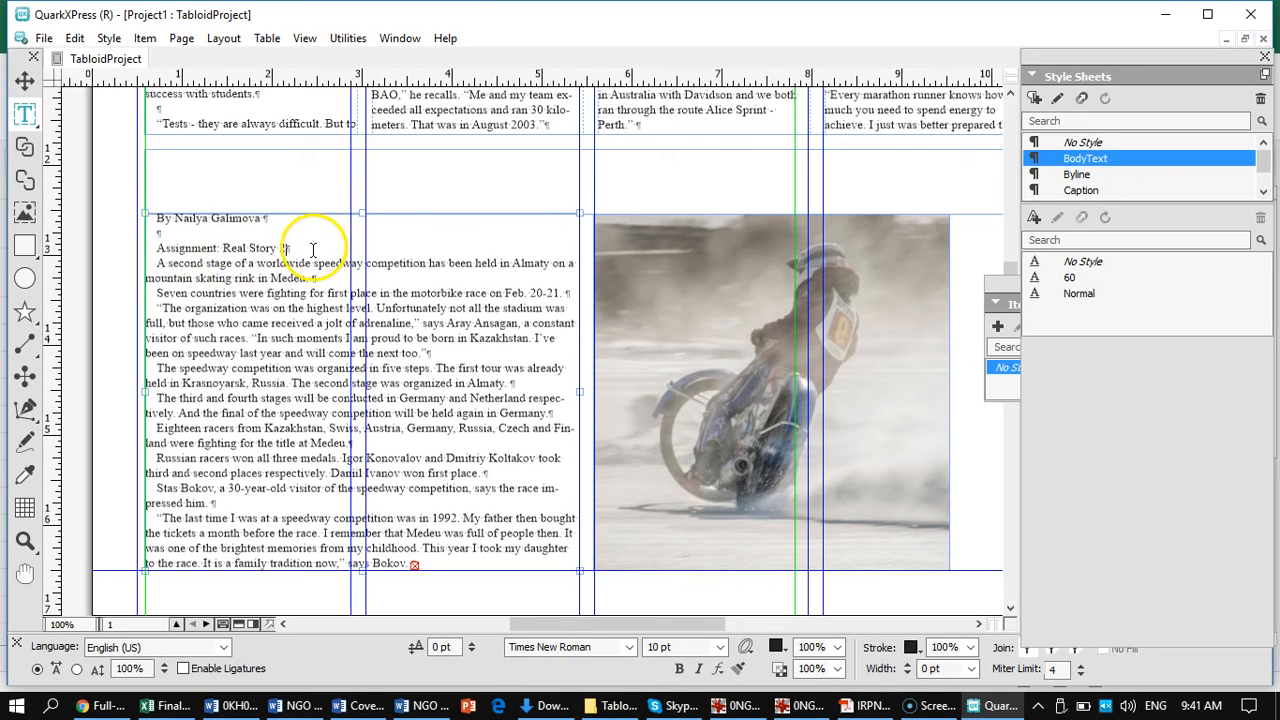
triple_click(185, 241)
key("BackSpace")
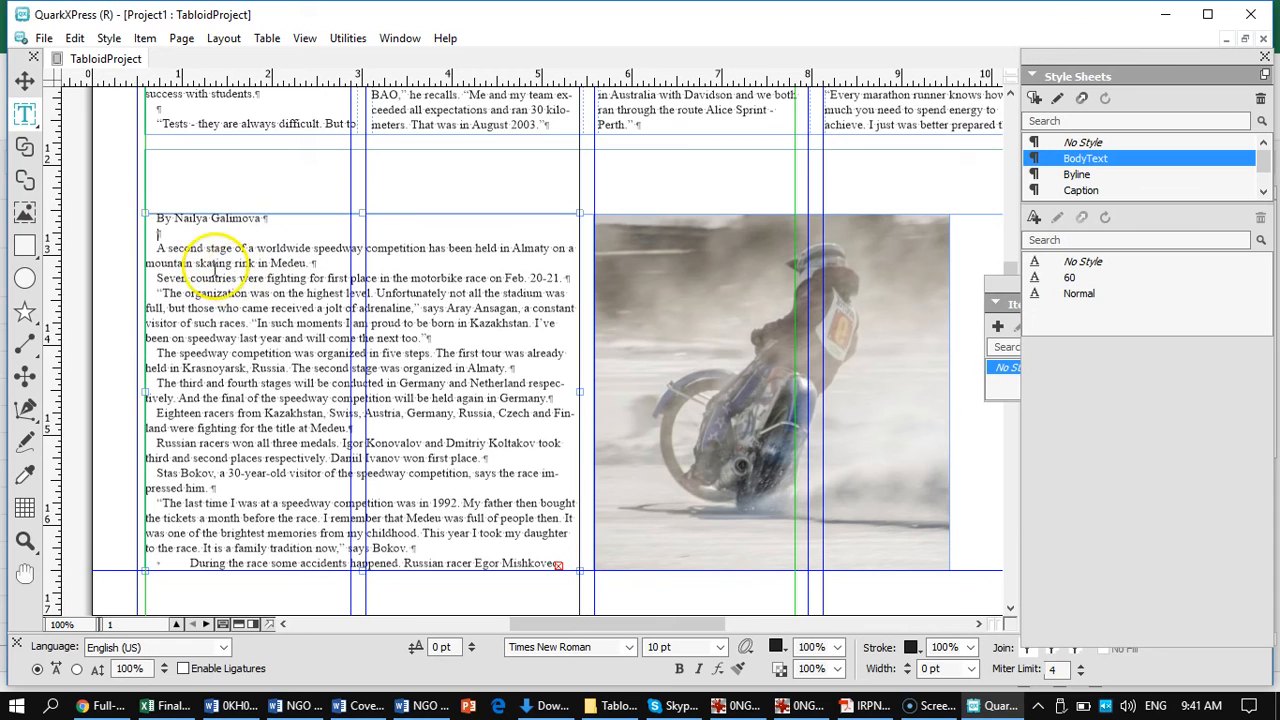
key("BackSpace")
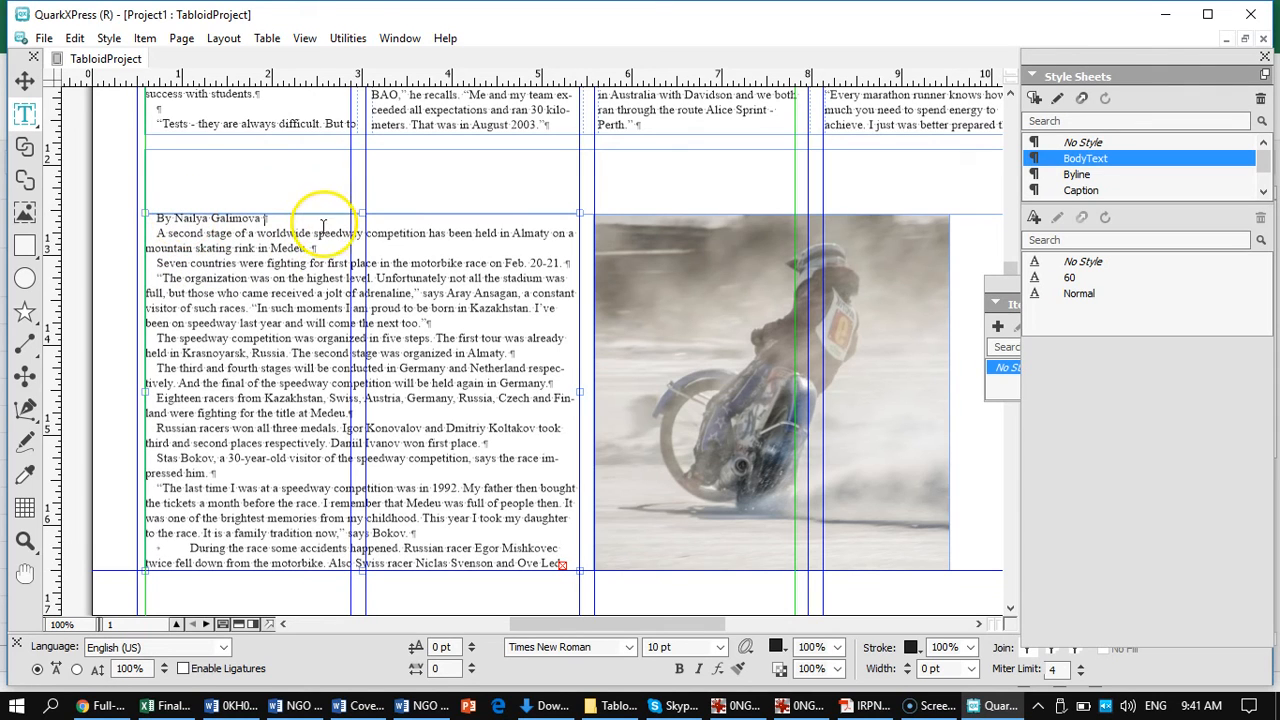
Step: Apply the Byline style sheet to the speedway story's author line
left_click_drag(284, 220, 158, 218)
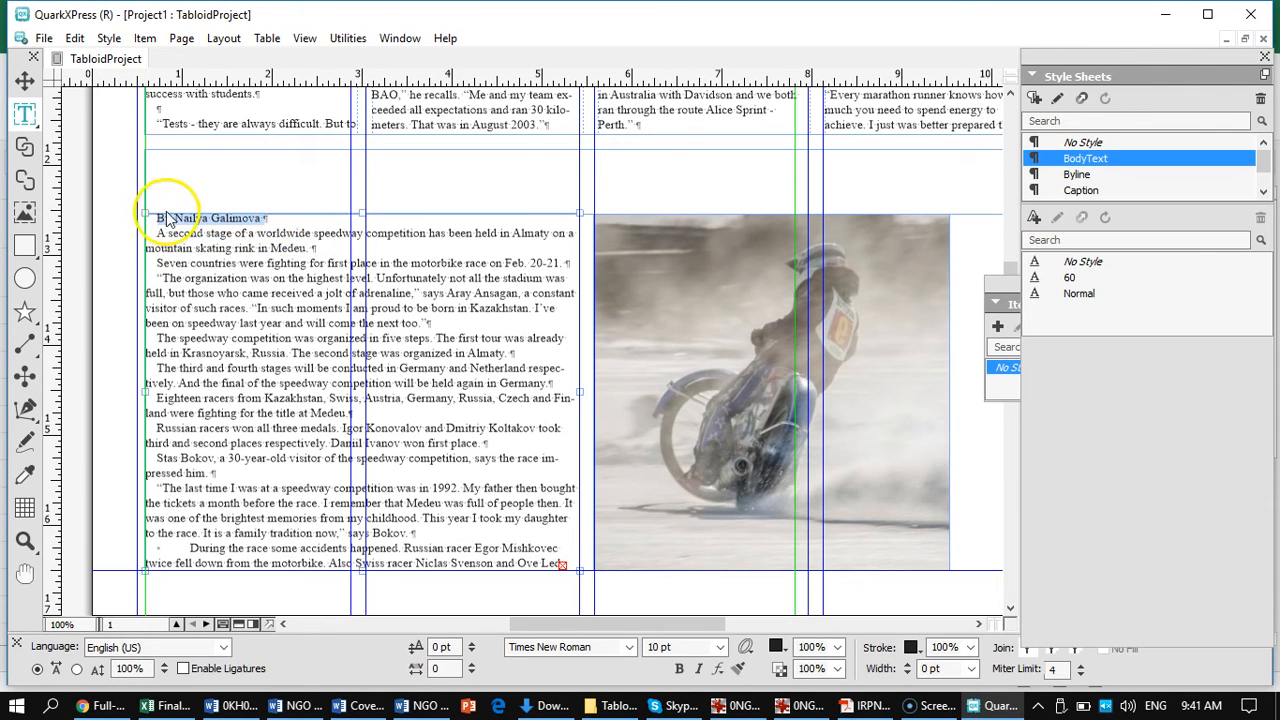
left_click(1077, 174)
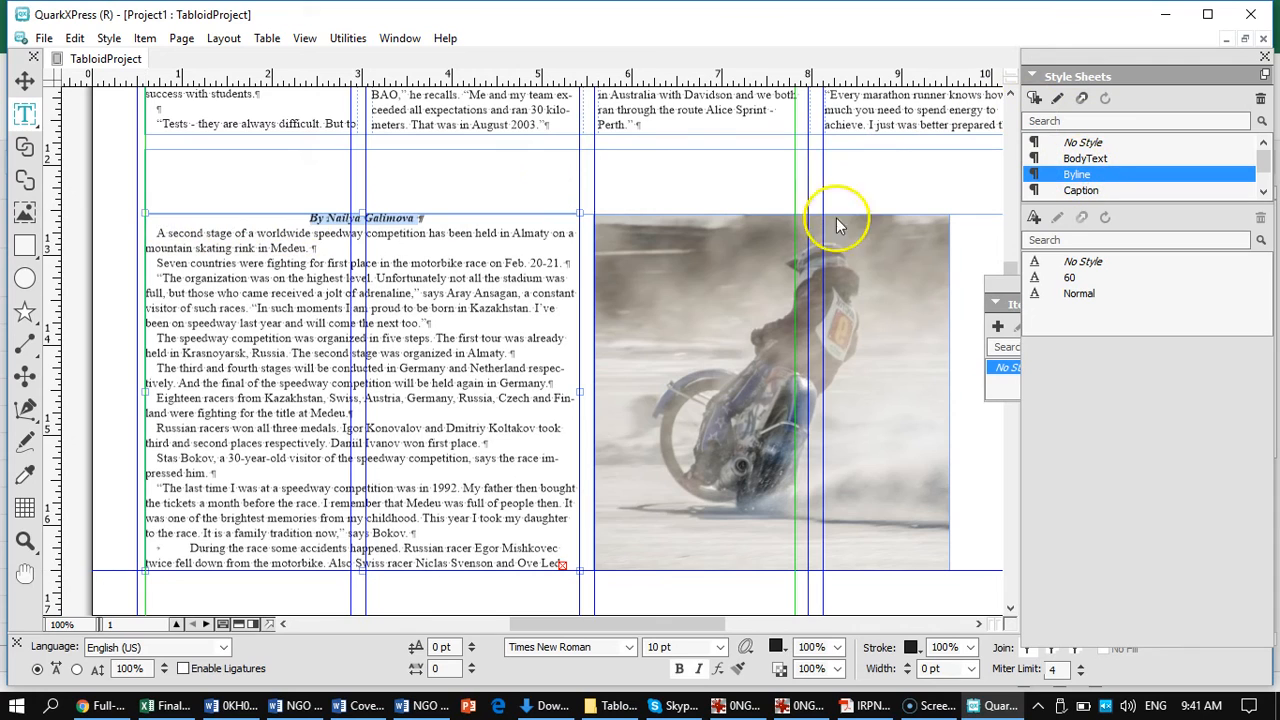
left_click(305, 235)
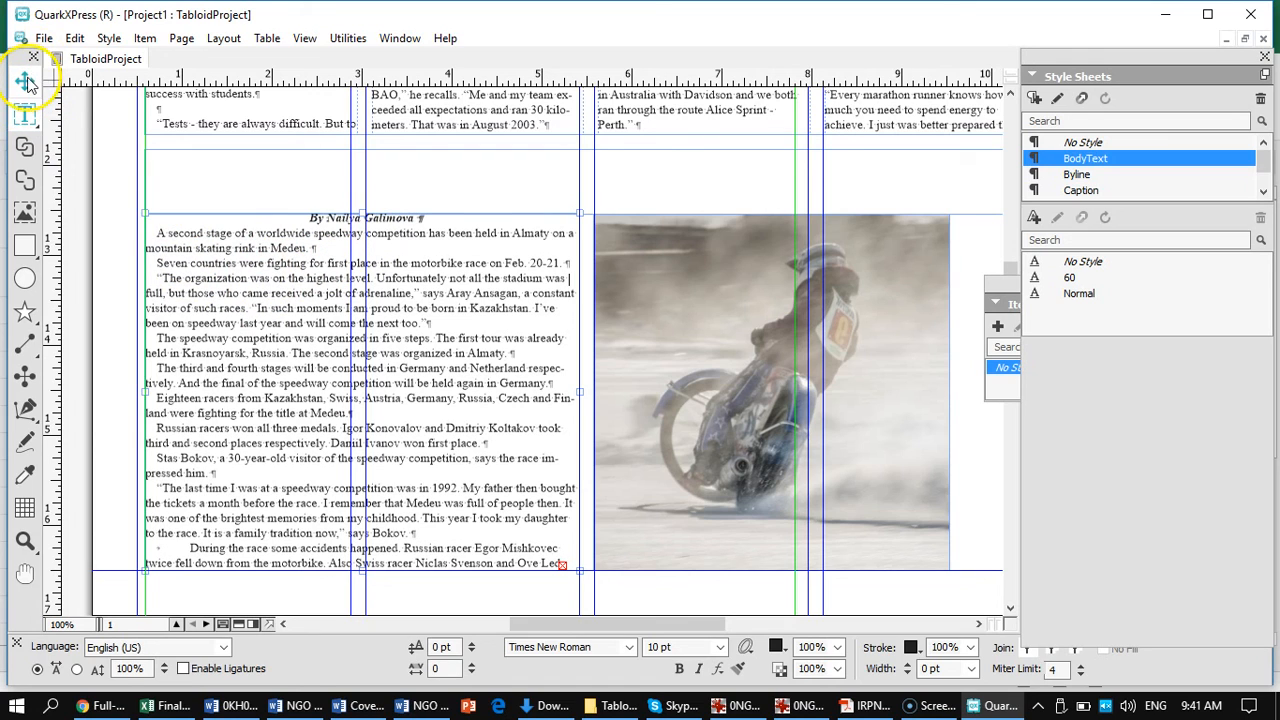
Step: Extend the speedway story's text box and the empty headline box above it leftward to the margin guide at 0.5"
left_click(25, 147)
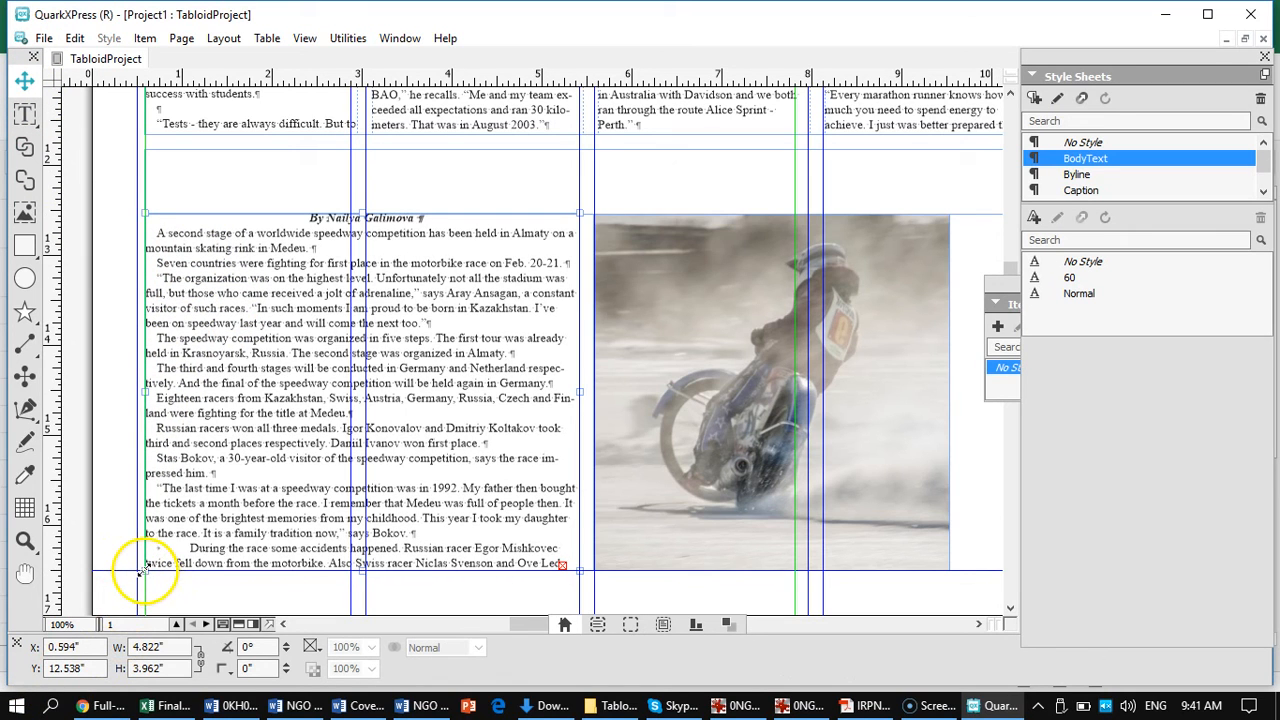
left_click_drag(145, 567, 133, 570)
left_click(151, 183)
left_click_drag(146, 182, 140, 183)
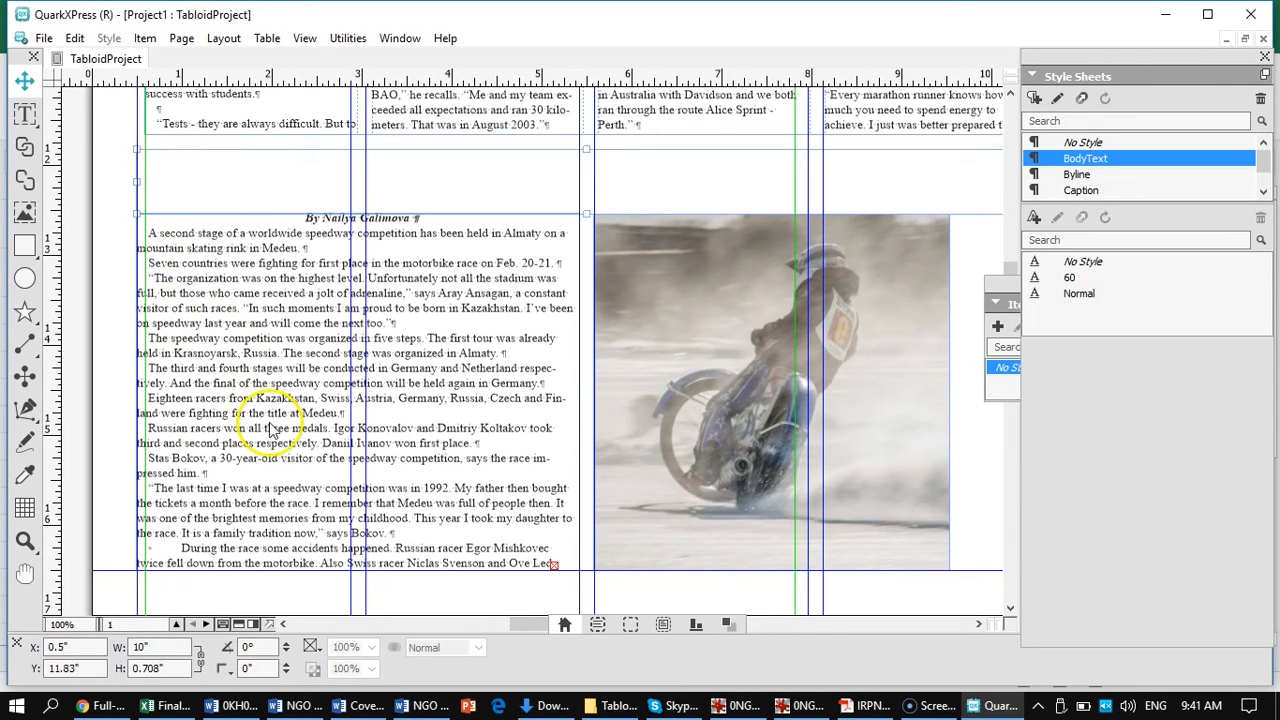
Step: Divide the speedway story's text box into 2 columns
left_click(495, 351)
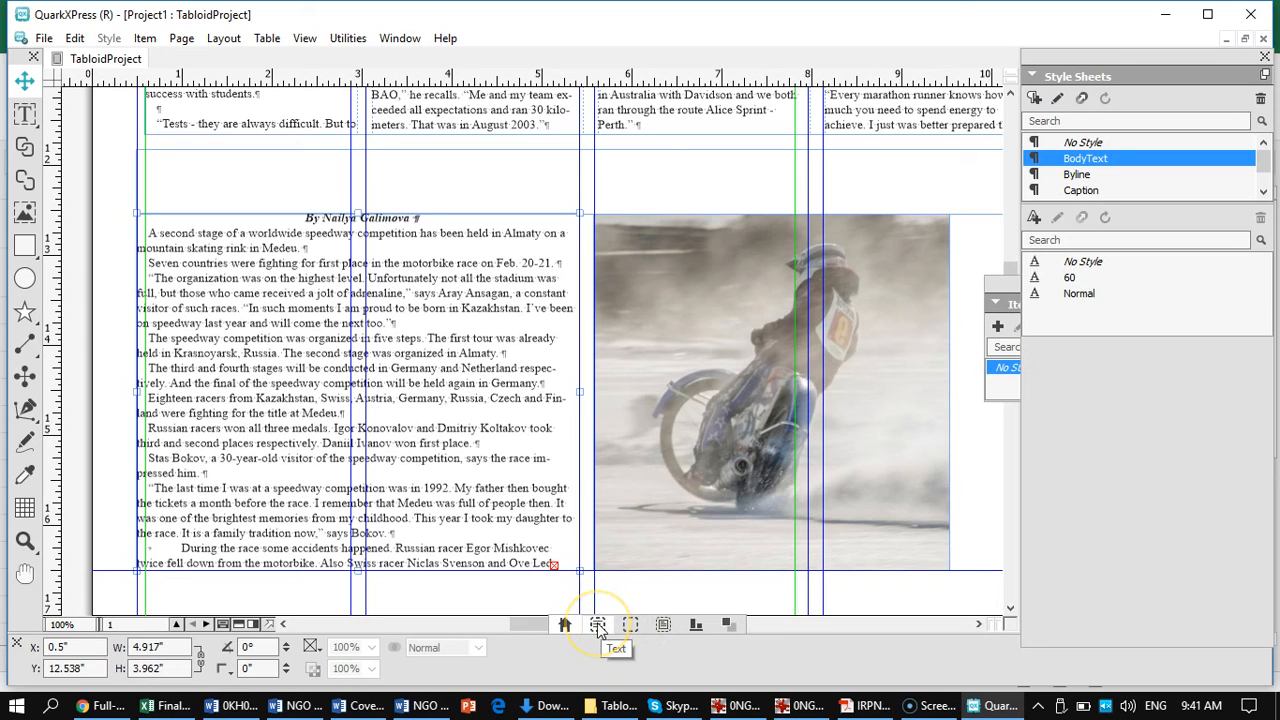
left_click(631, 626)
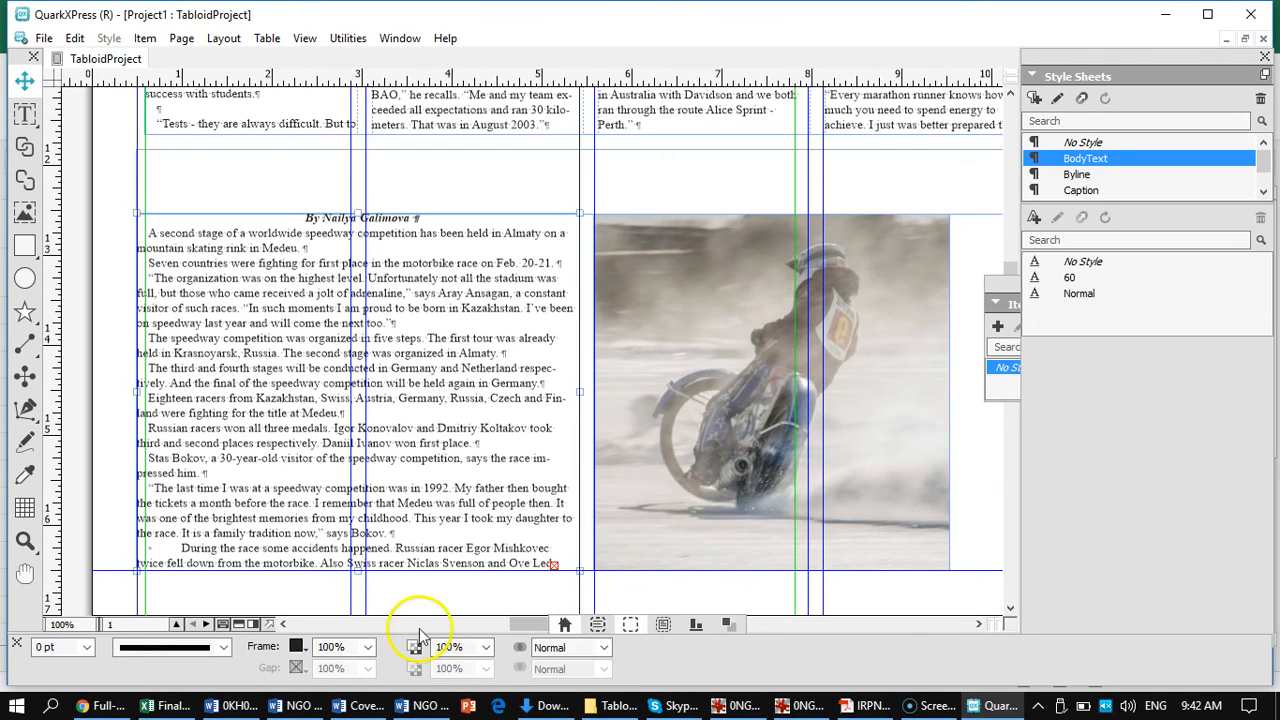
left_click(593, 626)
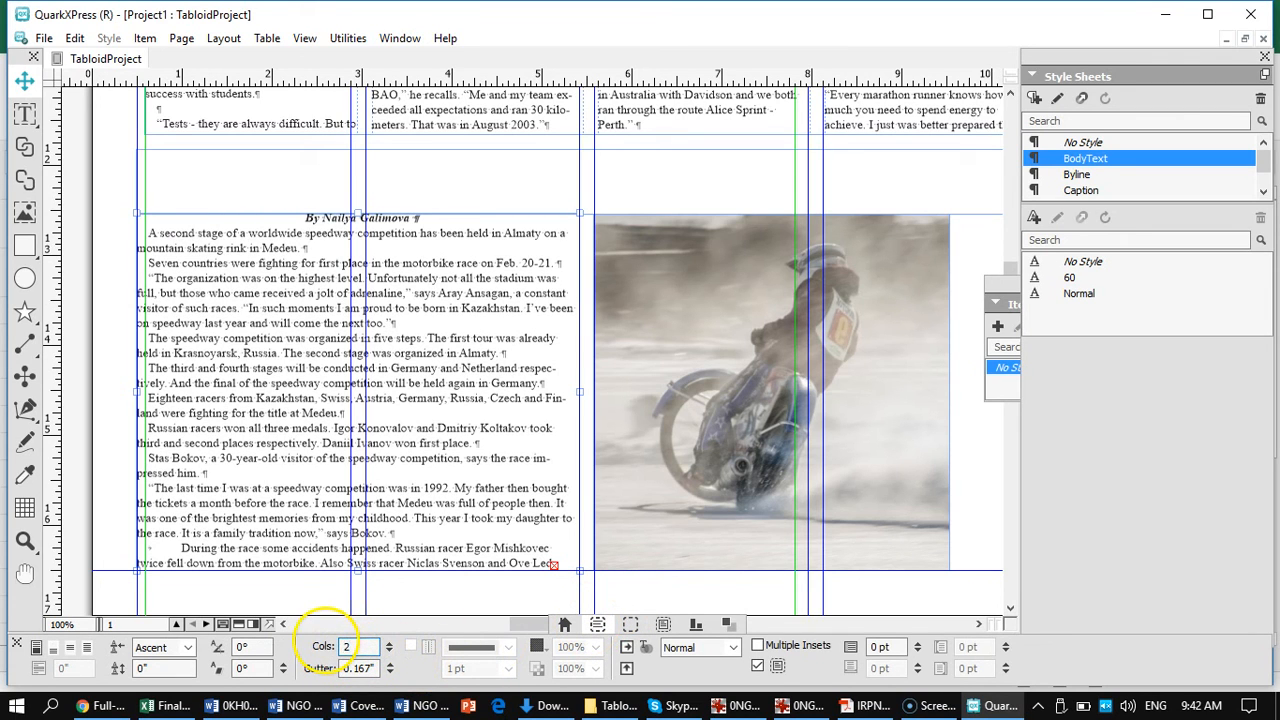
key("Return")
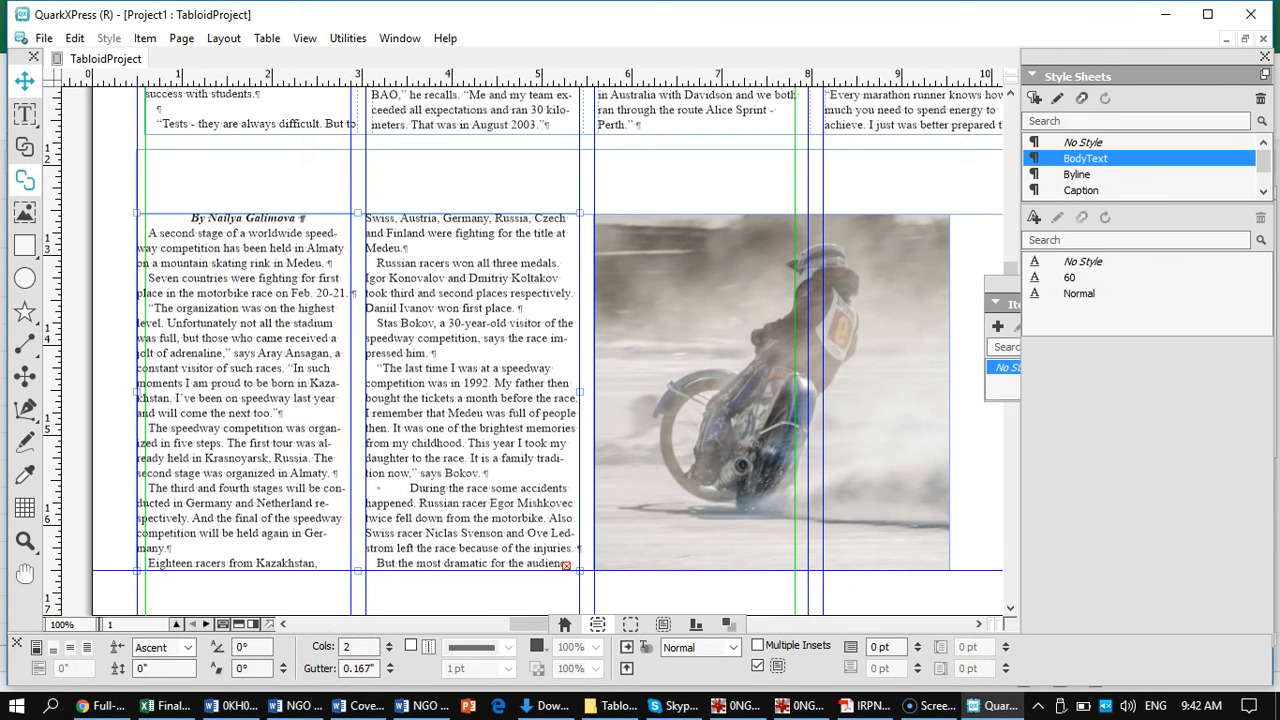
Step: Apply the DropCap2Line style sheet to the speedway story's opening paragraph
left_click(25, 114)
triple_click(191, 248)
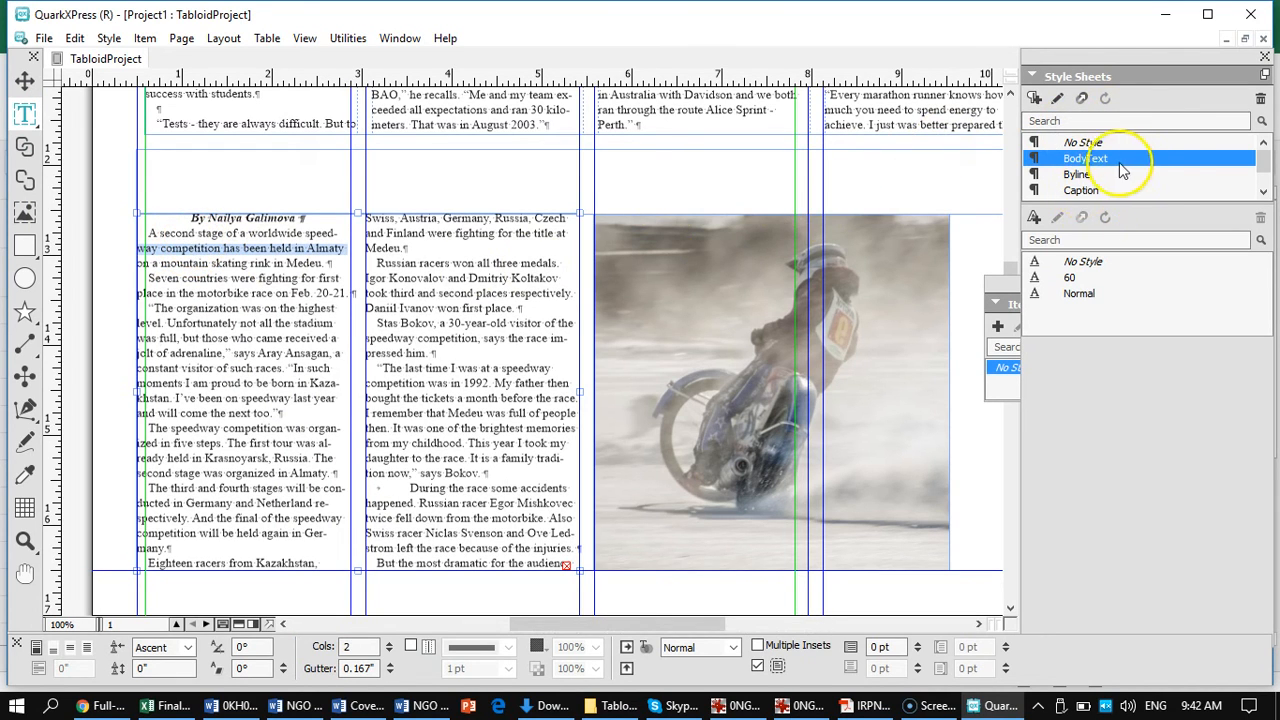
scroll(1140, 185, "down", 2)
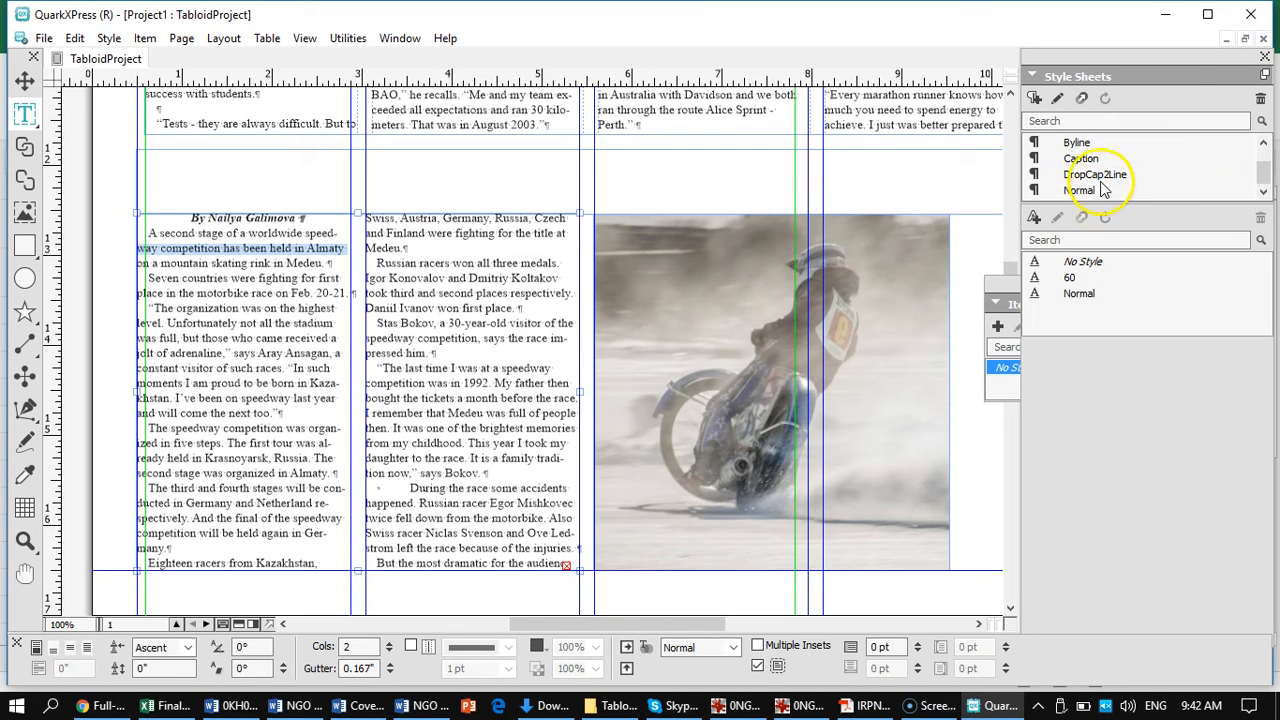
left_click(1094, 176)
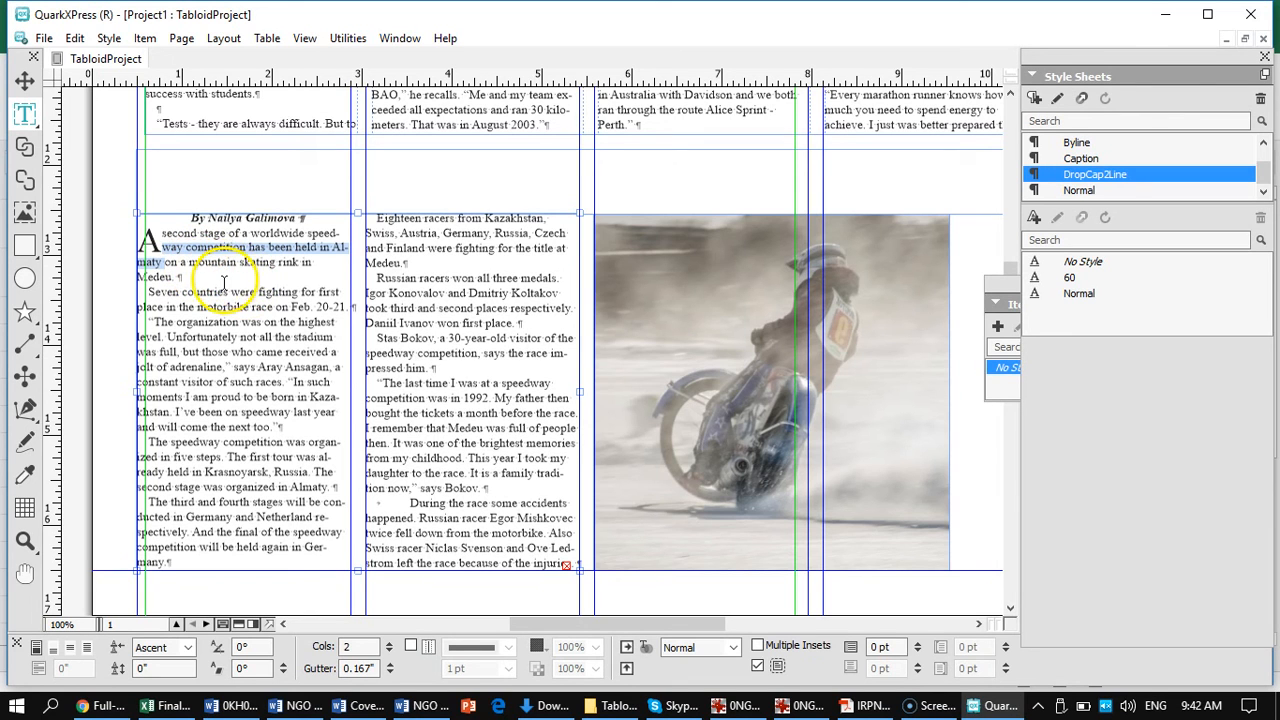
Step: Extend the runner story's headline box and its four-column text box leftward to the page margin guide
left_click_drag(256, 284, 269, 345)
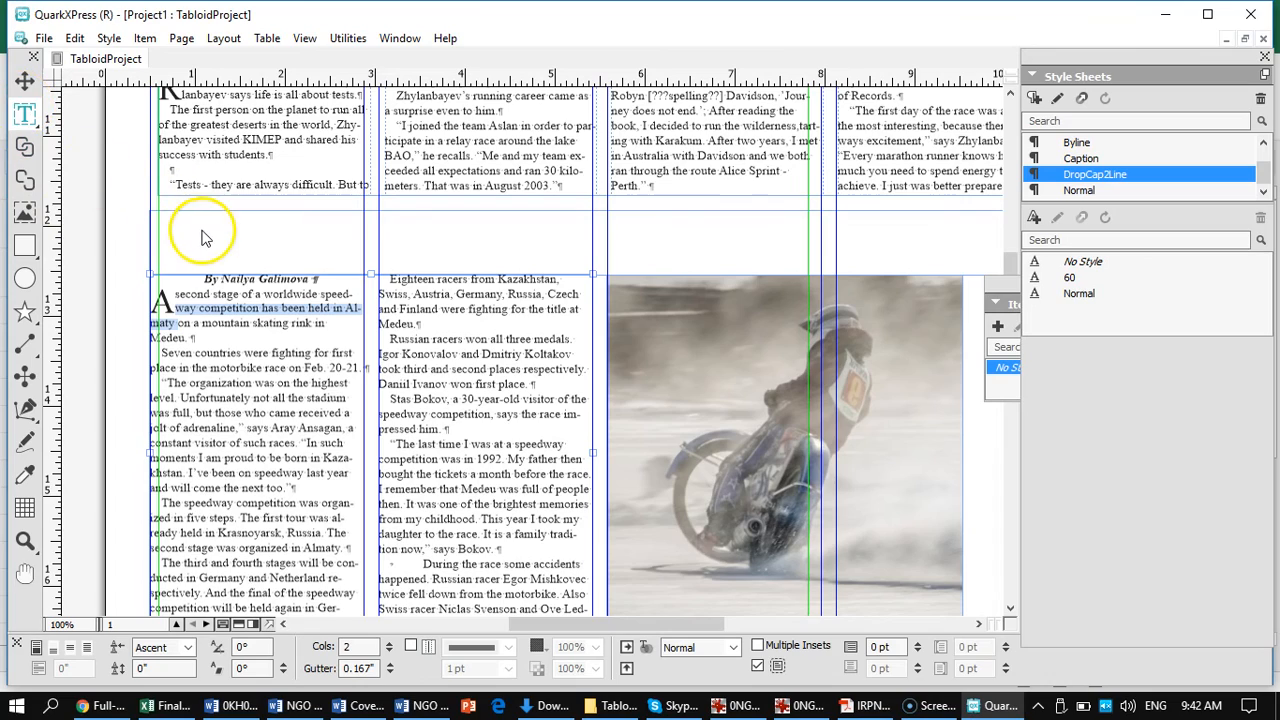
left_click_drag(240, 145, 258, 268)
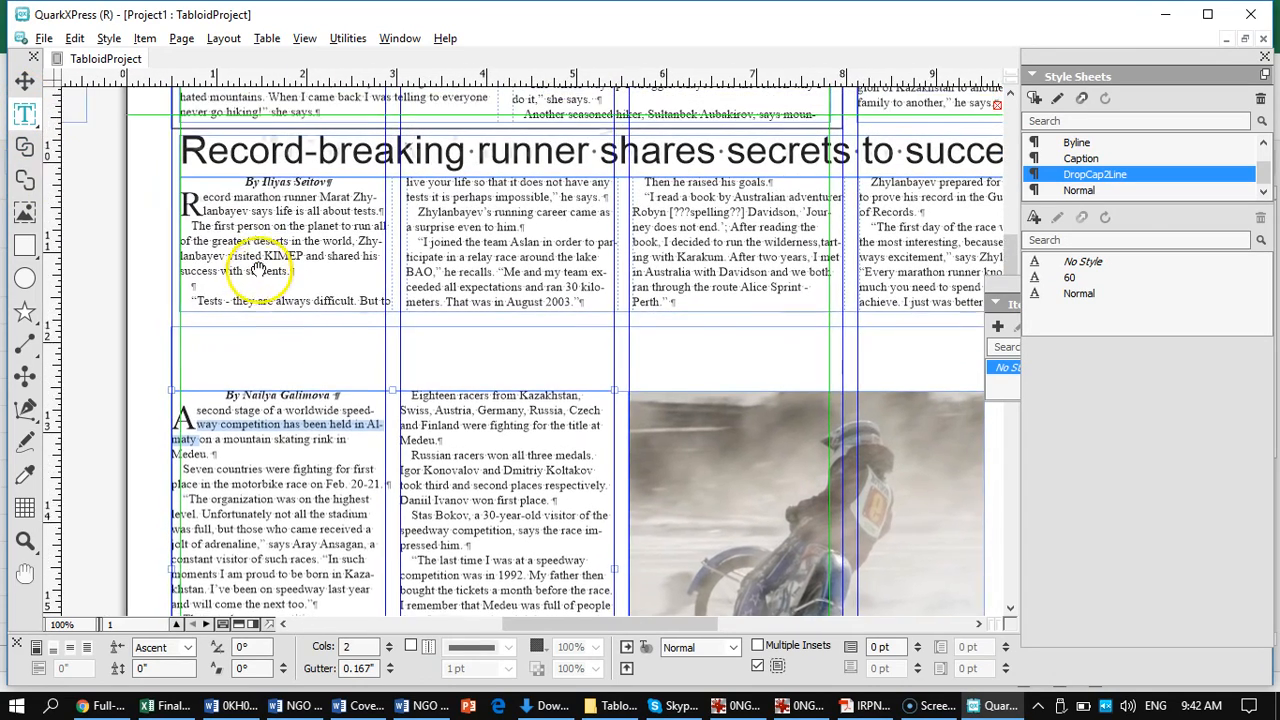
triple_click(180, 172)
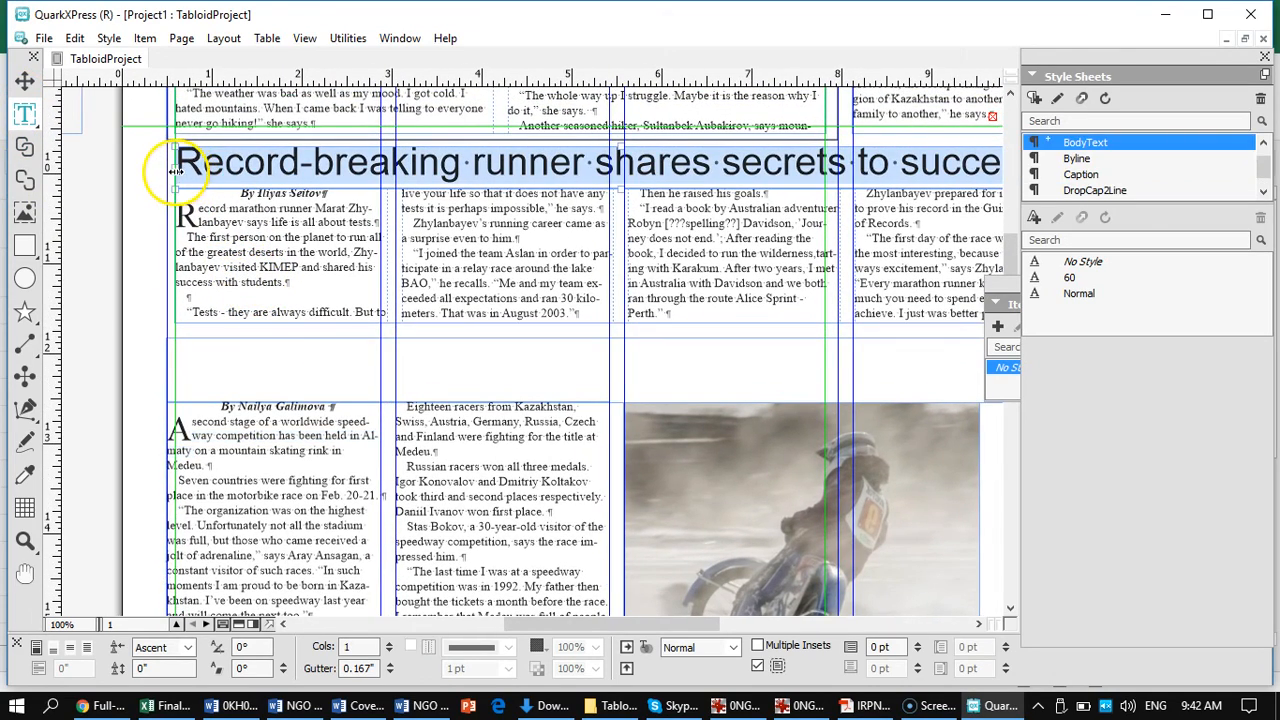
left_click(193, 253)
left_click_drag(170, 253, 164, 256)
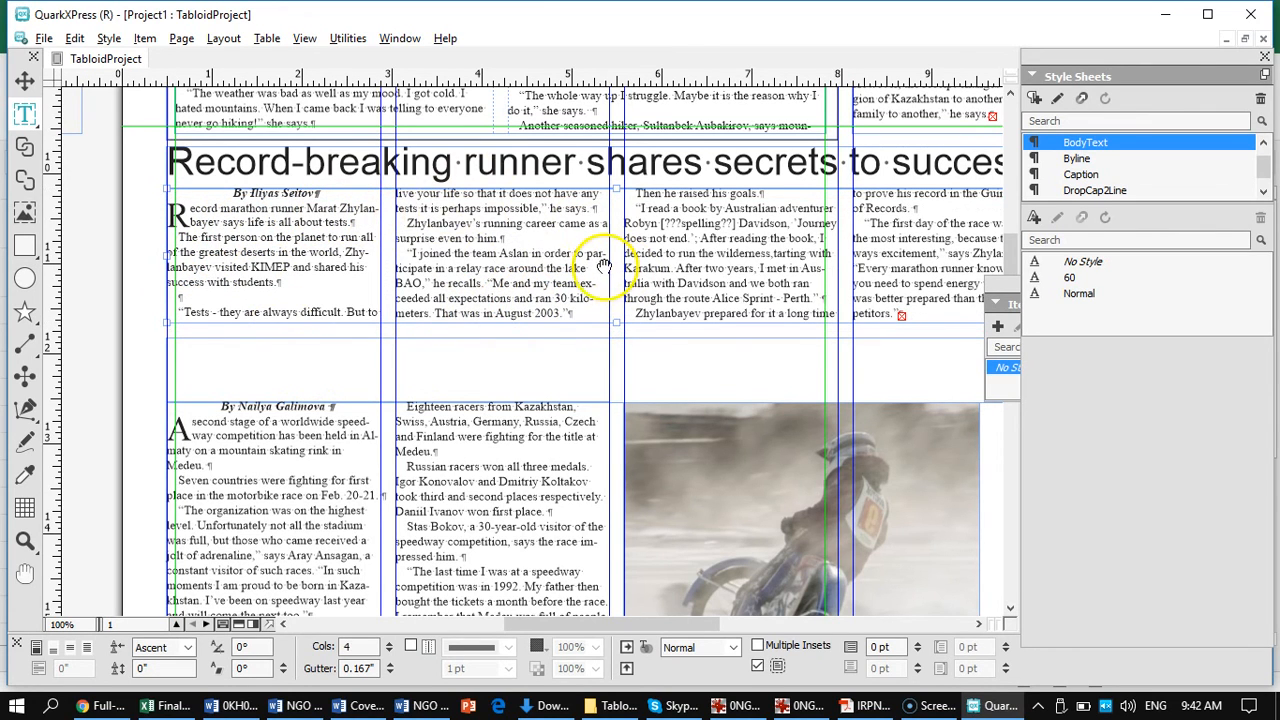
Step: Set the runner story's headline to 32 pt so it fills the width of its box
left_click_drag(571, 243, 223, 286)
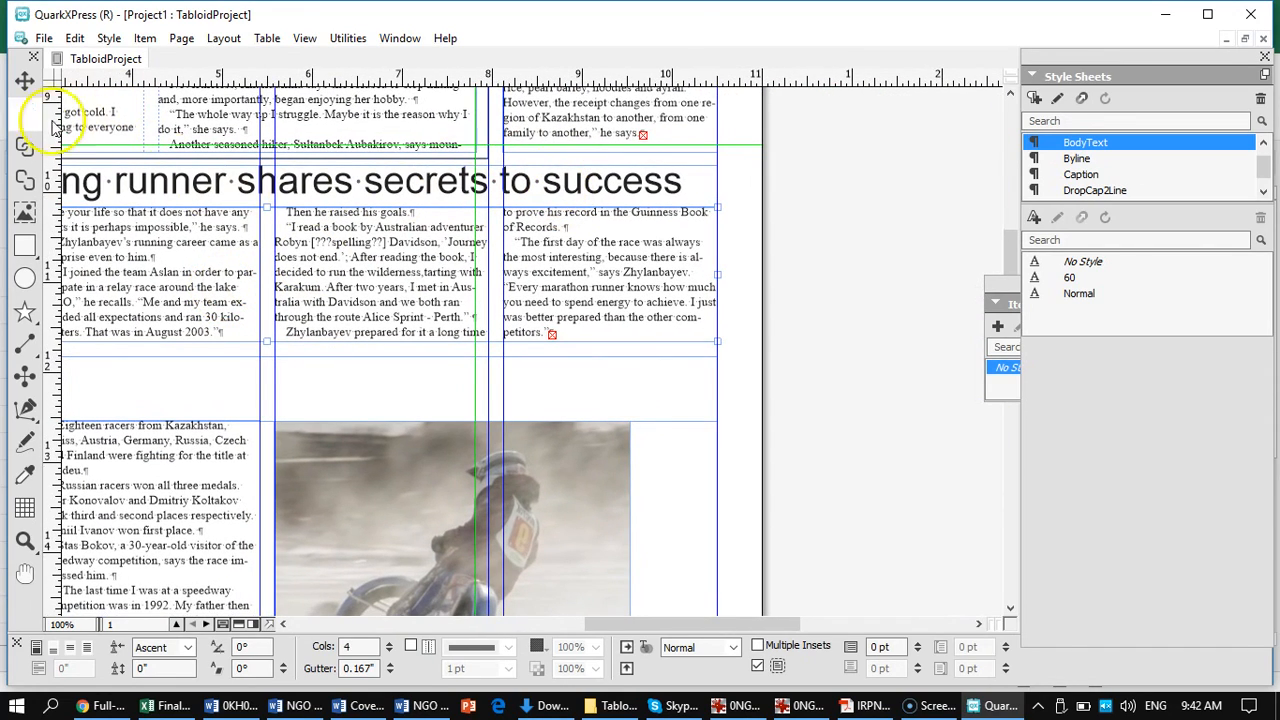
triple_click(218, 183)
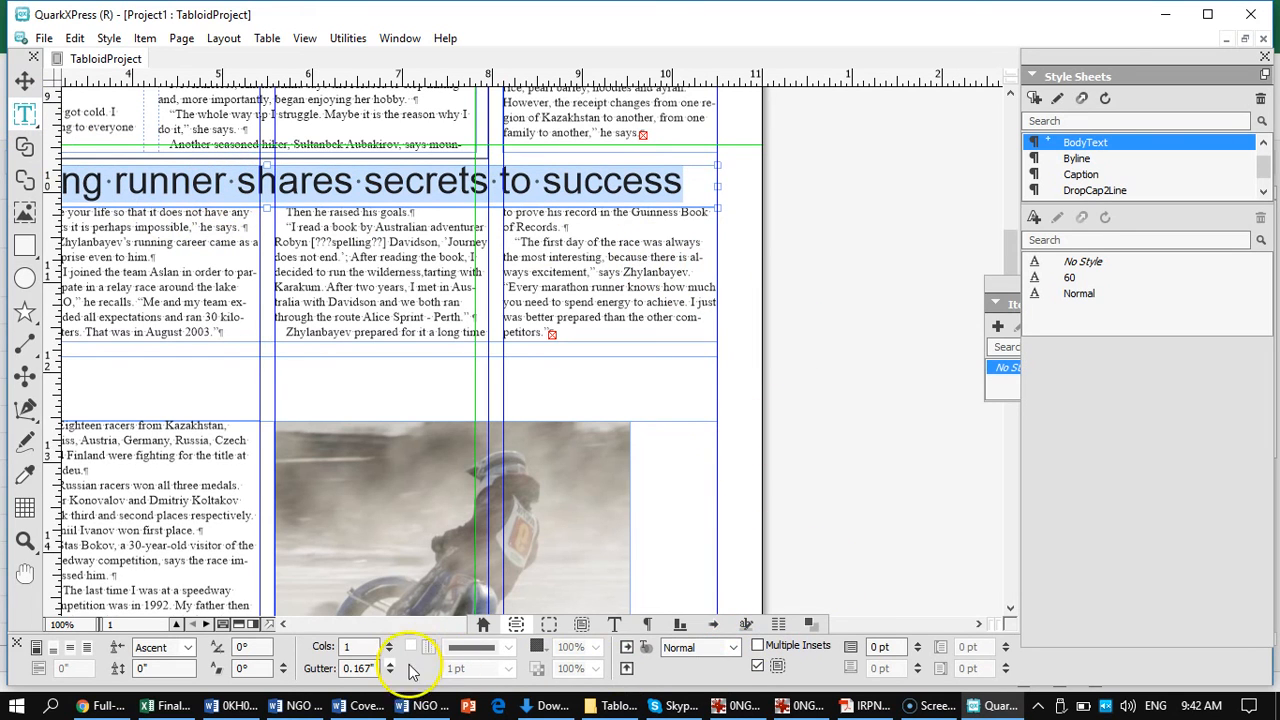
left_click(614, 624)
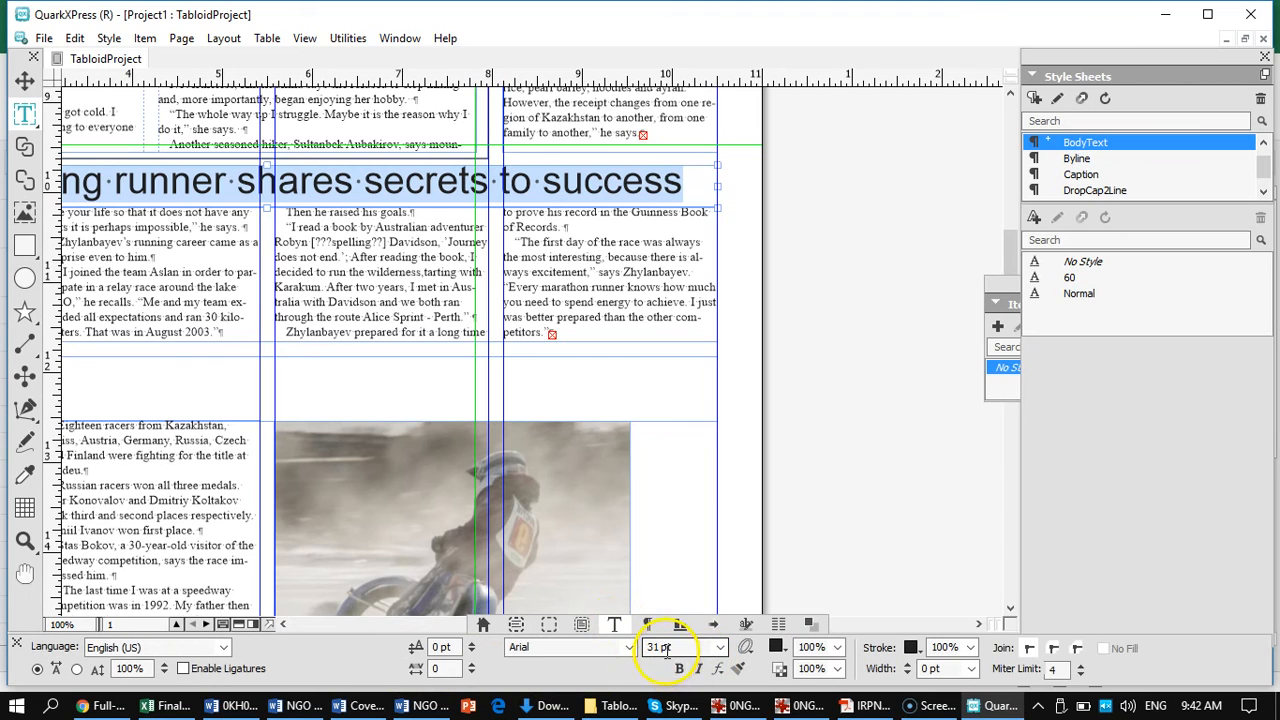
double_click(658, 647)
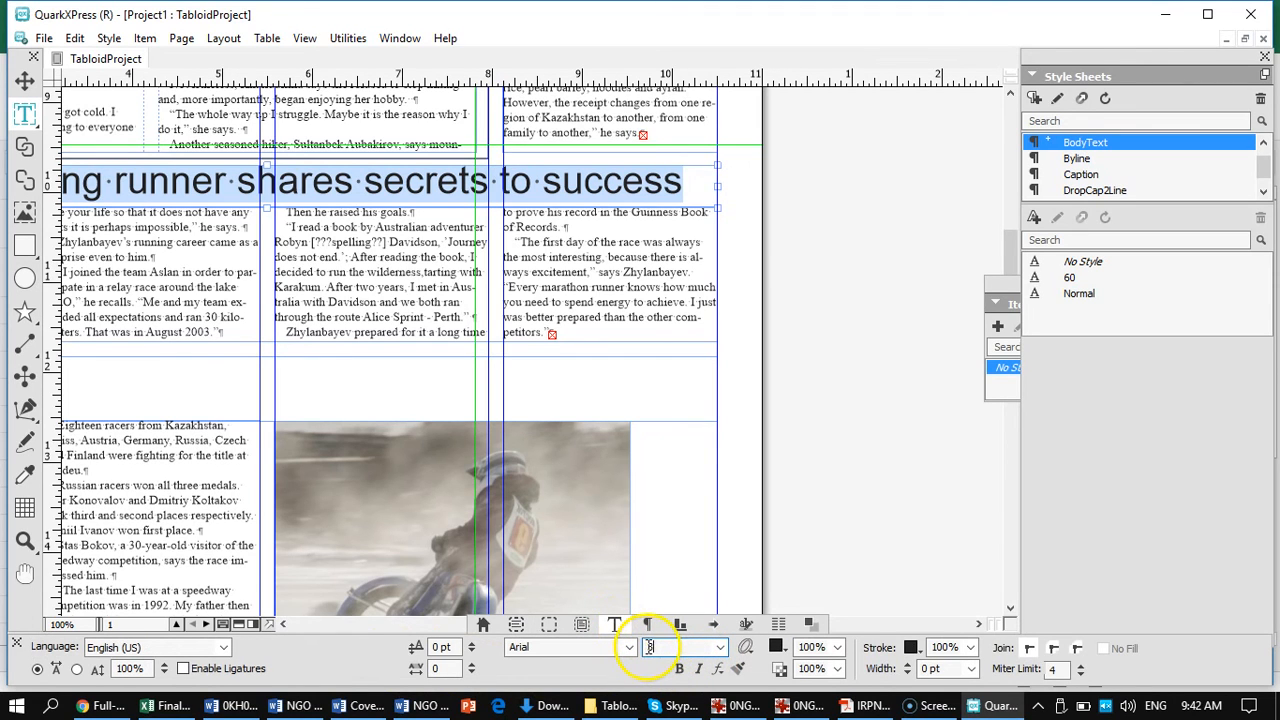
key("Return")
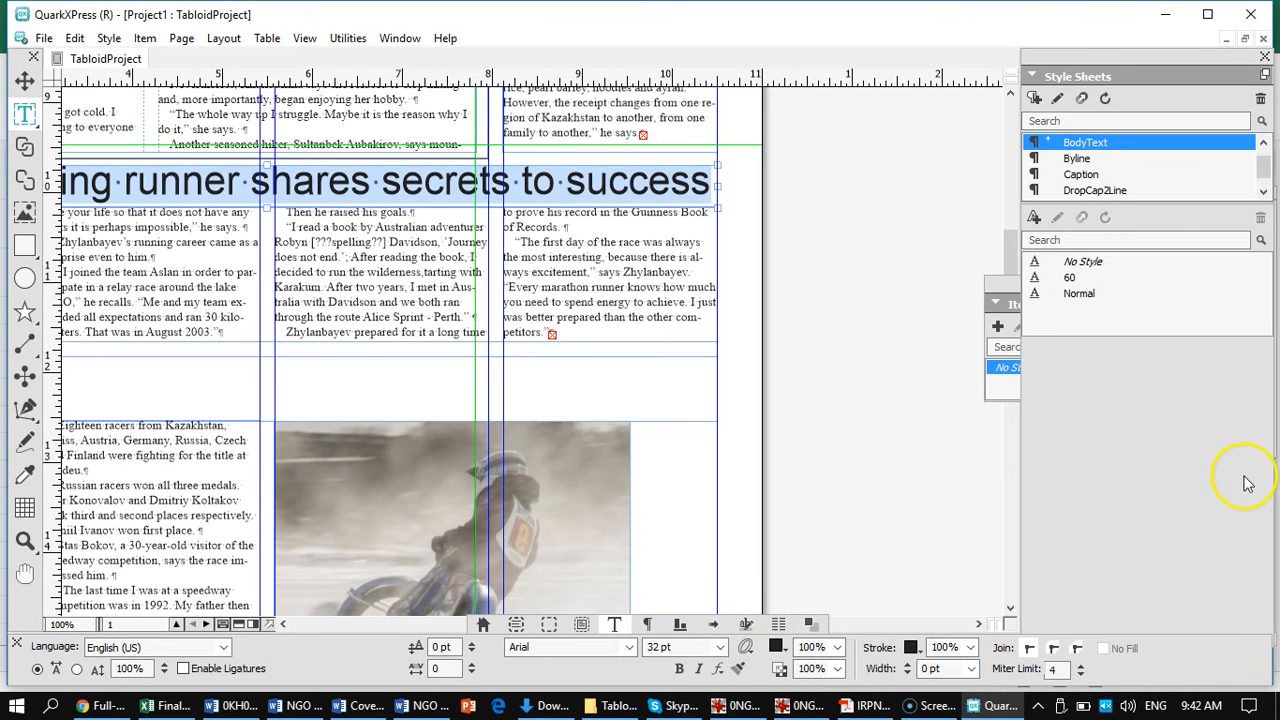
Step: Create a character style sheet named 32 from the runner headline's Arial 32 pt formatting
left_click(1034, 218)
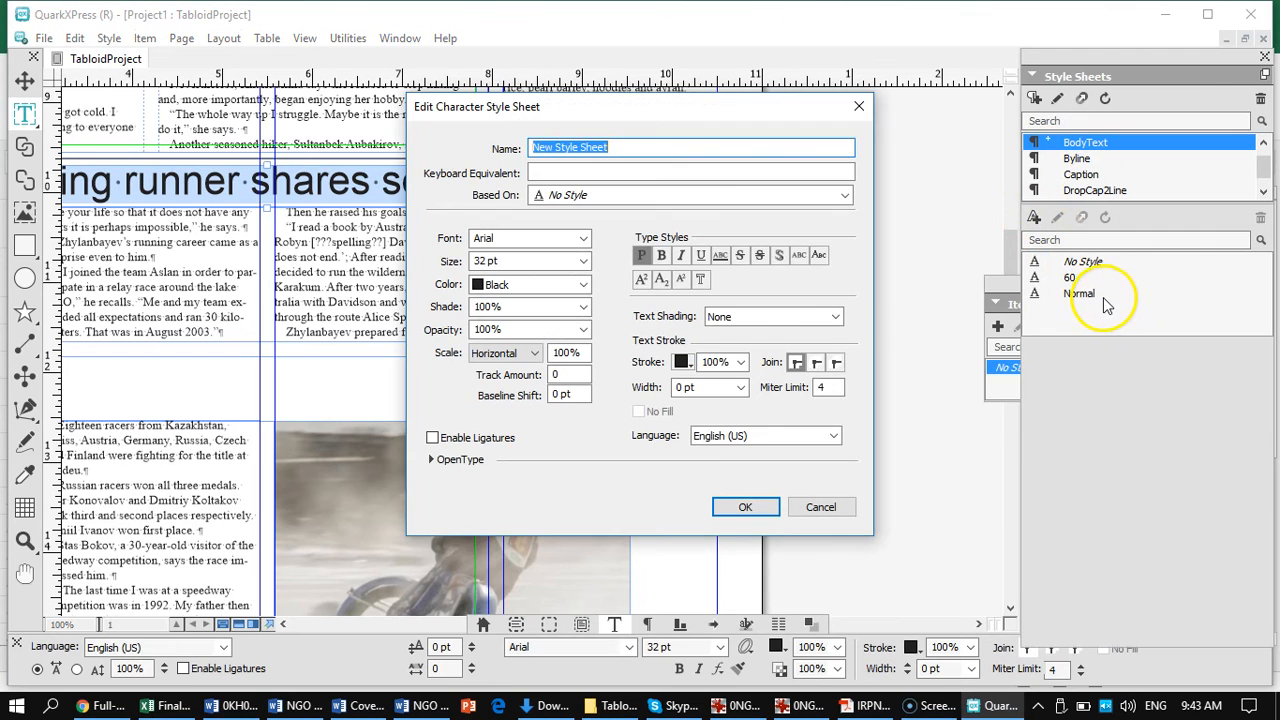
type("32")
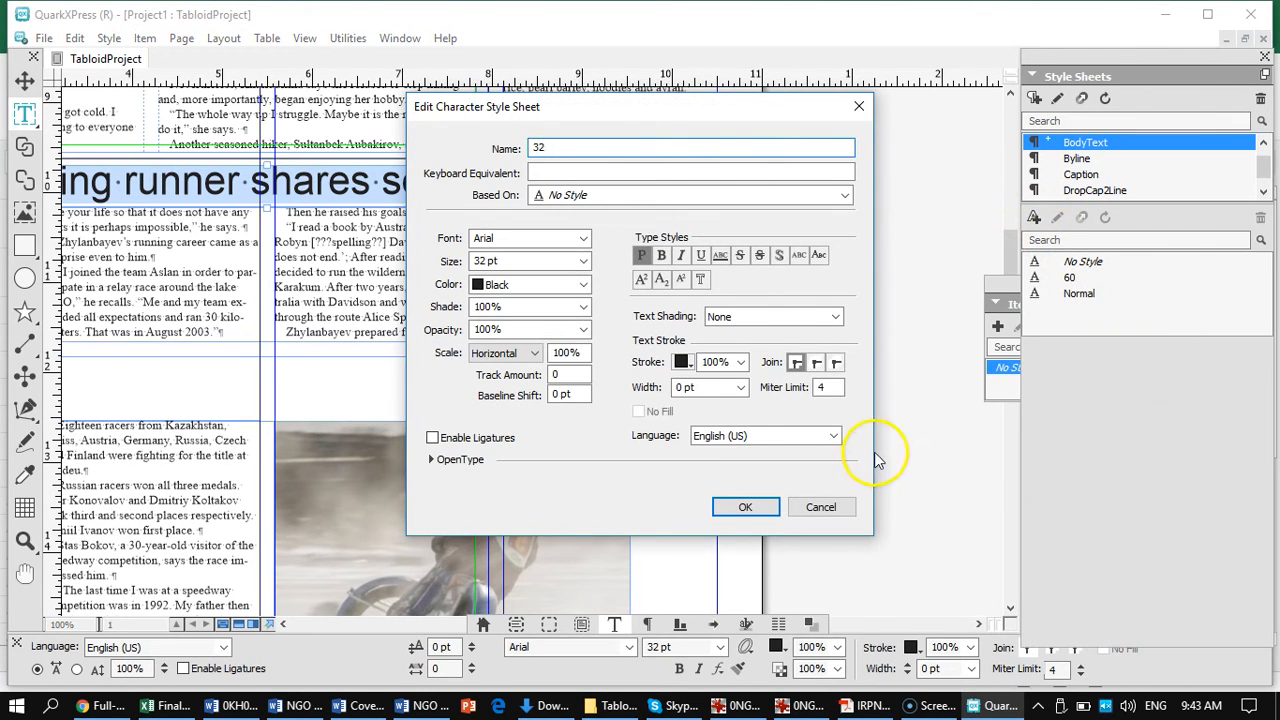
left_click(745, 507)
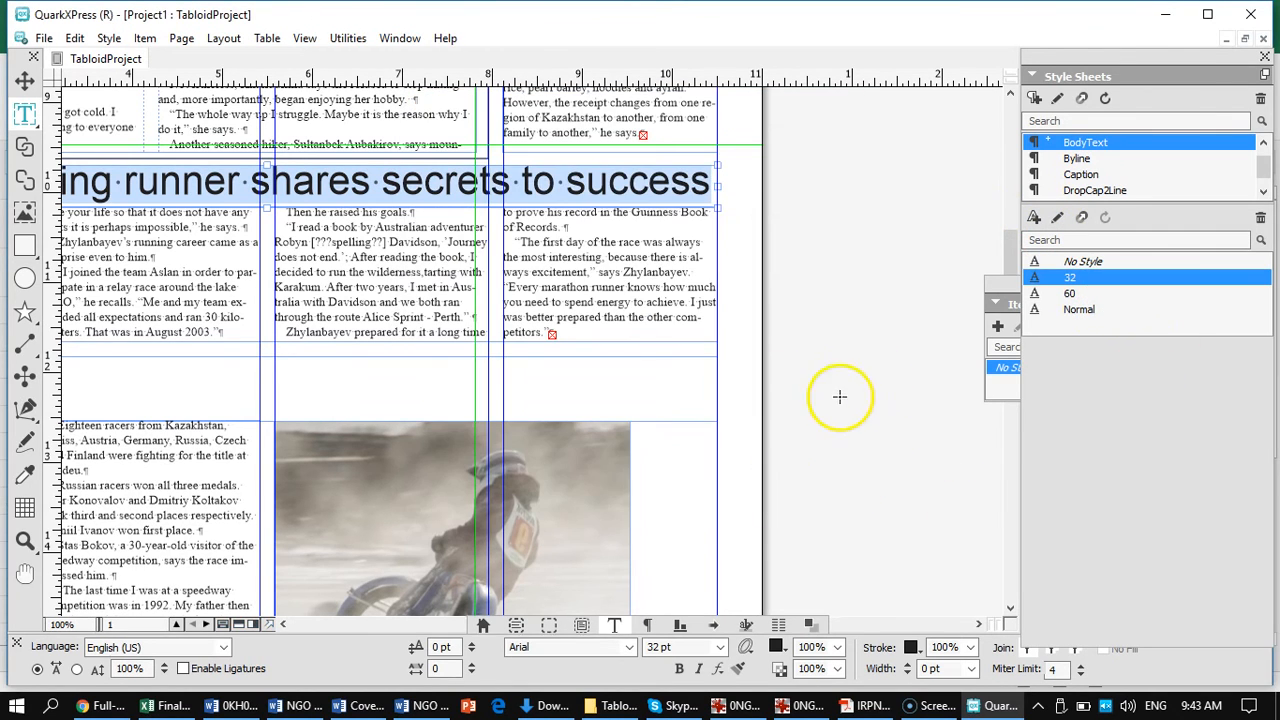
Step: Create a character style sheet named 27 from the bold italic Arial 27 pt headline of the Nauriz story
scroll(668, 272, "up", 10)
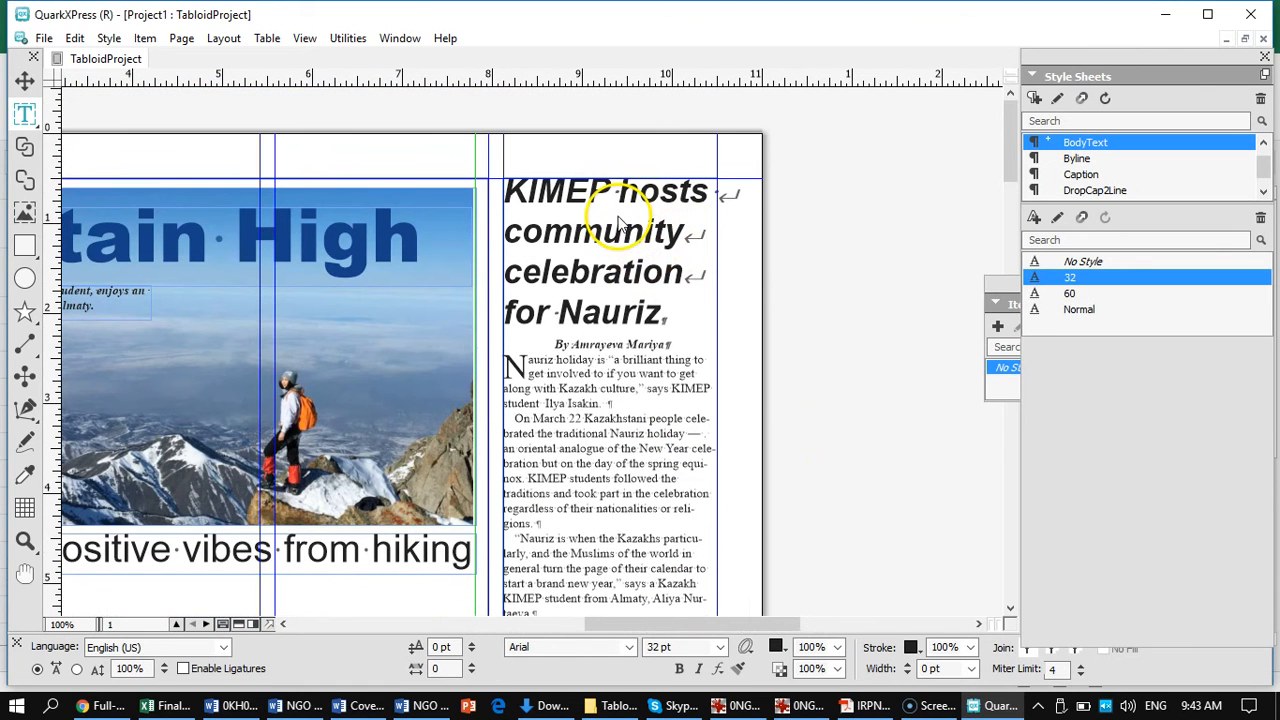
left_click(615, 236)
double_click(611, 234)
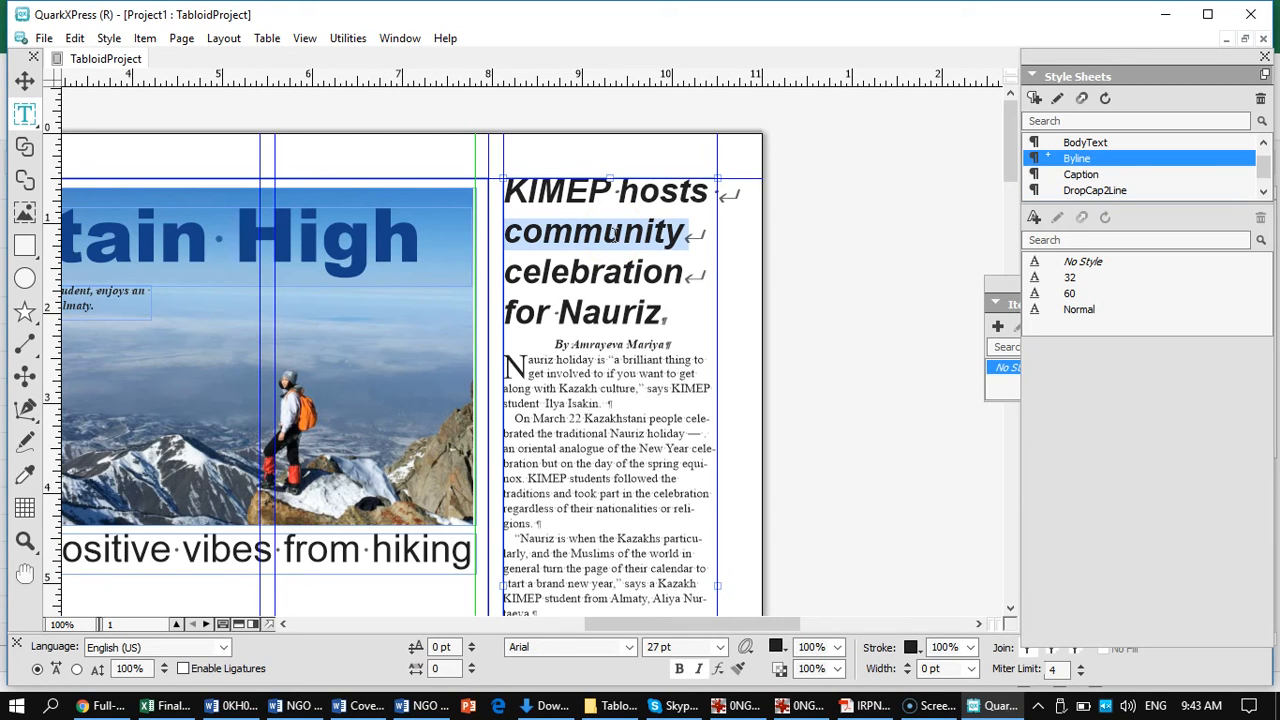
left_click(1034, 218)
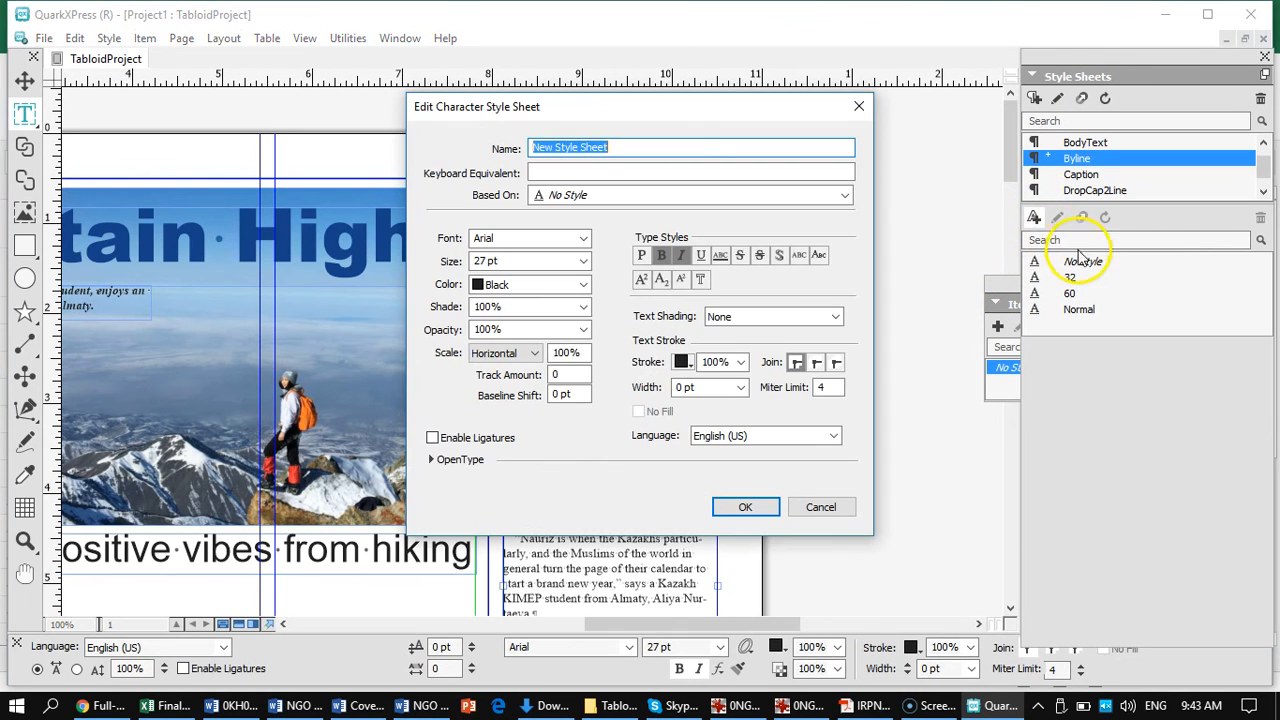
type("27")
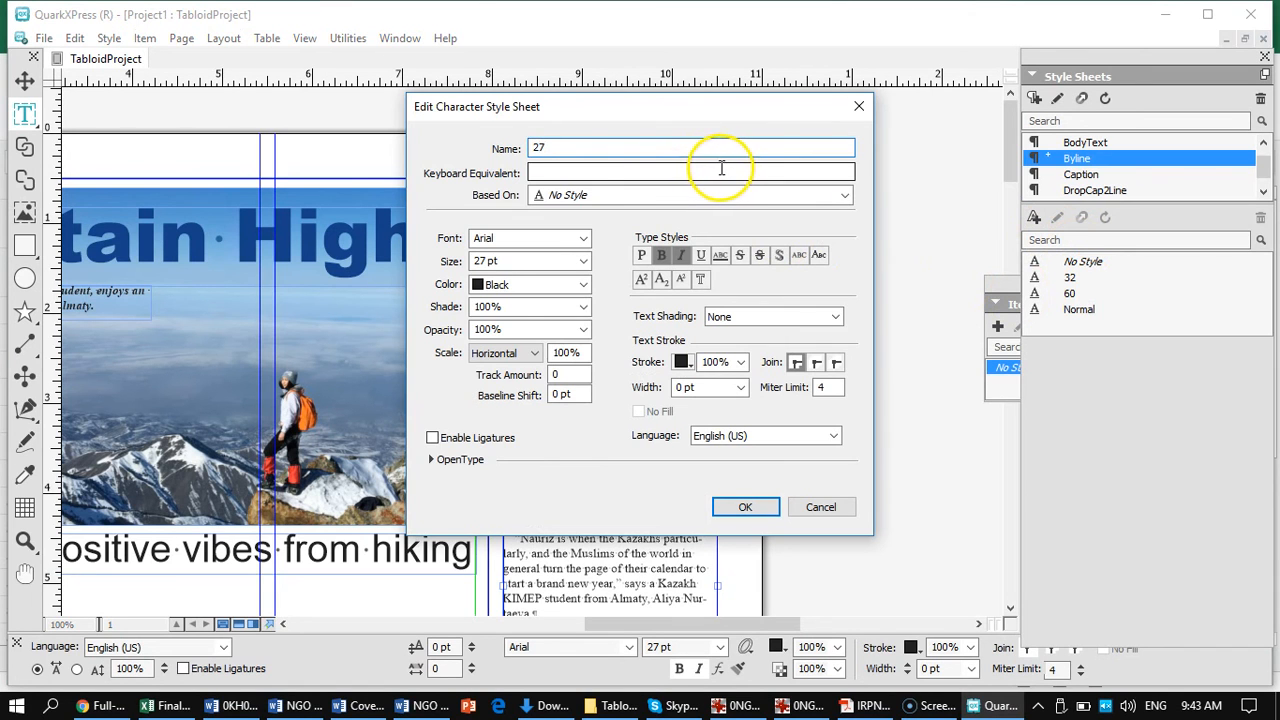
key("Return")
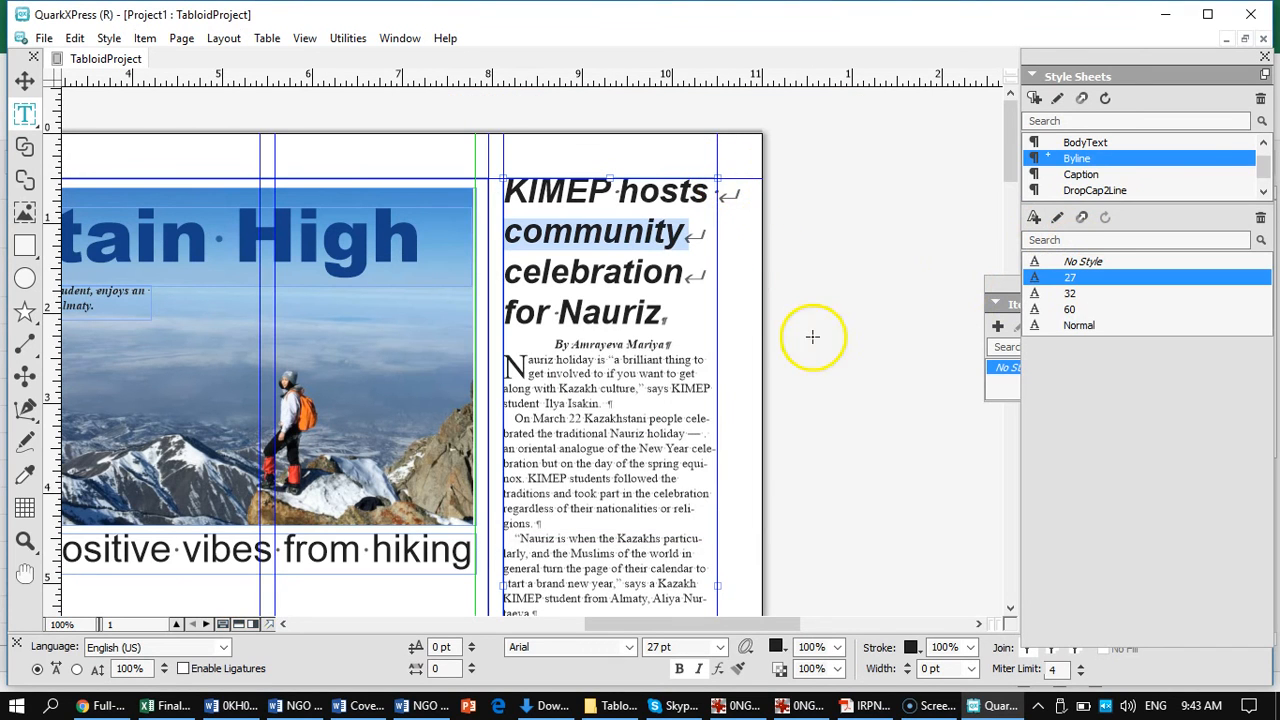
Step: Enter the headline "KIMEP student relish excitement of motorcycle racing" in the empty box above the speedway story
left_click_drag(357, 429, 646, 255)
left_click_drag(443, 503, 467, 260)
left_click_drag(633, 484, 481, 208)
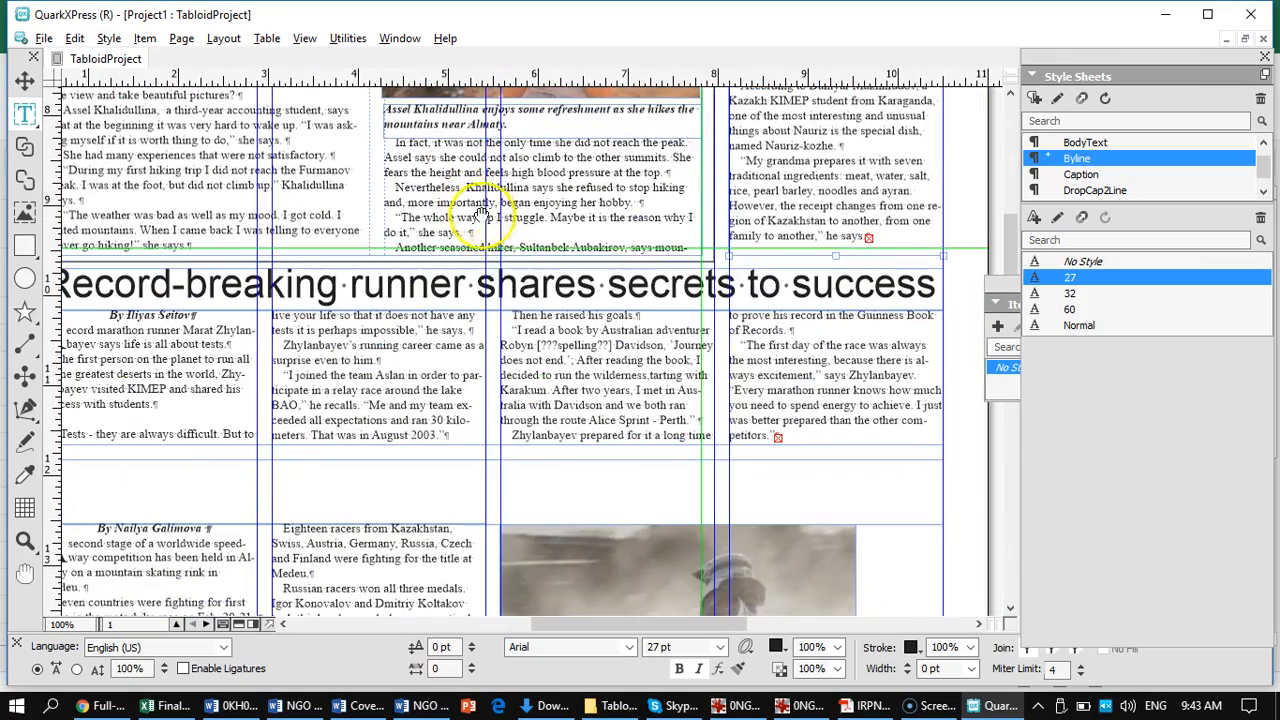
left_click_drag(453, 452, 711, 264)
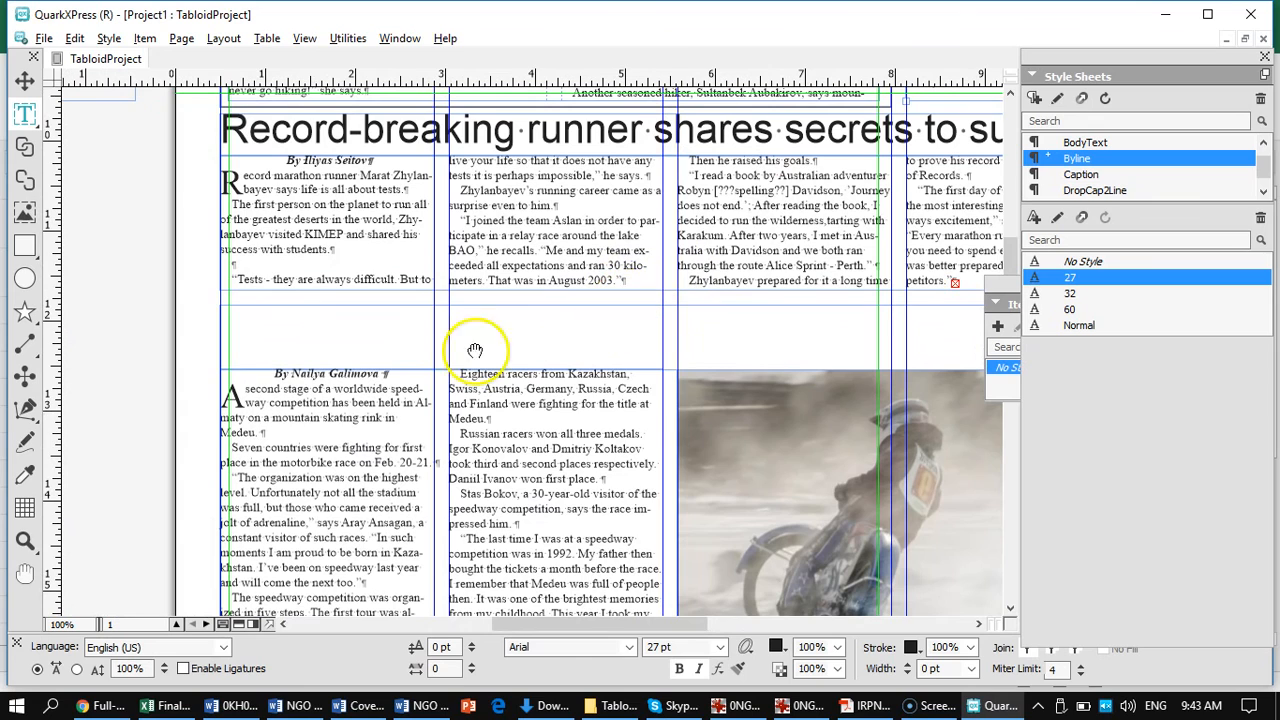
left_click(24, 120)
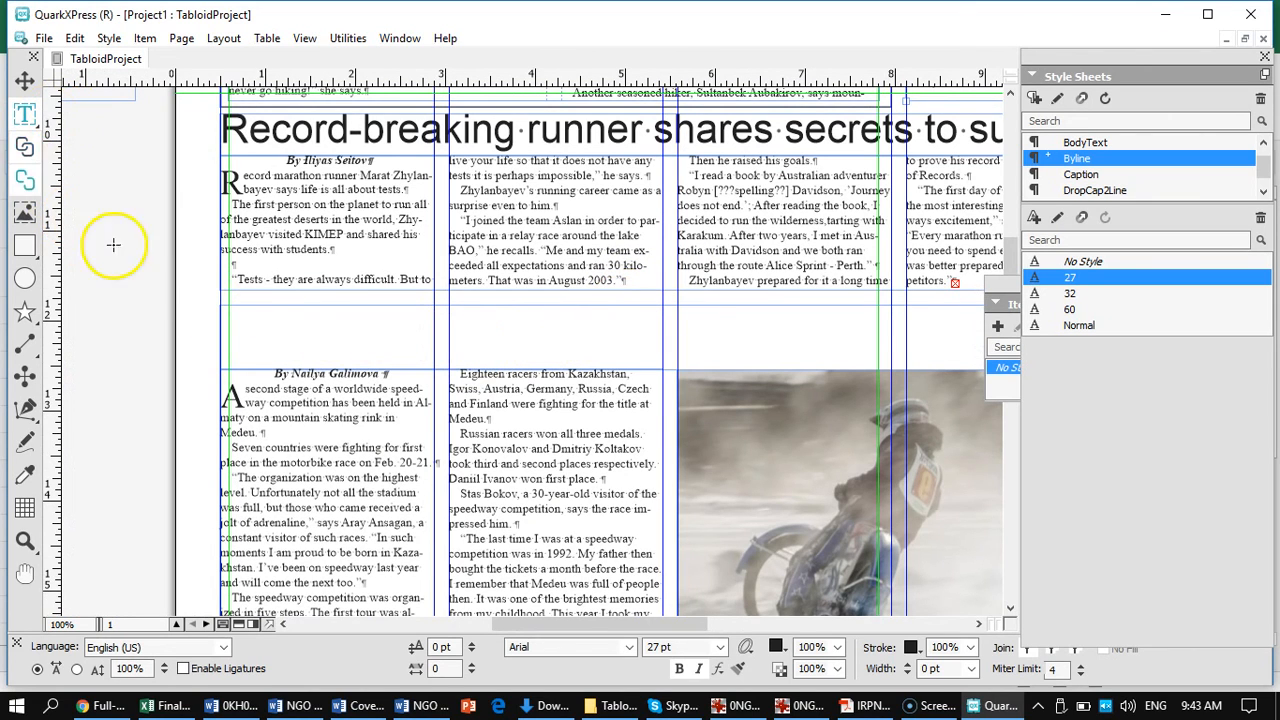
left_click(257, 333)
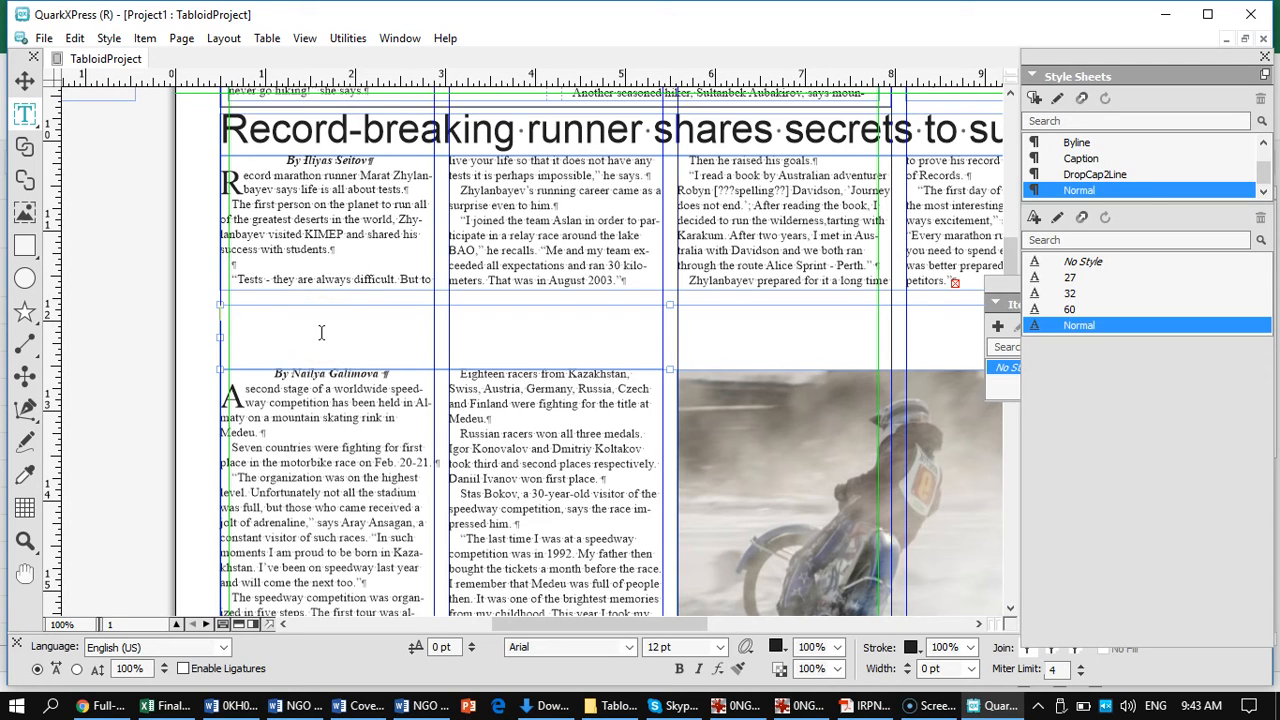
left_click_drag(362, 420, 257, 381)
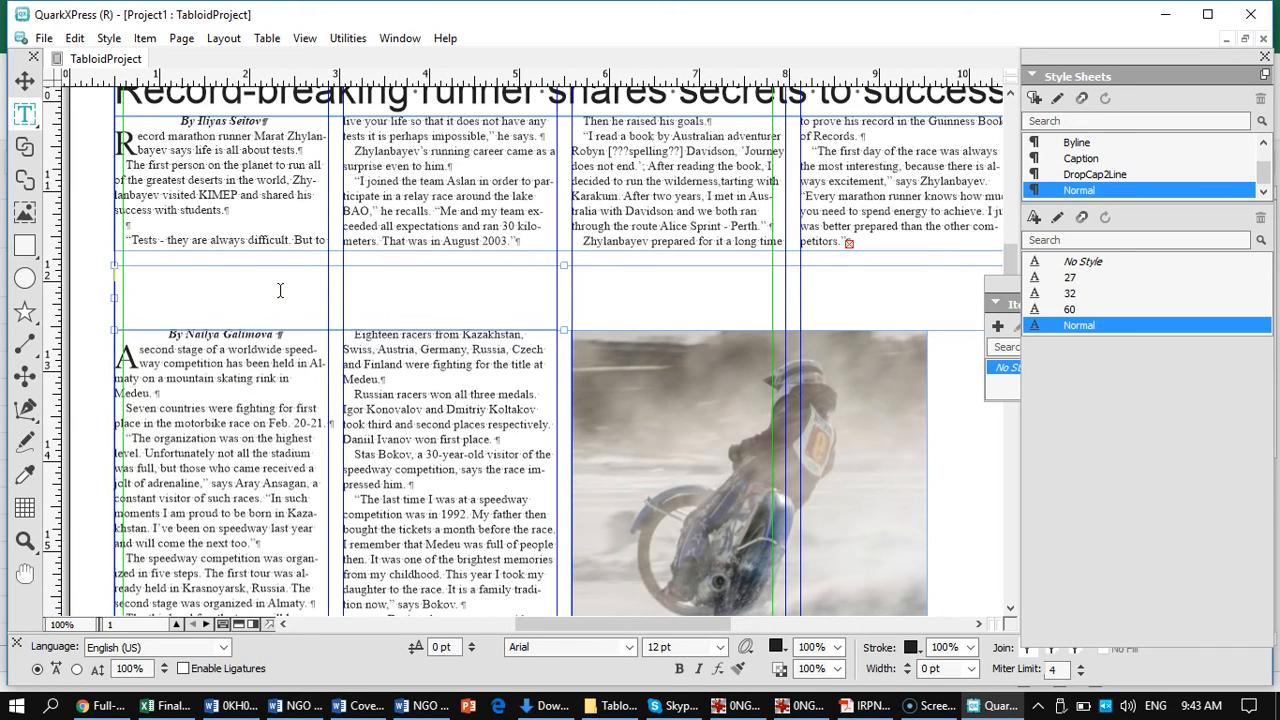
type("KIMEP S")
key("BackSpace")
type("student ")
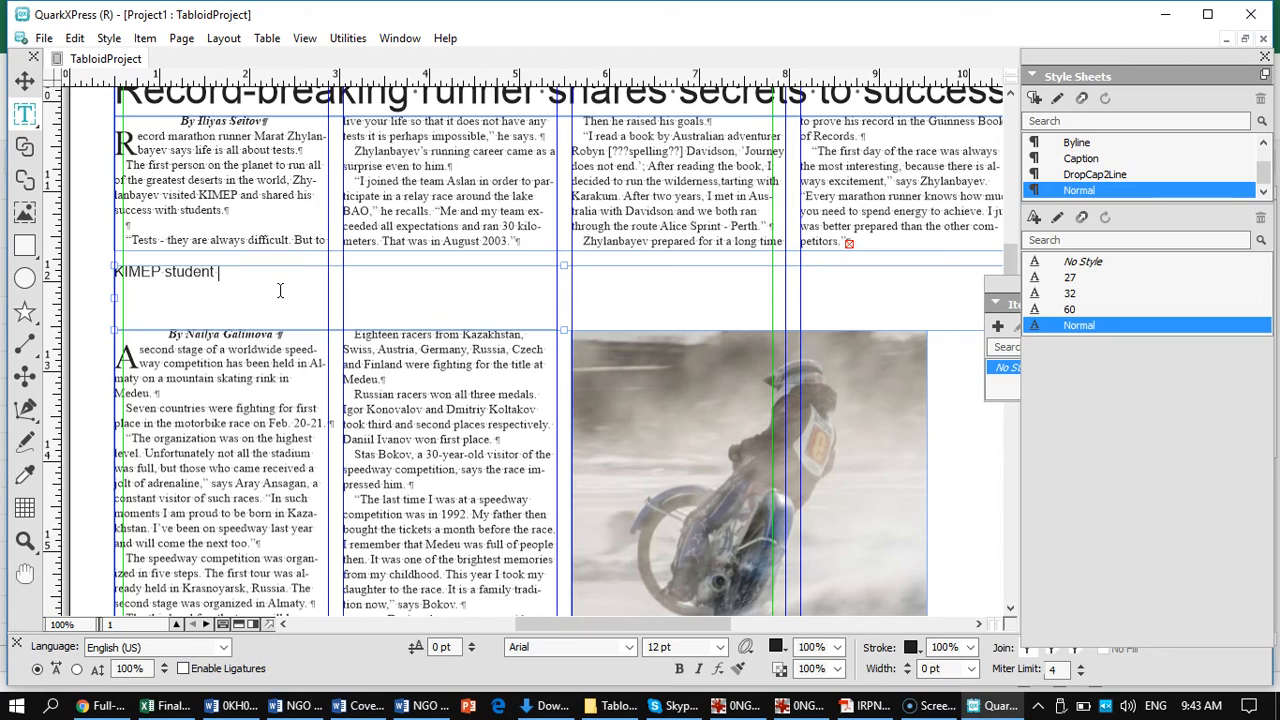
type("relish")
type(" spee")
key("BackSpace")
key("BackSpace")
key("BackSpace")
type("e")
type("xcitemen")
type("t")
type(" of")
type(" loc")
key("BackSpace")
key("BackSpace")
type("motorcycle racing")
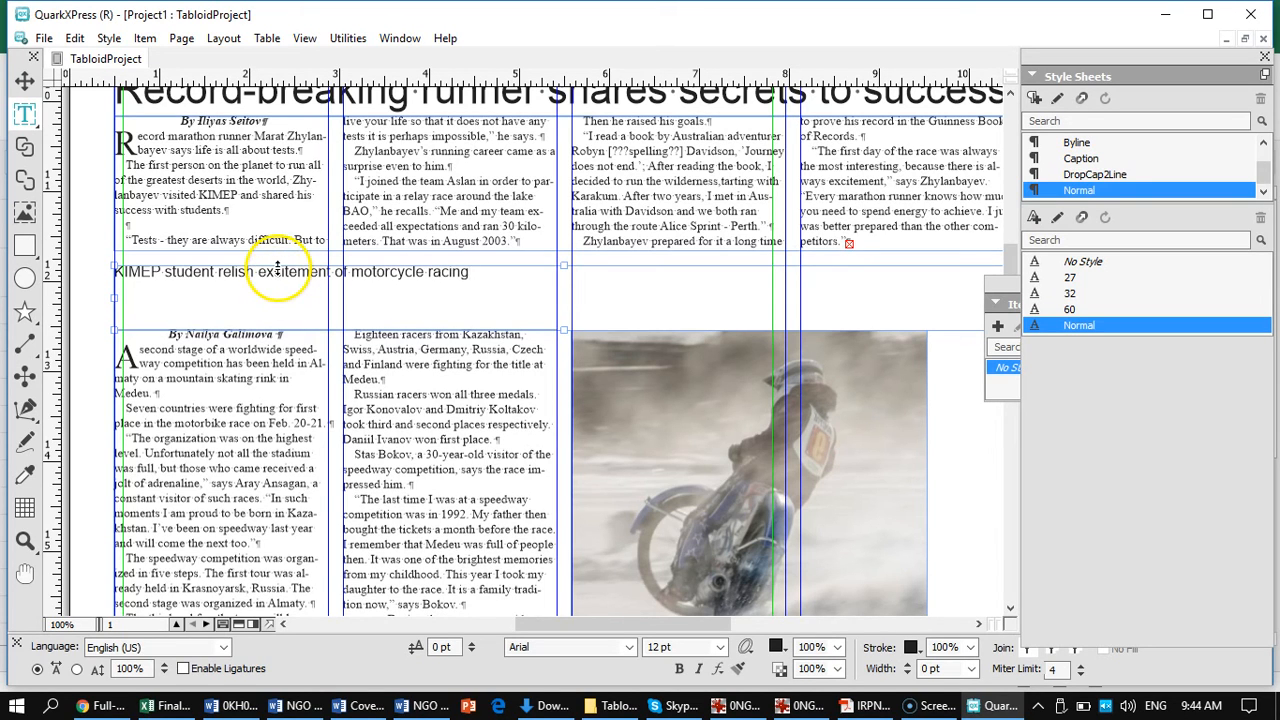
Step: Enlarge the whole motorcycle racing headline to 36 pt, and reduce it to 24 pt so it fits on one line
triple_click(276, 272)
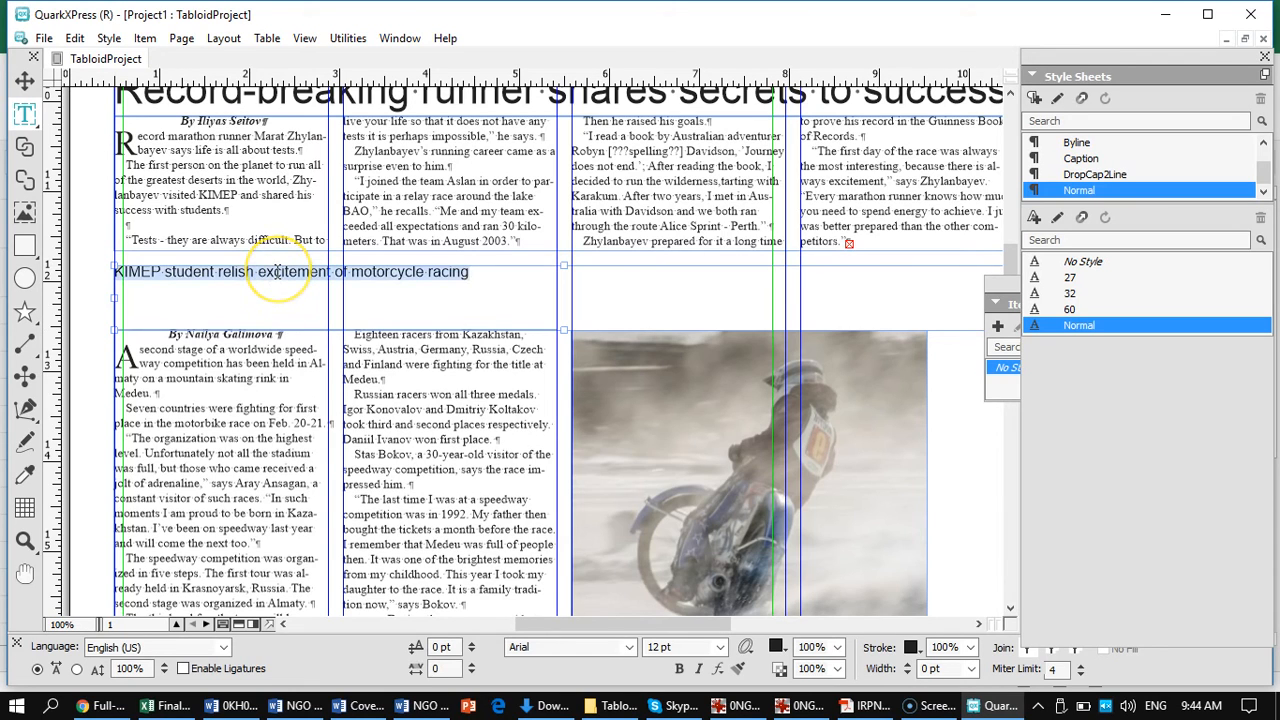
key("ctrl+shift+period")
key("ctrl+shift+period")
key("ctrl+shift+period")
key("ctrl+shift+period")
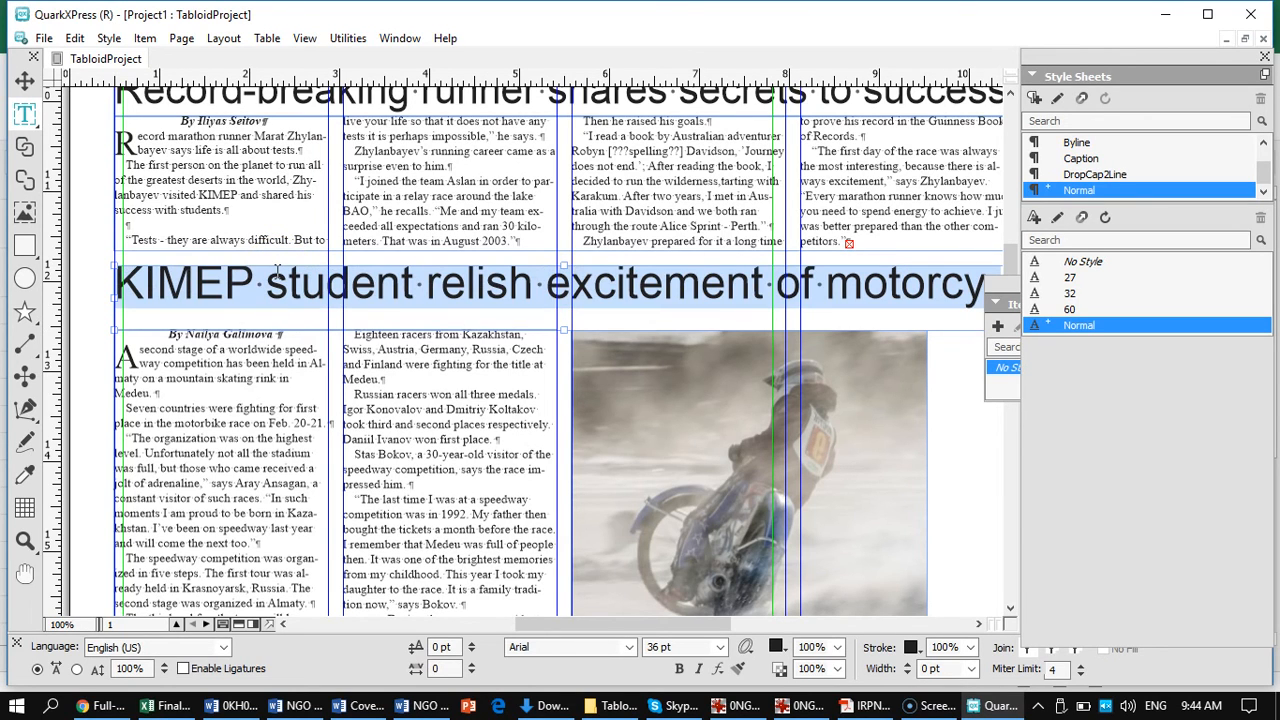
left_click_drag(445, 385, 288, 358)
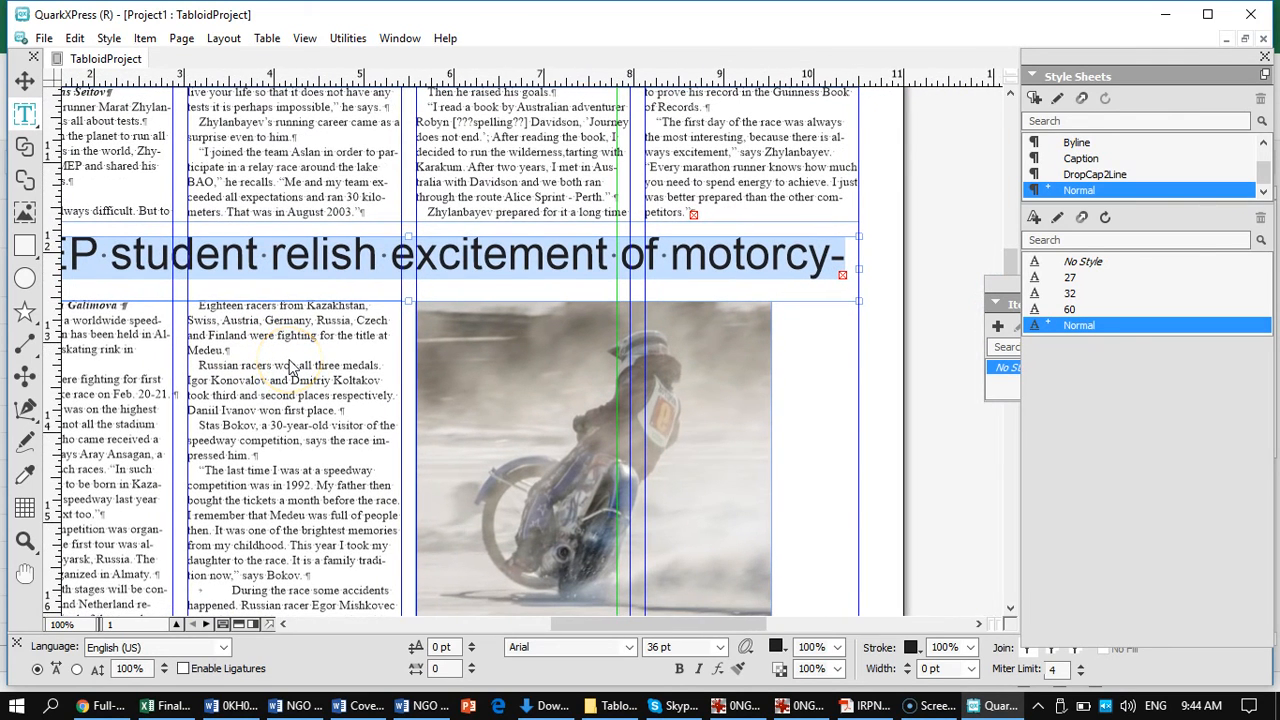
key("ctrl+shift+comma")
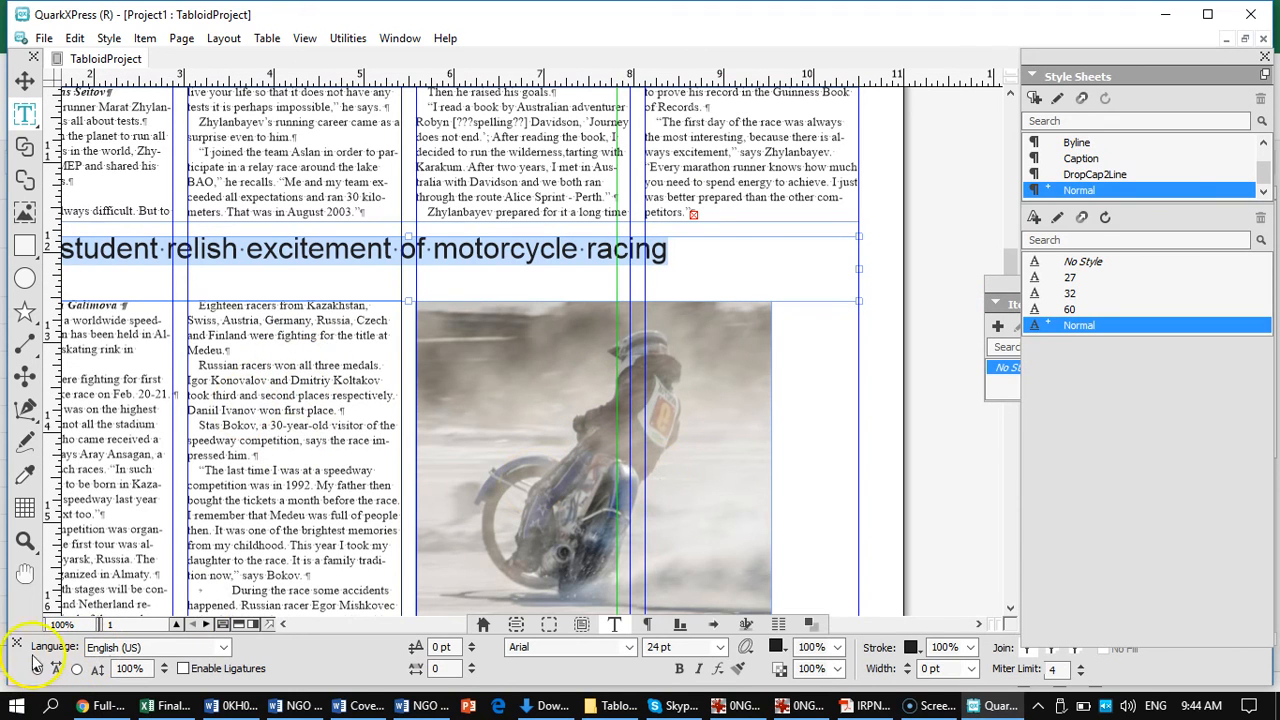
Step: Make the motorcycle racing headline bold and set its size to 30 pt
left_click(679, 668)
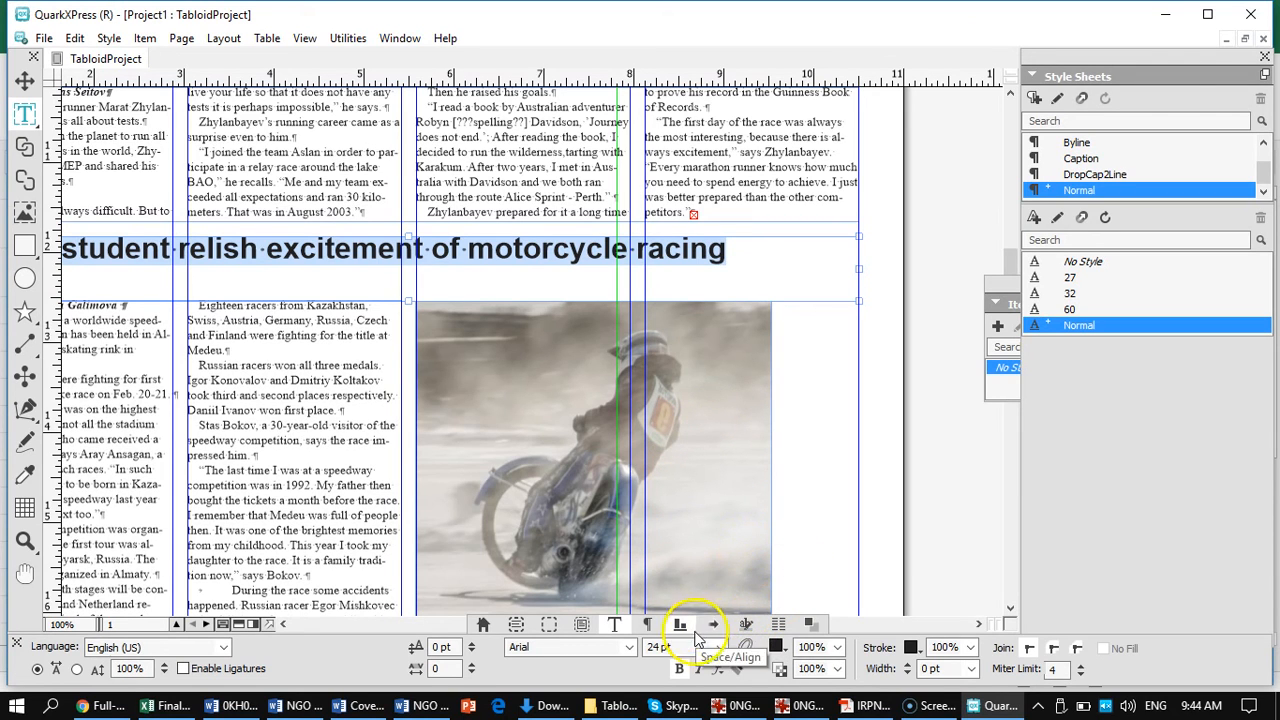
double_click(658, 647)
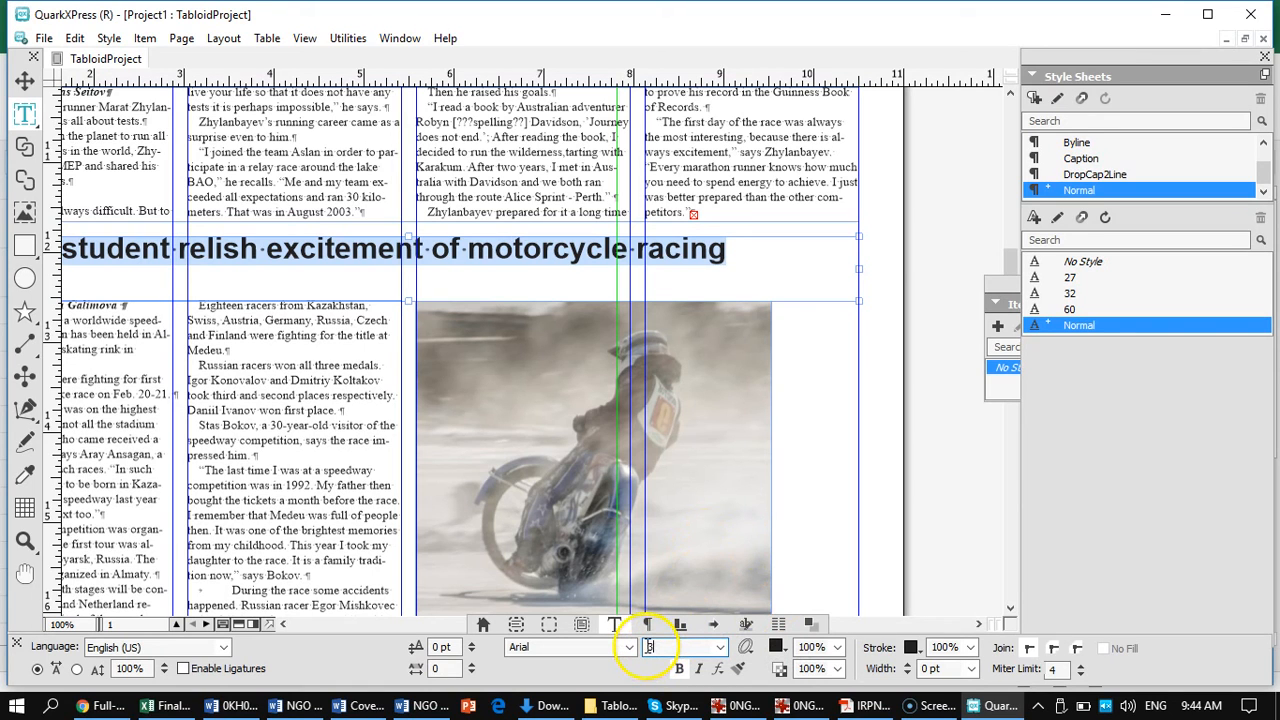
type("30")
key("Return")
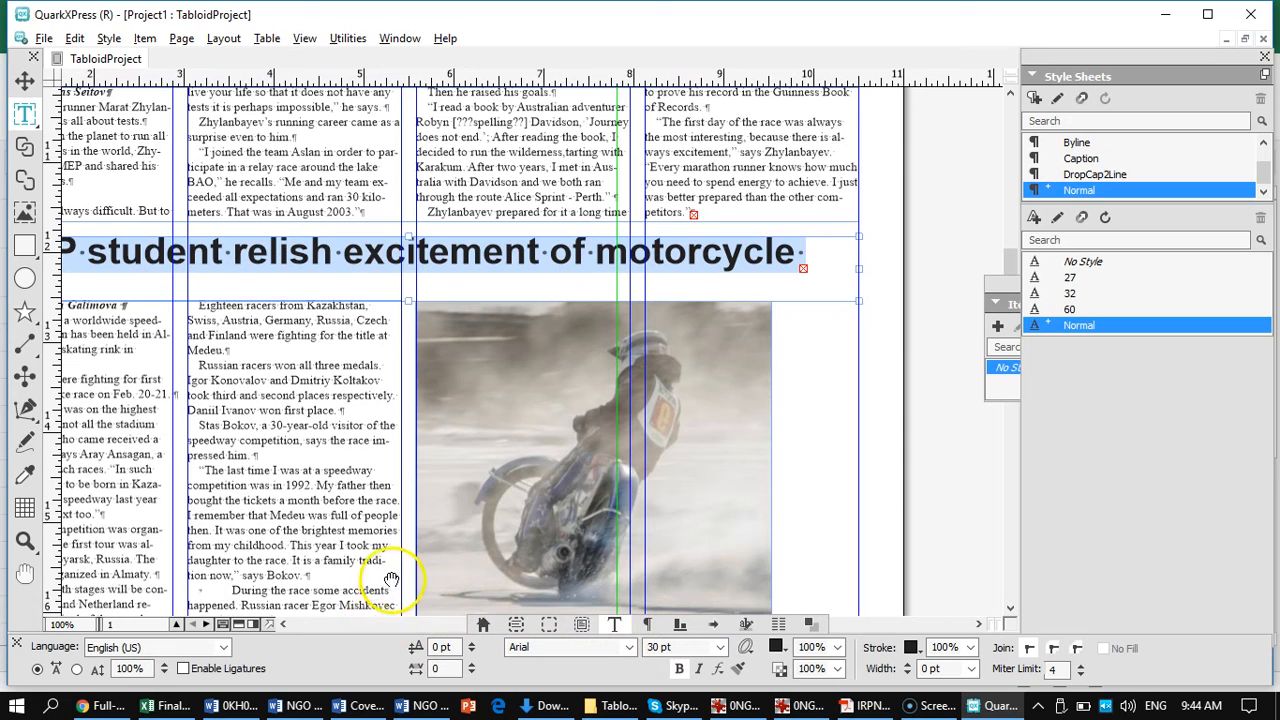
Step: Remove "KIMEP" and edit the opening so the headline reads "Students relish excitement of motorcycle racing"
left_click_drag(260, 478, 453, 540)
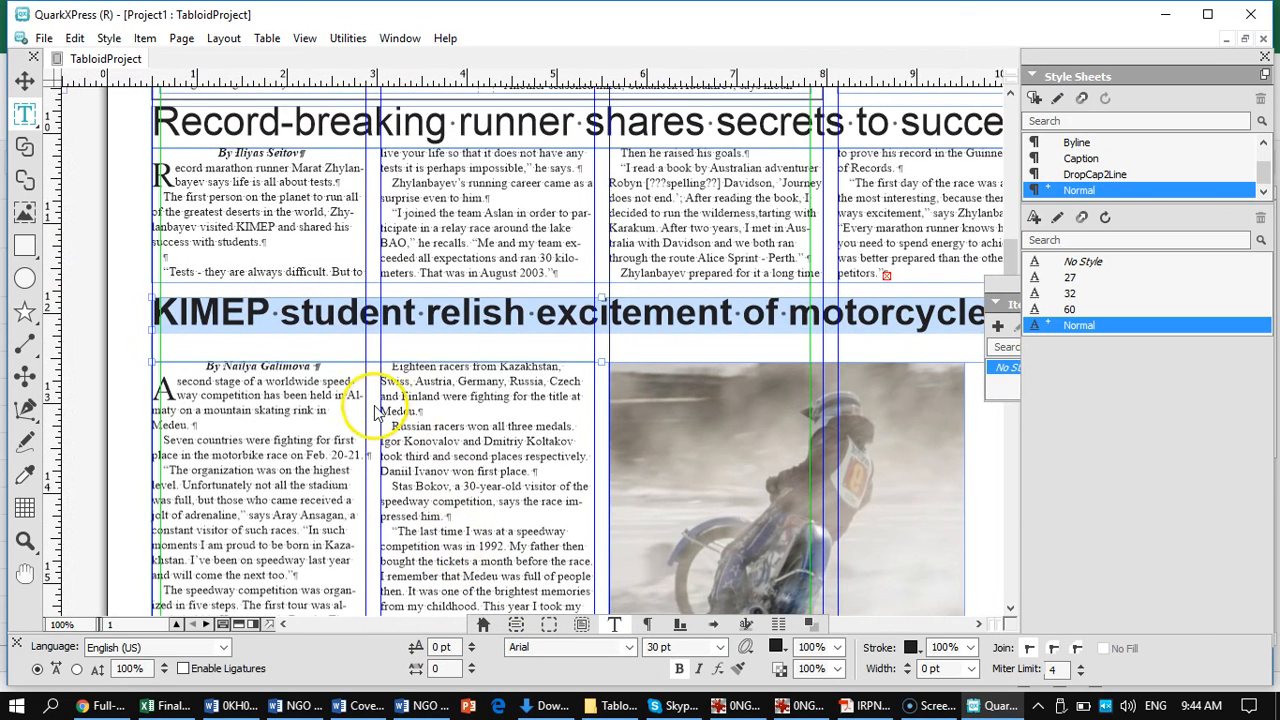
left_click(282, 316)
left_click_drag(282, 316, 153, 316)
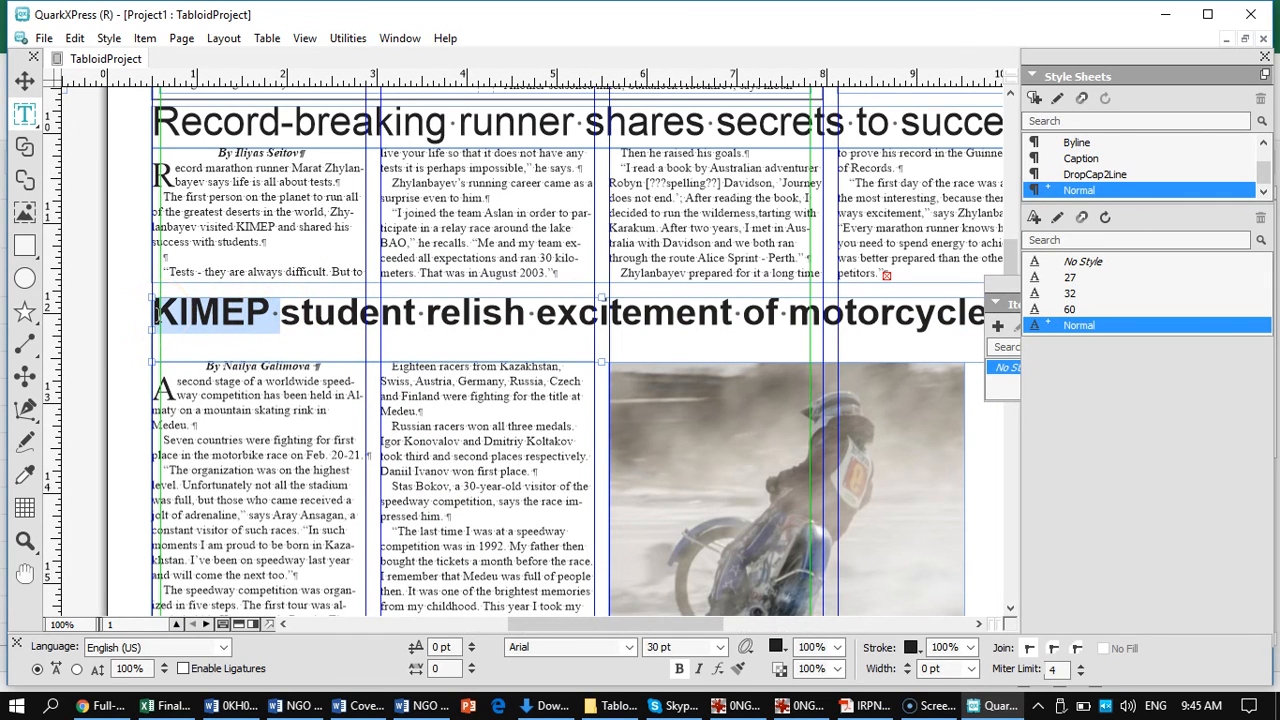
key("BackSpace")
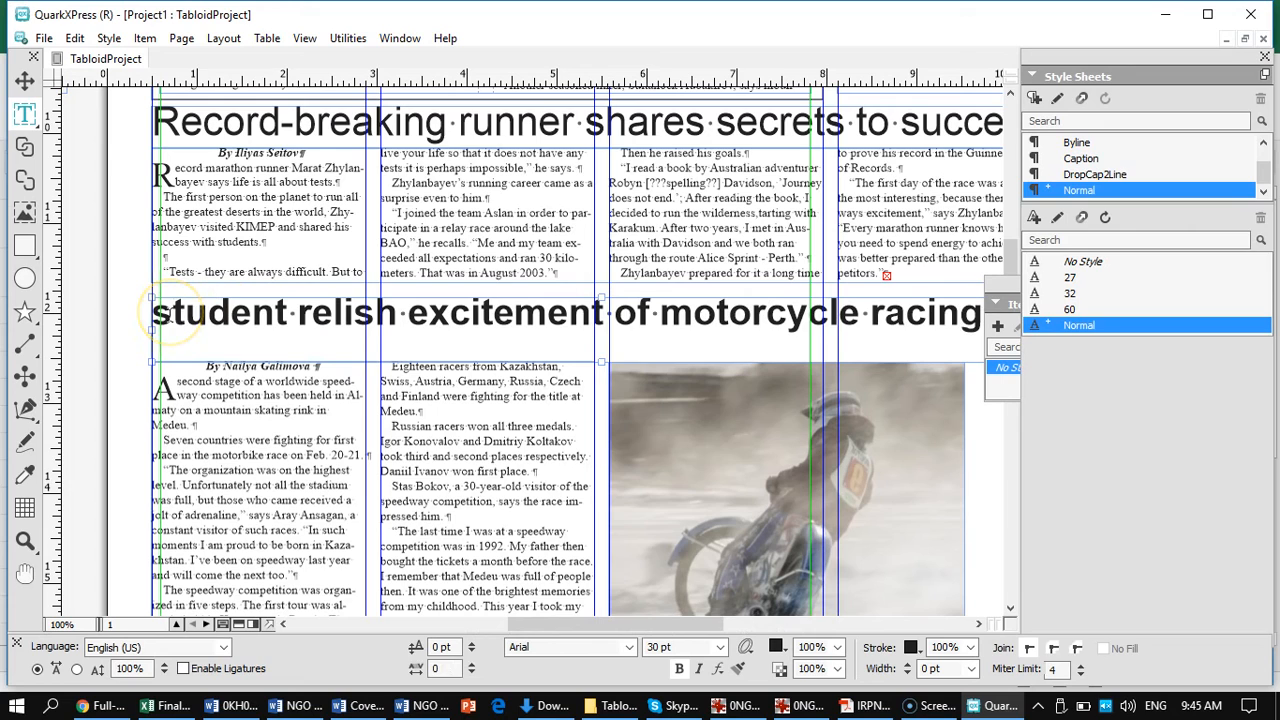
key("BackSpace")
type("S")
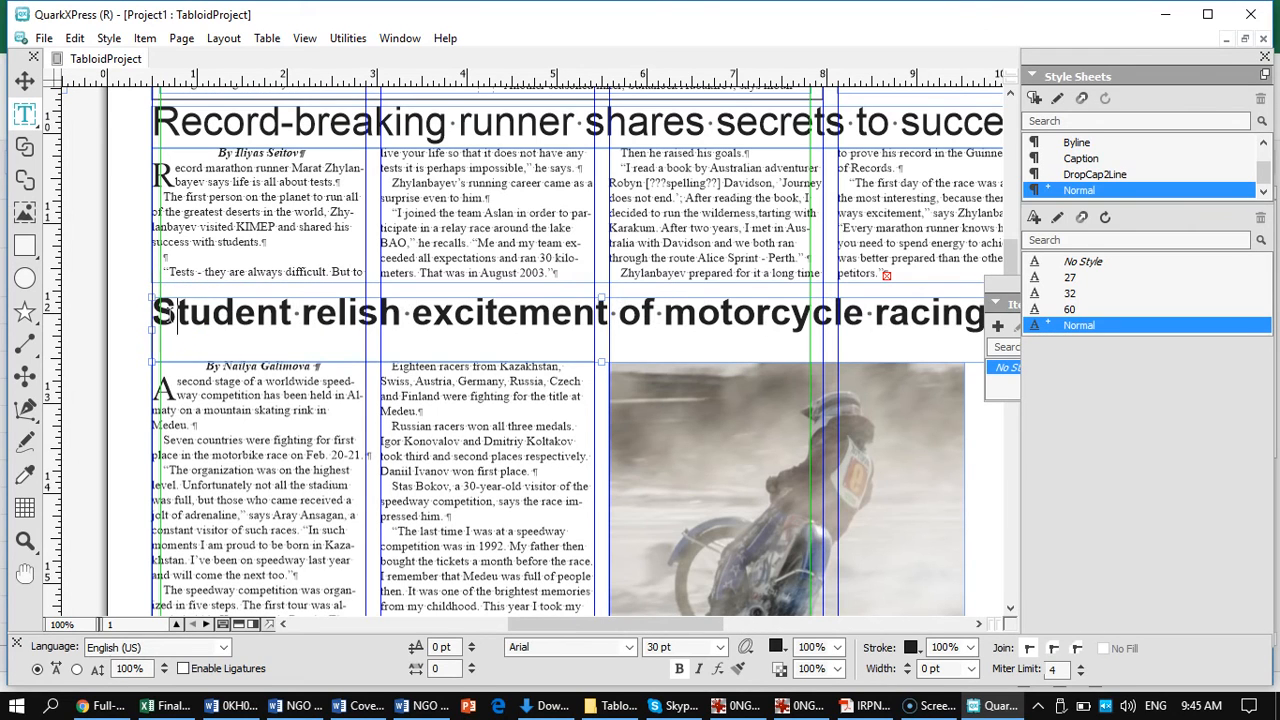
left_click(292, 320)
type("s")
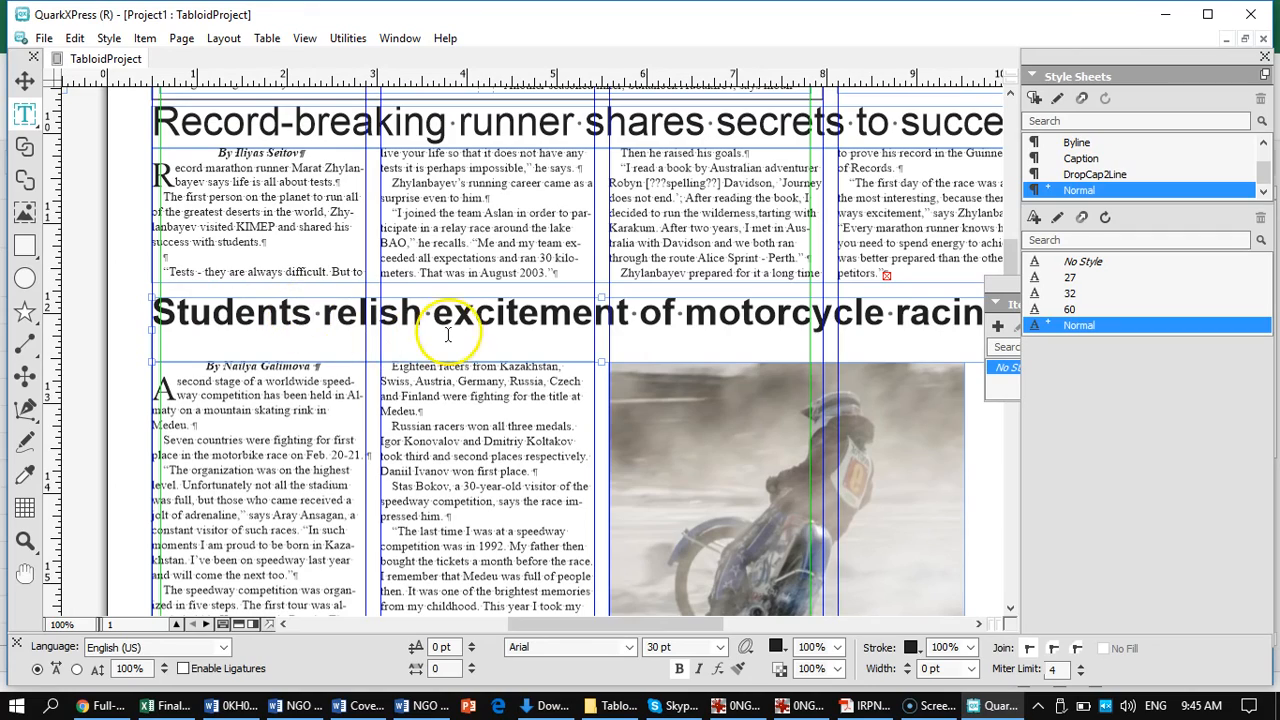
Step: Try the whole motorcycle racing headline at 32 pt, and set it to 31 pt so it fills the line
left_click_drag(504, 384, 494, 497)
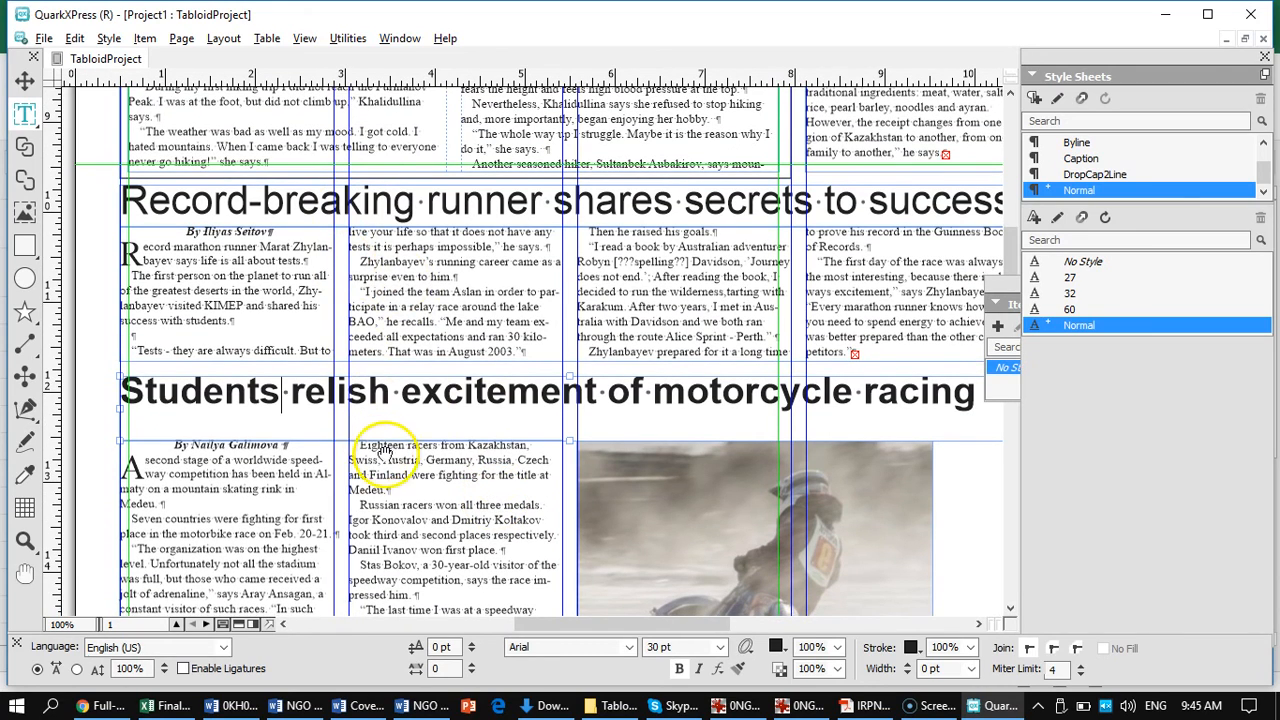
left_click_drag(394, 456, 290, 315)
triple_click(294, 322)
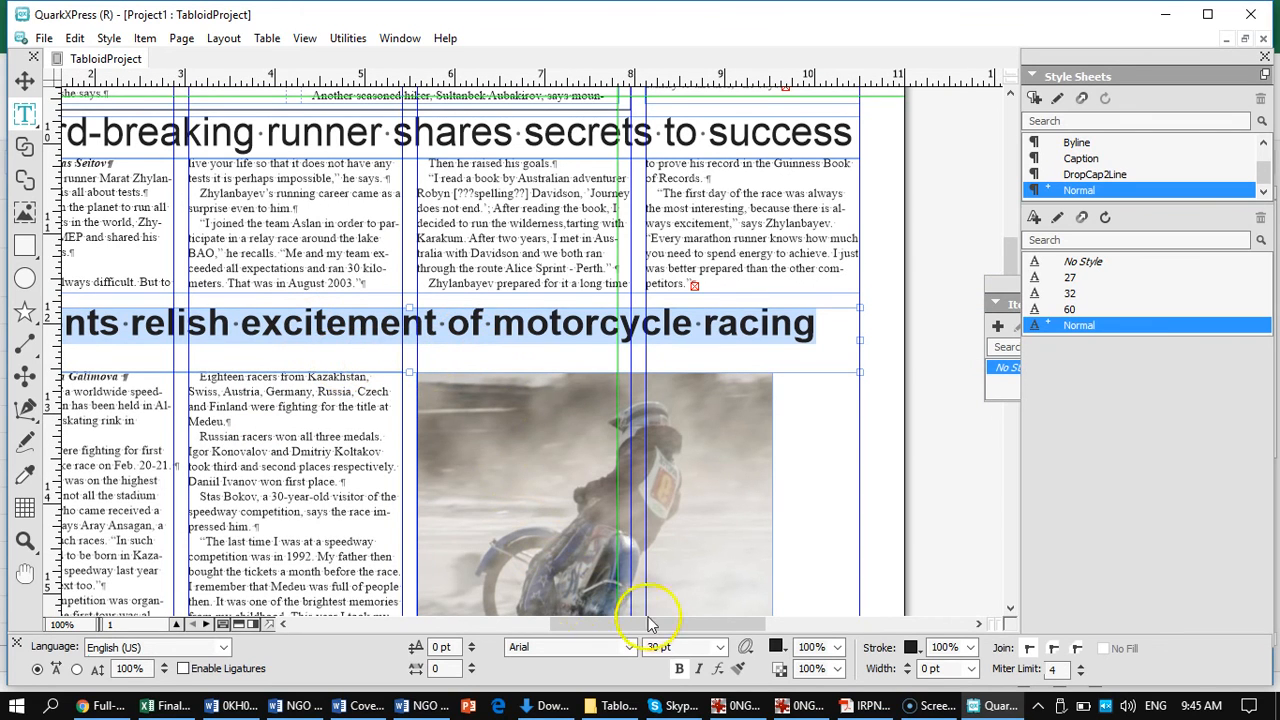
left_click(658, 647)
type("32")
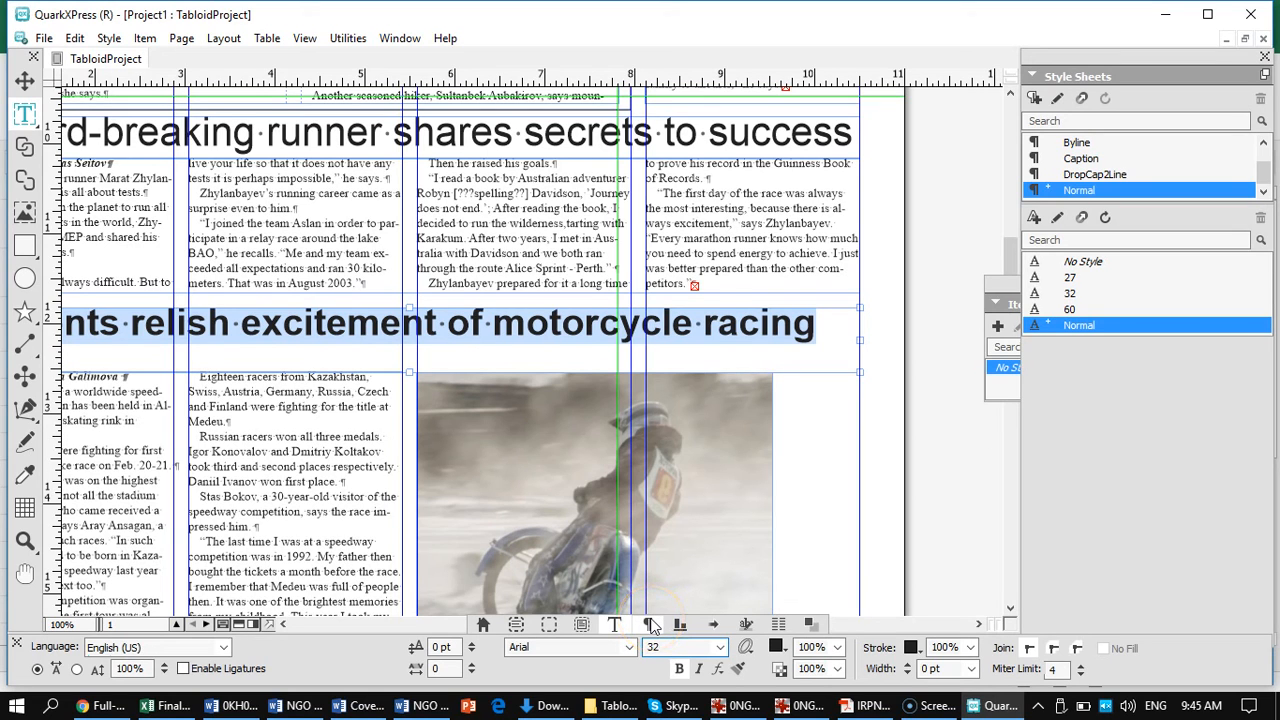
key("Return")
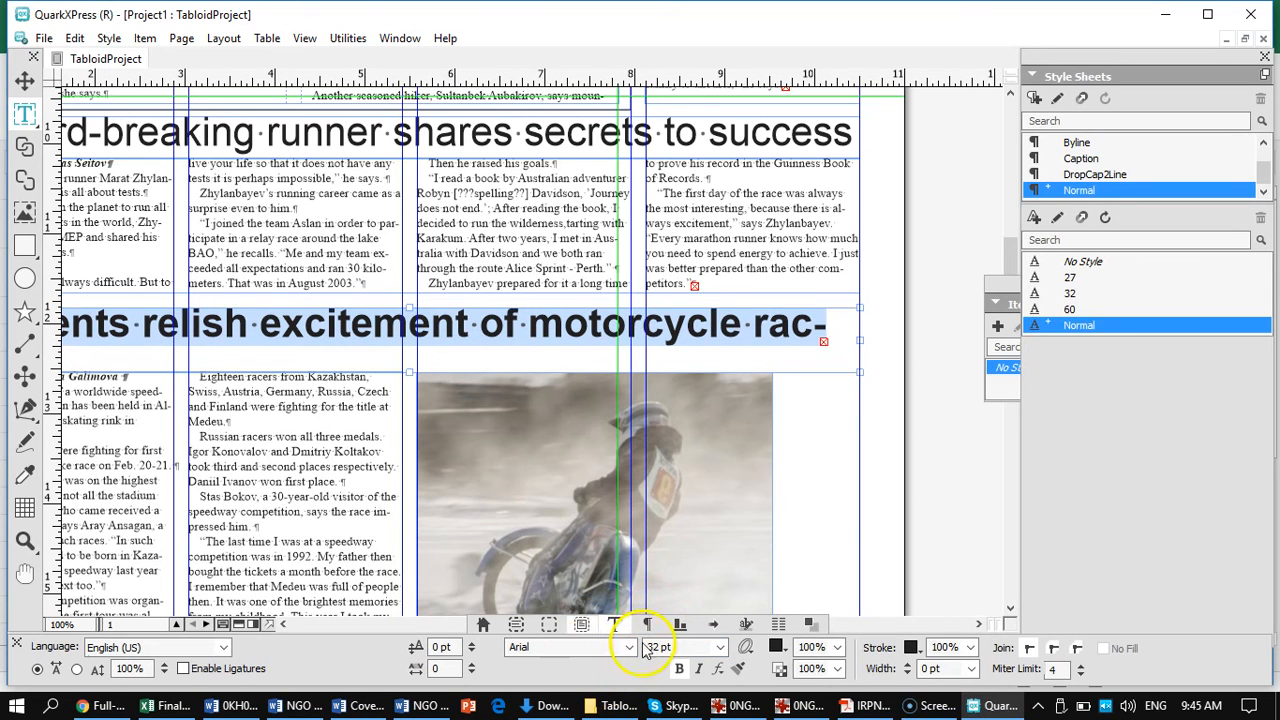
left_click(676, 647)
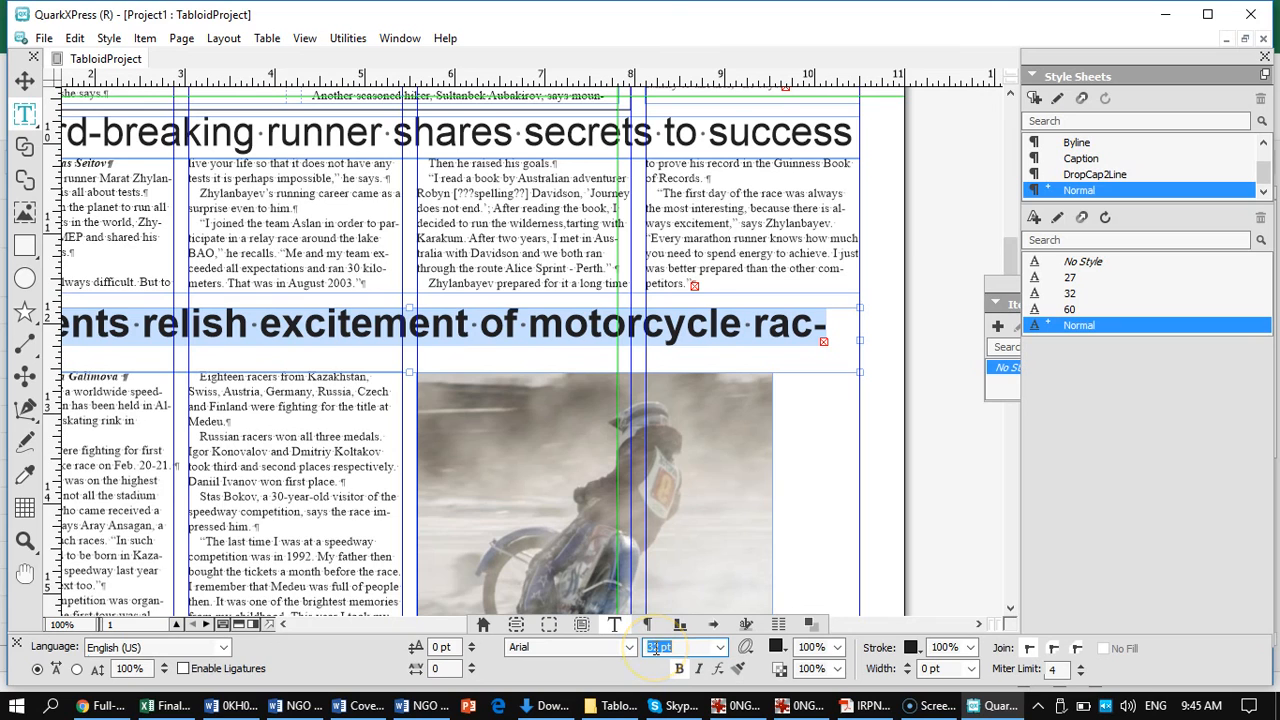
type("31")
key("Return")
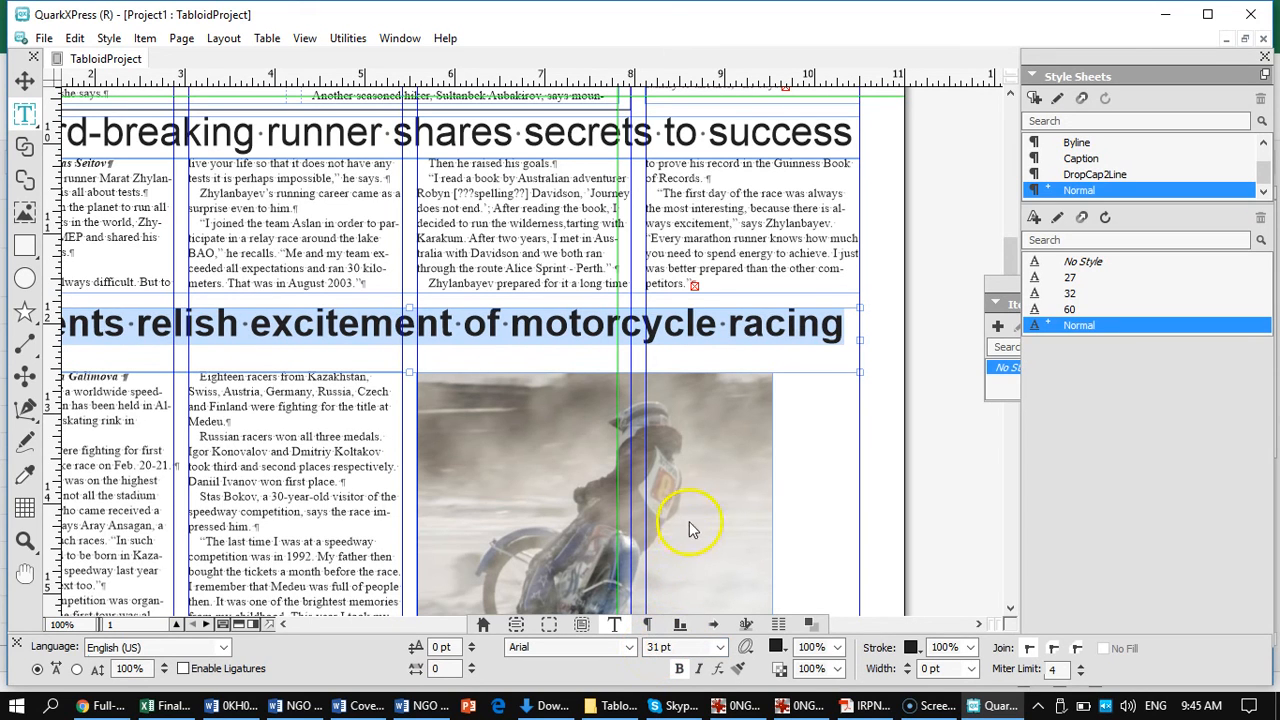
Step: Check the runner headline's font size, and raise the lower edge of the motorcycle headline's box to just below its text
triple_click(765, 136)
left_click(765, 136)
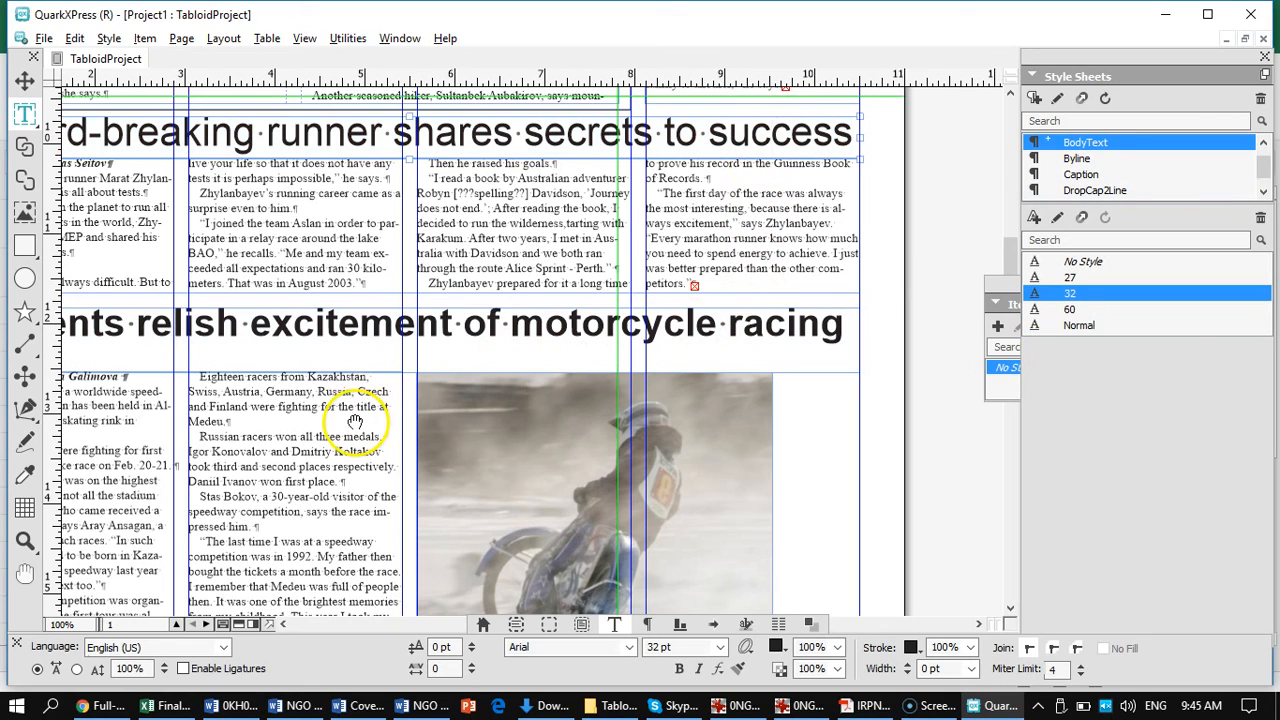
left_click_drag(334, 455, 438, 386)
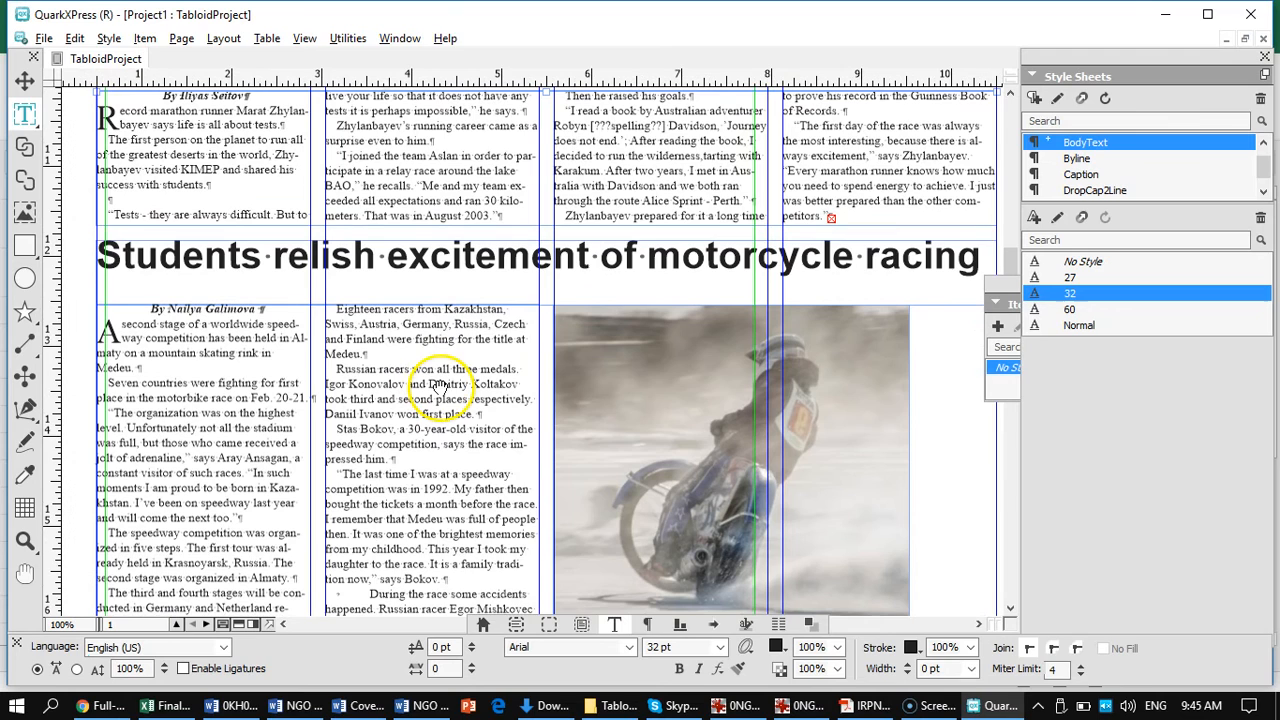
triple_click(428, 279)
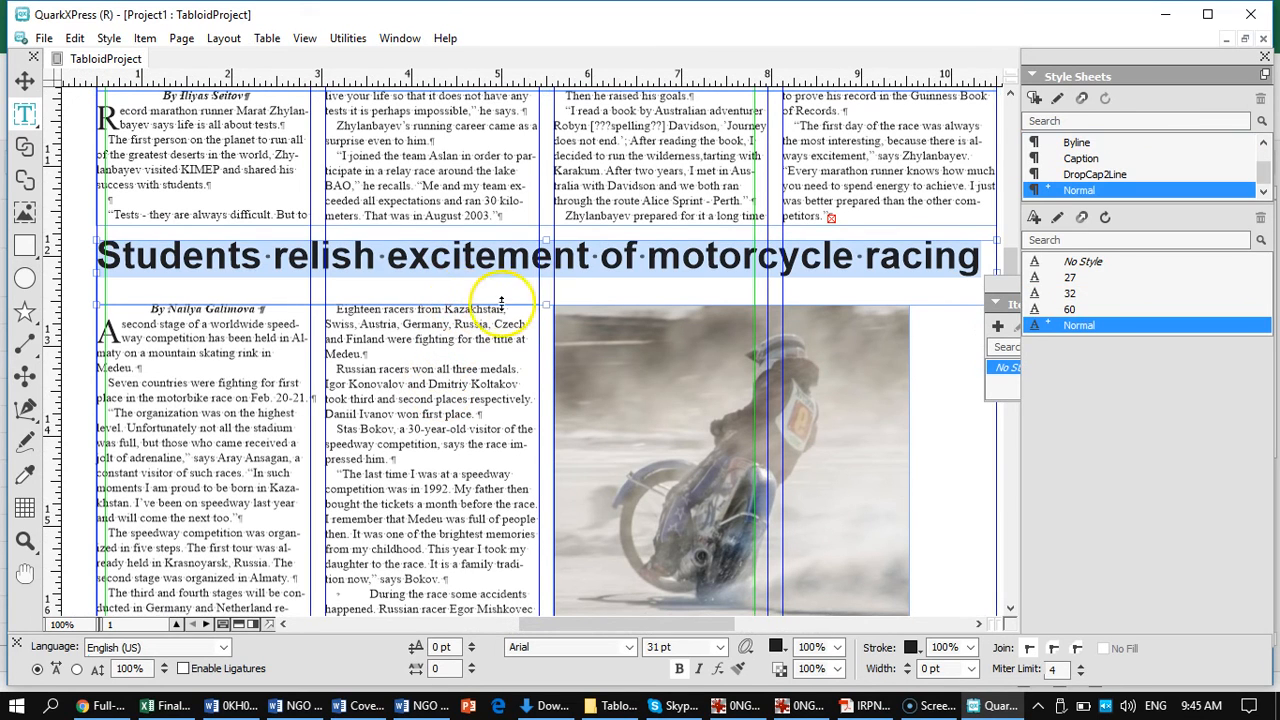
left_click_drag(545, 302, 543, 286)
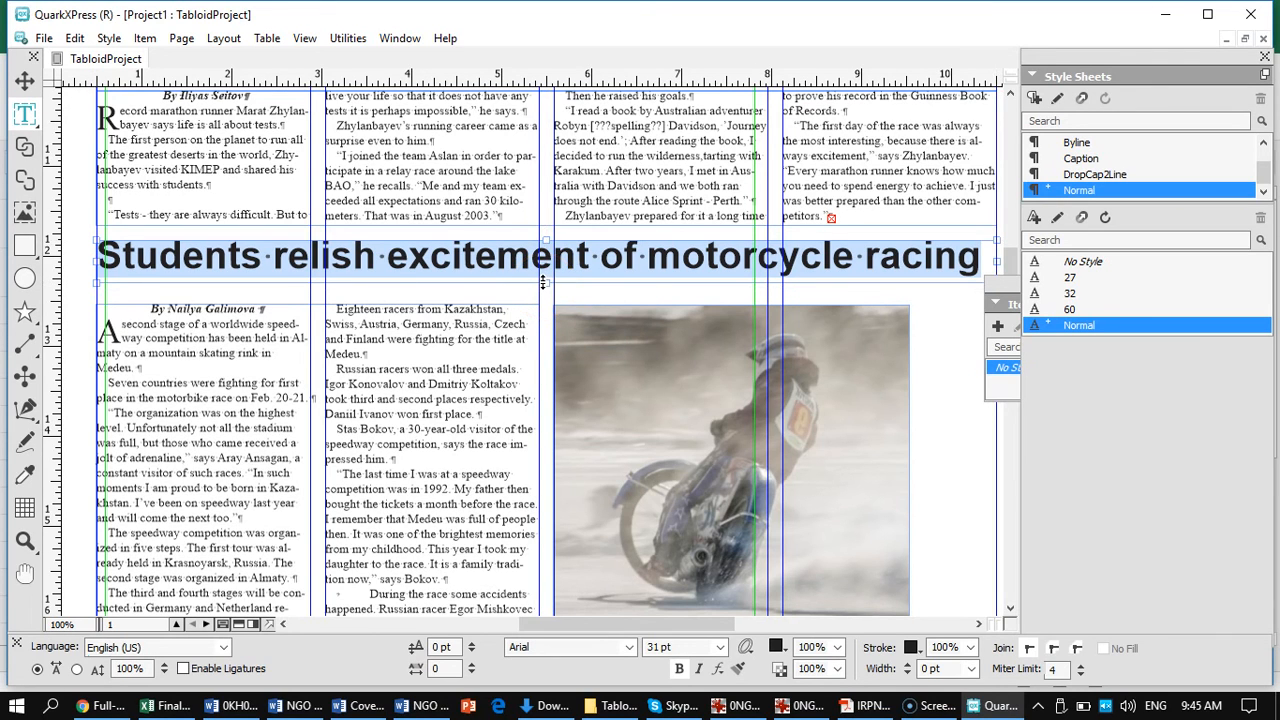
Step: Extend the hiking story's two-column text box upward to meet the box of its "KIMEP gain positive vibes from hiking" headline
key("ctrl+0")
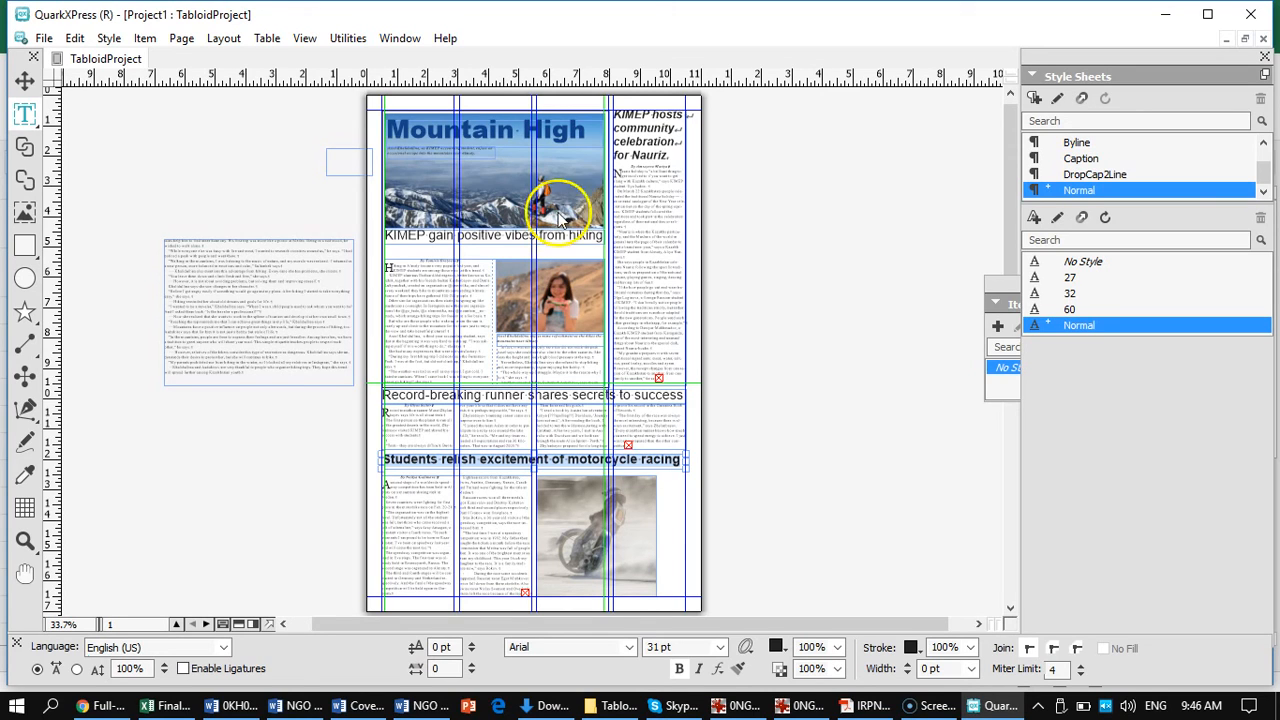
left_click(426, 296)
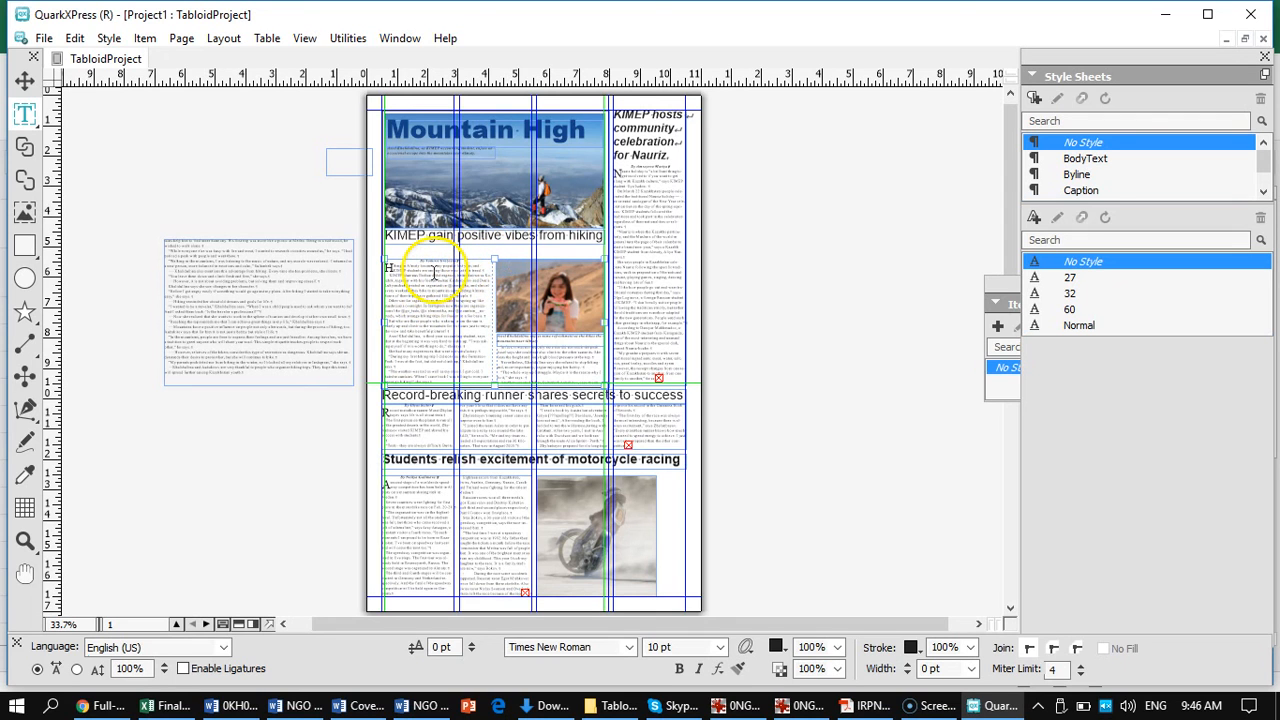
key("ctrl+1")
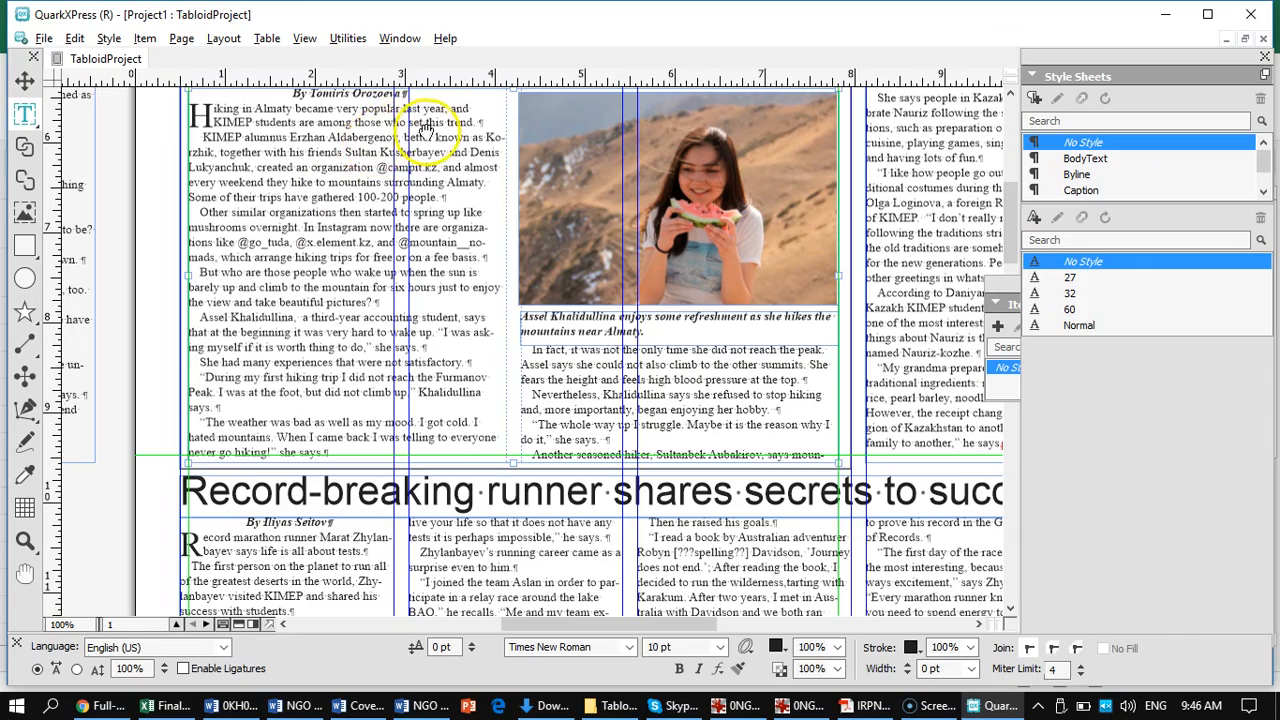
scroll(370, 150, "up", 4)
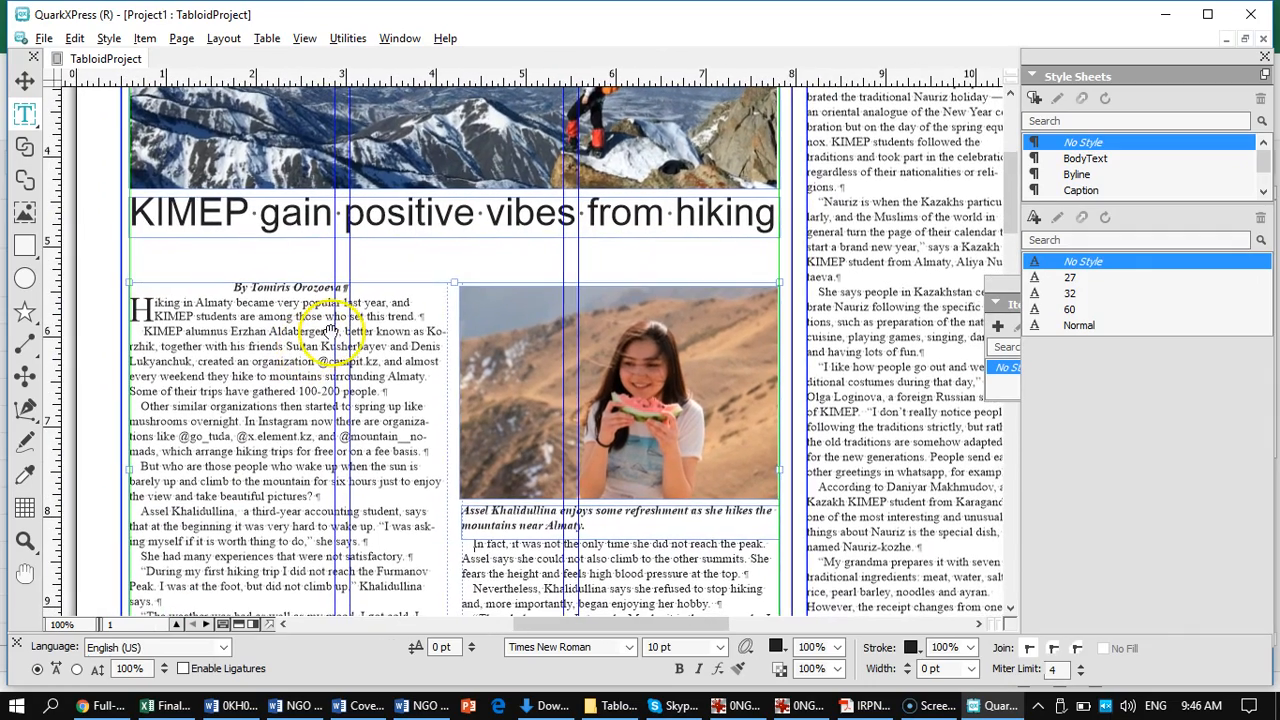
left_click_drag(450, 280, 456, 237)
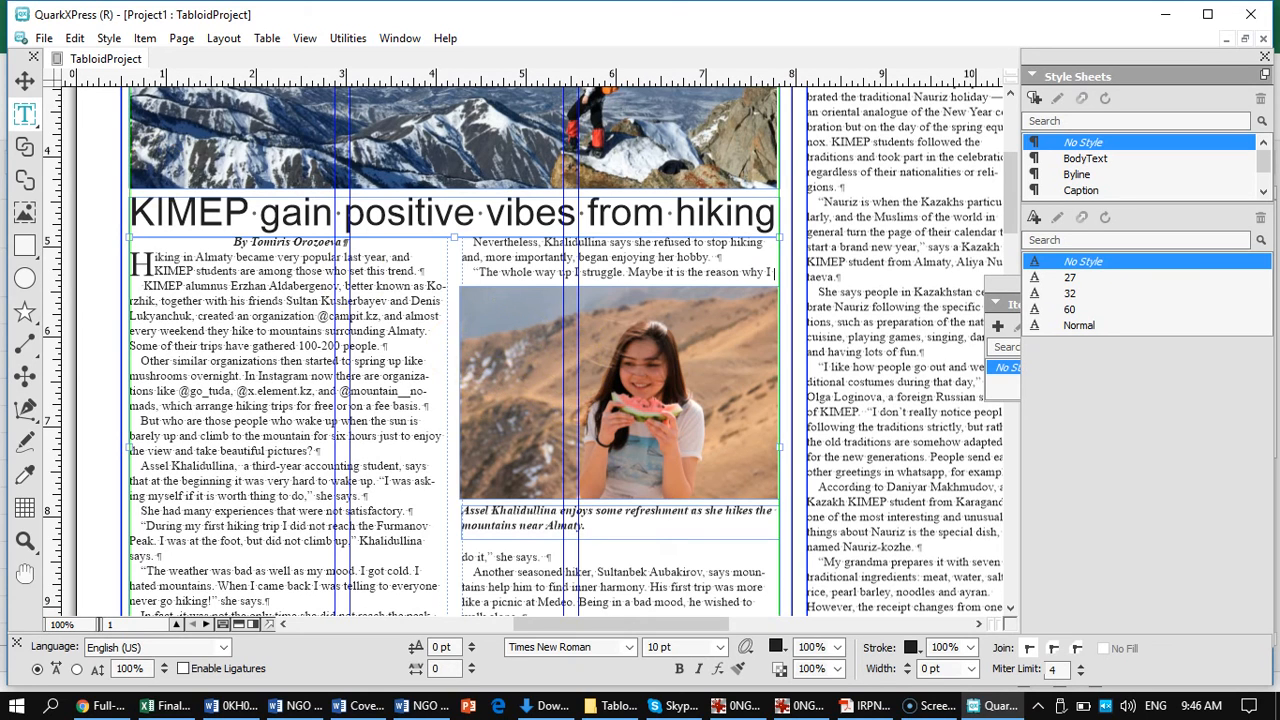
left_click(24, 80)
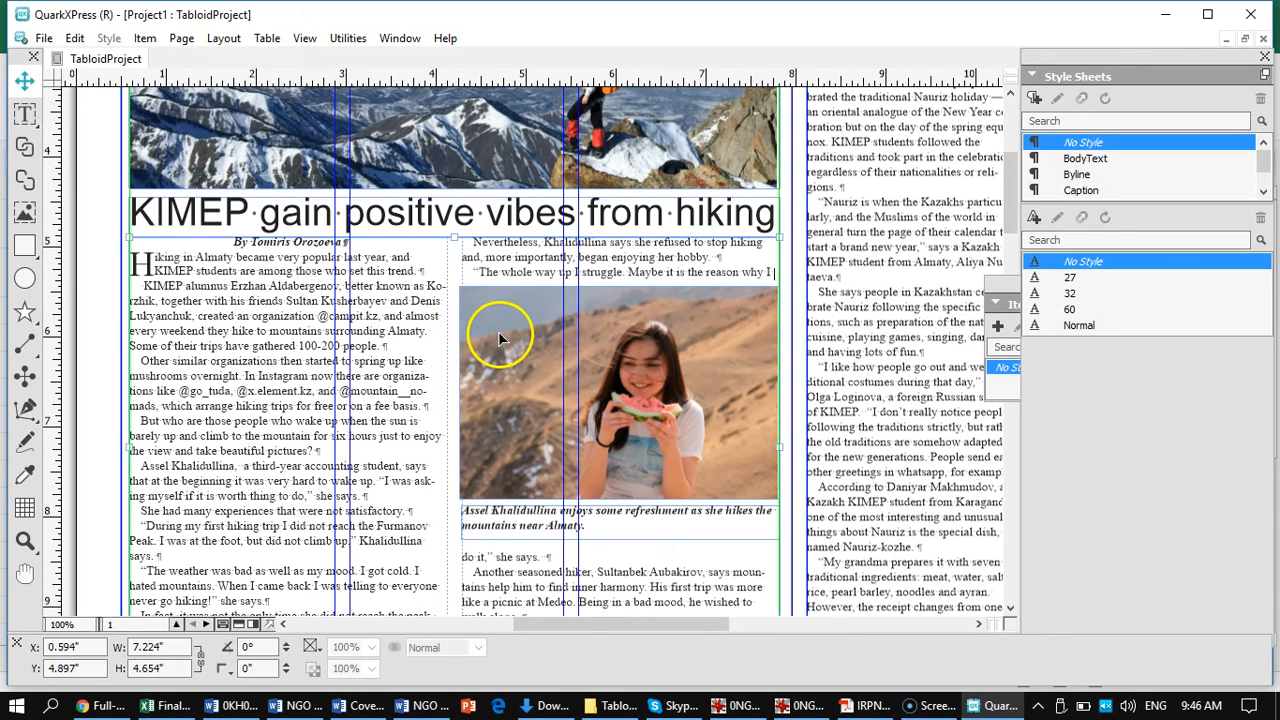
Step: Select the watermelon photo together with its caption and move both up to the top of the hiking story's second column
left_click(498, 331)
left_click(510, 527)
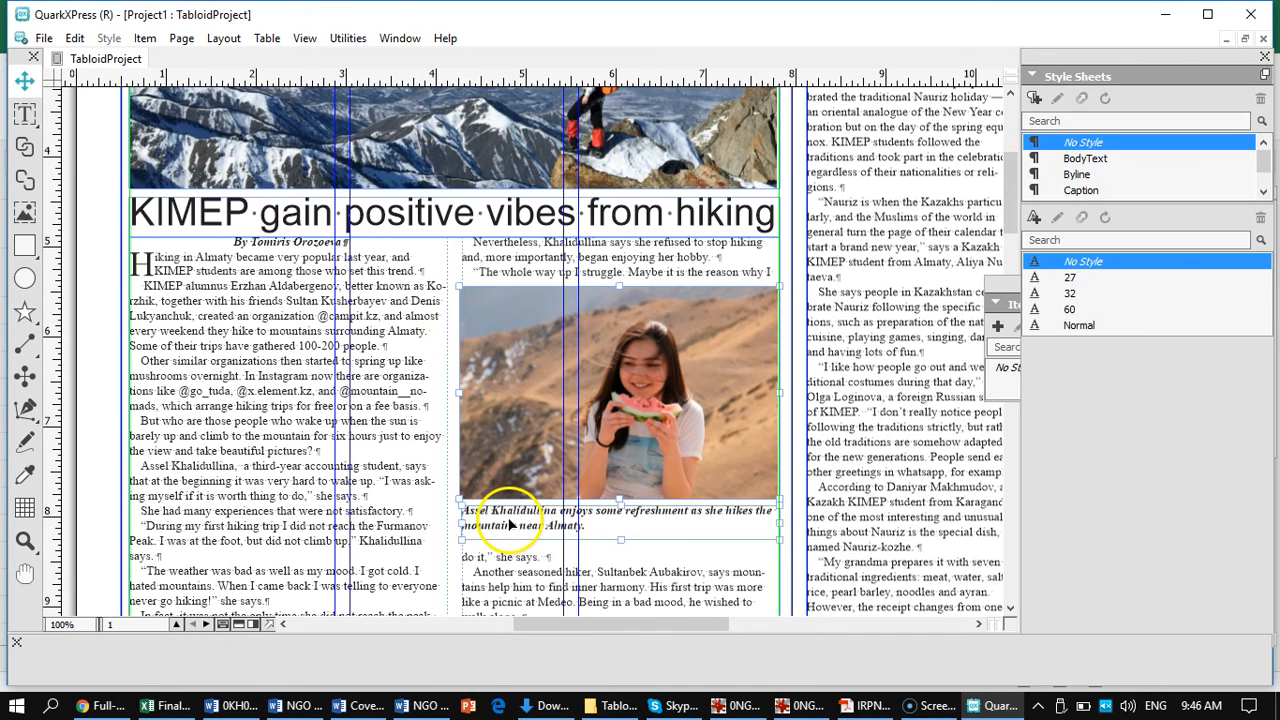
left_click_drag(537, 417, 459, 253)
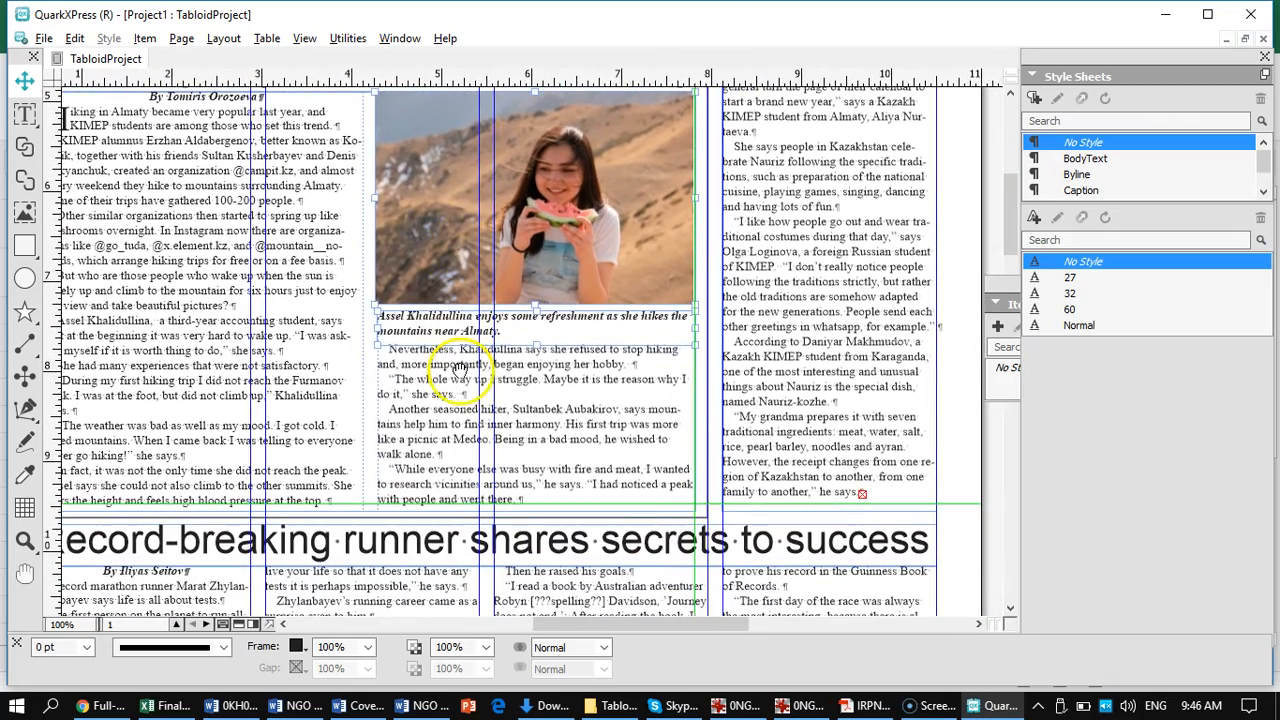
left_click_drag(445, 440, 560, 290)
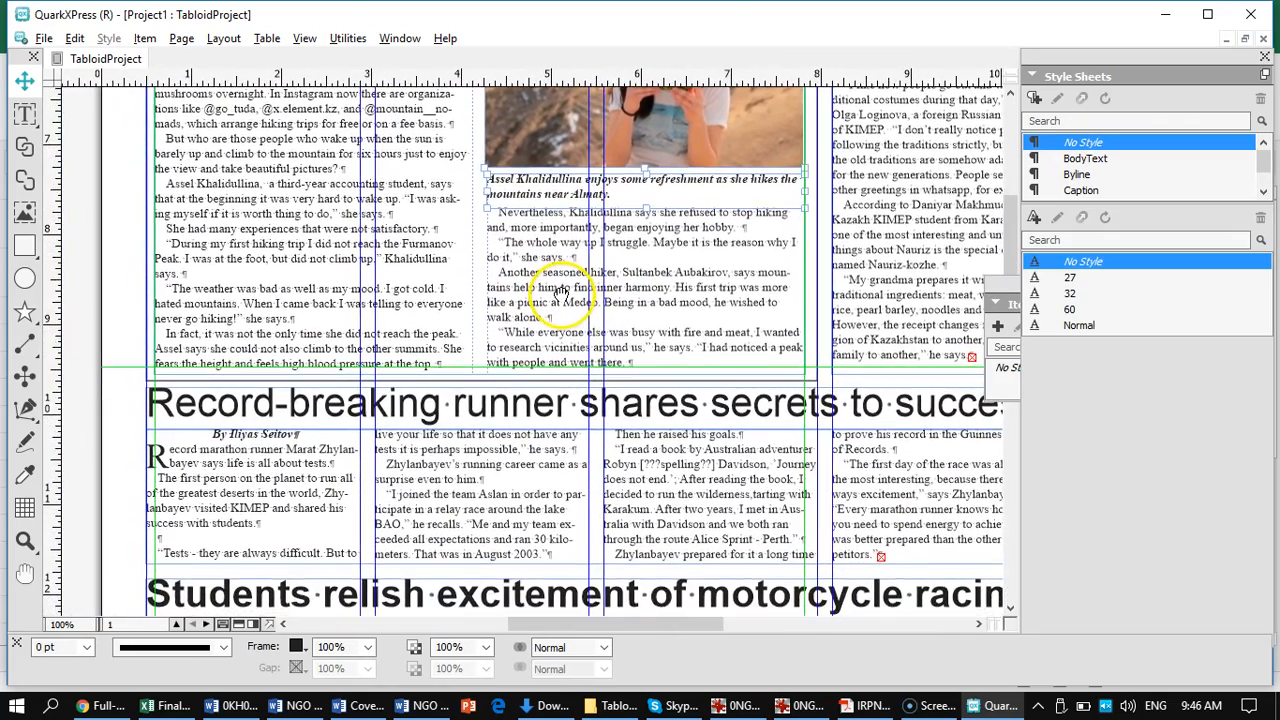
Step: Raise the lower edge of the hiking story's two-column text box so the box is about 4.508 inches high
left_click(513, 382)
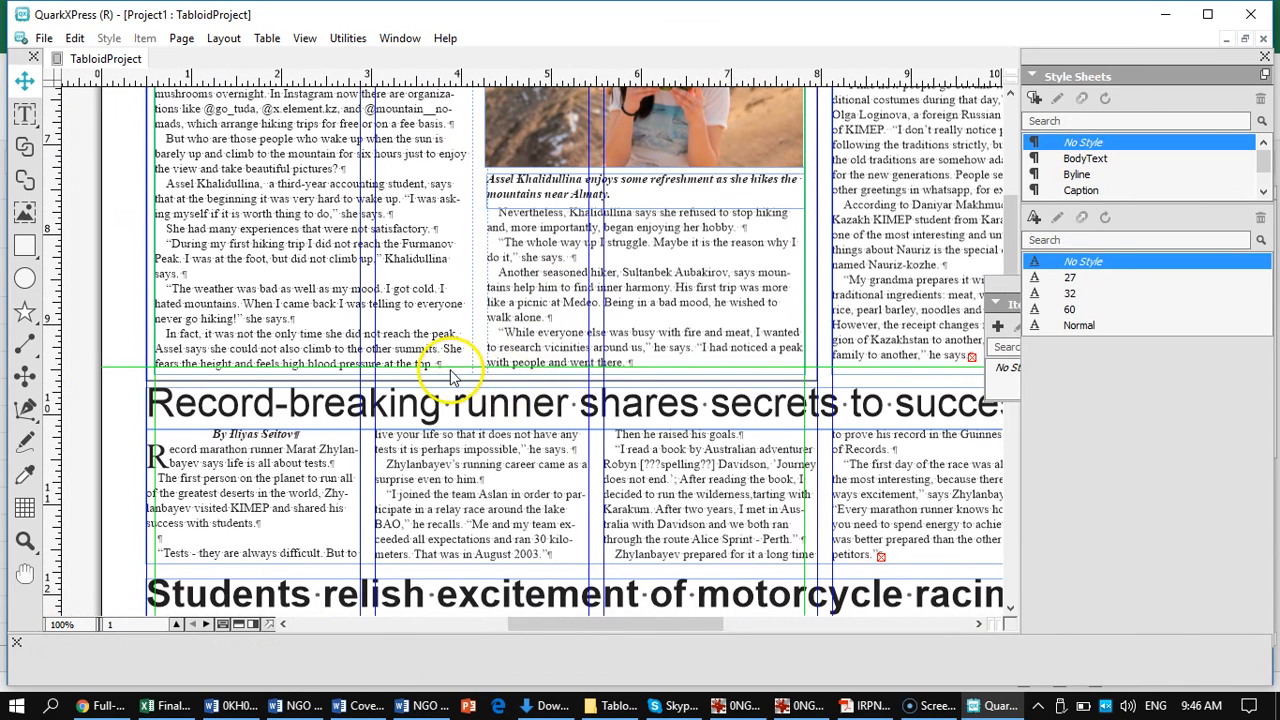
left_click(201, 380)
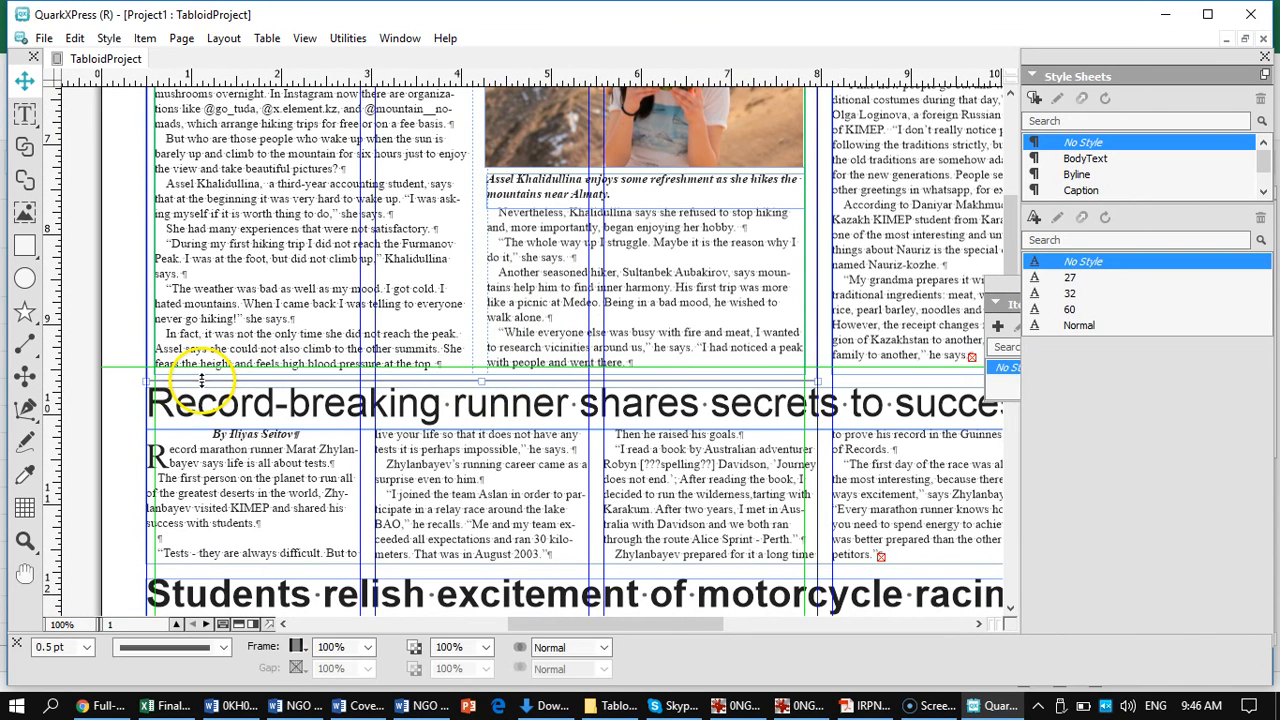
left_click(228, 345)
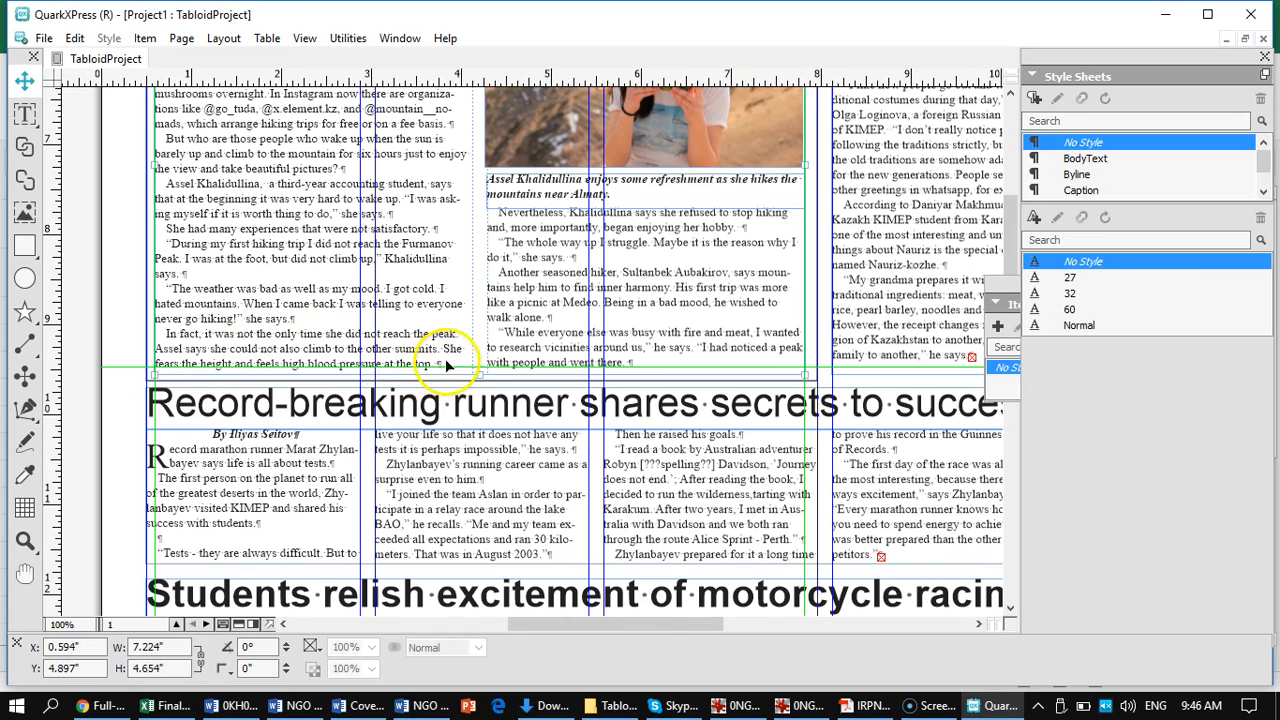
left_click_drag(481, 375, 482, 369)
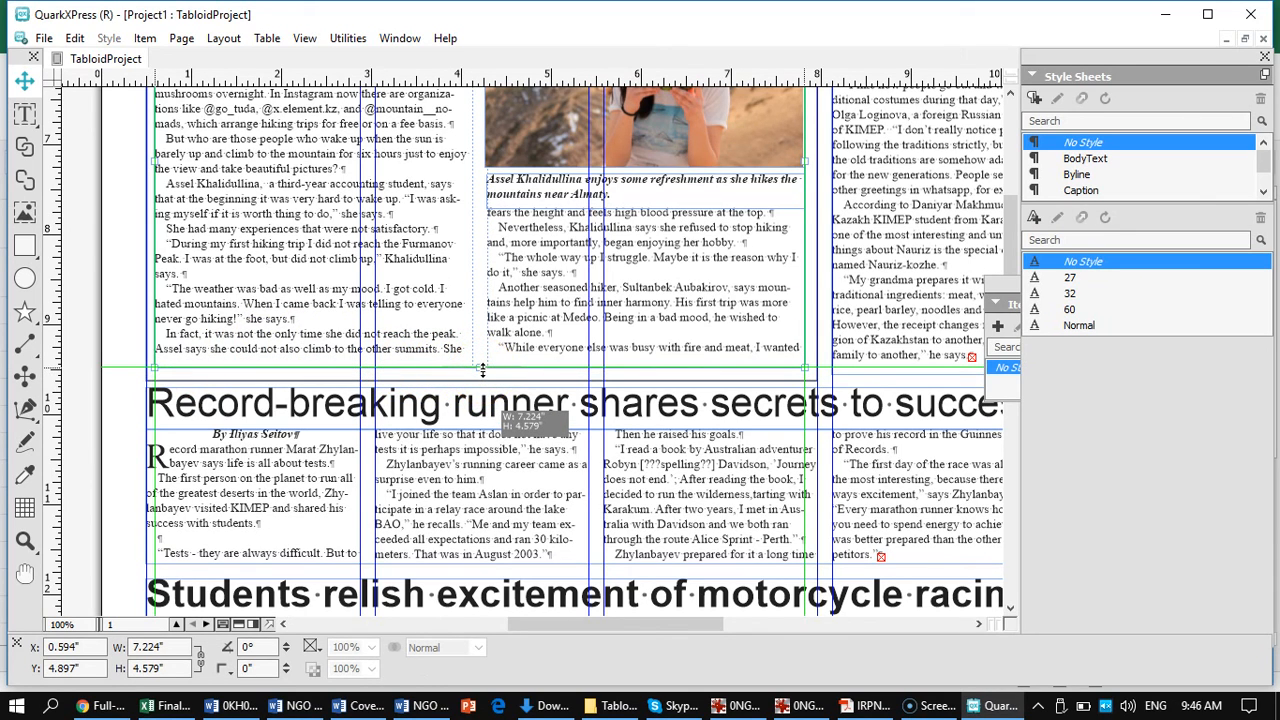
left_click_drag(482, 365, 482, 363)
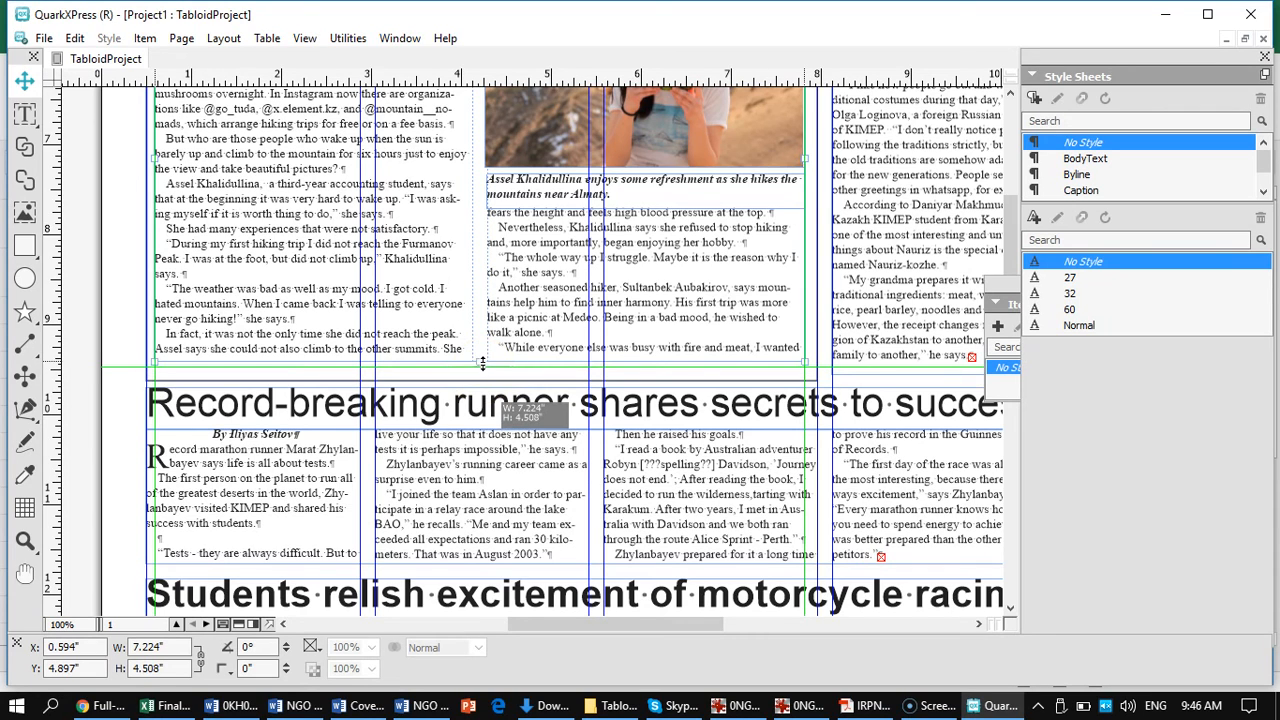
Step: Raise the lower edge of the 0.5 pt frame around the hiking story to the horizontal guide above the runner headline
left_click(461, 381)
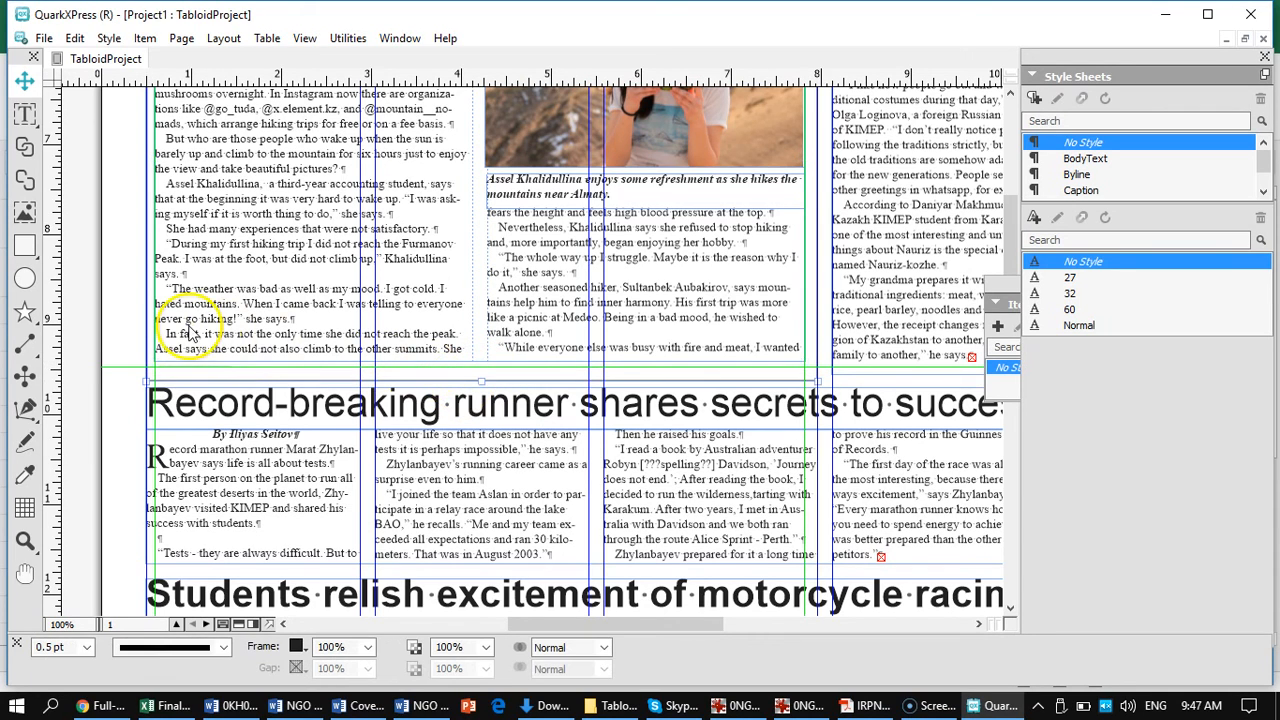
left_click_drag(487, 377, 489, 371)
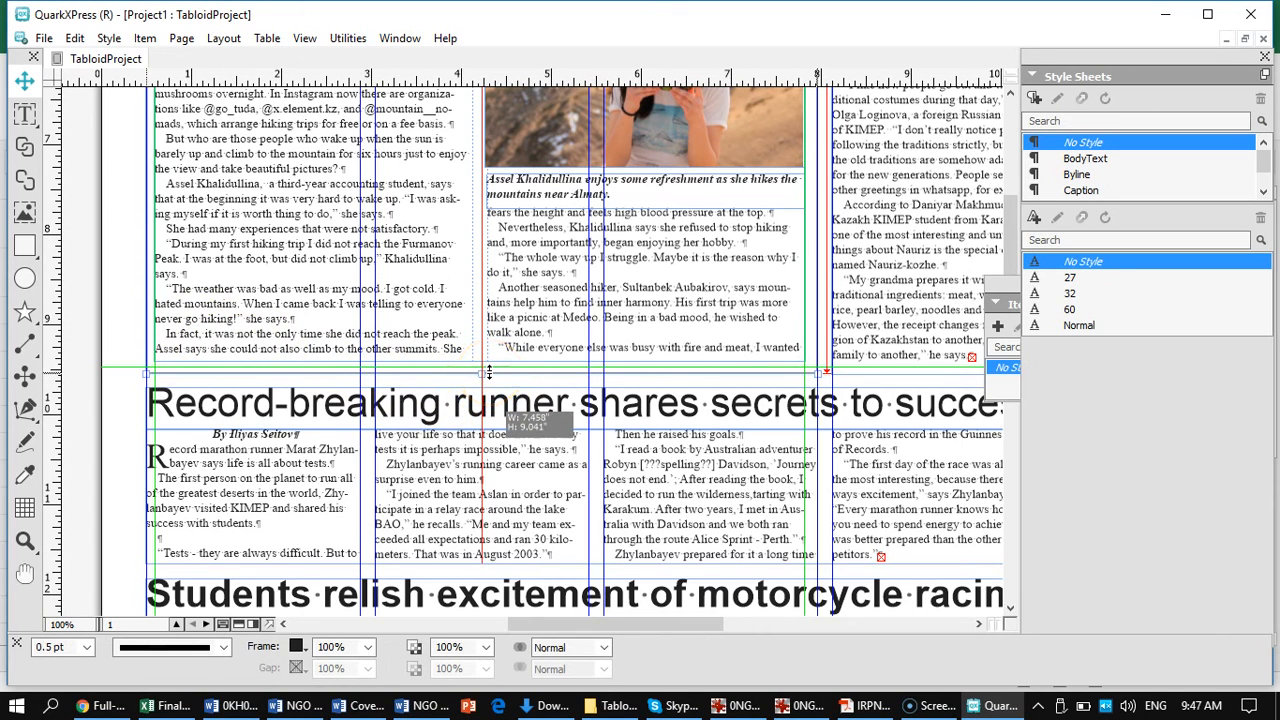
left_click_drag(489, 371, 489, 368)
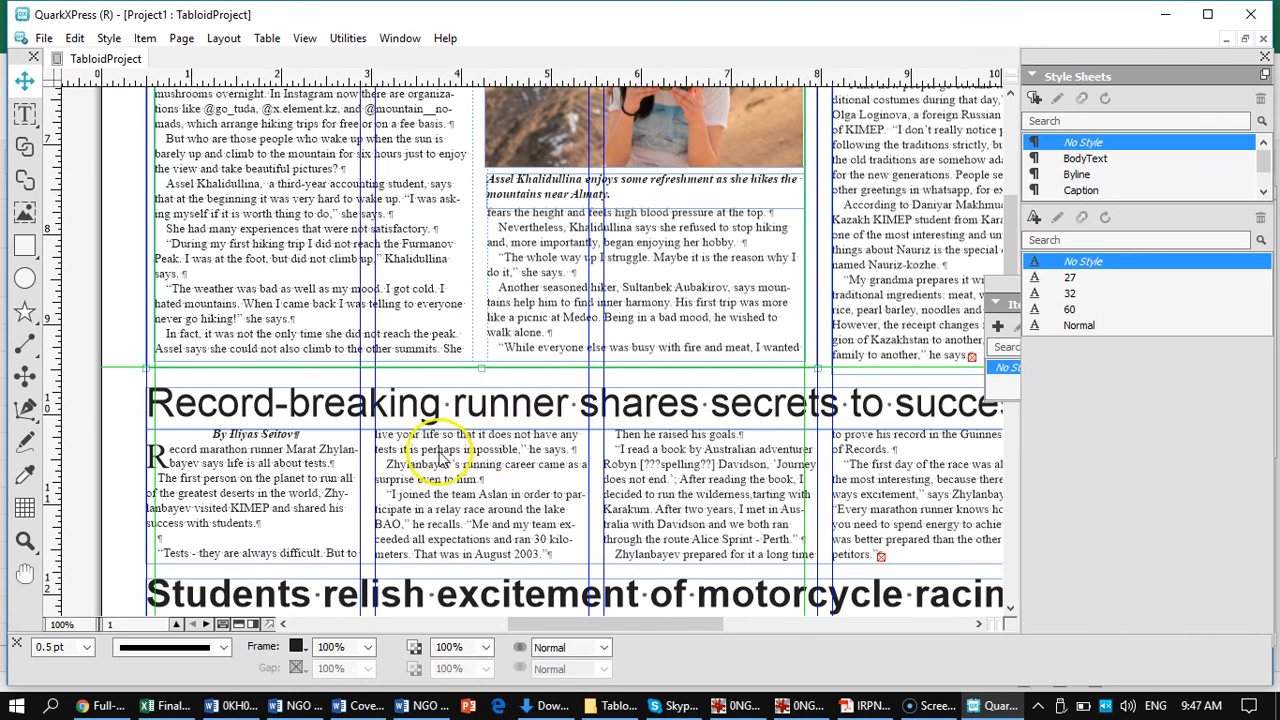
Step: Lower the upper edge of the motorcycle story's two-column text box, making the box about 3.774 inches high
left_click_drag(461, 496, 312, 319)
left_click_drag(284, 537, 462, 492)
left_click(302, 470)
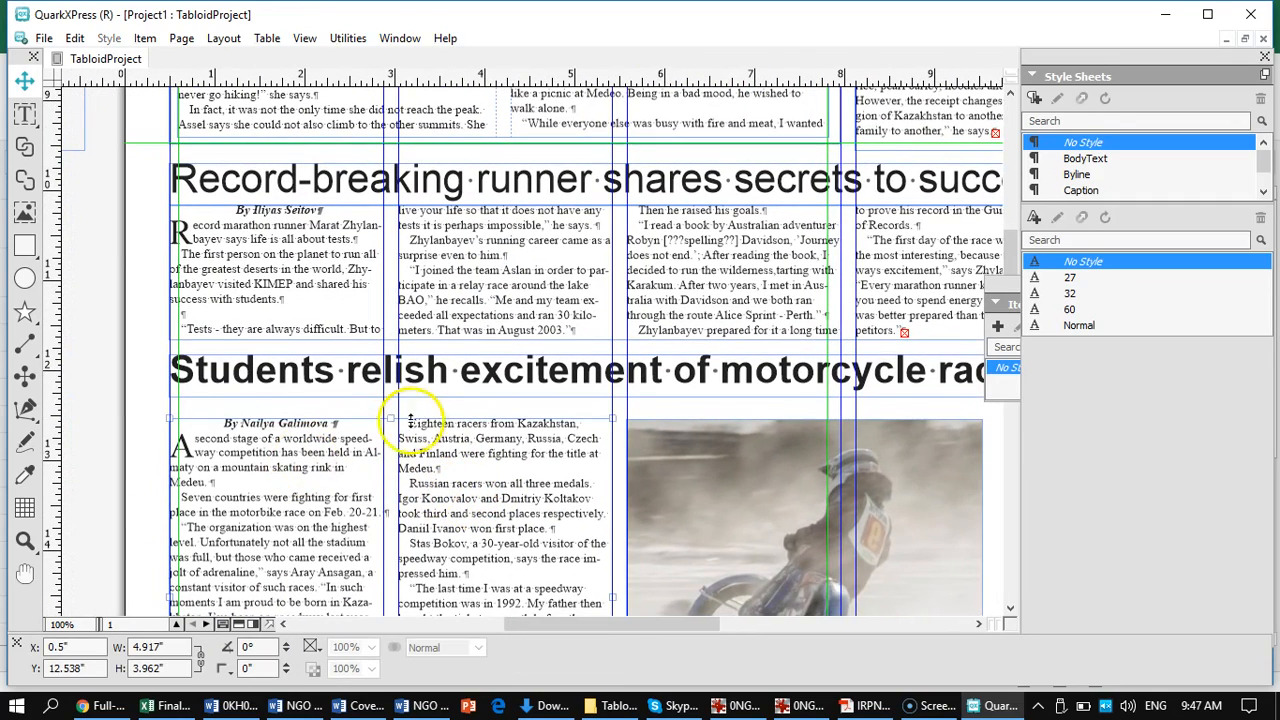
mouse_move(393, 418)
left_mouse_down()
mouse_move(392, 400)
mouse_move(386, 438)
left_mouse_up()
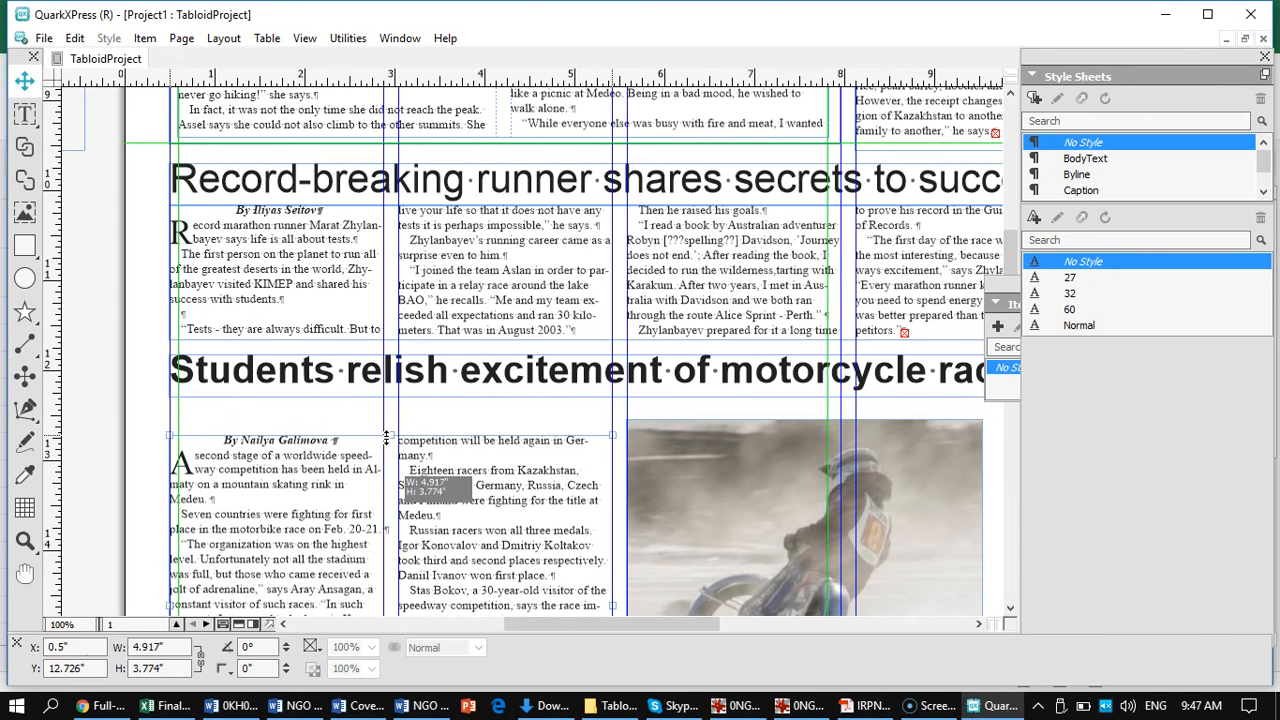
left_click_drag(386, 438, 386, 438)
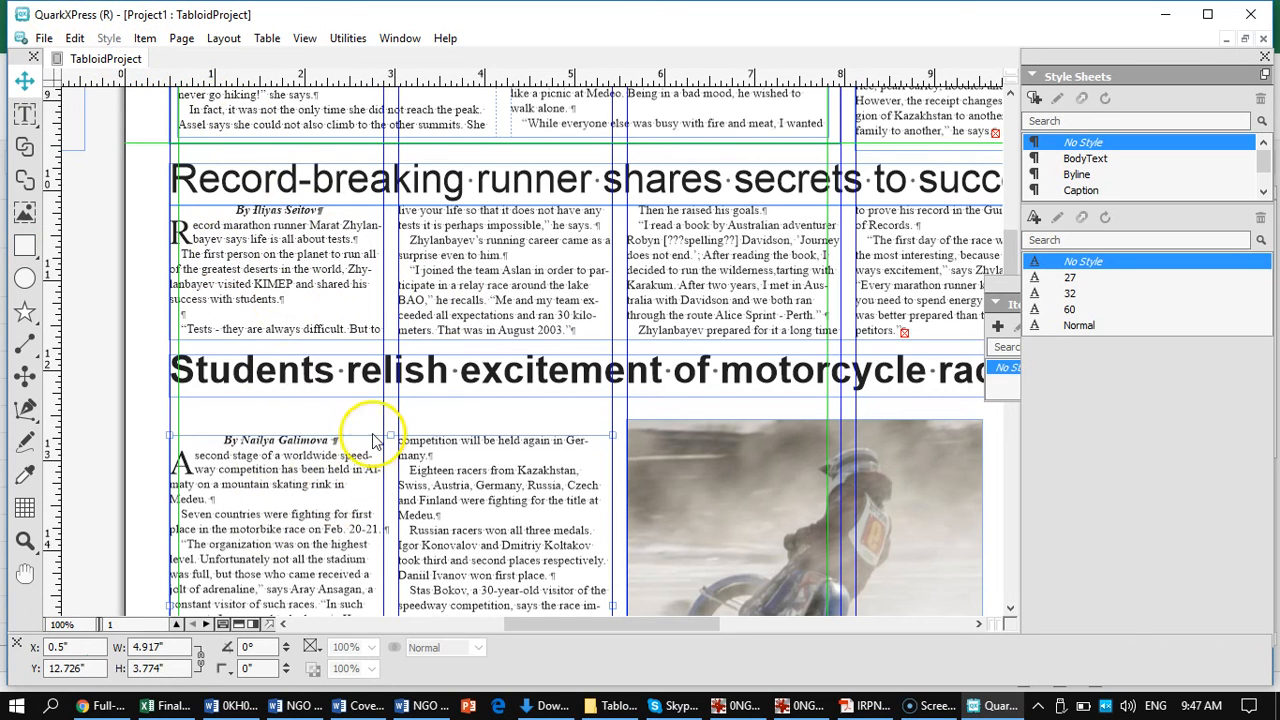
Step: Draw a text box about 3.97 by 0.344 inches between the motorcycle headline and its story, with placeholder text "xxx"
left_click(25, 115)
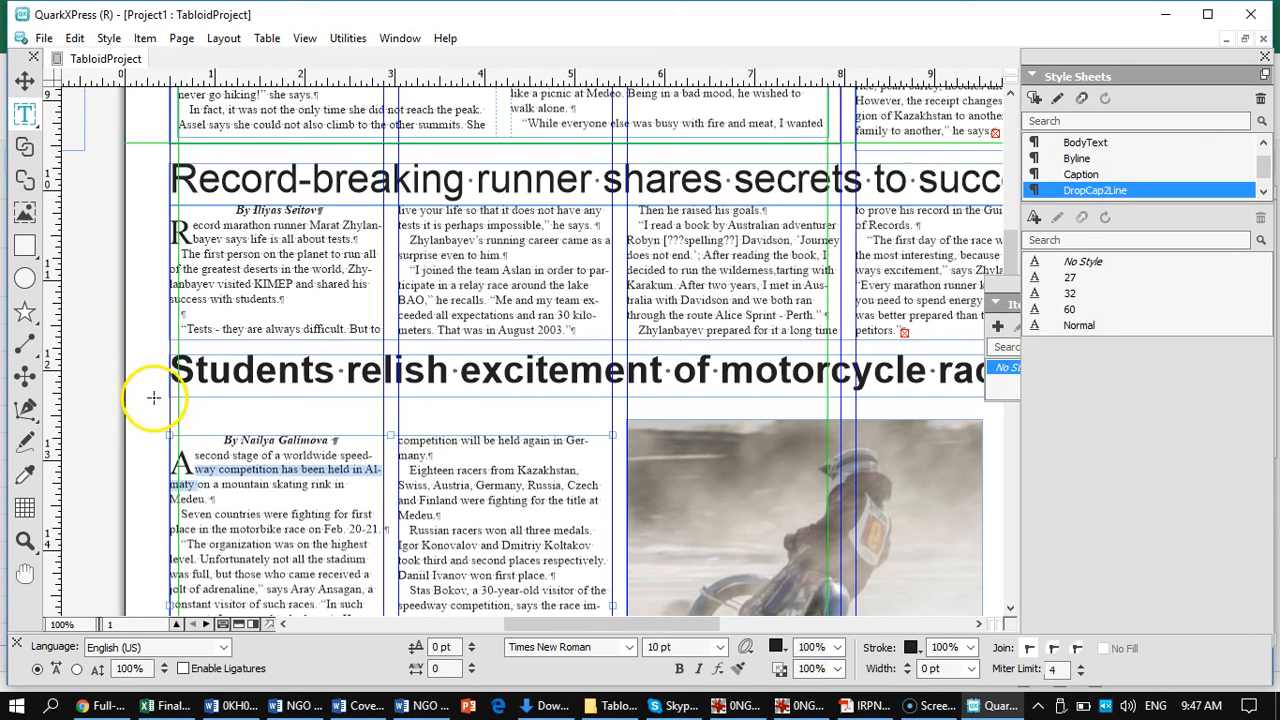
left_click_drag(153, 397, 512, 428)
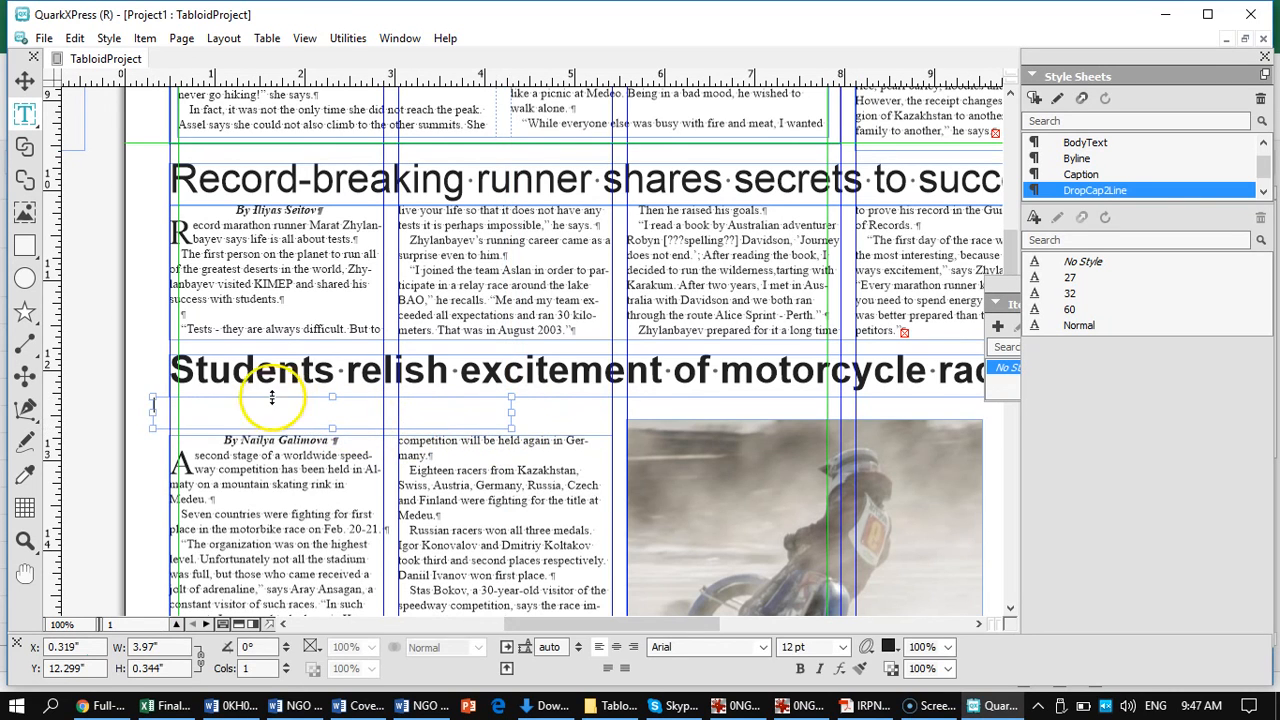
type("xxx")
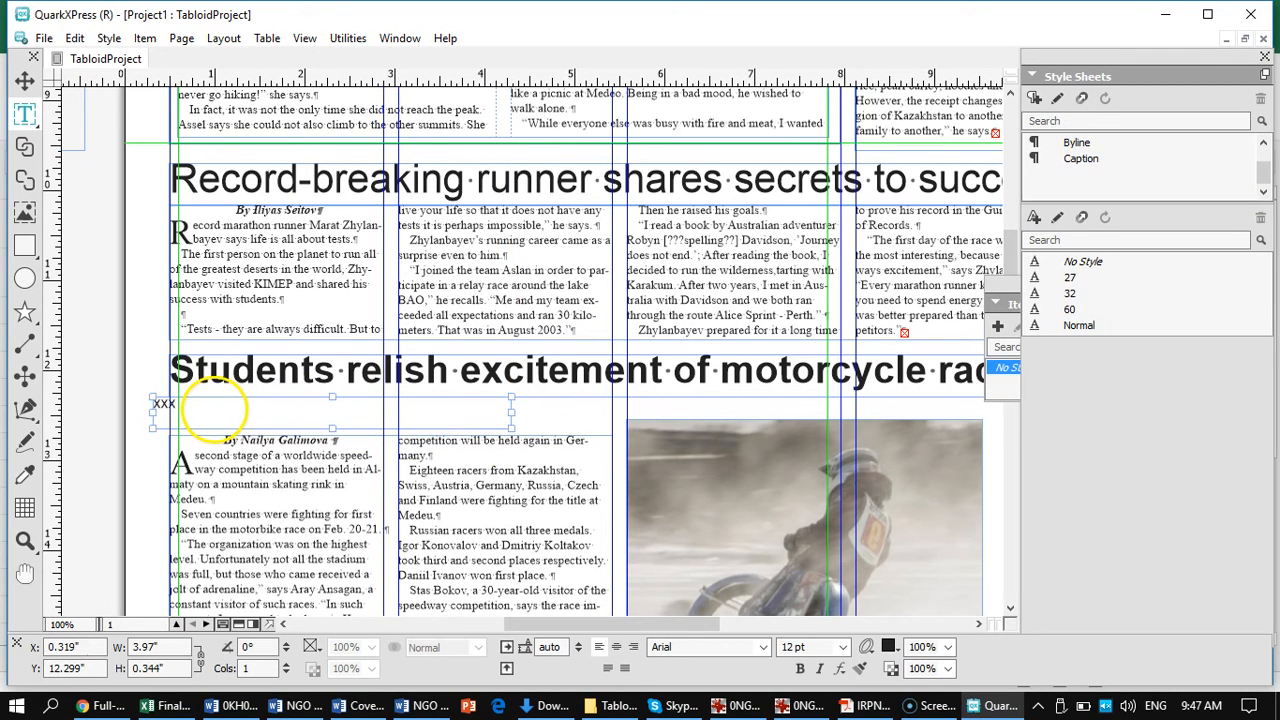
Step: Align the placeholder box with the page's left margin and widen it to 4.917 inches, spanning both columns of the motorcycle story
left_click(24, 84)
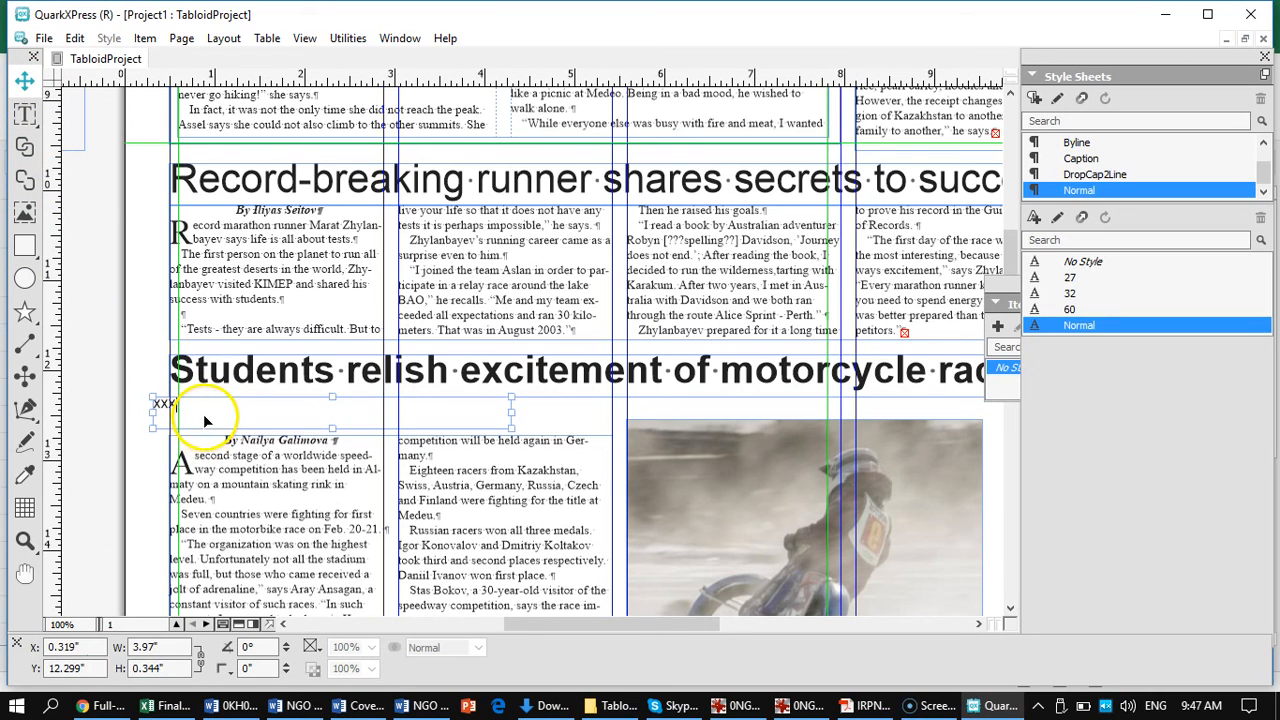
left_click_drag(203, 412, 224, 412)
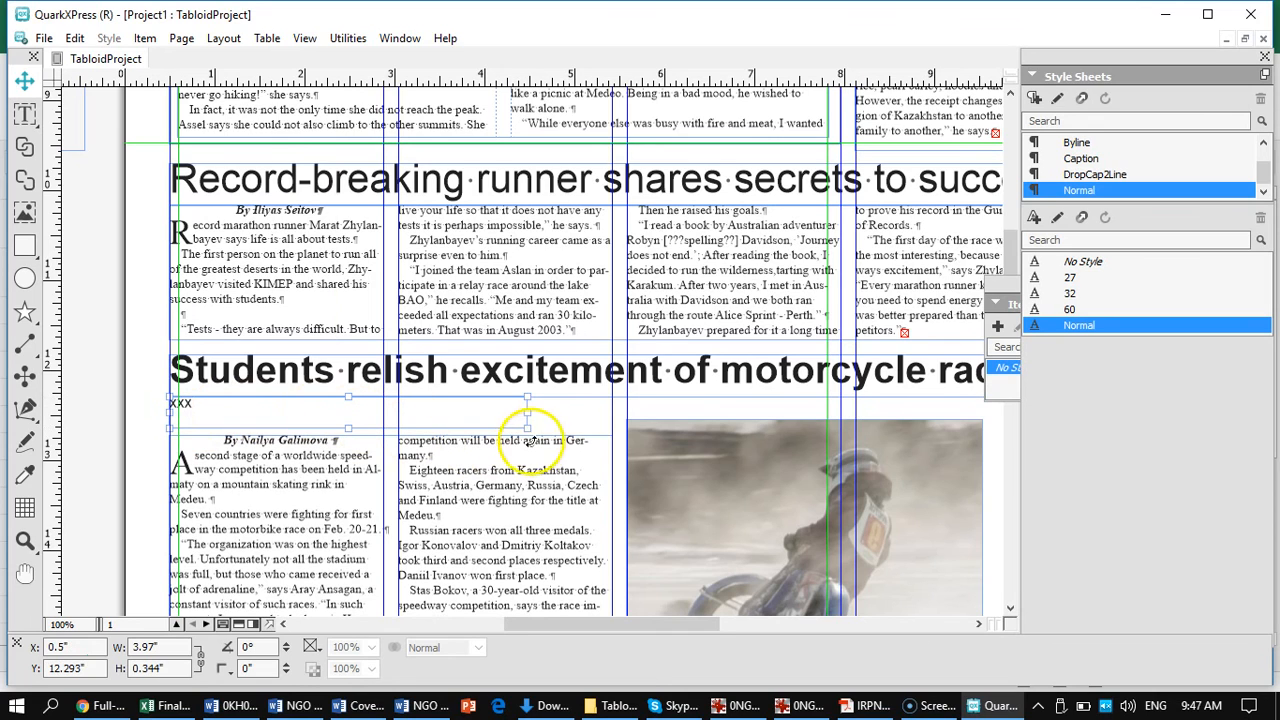
left_click_drag(531, 409, 613, 405)
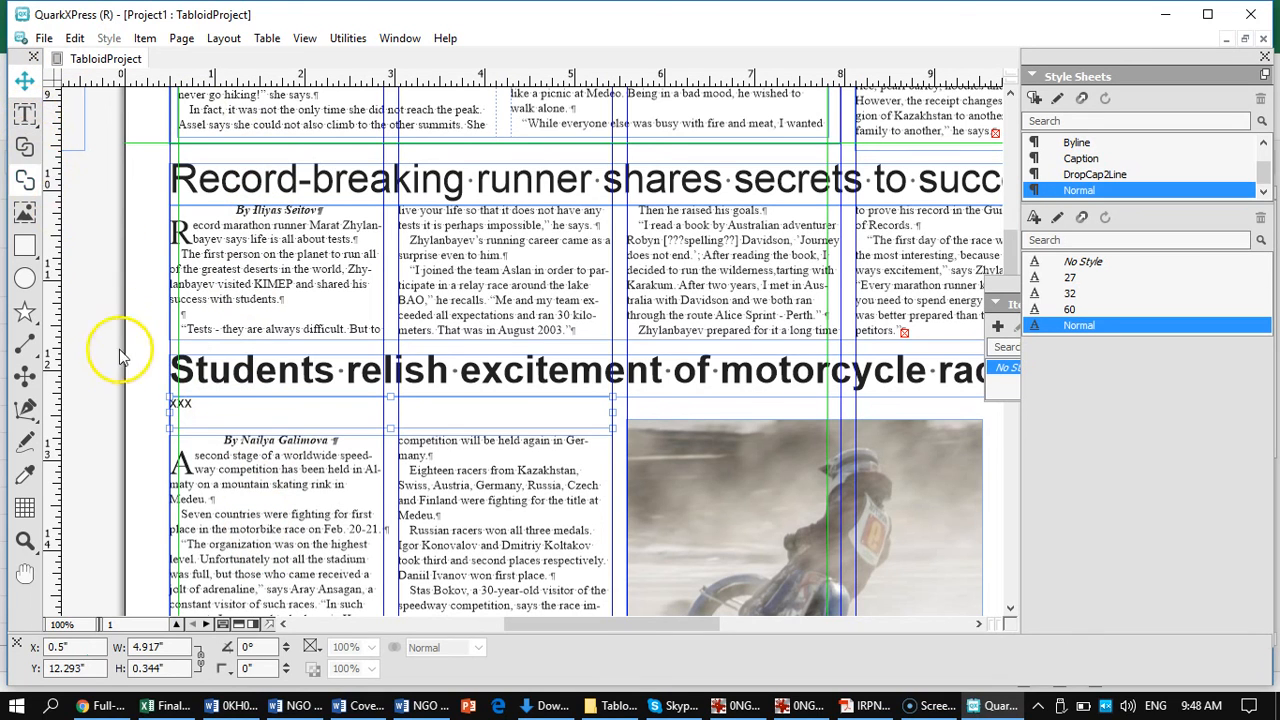
mouse_move(202, 404)
left_mouse_down()
mouse_move(189, 400)
mouse_move(208, 404)
left_mouse_up()
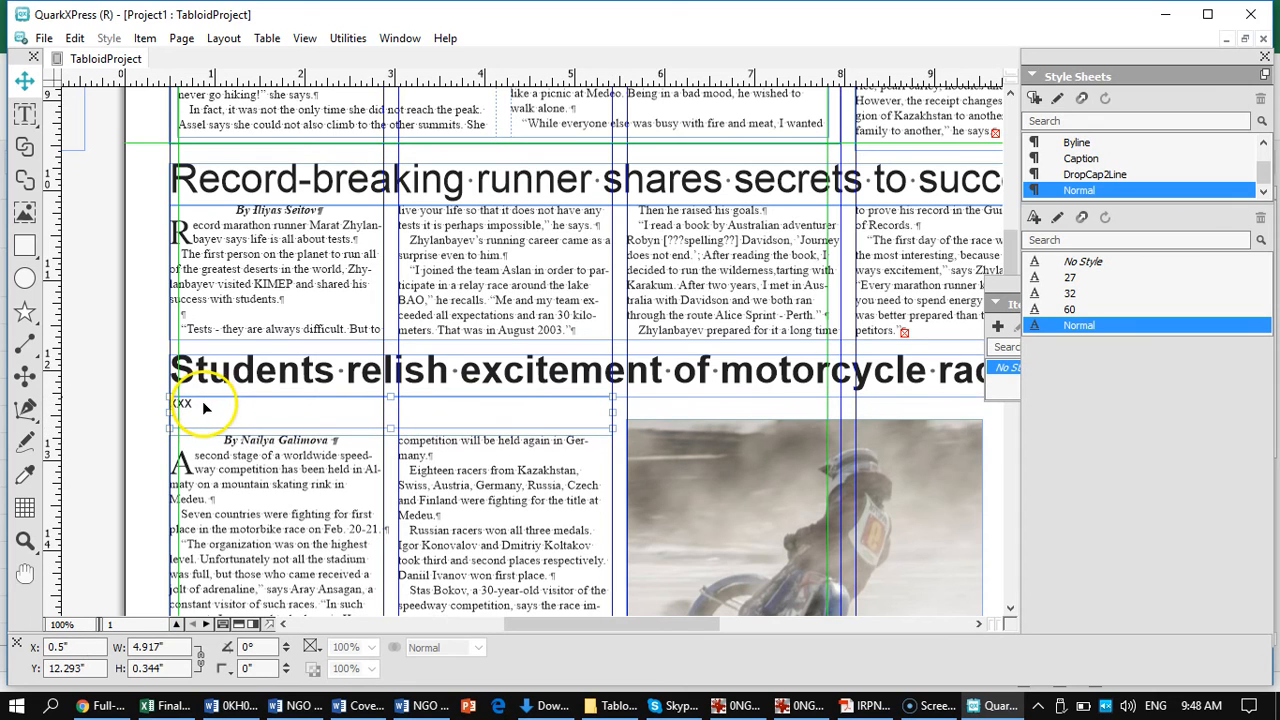
Step: Replace the placeholder "xxx" with the subheadline "7 countries vie for first place in tour"
left_click(25, 113)
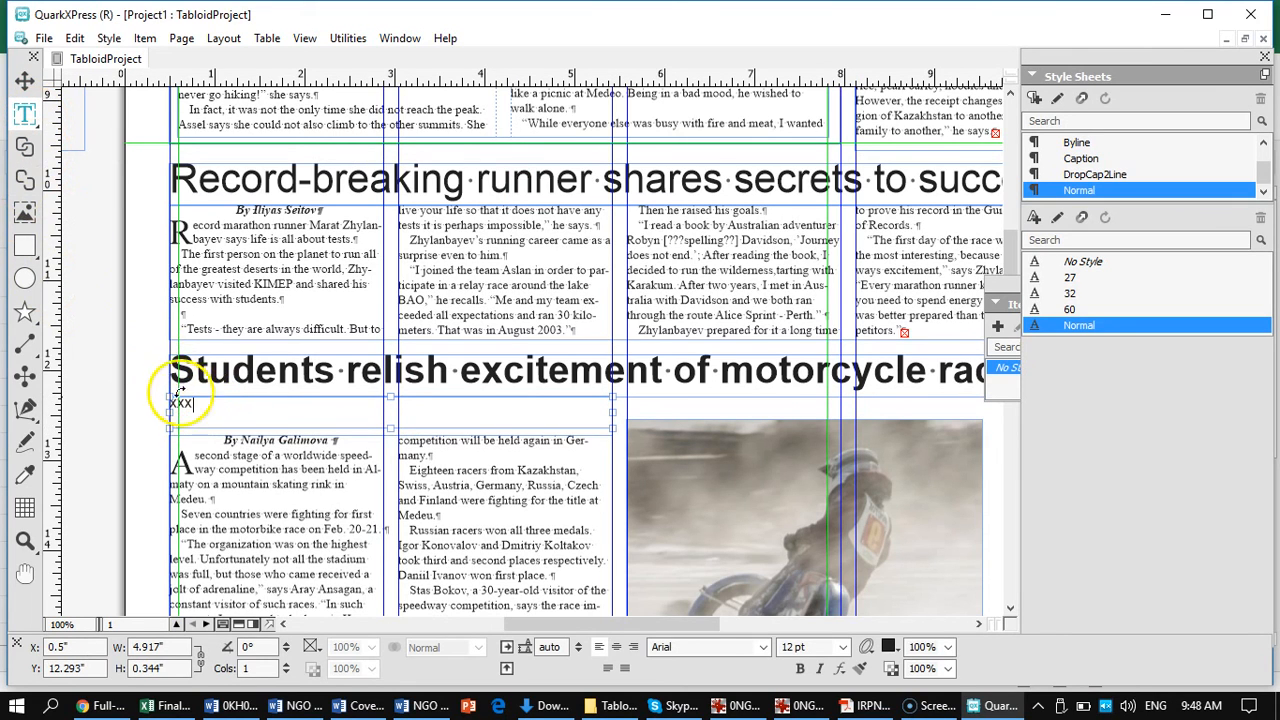
left_click_drag(200, 404, 172, 403)
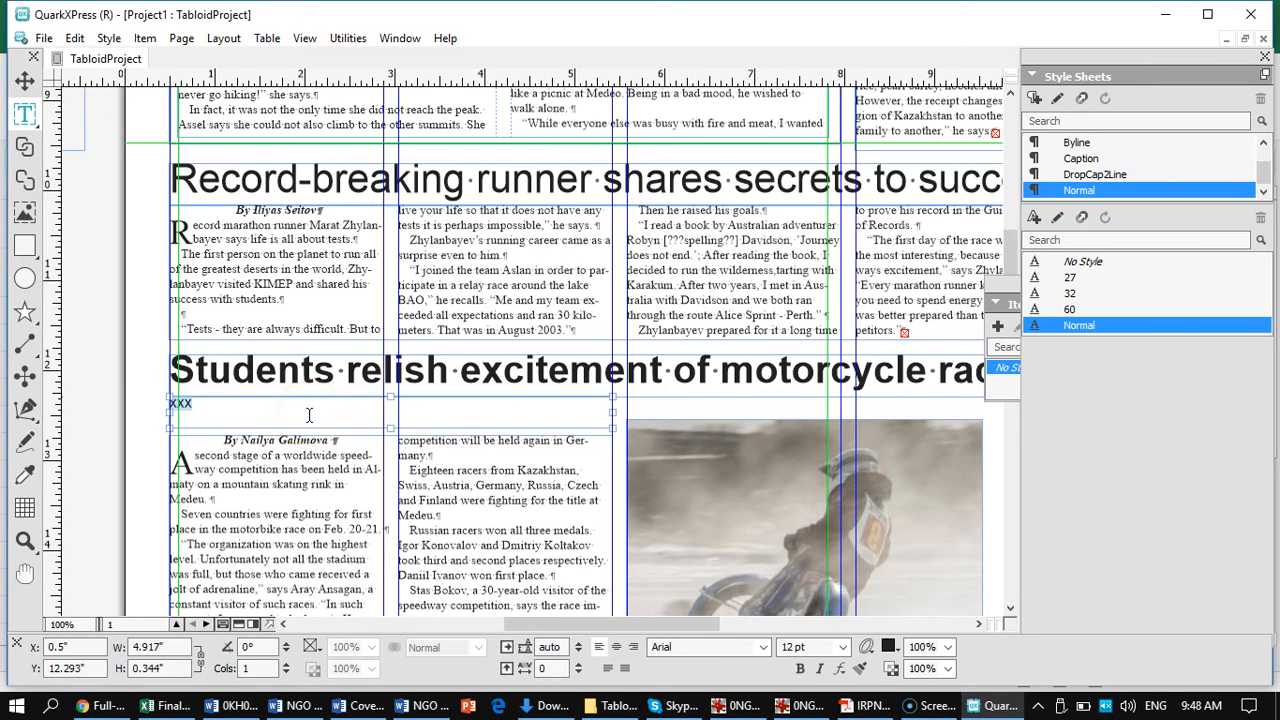
key("BackSpace")
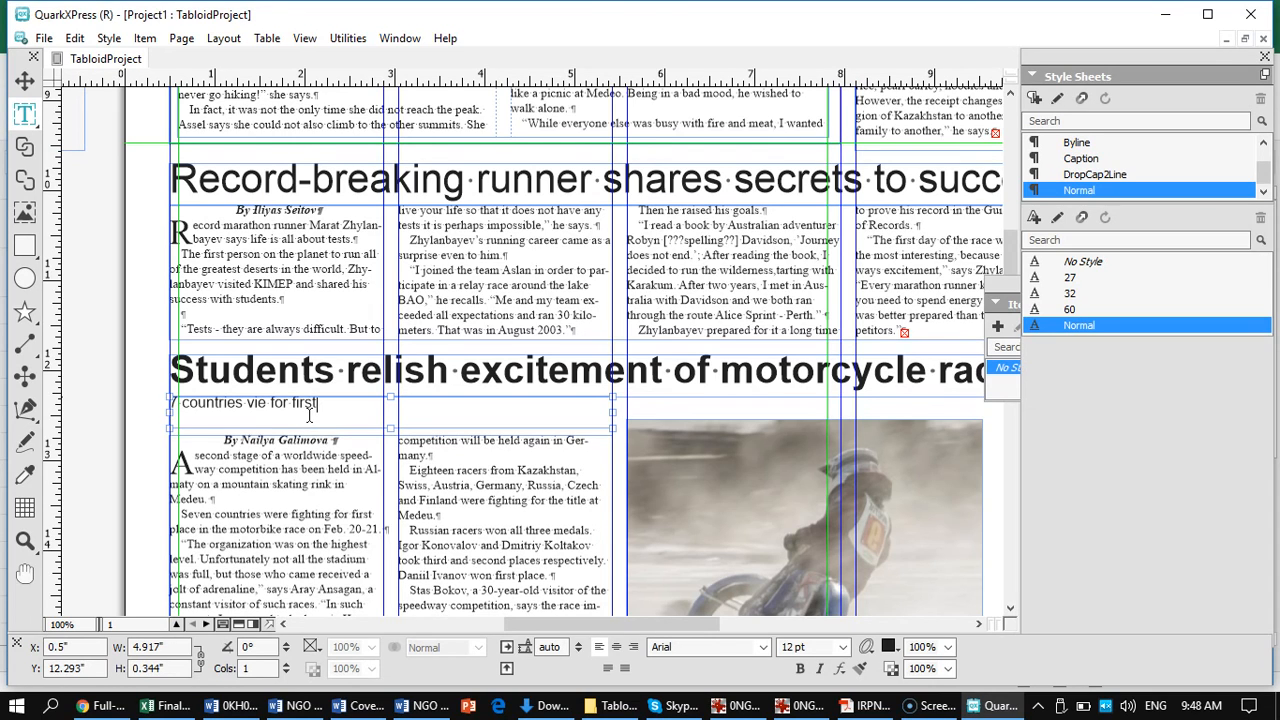
type("ace in tou")
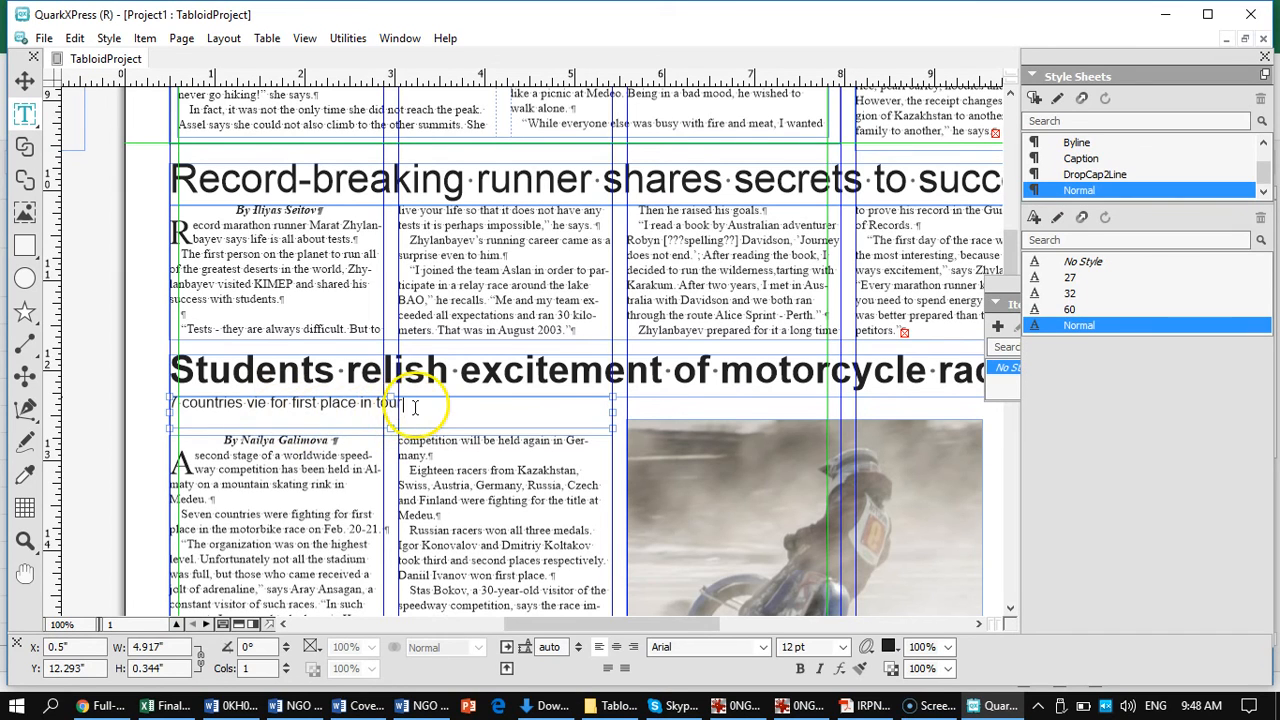
Step: Try the motorcycle subheadline at 24 pt and 18 pt, and set its font size to 20 pt
left_click_drag(402, 402, 150, 405)
key("ctrl+shift+period")
key("ctrl+shift+period")
key("ctrl+shift+period")
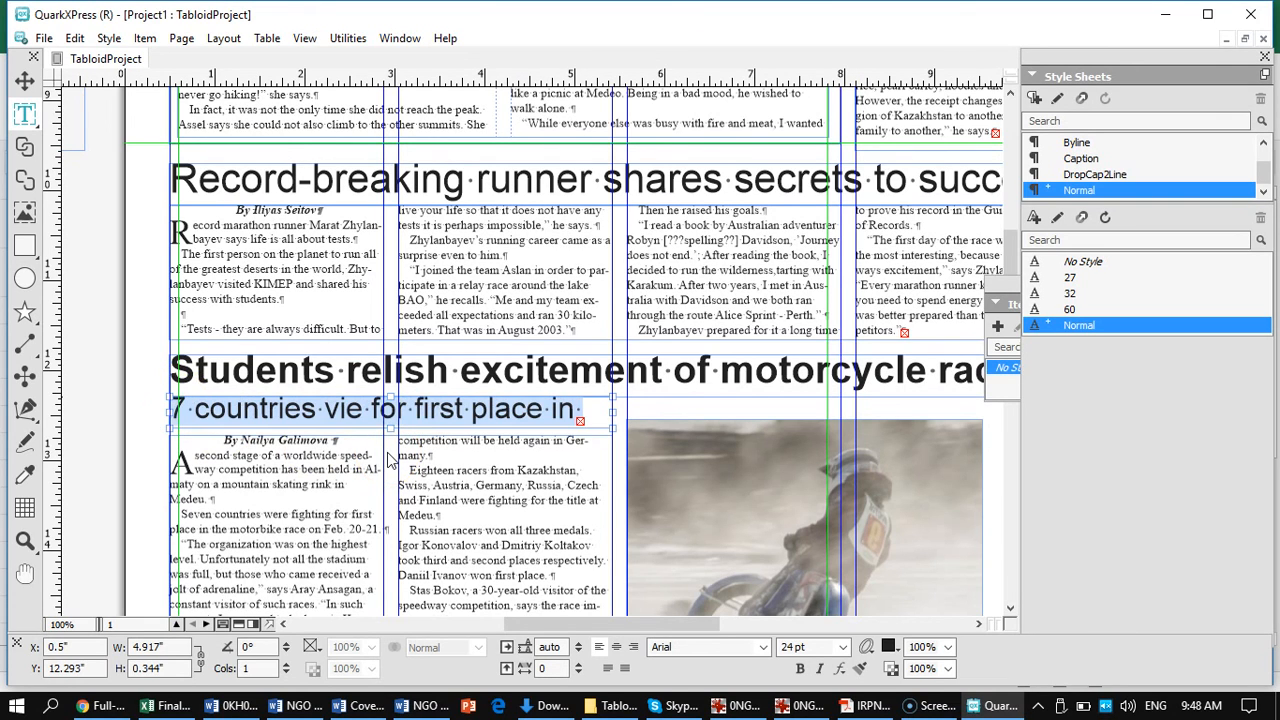
key("ctrl+shift+comma")
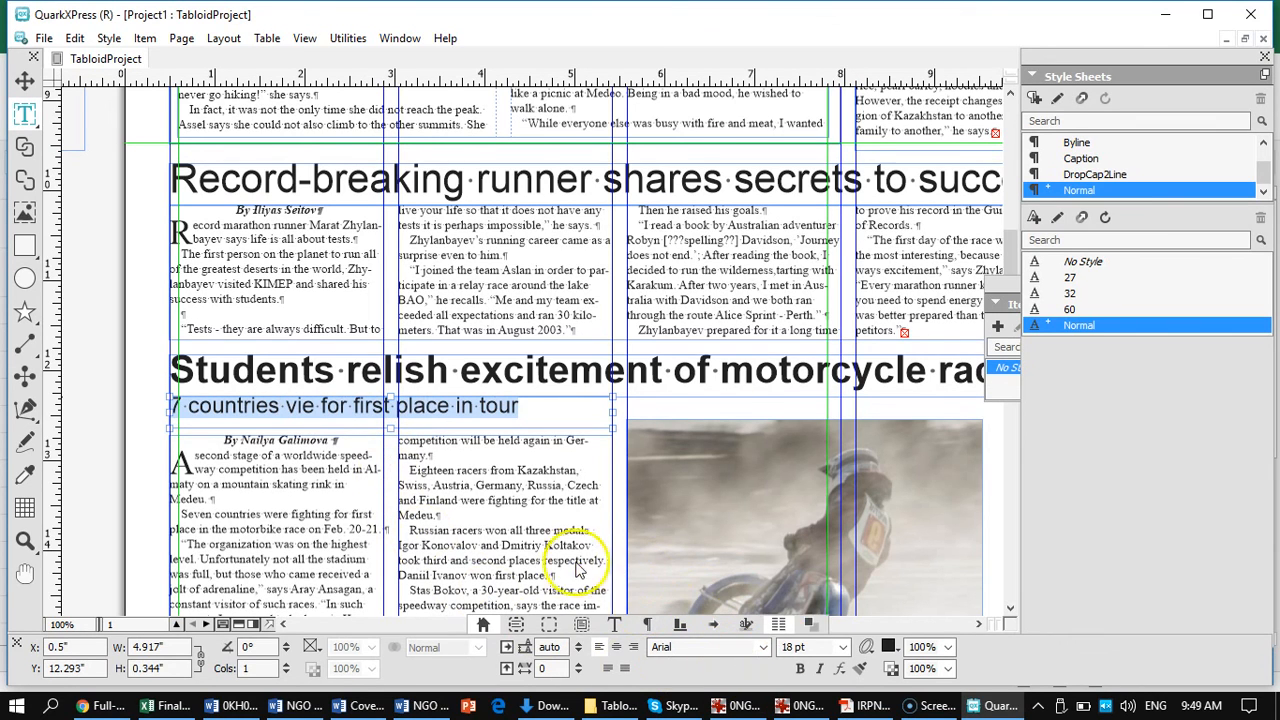
left_click(806, 647)
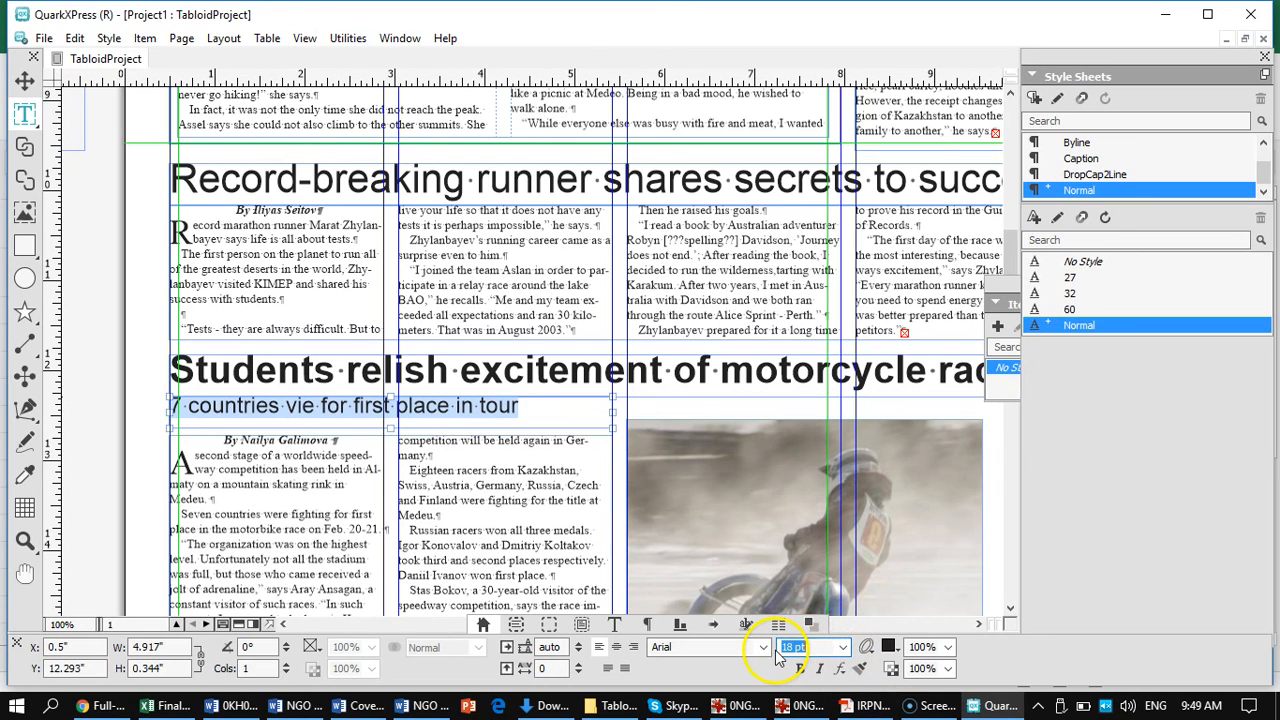
type("3")
type("0")
key("Return")
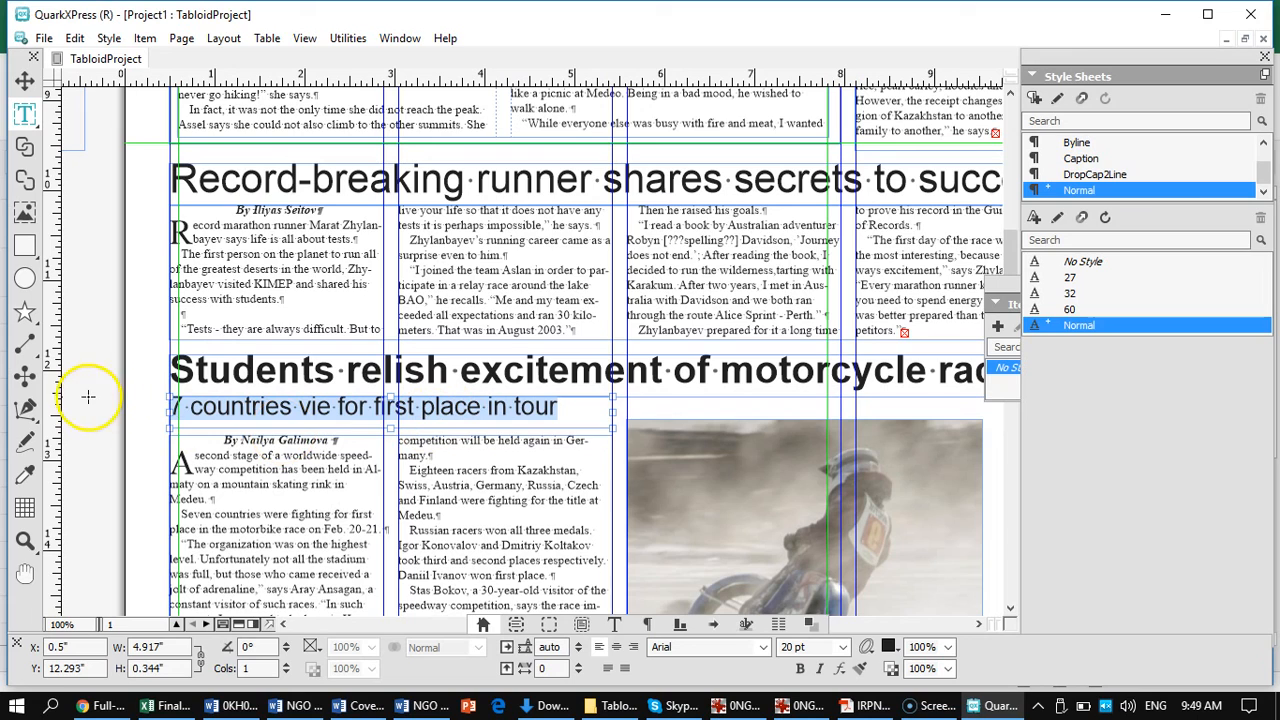
Step: Change "7" to "Seven" in the subheadline and set "Seven countries vie for first place in" to 18 pt
left_click_drag(185, 413, 172, 400)
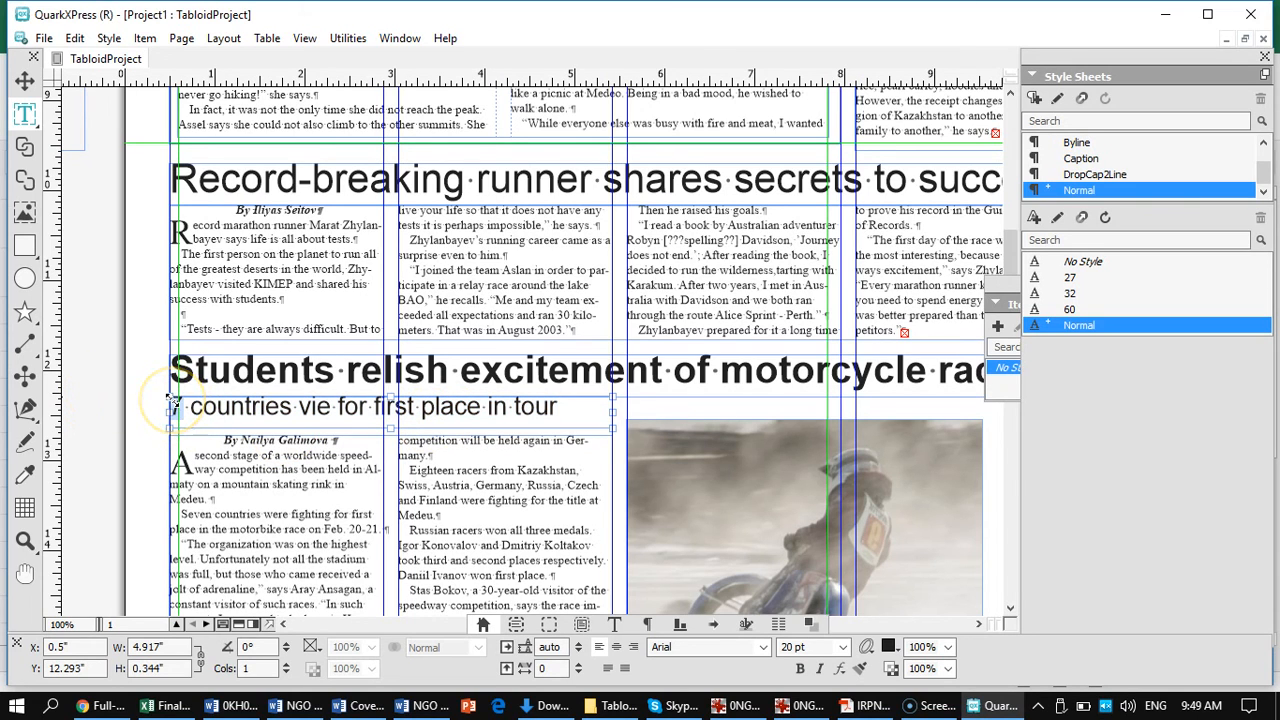
type("Seven")
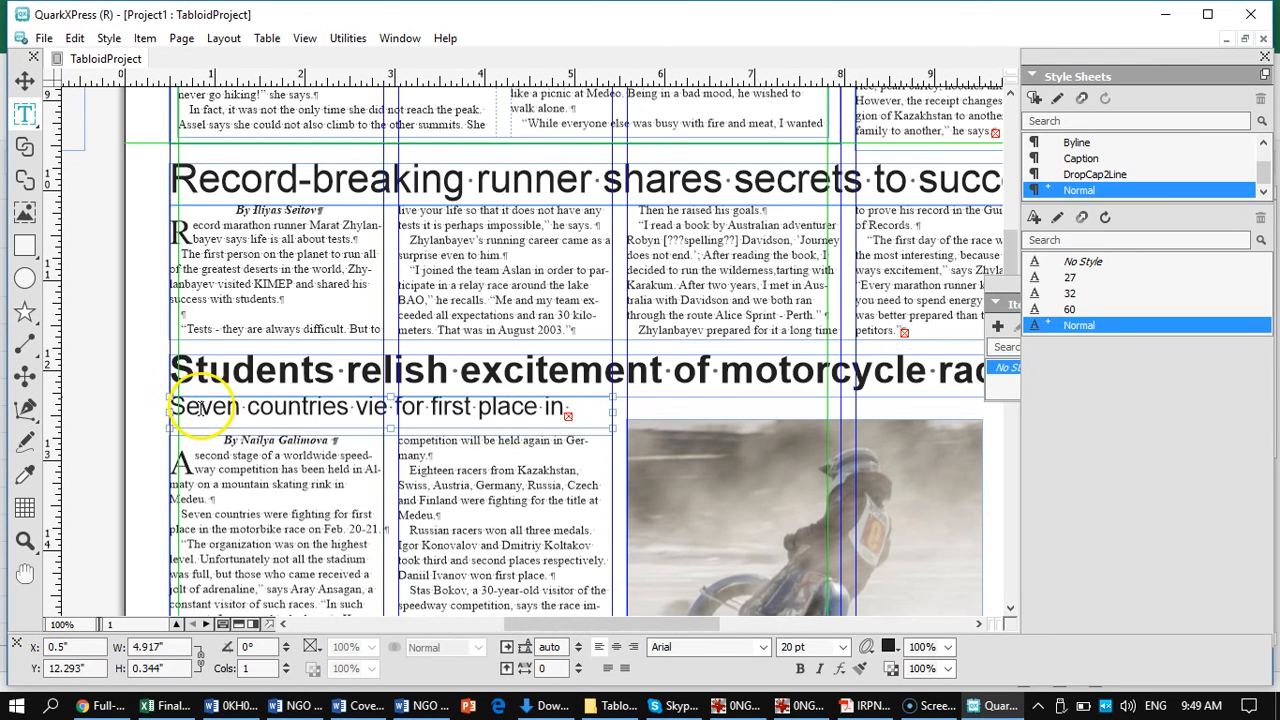
triple_click(200, 407)
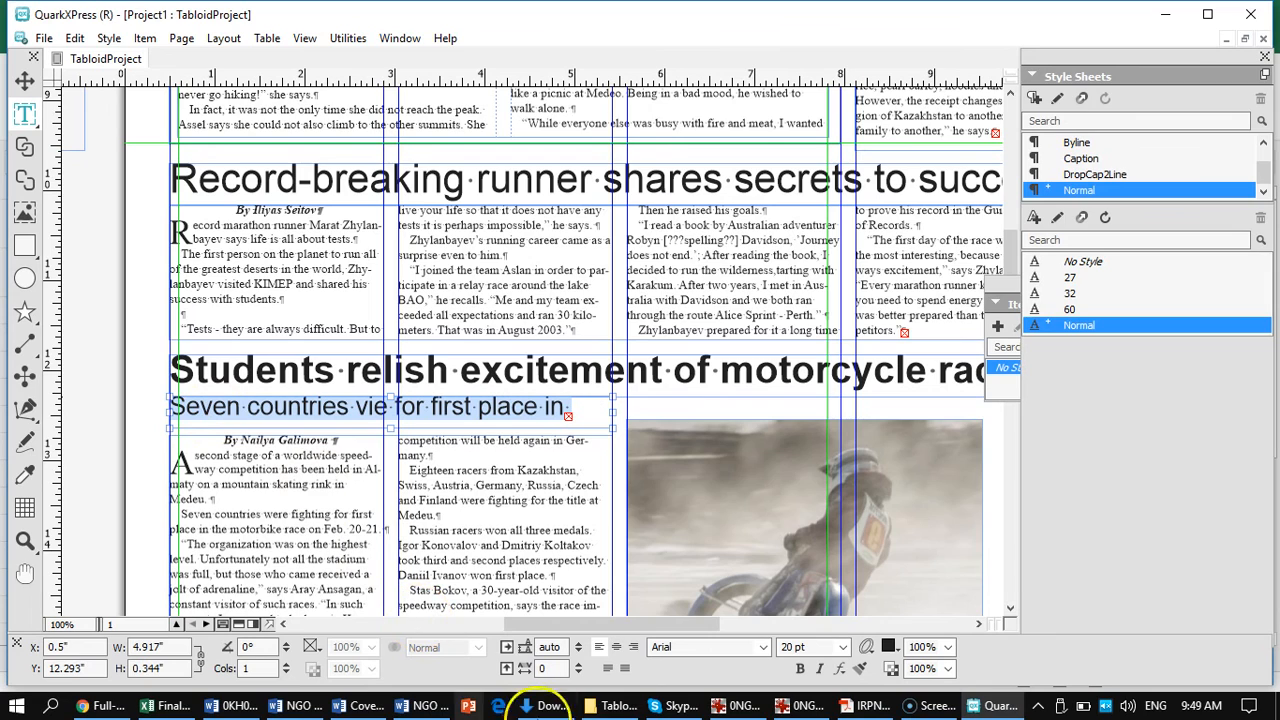
left_click(818, 646)
left_click_drag(818, 646, 768, 650)
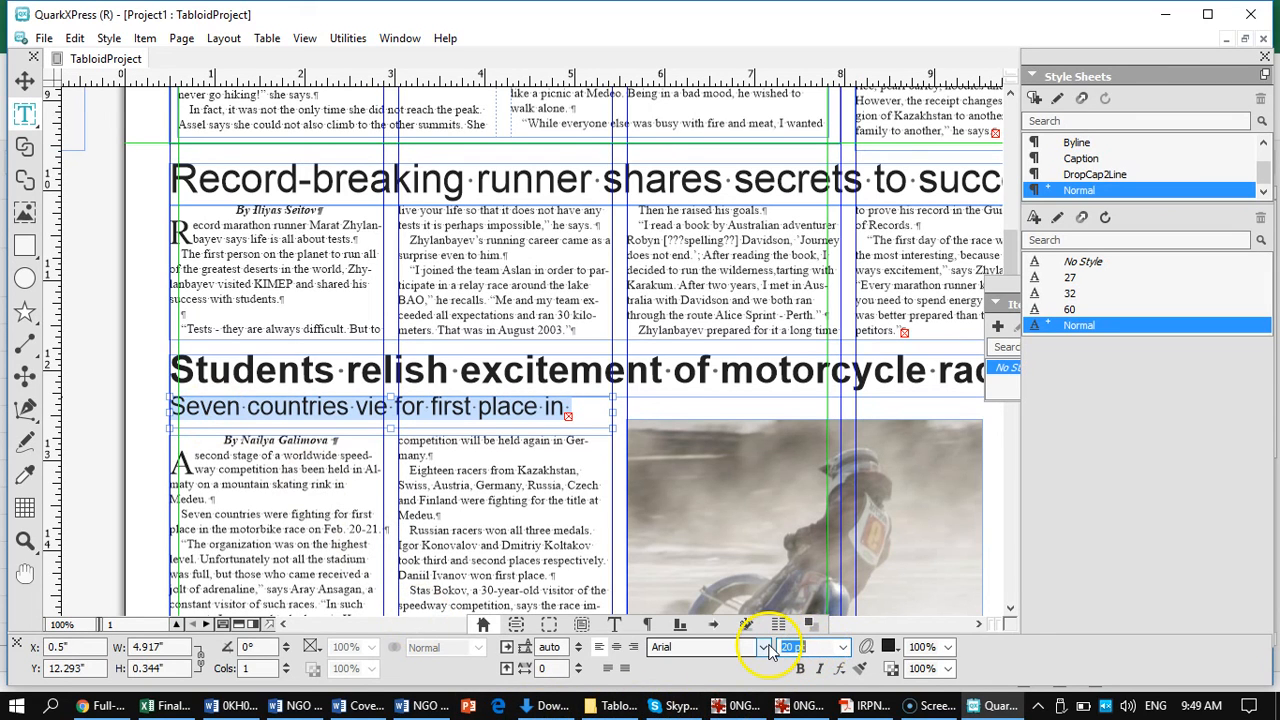
key("Return")
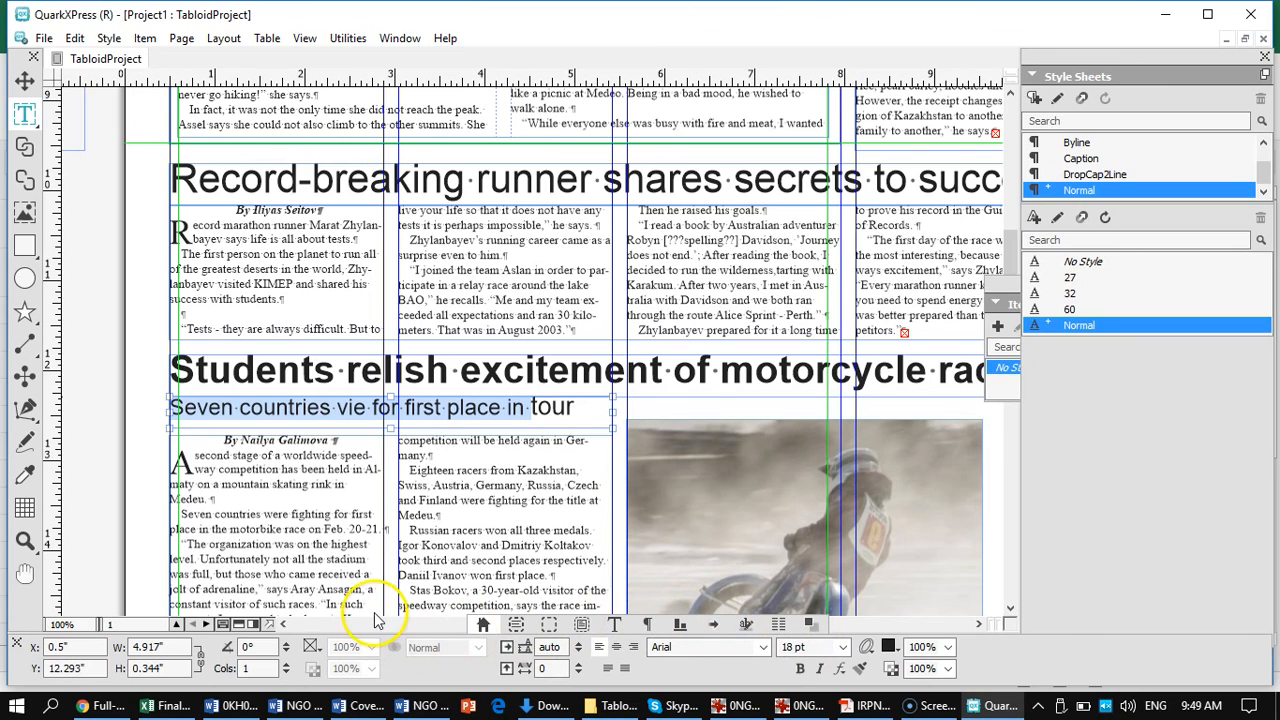
triple_click(272, 470)
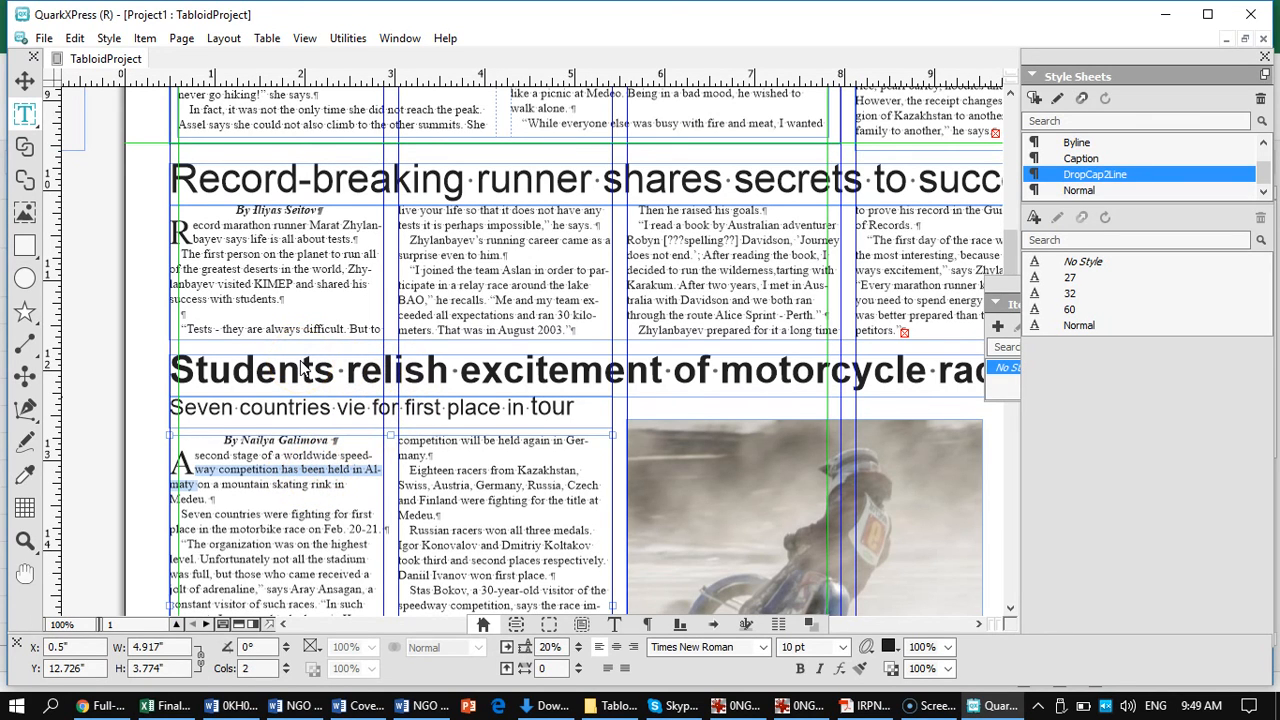
Step: Shift the motorcycle picture slightly down and extend its box up to the headline, making the box 4.207 inches high
left_click(783, 473)
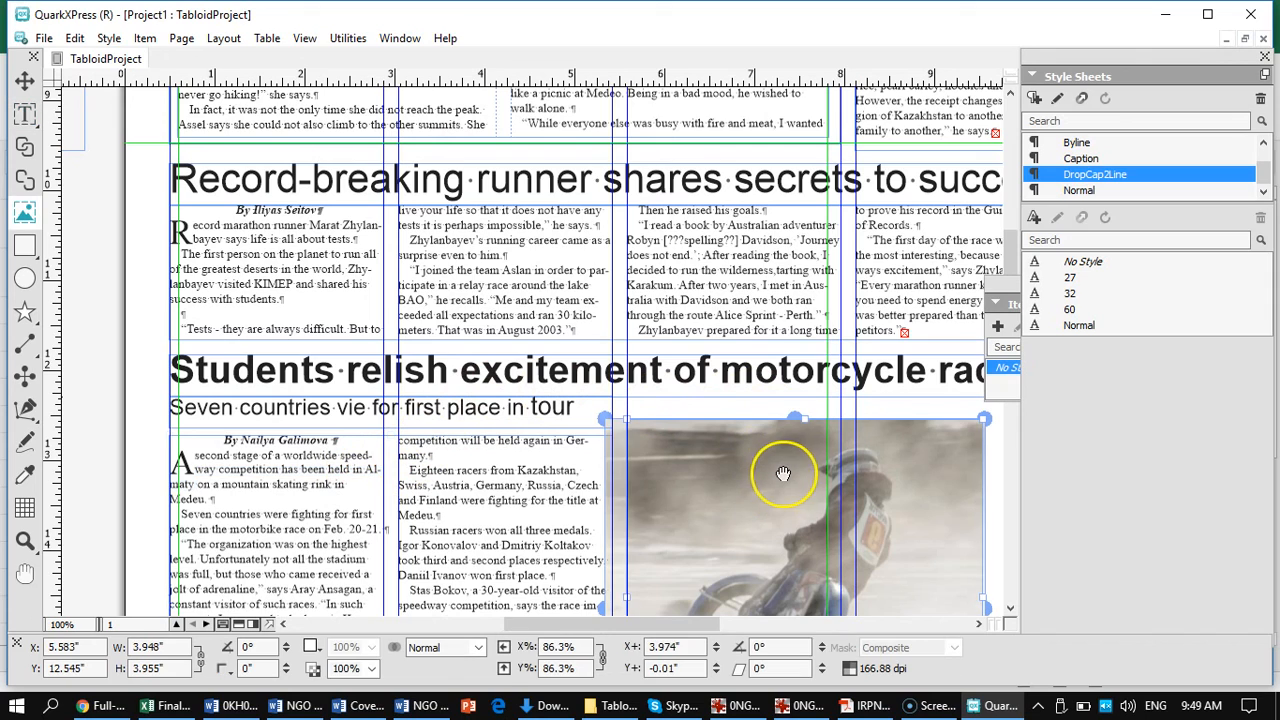
left_click_drag(783, 473, 787, 485)
mouse_move(800, 432)
left_mouse_down()
mouse_move(803, 395)
mouse_move(803, 415)
left_mouse_up()
left_click(794, 408)
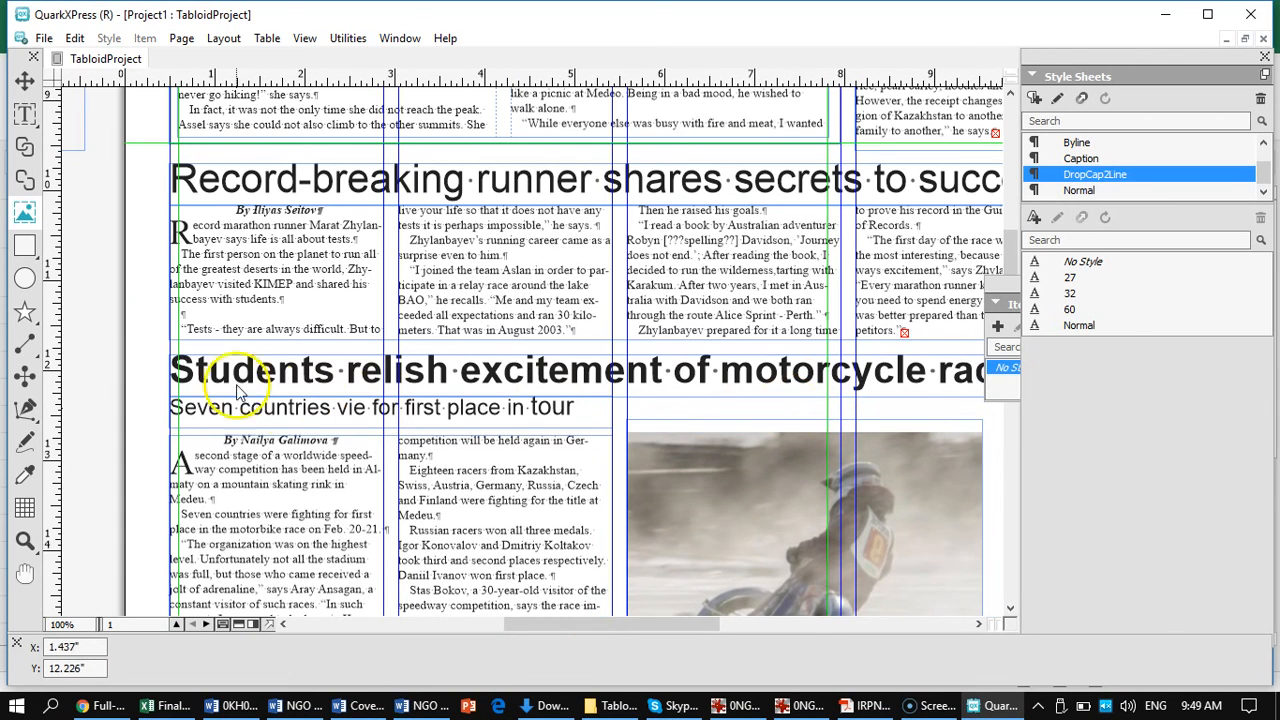
left_click(26, 80)
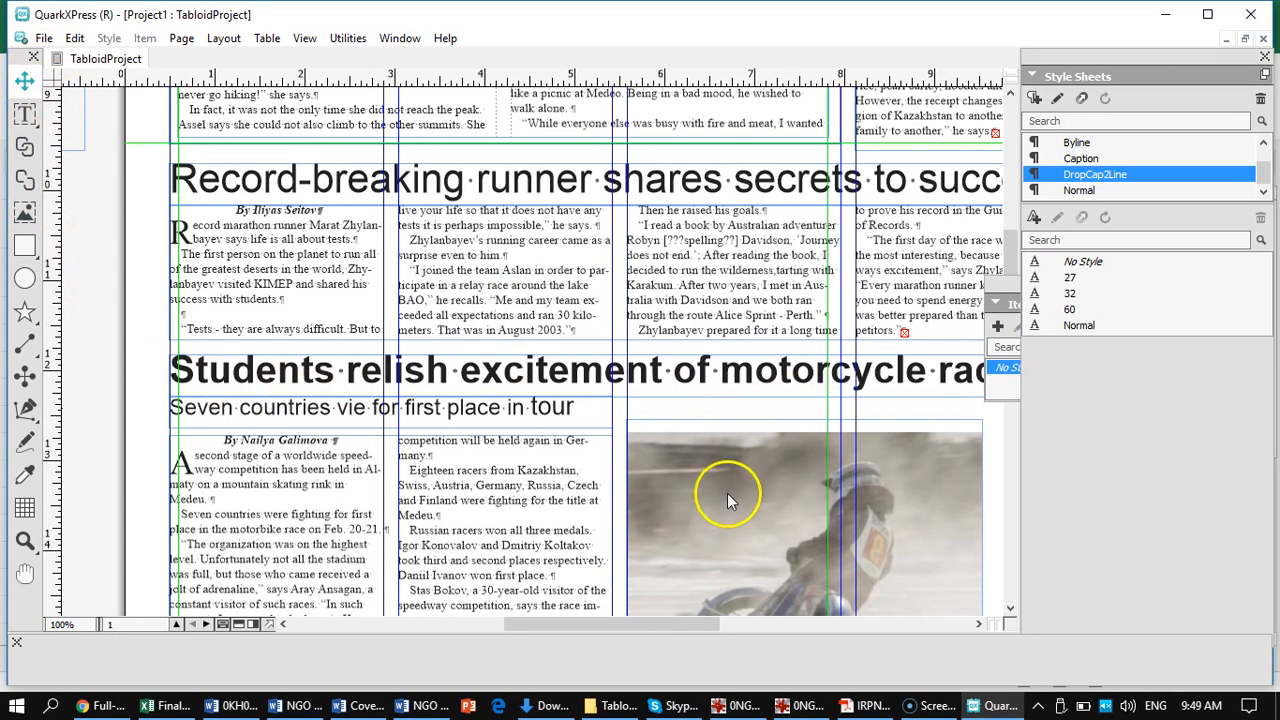
left_click(840, 424)
left_click_drag(805, 419, 807, 398)
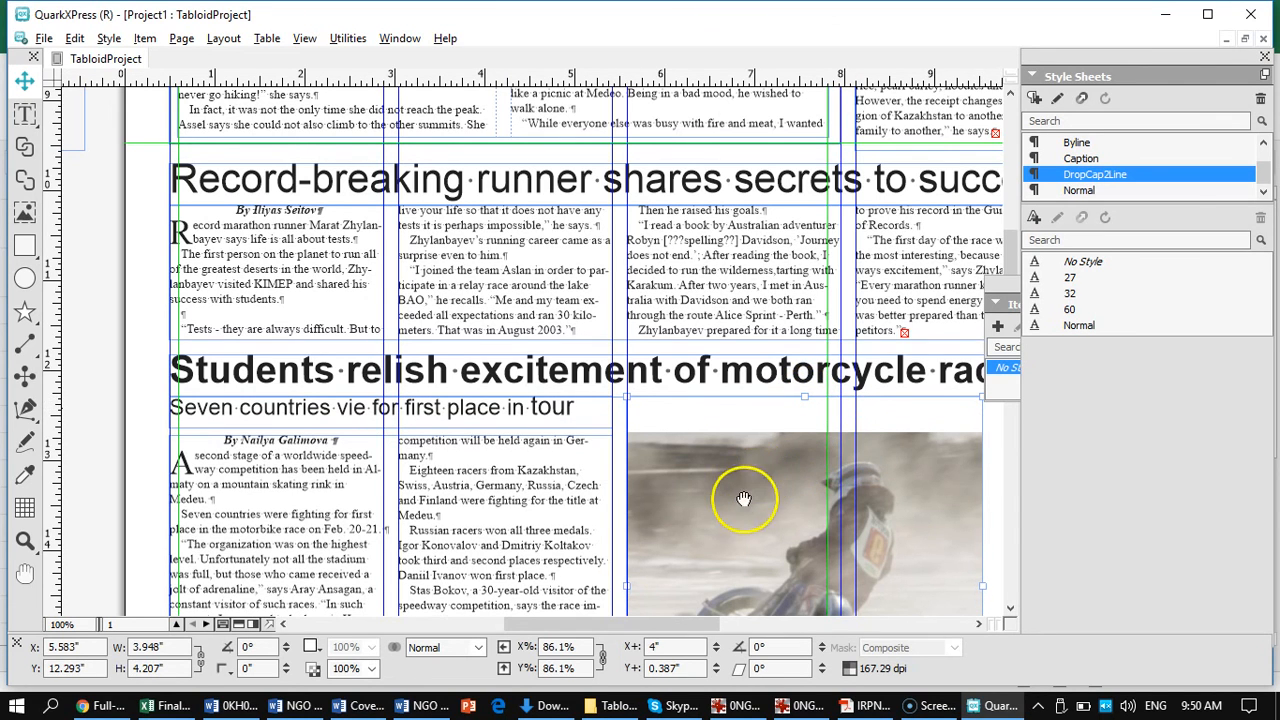
Step: Scale the motorcycle photo to 94% so that it fills its enlarged picture box
left_click_drag(734, 514, 574, 309)
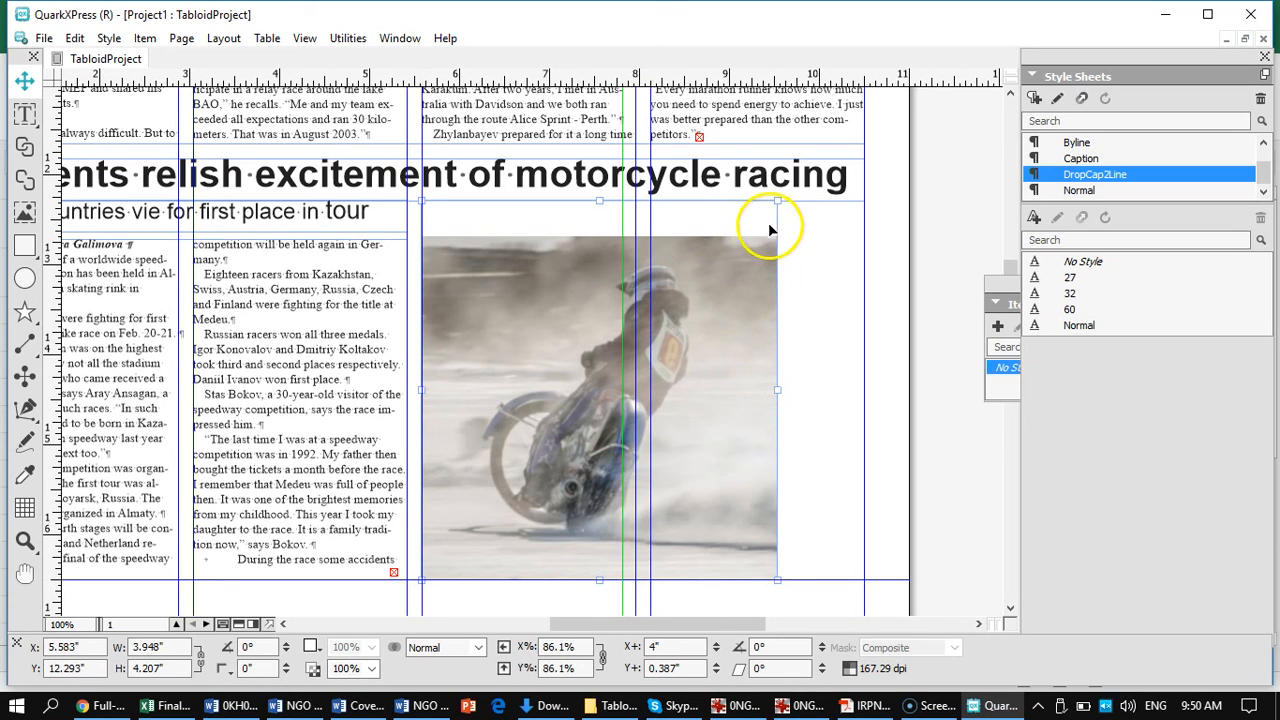
double_click(640, 271)
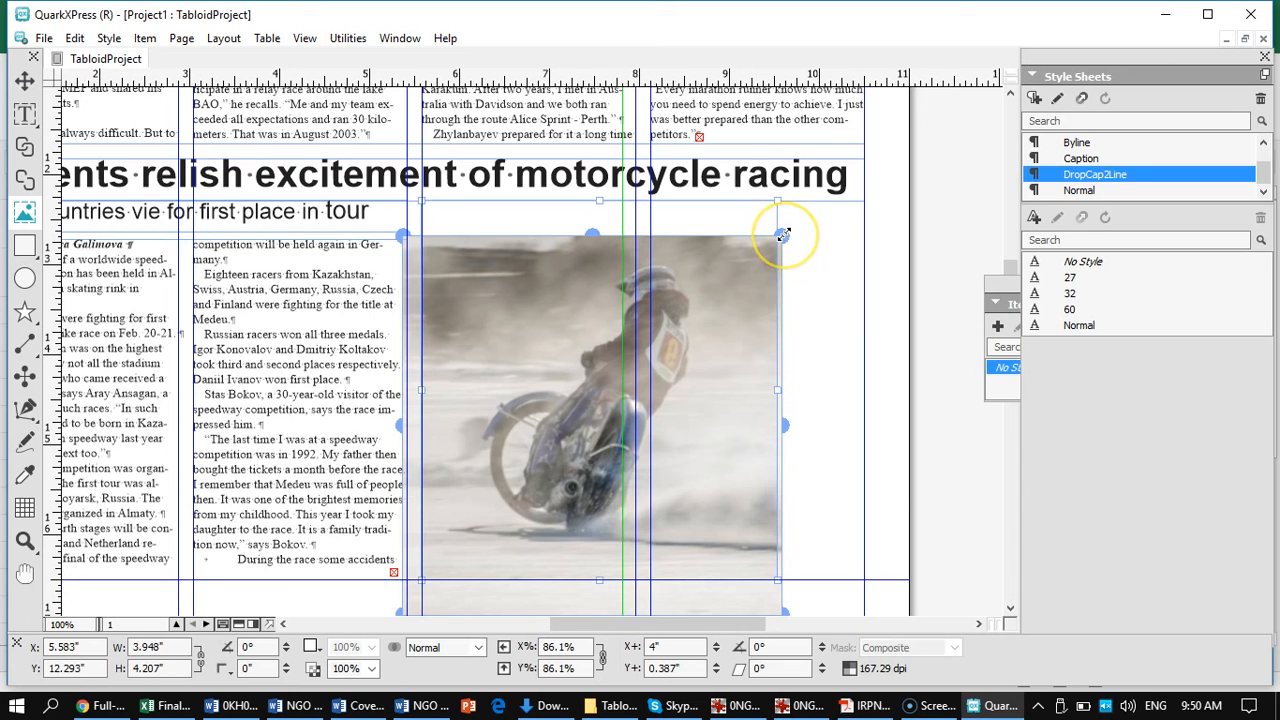
left_click_drag(782, 235, 817, 201)
left_click(655, 373)
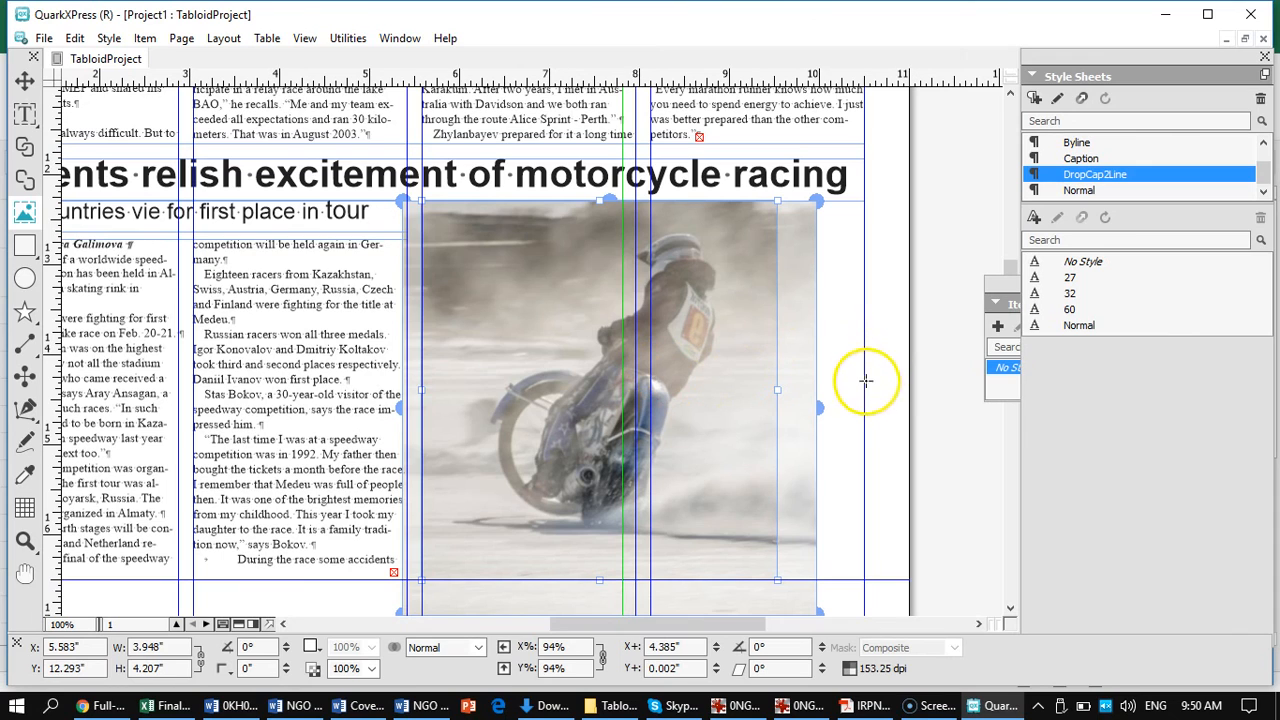
left_click(25, 80)
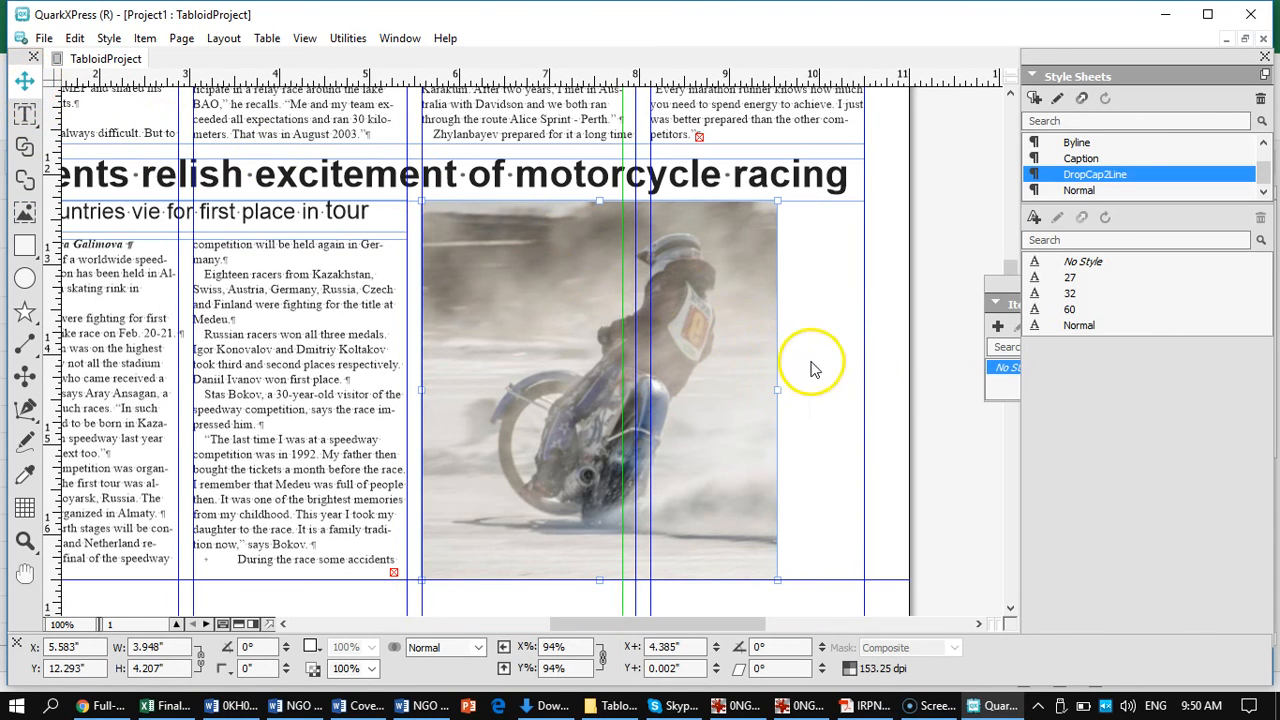
Step: Draw a text box about 0.889 by 2.635 inches between the photo and the page margin and begin its caption with "A motorcyclist from"
left_click(25, 113)
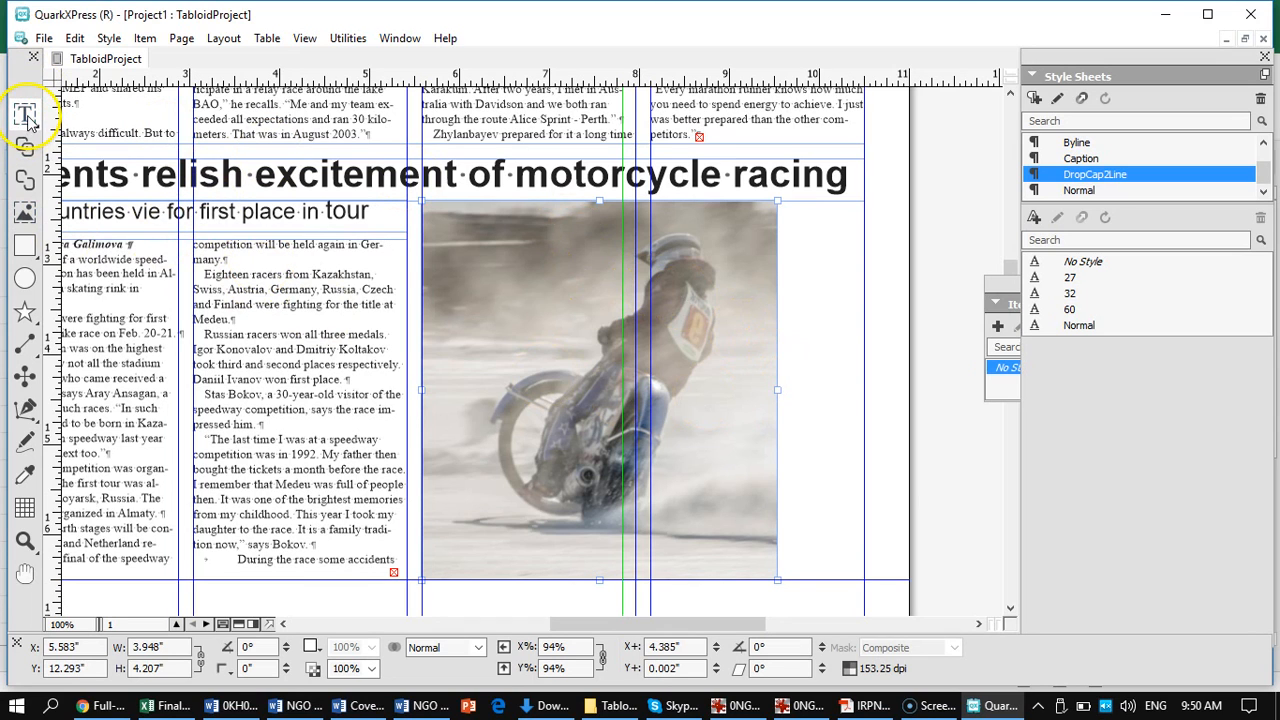
left_click_drag(784, 255, 861, 492)
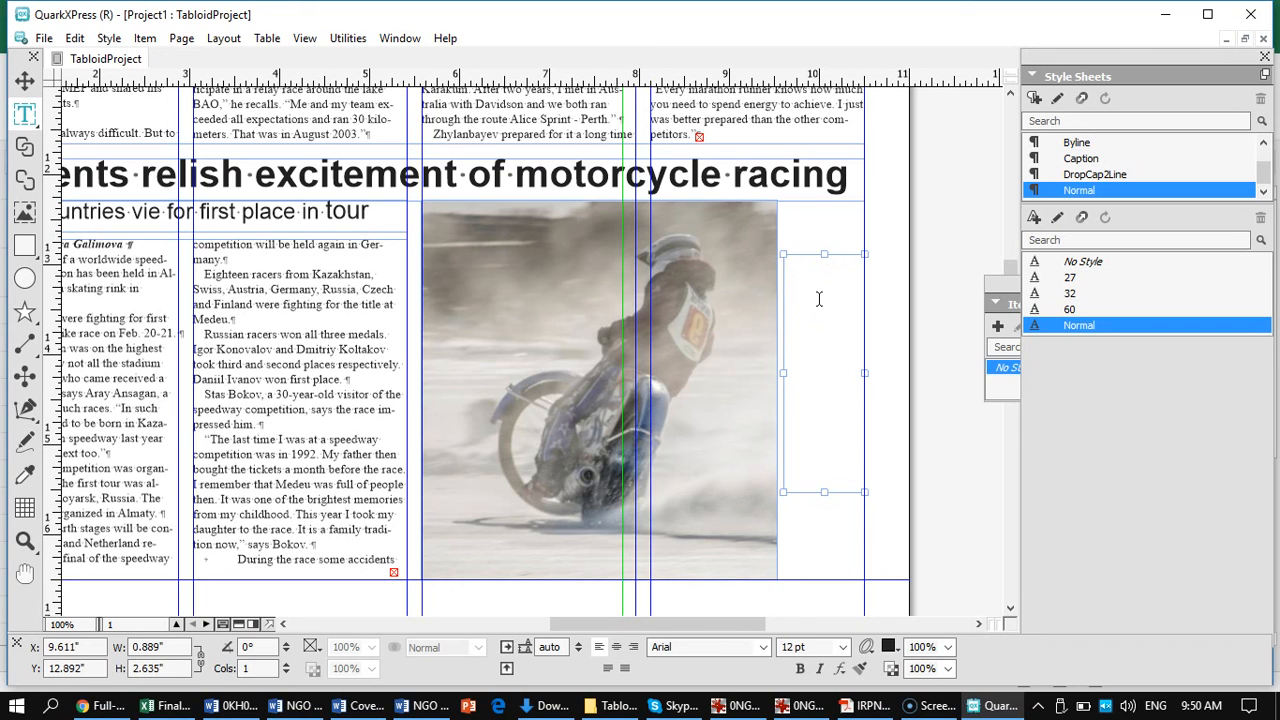
type("Motorcyclists")
left_click(797, 264)
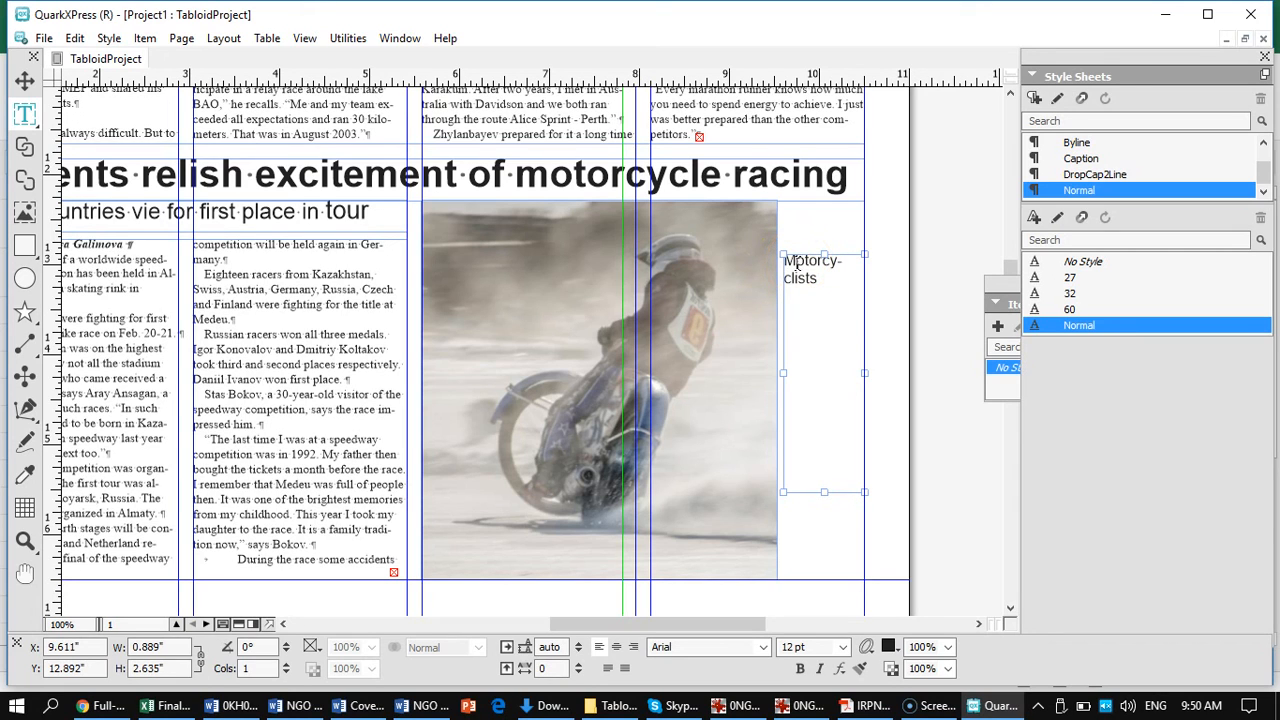
key("BackSpace")
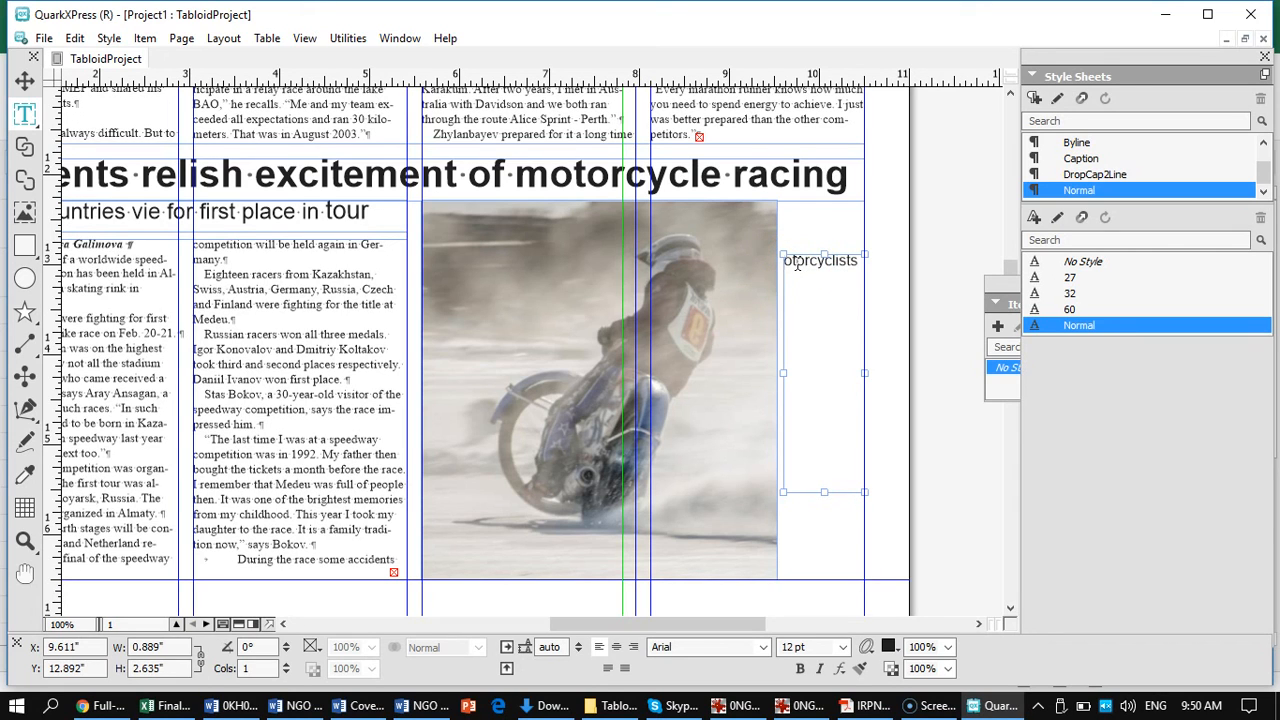
type("M")
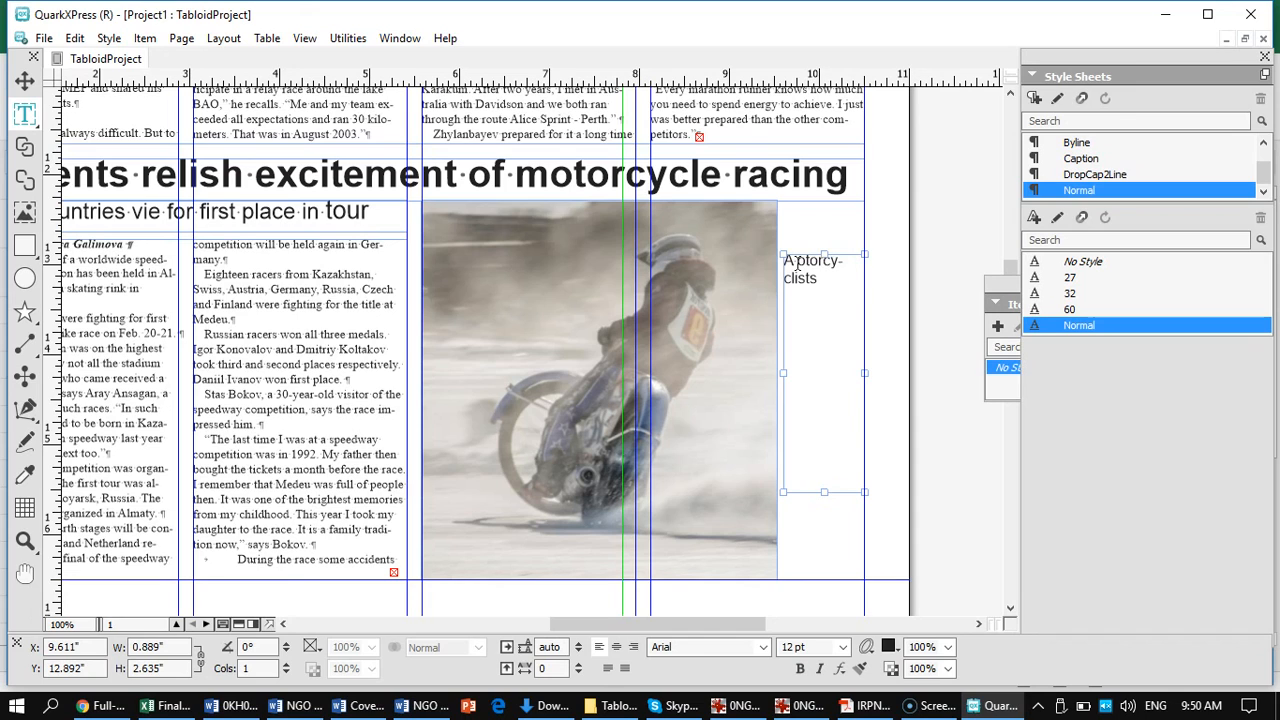
type("m")
left_click(826, 281)
key("BackSpace")
type("from")
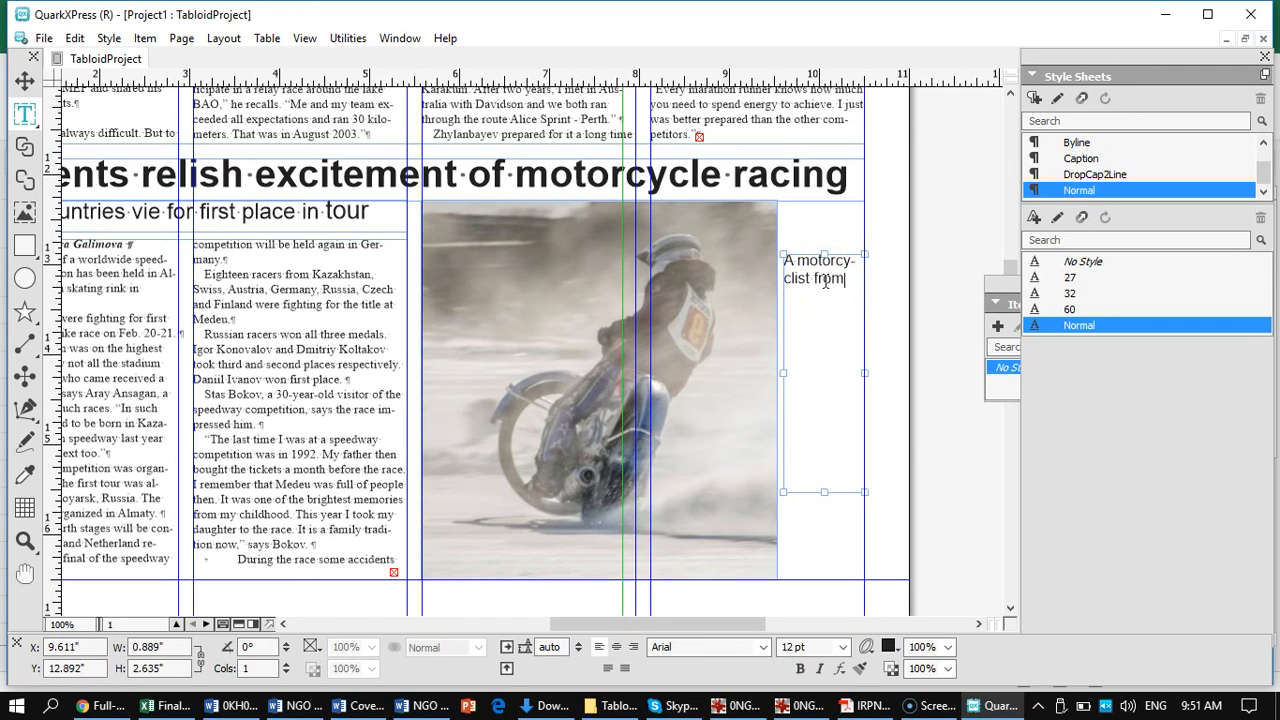
Step: Complete the caption sentence with "Russia claims first place in the final race at the Medeu track near Almaty."
type(" Russia claims first place")
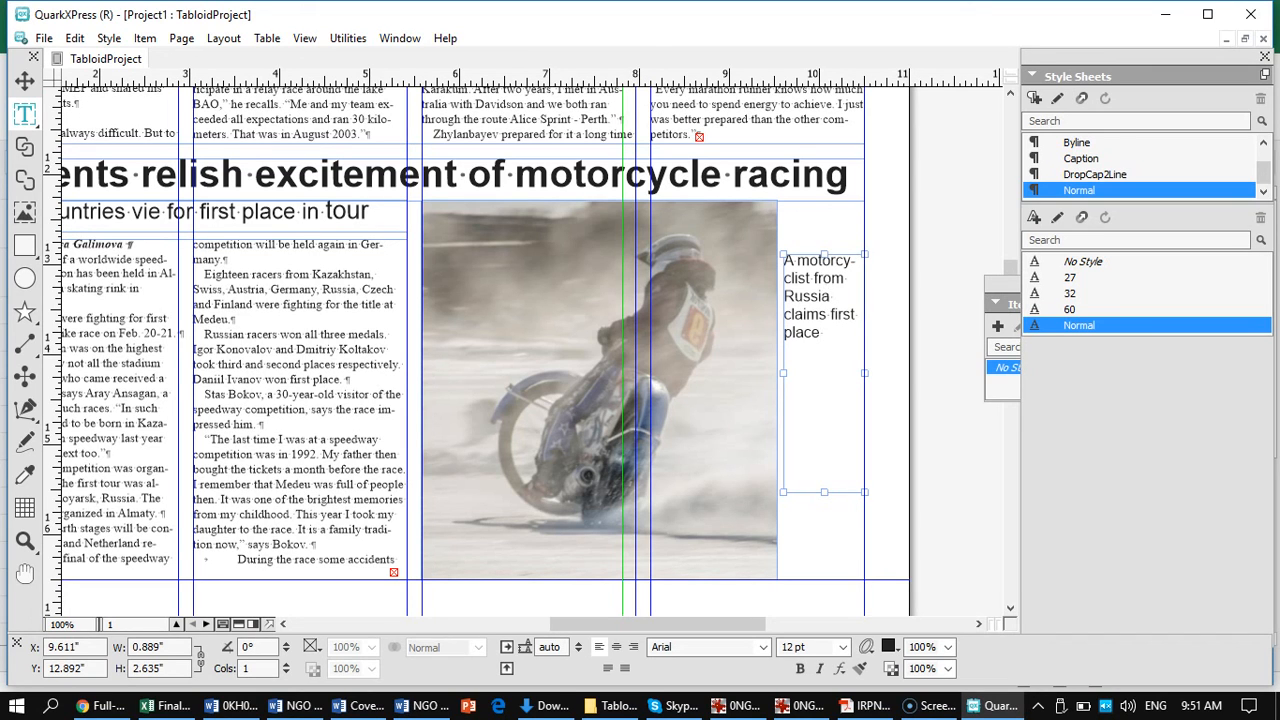
type(" in the final race at")
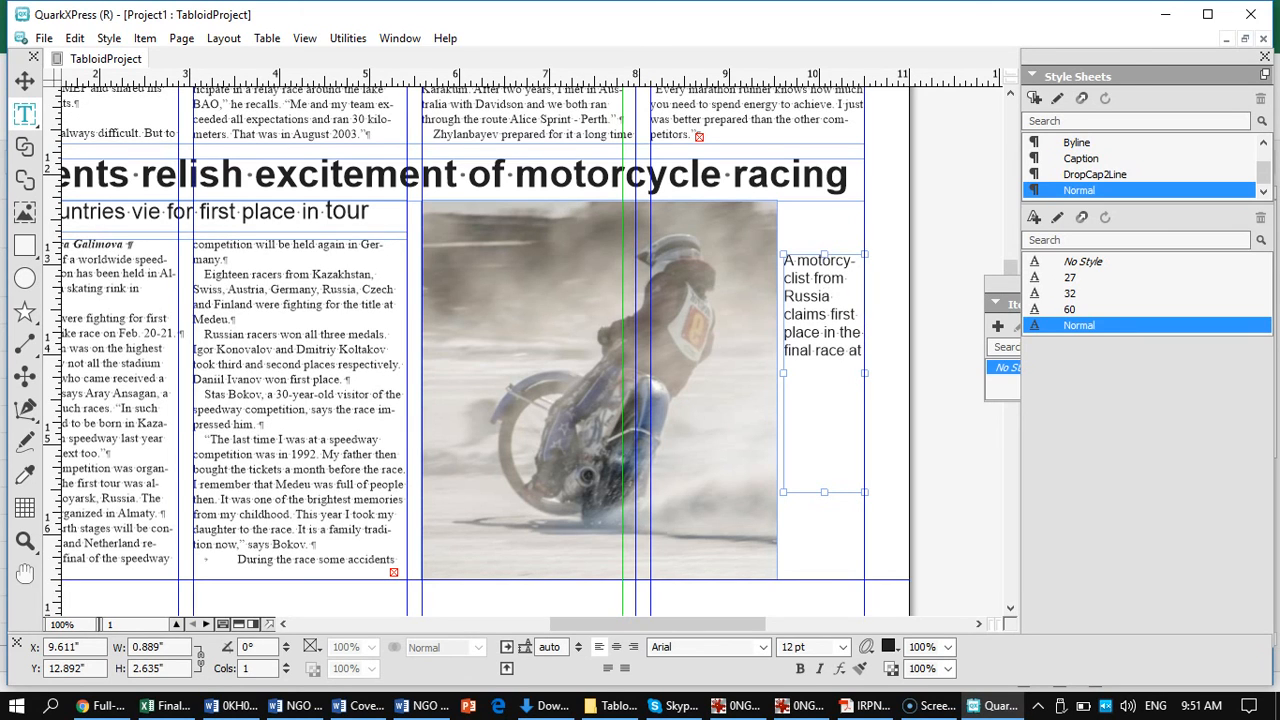
type(" the")
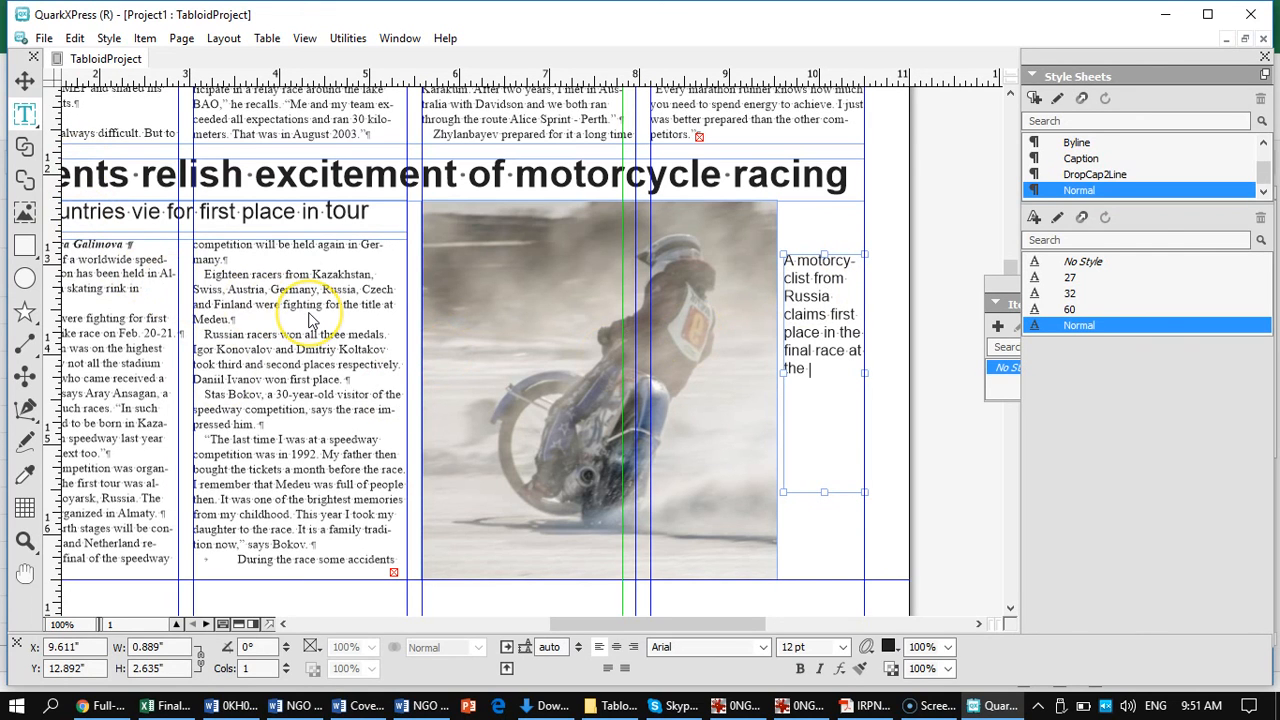
type(" Mede")
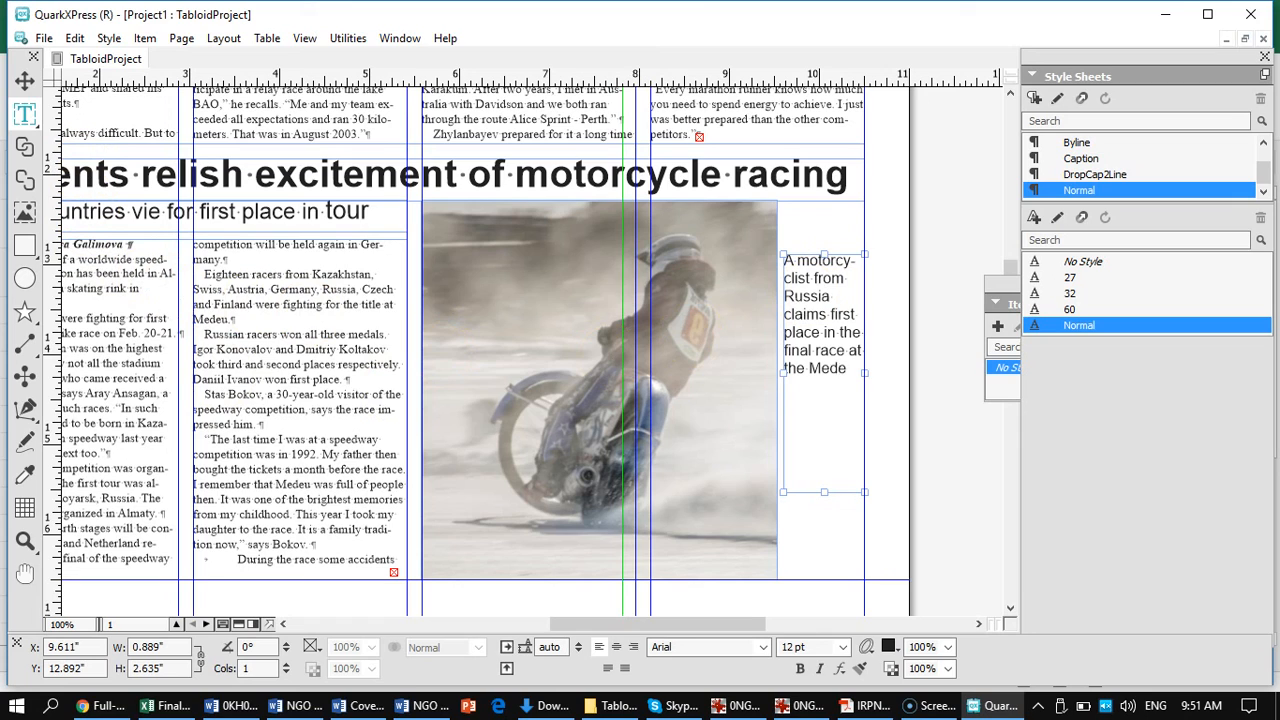
type("u racewa")
key("BackSpace")
key("BackSpace")
key("BackSpace")
key("BackSpace")
key("BackSpace")
key("BackSpace")
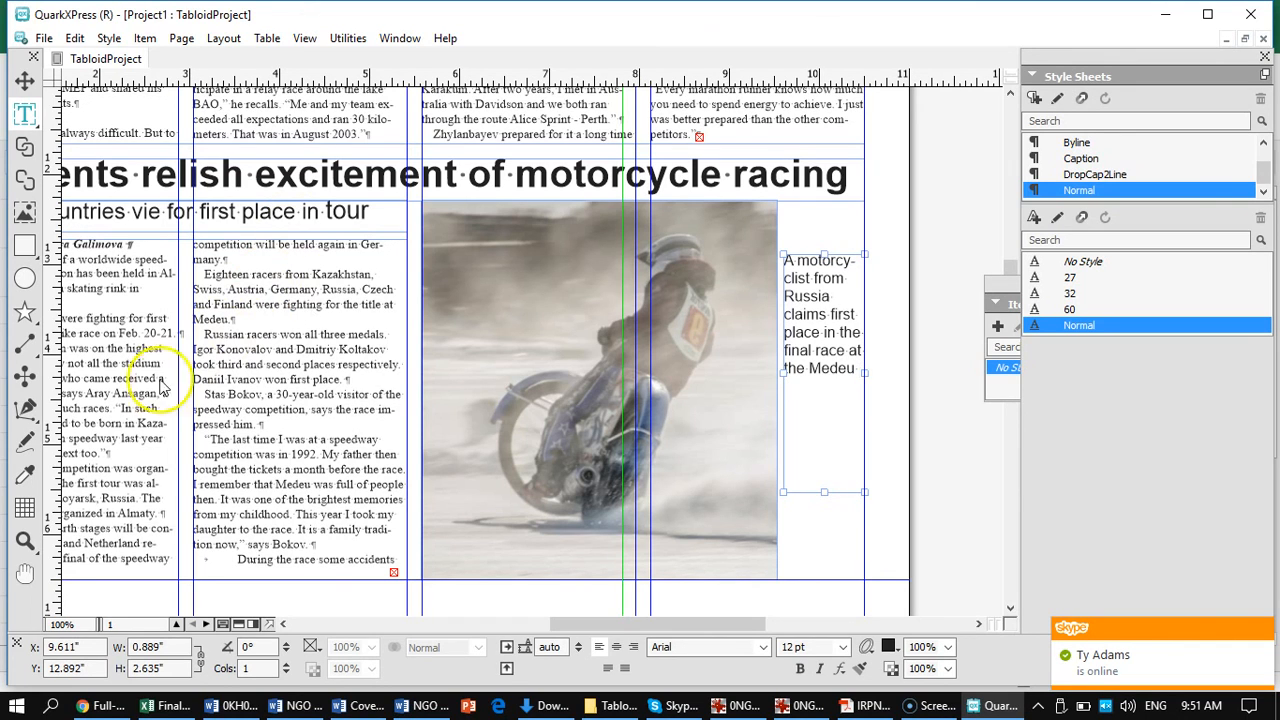
type("track near Almaty.")
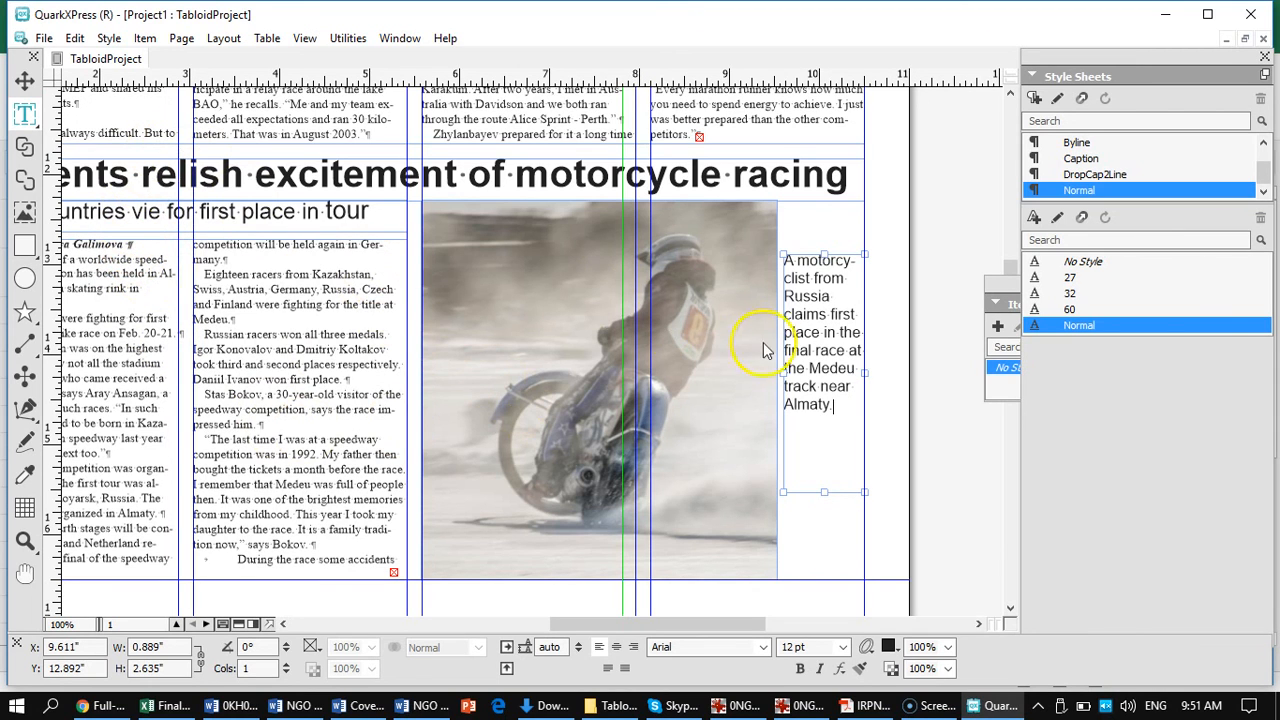
Step: Apply the Caption style sheet to the motorcycle photo's caption text
left_click_drag(785, 333, 861, 333)
left_click_drag(840, 405, 783, 262)
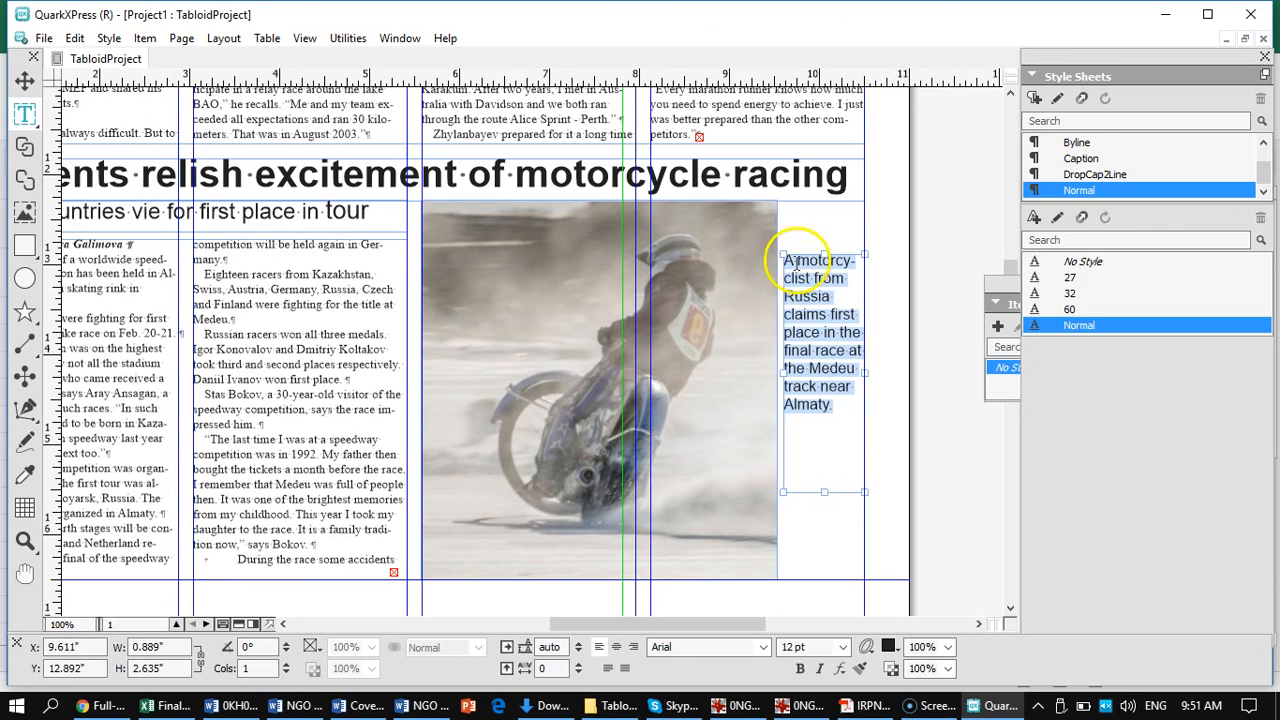
left_click(1086, 161)
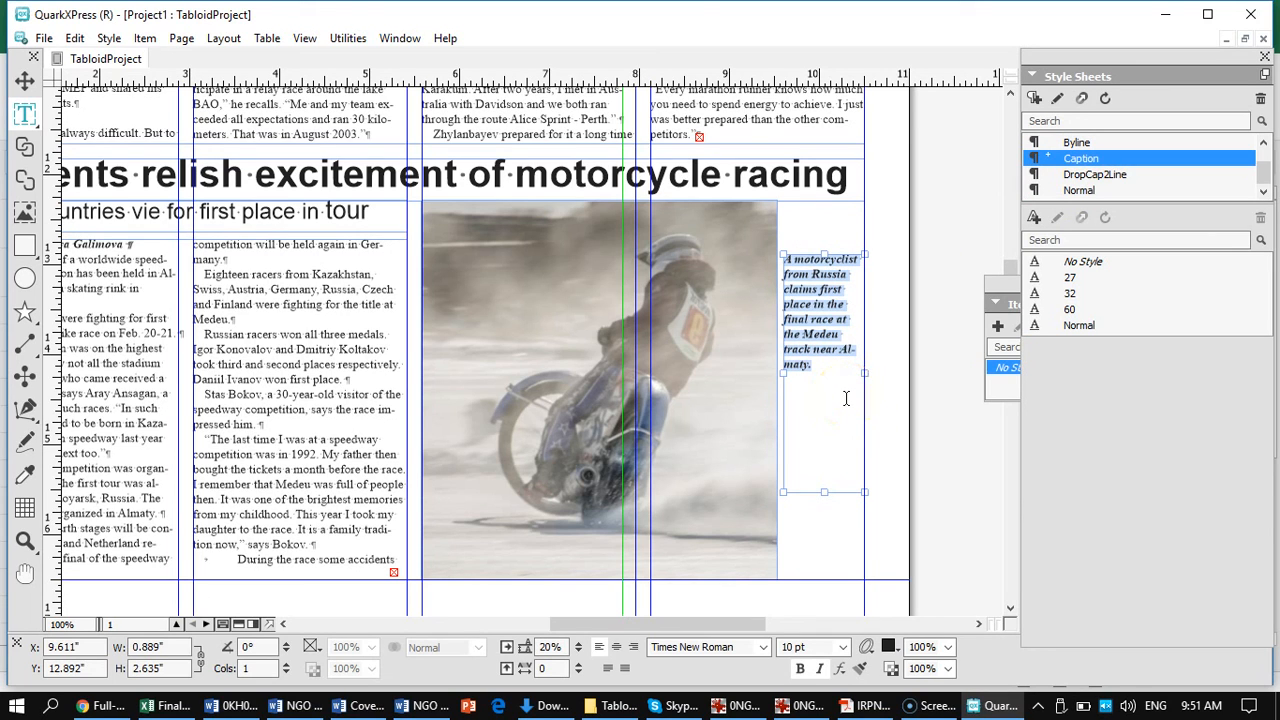
Step: Enlarge the caption text from its beginning through the start of "Almaty" to 12 pt
left_click(823, 396)
left_click(818, 389)
left_click(816, 366)
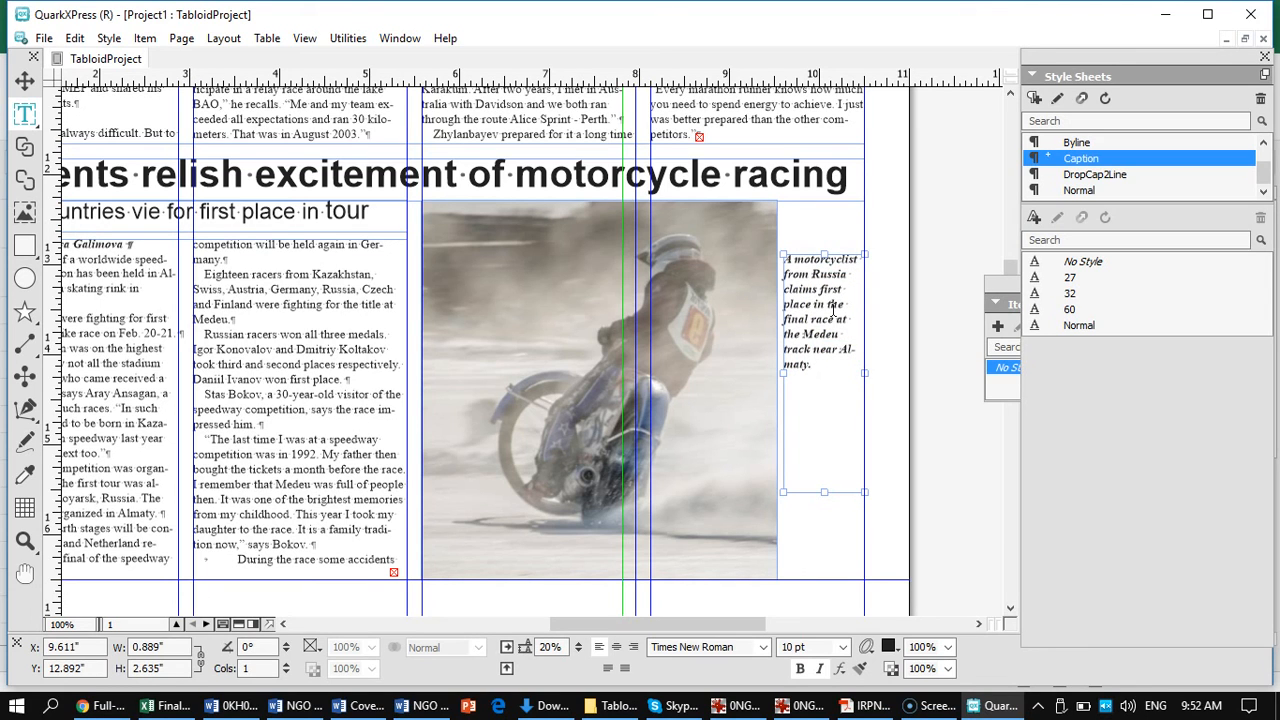
left_click_drag(817, 366, 784, 259)
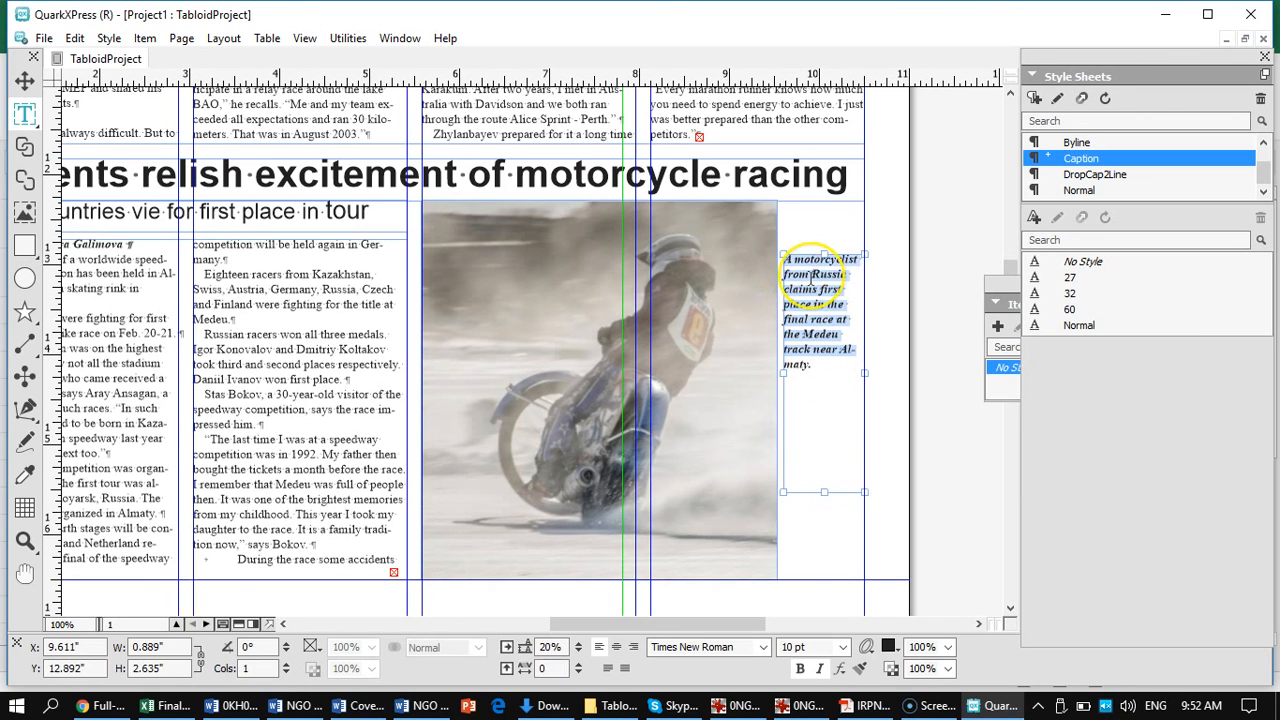
key("ctrl+shift+period")
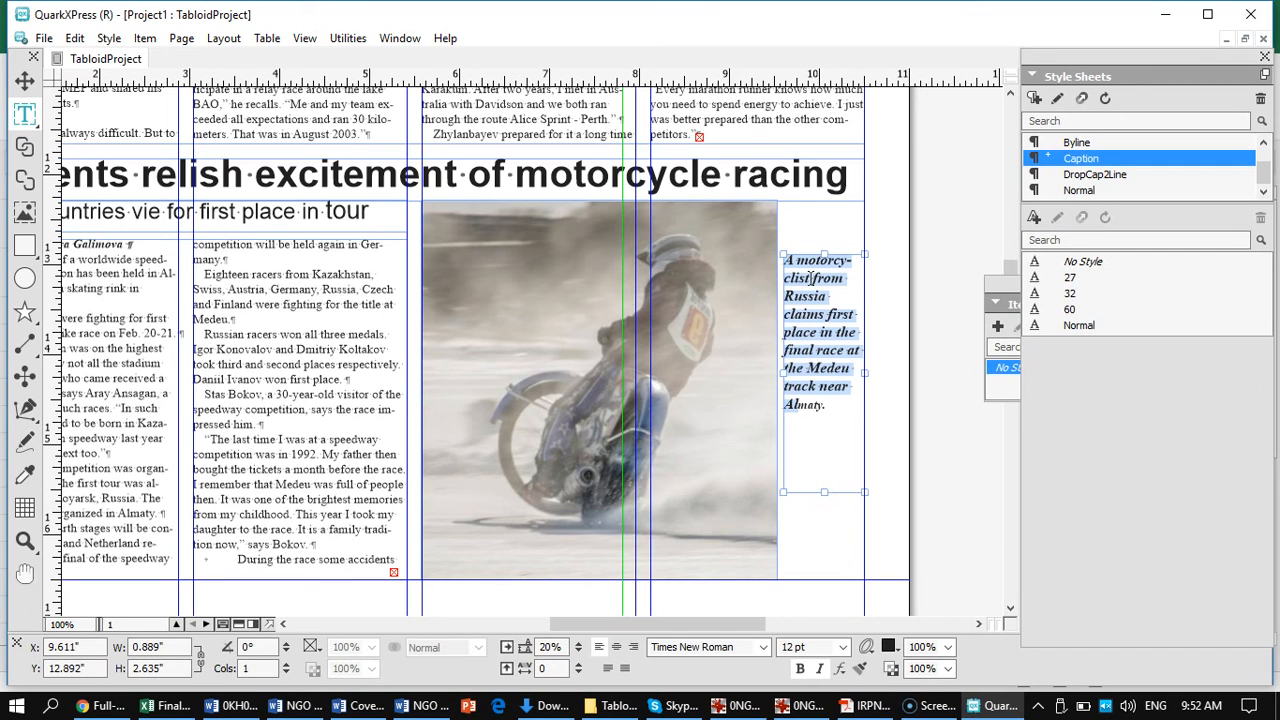
left_click(847, 410)
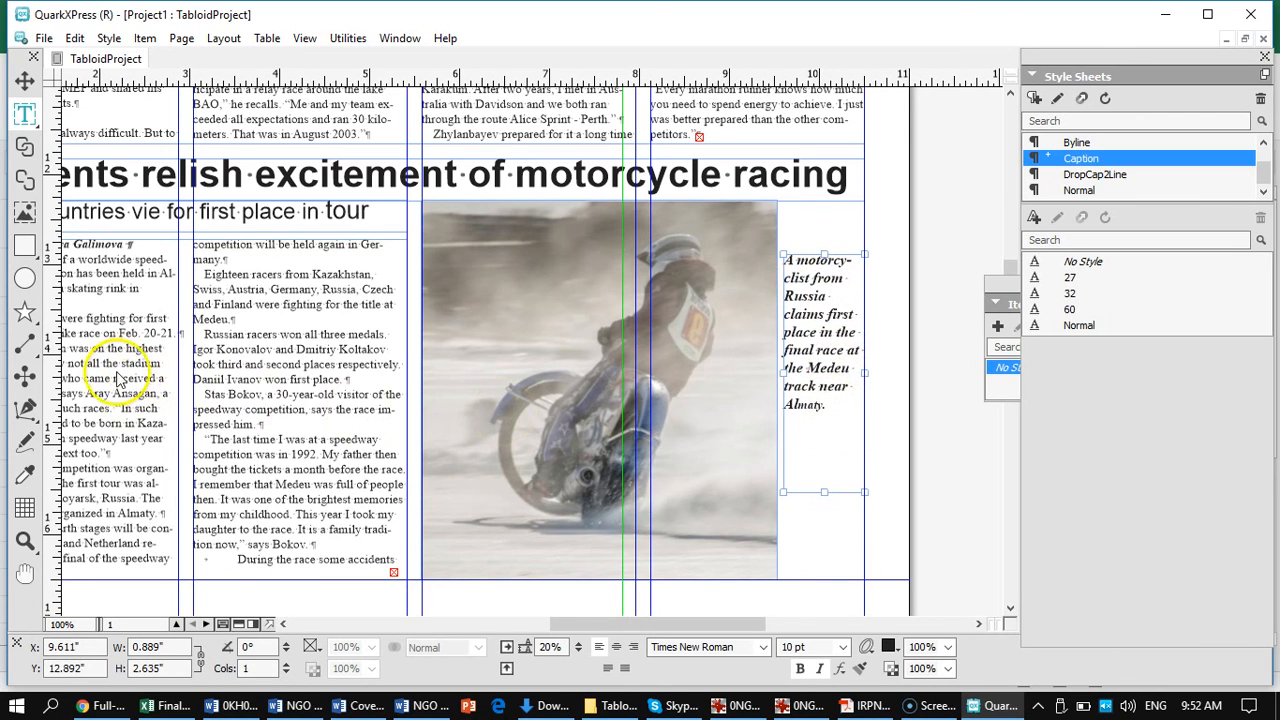
Step: Append "Eighteen racers from Kazakhstan, Swiss, Austria, Germany, Russia, Czech and Finland competed in the event." to the caption and lengthen its box to 3.375 inches
left_click_drag(116, 414, 262, 414)
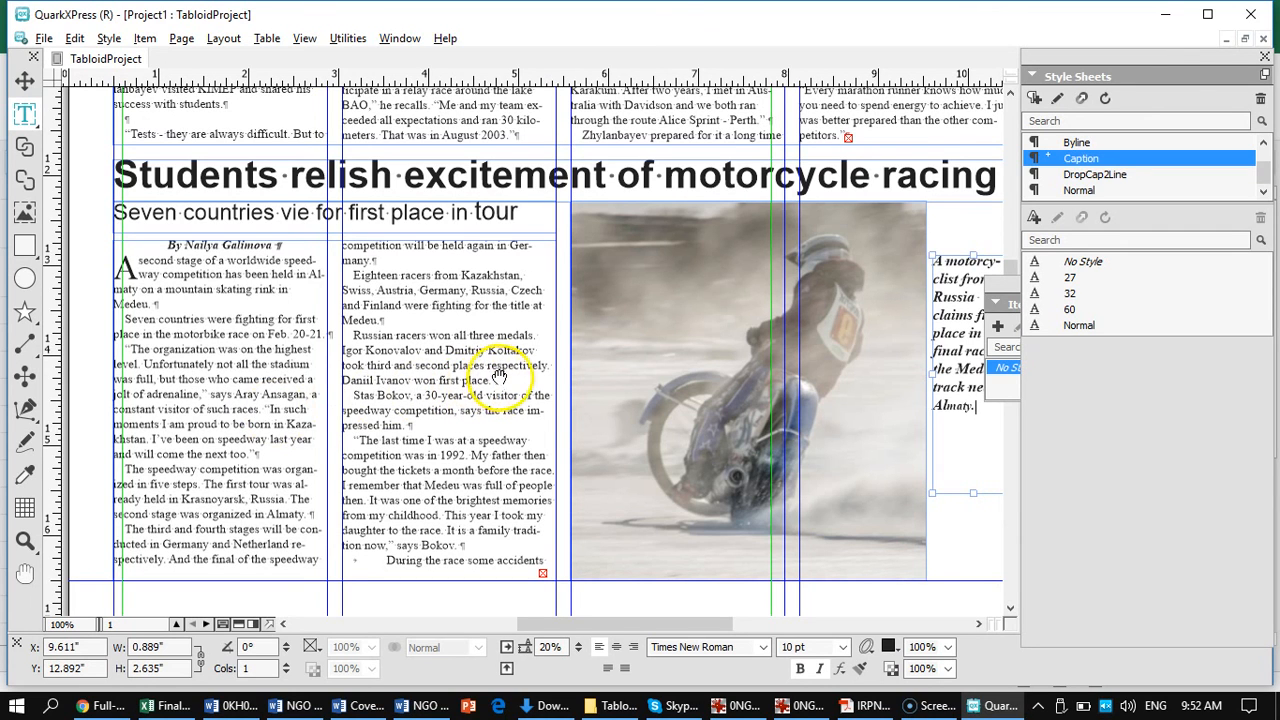
left_click_drag(508, 387, 272, 380)
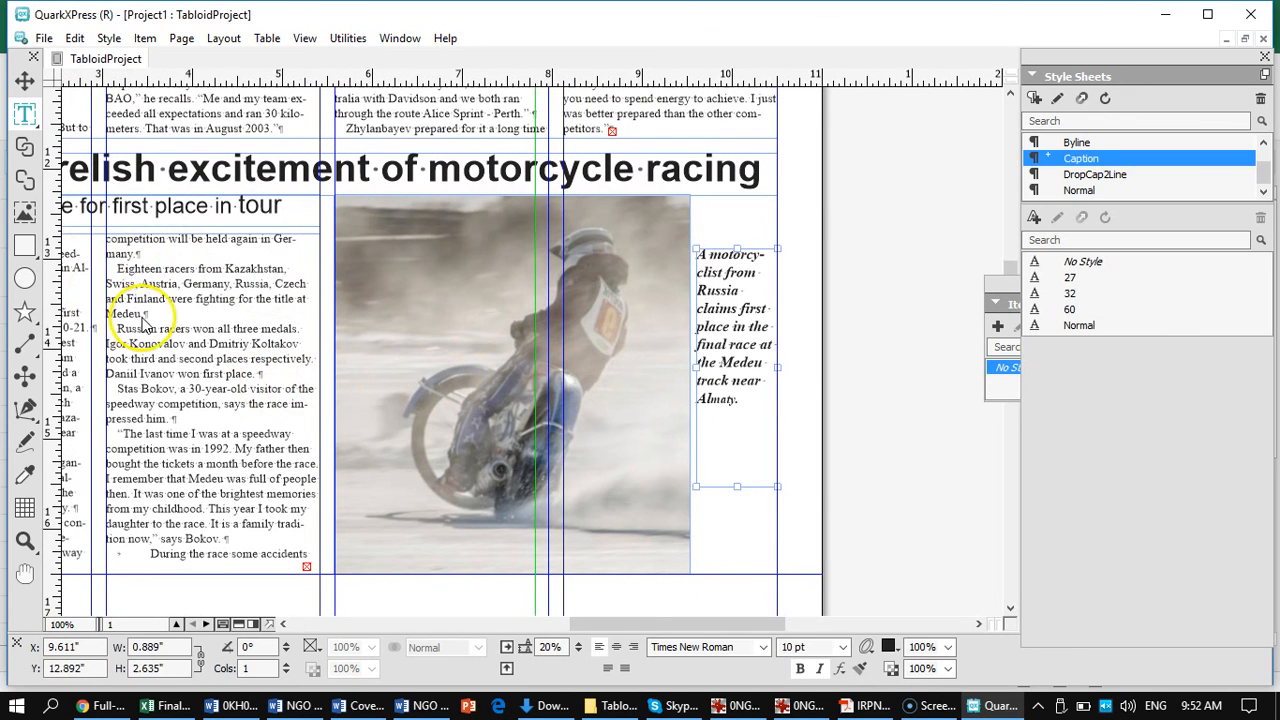
left_click(118, 268)
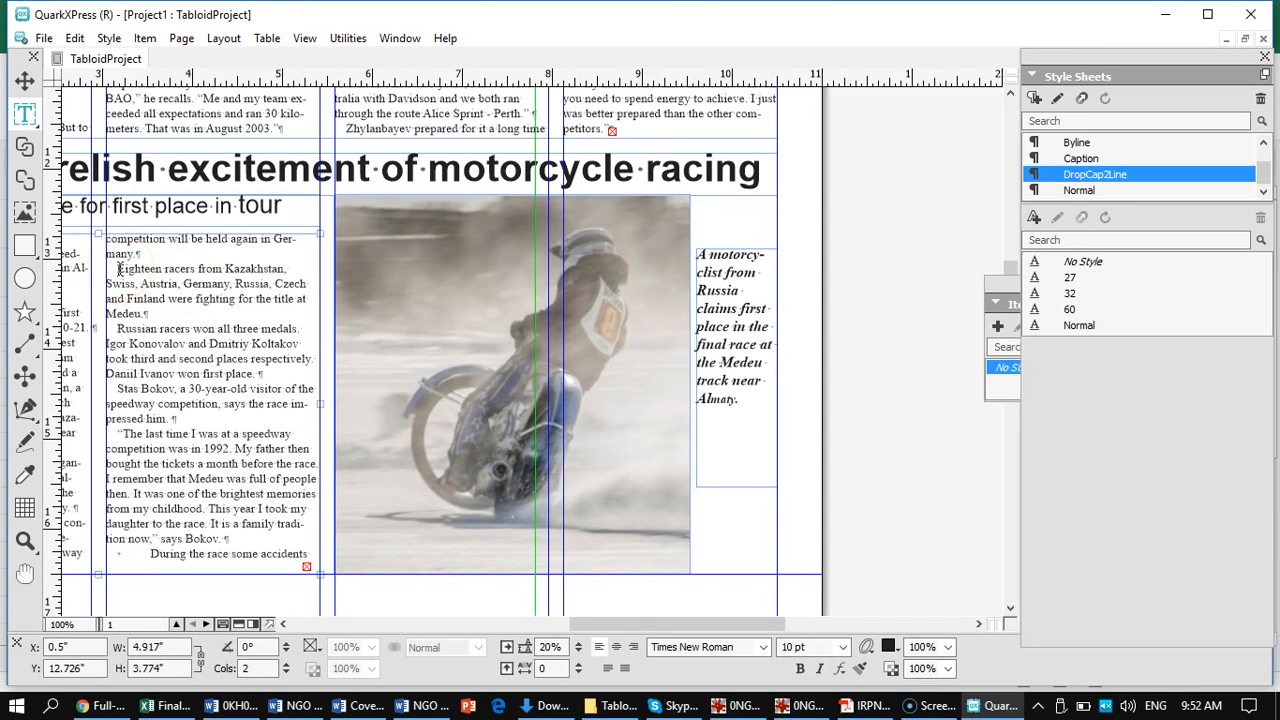
left_click_drag(118, 268, 168, 298)
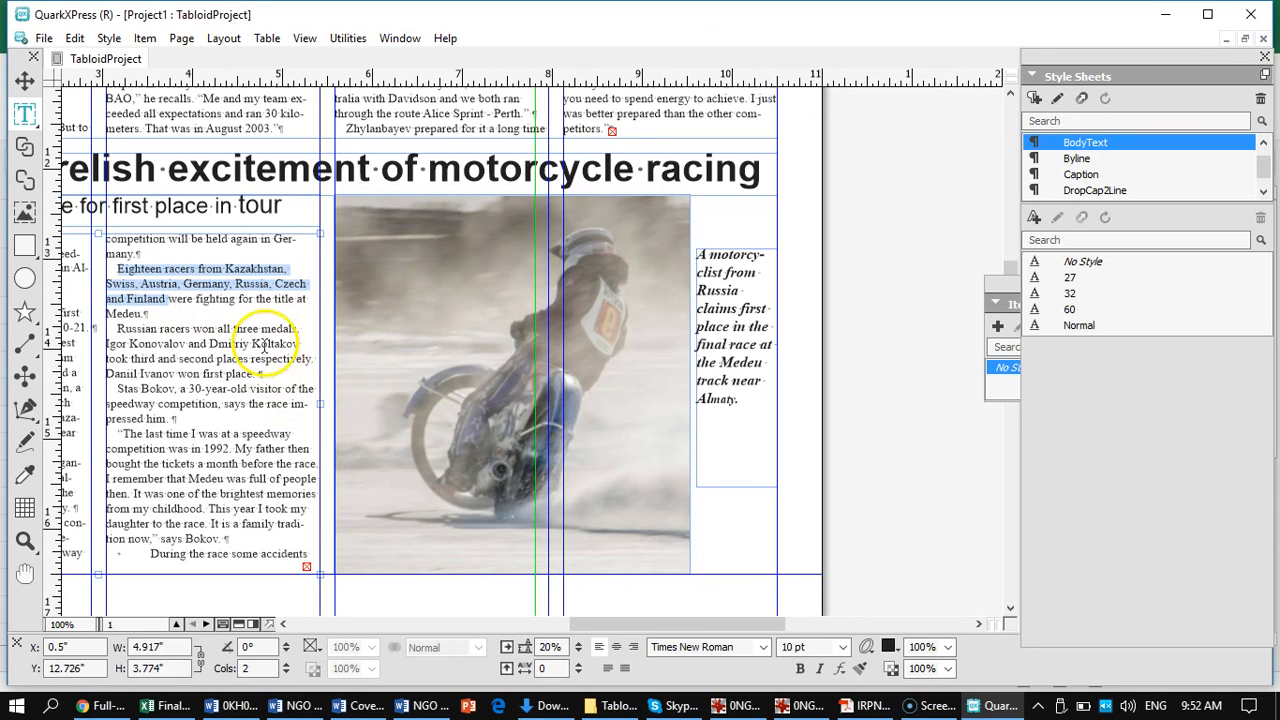
left_click(743, 402)
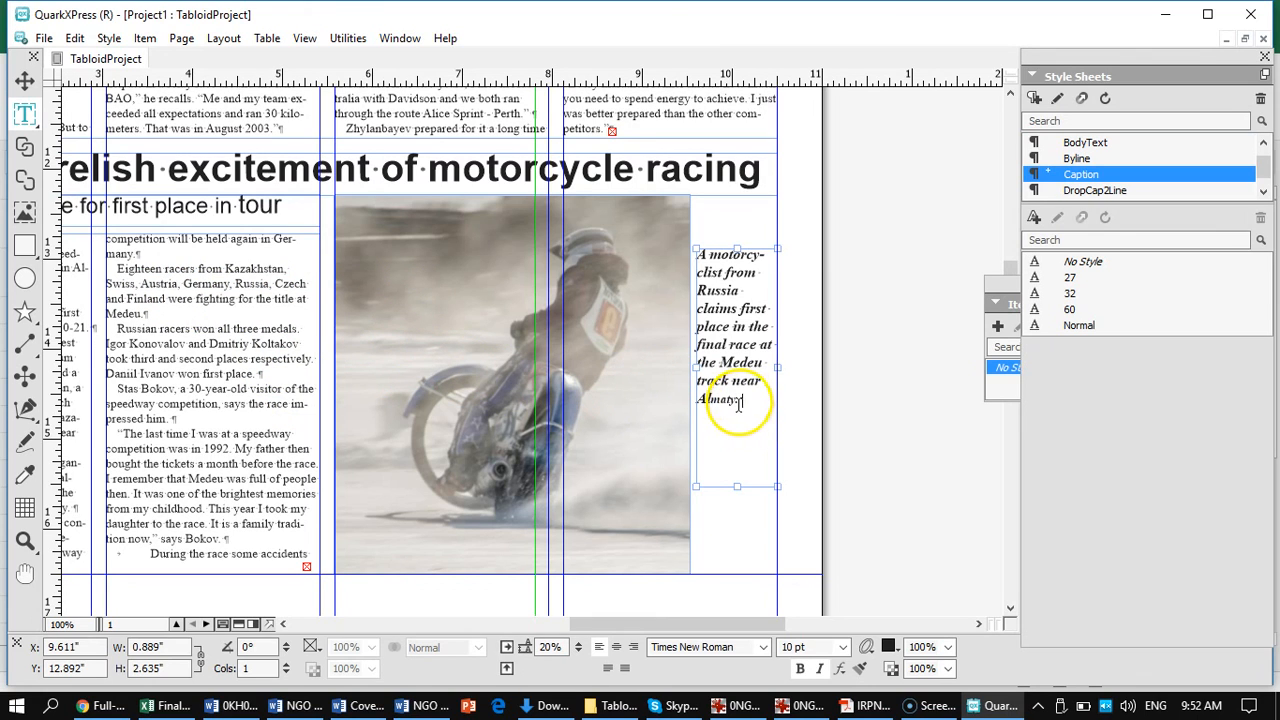
type("Eighteen racers from Kazakhstan, Swiss, Austria, Germany, Russia, Czech and Finland were fighting for the title at Medeu.")
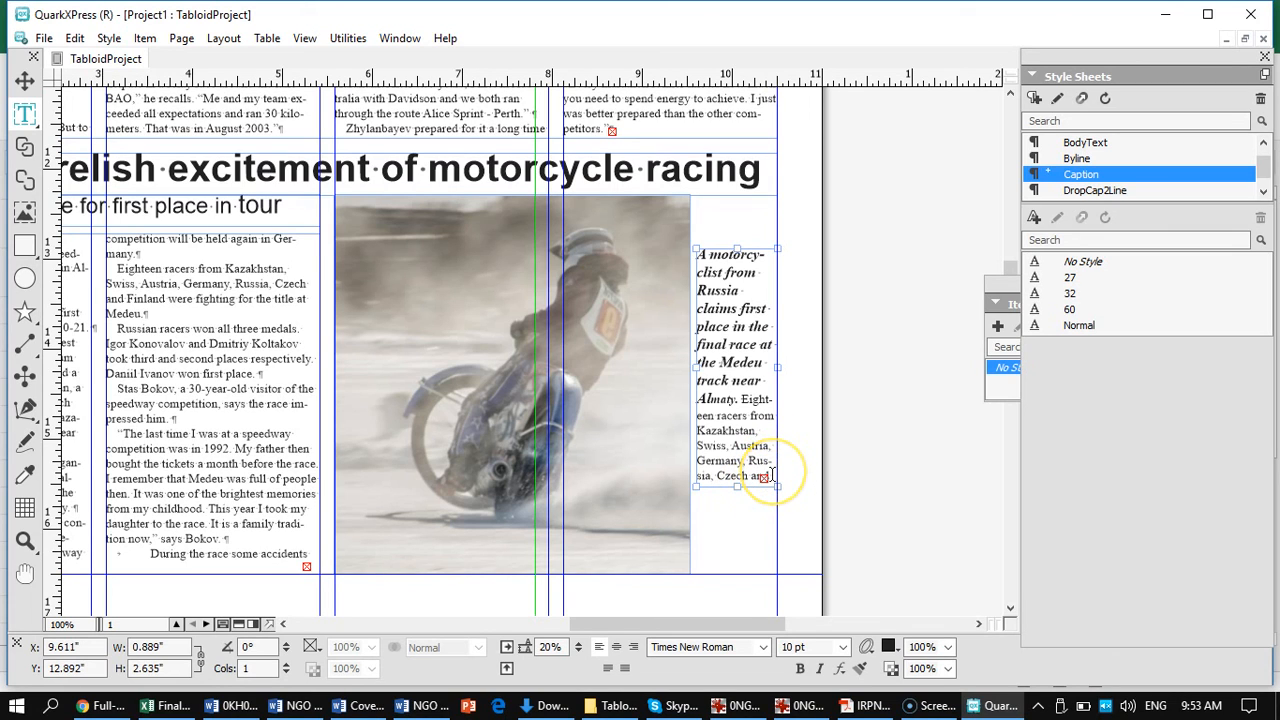
left_click_drag(737, 487, 737, 515)
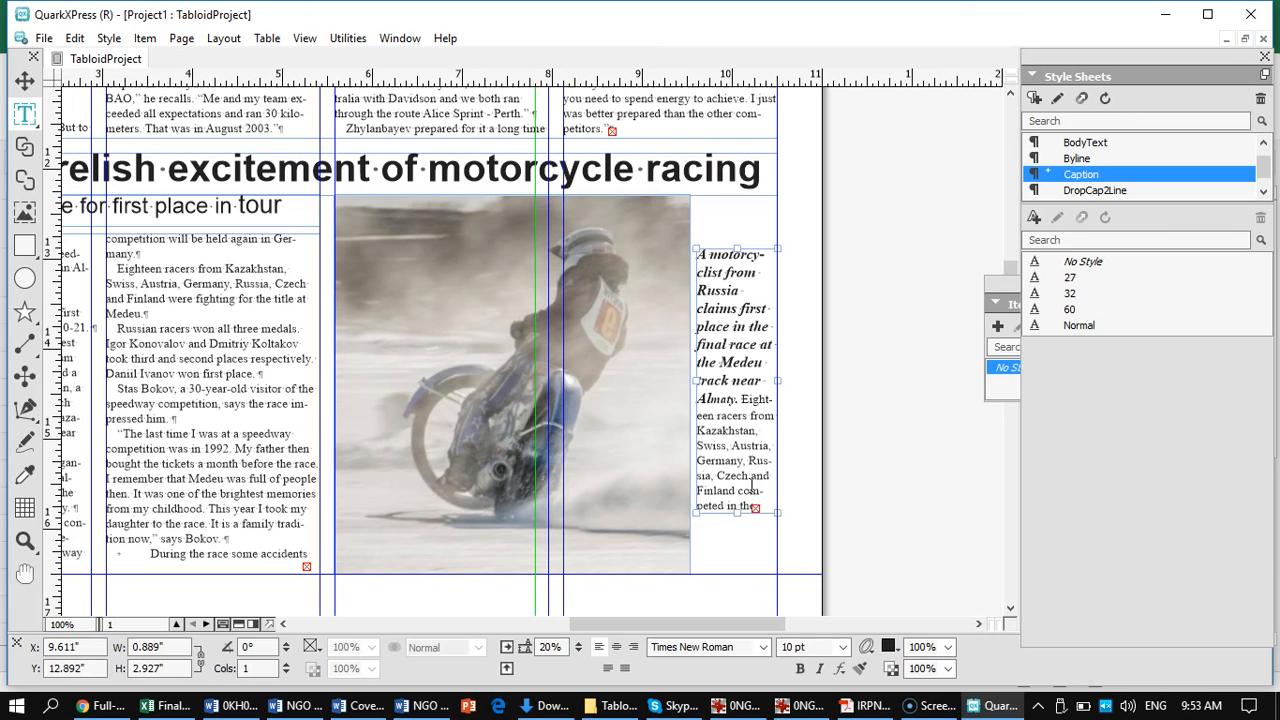
left_click_drag(737, 513, 740, 555)
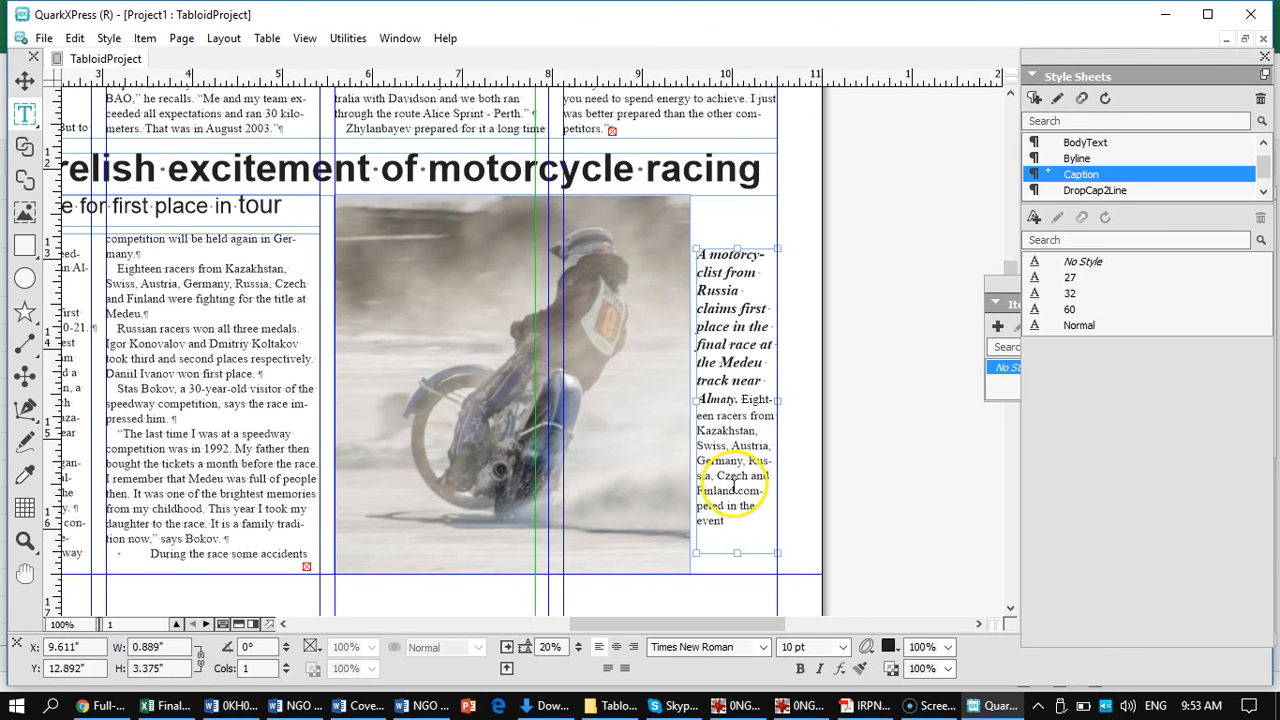
Step: Reset the motorcycle photo's entire caption to No Style and reapply the Caption style sheet to all of its text
key("ctrl+a")
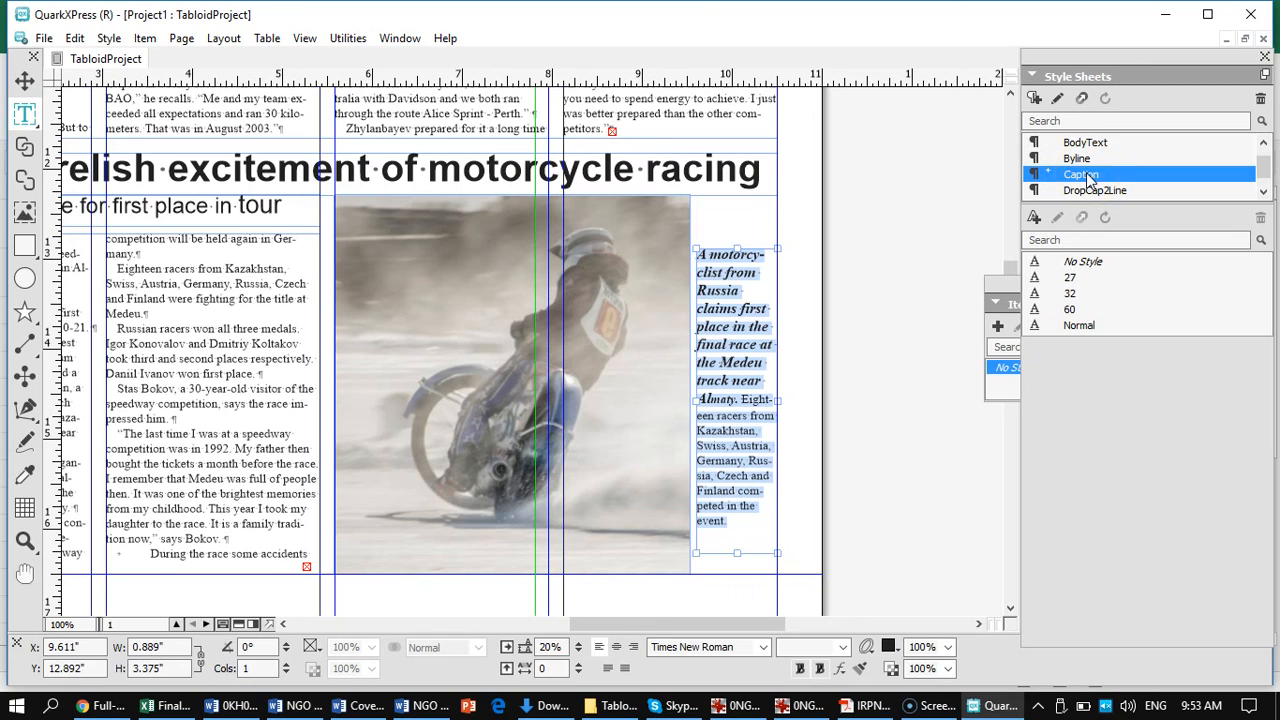
scroll(1089, 150, "up", 1)
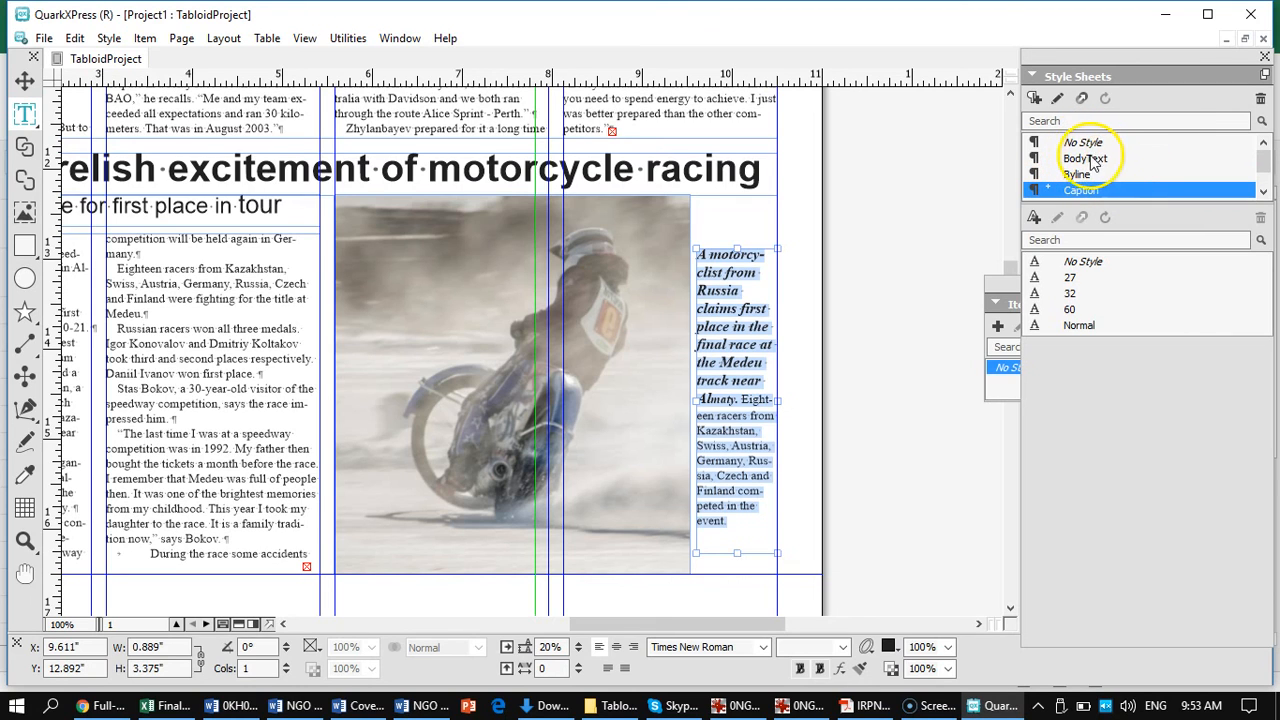
left_click(1086, 144)
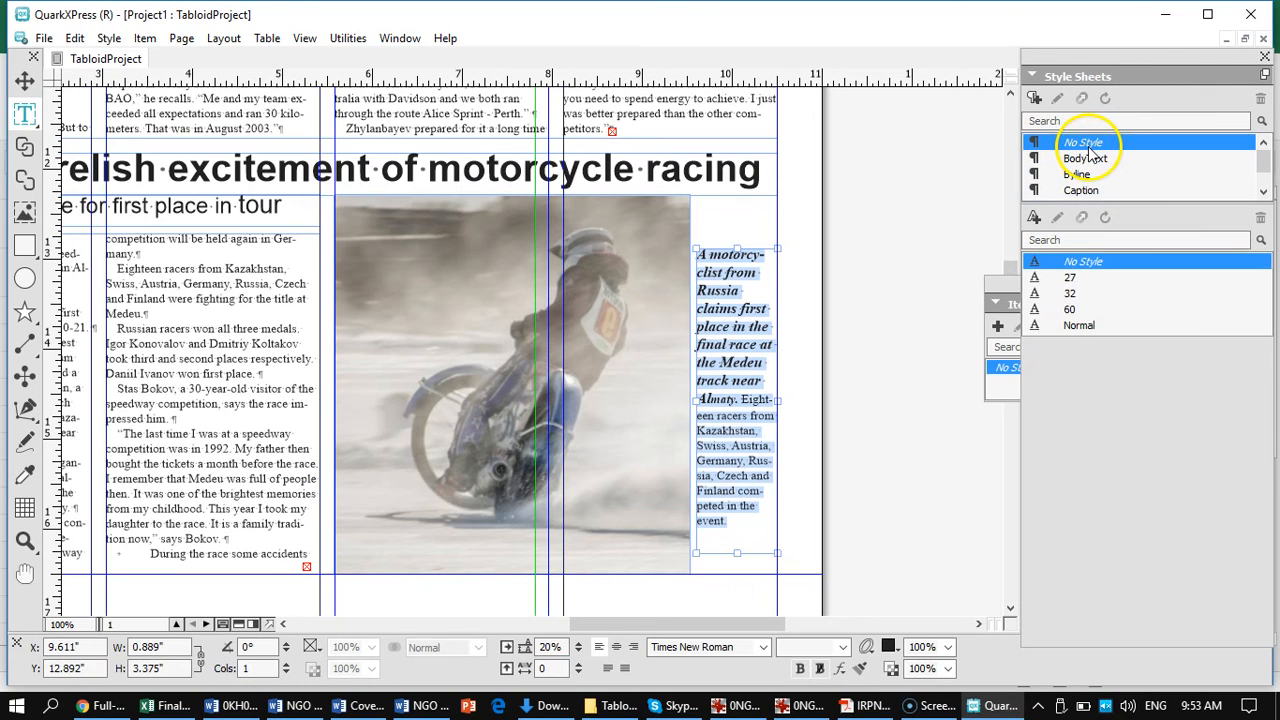
left_click(719, 391)
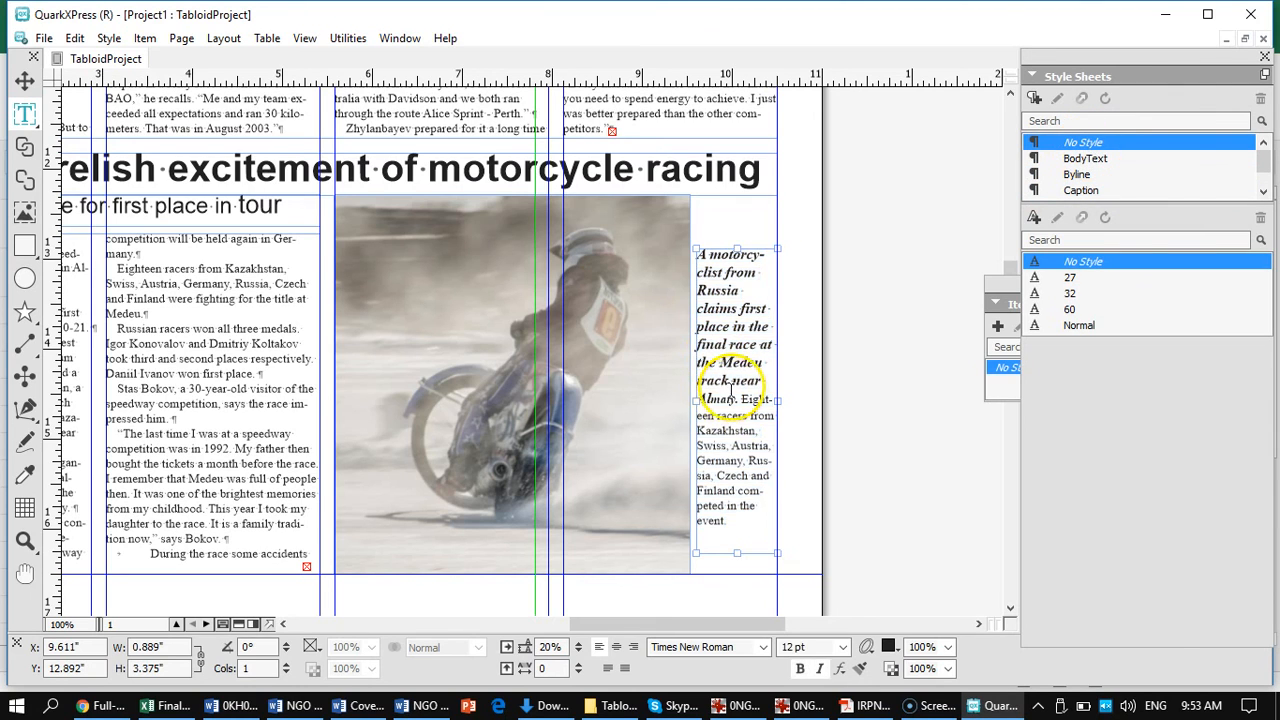
triple_click(742, 333)
left_click(1075, 146)
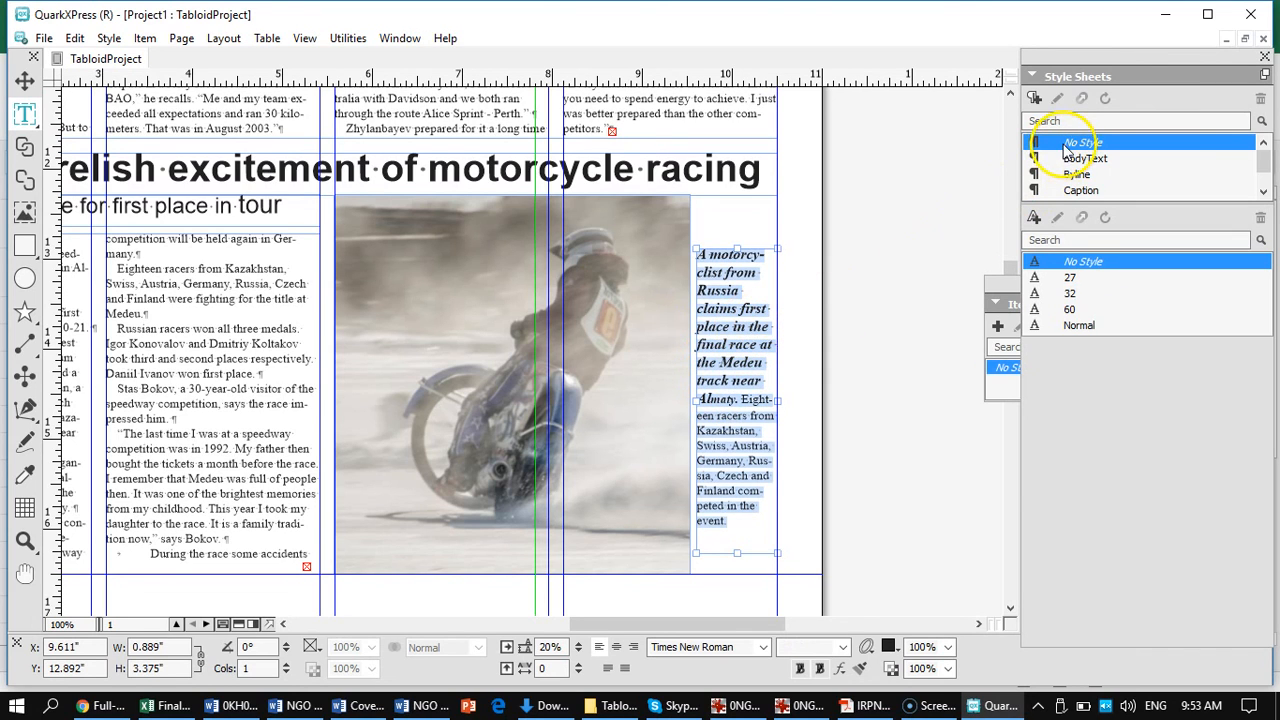
left_click(1084, 189)
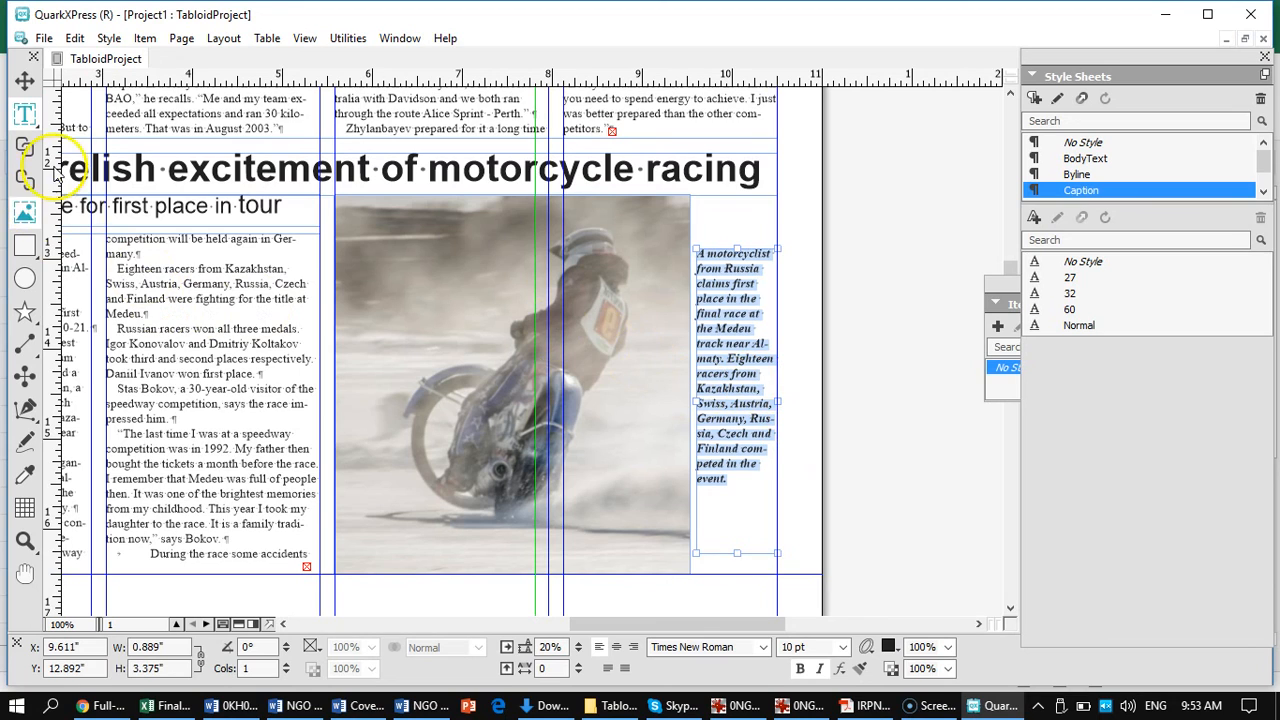
left_click(24, 83)
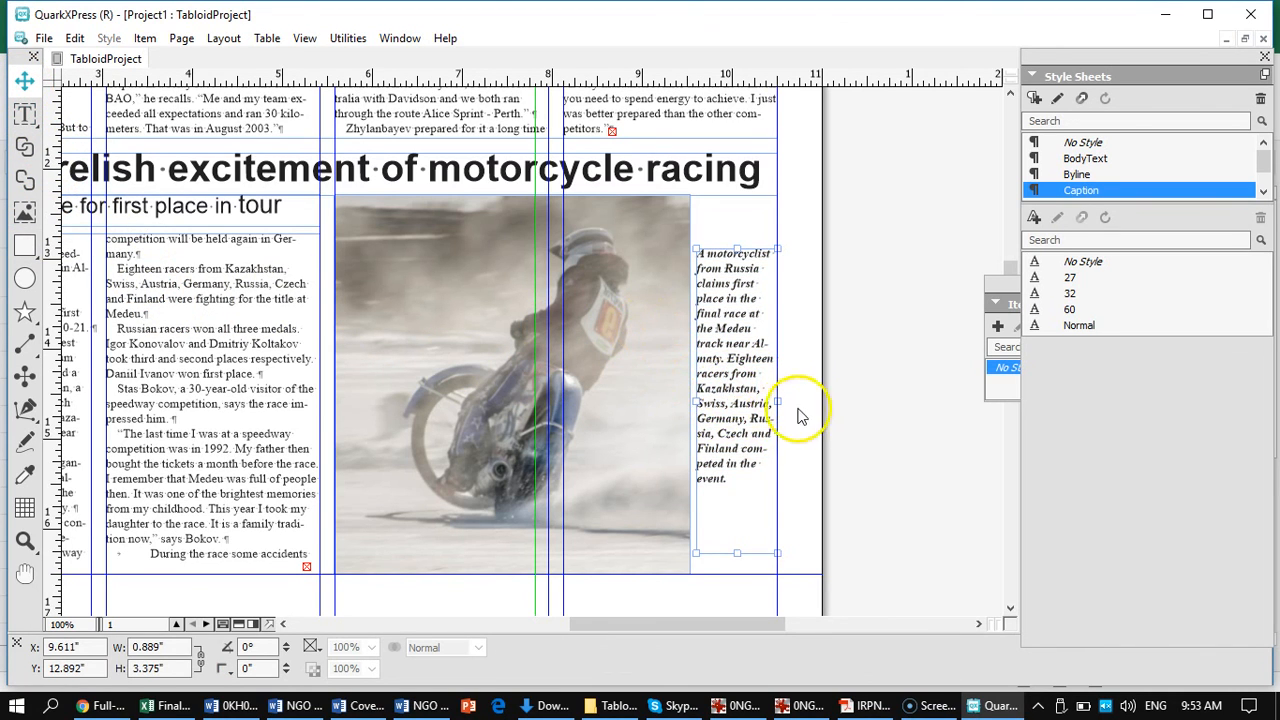
left_click(815, 510)
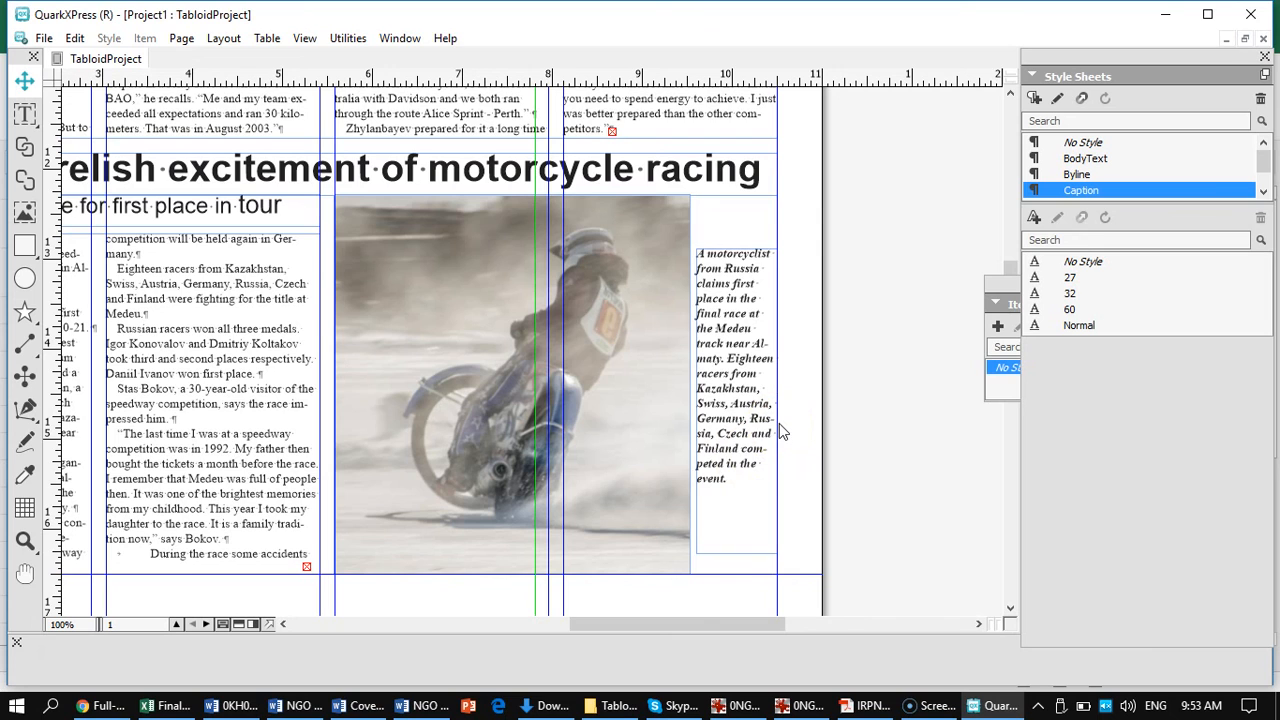
Step: Draw a picture box about 1.19 by 2.24 inches over the outer half of the Nauriz story column
key("ctrl+0")
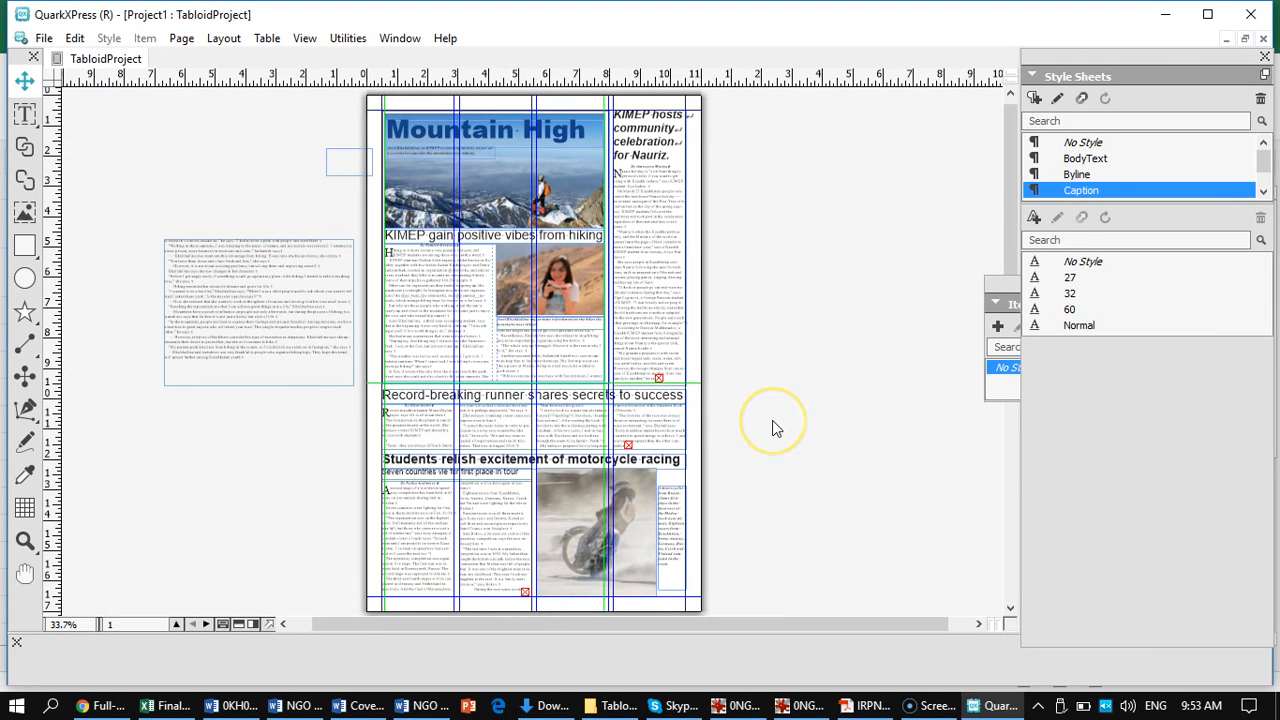
left_click(767, 420)
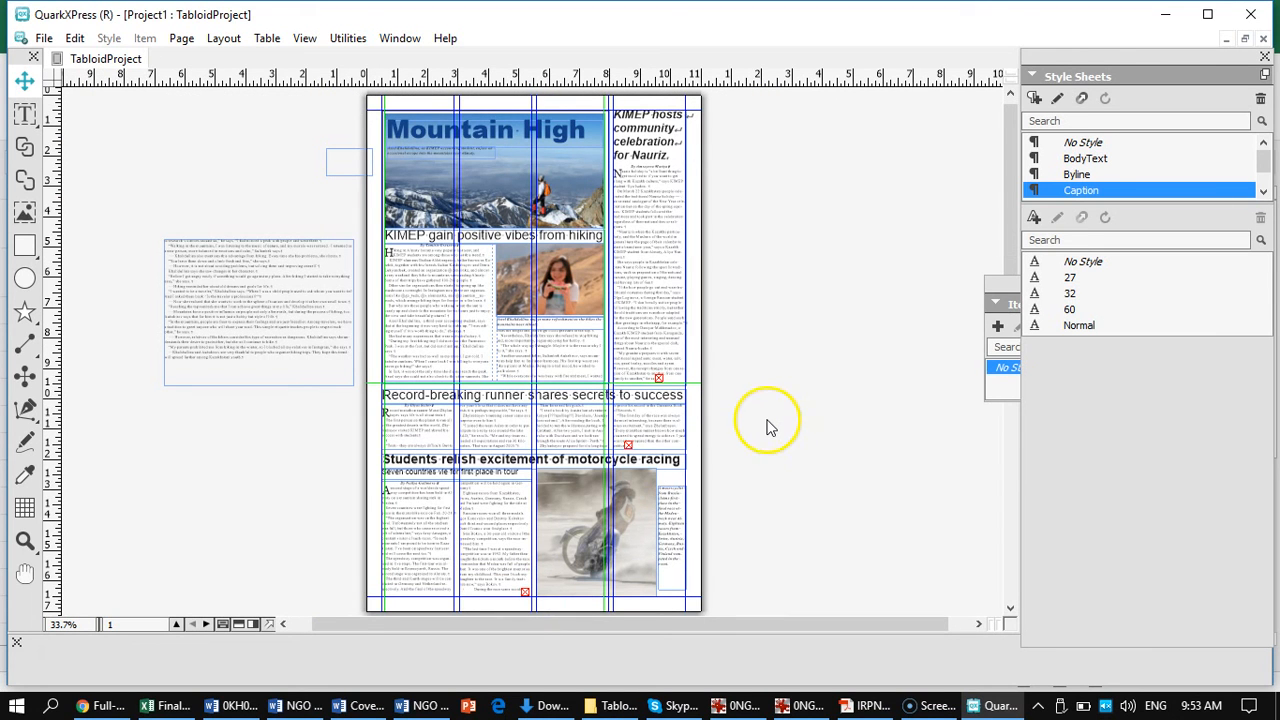
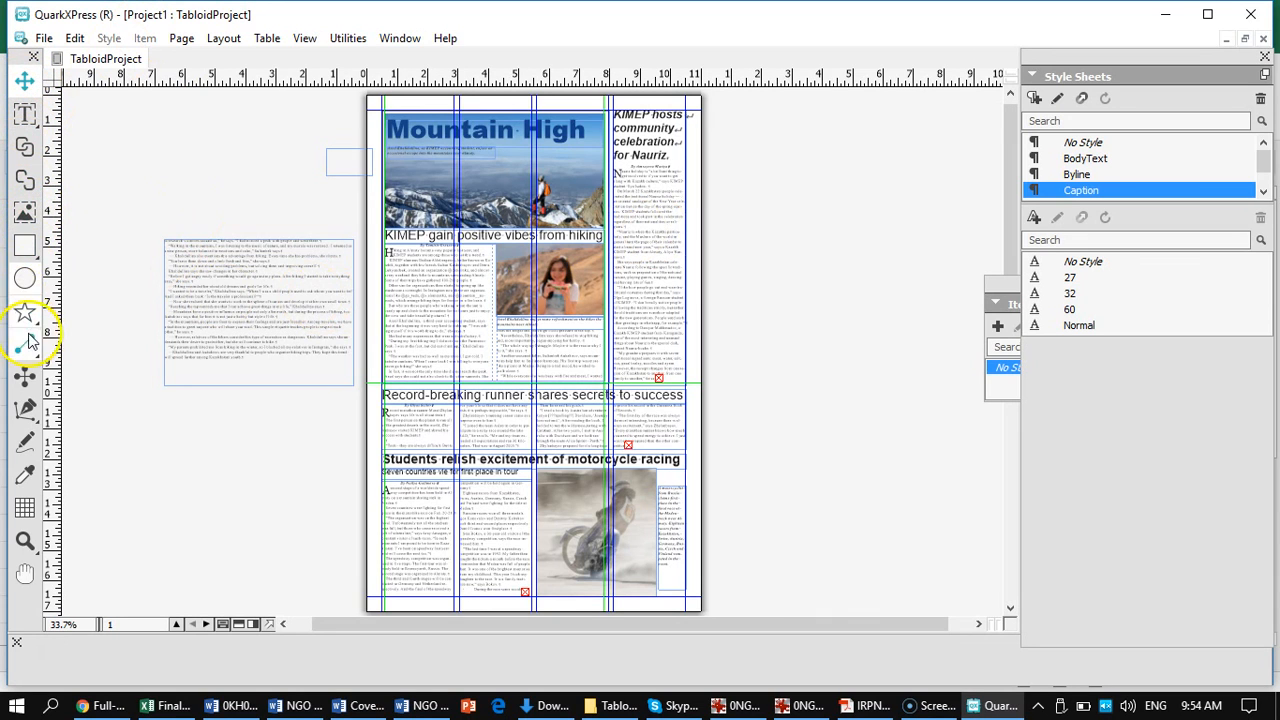
left_click(25, 214)
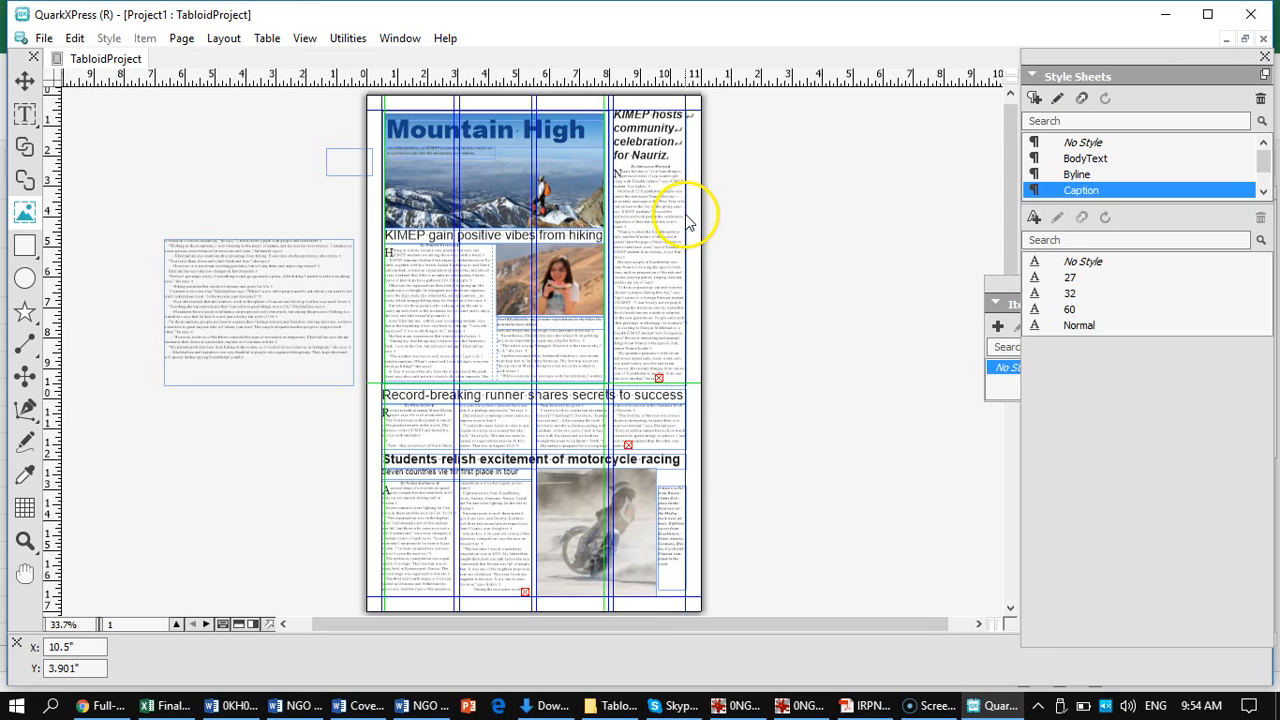
left_click_drag(688, 222, 651, 280)
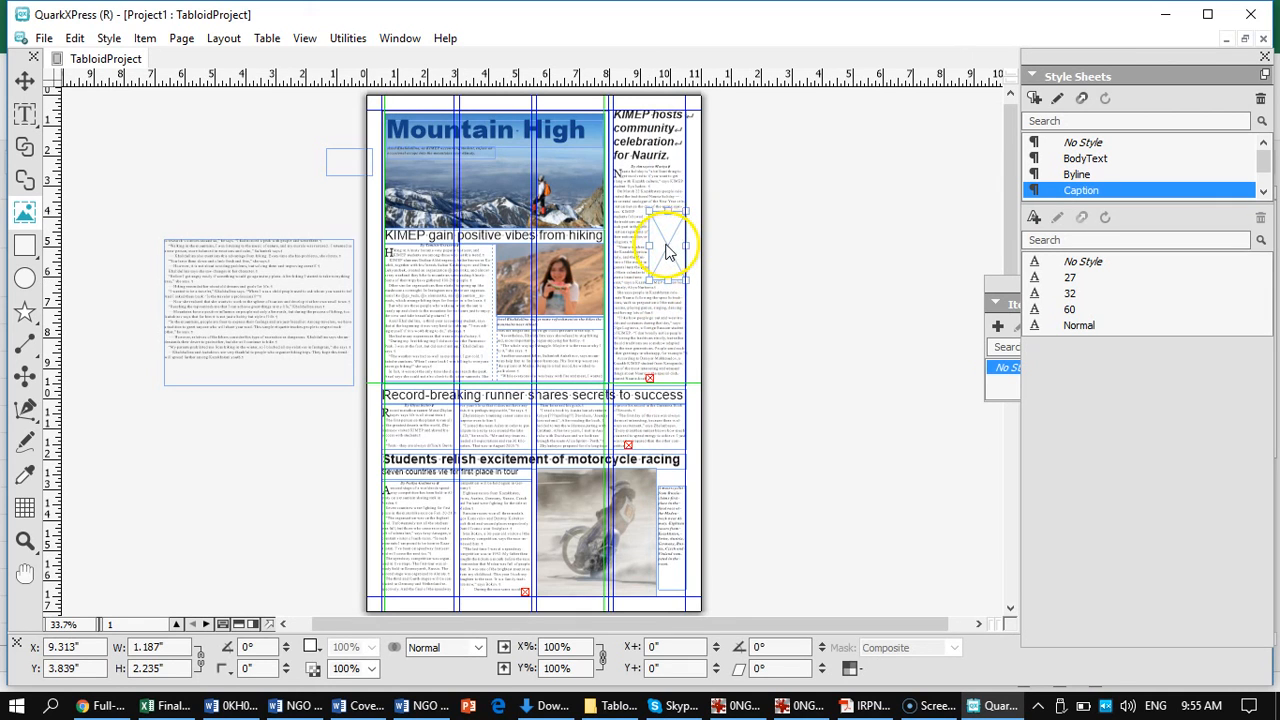
Step: Import the Nauriz photo numbered 4 from the TabloidProject folder into the new picture box and scale it to the box
double_click(665, 250)
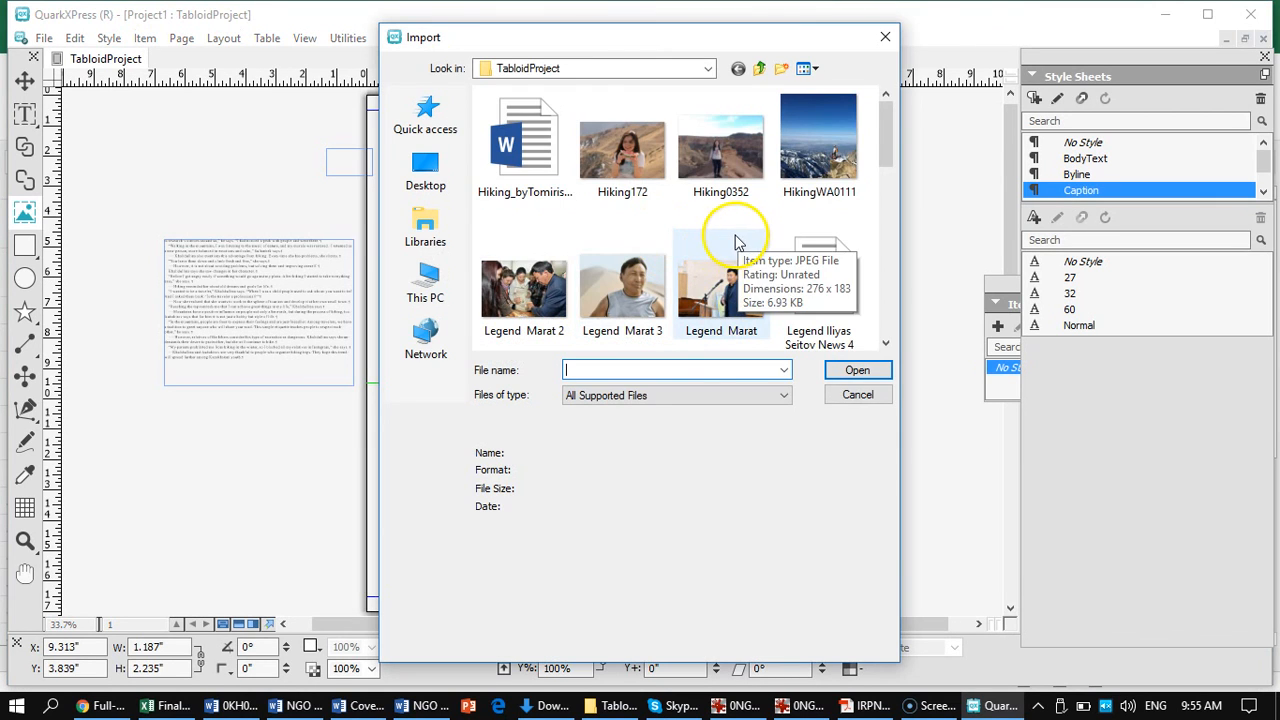
scroll(735, 243, "down", 1)
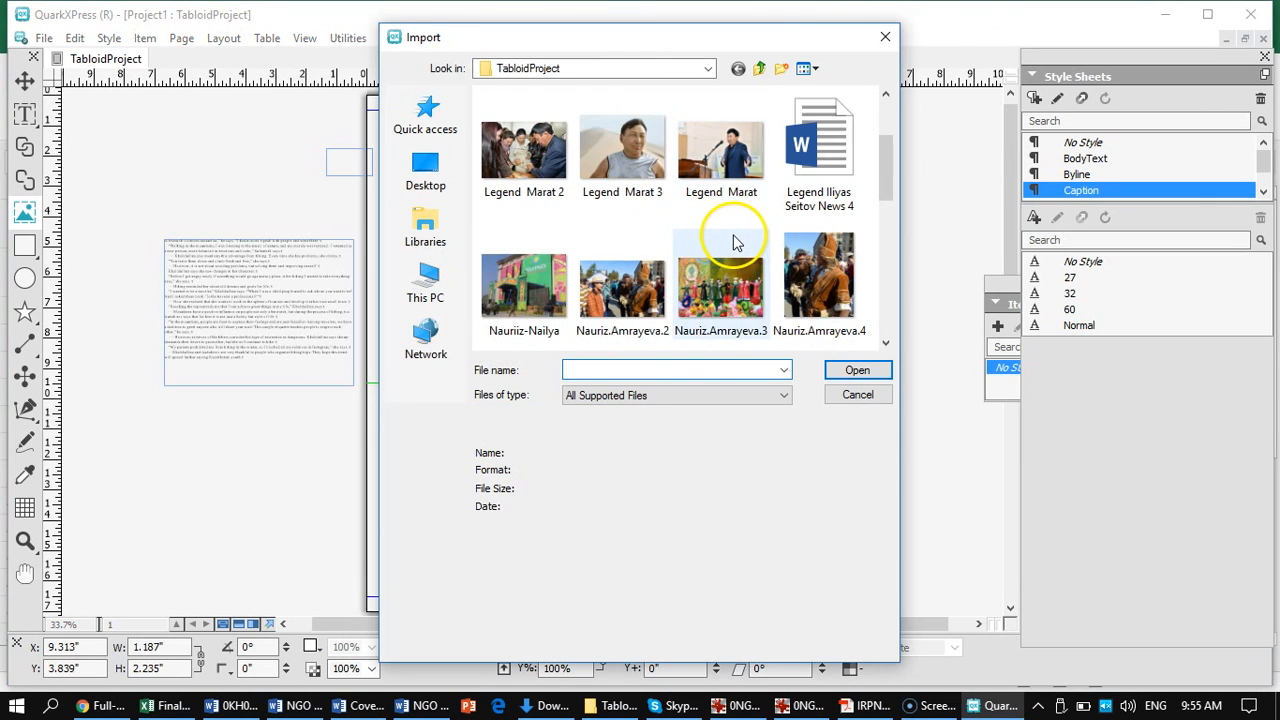
left_click(820, 275)
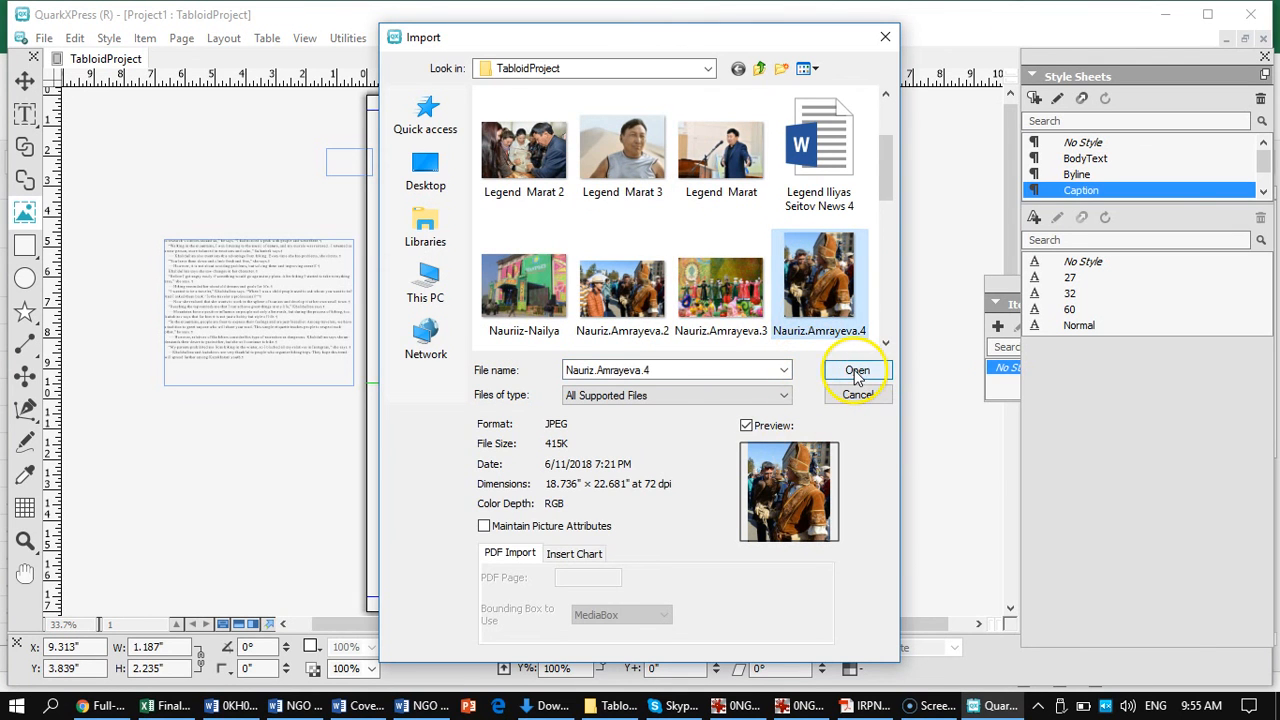
left_click(857, 372)
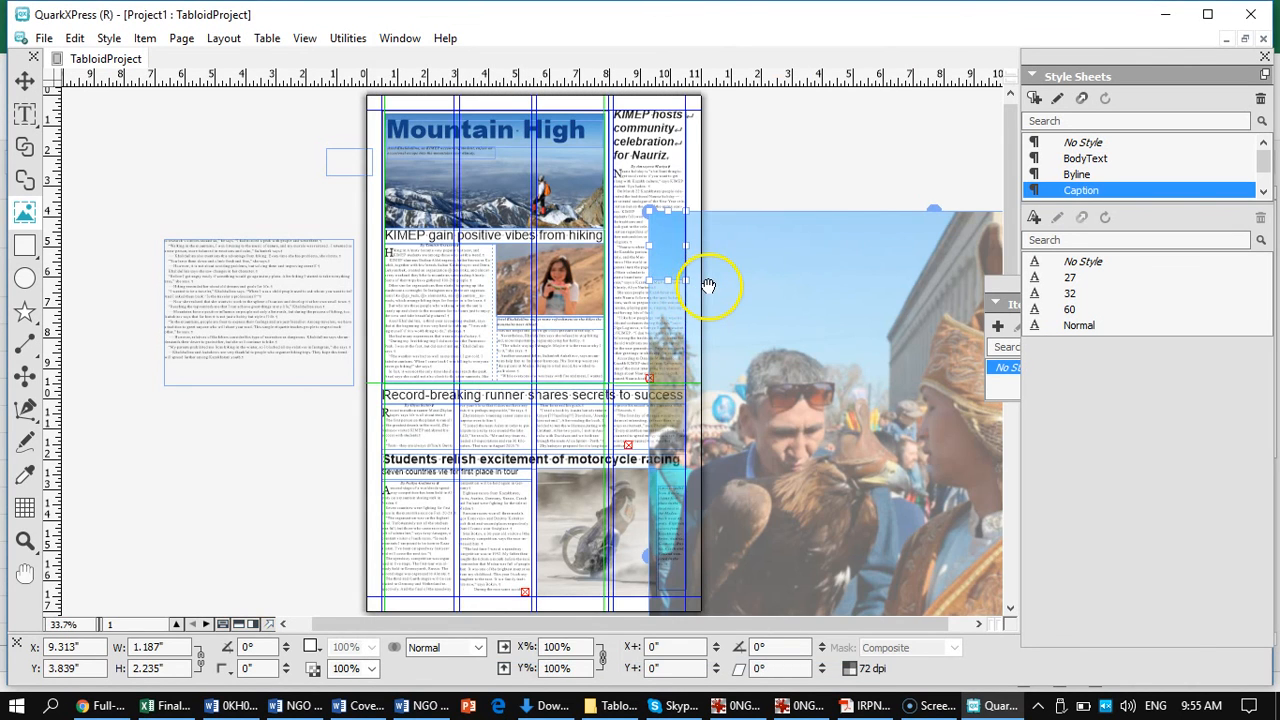
right_click(675, 264)
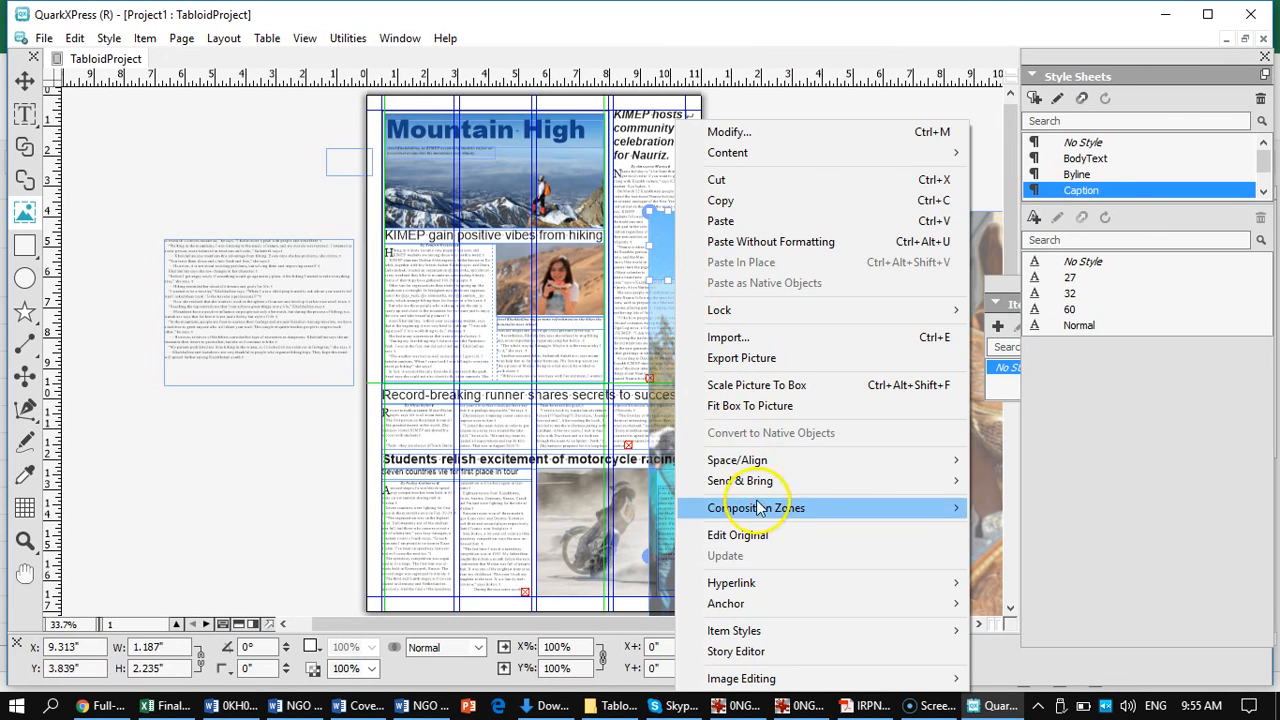
left_click(750, 390)
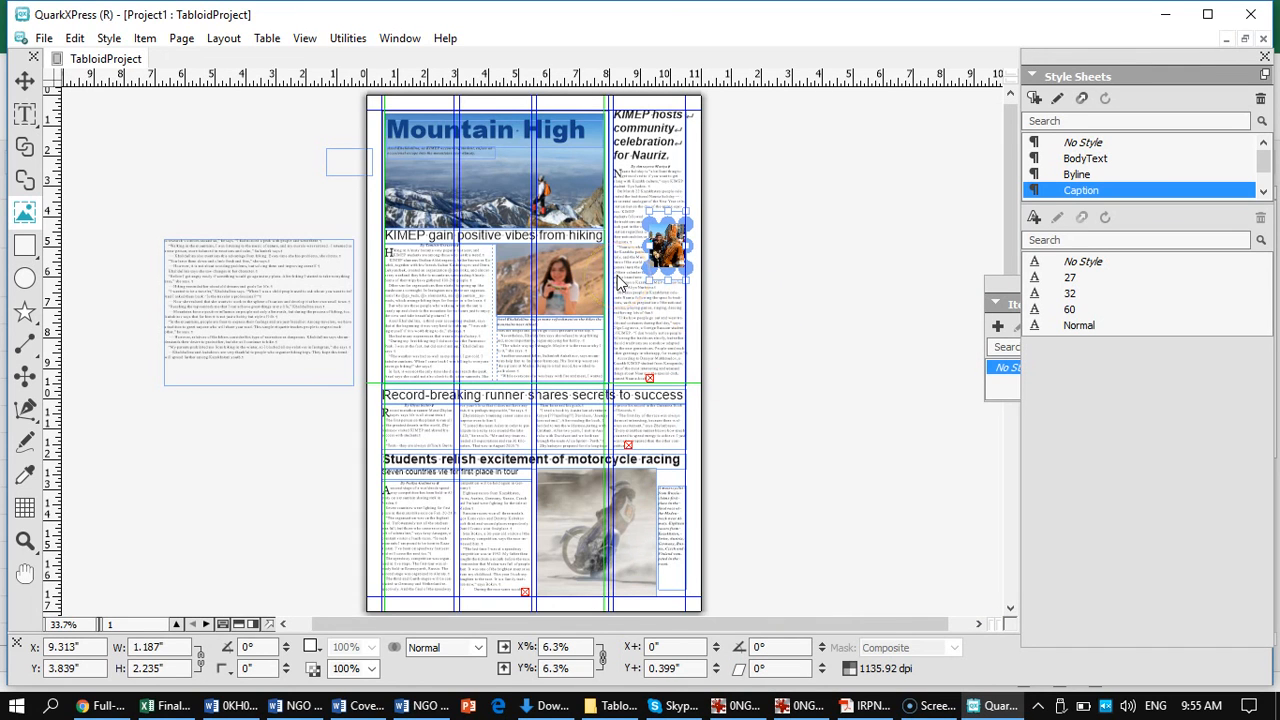
Step: Enlarge the Nauriz picture box to the full column width, about 2.375 by 2.547 inches
key("ctrl+1")
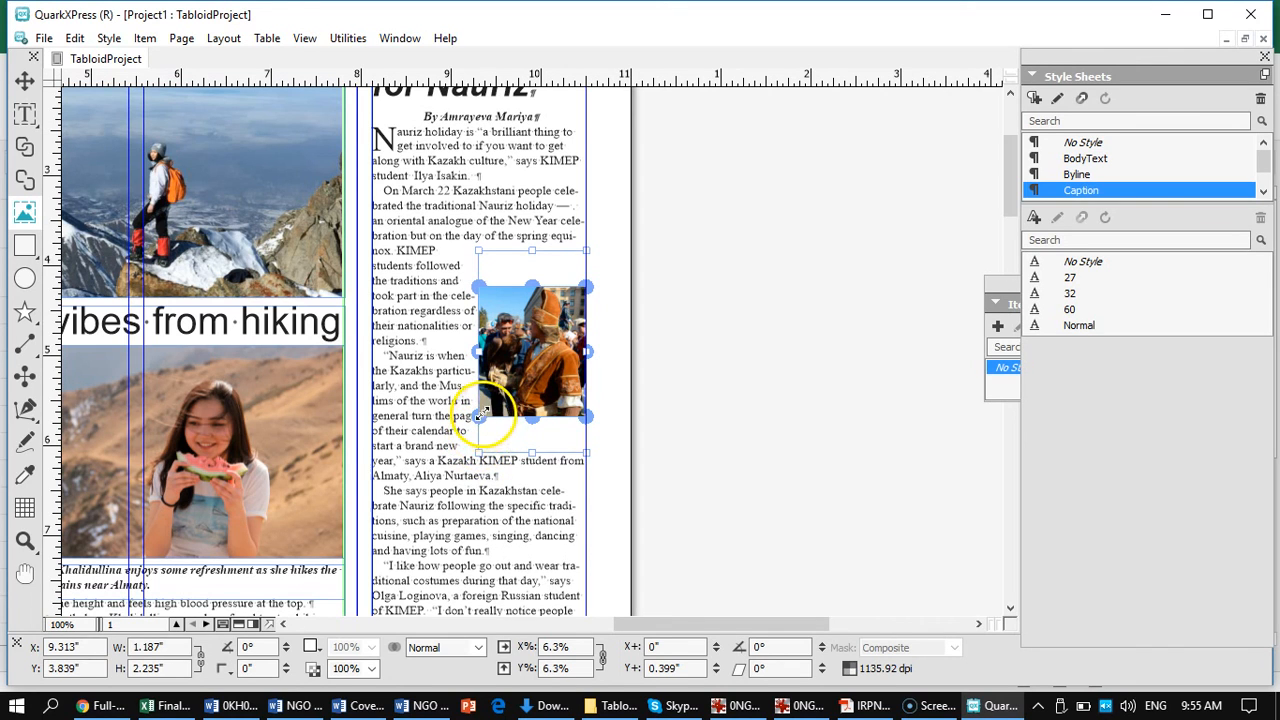
left_click_drag(479, 451, 479, 452)
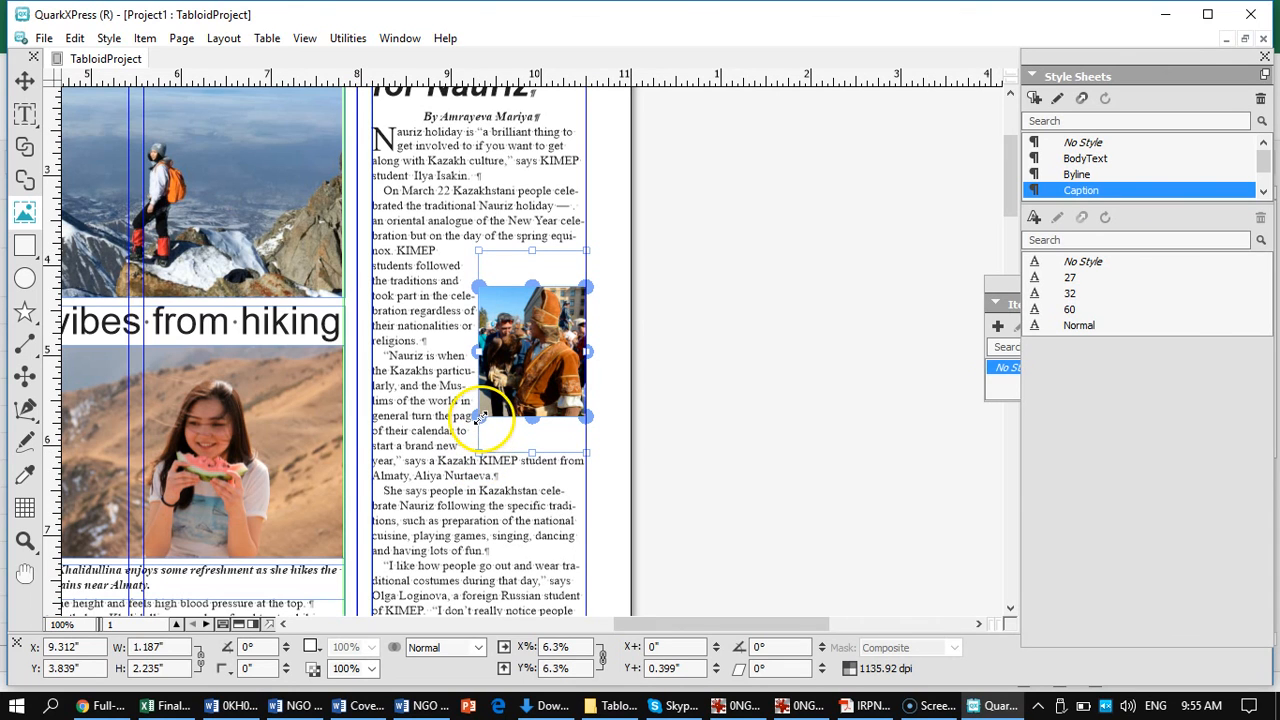
left_click_drag(481, 452, 379, 483)
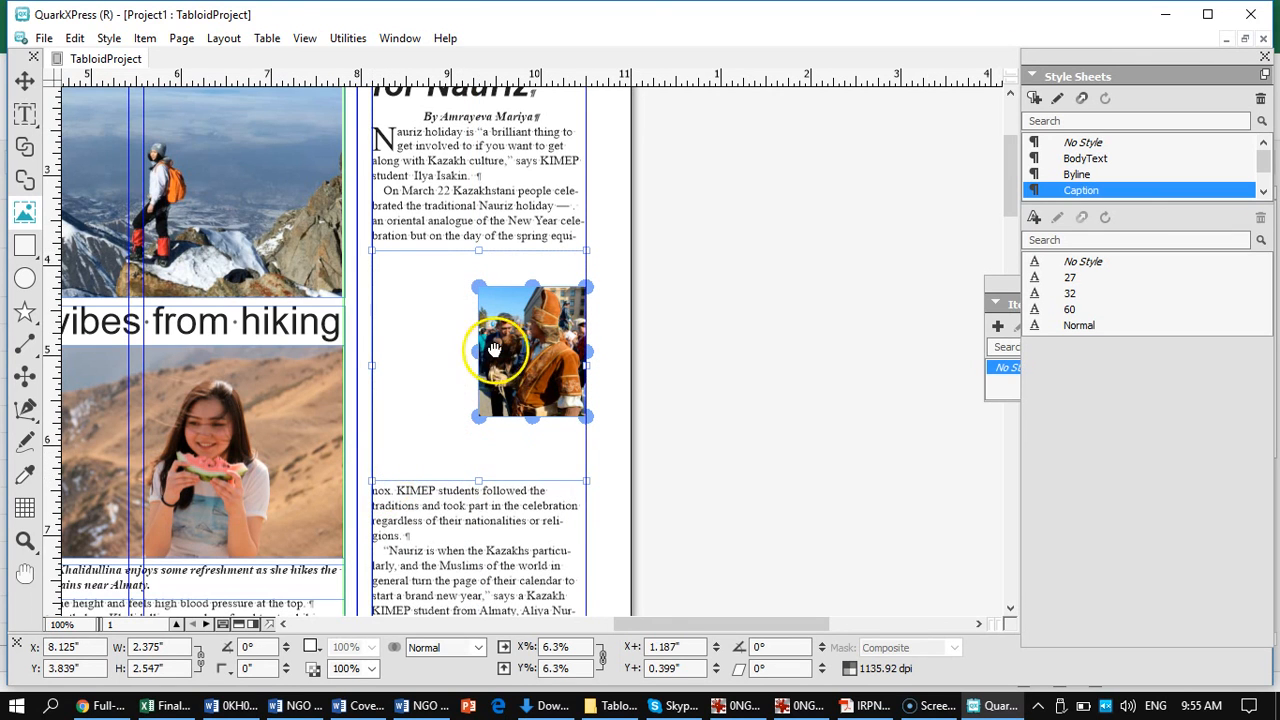
Step: Reposition the Nauriz picture inside its box and scale it to about 12.7% so it fills the frame
left_click_drag(521, 354, 521, 321)
left_click_drag(479, 380, 377, 483)
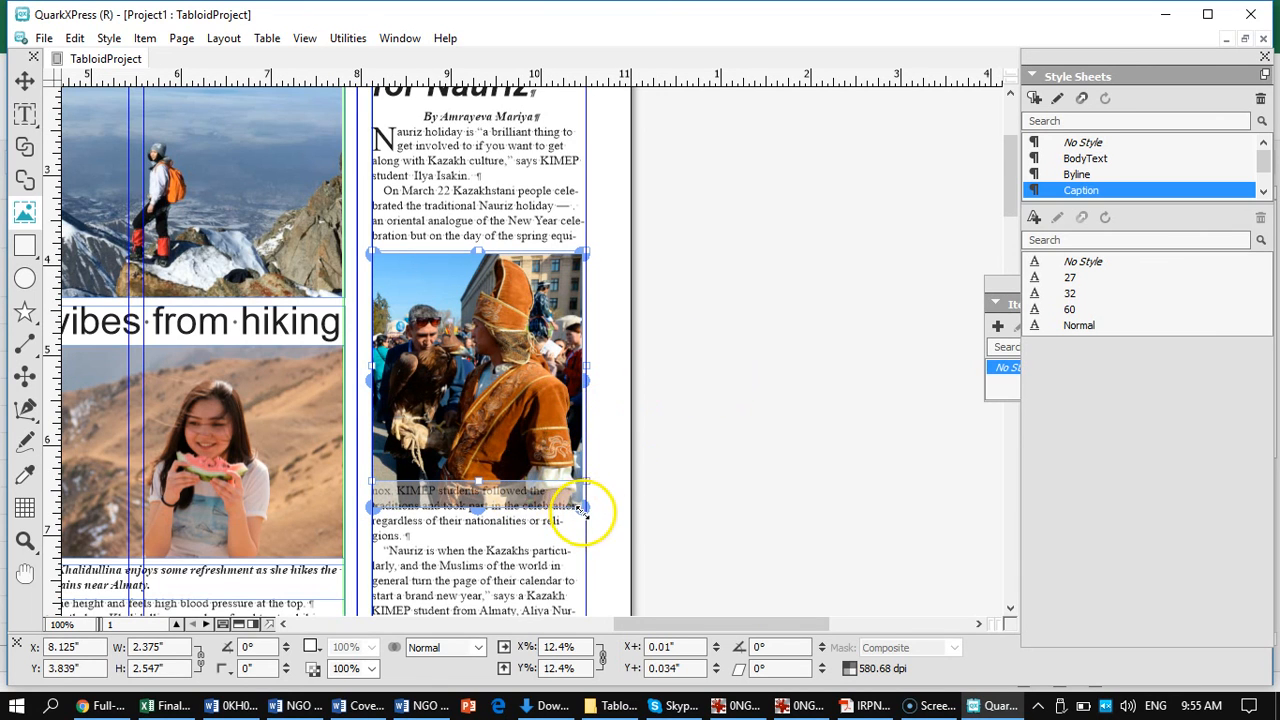
left_click_drag(581, 509, 587, 513)
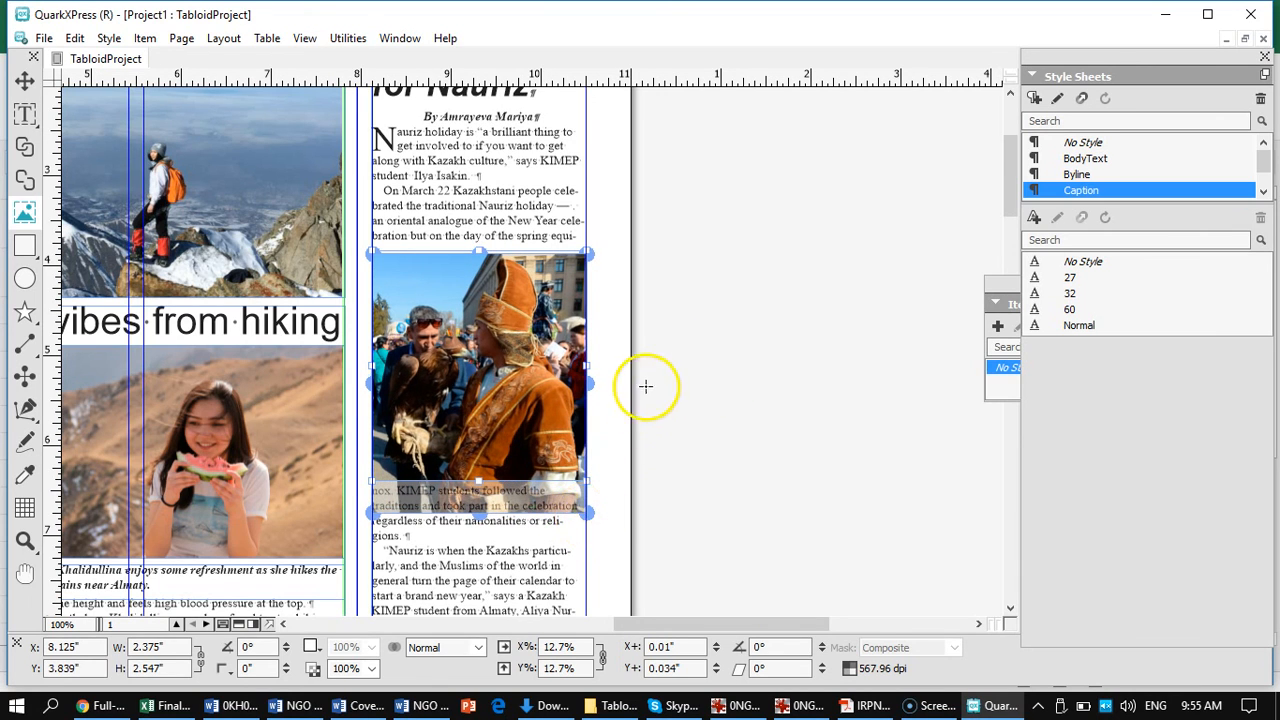
left_click(619, 427)
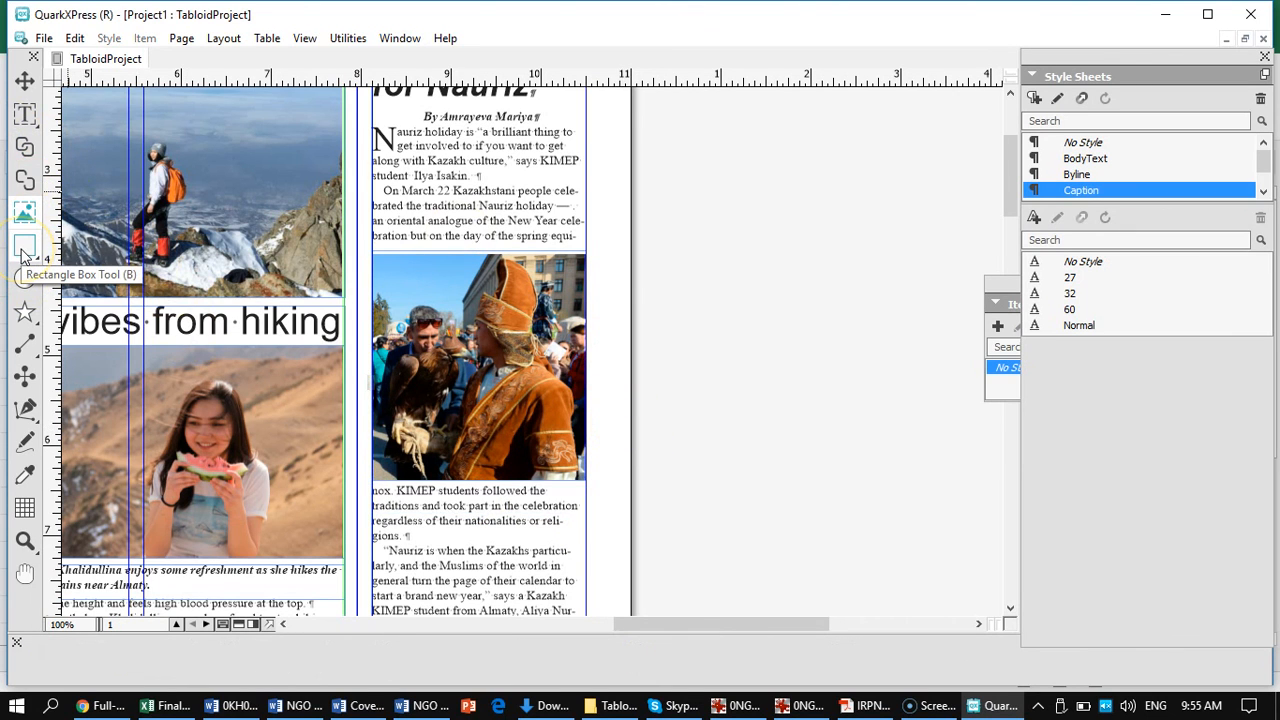
Step: Move the woman's hiking photo and its caption together to about X 2.36 inches, straddling the story's two text columns
key("ctrl+0")
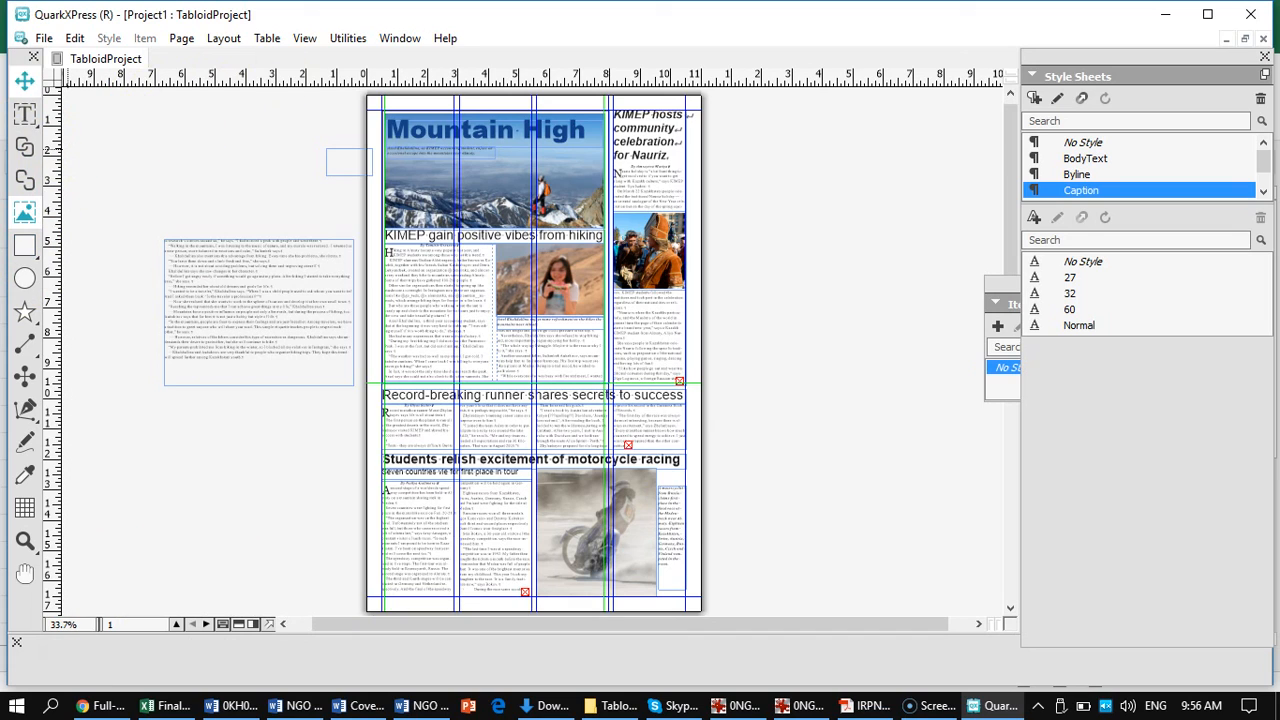
left_click(24, 80)
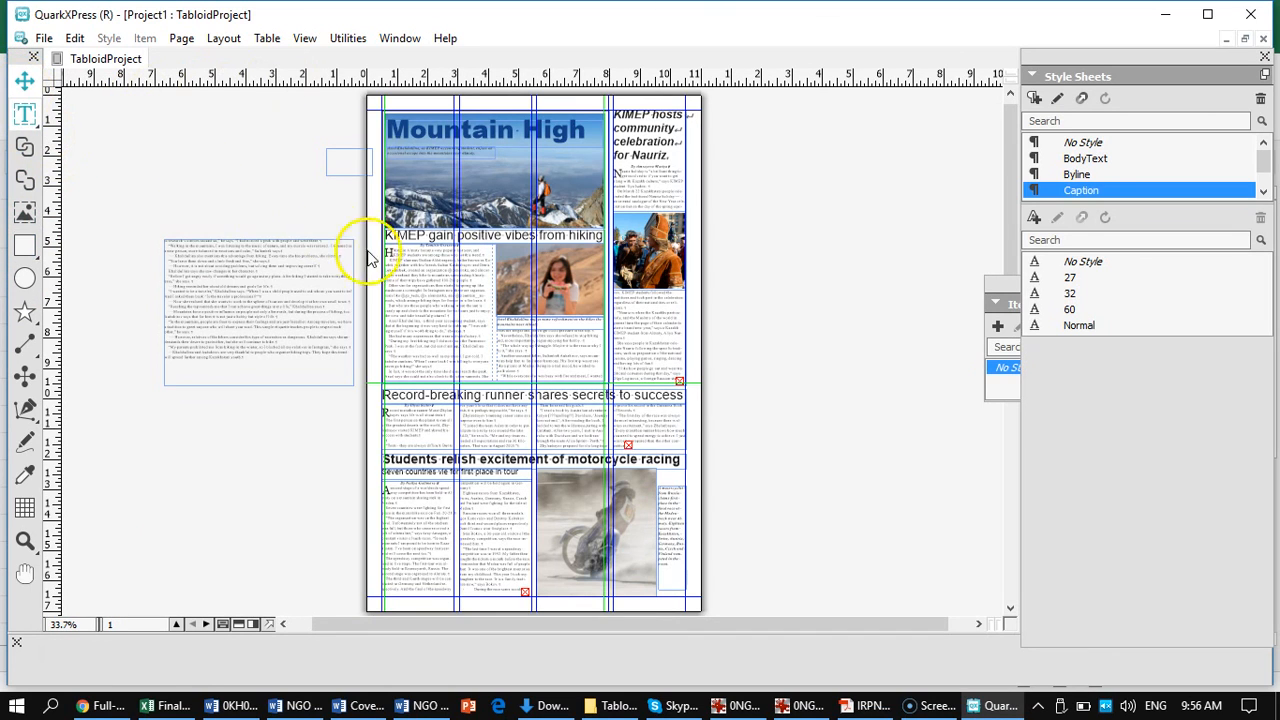
left_click(561, 270)
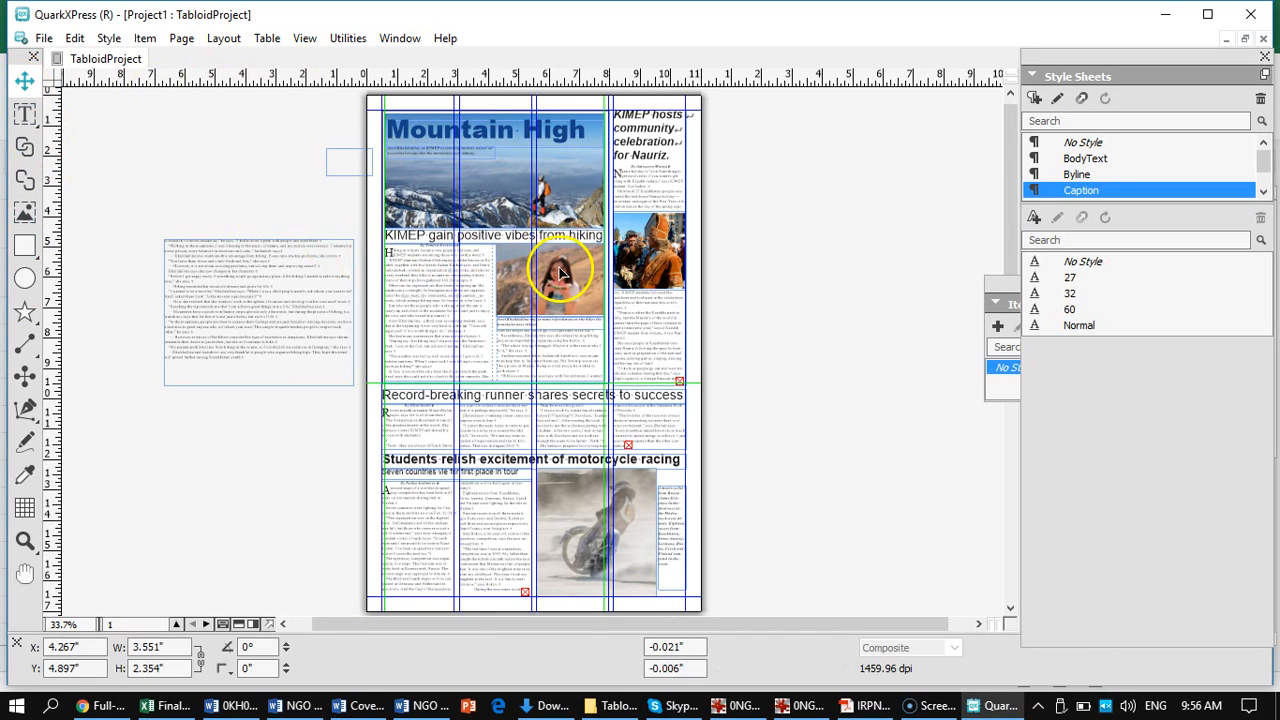
left_click(570, 322)
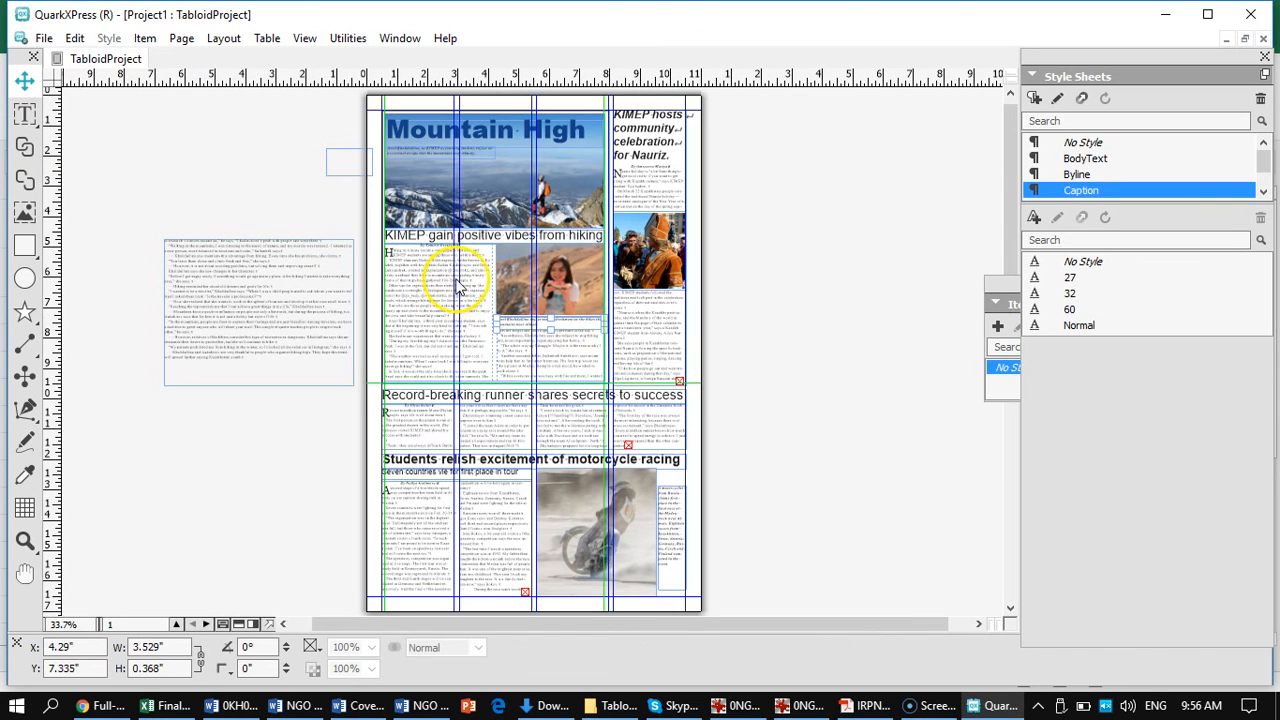
left_click(524, 280)
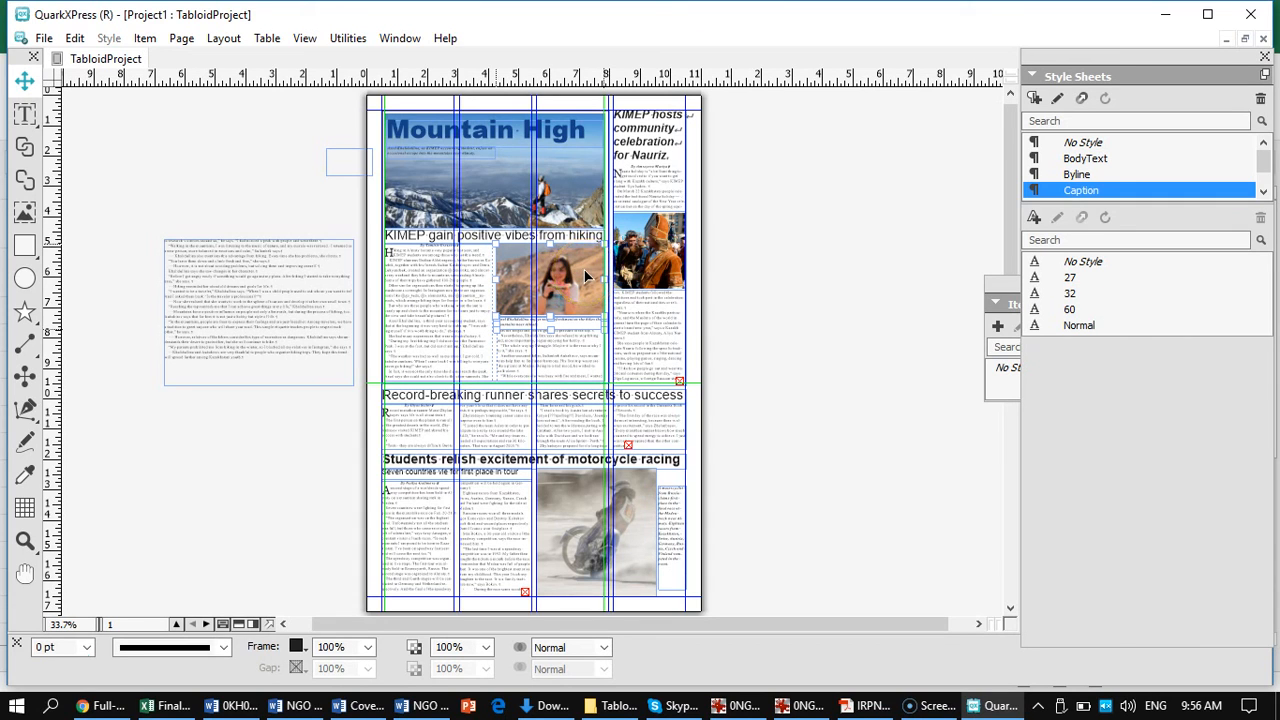
left_click_drag(578, 277, 530, 276)
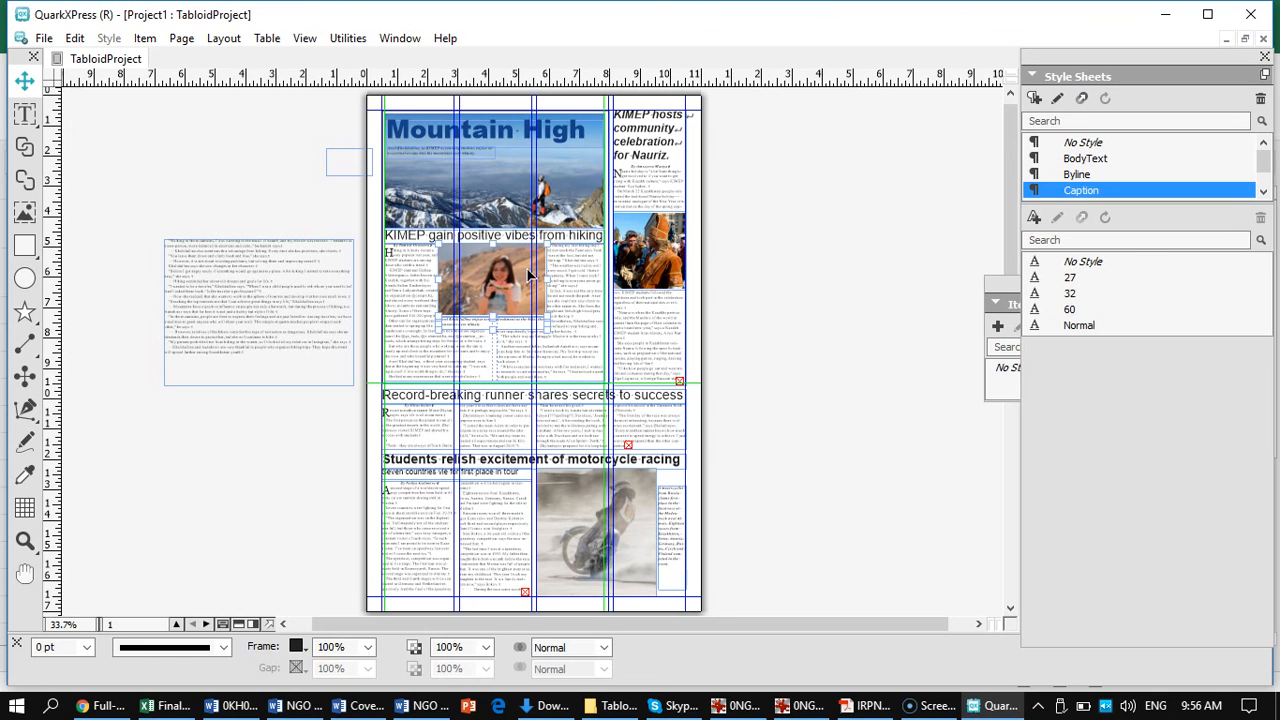
key("ctrl+1")
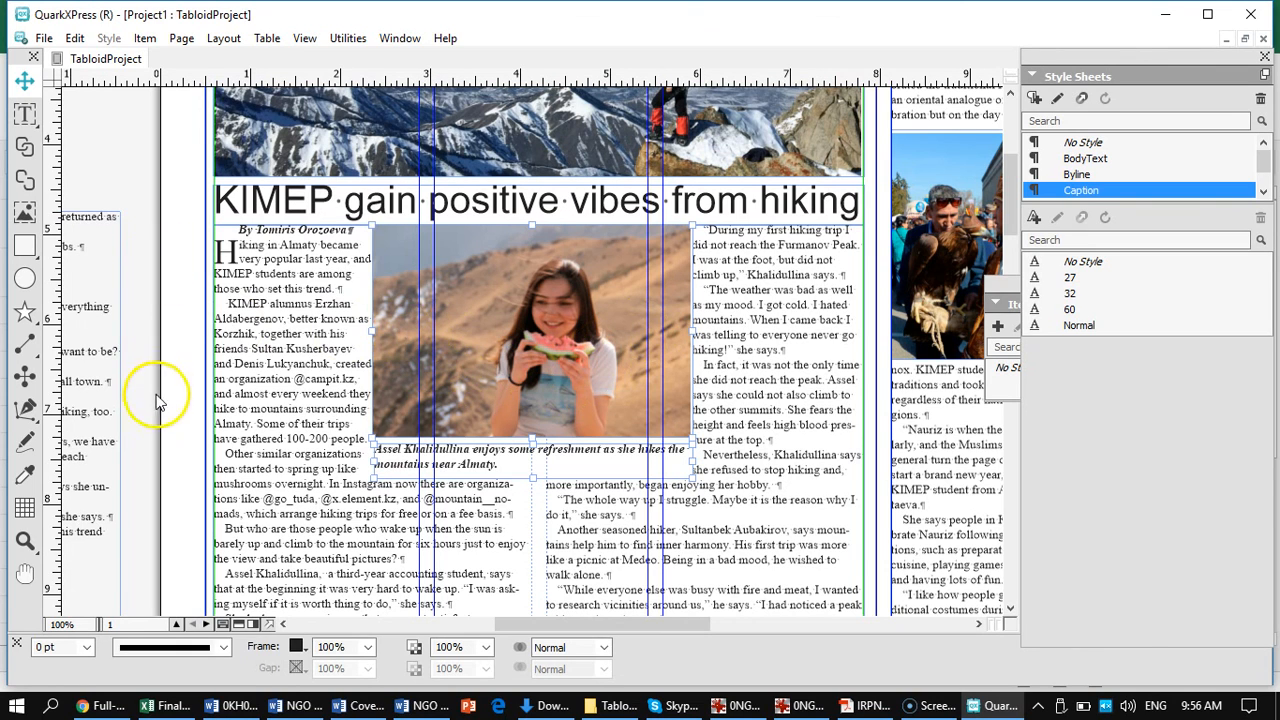
left_click(25, 311)
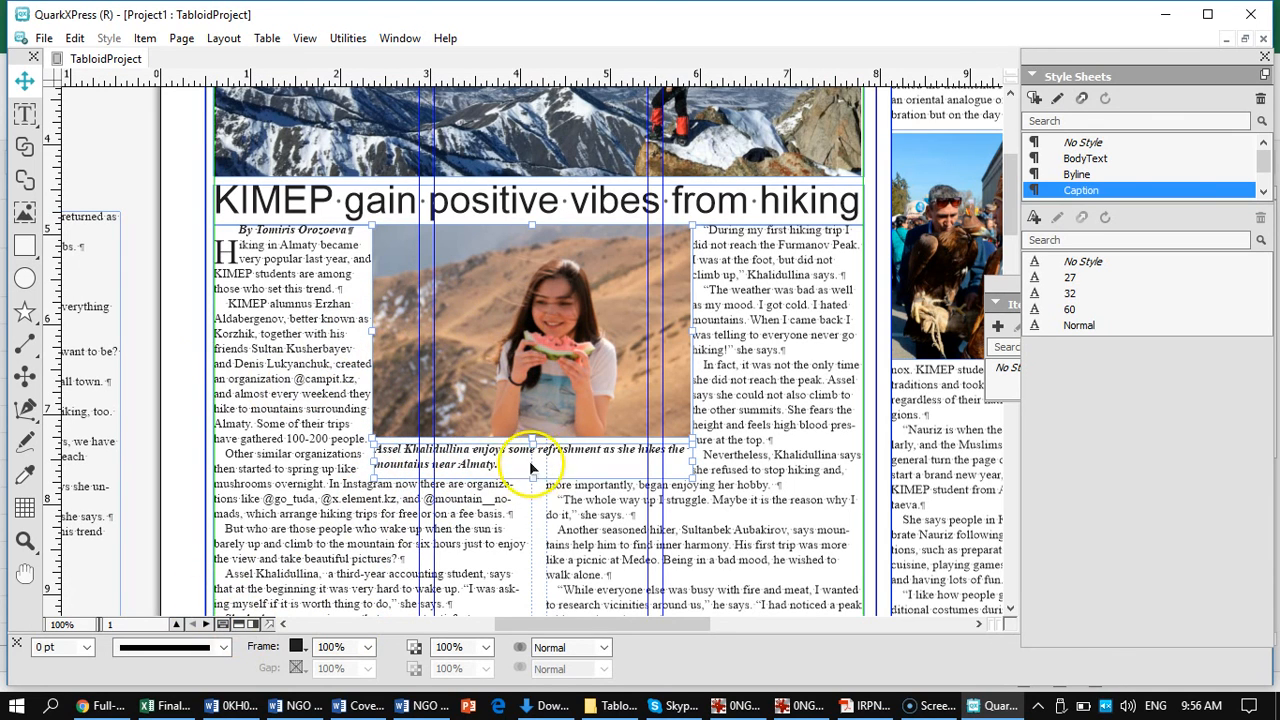
double_click(481, 376)
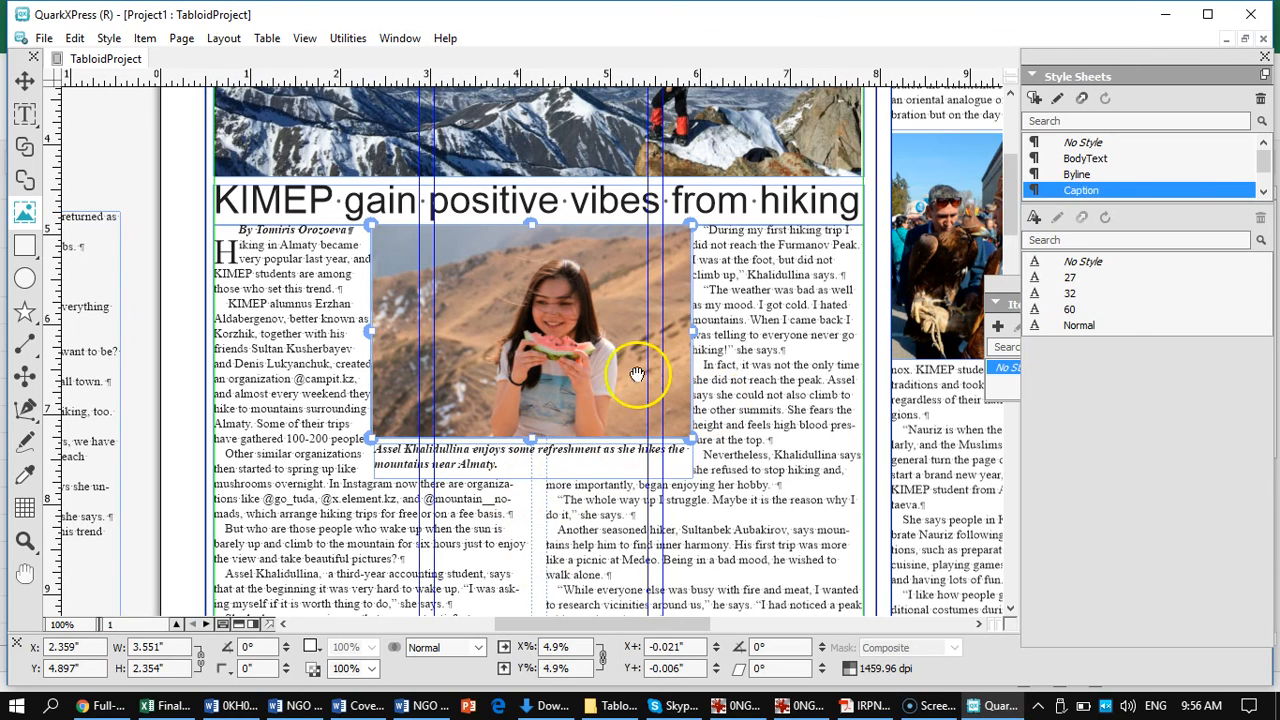
double_click(745, 345)
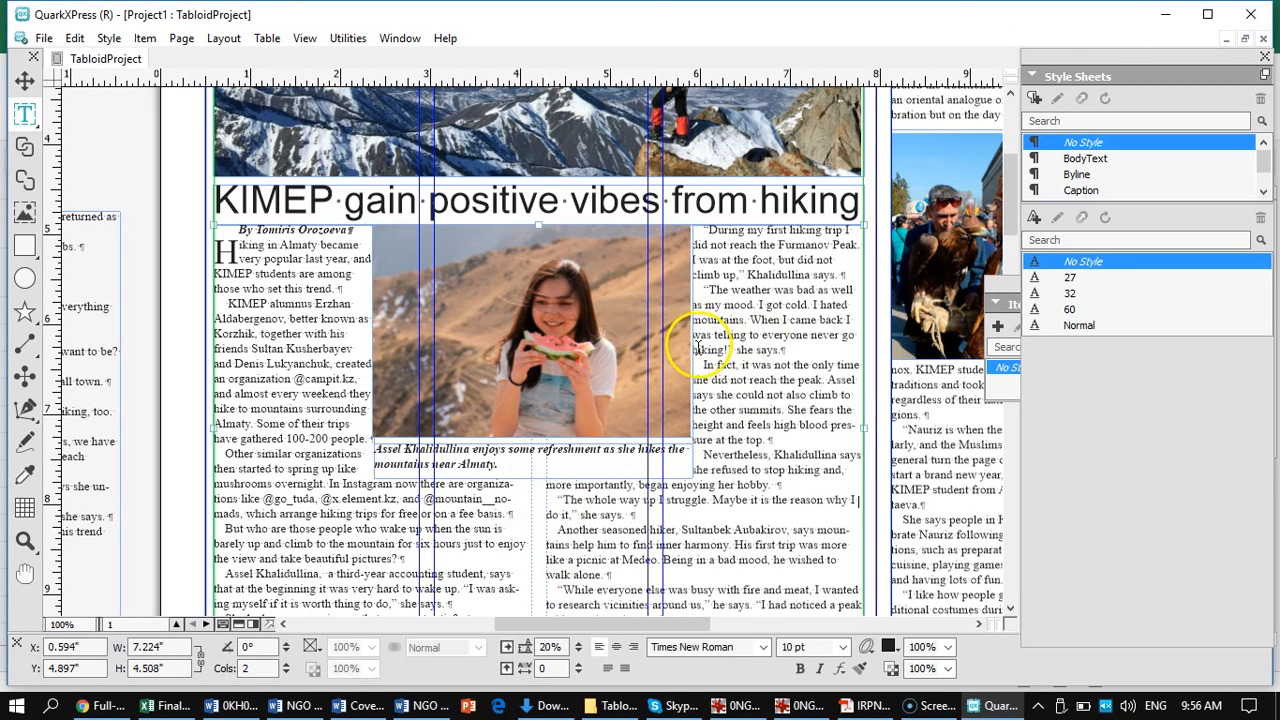
Step: Set the text runaround of the woman's hiking photo to 4 pt on the right side and 3 pt on the left
left_click(24, 82)
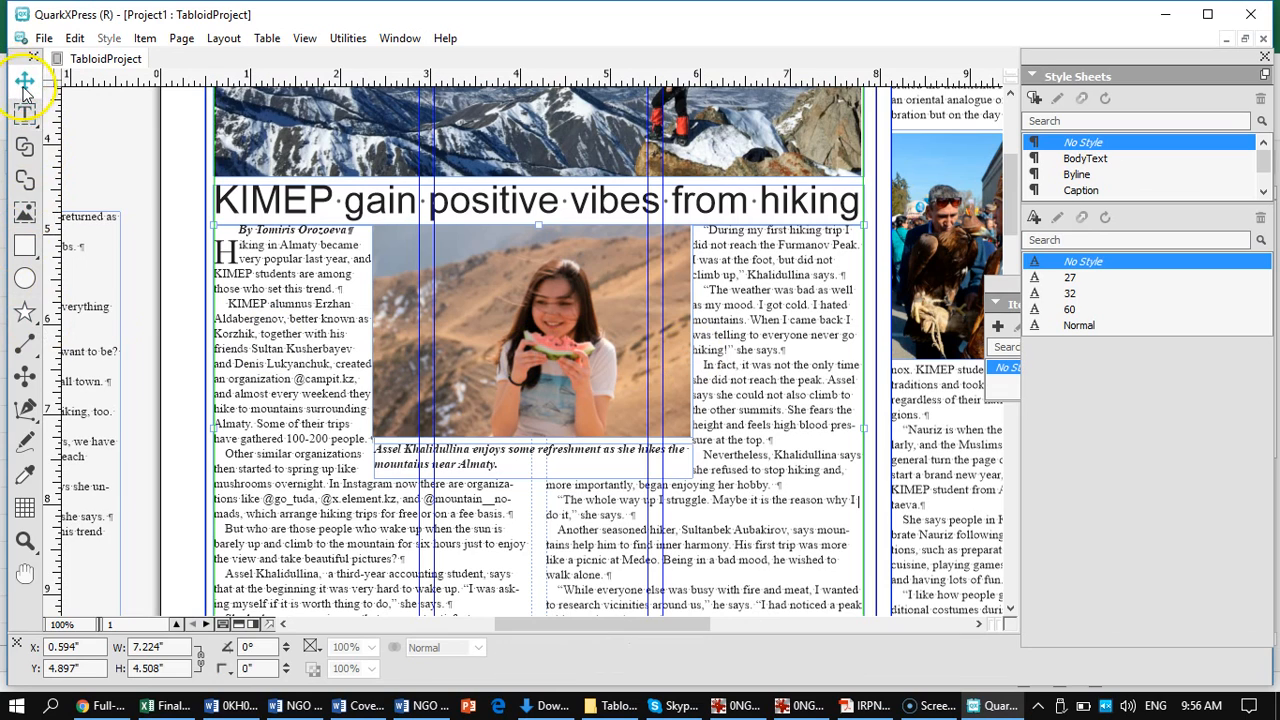
left_click(676, 403)
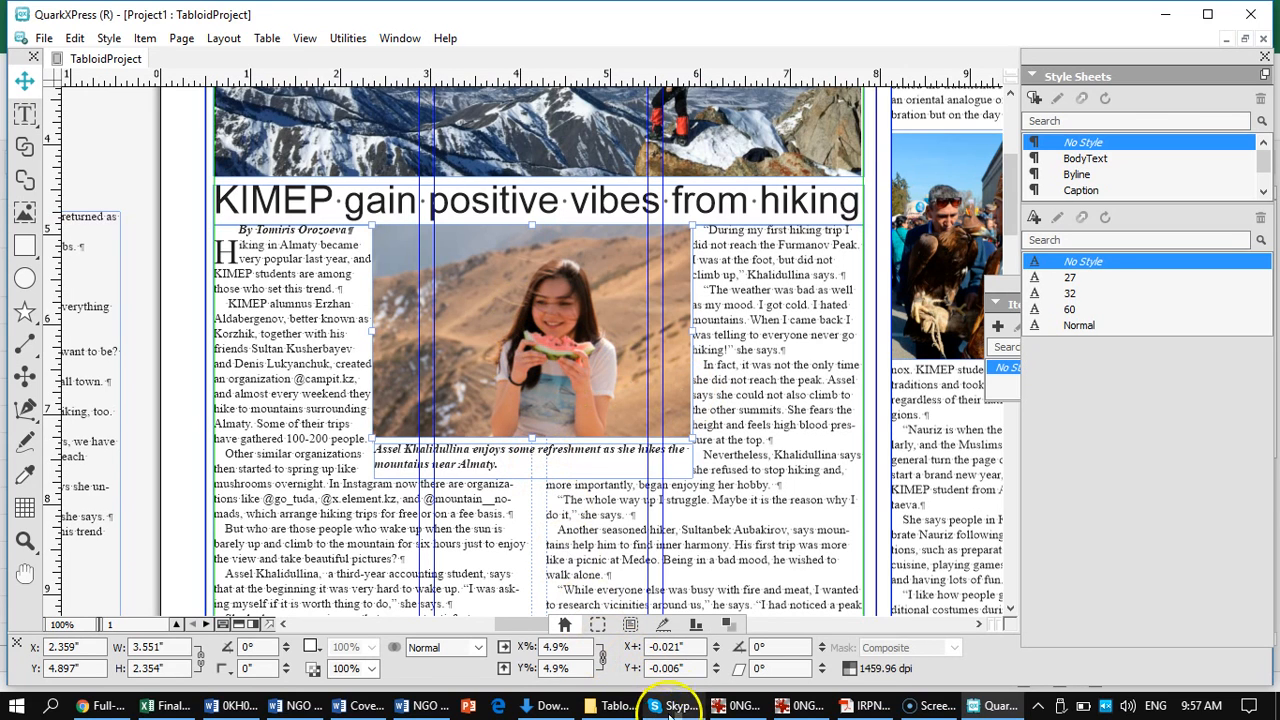
left_click(630, 625)
left_click(291, 667)
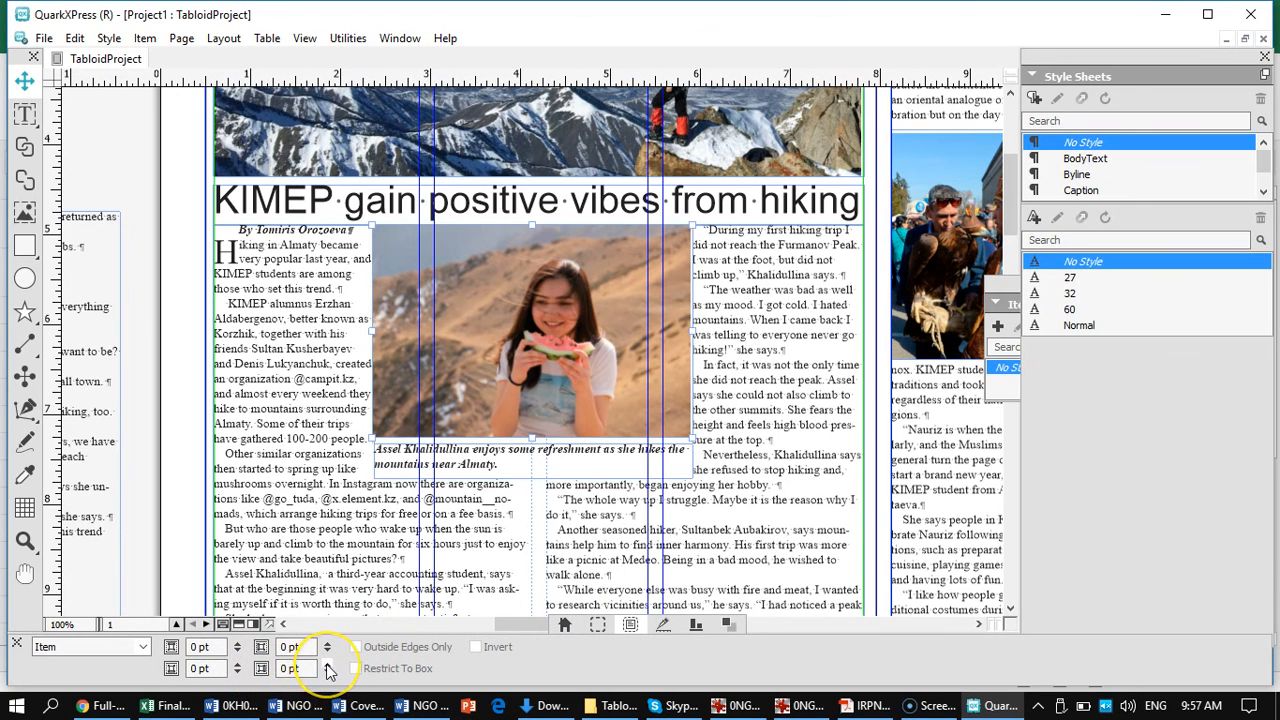
left_click(327, 664)
left_click(327, 664)
left_click(327, 664)
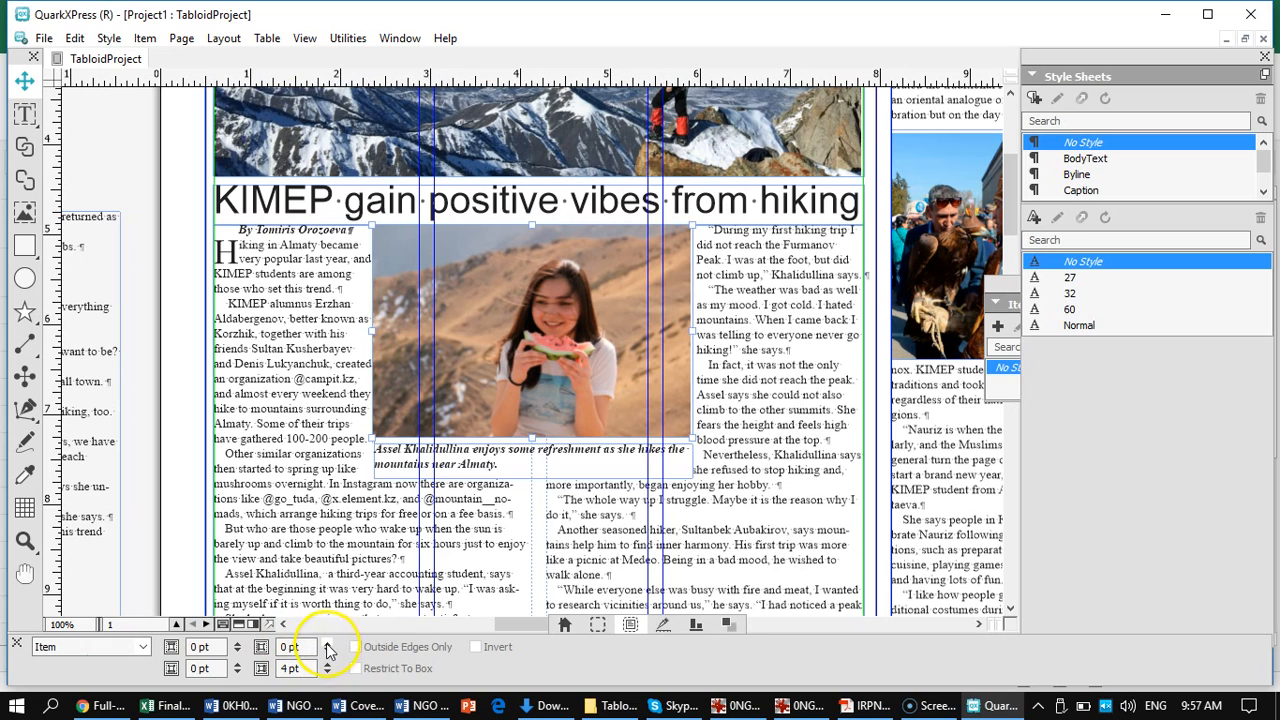
left_click(327, 643)
left_click(327, 643)
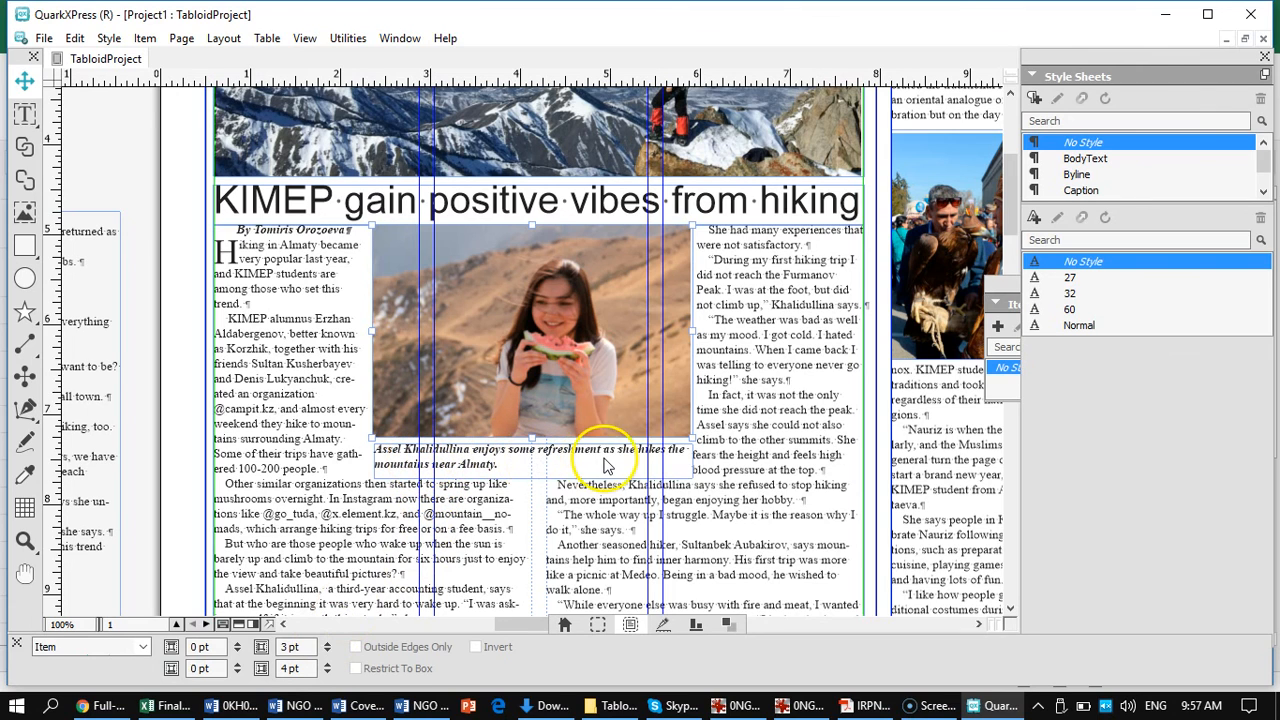
Step: Add text runaround to the left and right sides of the hiking photo's caption, using 3 pt on the right
left_click(645, 467)
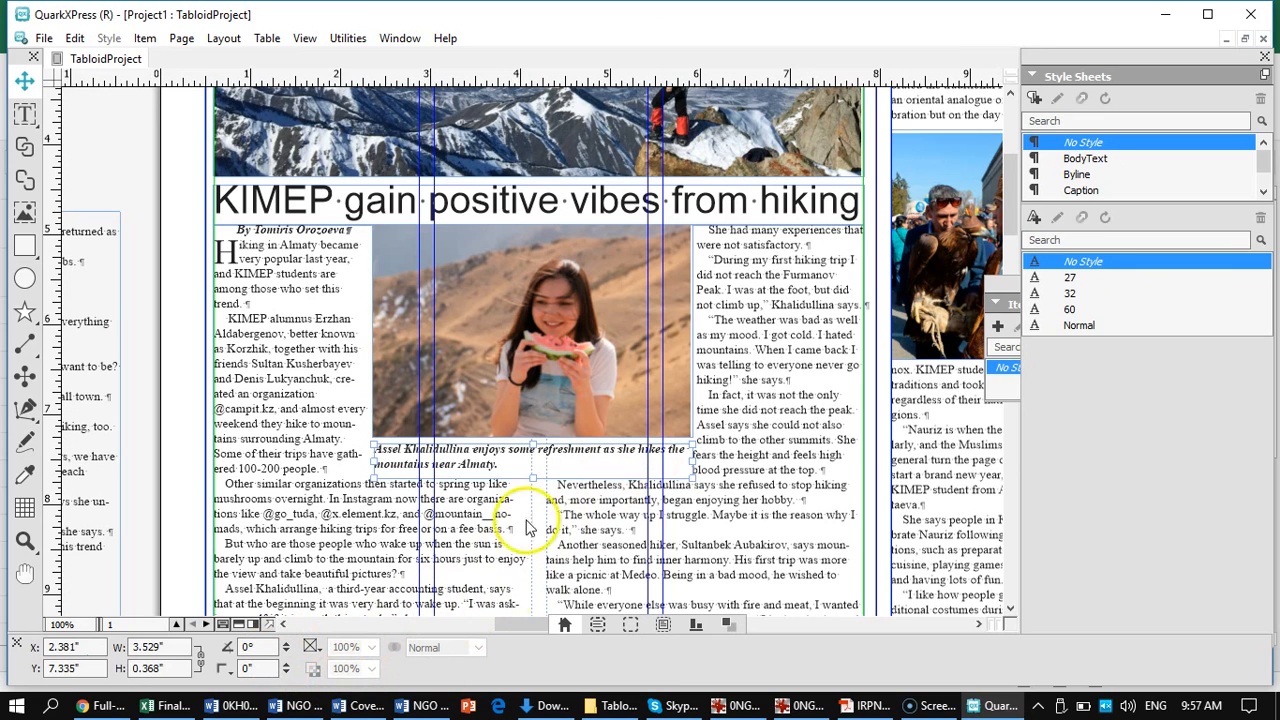
left_click(662, 625)
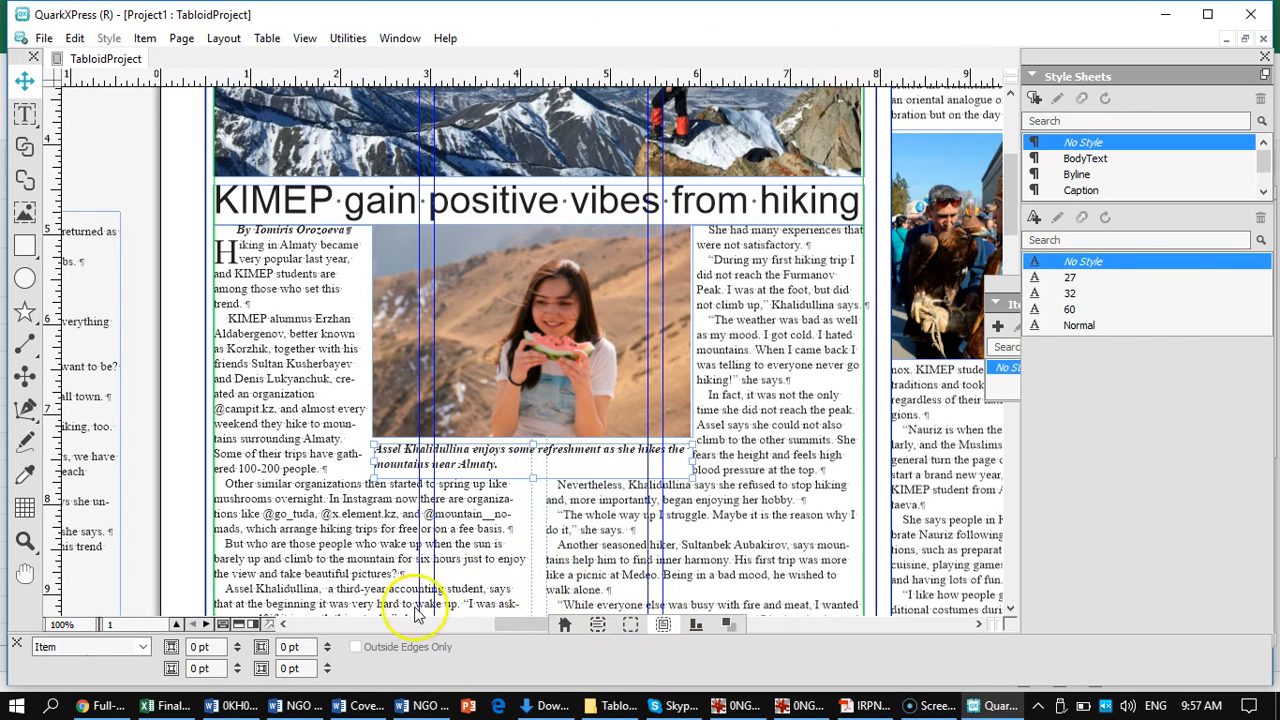
left_click(328, 665)
left_click(328, 665)
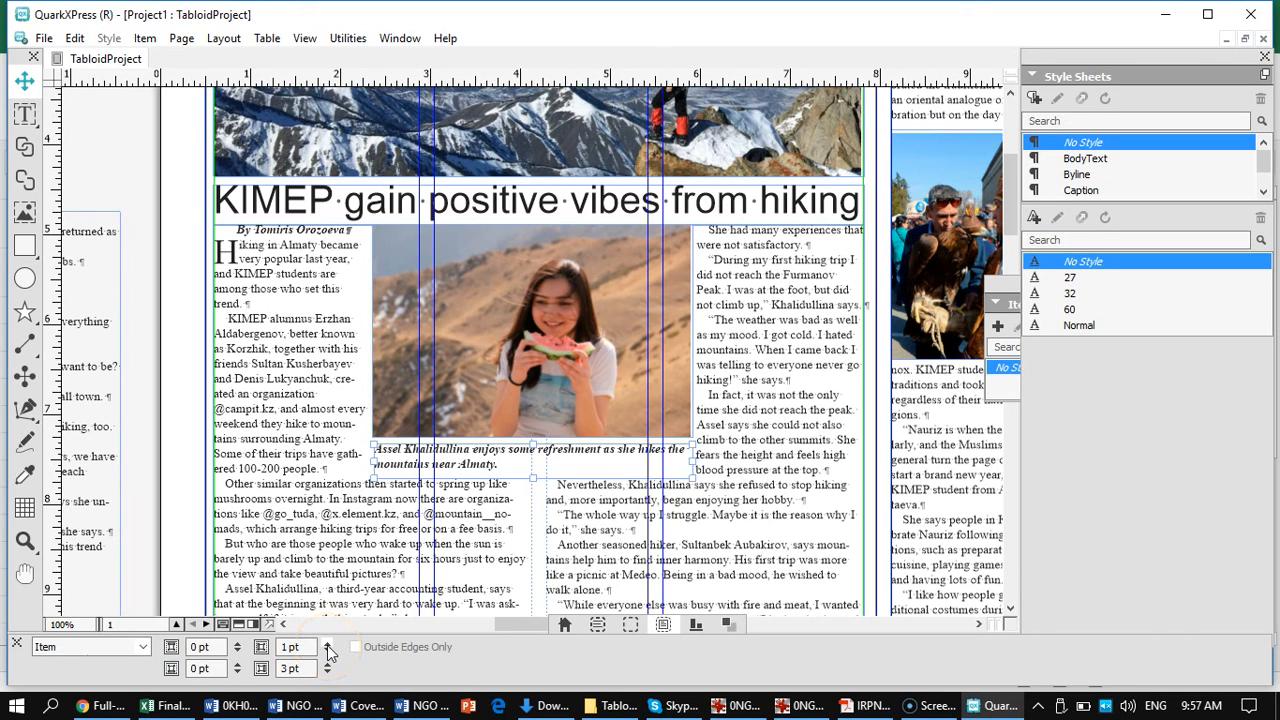
left_click(334, 531)
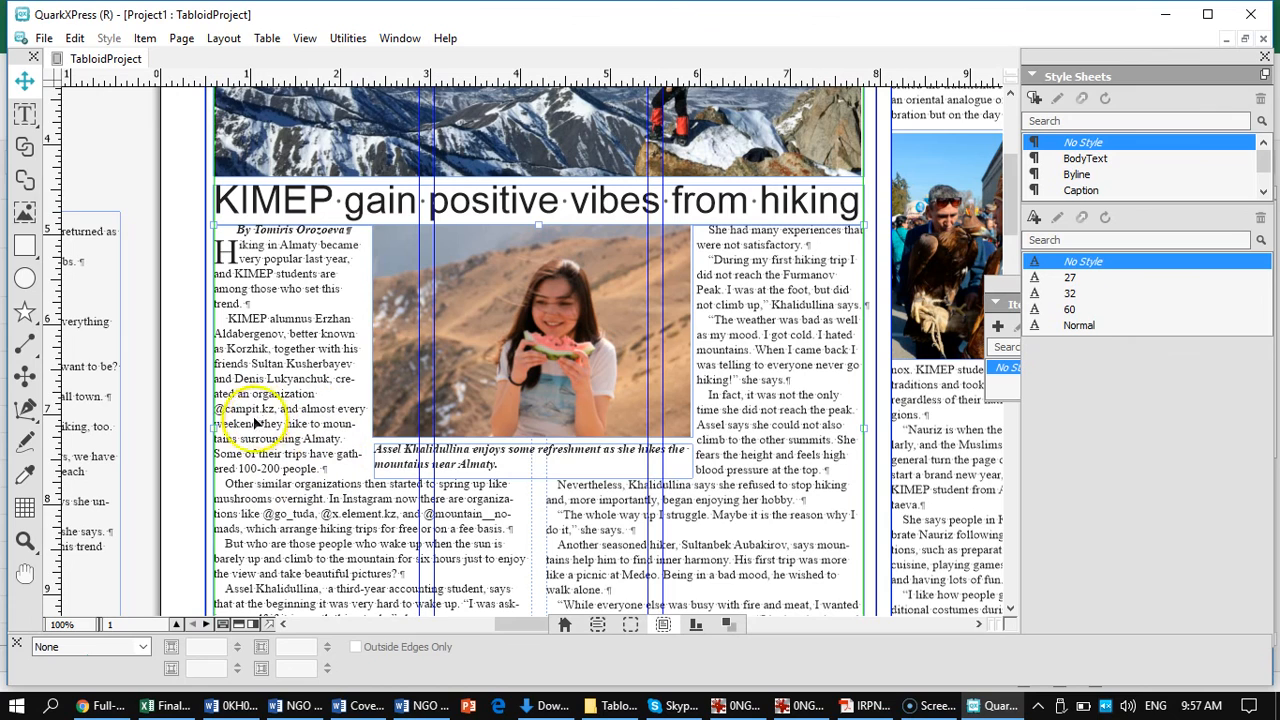
Step: Apply BodyText to the story's second body paragraph and change that paragraph style's alignment to Justified
left_click(24, 113)
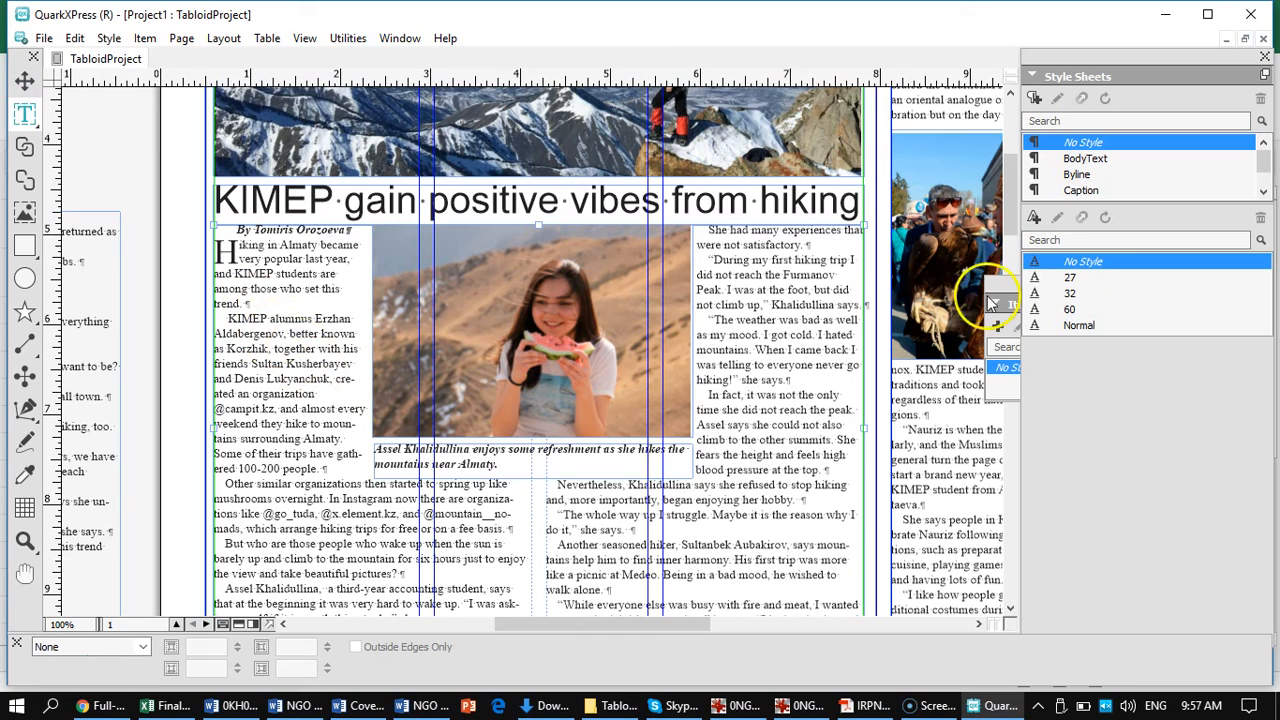
left_click(1077, 159)
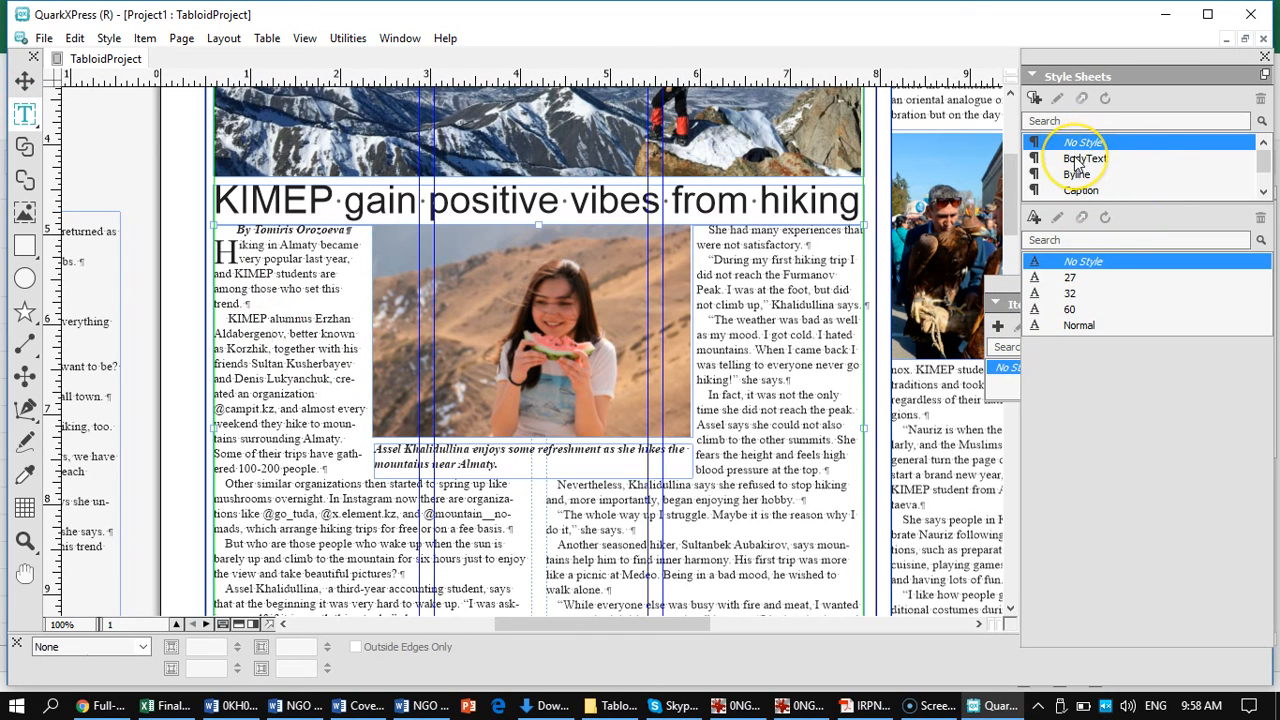
left_click(1057, 100)
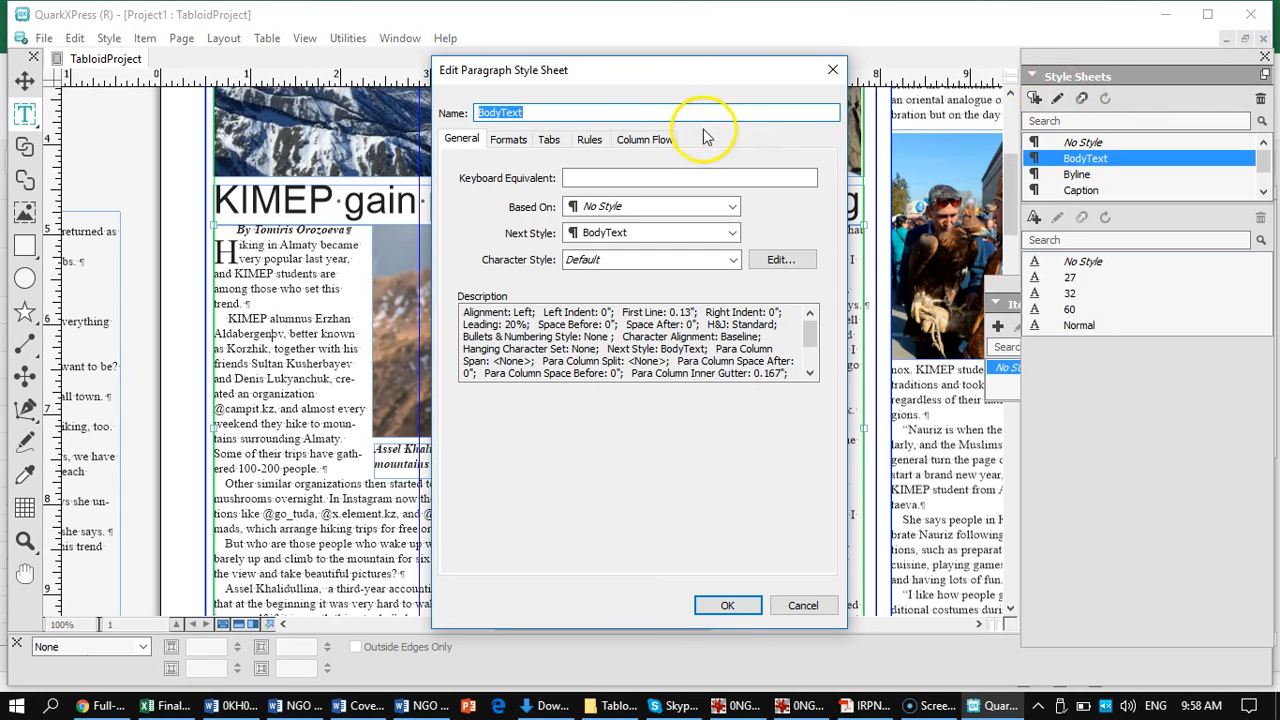
left_click(510, 142)
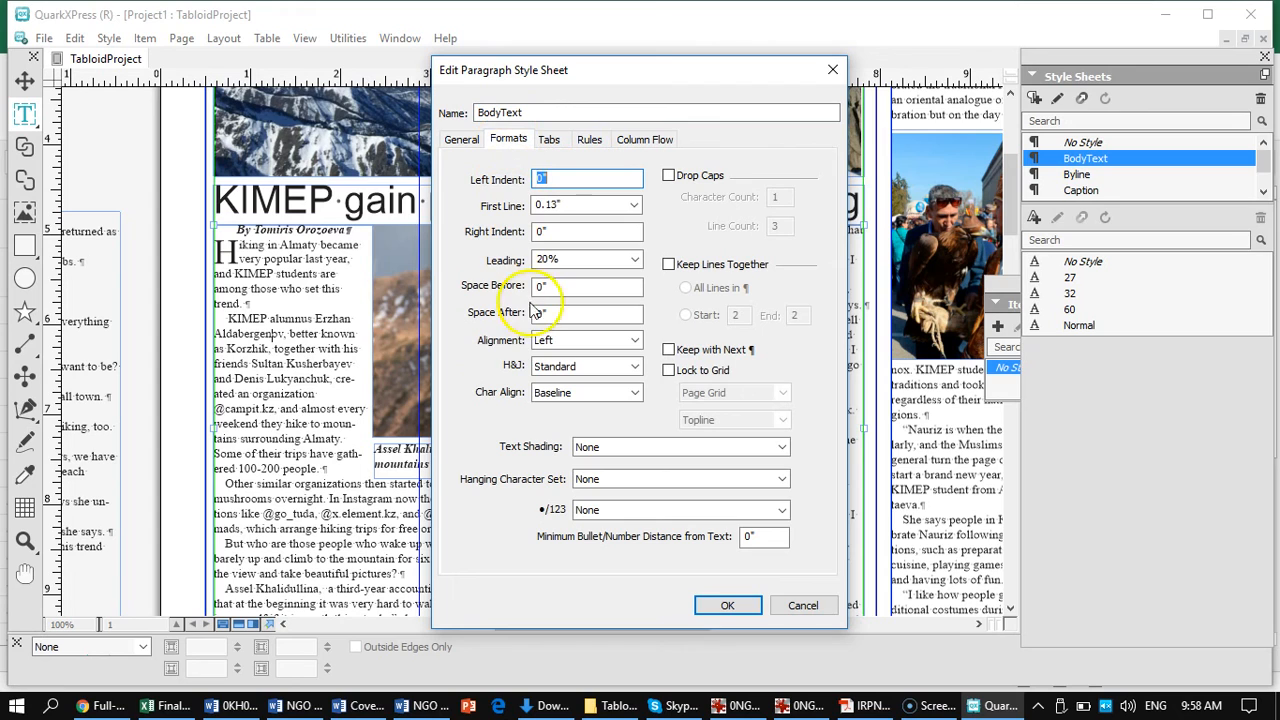
left_click(572, 341)
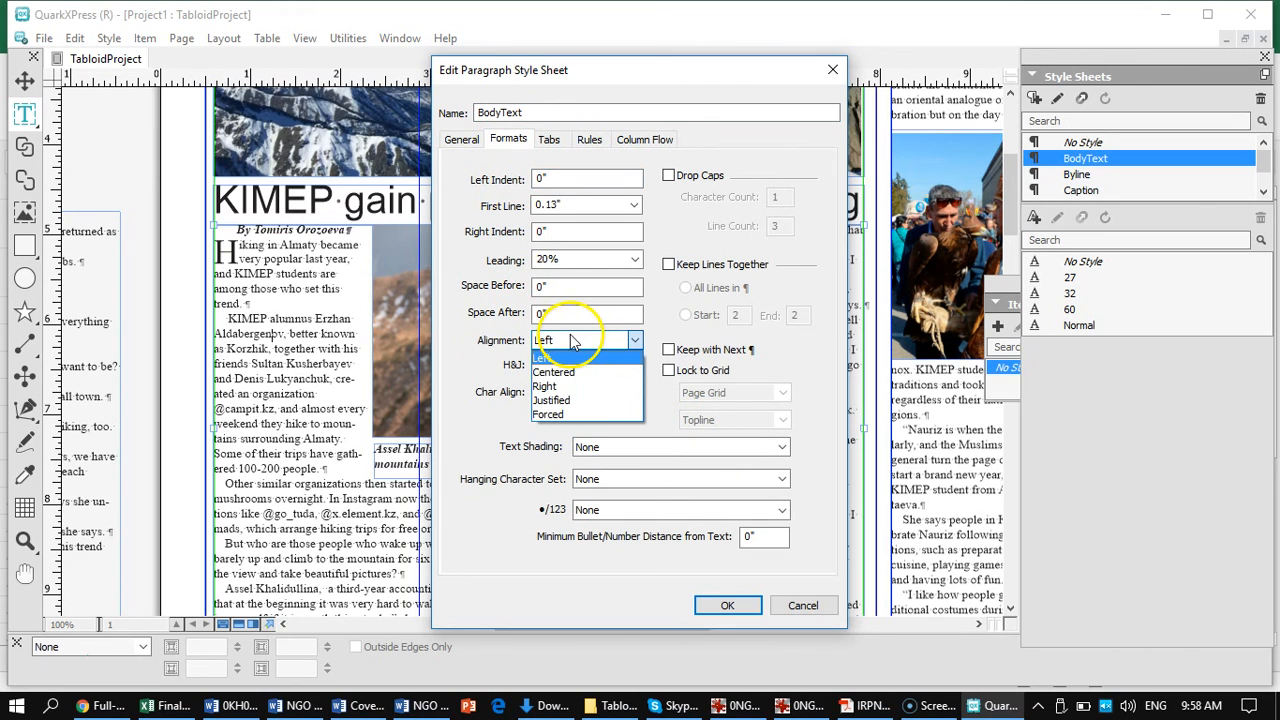
left_click(561, 400)
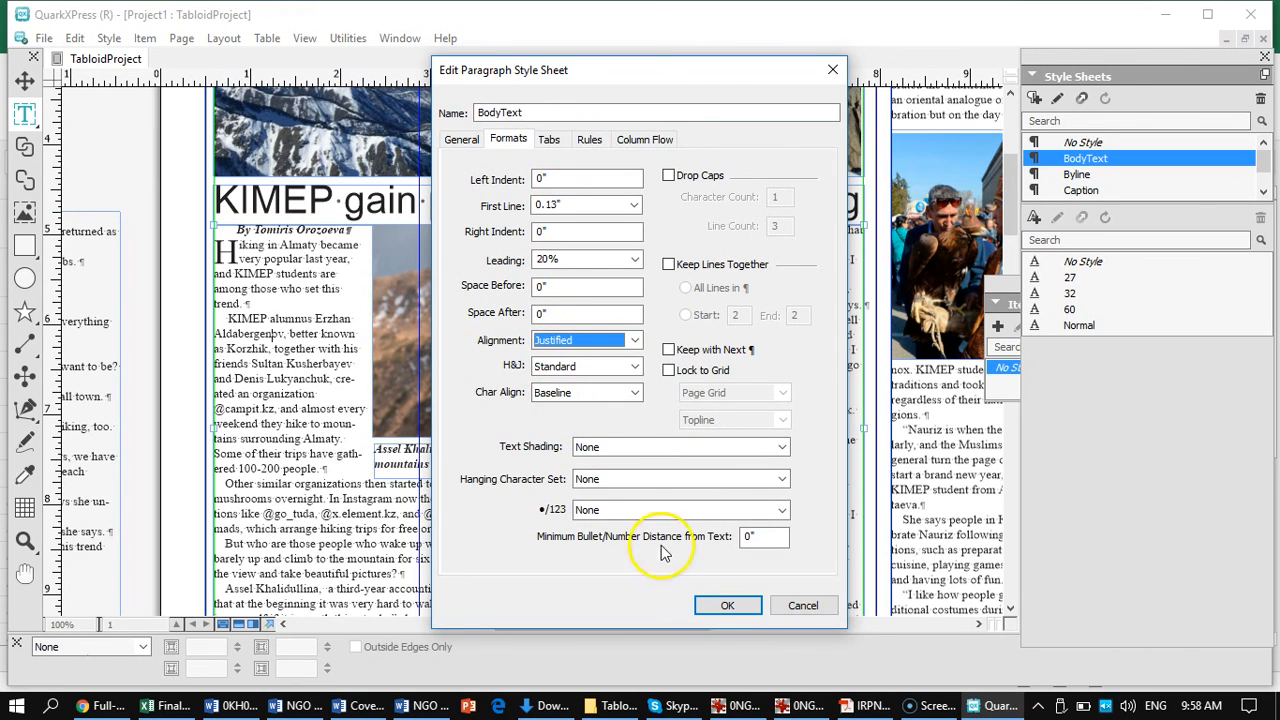
left_click(728, 605)
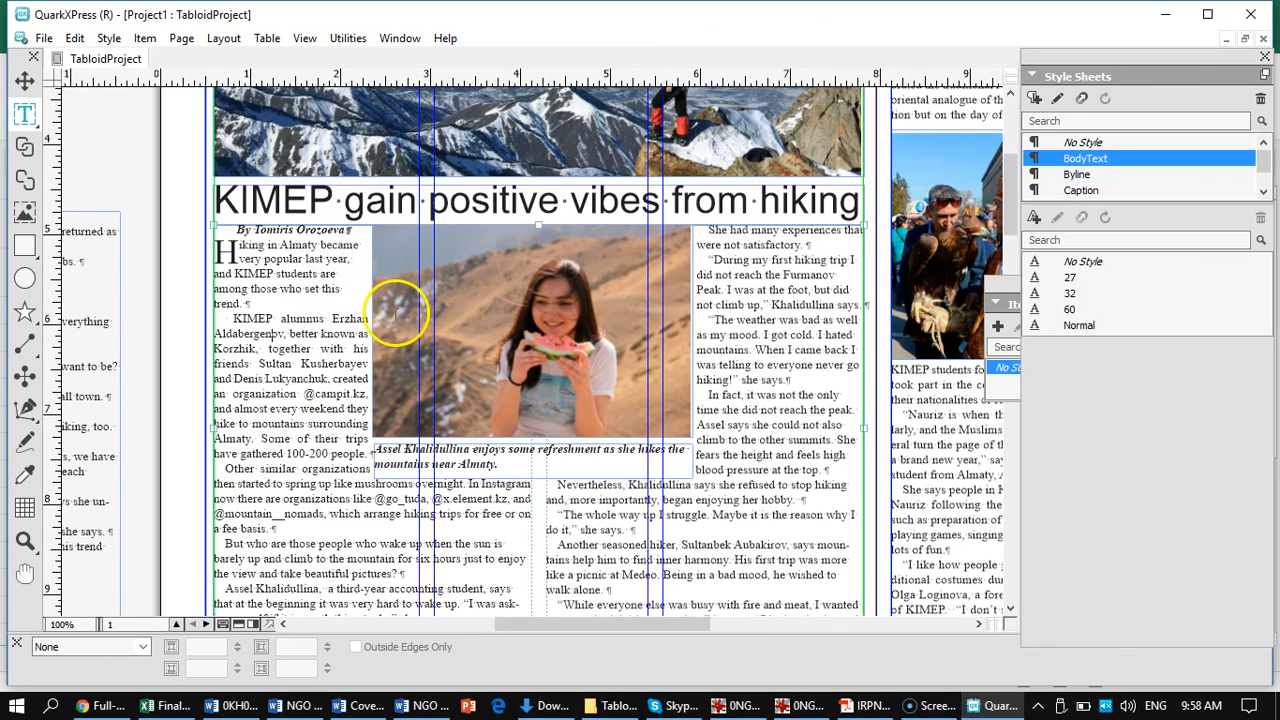
Step: Increase the left text runaround to 5 pt for the hiking photo and 6 pt for its caption
left_click(25, 83)
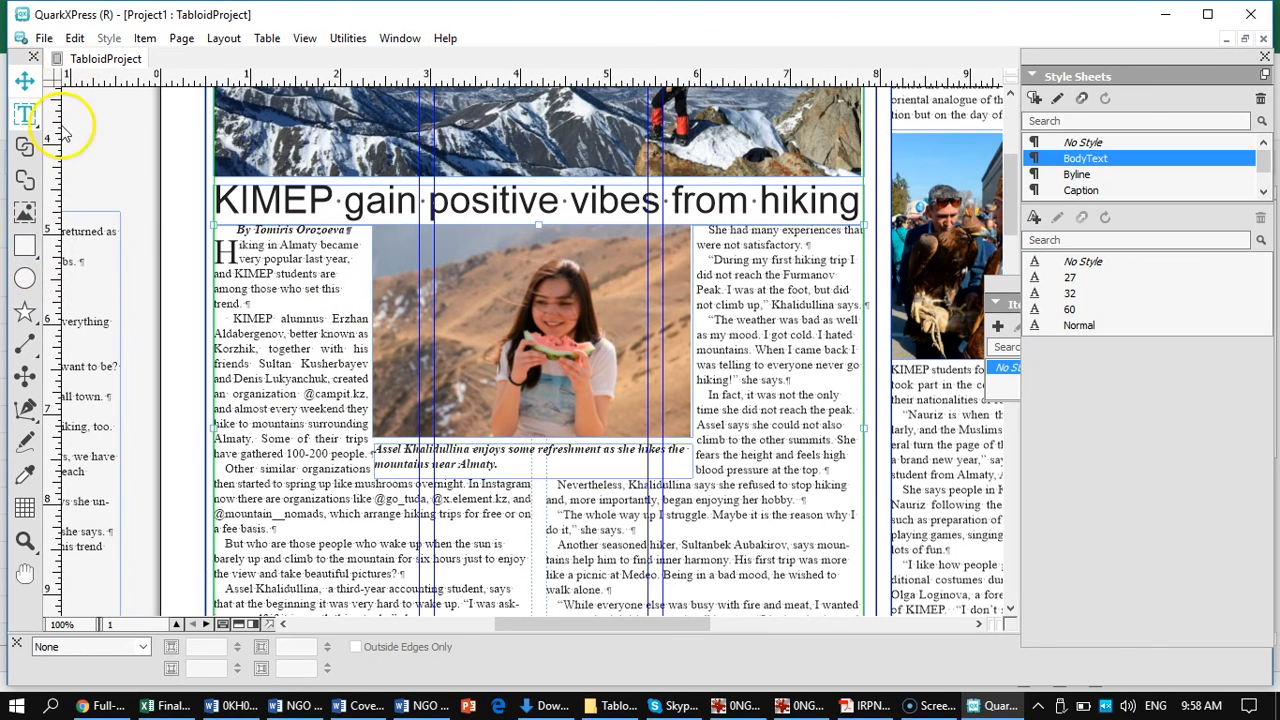
left_click(402, 350)
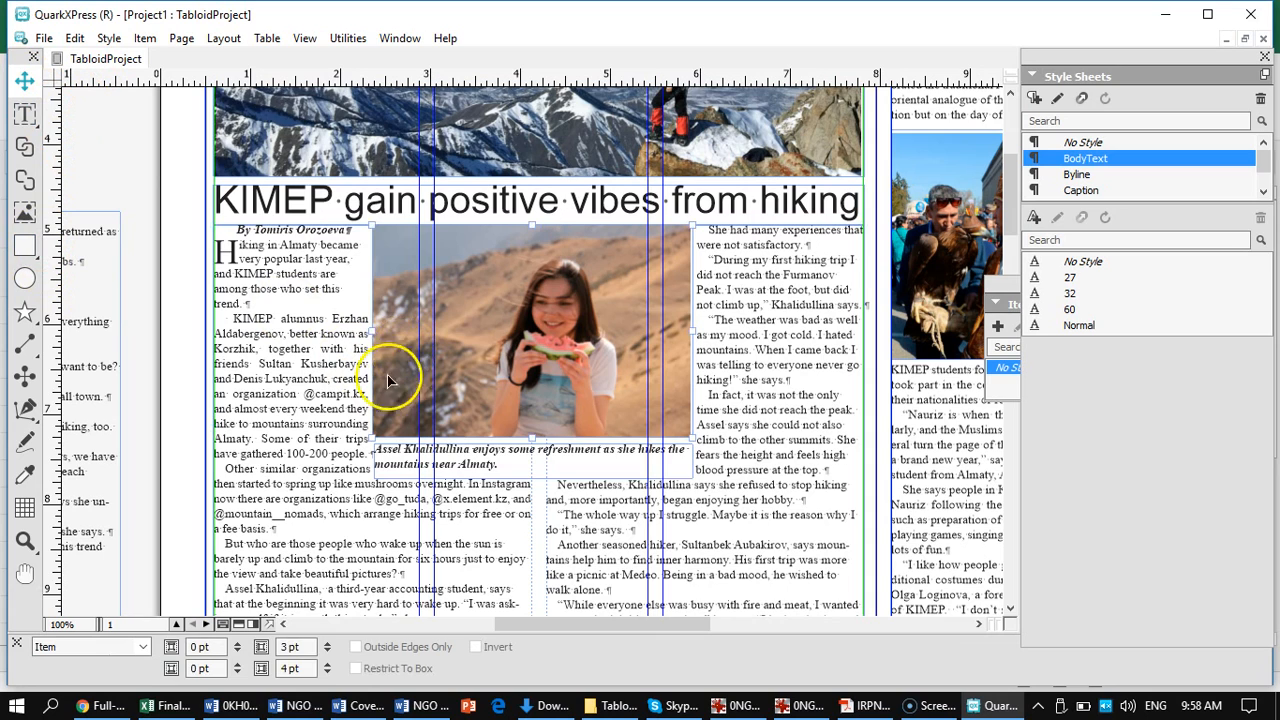
left_click(327, 645)
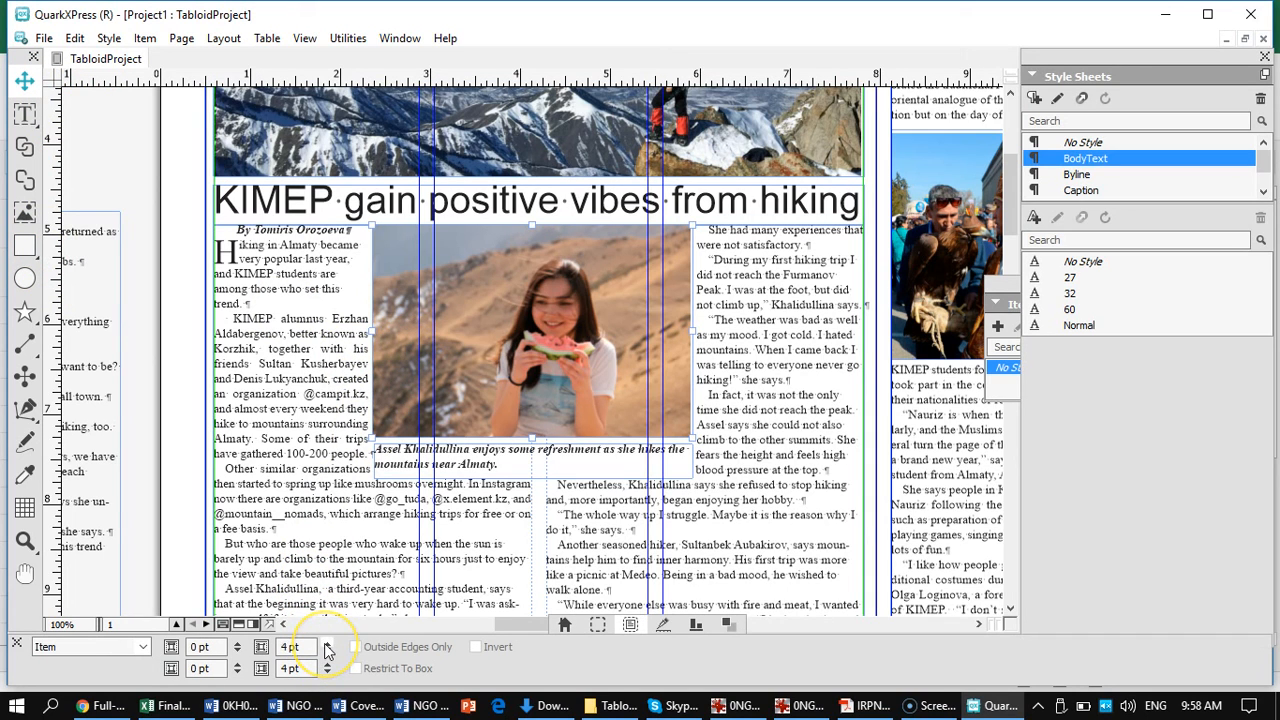
left_click(327, 645)
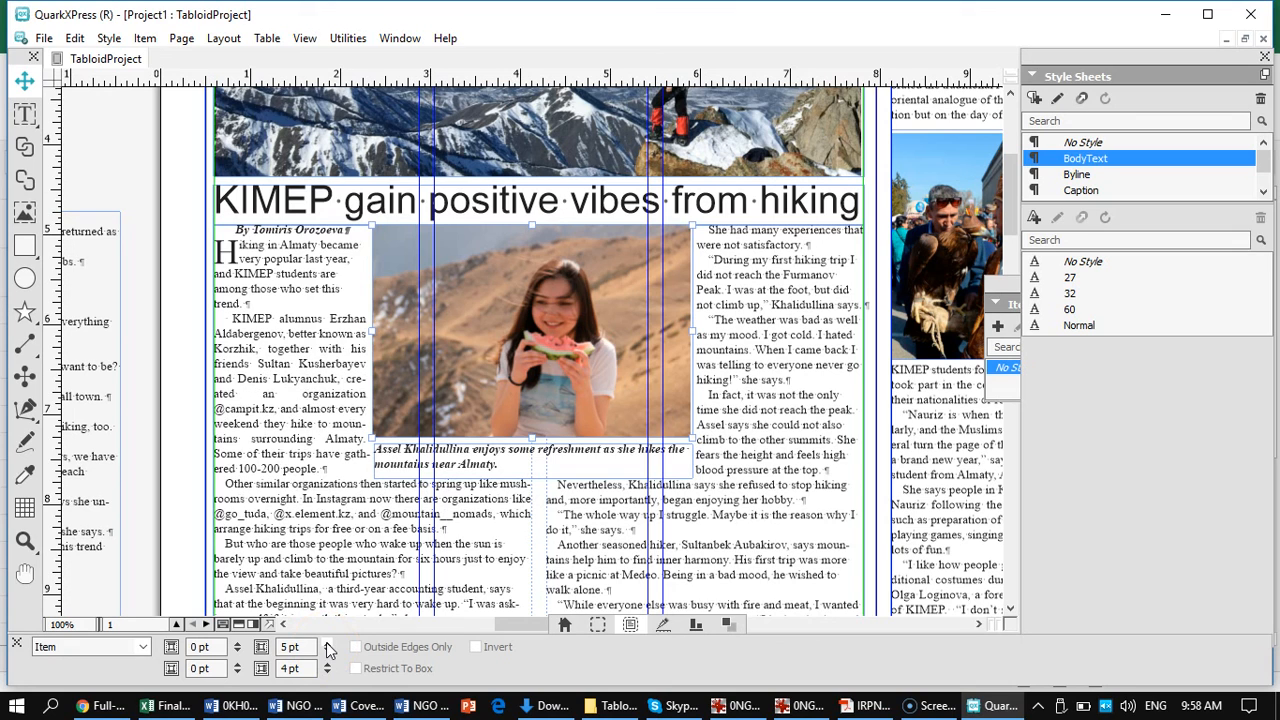
left_click(390, 465)
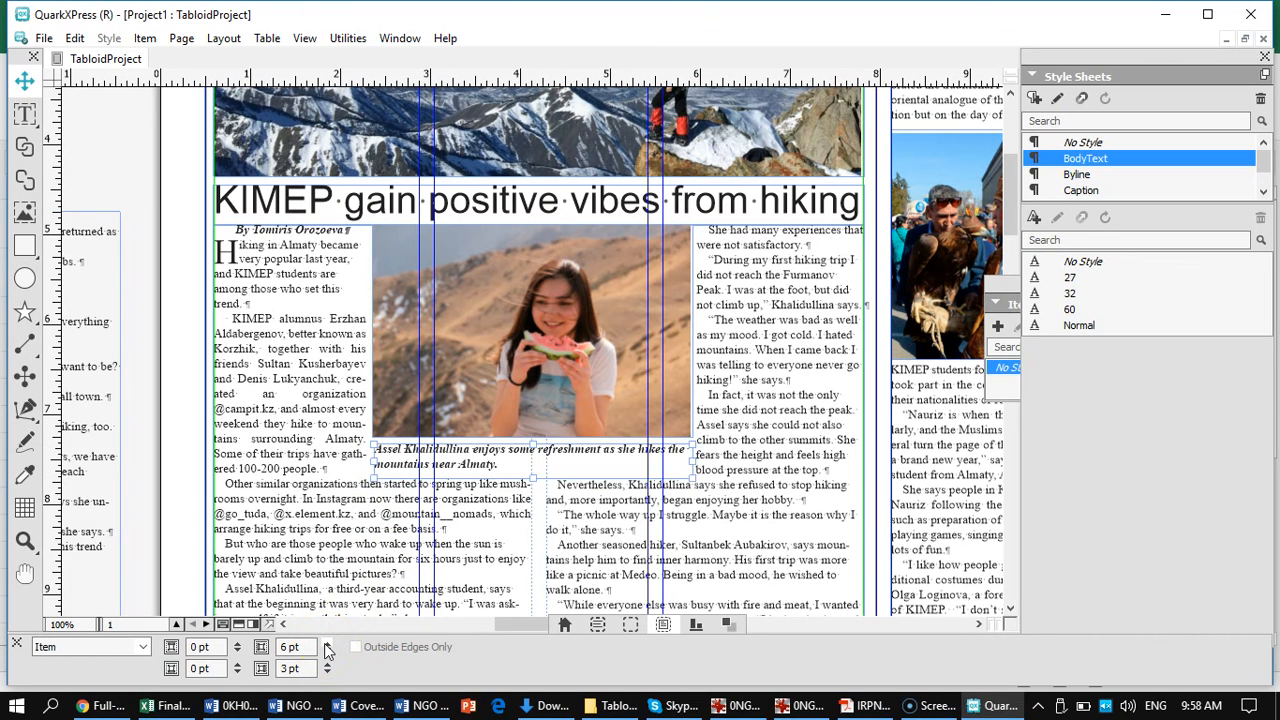
left_click(336, 526)
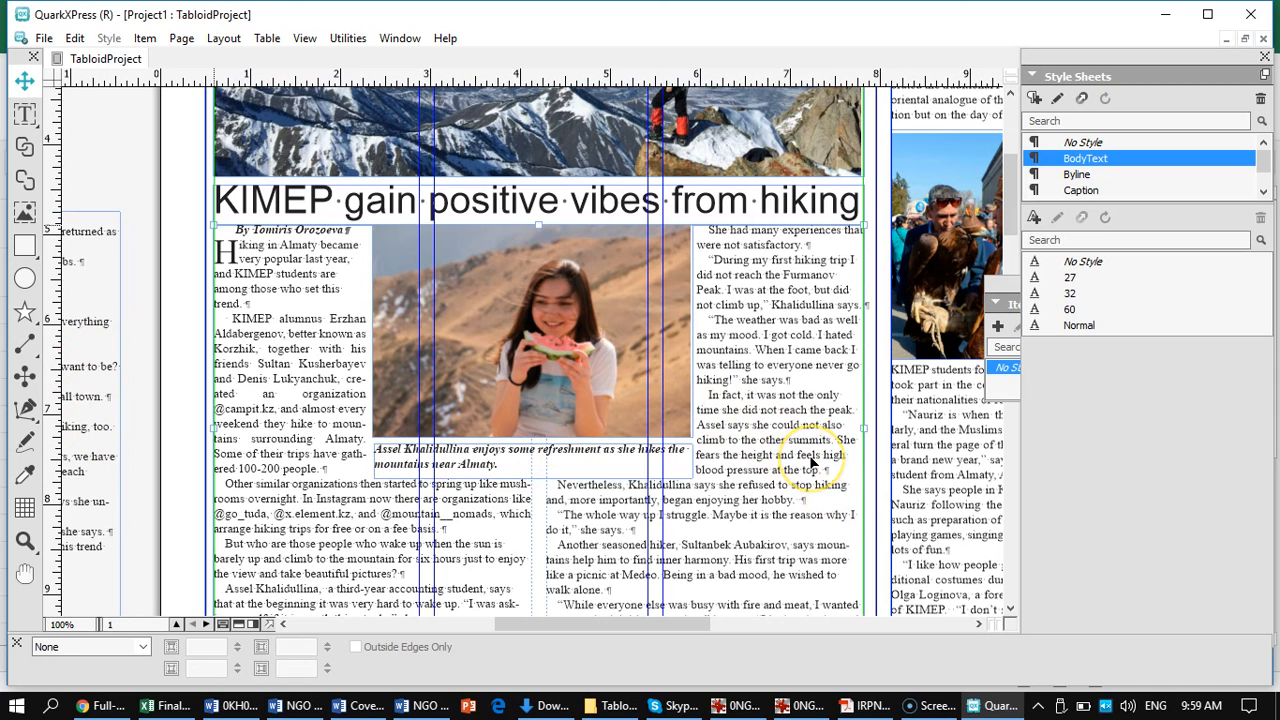
Step: Check the alignment in the BodyText paragraph style's format settings
key("t")
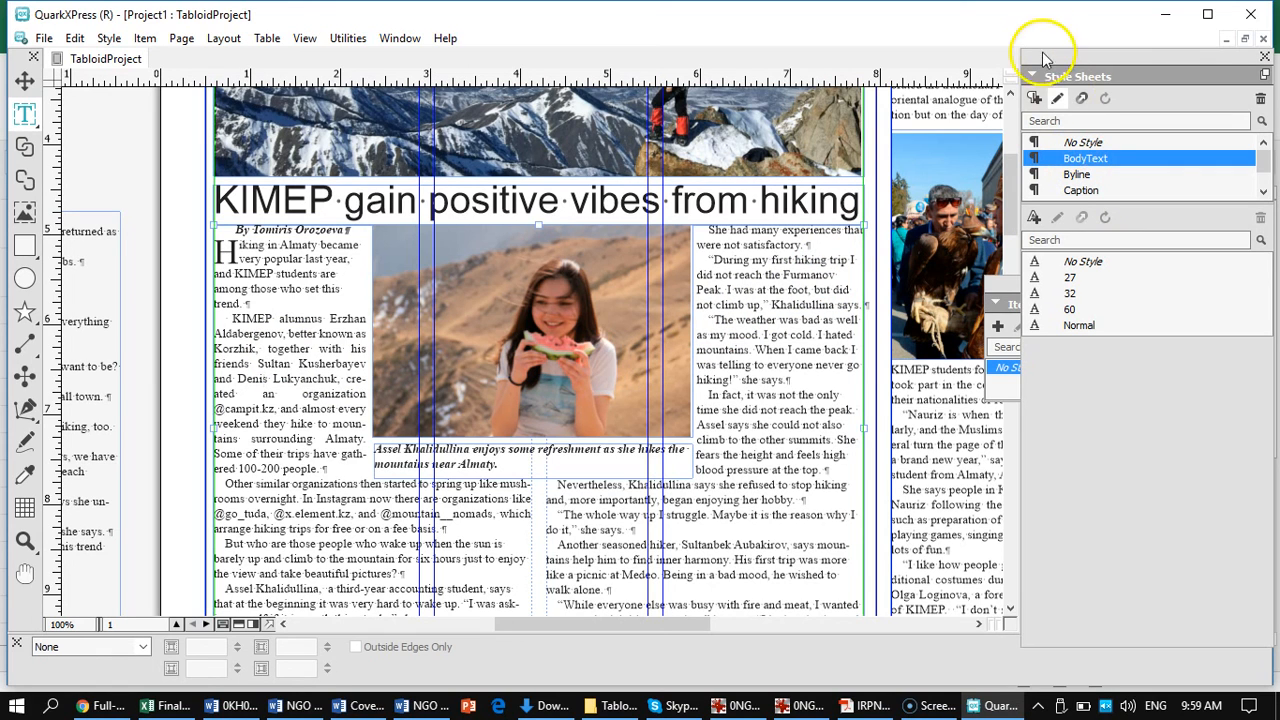
left_click(1057, 98)
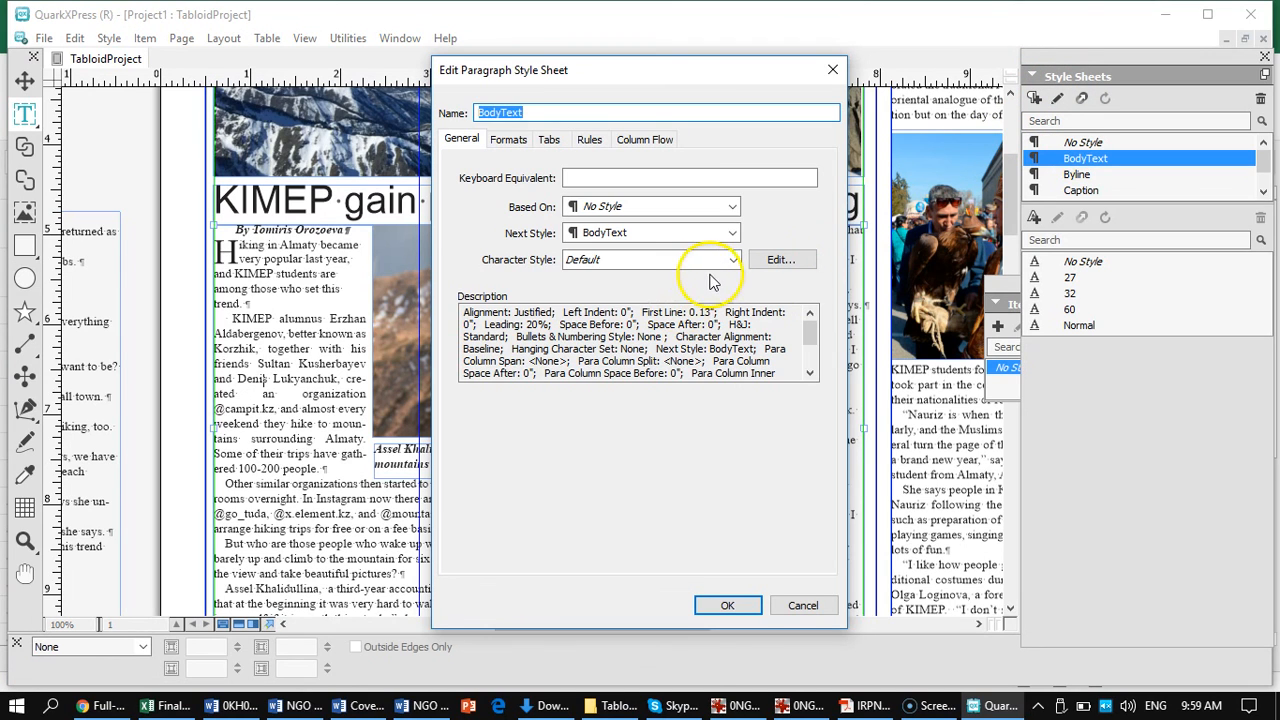
left_click(507, 140)
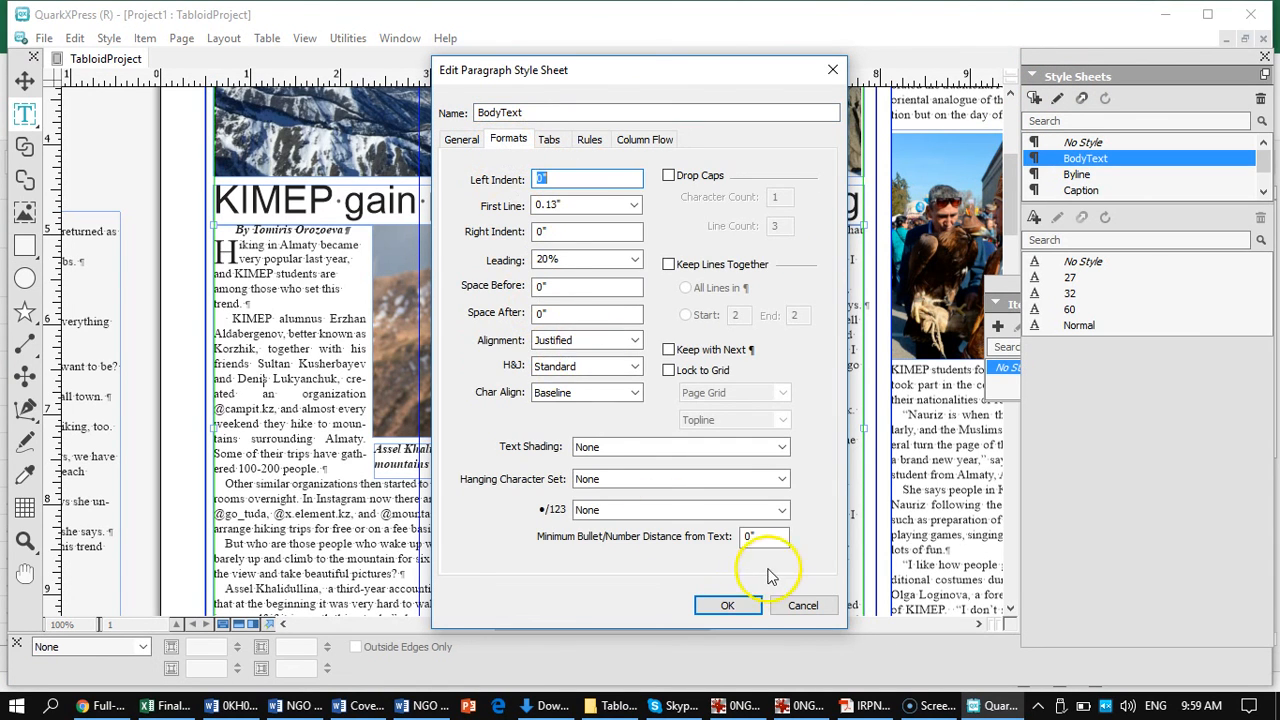
left_click(729, 607)
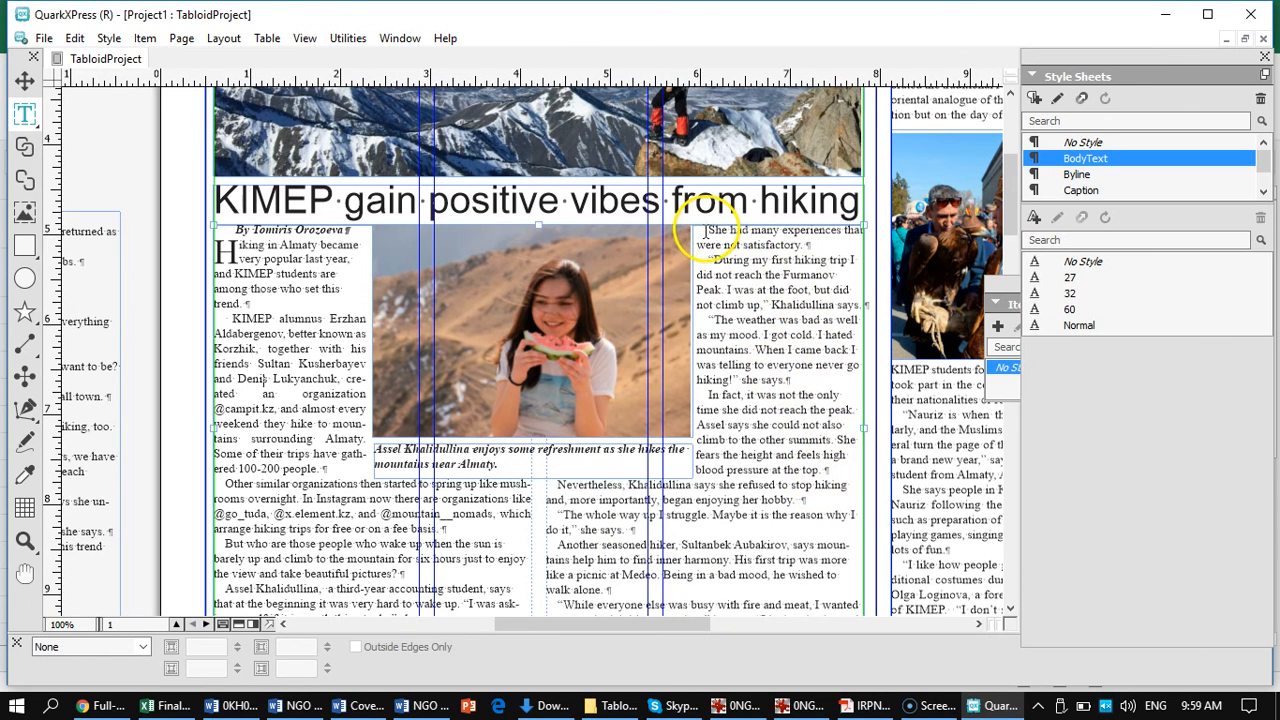
Step: Apply the BodyText paragraph style to the hiking story's second-column paragraphs and to the entire story text
left_click_drag(706, 232, 850, 592)
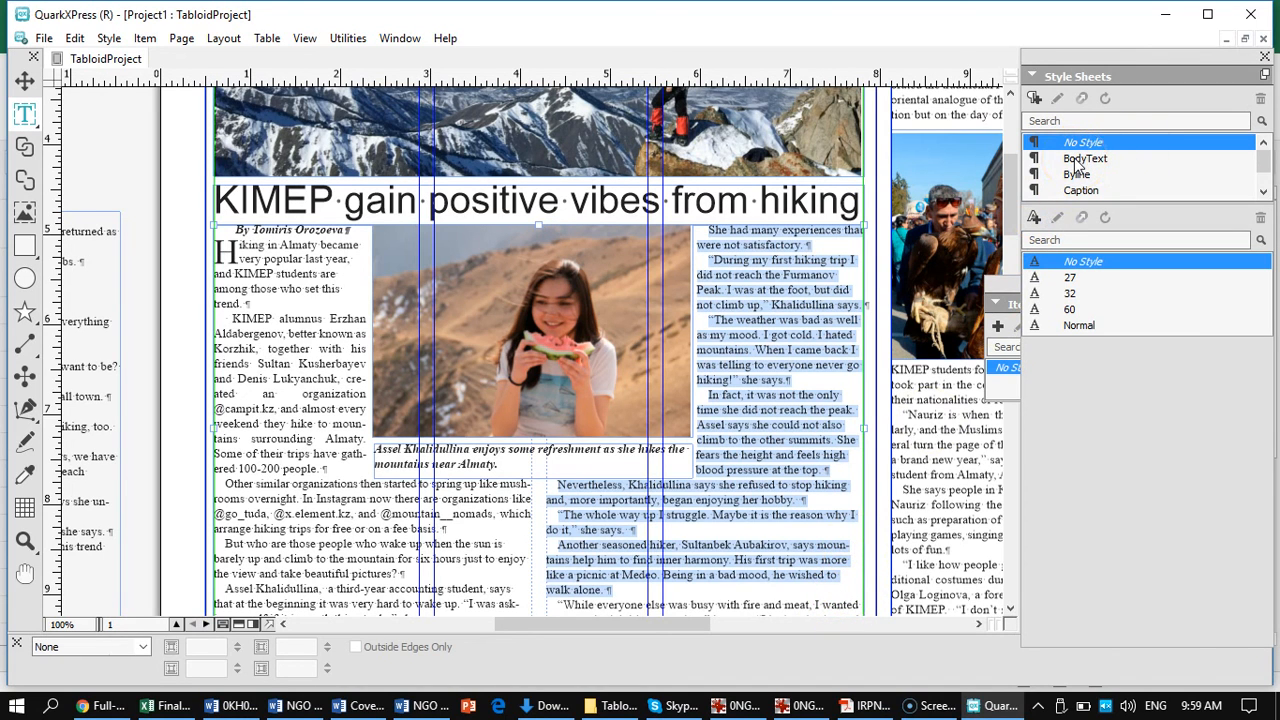
left_click(1080, 158)
left_click(396, 528)
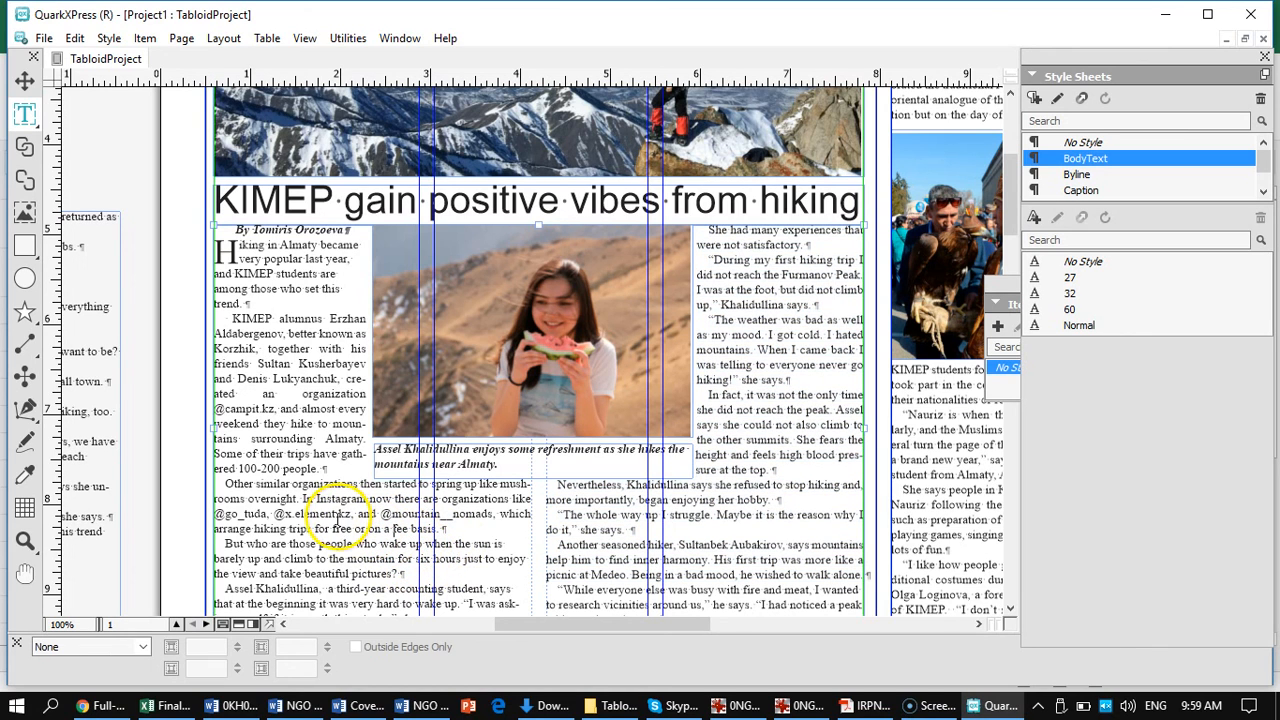
key("ctrl+a")
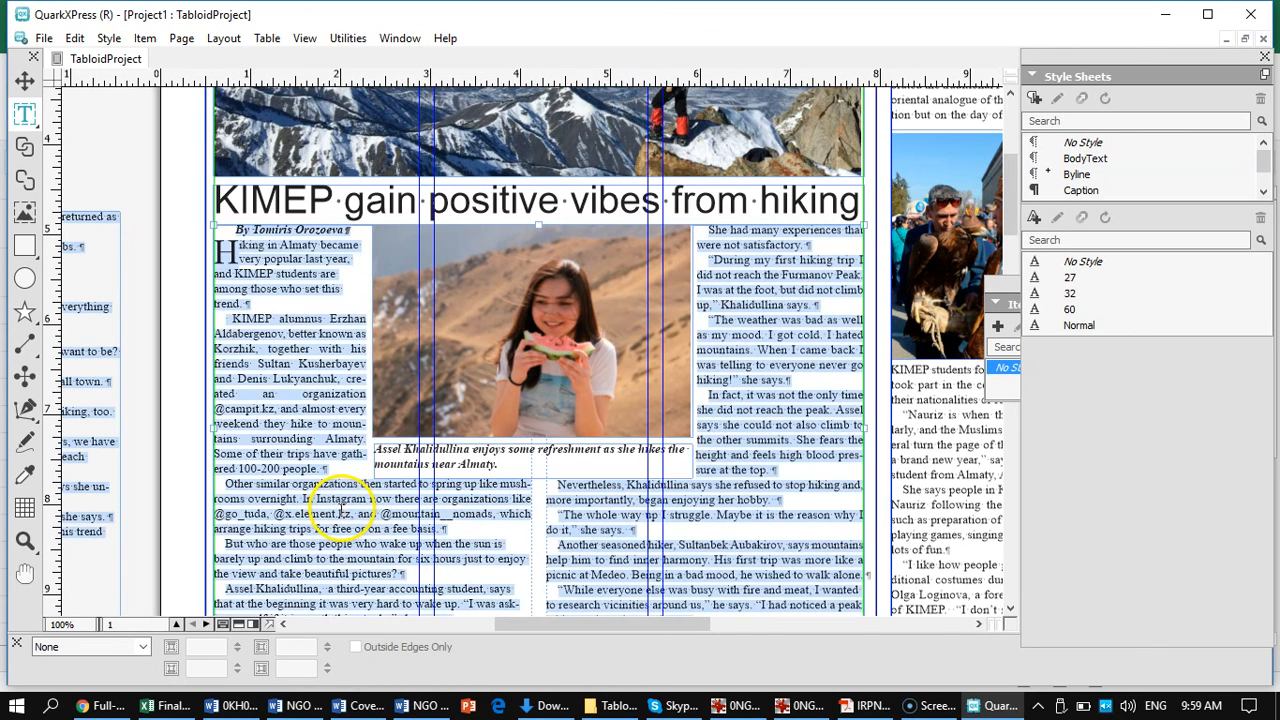
left_click(1098, 161)
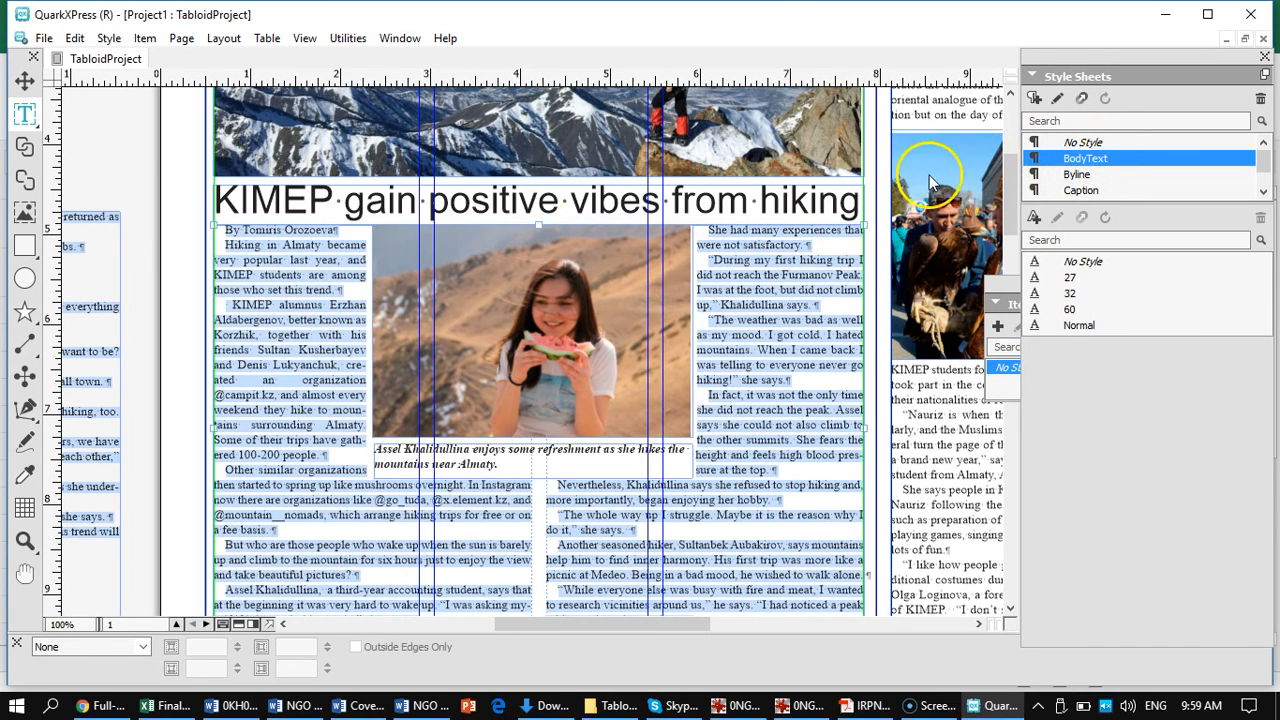
Step: Restyle the hiking story's opening paragraph as DropCap2Line and its author line as Byline
triple_click(258, 262)
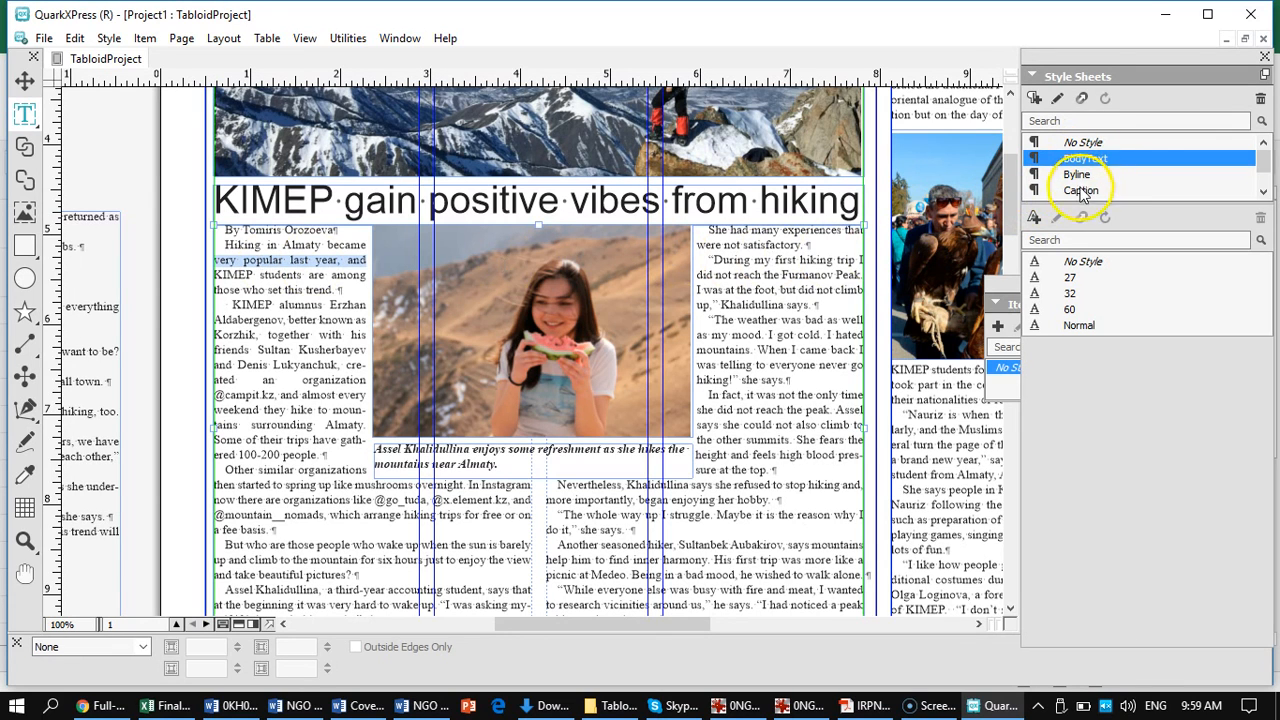
left_click(1263, 191)
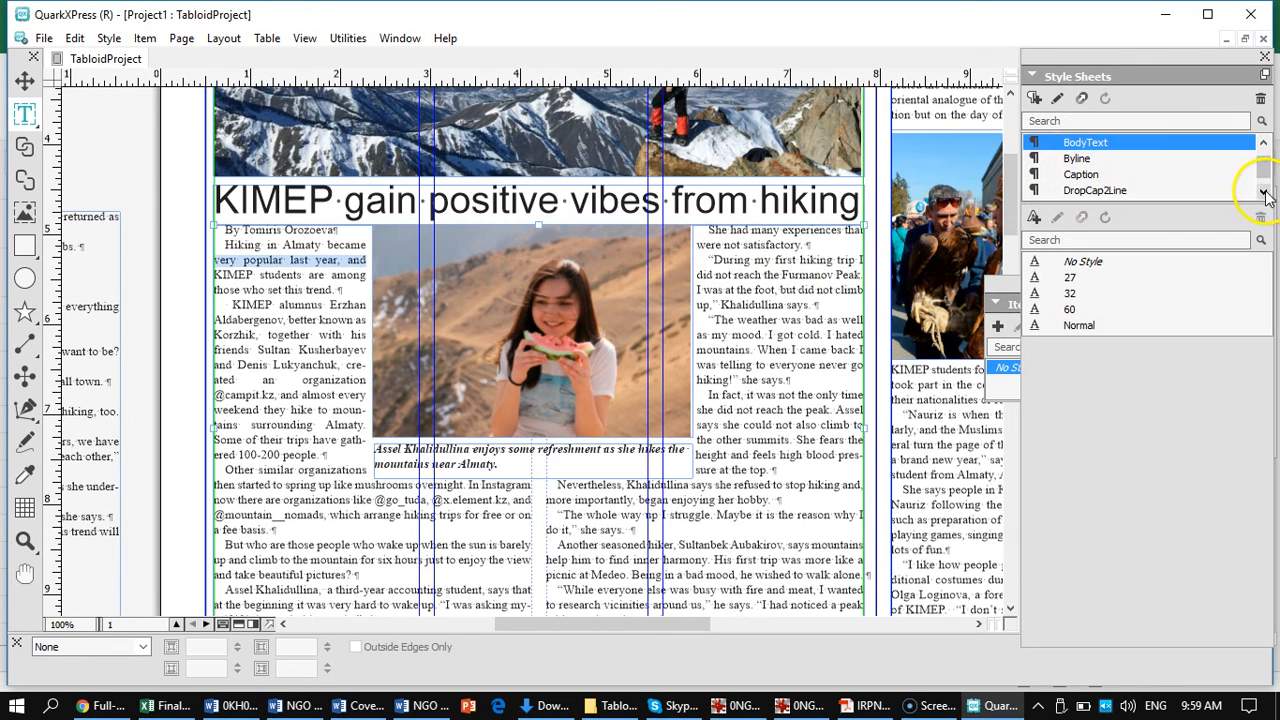
left_click(1117, 192)
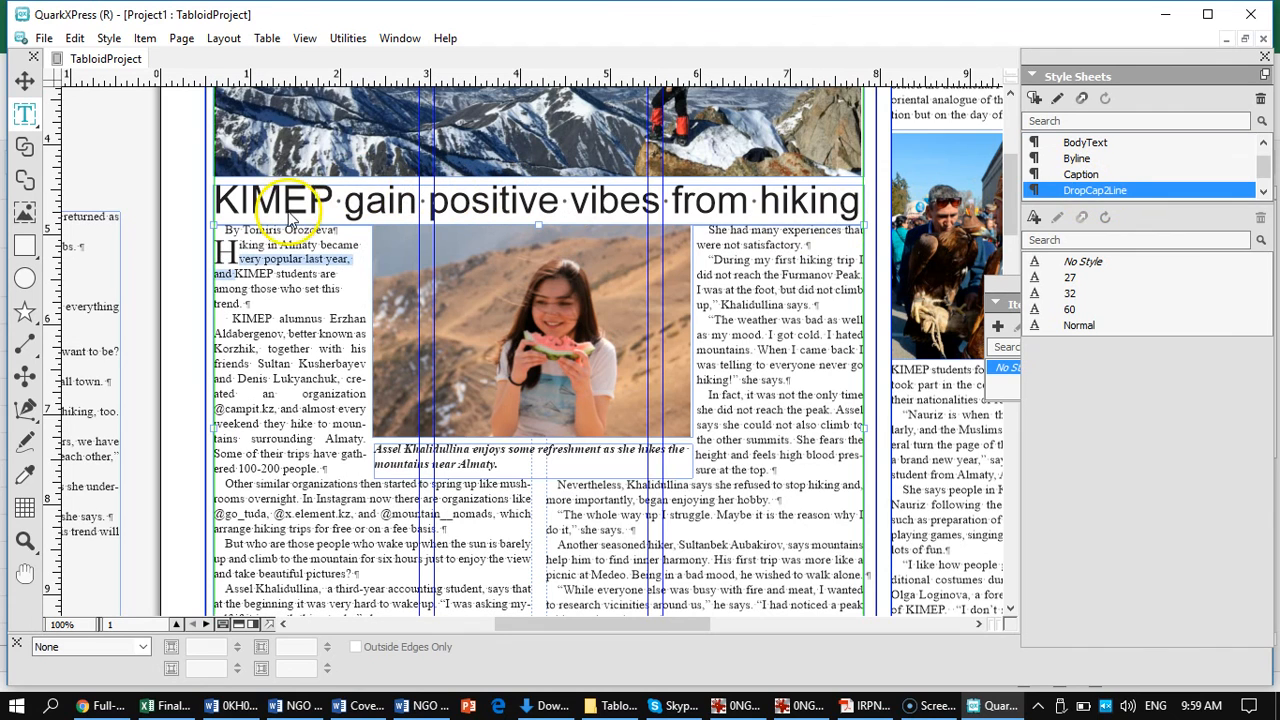
left_click(288, 240)
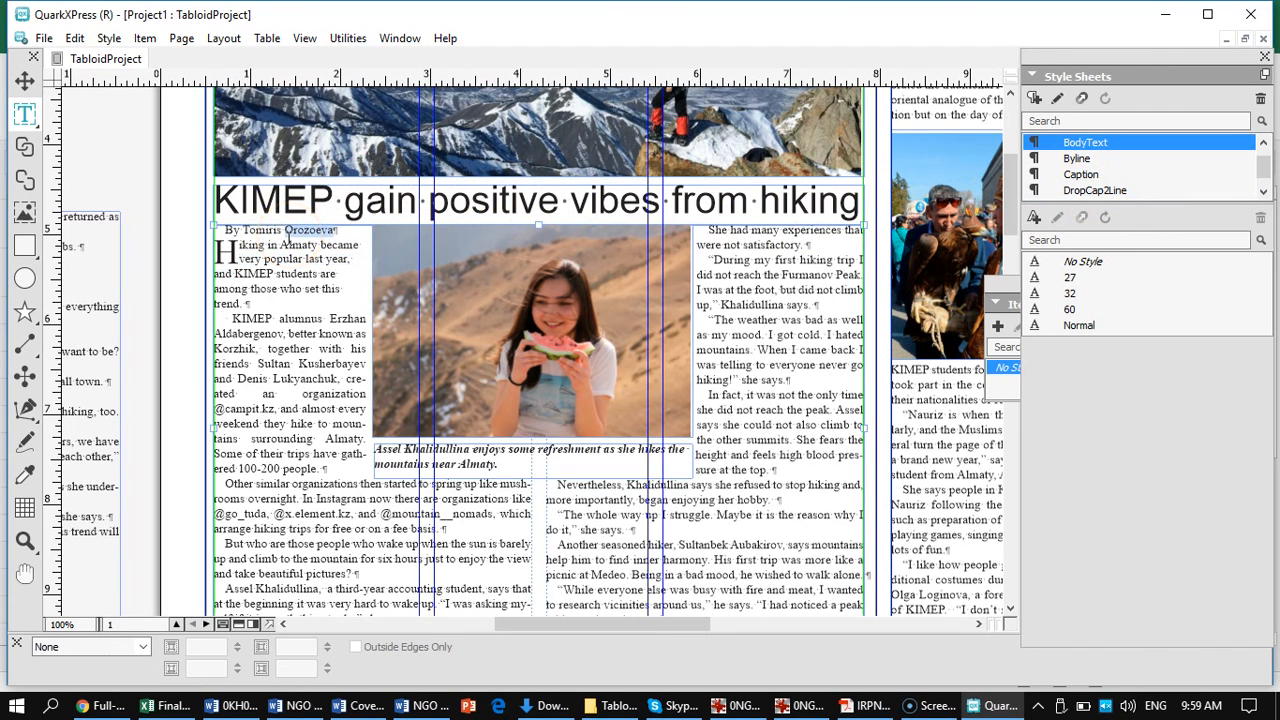
left_click(1096, 158)
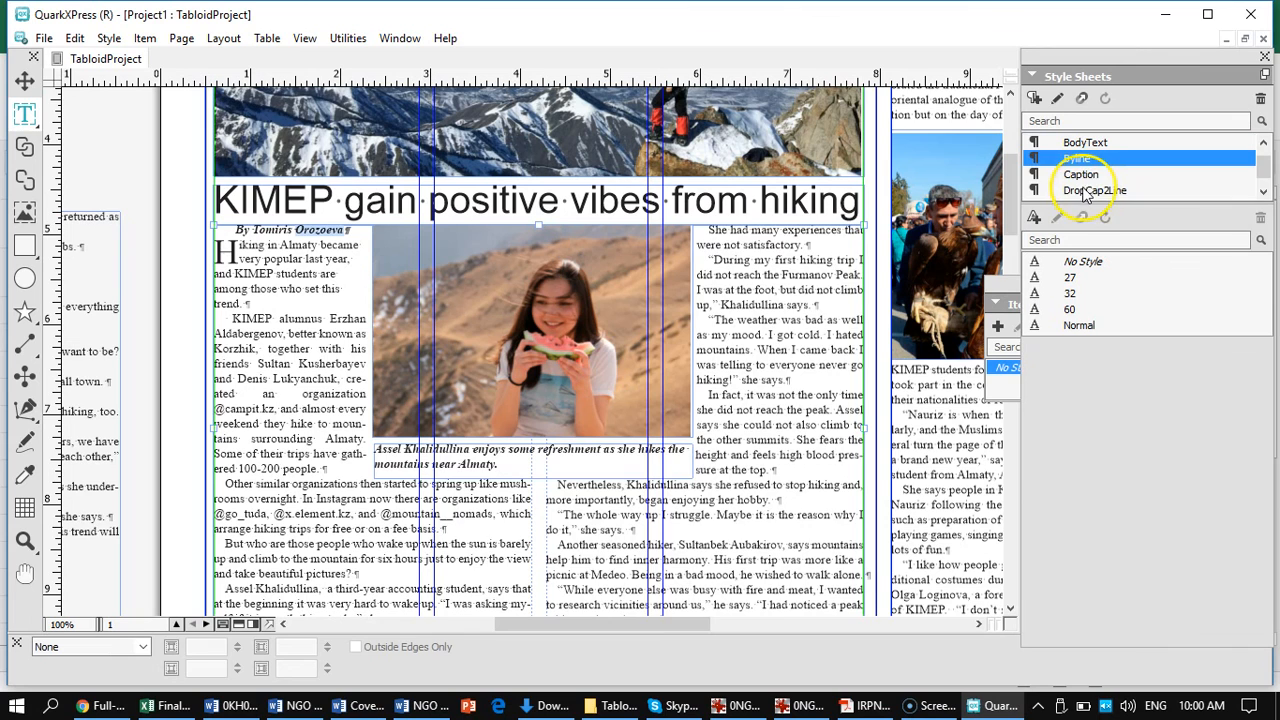
Step: Set the alignment of the DropCap2Line paragraph style to Justified in its format settings
left_click(1086, 192)
left_click(1057, 98)
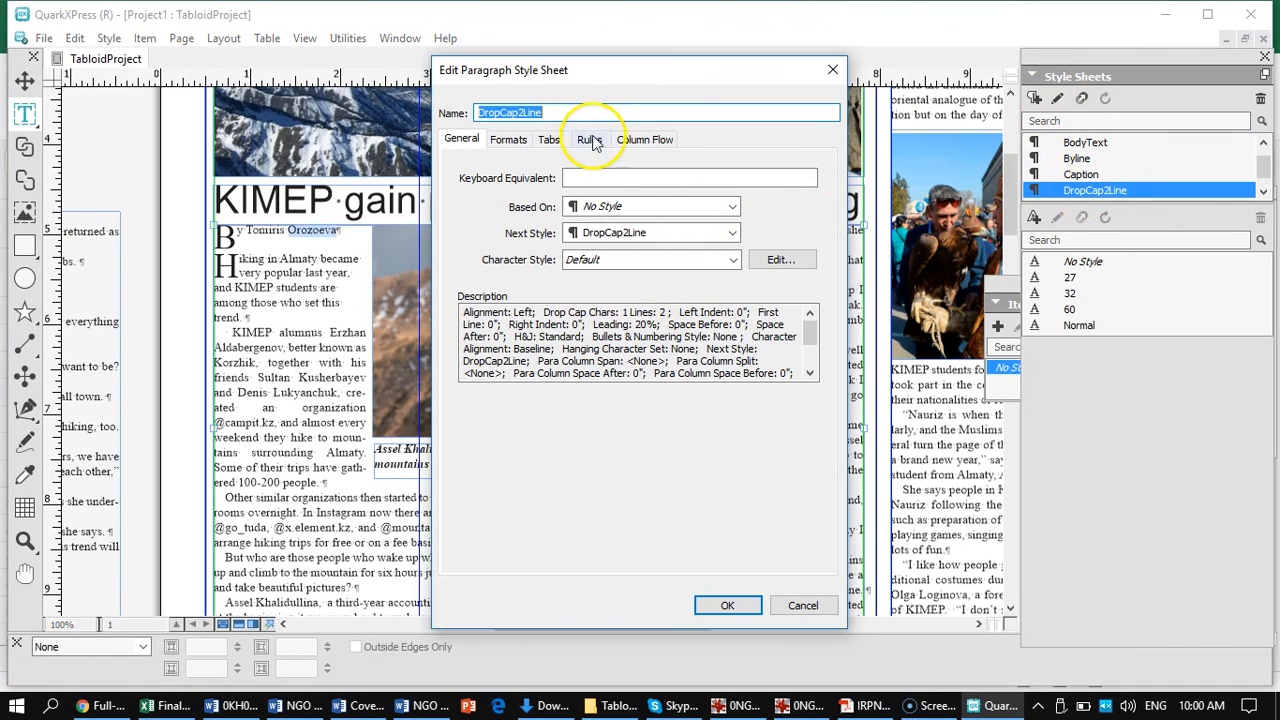
left_click(507, 140)
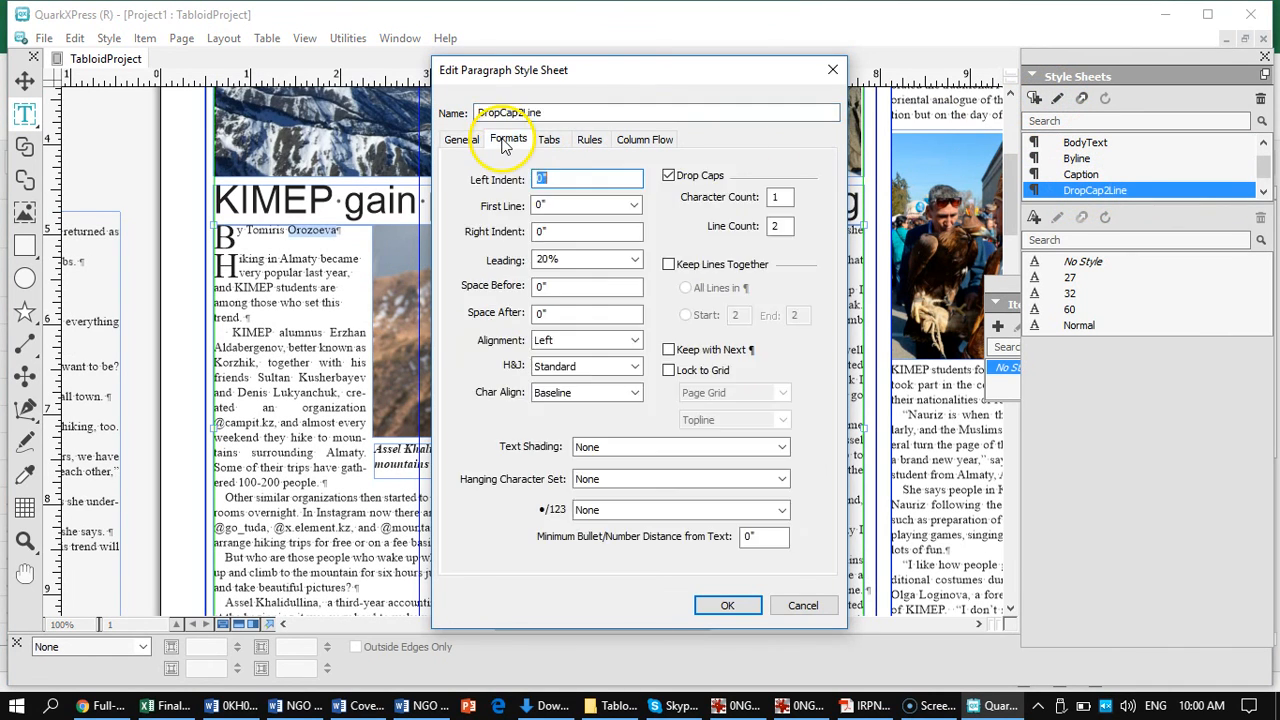
left_click(566, 340)
left_click(566, 400)
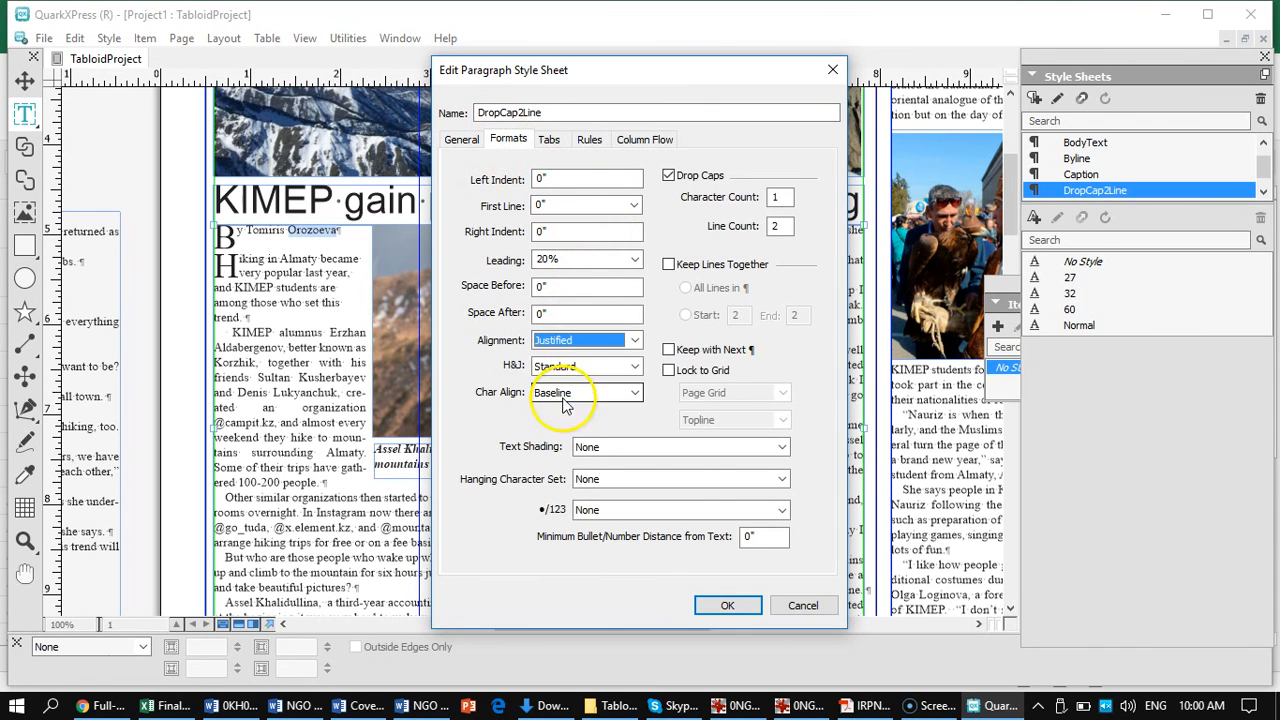
left_click(728, 607)
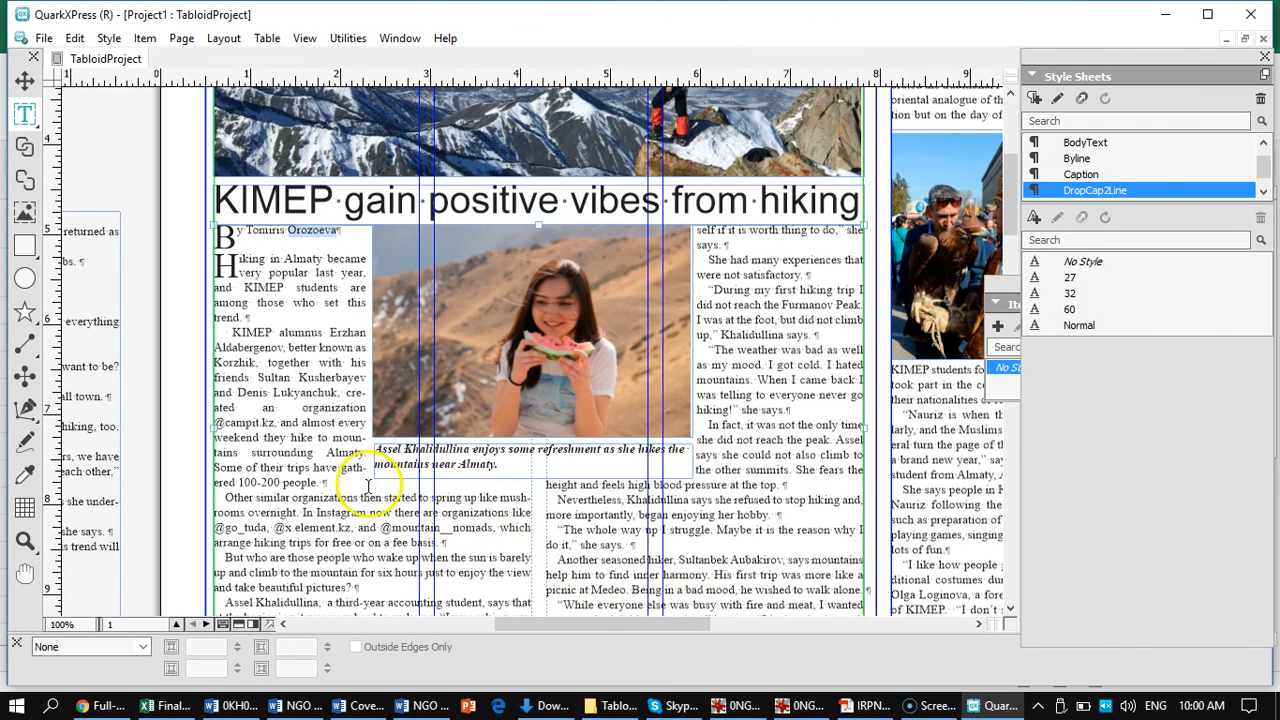
Step: Delete the empty paragraph before the “Tests” quote in the first column of the record-breaking runner story
scroll(520, 380, "down", 10)
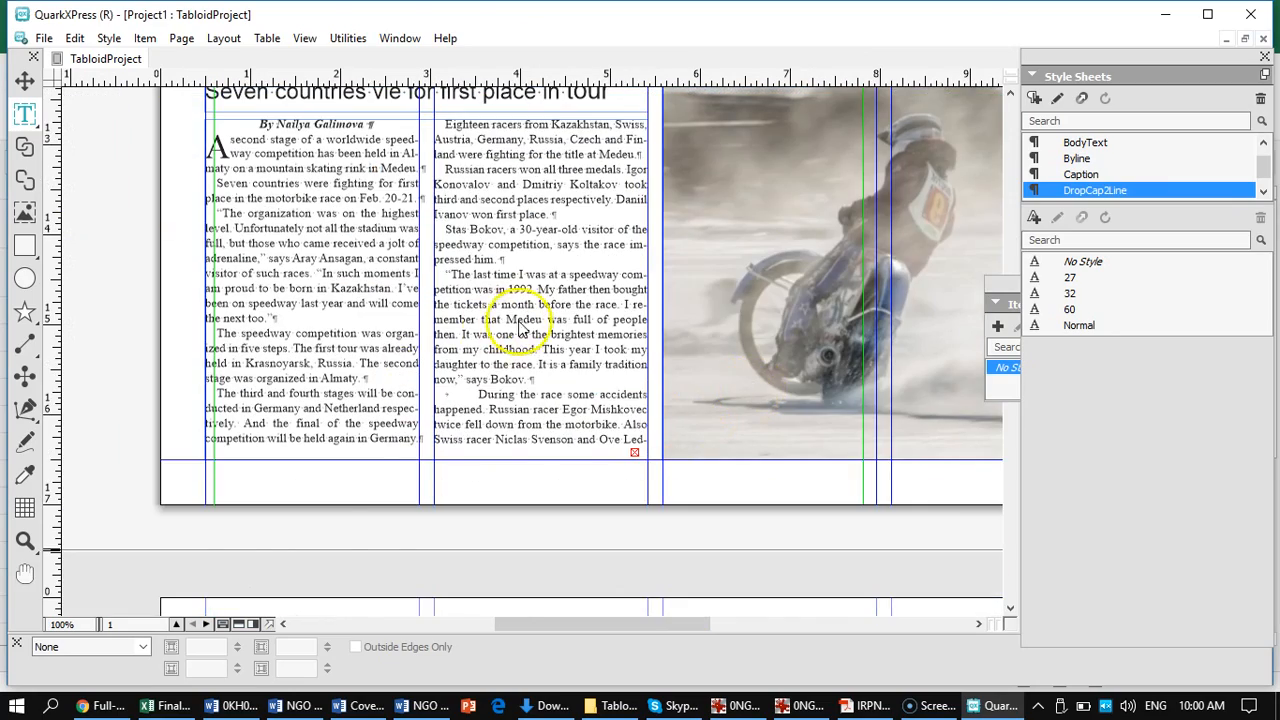
scroll(520, 325, "up", 5)
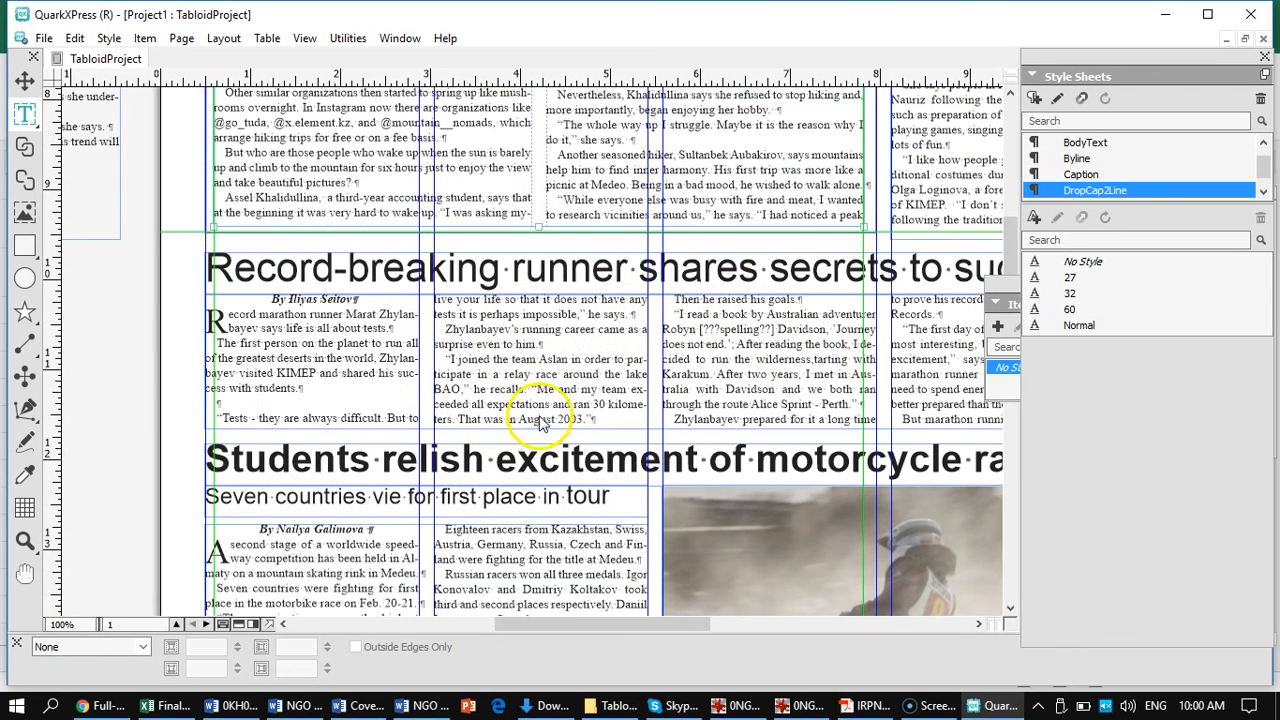
left_click(258, 402)
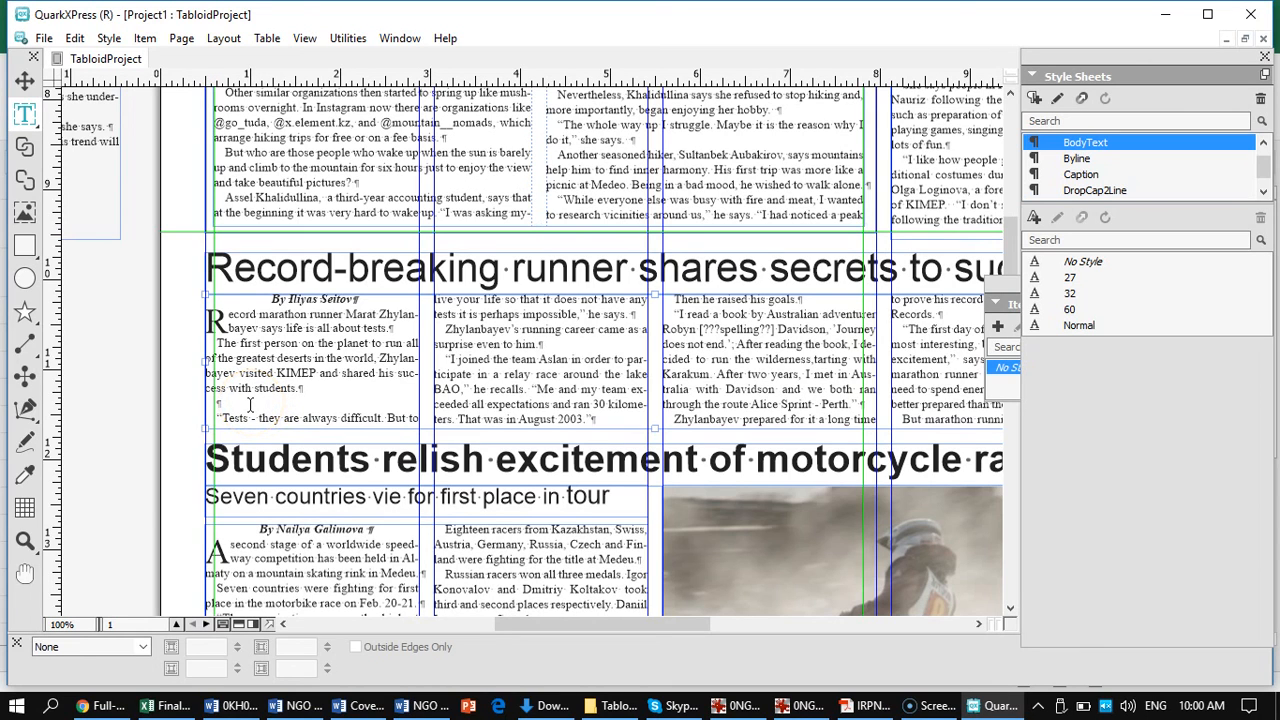
key("BackSpace")
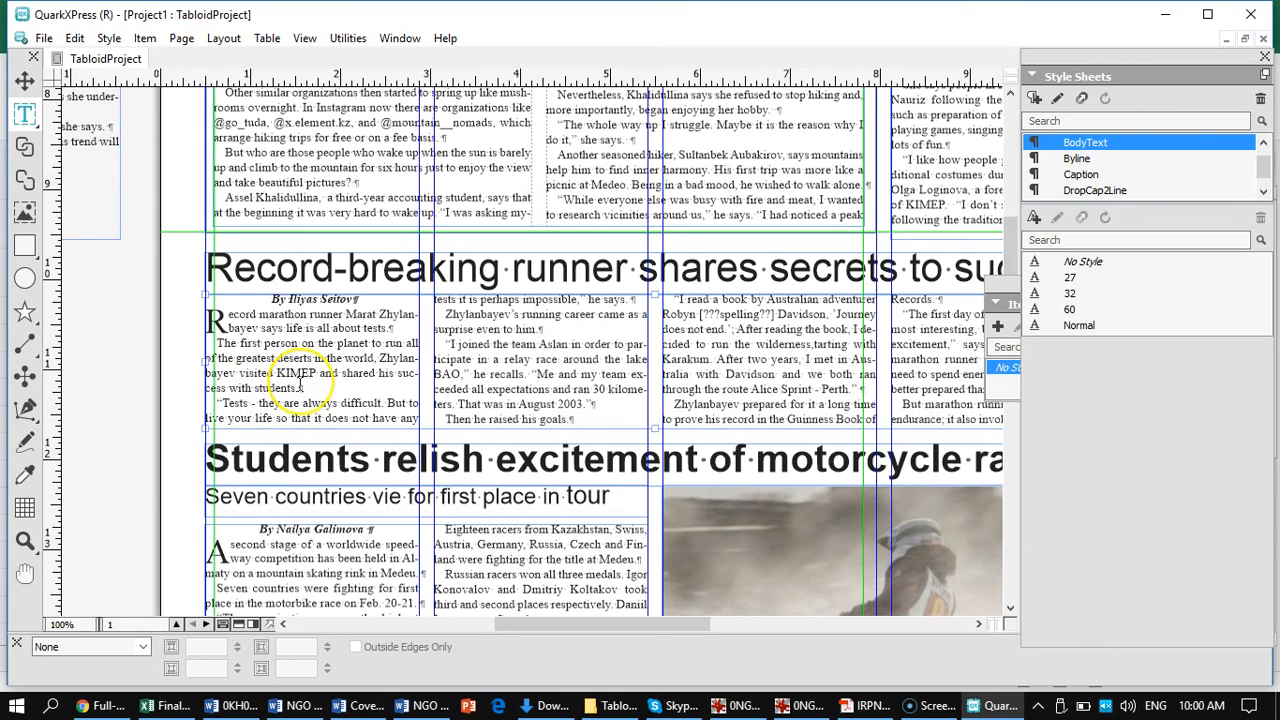
Step: Save the project under the file name Tabloid in the TabloidProject folder as a Project (*.qxp) file
key("ctrl+0")
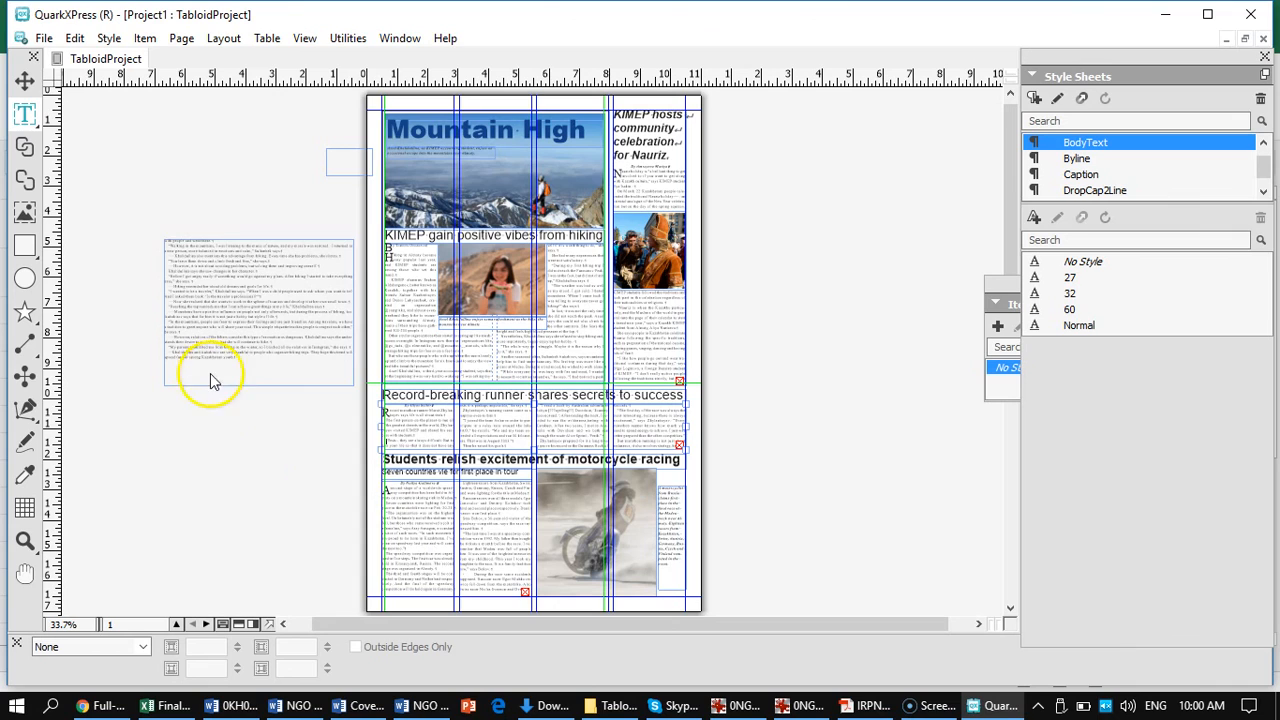
left_click(44, 38)
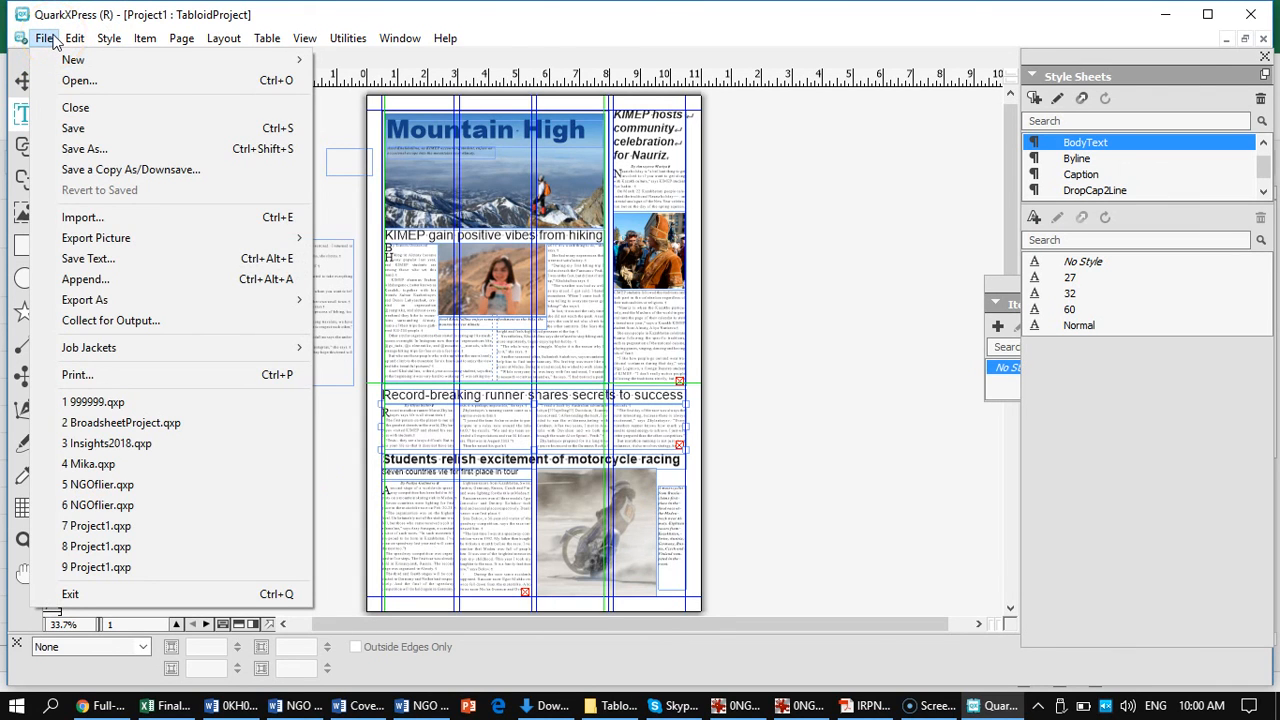
left_click(84, 130)
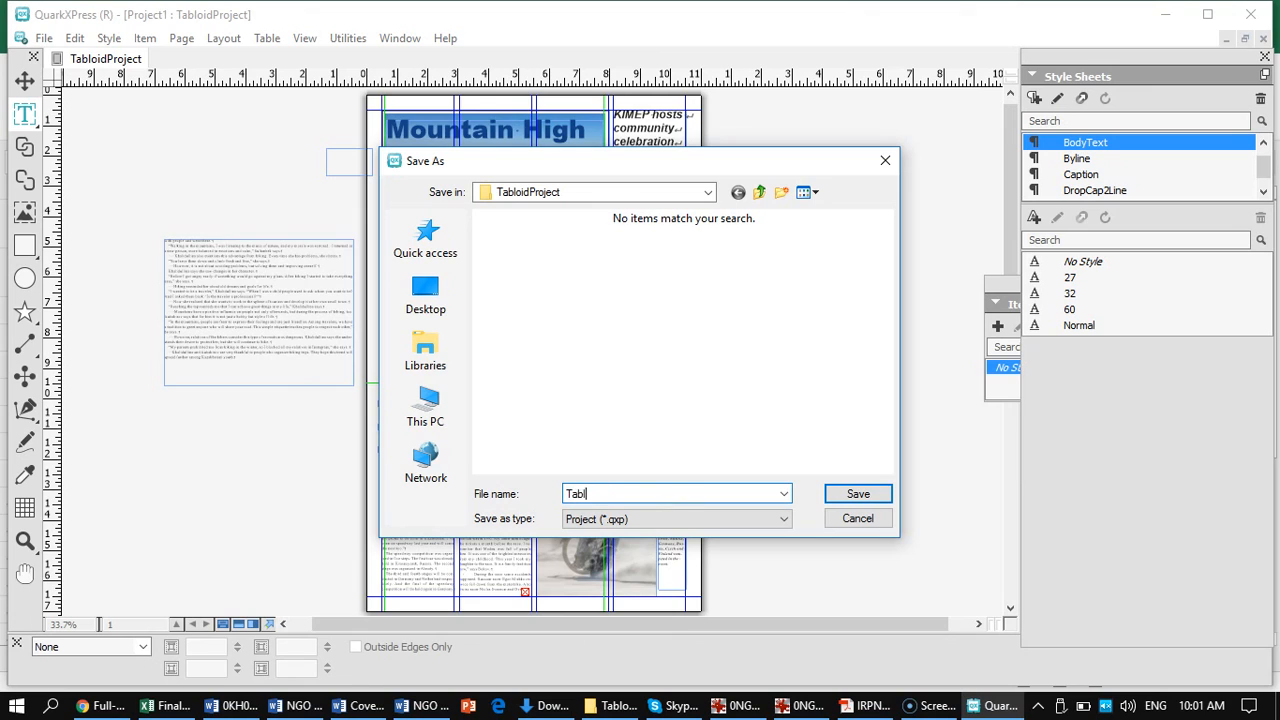
left_click(858, 495)
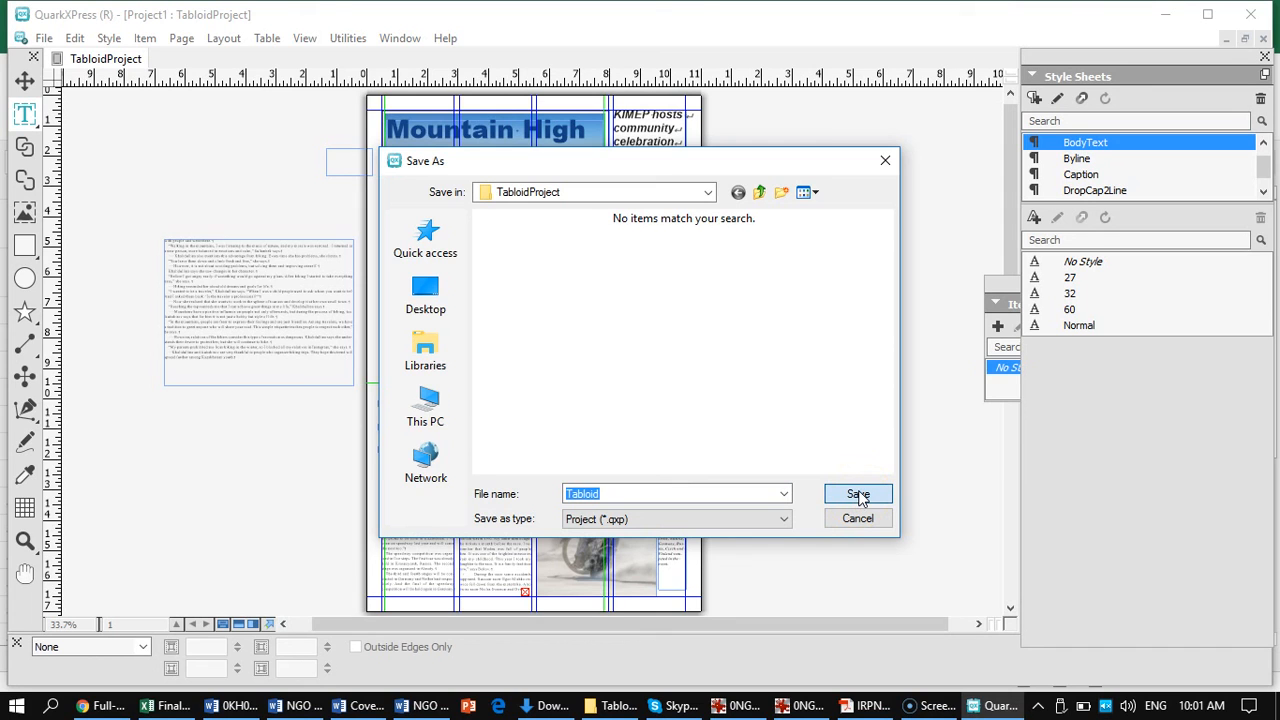
left_click(858, 495)
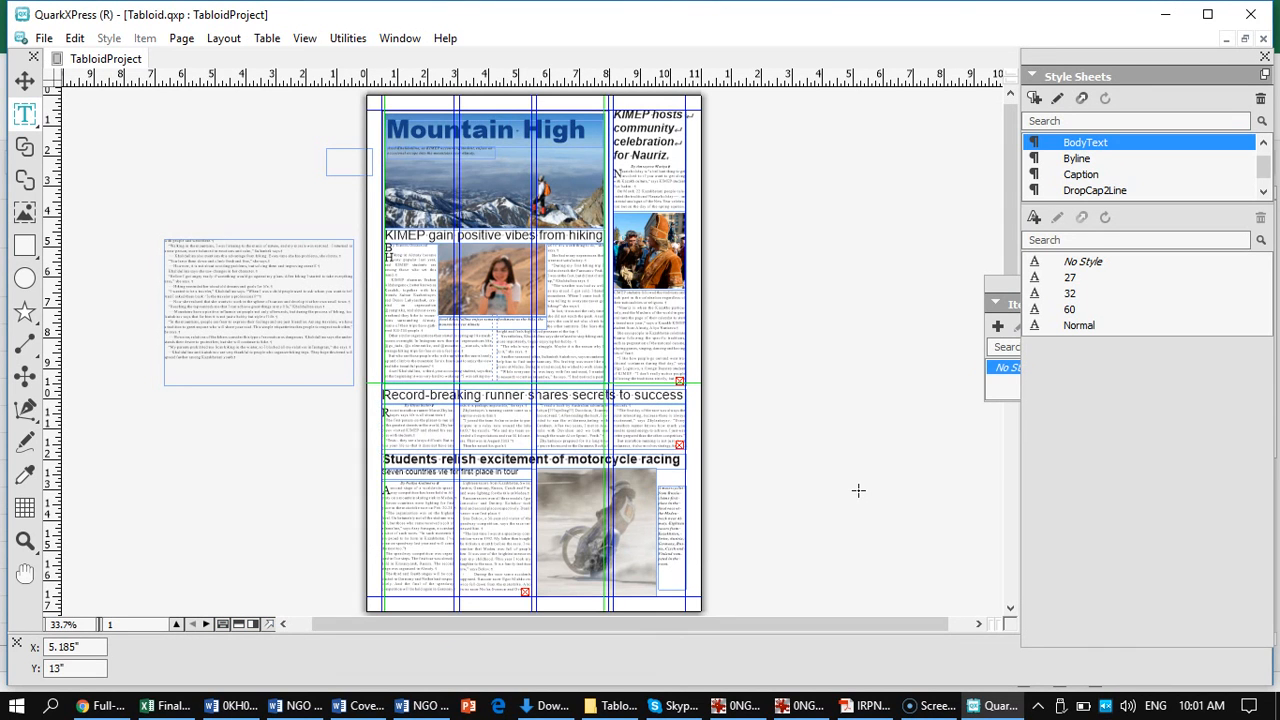